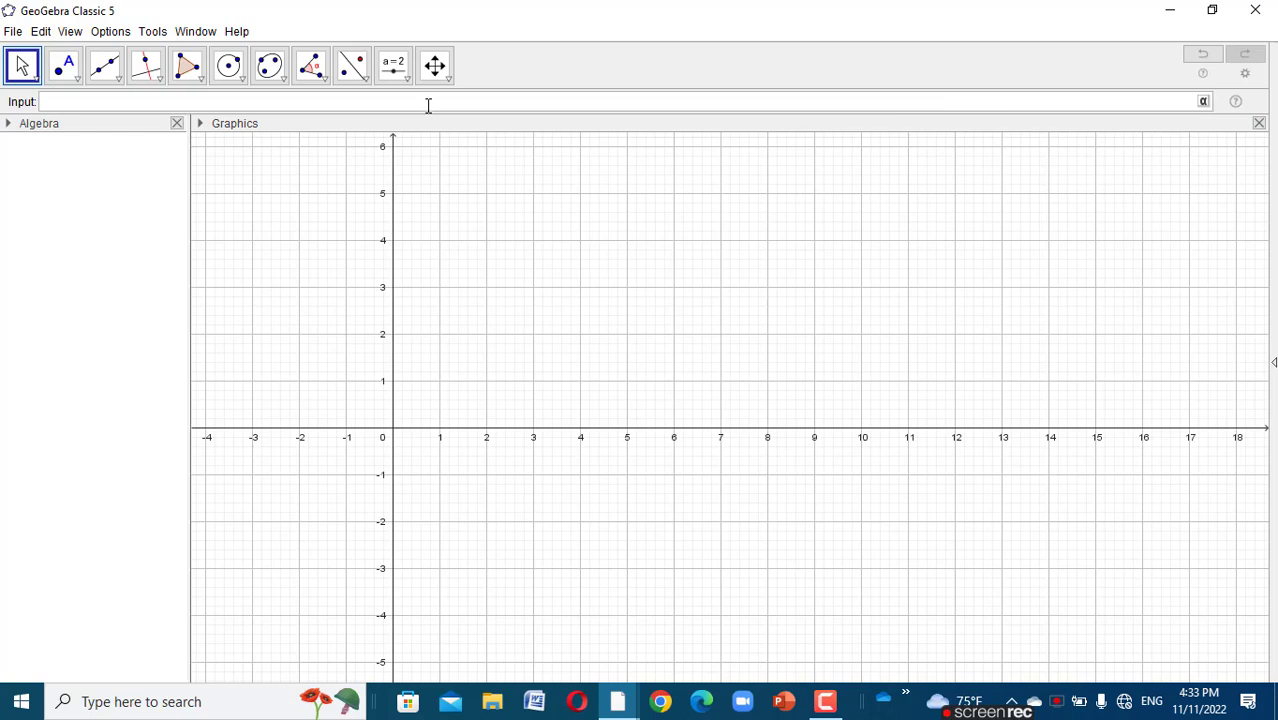
- Define the number t = 0
text(f)
text(=)
text(0)
key(Return)
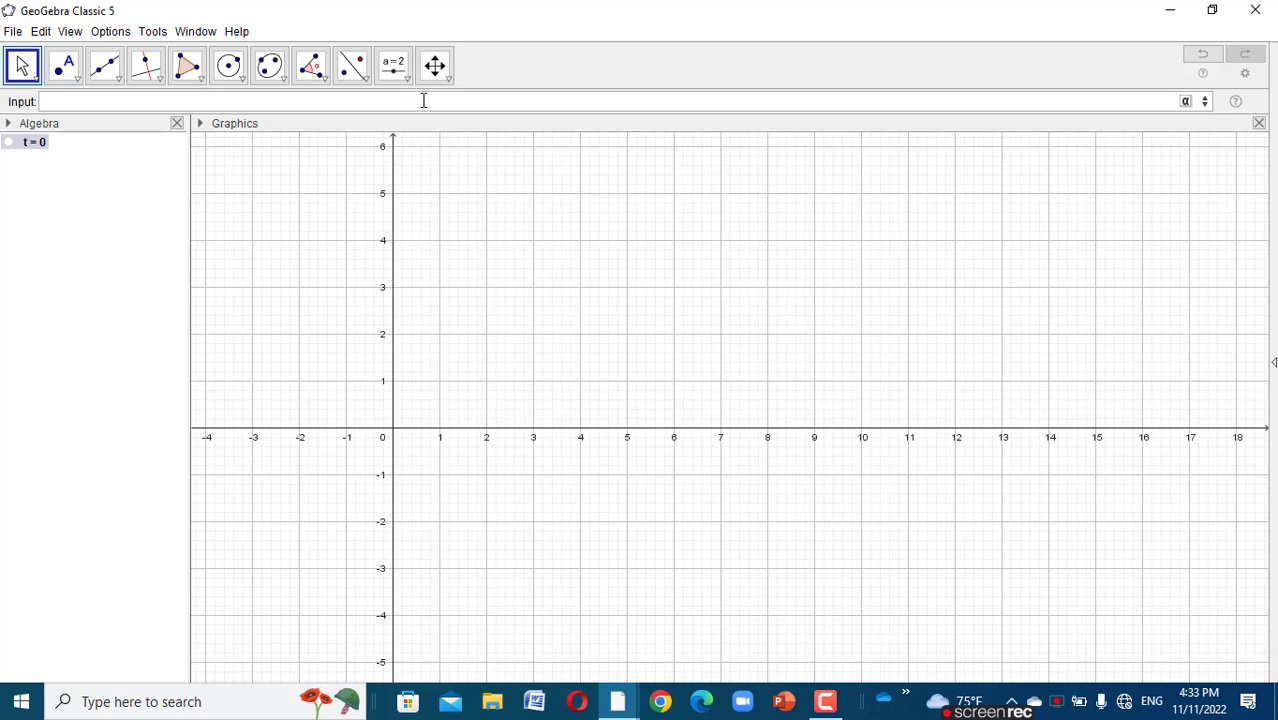
- Create the 3×3 matrix {{1,2,3},{4,5,7},{6,8,9}}
text(()
text({1)
text(,)
text(2,3)
key(Right)
text(,{4,5,7)
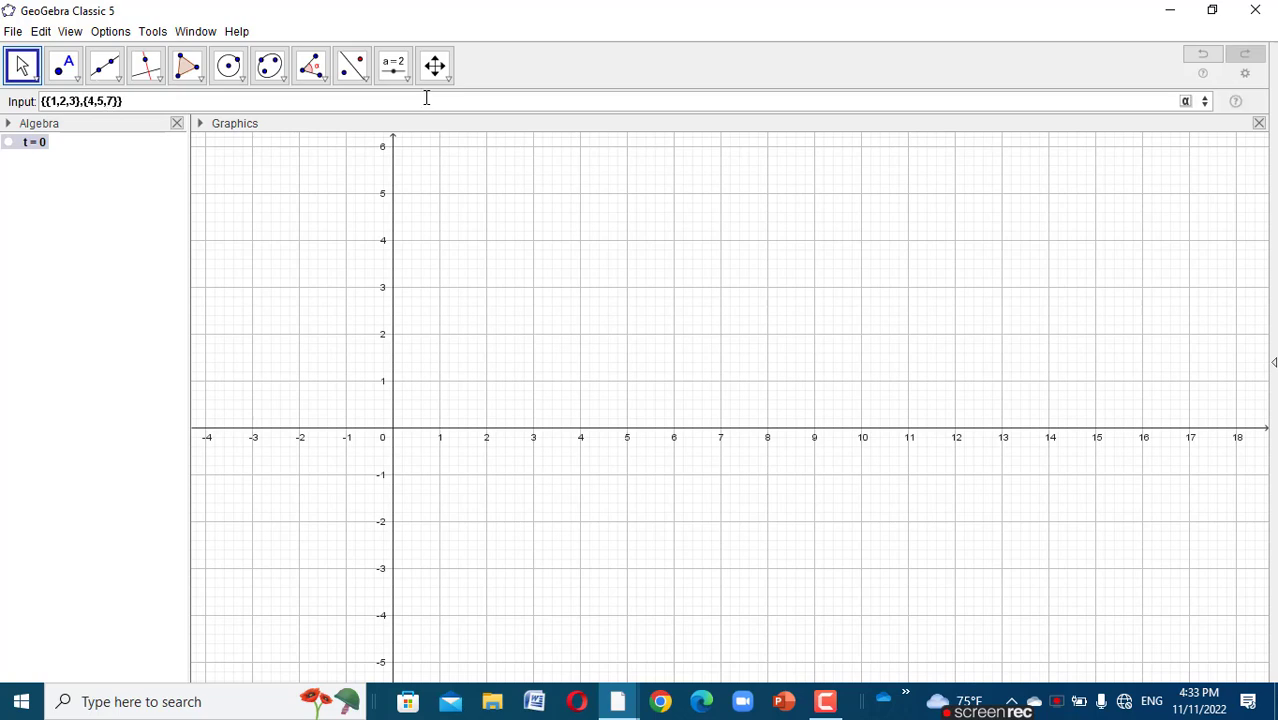
key(Right)
key(Right)
text(,{6,8,9)
key(Return)
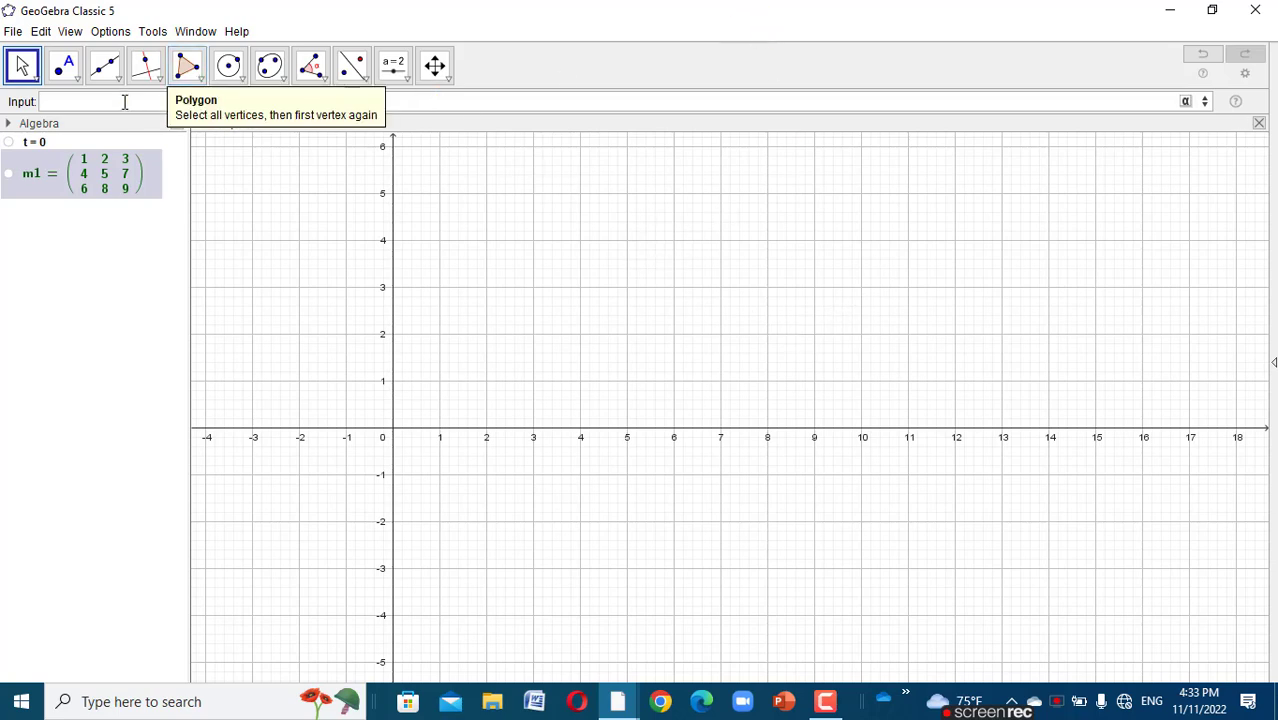
- Extract the first row of matrix m1 as r1 with Element(m1, 1)
text(r1=elem)
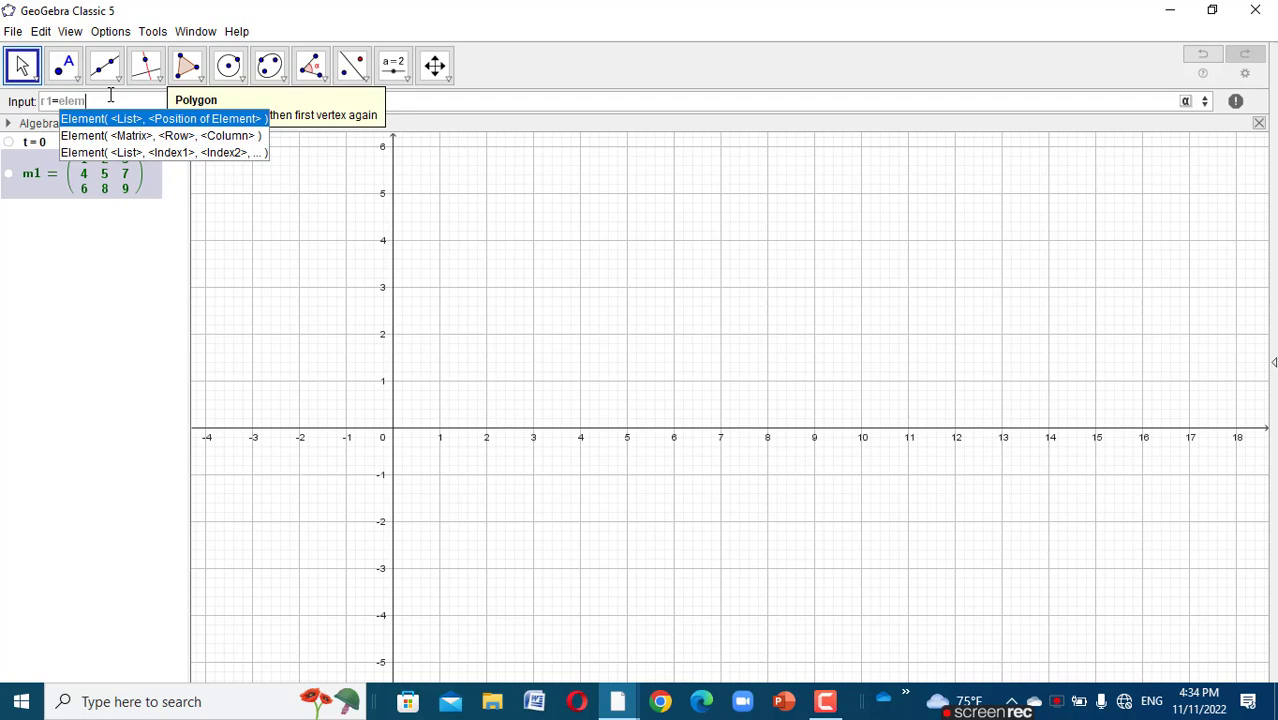
key(Escape)
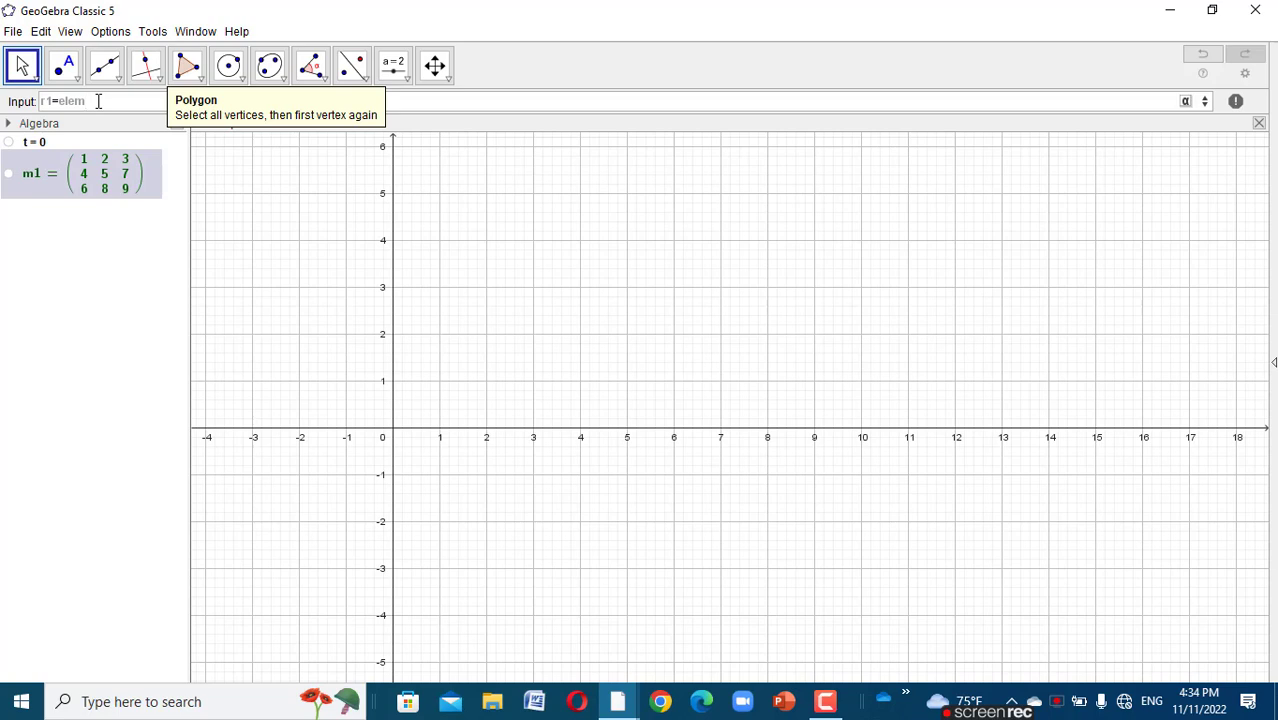
key(BackSpace)
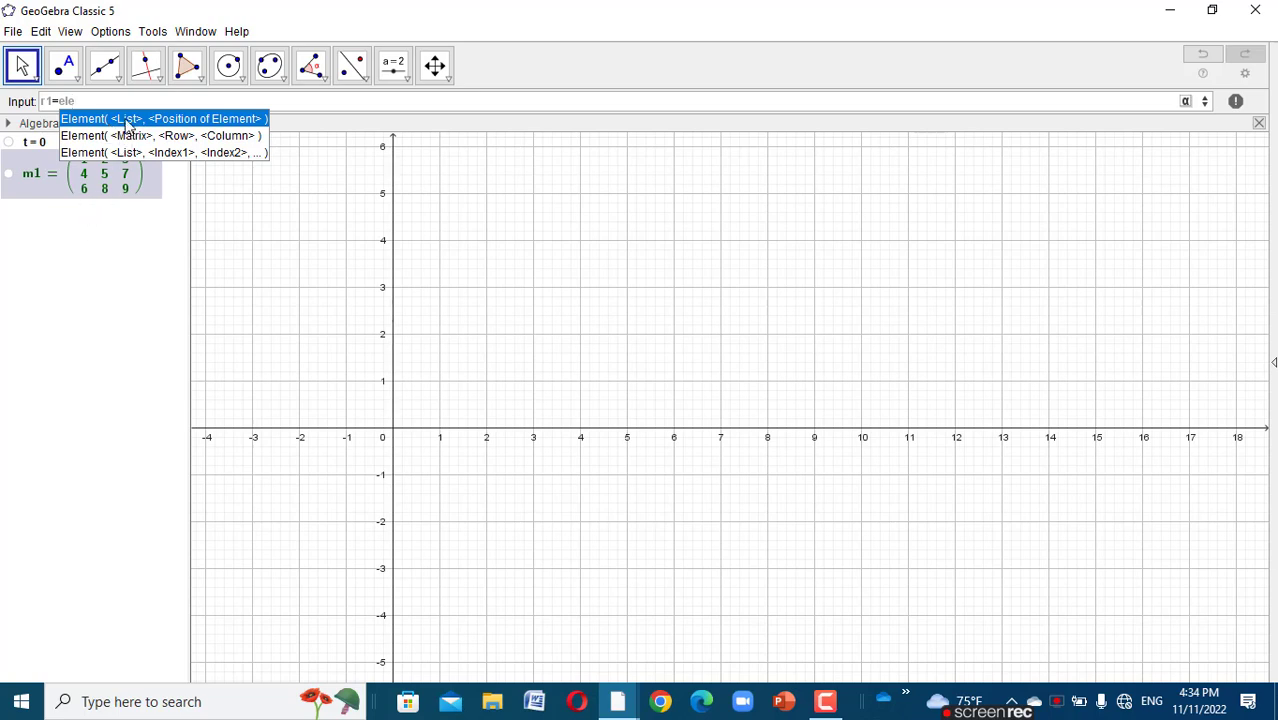
click(129, 119)
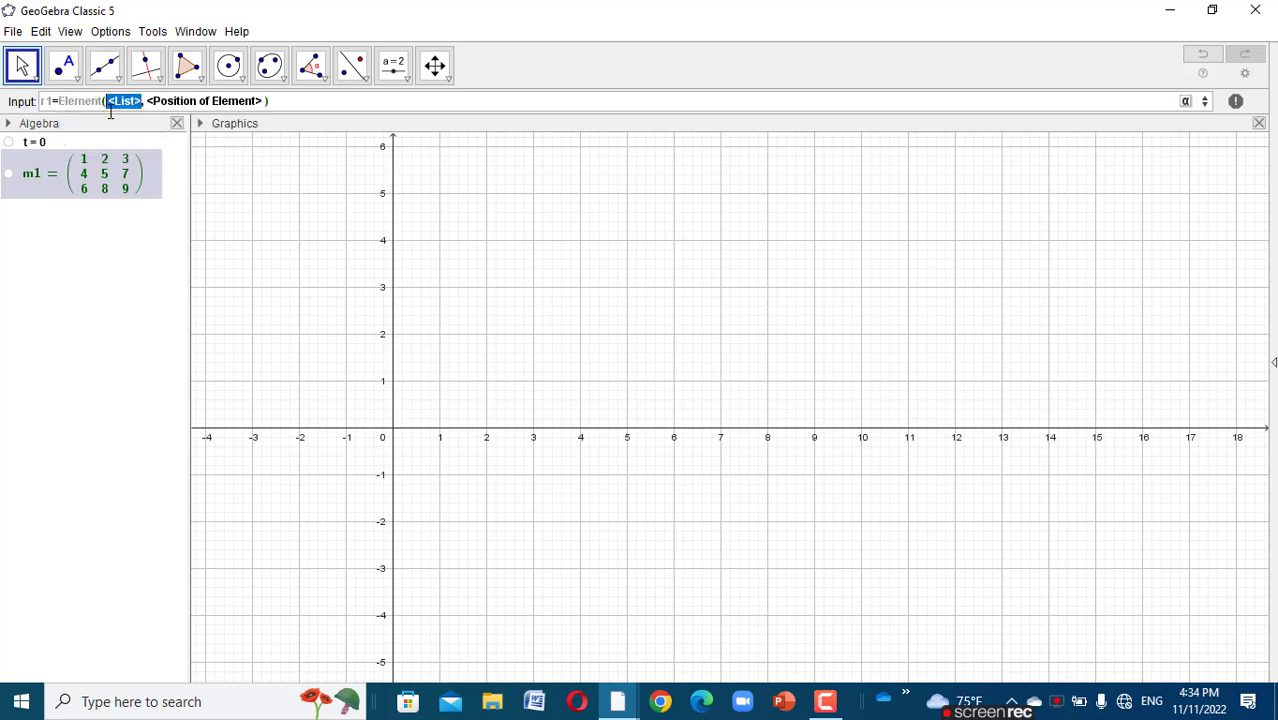
text(m)
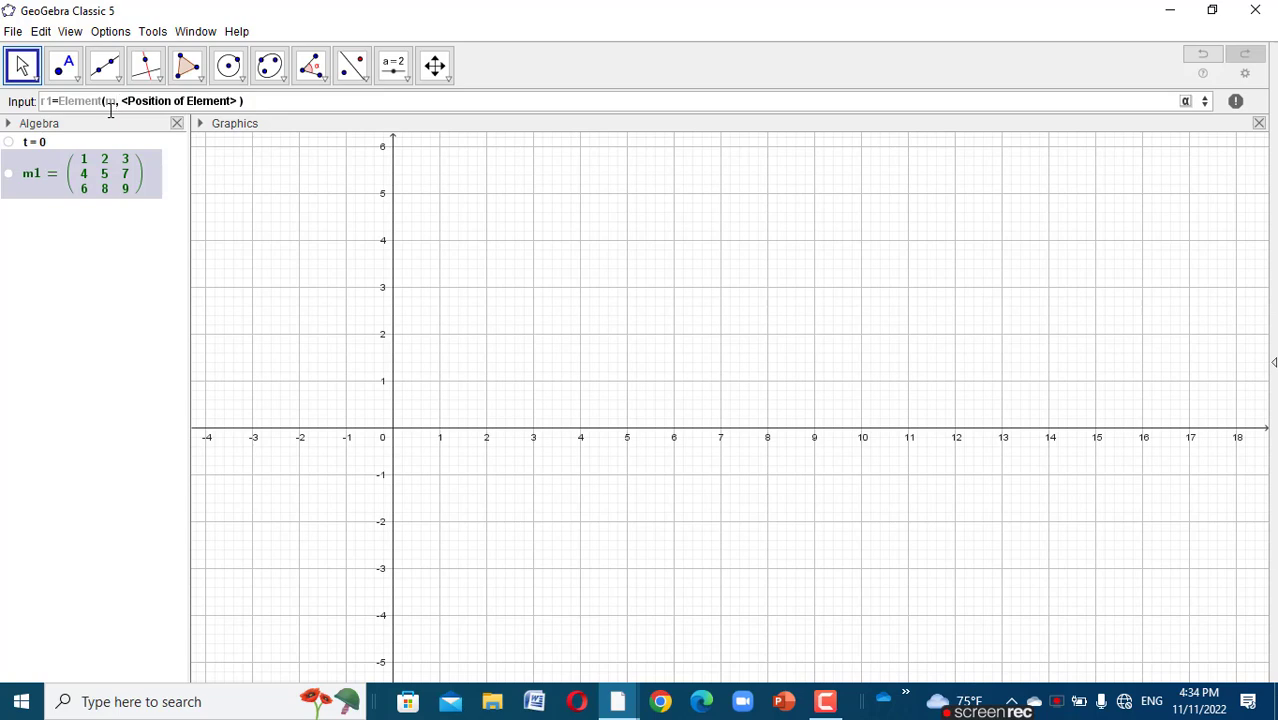
text(1)
key(Tab)
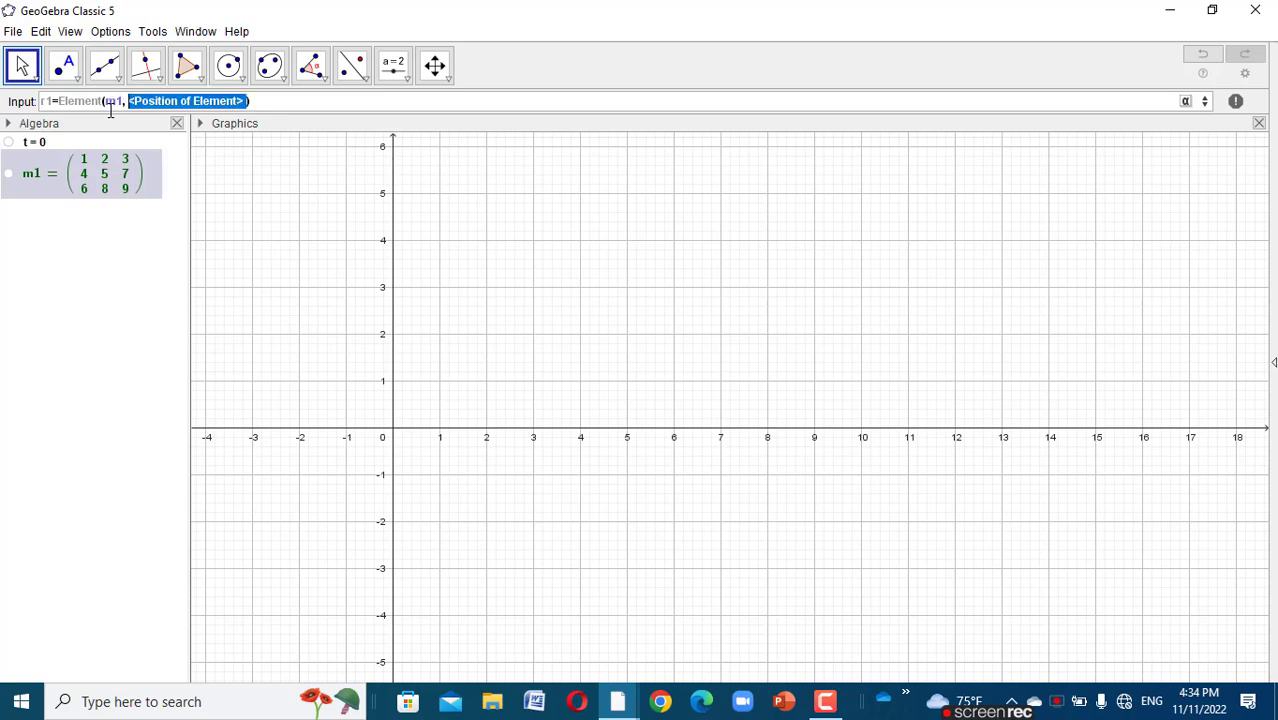
text(1=Element(m1, 1)
key(ctrl+a)
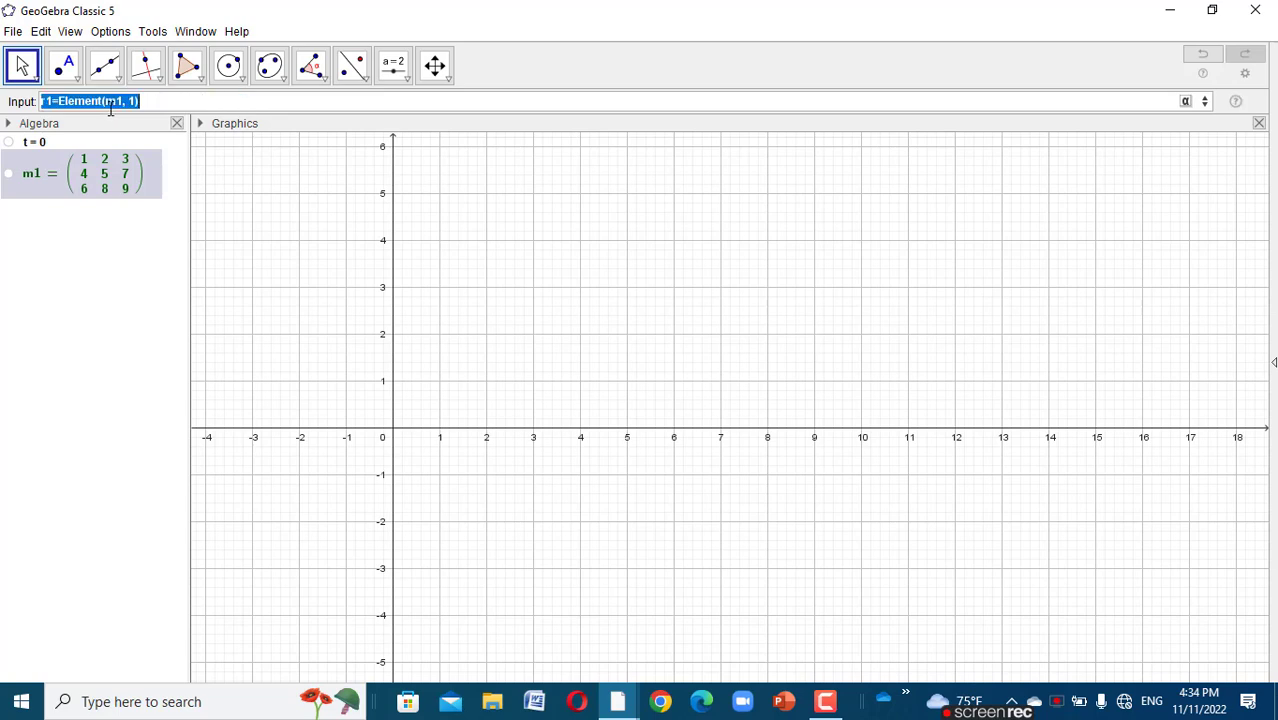
click(177, 101)
key(Return)
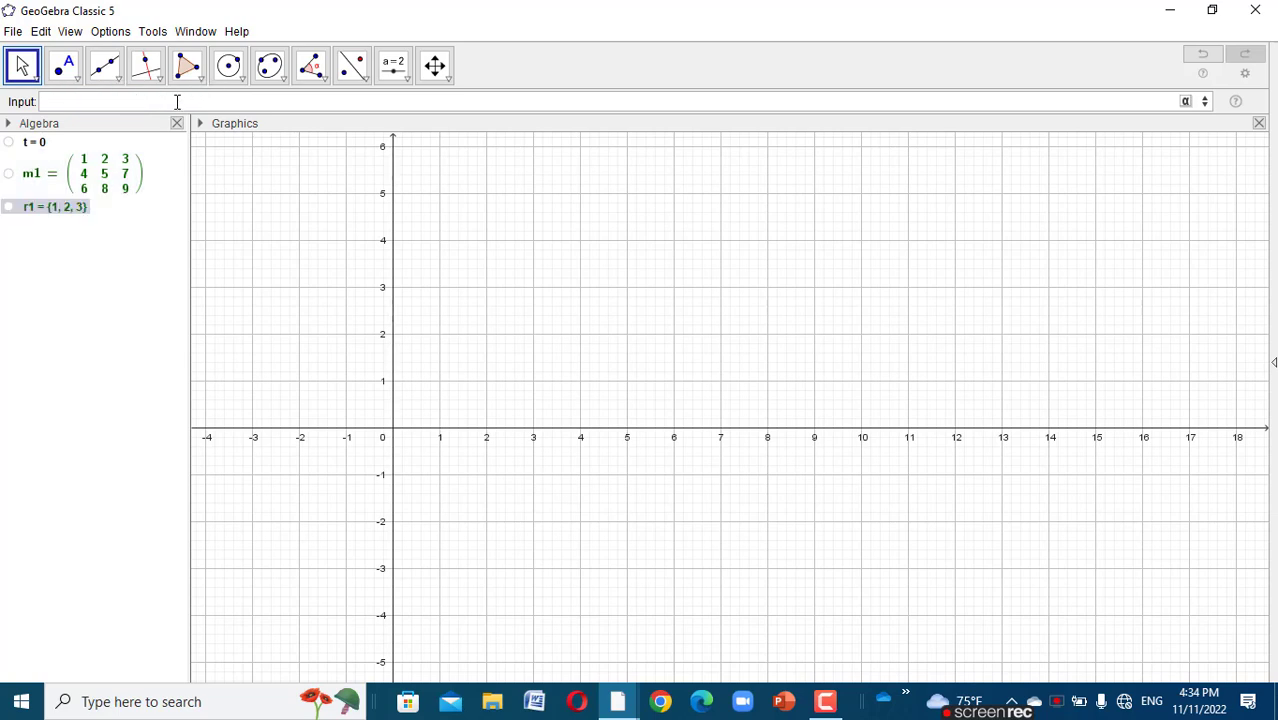
- Reuse the previous row command to define r2 as Element(m1, 2)
key(Up)
key(Left)
key(BackSpace)
text(2)
key(Left)
key(Left)
key(Left)
key(Left)
key(Left)
key(Left)
key(Left)
key(Left)
key(Left)
key(Left)
key(Left)
key(Left)
key(Left)
key(Left)
key(BackSpace)
text(2)
key(Return)
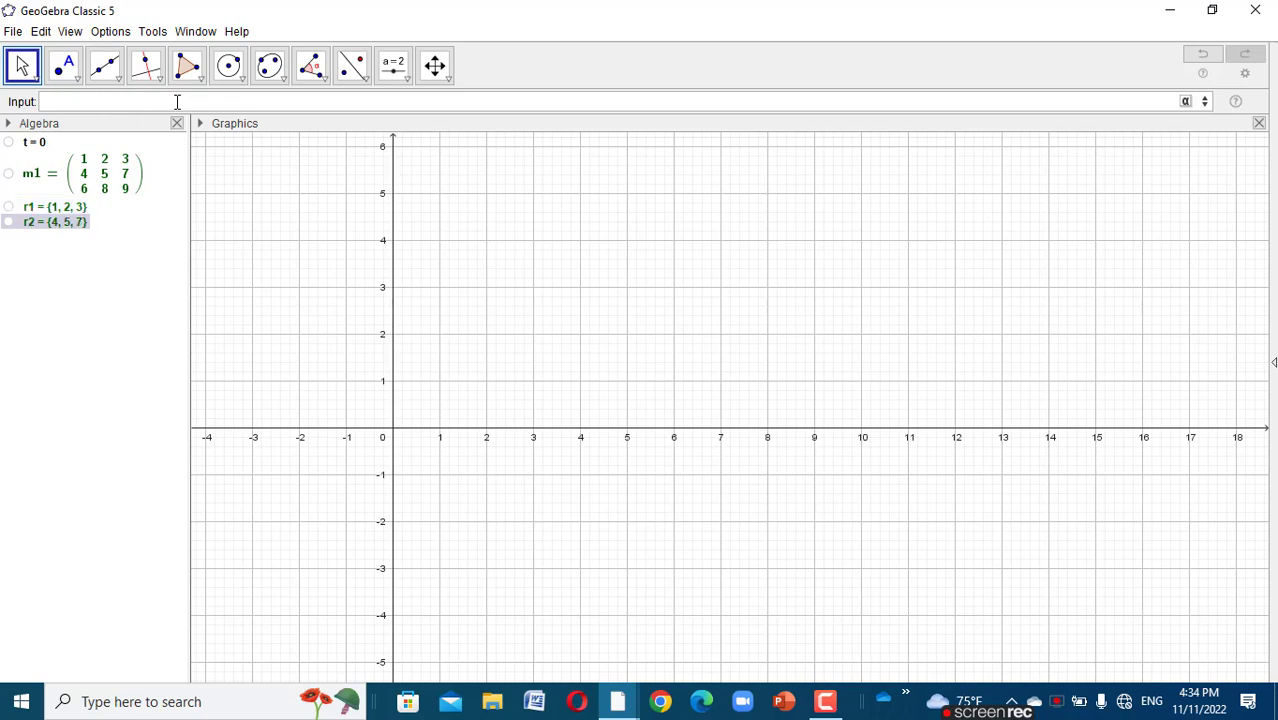
- Reuse the r1 command to define r3 as Element(m1, 3)
key(Up)
key(Up)
key(Left)
key(Left)
key(Delete)
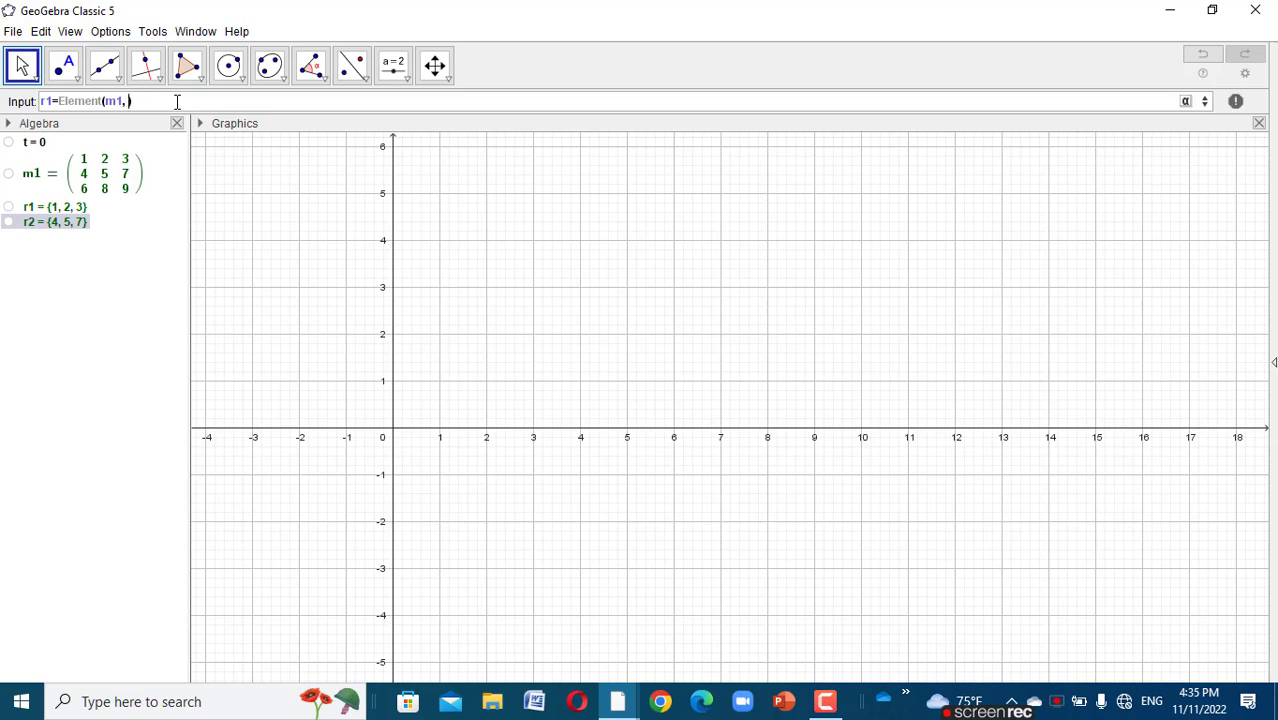
text(3)
key(Left)
key(Left)
key(Left)
key(Left)
key(Left)
key(Left)
key(Left)
key(Left)
key(Left)
key(Left)
key(Left)
key(Left)
key(BackSpace)
text(3)
key(Return)
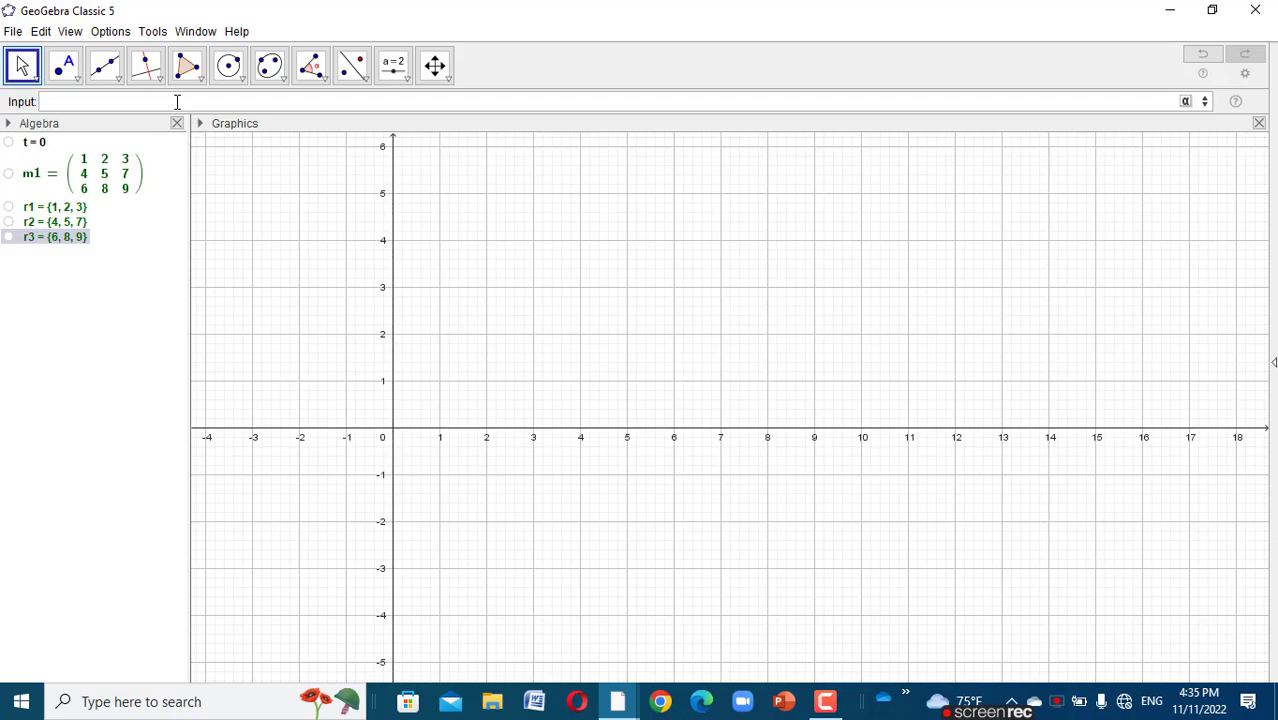
- Create a point at (2, 4)
text((2,4)
key(Return)
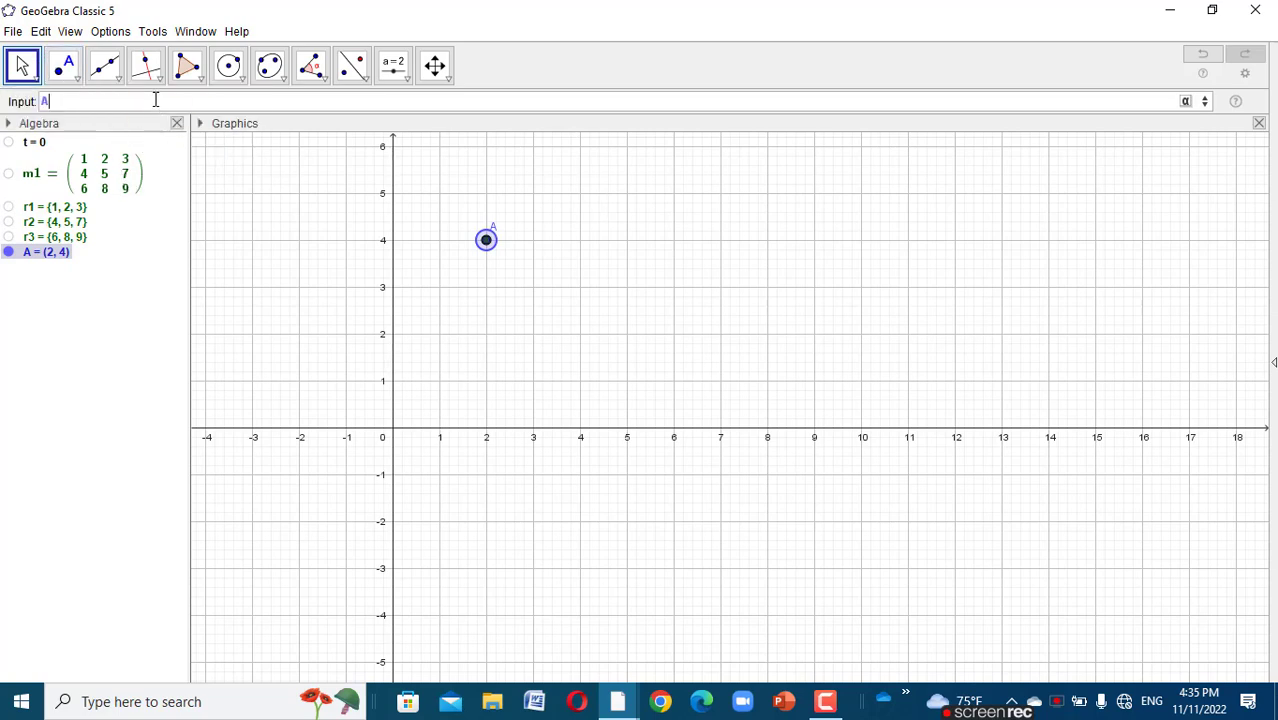
key(BackSpace)
text(A+)
key(BackSpace)
key(BackSpace)
- Create a row of points starting at A with Sequence(A+(k, 0),k,0,3), and clear the selection
text(seq)
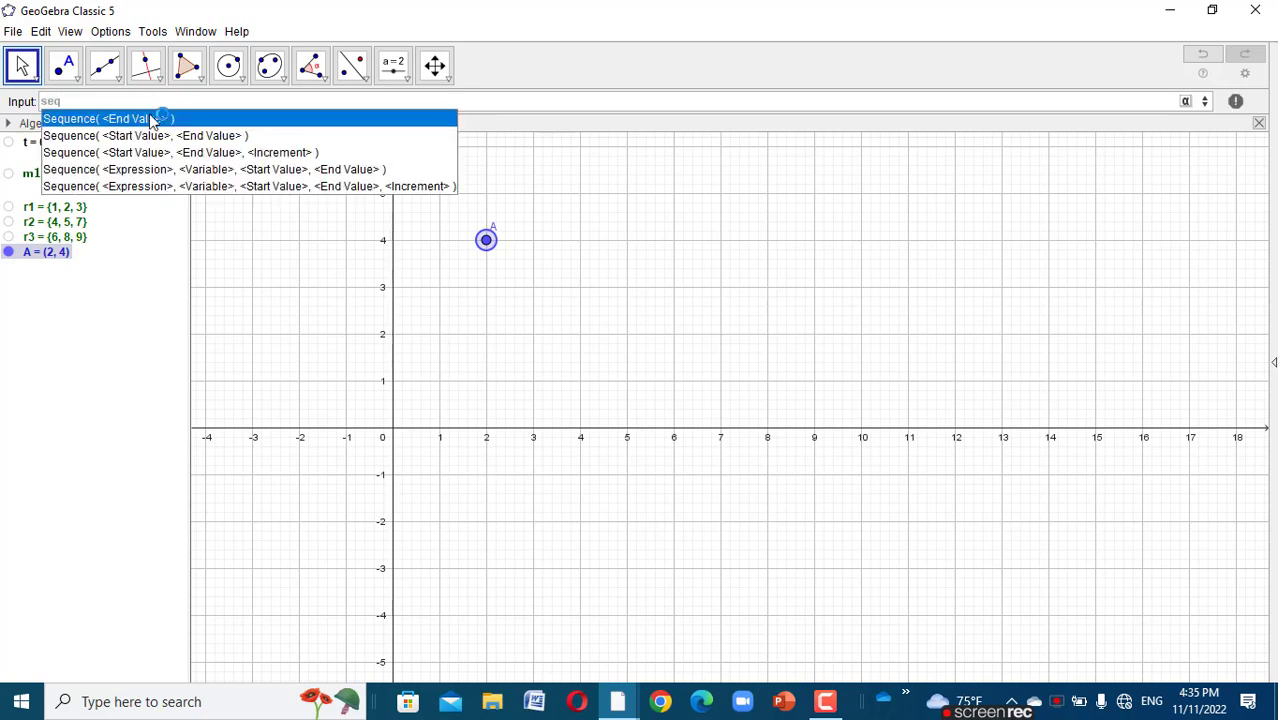
click(143, 137)
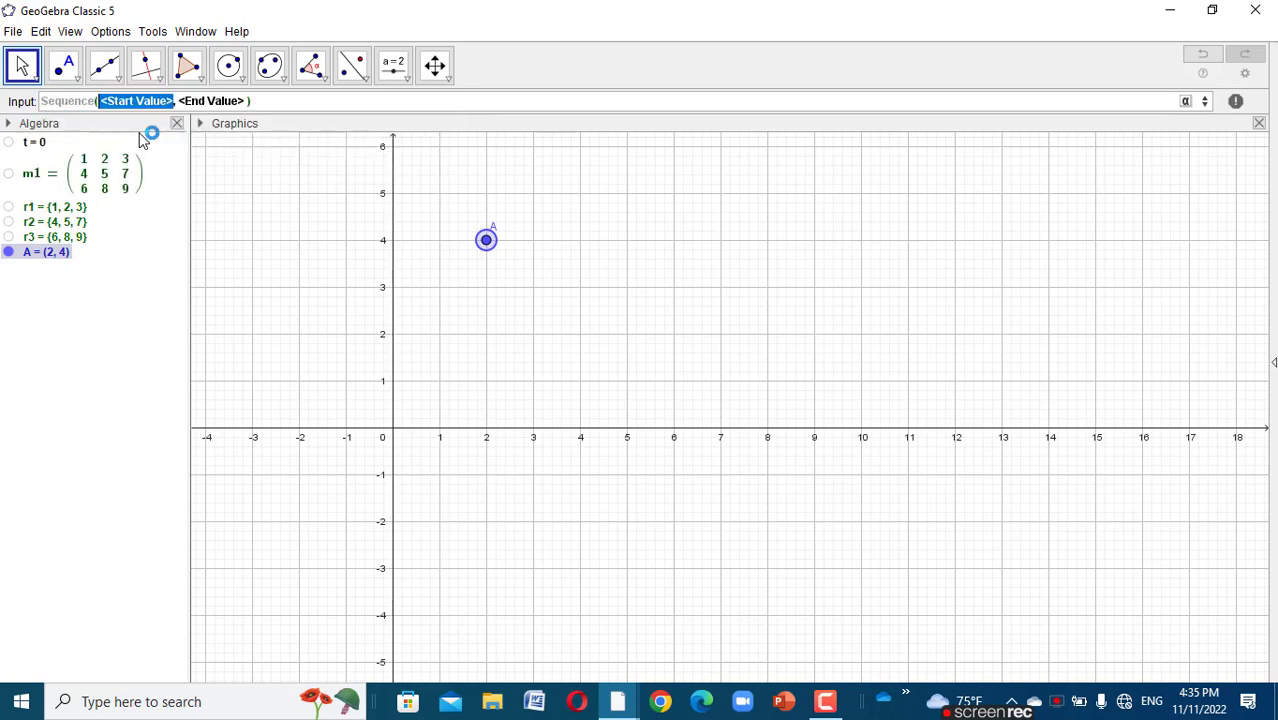
text(A+)
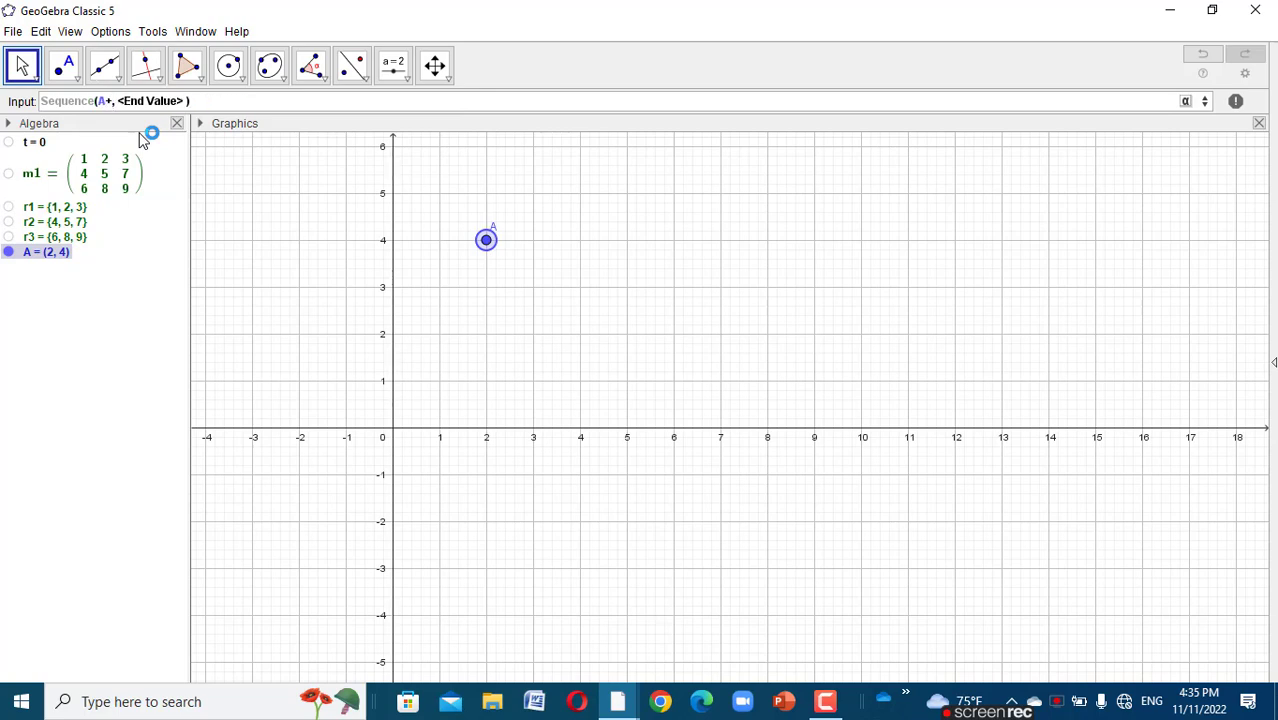
text((k)
key(Tab)
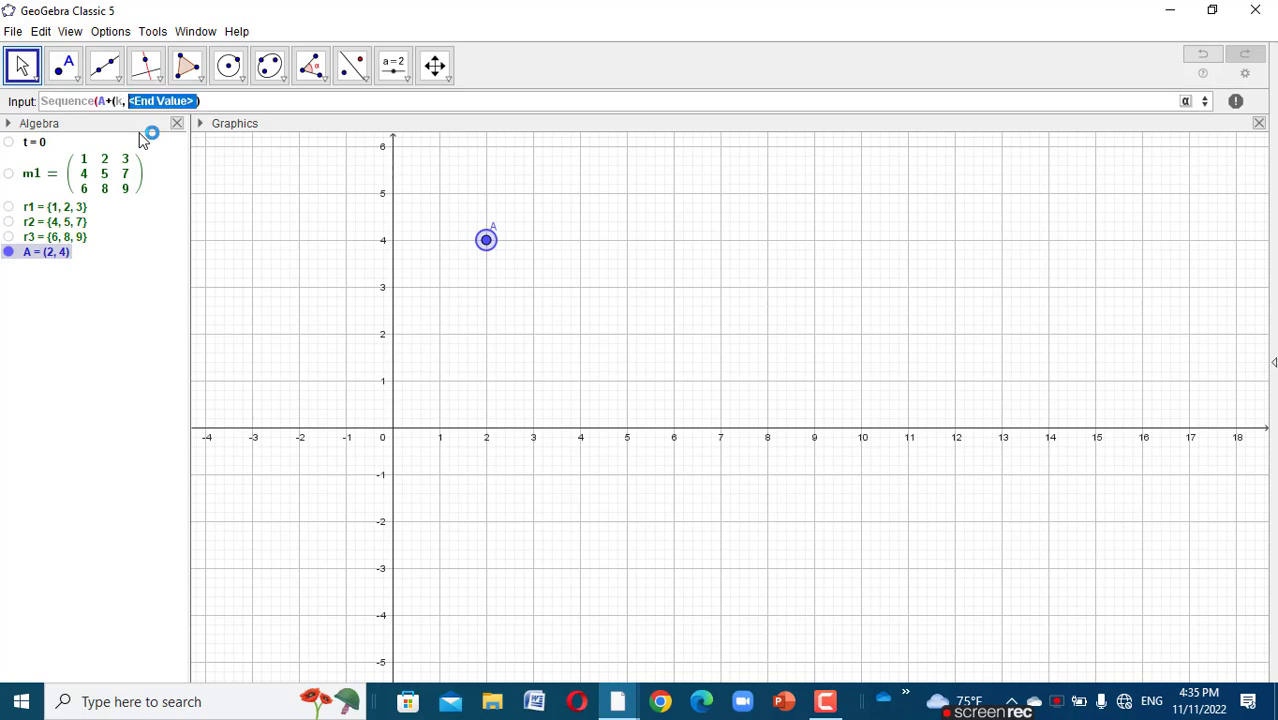
text(0))
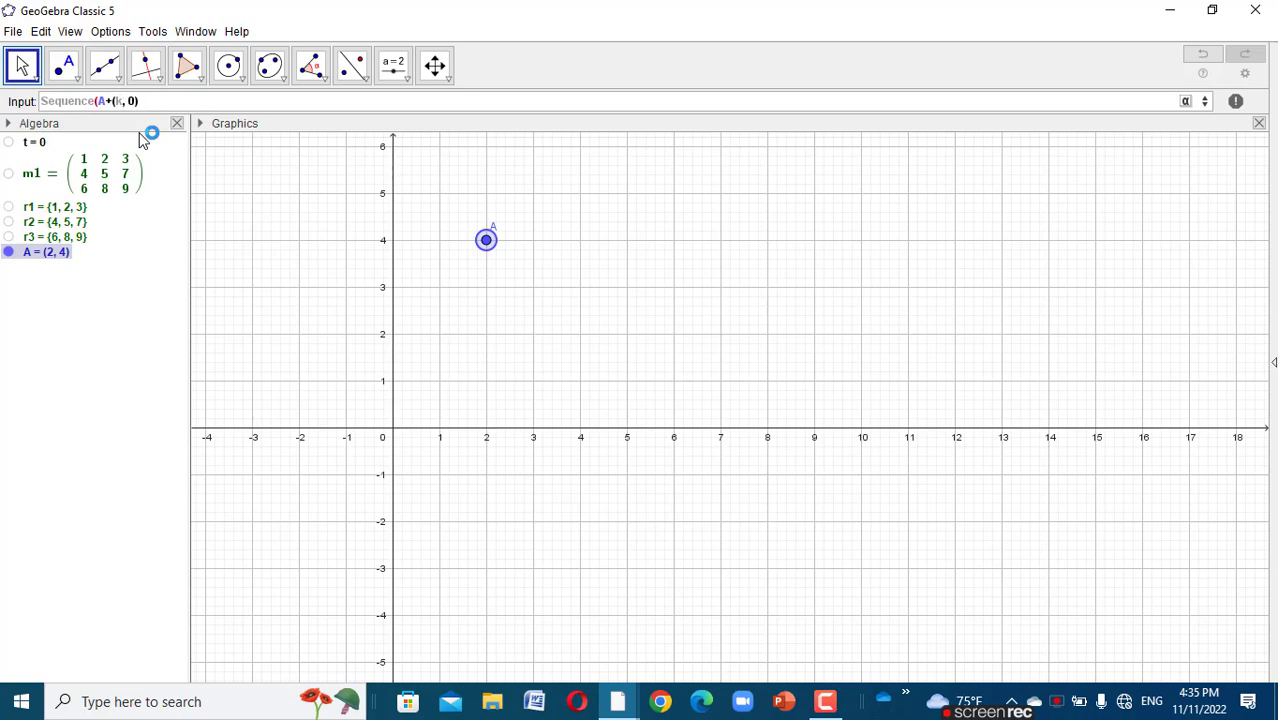
text(,k,0,3))
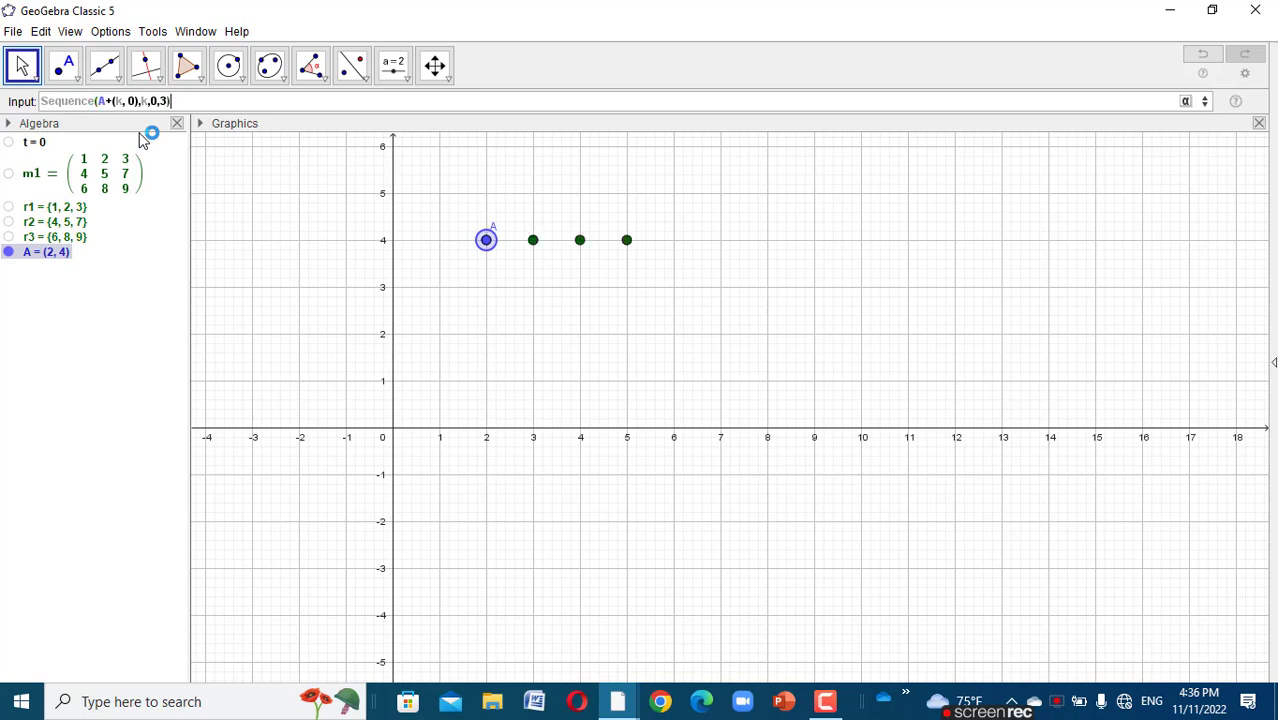
key(Return)
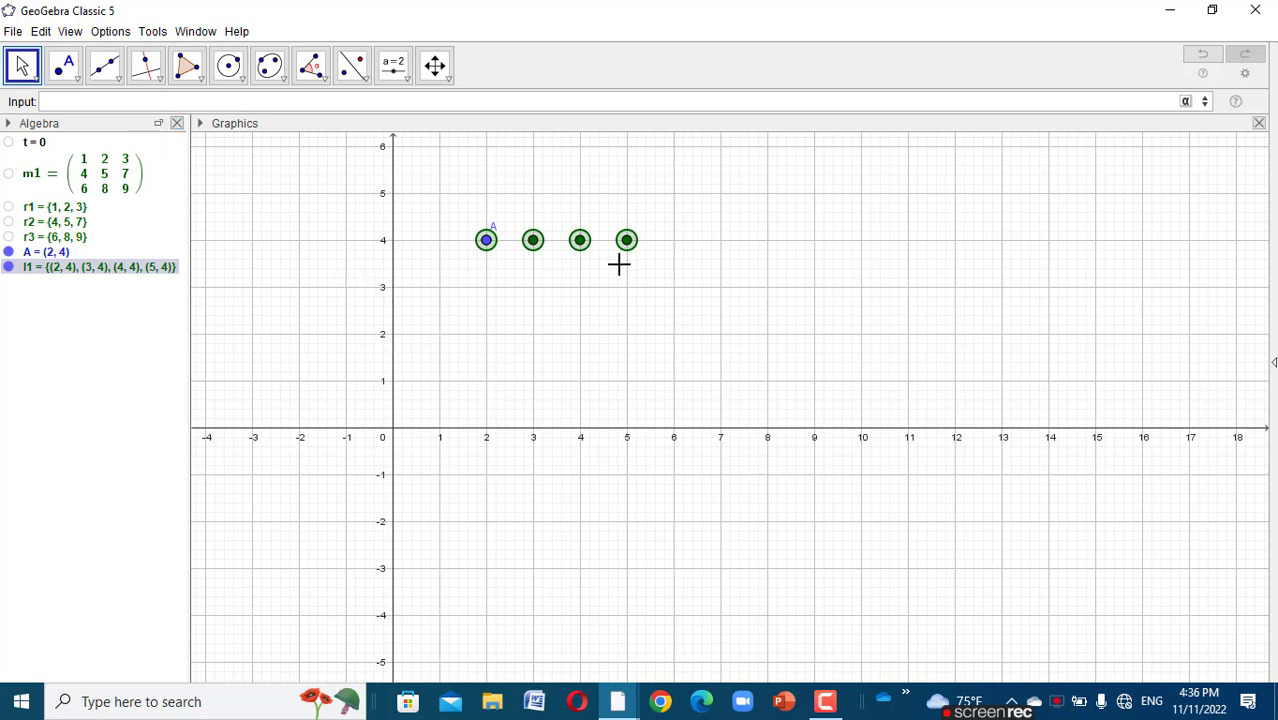
click(440, 262)
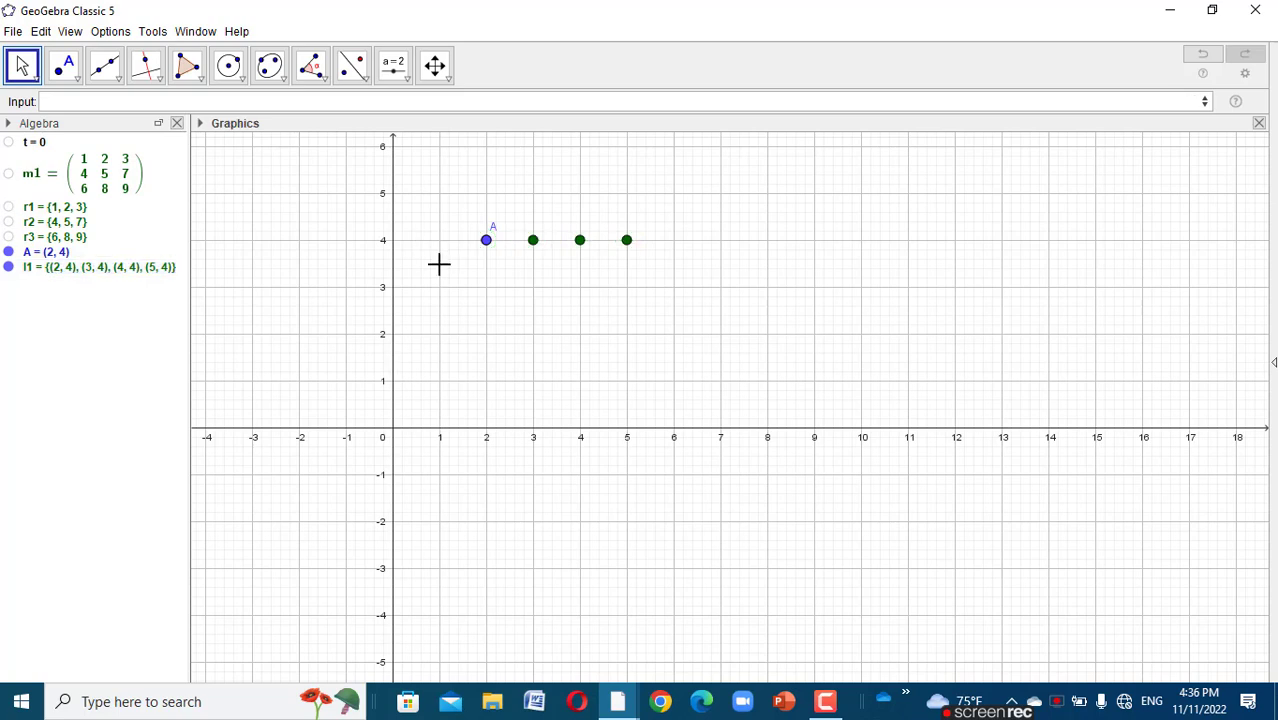
- Define point B one unit below A as B=A+(0,-1)
click(144, 102)
text(B=)
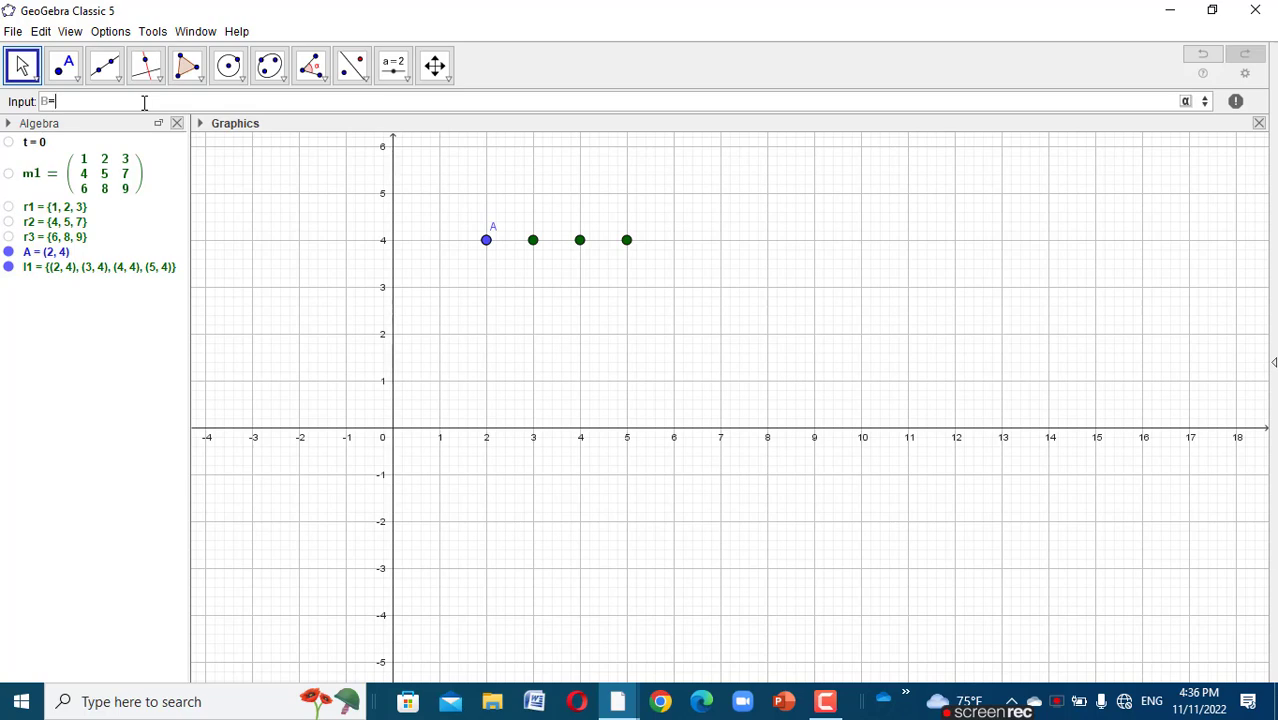
text(A+)
text((0))
text(,-)
key(BackSpace)
key(Return)
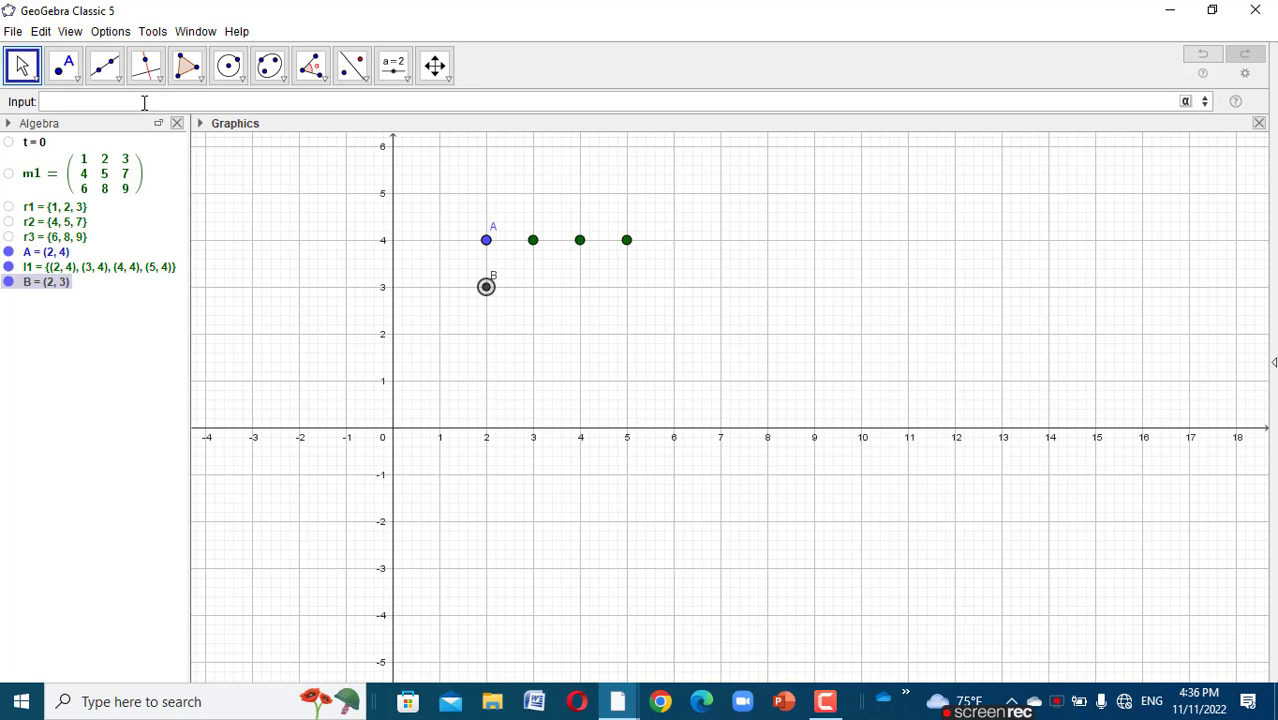
- Create a second row of points starting at B with Sequence(B+(k, 0), k, 0,3), and select point B
text(seq)
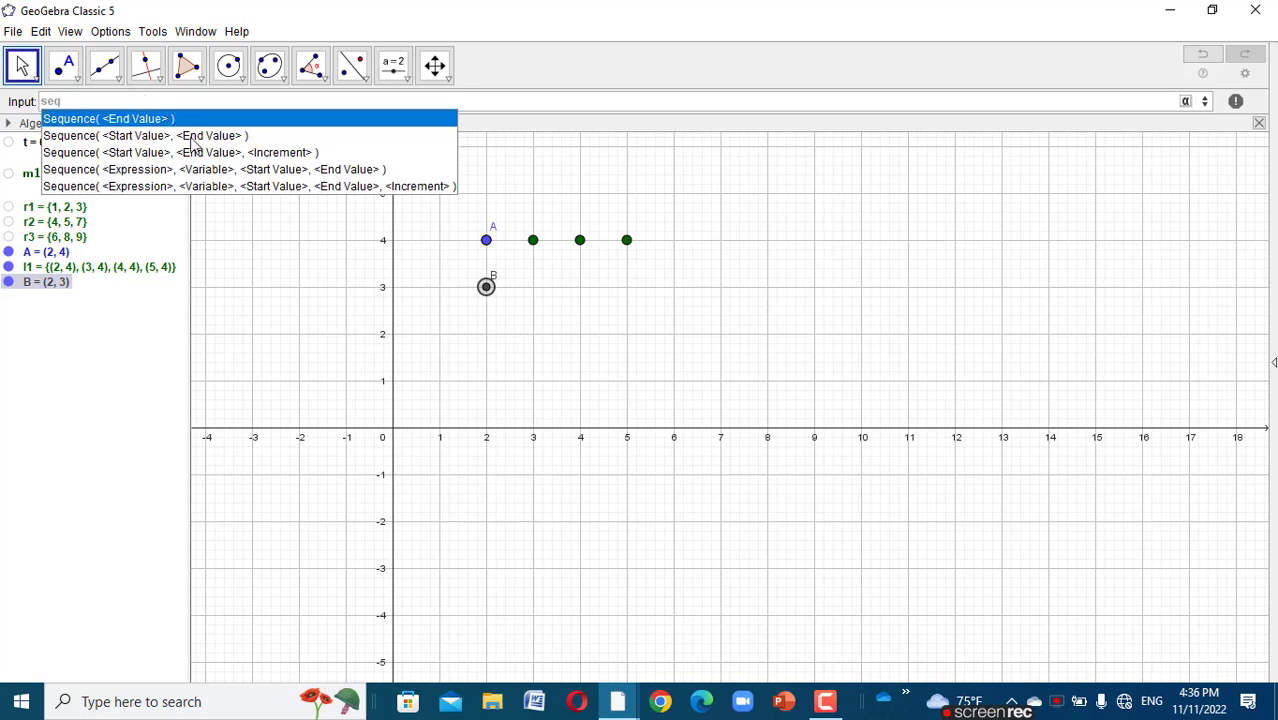
click(232, 169)
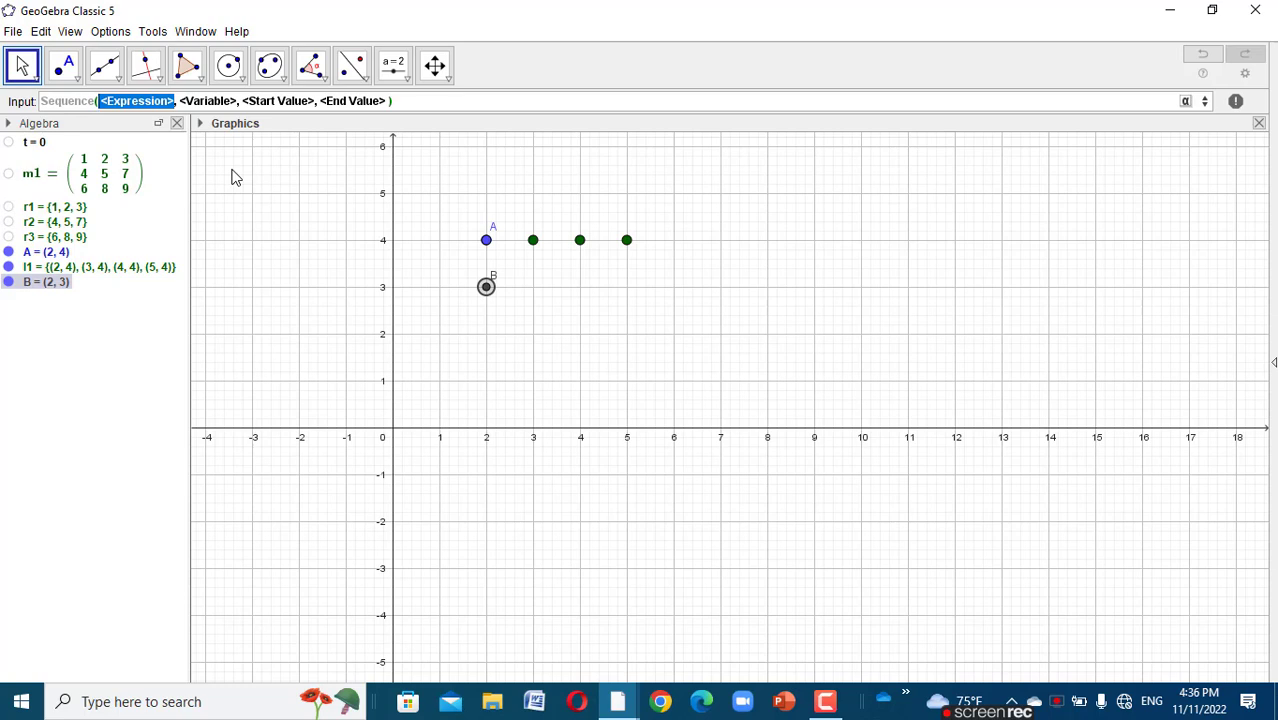
text(B+)
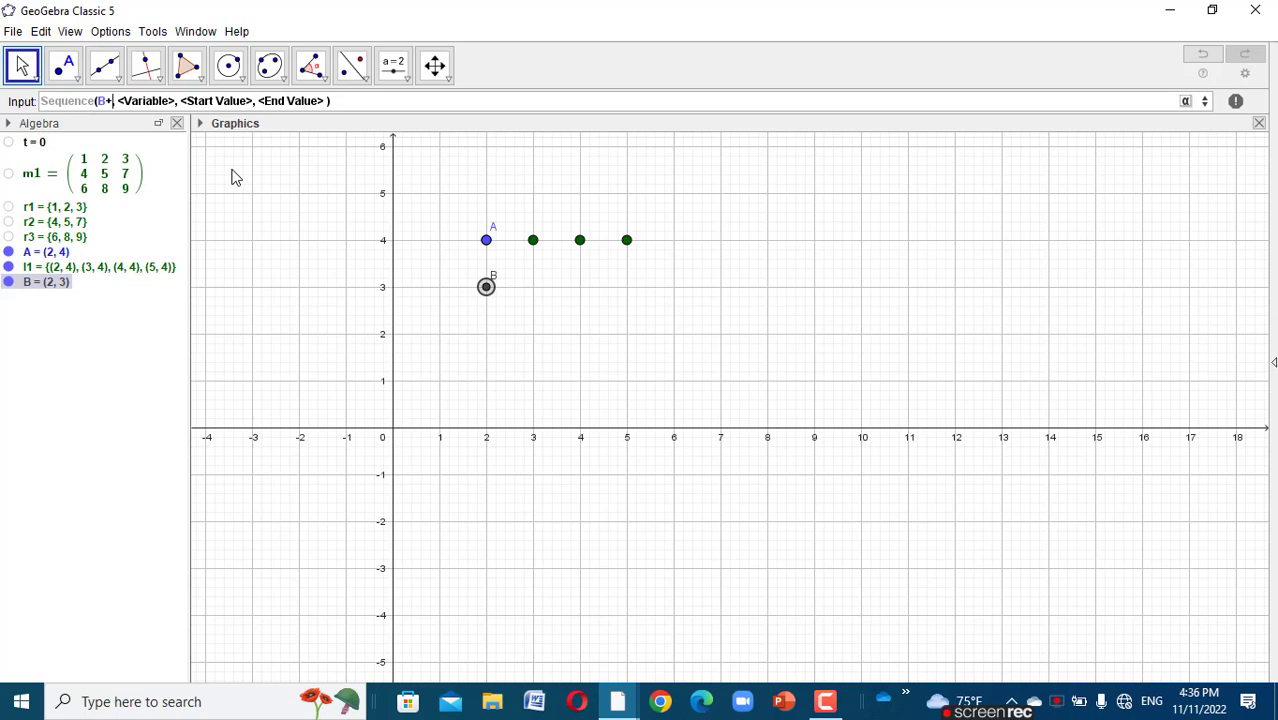
text((k, 0)
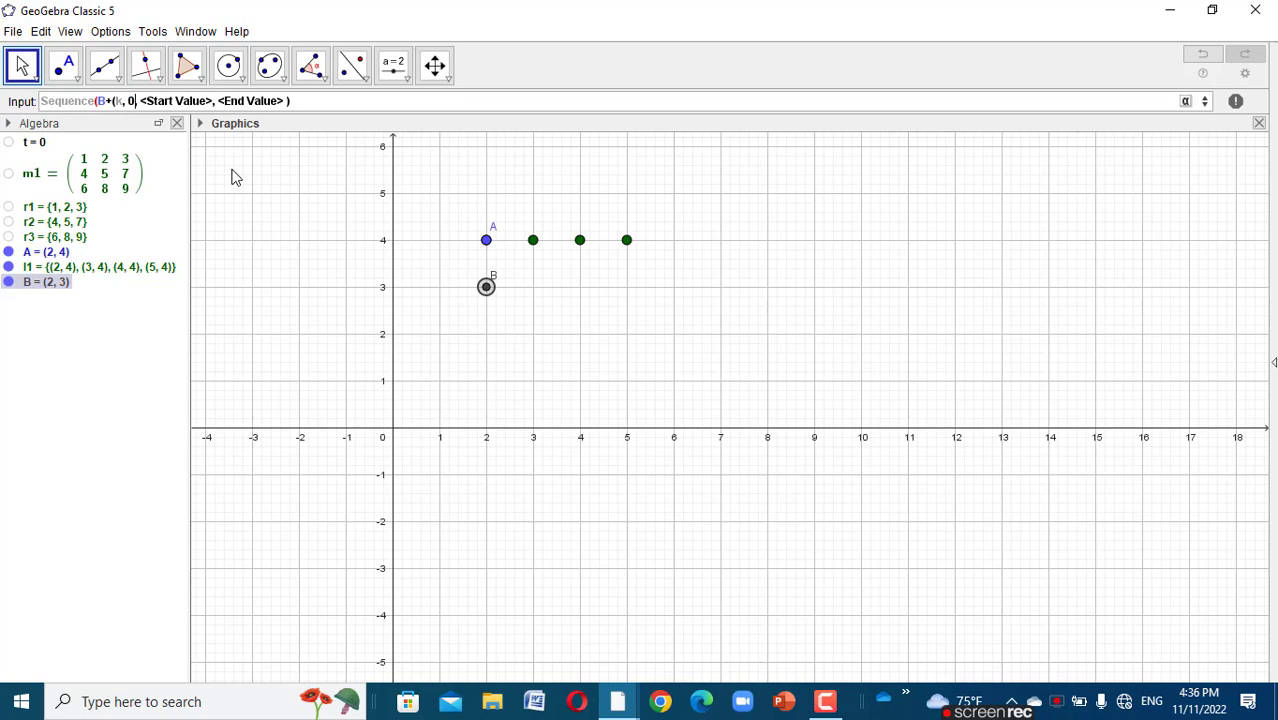
text())
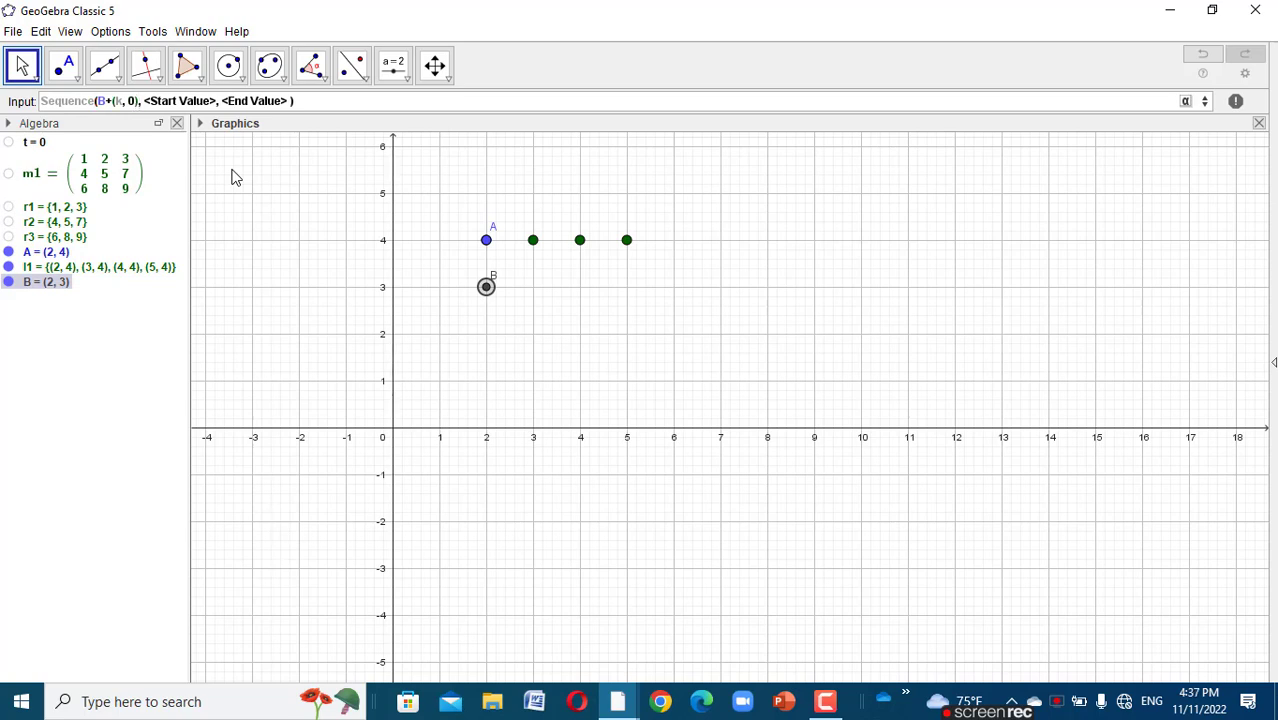
text(, k, )
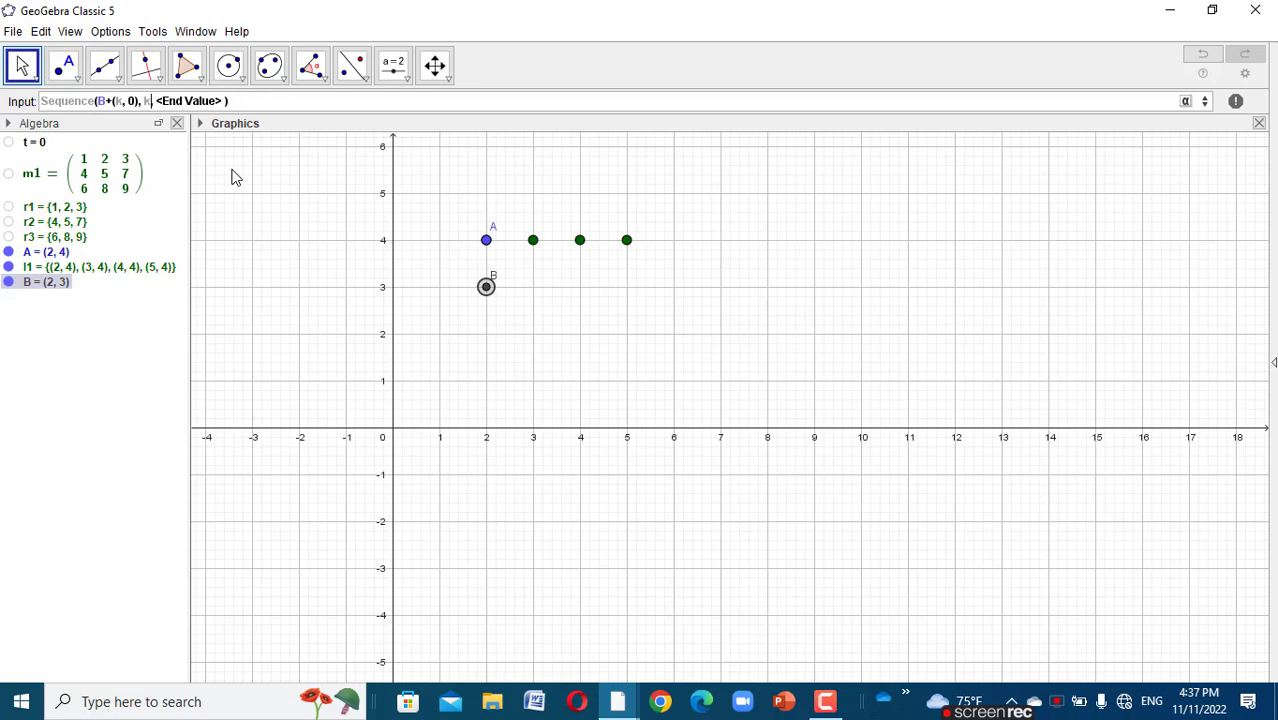
text(0,3)
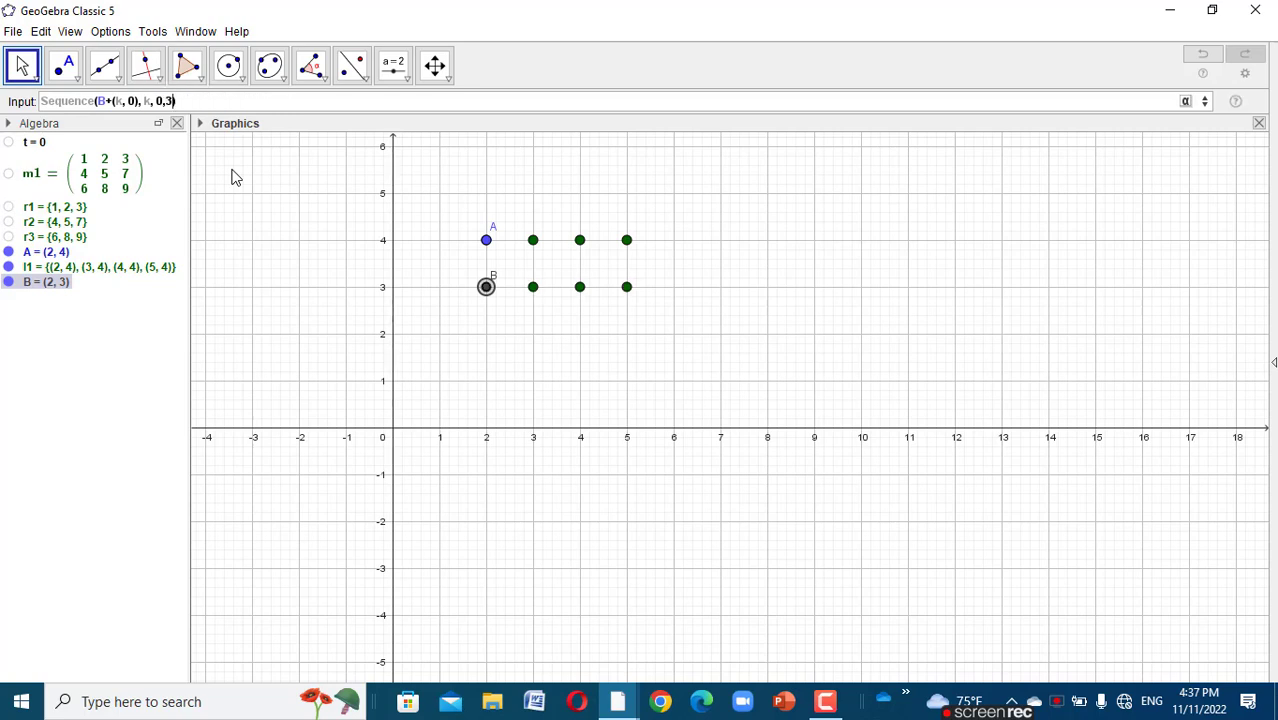
key(Return)
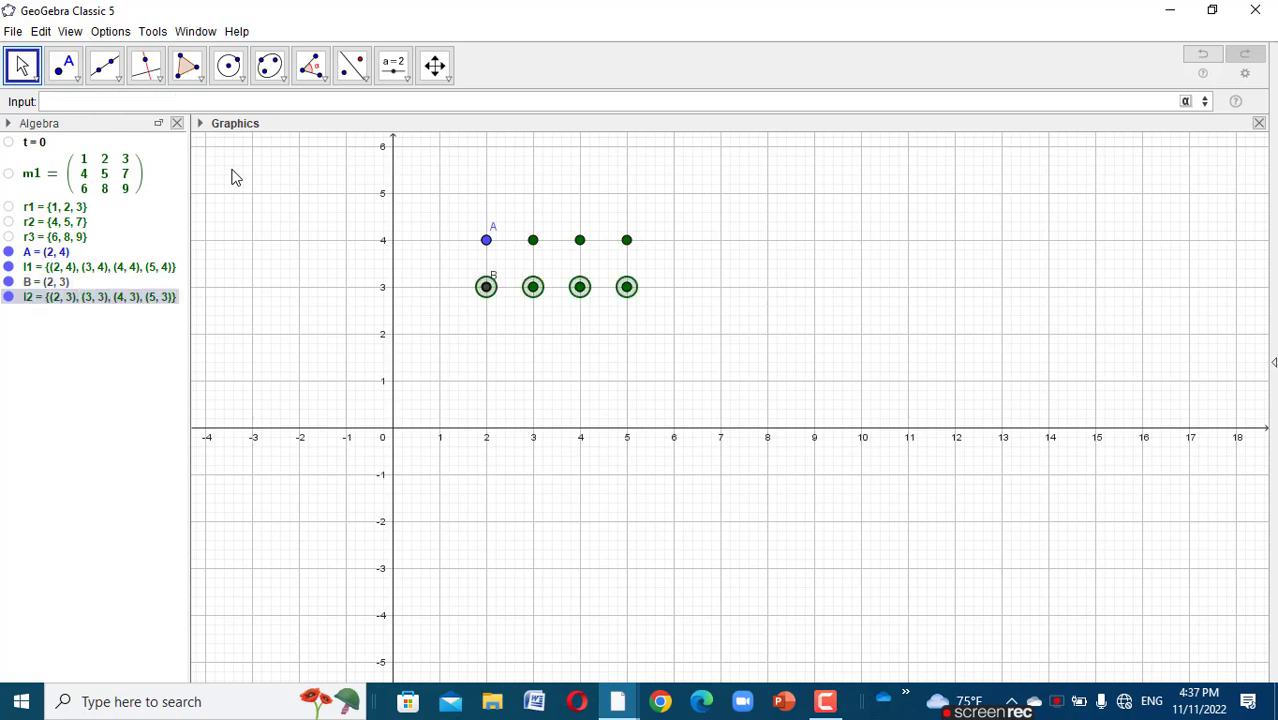
click(602, 430)
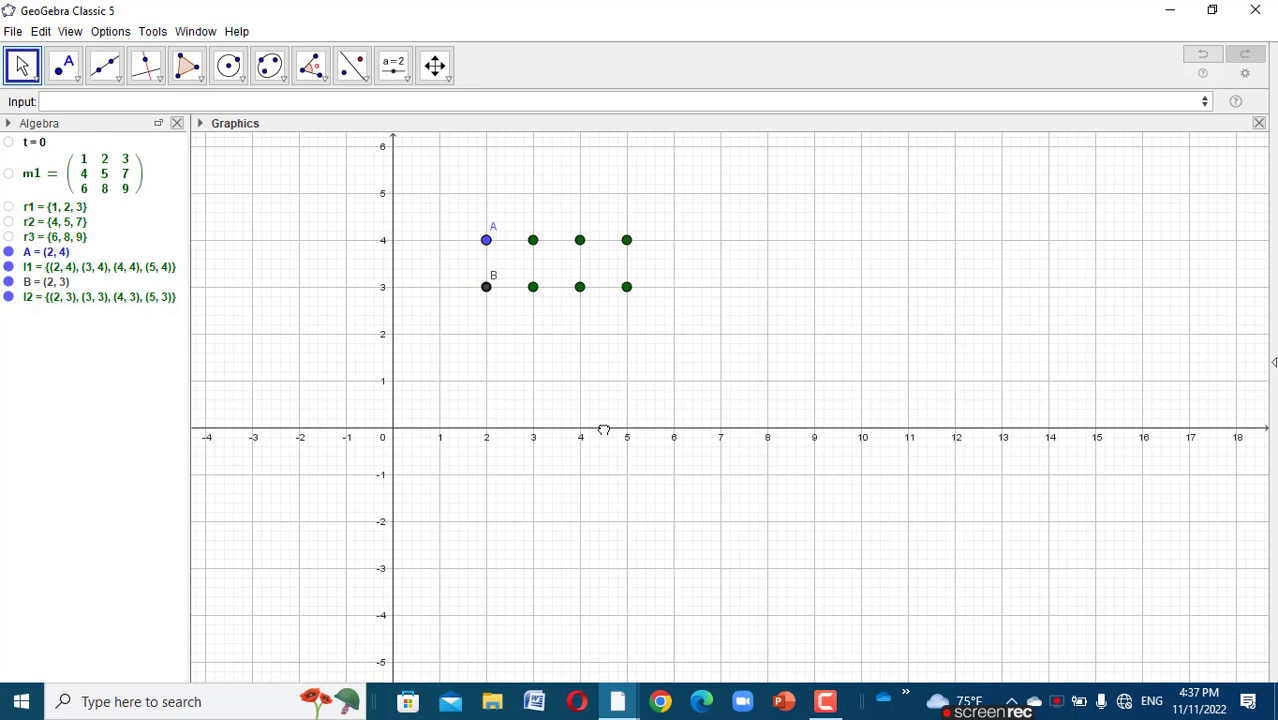
click(486, 288)
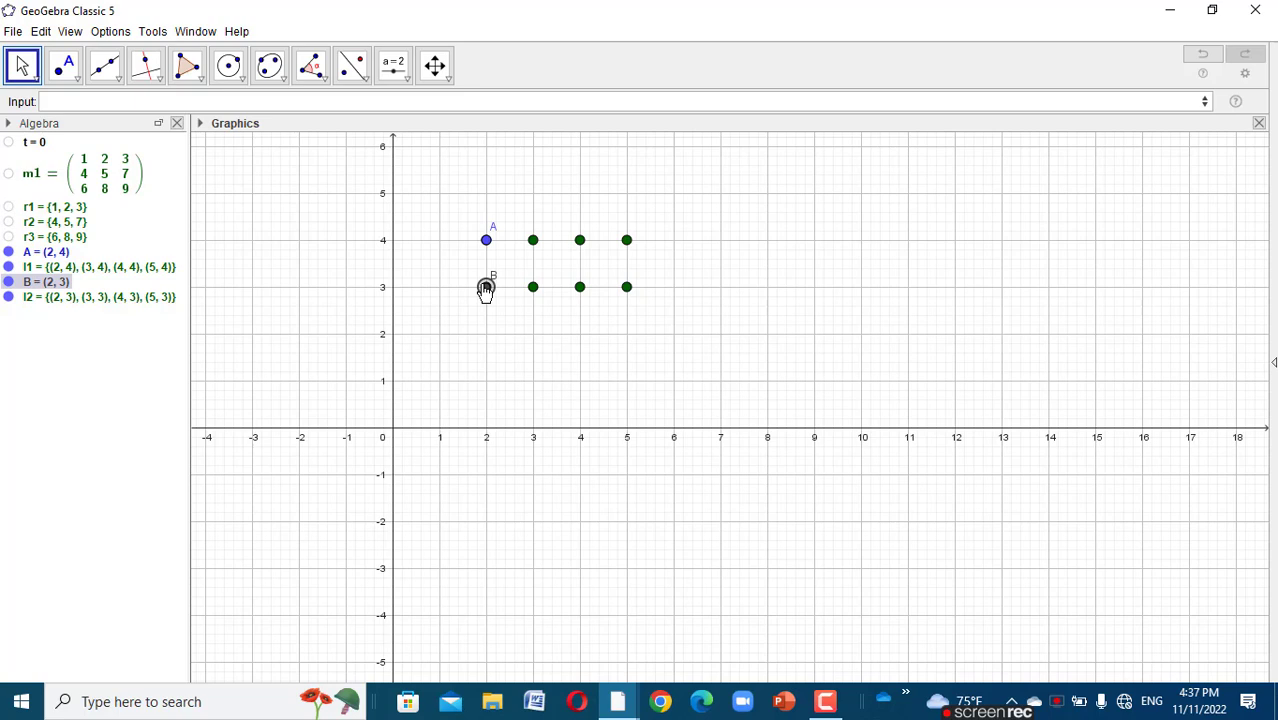
- Hide point A and show it again, leaving nothing selected
click(605, 420)
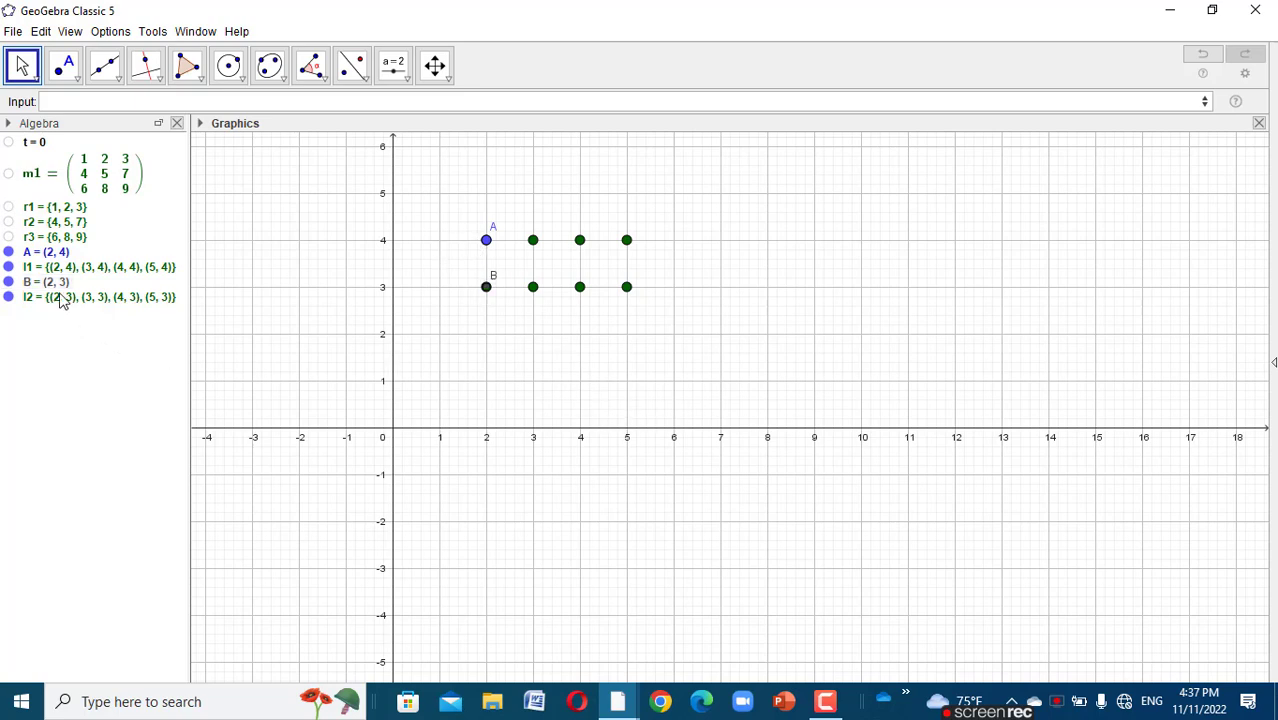
click(8, 252)
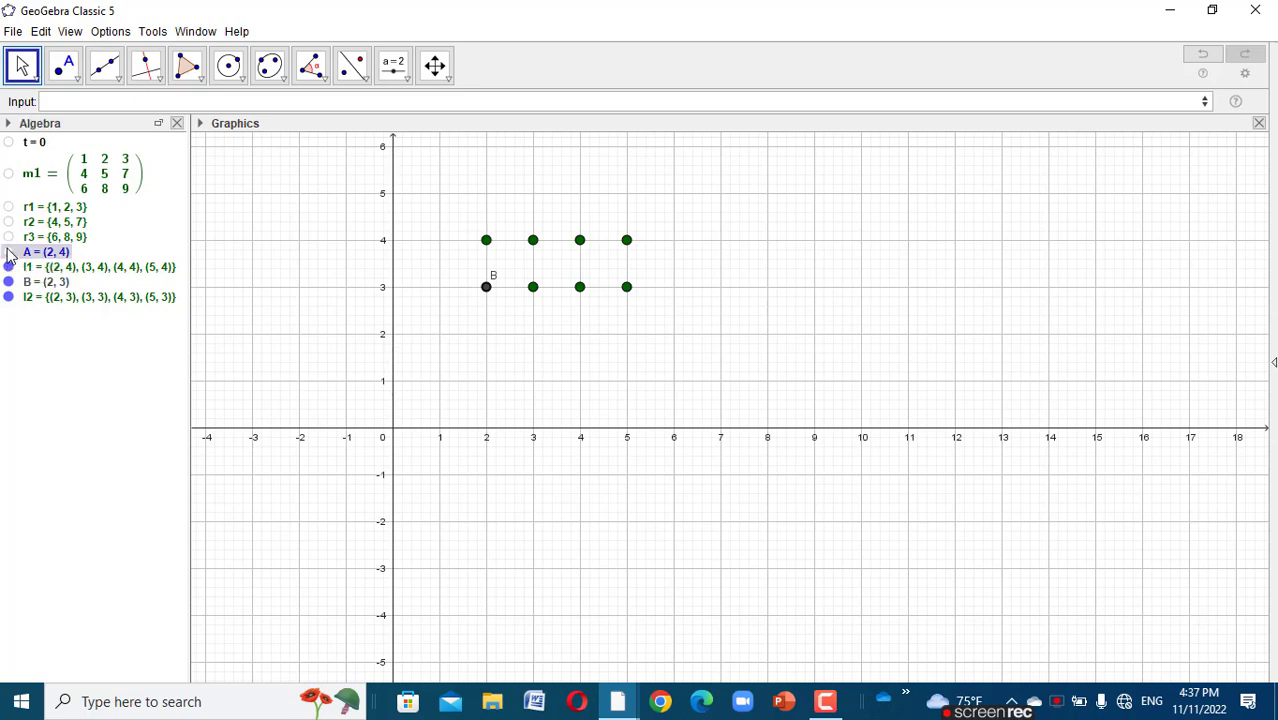
click(8, 252)
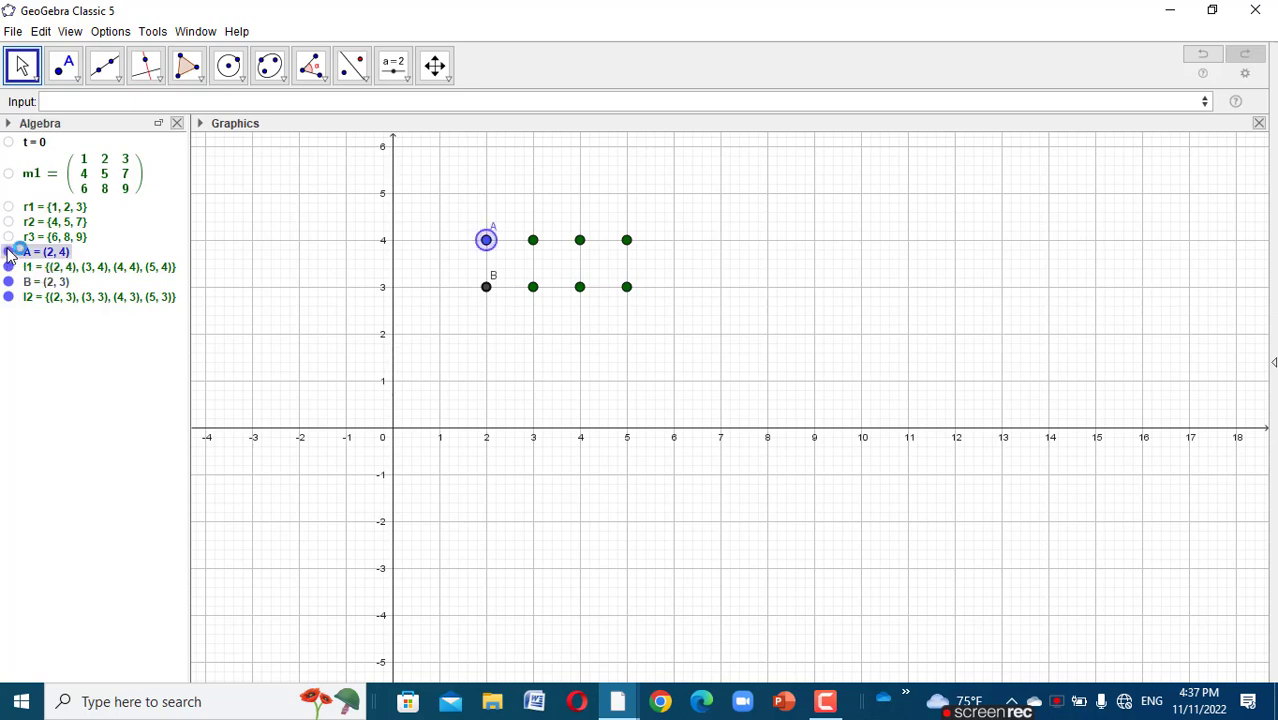
click(568, 383)
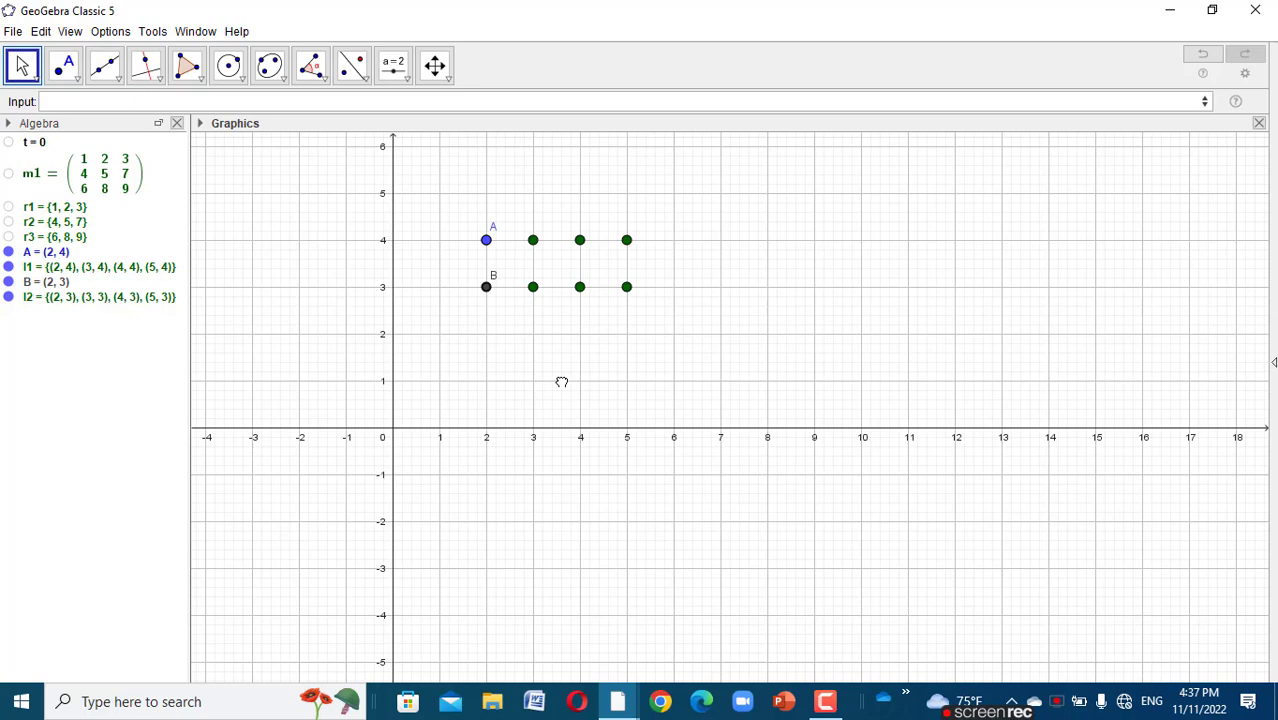
drag(562, 380, 557, 378)
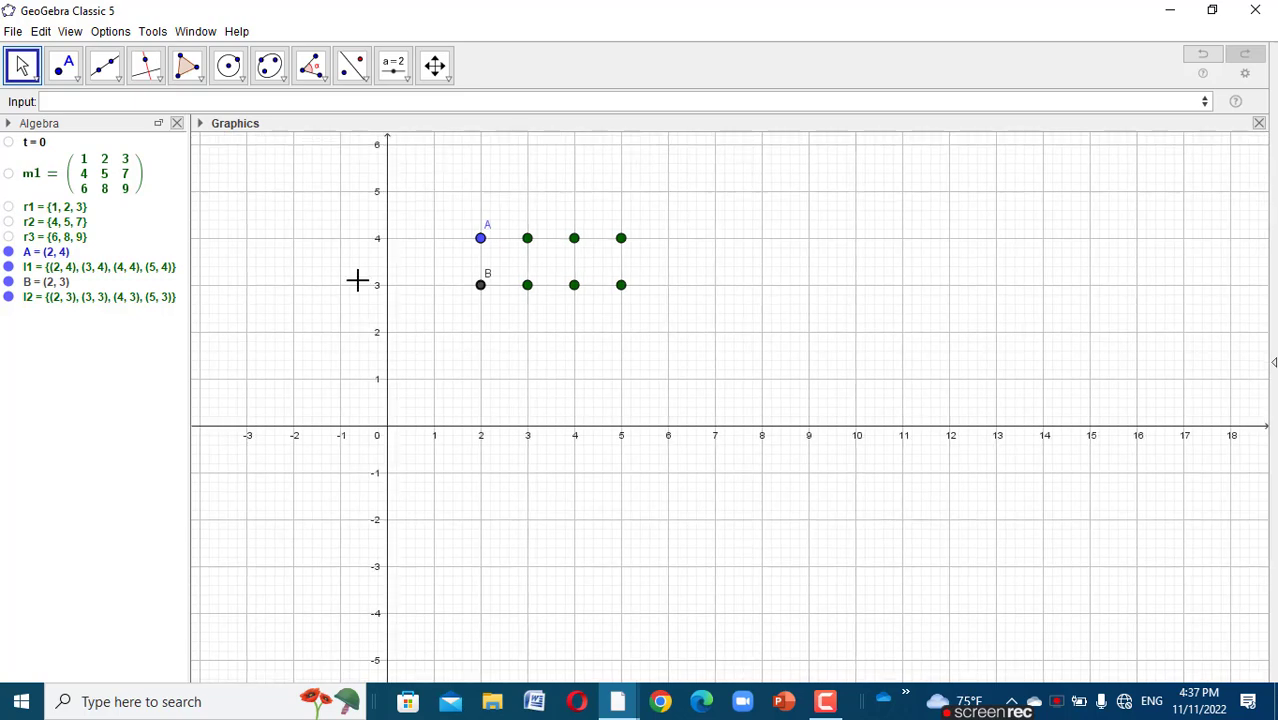
- Define point C two units below A as C=A+(0,-2)
click(172, 101)
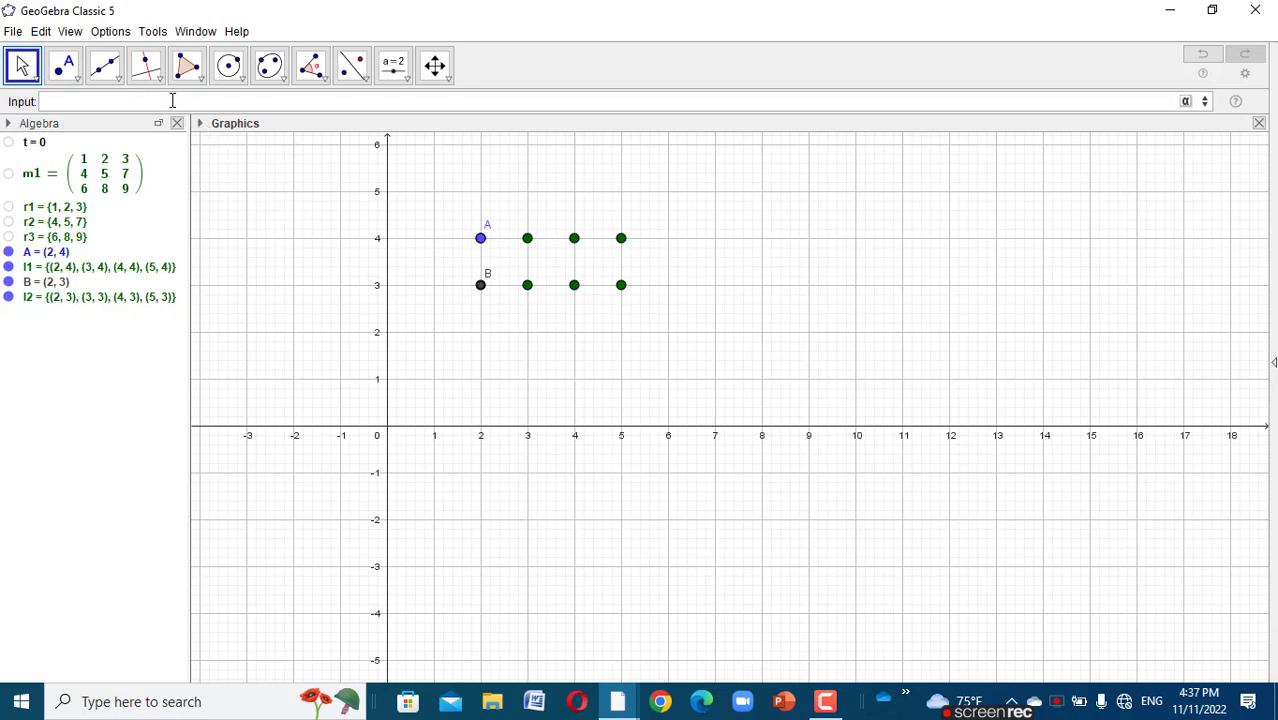
text(C=A+(0,-2)
key(Return)
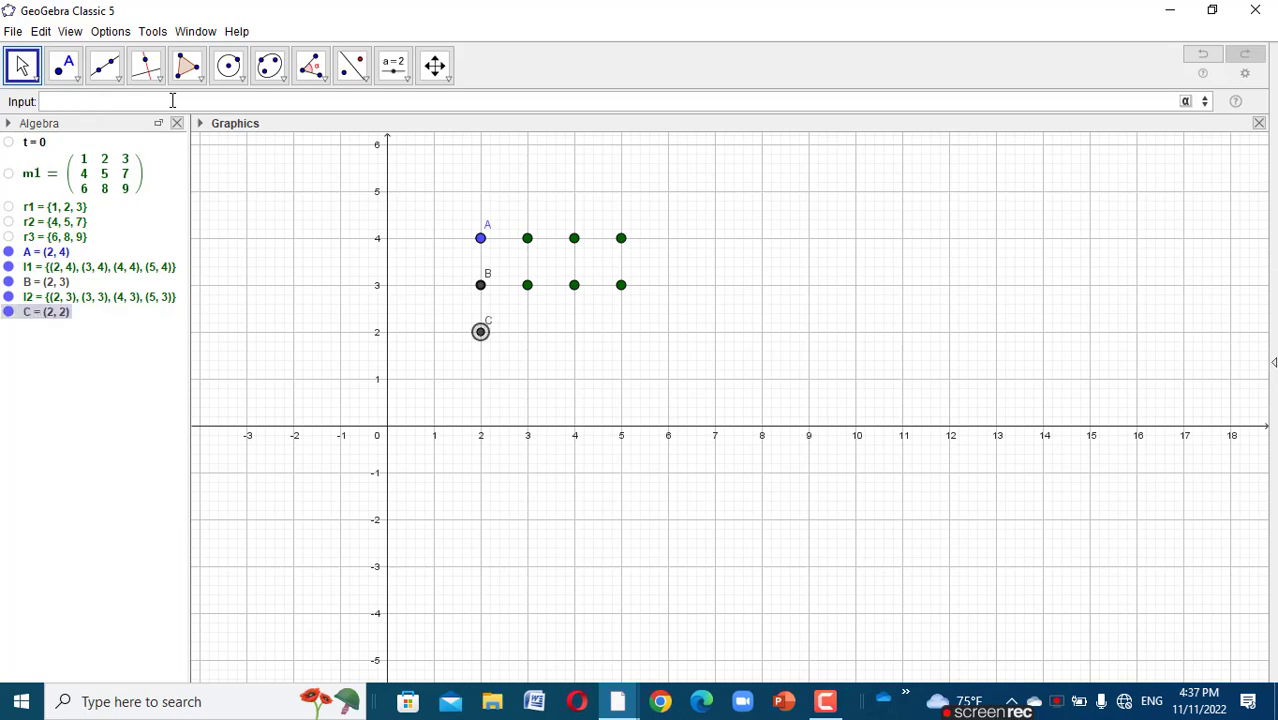
- Create a third row of points starting at C with Sequence(C+(k, 0), k,0,3)
text(seq)
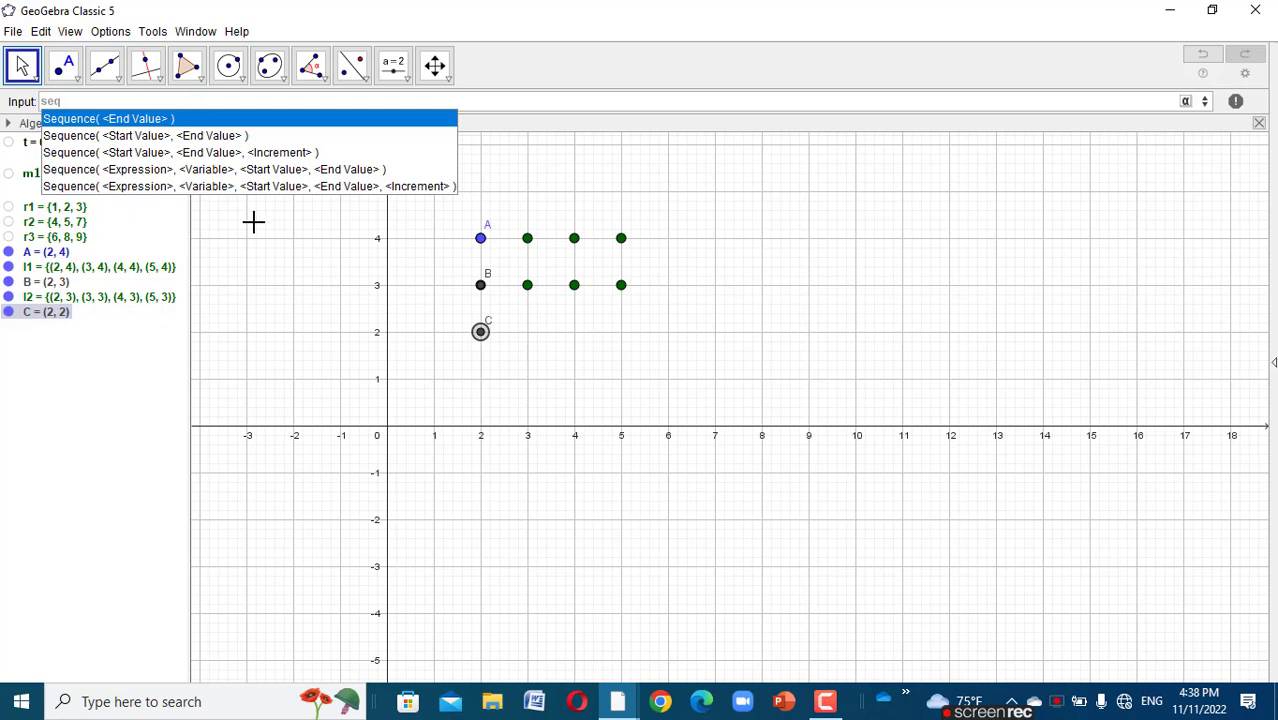
click(236, 158)
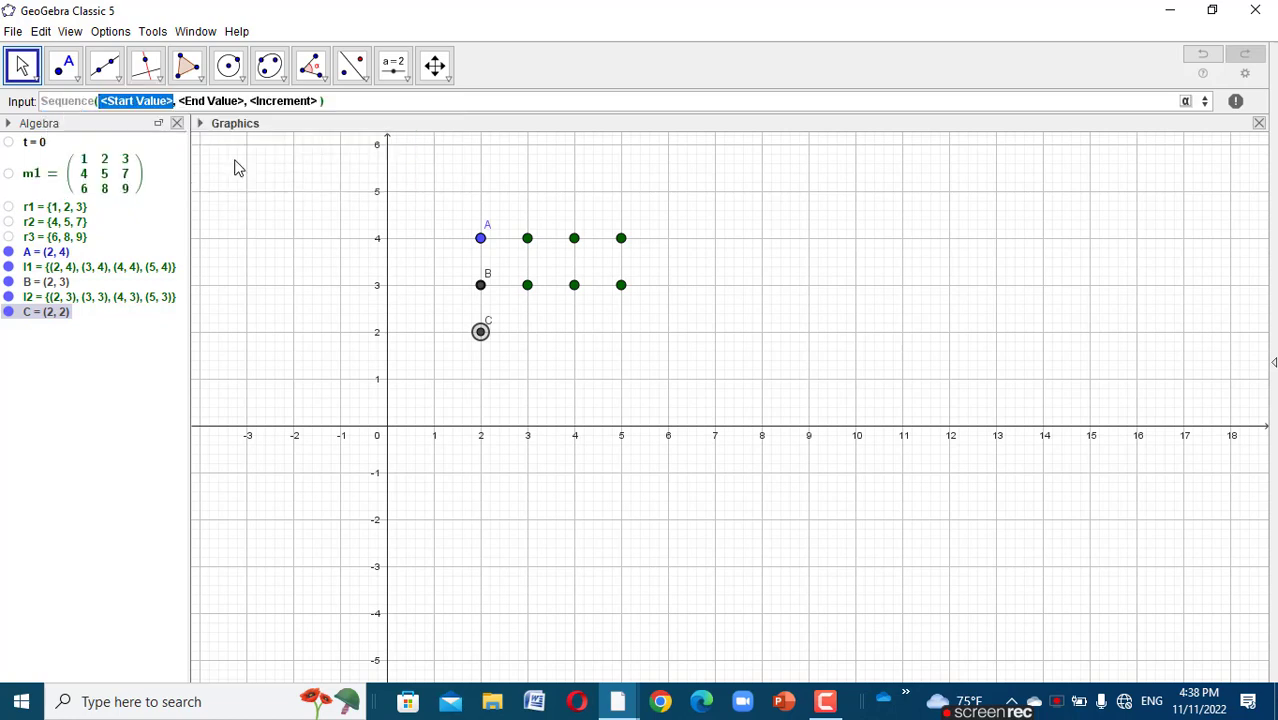
text(C+)
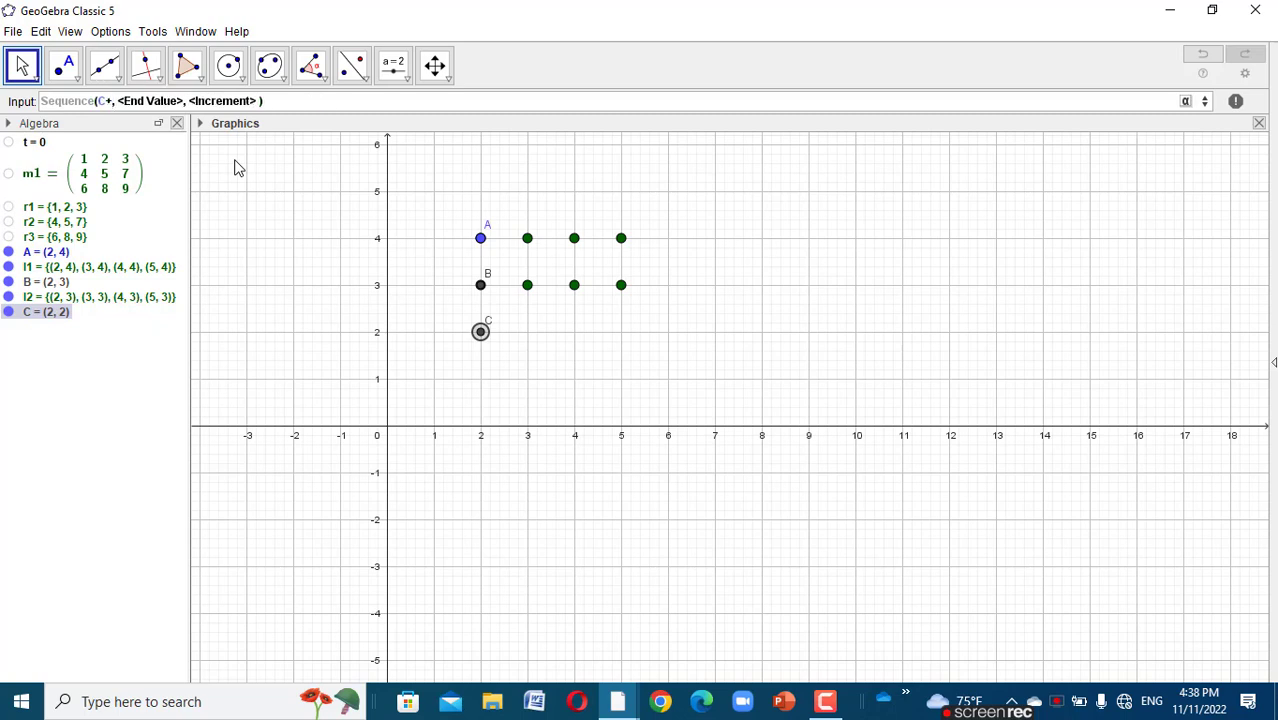
text((k, 0)
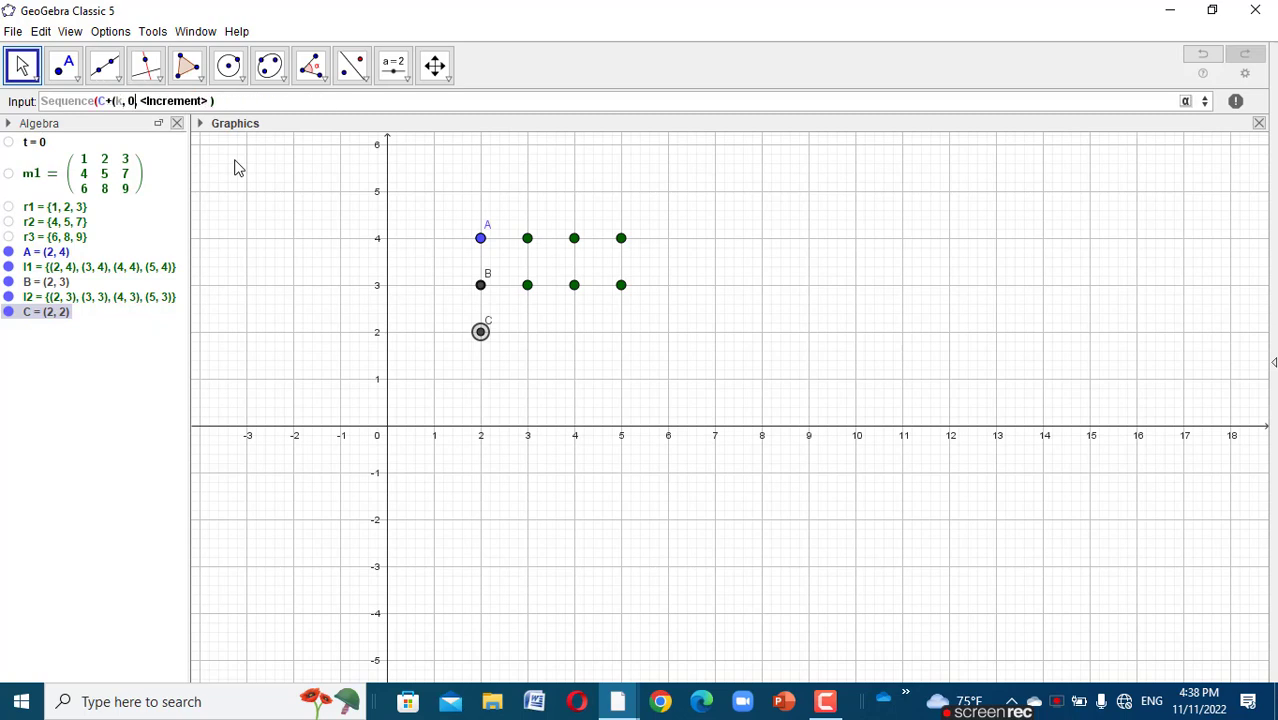
text(), )
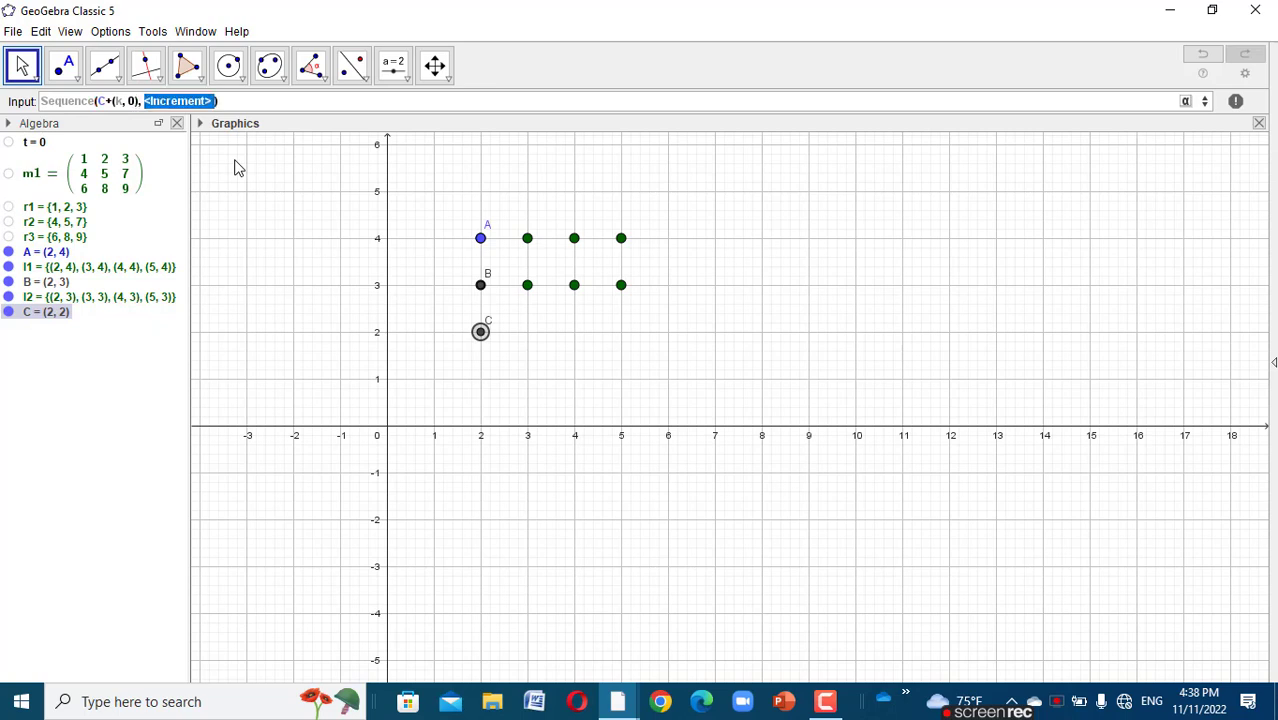
text(k,0)
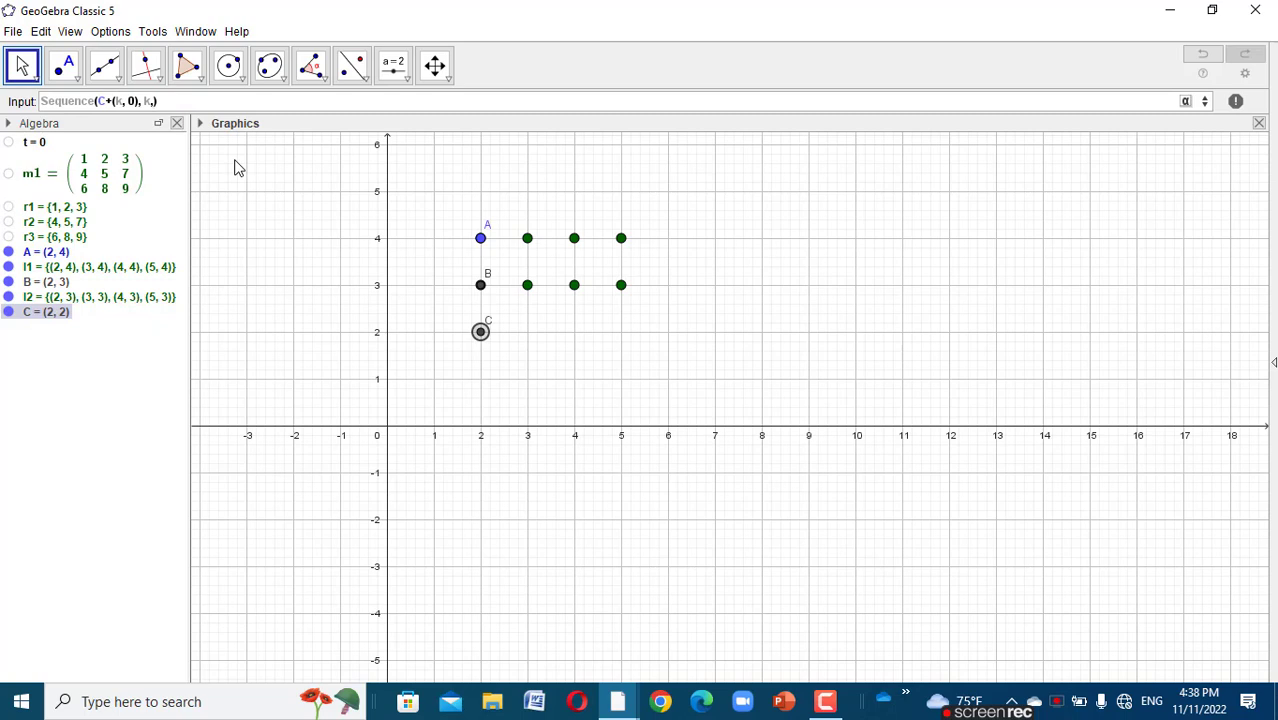
text(,3)
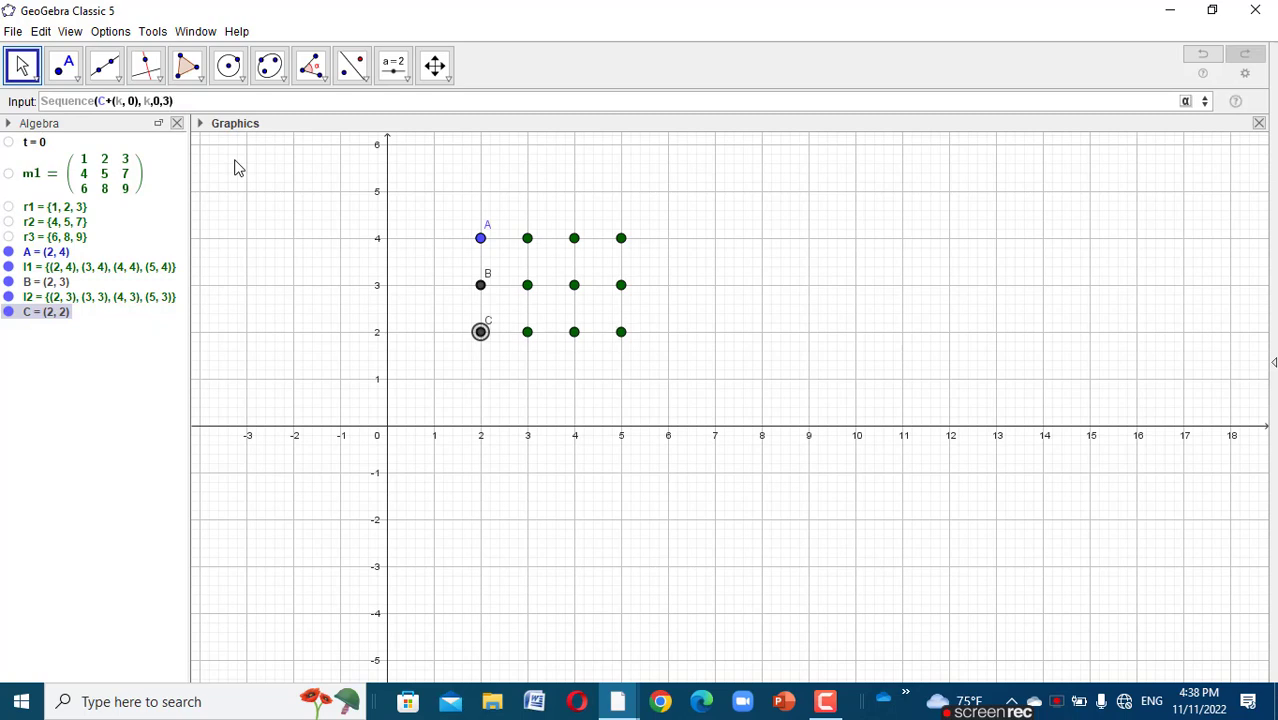
key(Return)
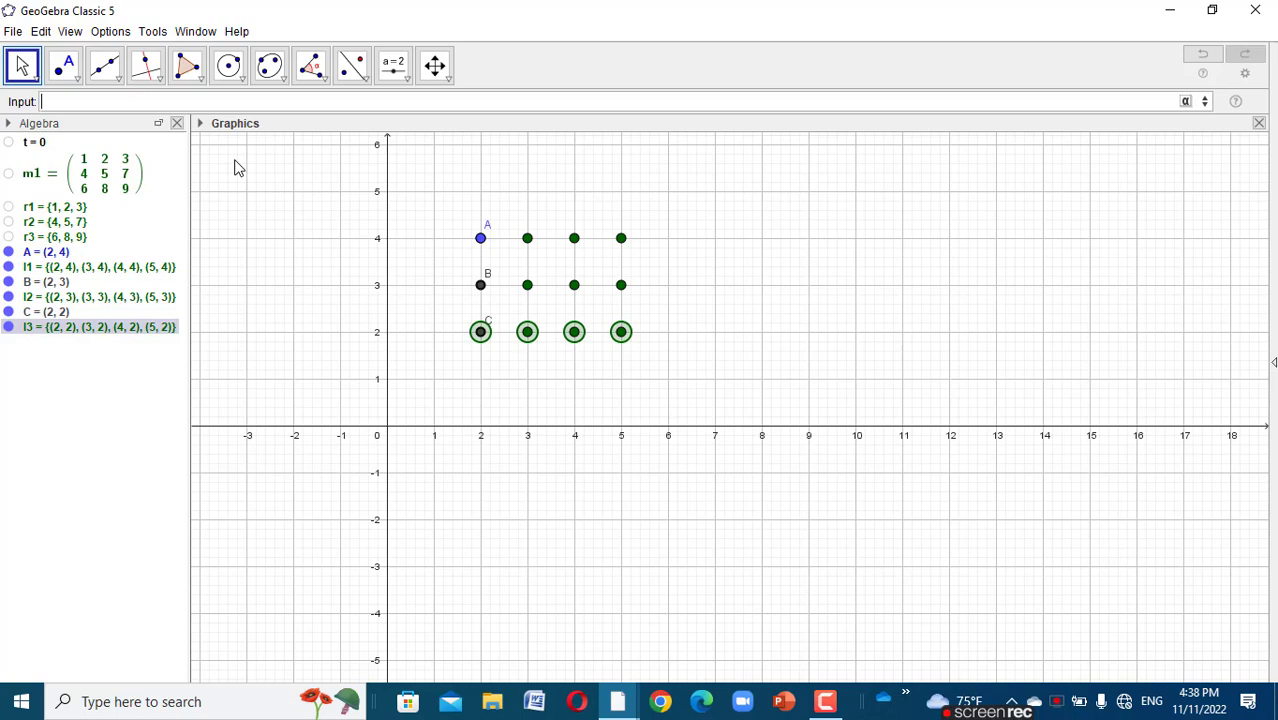
- Rename the list of points in the row starting at A as R1
right_click(45, 270)
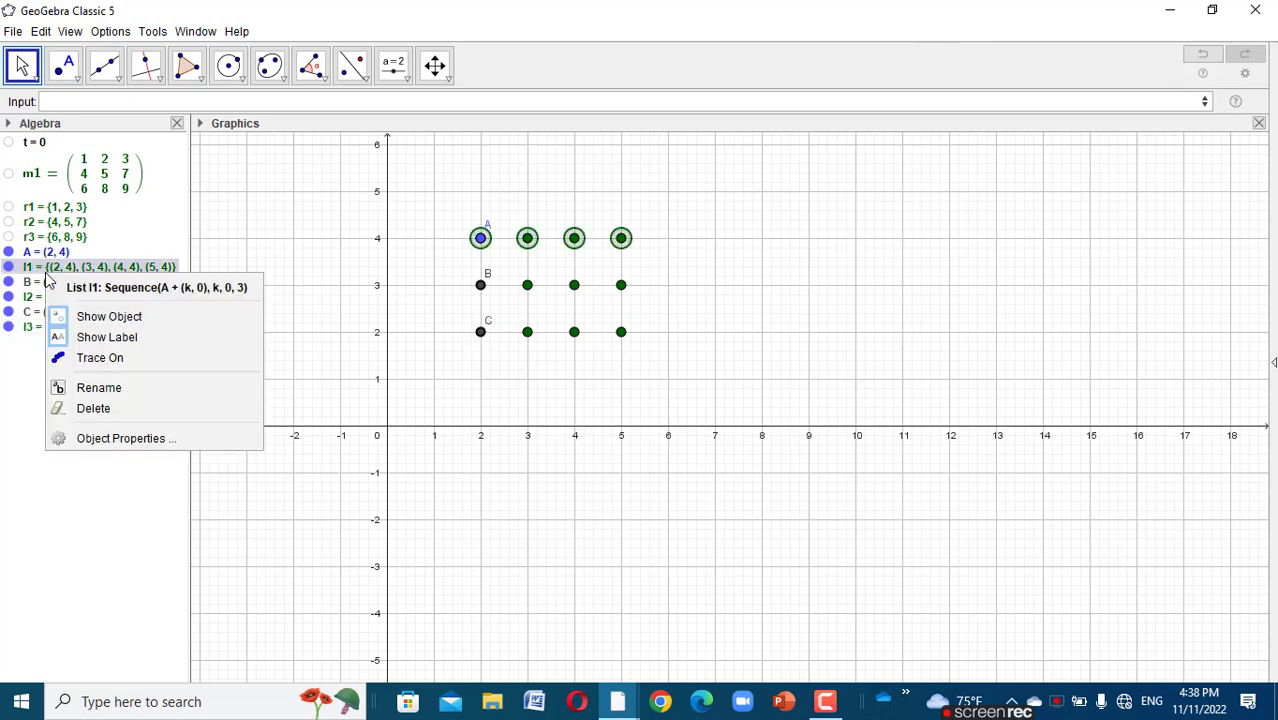
click(114, 389)
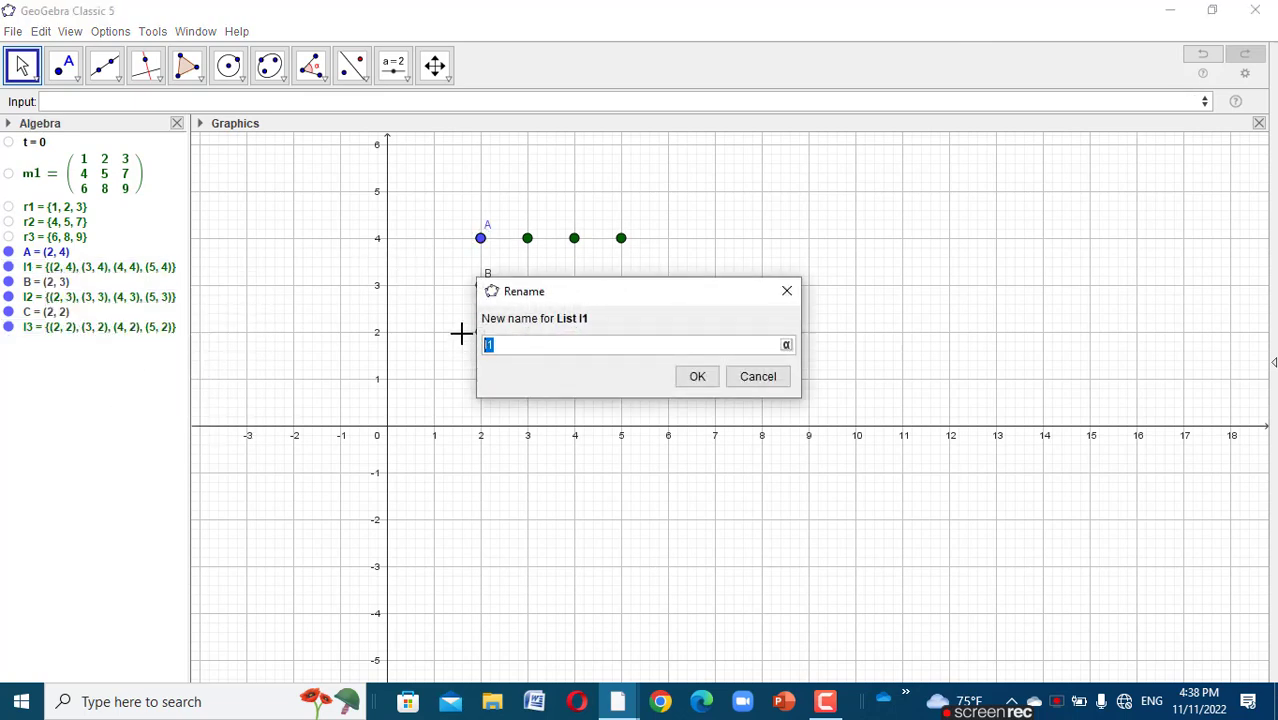
text(R1)
click(690, 378)
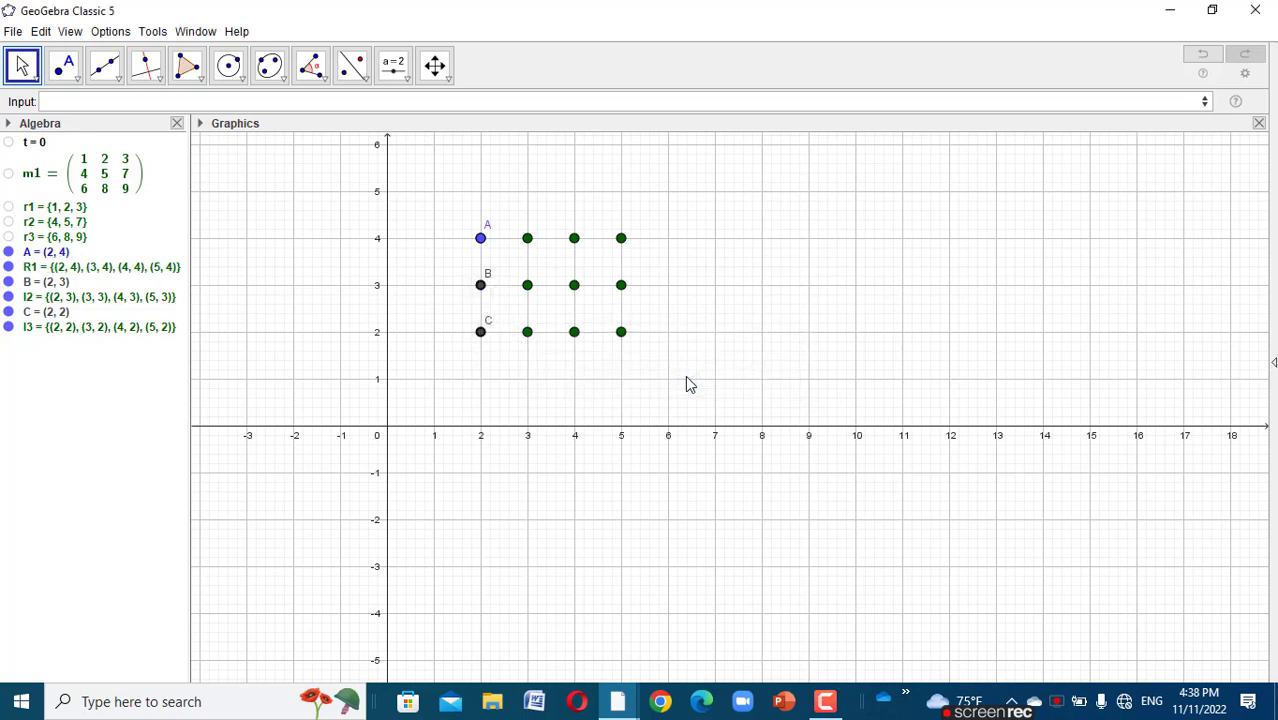
- Rename the list of points in the row starting at B as R2
right_click(62, 297)
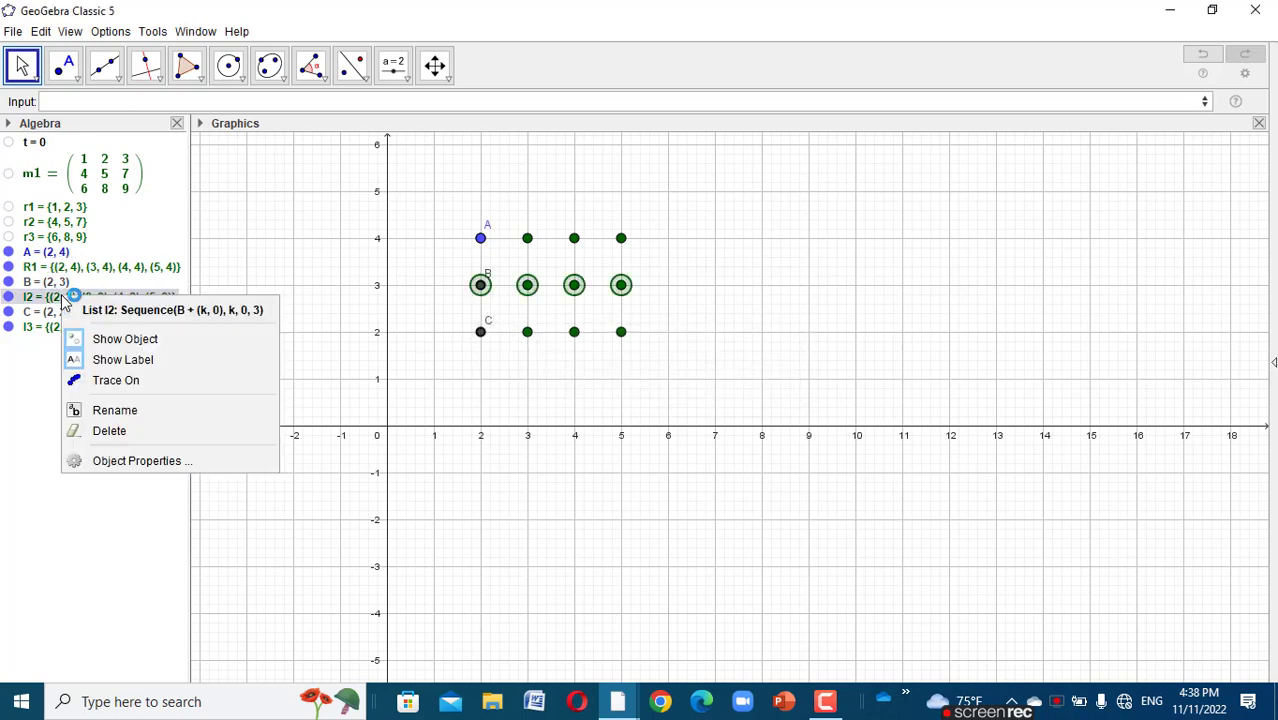
click(133, 410)
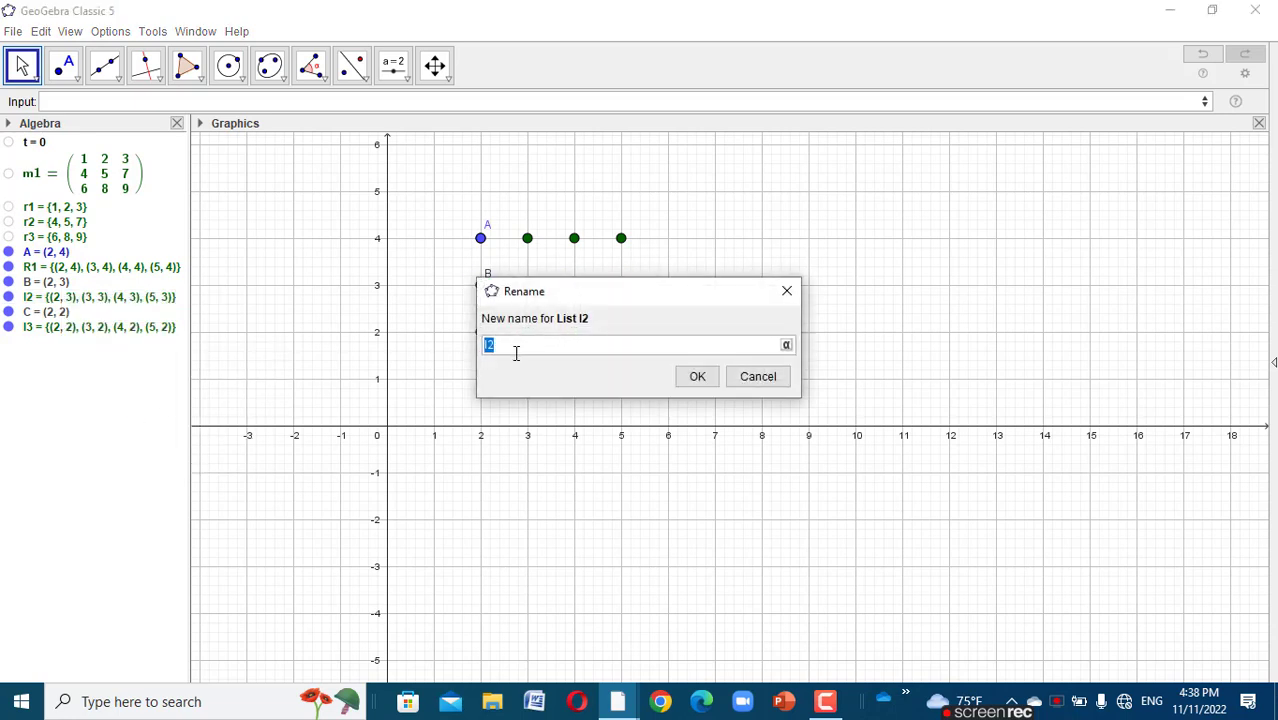
text(R2)
click(688, 378)
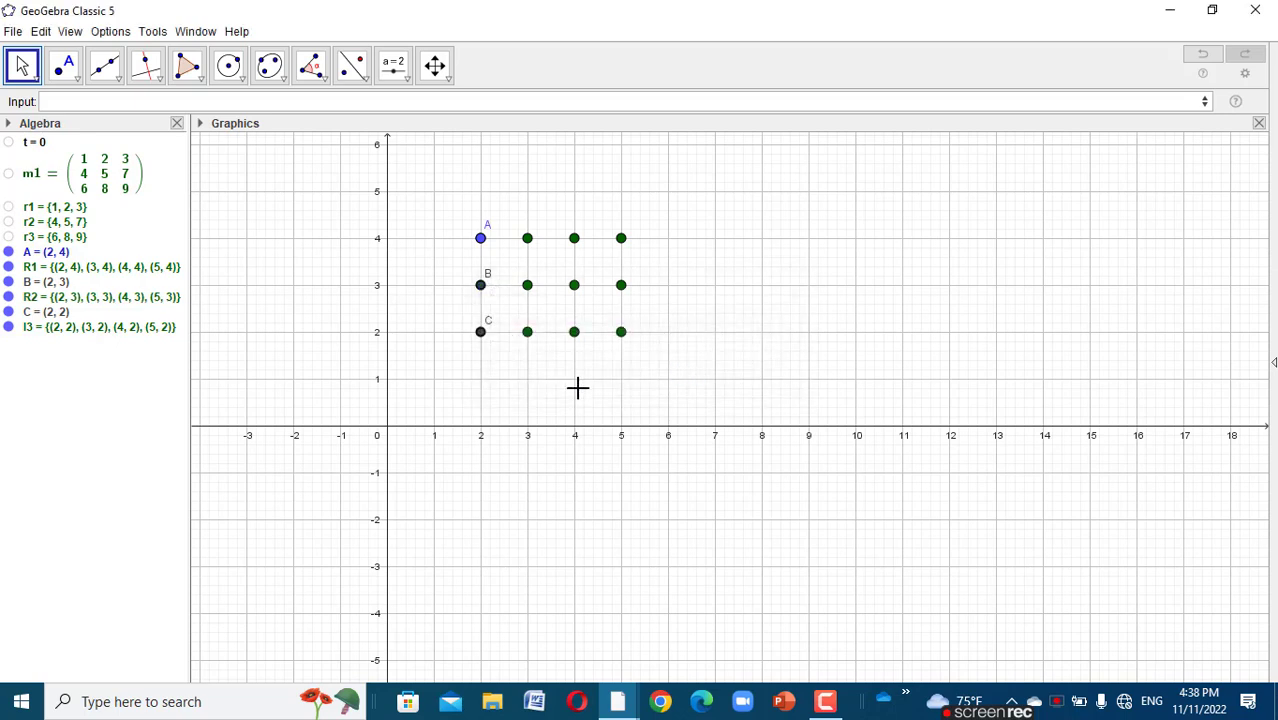
- Rename the list of points in the row starting at C as R3
right_click(72, 336)
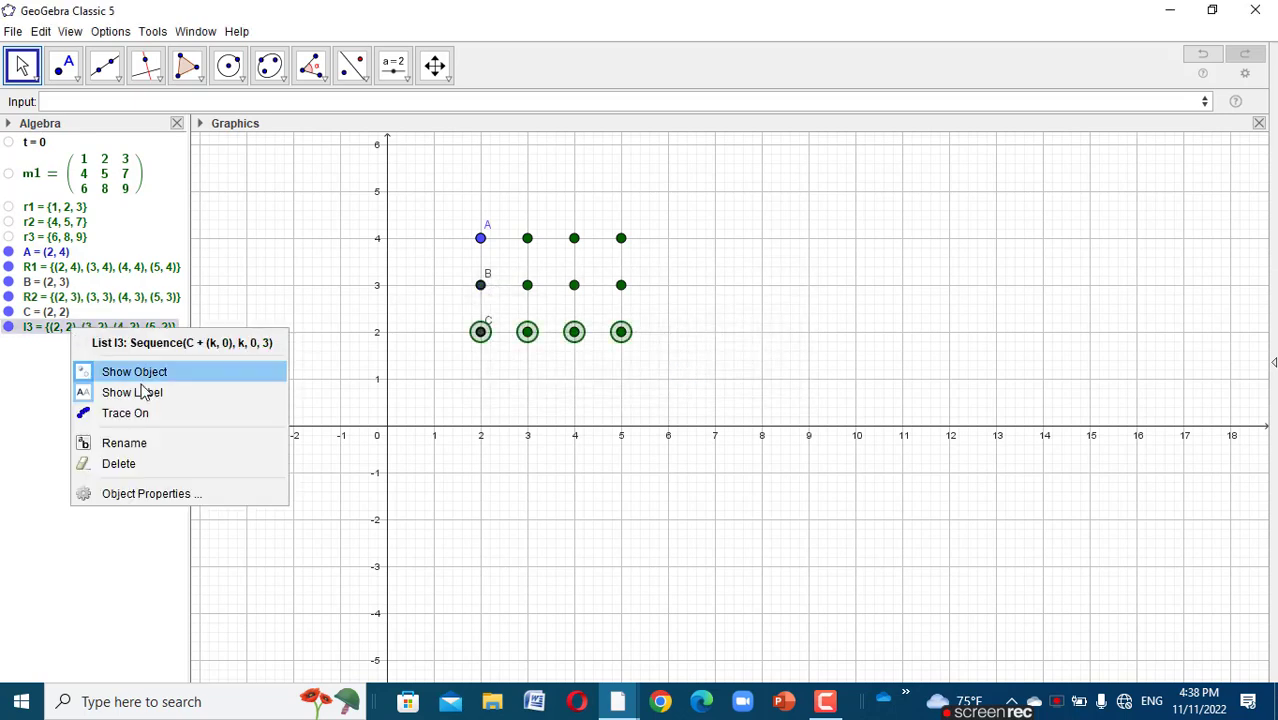
click(170, 441)
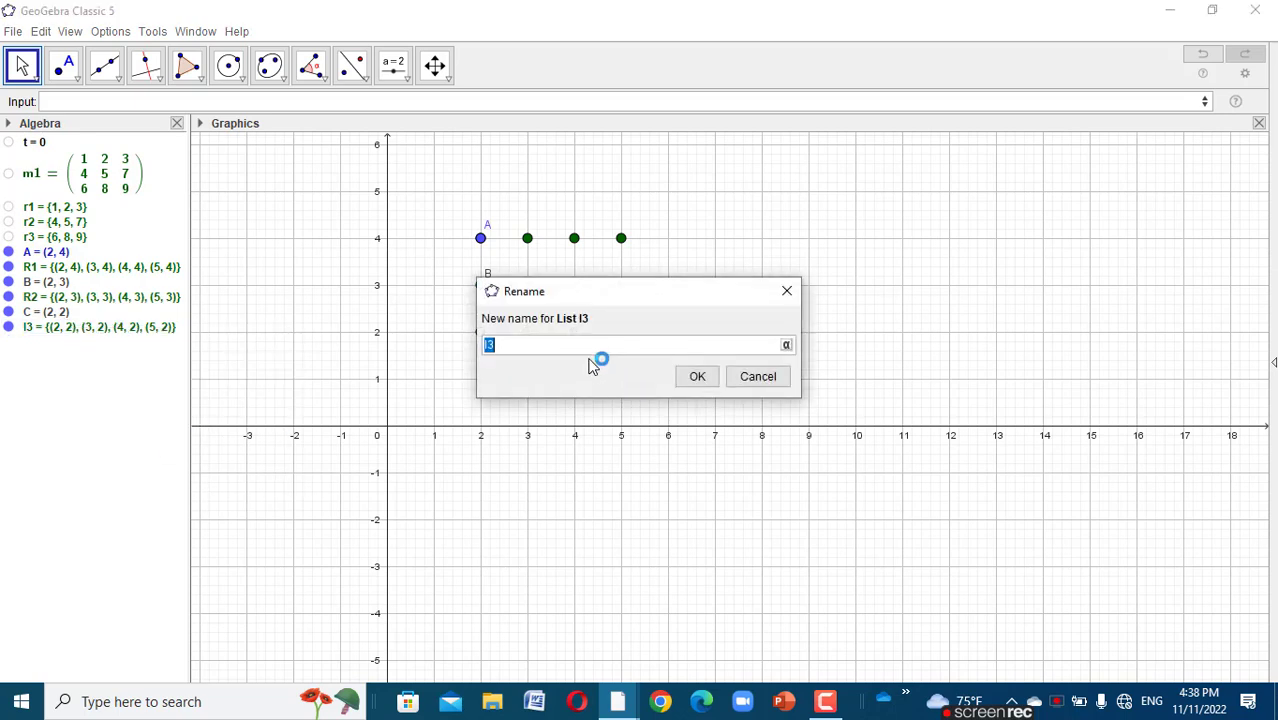
text(R3)
click(697, 377)
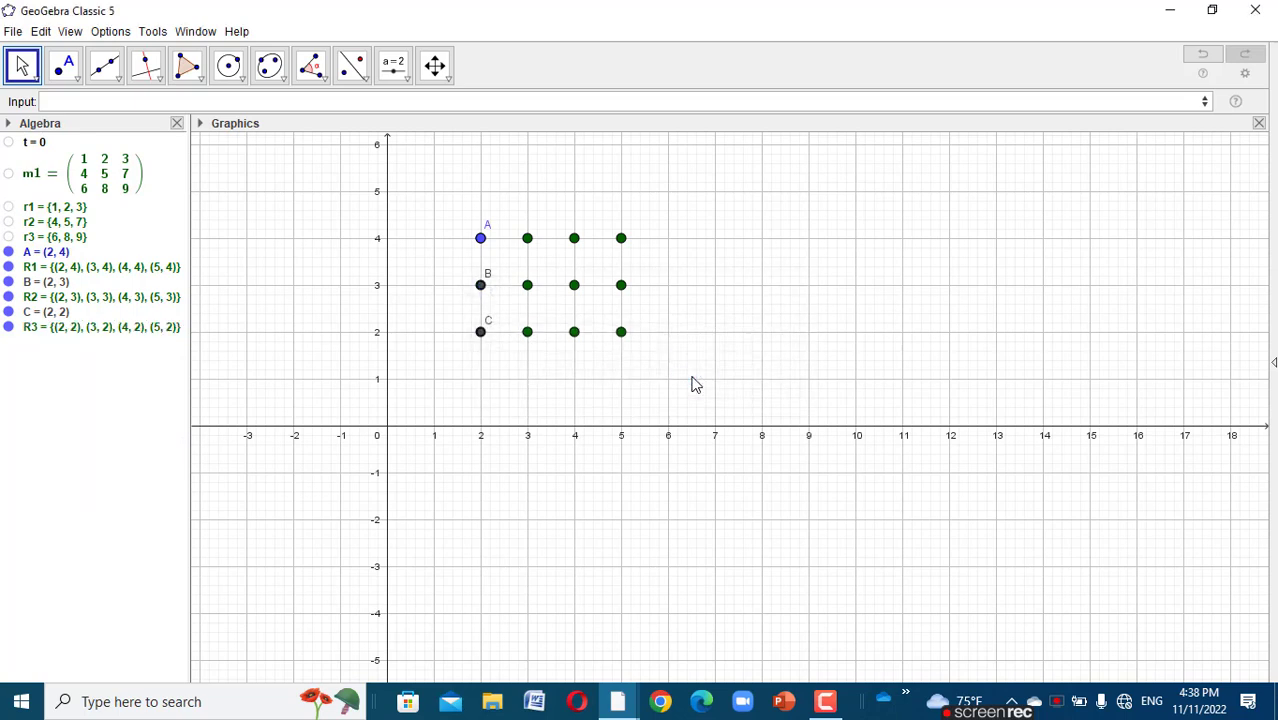
- Begin a Sequence formula that wraps a Text command with Element(r1, k) as the object to display
click(22, 65)
click(158, 102)
text(seq)
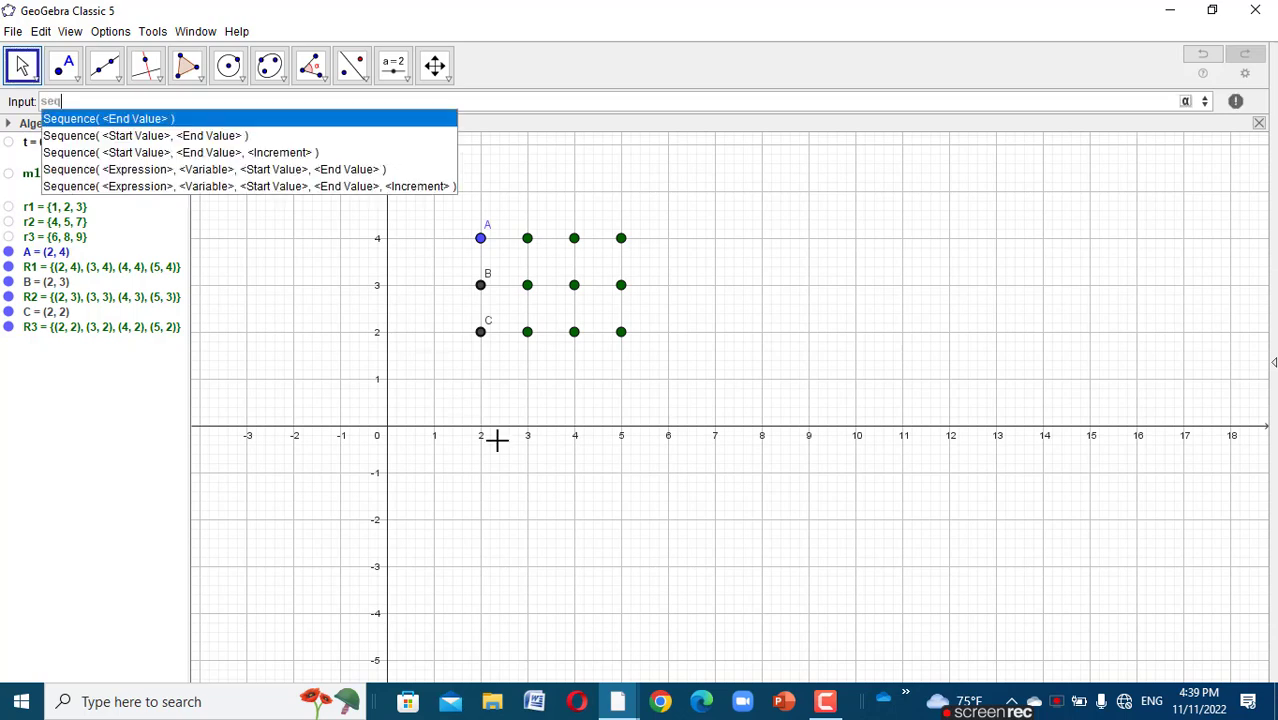
text(uence)
key(Escape)
text(()
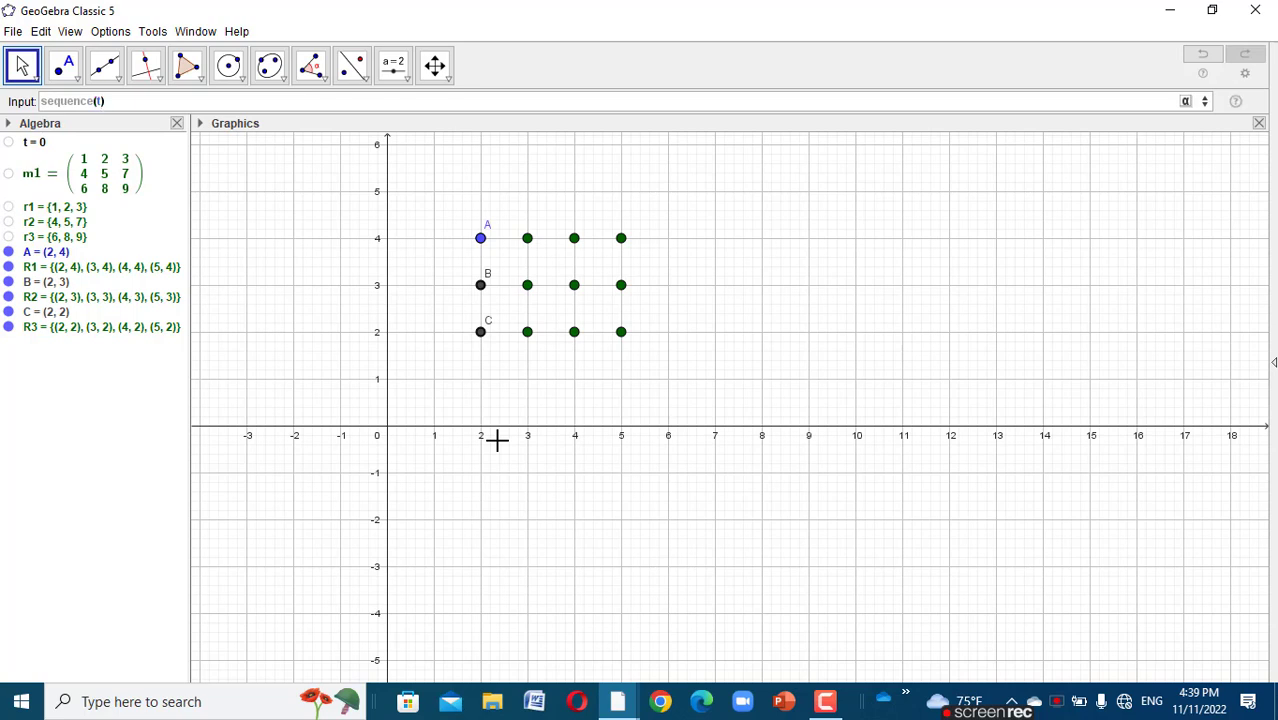
text(text)
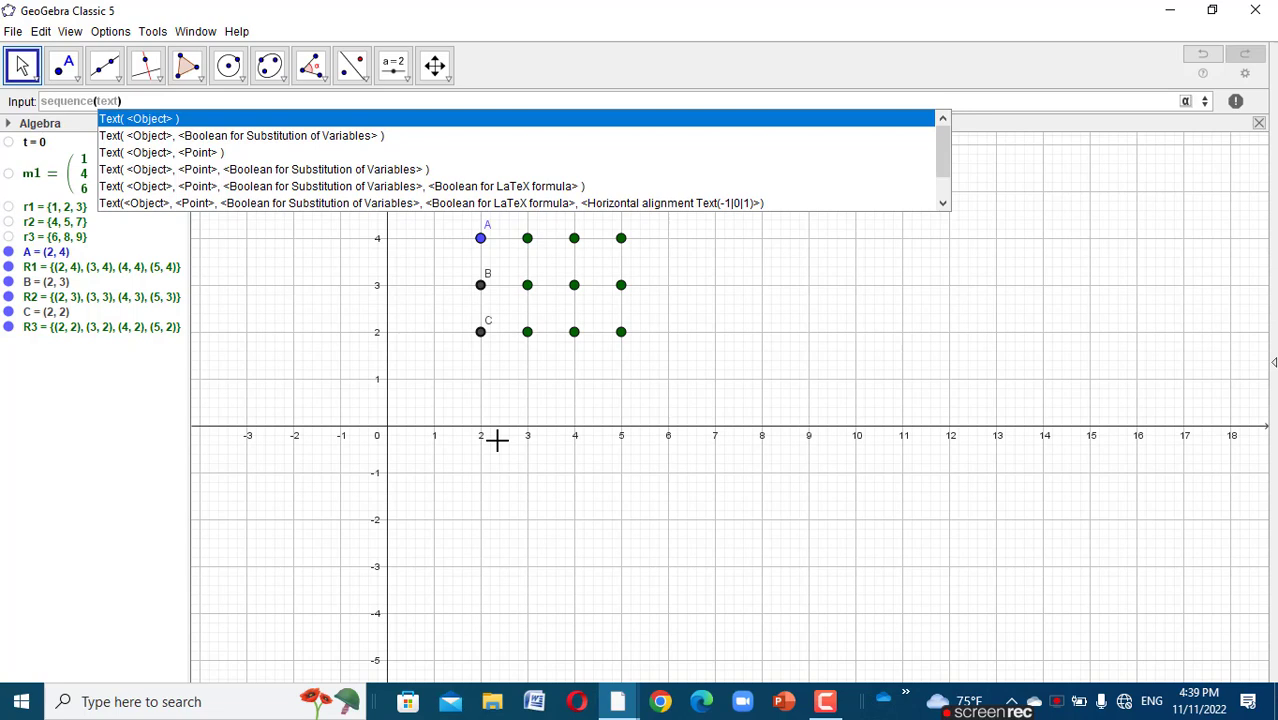
text(()
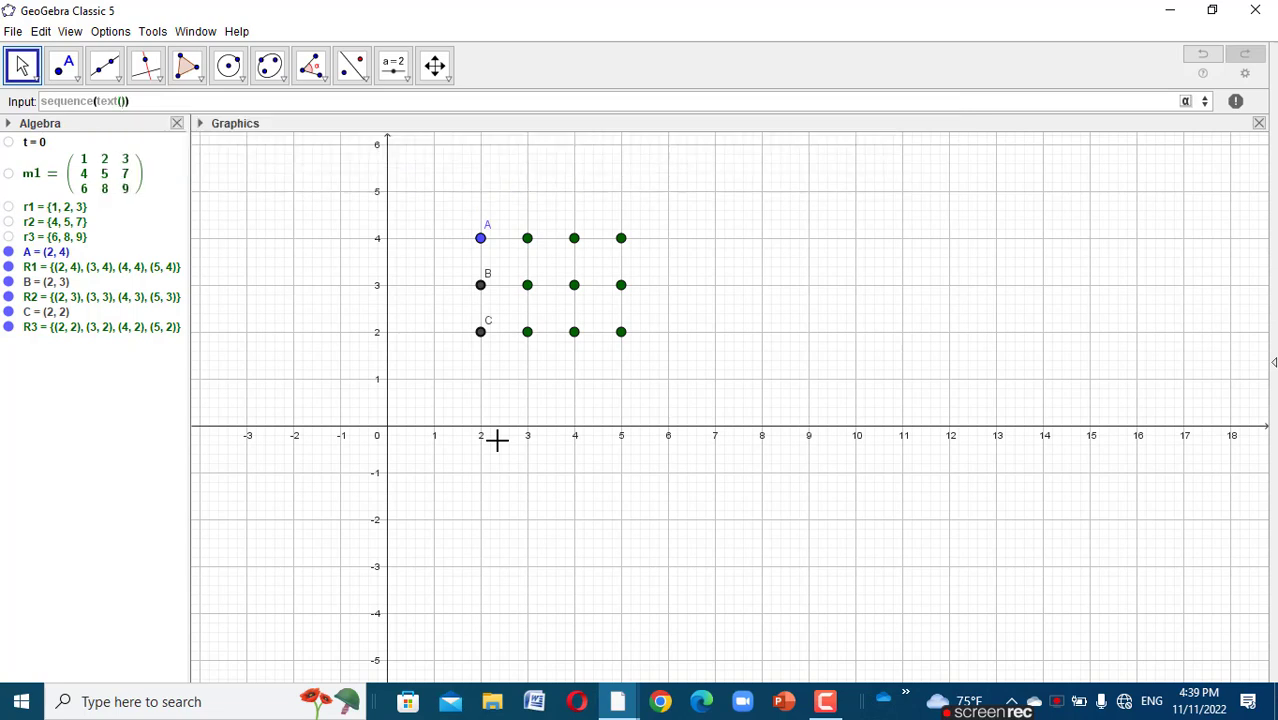
text(elem)
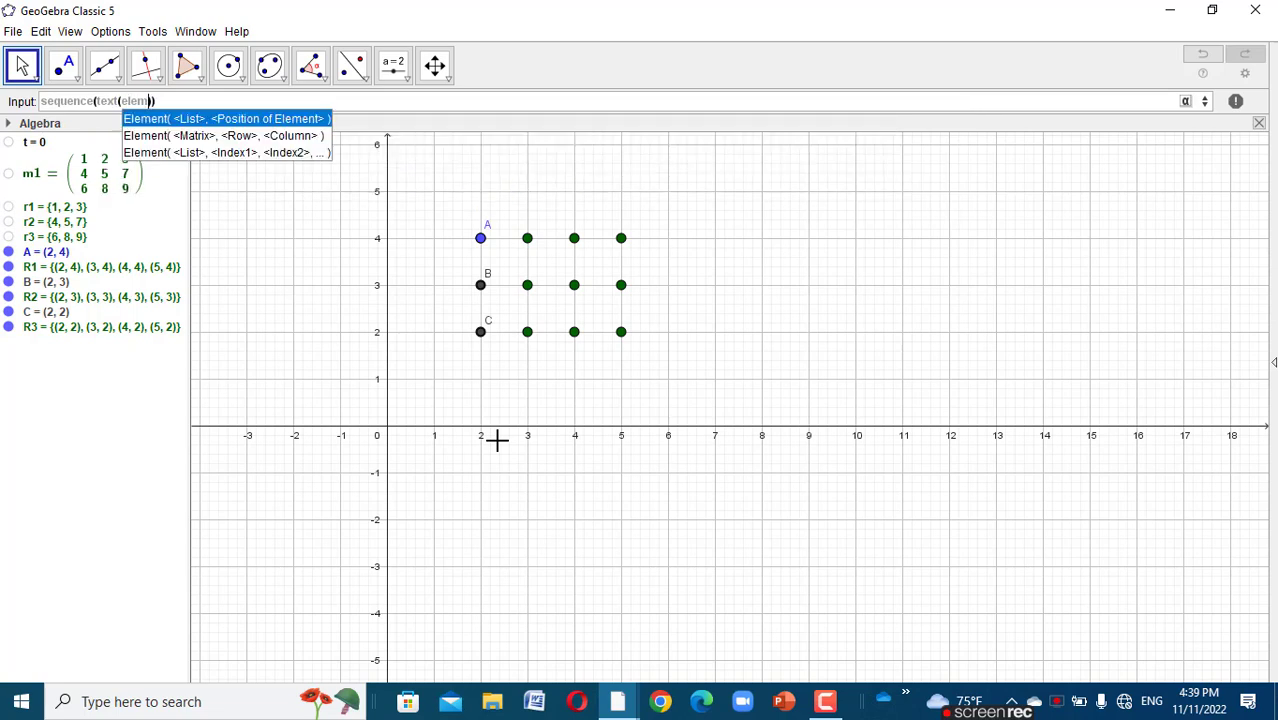
click(239, 122)
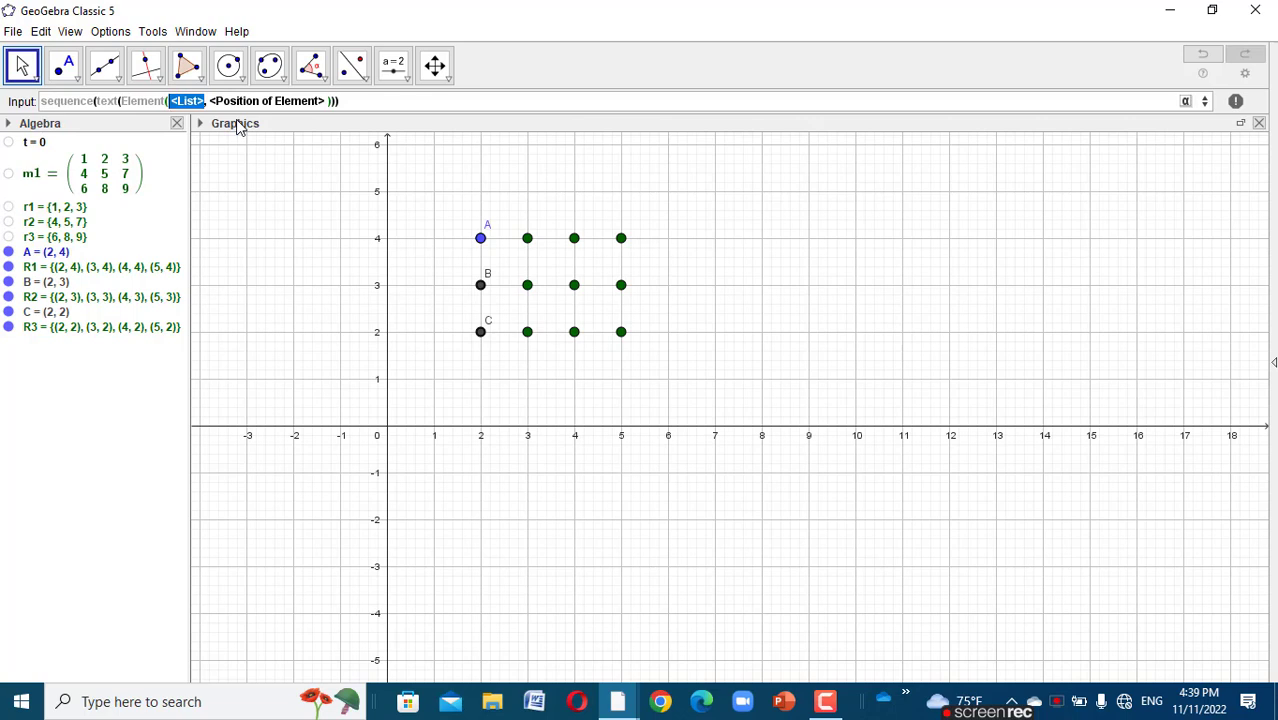
text(r1)
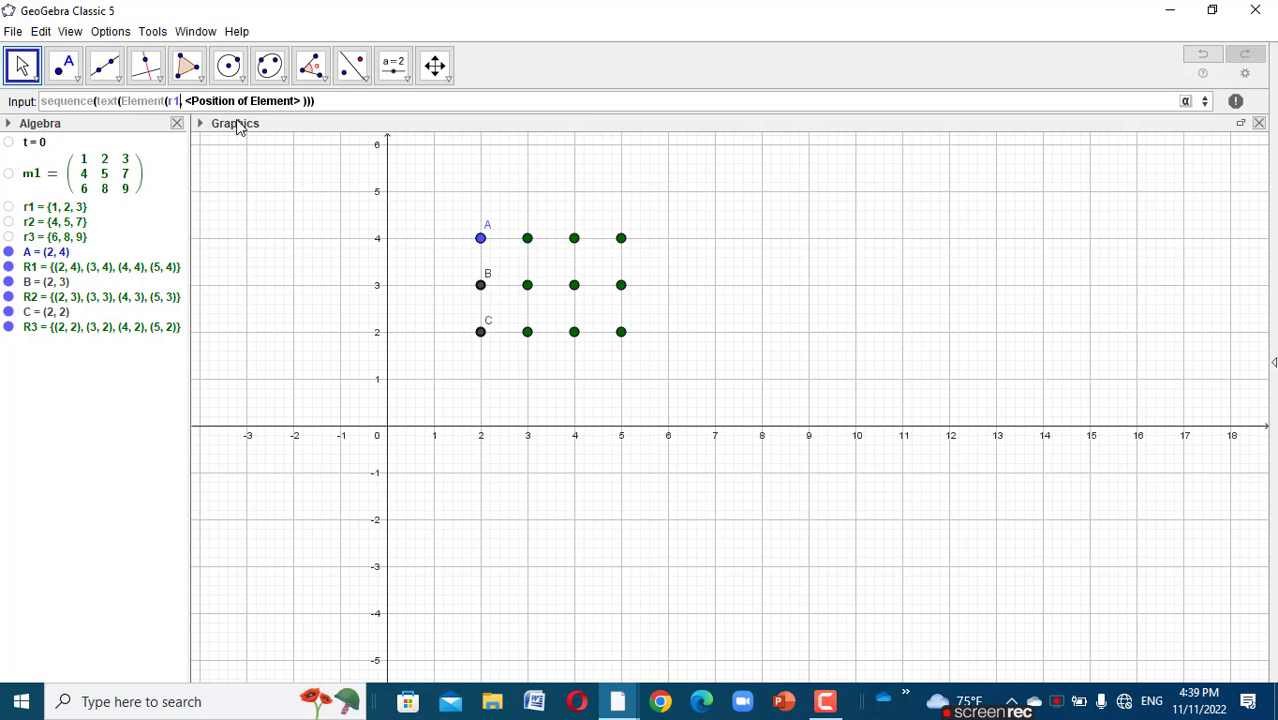
text(, )
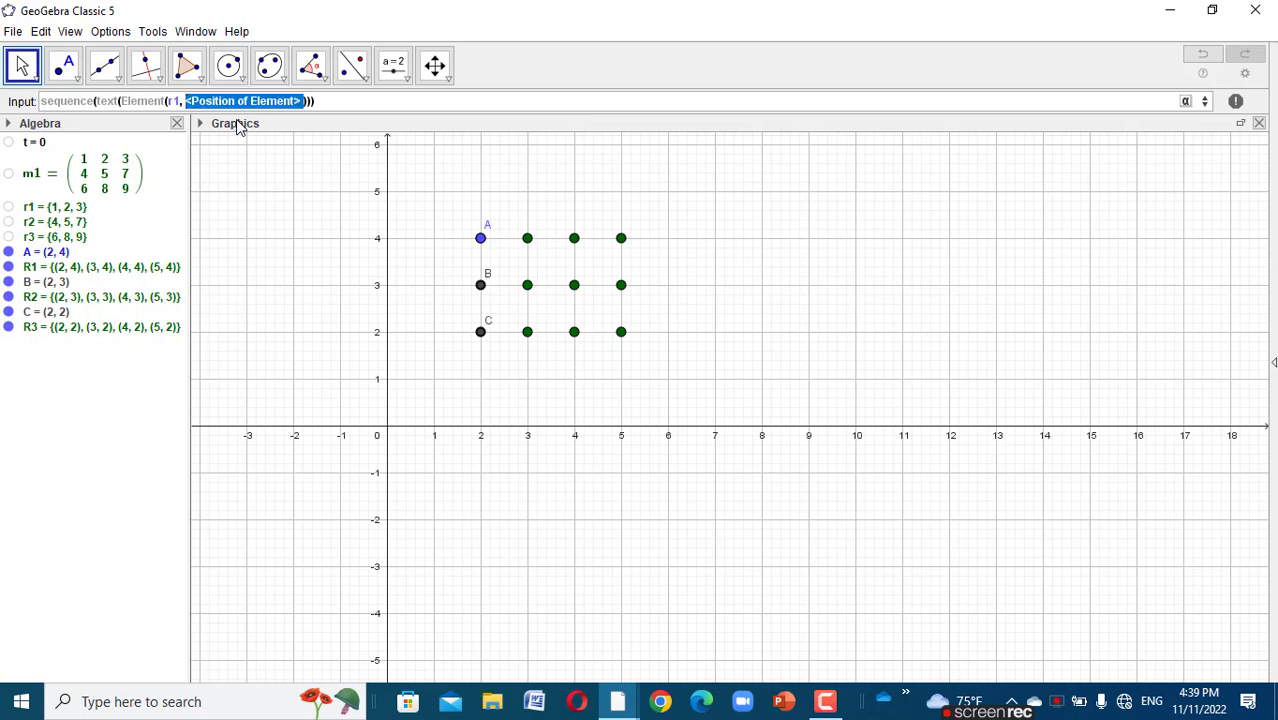
text(k)
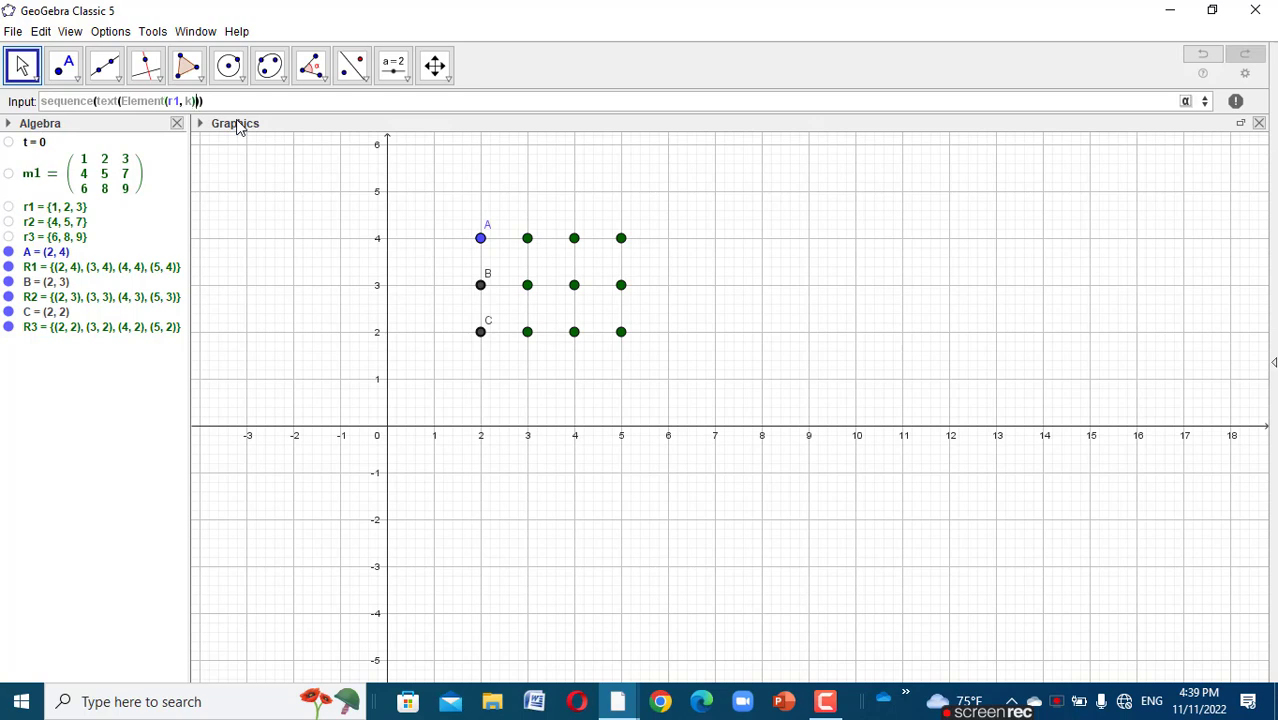
- Complete the formula with Element(R1, k) as the text position, true,true as the Text options, and k running from 1 to 3
text(,elem)
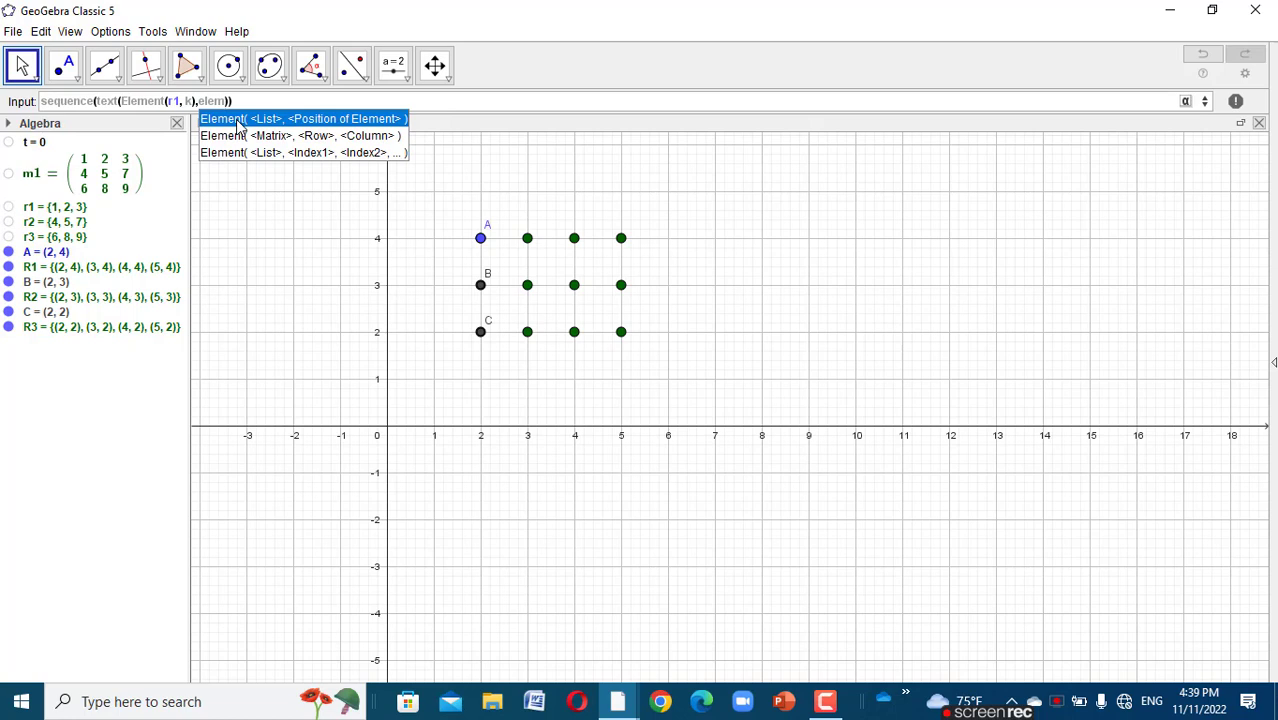
click(238, 121)
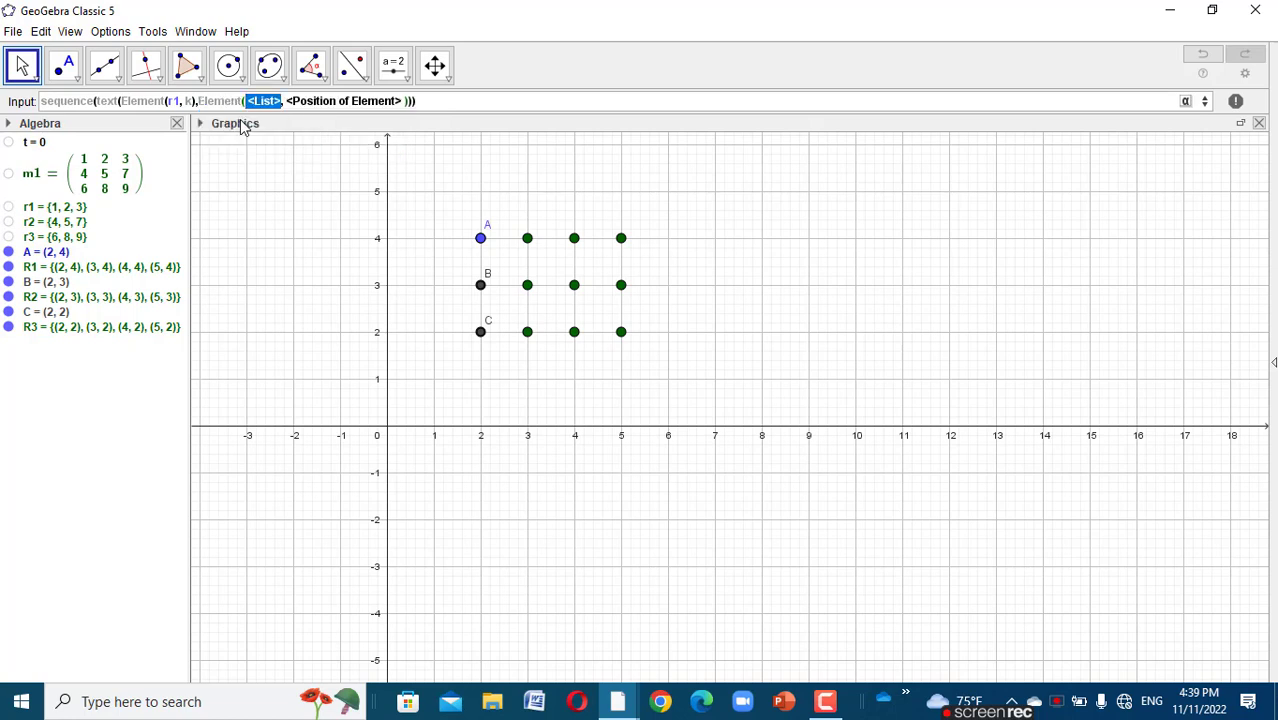
text(R1)
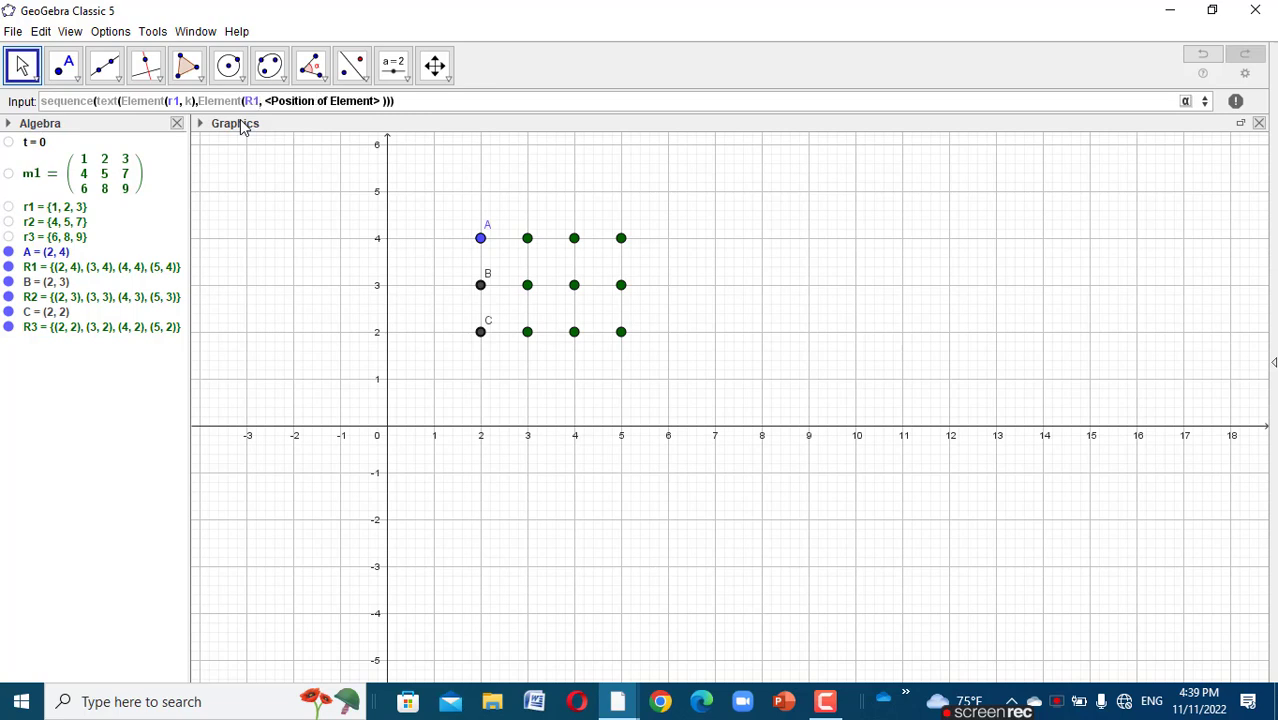
key(Tab)
text(k)
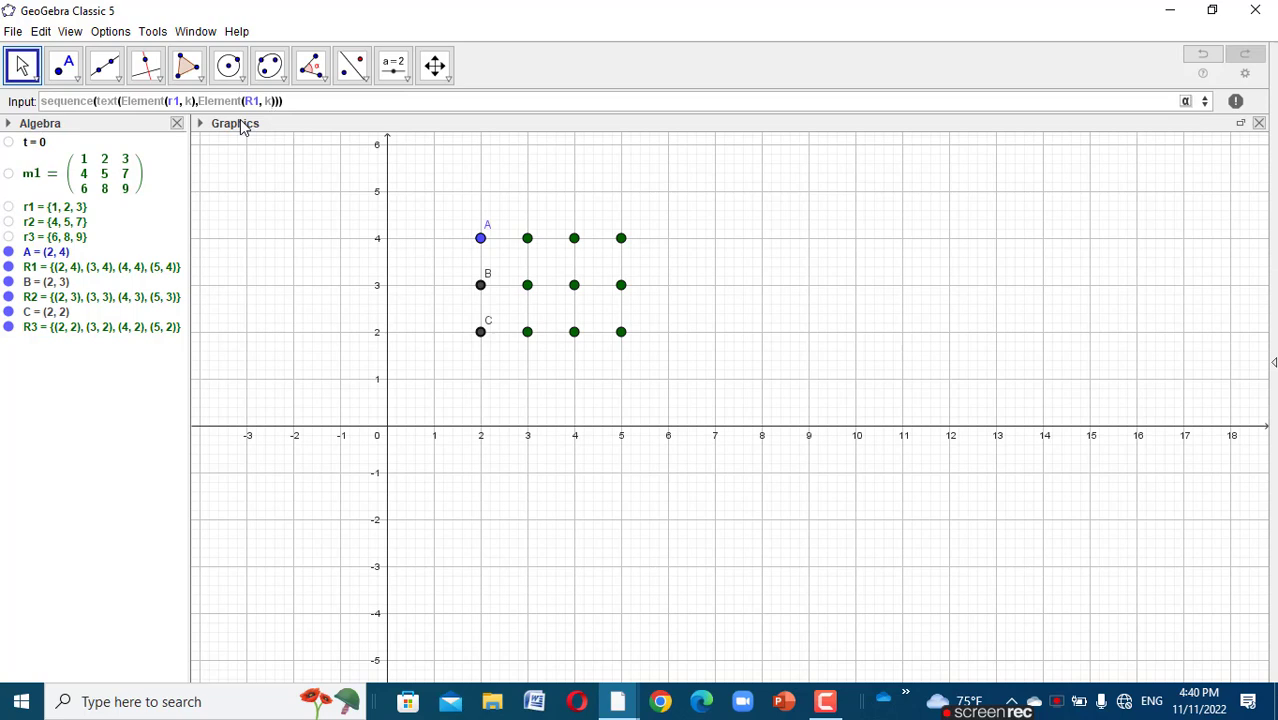
key(Right)
text(,true,true,)
key(BackSpace)
key(Left)
text(,k,1,3)
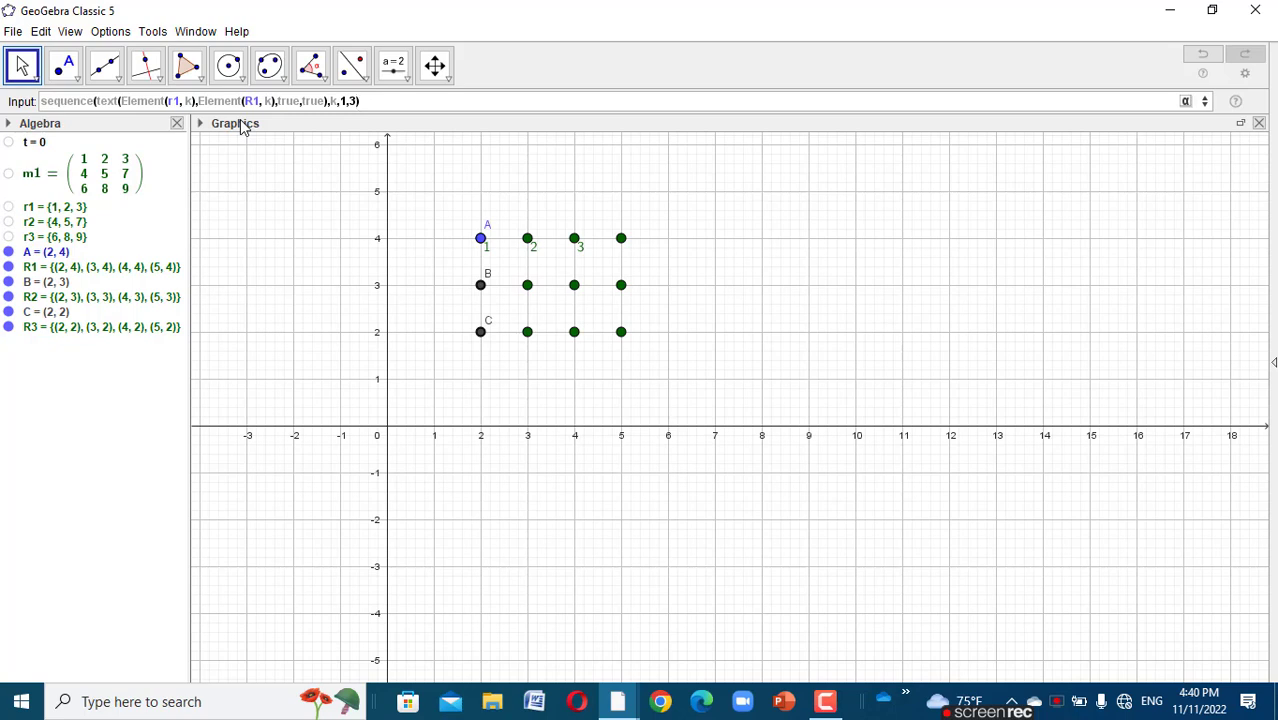
- Copy the whole r1 text sequence formula for reuse and create the first row of texts from it
key(ctrl+a)
key(ctrl+c)
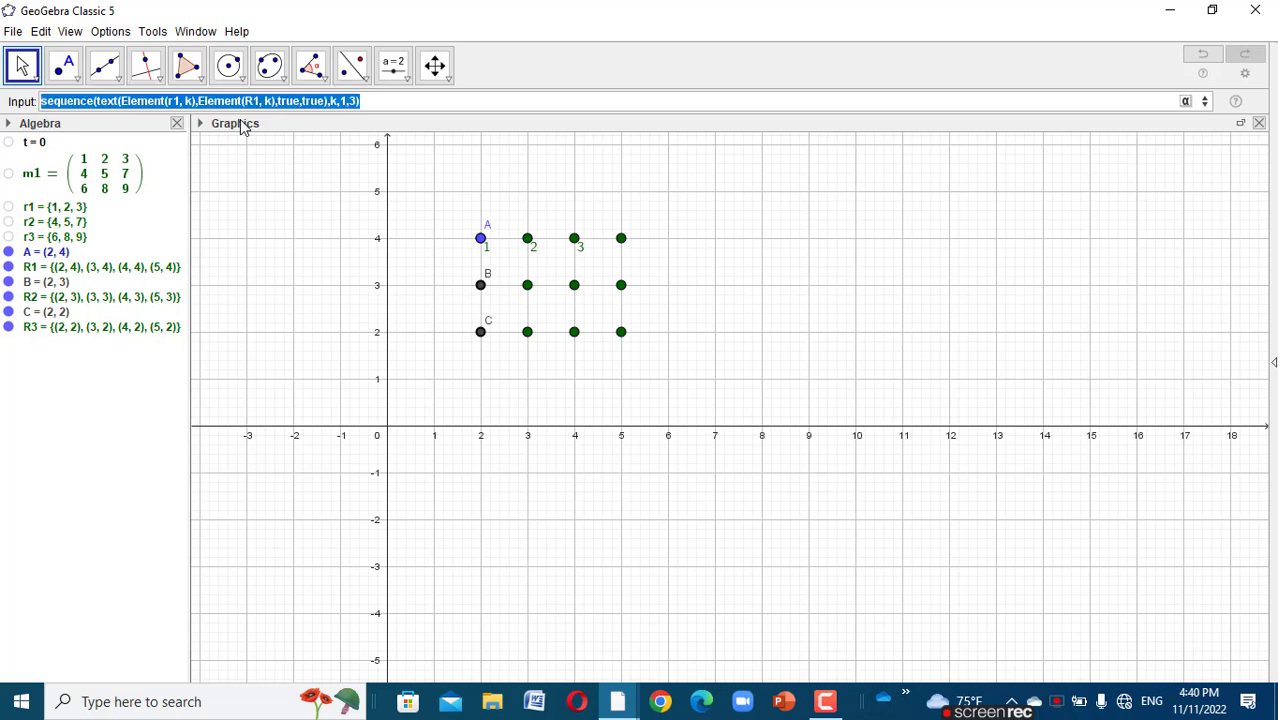
key(End)
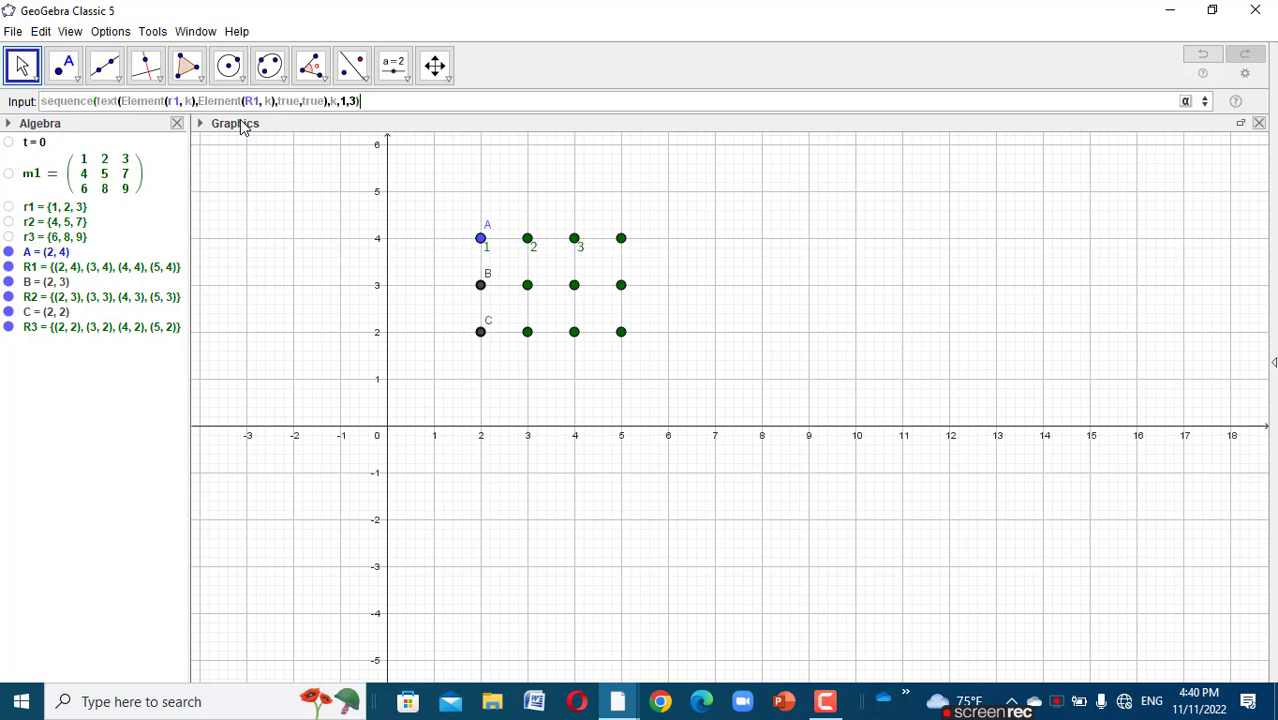
key(Return)
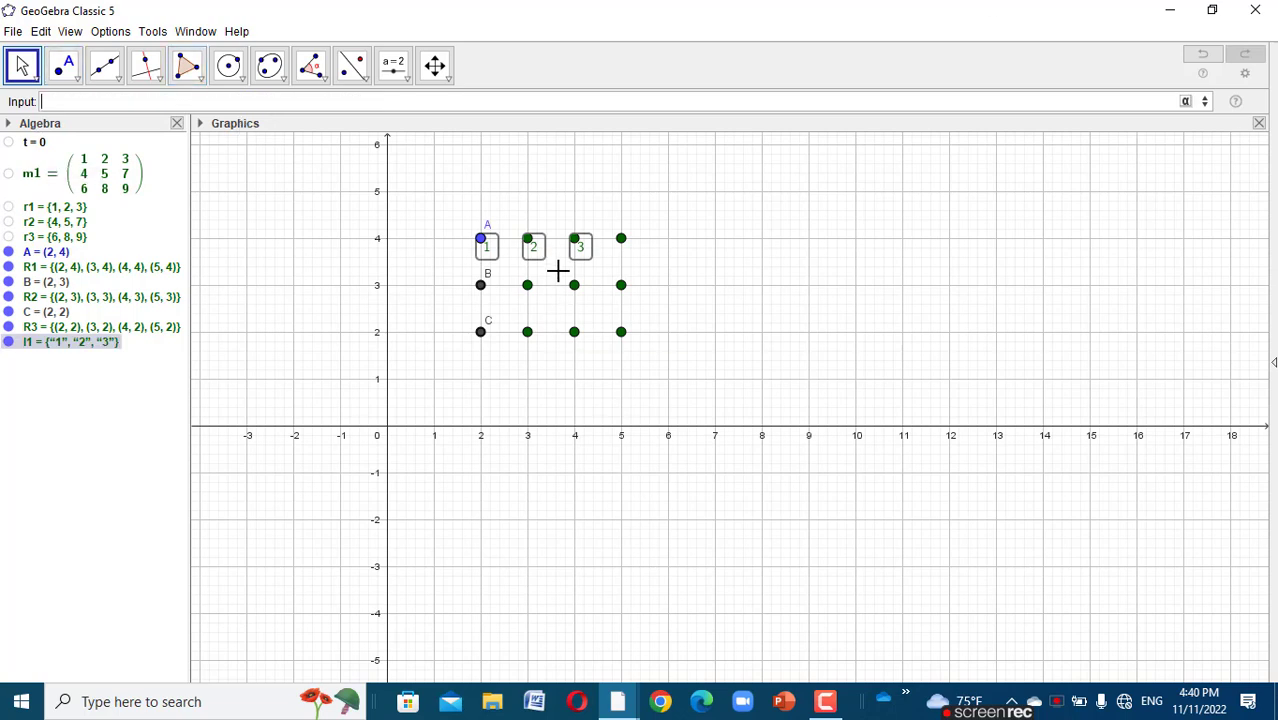
- Format the first-row texts 1, 2, 3 as Large and bold, and deselect them
click(95, 343)
click(203, 124)
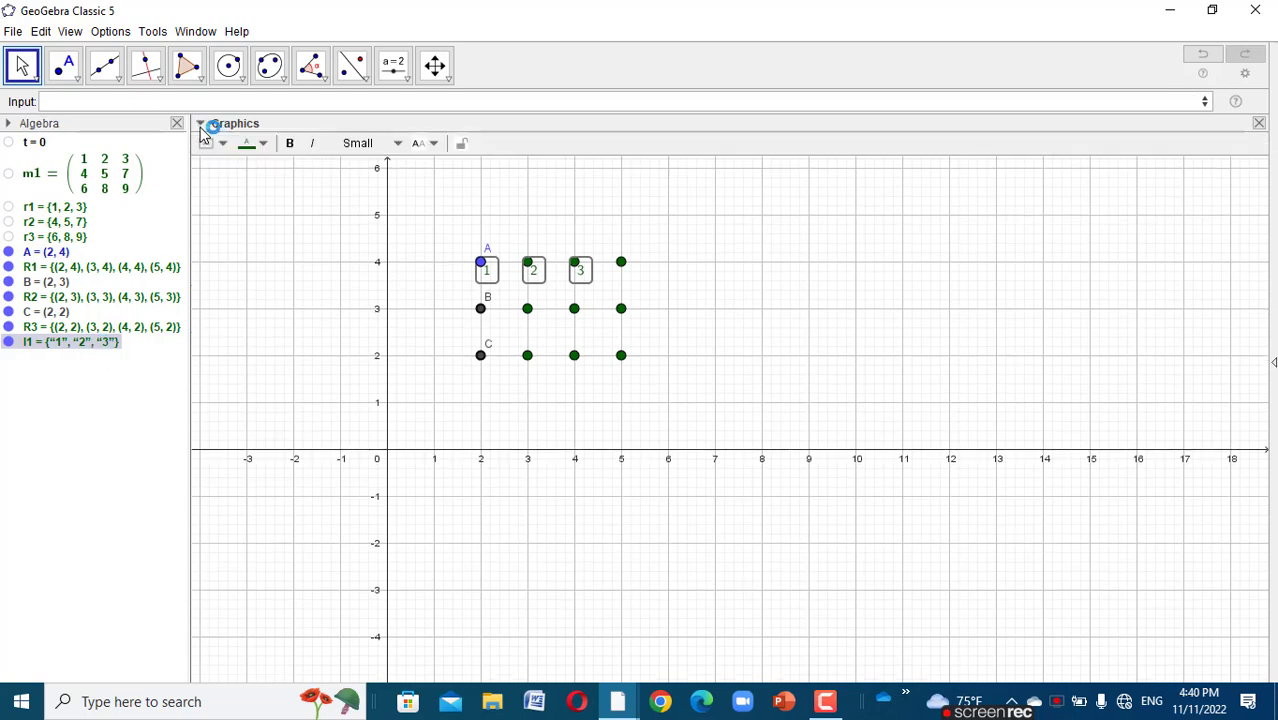
click(358, 143)
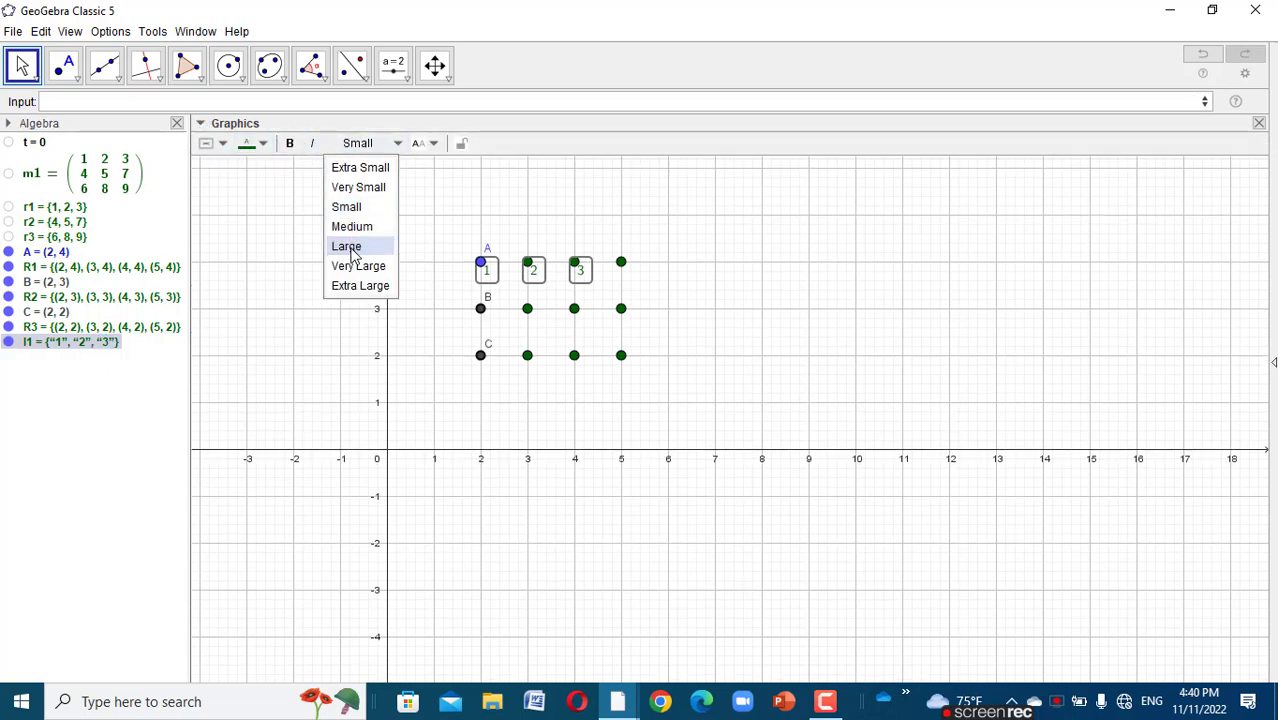
click(350, 248)
click(290, 143)
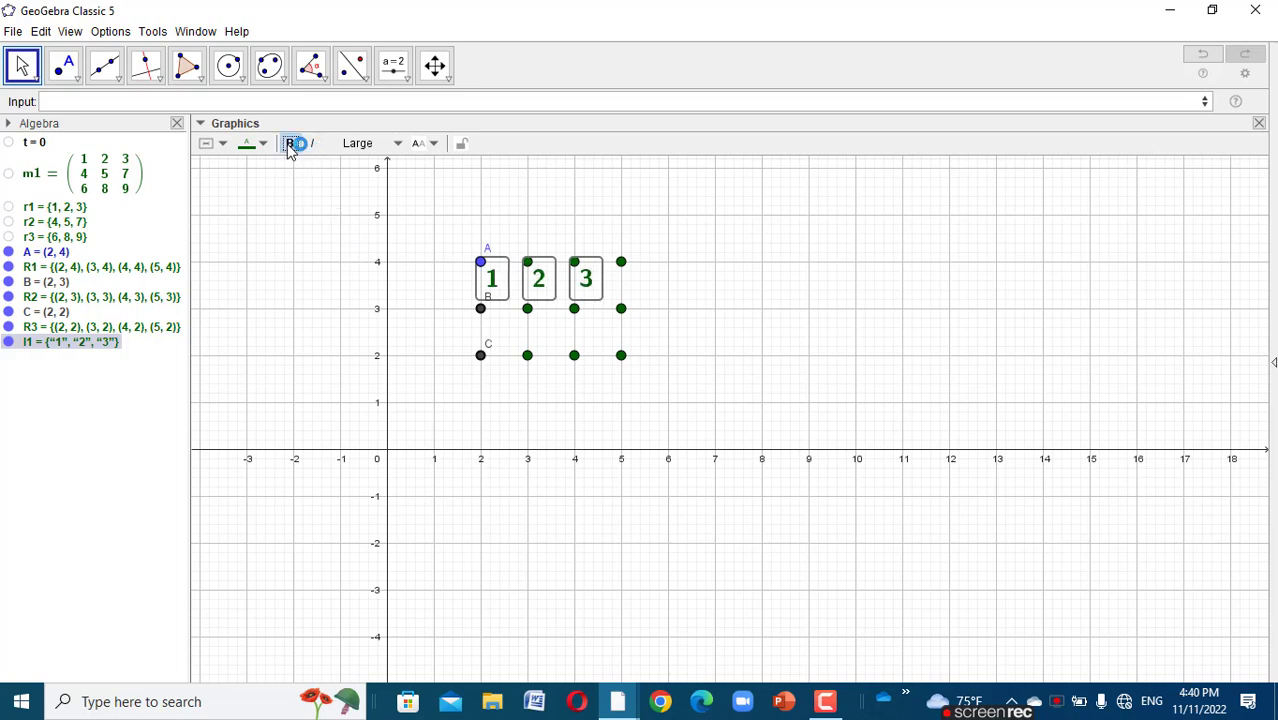
click(702, 310)
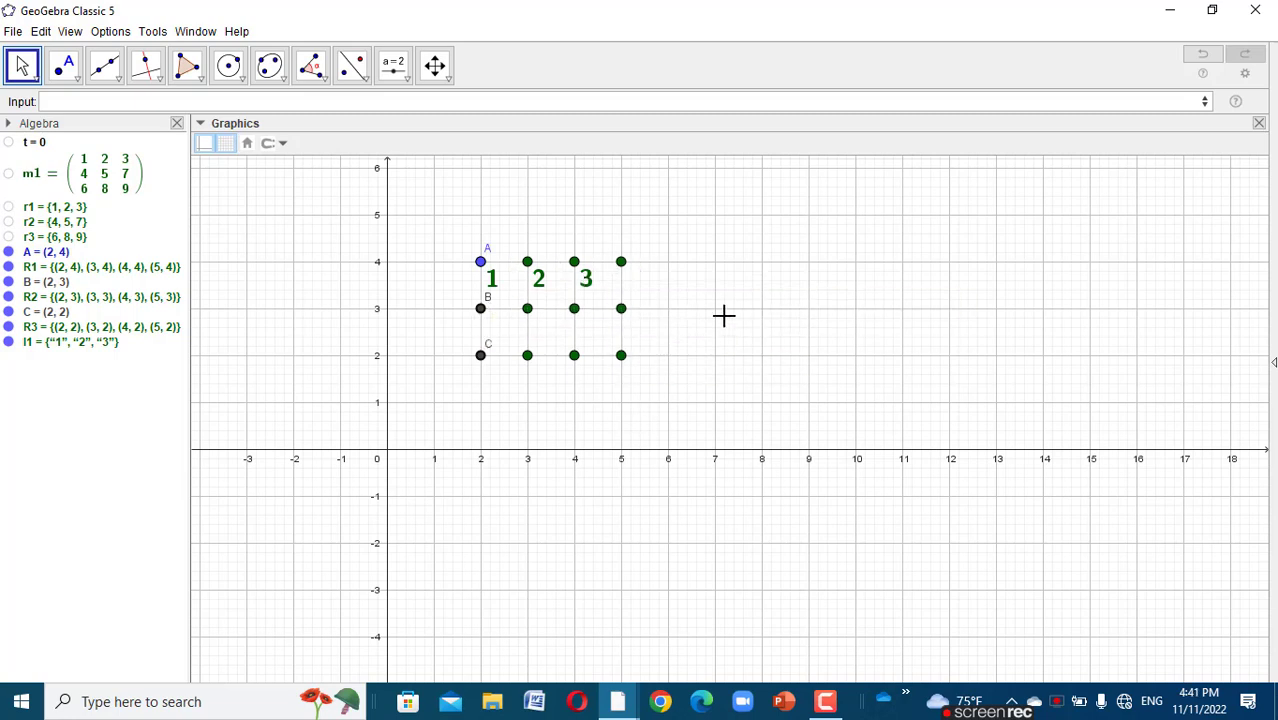
mouse_move(722, 314)
mouse_down()
mouse_move(679, 325)
mouse_move(744, 315)
mouse_up()
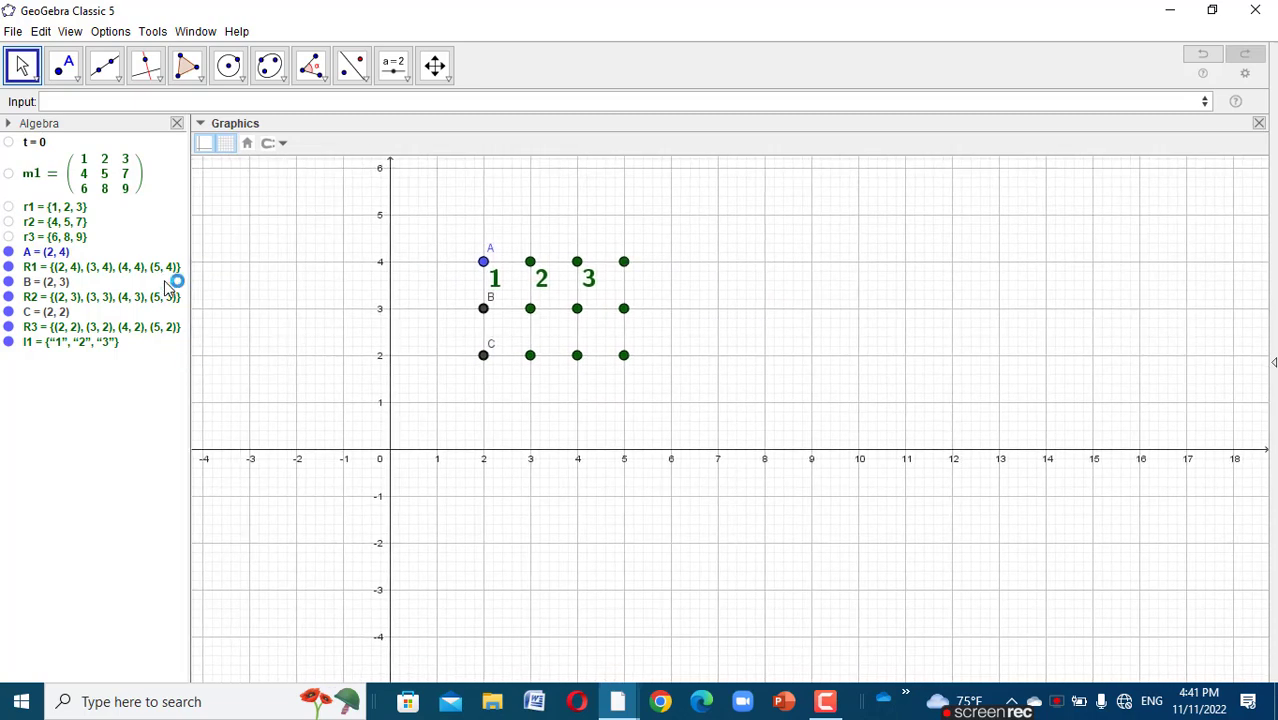
- Create the second row of texts from the copied formula as sequence(text(Element(r2, k),Element(R2, k),true,true),k,1,3)
click(97, 104)
key(ctrl+v)
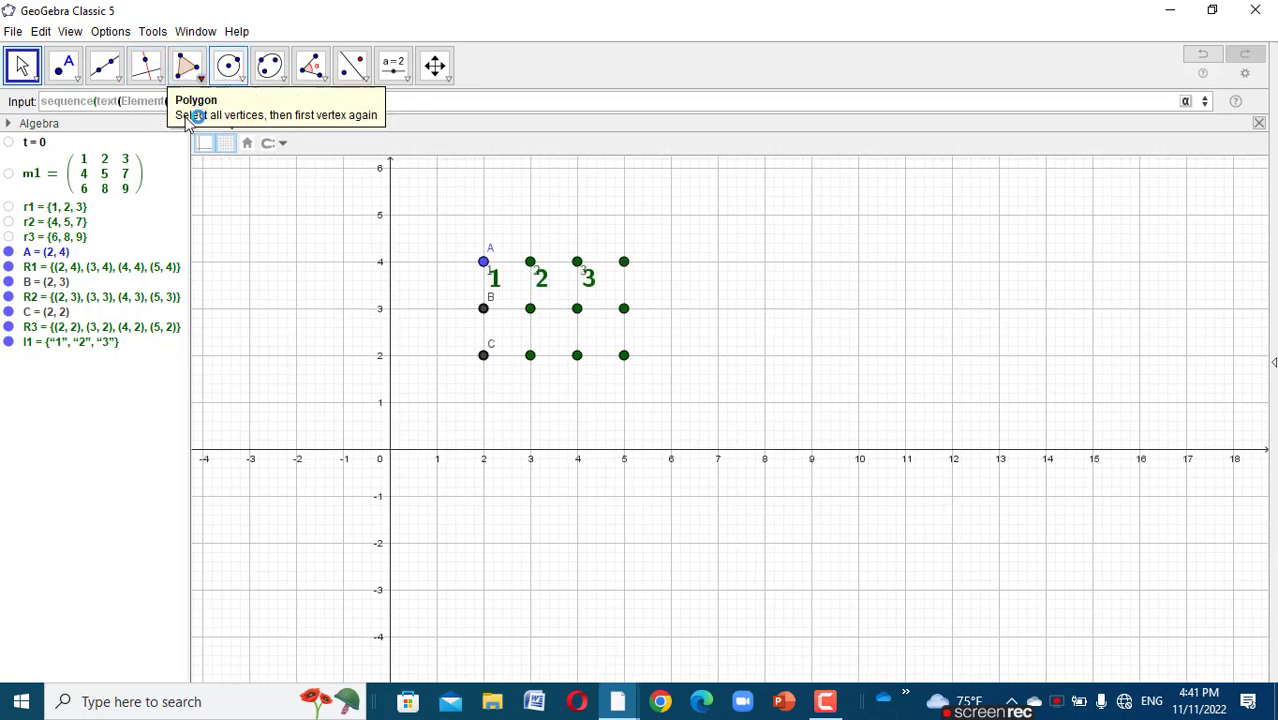
click(180, 101)
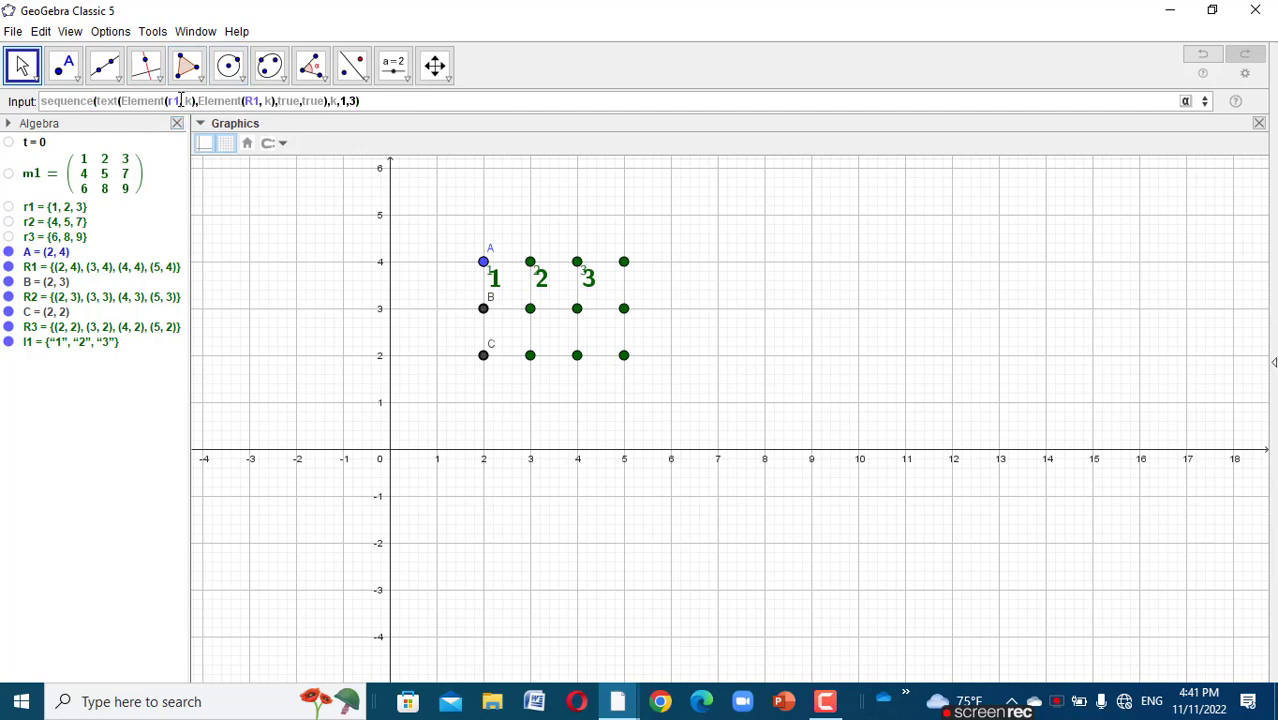
key(BackSpace)
text(2)
click(252, 102)
key(BackSpace)
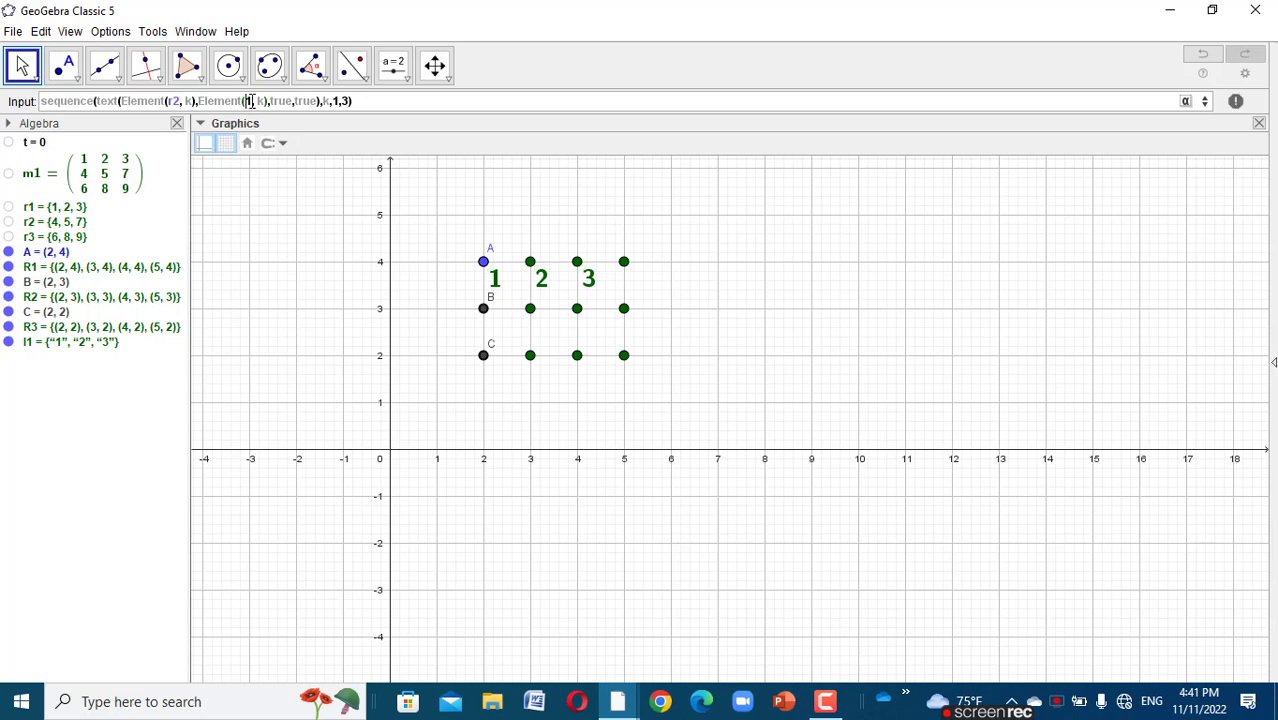
text(r1)
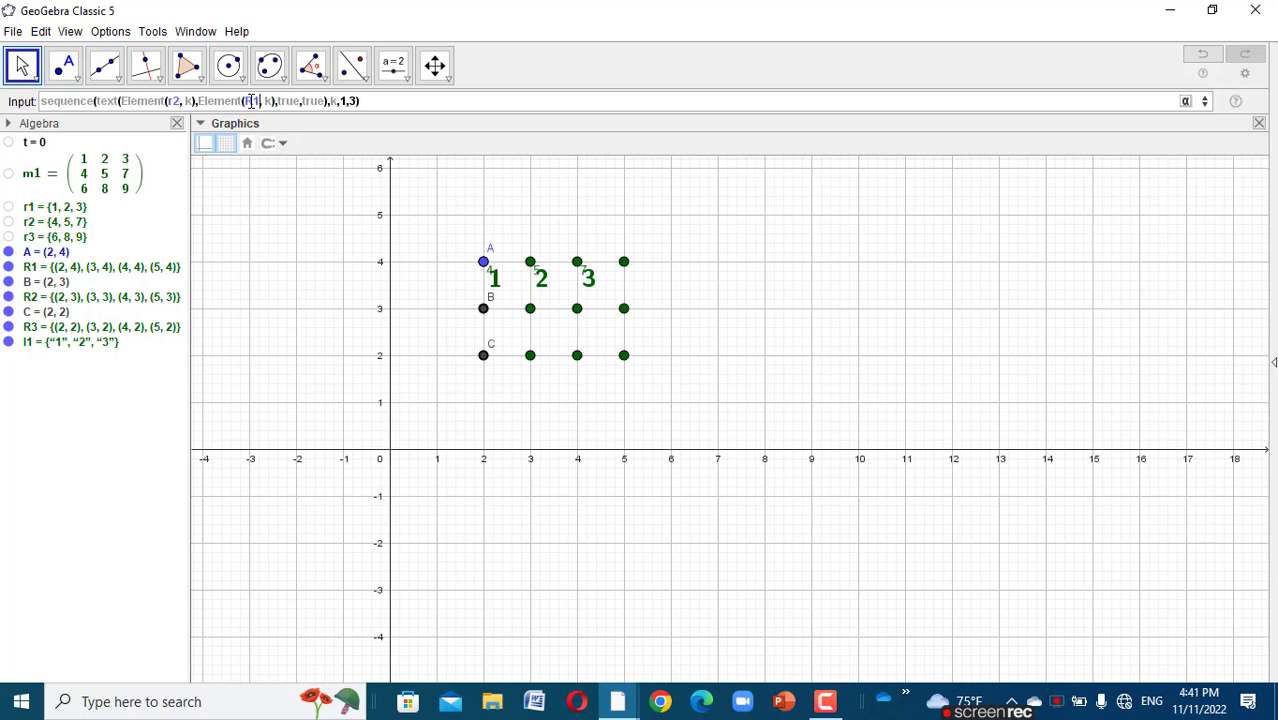
key(BackSpace)
key(Delete)
text(r2)
key(Return)
- Format the second-row texts 4, 5, 7 as Large and bold, and deselect them
click(375, 145)
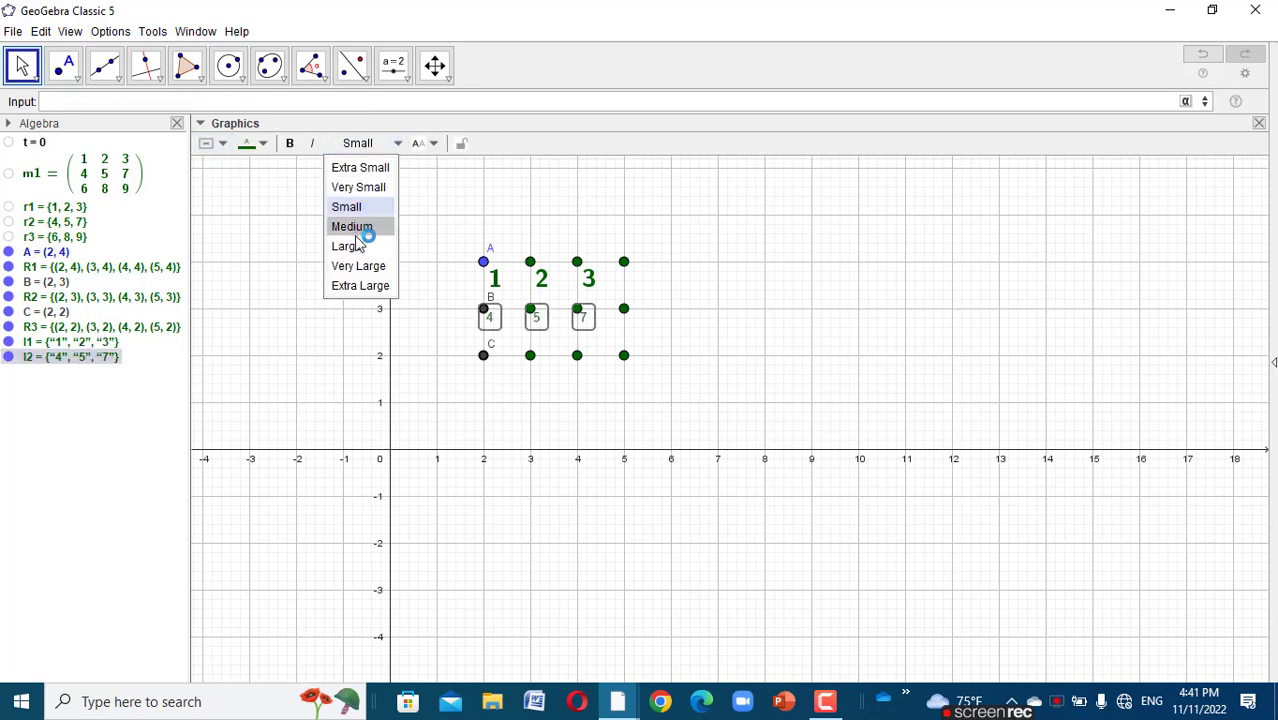
click(358, 246)
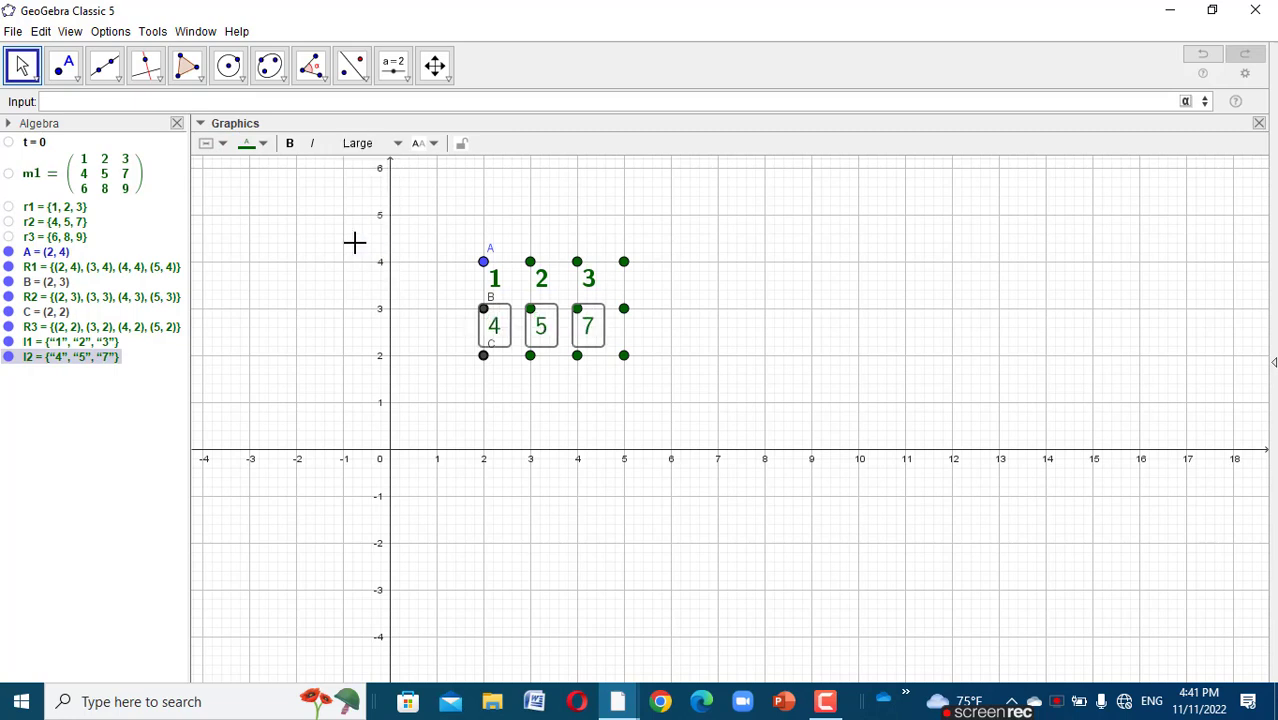
click(291, 146)
click(521, 403)
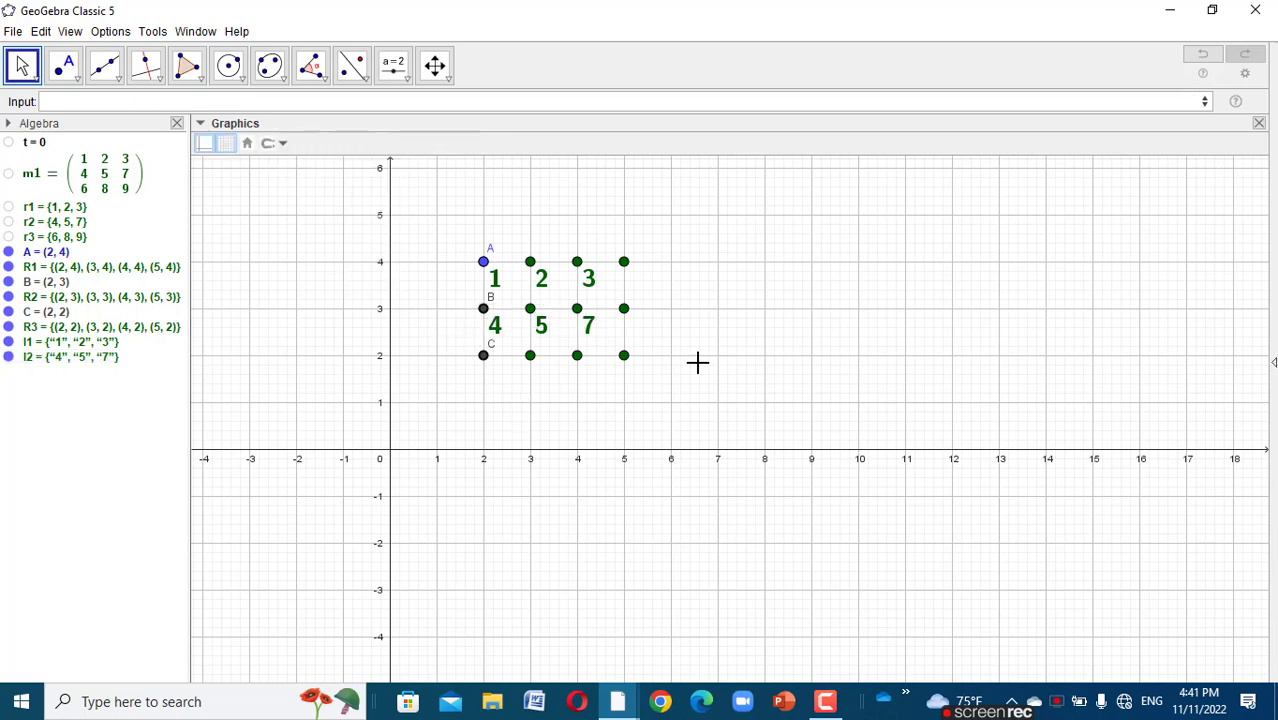
- Create the third row of texts from the copied formula as sequence(text(Element(r3, k),Element(R3, k),true,true),k,1,3)
click(183, 101)
key(ctrl+v)
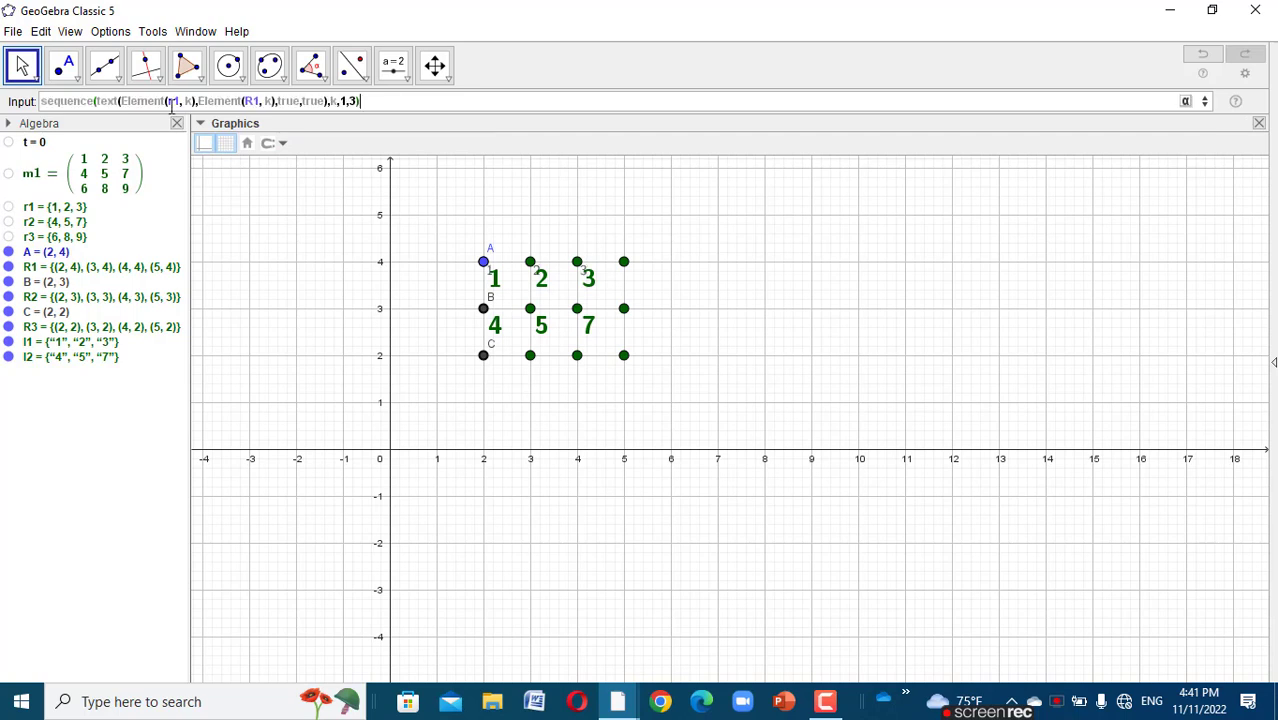
click(177, 101)
key(BackSpace)
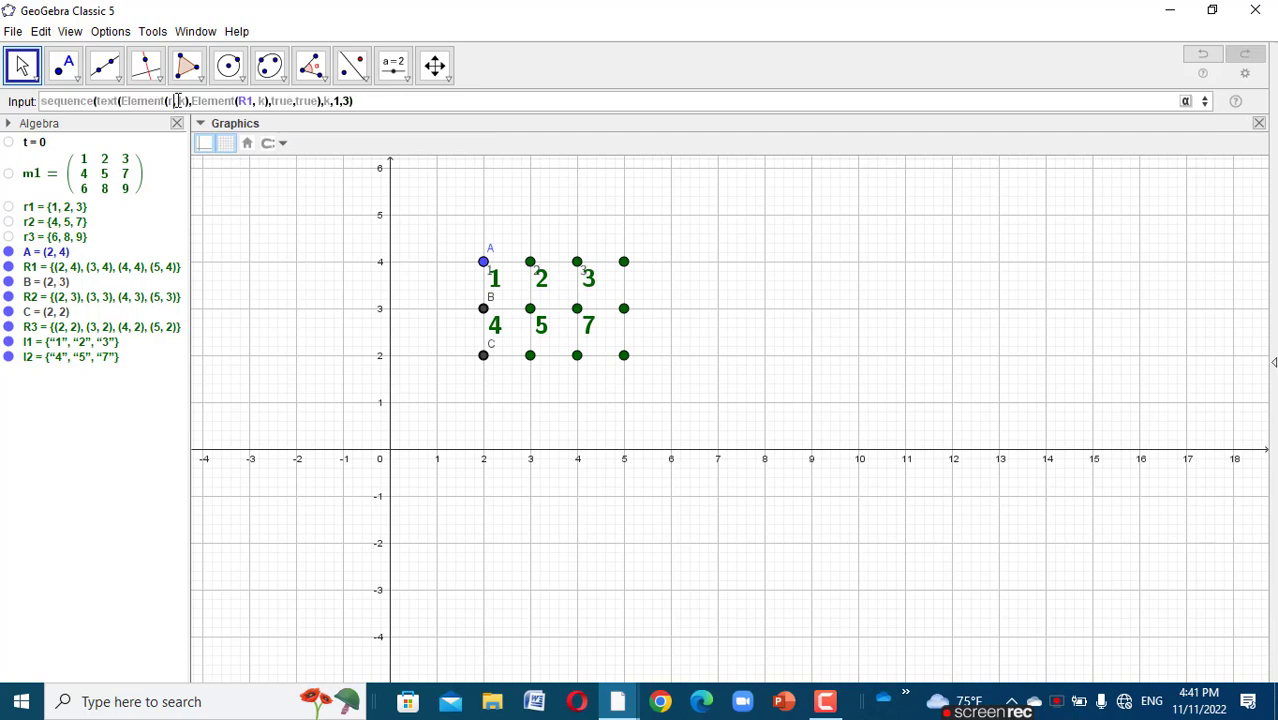
text(3)
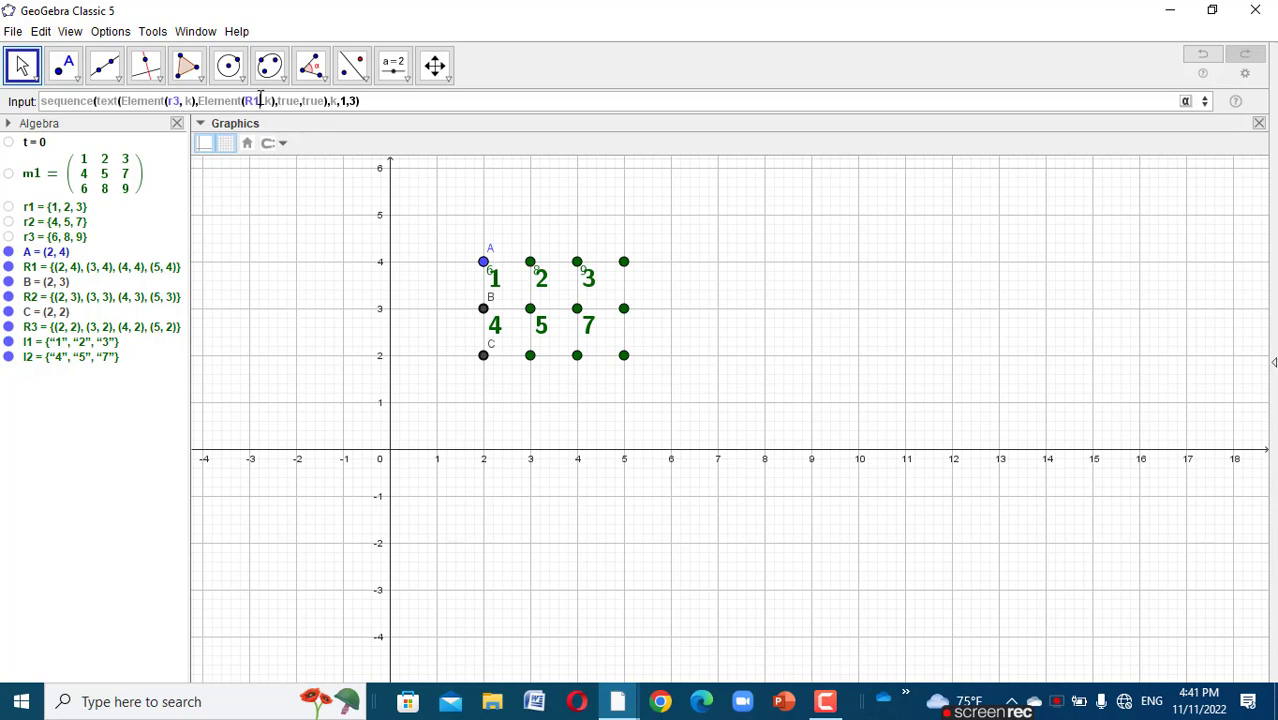
drag(260, 101, 253, 101)
text(3)
click(368, 103)
key(Return)
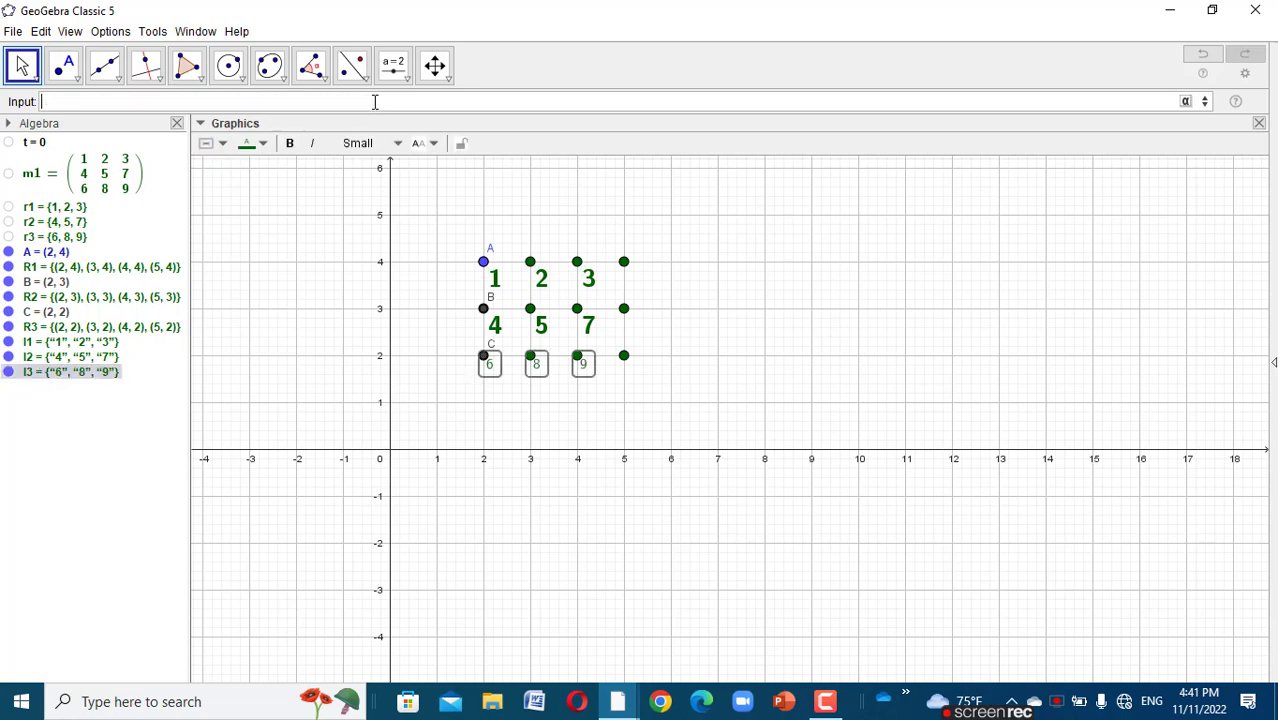
- Format the third-row texts 6, 8, 9 as Large and bold
click(357, 145)
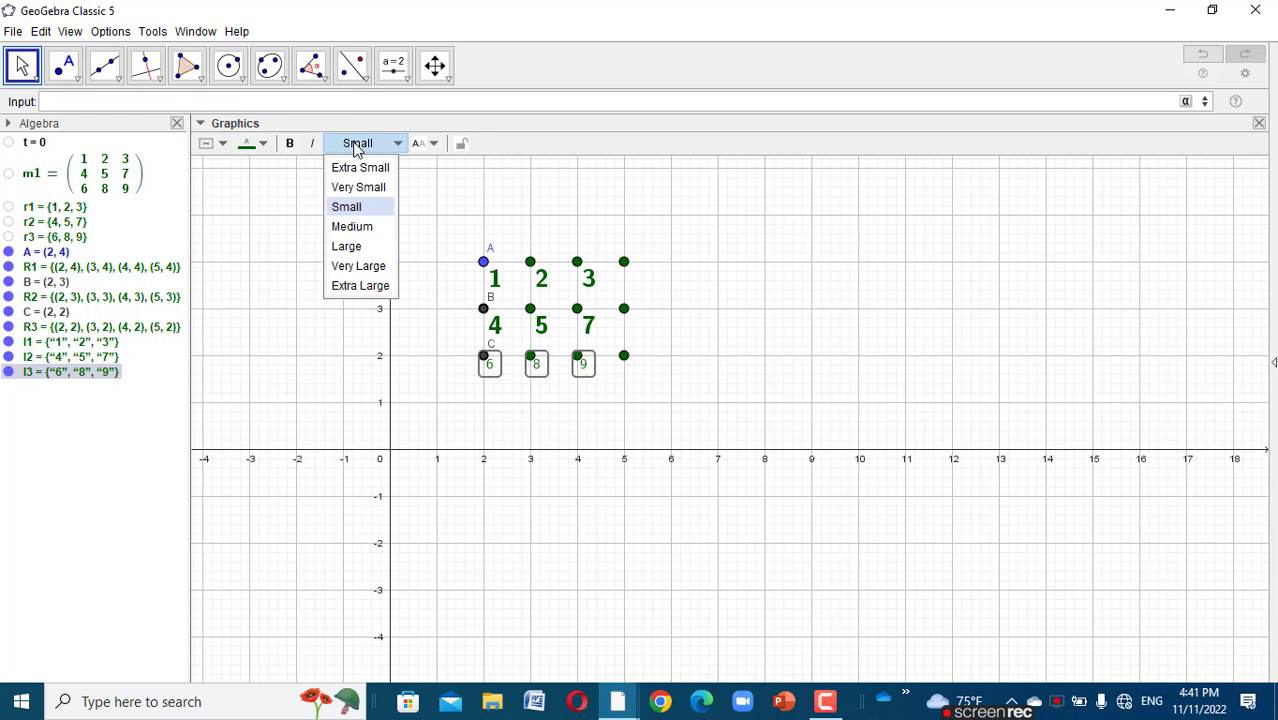
click(348, 247)
click(292, 145)
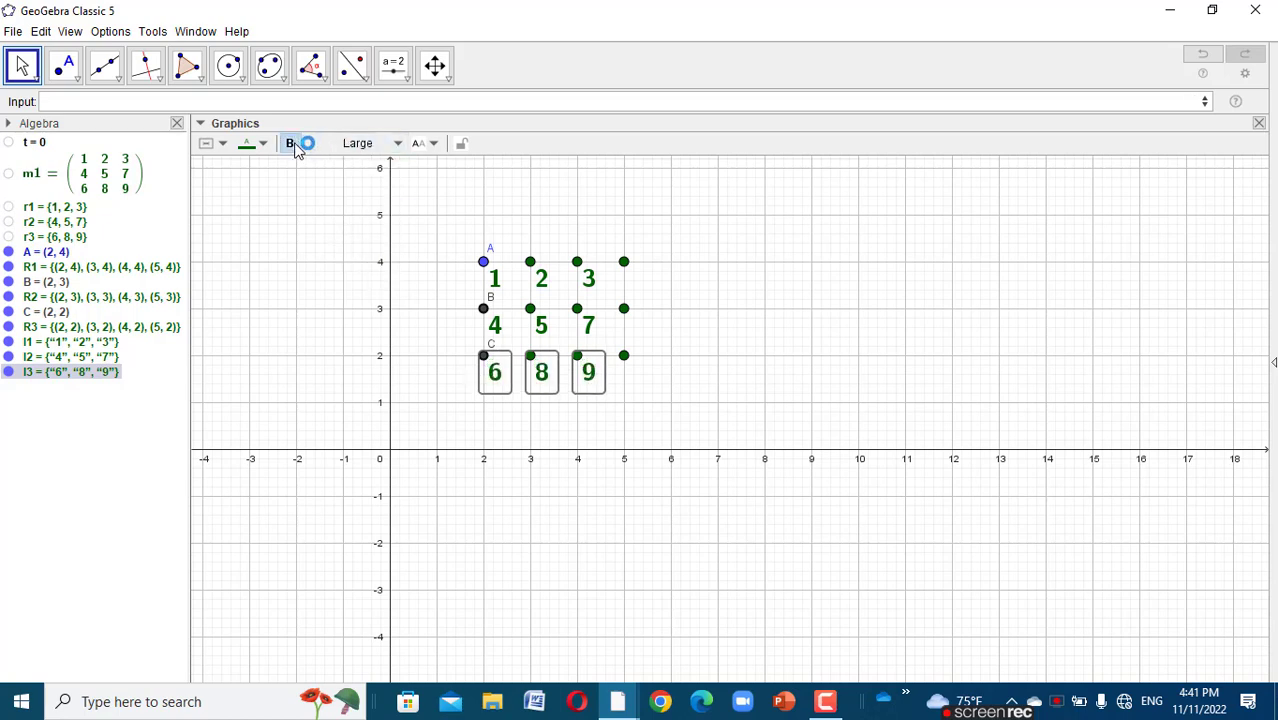
- Deselect the third-row texts and create a point E defined as (2,4-3t)
click(690, 374)
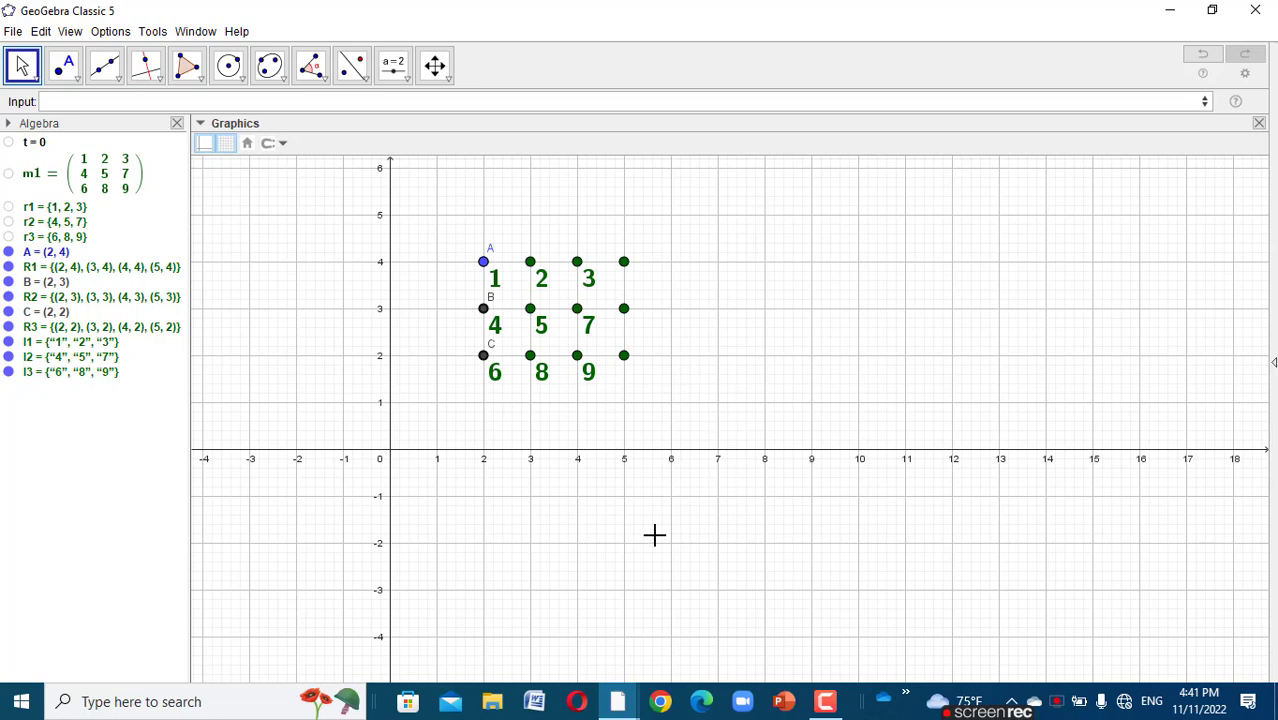
drag(700, 385, 584, 357)
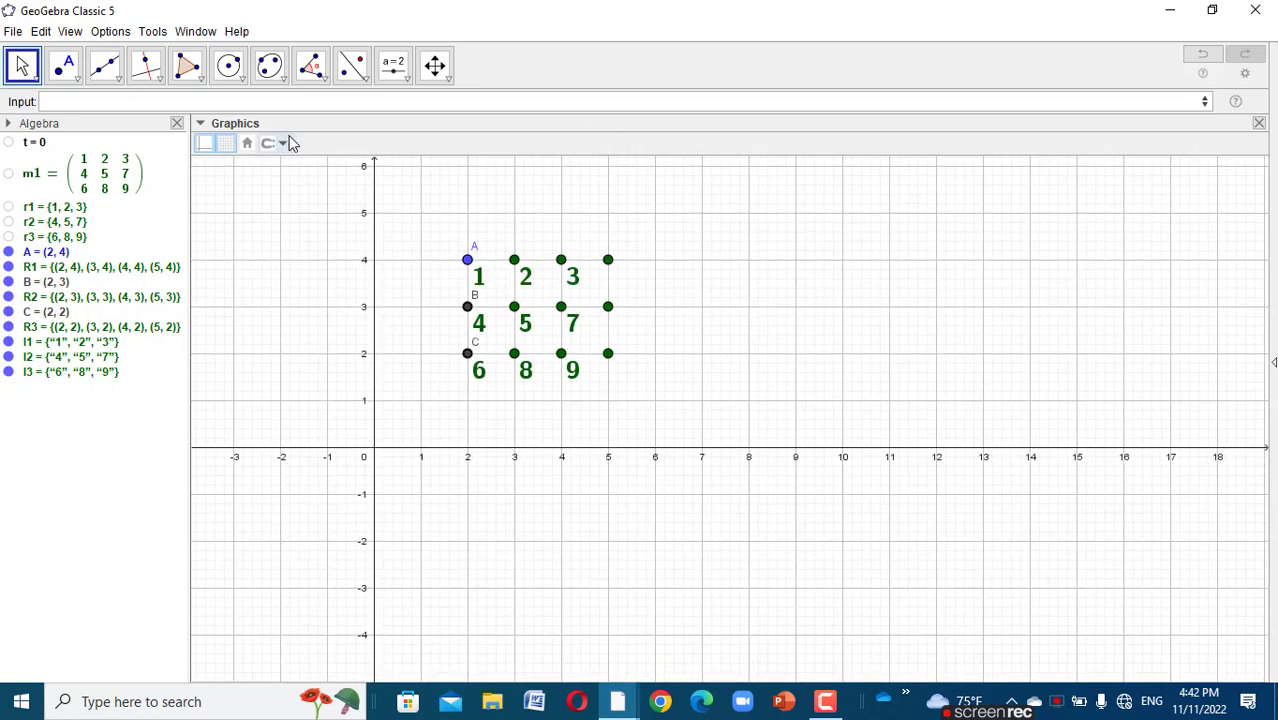
click(272, 100)
text(E)
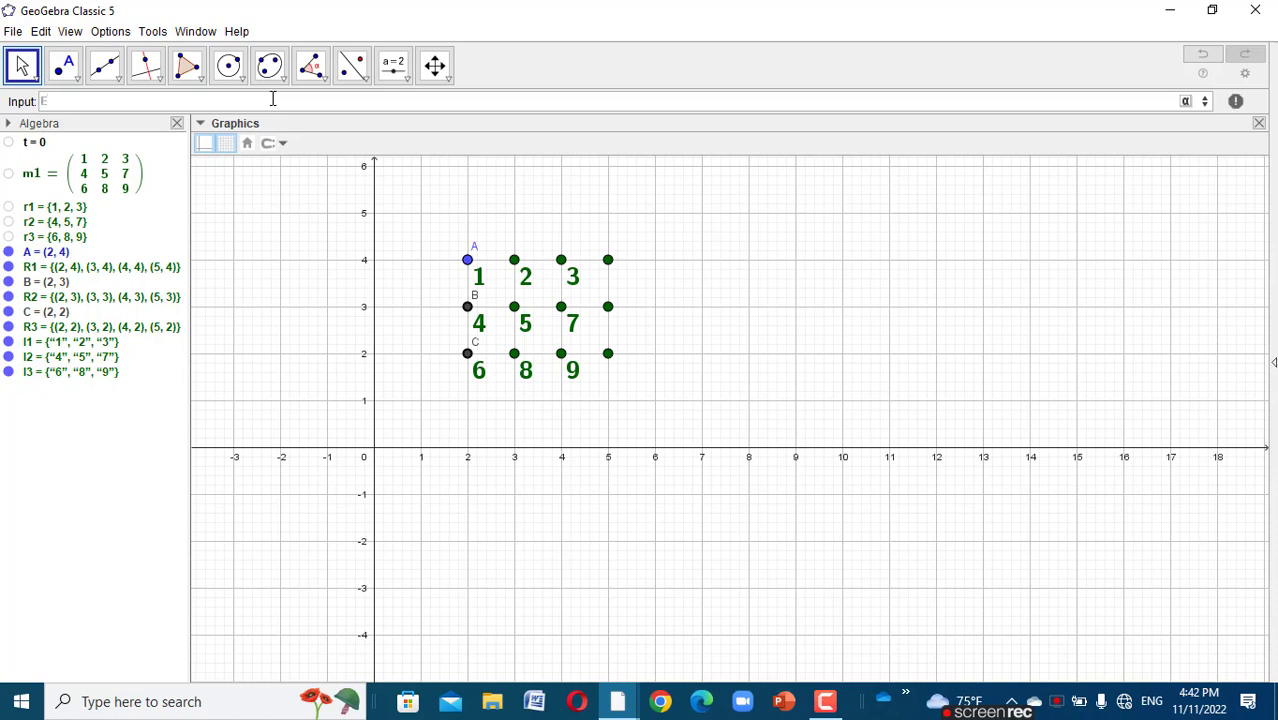
text(=(2,4-3t)
key(Return)
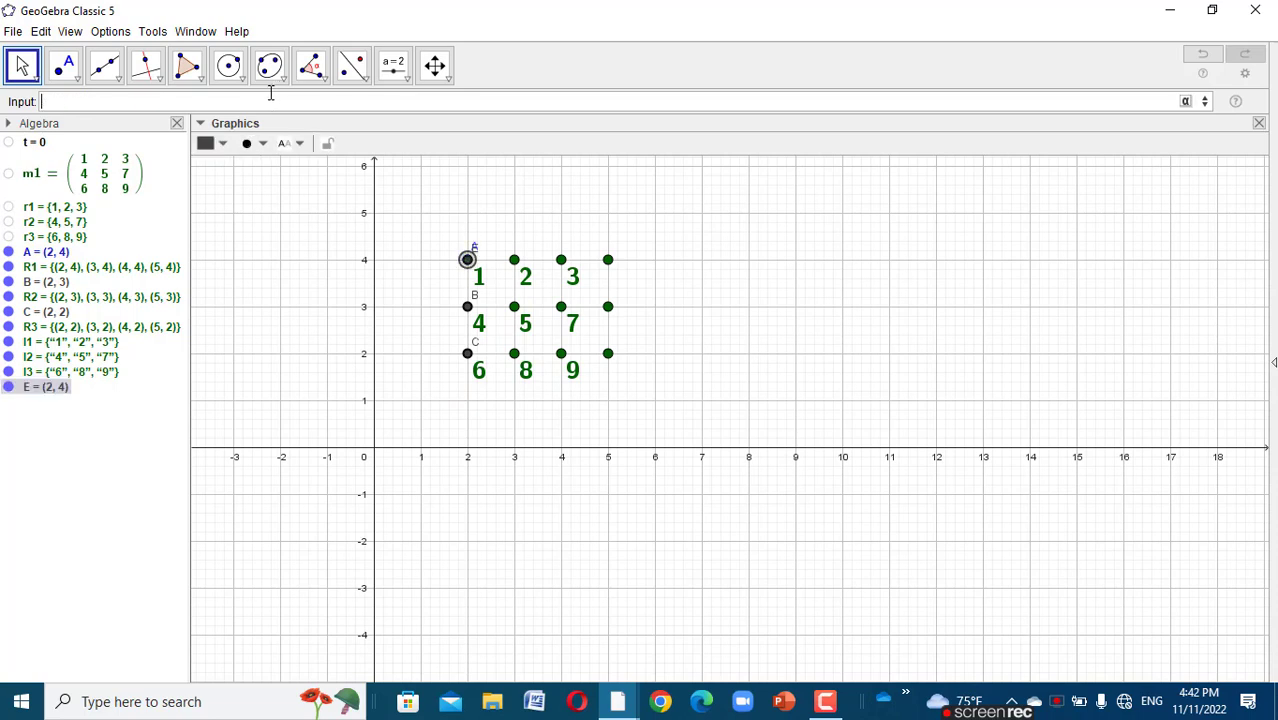
- Set the value of t to 1
double_click(44, 144)
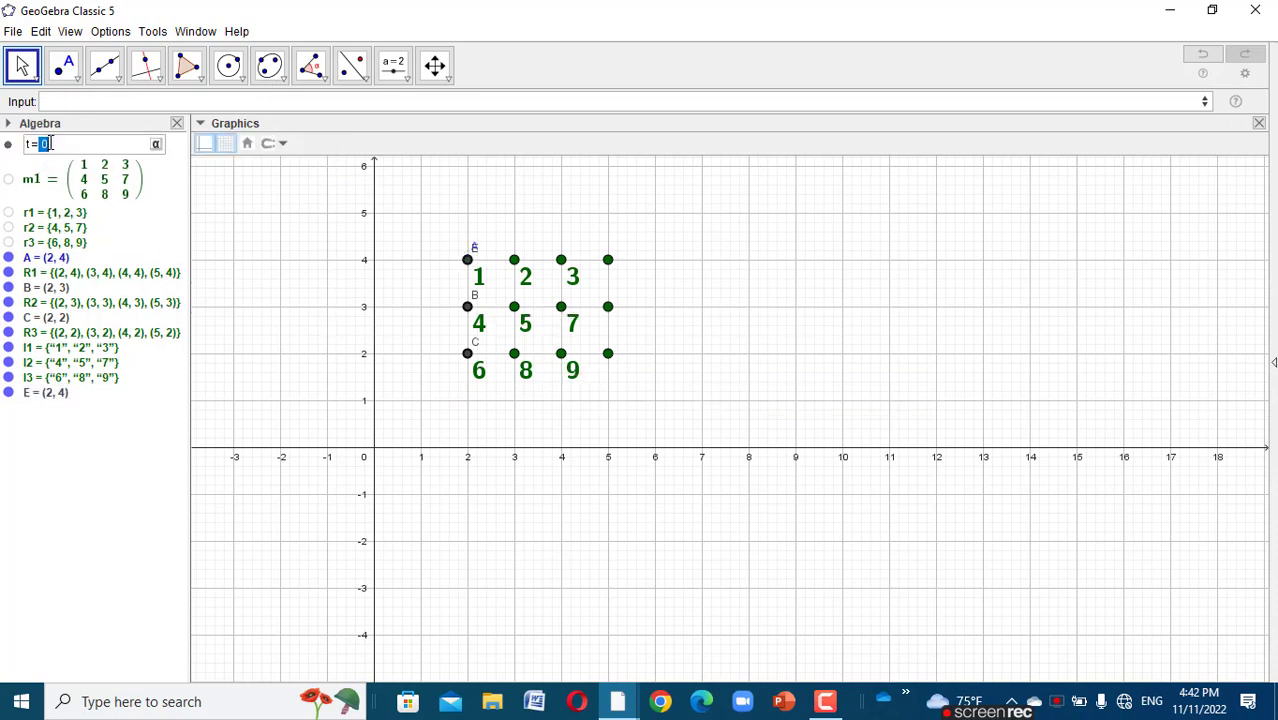
text(1)
key(Return)
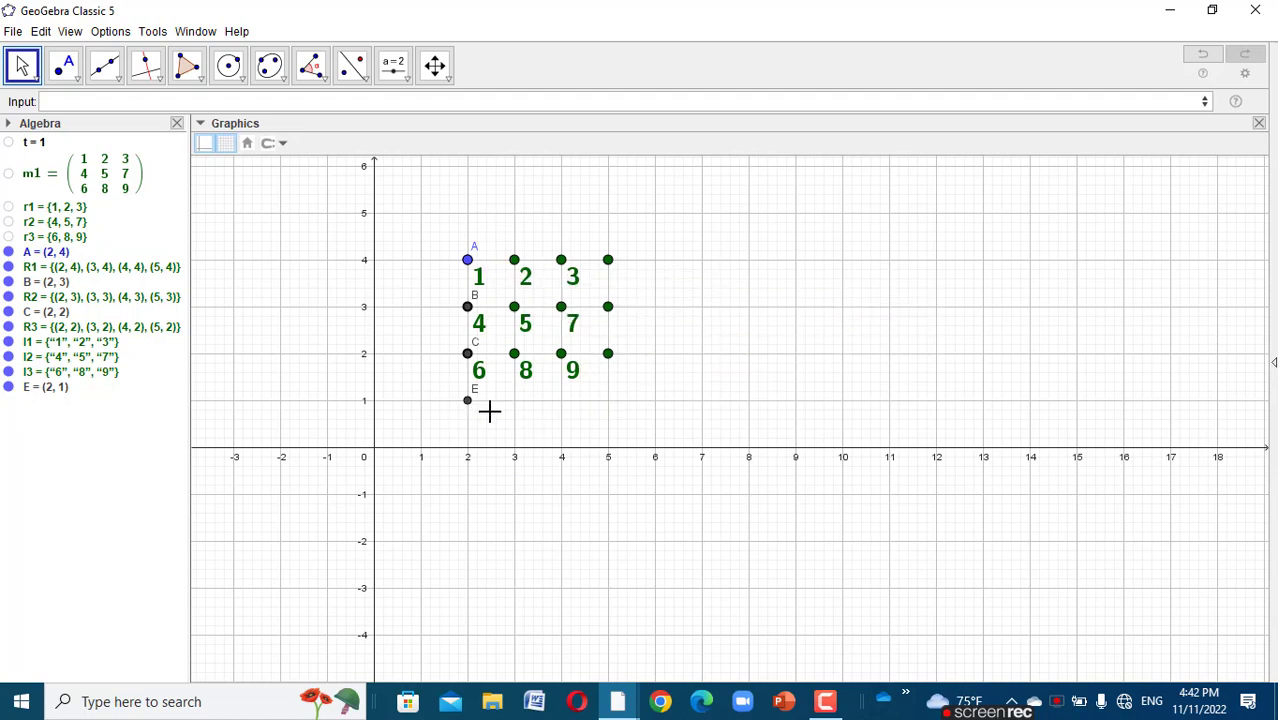
- Create a vector from point A to point E with Vector(A,E)
click(274, 105)
text(vect)
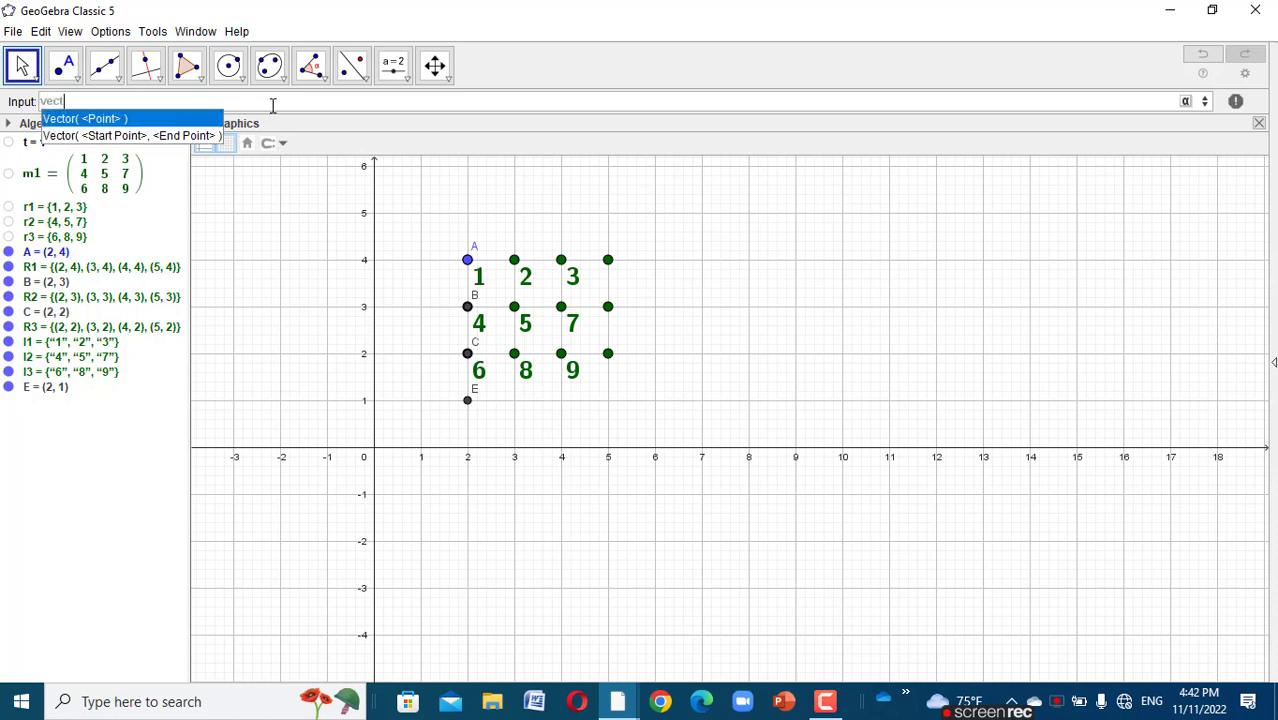
click(200, 120)
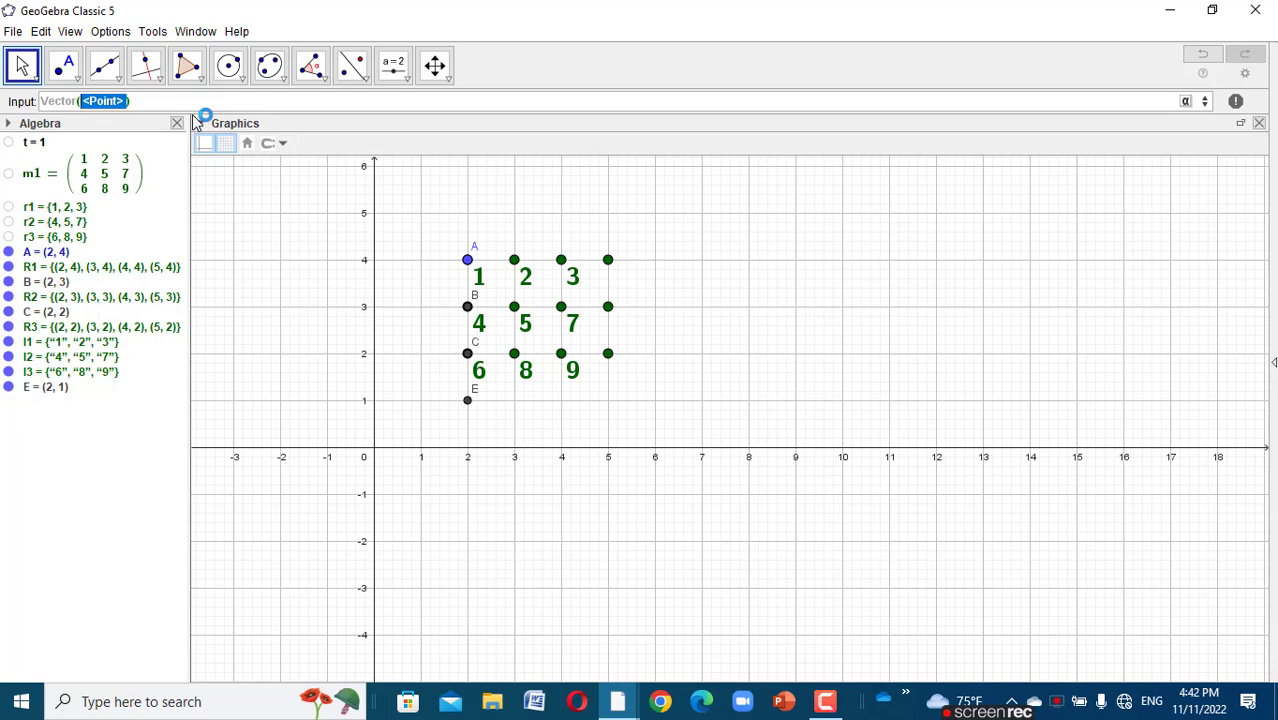
text(A,)
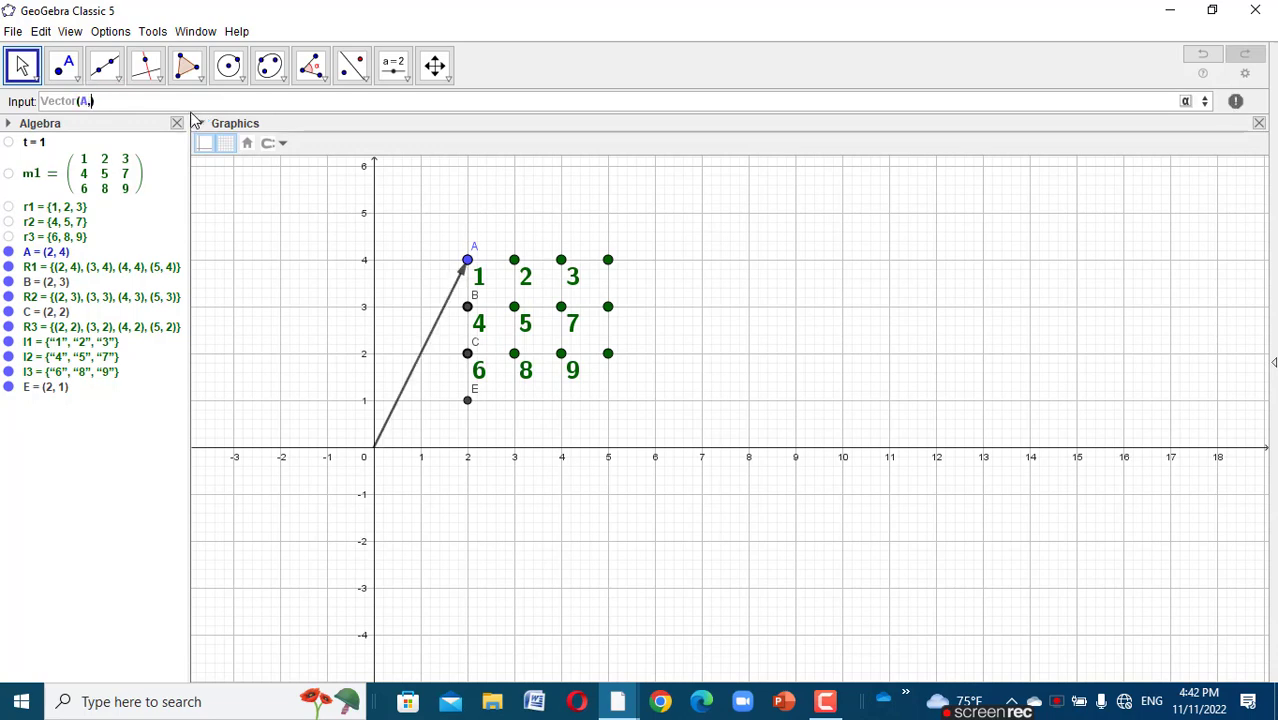
text(E)
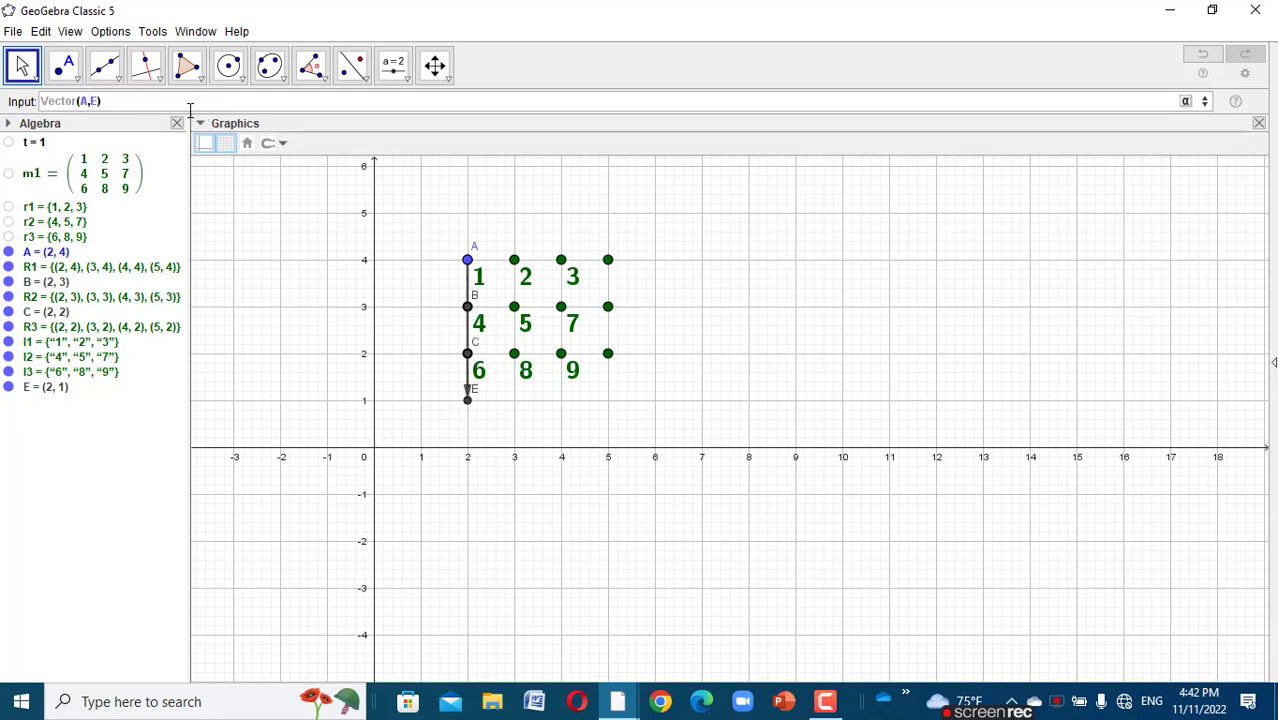
key(Return)
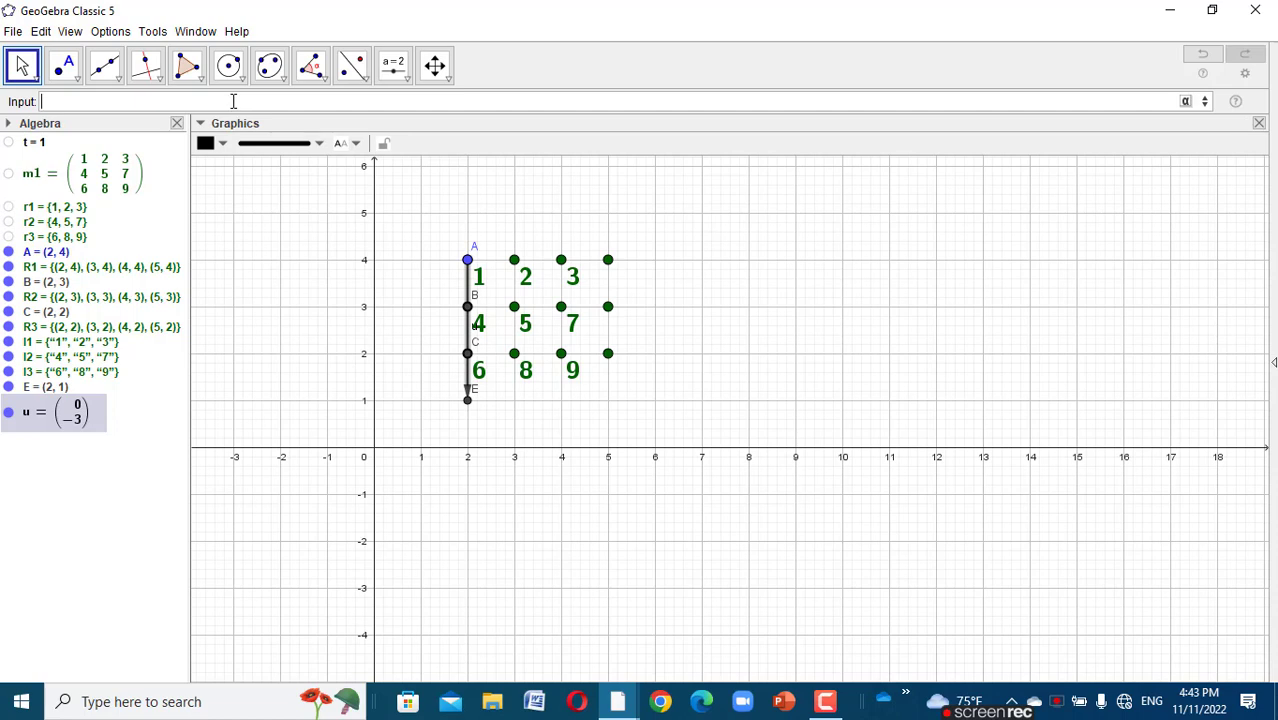
- Translate the point list R1 by vector u with Translate(R1, u), and deselect the result
text(Trs)
key(BackSpace)
text(a)
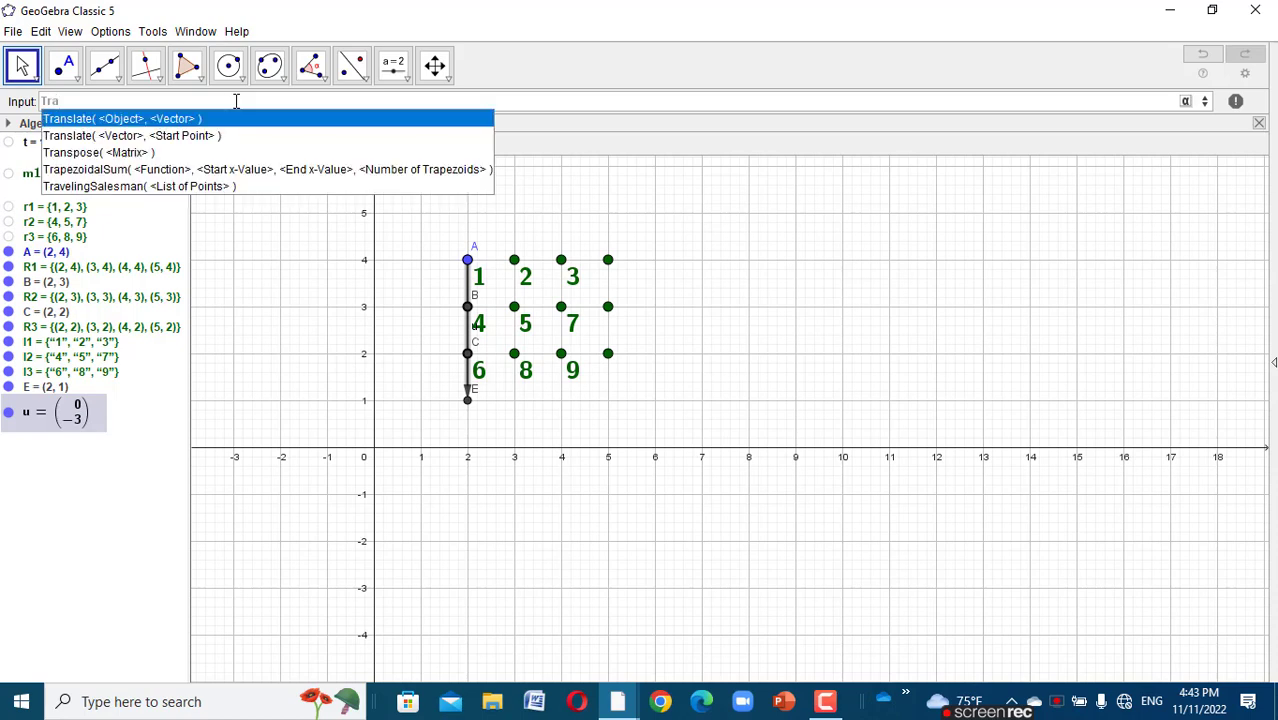
click(165, 119)
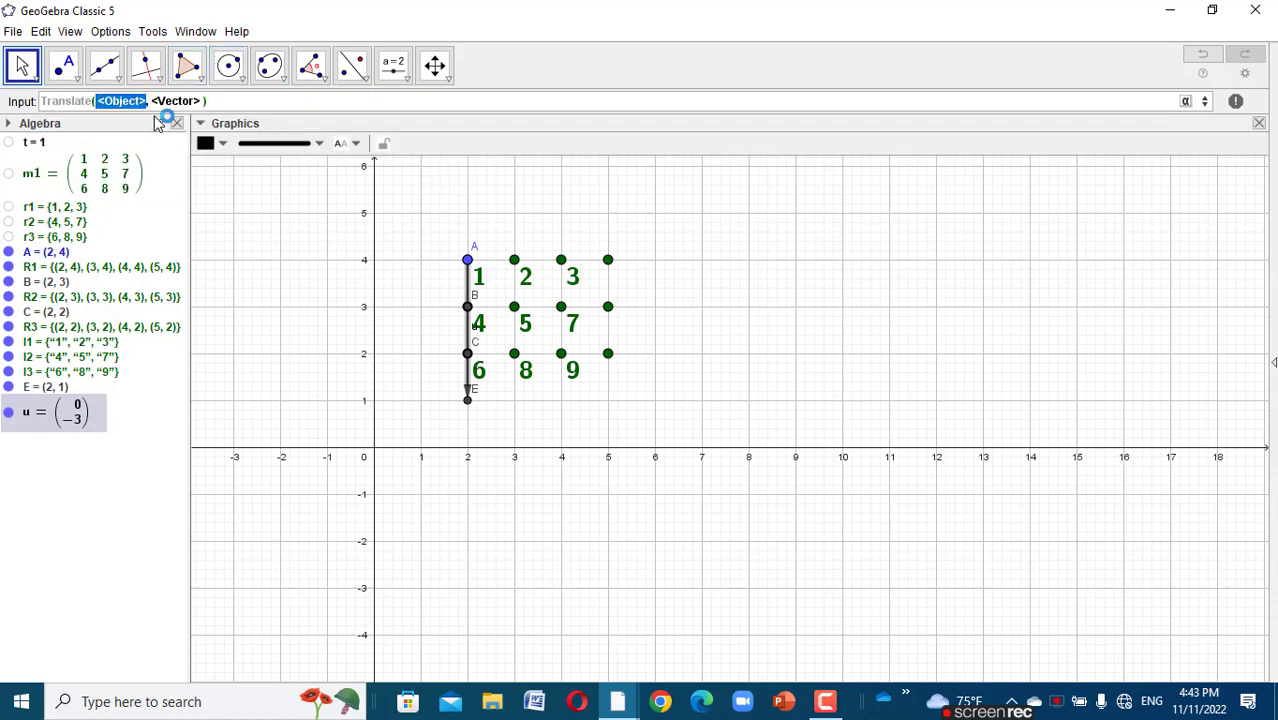
text(R1)
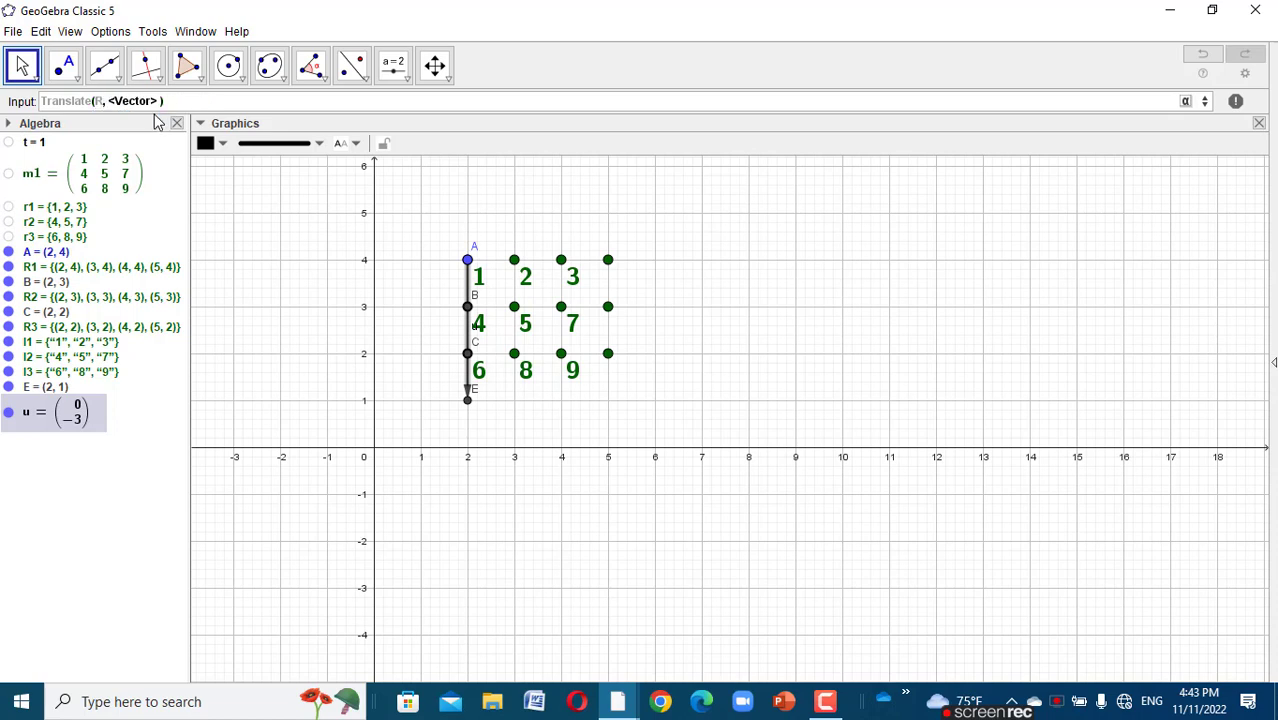
key(Tab)
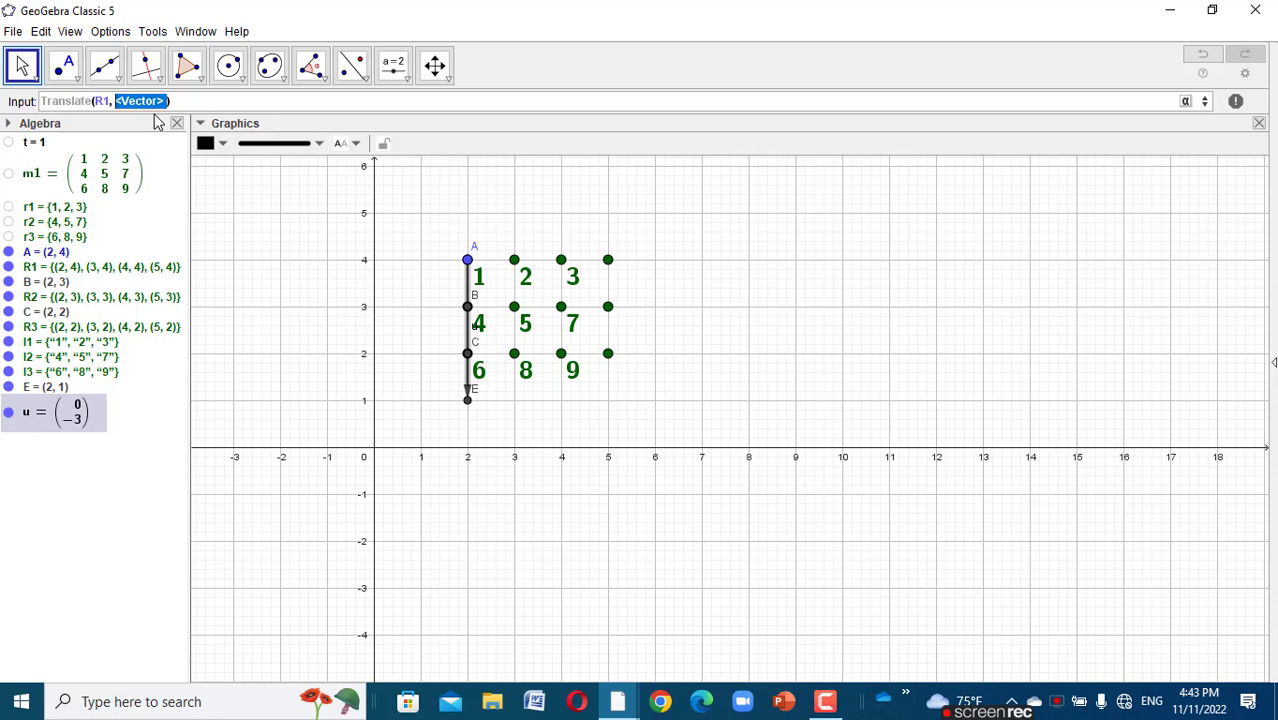
text(u)
key(Return)
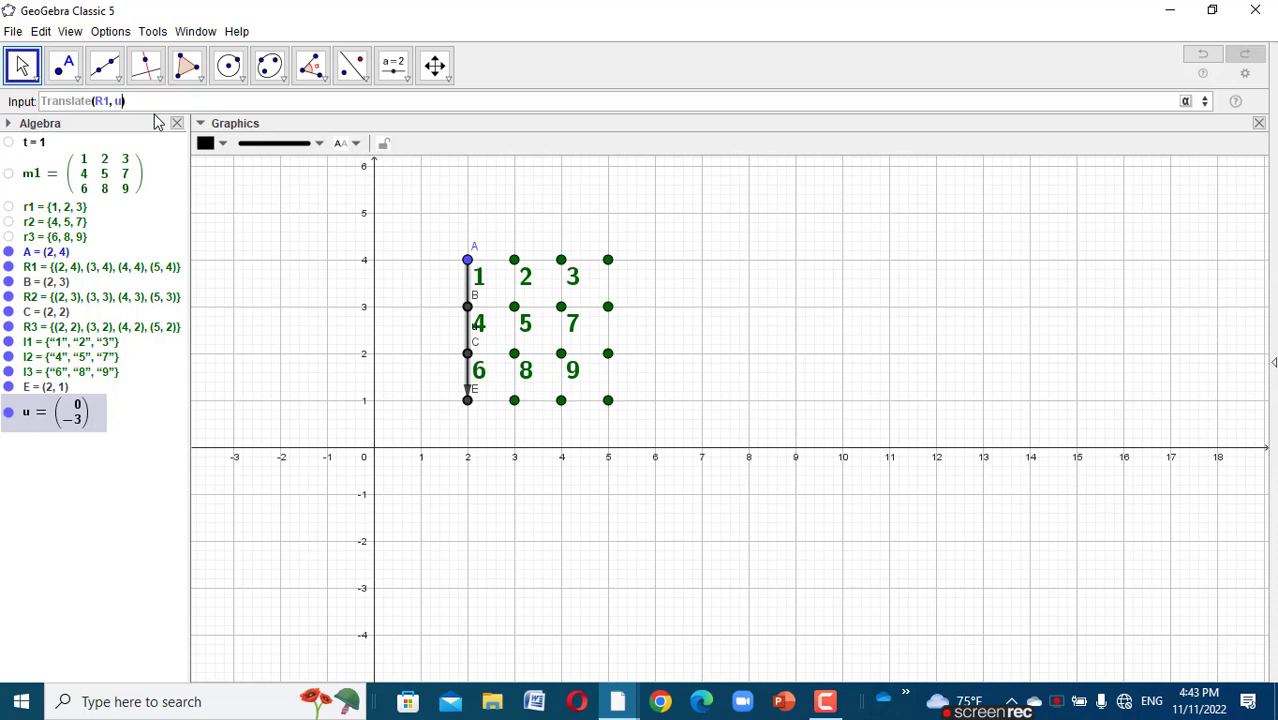
key(Return)
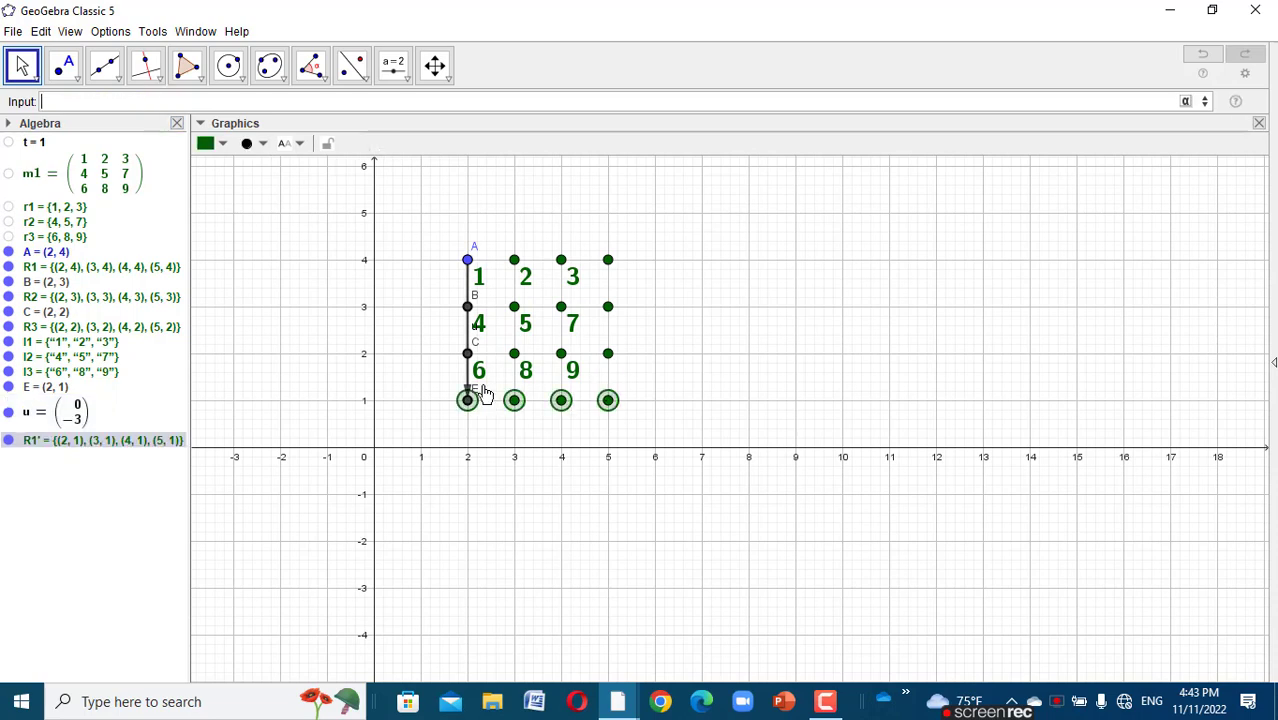
click(376, 418)
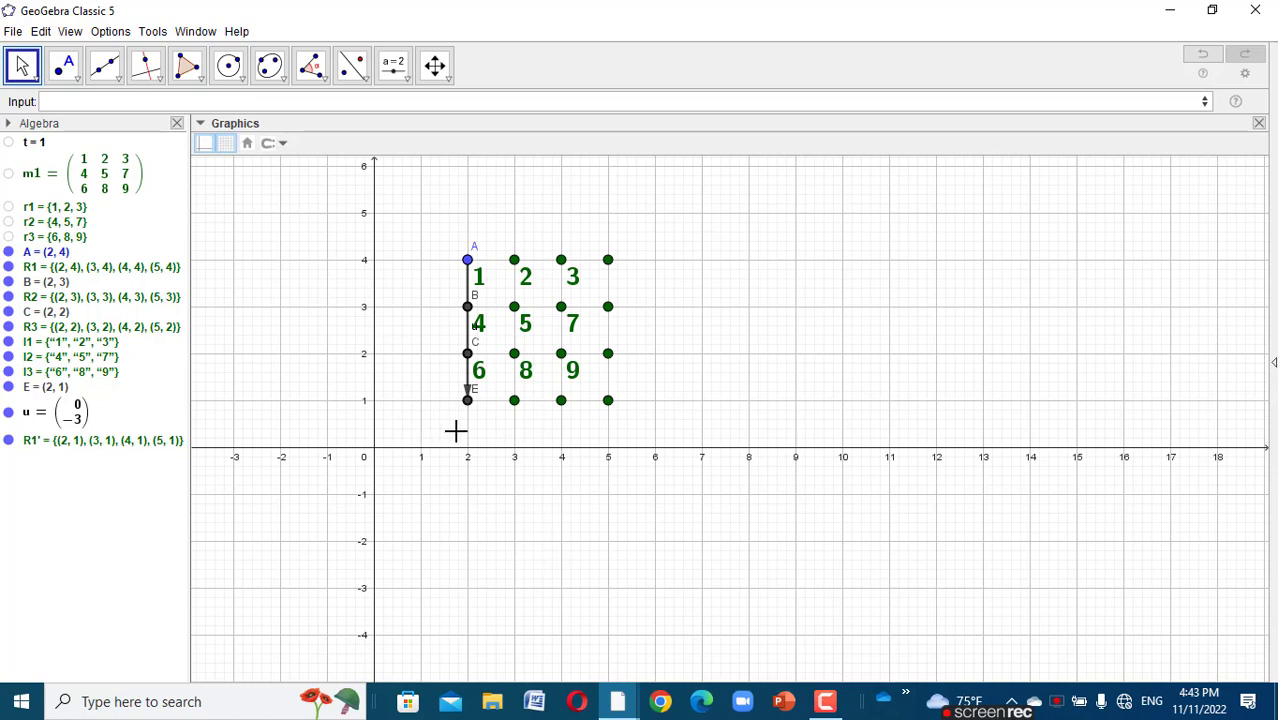
- Begin defining h as a Vector with Element(R1, 1) as its start point
click(352, 99)
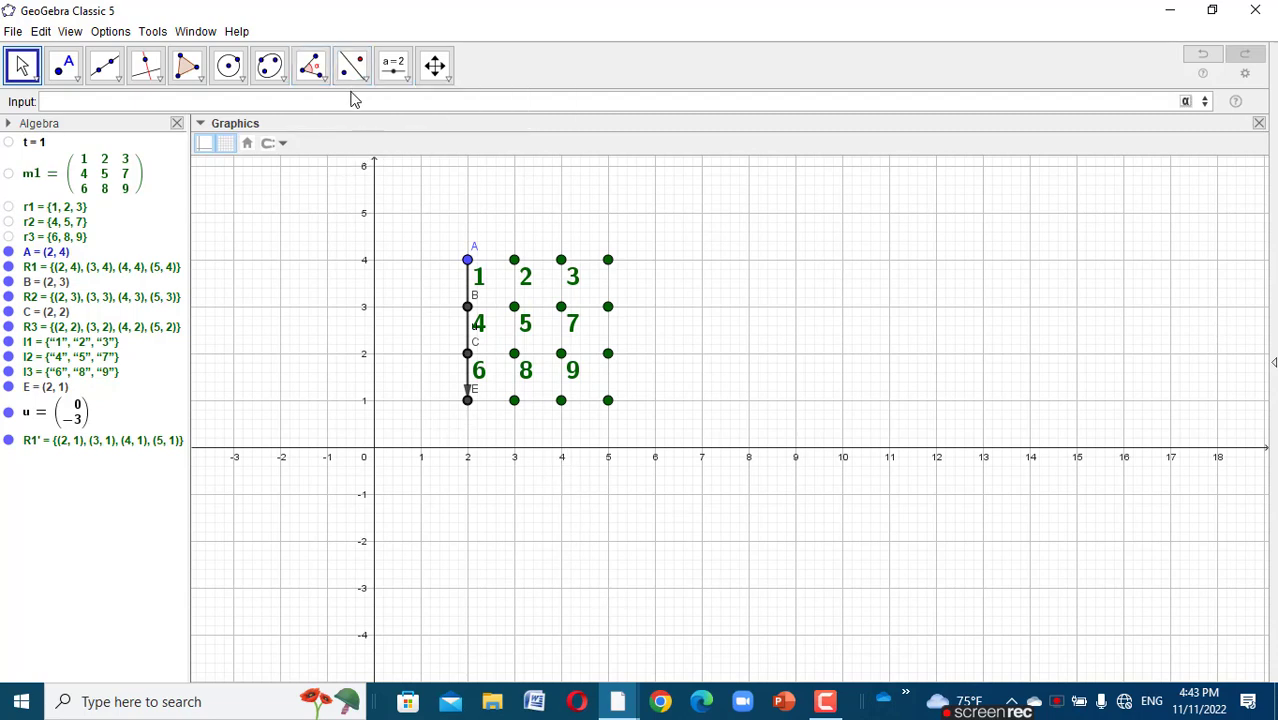
text(l1=vector)
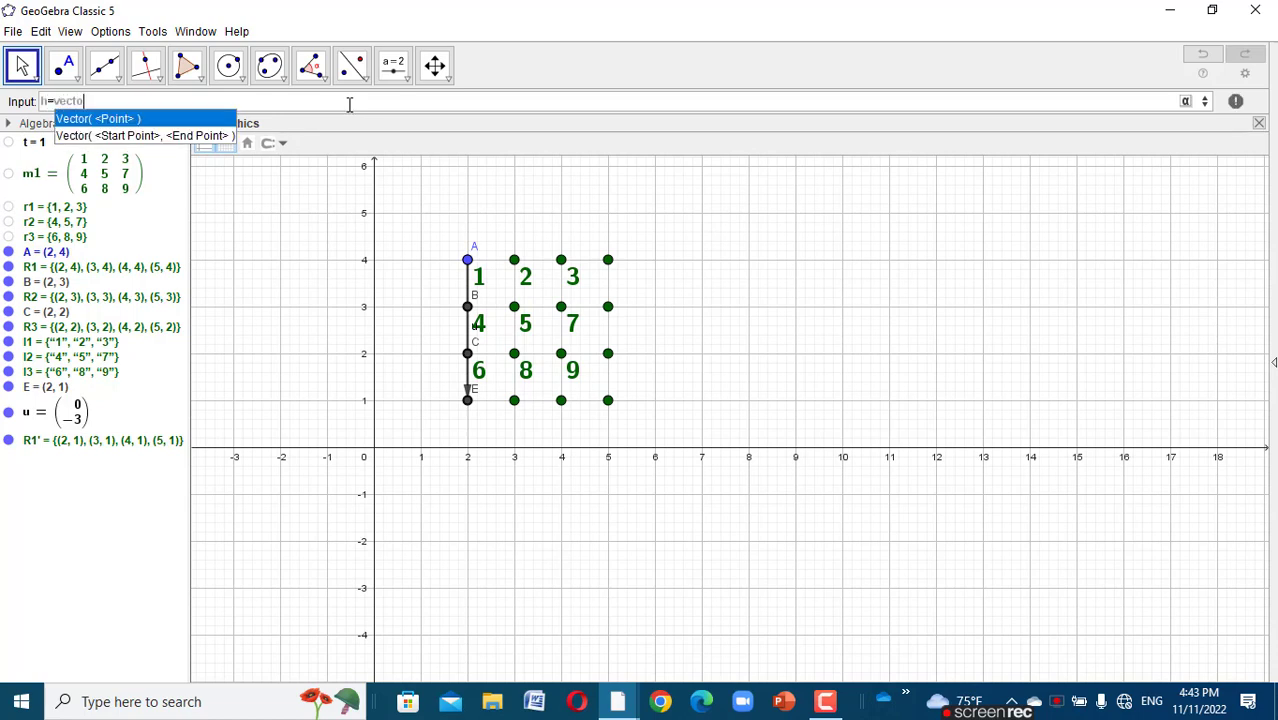
click(120, 138)
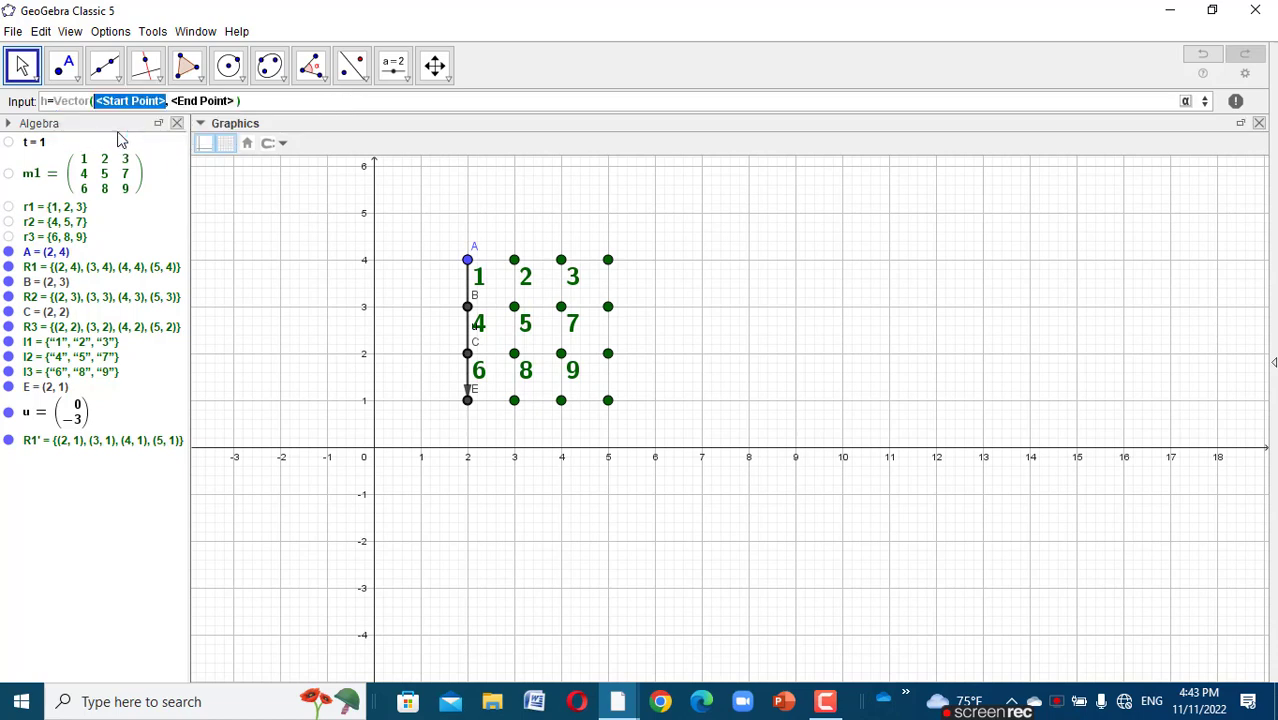
text(e)
text(lem)
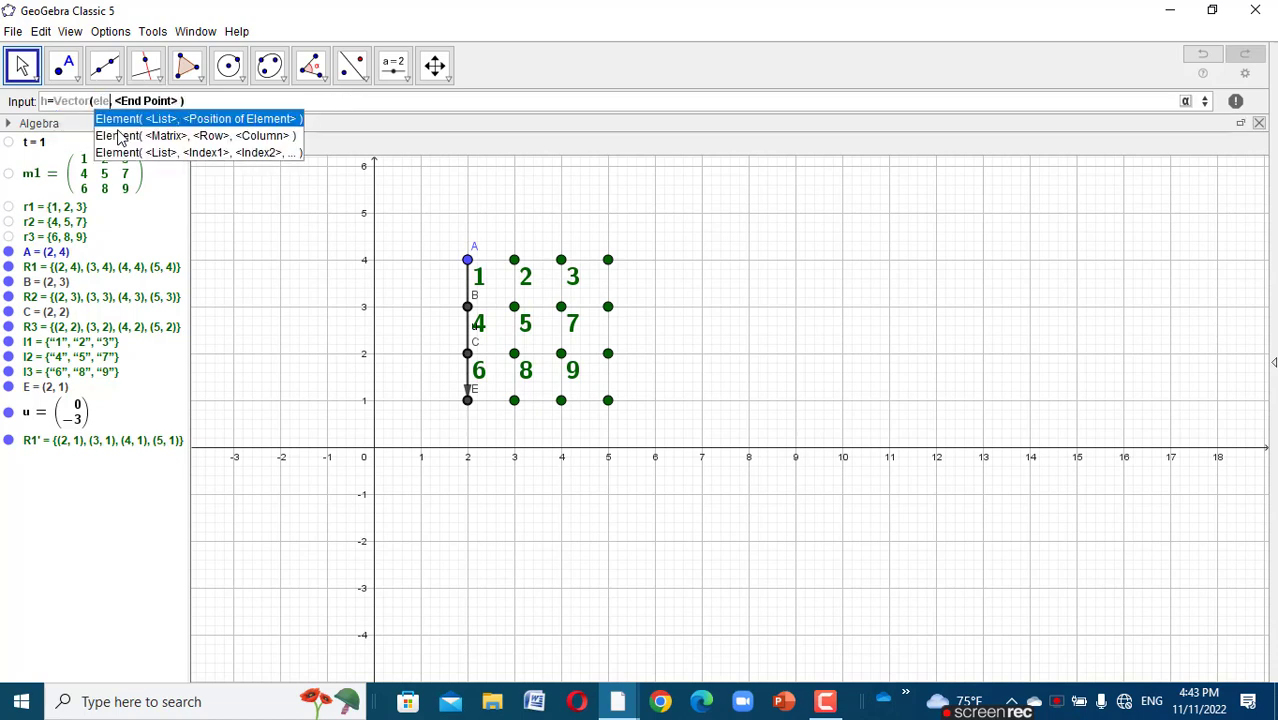
click(107, 118)
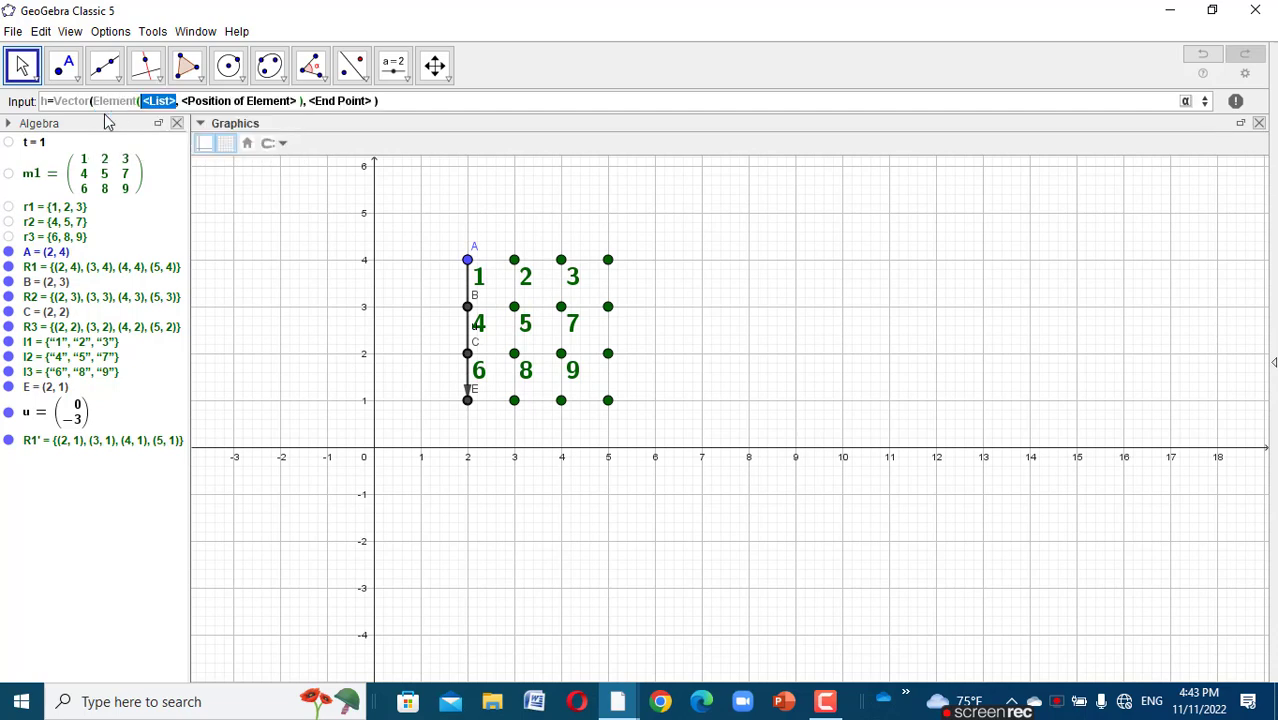
text(R1)
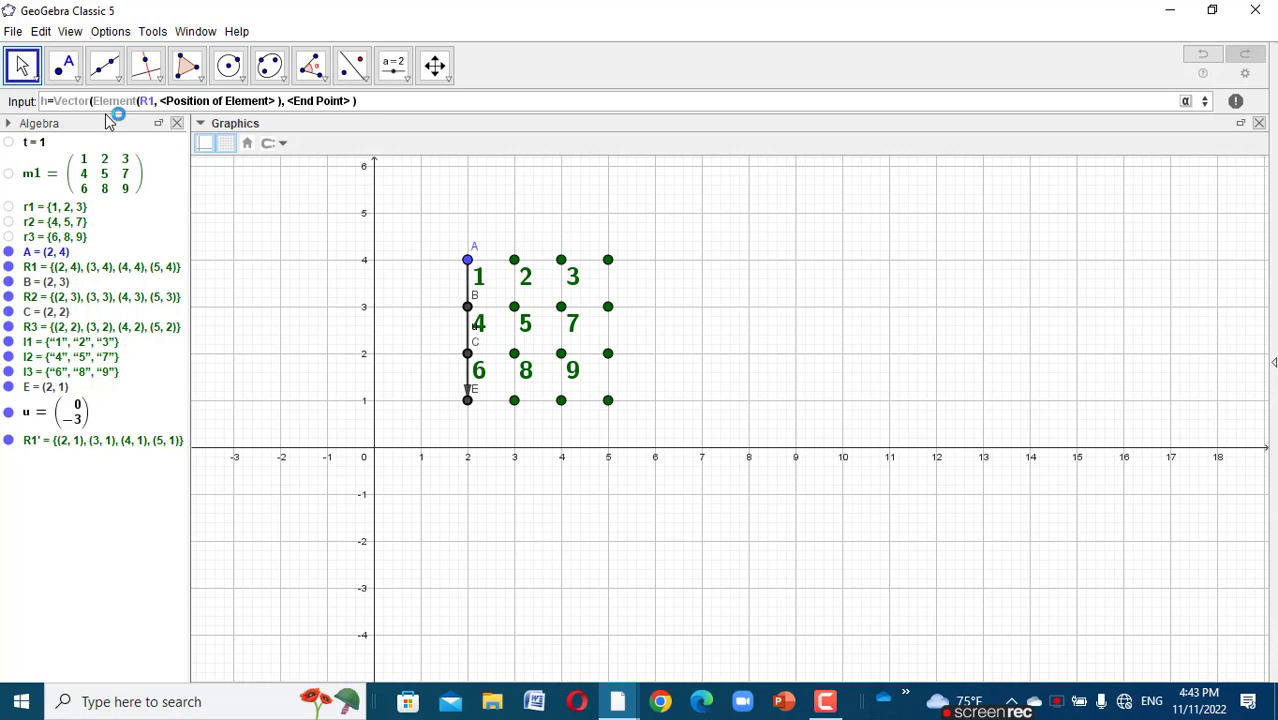
key(Tab)
text(1)
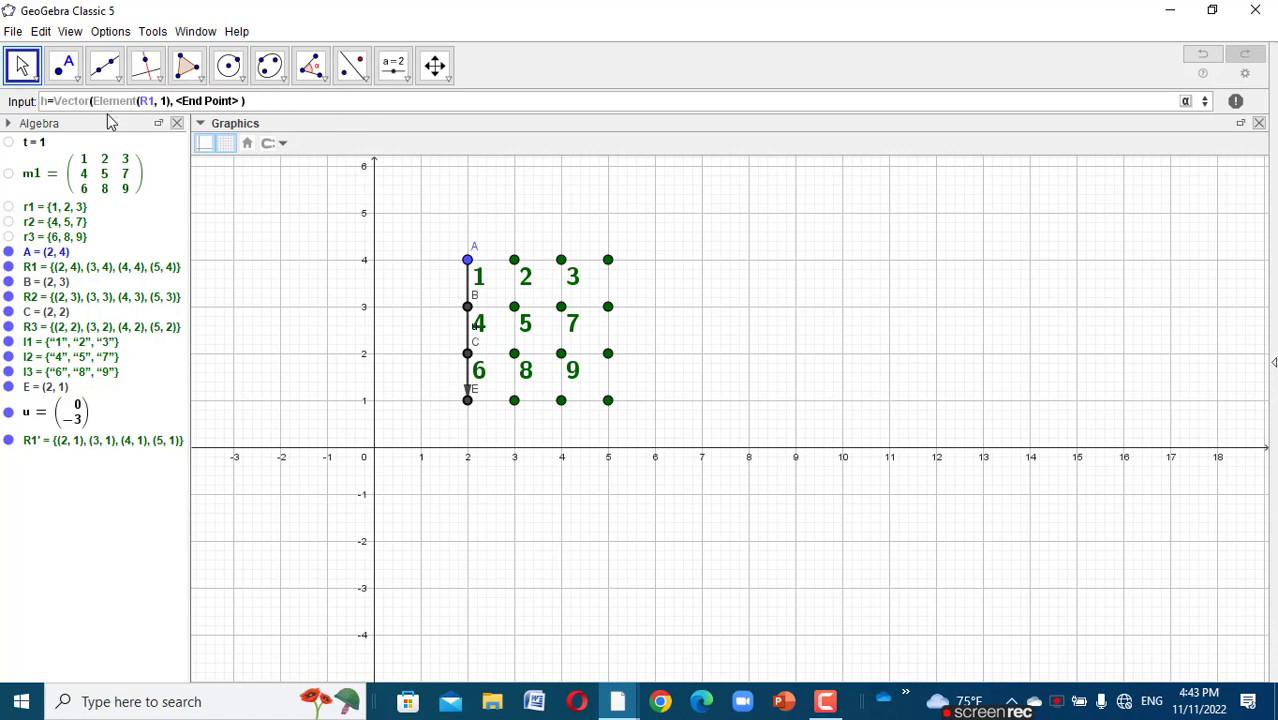
- Complete vector h with Element(R3, 3) as its end point, create it, and deselect it
key(Tab)
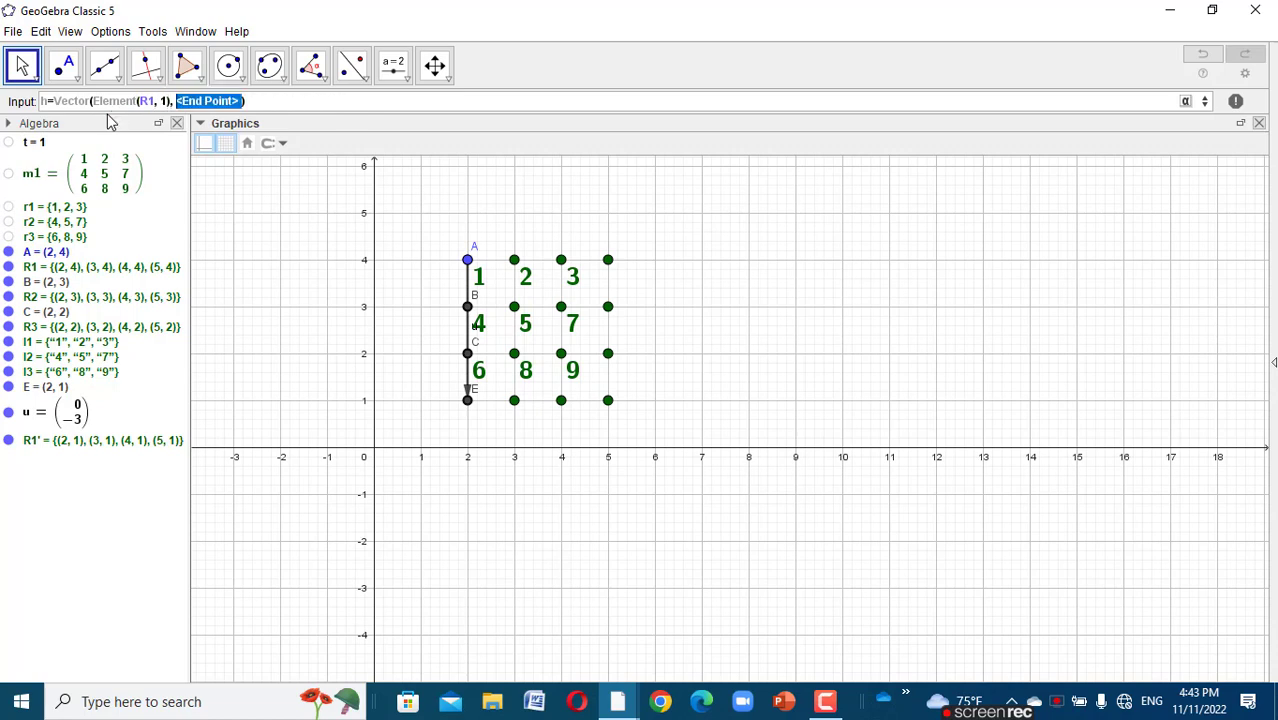
text(Ele)
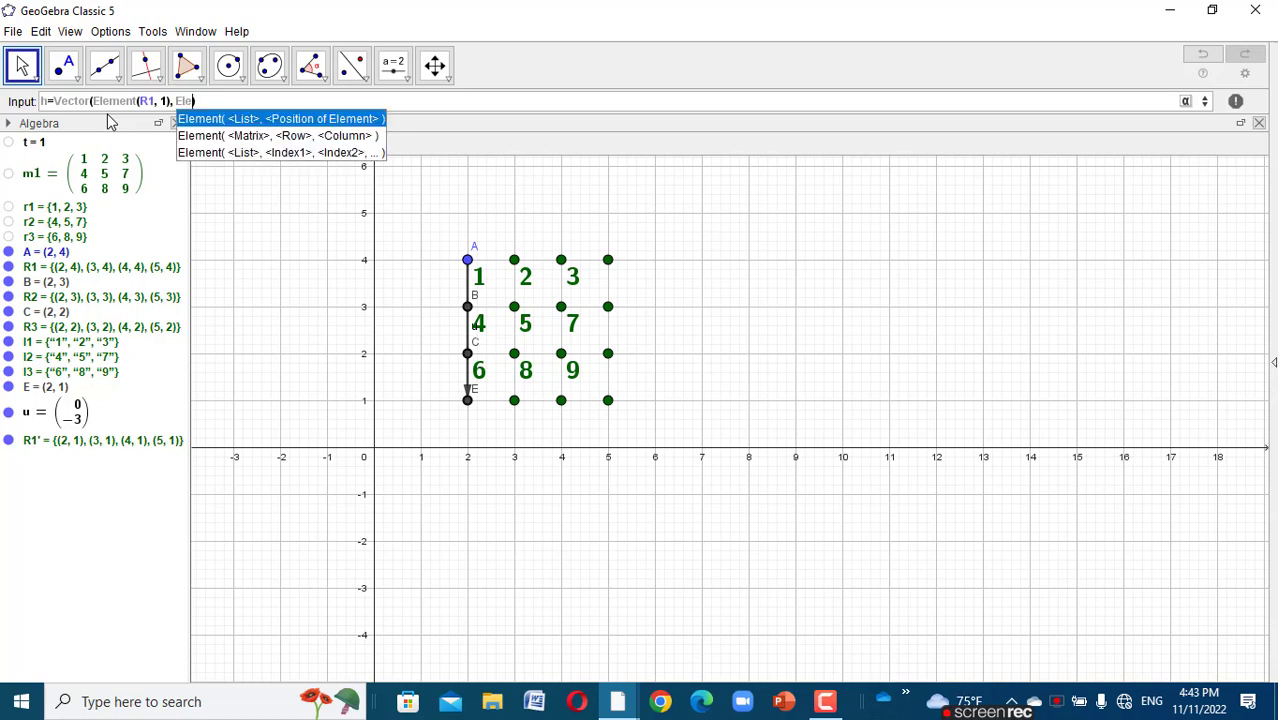
text(m)
click(225, 119)
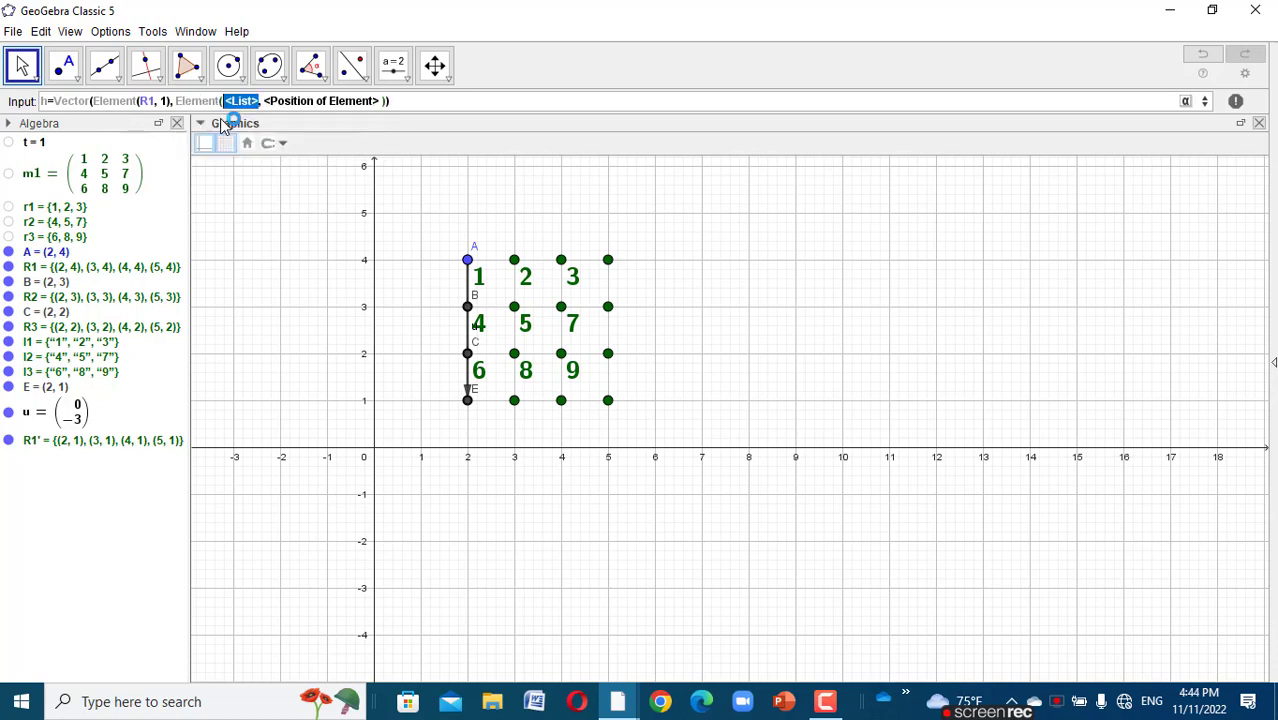
text(R)
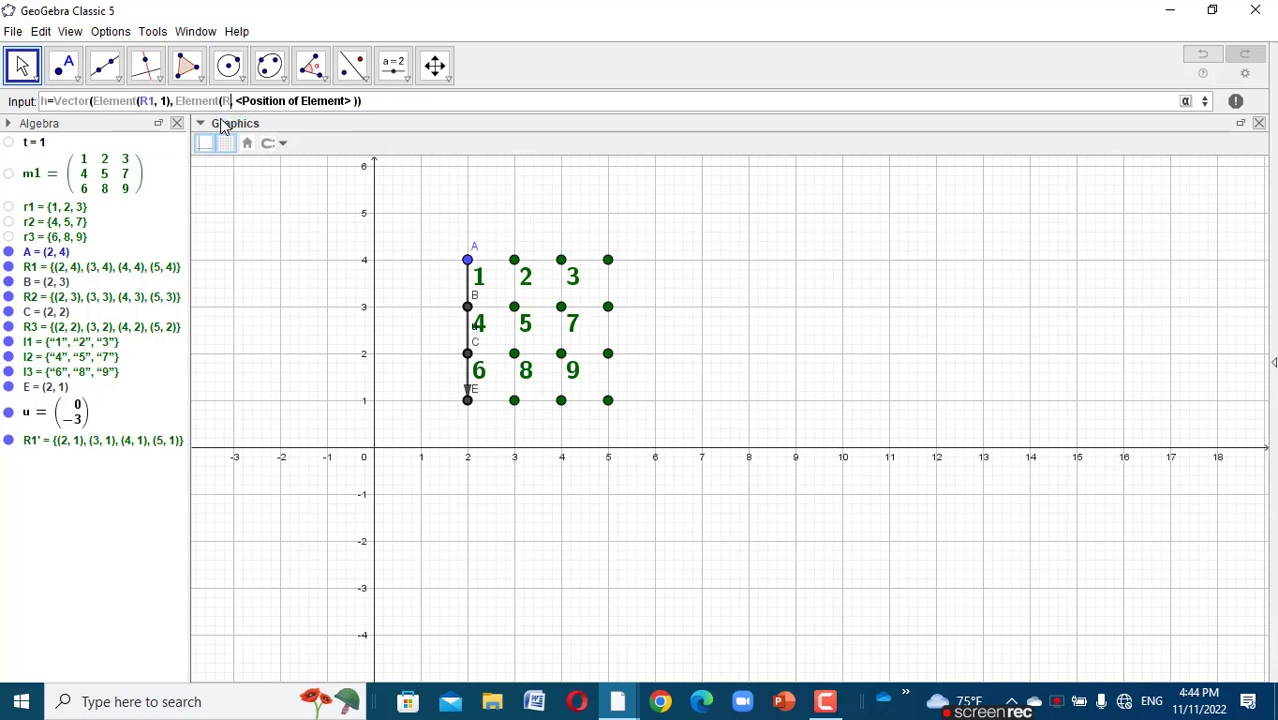
text(3)
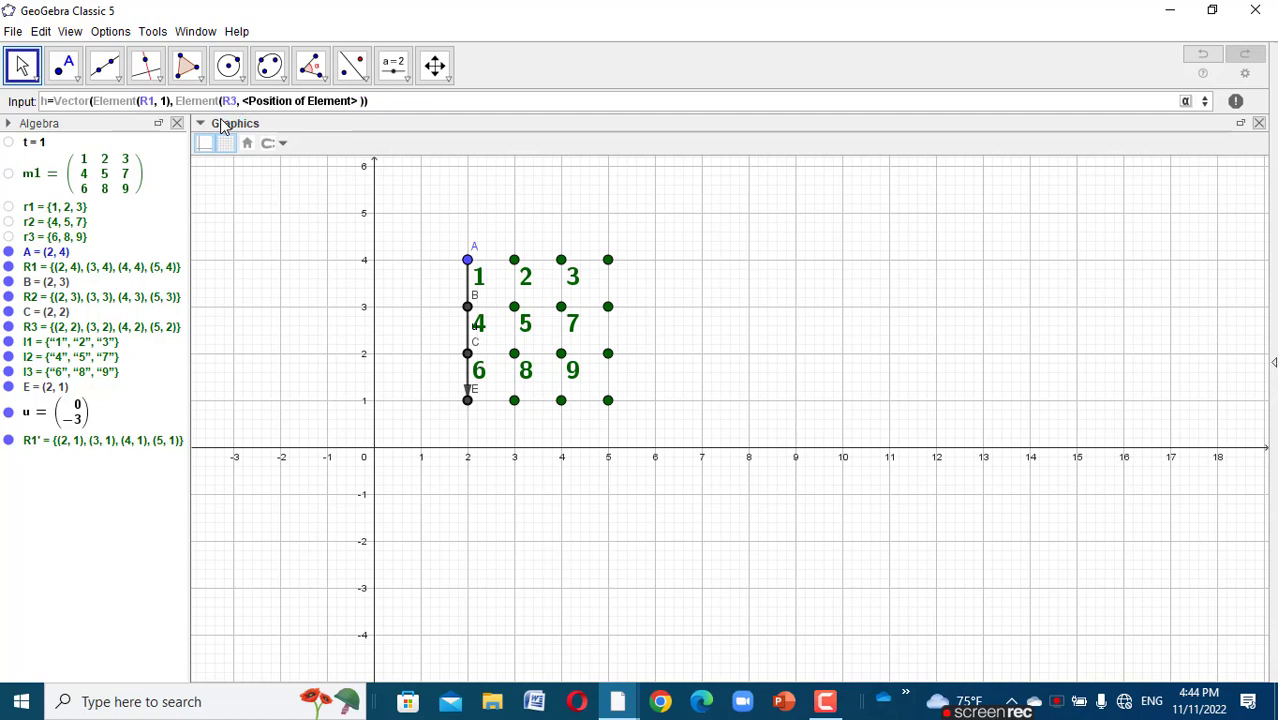
key(Tab)
text(3)
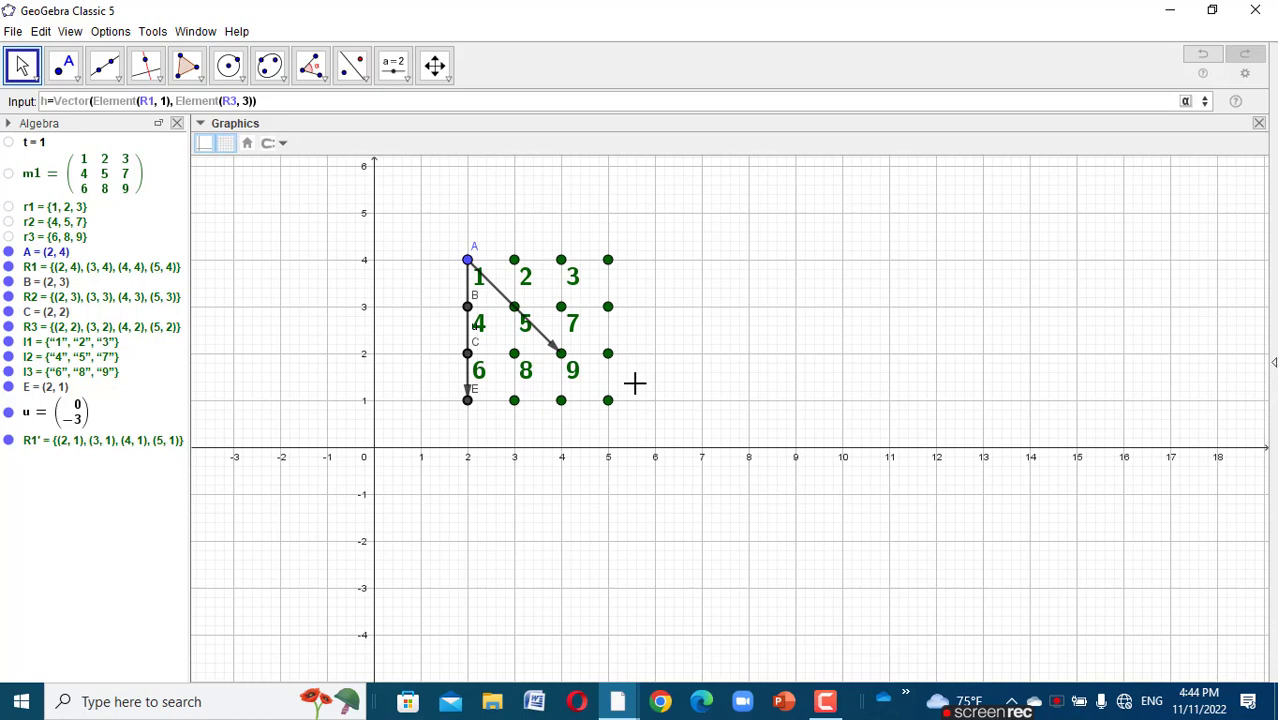
drag(634, 383, 650, 412)
key(Return)
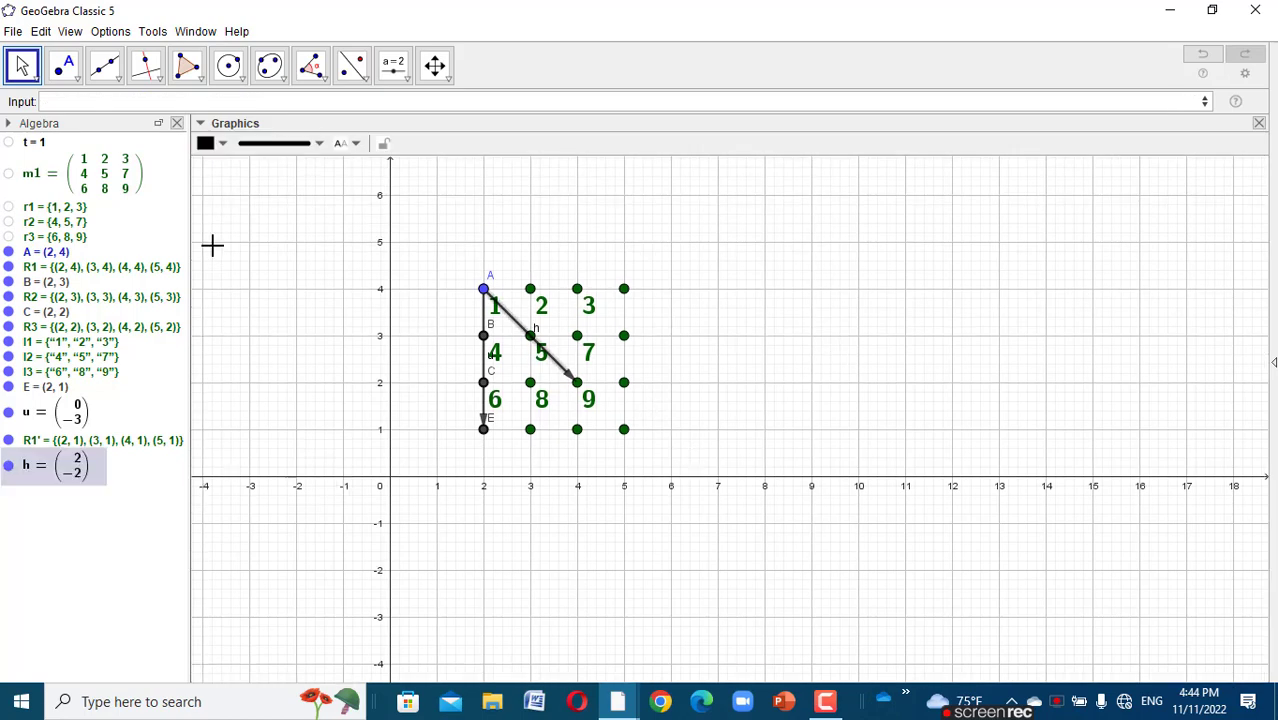
drag(660, 483, 605, 451)
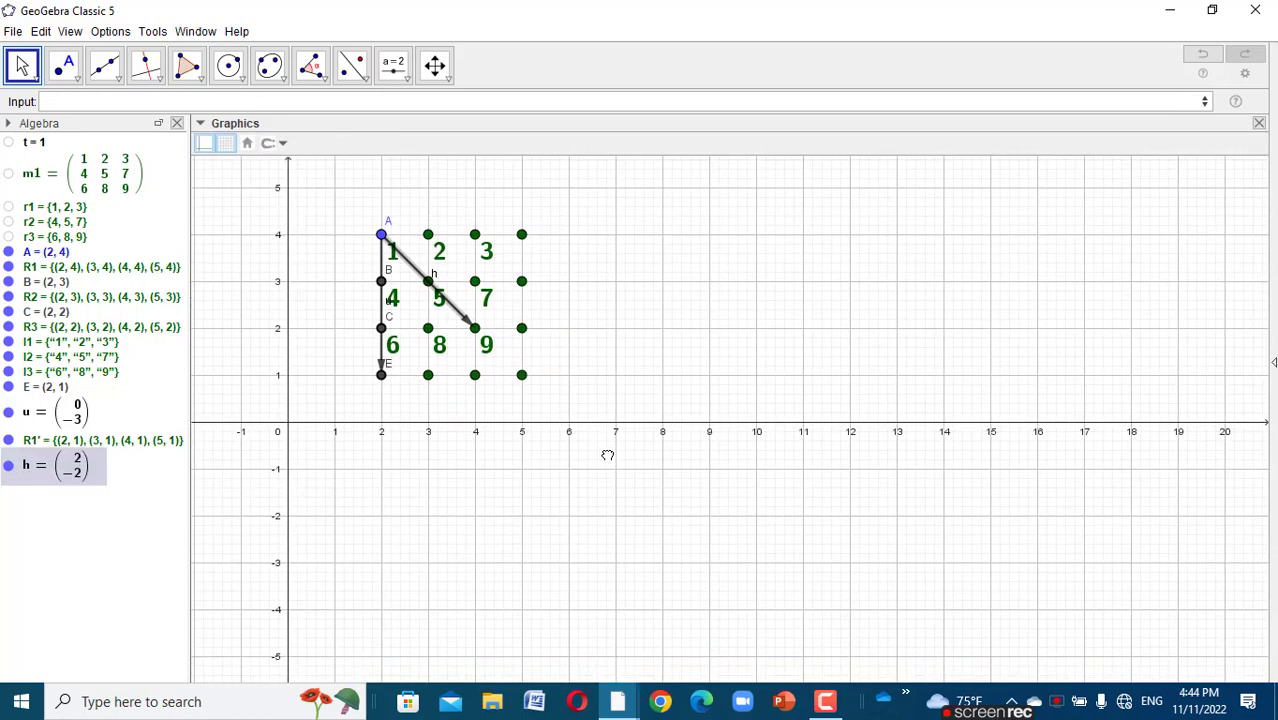
click(602, 365)
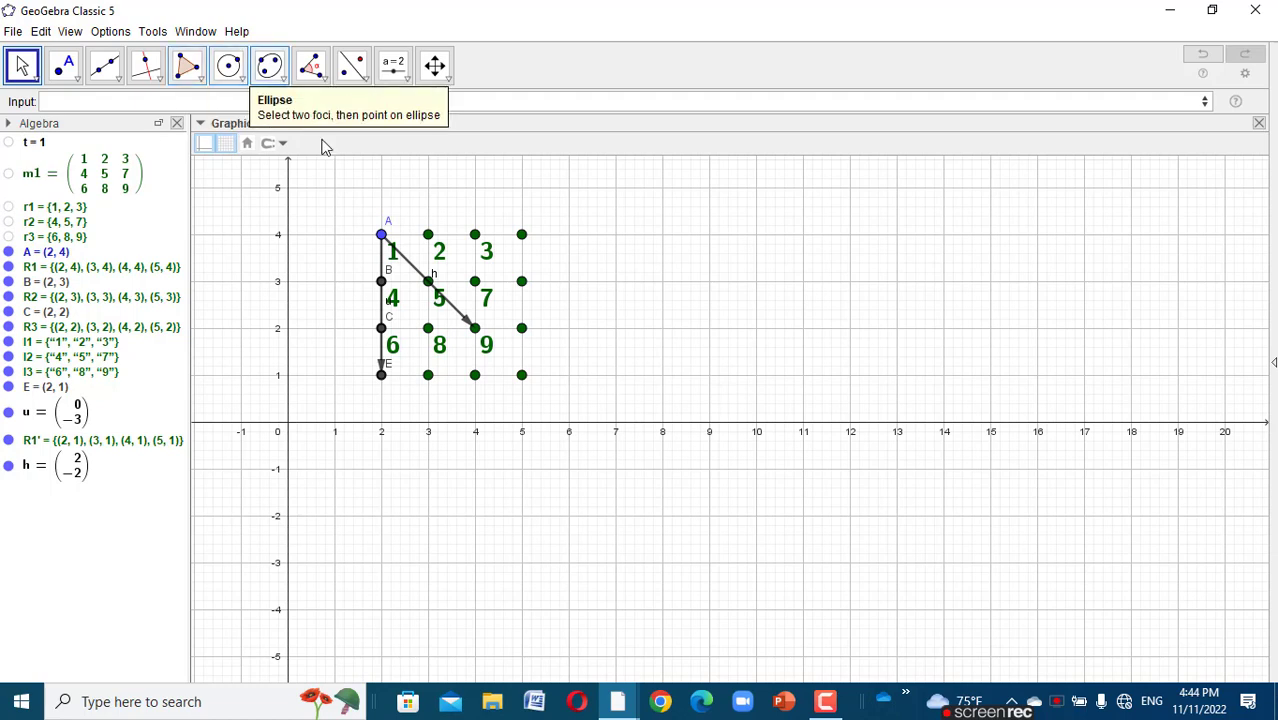
- Translate the point list R1 by a nested vector with Translate(R1, Vector(A, (2, 1))), and deselect the result
click(255, 95)
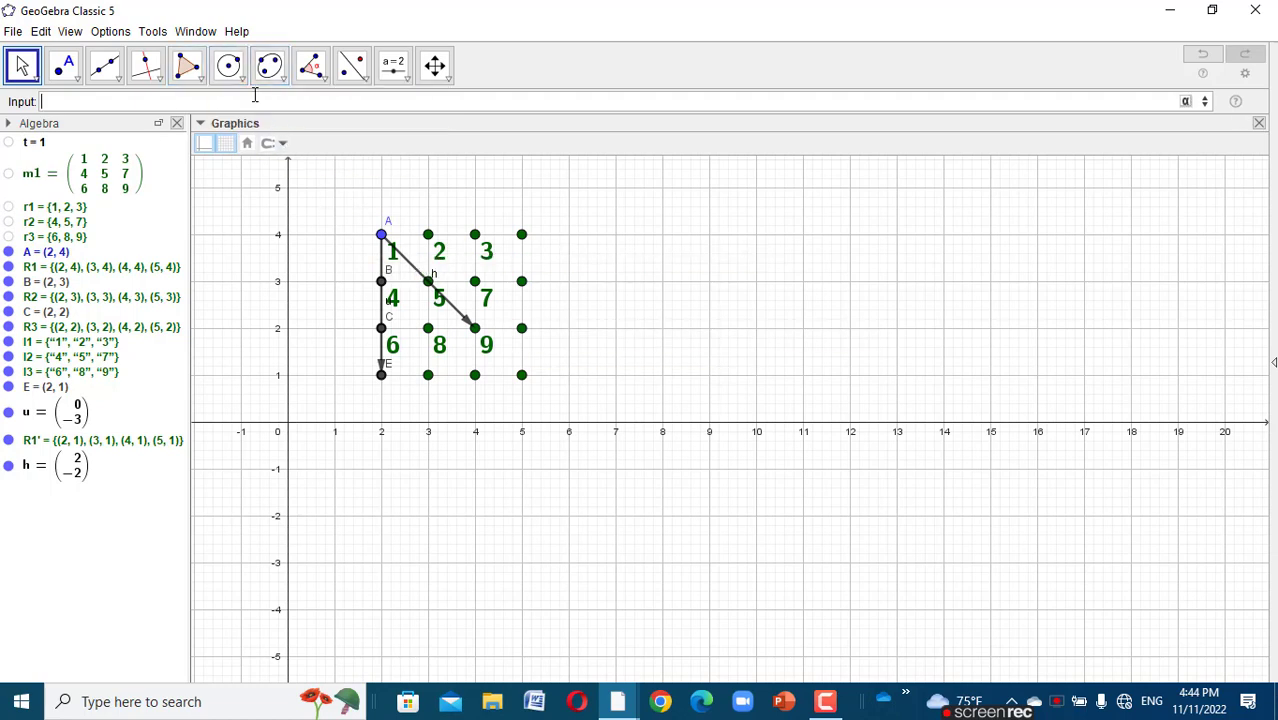
text(tra)
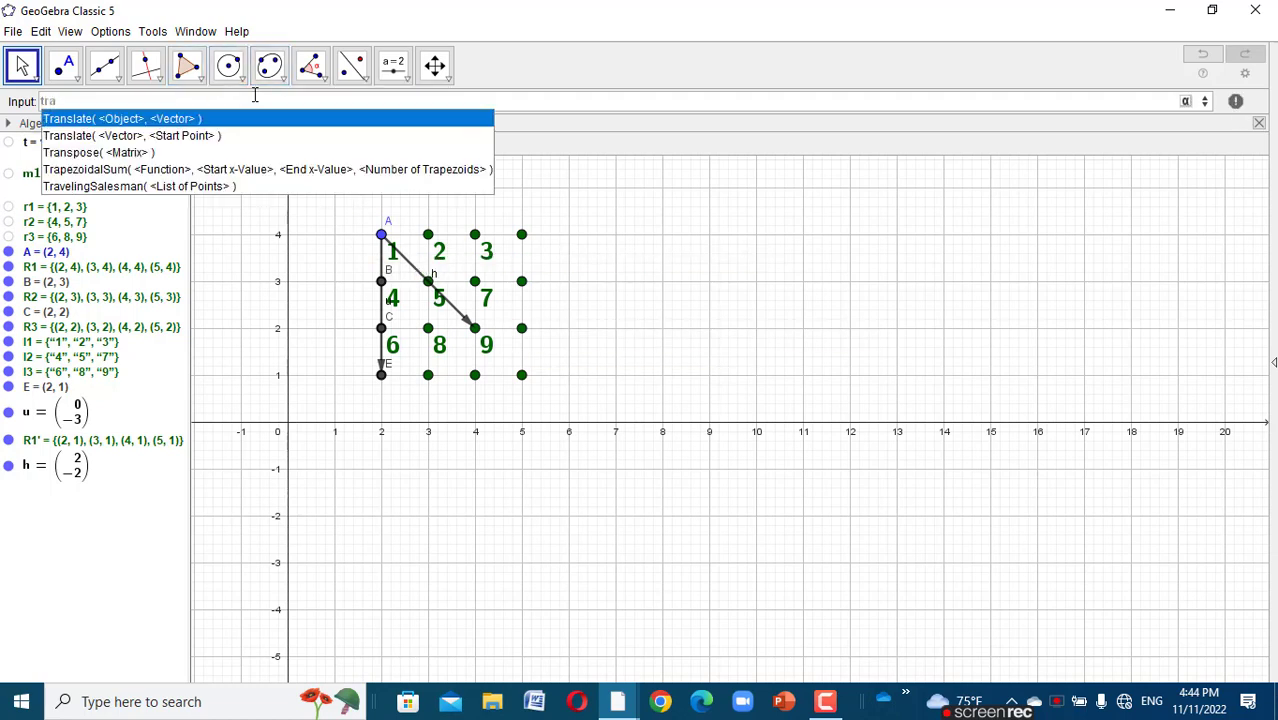
text(n)
click(182, 120)
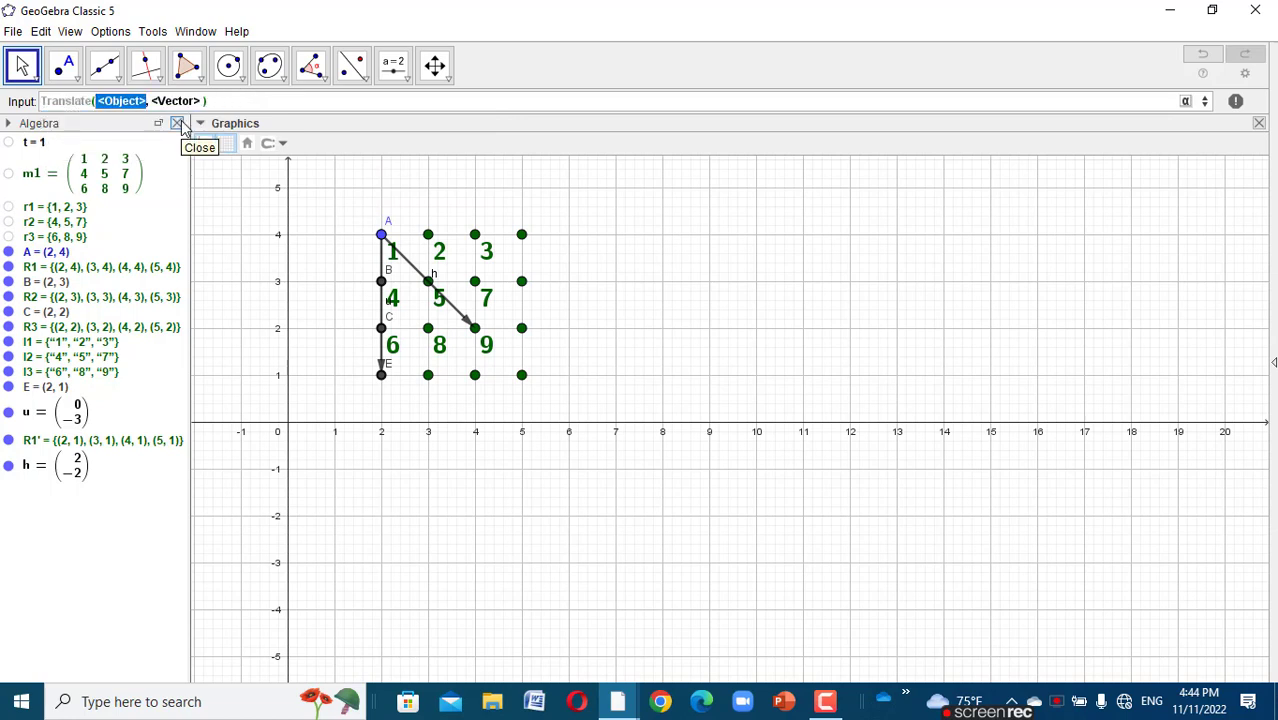
text(R1)
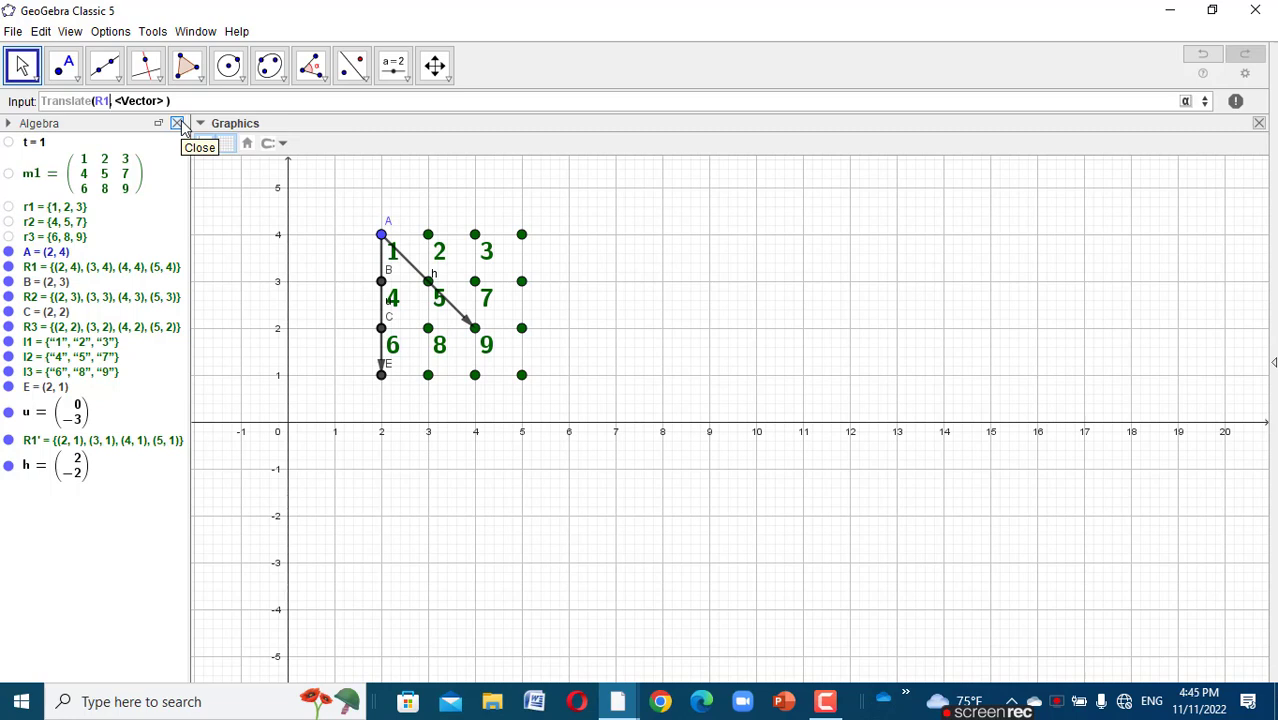
text(, )
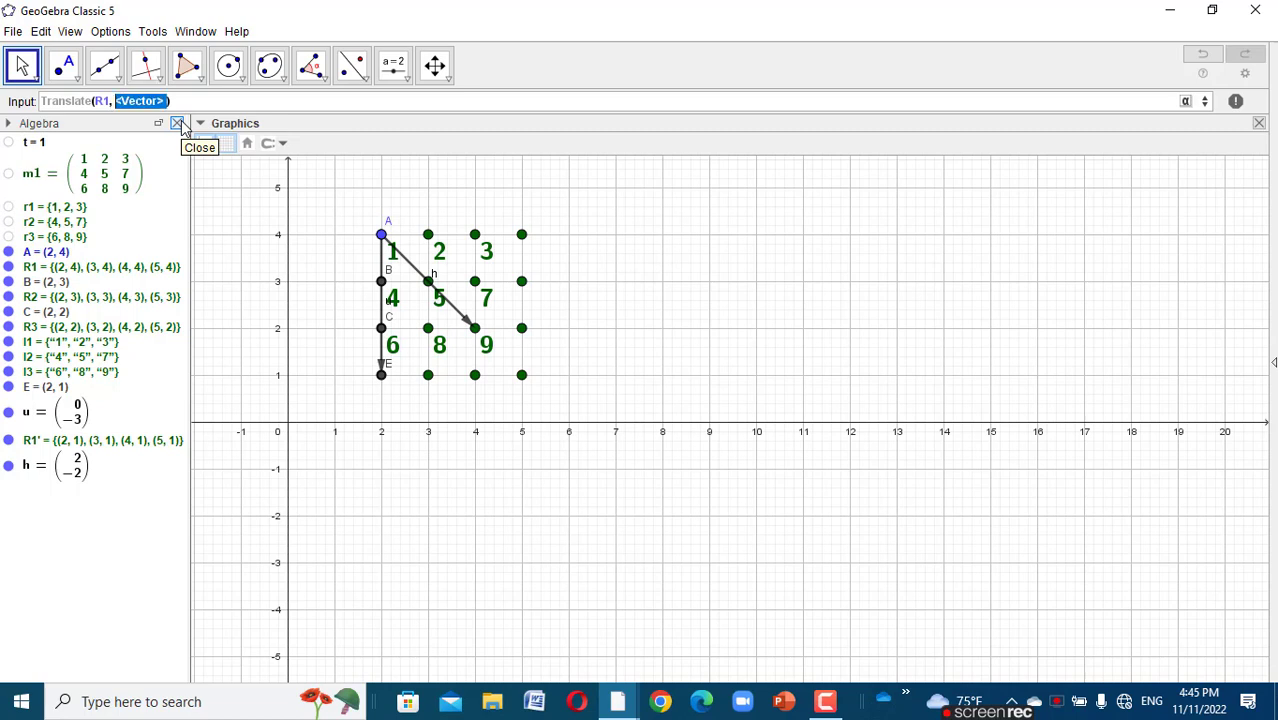
text(v)
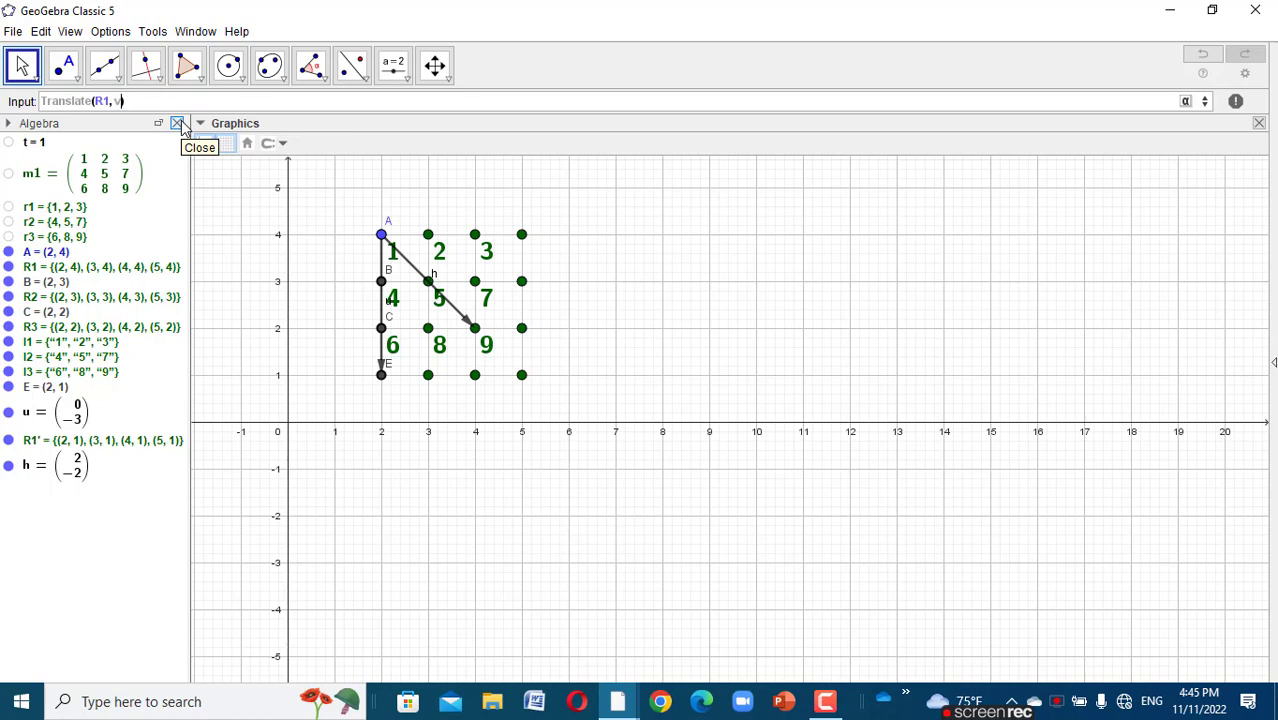
text(ect)
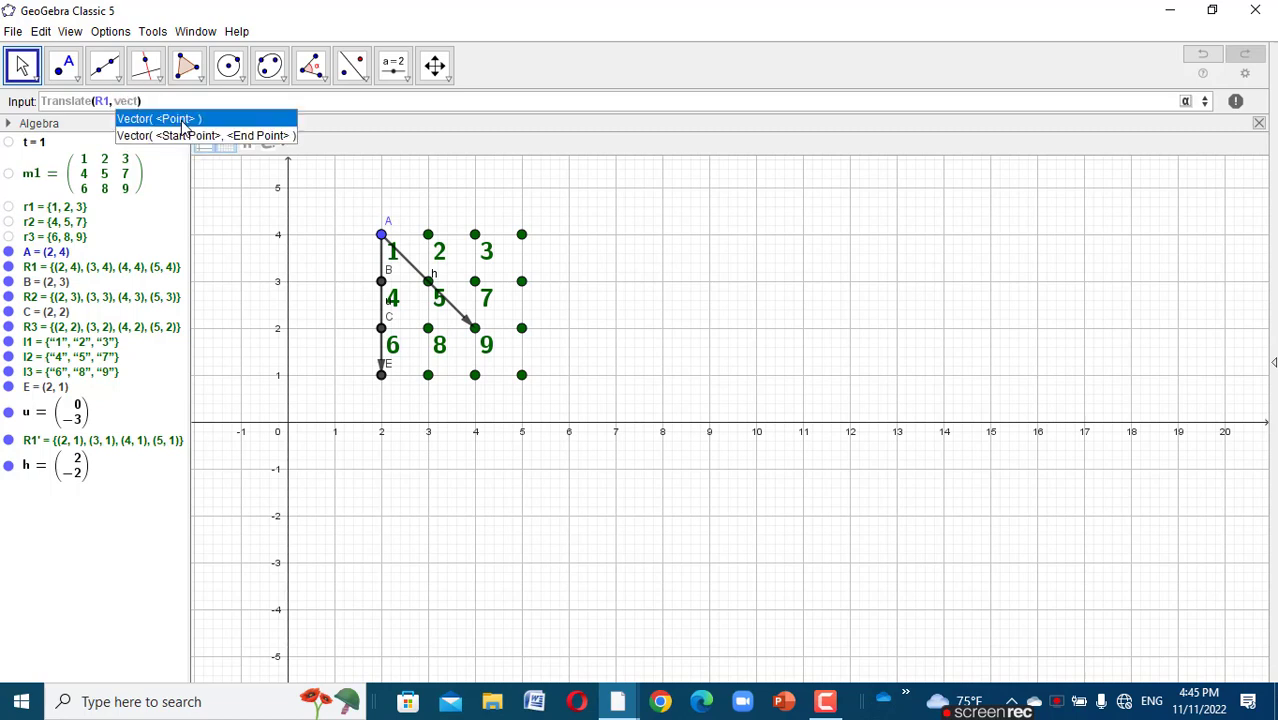
click(183, 120)
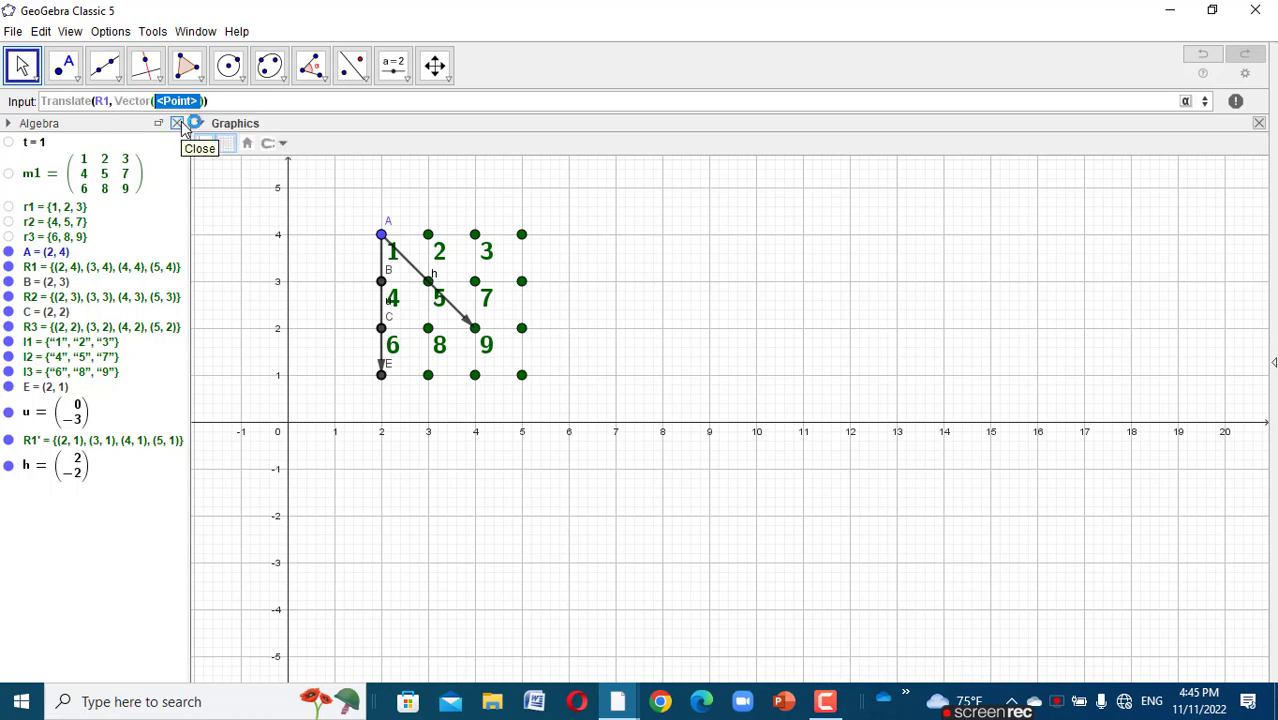
text(A)
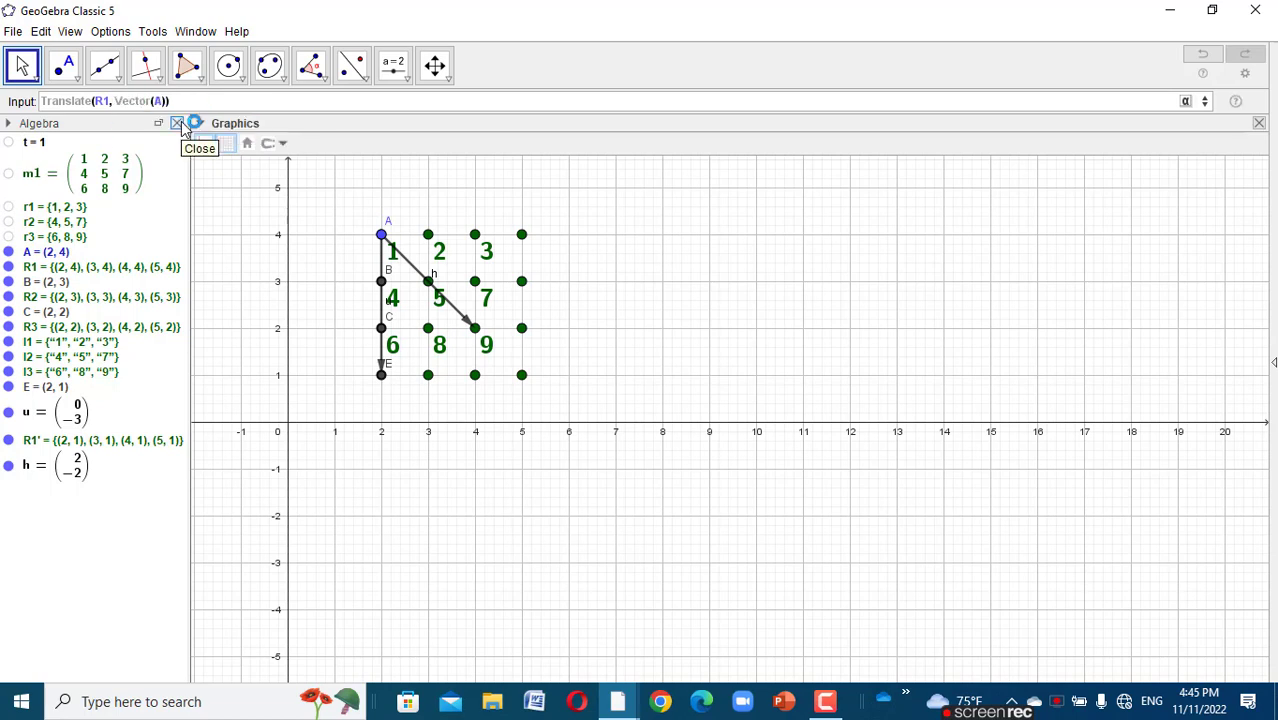
text(,)
text((2))
text(,1)
key(Return)
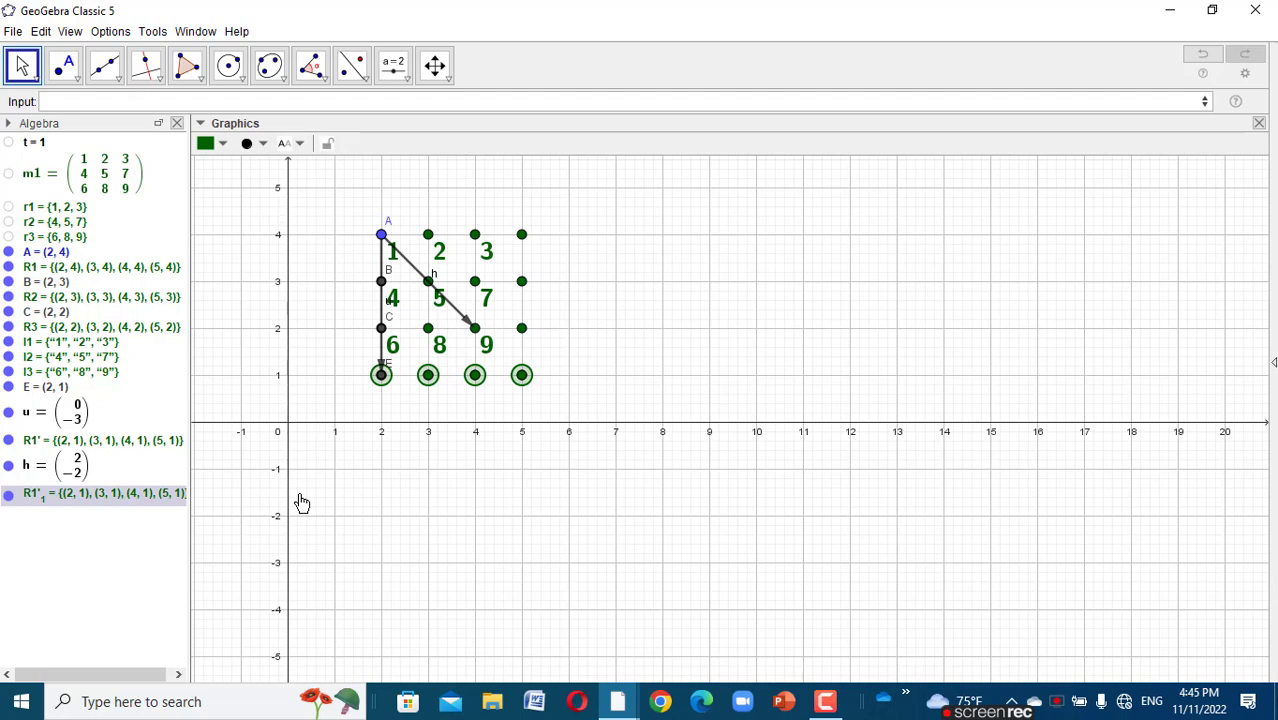
drag(302, 503, 290, 500)
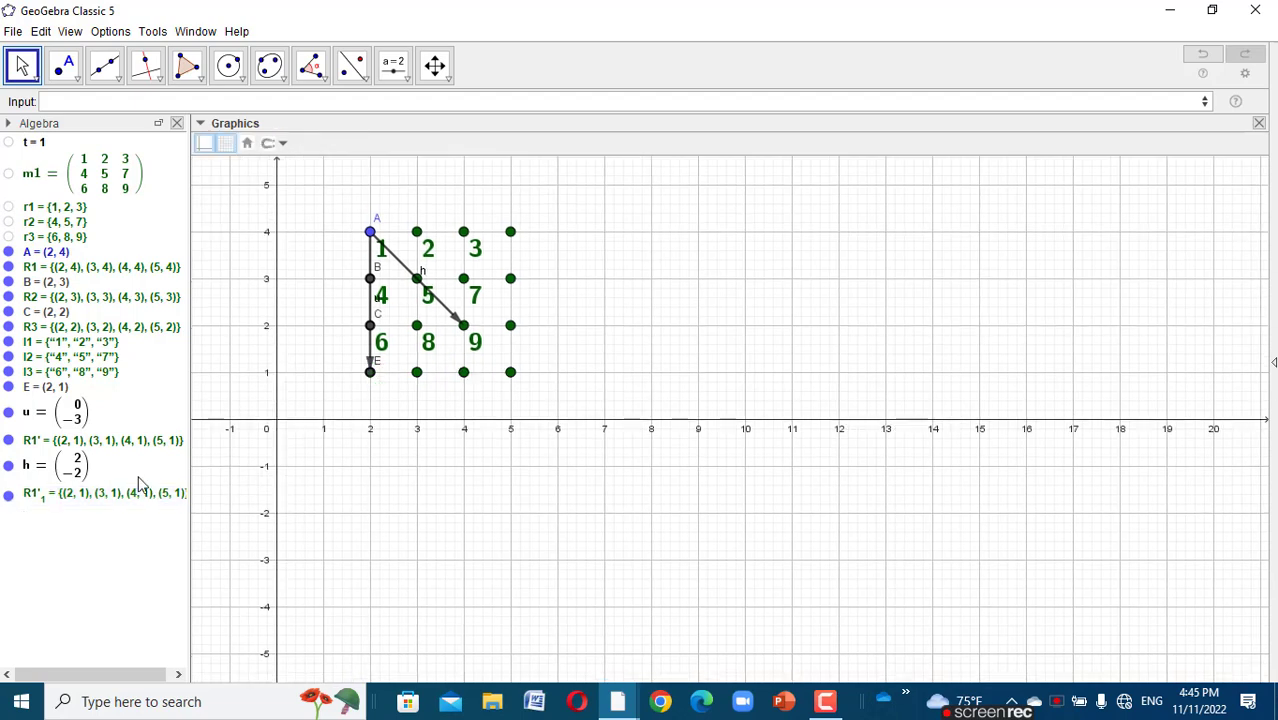
- Set the algebra descriptions to Definition so each object is listed by its defining command, and clear the selection
click(141, 449)
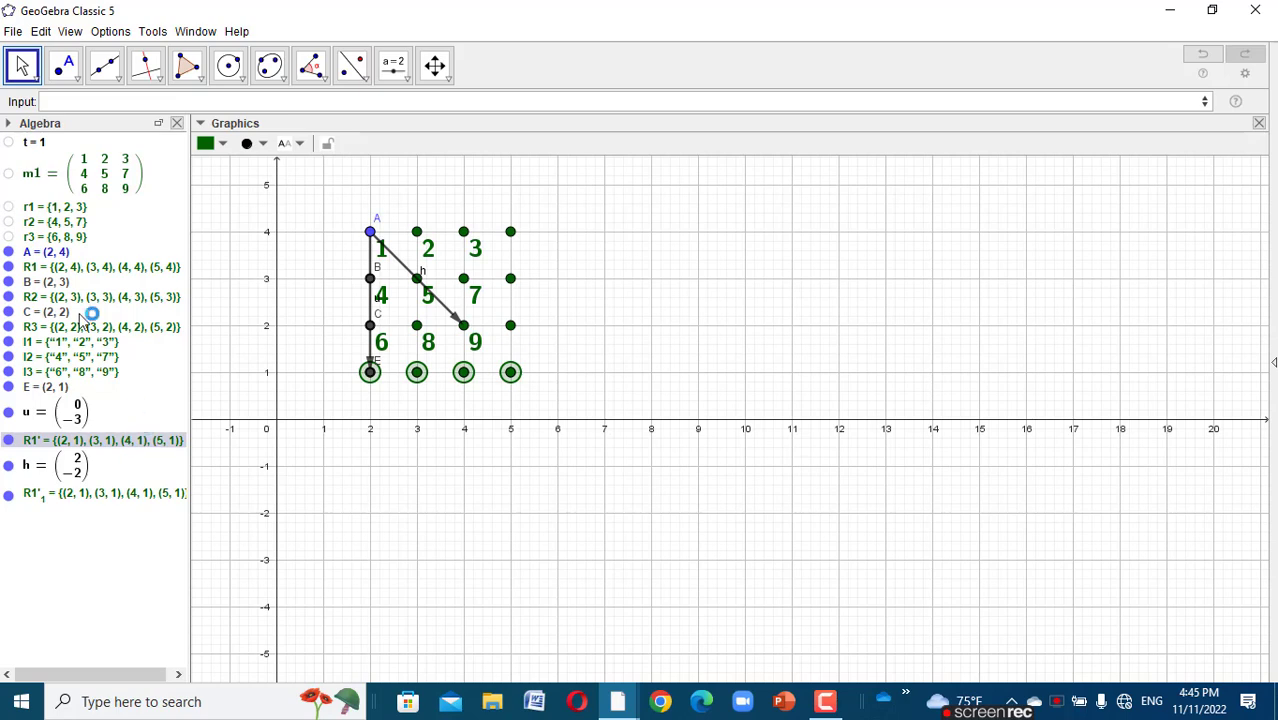
click(7, 123)
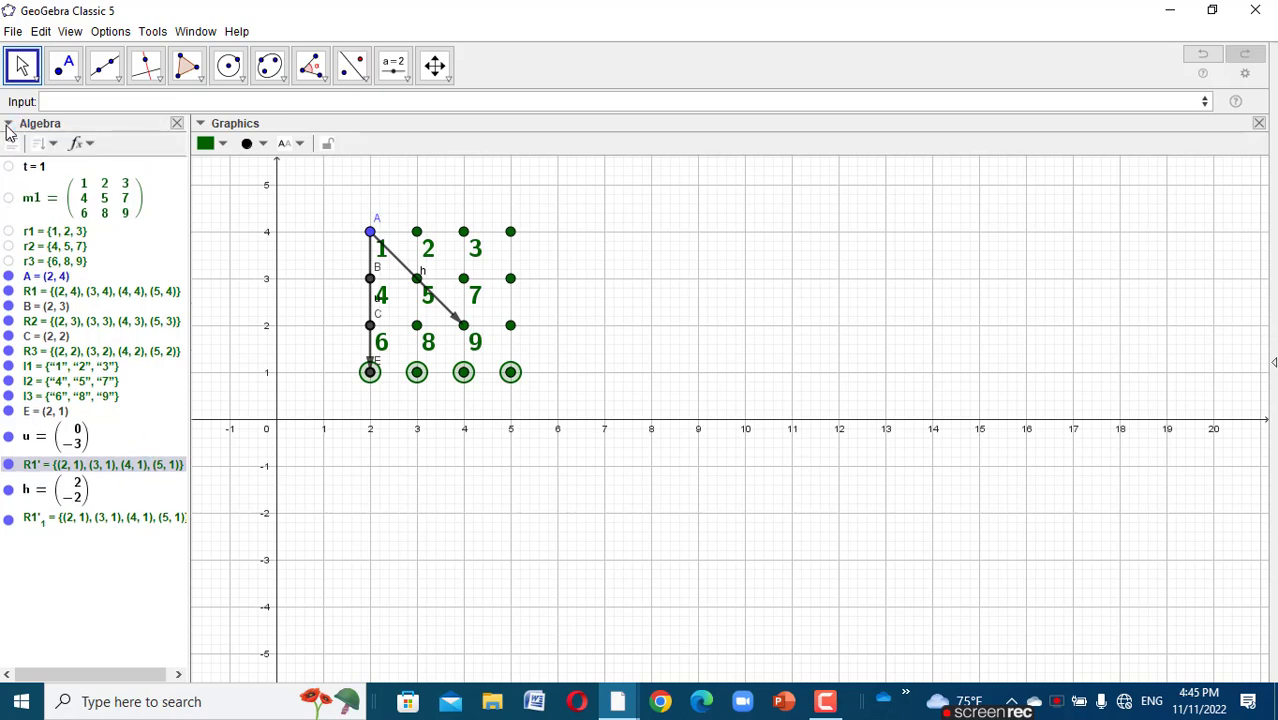
click(78, 143)
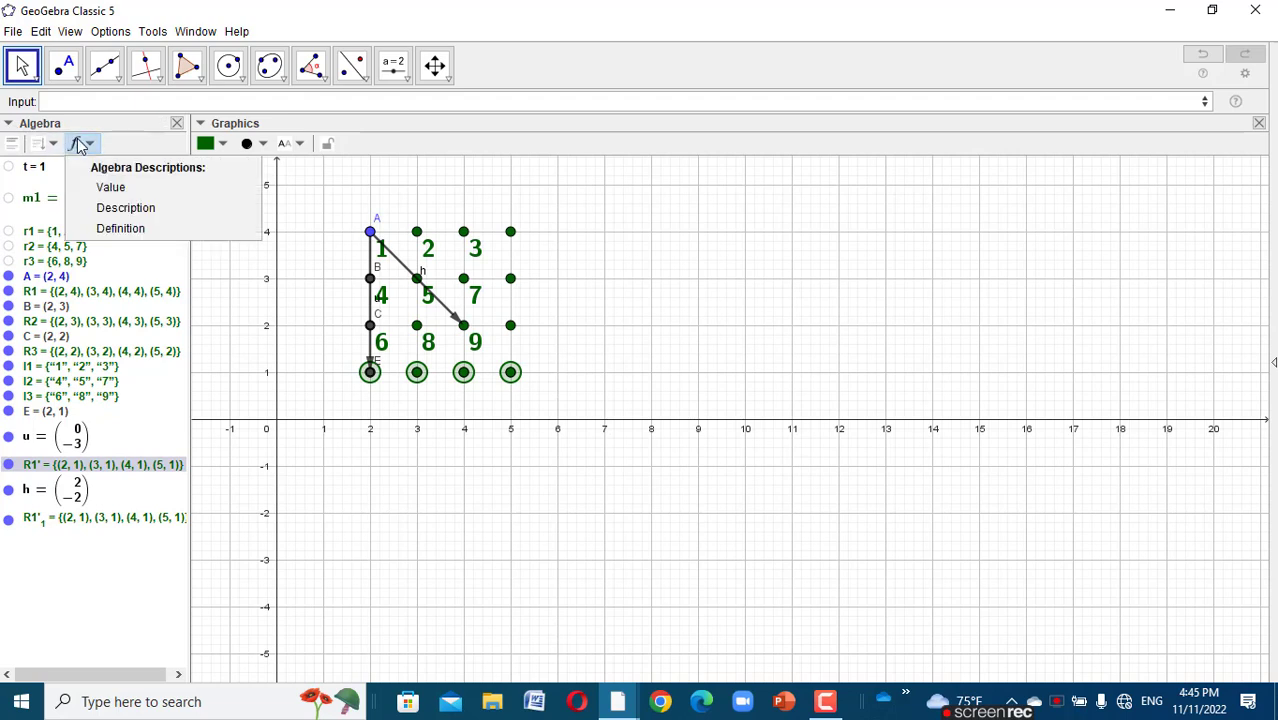
click(137, 224)
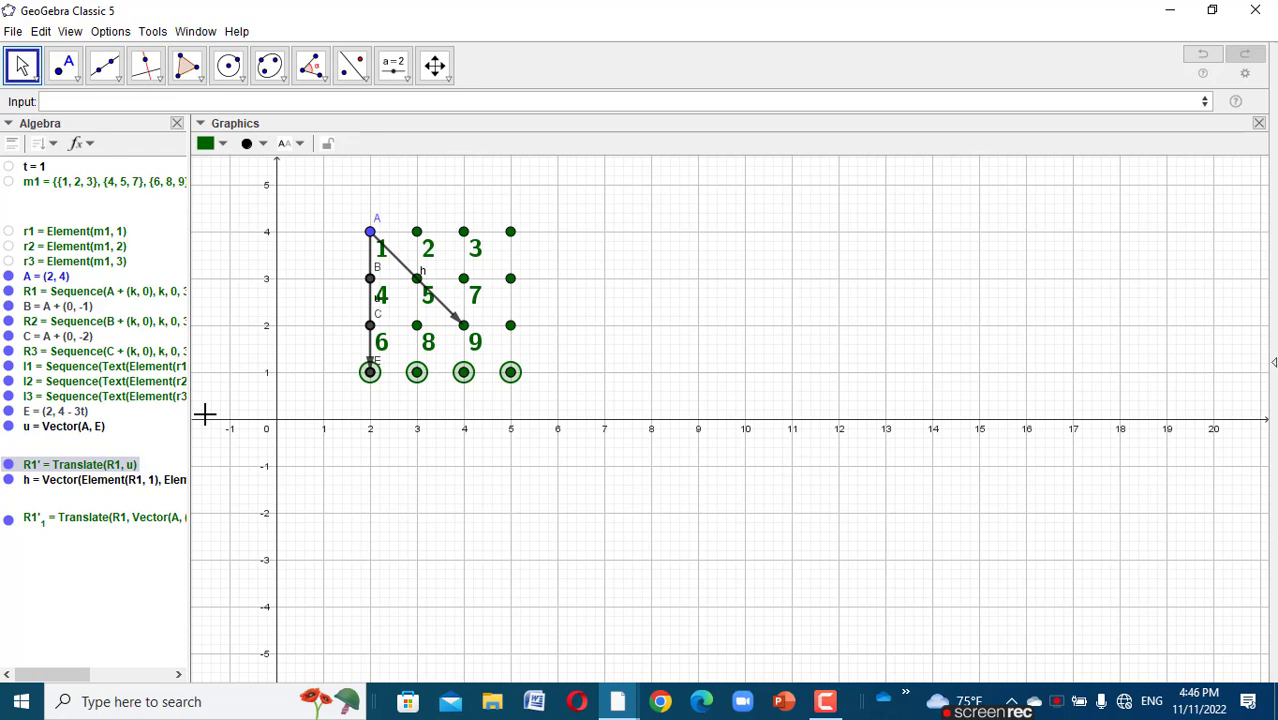
click(228, 434)
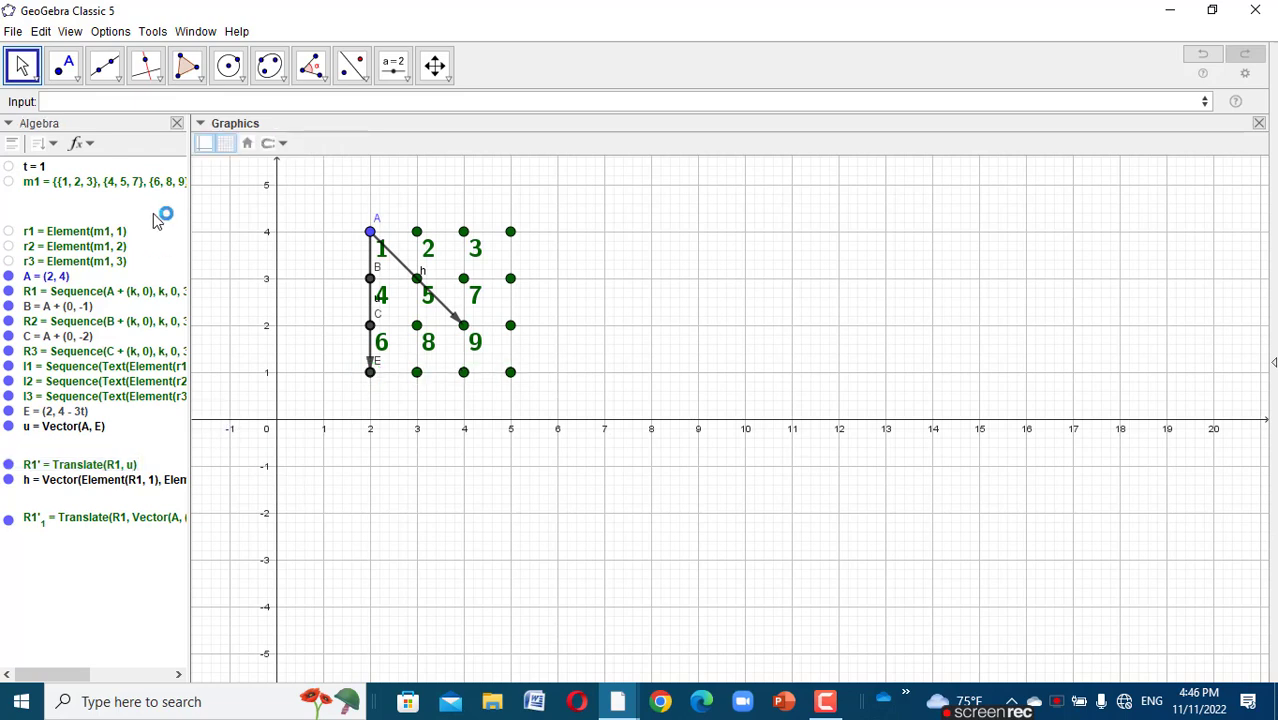
- Translate the point list R2 by the vector from B to (2, 0) with Translate(R2, Vector(B, (2, 0)))
click(118, 102)
text(Tr)
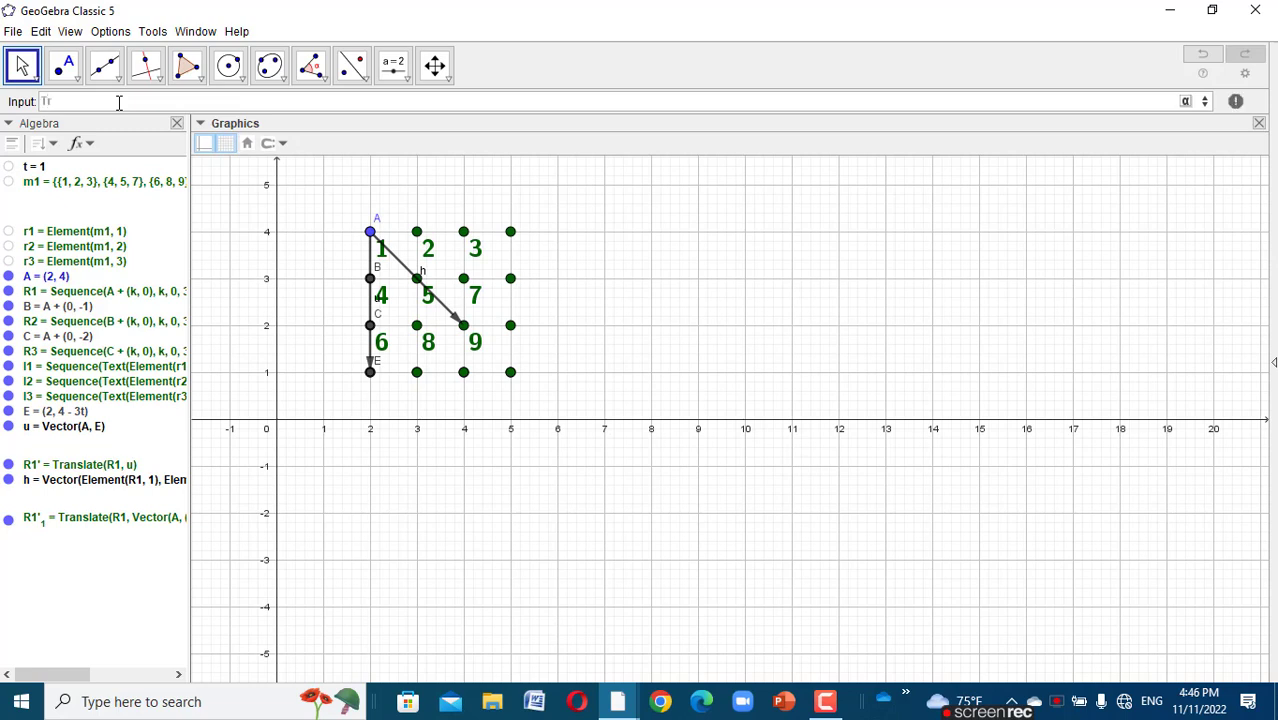
text(a)
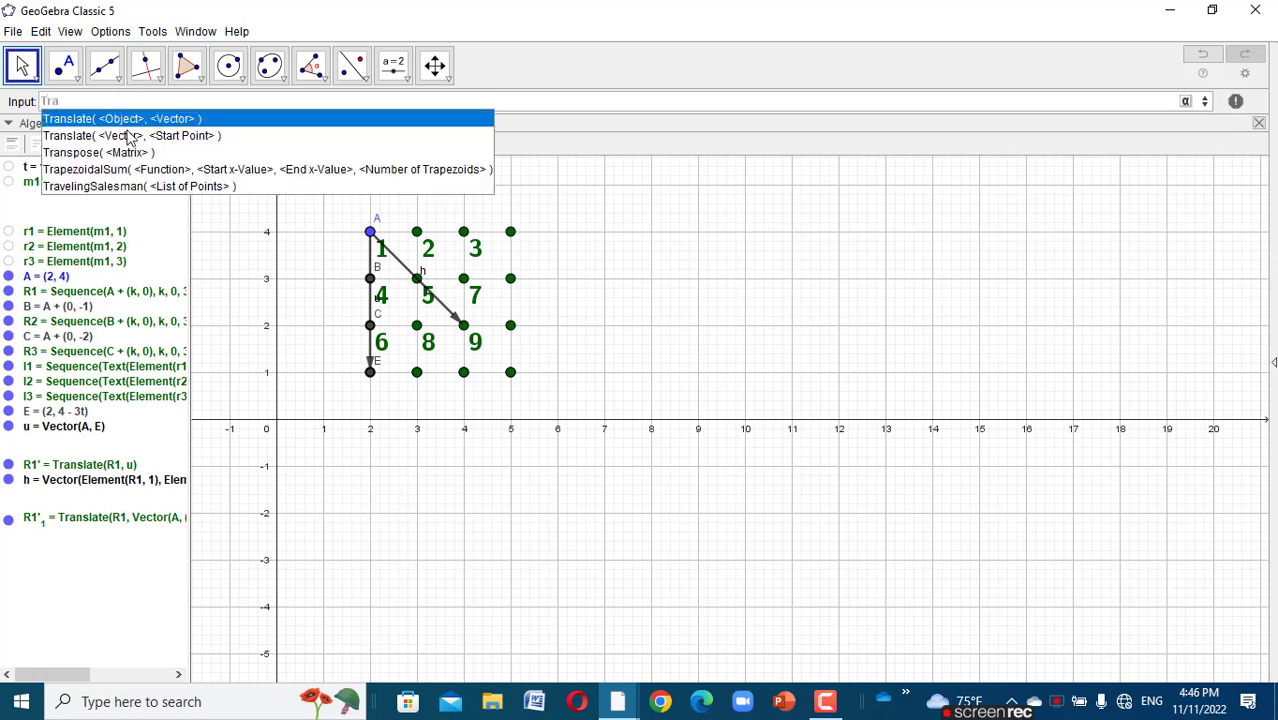
click(128, 119)
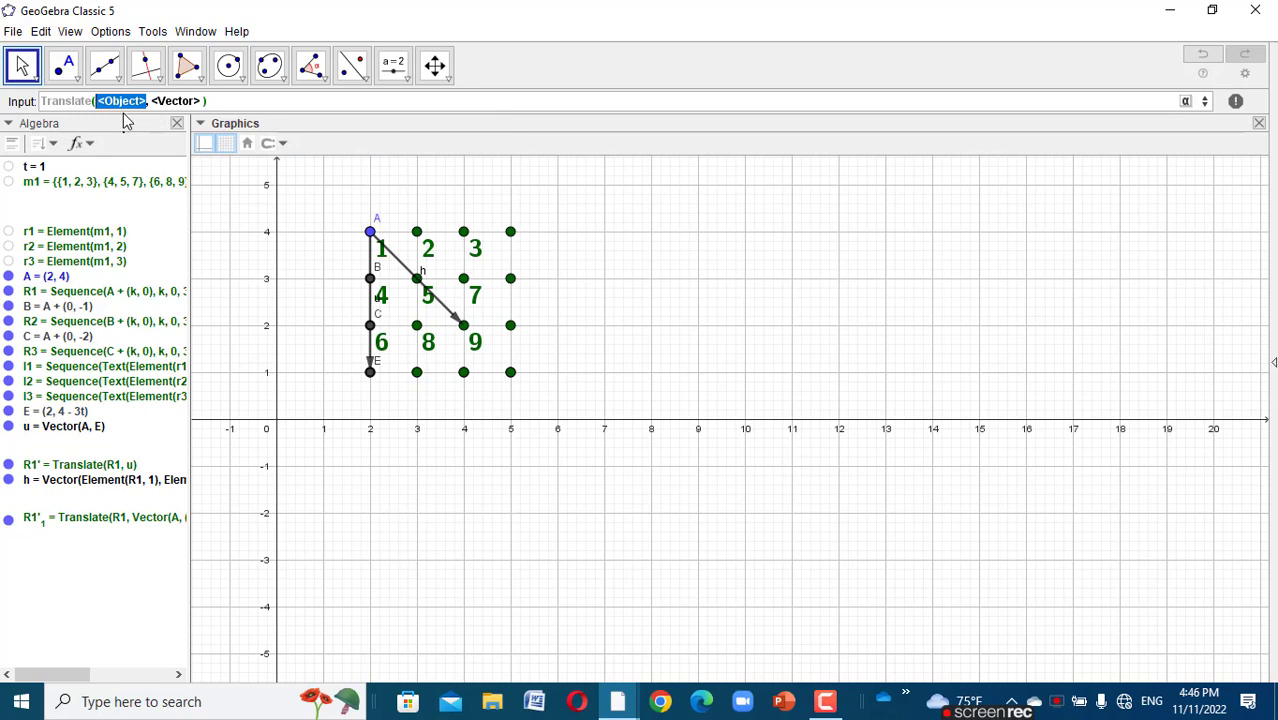
text(R)
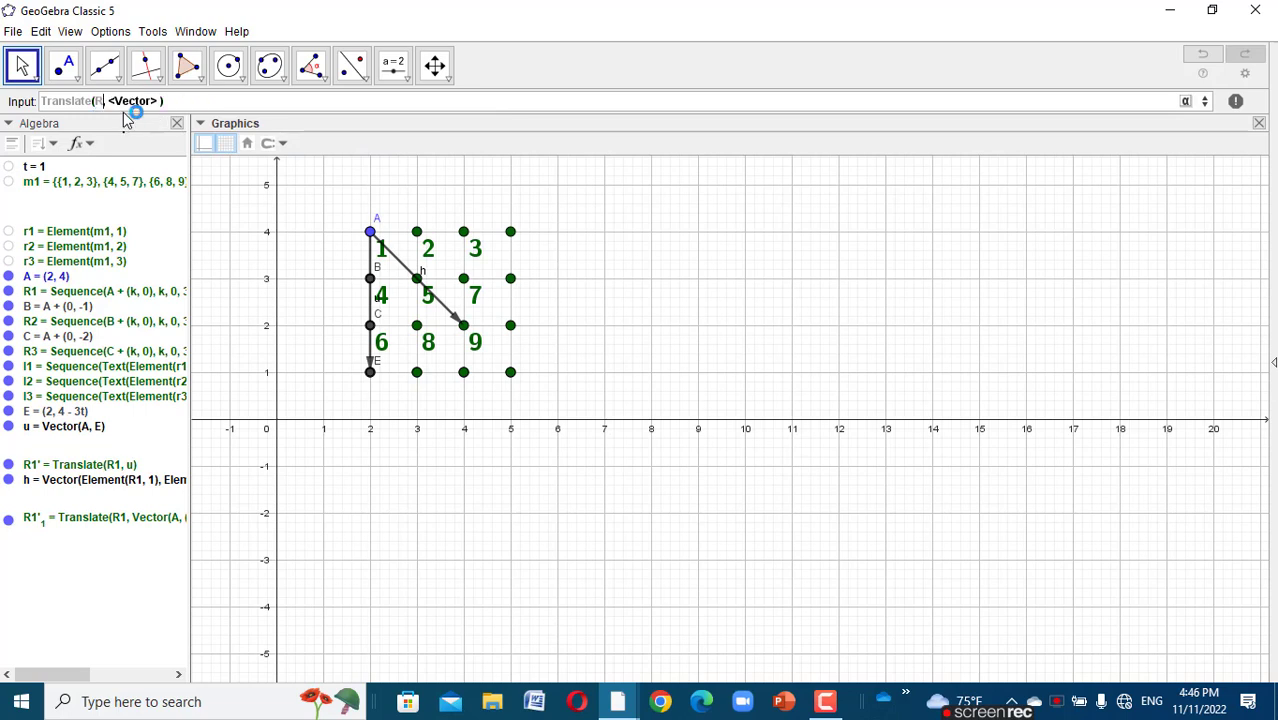
text(2)
key(Tab)
text(vector)
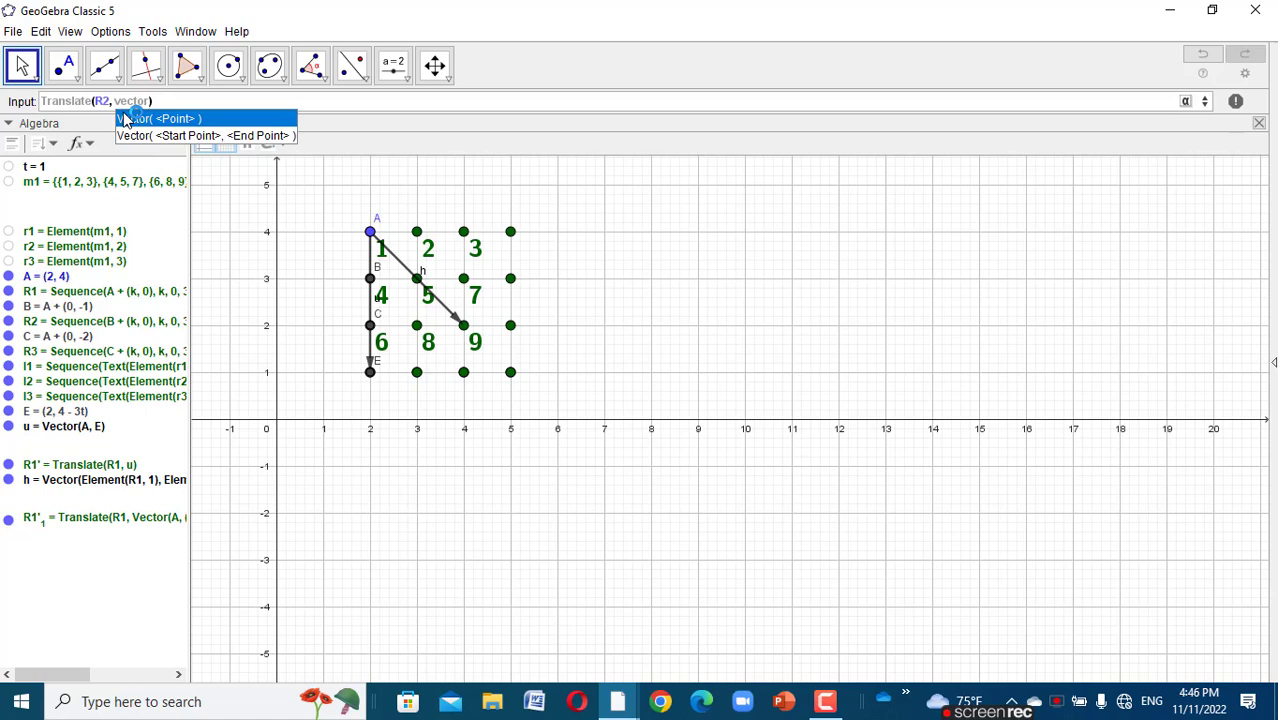
click(183, 135)
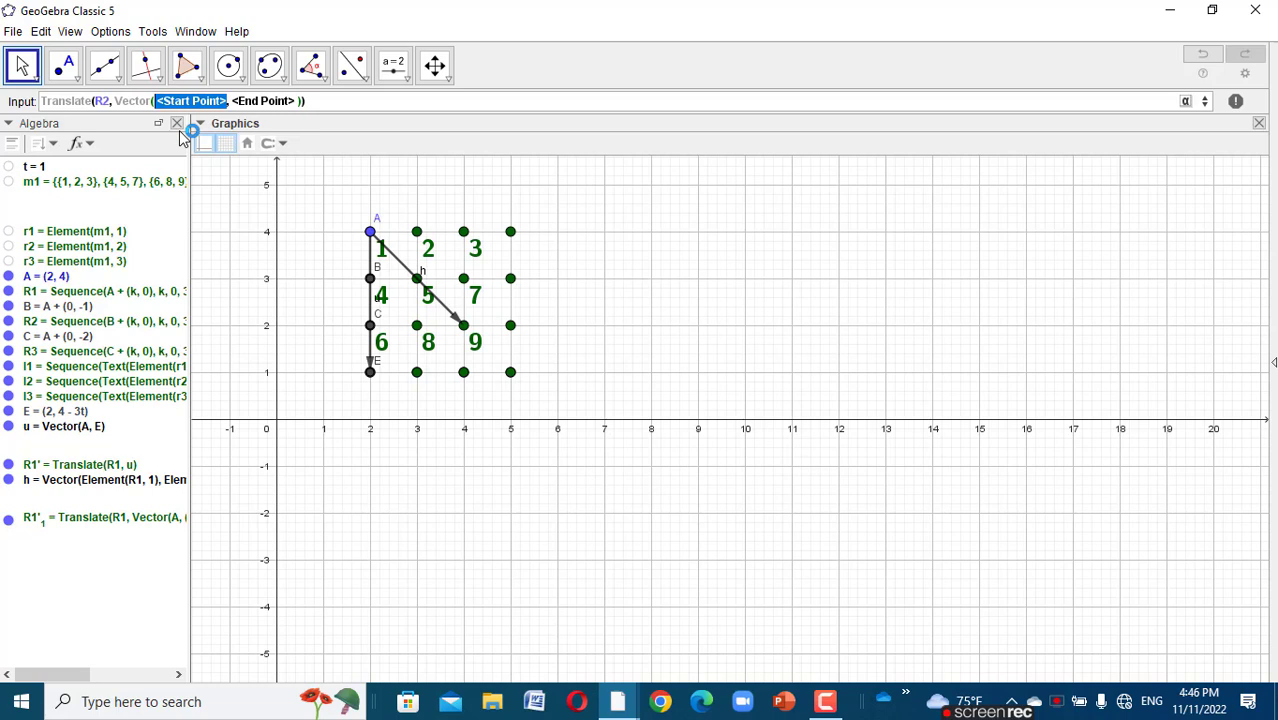
text(B)
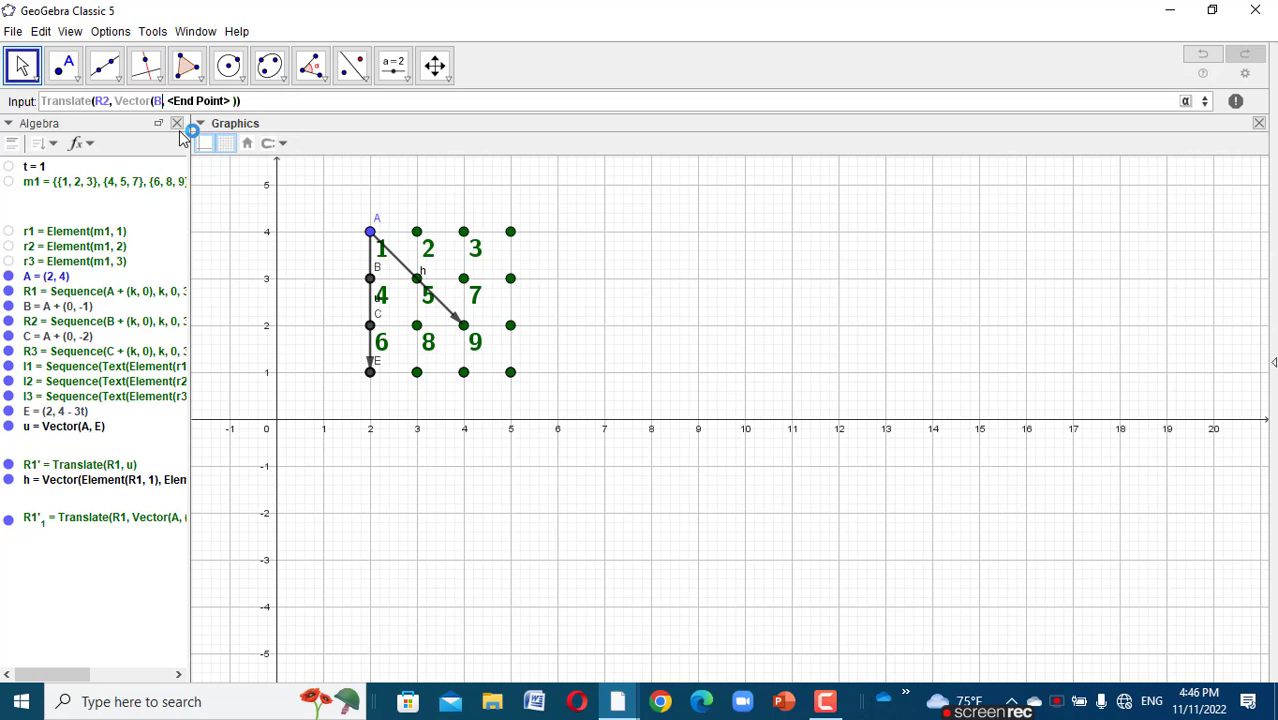
key(Tab)
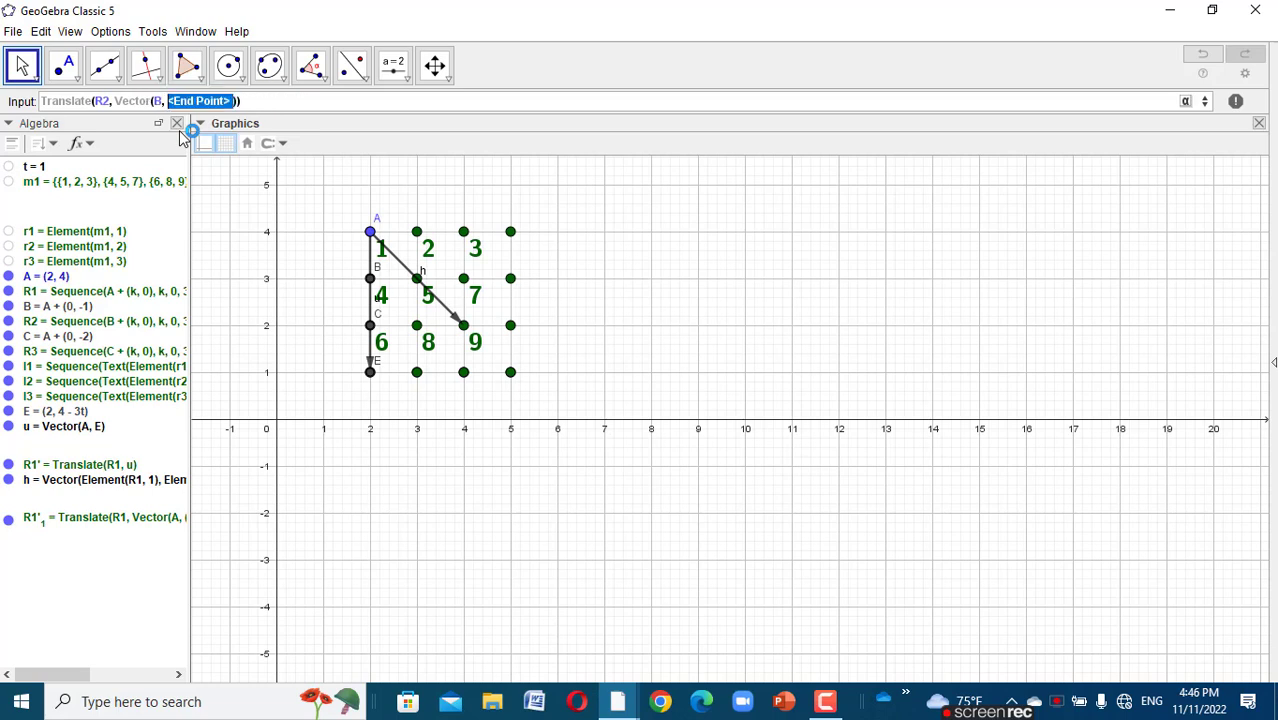
text(()
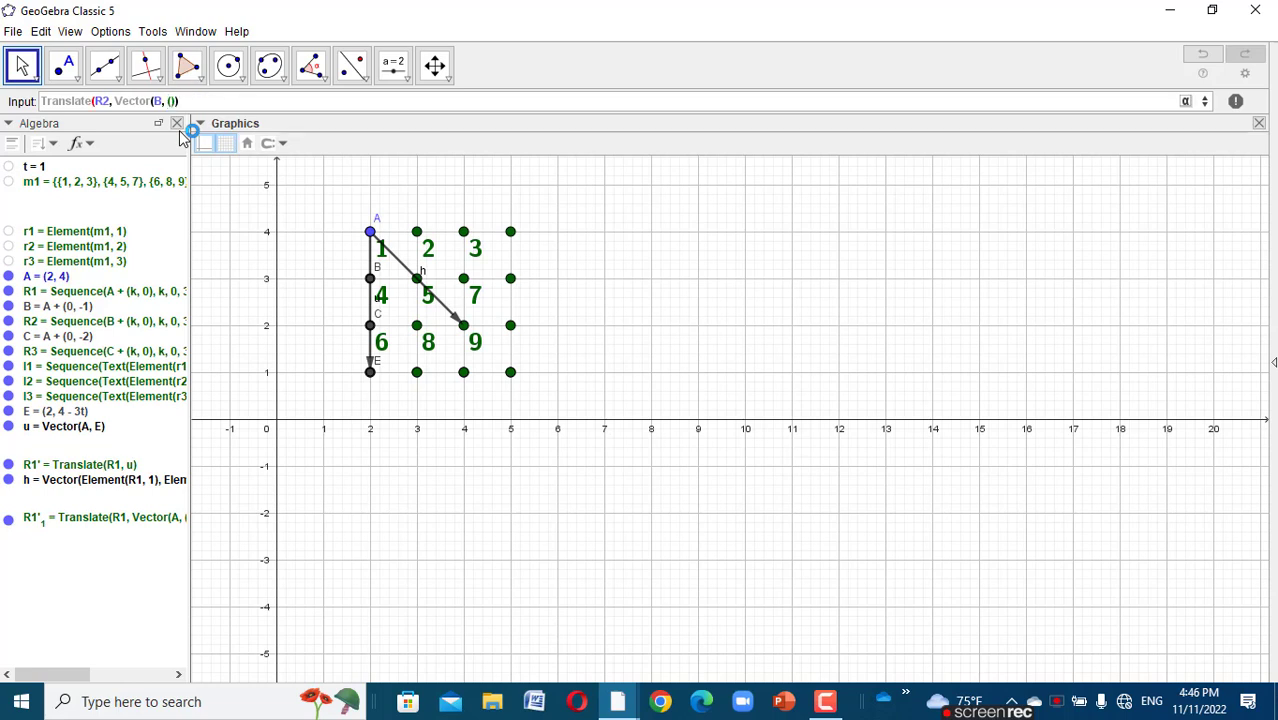
text(2,0))
key(Return)
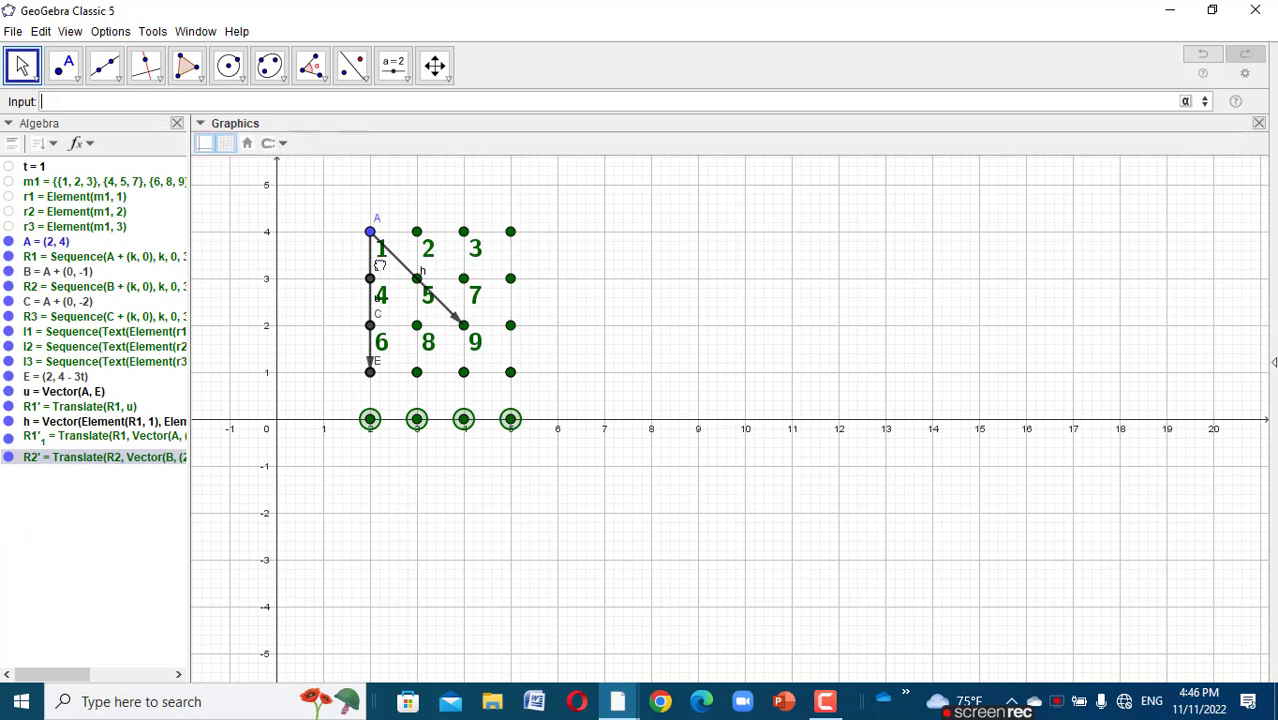
drag(373, 262, 418, 290)
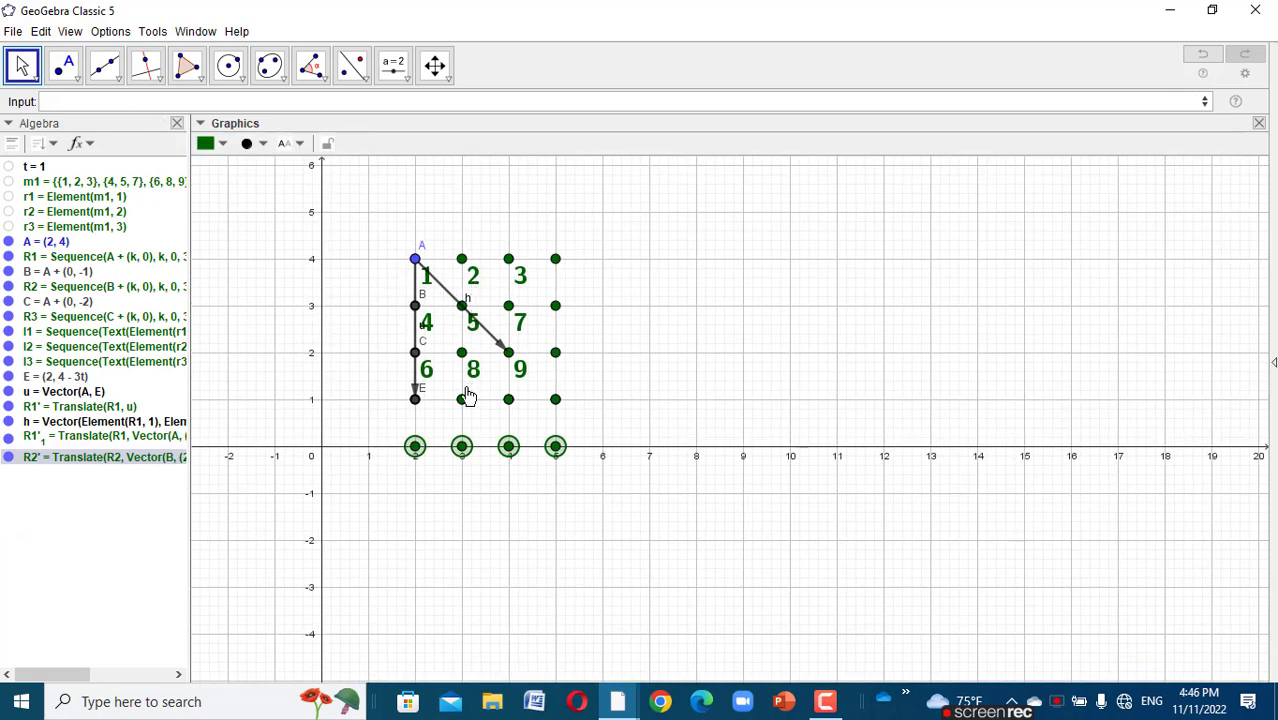
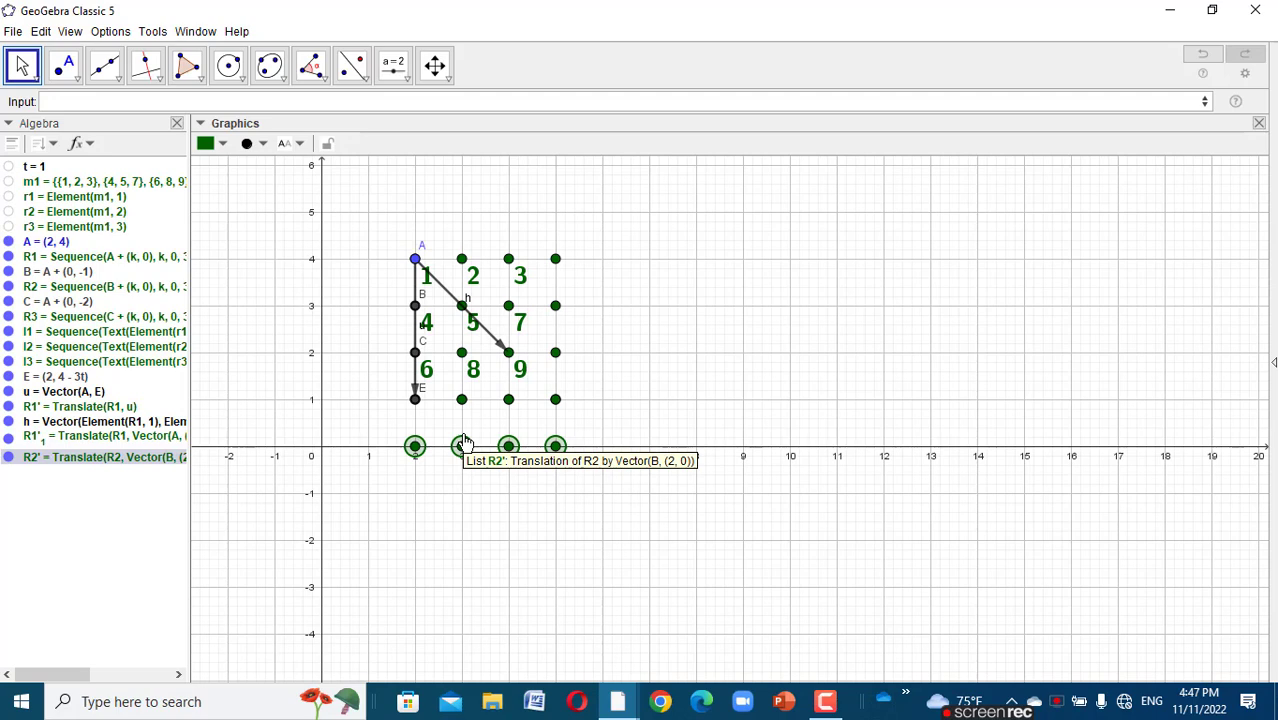
- Create a vector from point B to one unit below point E with Vector(B, E + (0, -1))
click(201, 105)
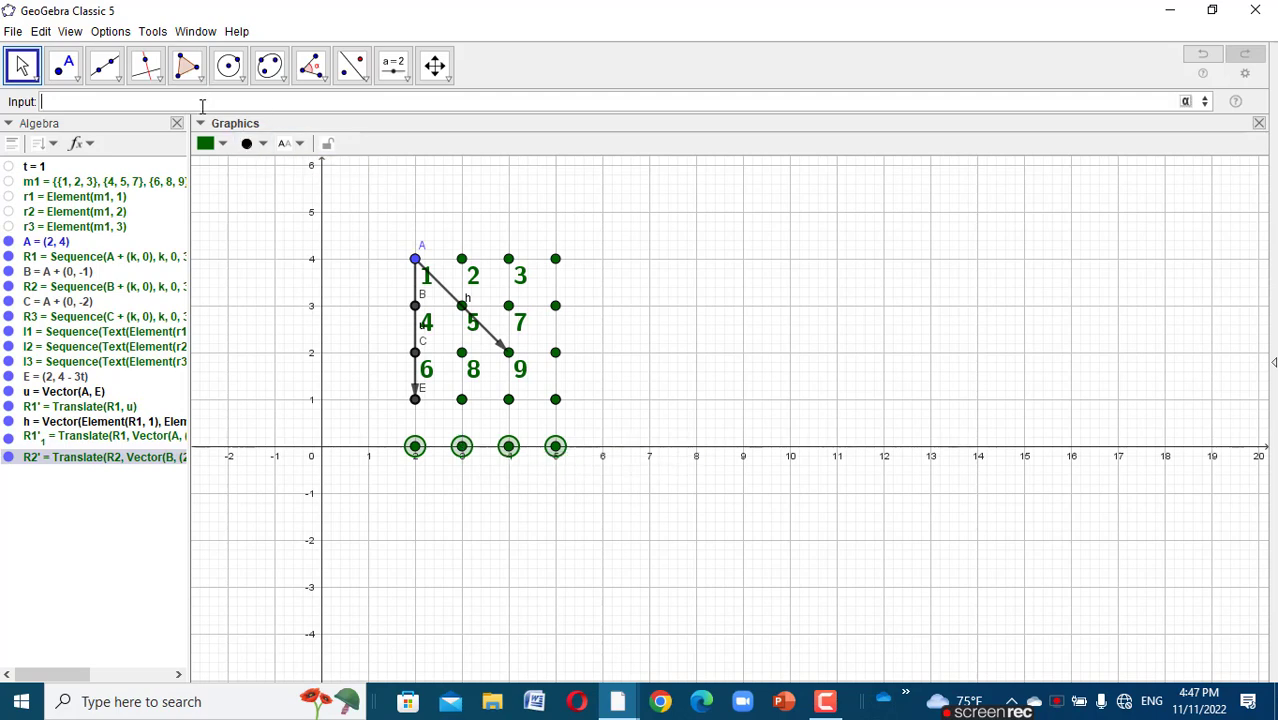
text(vec)
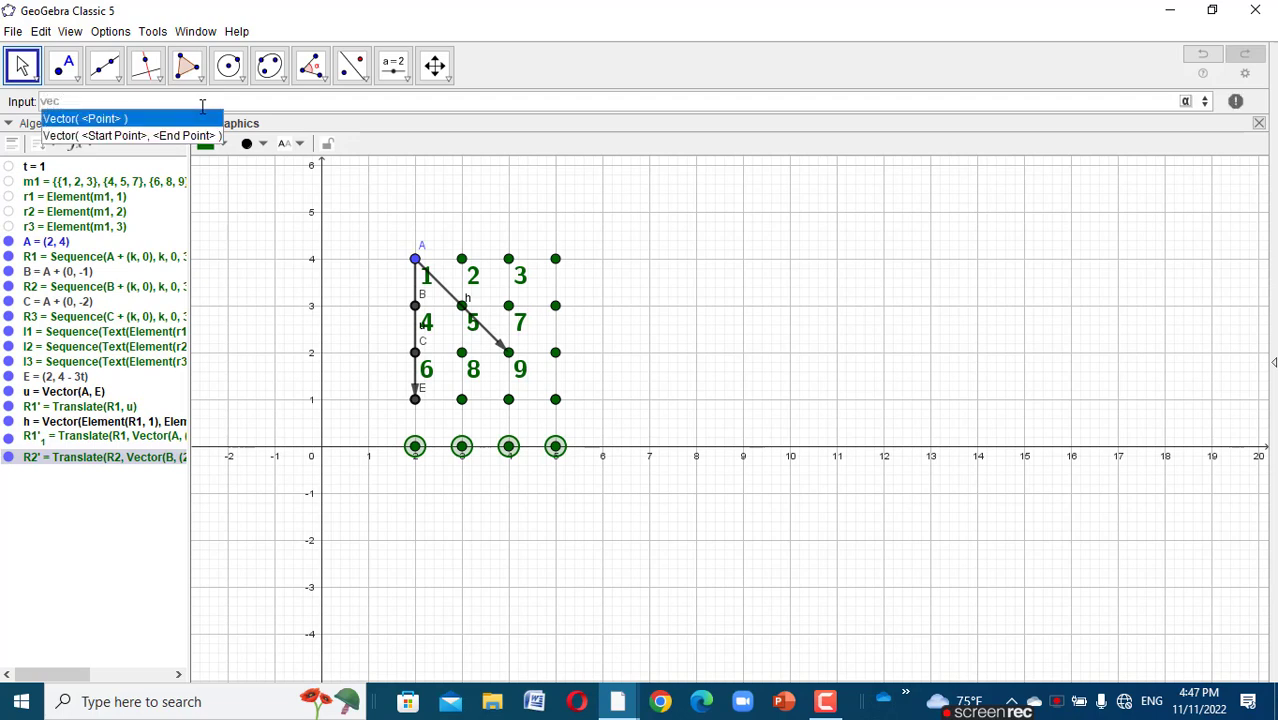
click(210, 136)
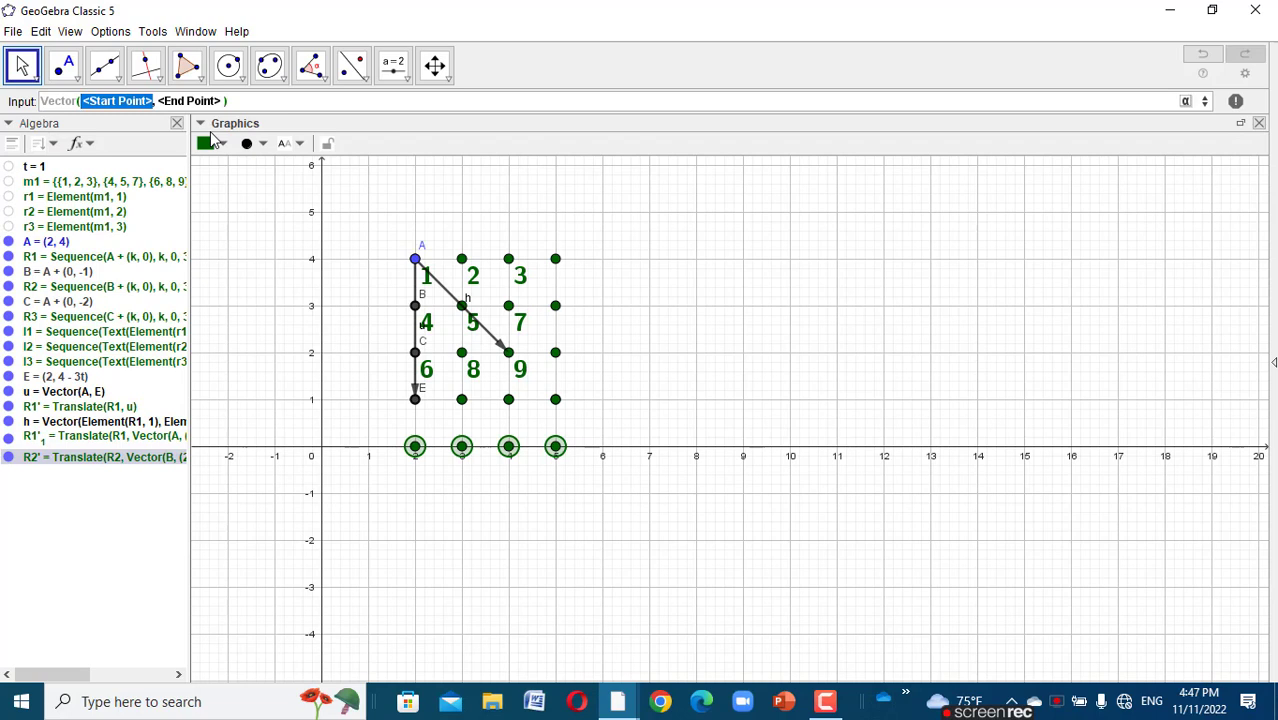
text(B)
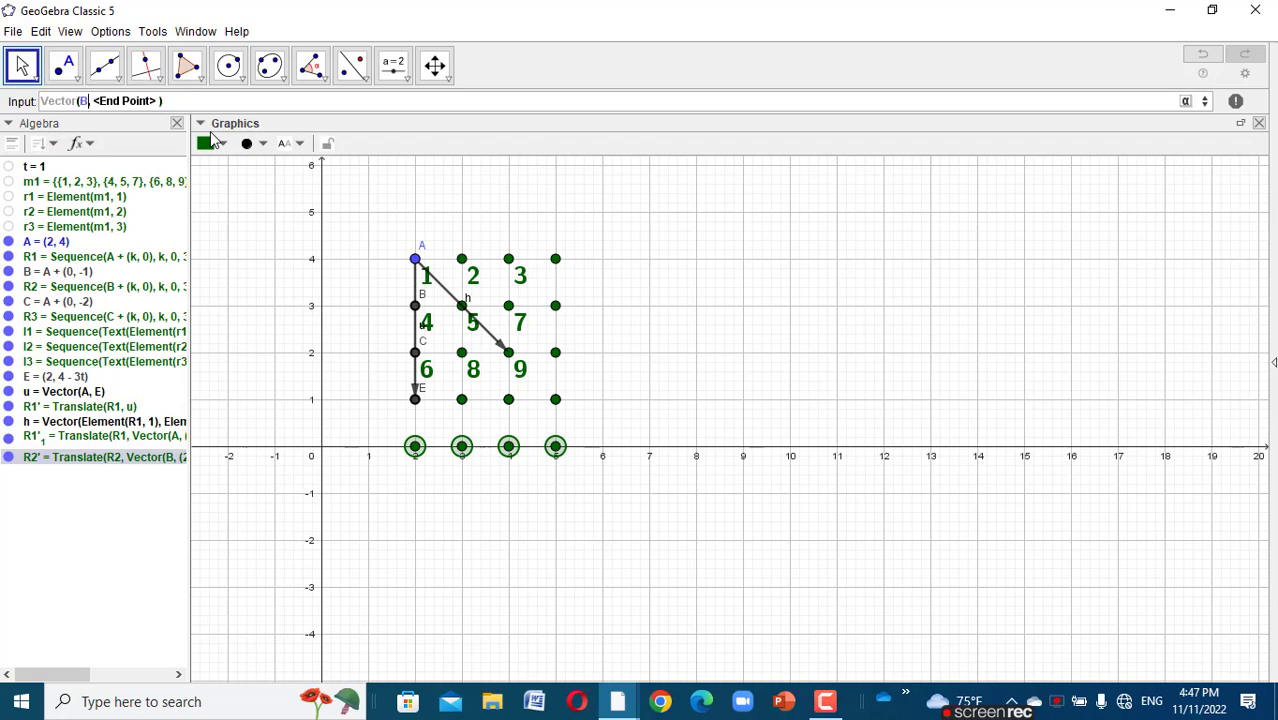
key(Tab)
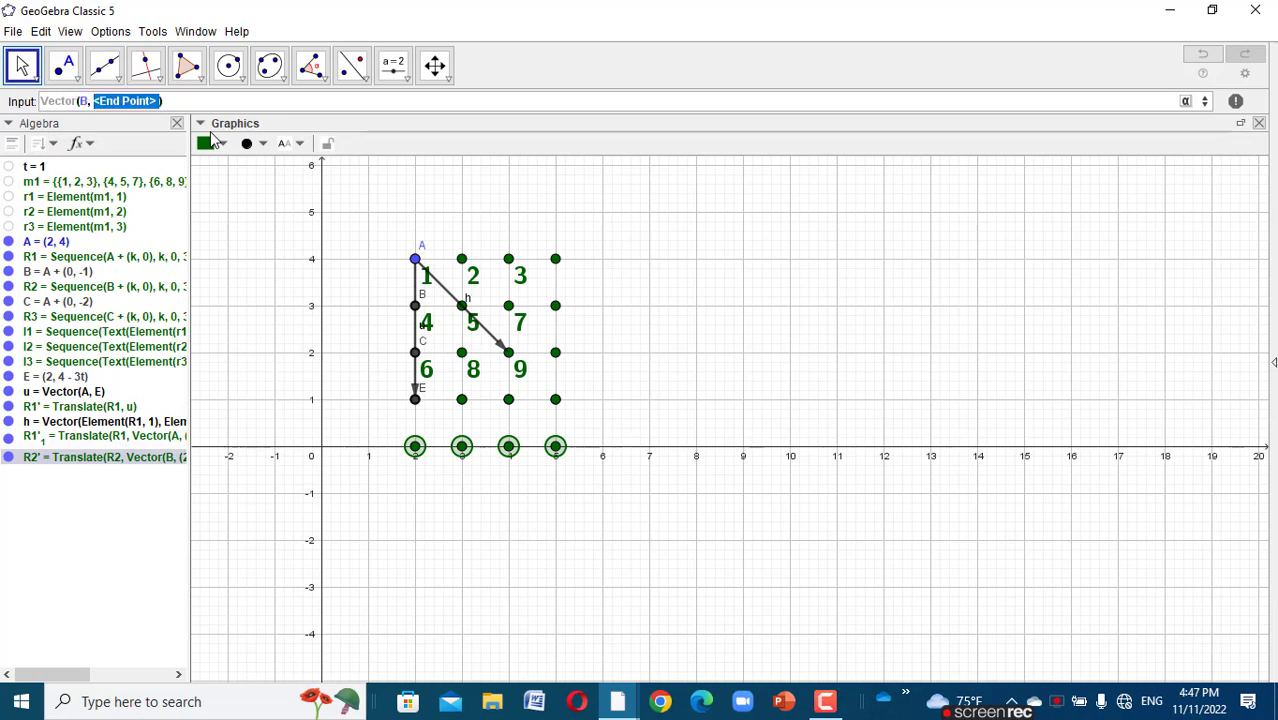
text(E)
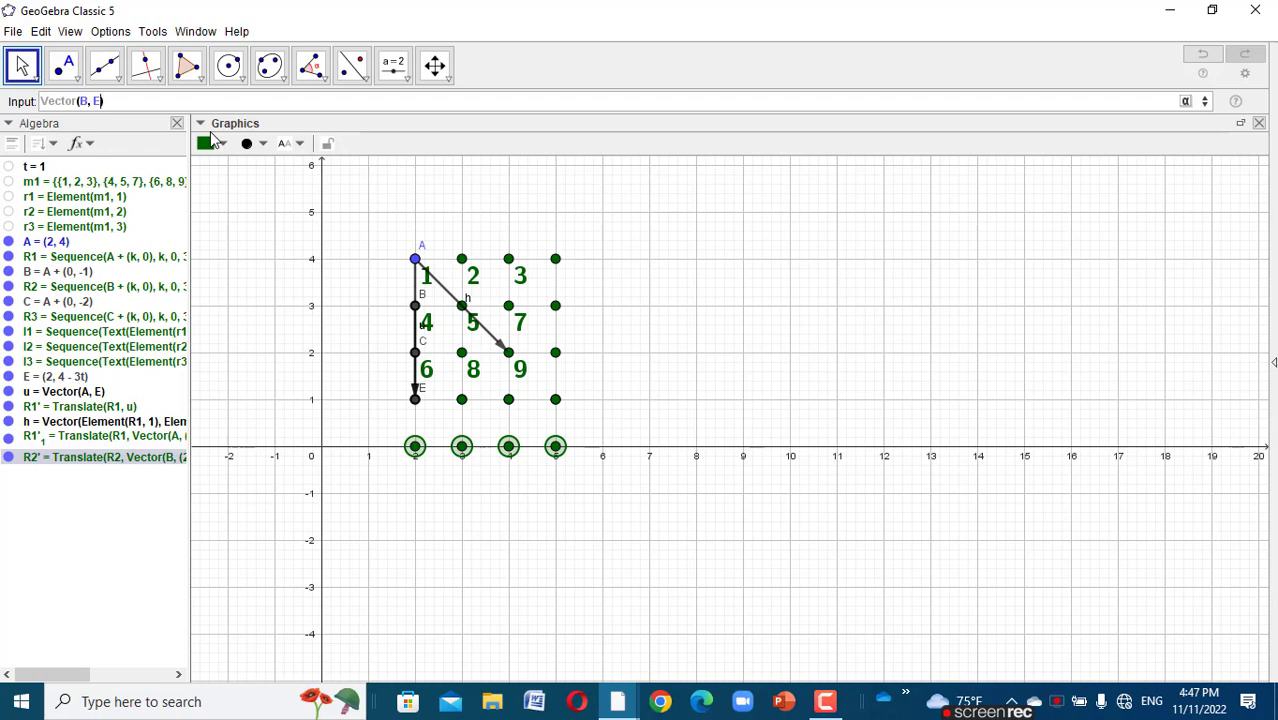
text(+)
text((0))
text(,-)
text(1)
key(Return)
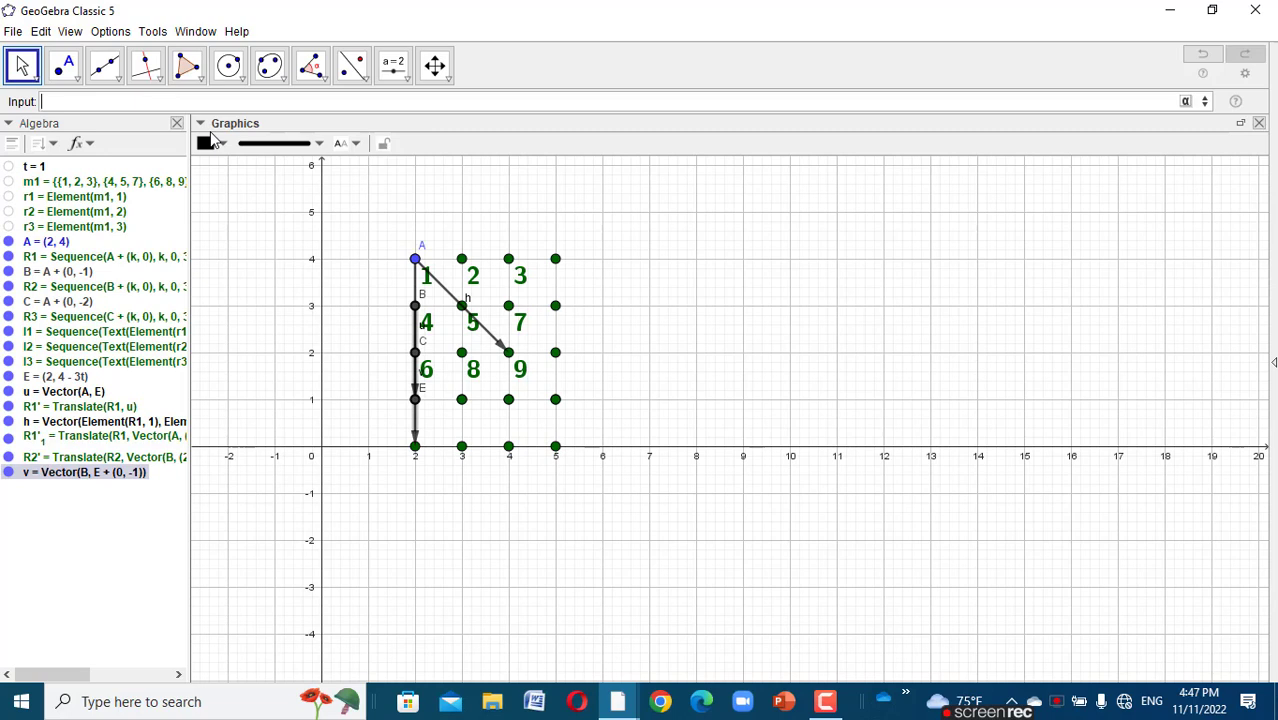
- Clear the selection and translate the point list R2 by vector v with Translate(R2, v)
click(216, 142)
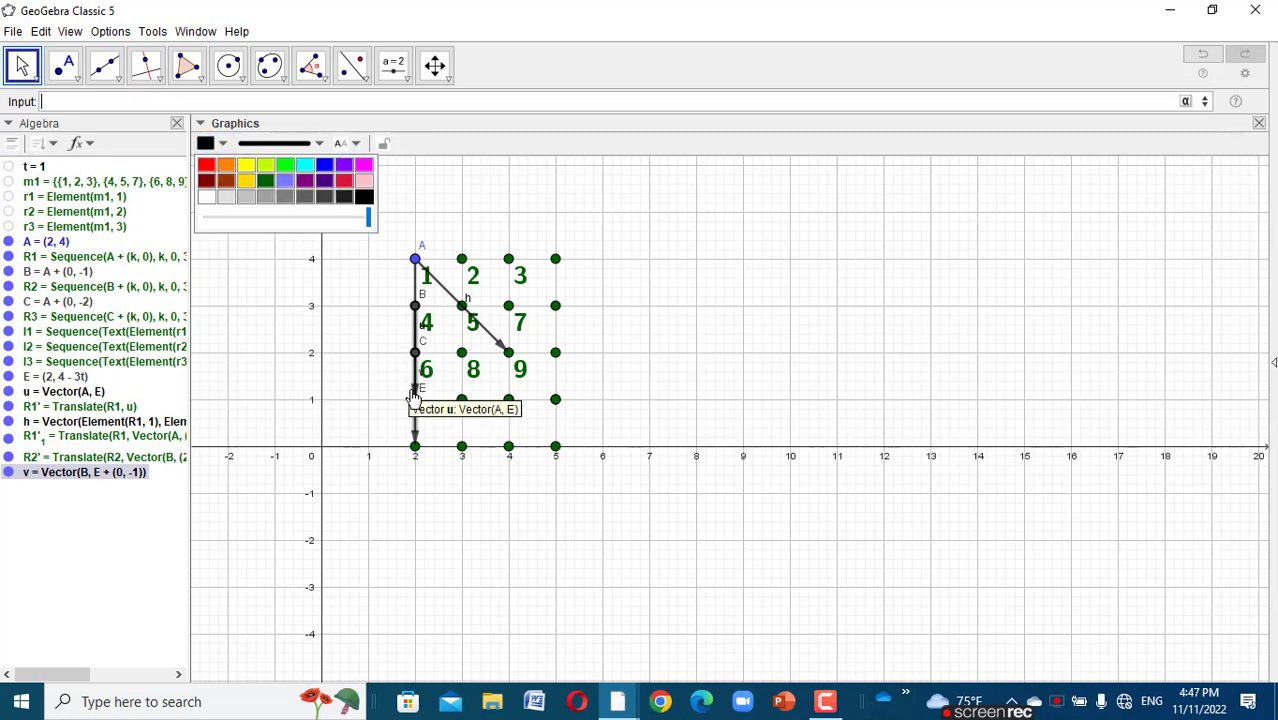
click(331, 396)
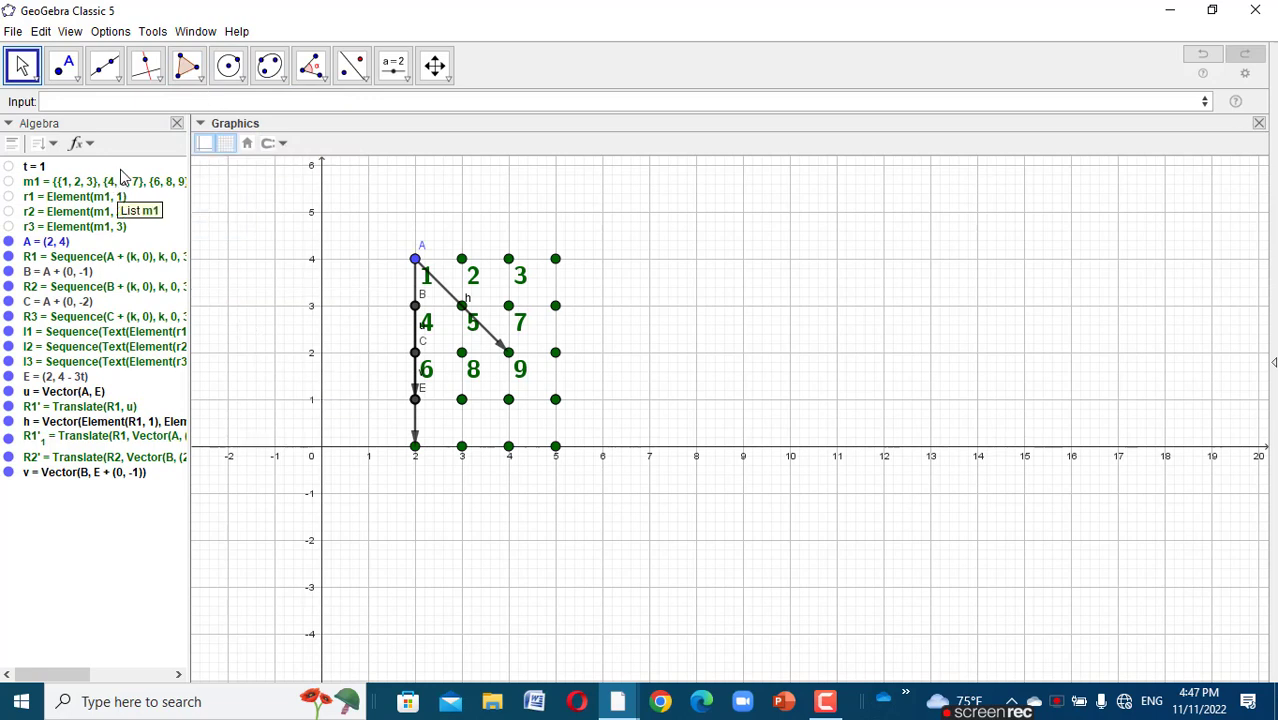
click(75, 100)
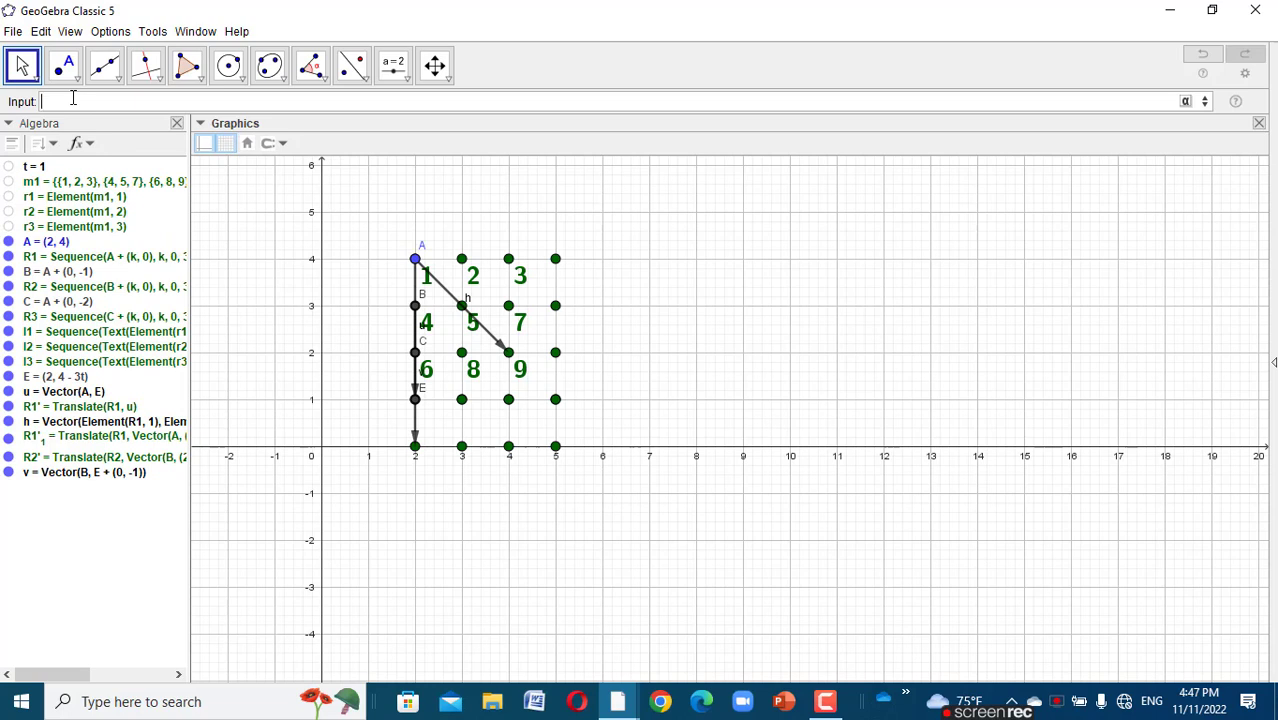
text(tran)
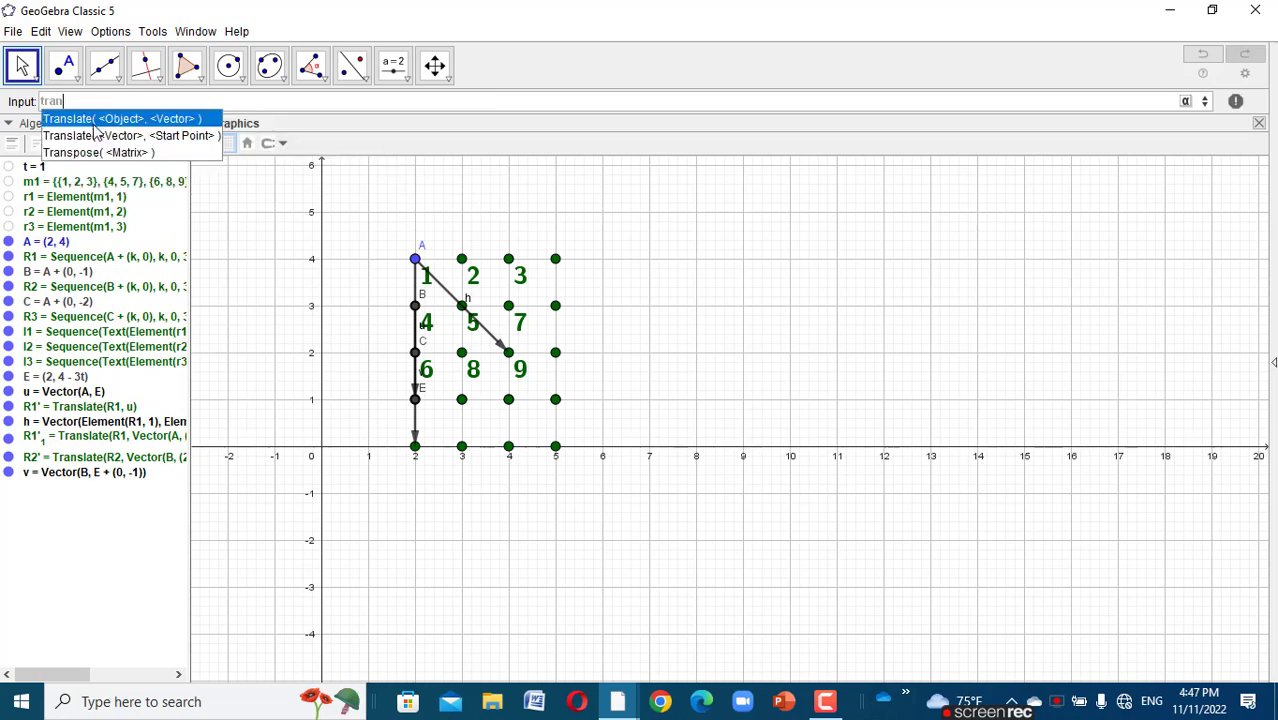
click(91, 124)
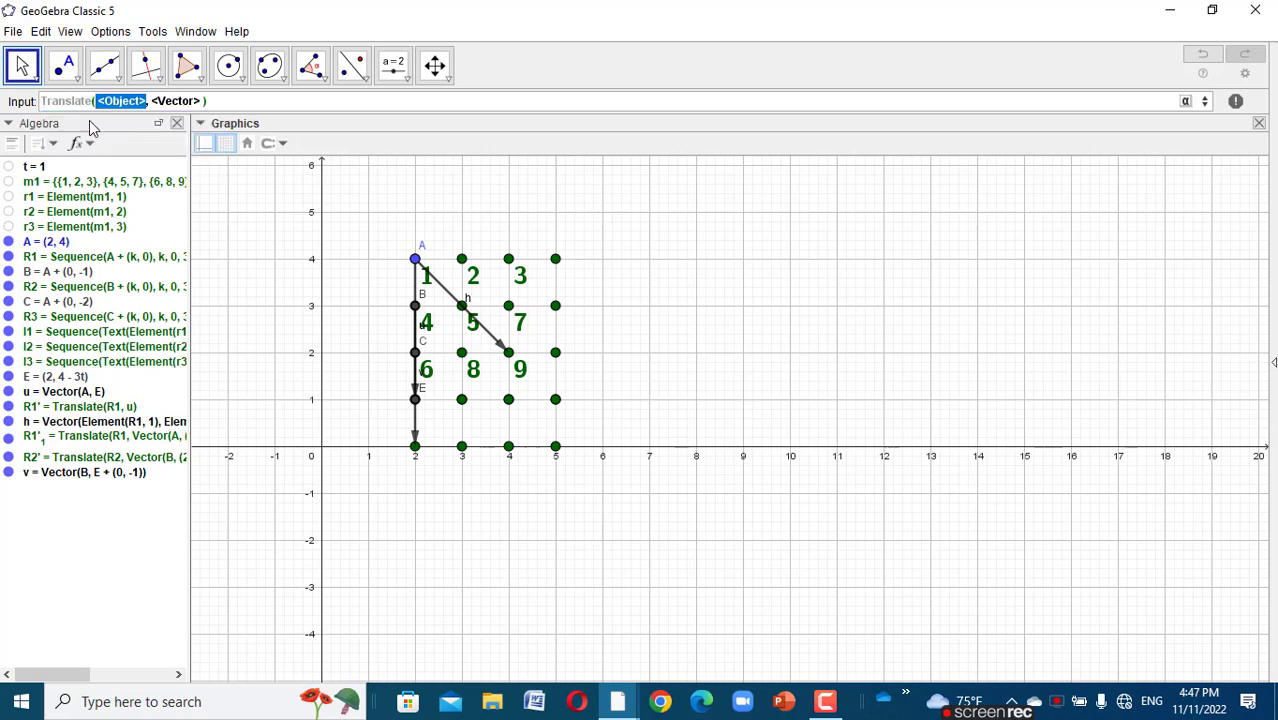
text(R2)
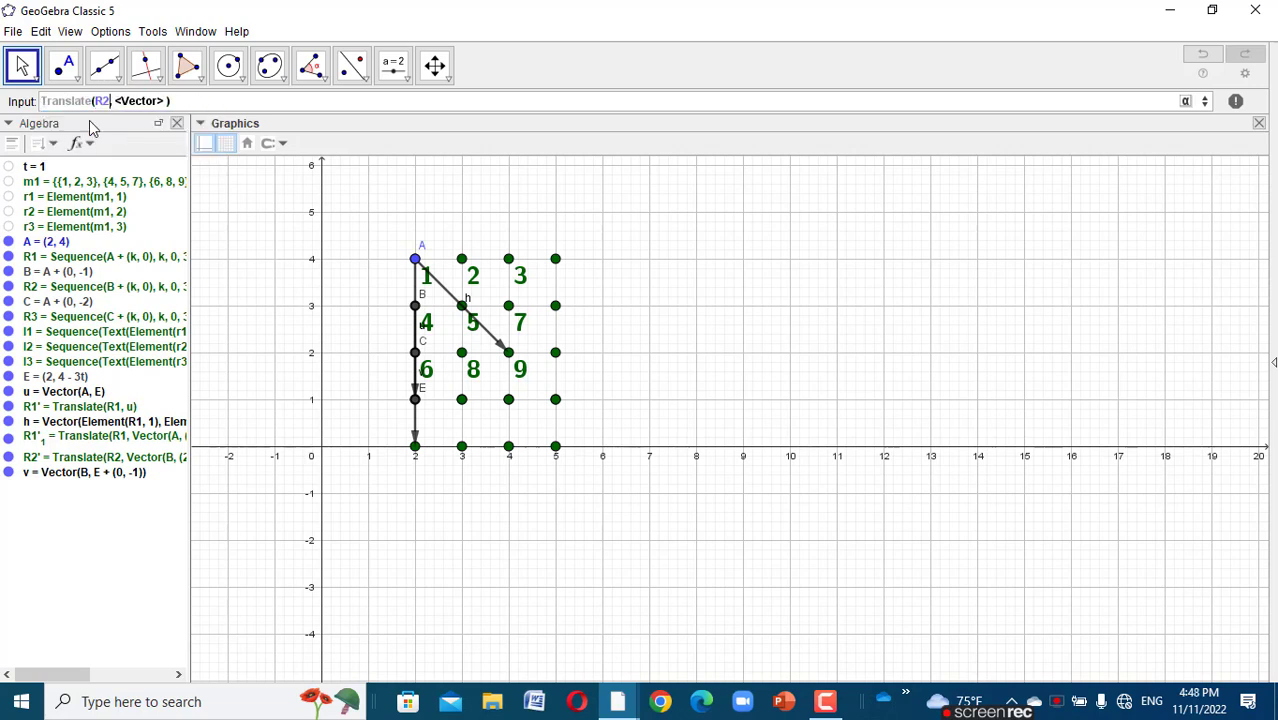
key(Tab)
text(v)
key(Return)
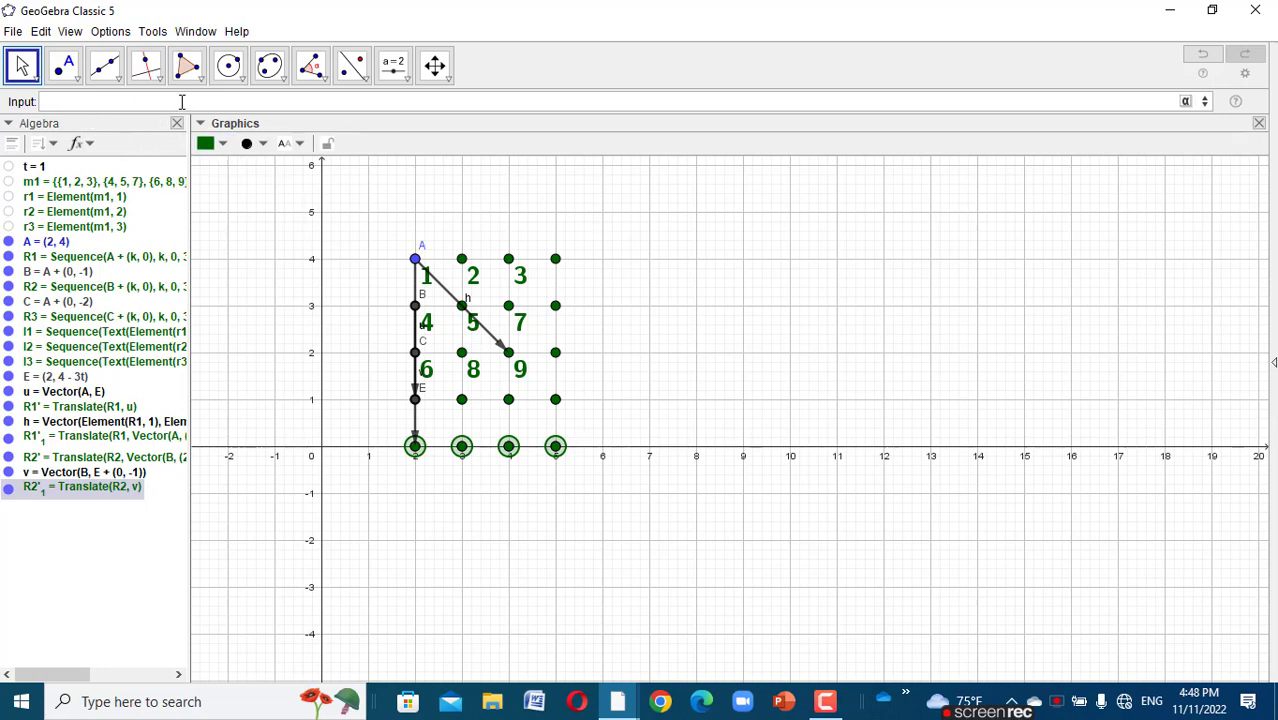
- Begin a four-argument Sequence command whose expression is Text(Element(r1, k))
text(seq)
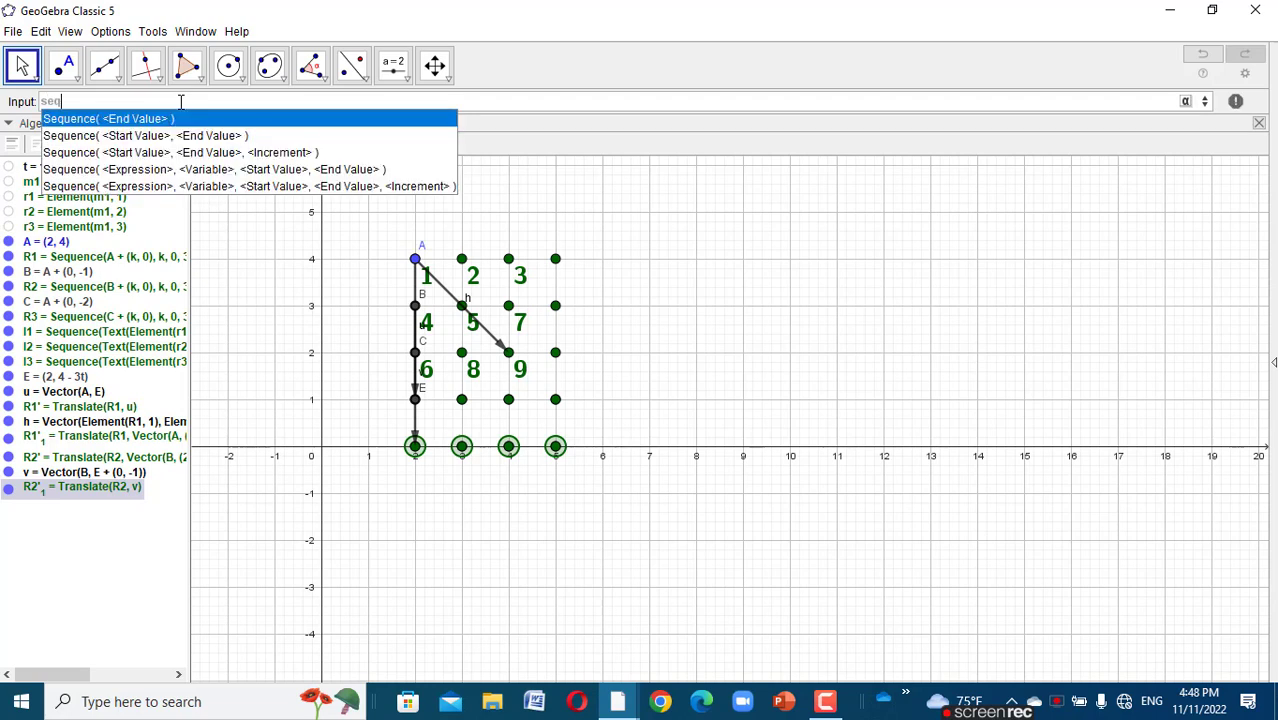
click(210, 172)
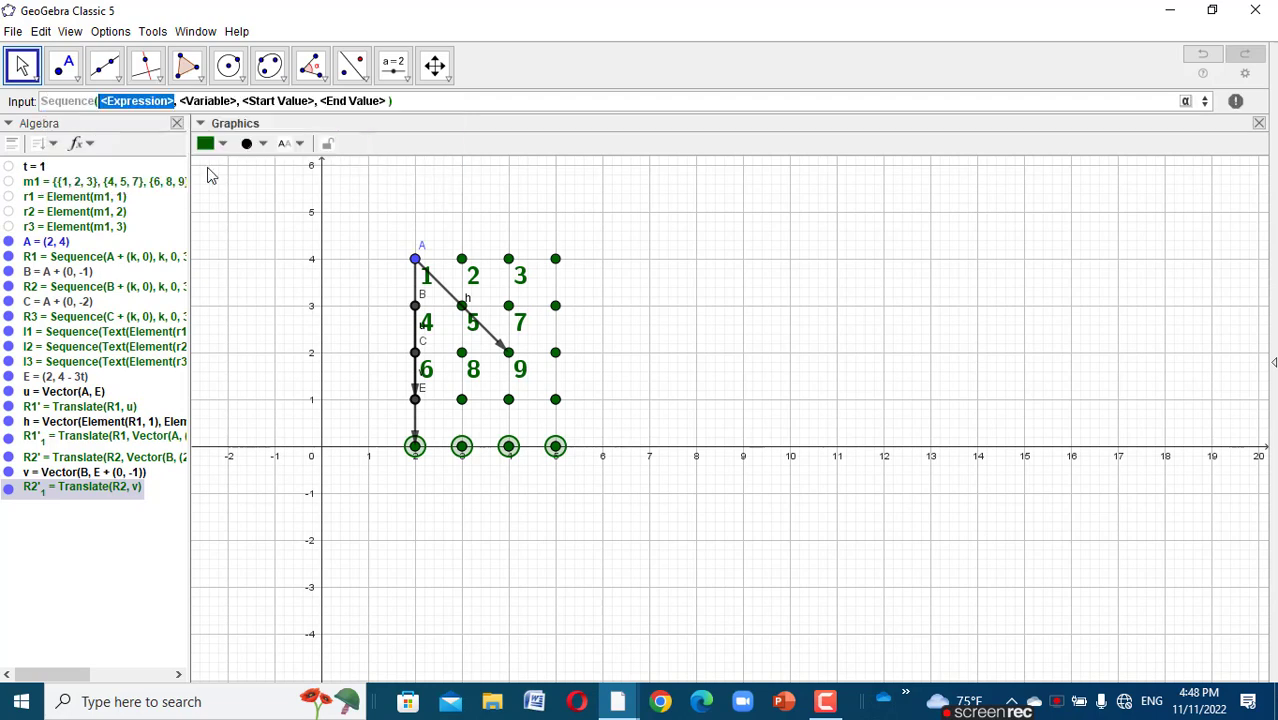
text(text)
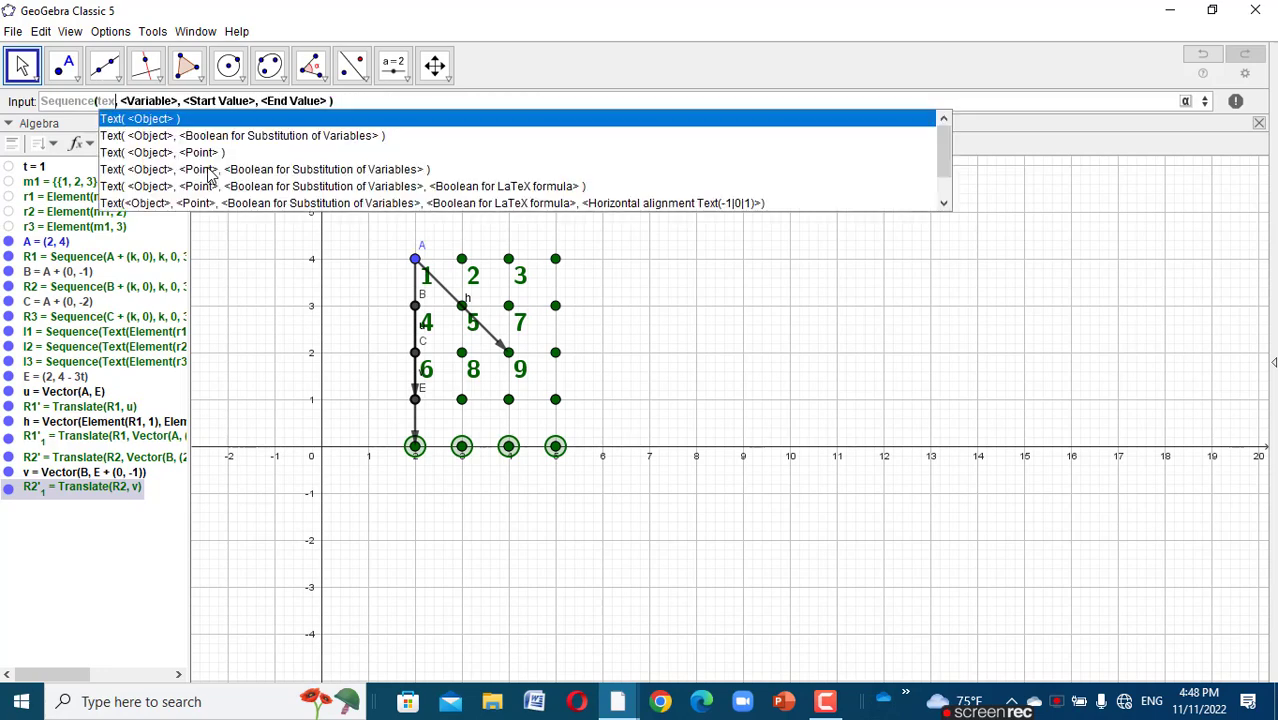
click(164, 119)
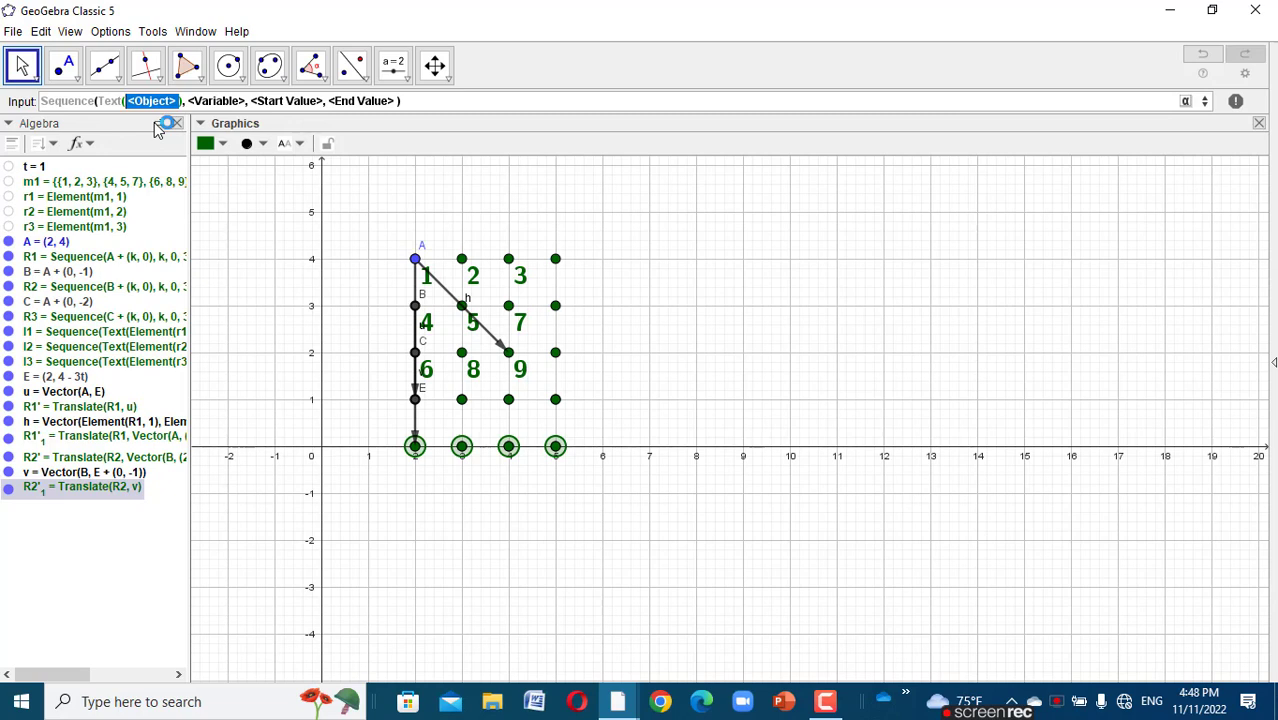
text(elem)
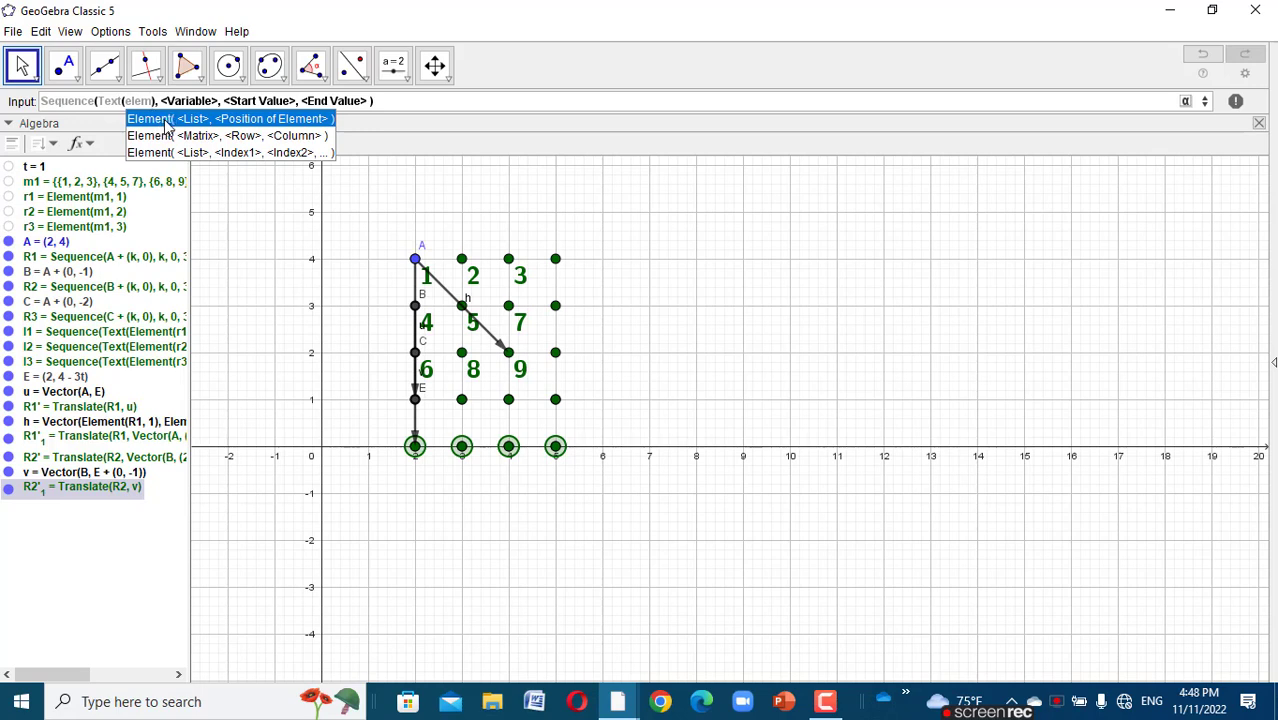
click(162, 120)
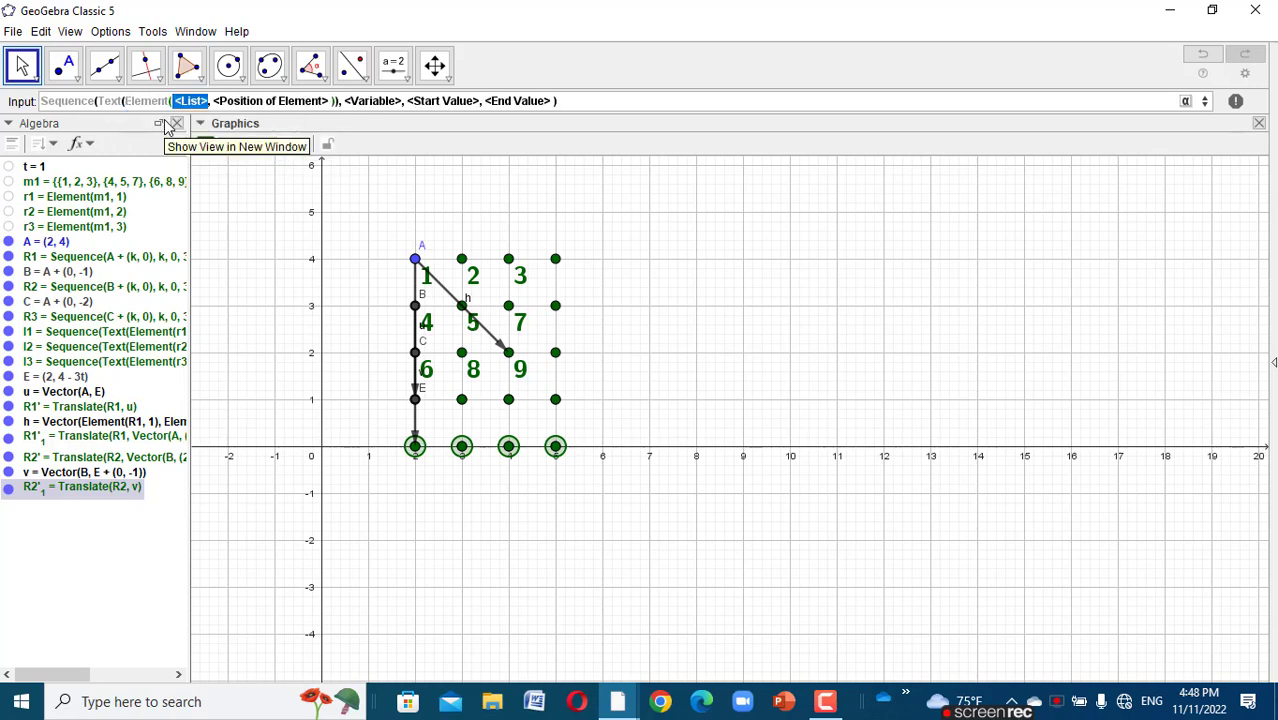
text(r1)
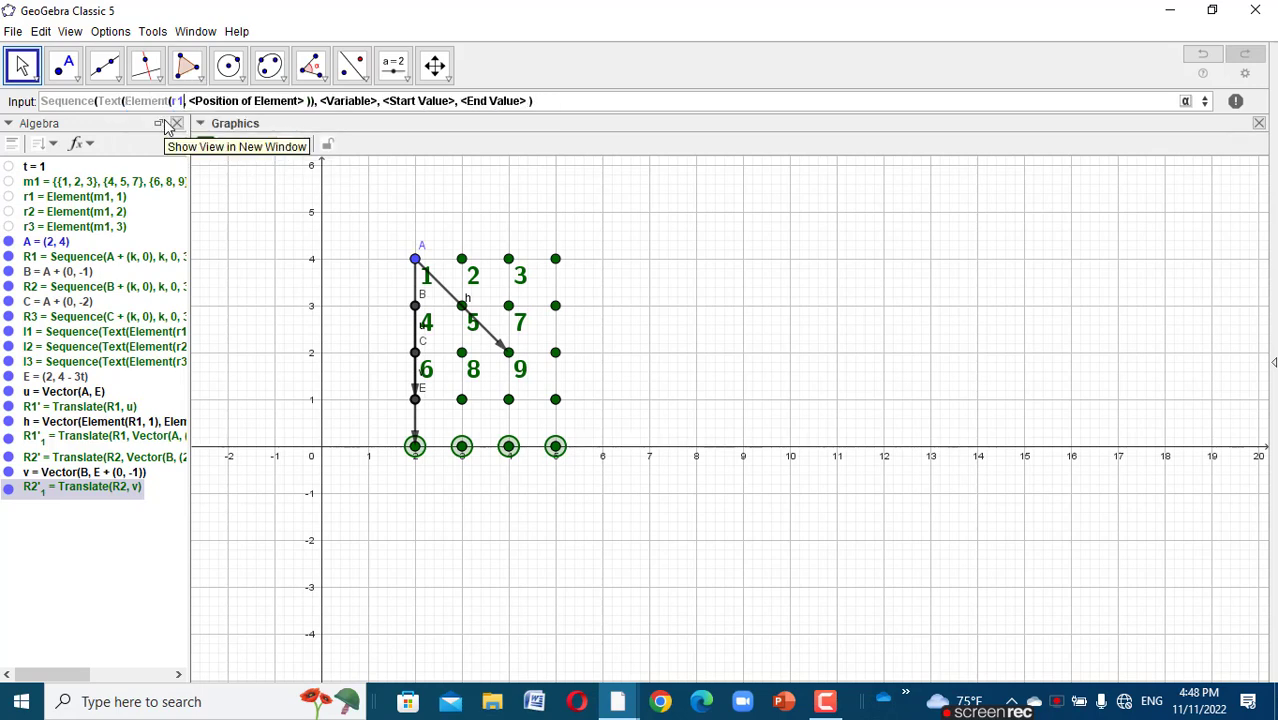
key(Tab)
text(k)
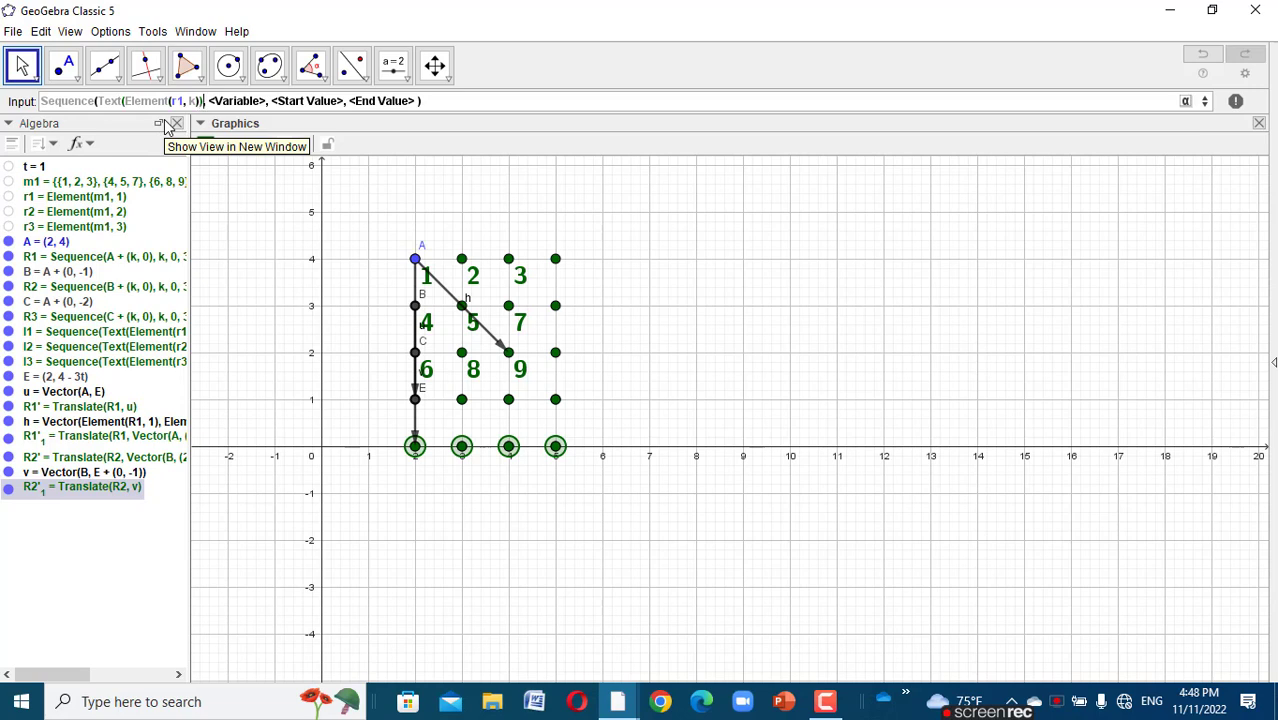
- Add Element(R1', k) as the position argument of the Text expression inside the Sequence
key(Tab)
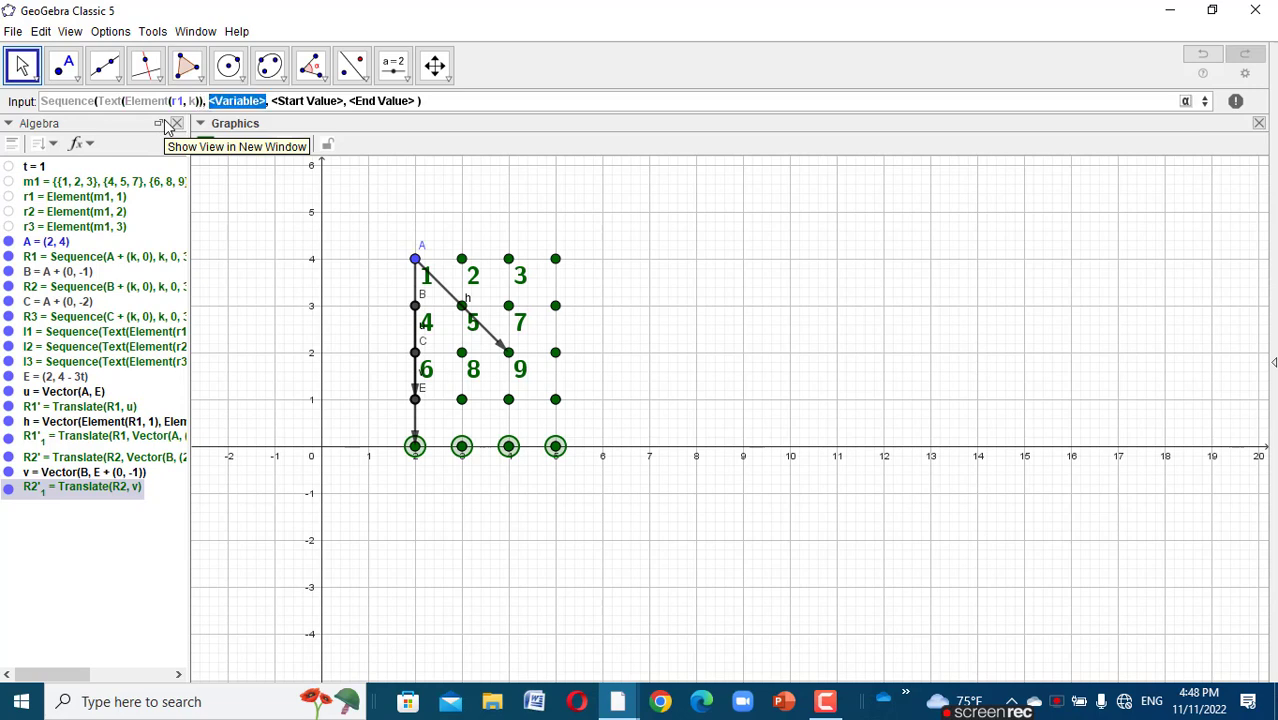
key(Left)
key(Left)
key(Left)
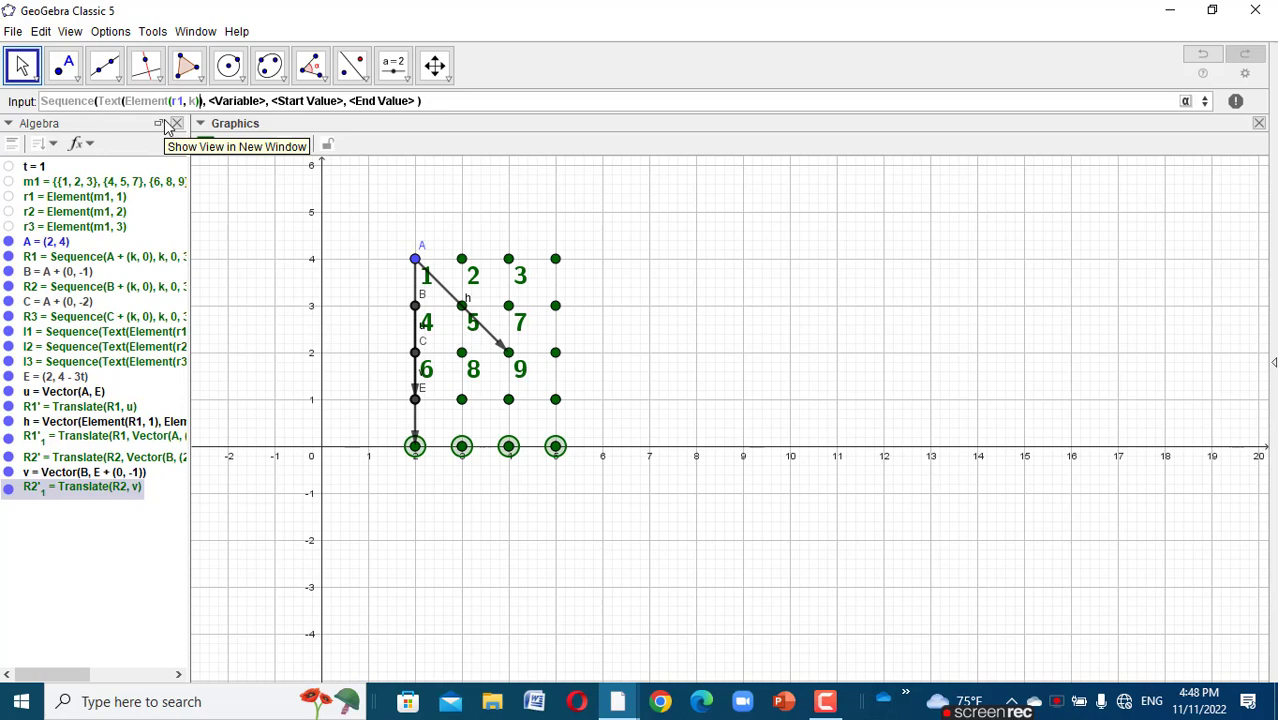
text(,el)
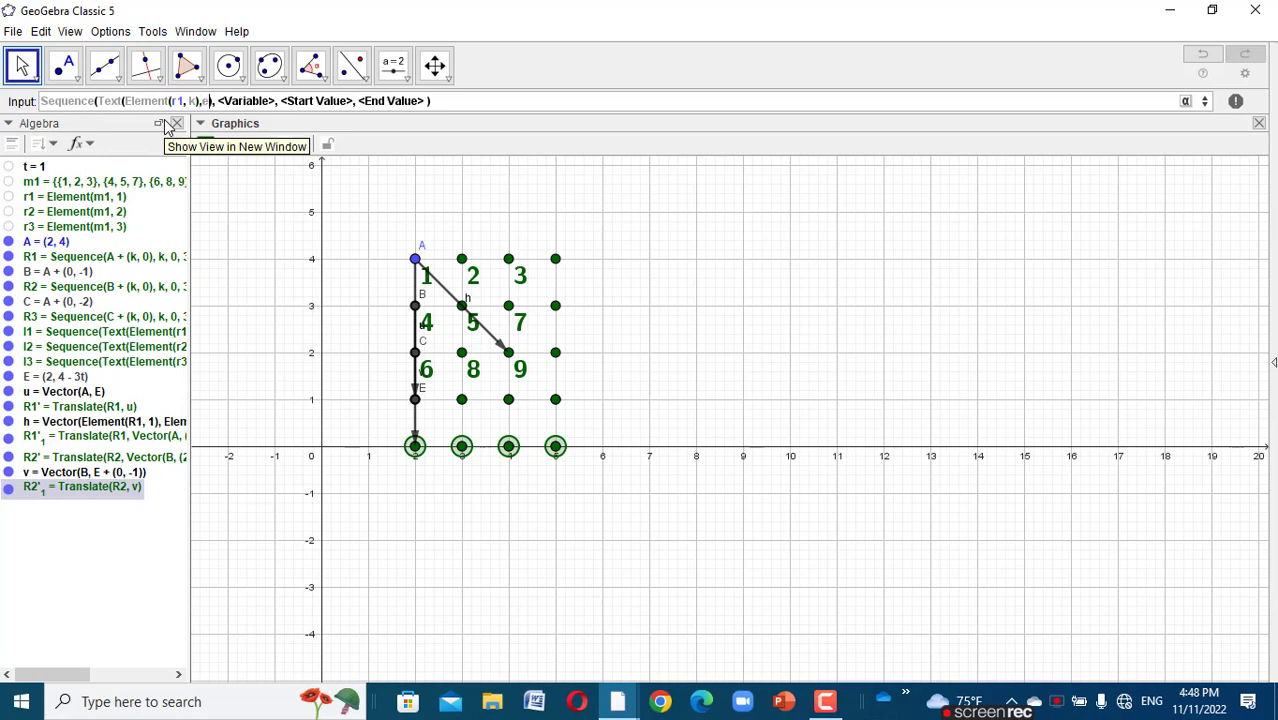
text(em)
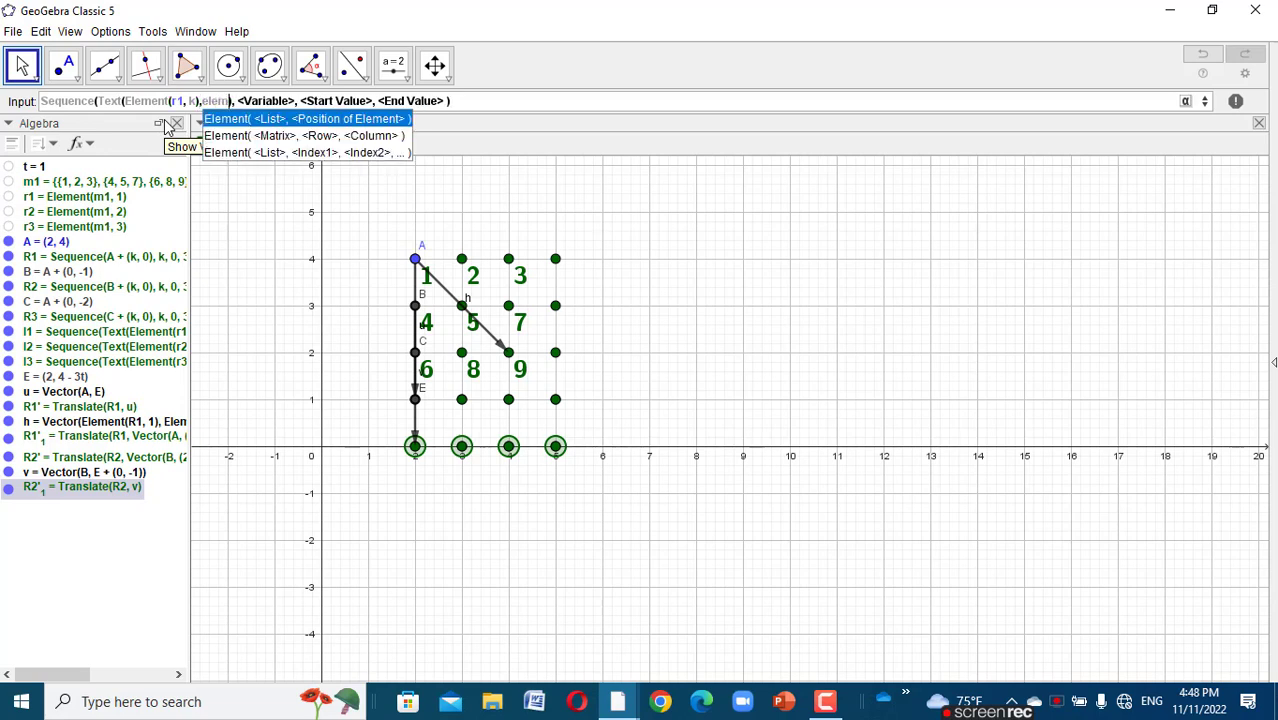
click(238, 119)
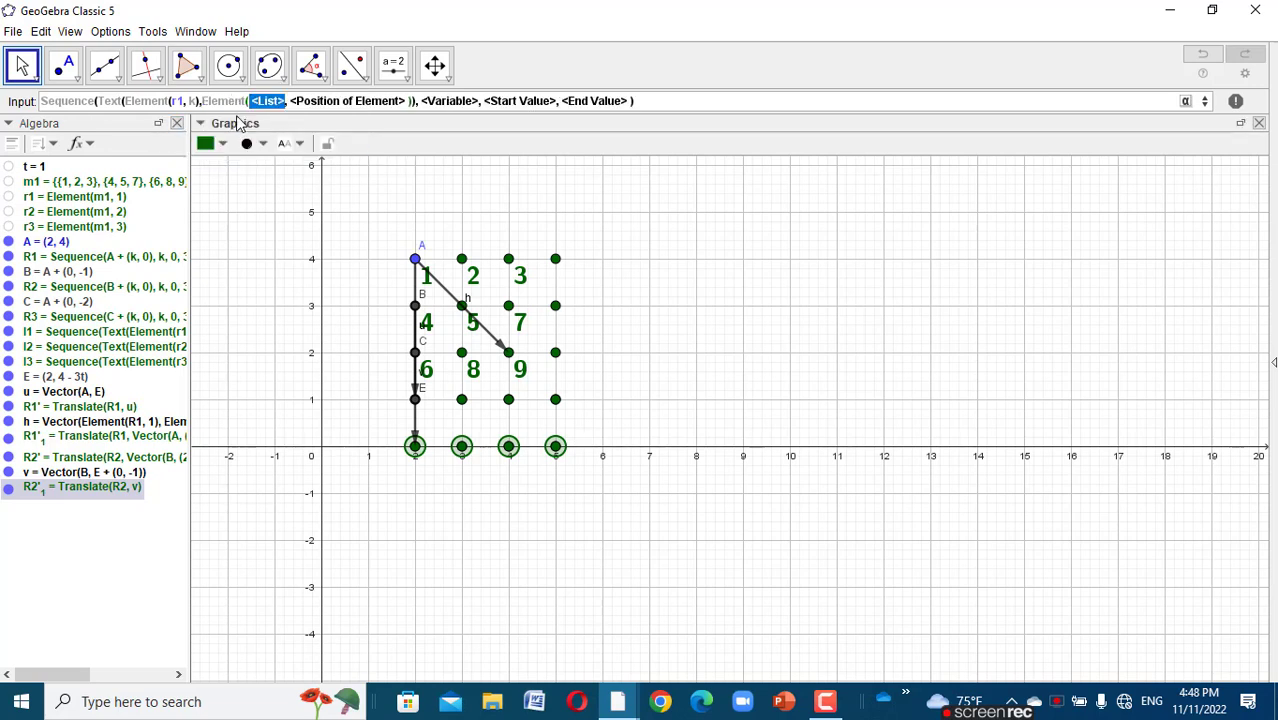
text(R1)
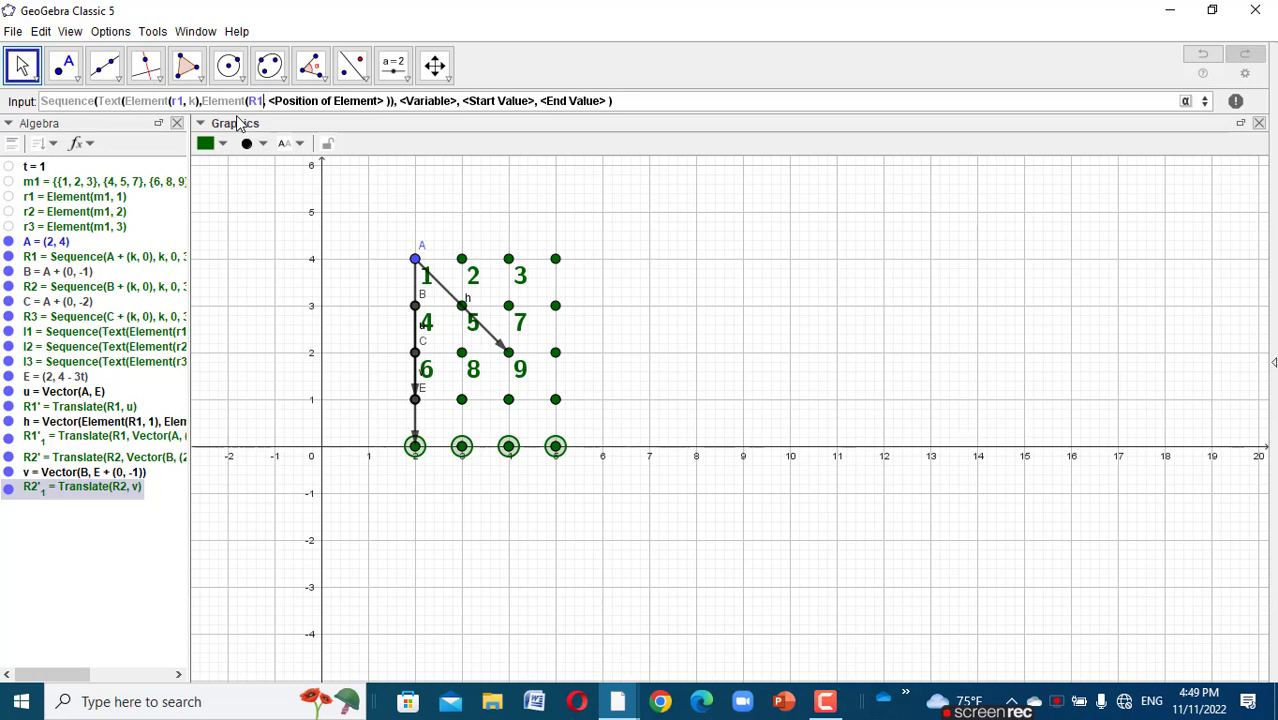
text(')
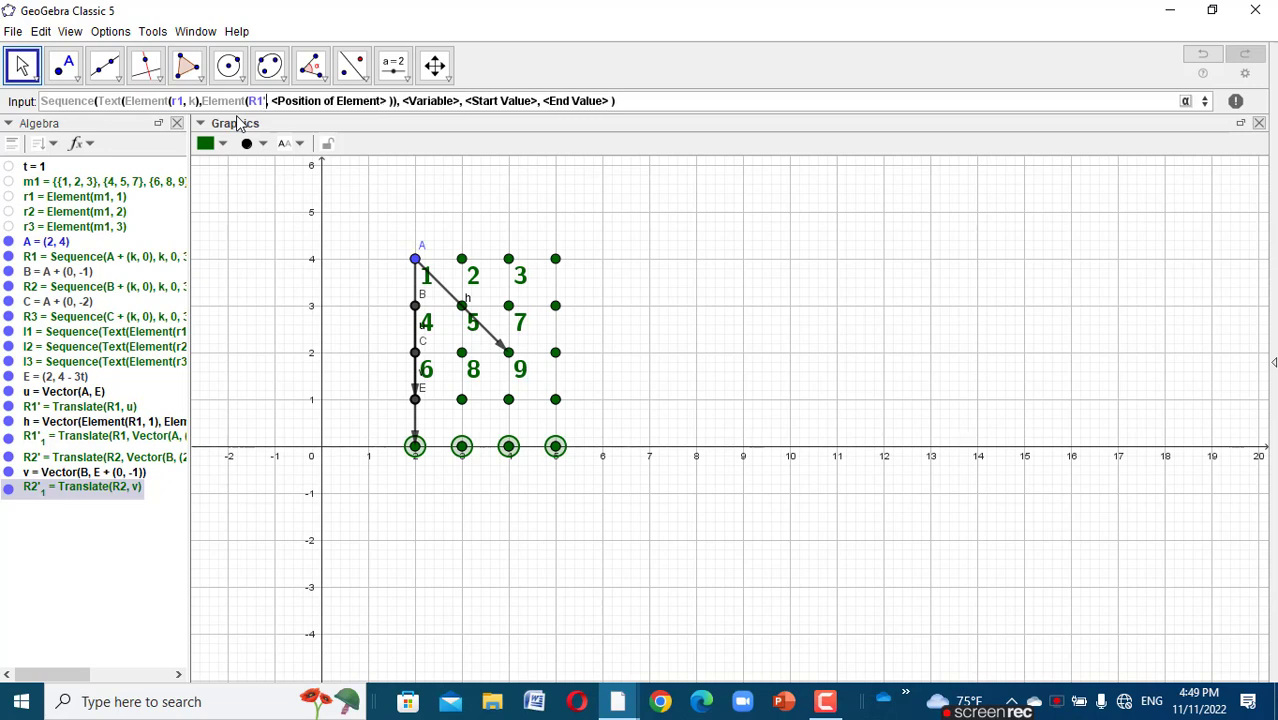
key(Tab)
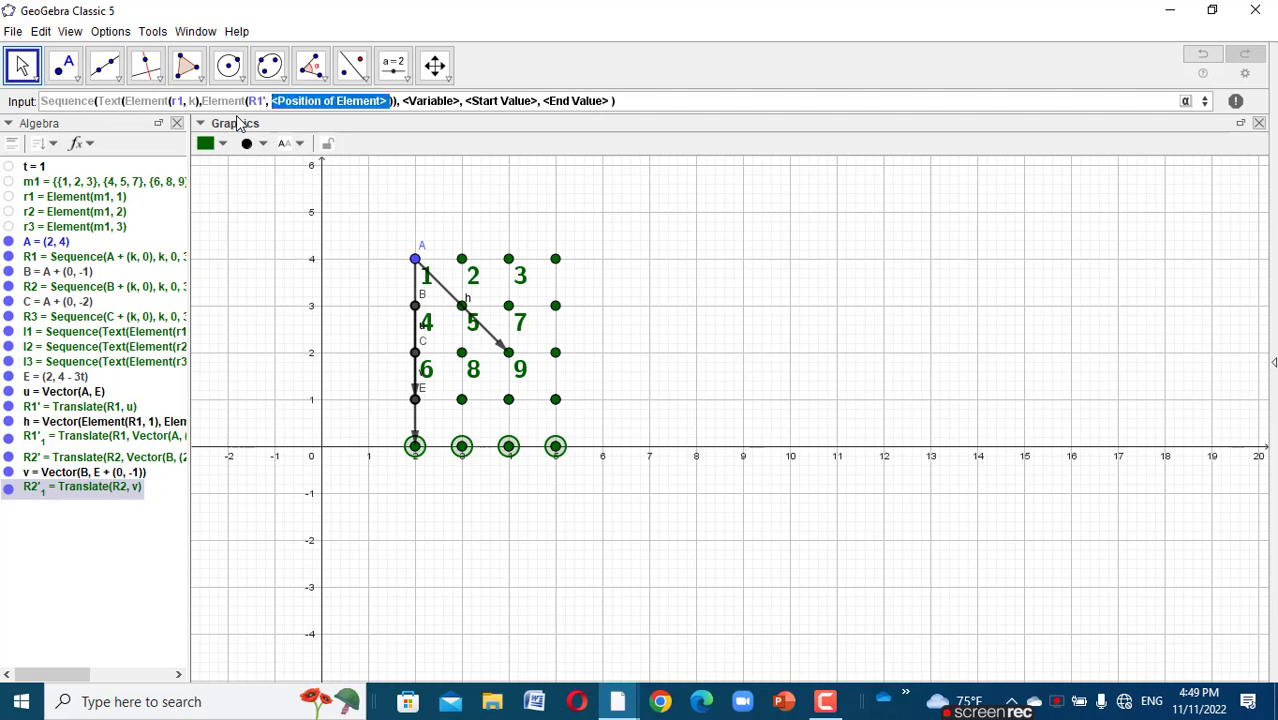
text(k)
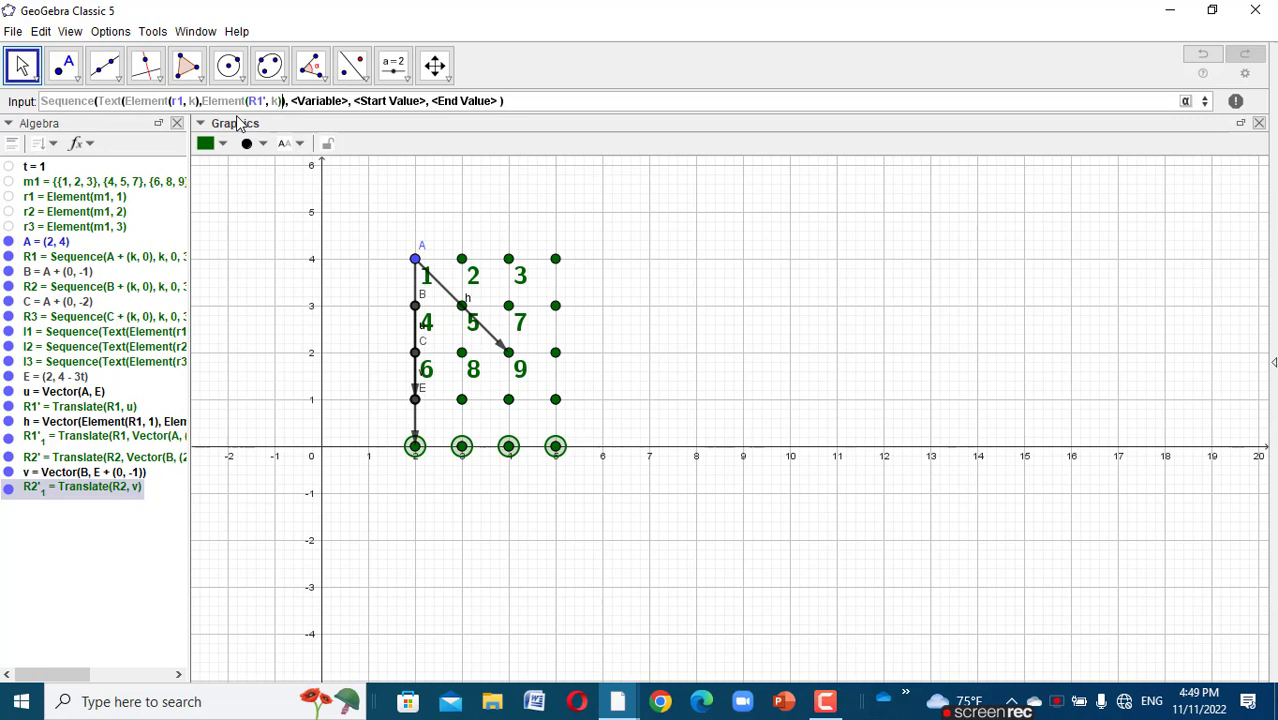
- Set both remaining Text arguments to true, let k run from 1 to 3, and create the text sequence
text(,t)
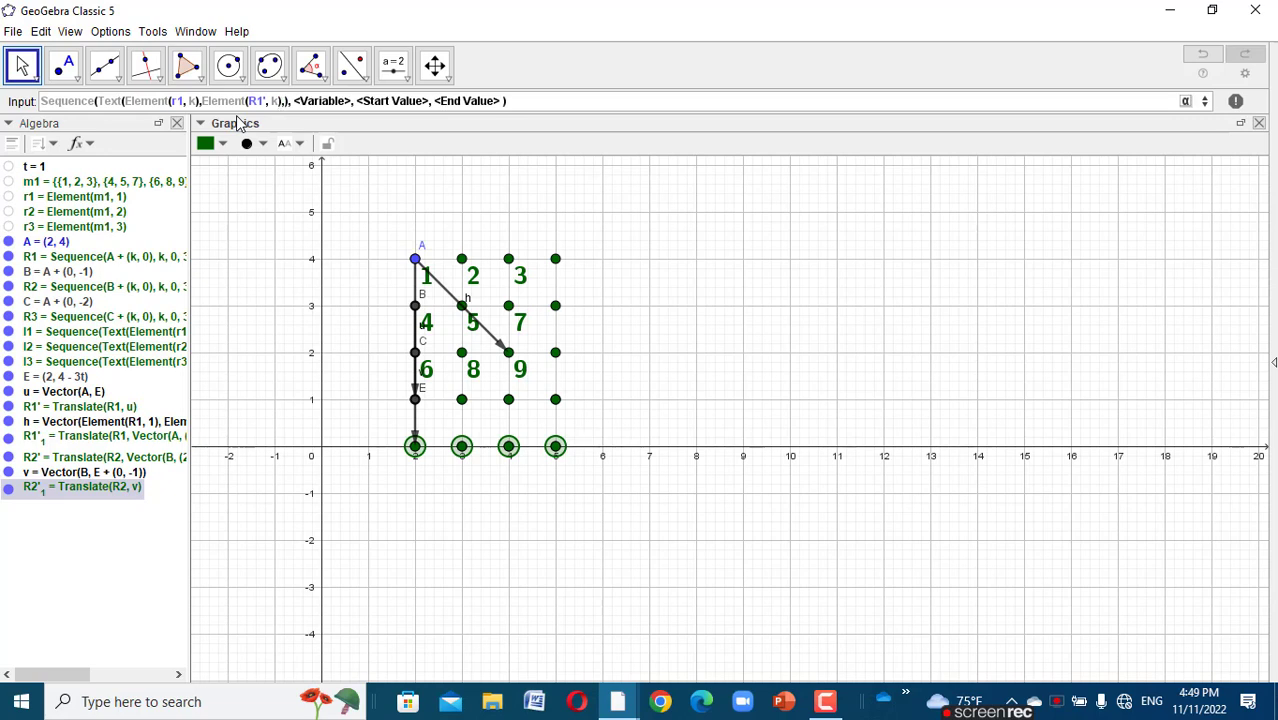
text(rue)
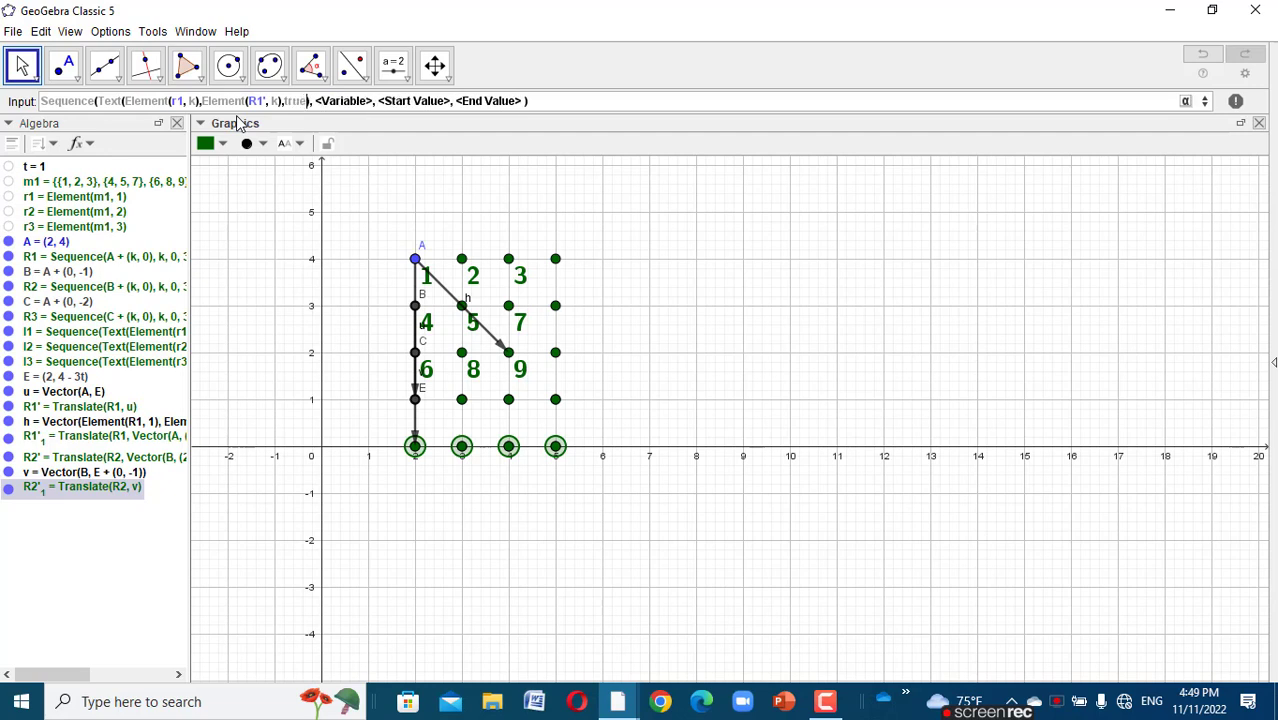
text(,tru)
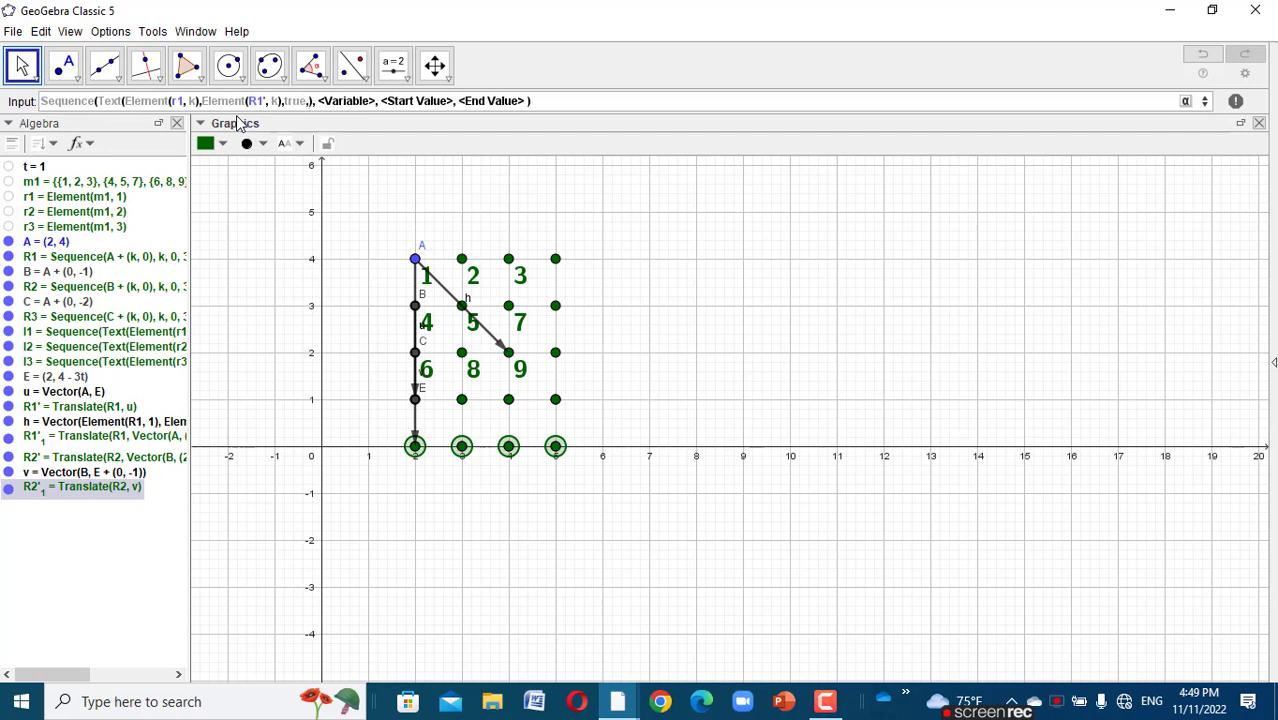
text(e)
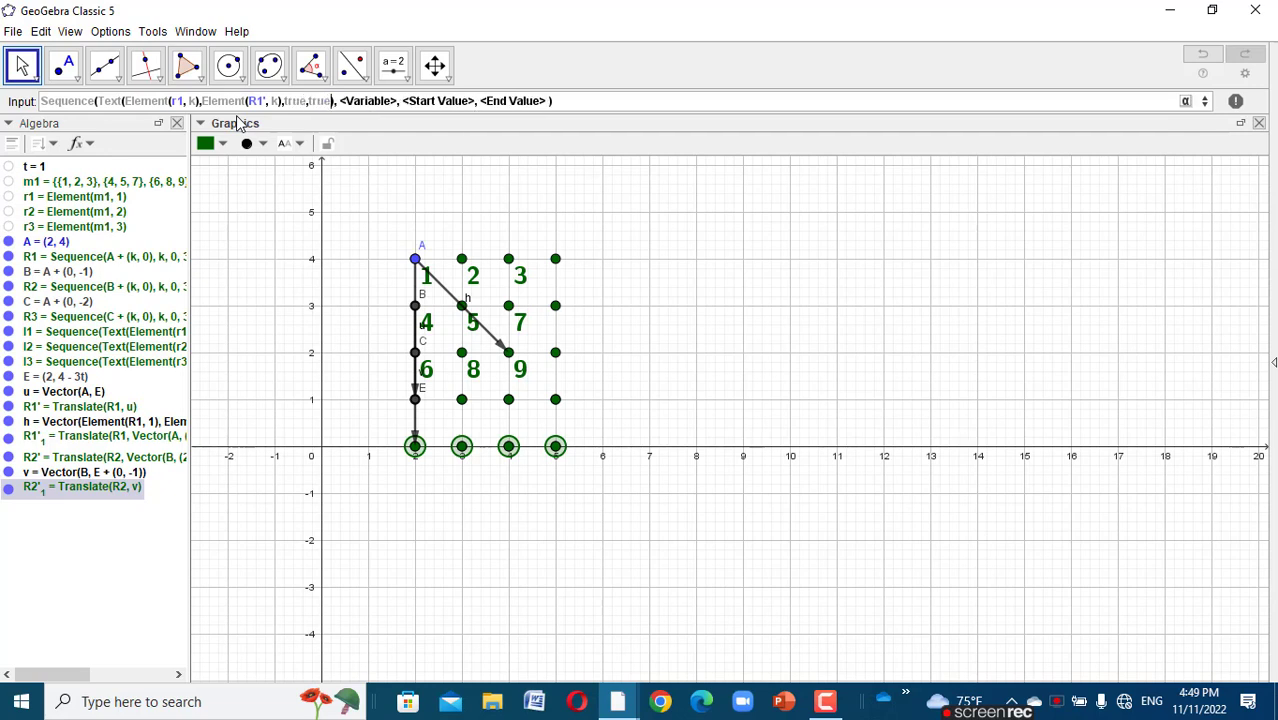
key(Tab)
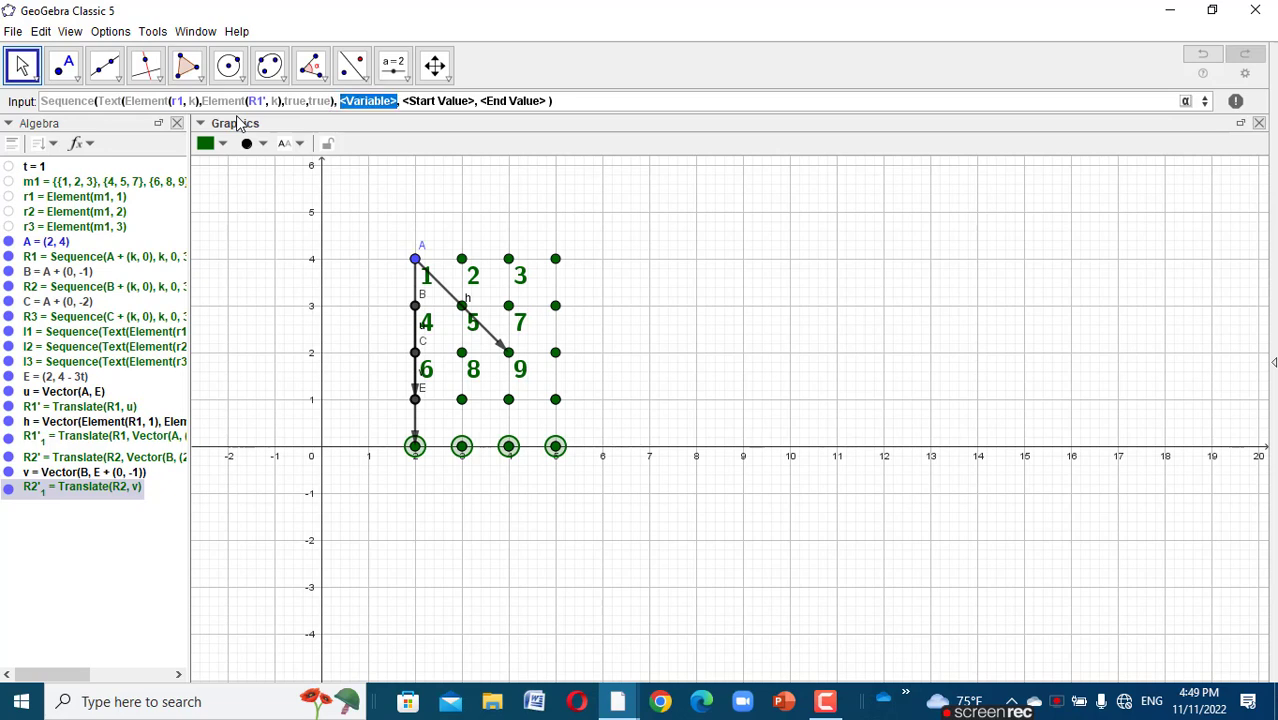
text(k)
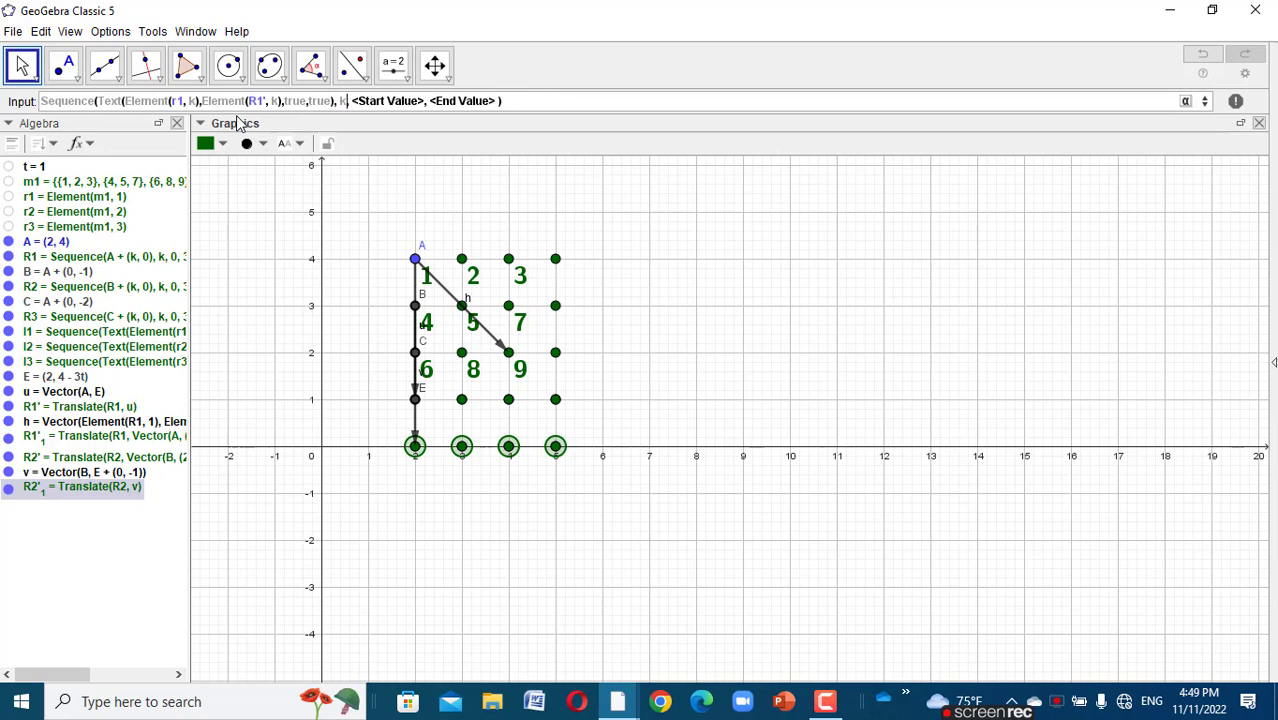
key(Tab)
text(1)
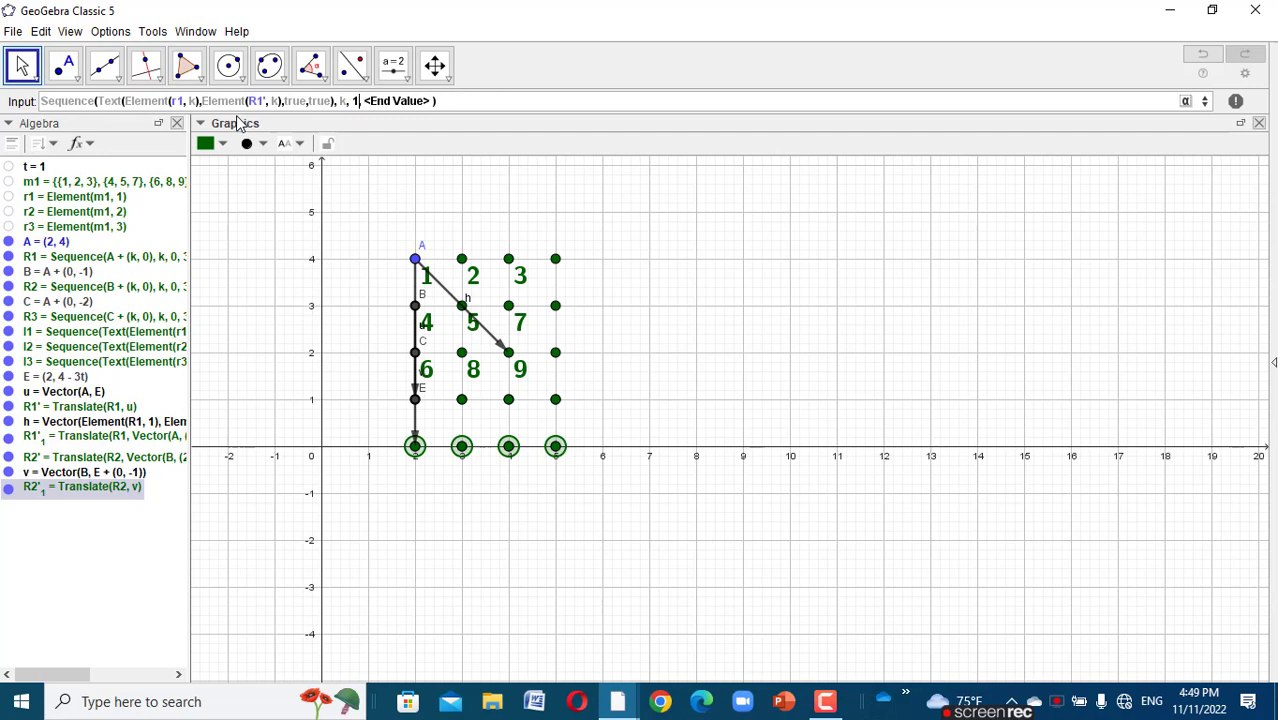
key(Tab)
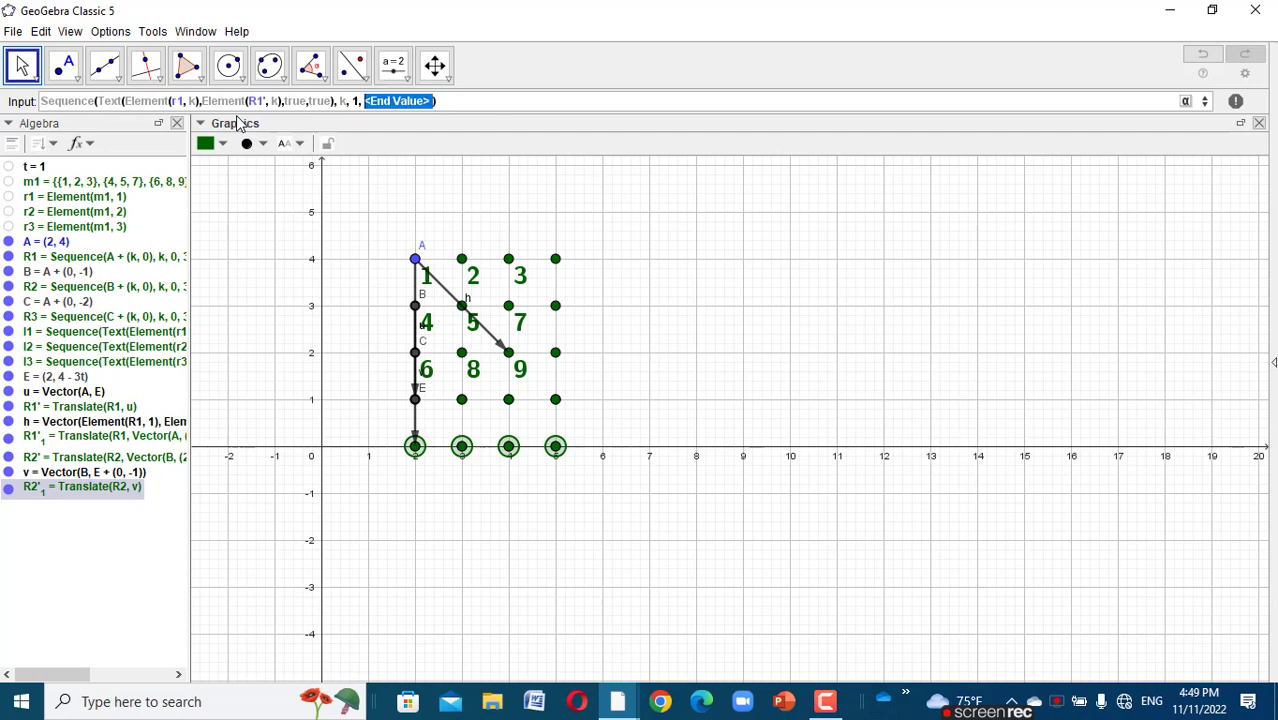
text(3)
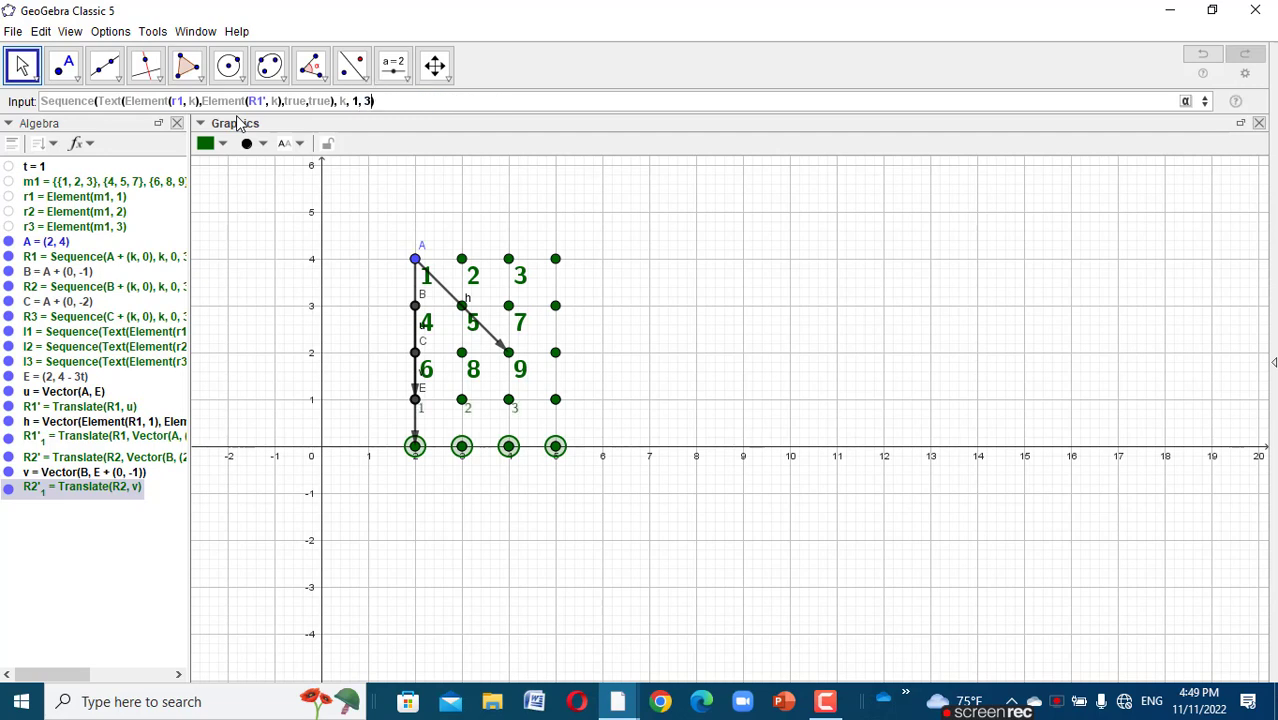
key(Return)
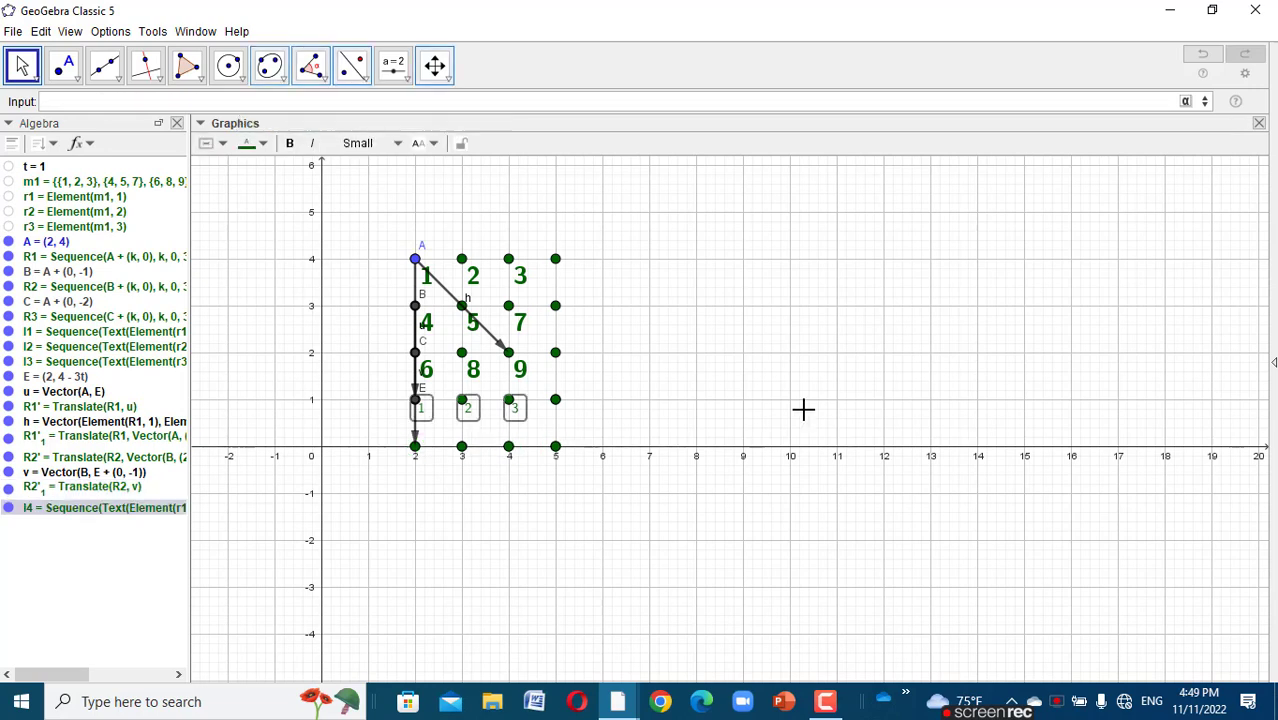
- Format the text sequence l4 on the translated row of points with large, bold text
click(380, 147)
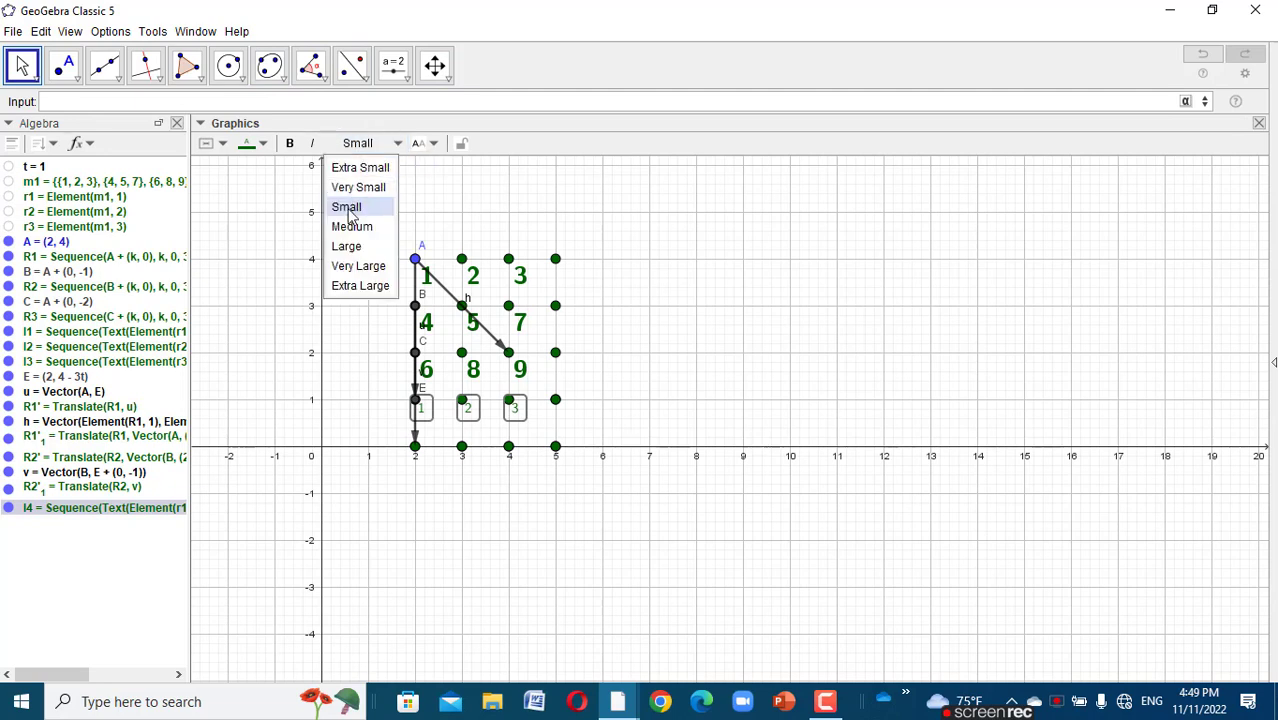
click(349, 247)
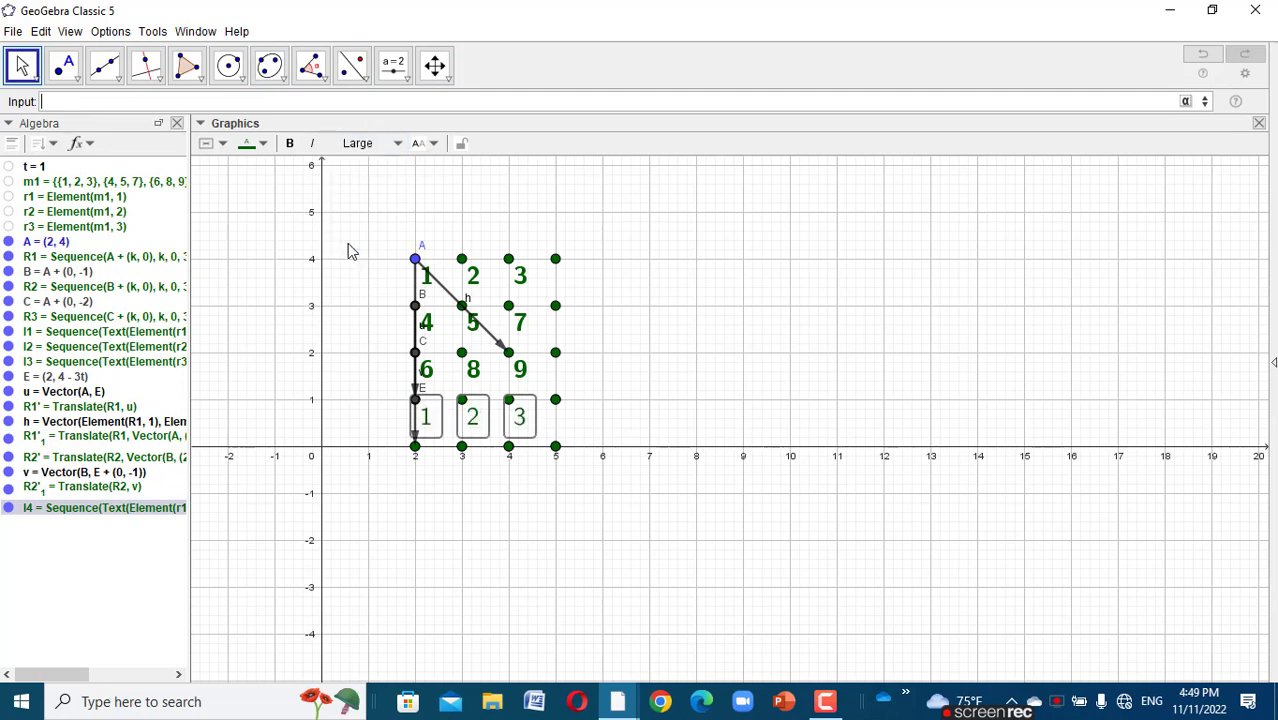
click(288, 144)
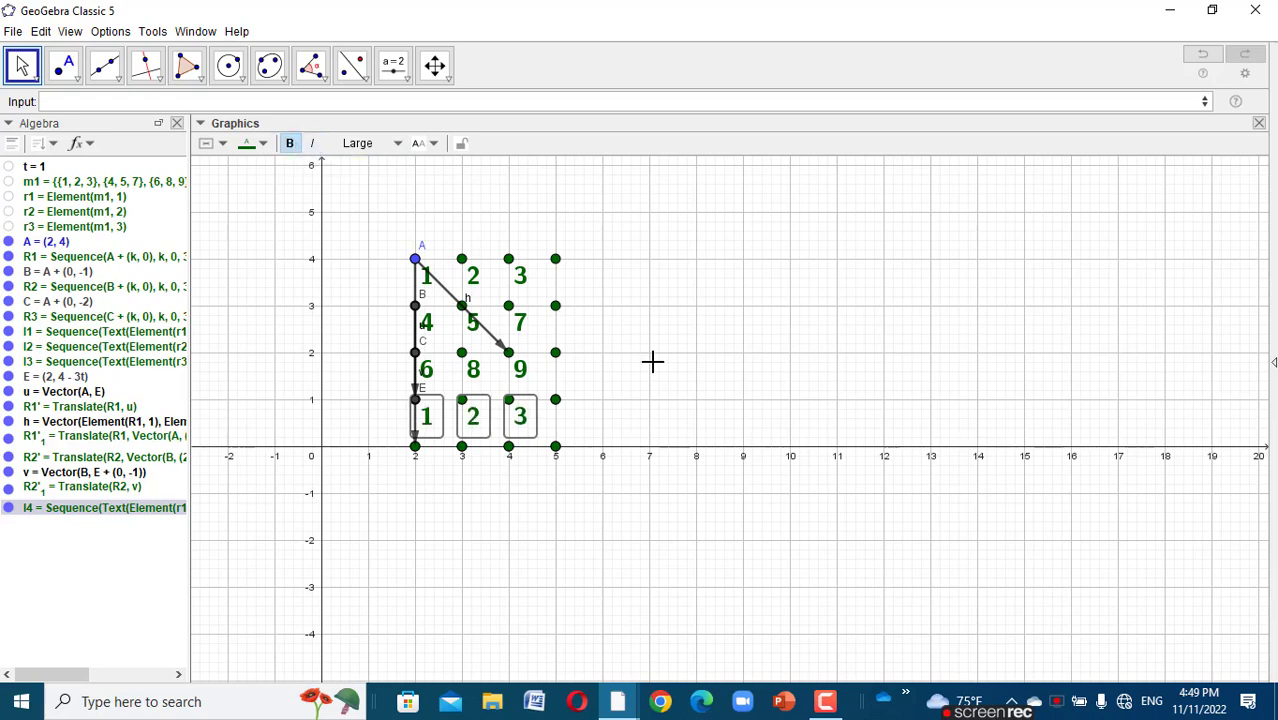
- Colour the text sequence l4 red and clear the selection
drag(509, 364, 397, 277)
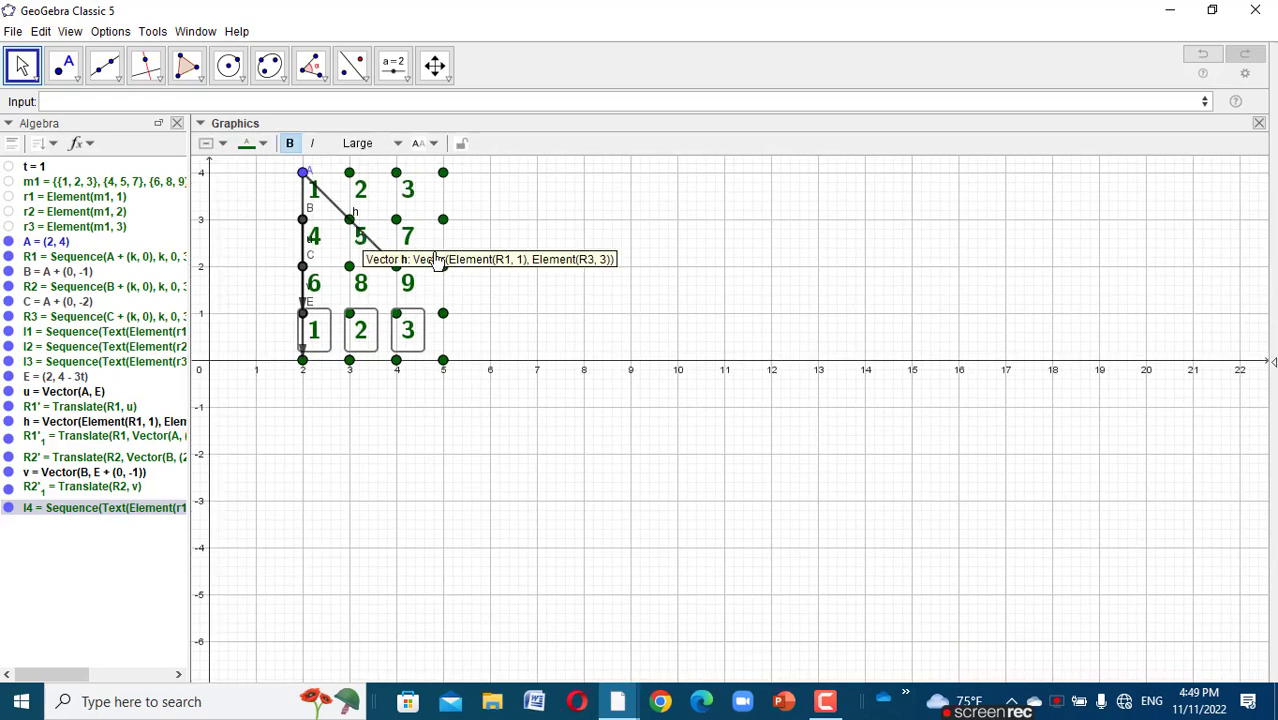
drag(662, 309, 862, 410)
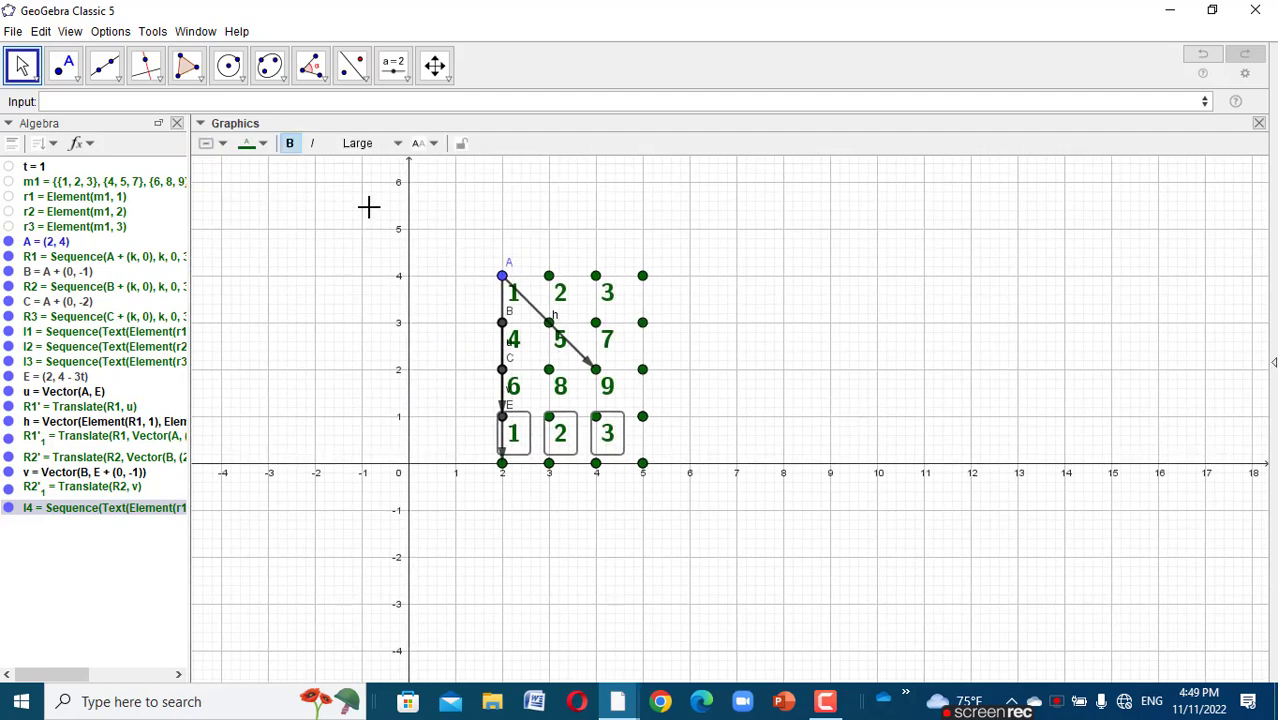
click(256, 143)
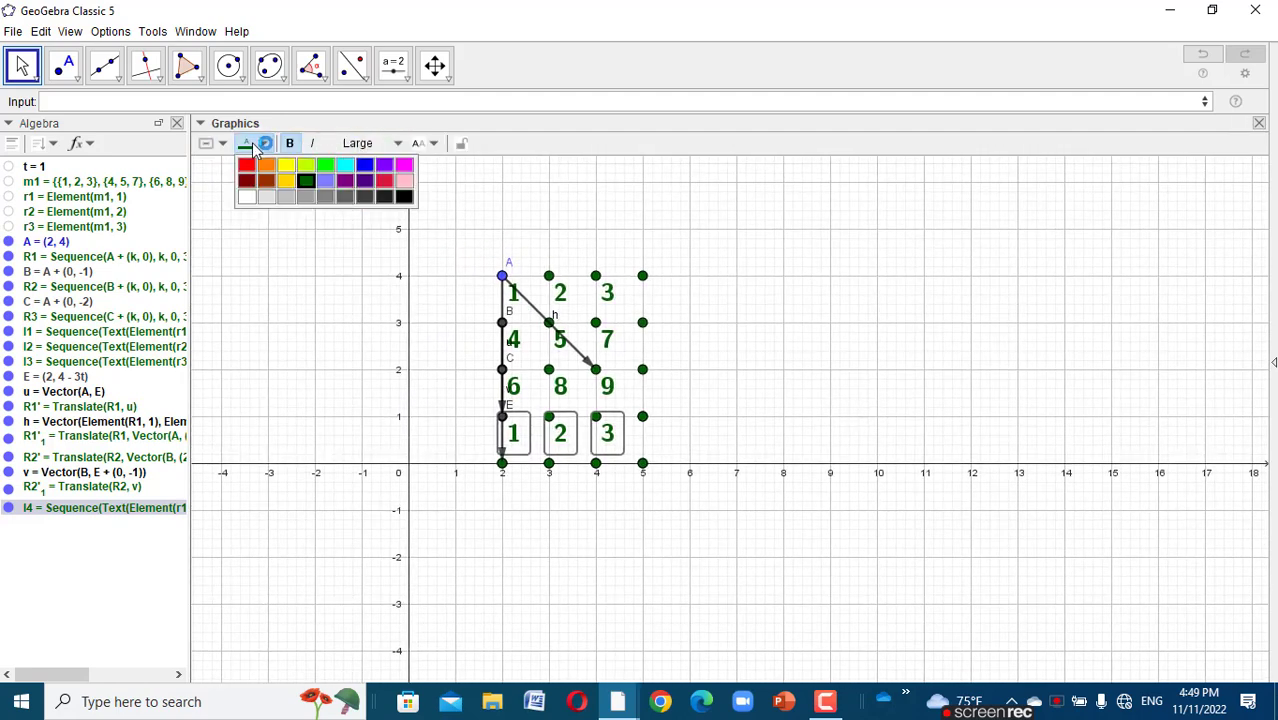
click(248, 166)
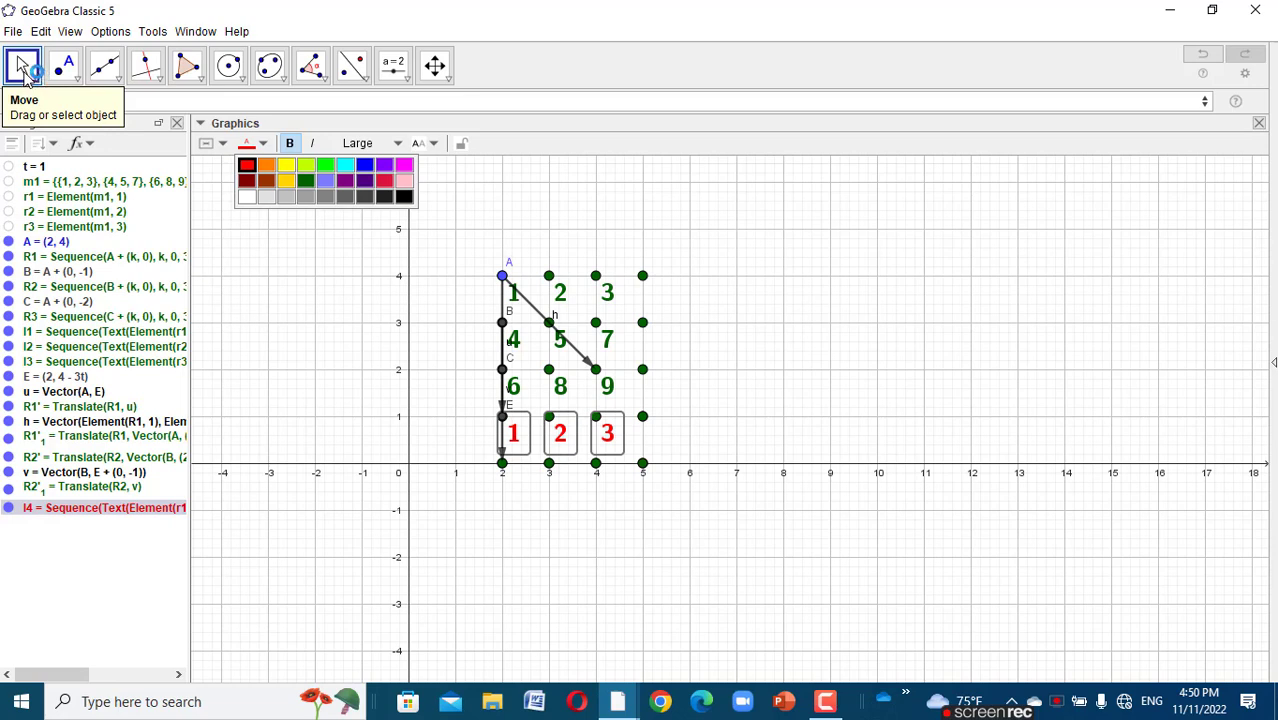
click(27, 72)
click(440, 381)
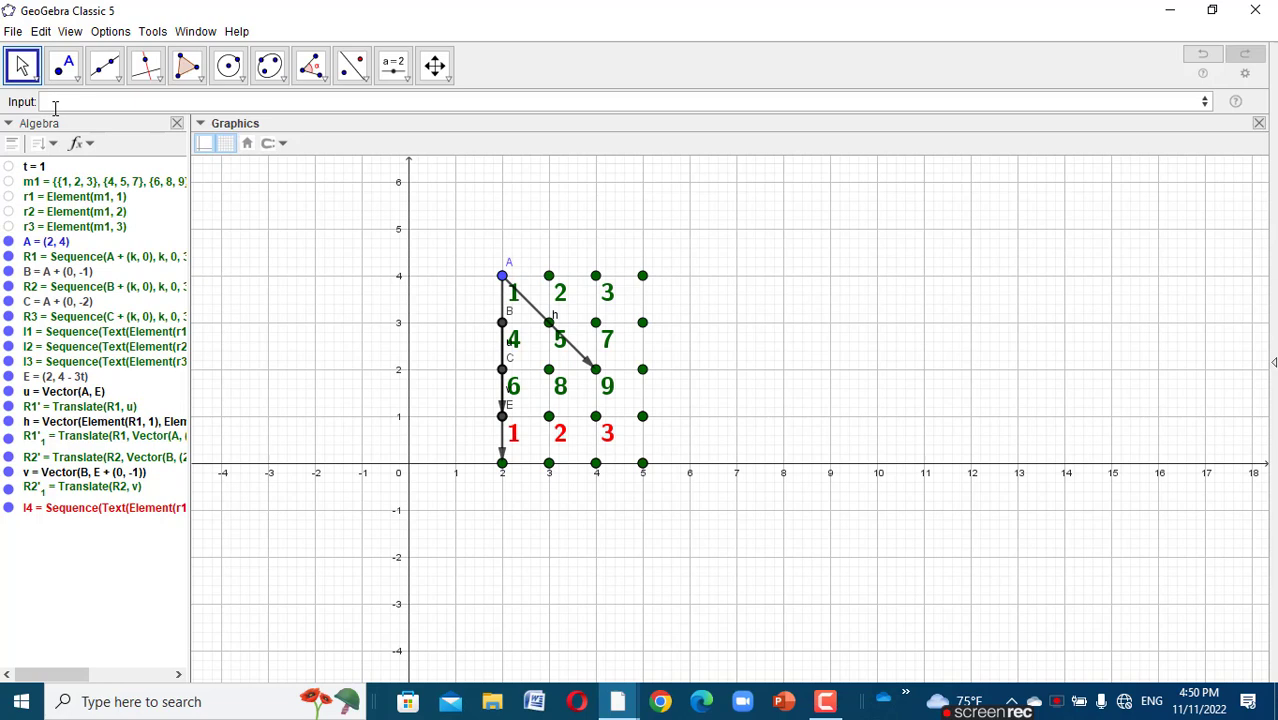
- Check the definition of the red text sequence l4 and close it
double_click(121, 510)
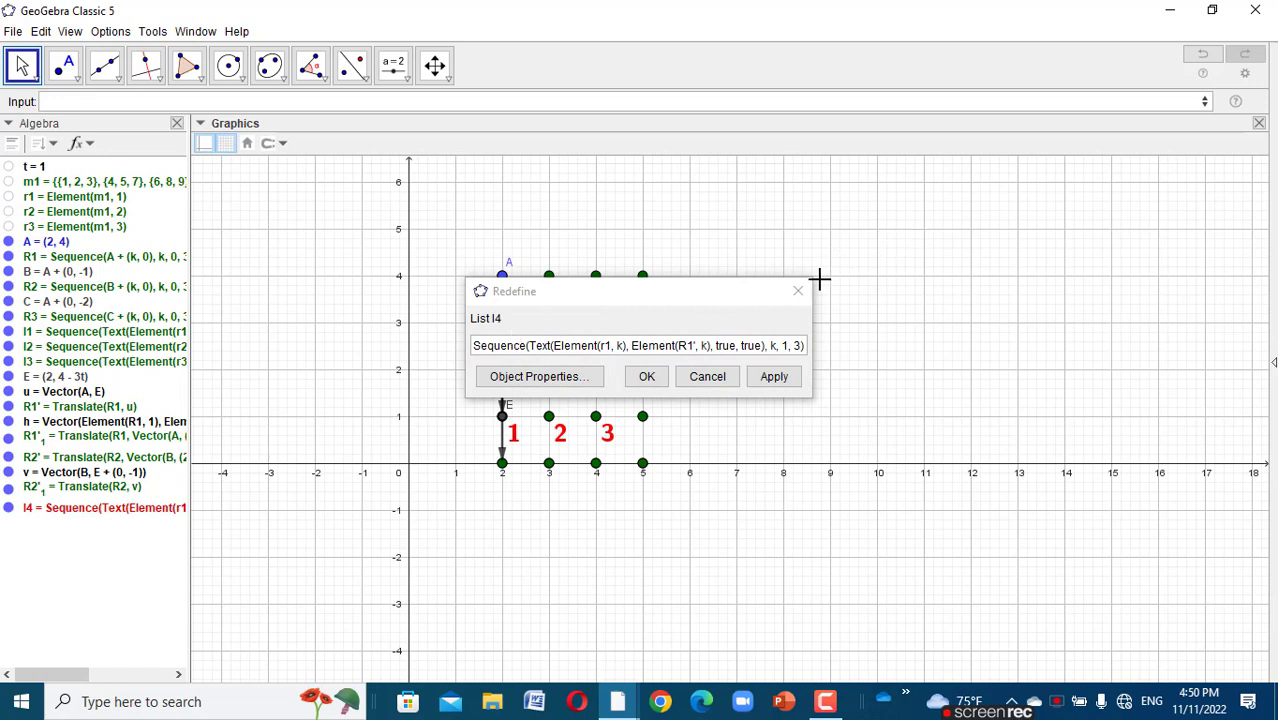
click(791, 298)
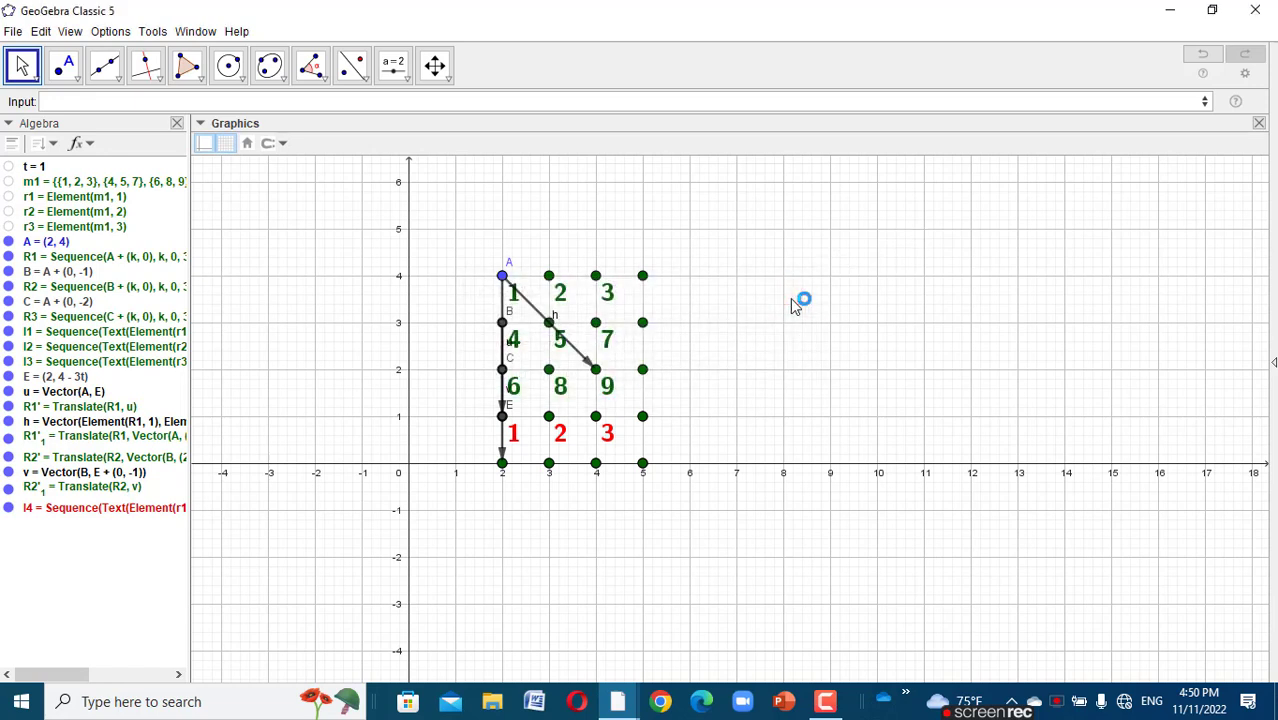
- Rename the point list R1'₁, the translation of R1 by Vector(A, (2, 1)), as T1
click(59, 439)
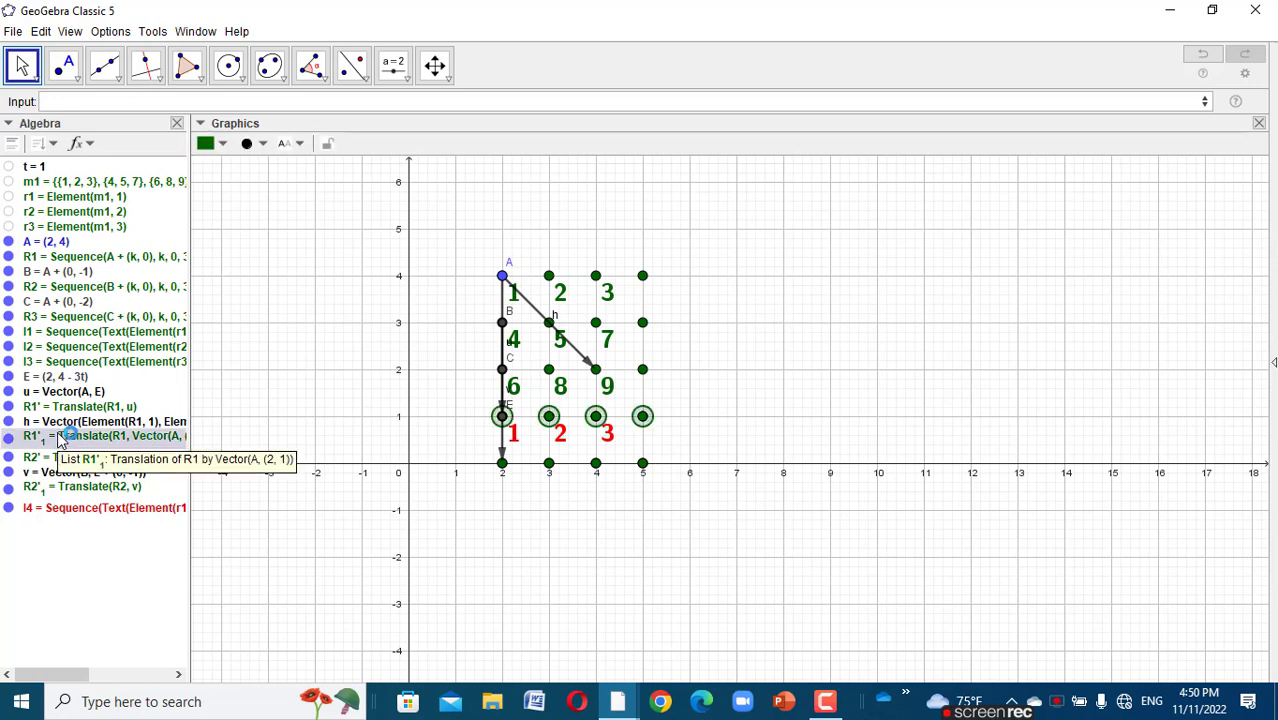
right_click(62, 441)
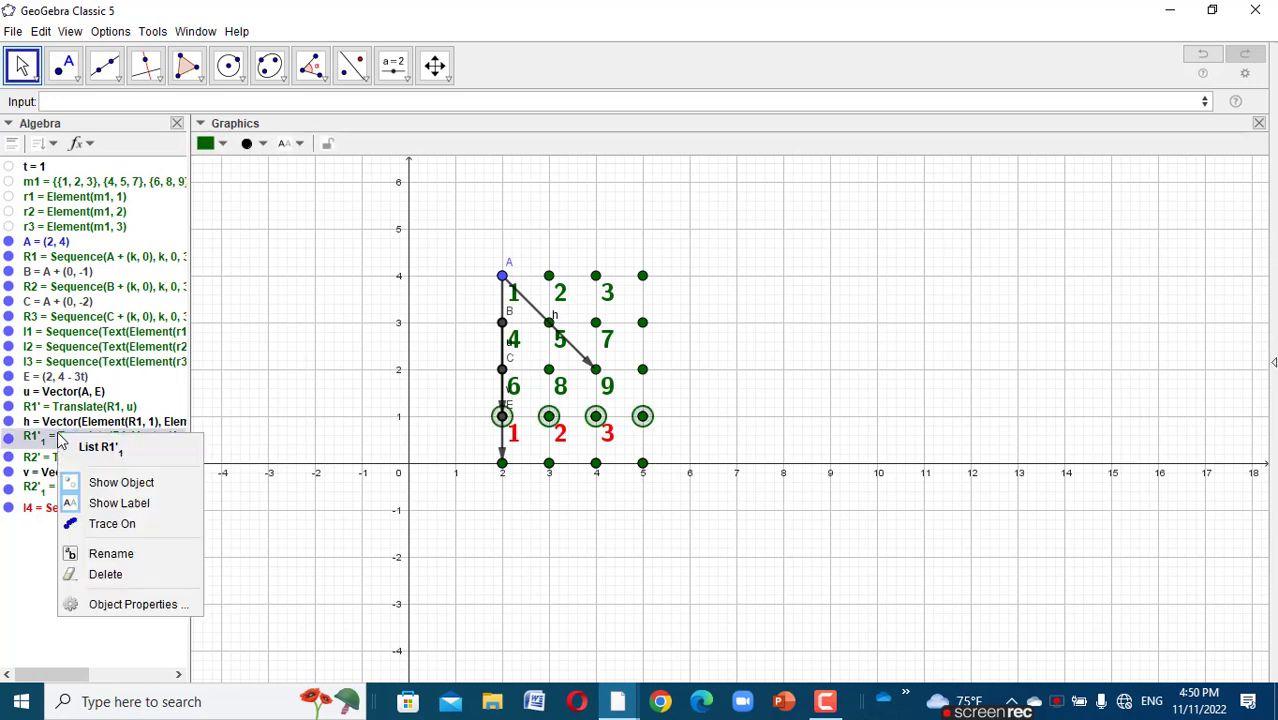
click(119, 553)
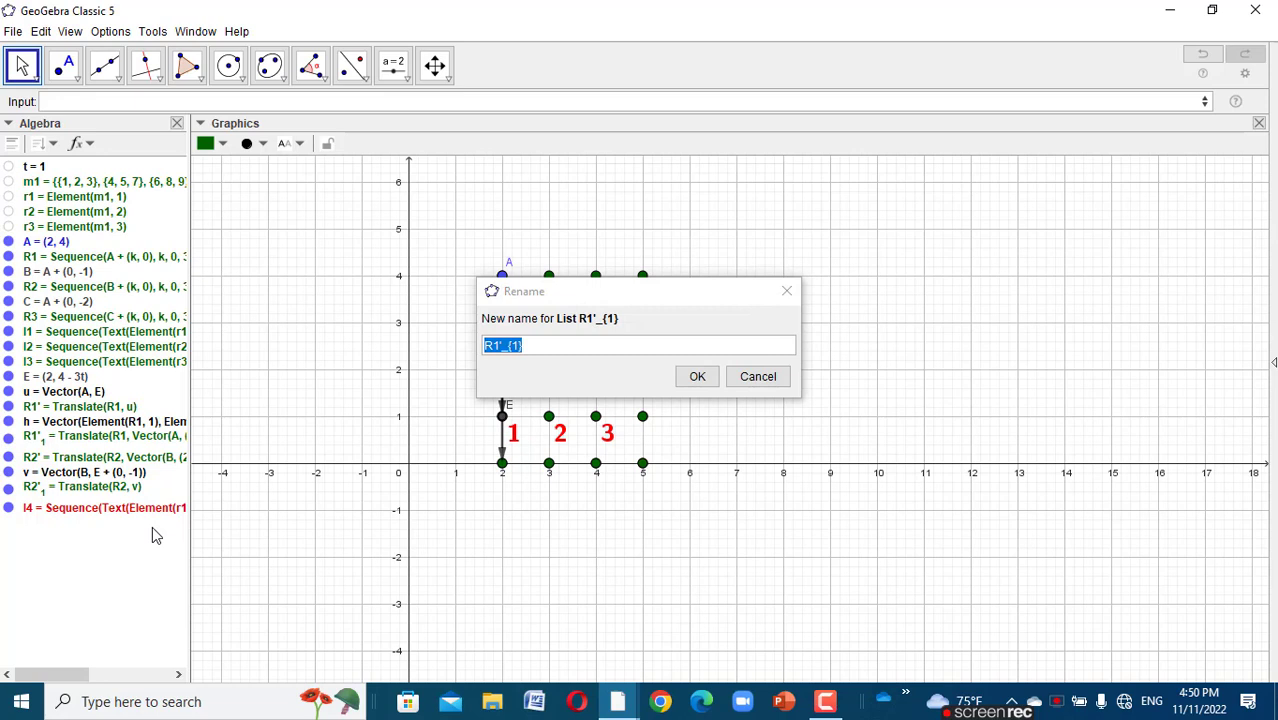
text(T)
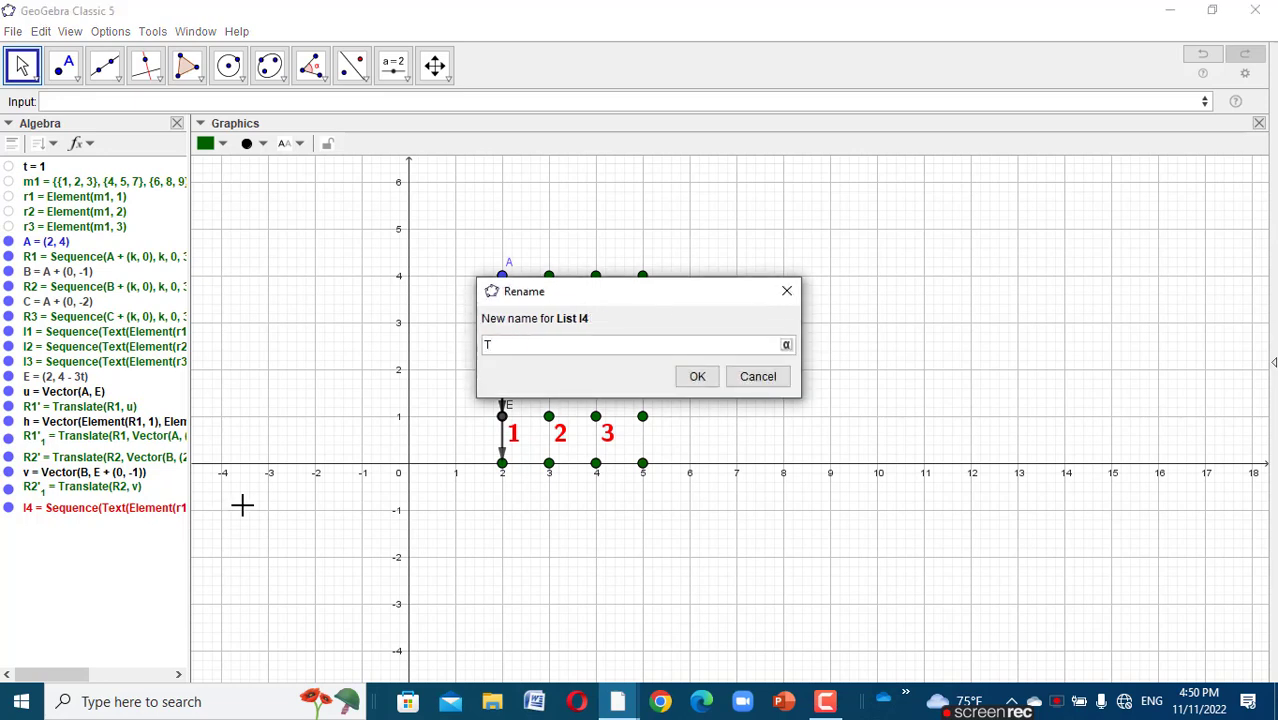
click(575, 390)
click(787, 292)
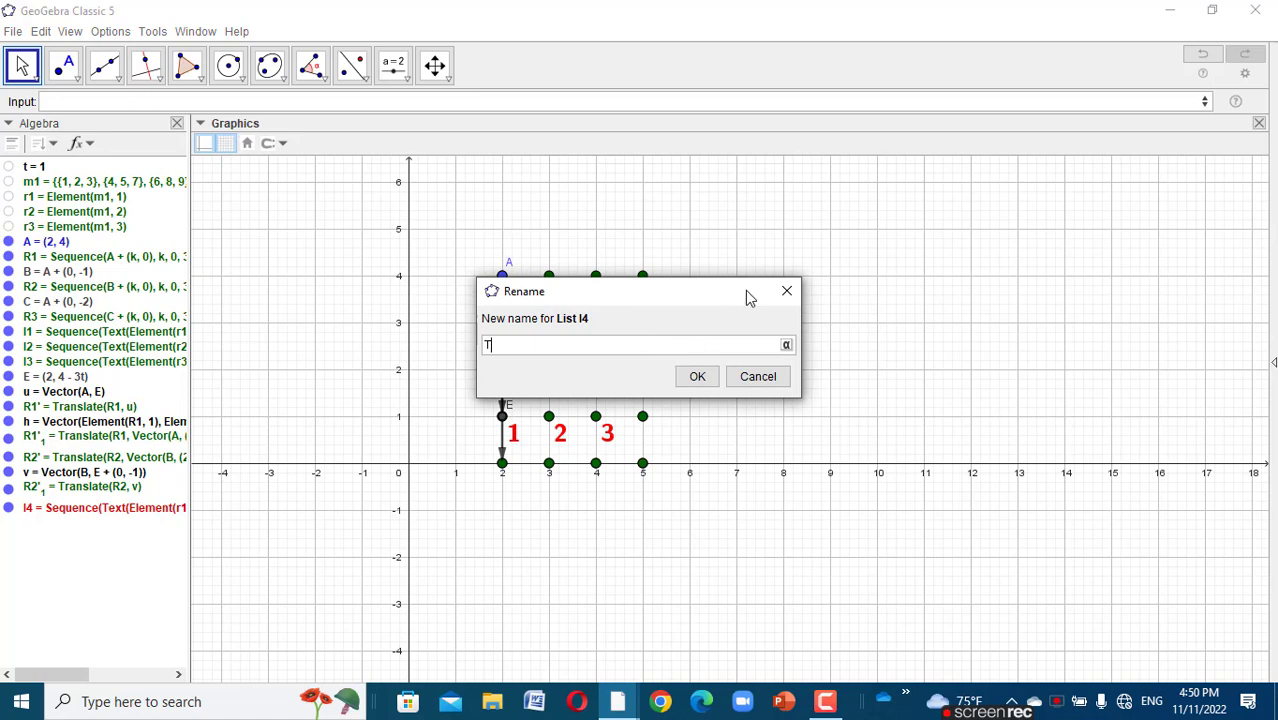
click(787, 291)
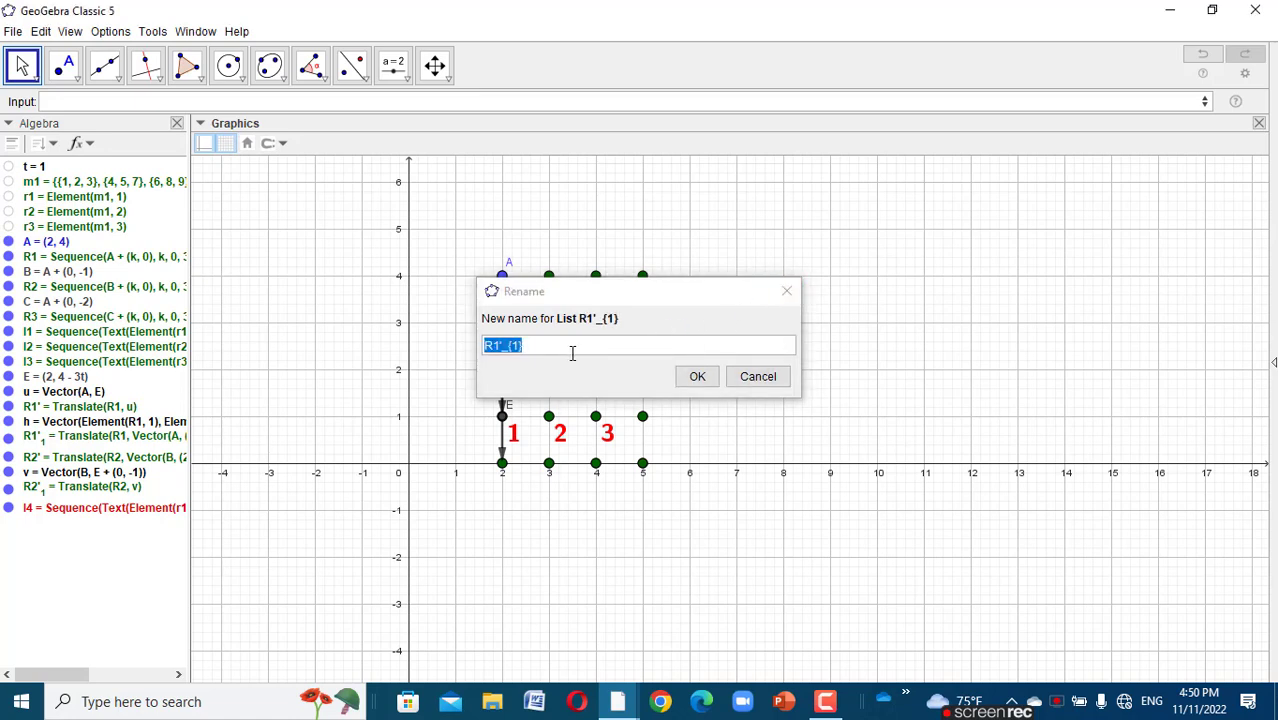
click(572, 352)
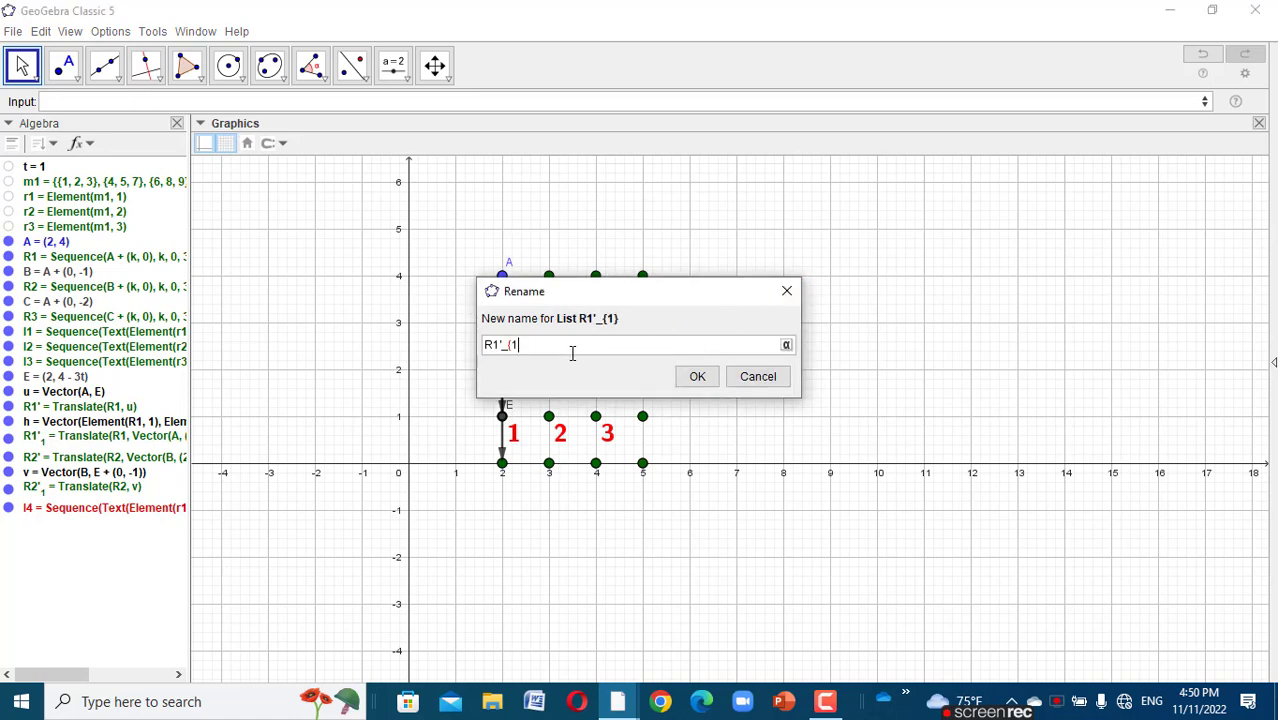
key(BackSpace)
key(BackSpace)
key(BackSpace)
key(BackSpace)
key(BackSpace)
key(BackSpace)
text(T1)
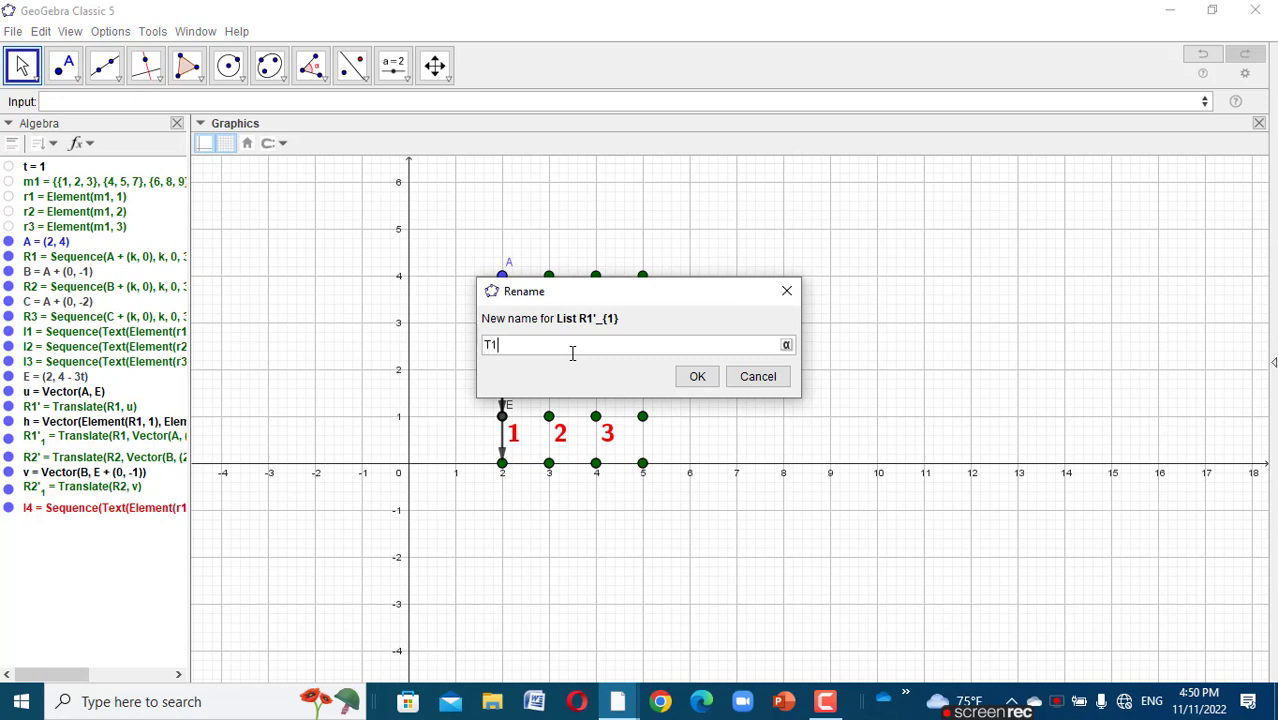
click(697, 382)
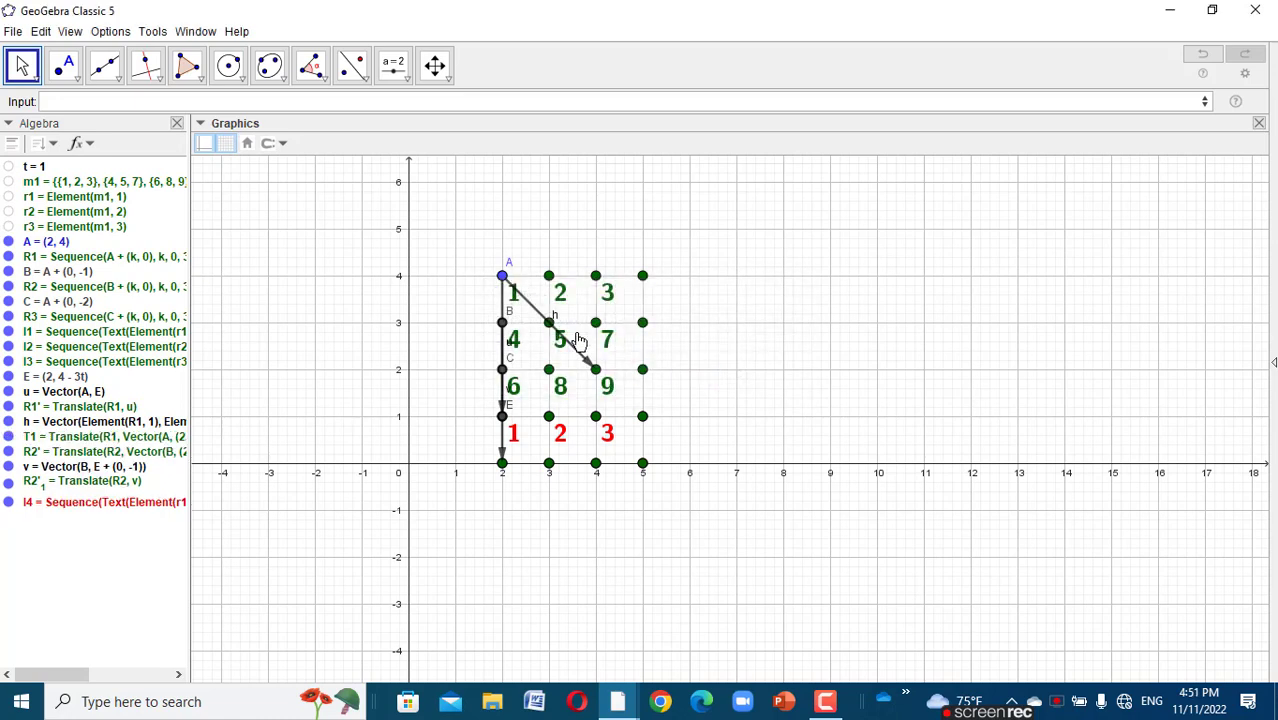
- Rename the point list R2', the translation of R2 by Vector(B, (2, 0)), as T2
click(125, 452)
right_click(125, 455)
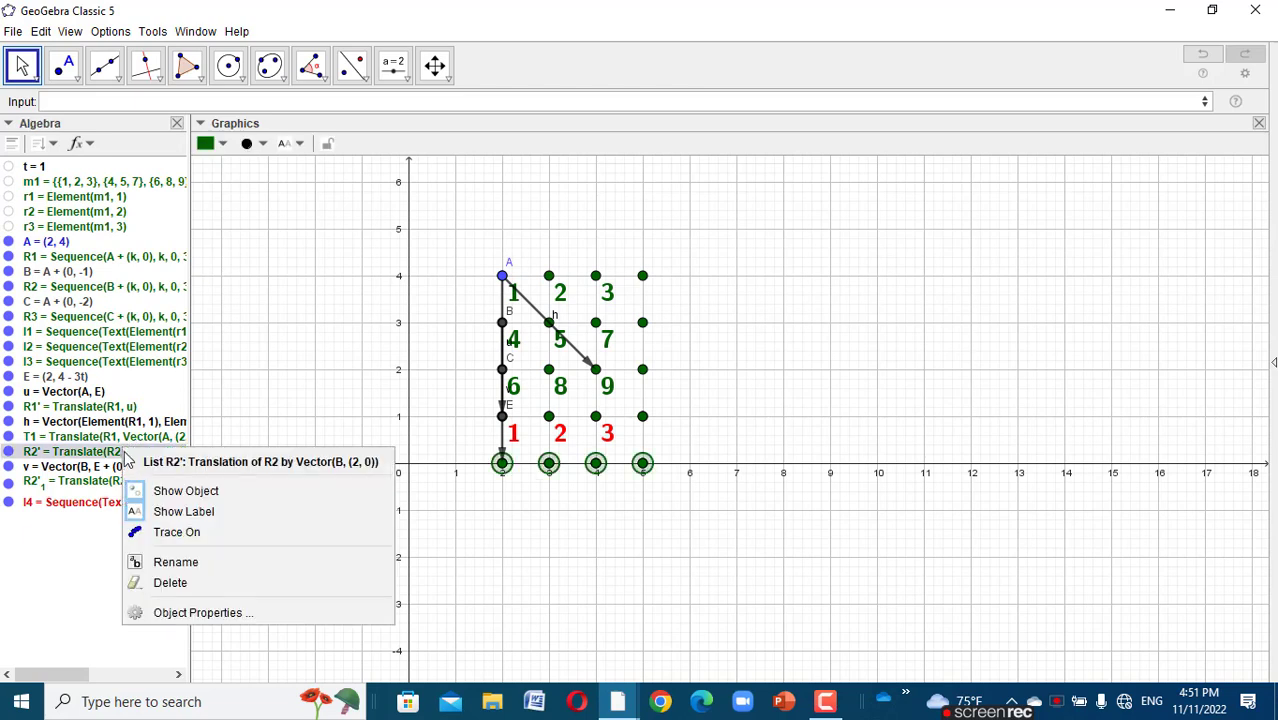
click(252, 567)
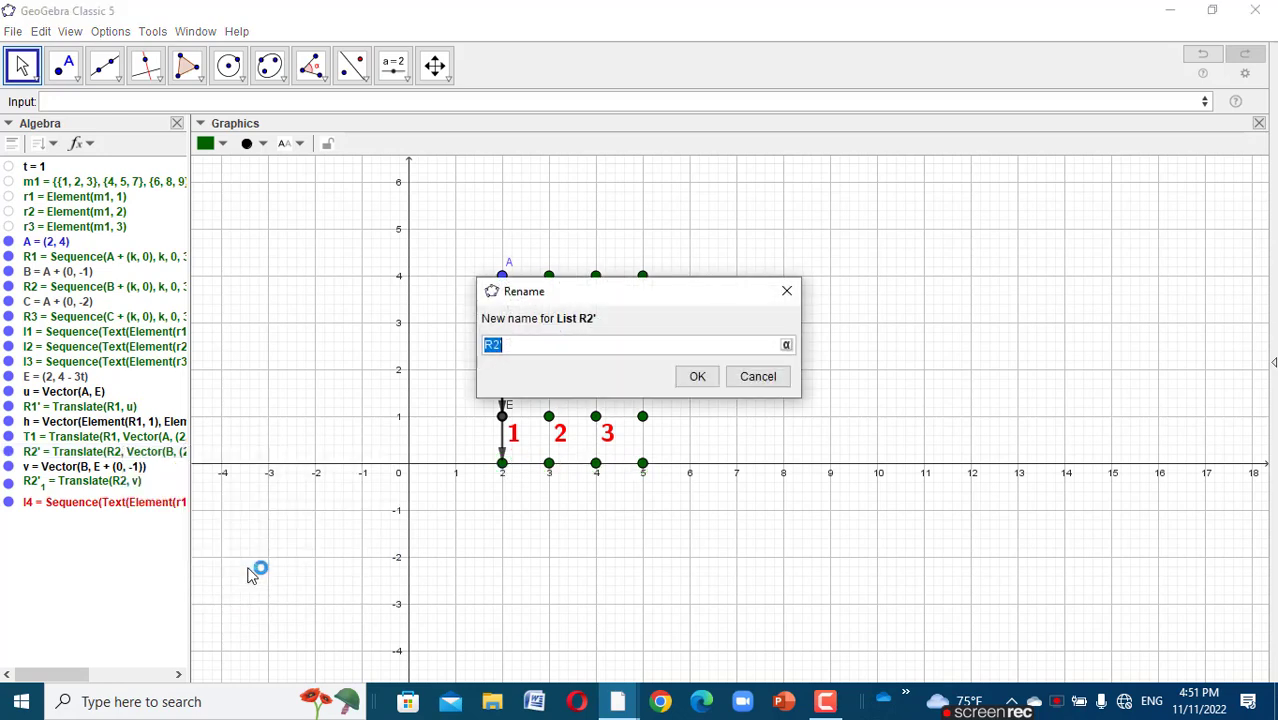
click(519, 342)
key(BackSpace)
key(BackSpace)
key(BackSpace)
text(T2)
click(697, 375)
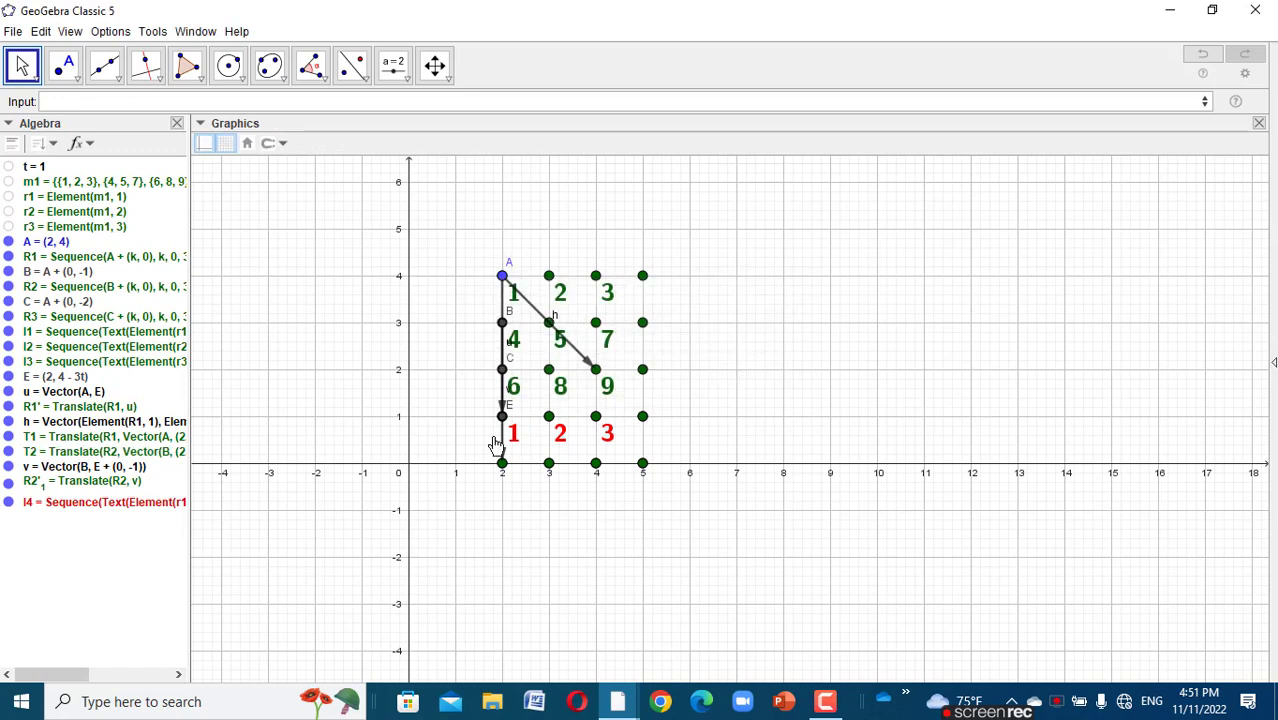
- Rename the point list R2'₁, the translation of R2 by vector v, as R2'
click(63, 487)
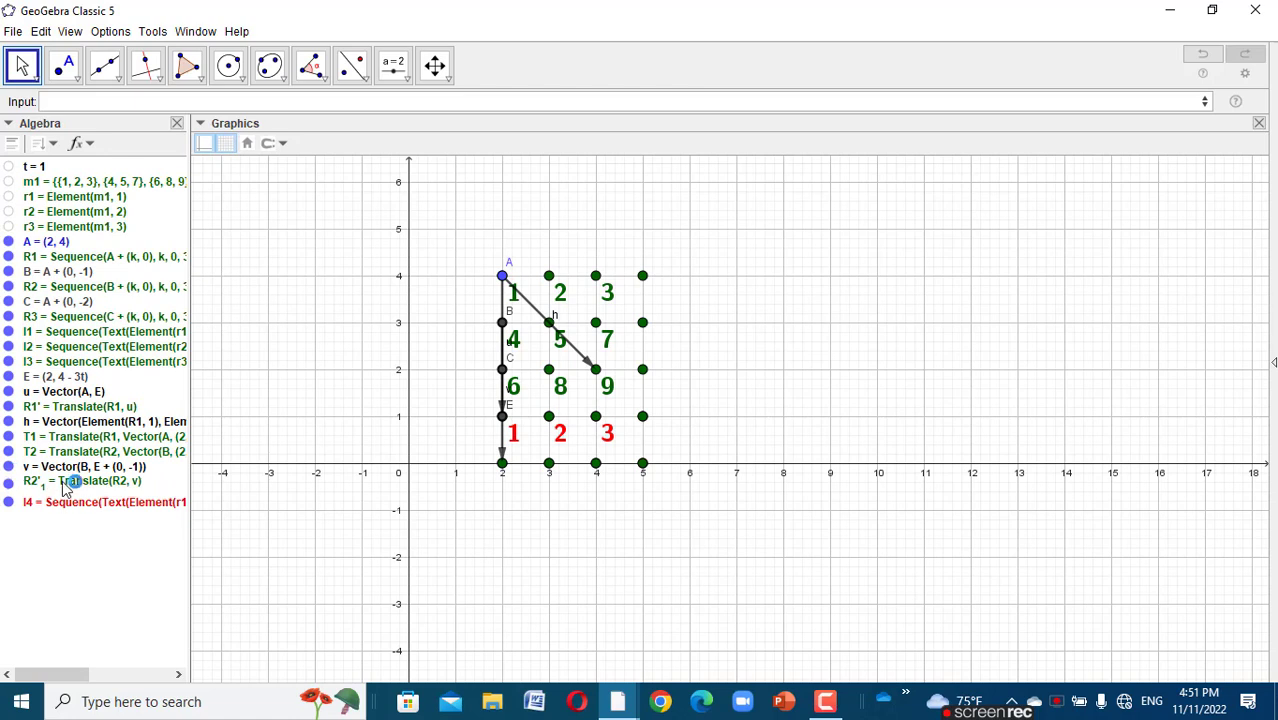
right_click(65, 485)
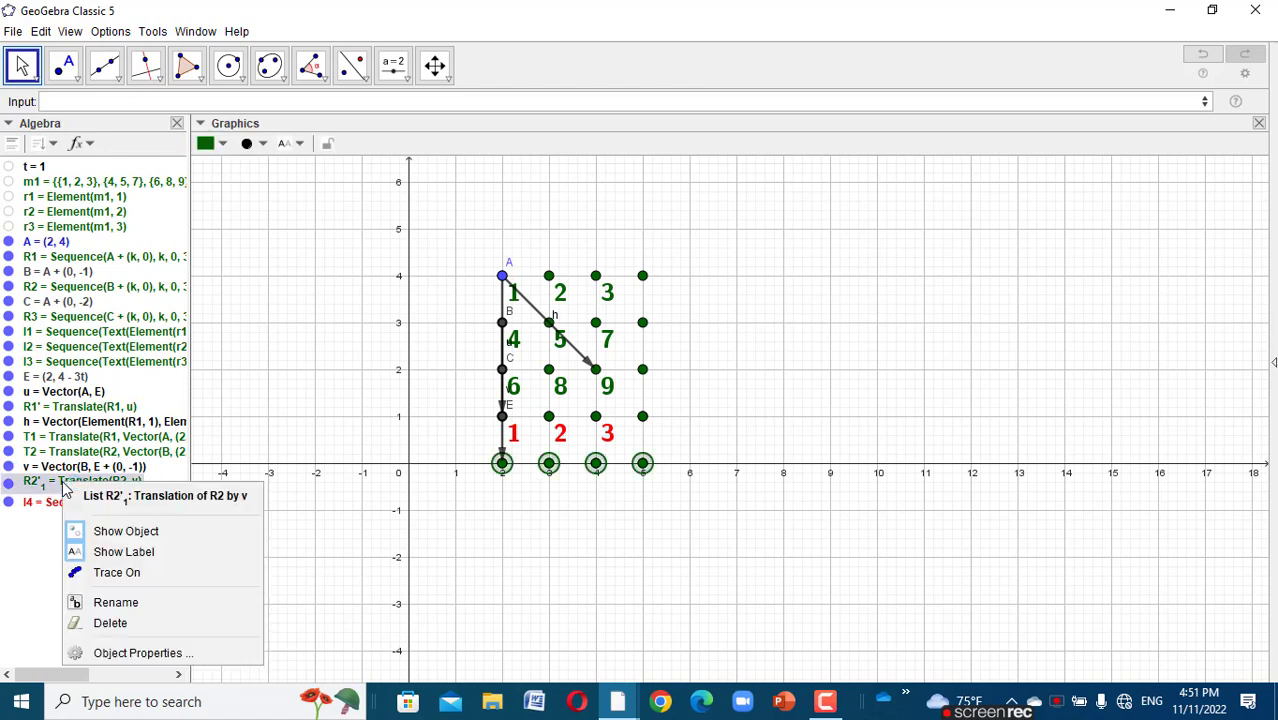
click(122, 602)
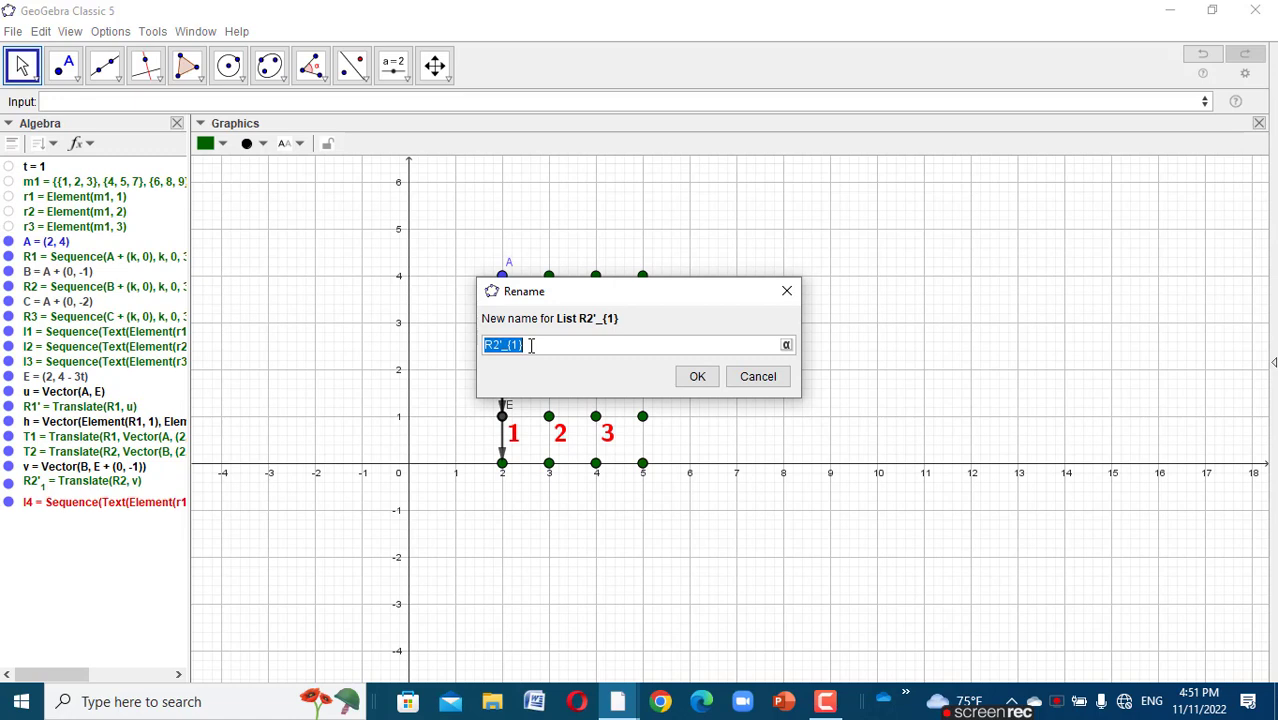
key(BackSpace)
text(R2')
click(694, 376)
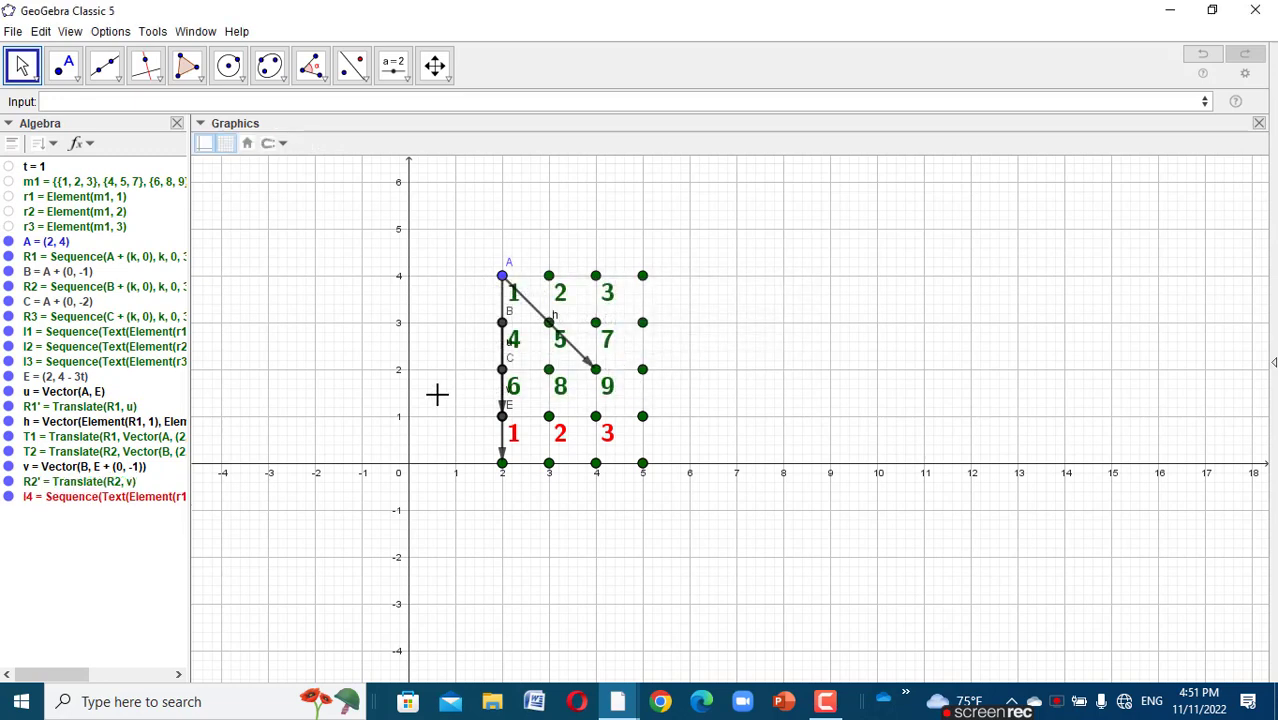
- Open the definition of the red text sequence l4, select its whole expression, and close the definition
click(161, 502)
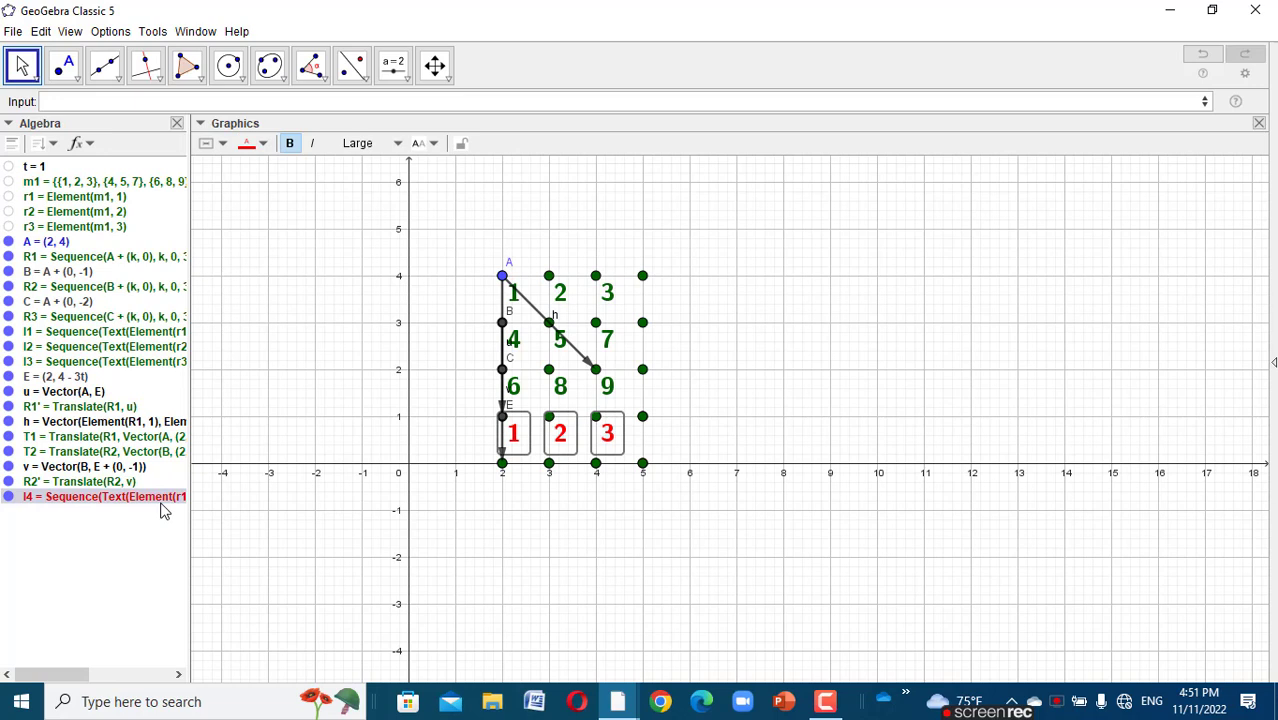
double_click(164, 505)
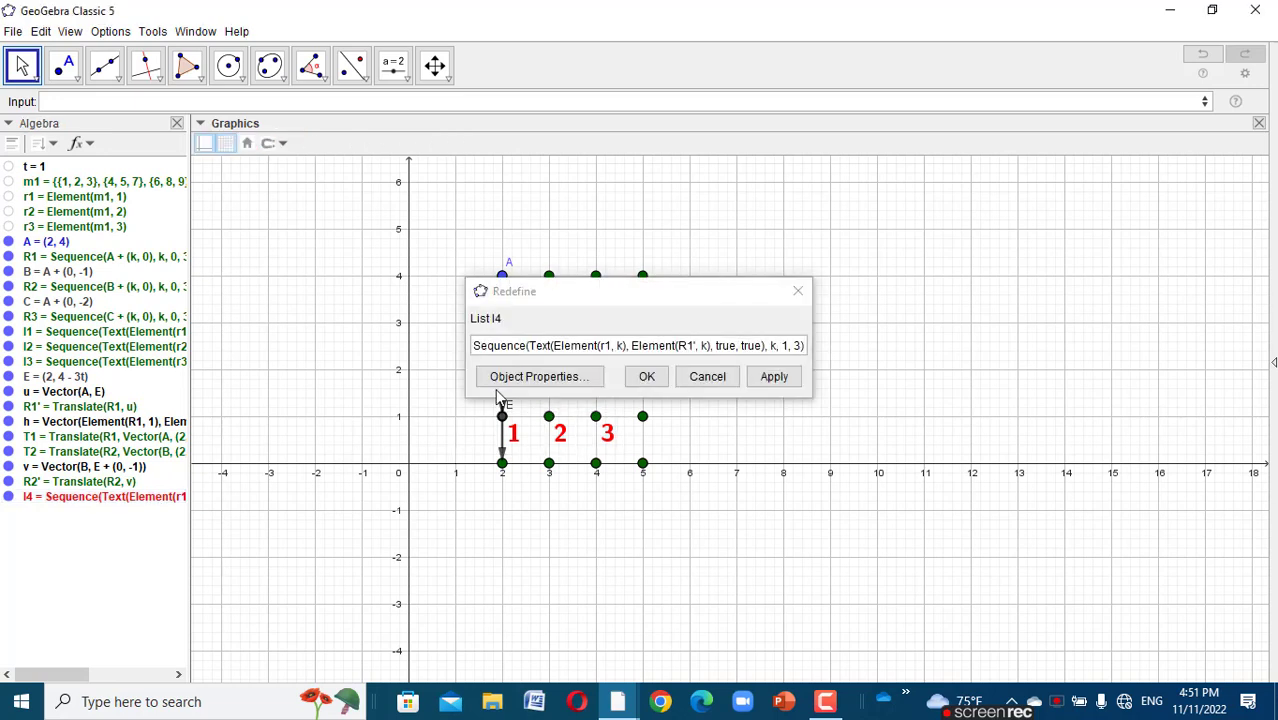
click(575, 340)
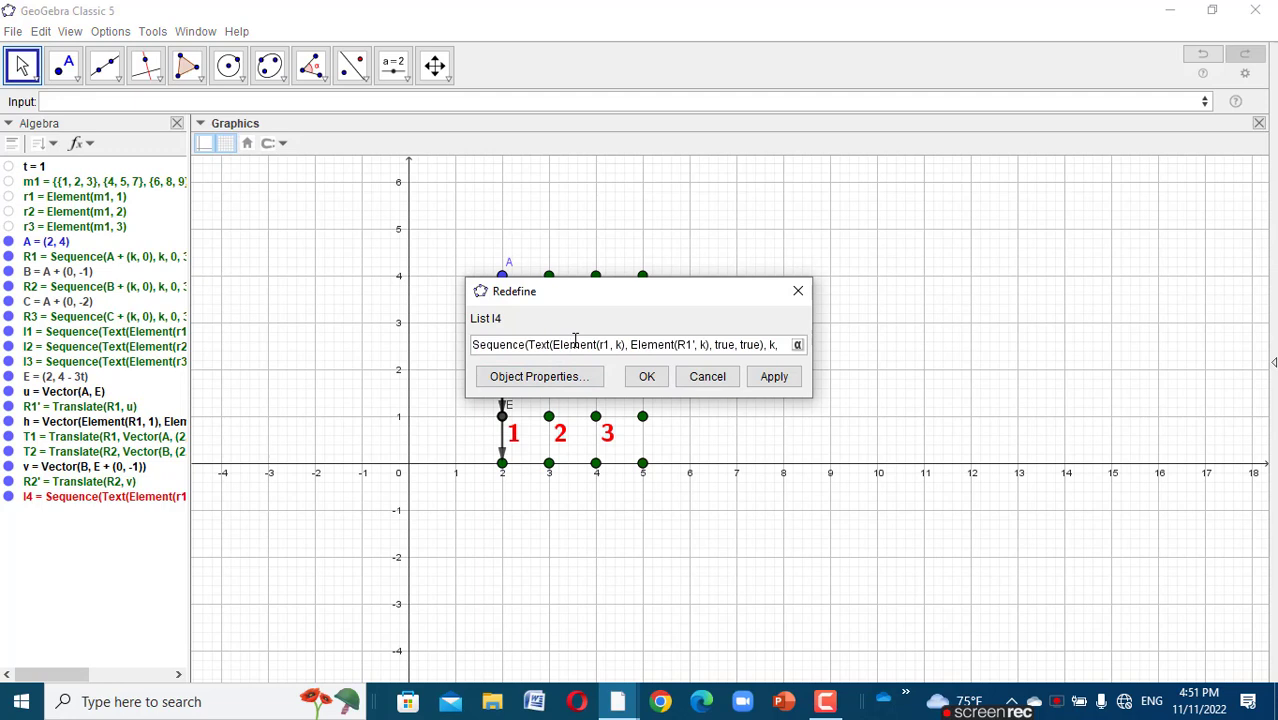
key(ctrl+a)
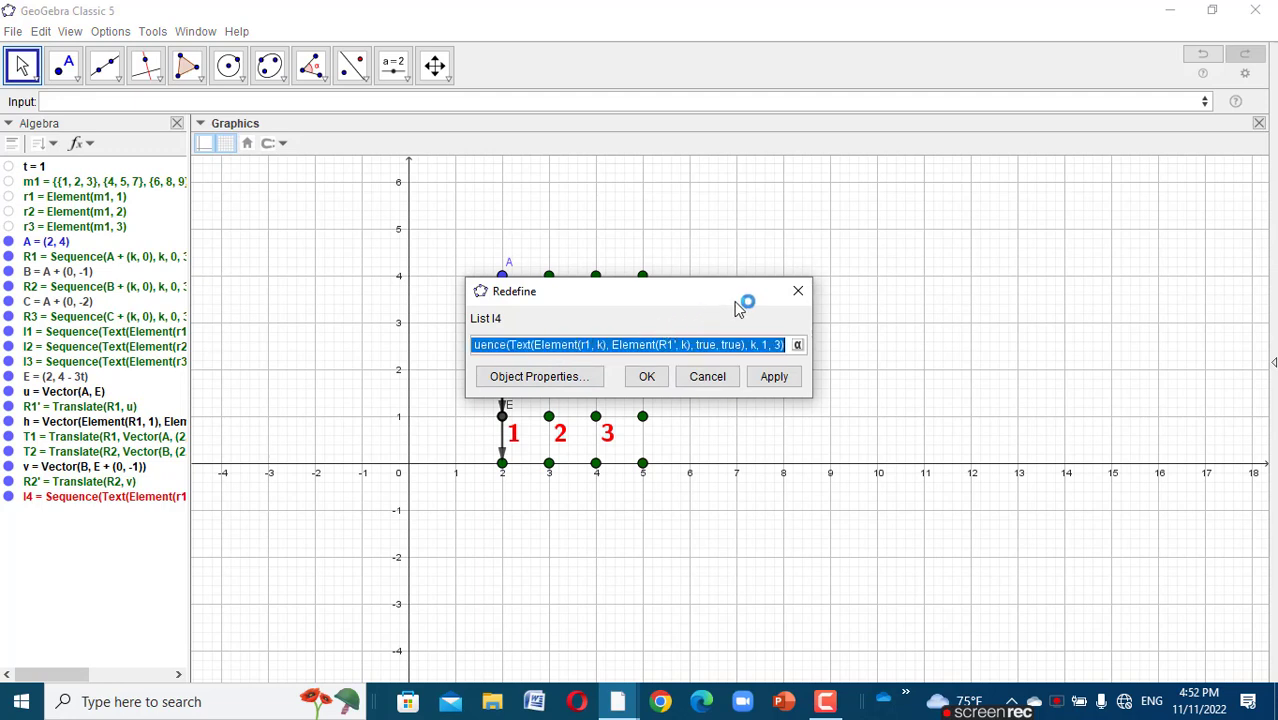
click(798, 291)
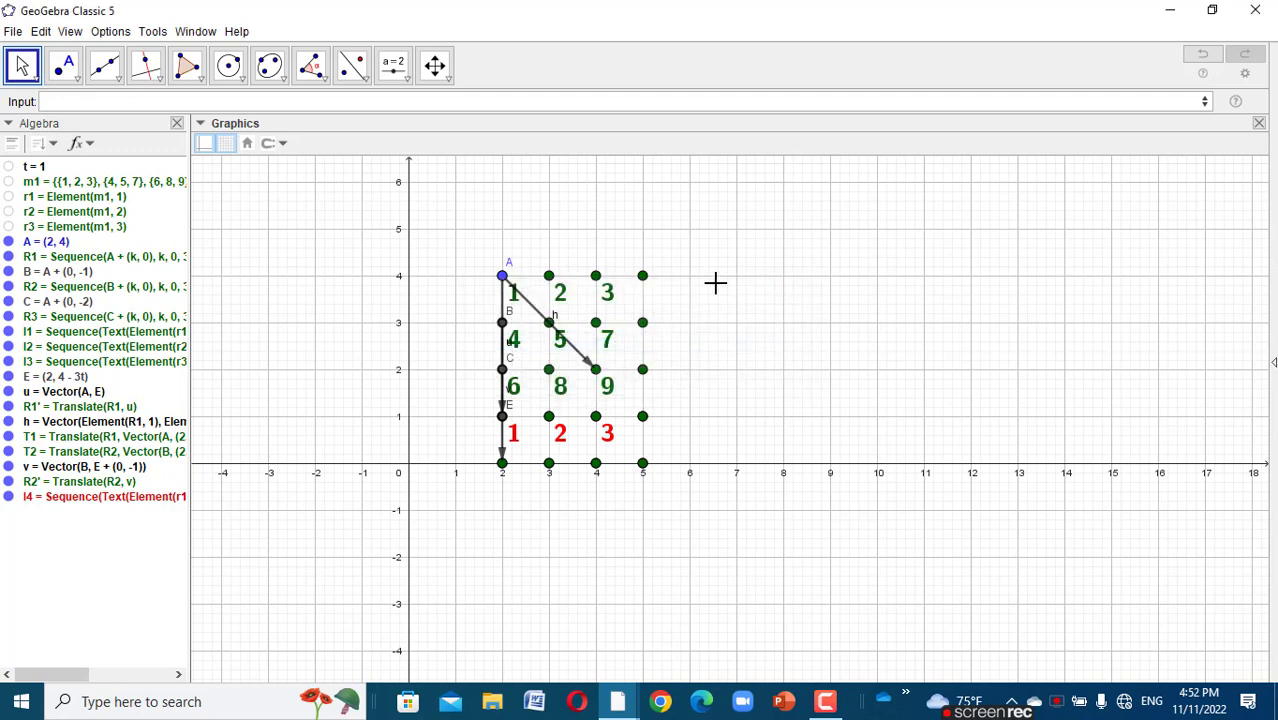
- Reuse l4's expression with T1 in place of R1' to create Sequence(Text(Element(r1, k), Element(T1, k), true, true), k, 1, 3)
click(141, 101)
key(Up)
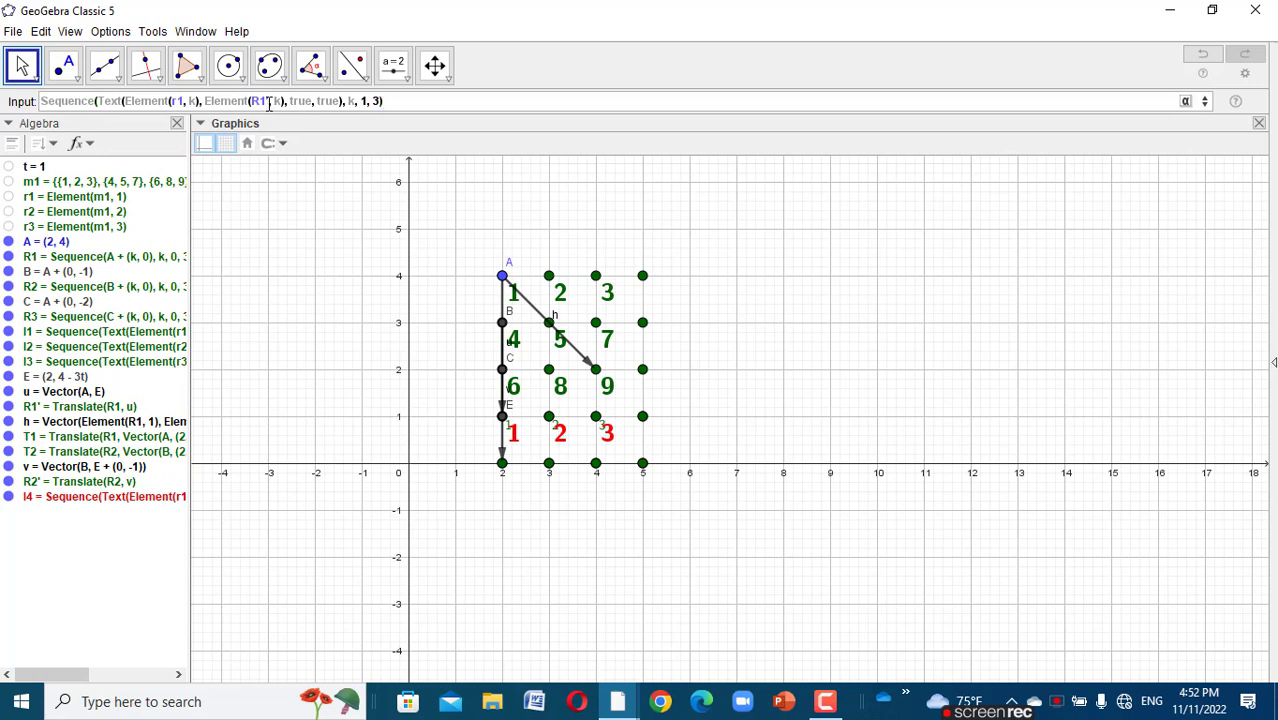
key(BackSpace)
key(BackSpace)
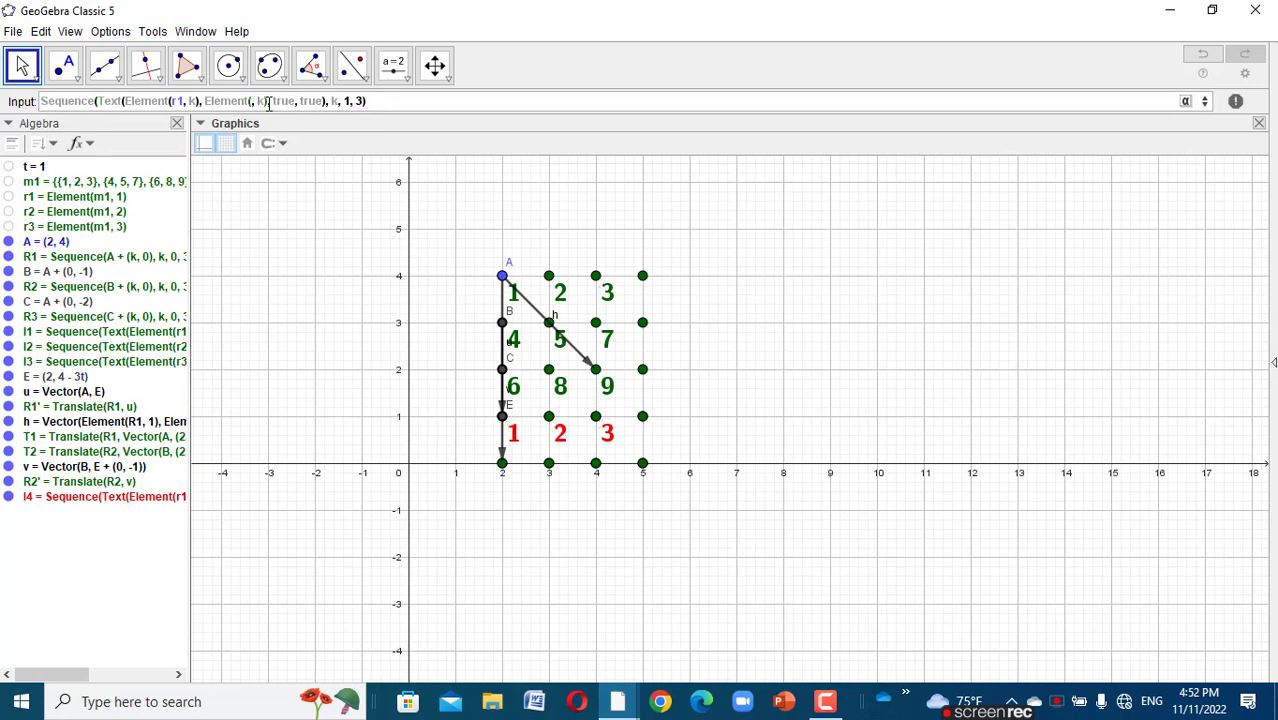
text(R1)
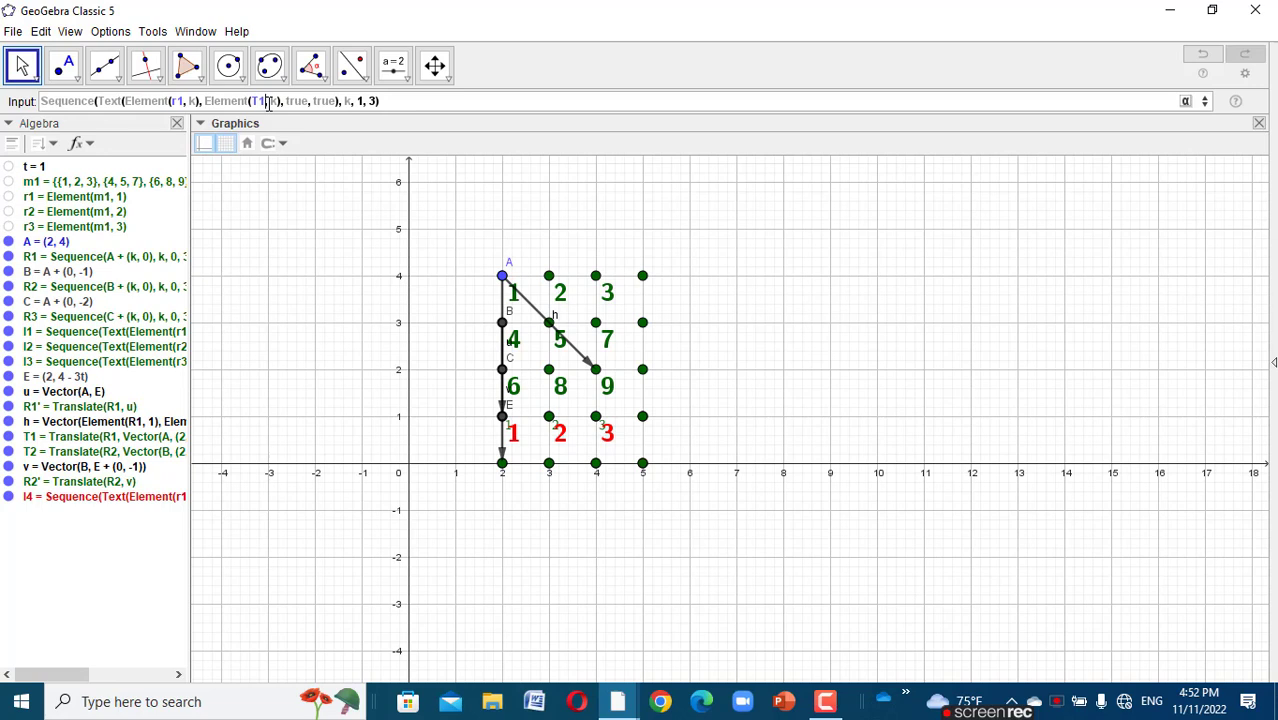
key(Return)
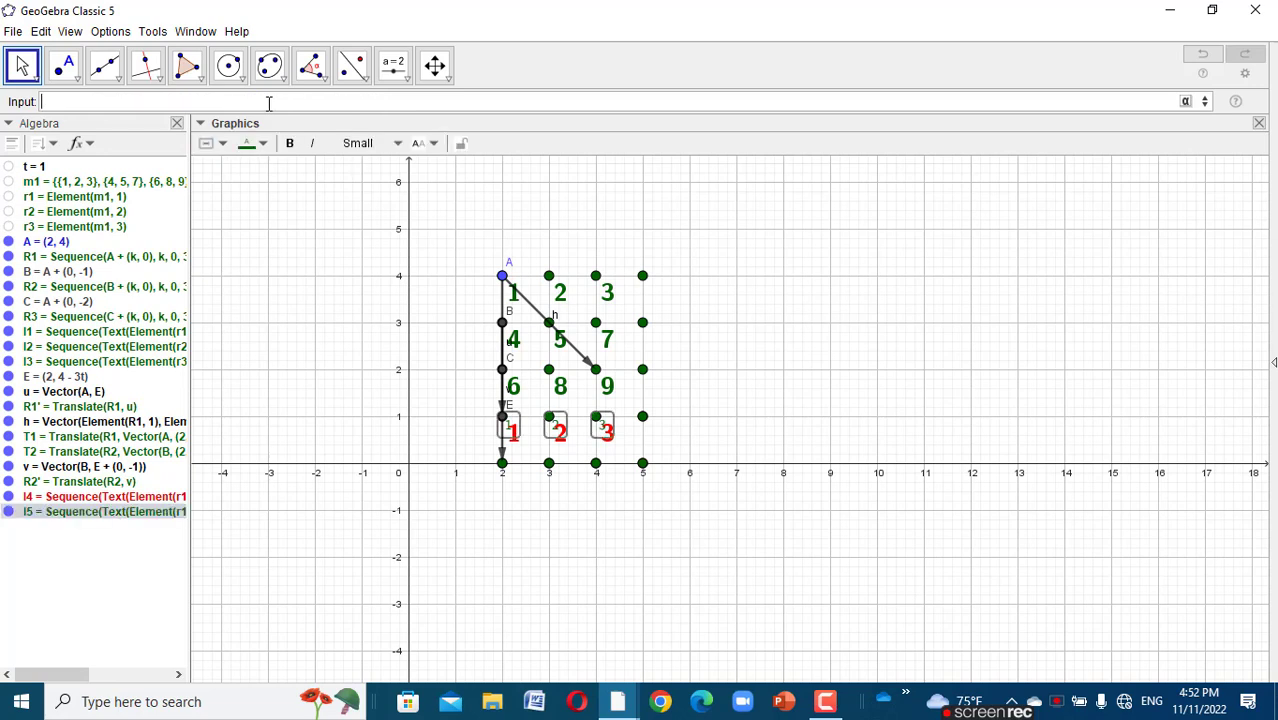
- Reuse the previous text expression to create Sequence(Text(Element(r2, k), Element(R2', k), true, true), k, 1, 3)
key(Up)
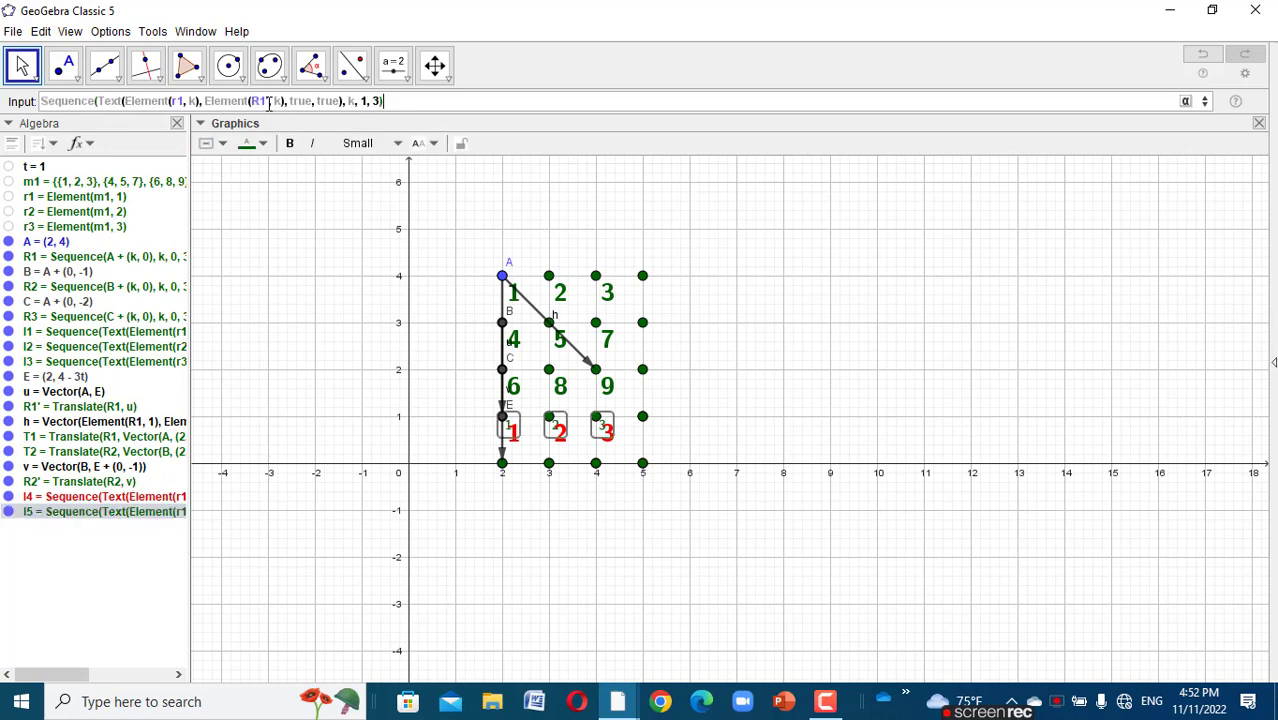
click(177, 101)
key(BackSpace)
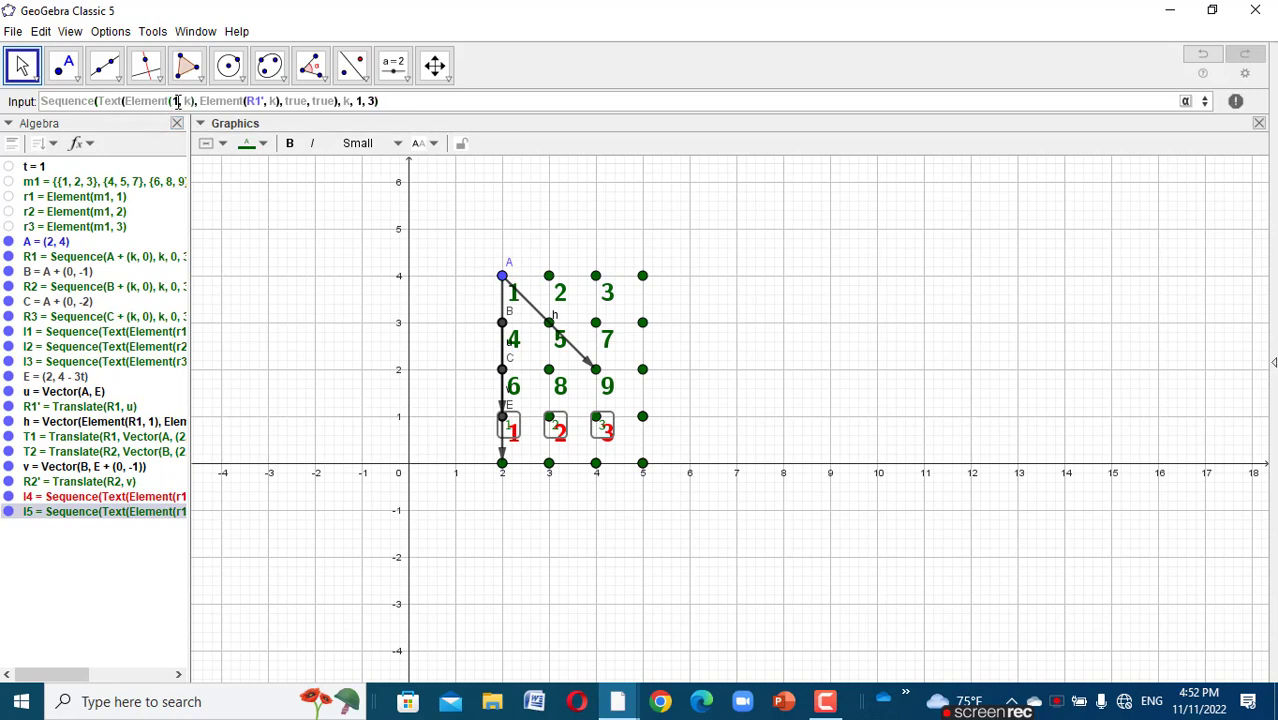
text(r)
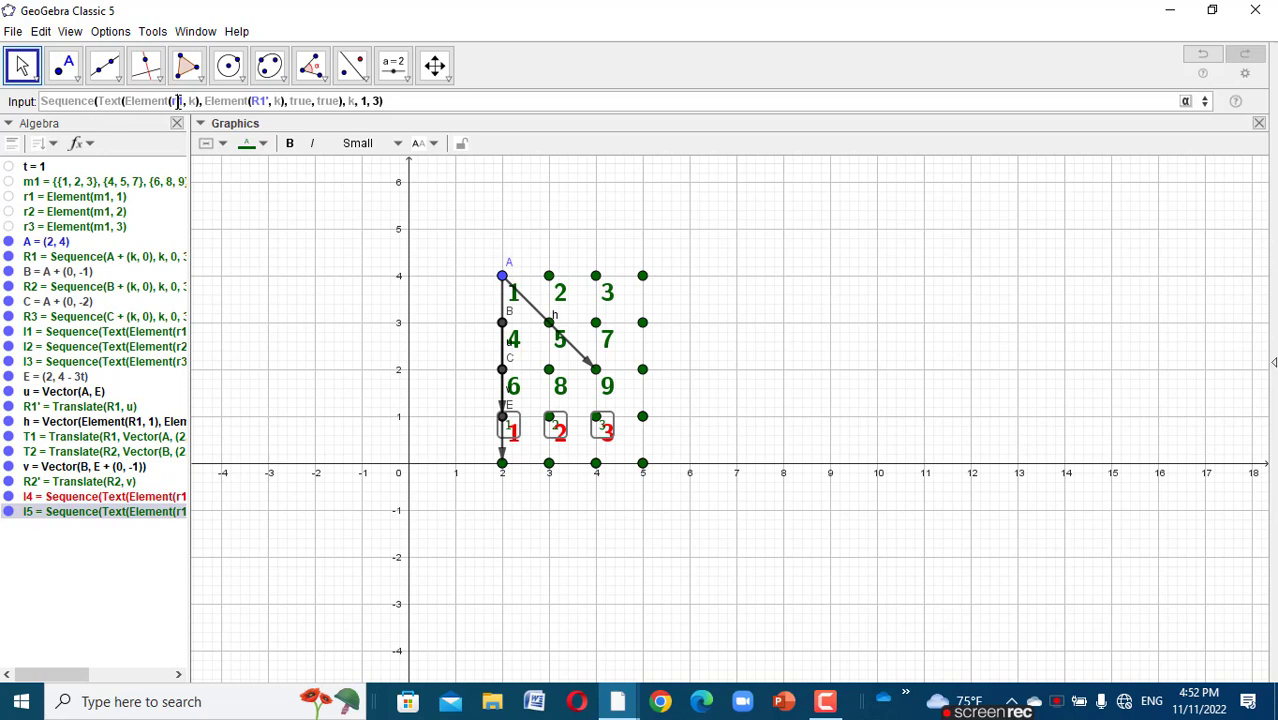
key(Delete)
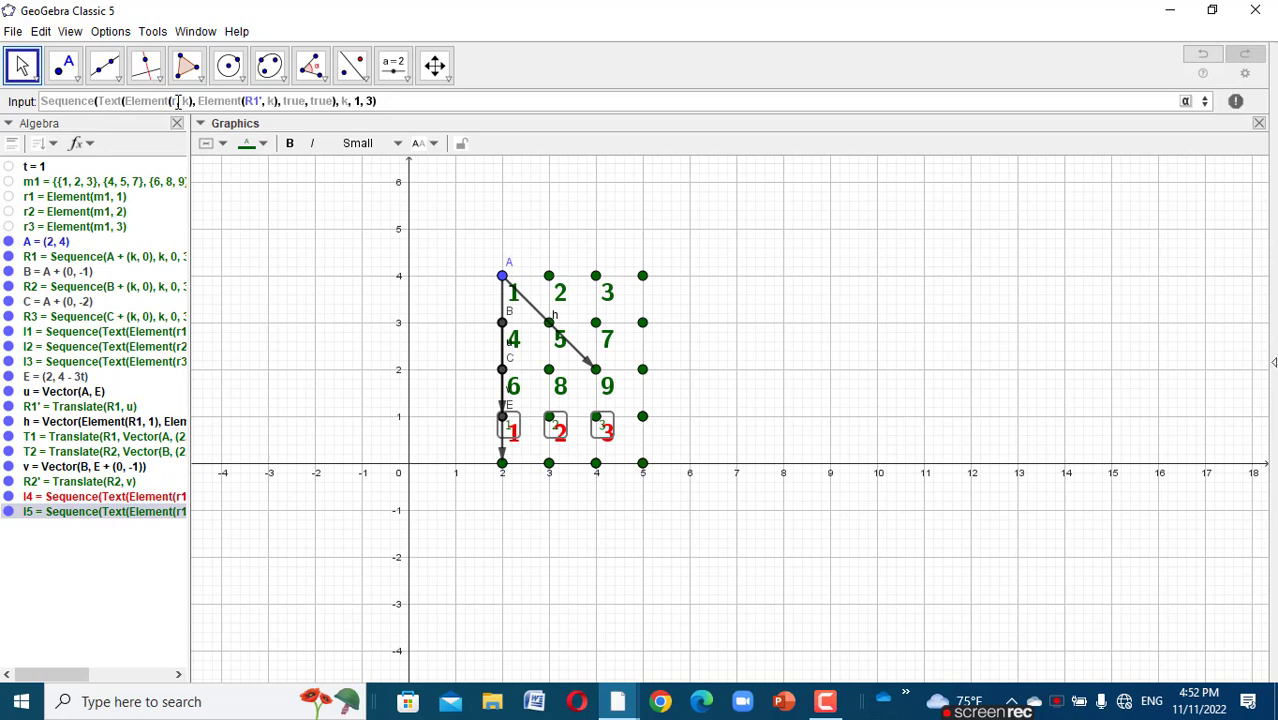
text(2)
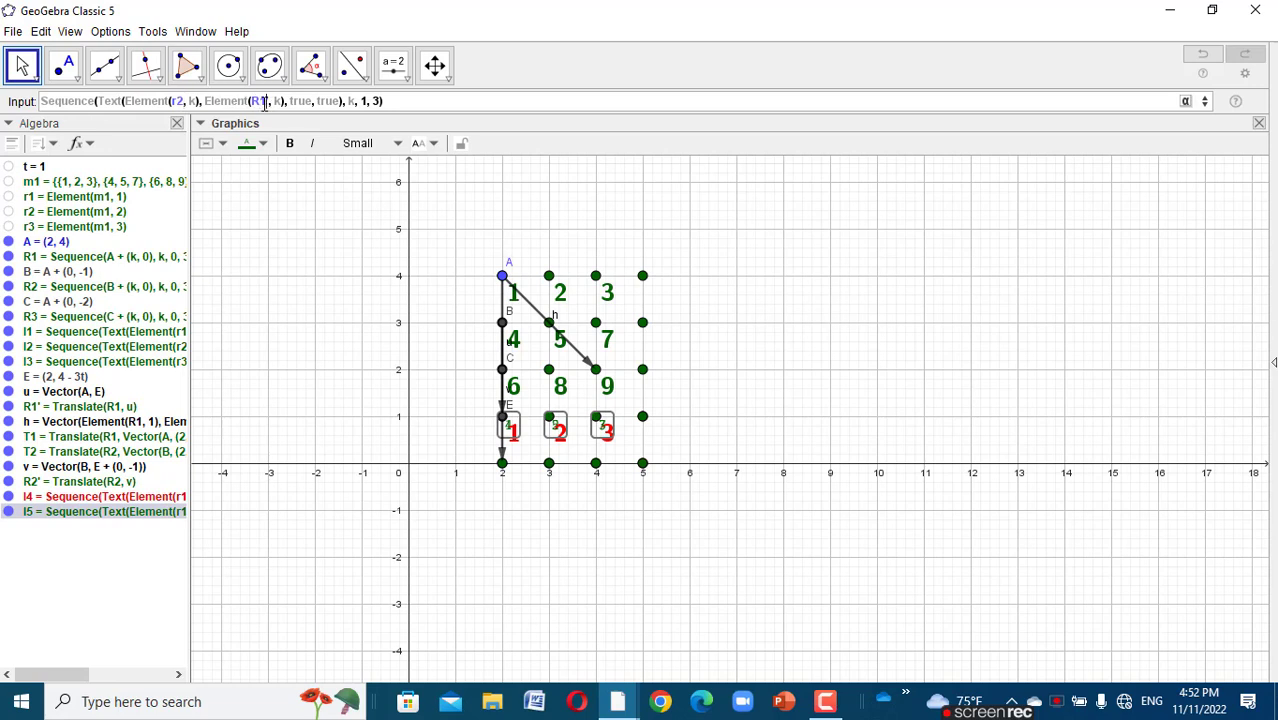
key(BackSpace)
text(2)
key(Return)
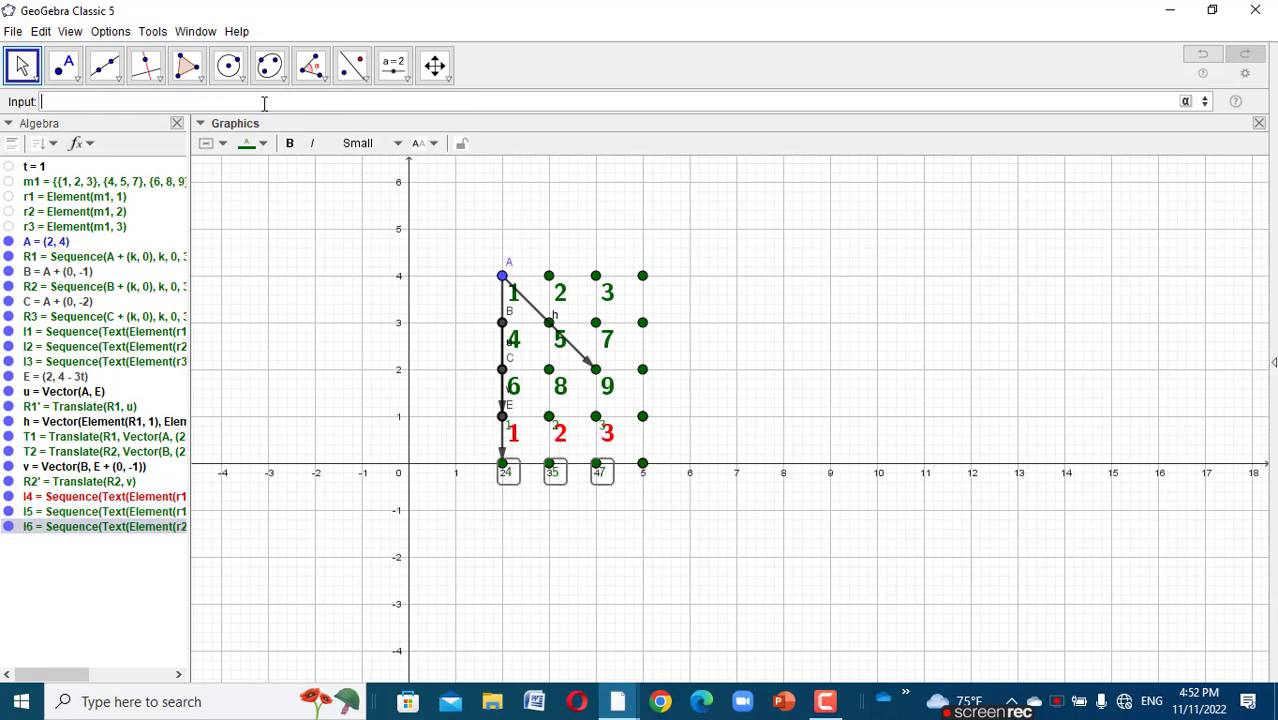
- Format the text sequence placed on the R2' points in Large size and red
click(393, 150)
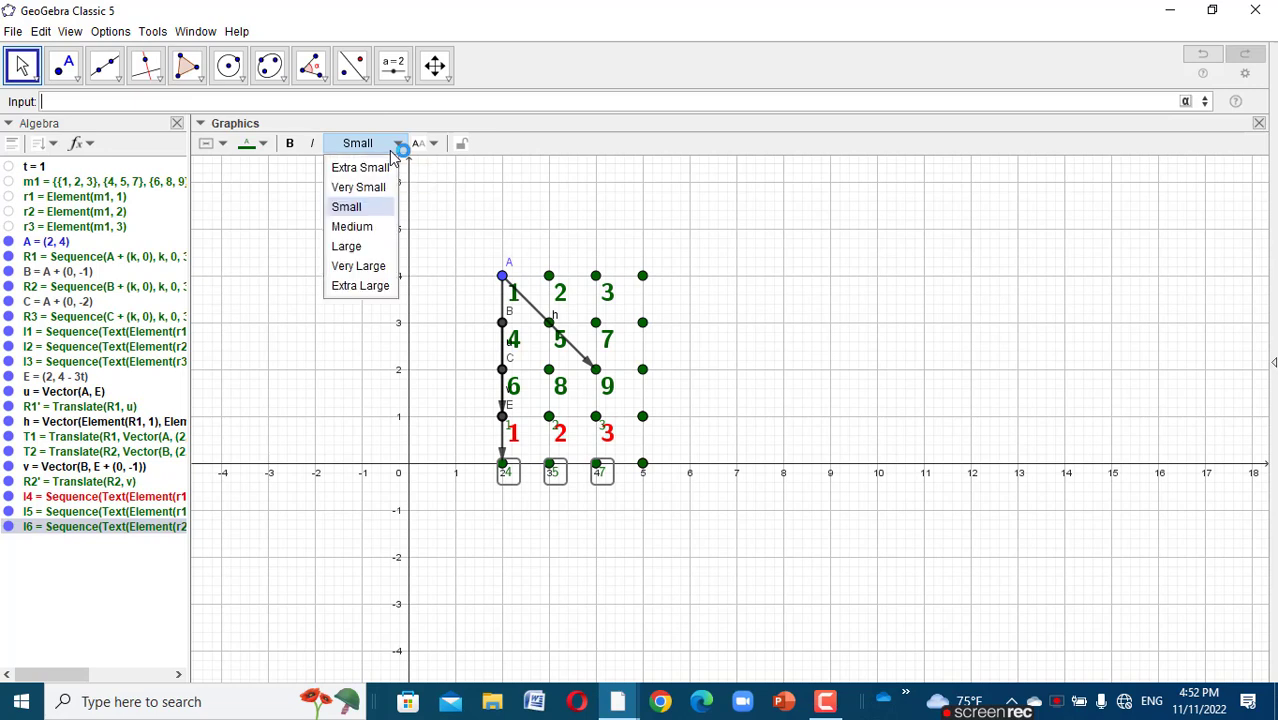
click(367, 246)
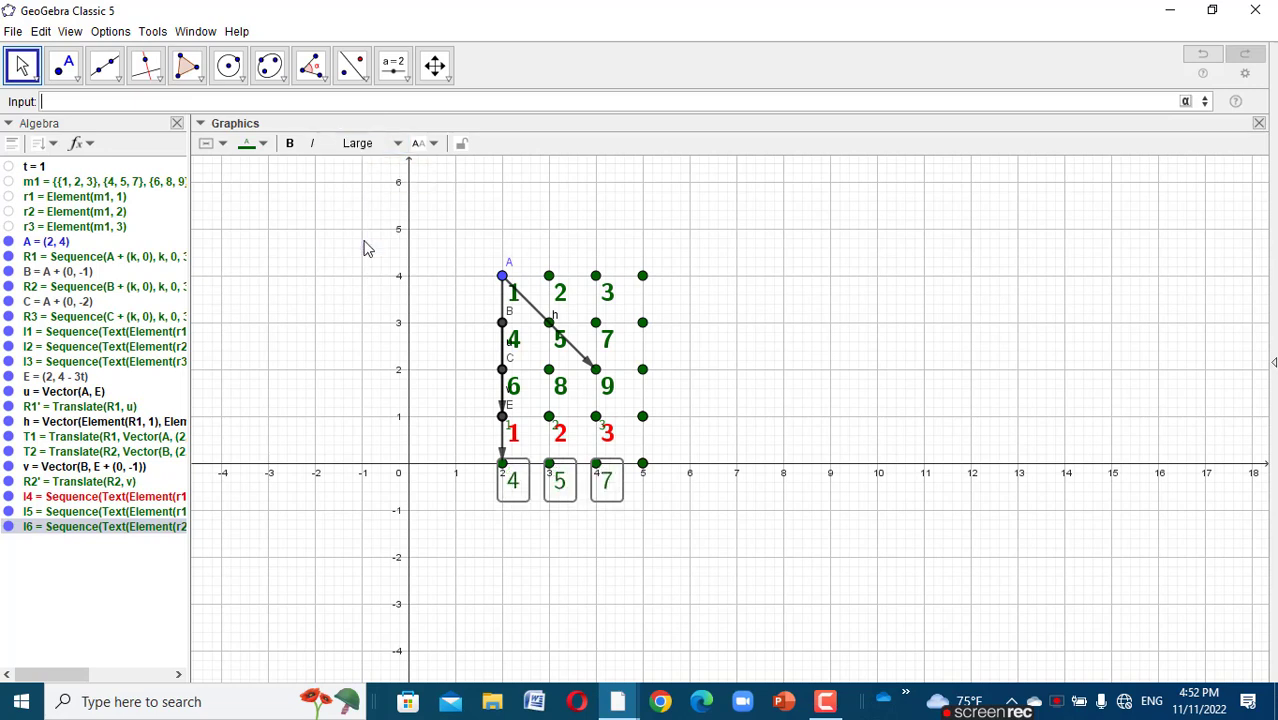
click(264, 145)
click(246, 165)
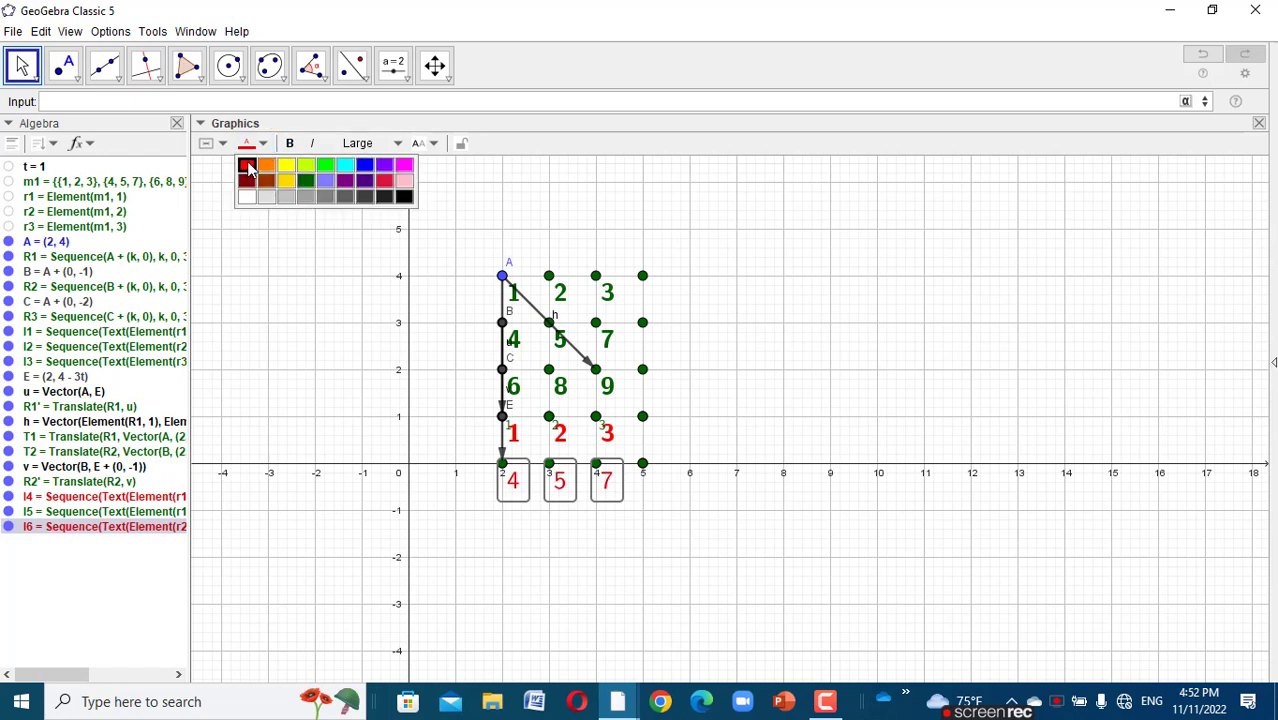
click(439, 514)
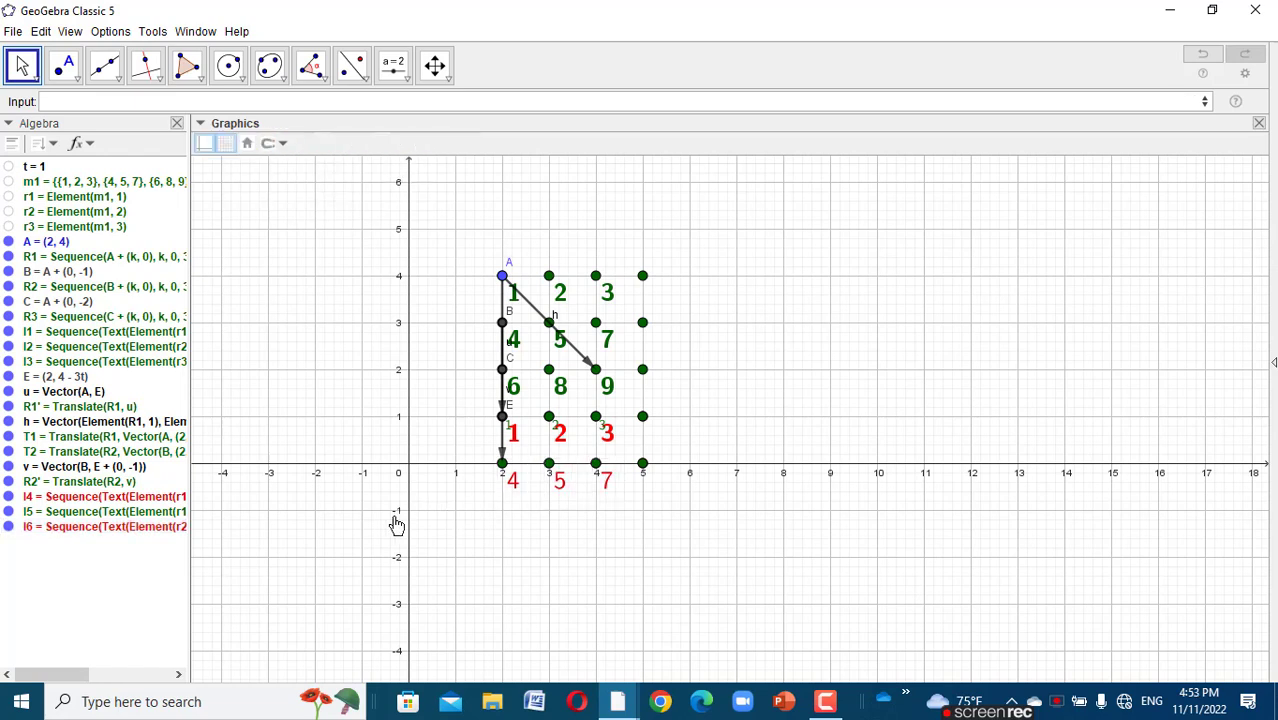
- Format the text sequence l5, placed on the T1 points, as black, Large and bold
click(155, 511)
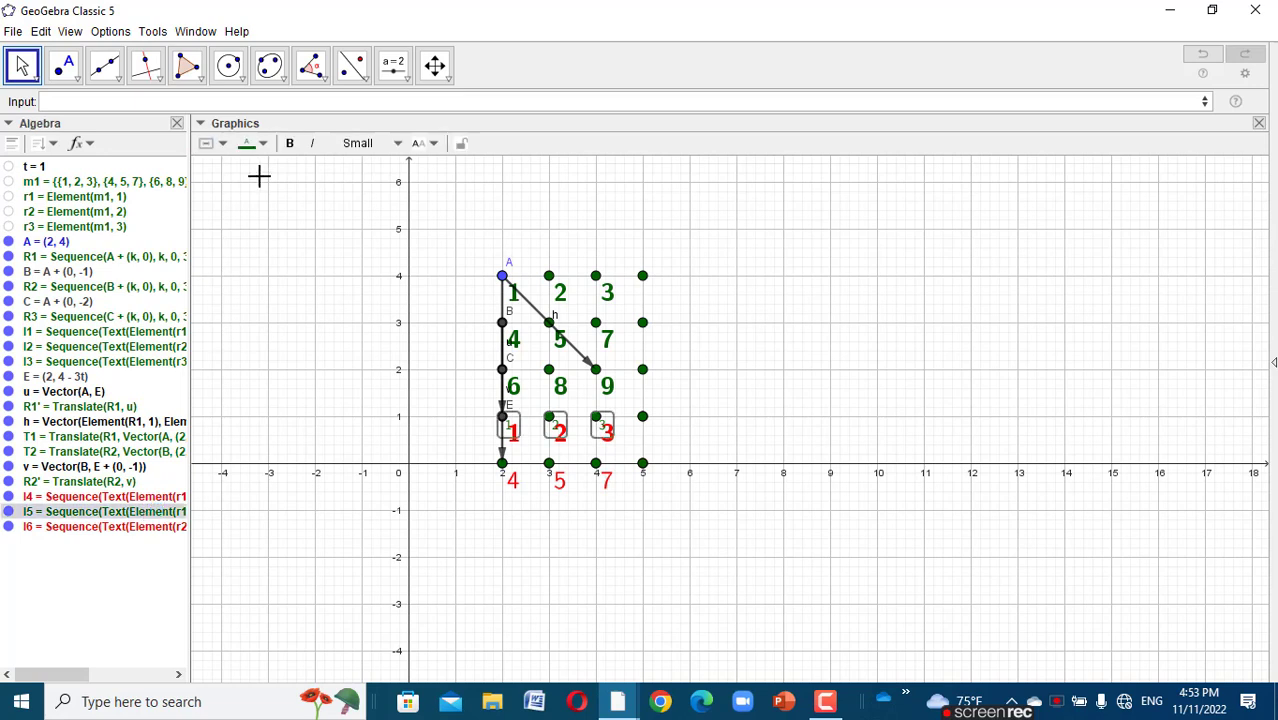
click(263, 143)
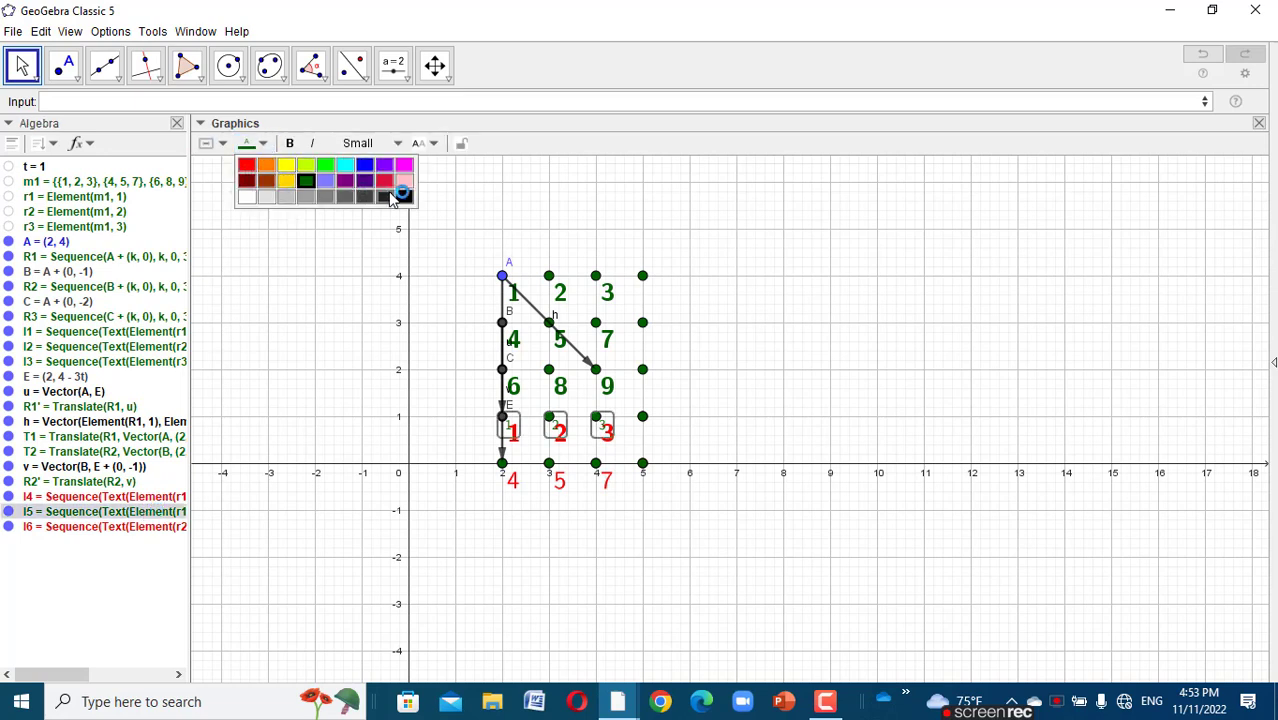
click(404, 198)
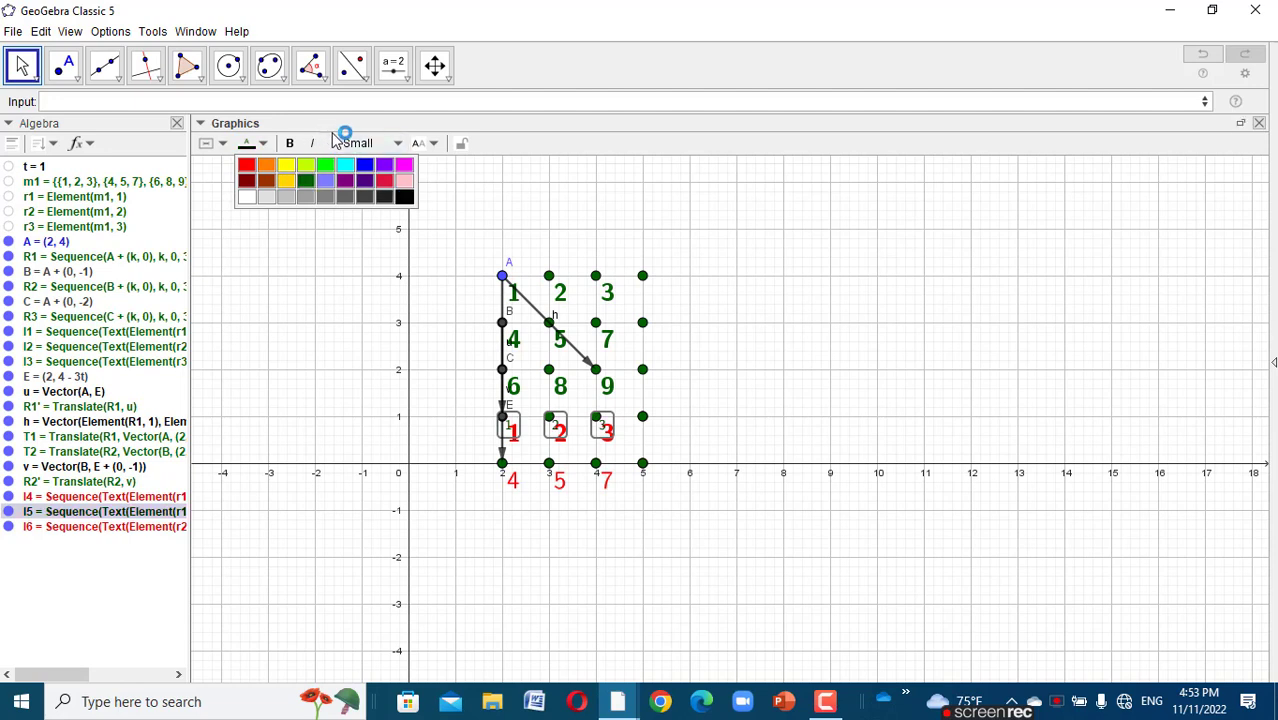
click(341, 143)
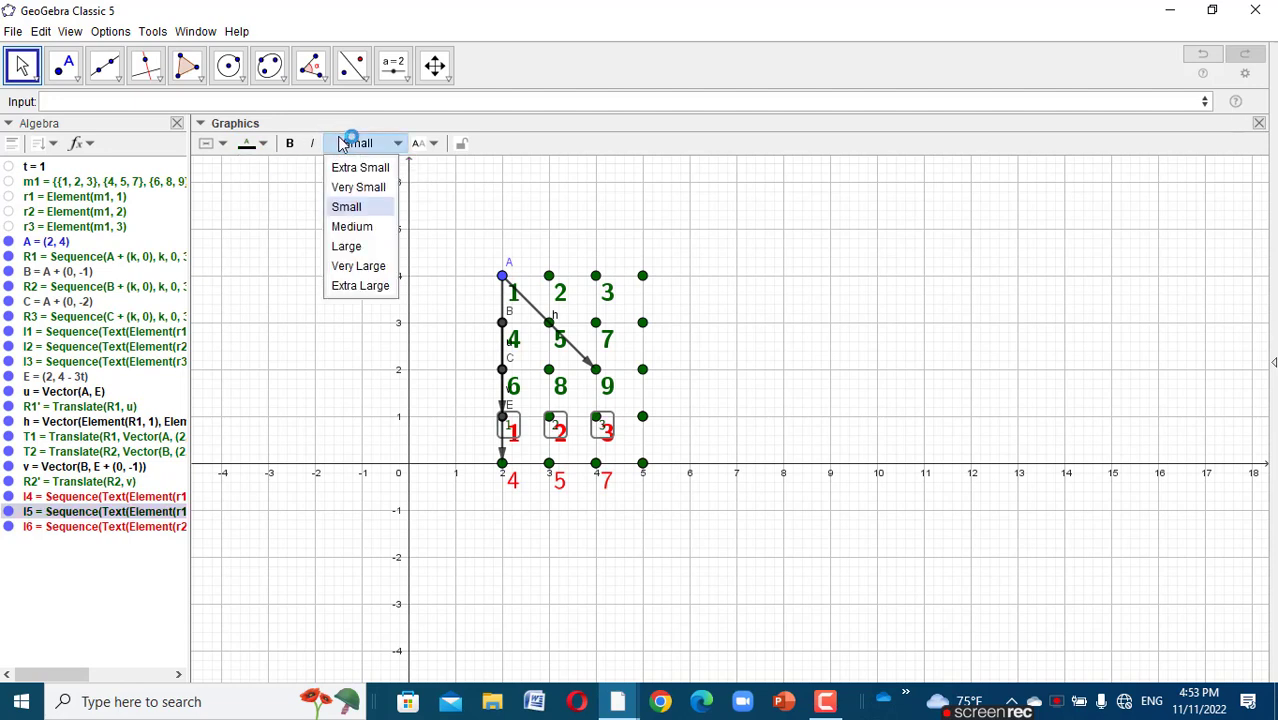
click(347, 246)
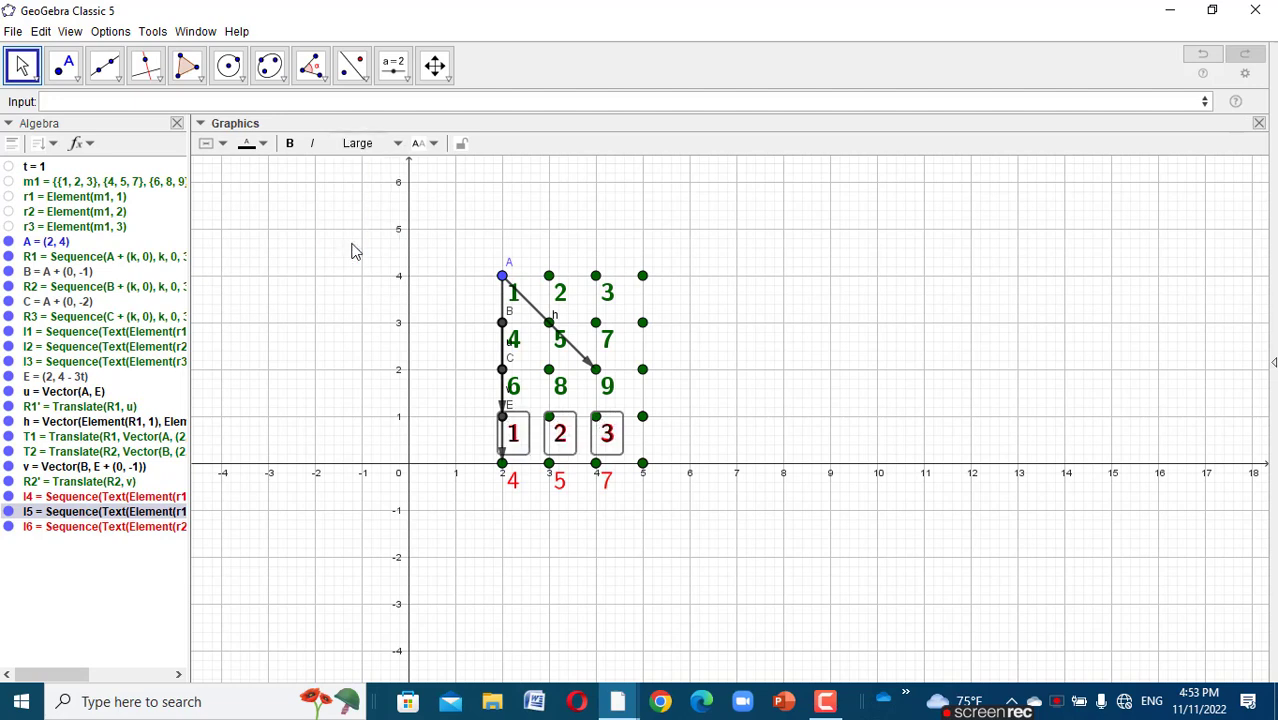
click(290, 143)
click(367, 235)
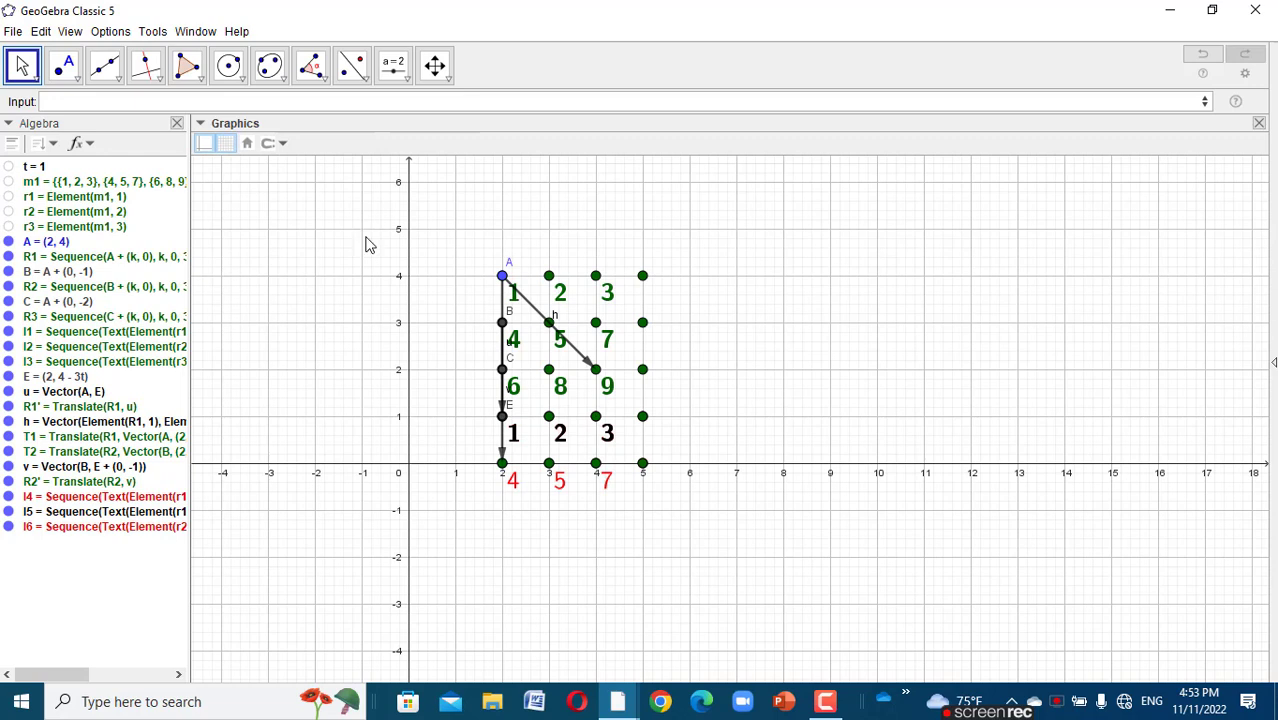
- Reuse the copied text expression with T2 in place of R1' to create Sequence(Text(Element(r1, k), Element(T2, k), true, true), k, 1, 3)
click(105, 96)
key(ctrl+v)
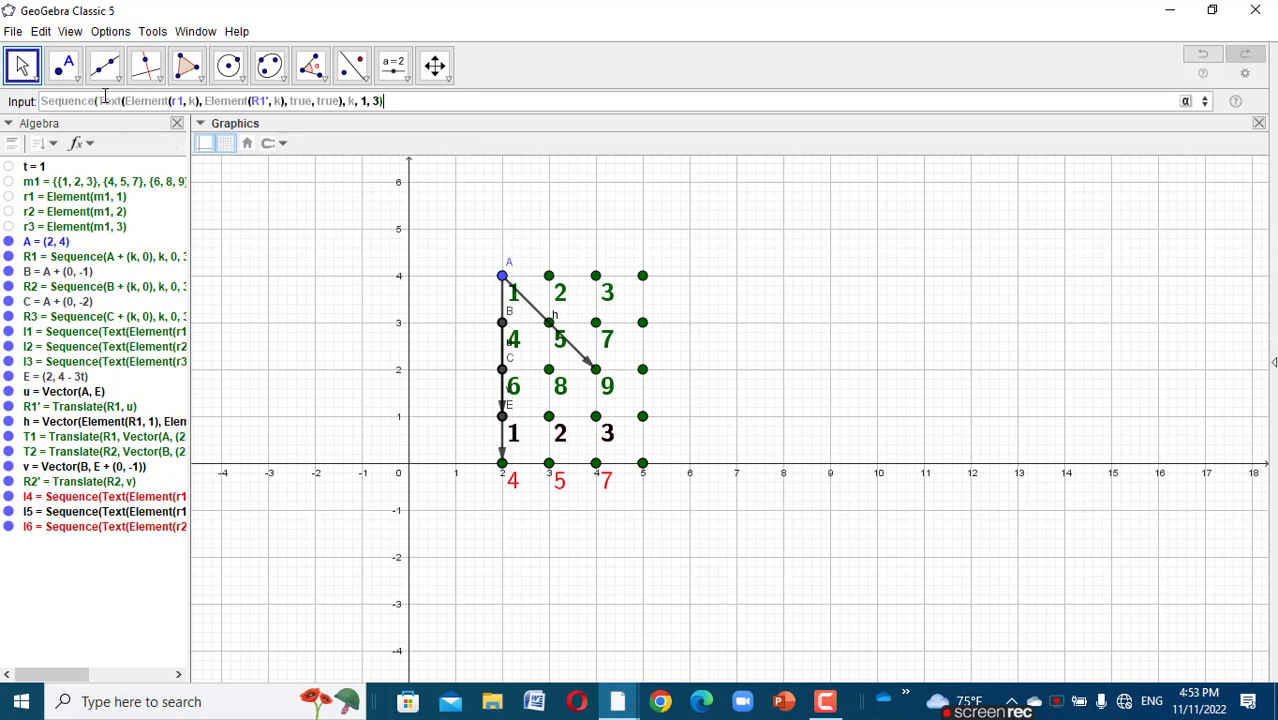
click(268, 101)
key(BackSpace)
key(BackSpace)
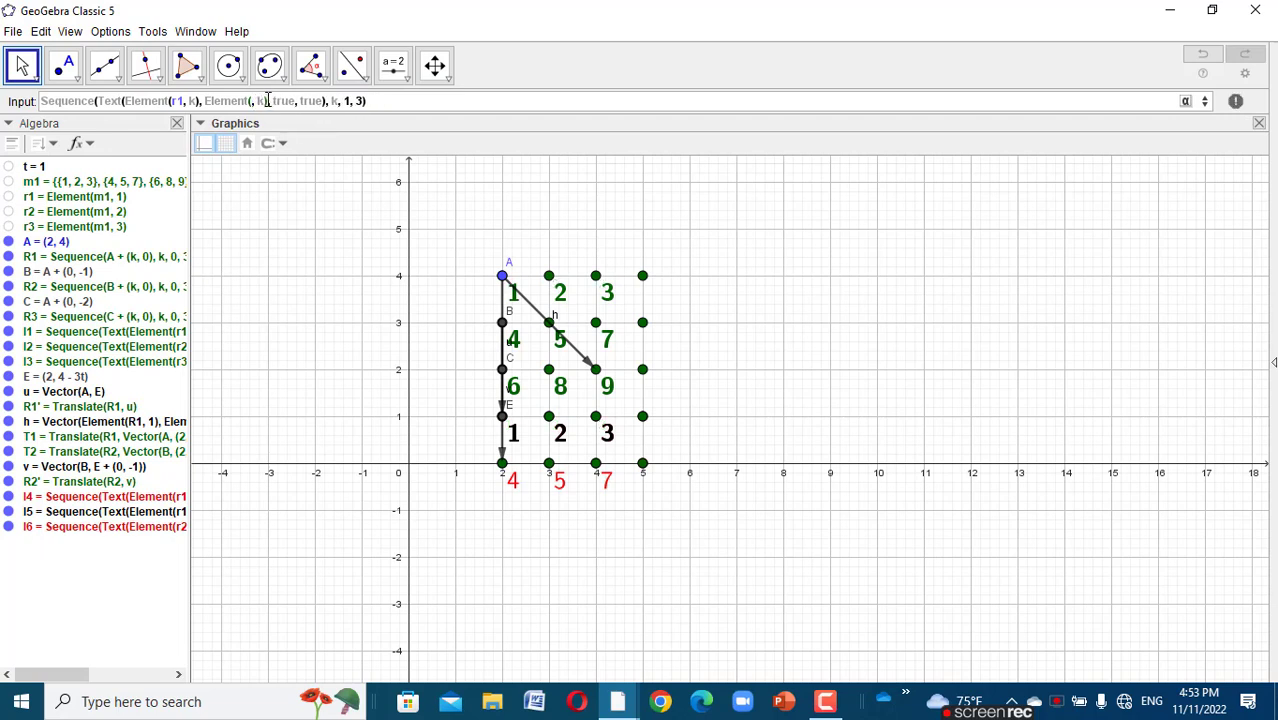
text(T2)
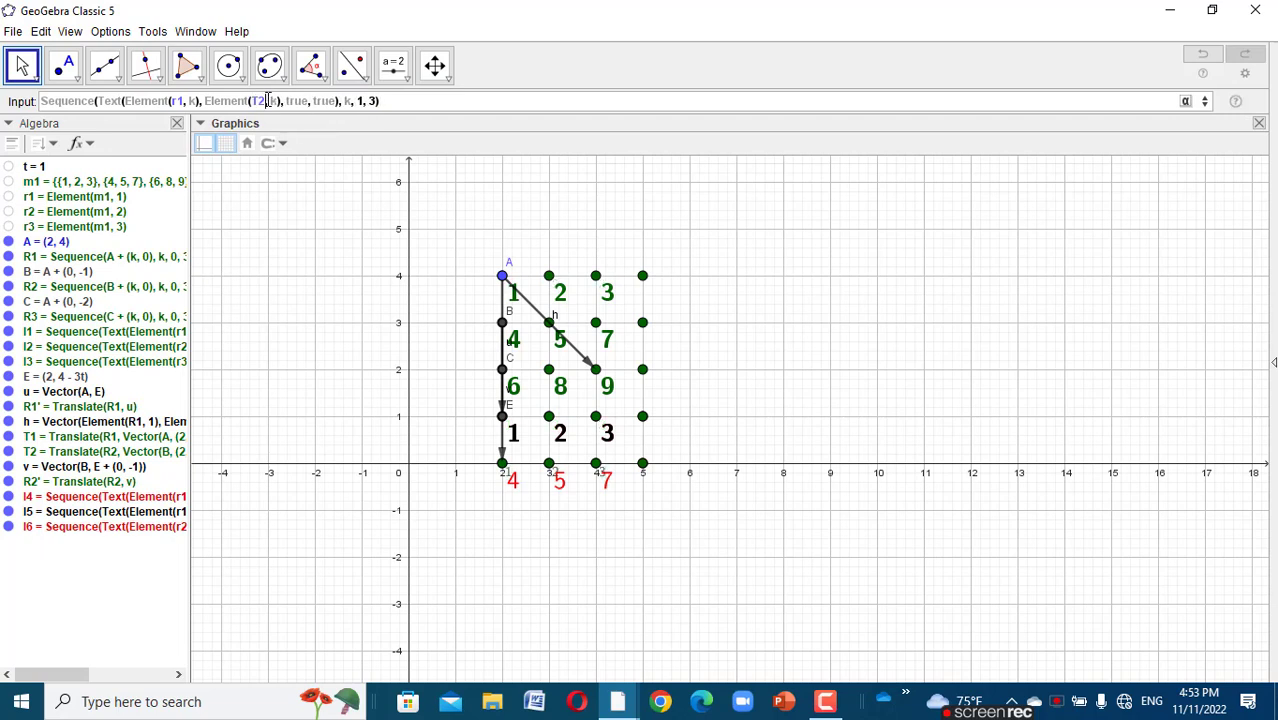
key(Return)
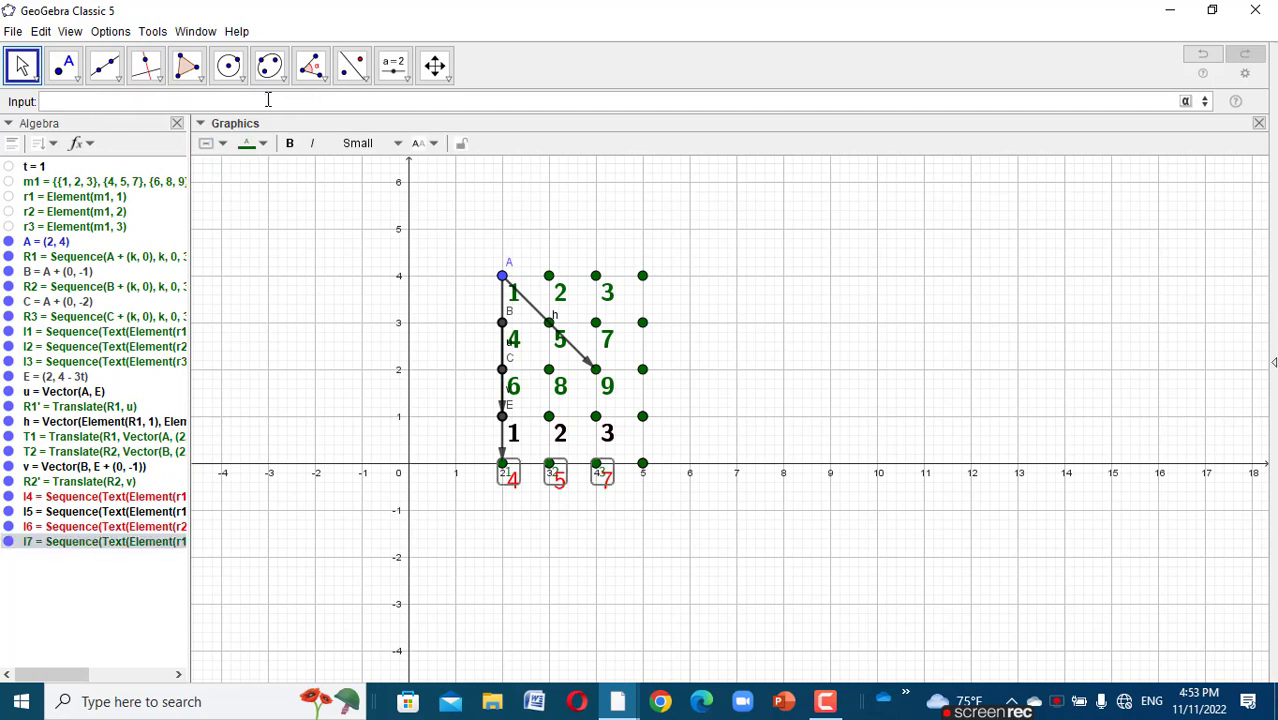
- Format the text sequence on the T2 points as Large and bold
click(366, 146)
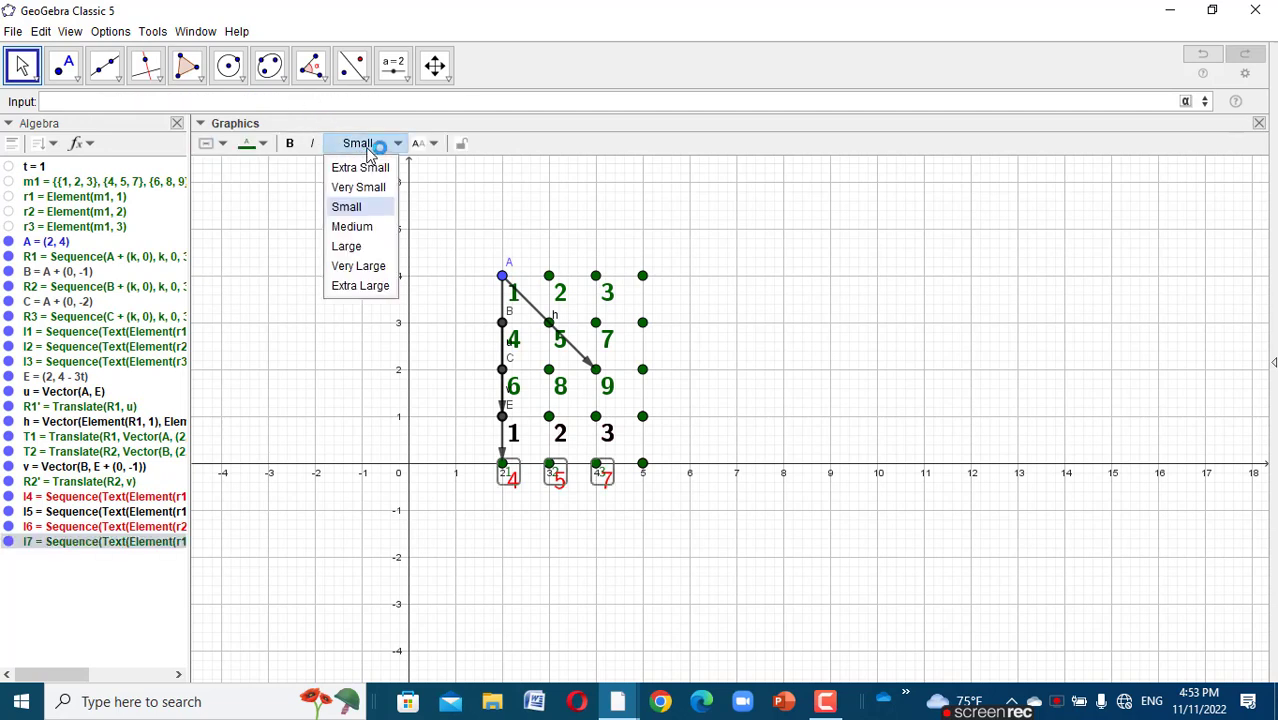
click(345, 246)
click(284, 145)
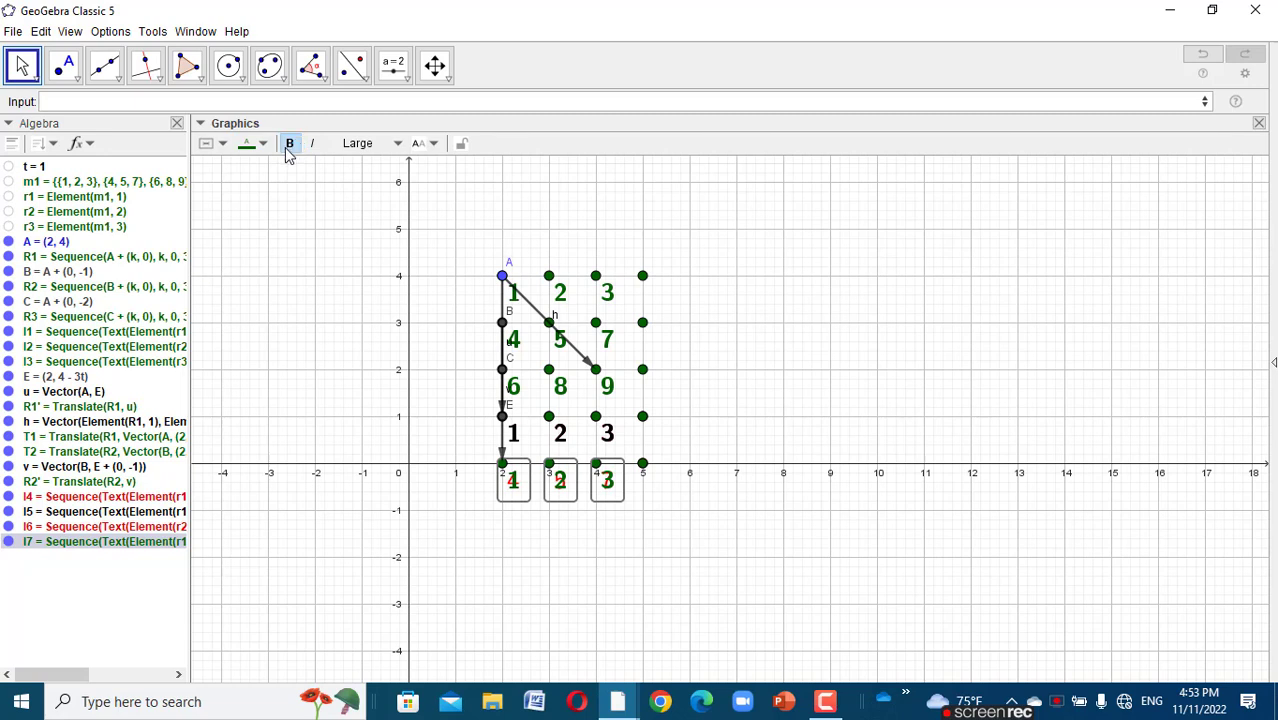
- Redefine the text sequence l7 on the T2 points to take its elements from r2 instead of r1
double_click(122, 545)
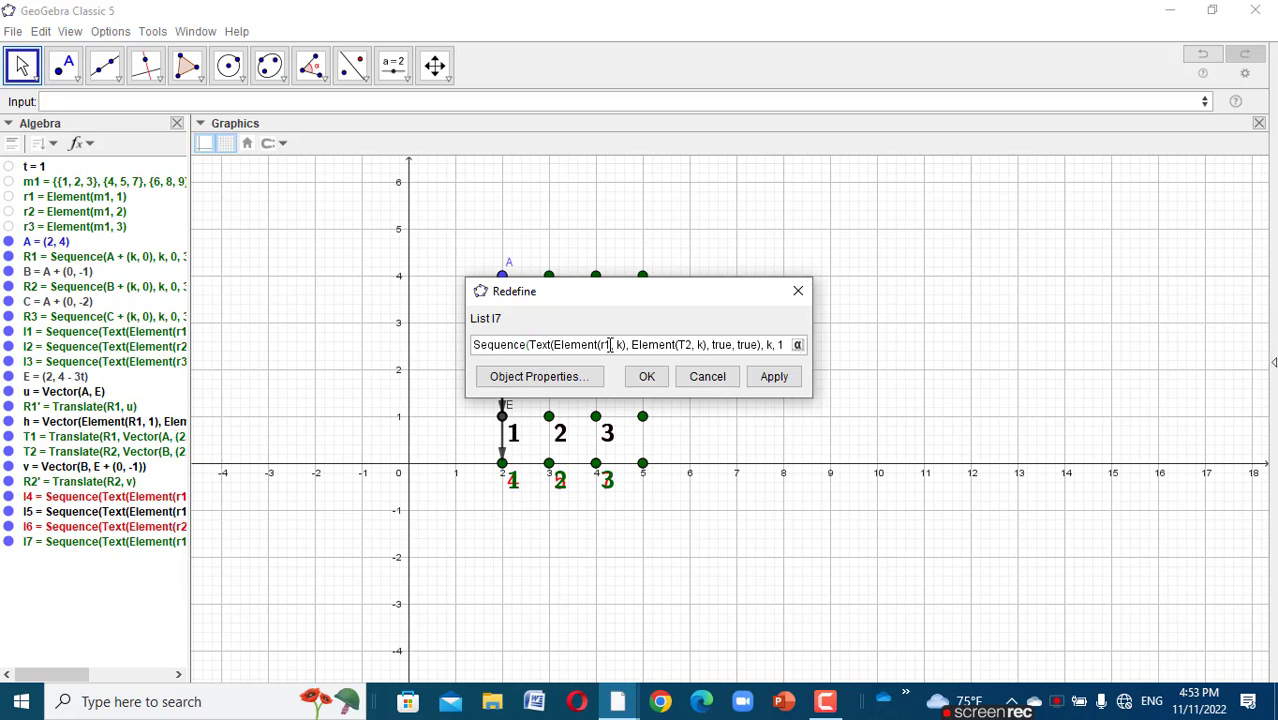
click(609, 345)
key(BackSpace)
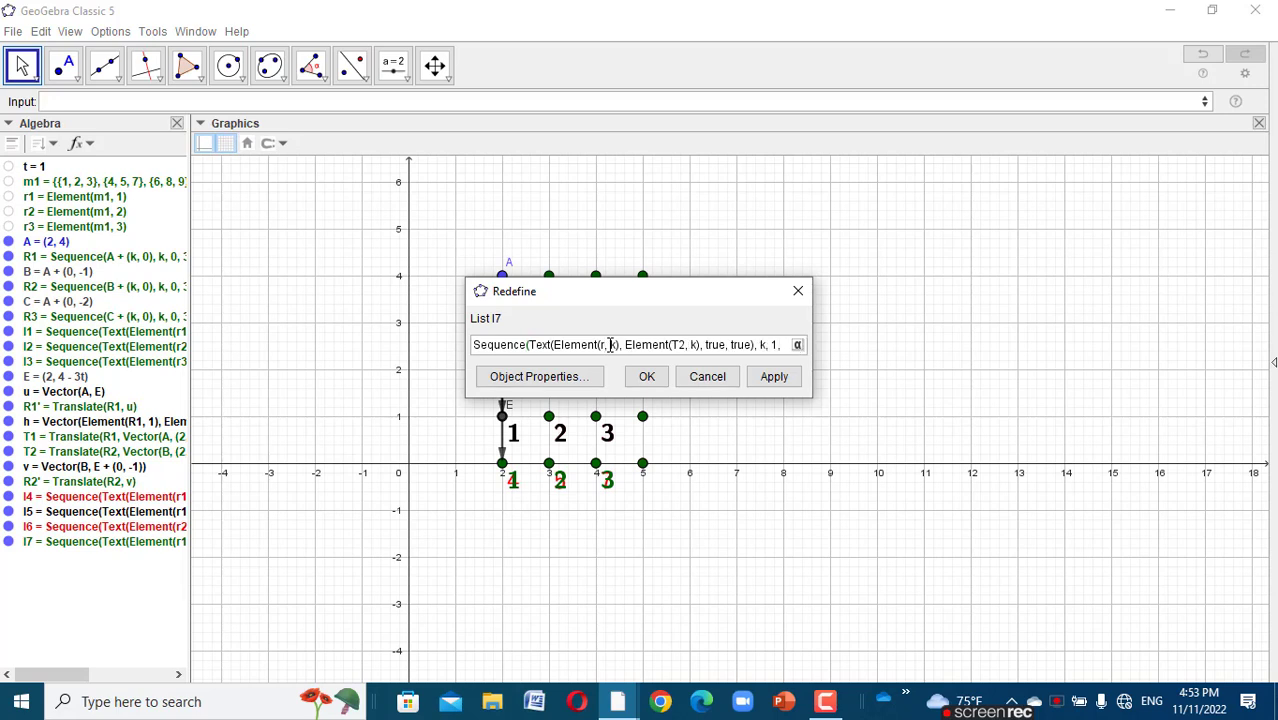
text(2)
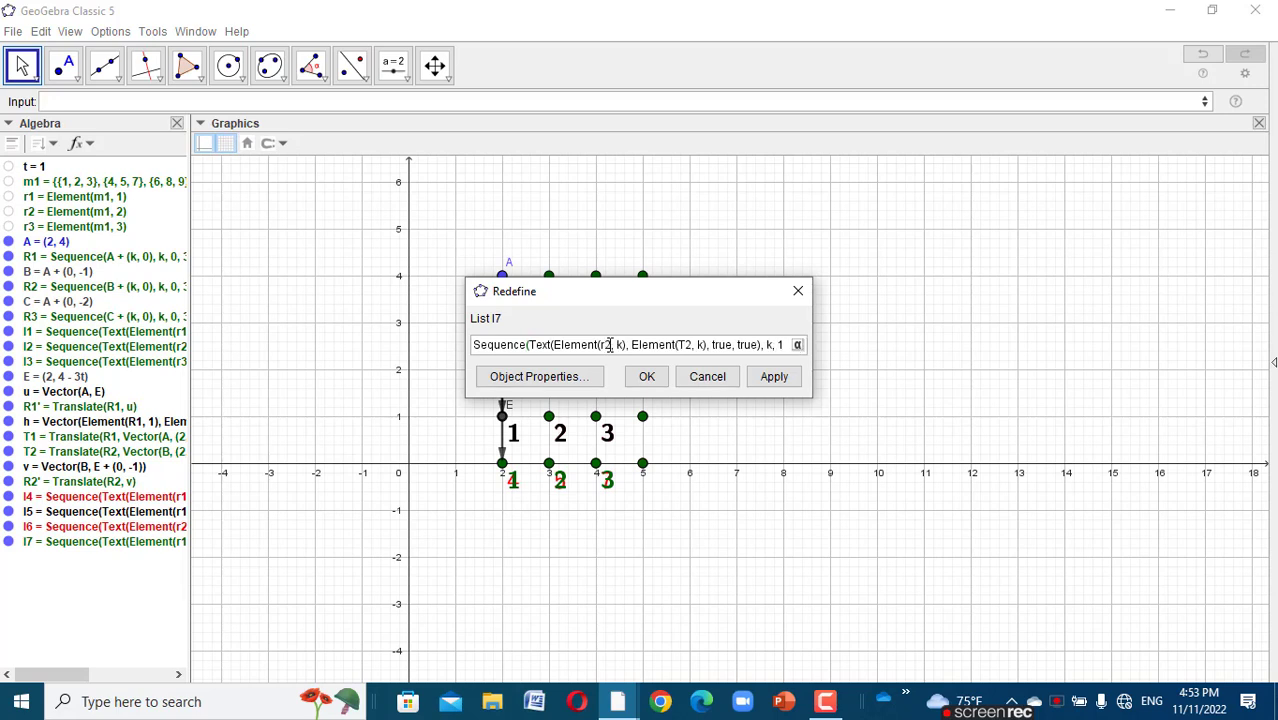
click(775, 378)
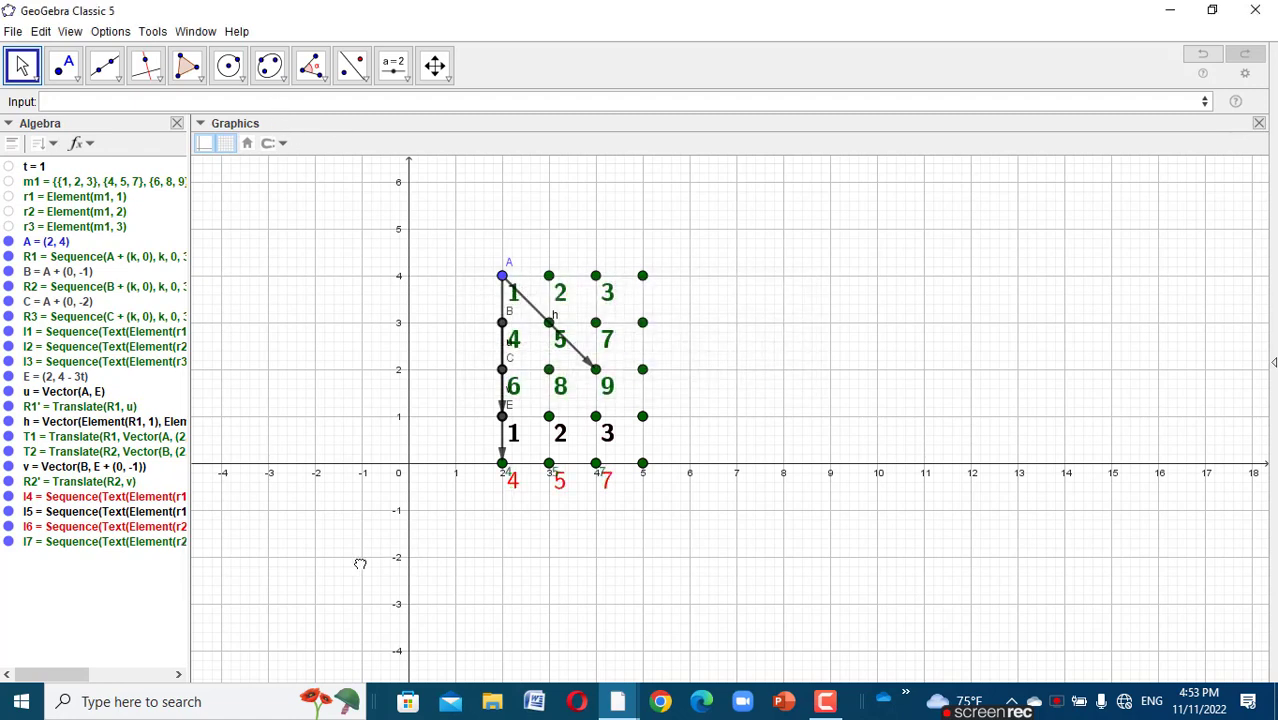
- Format the redefined text sequence l7 as Large, bold and black
click(163, 543)
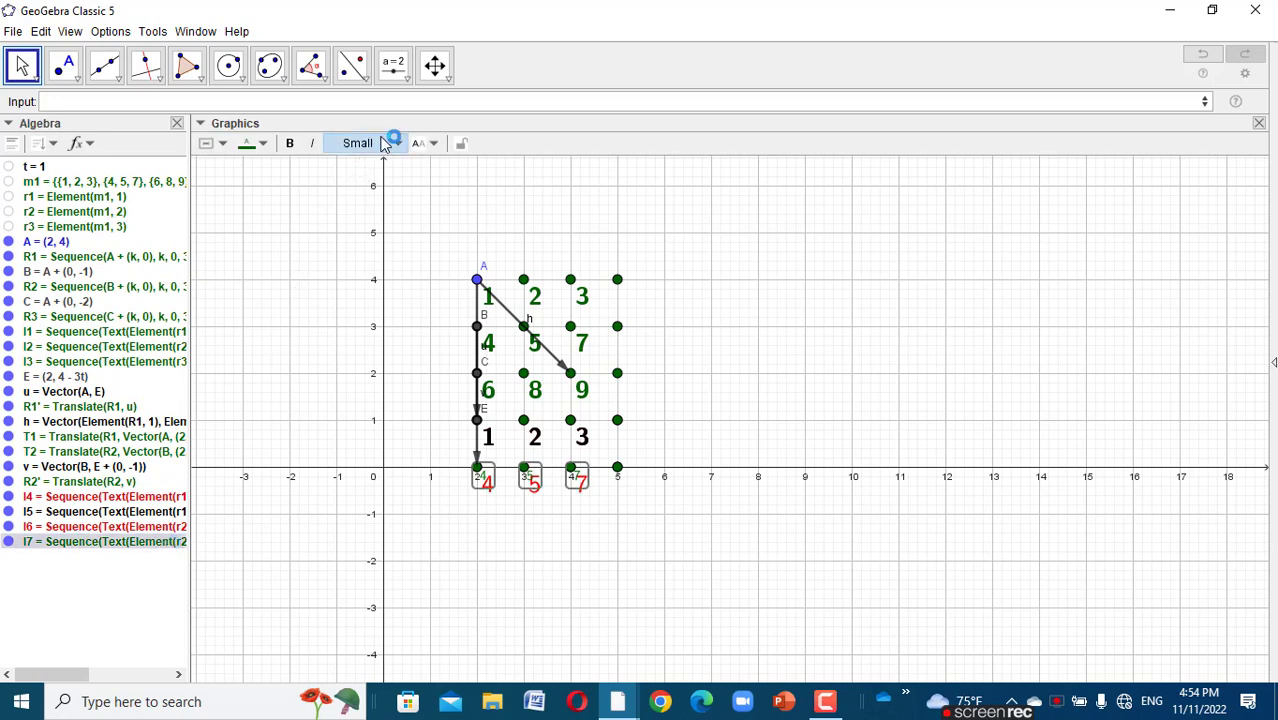
drag(385, 147, 357, 252)
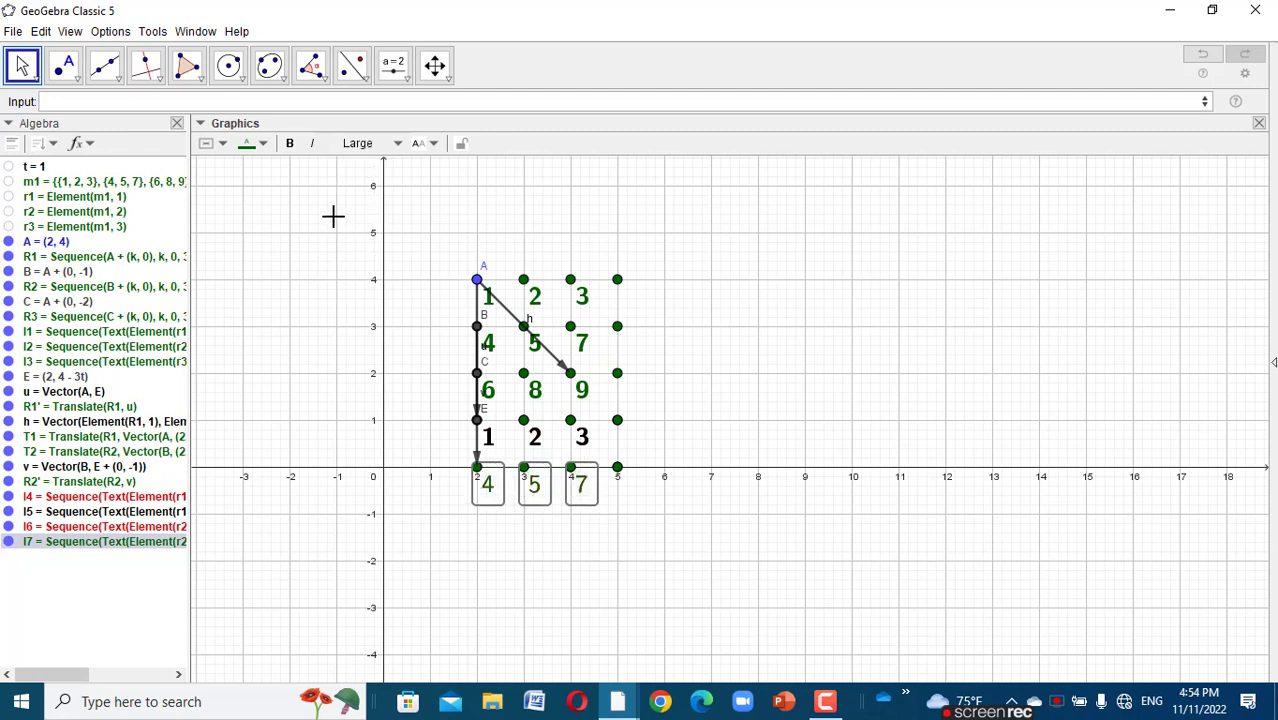
click(288, 143)
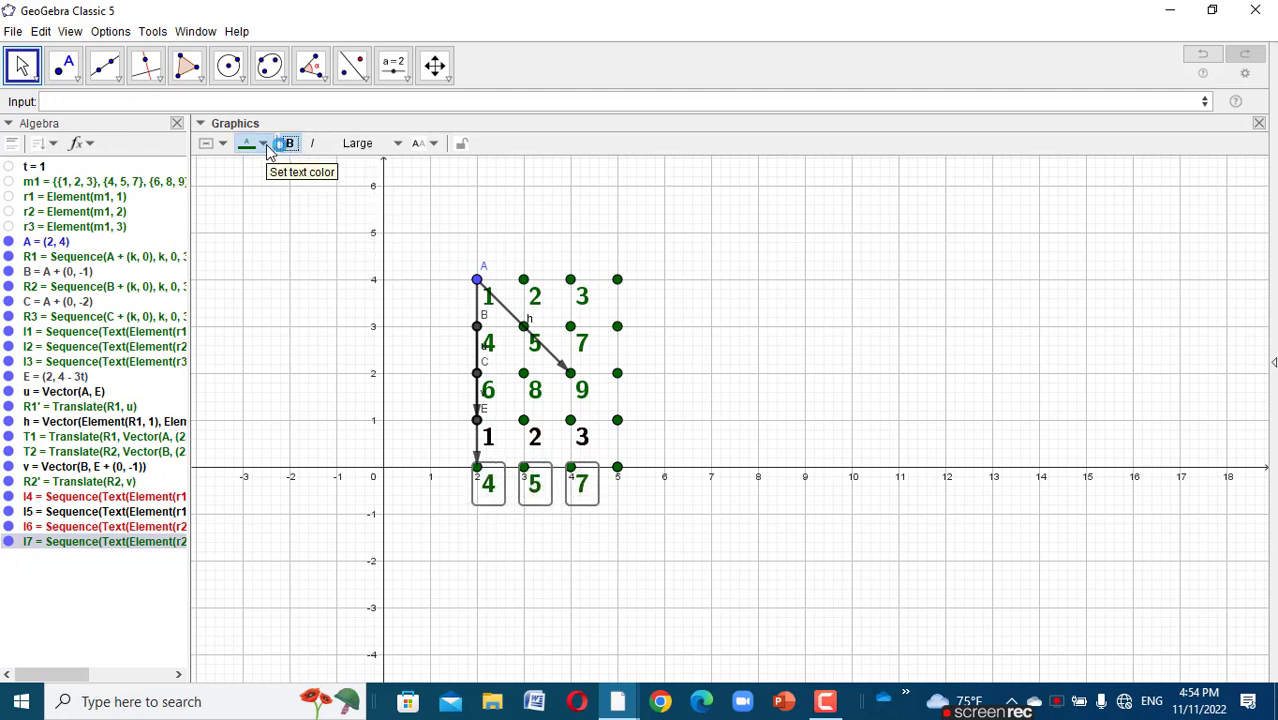
click(264, 145)
click(247, 166)
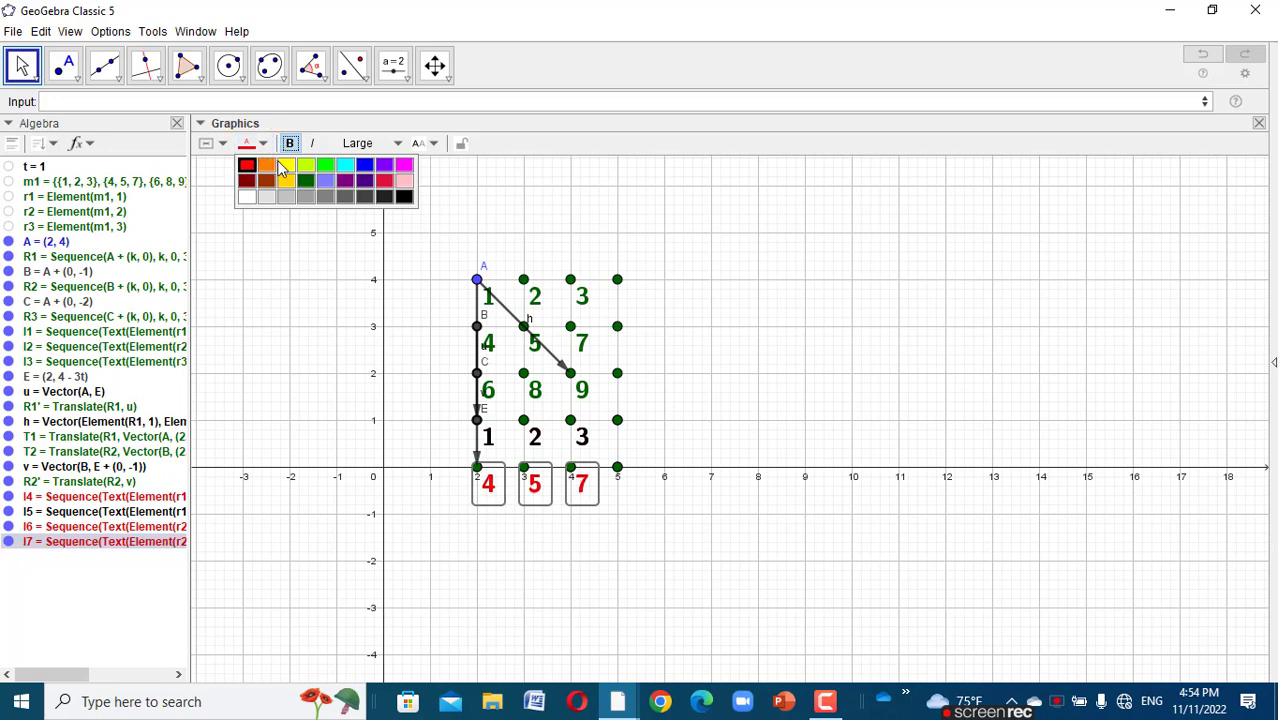
click(408, 200)
click(285, 302)
drag(334, 287, 300, 315)
click(300, 315)
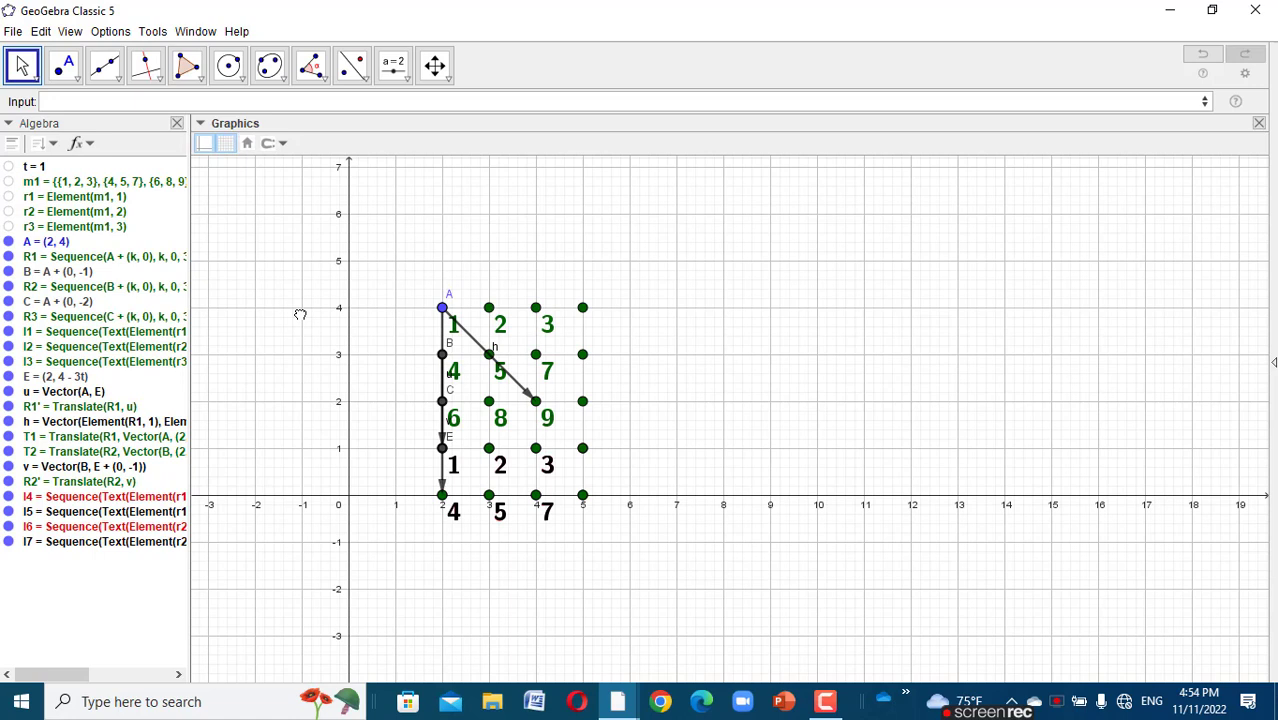
- Begin a start-and-end-point Vector expression whose first argument is a Text containing Element(R2, 1)
click(97, 100)
text(vect)
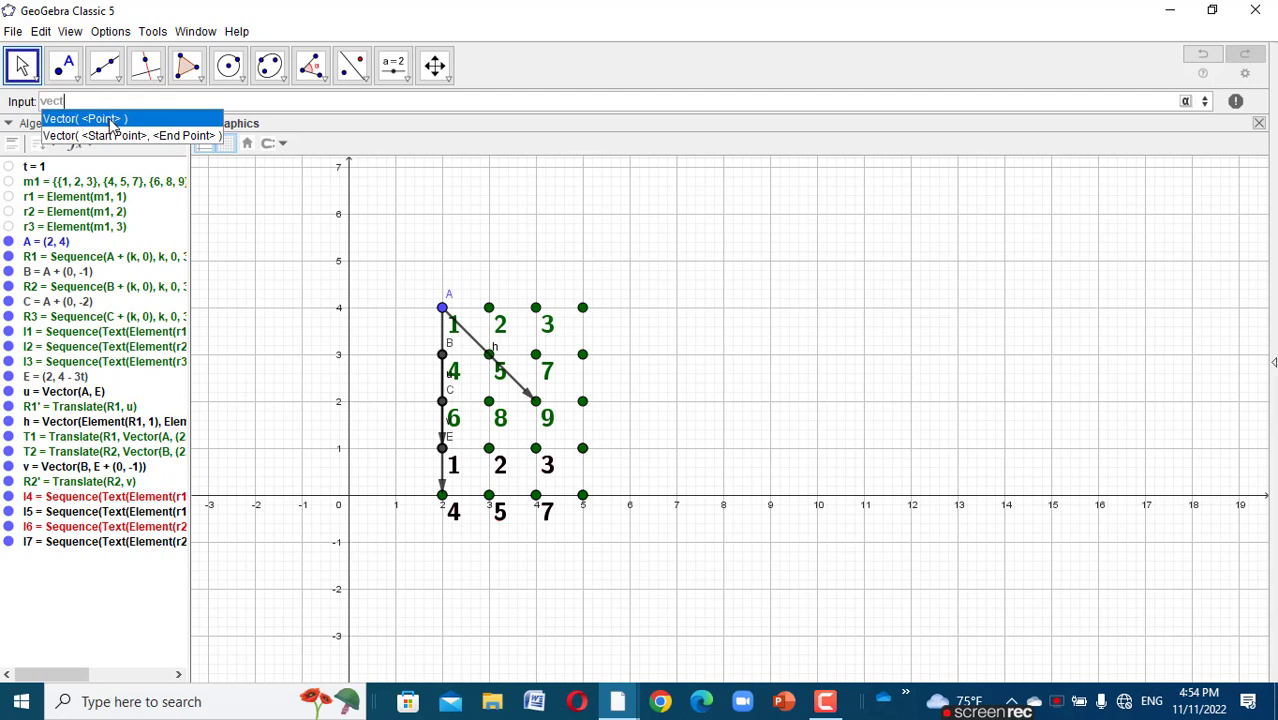
click(115, 136)
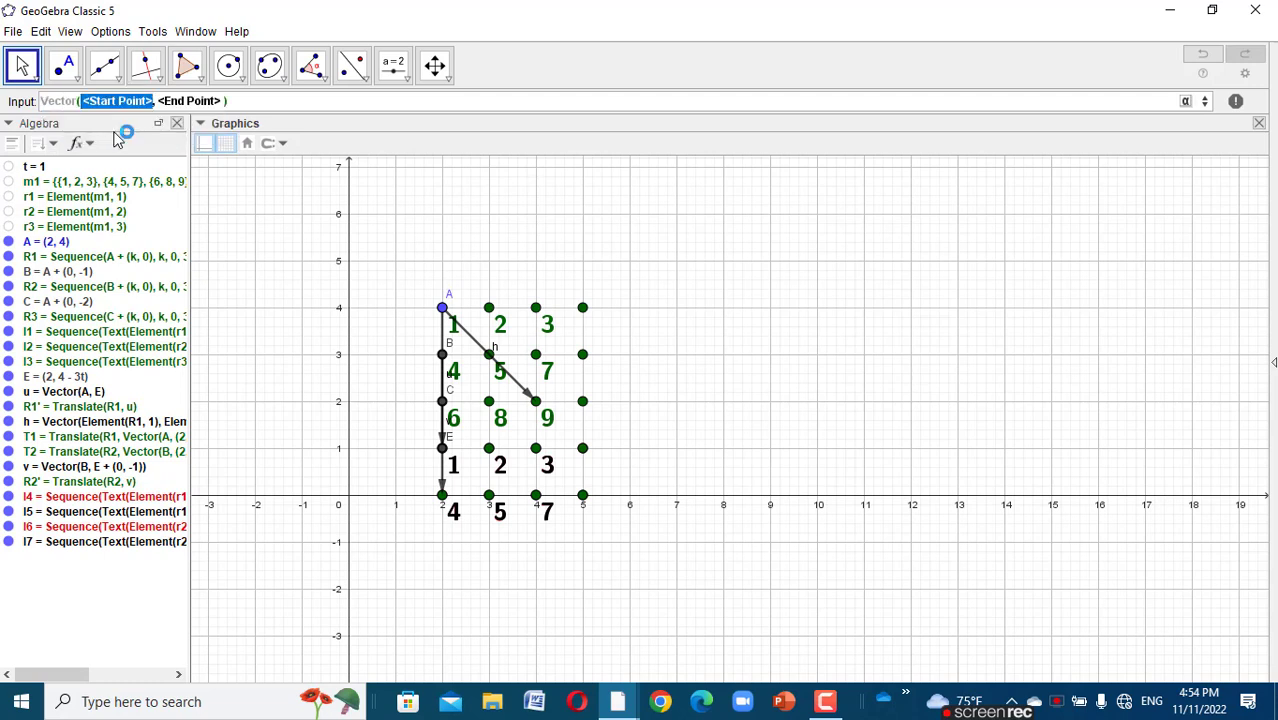
text(text)
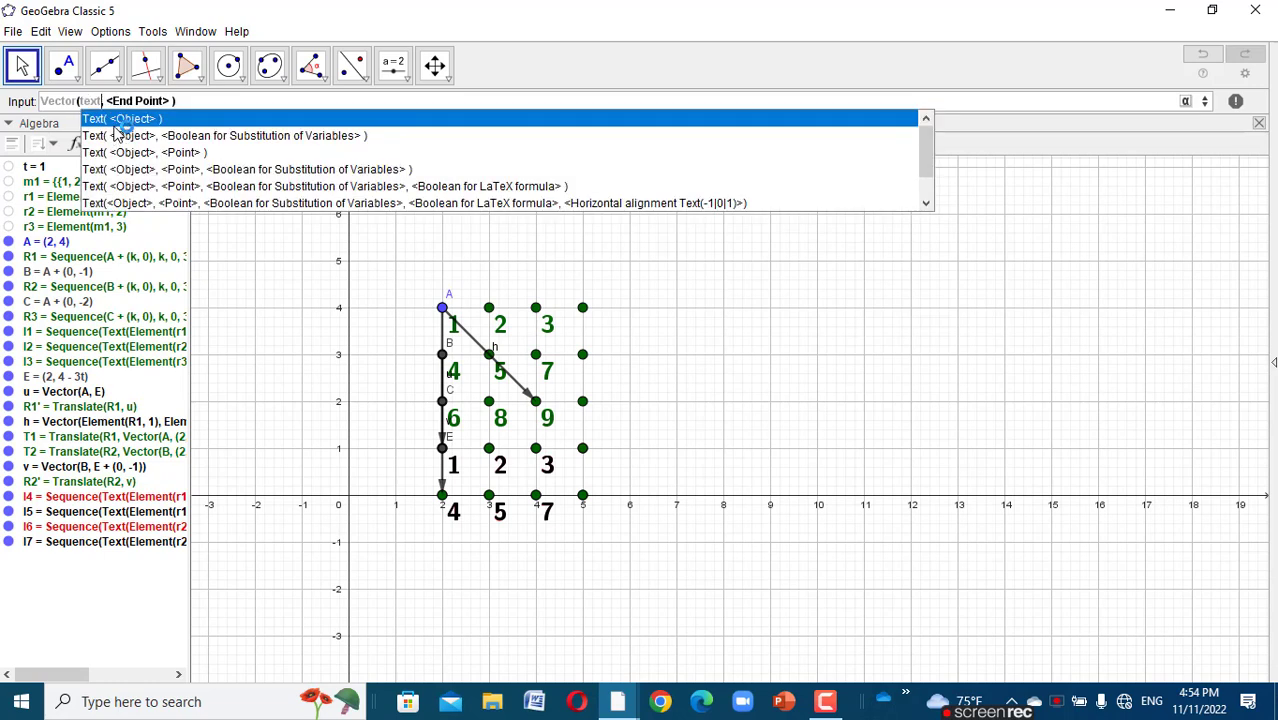
key(Return)
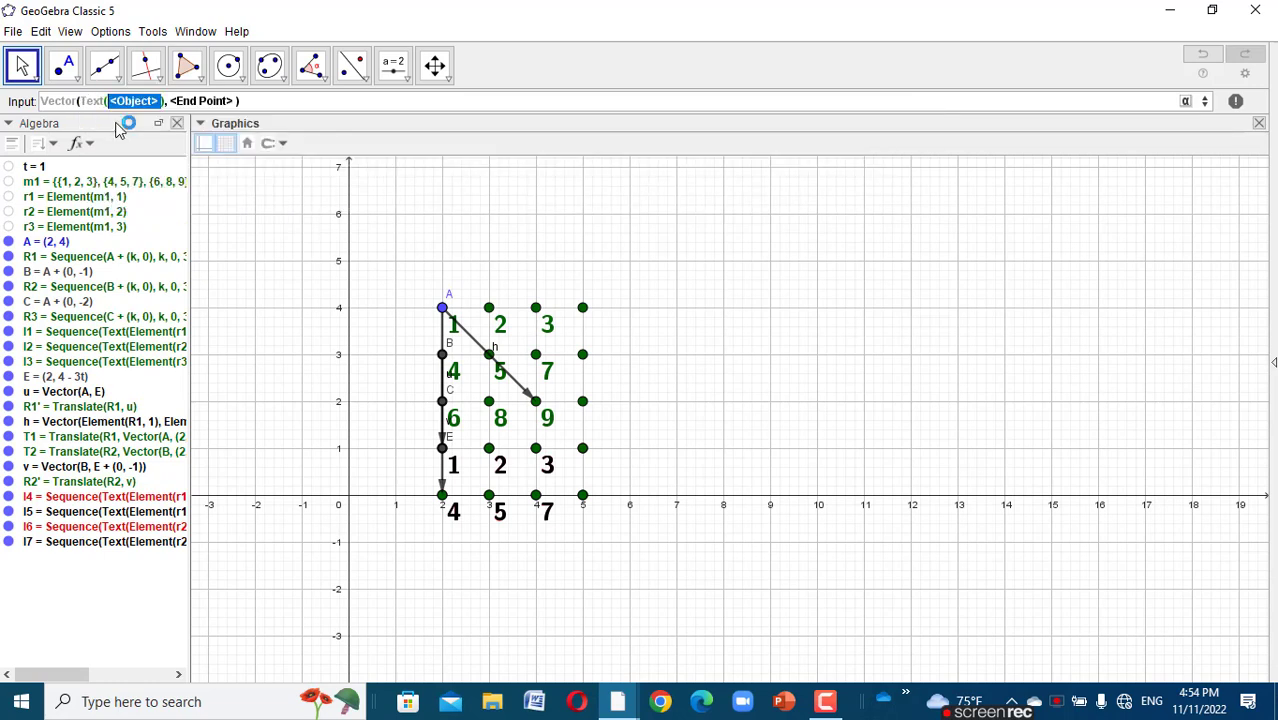
text(el)
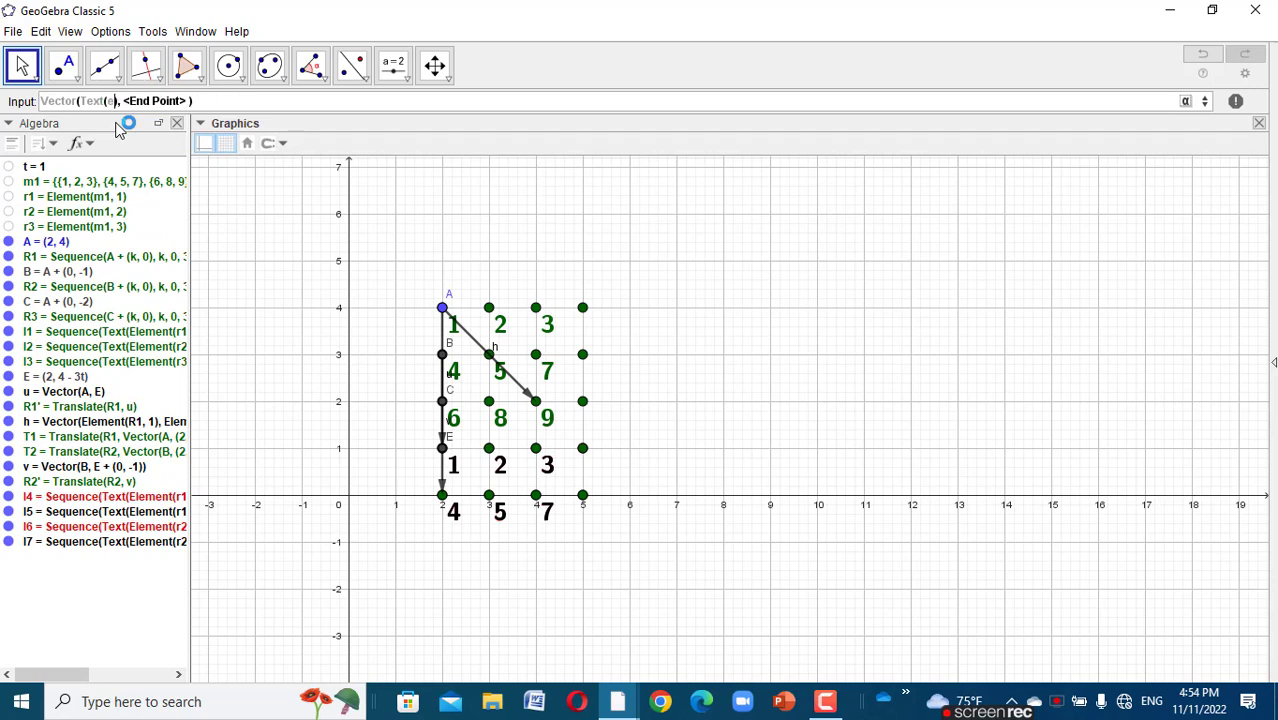
text(em)
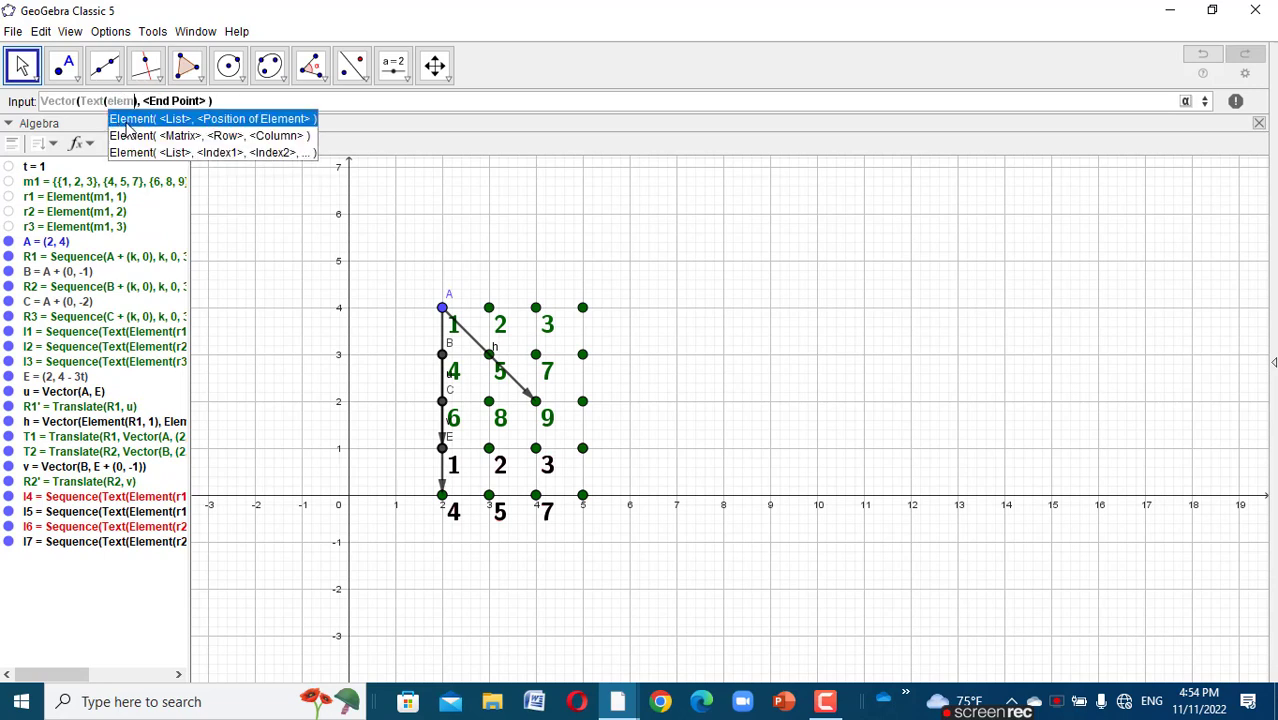
click(139, 121)
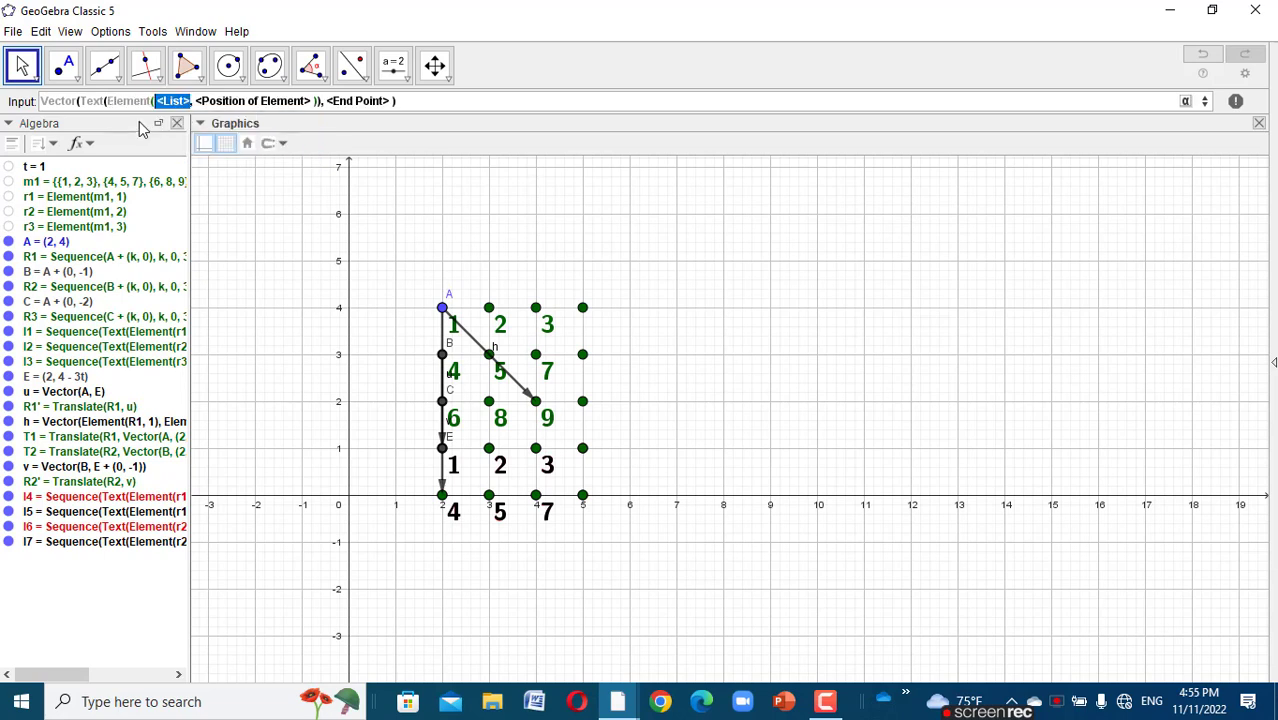
text(R)
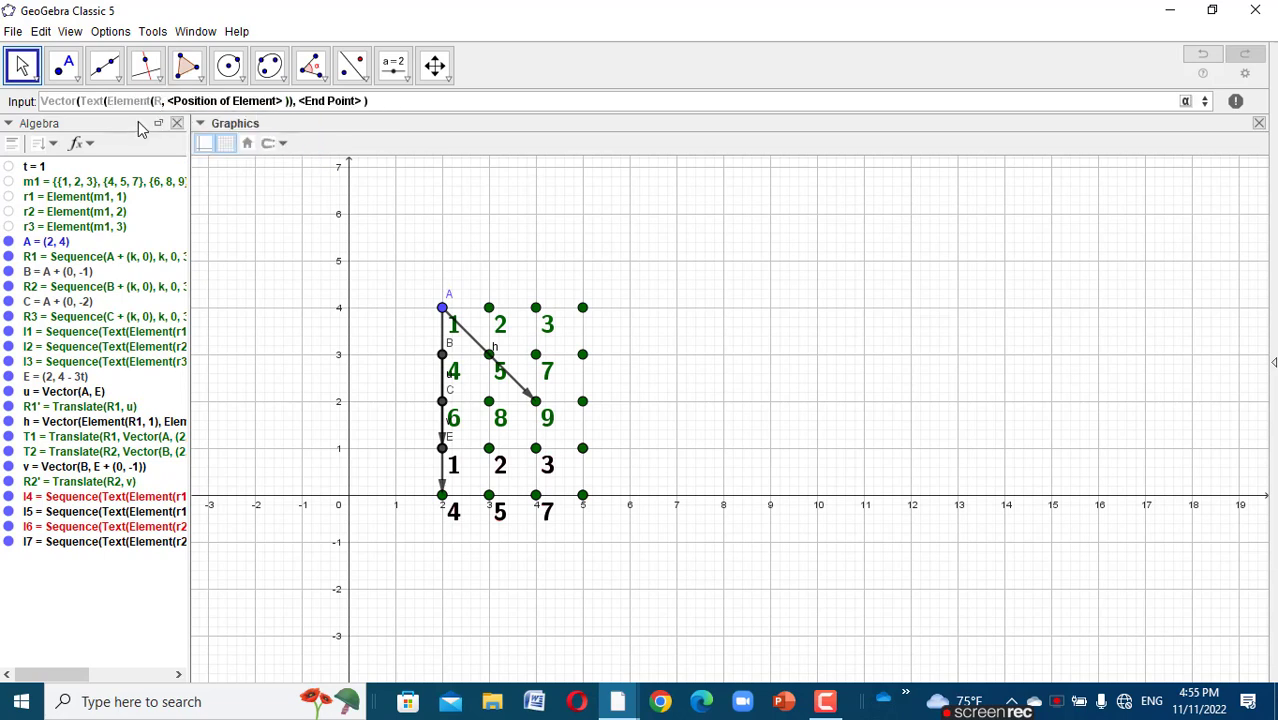
text(2)
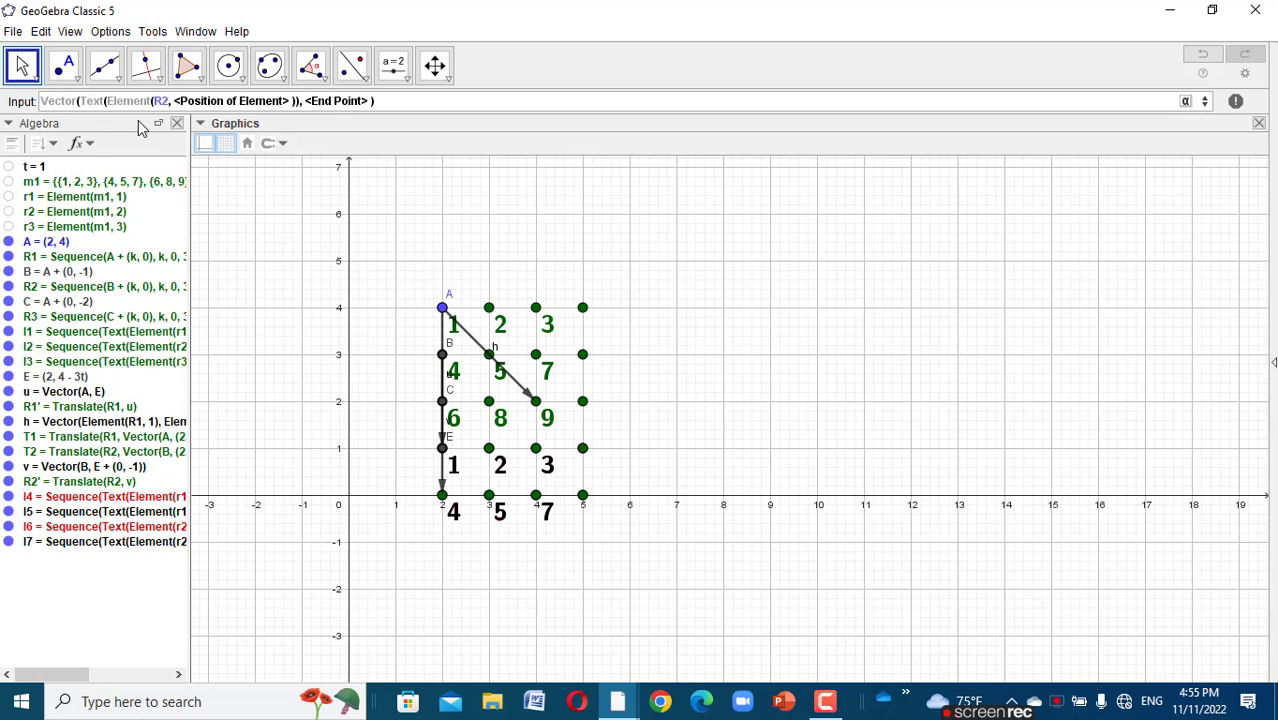
text(, )
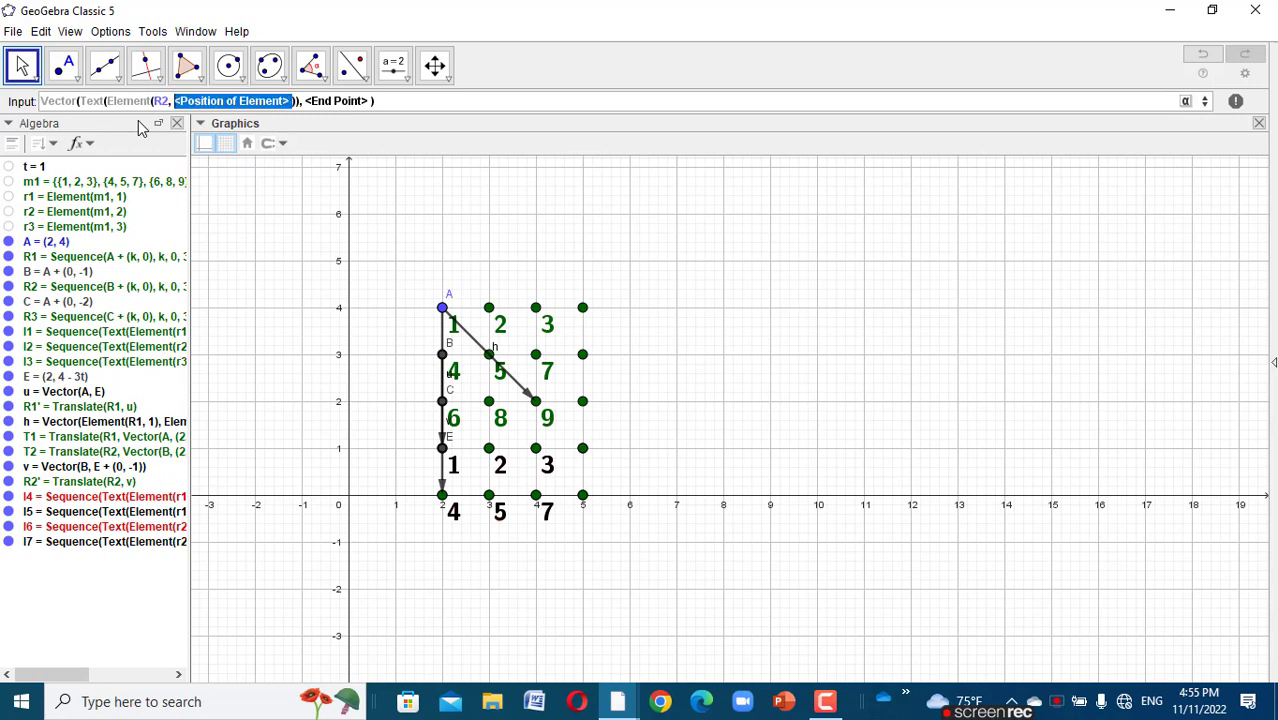
text(1)
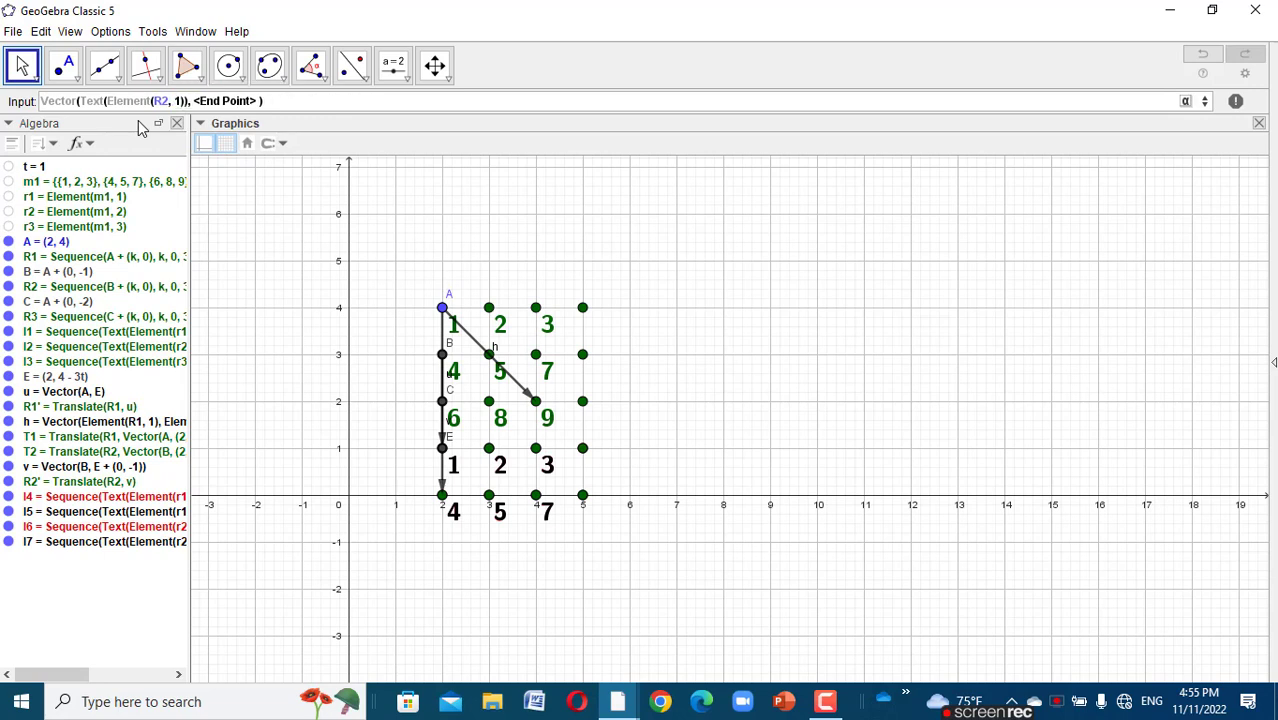
- Add Element(T1, 3) after Element(R2, 1) in the Vector expression
text()))
text(,)
text(elem)
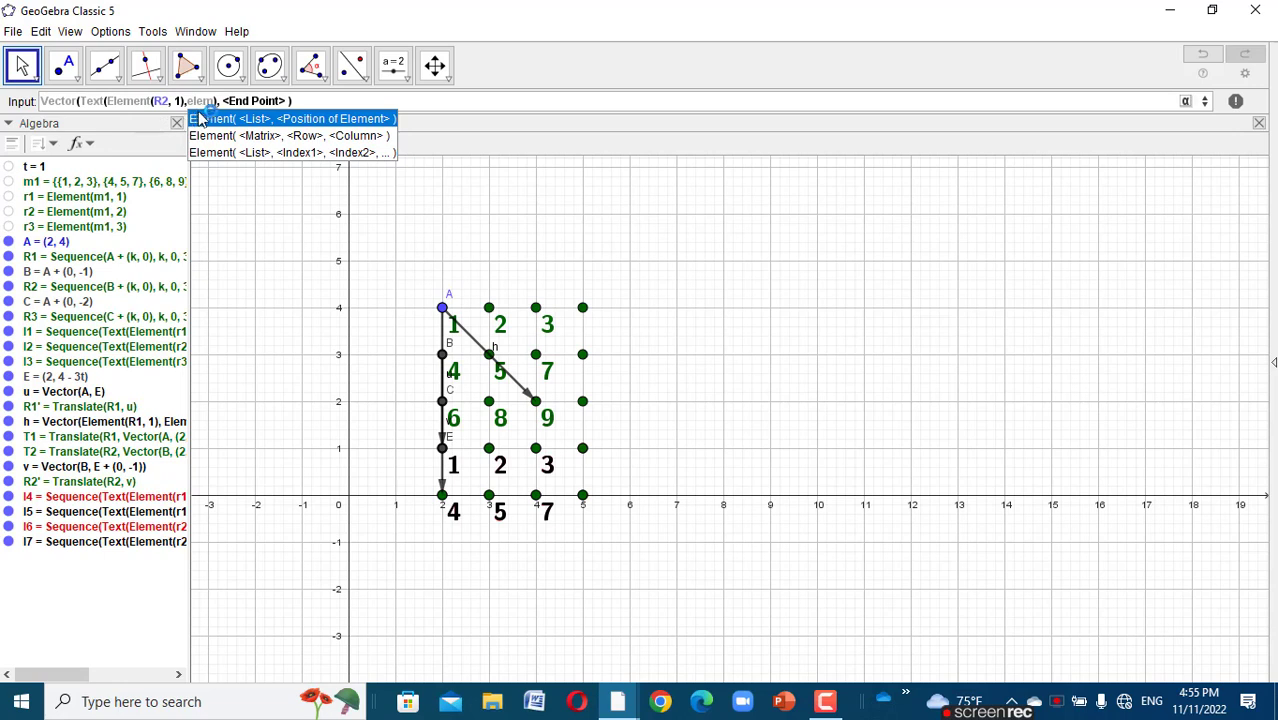
click(212, 119)
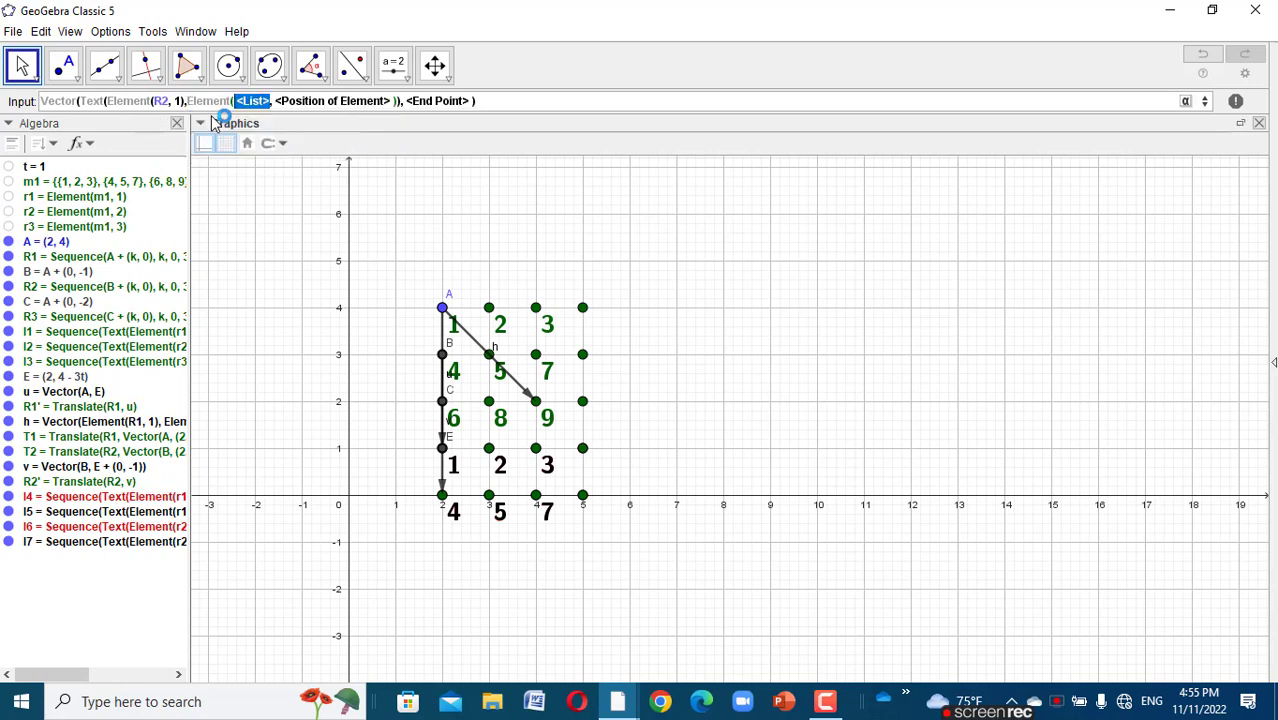
text(T)
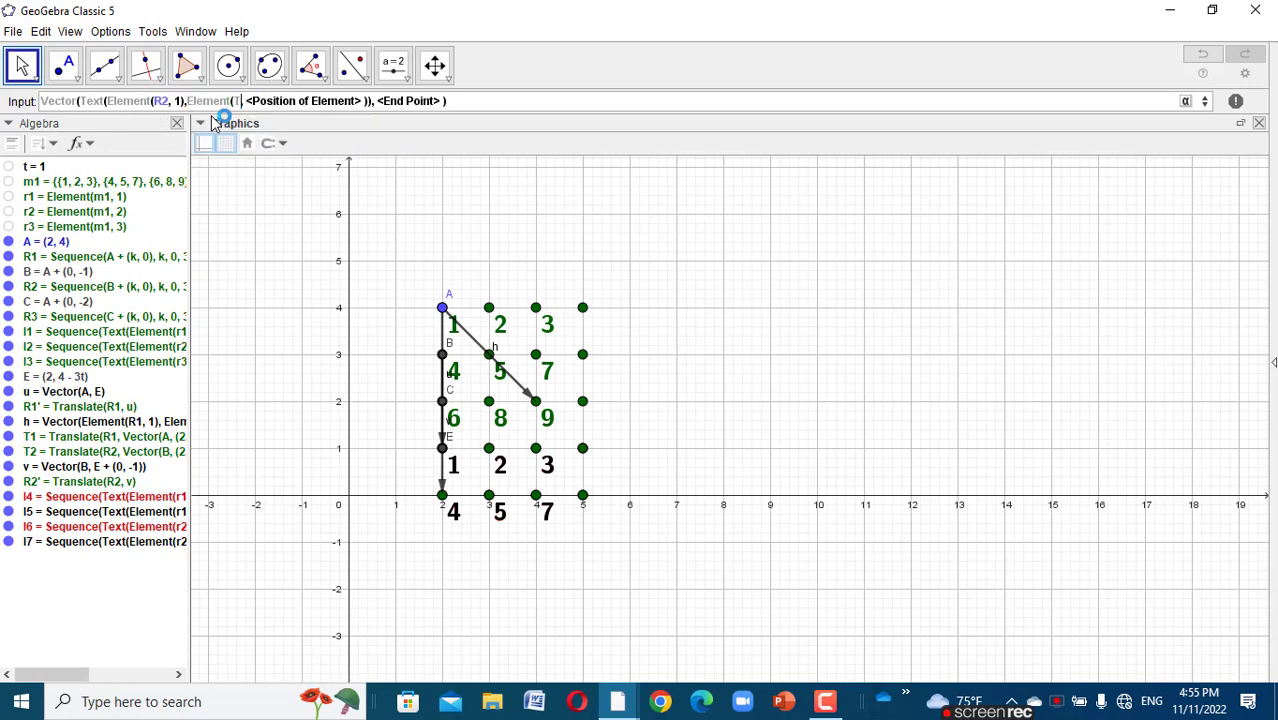
text(1)
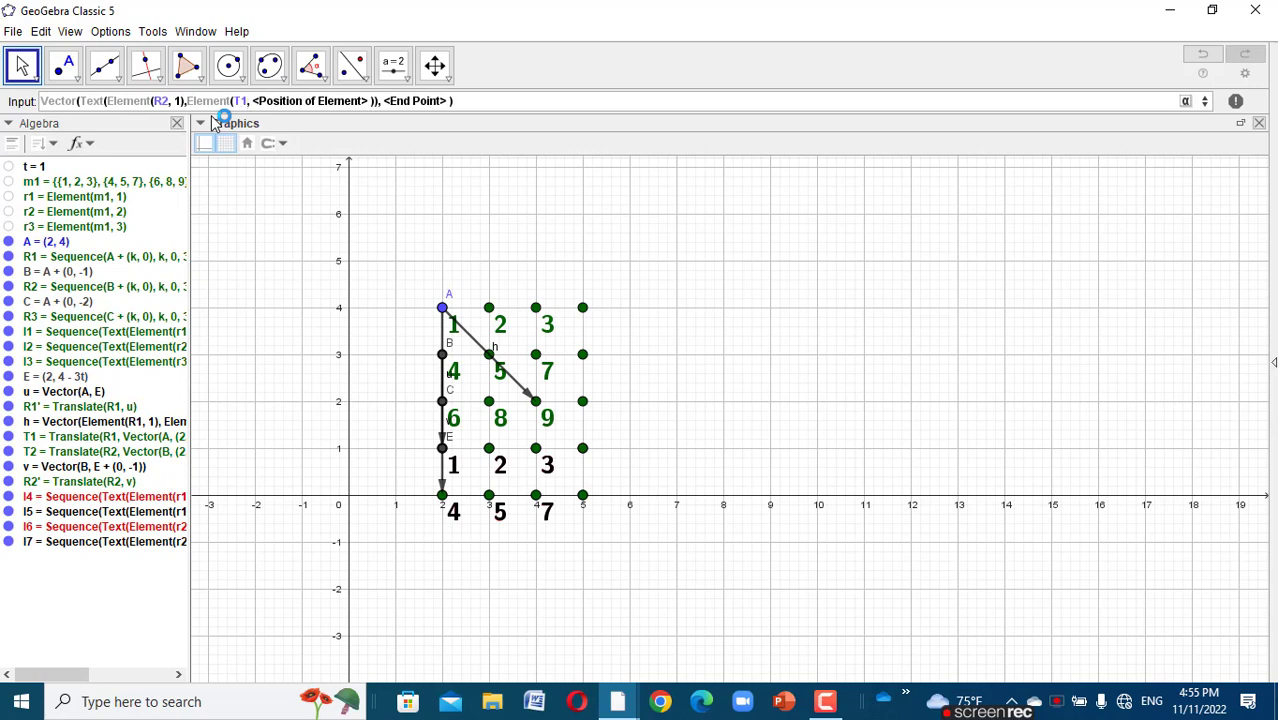
key(Tab)
text(3)
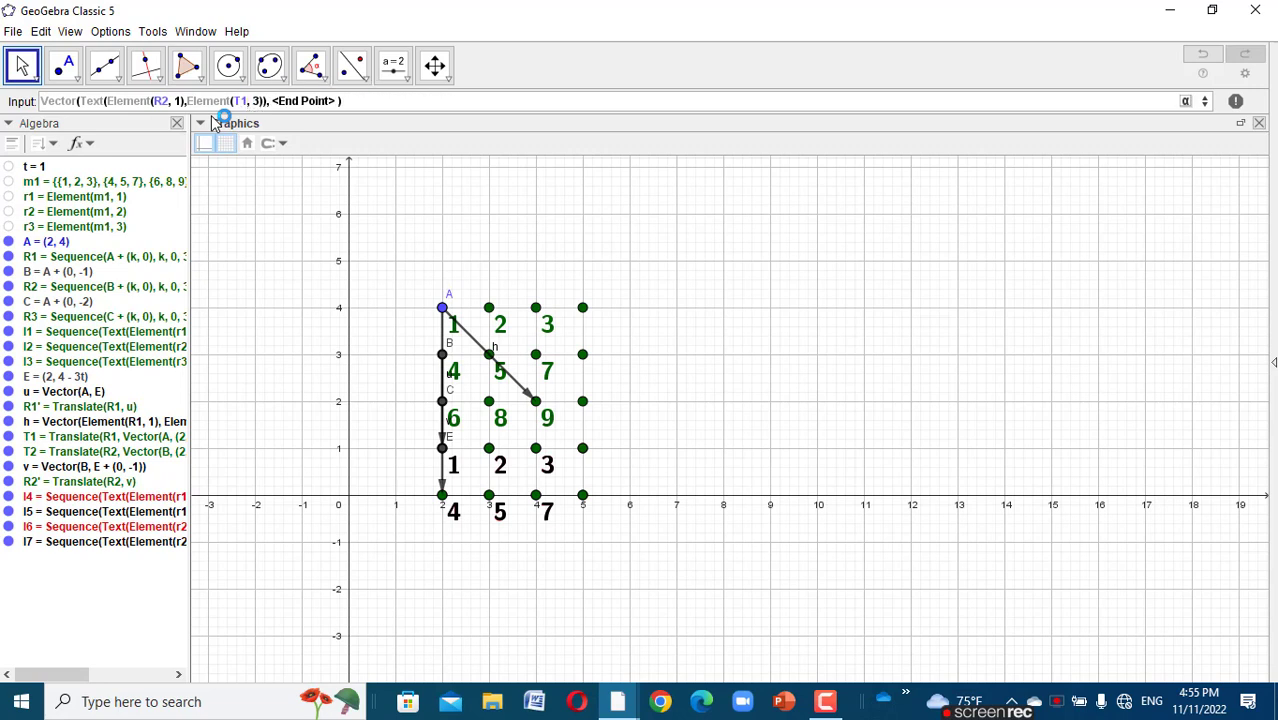
- Remove the end-point placeholder and the Text wrapper from the expression and create Vector(Element(R2, 1), Element(T1, 3))
key(Tab)
key(Right)
key(Right)
key(Right)
key(Right)
key(Right)
key(Right)
key(BackSpace)
key(BackSpace)
key(BackSpace)
key(BackSpace)
key(BackSpace)
key(BackSpace)
key(BackSpace)
key(BackSpace)
key(BackSpace)
key(BackSpace)
key(BackSpace)
key(BackSpace)
key(BackSpace)
key(BackSpace)
key(Left)
key(Left)
key(Left)
key(Left)
key(Left)
key(Left)
key(Left)
key(Left)
key(Left)
key(Left)
key(Left)
key(Left)
key(Left)
key(Left)
key(Left)
key(Left)
key(Left)
key(Left)
key(Left)
key(Left)
key(Left)
key(Left)
key(Left)
key(Left)
key(BackSpace)
key(BackSpace)
key(BackSpace)
key(BackSpace)
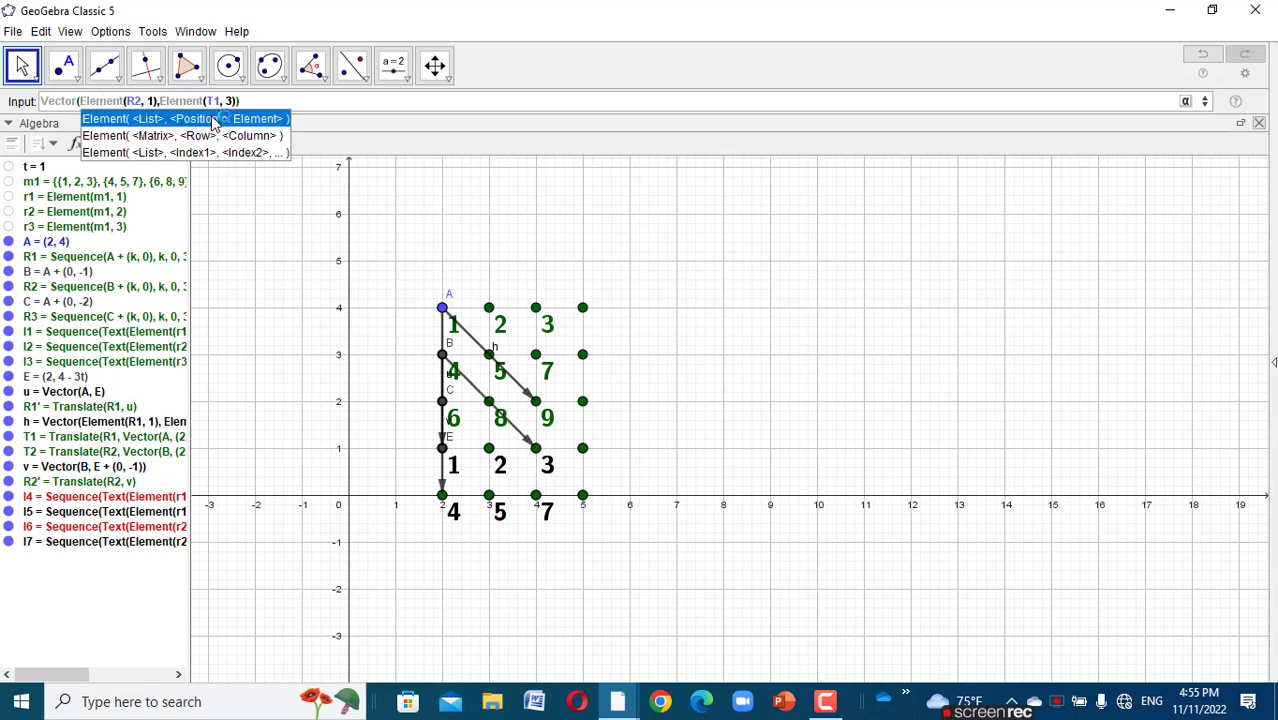
click(213, 120)
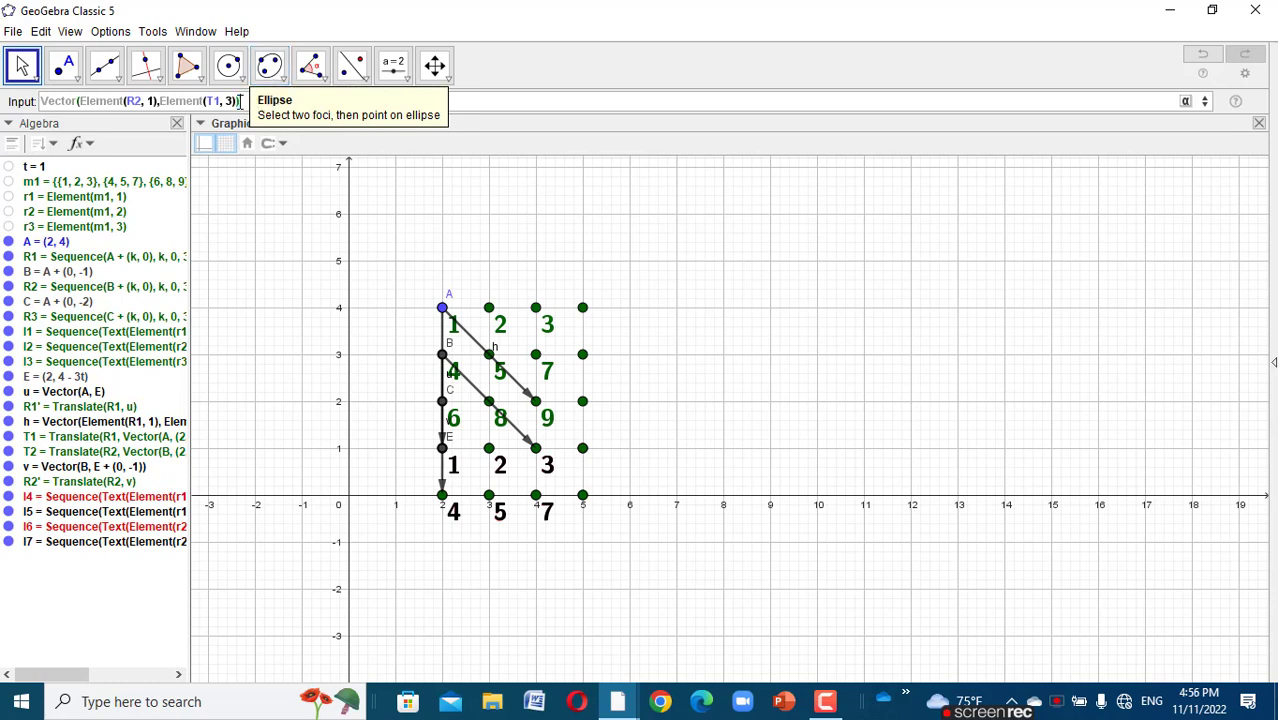
key(Return)
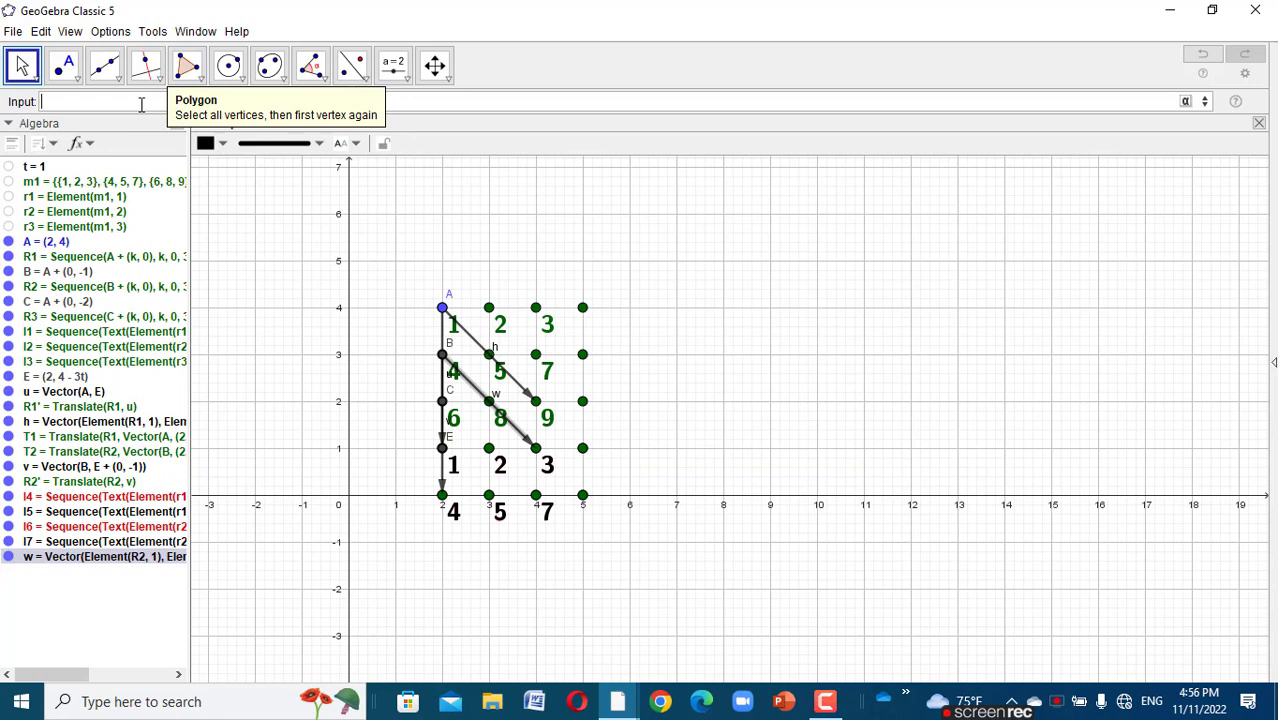
- Create a vector from the first R3 point to the third T2 point with Vector(Element(R3, 1), Element(T2, 3))
text(vect)
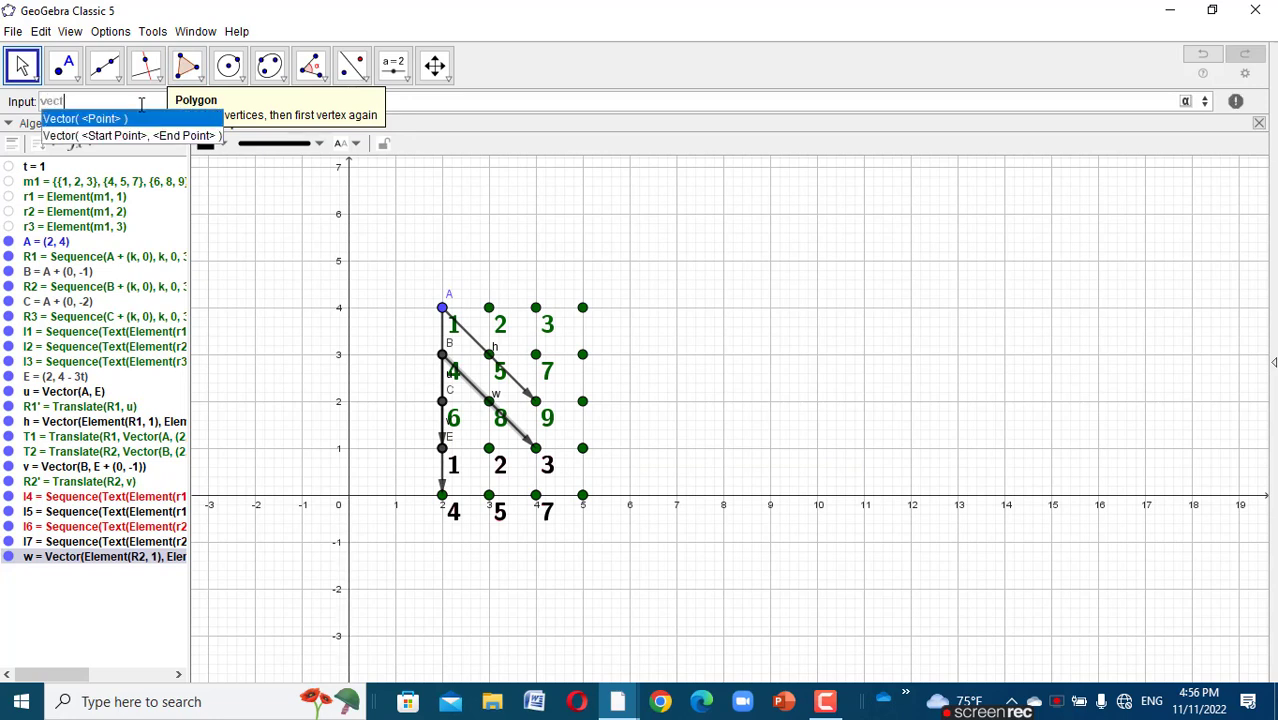
text(or()
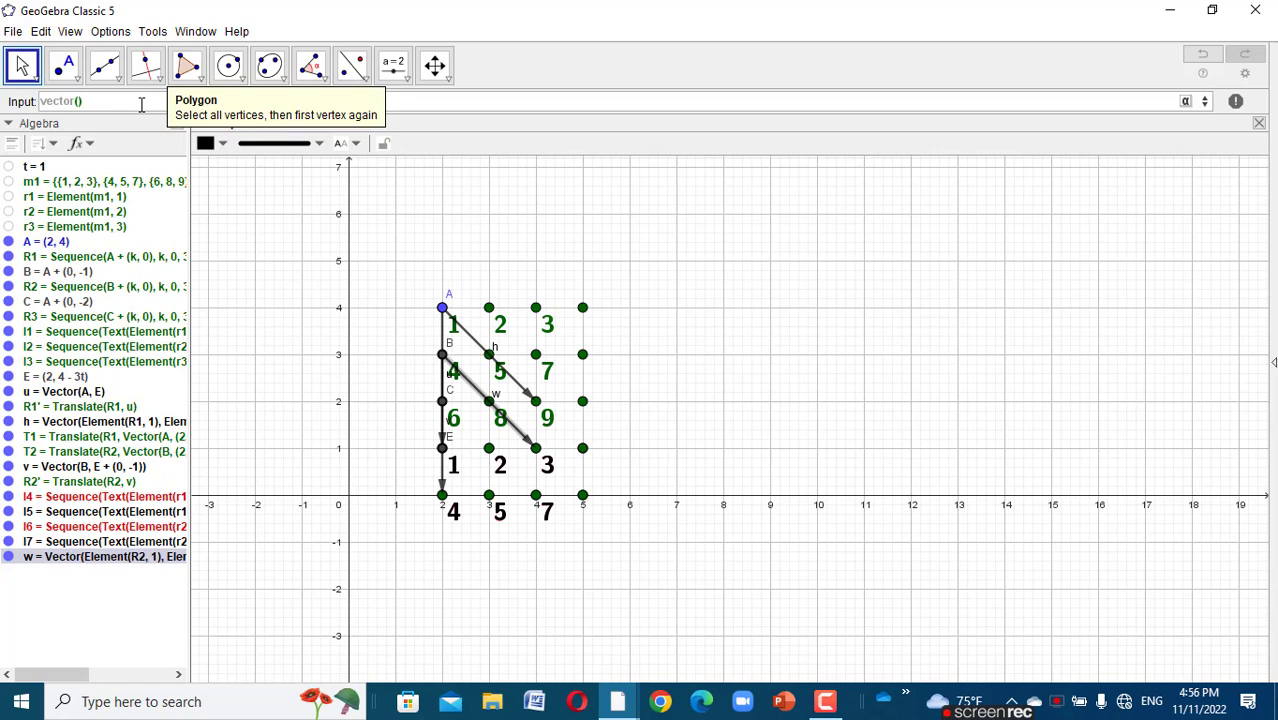
text(elem)
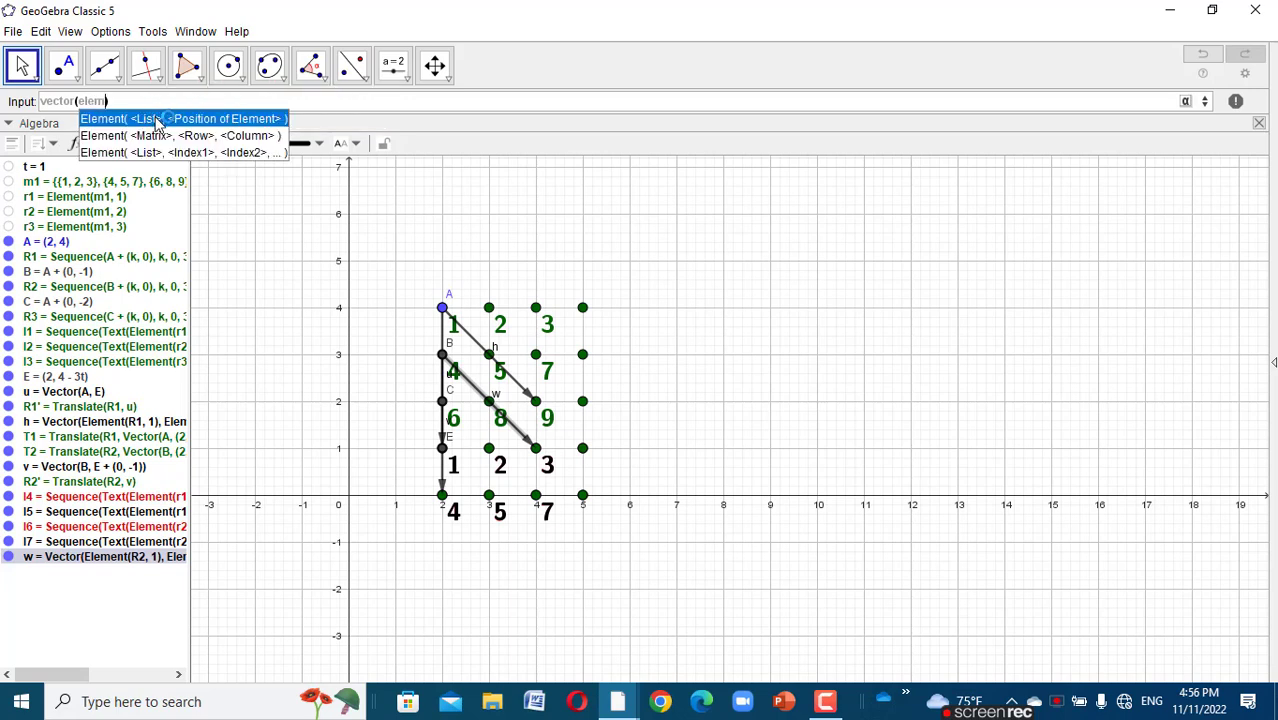
click(156, 119)
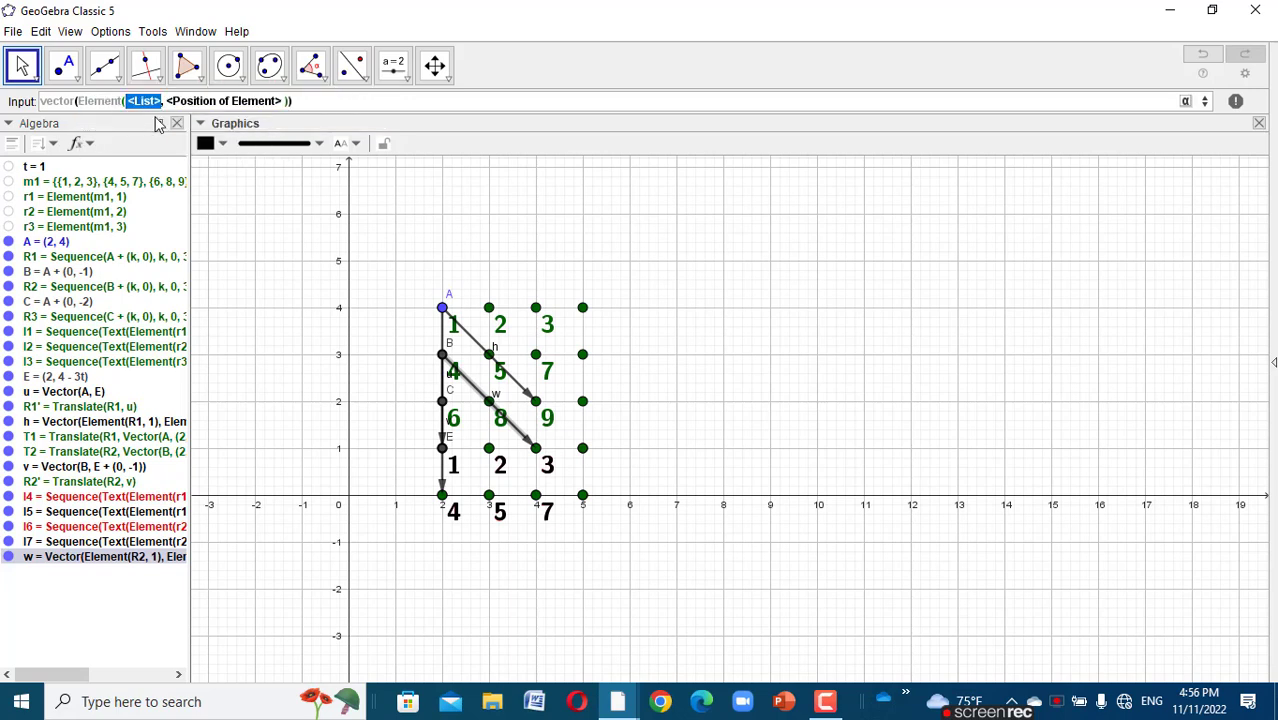
text(R3)
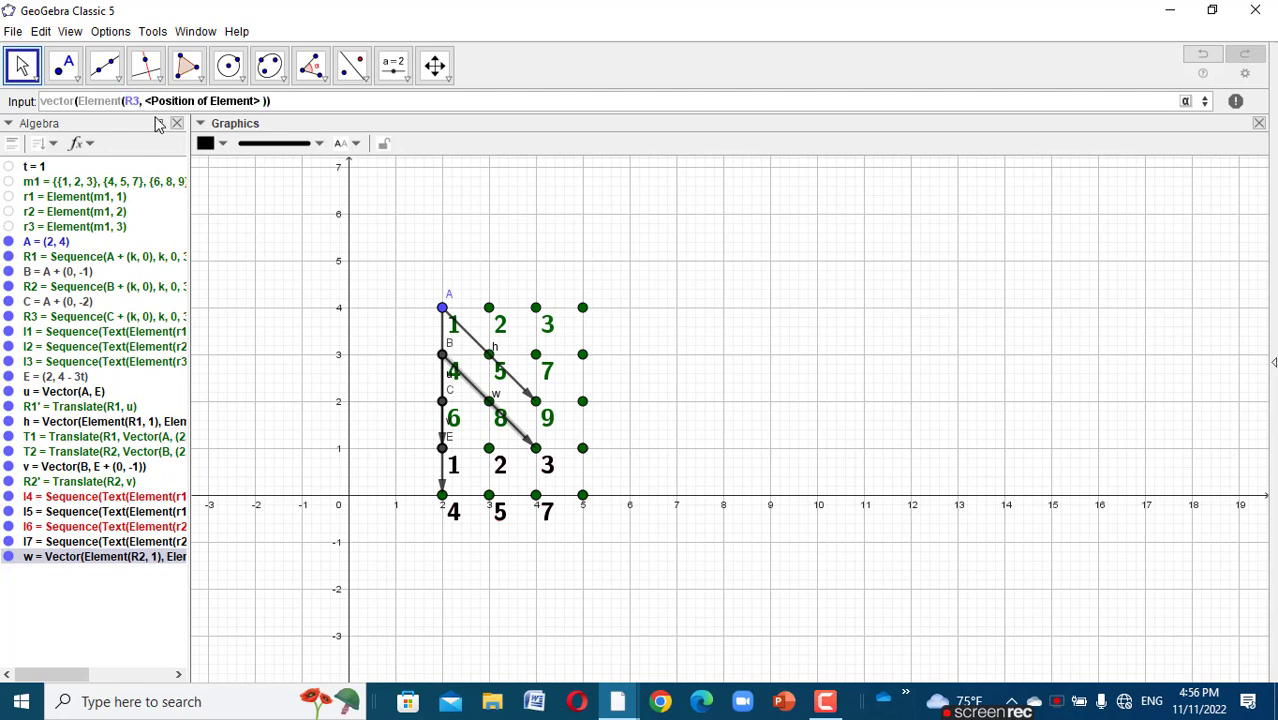
key(Tab)
text(1))
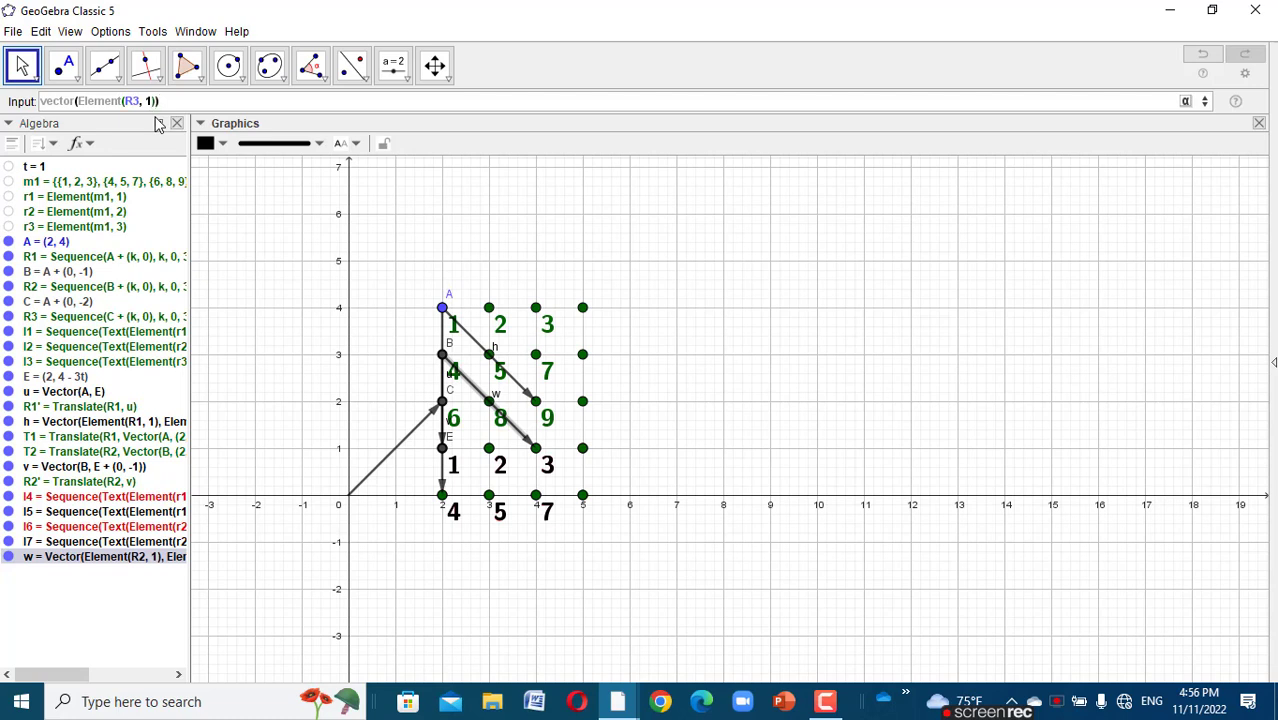
text(,ele)
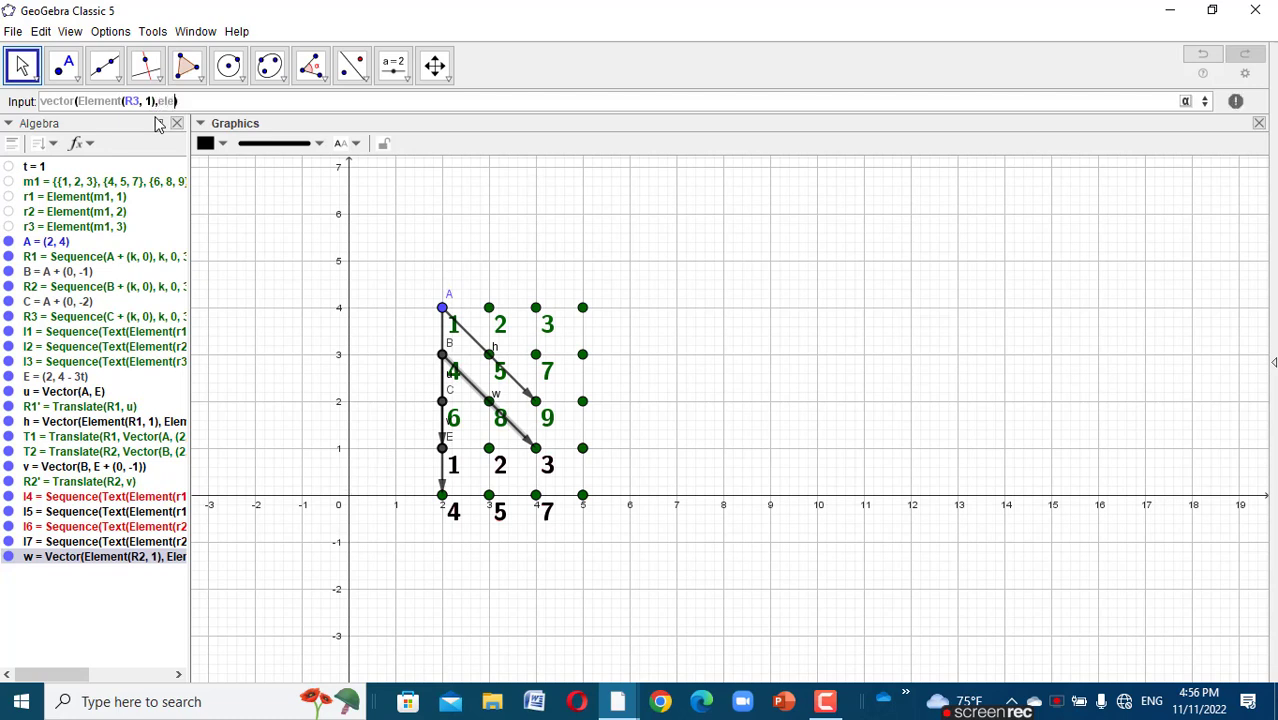
text(m)
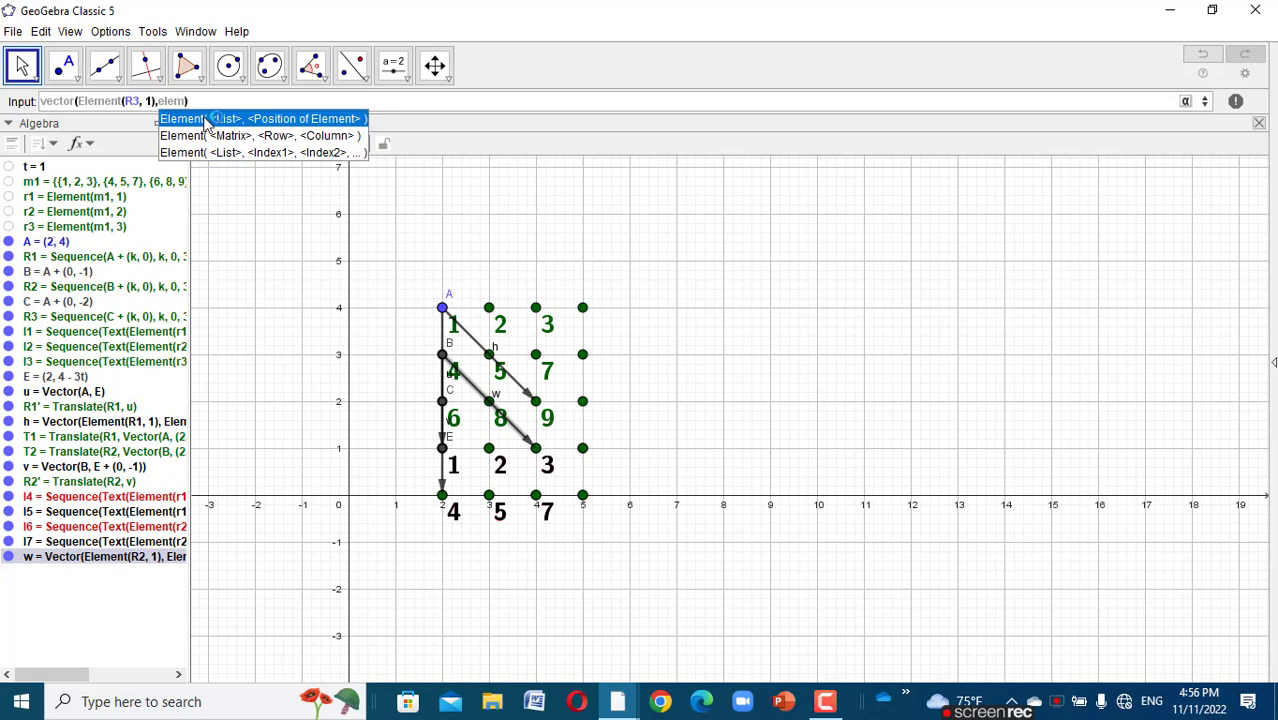
click(205, 120)
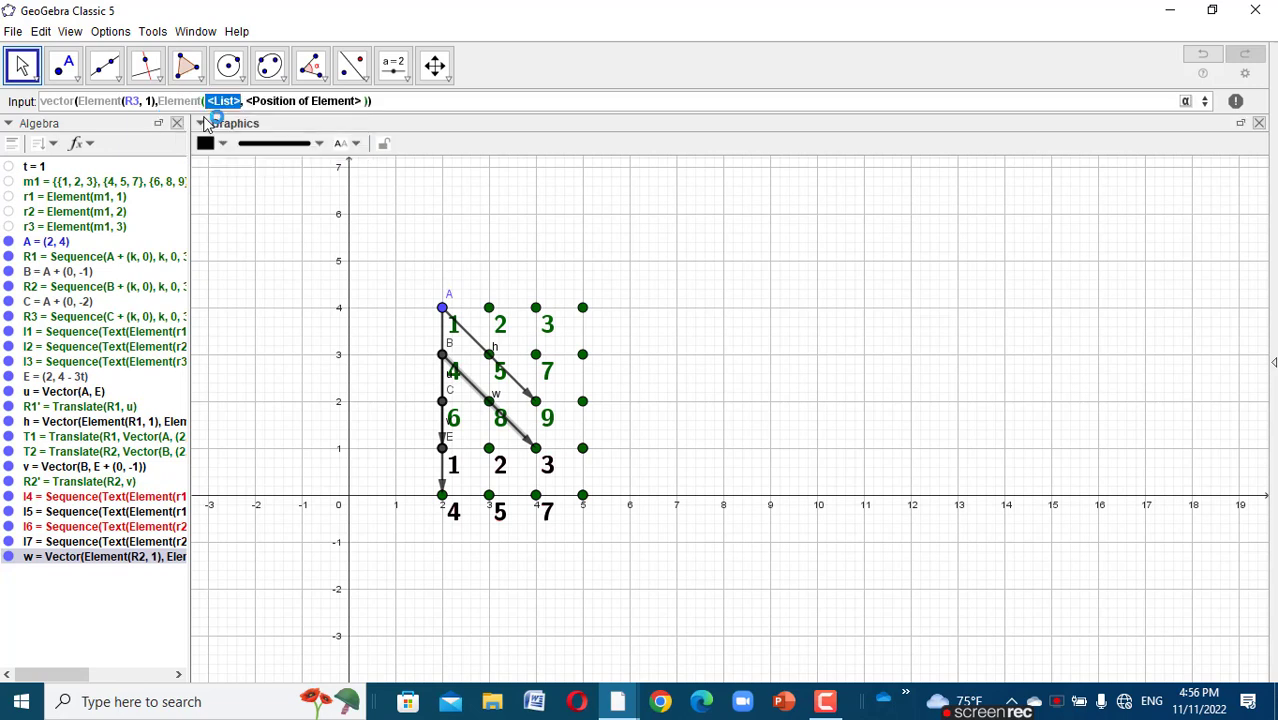
text(T2)
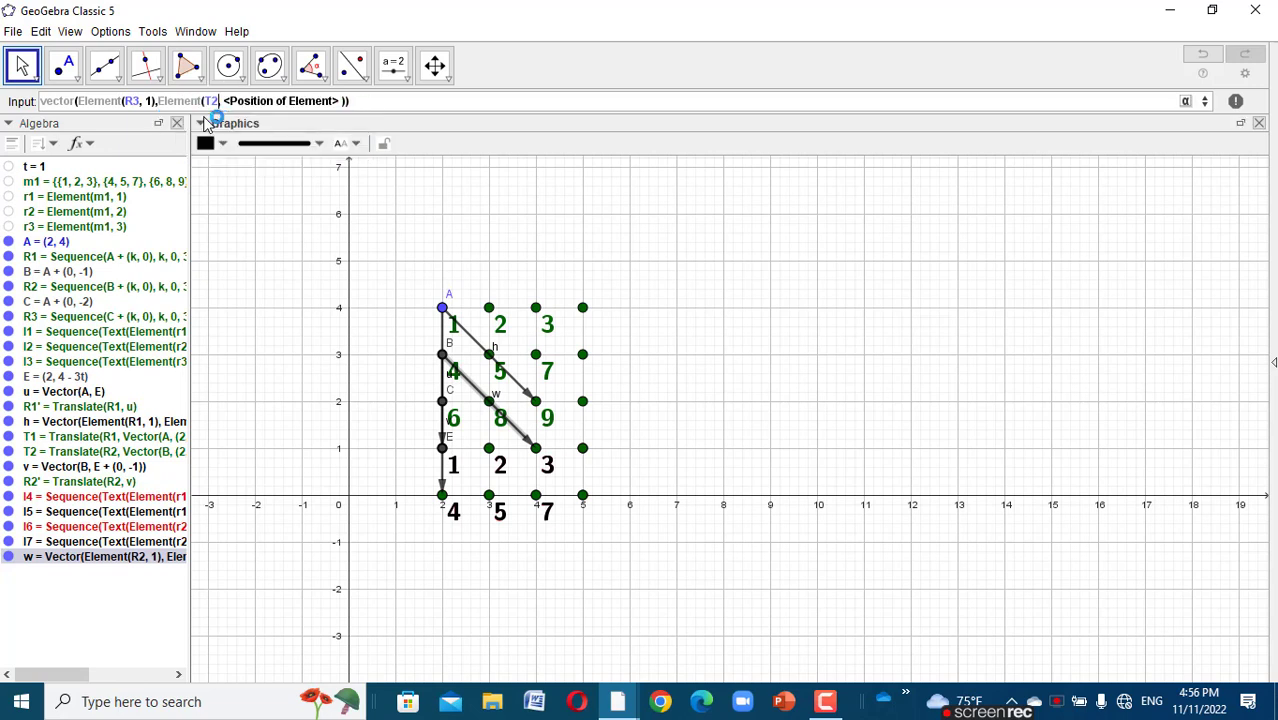
text(, )
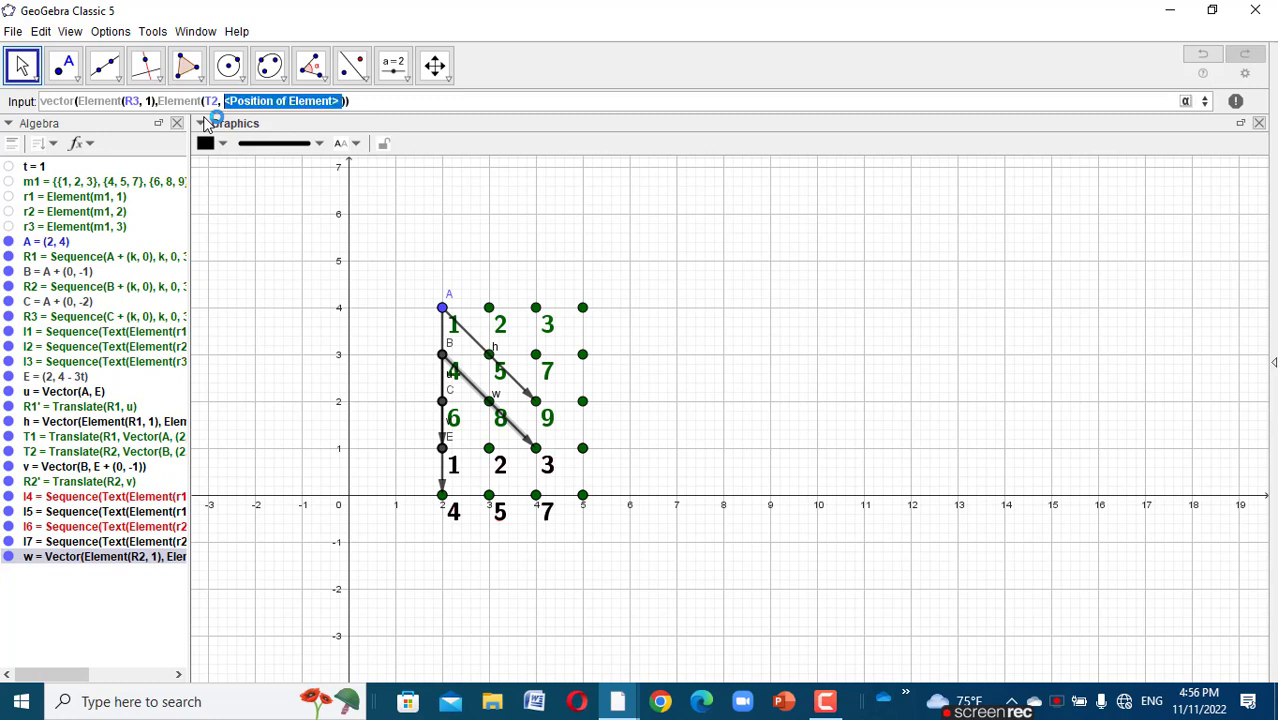
text(3)
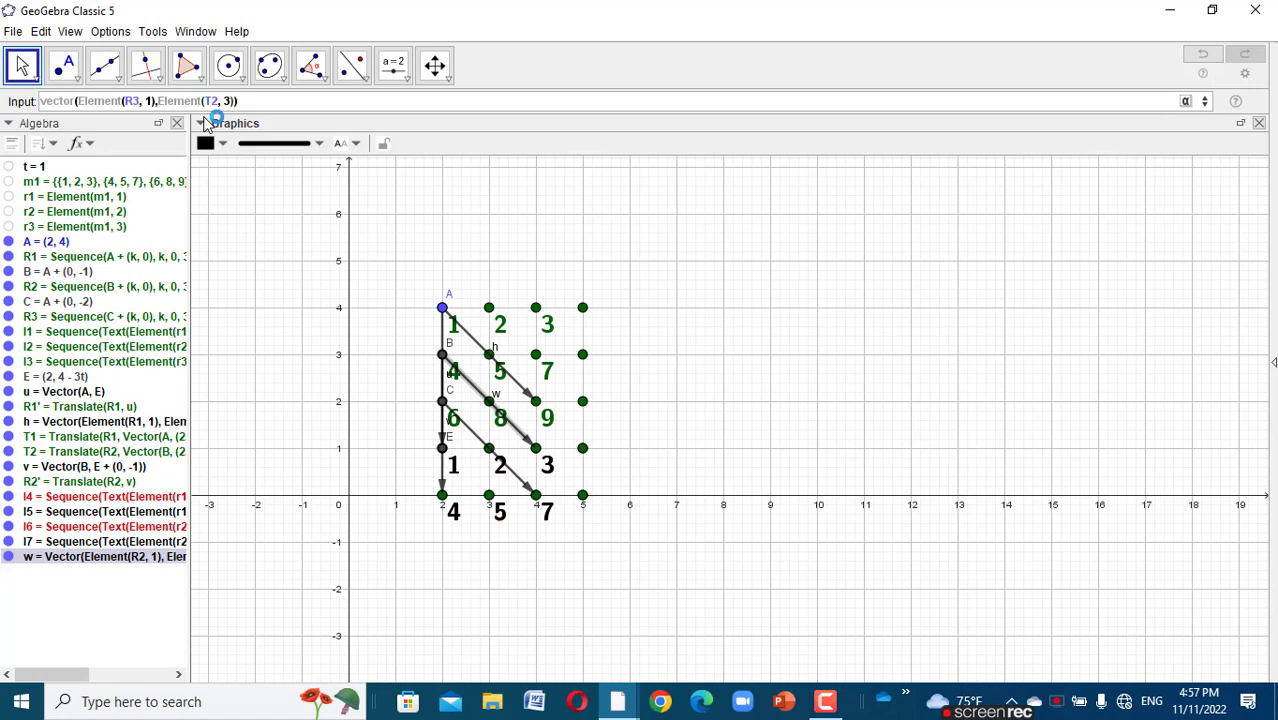
key(Return)
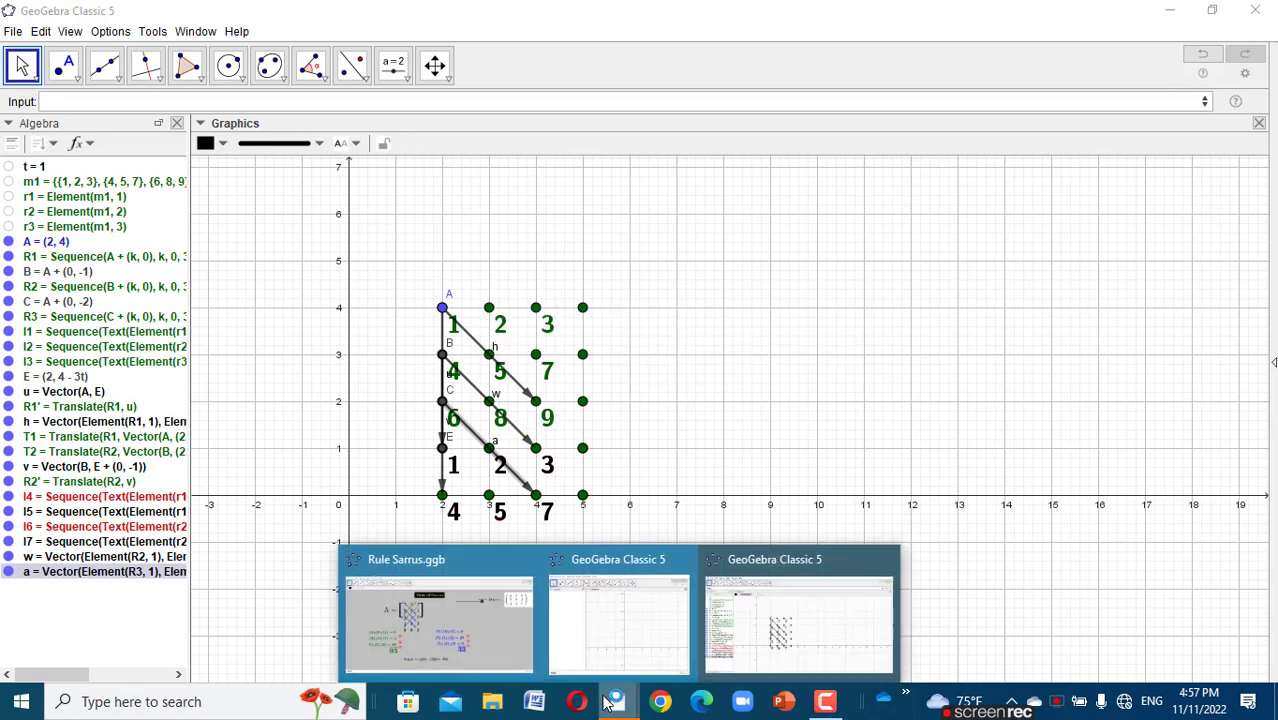
- Switch to the Rule Sarrus.ggb window to view the finished Rule of Sarrus example
drag(618, 701, 579, 701)
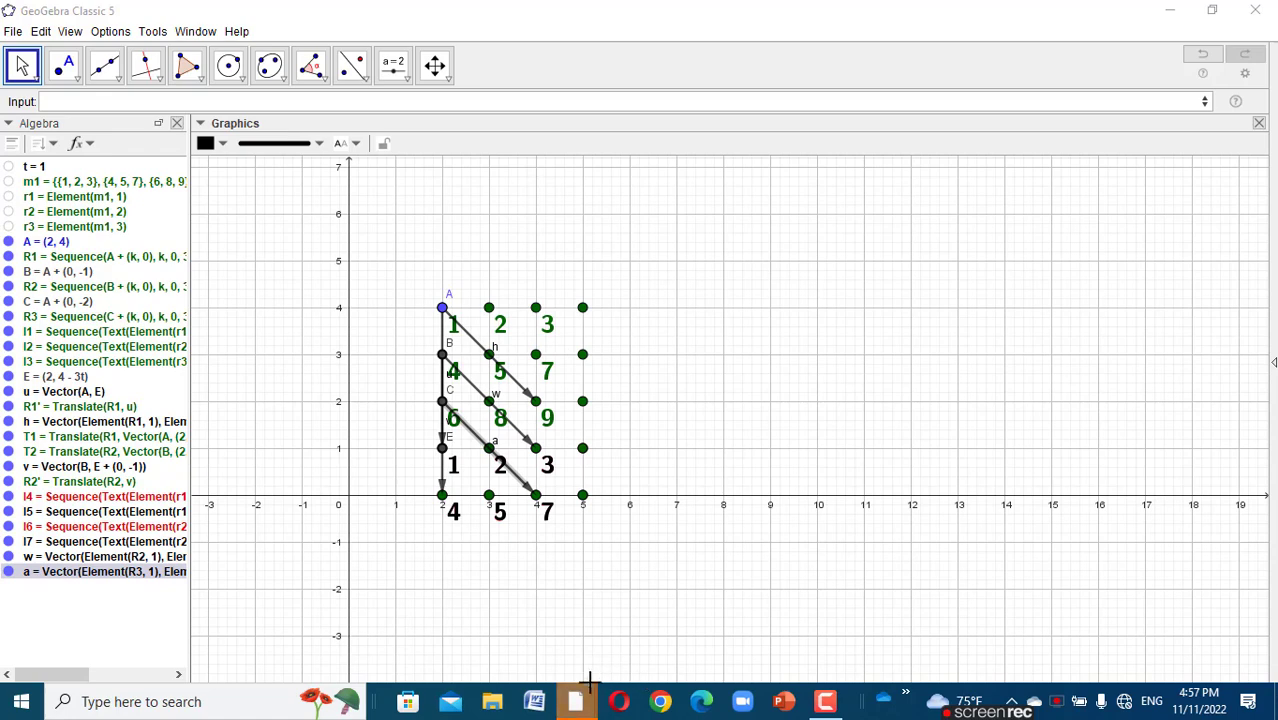
mouse_move(583, 708)
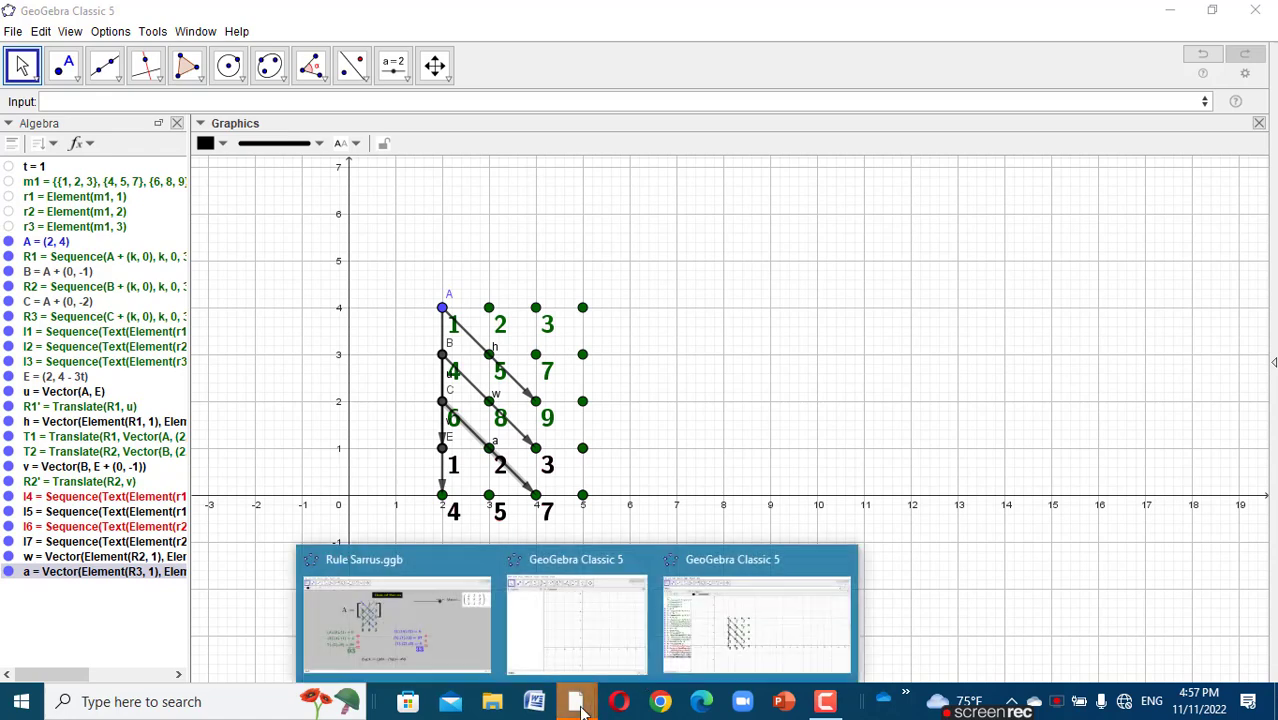
click(398, 609)
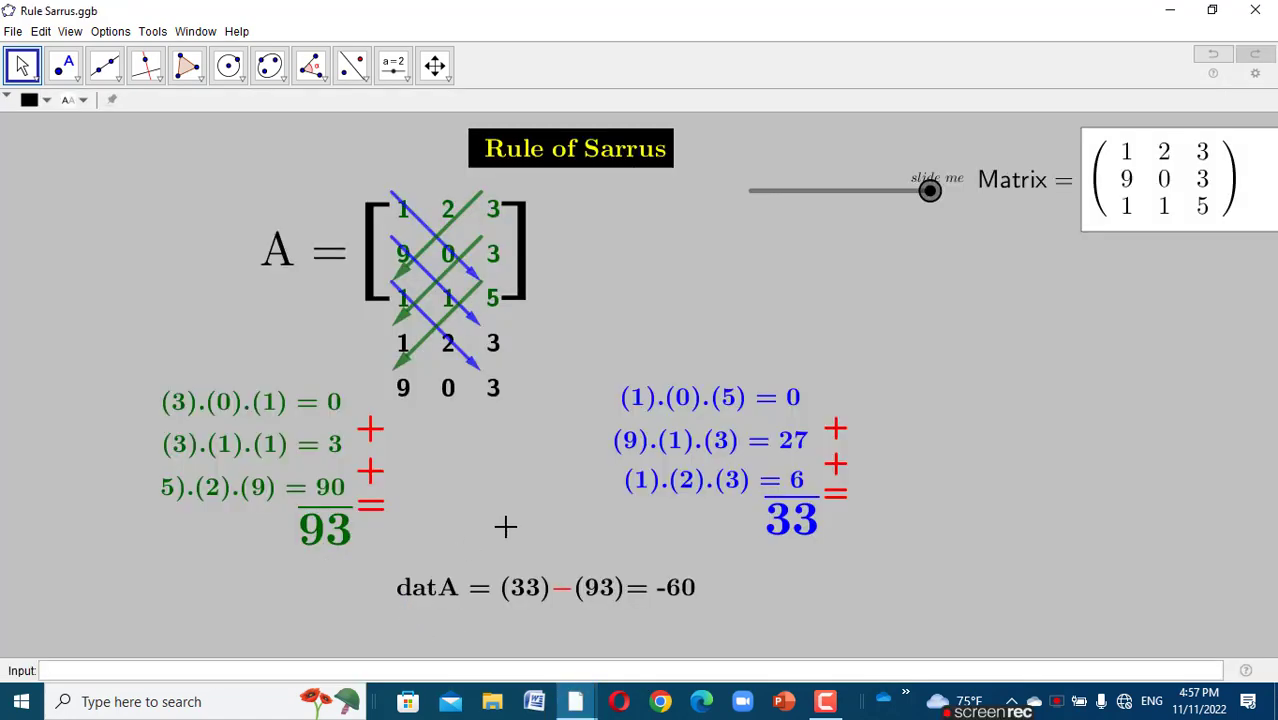
- Examine the first blue product text in the Rule of Sarrus example and return to the working GeoGebra Classic 5 window
click(639, 398)
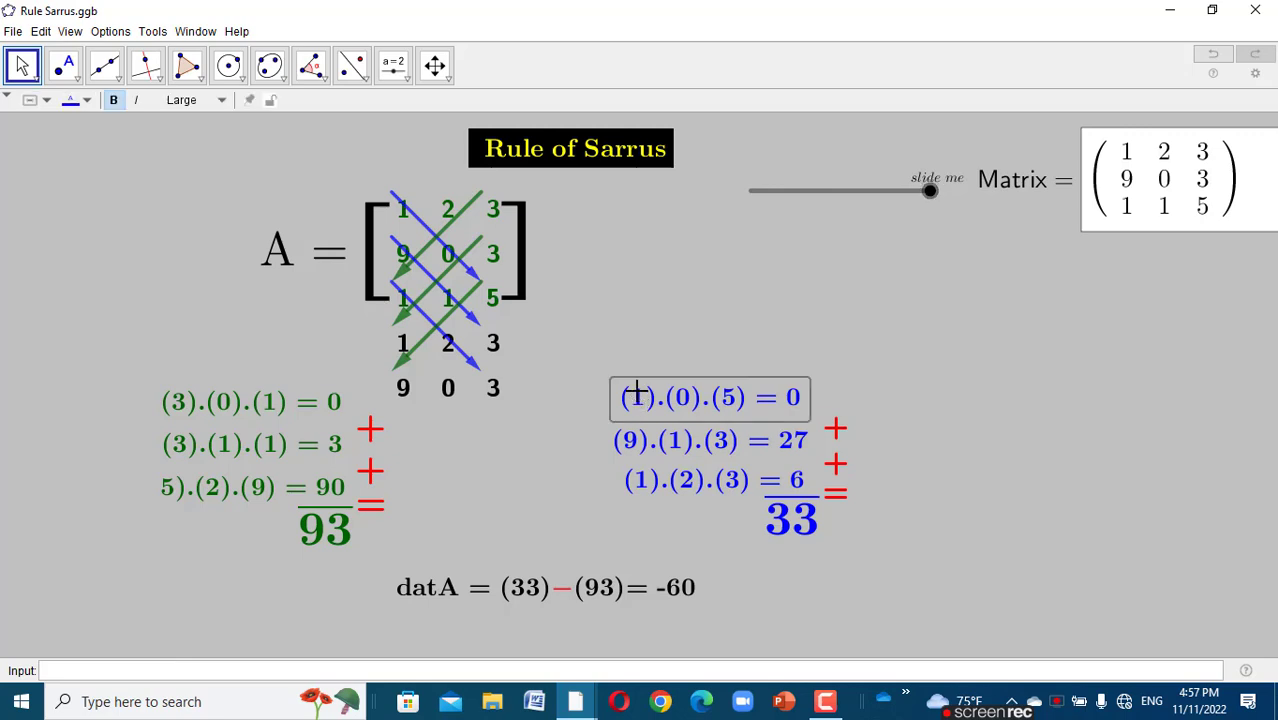
right_click(637, 392)
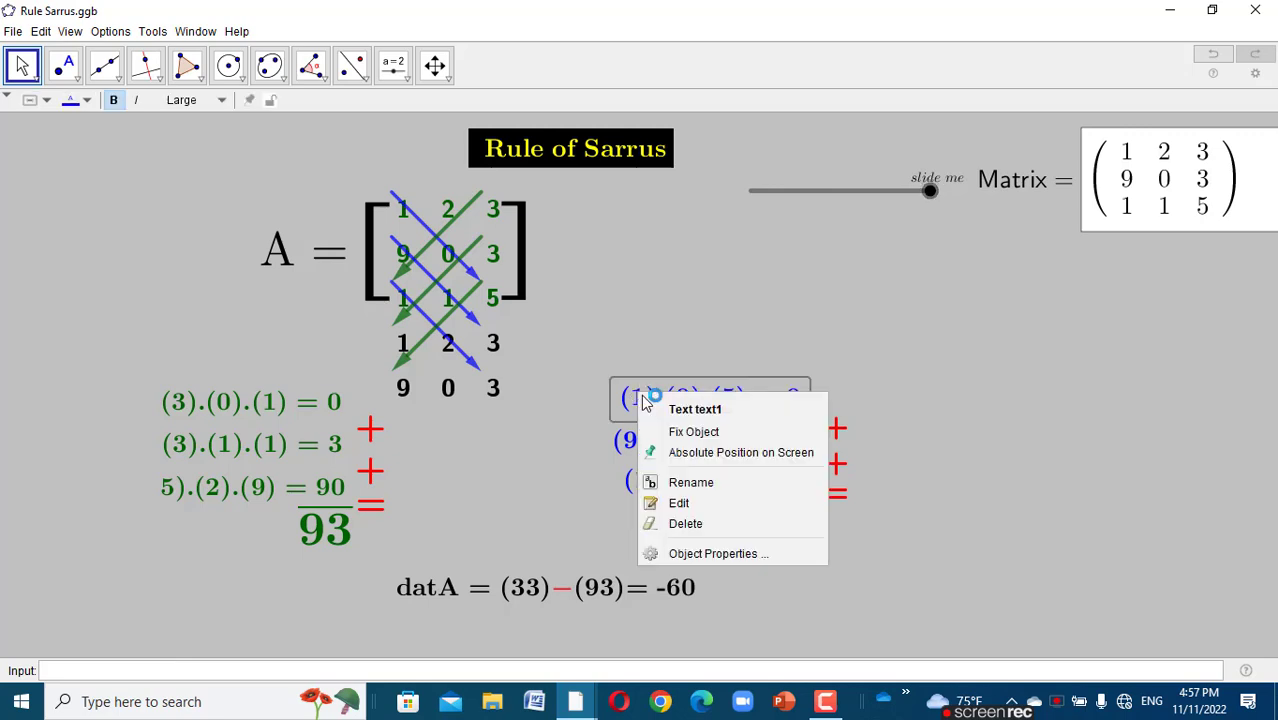
click(672, 415)
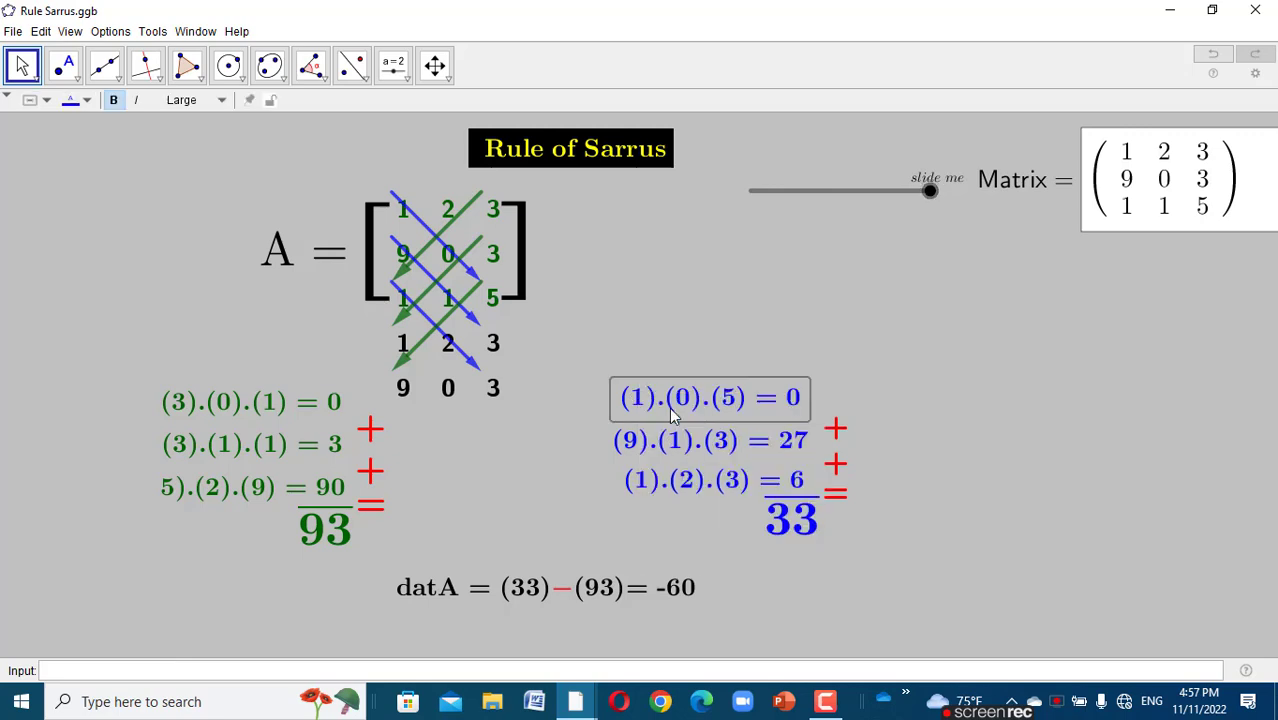
click(571, 335)
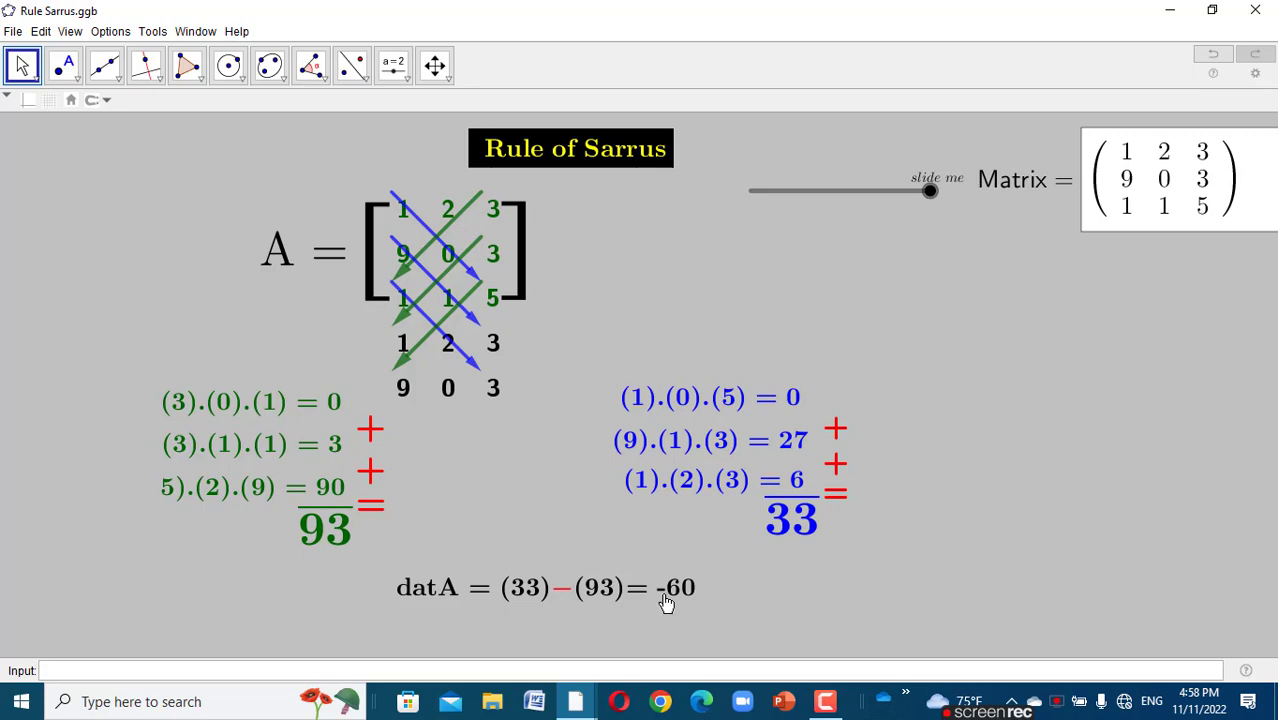
click(580, 708)
click(726, 626)
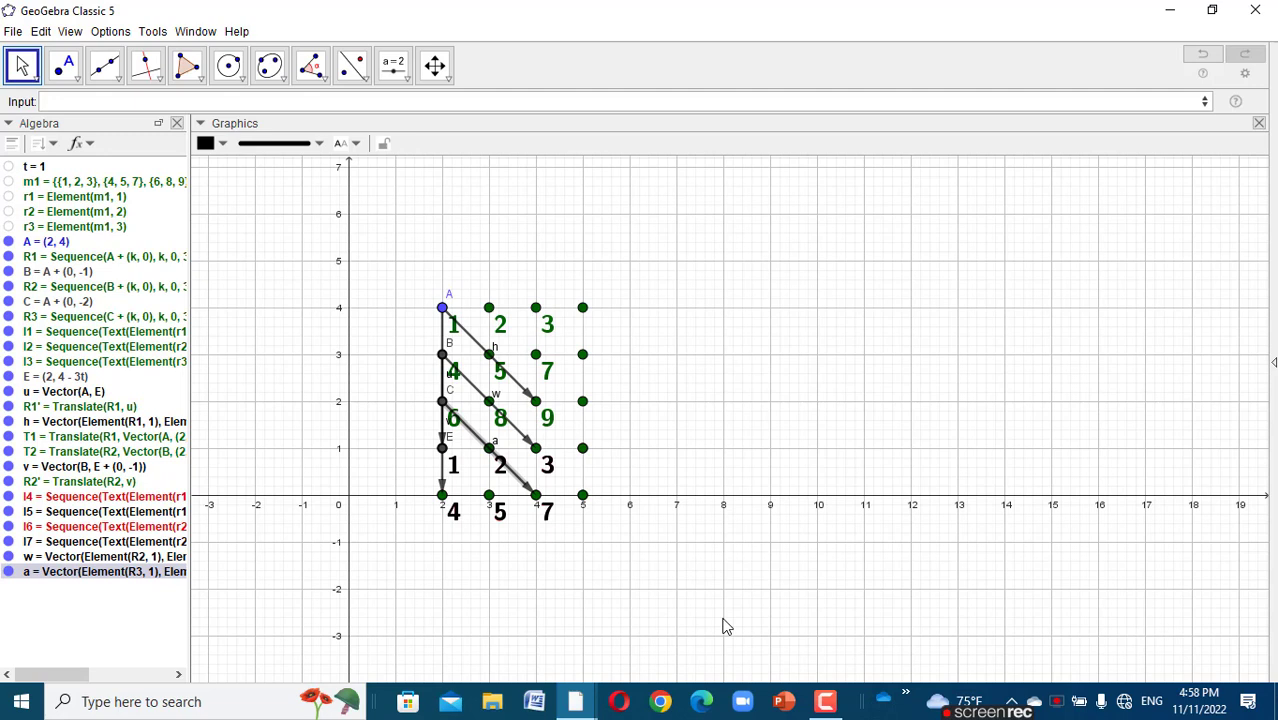
- Start a new LaTeX text in the empty area beside the point grid, beginning with \text{
click(693, 590)
drag(461, 301, 431, 247)
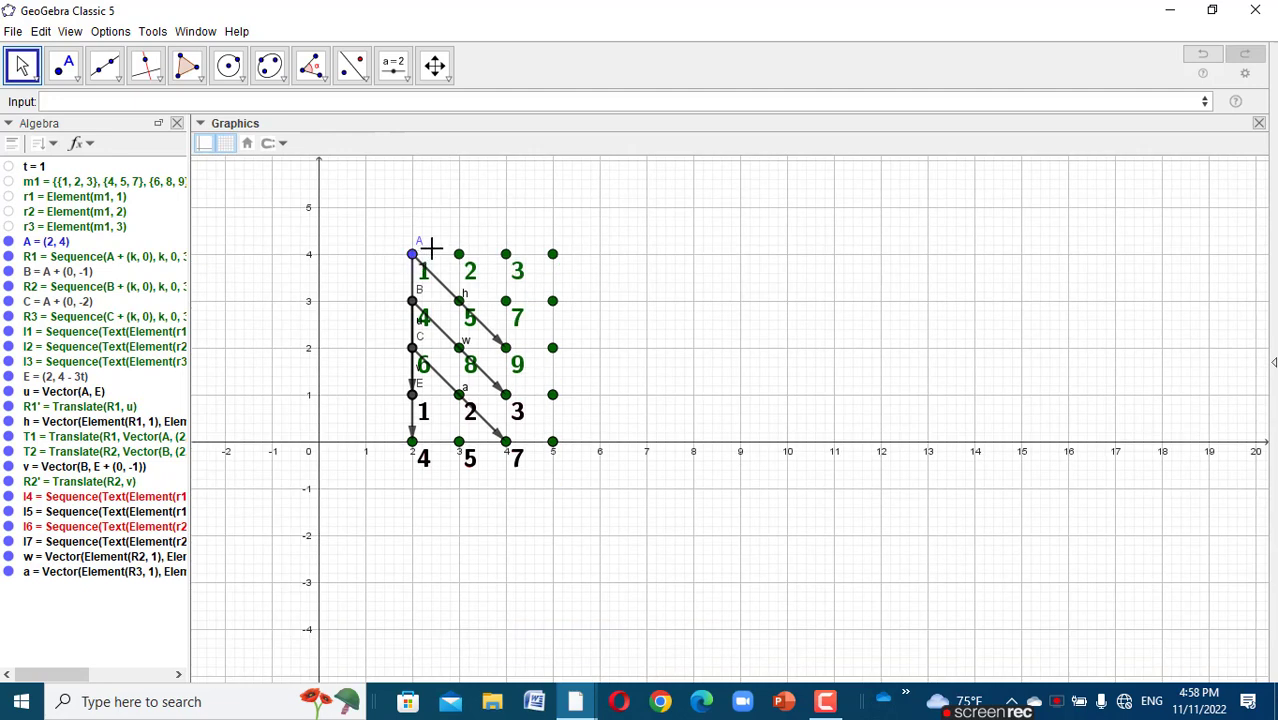
click(403, 88)
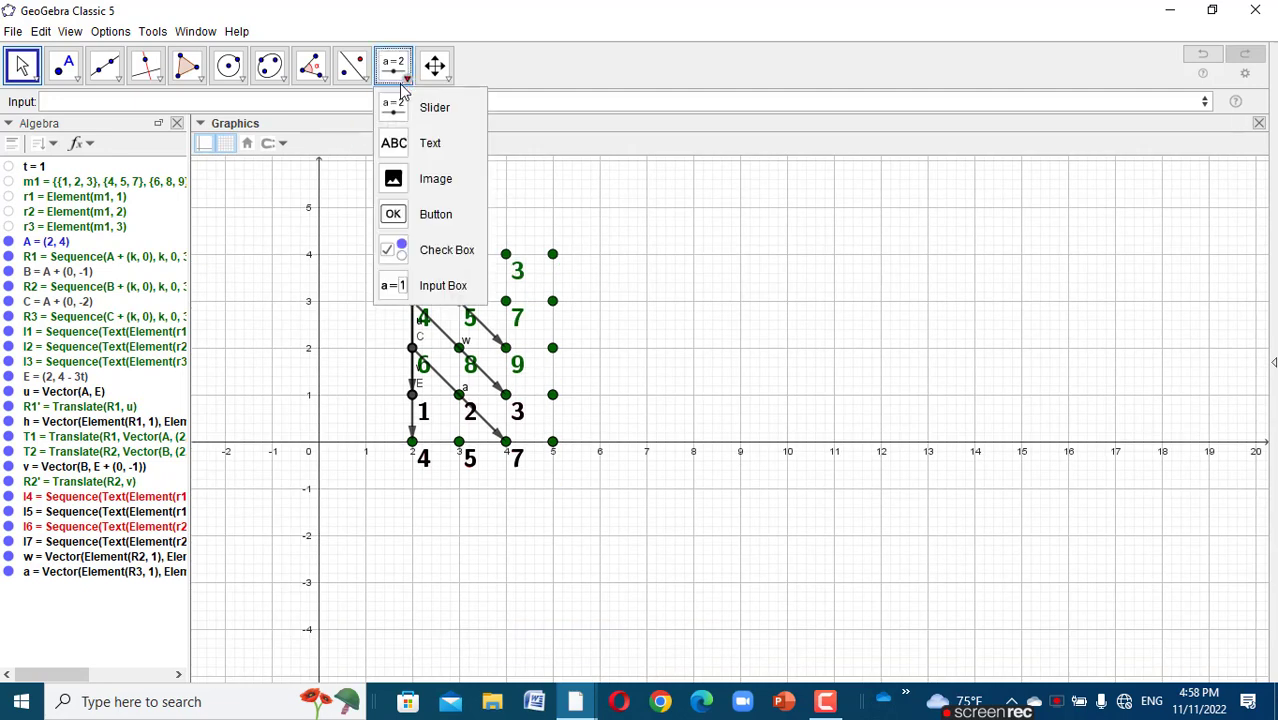
click(425, 143)
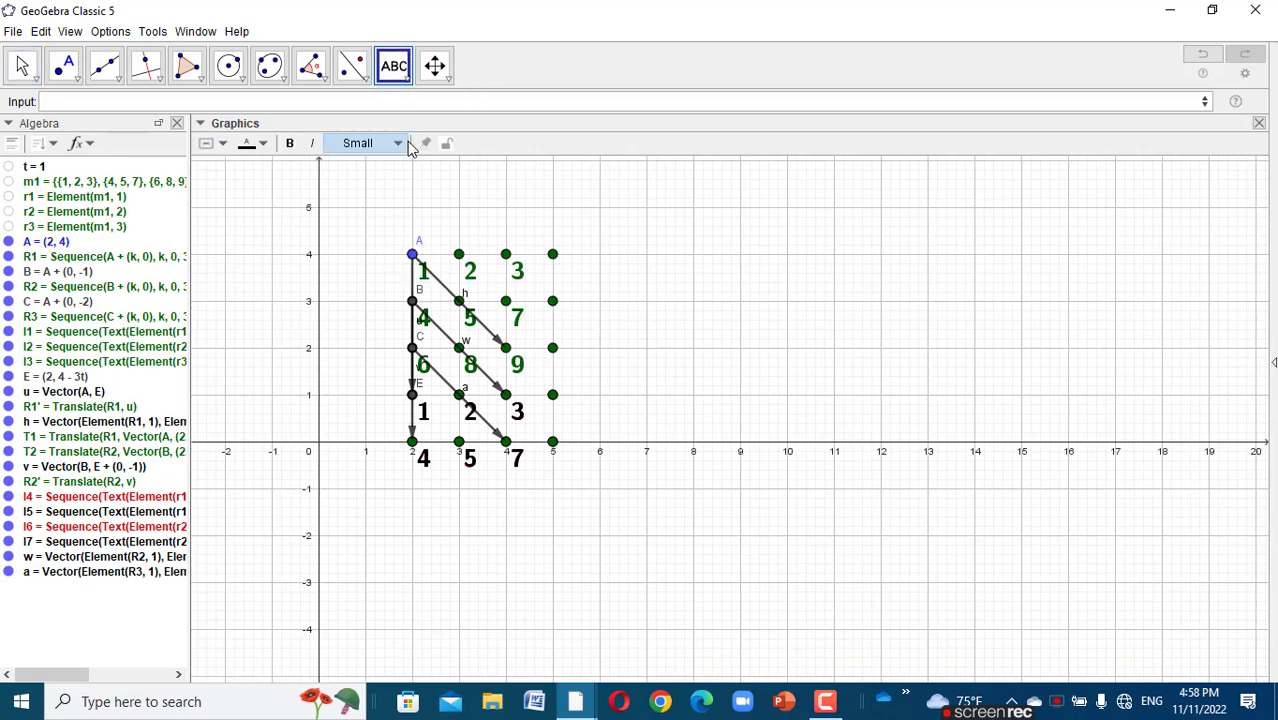
click(655, 237)
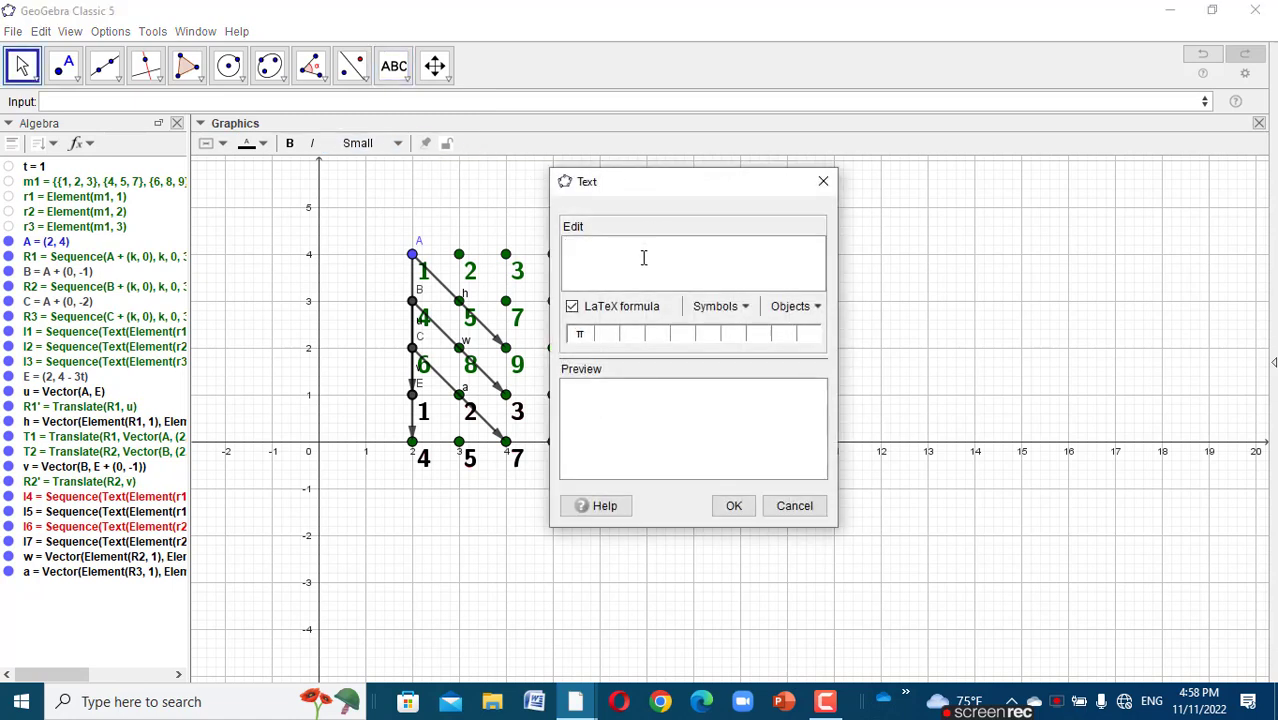
text(\text{)
- Insert the m1 object box into the text and change its content to element(r1,1)
click(800, 306)
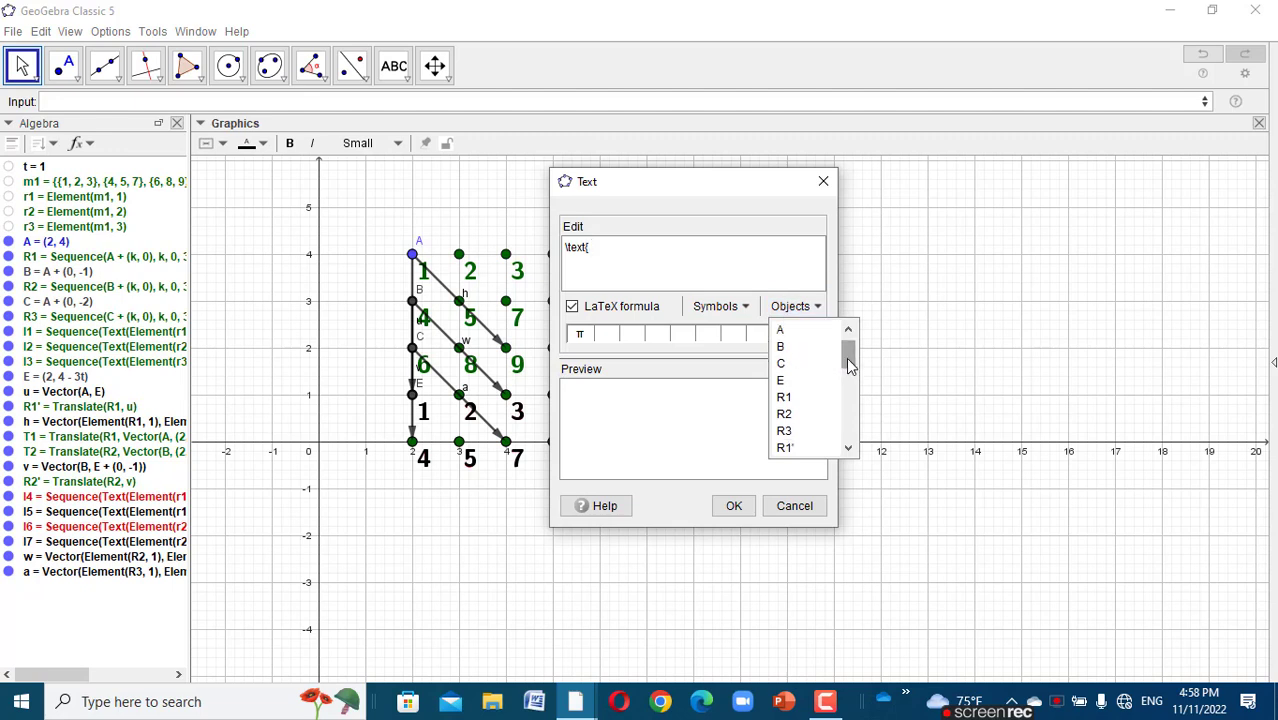
drag(846, 357, 853, 446)
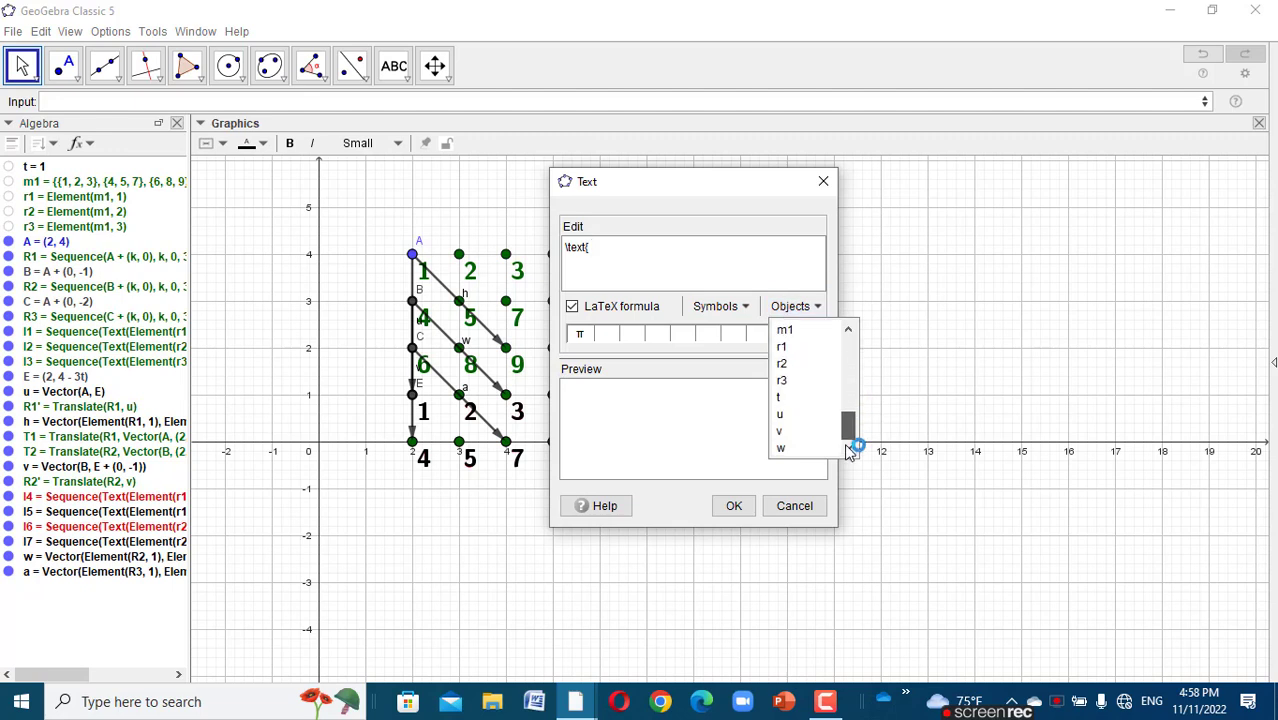
click(777, 336)
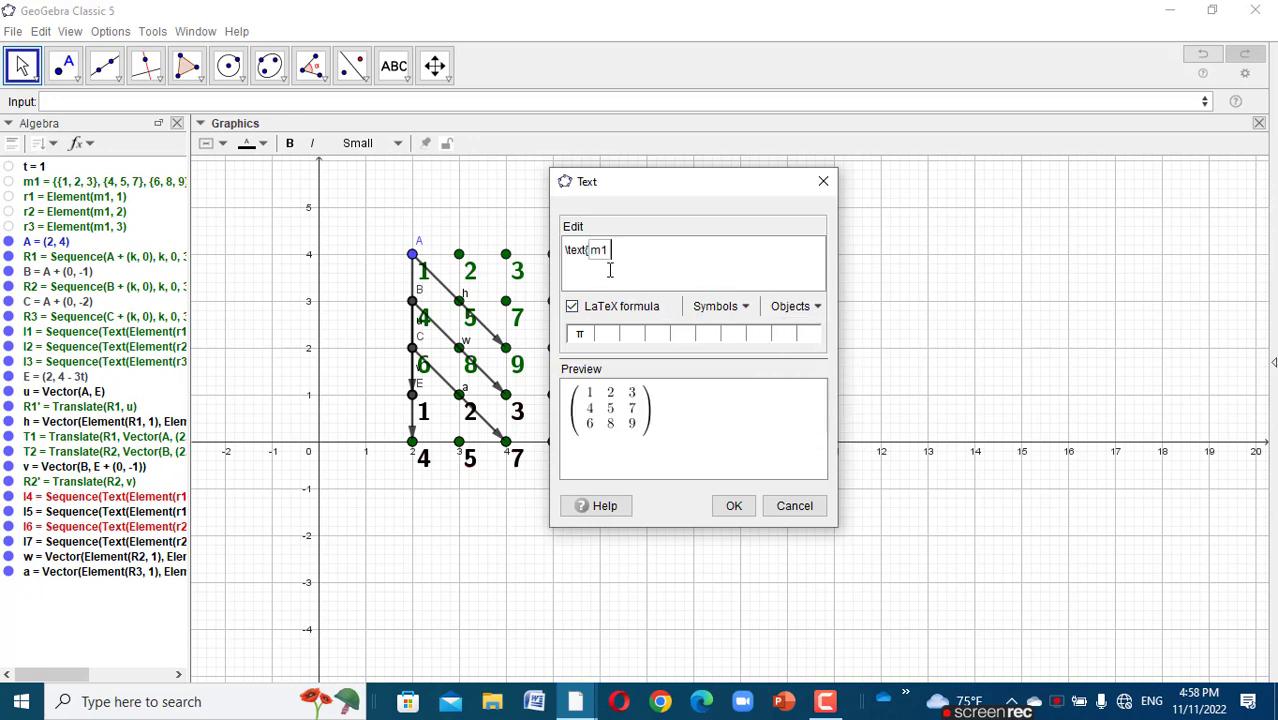
click(604, 256)
key(BackSpace)
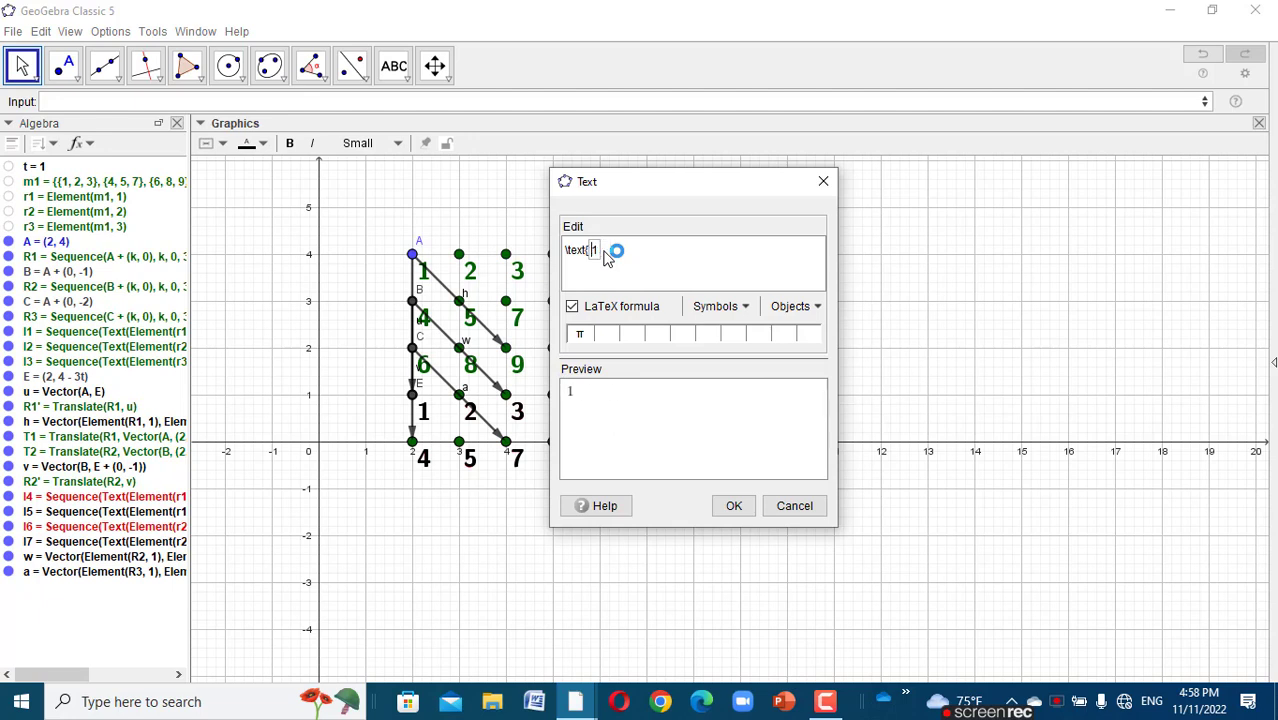
text(r)
text(elem)
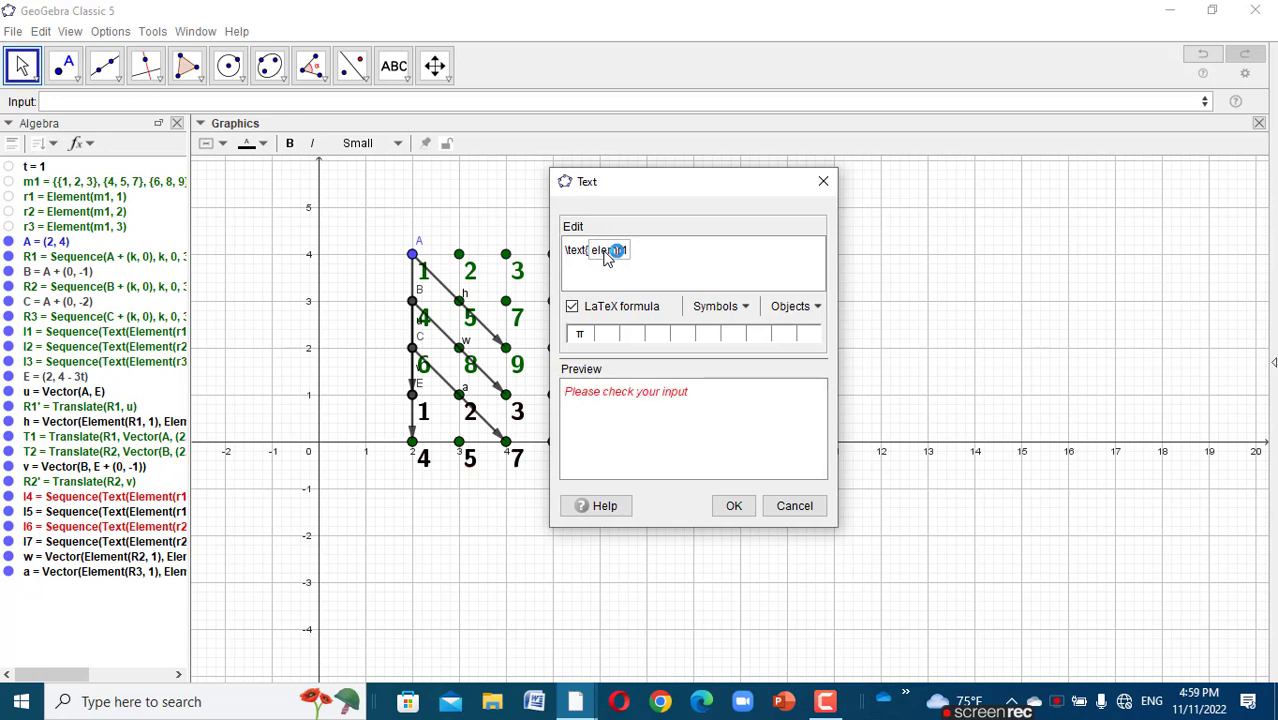
text(ent(r1,1)
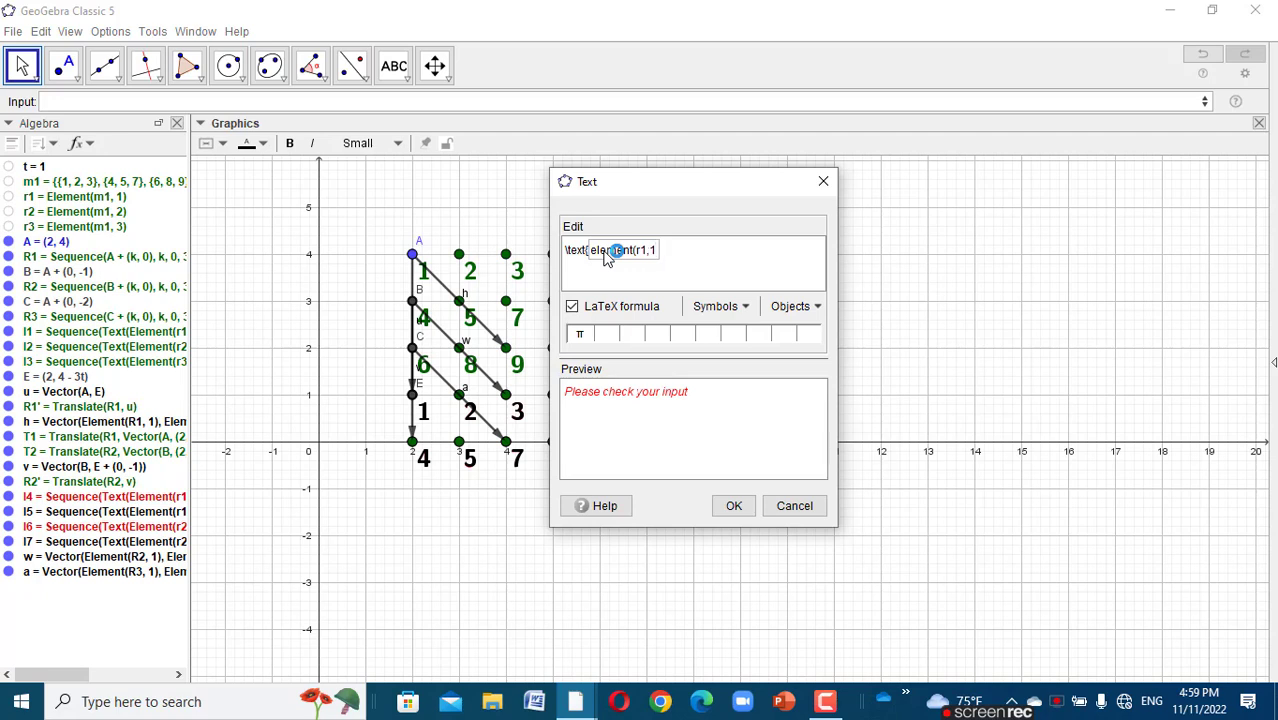
text())
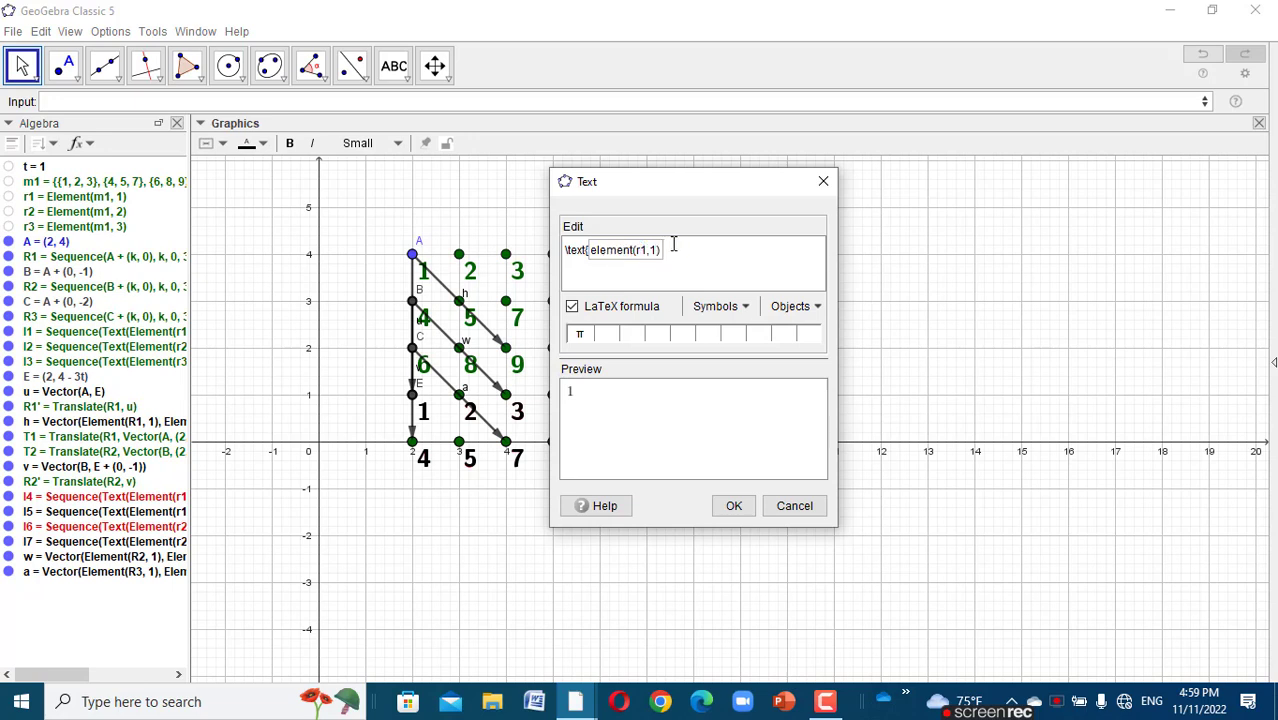
- Append a dot and an r2 object box to the text, and extend the box to element(r2,2)
text(.)
click(815, 311)
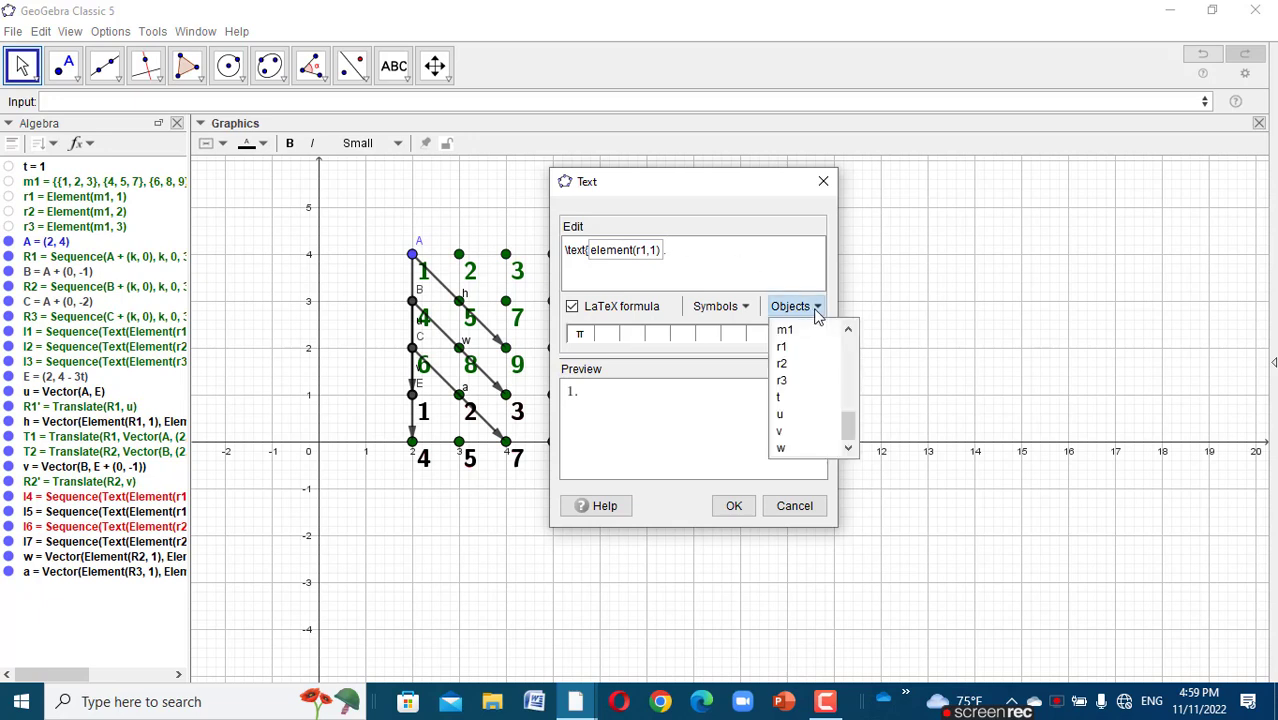
click(790, 363)
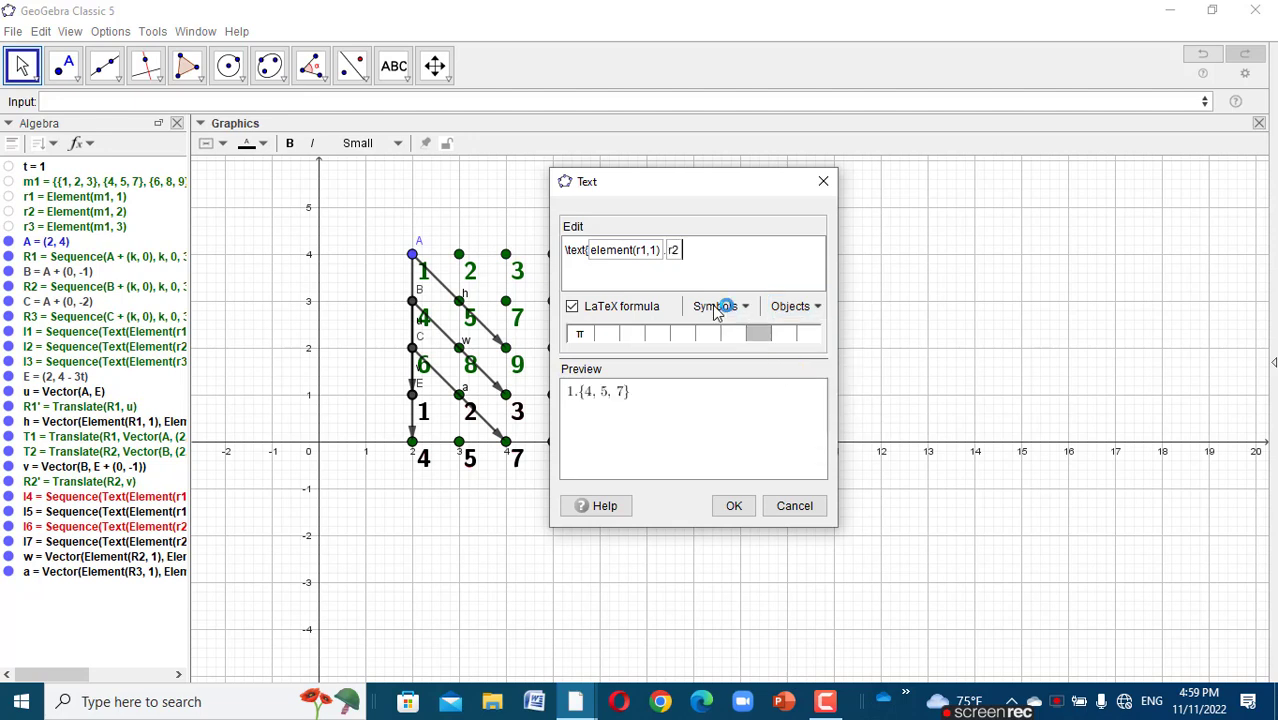
click(668, 250)
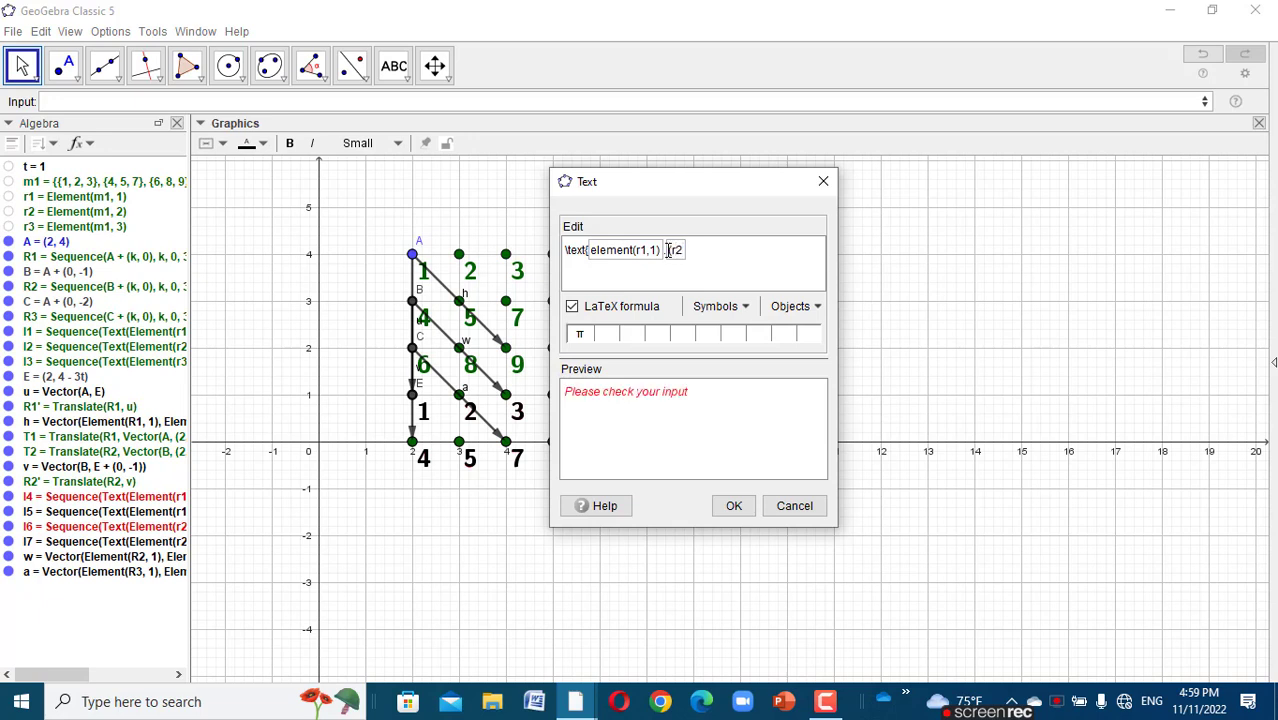
text(,2))
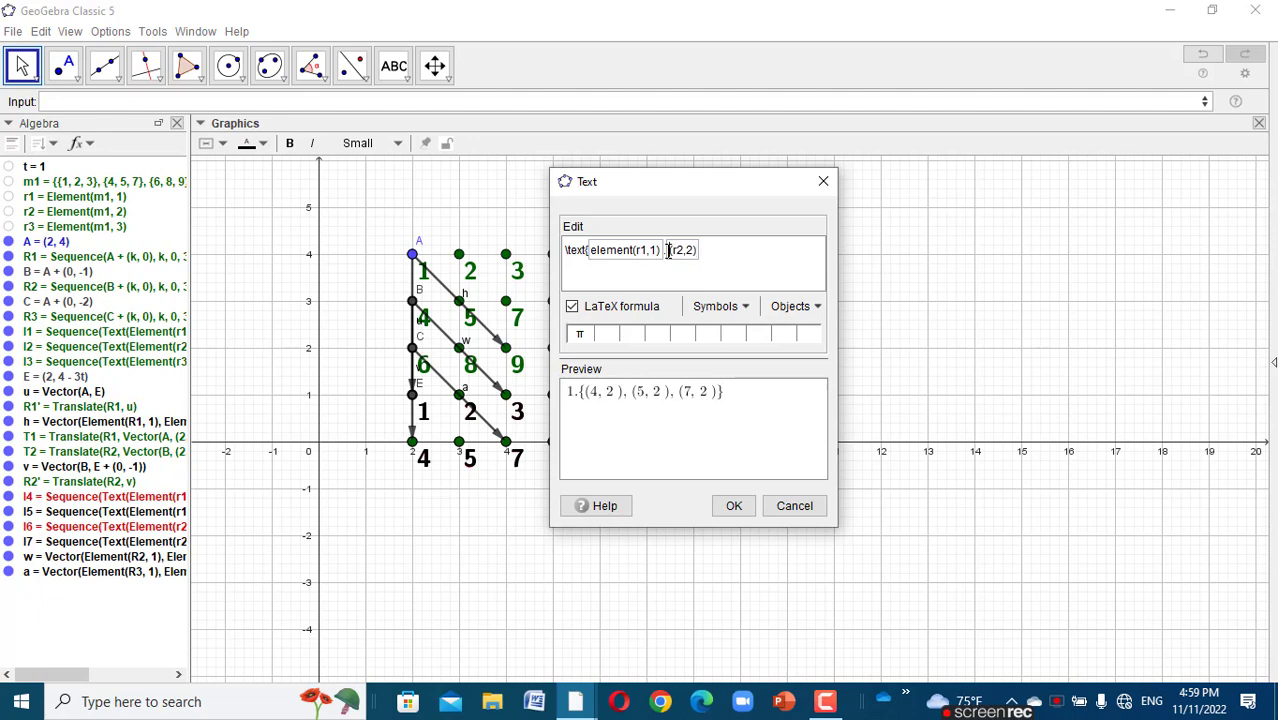
text(elem)
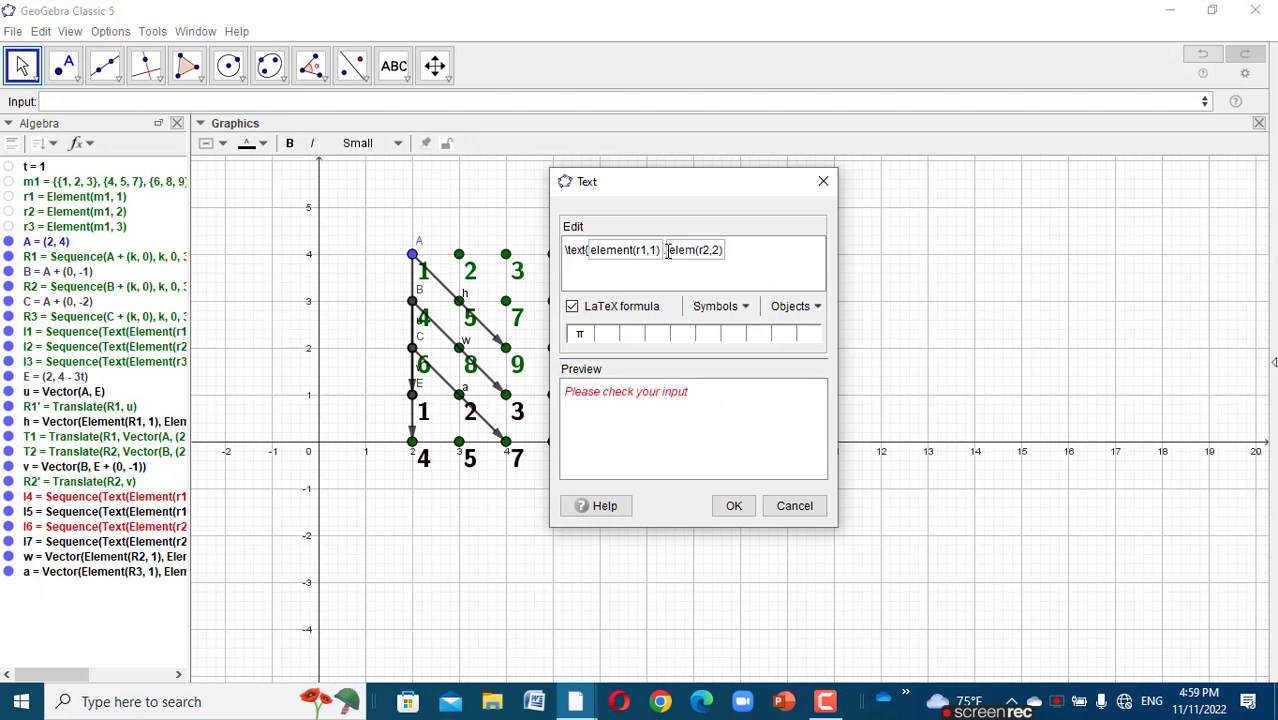
text(ent)
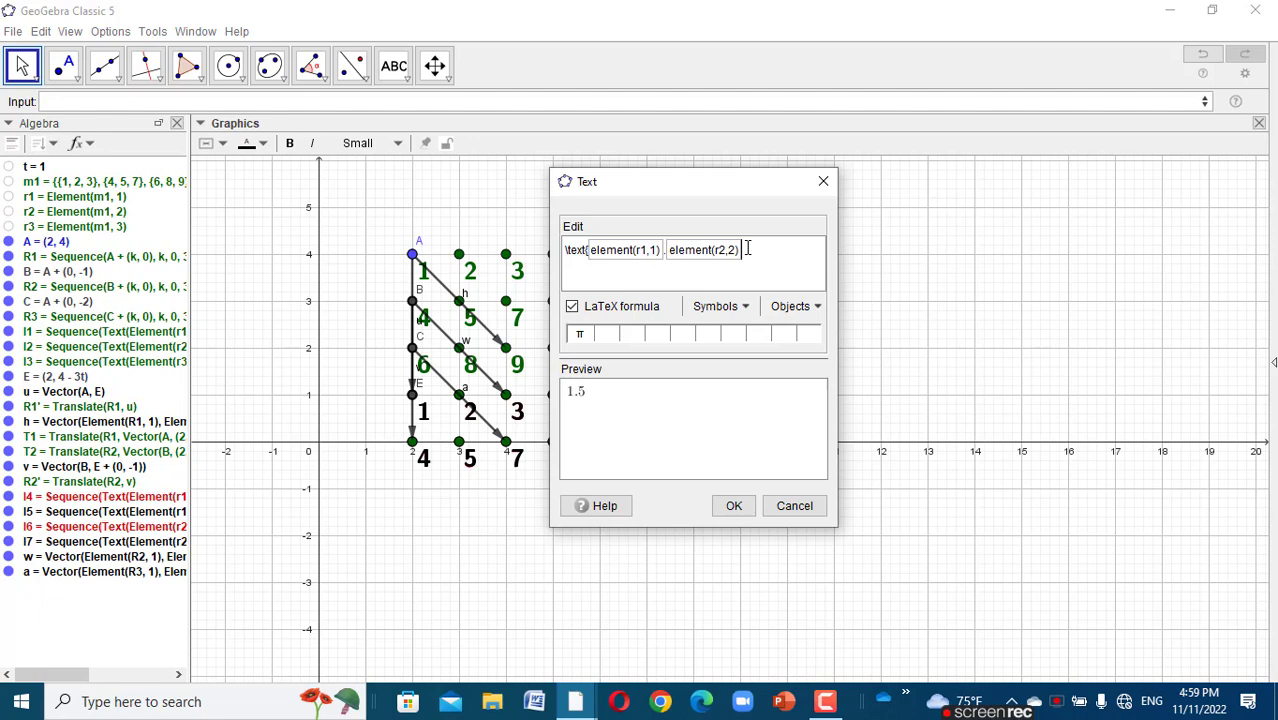
- Append a second dot and an empty object box to the text, and fill the box with element(r3,3)
text(.)
click(790, 309)
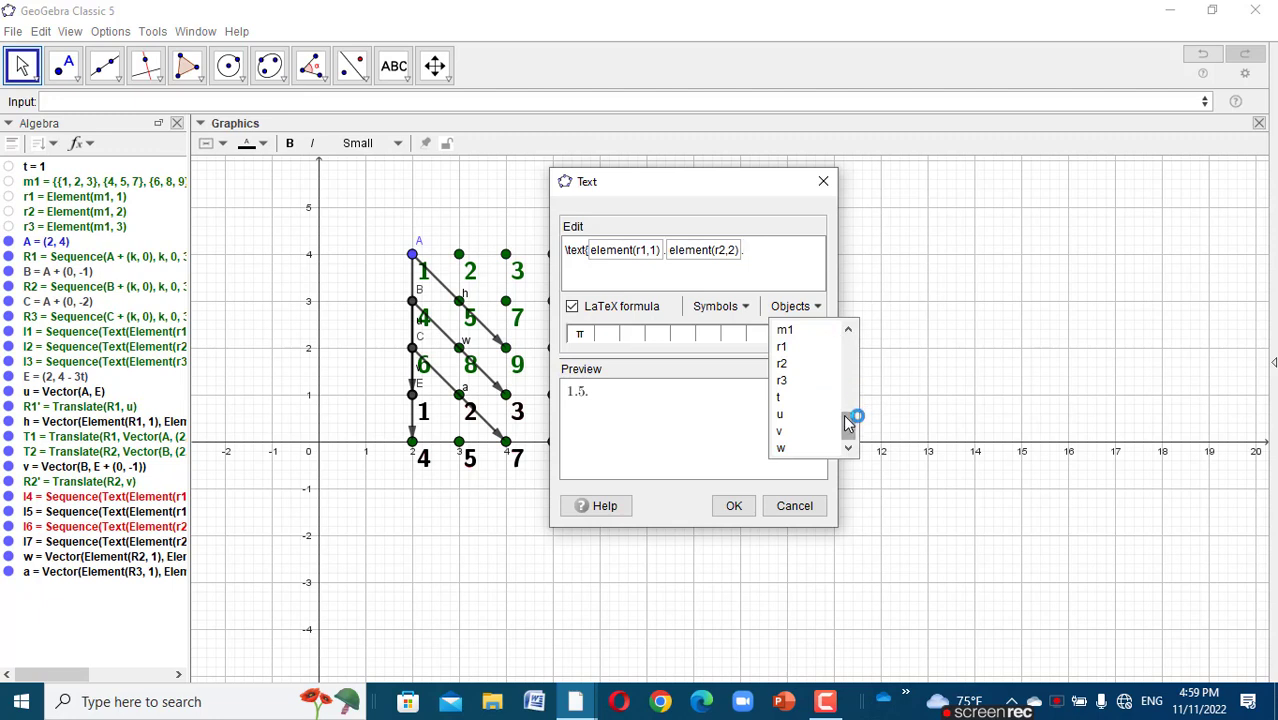
drag(848, 425, 842, 300)
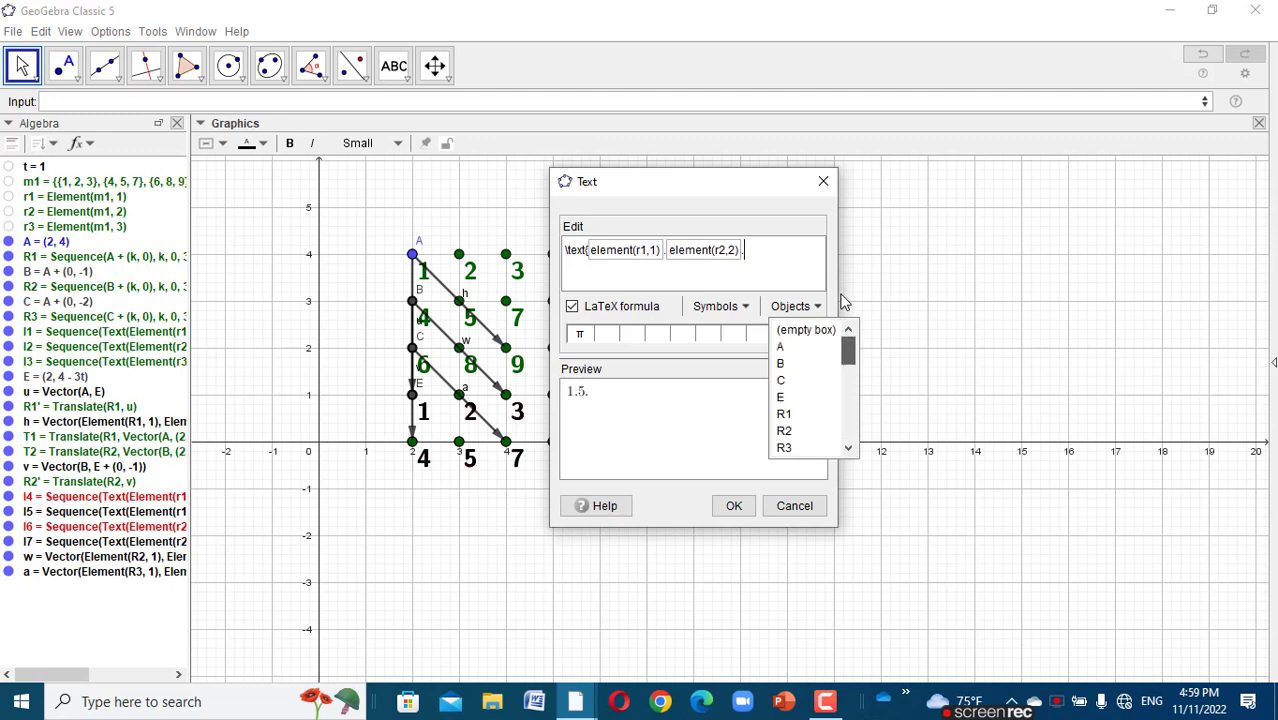
click(791, 332)
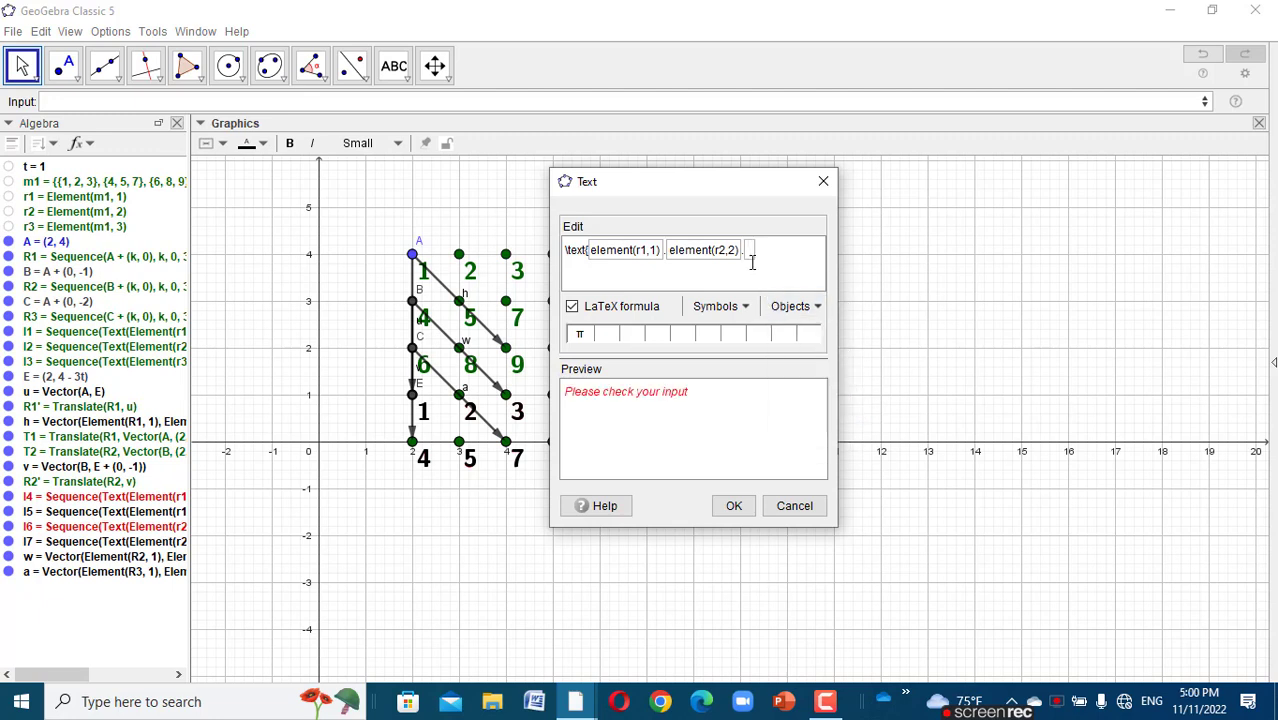
text(element(r3,3)
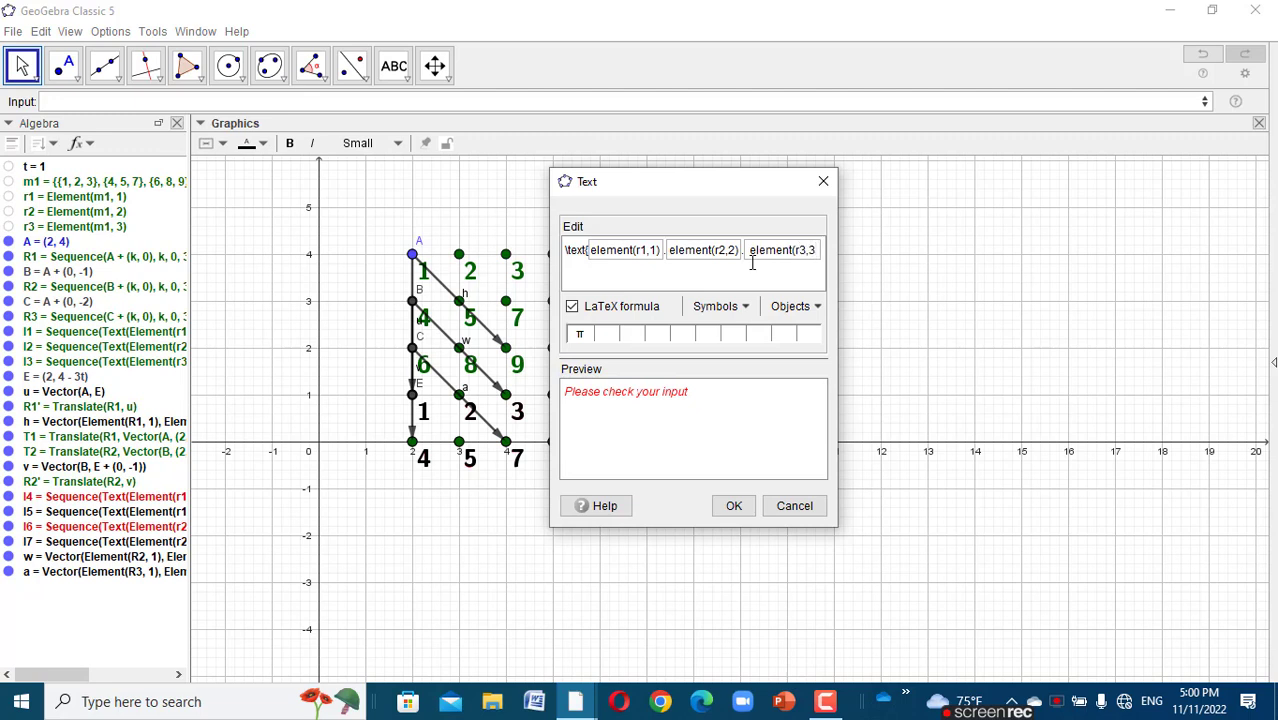
text())
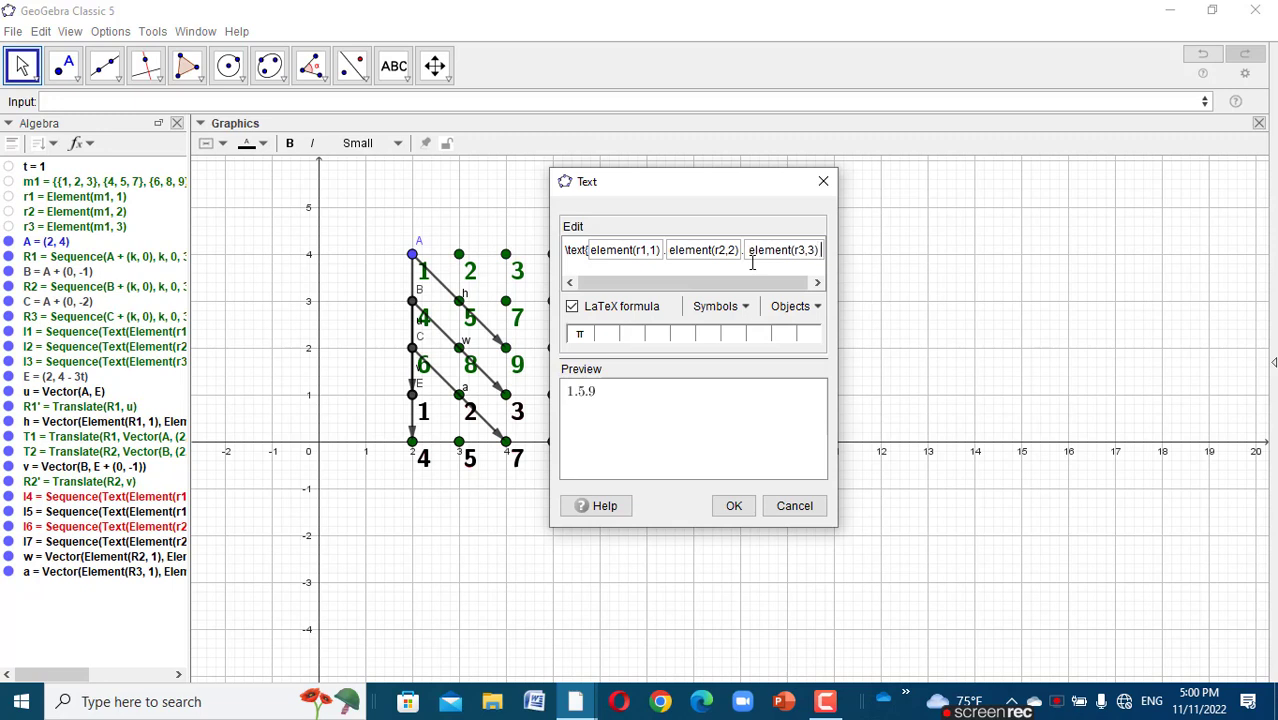
key(BackSpace)
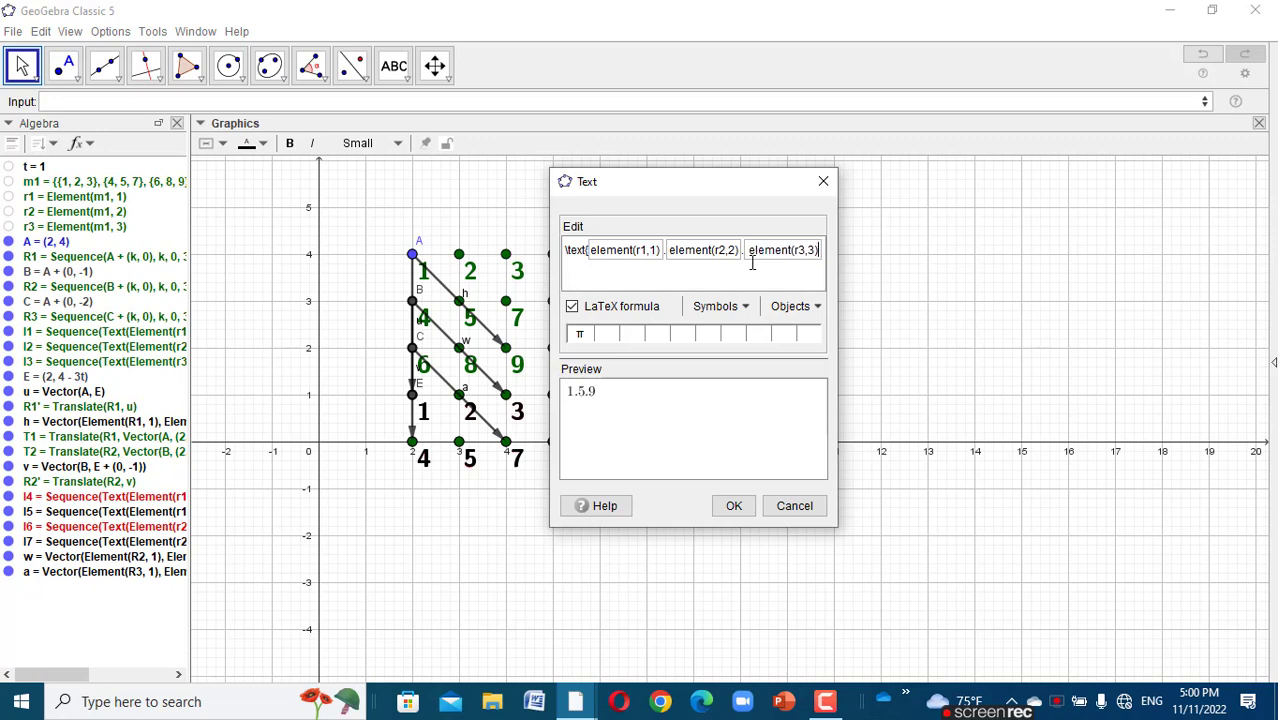
click(824, 251)
text(=)
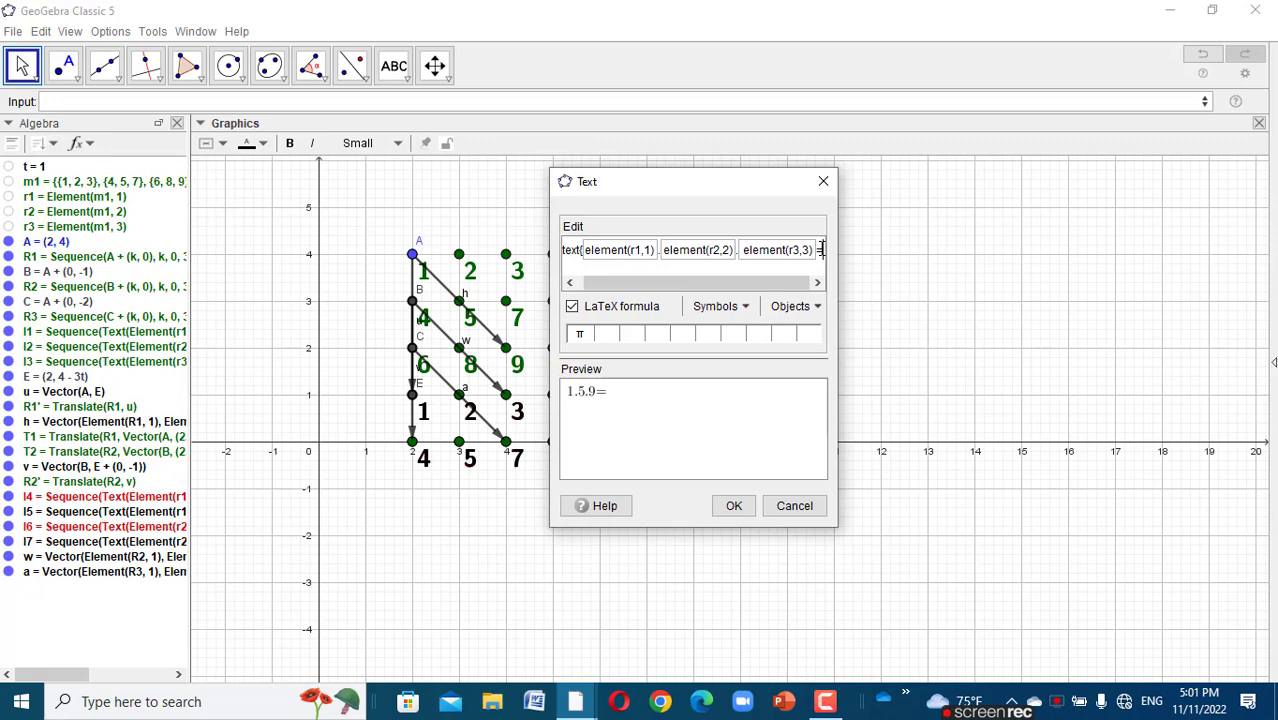
key(BackSpace)
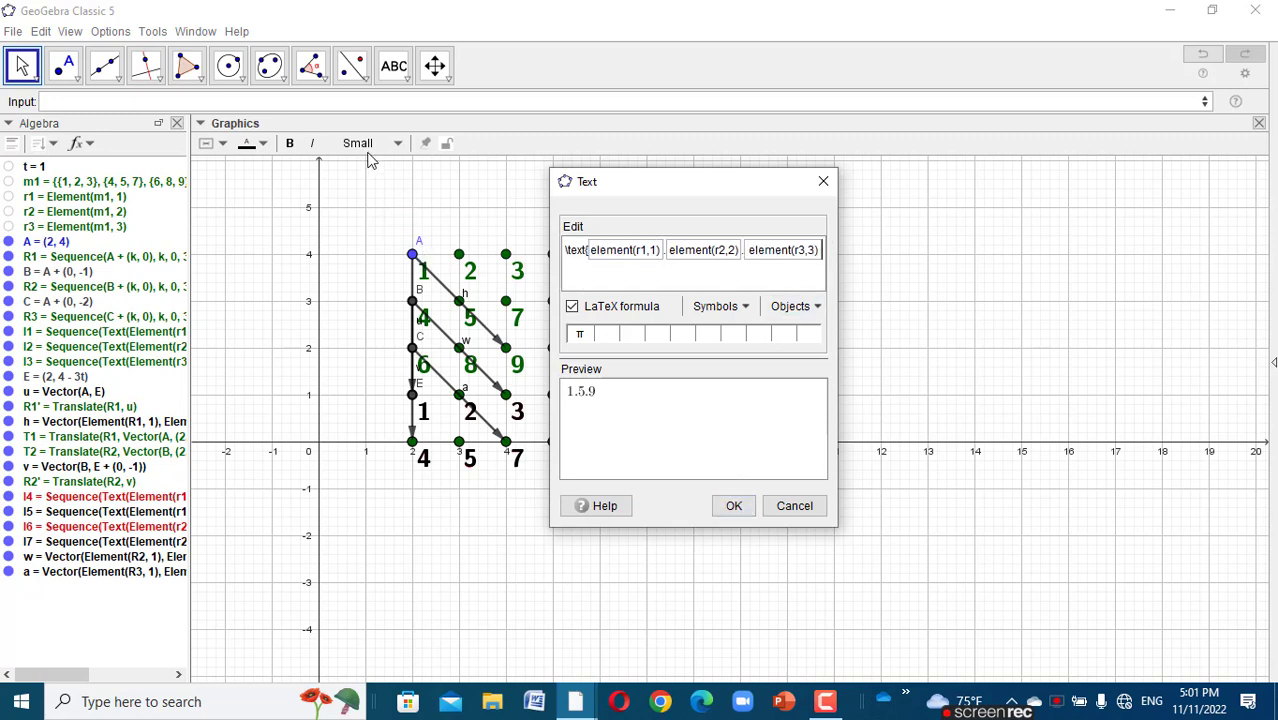
- Create the product text in Large bold type and move it to about (10, 2), away from the point grid
click(362, 147)
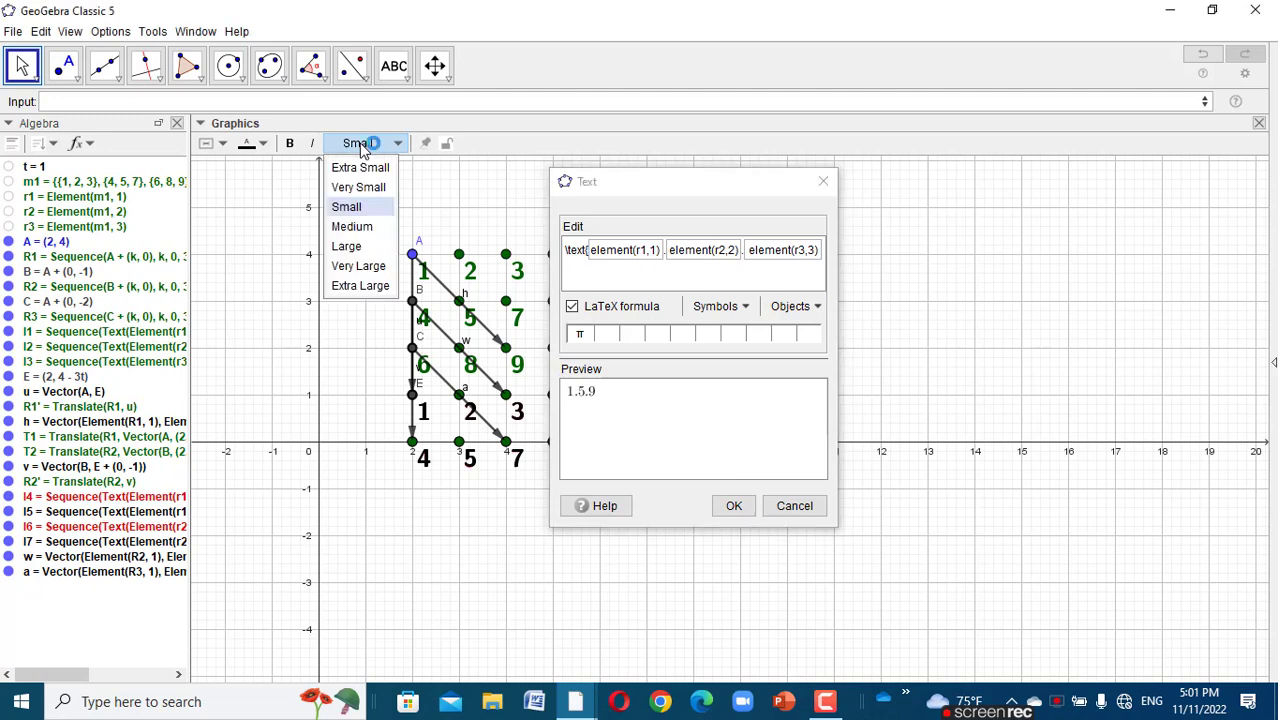
click(360, 246)
click(290, 144)
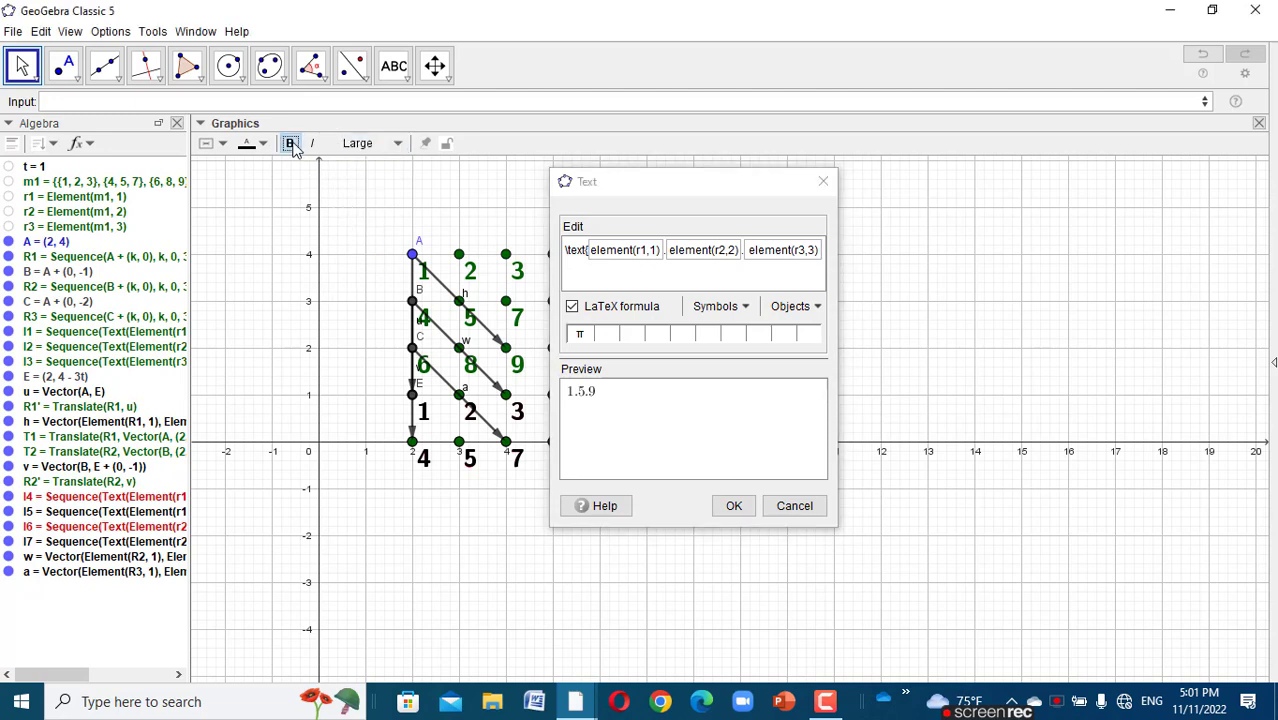
click(734, 506)
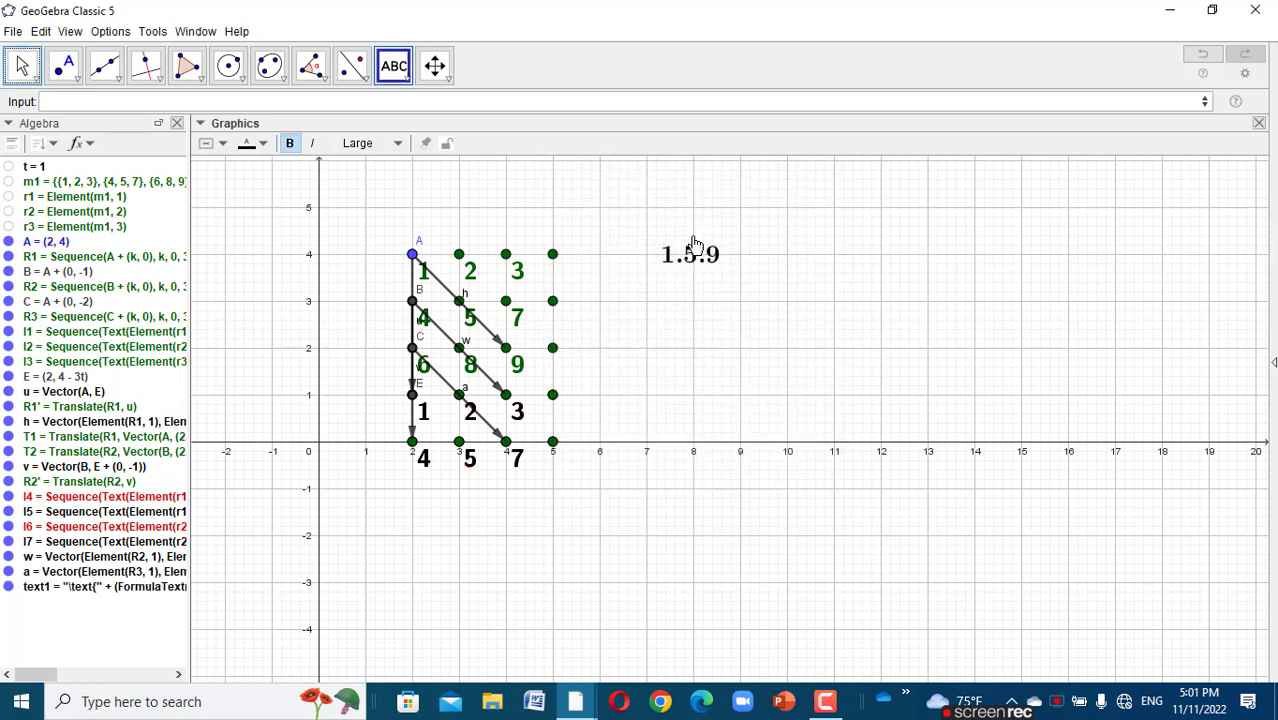
drag(695, 250, 804, 345)
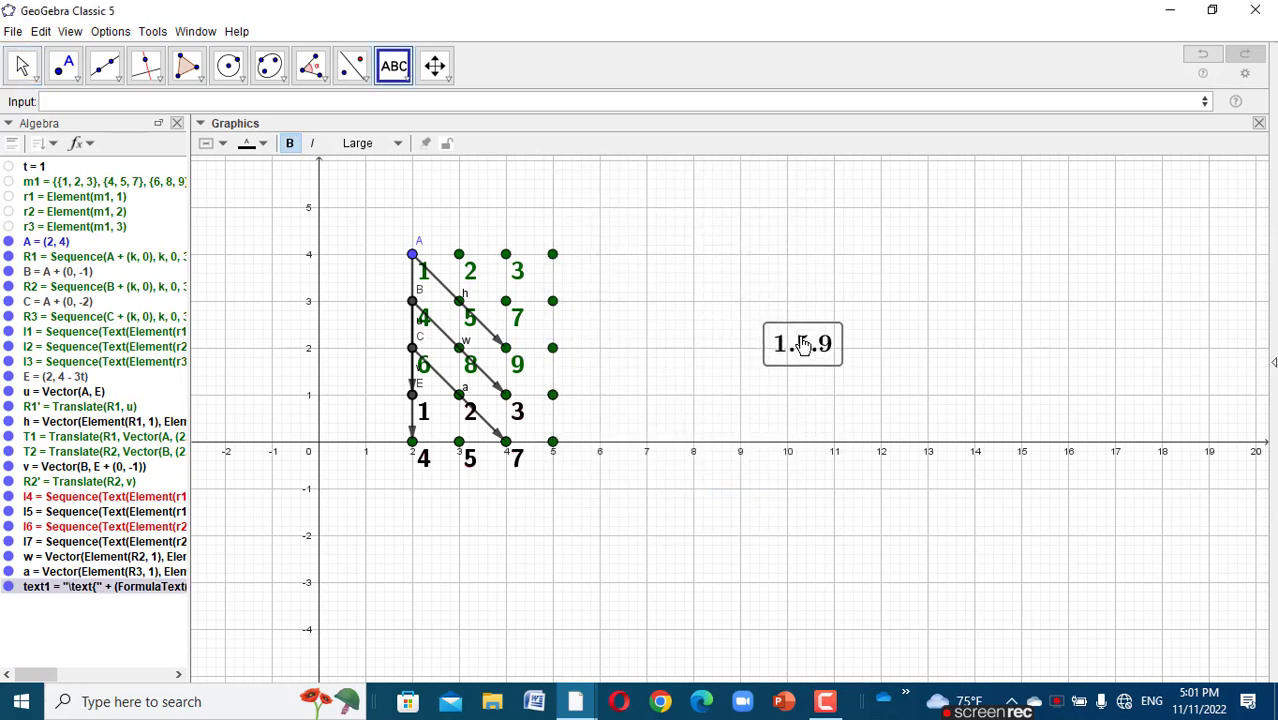
- Close the spare blank GeoGebra window, switch to Rule Sarrus.ggb, and examine how its first blue product text is defined
click(574, 701)
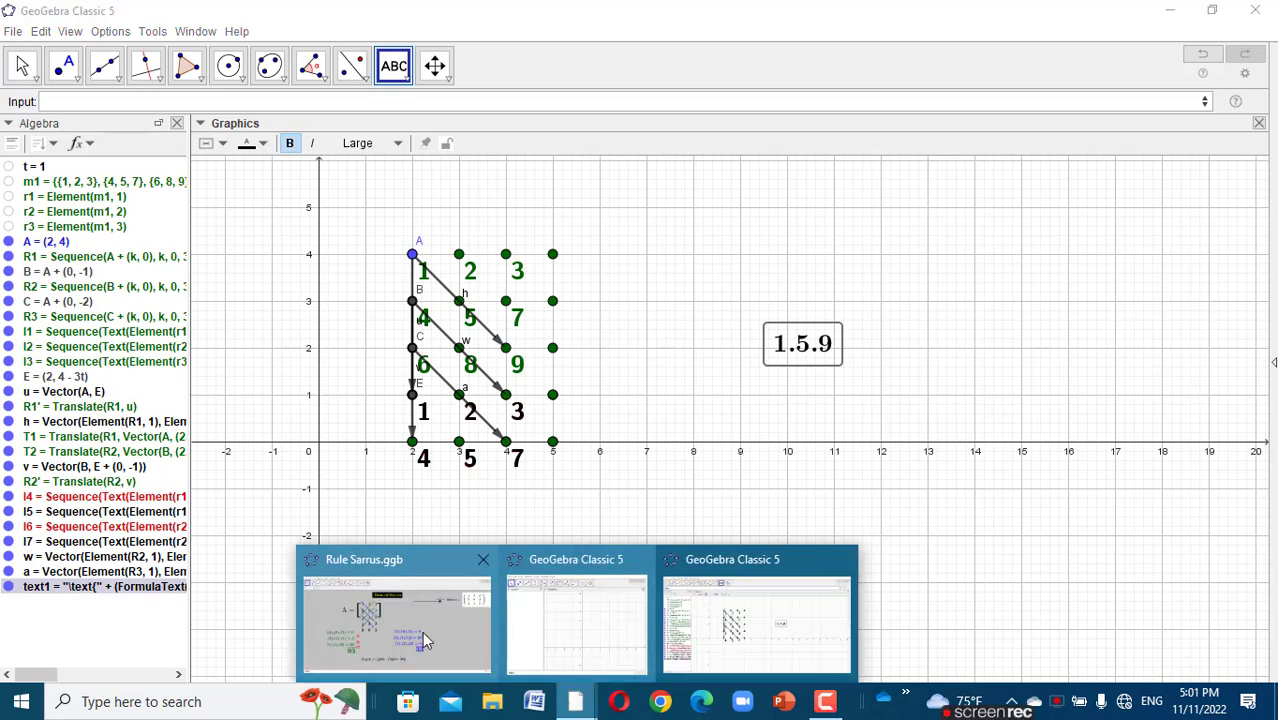
click(637, 560)
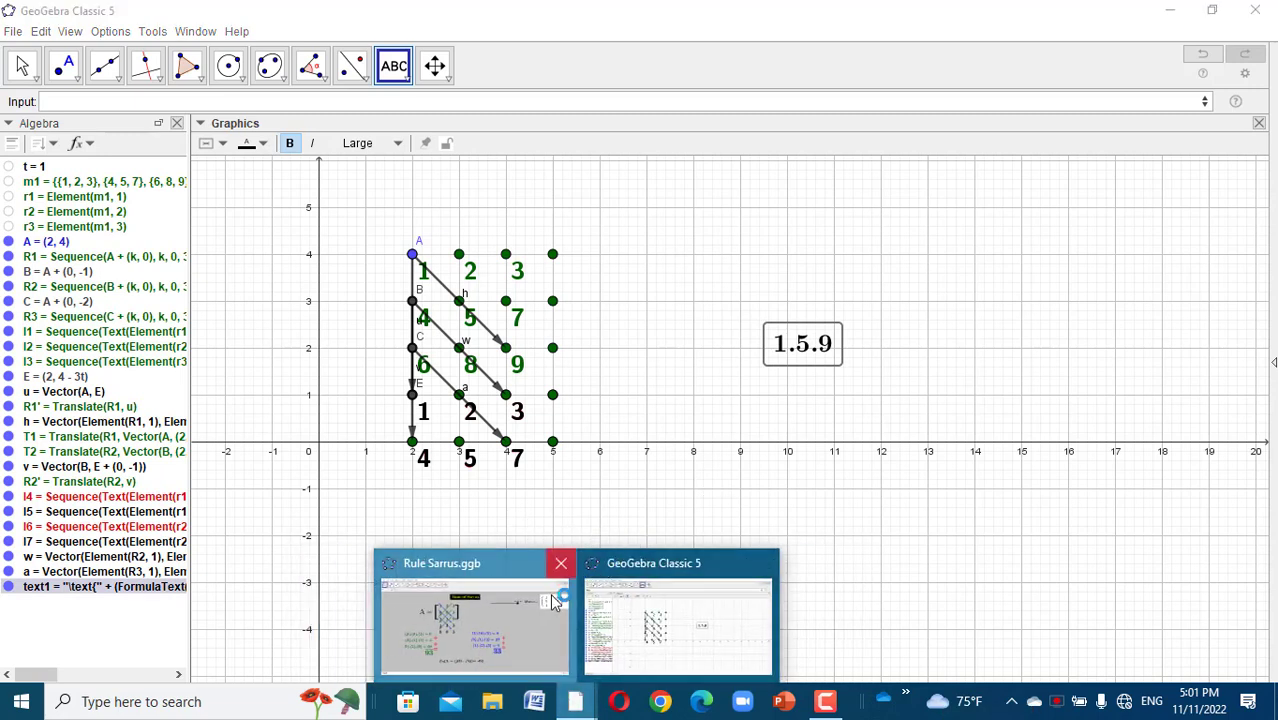
click(555, 602)
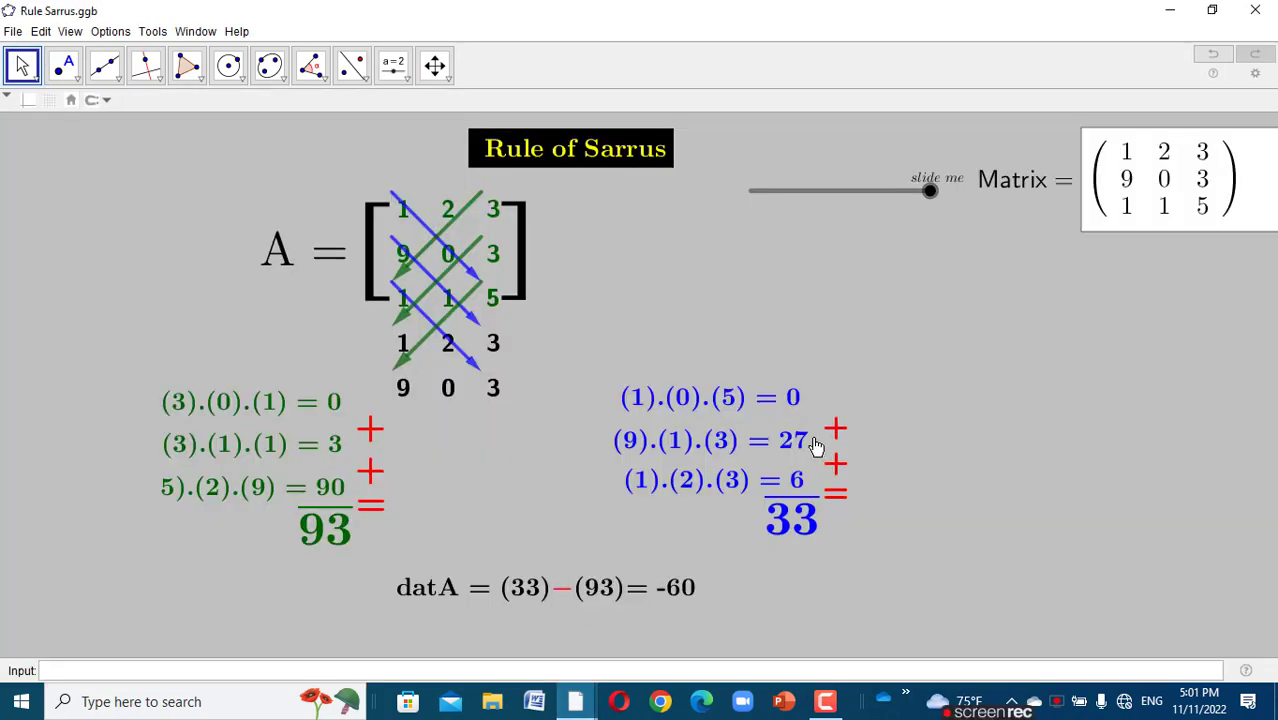
click(776, 398)
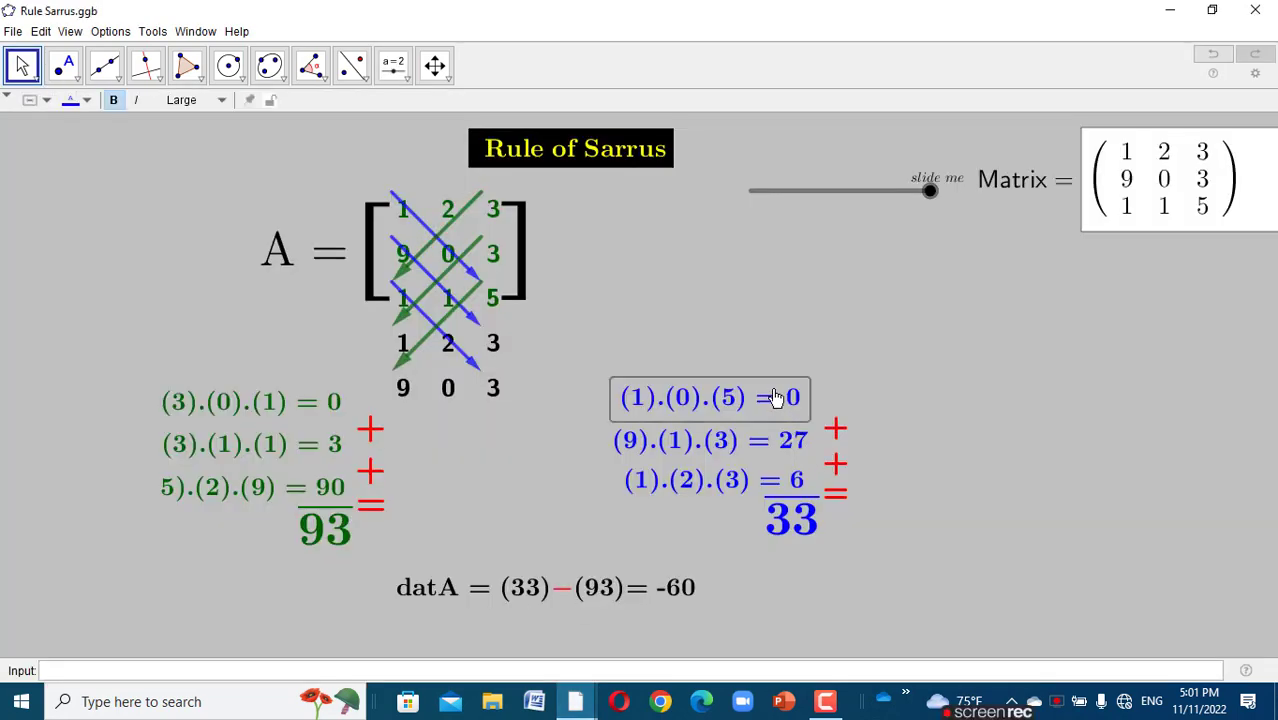
right_click(776, 398)
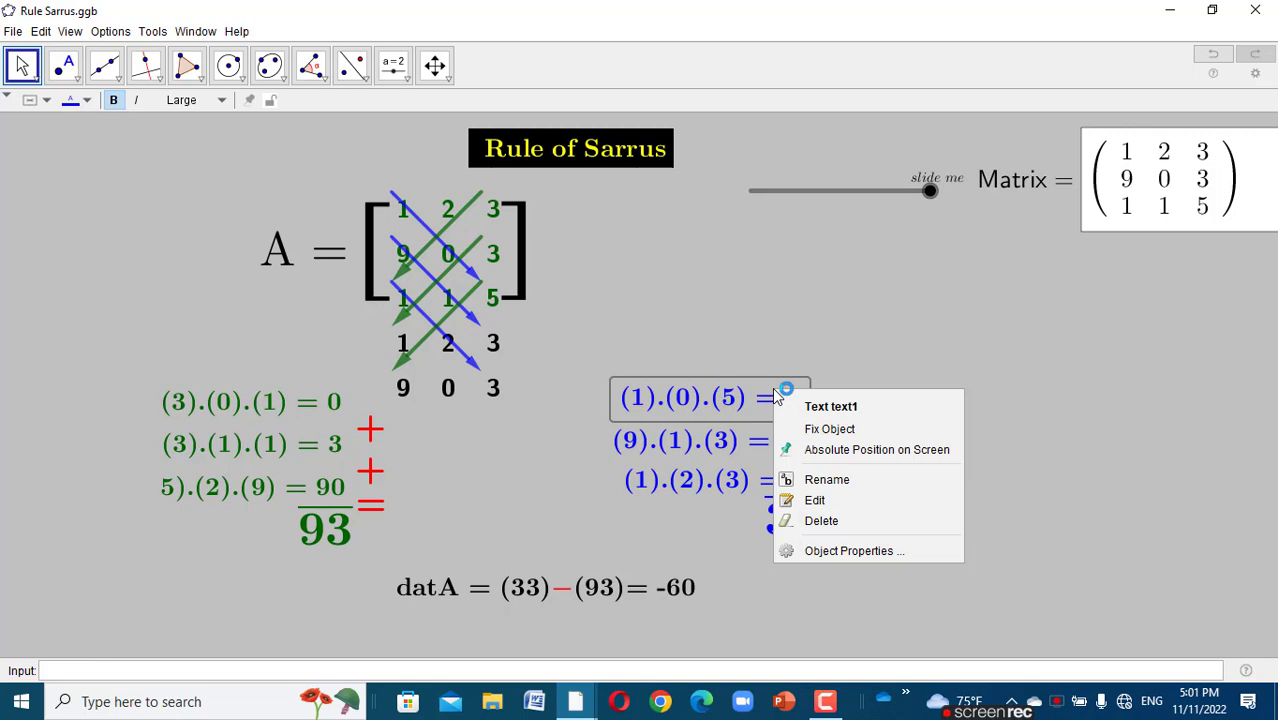
click(800, 500)
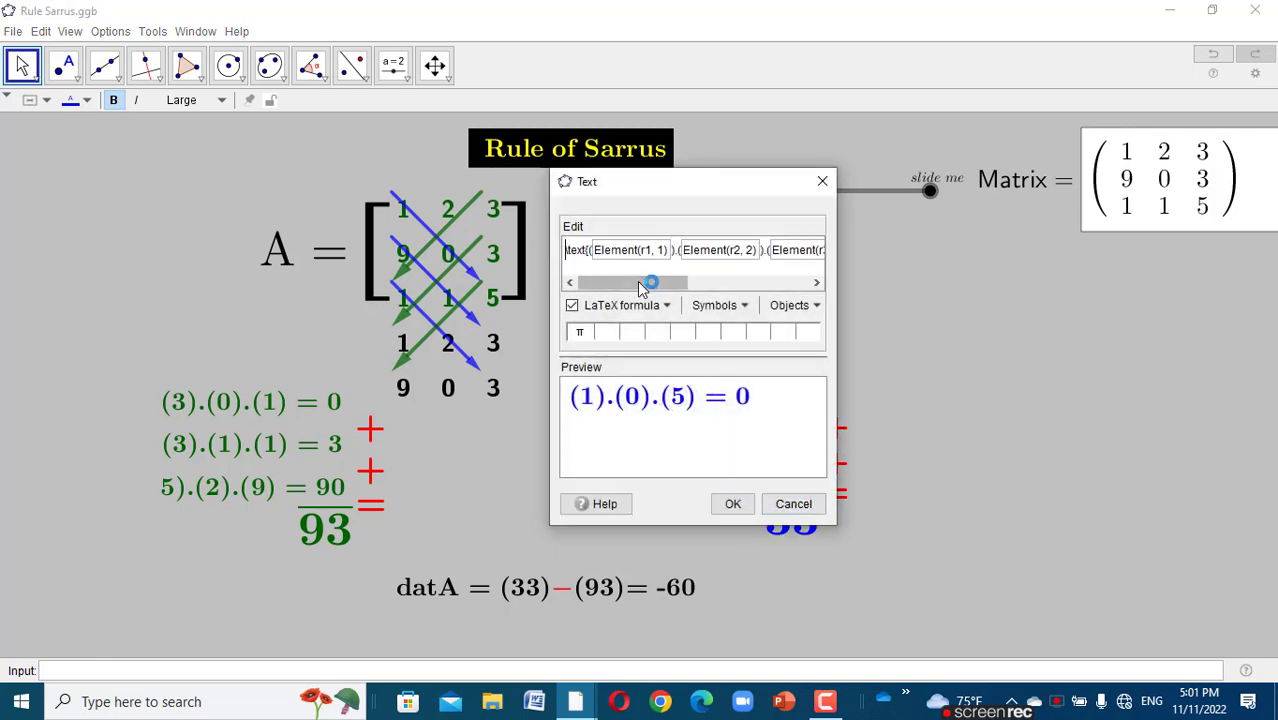
drag(640, 283, 766, 293)
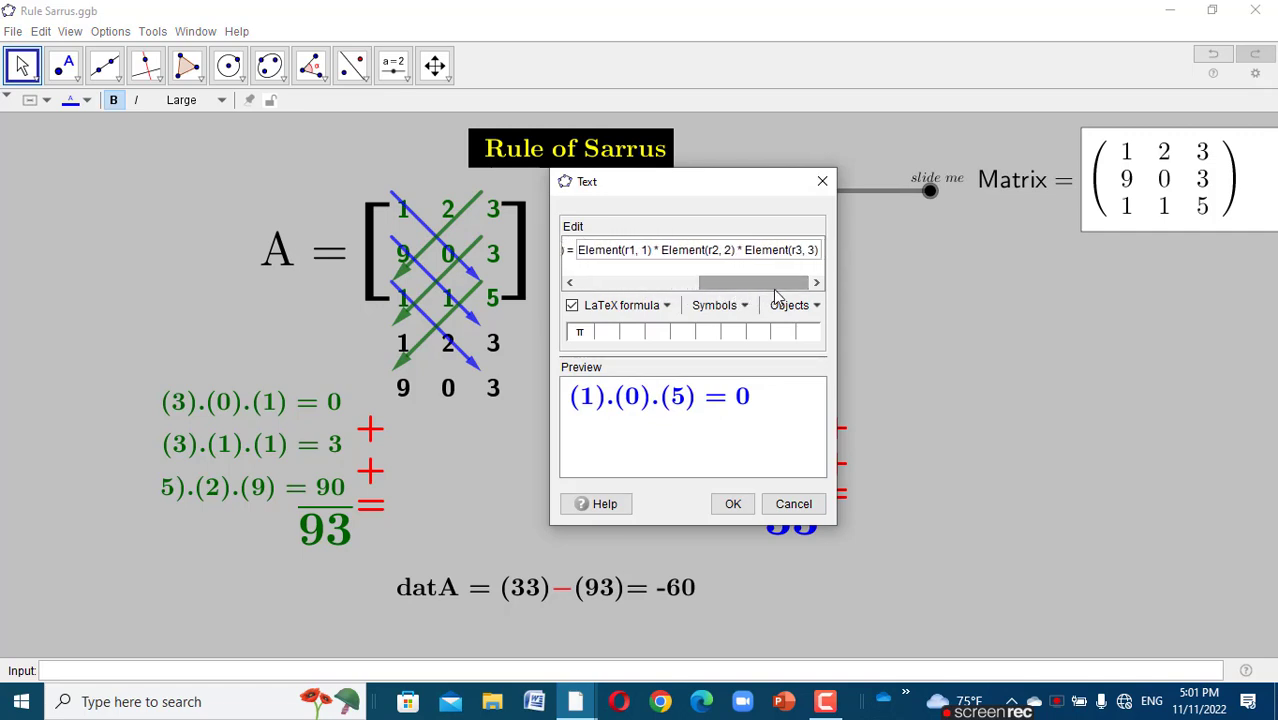
click(822, 182)
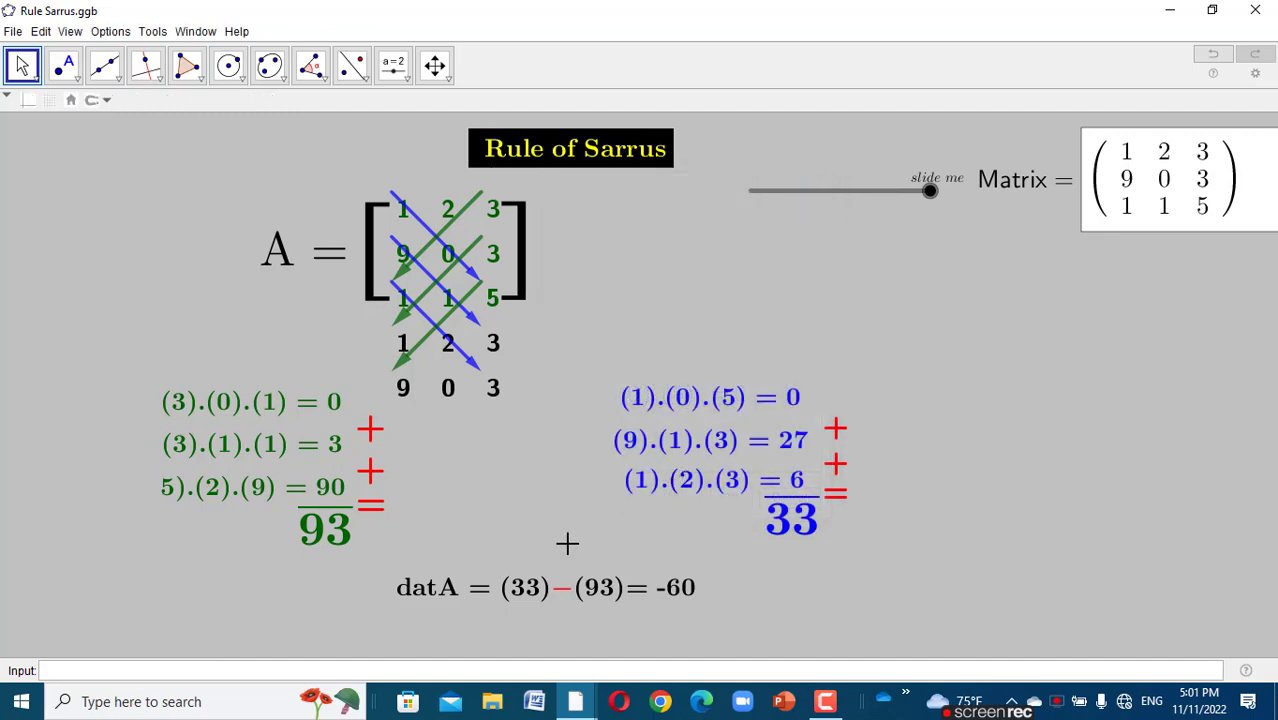
- Return to the working construction and append an equals sign after the third element box in the product text
mouse_move(583, 703)
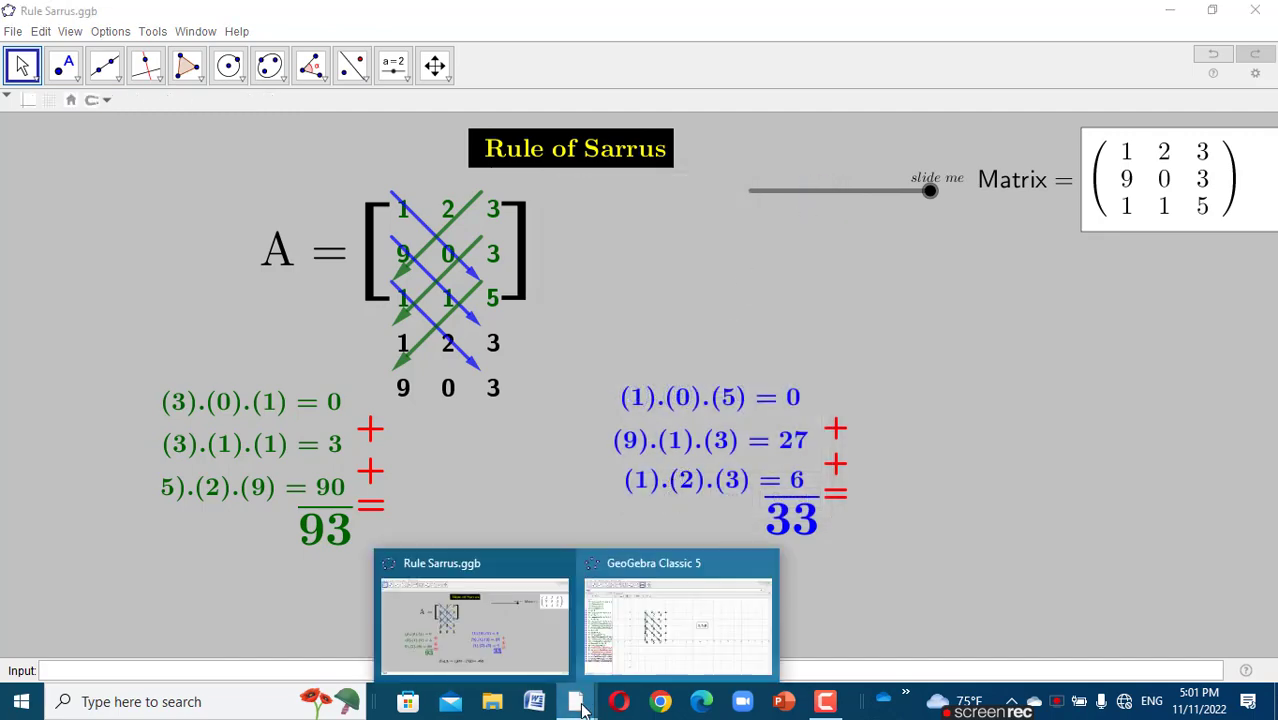
click(675, 612)
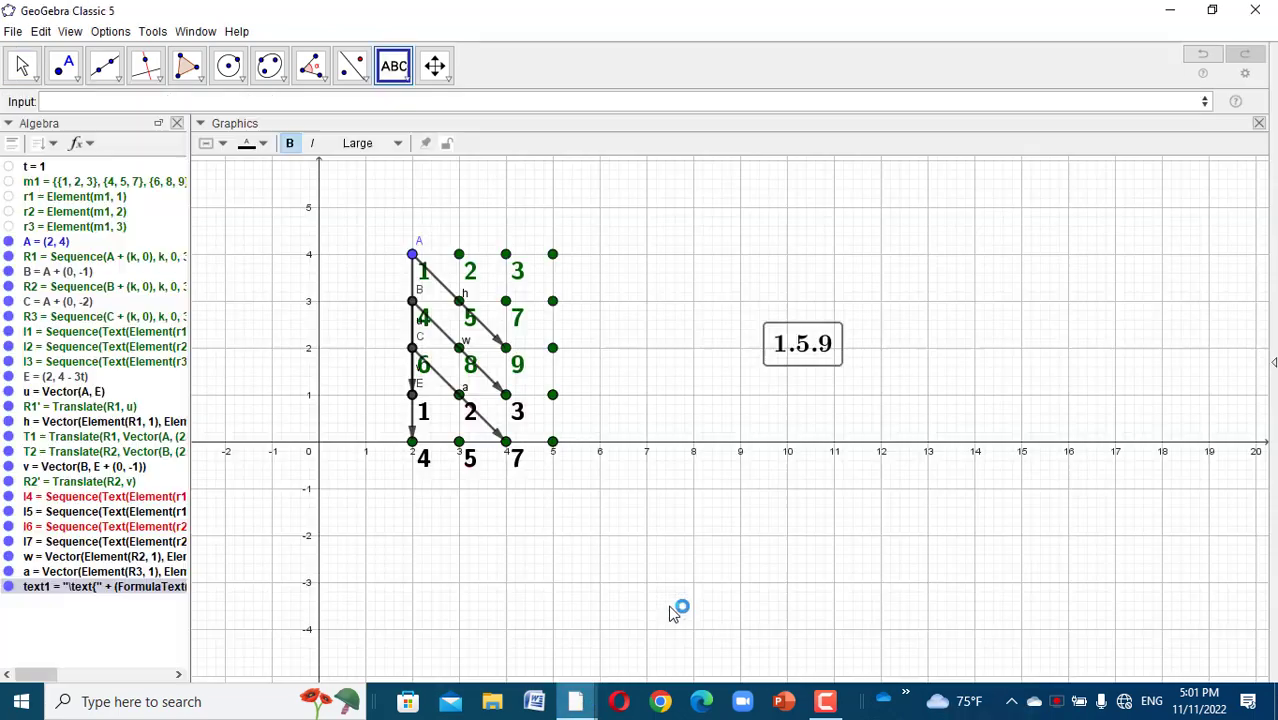
right_click(788, 350)
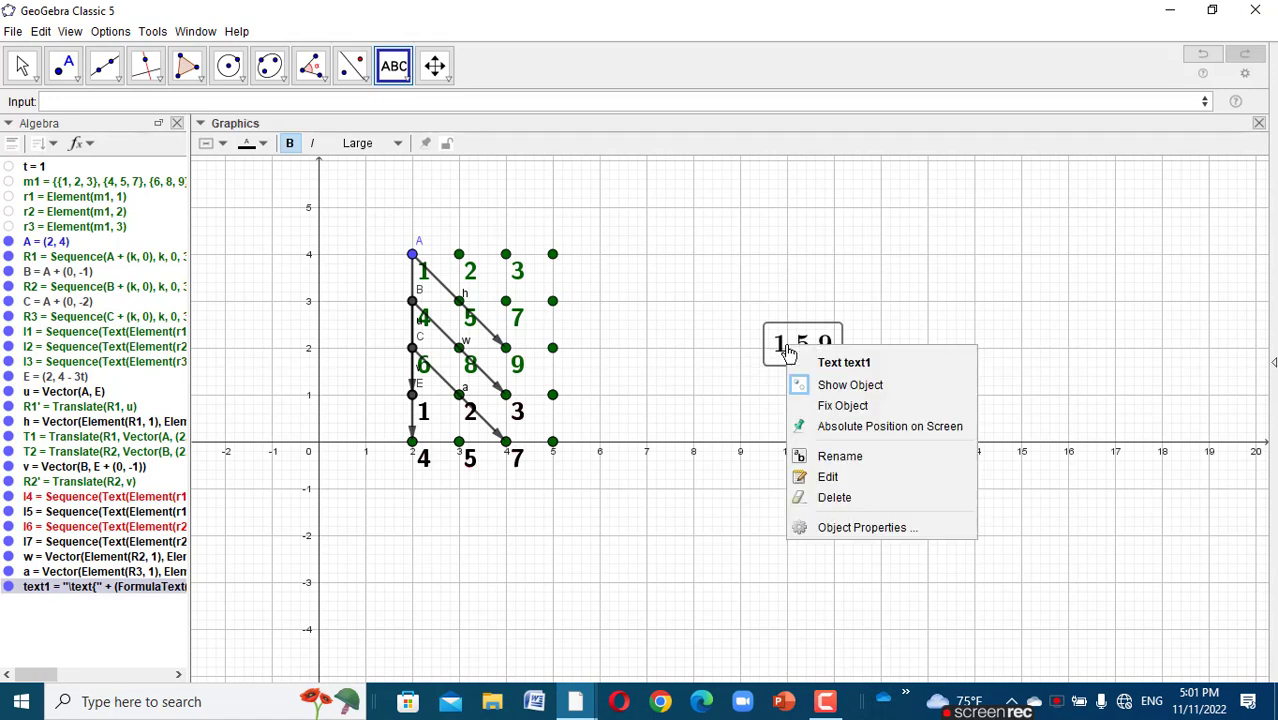
click(832, 478)
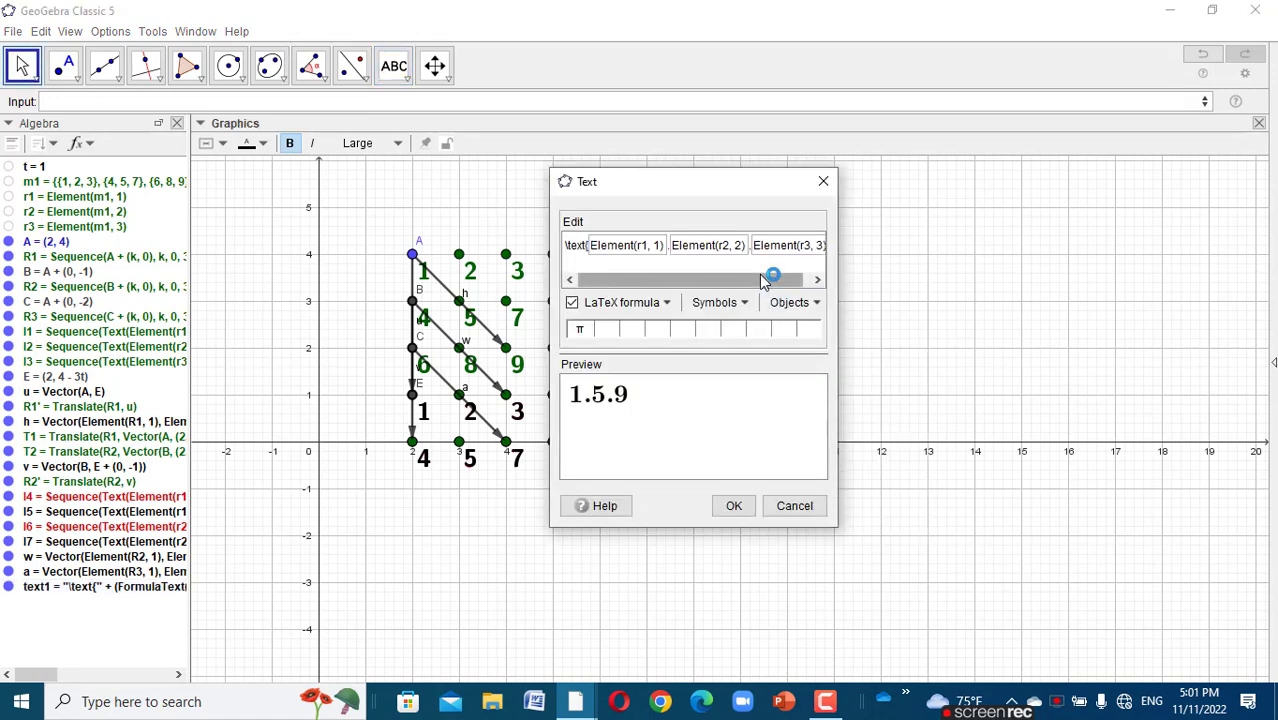
drag(776, 280, 785, 280)
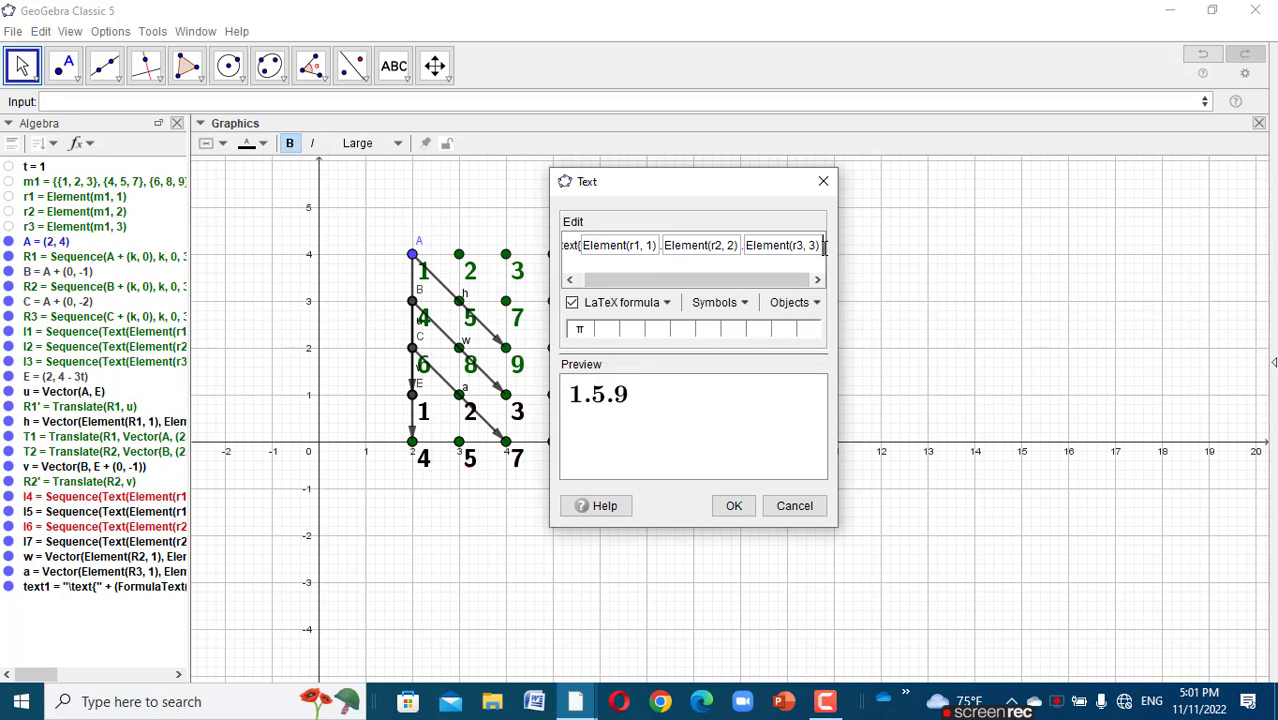
text(=)
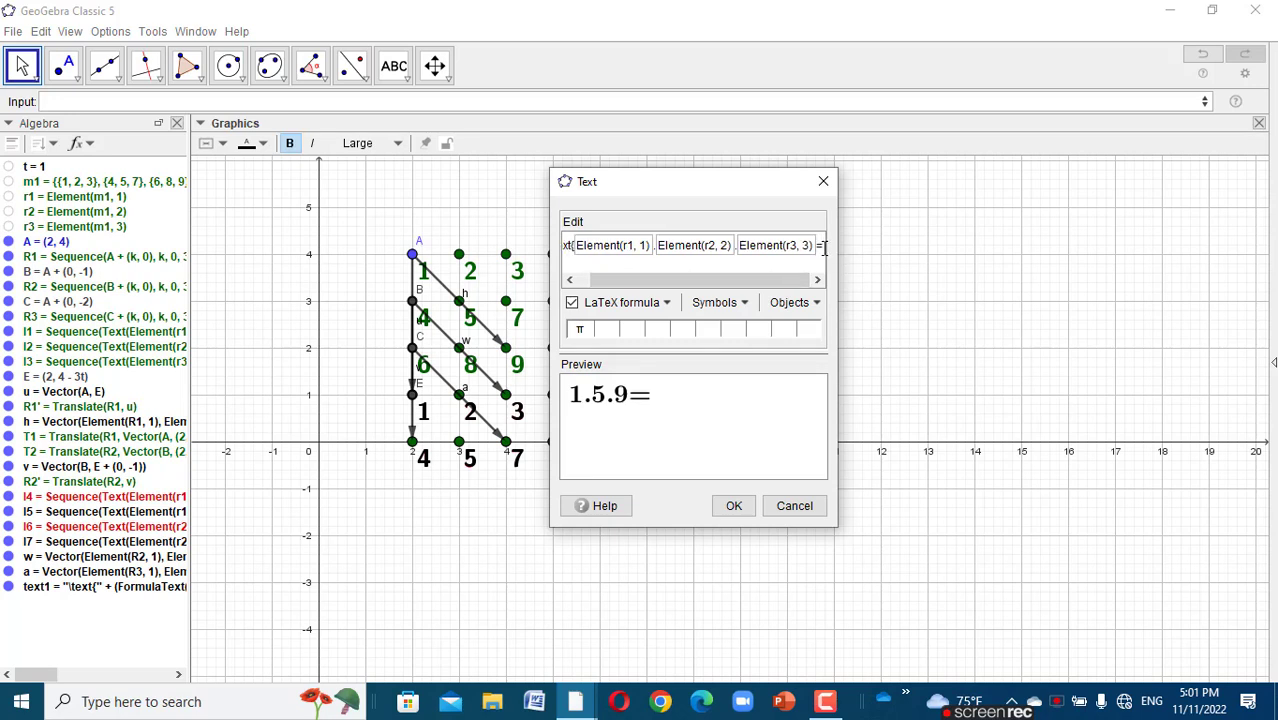
- Add an empty object box after the equals sign and fill it with element(r1,1)*element(r2,2)*element(r3,3)
click(805, 302)
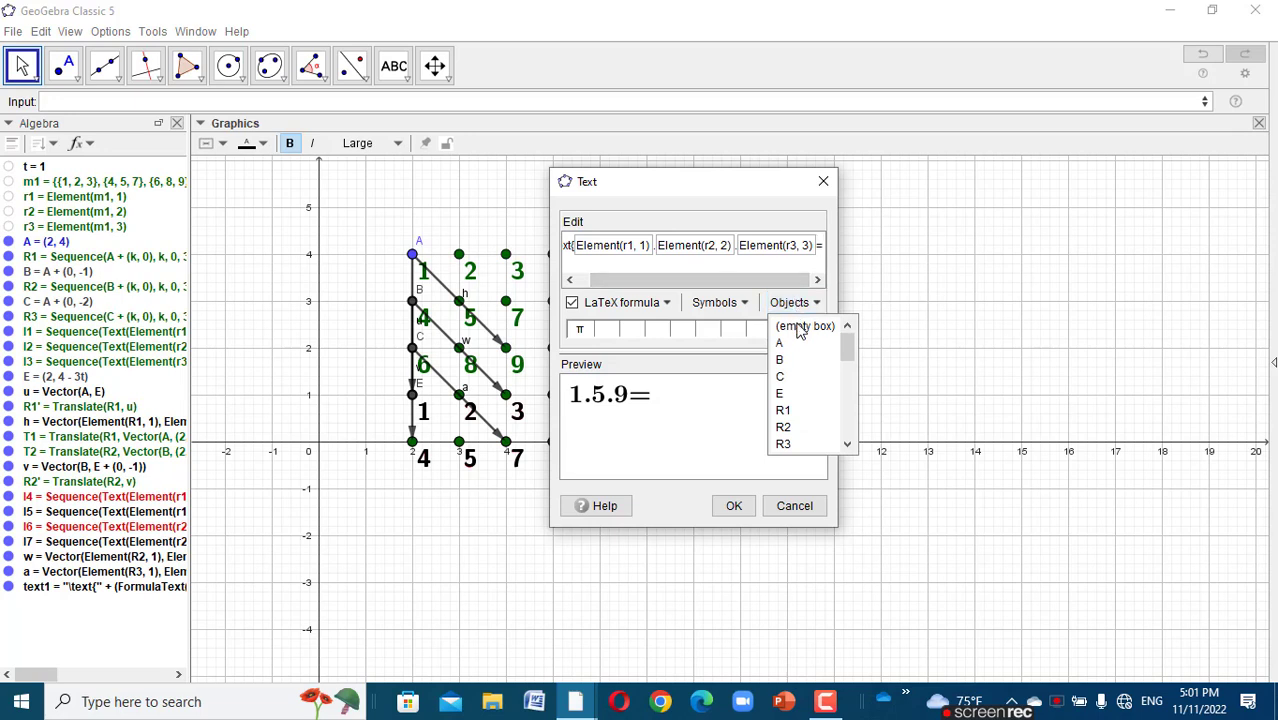
click(806, 325)
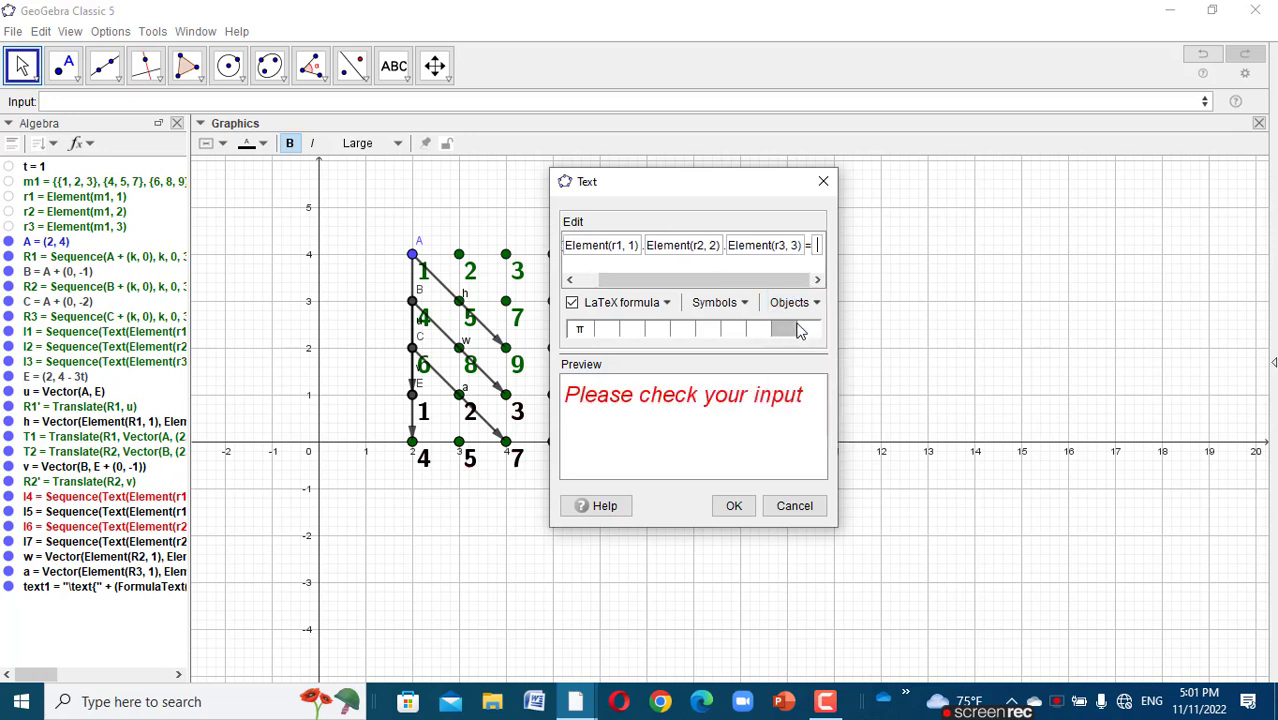
text(el)
text(m)
text(e)
text())
text(*)
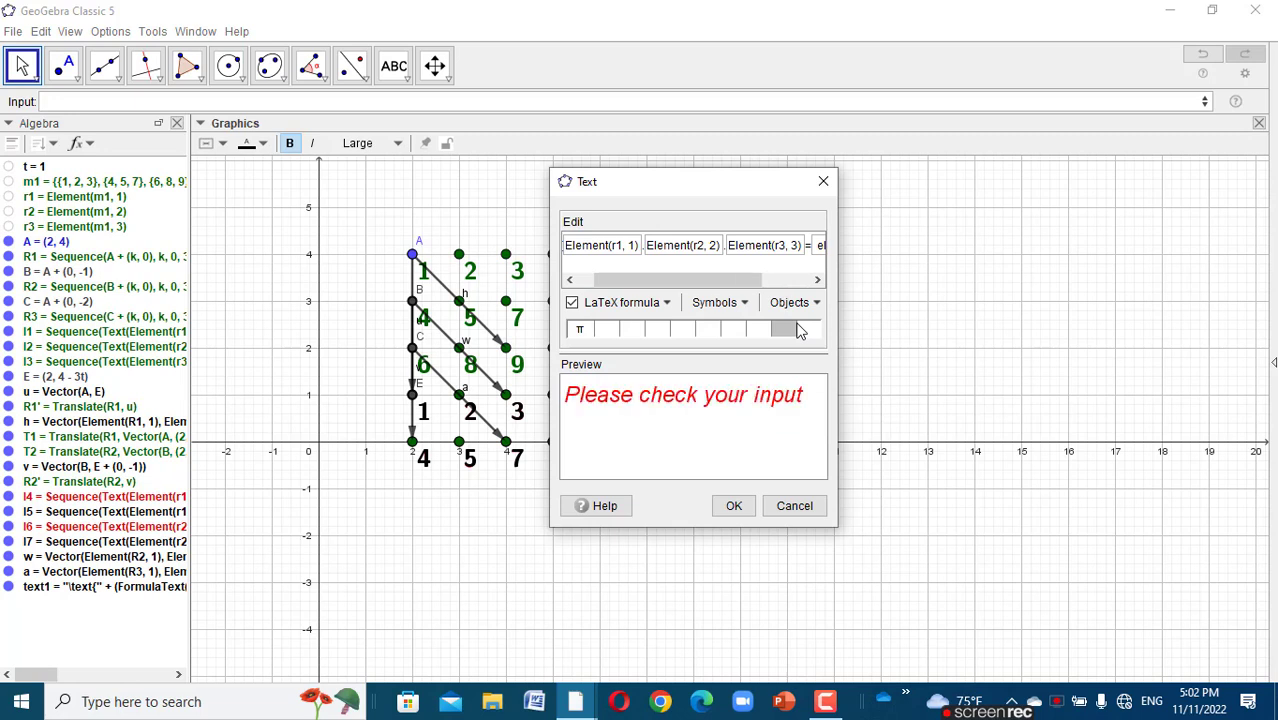
text(e^)
text(e)
text(me)
text(n)
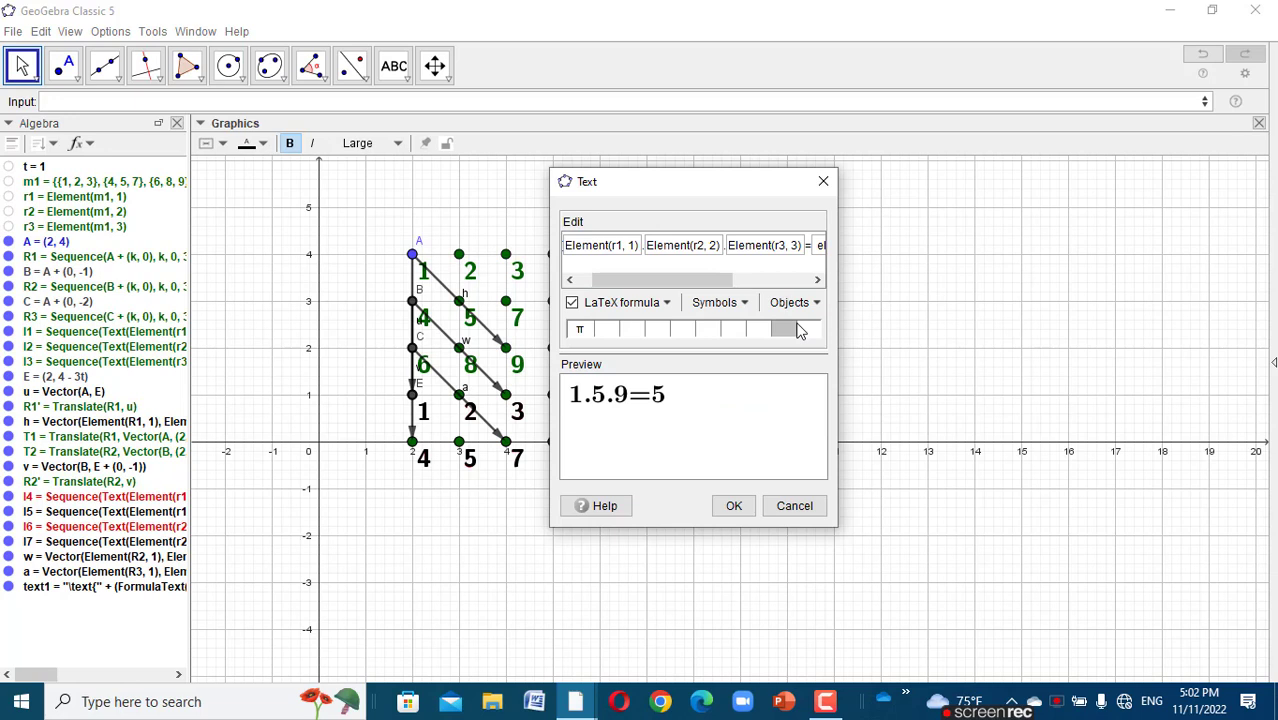
text(t(r)
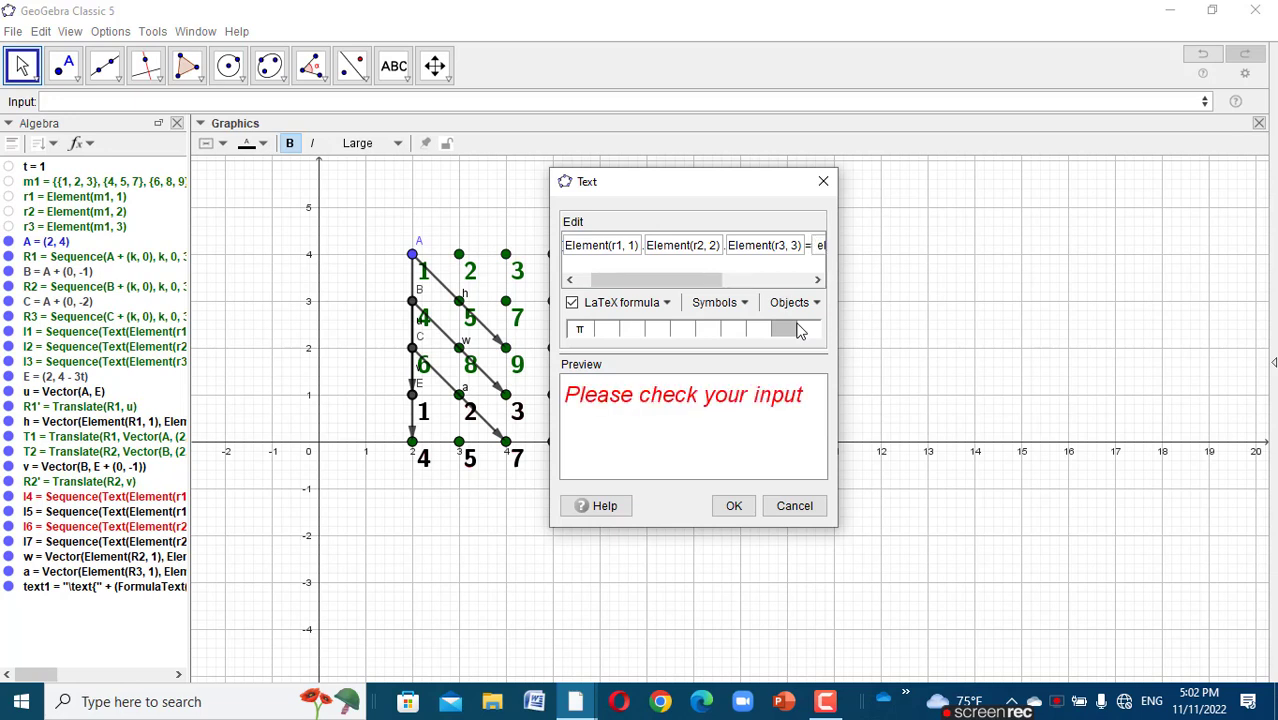
text(1)
text())
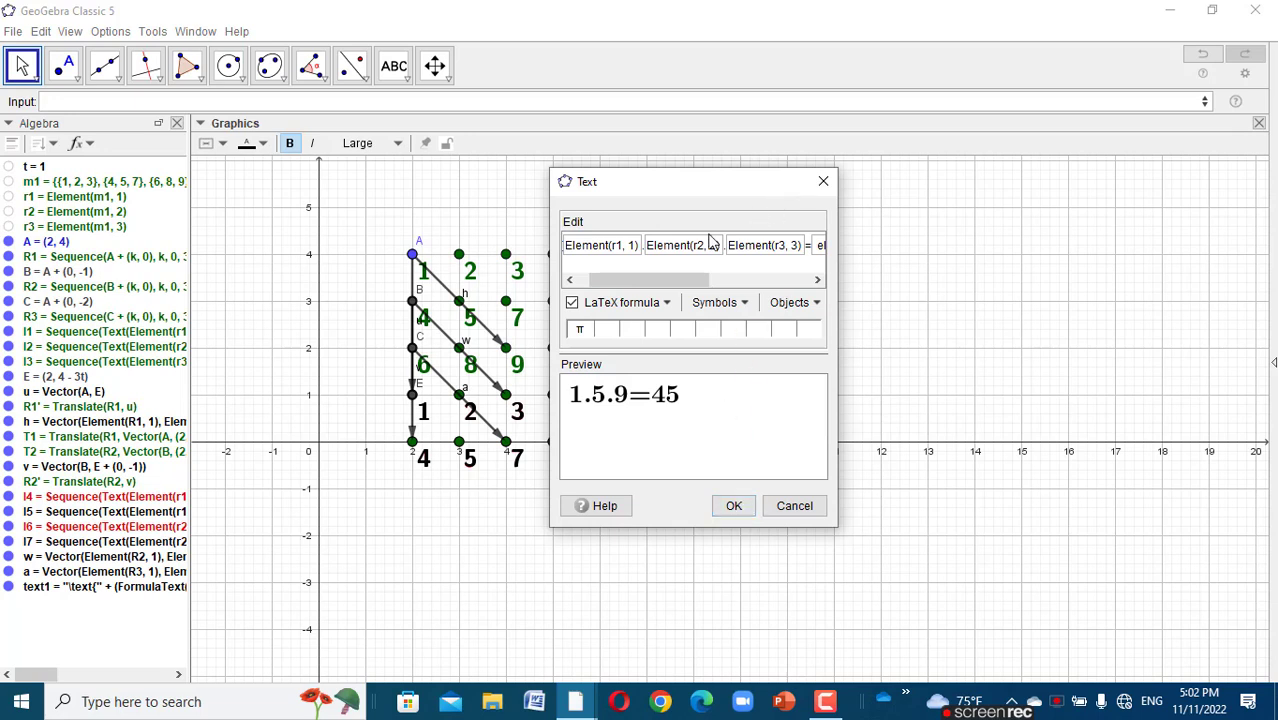
- Insert \text{\red} between the equals sign and the multiplication box, and apply the edited product text
drag(656, 273, 833, 288)
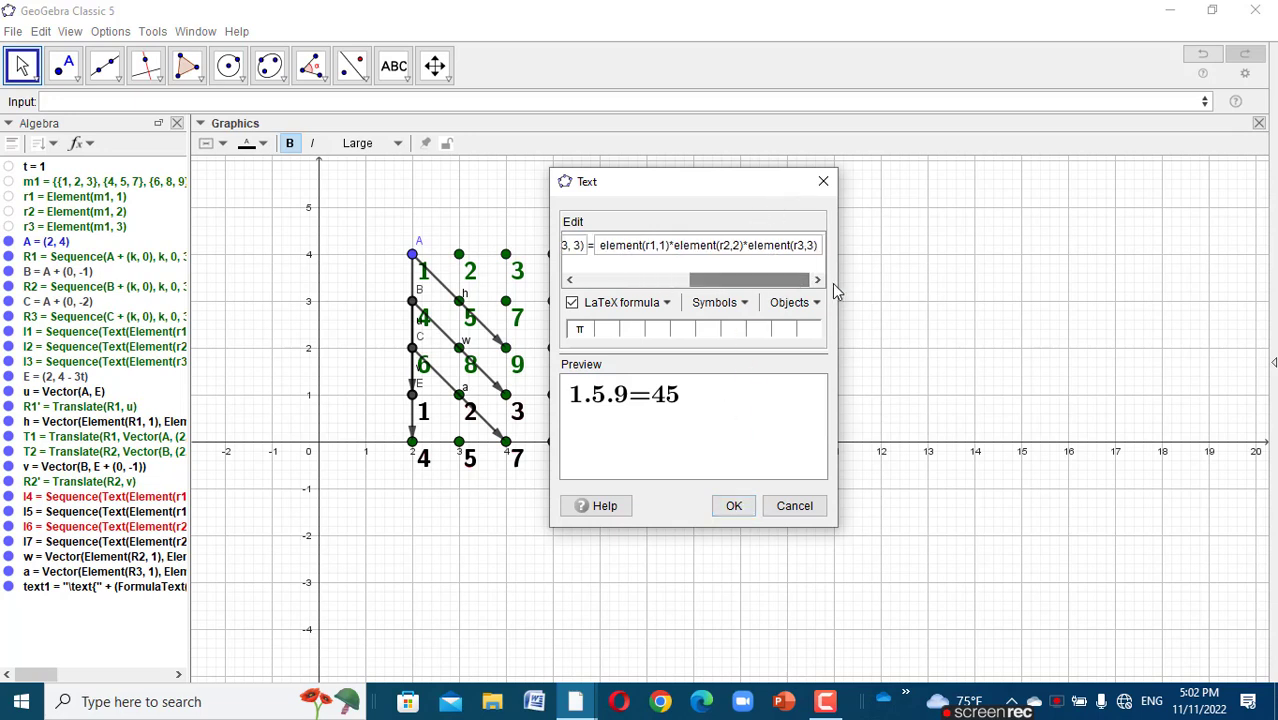
click(591, 244)
text(\)
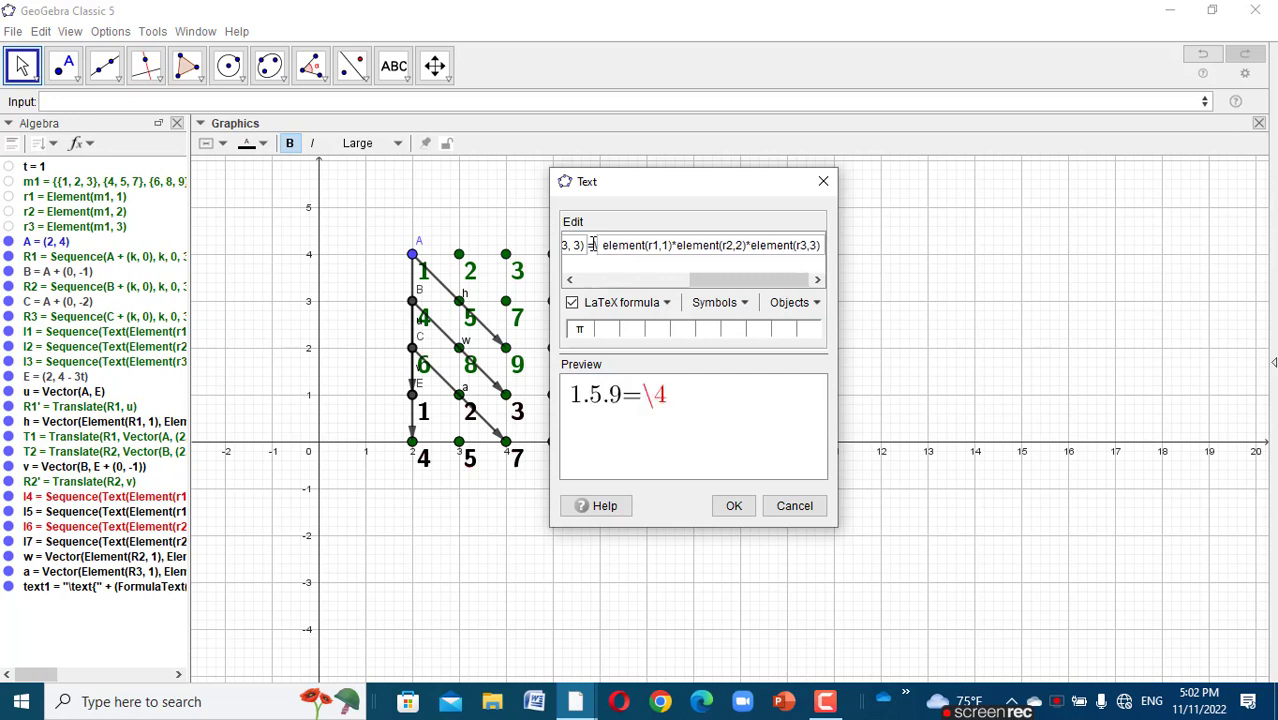
text(text)
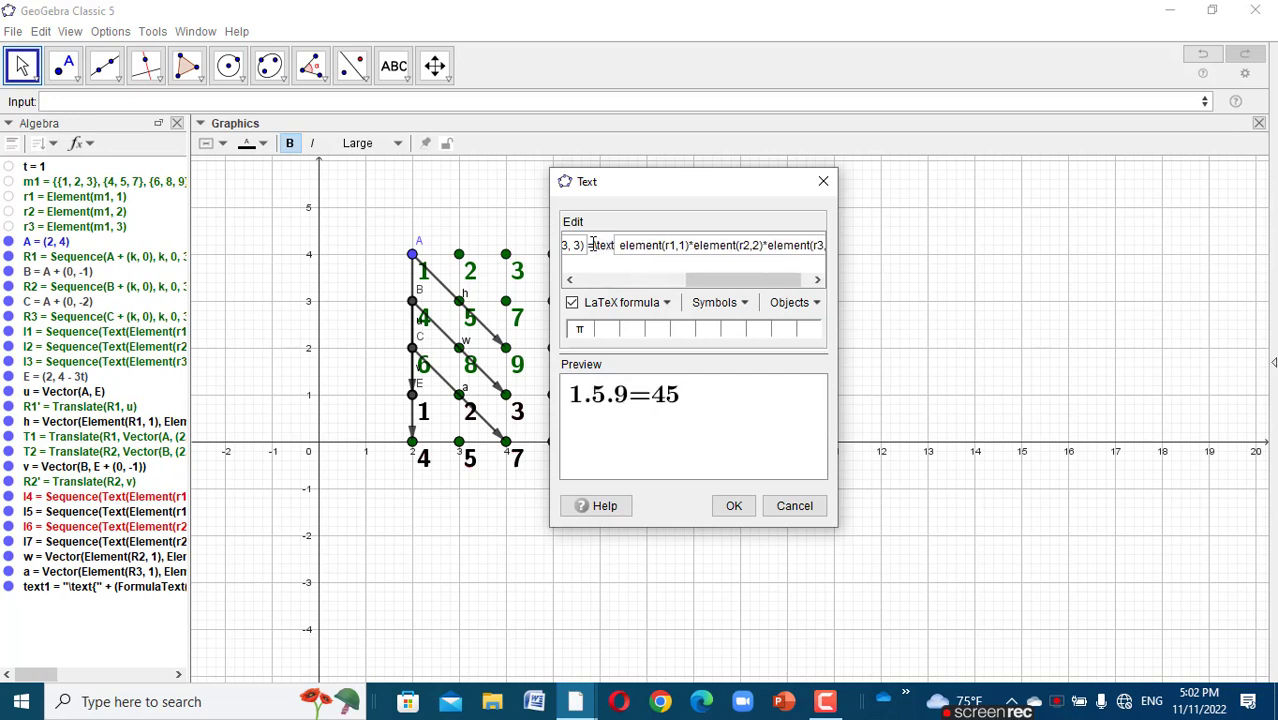
text({red)
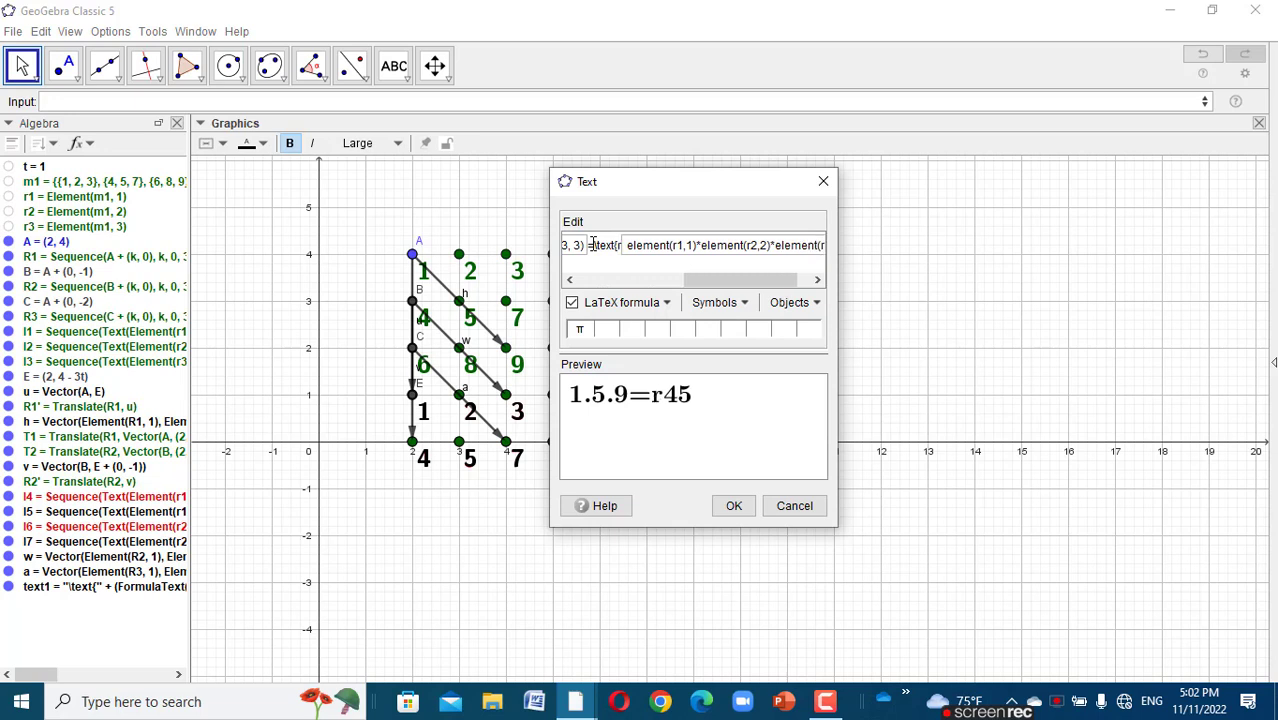
text(})
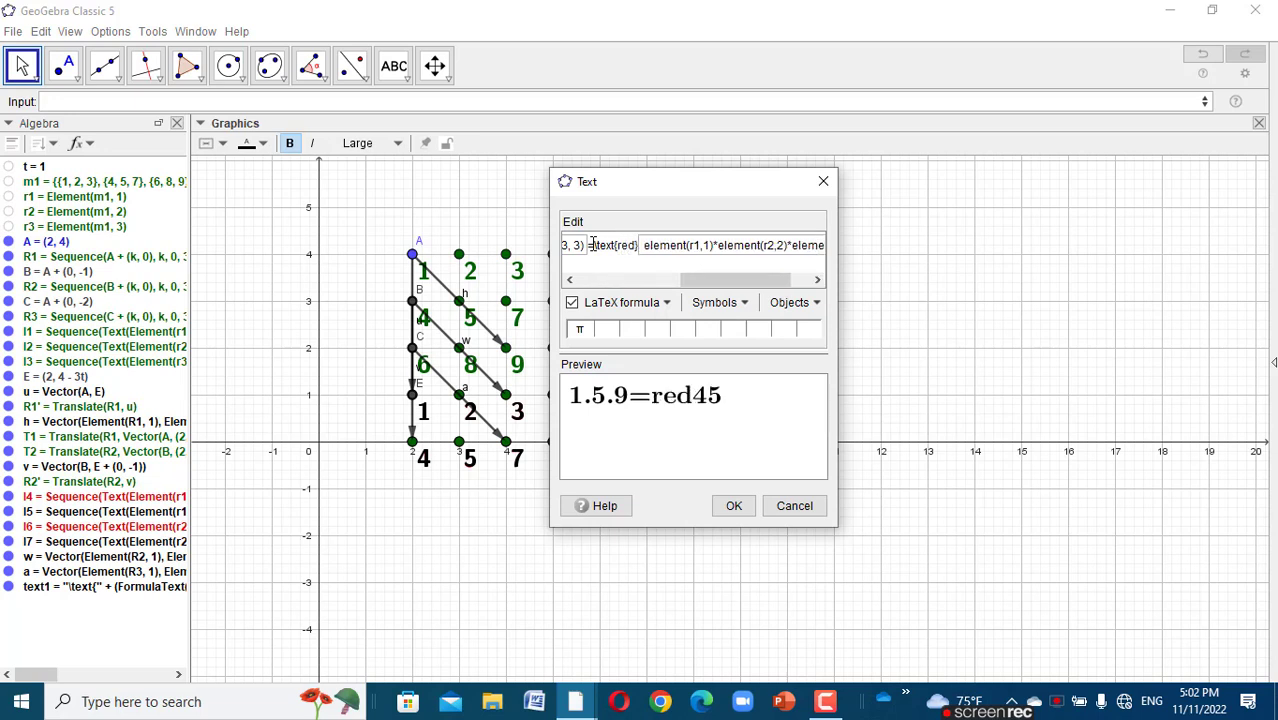
key(Left)
key(Left)
text(\)
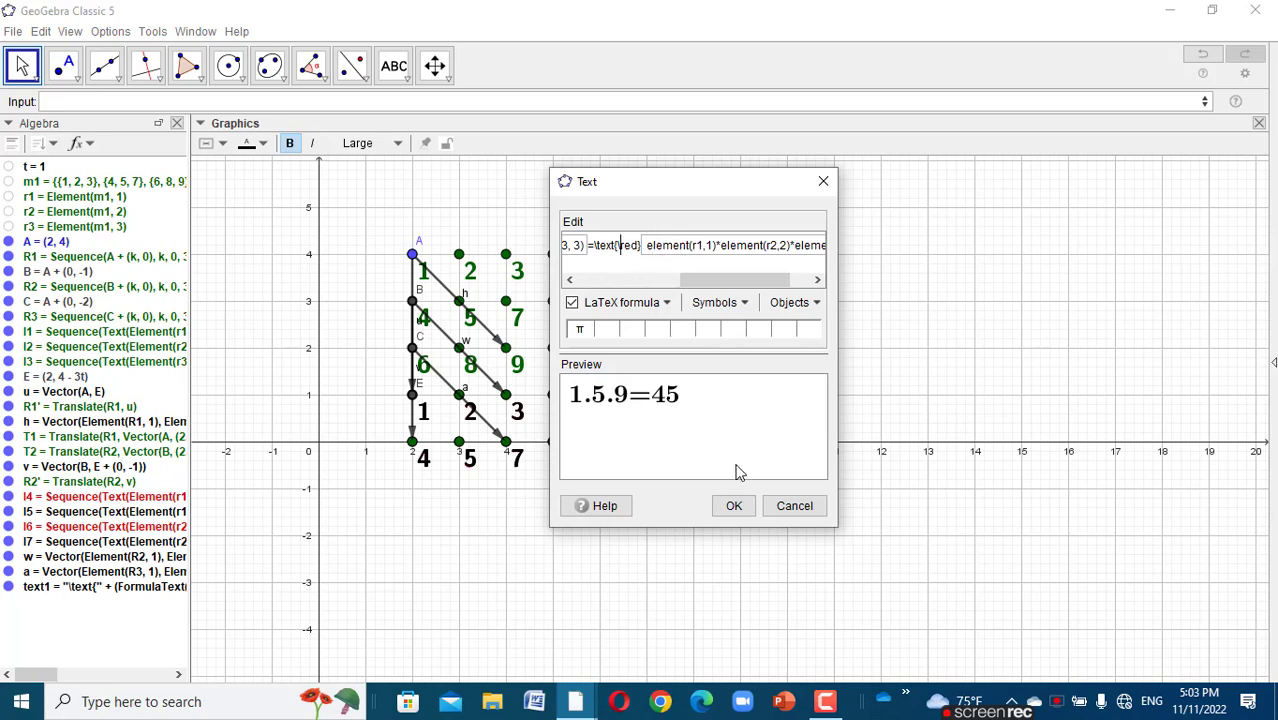
click(733, 504)
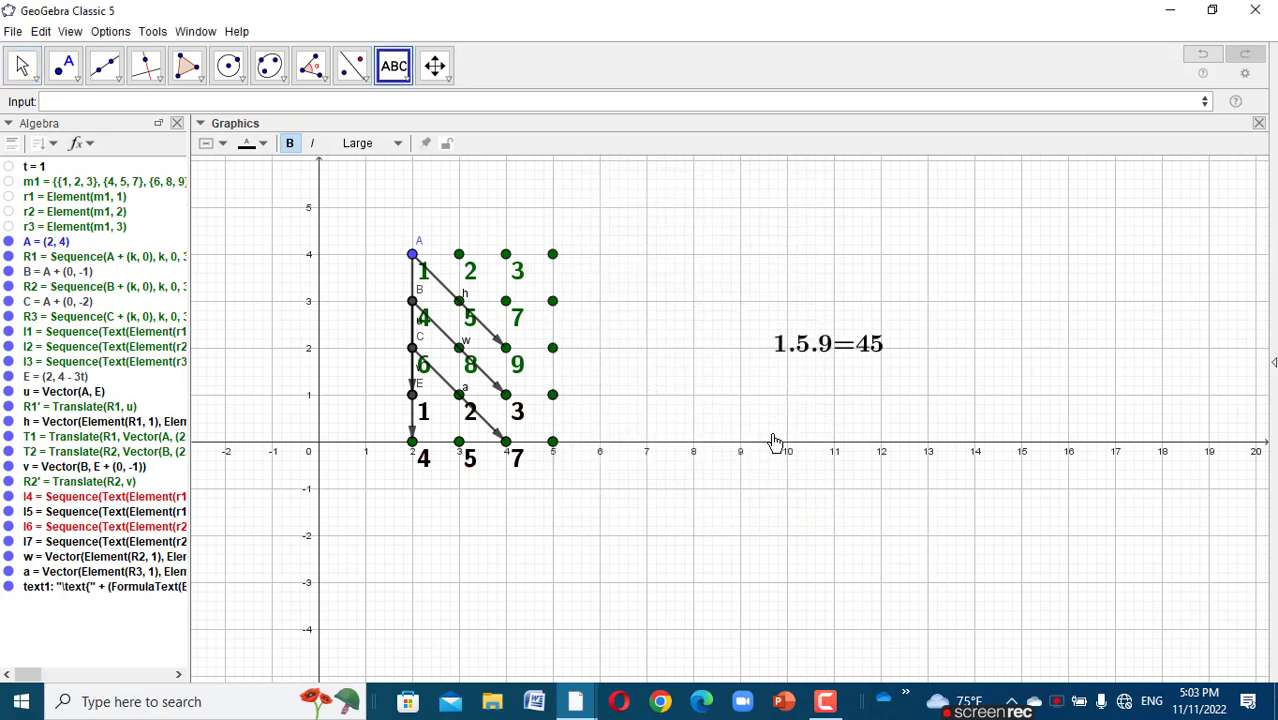
double_click(855, 357)
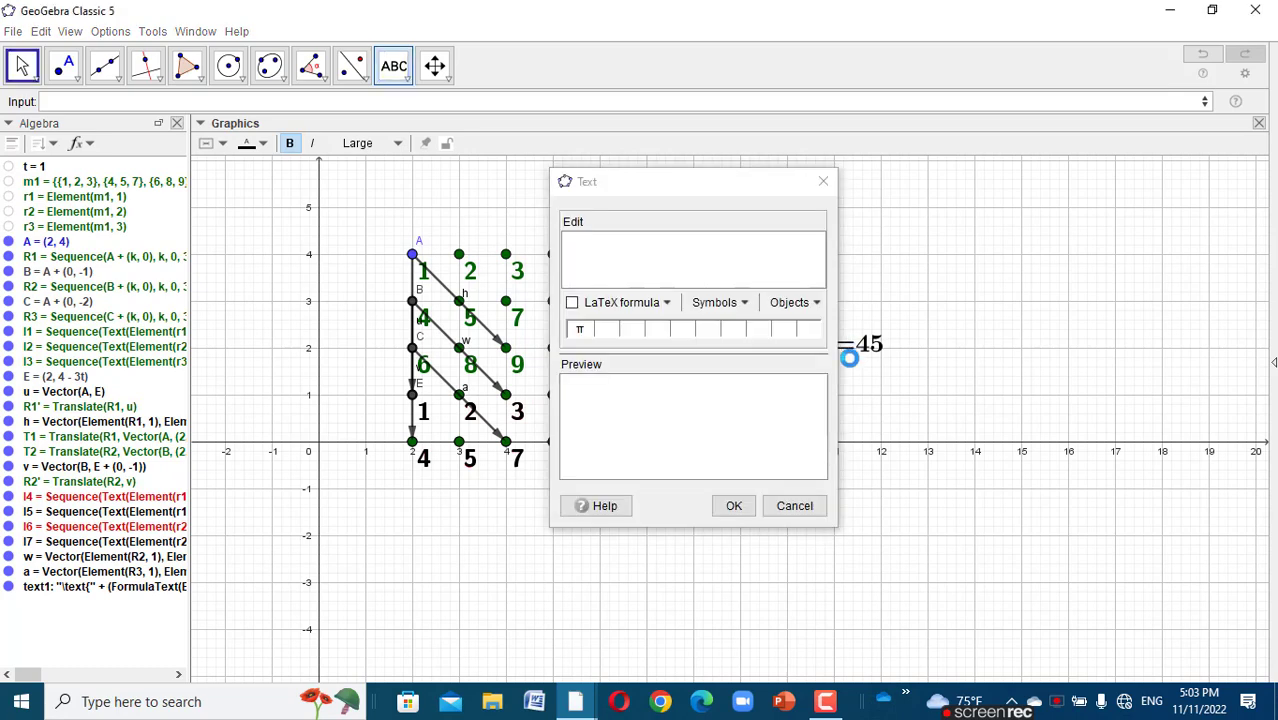
click(821, 183)
click(824, 348)
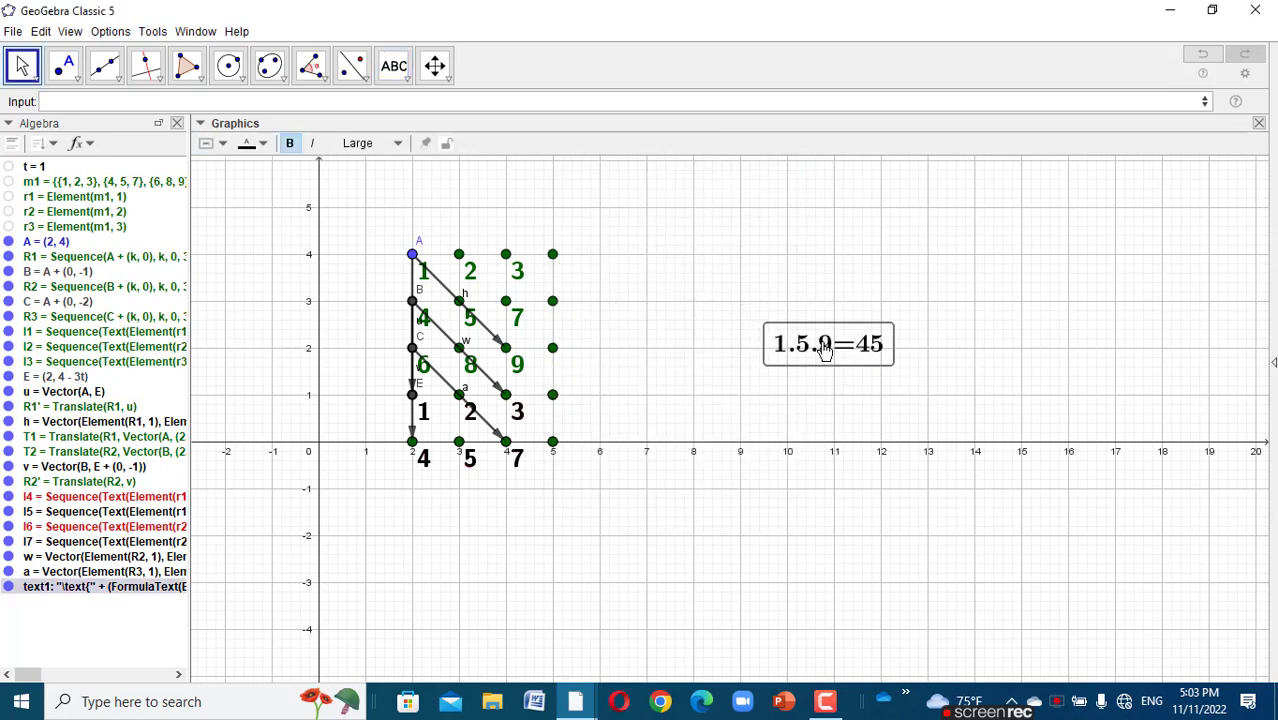
right_click(824, 348)
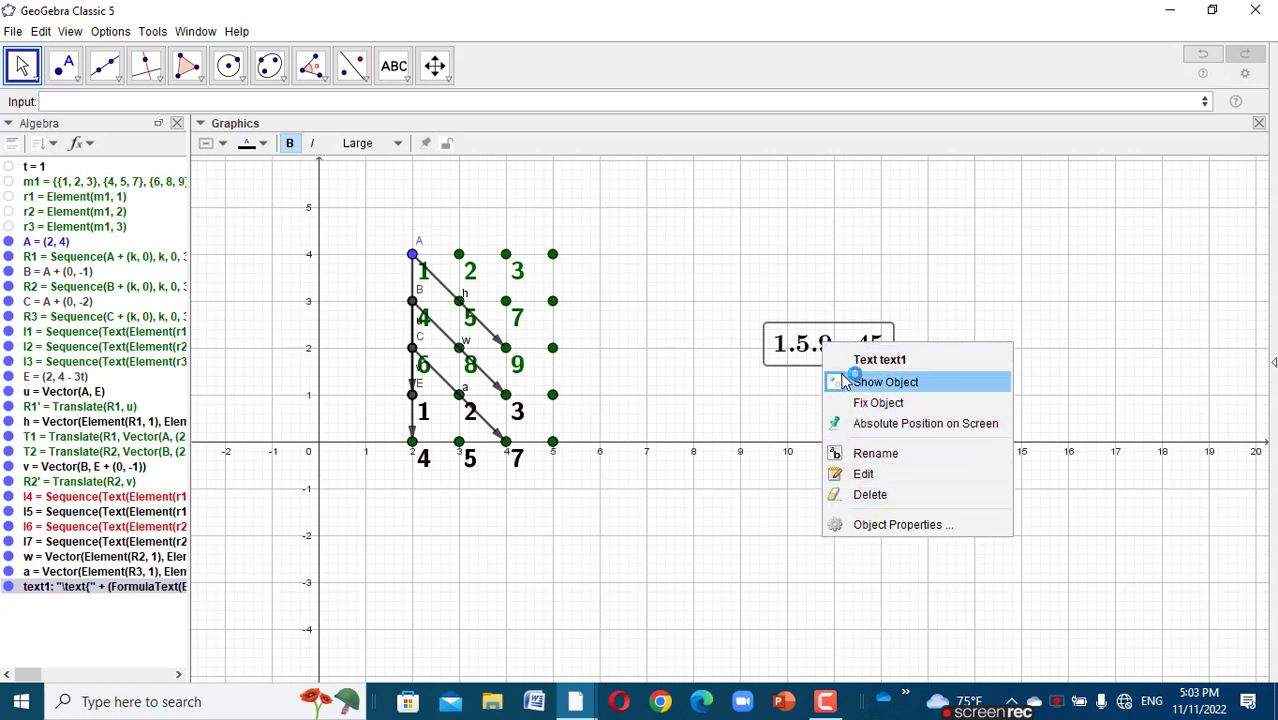
click(693, 450)
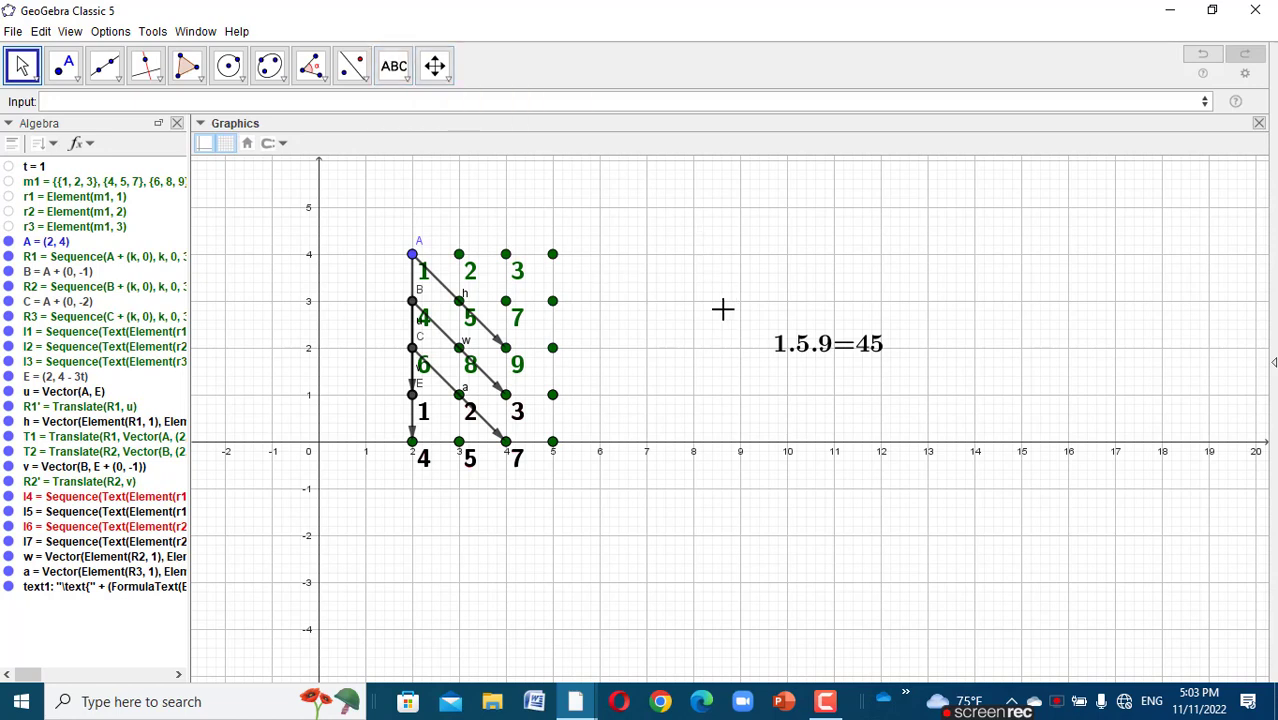
- Start a new text with two empty object boxes separated by a dot, and enter element in the first box
click(400, 68)
click(514, 170)
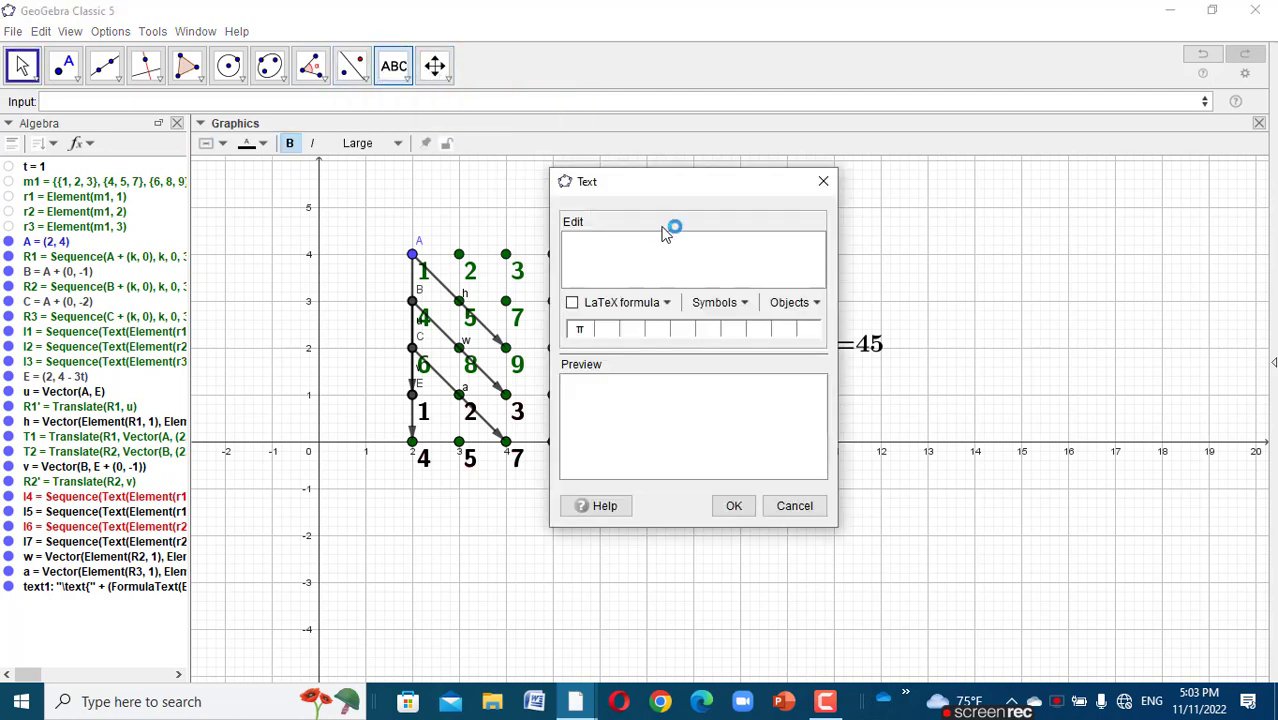
click(806, 303)
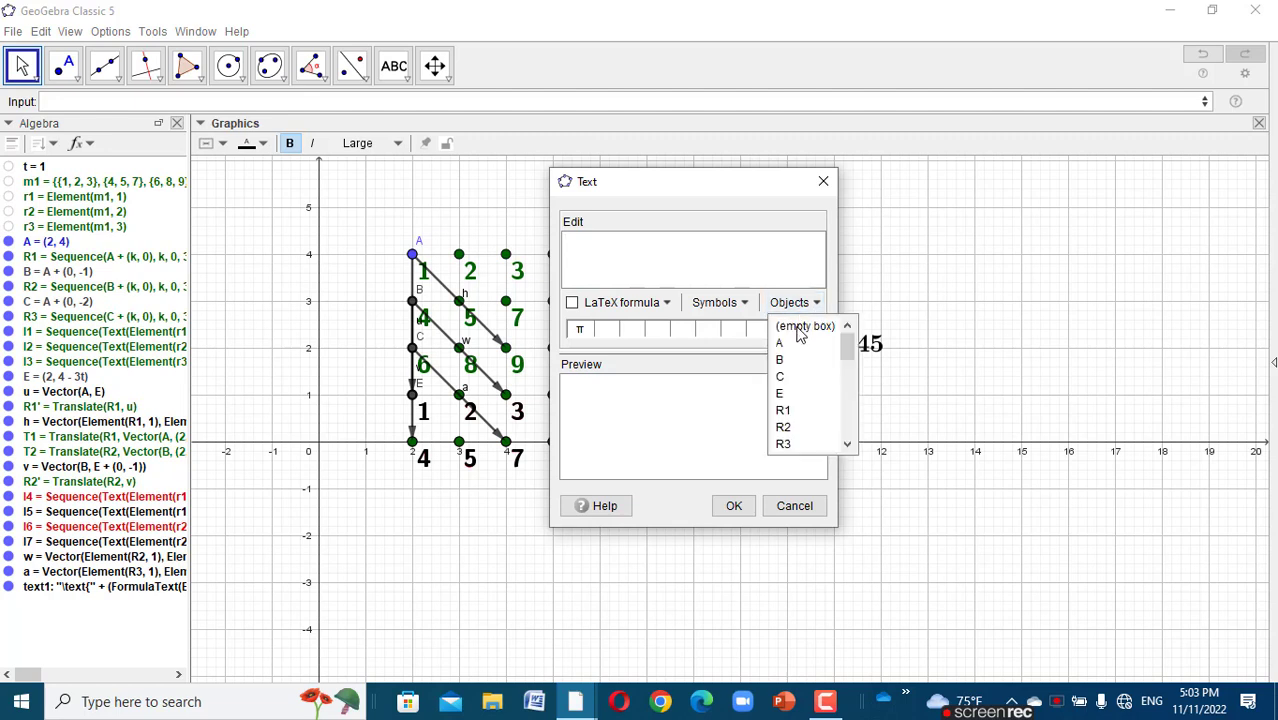
click(801, 326)
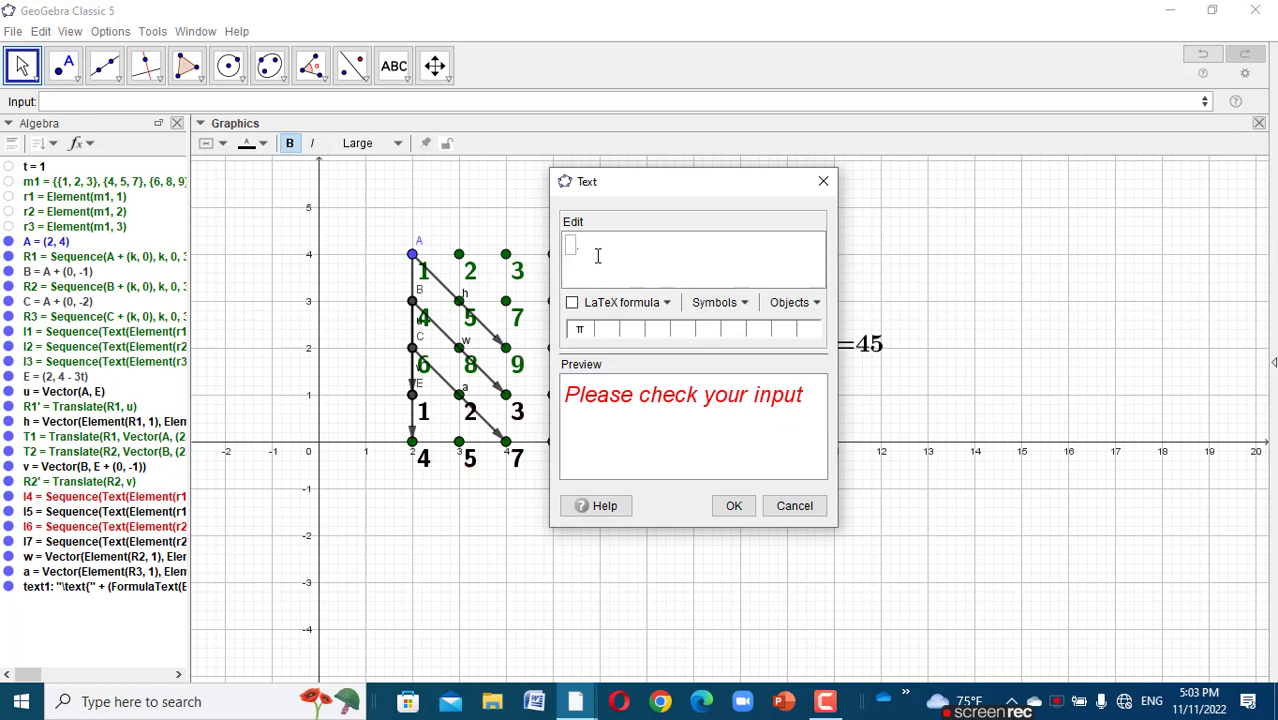
click(805, 302)
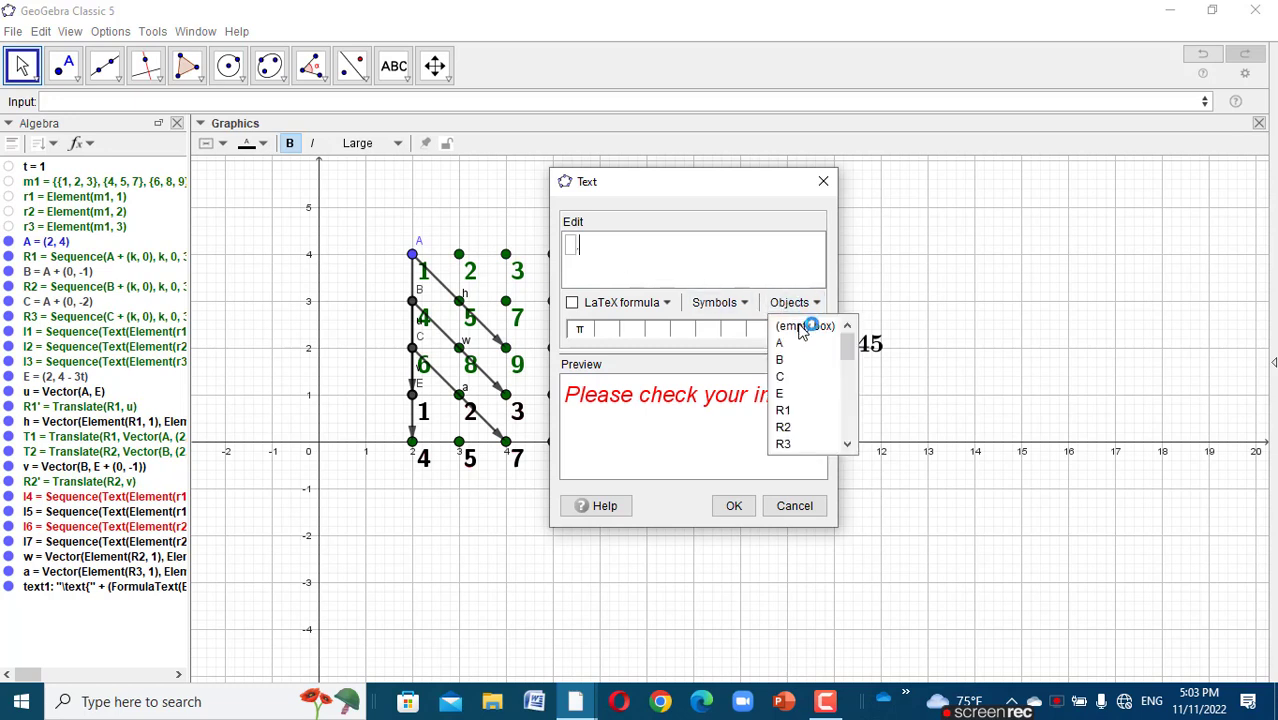
click(801, 327)
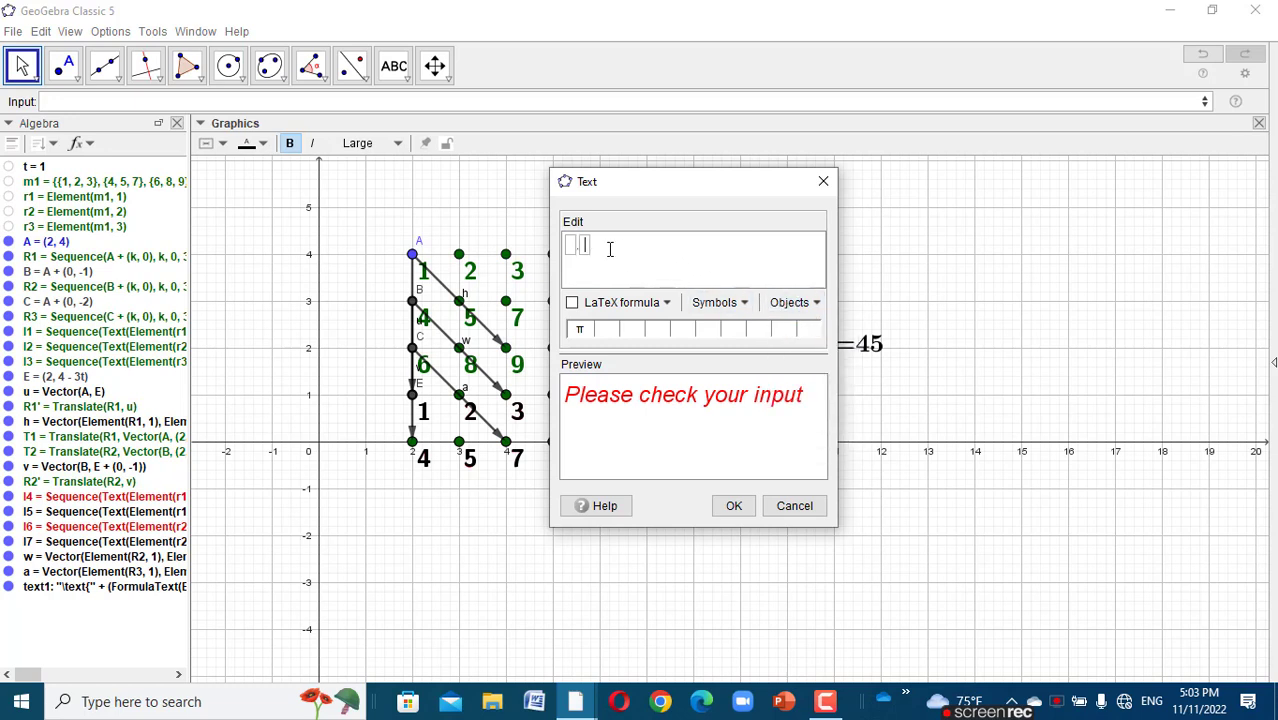
click(573, 249)
text(element)
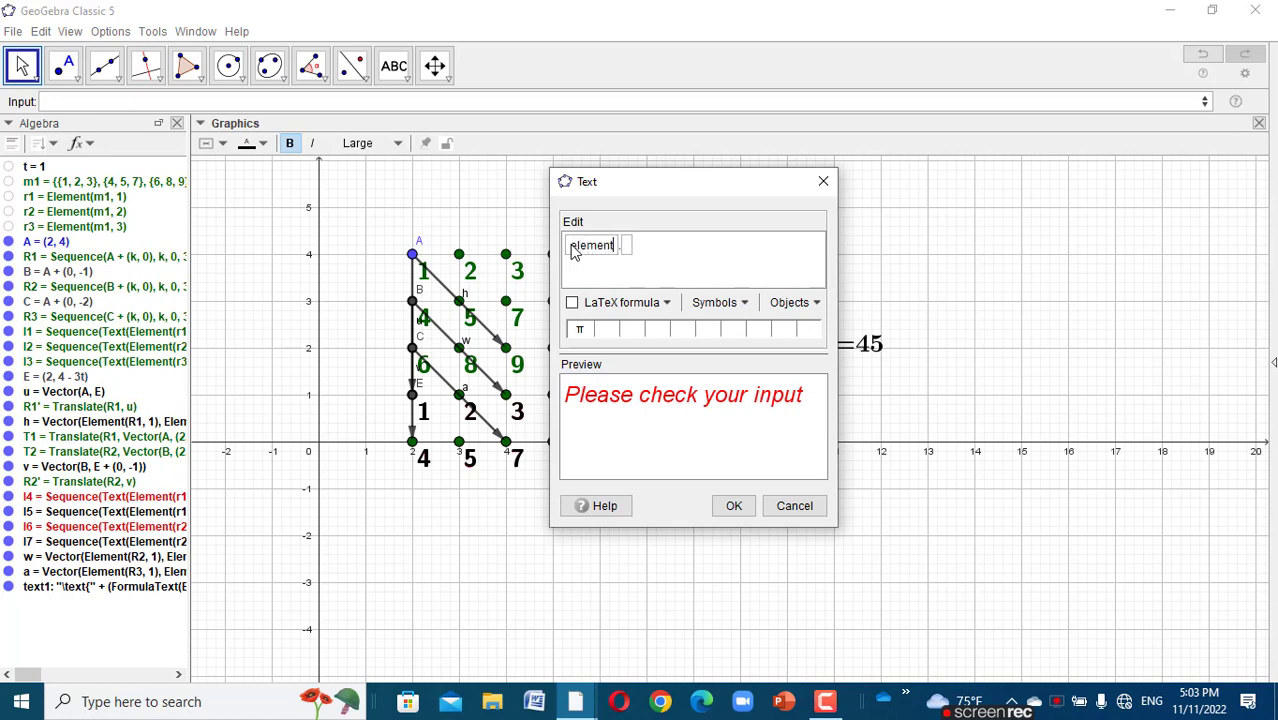
- Complete the first dynamic box of the new text as element(r2,1)
text(()
text(r2)
text(,)
text(`)
key(BackSpace)
key(BackSpace)
text(,1))
drag(572, 247, 580, 247)
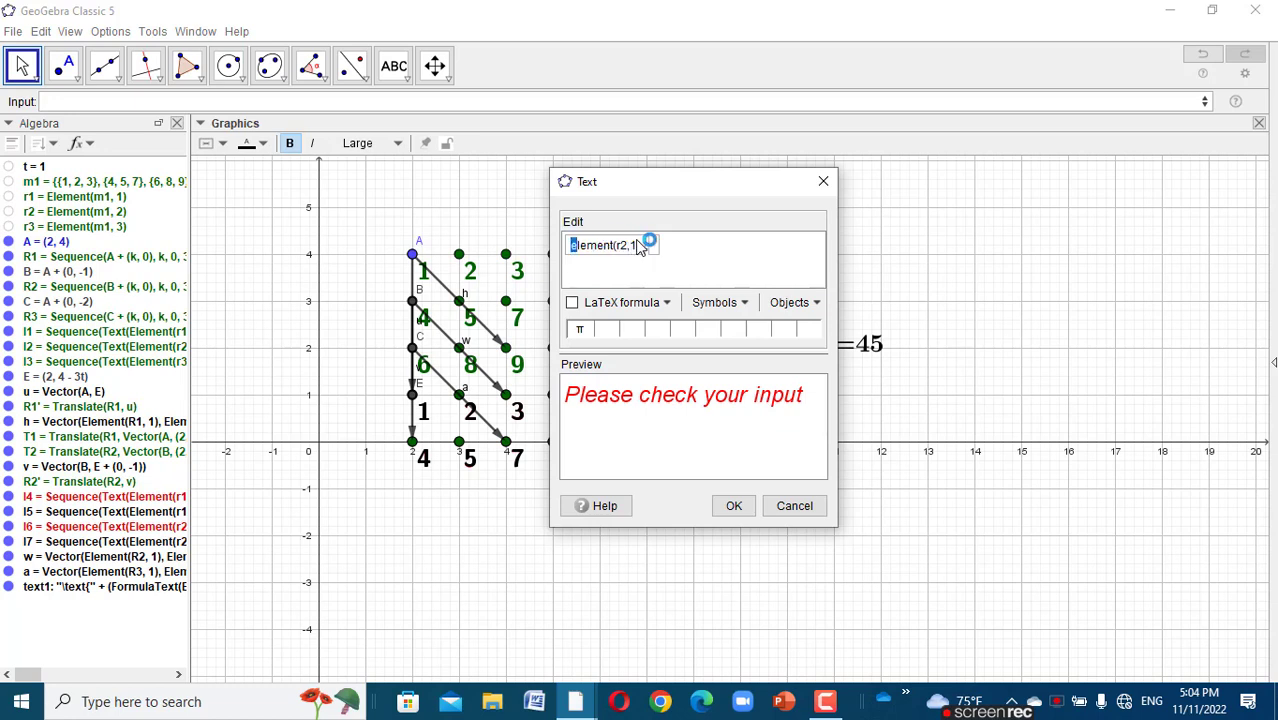
- Fill the second dynamic box of the text with element(r3,2)
click(654, 249)
text(element)
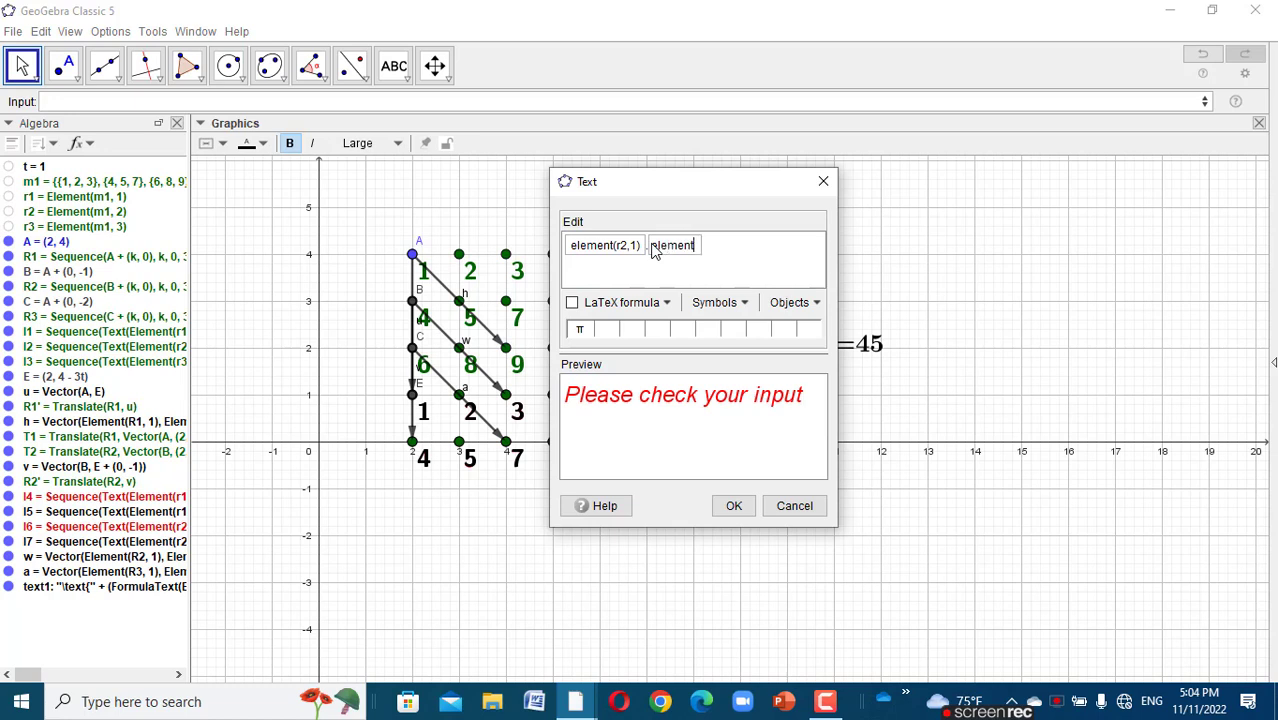
text((r3,2))
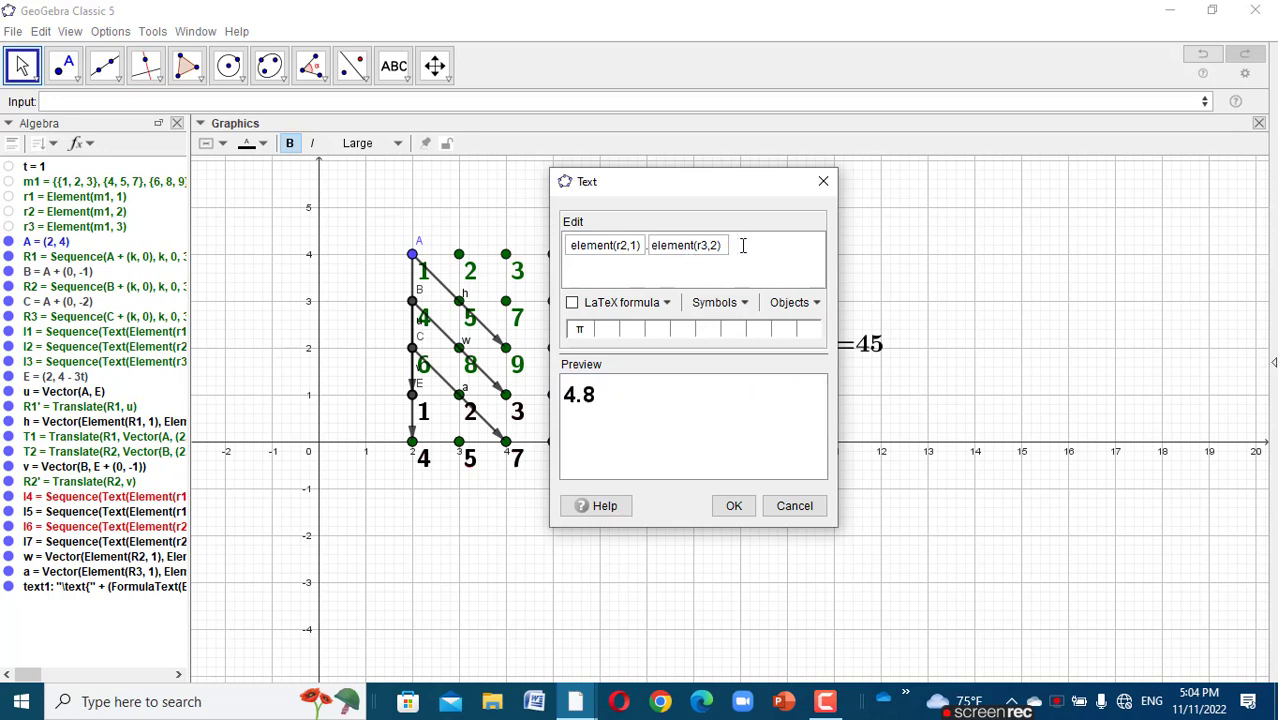
click(801, 303)
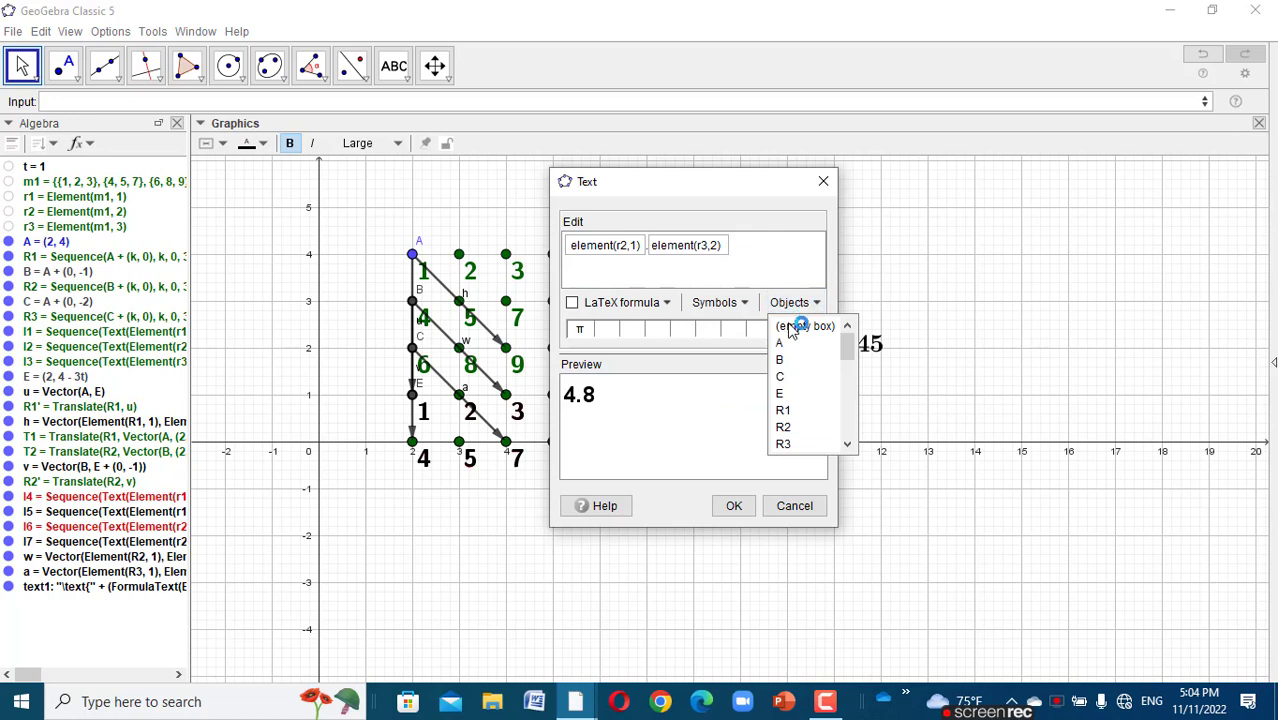
click(792, 328)
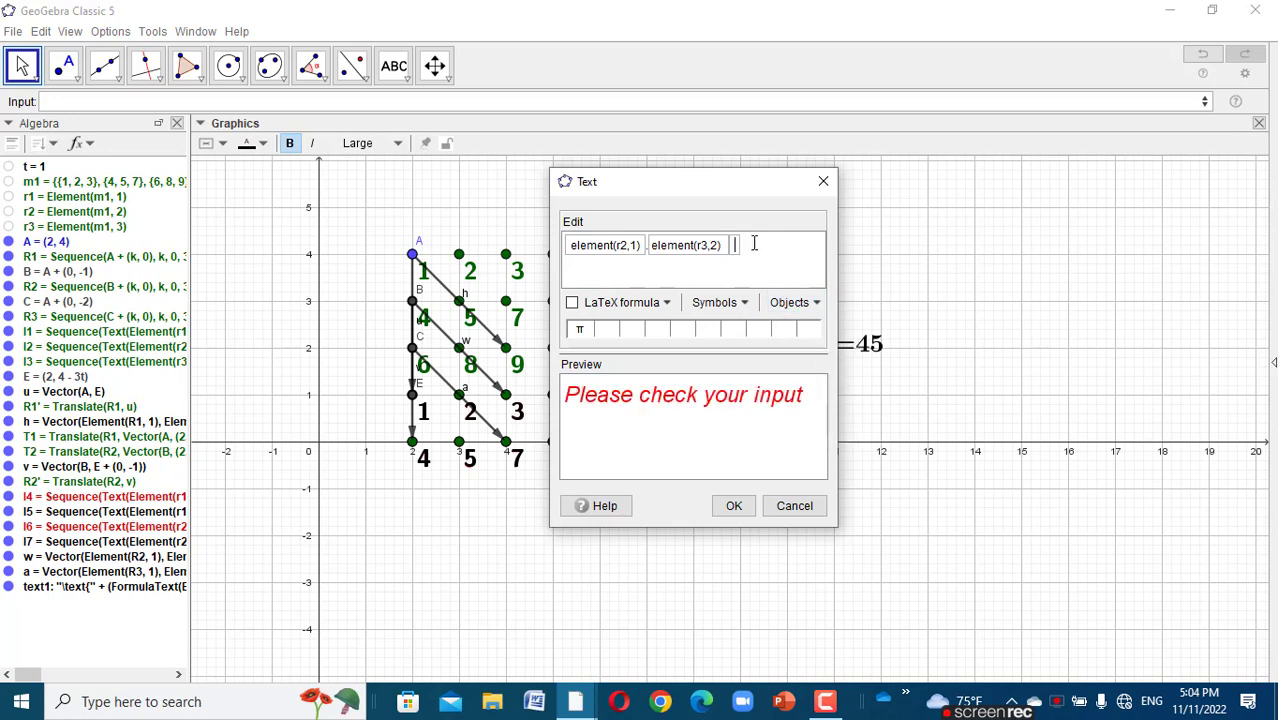
text(e)
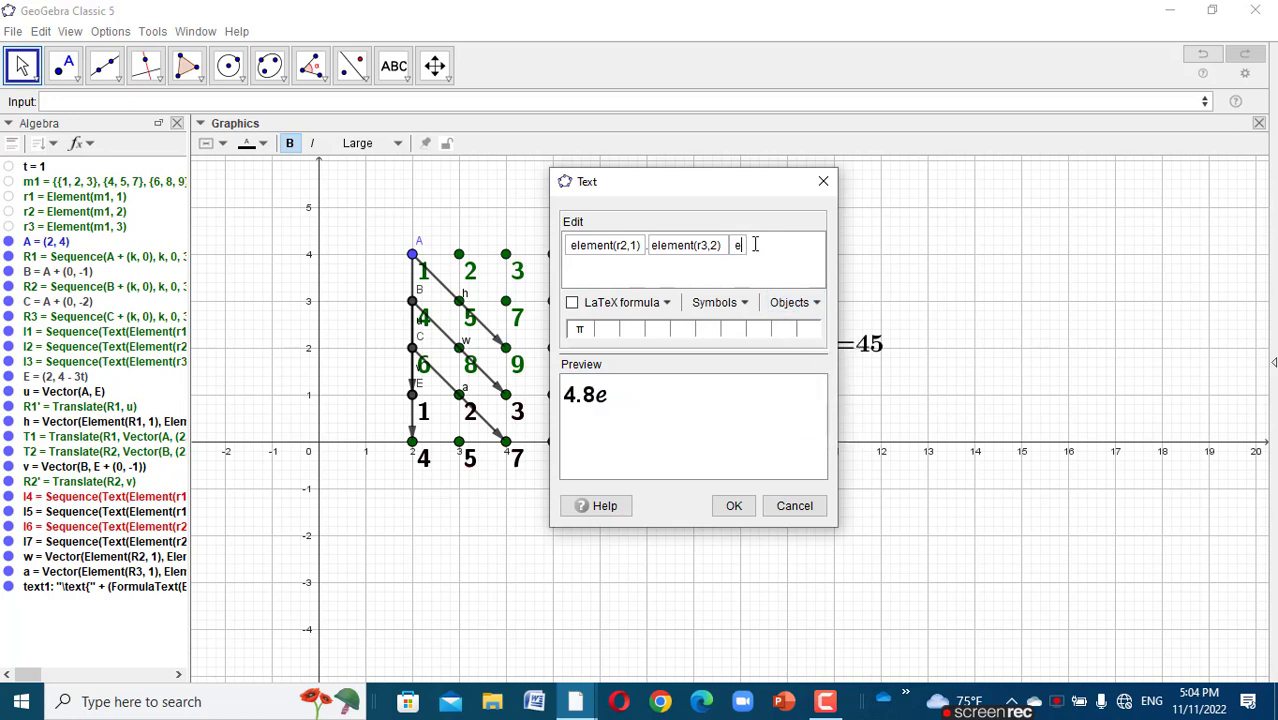
text(lemen)
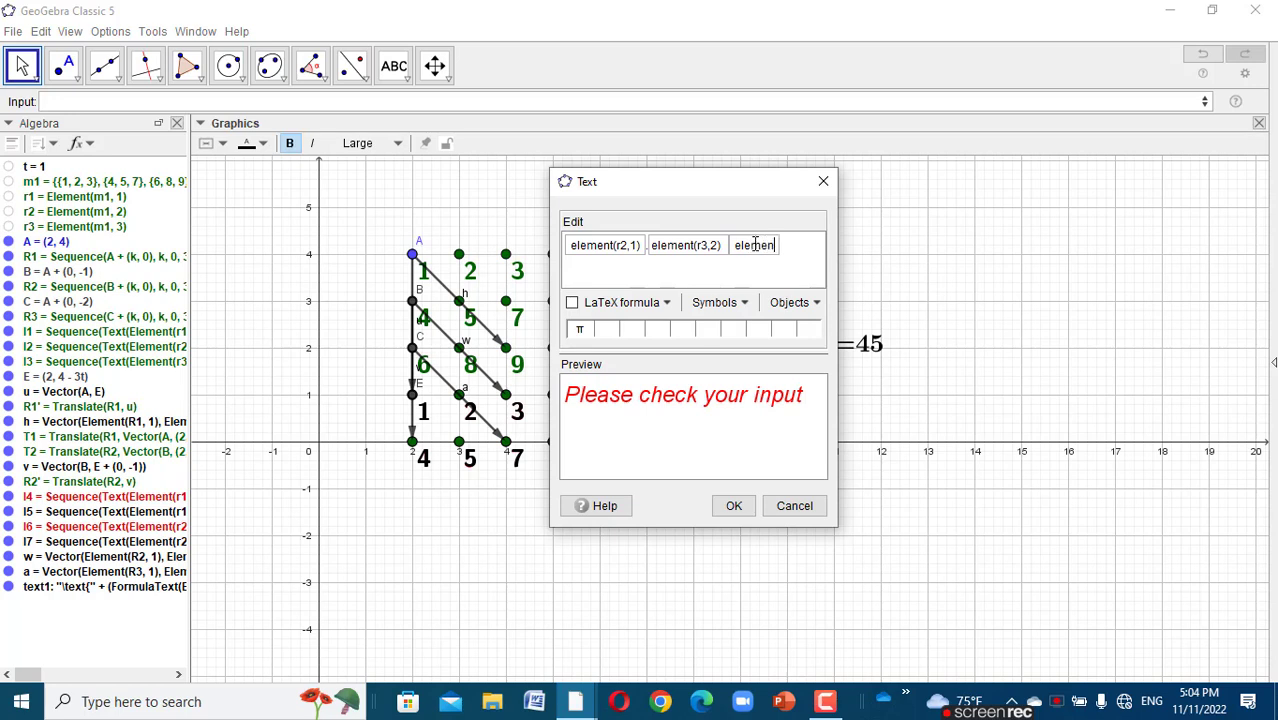
text(t(r1,3))
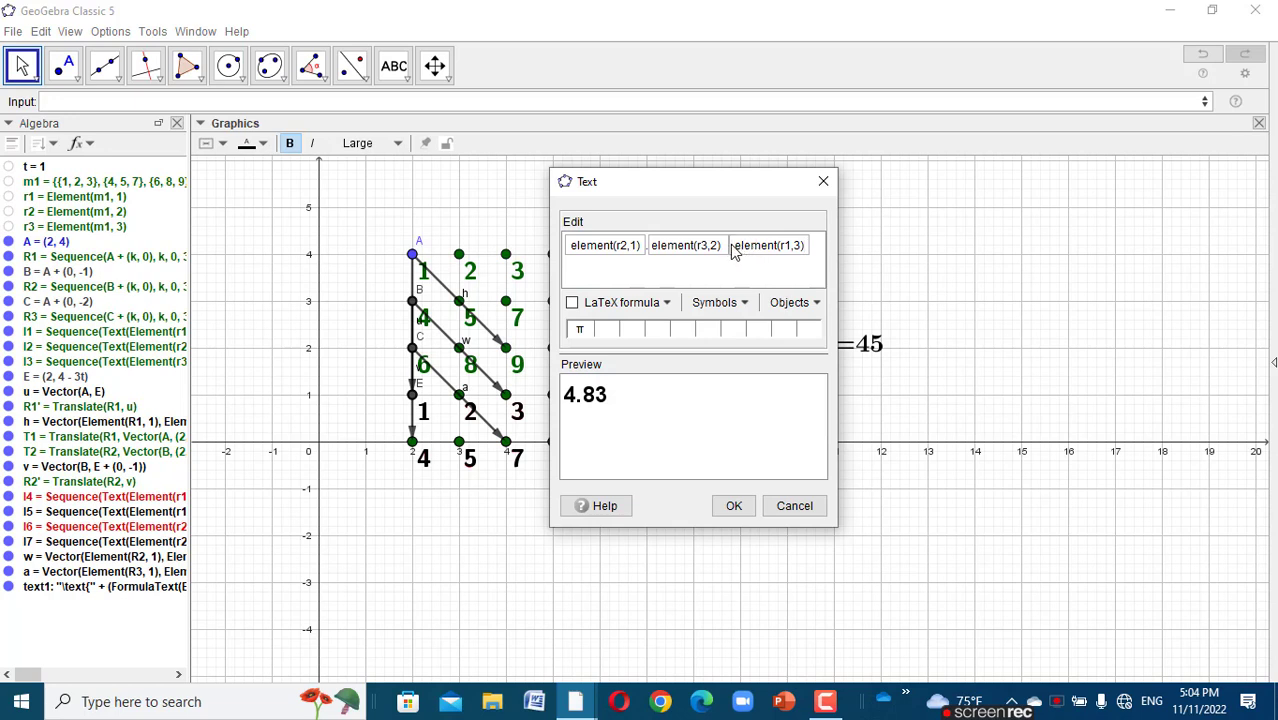
click(728, 246)
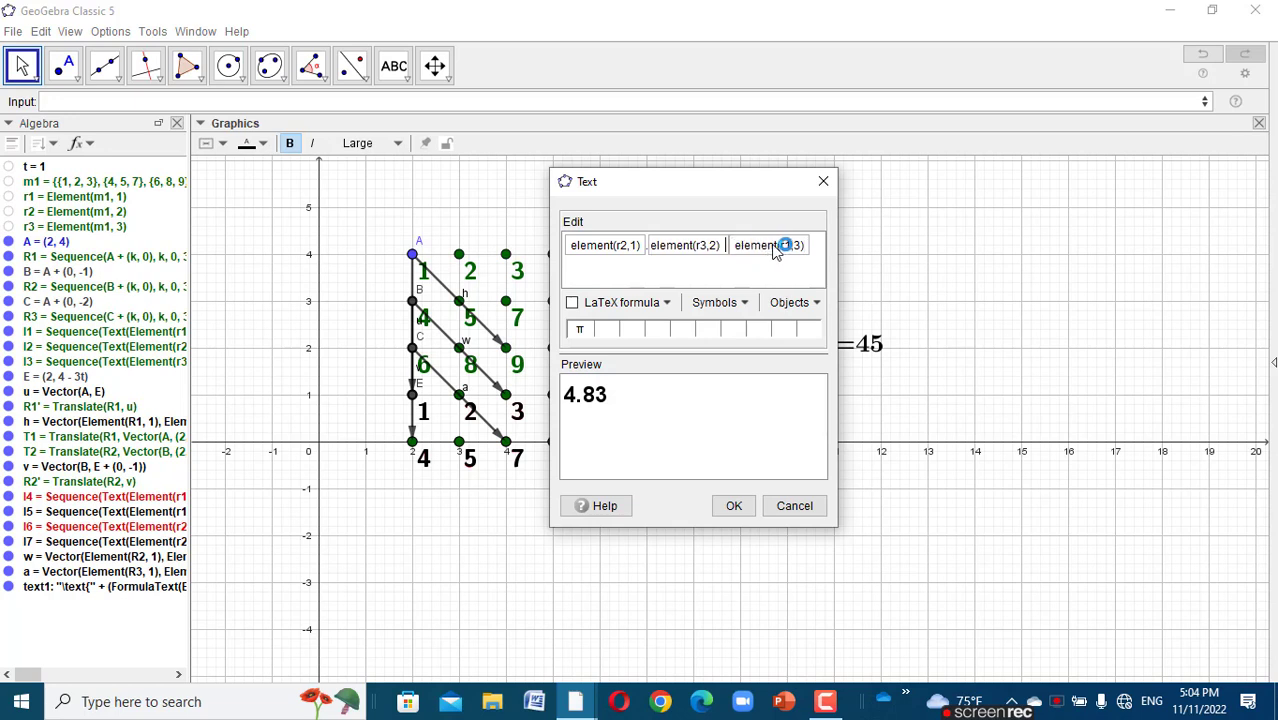
click(812, 244)
key(BackSpace)
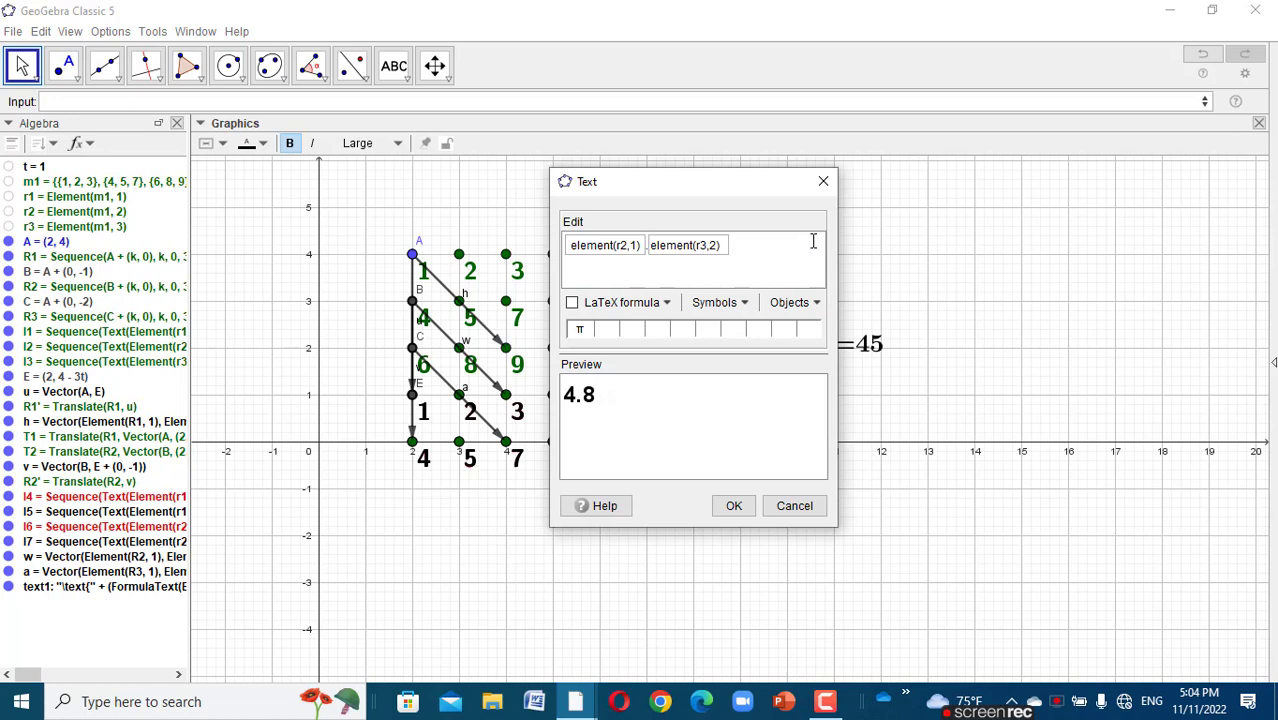
- Append a dot after the second factor and add a third dynamic box containing element(r1,3)
text(.)
click(810, 302)
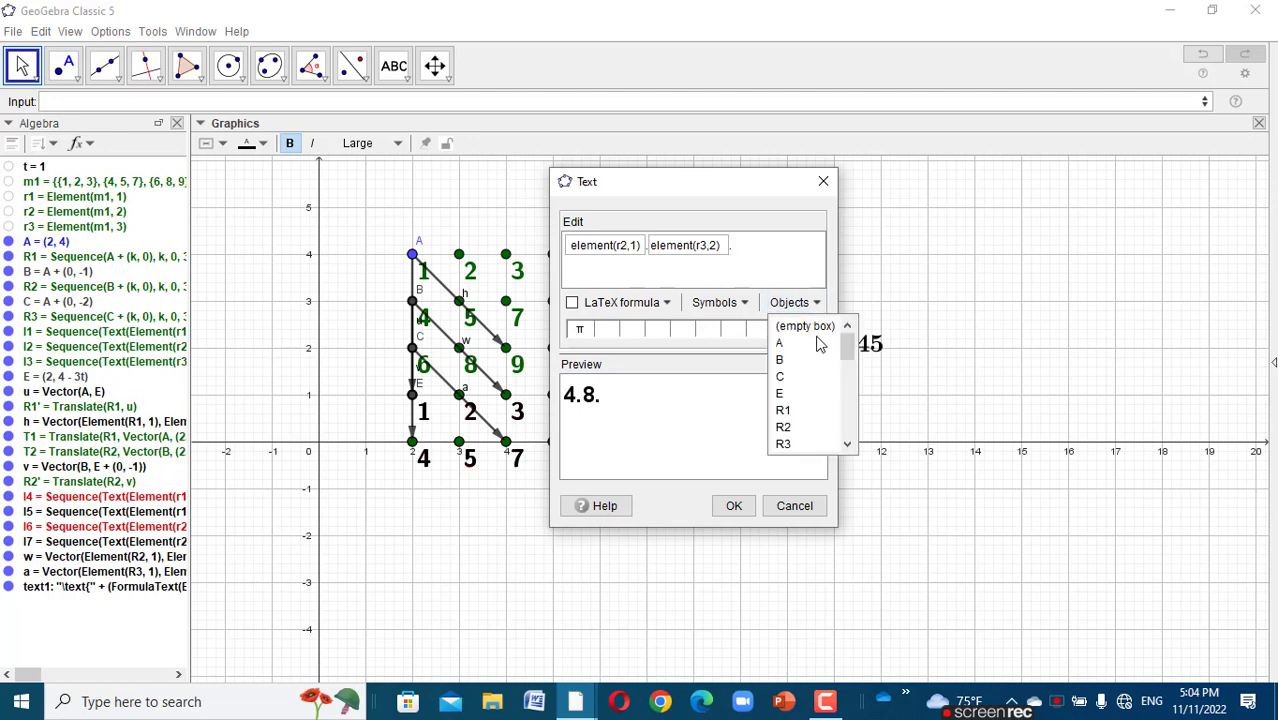
click(806, 327)
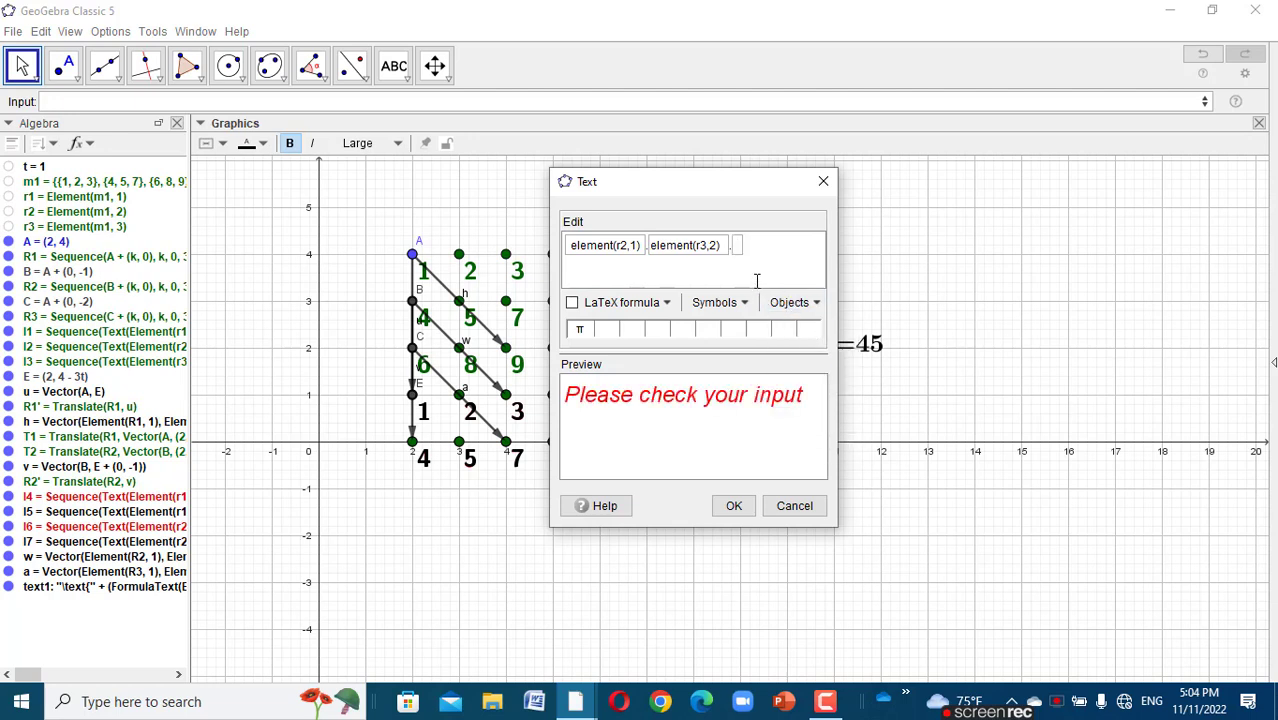
text(element(r1,)
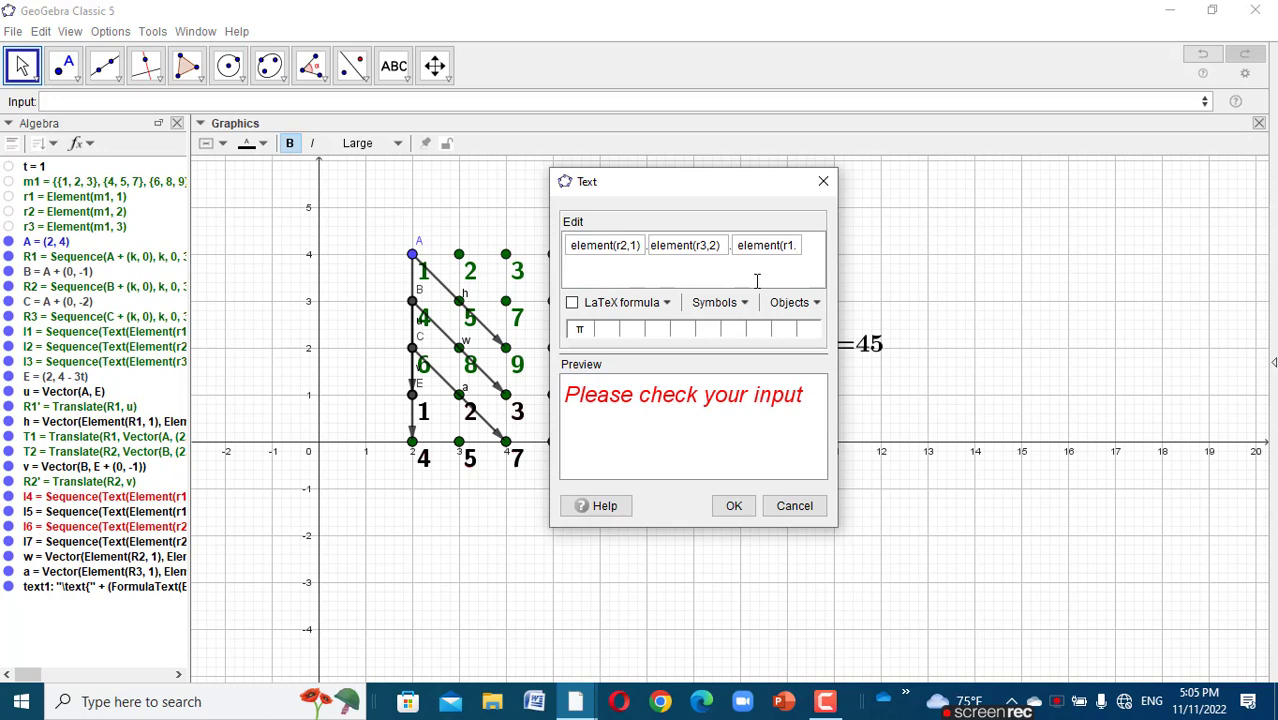
text(3))
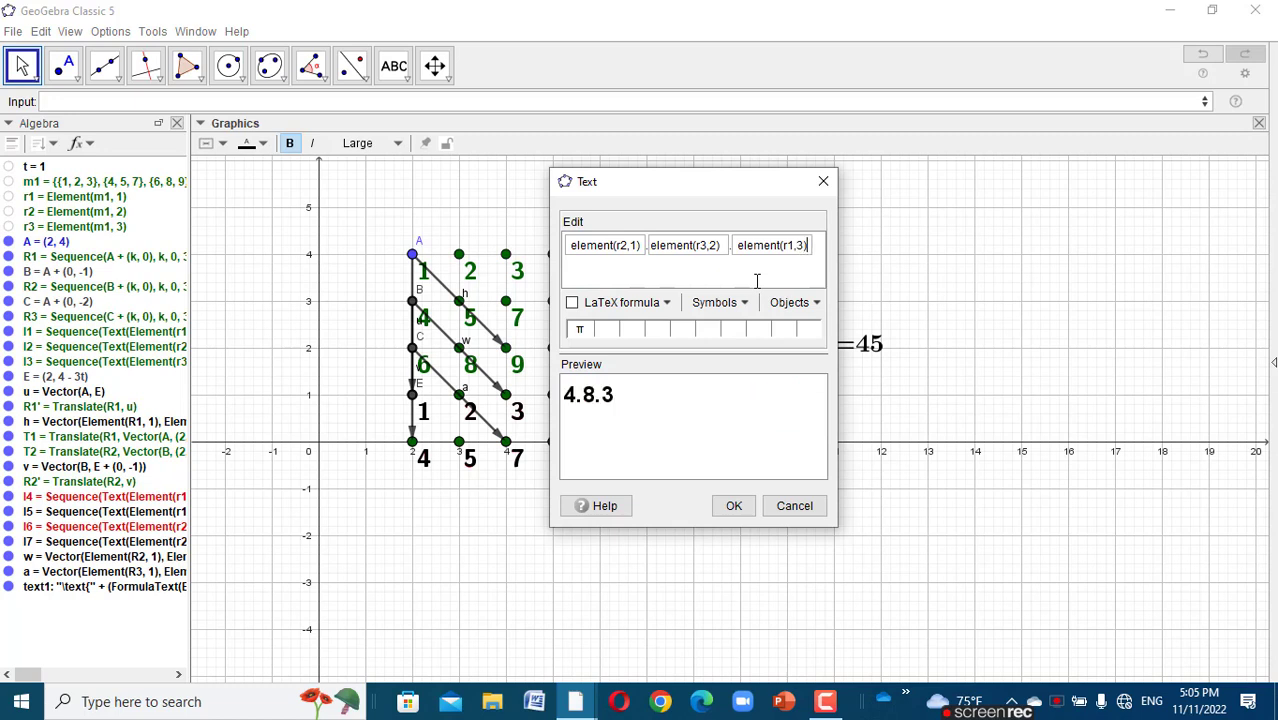
- Format the product as LaTeX by placing \text{ before the first box, and add an equals sign after the last box
click(564, 241)
text(\)
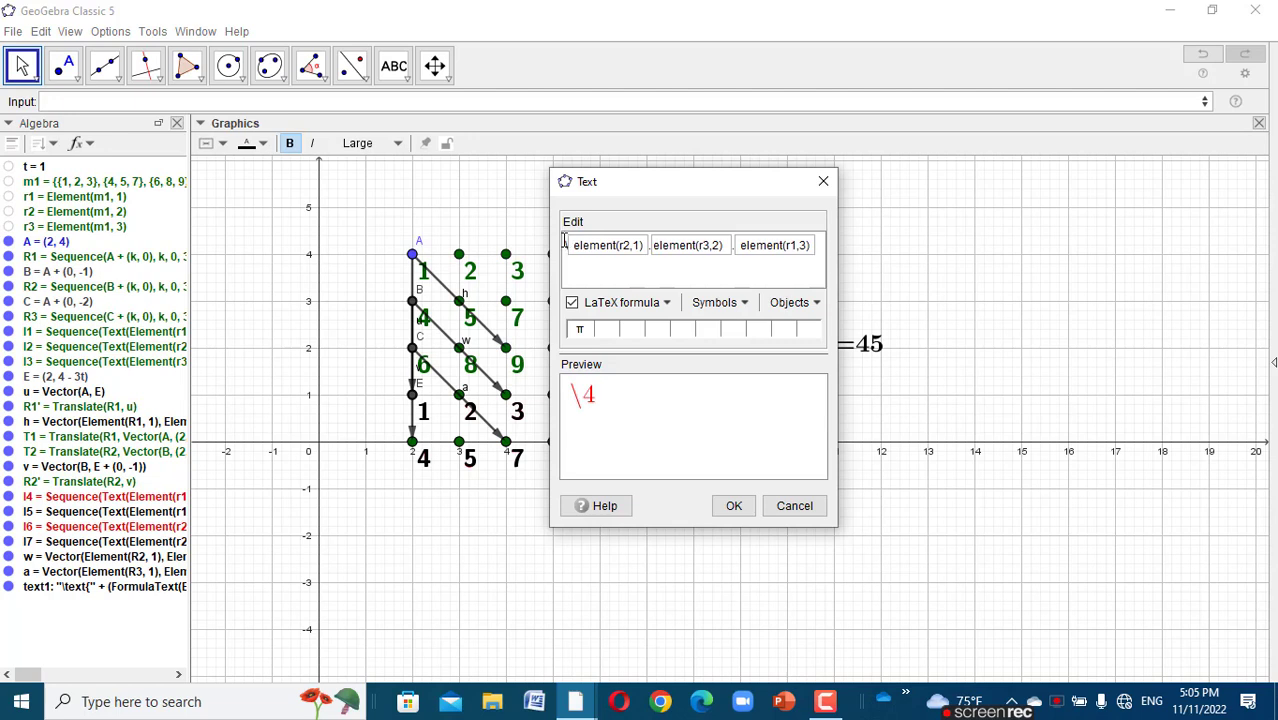
text(text)
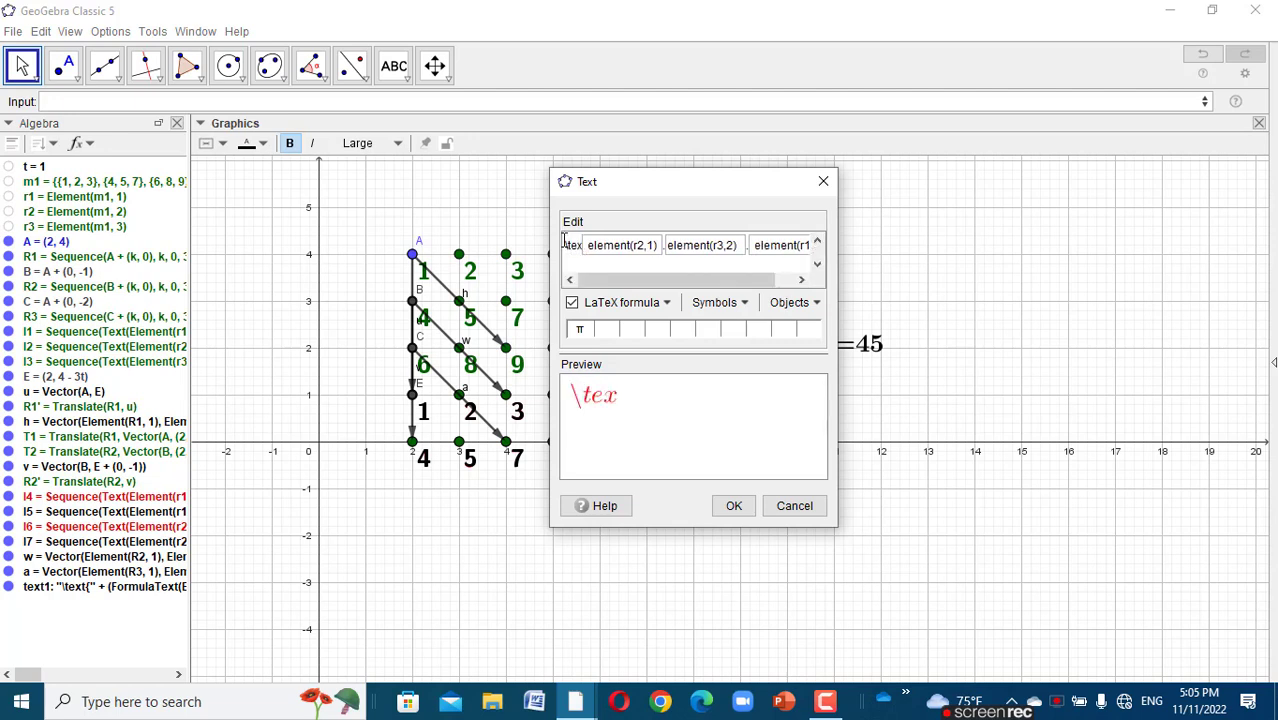
text({)
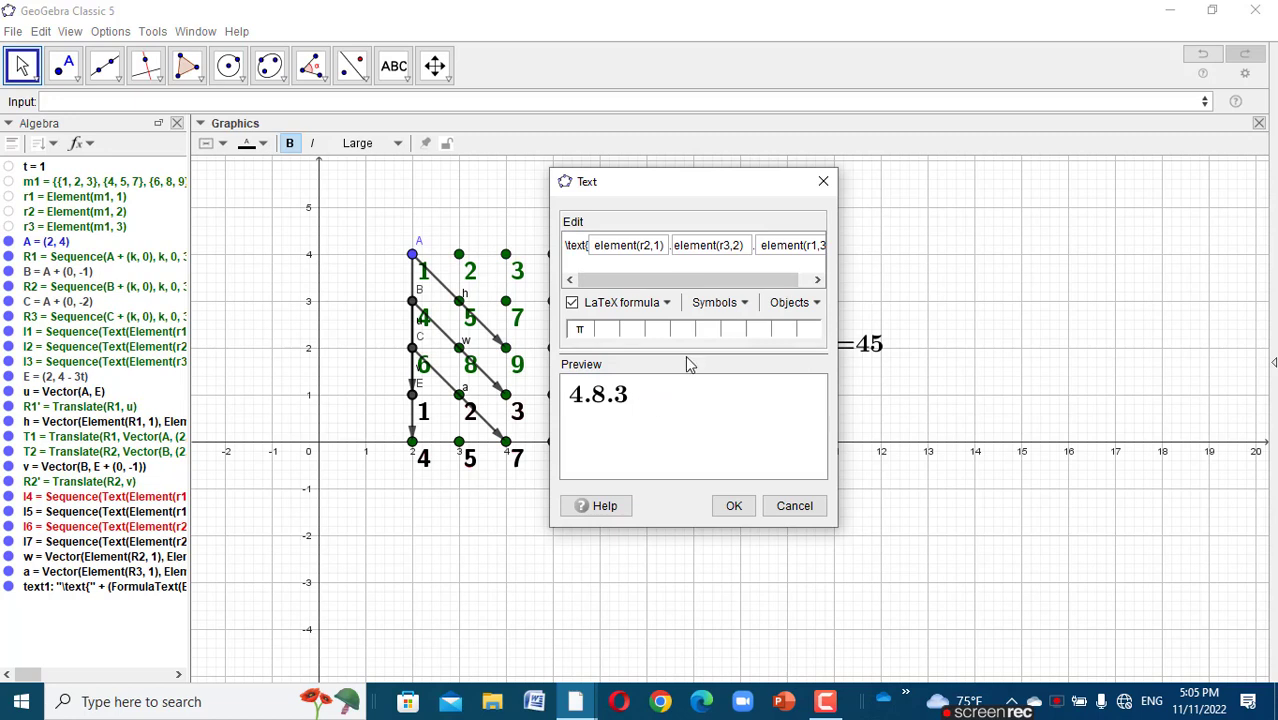
drag(759, 279, 829, 280)
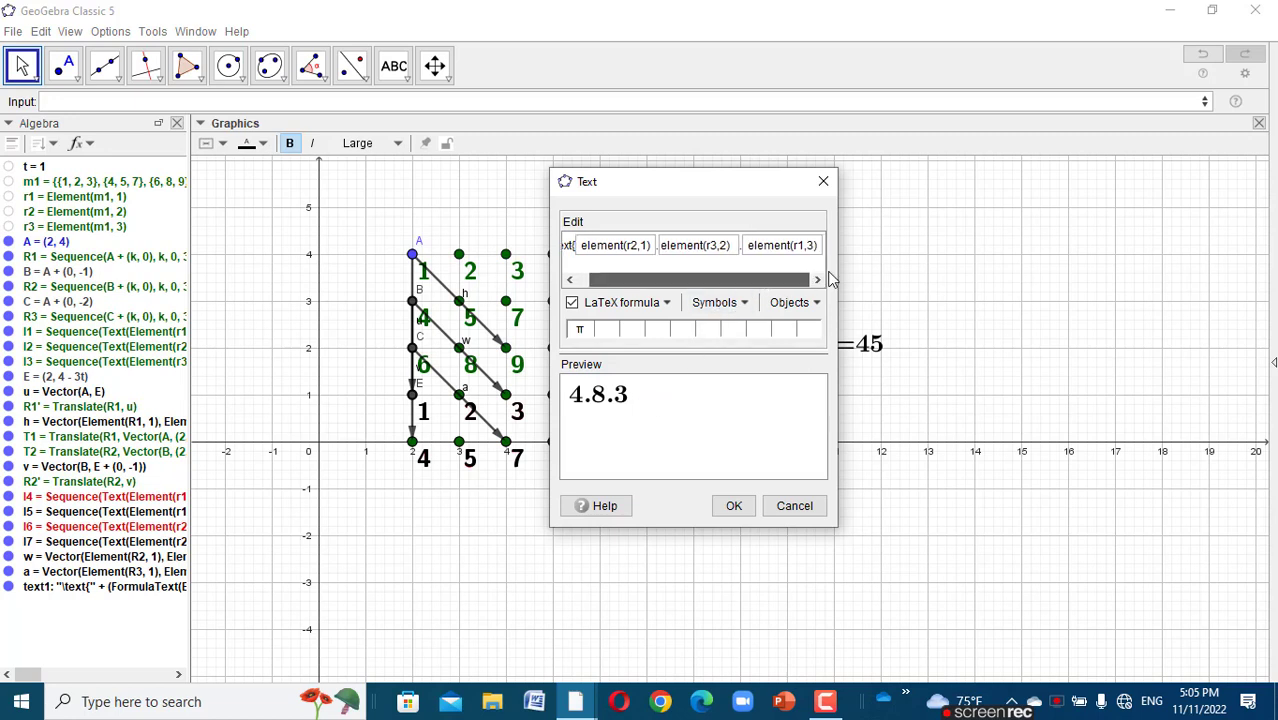
click(822, 250)
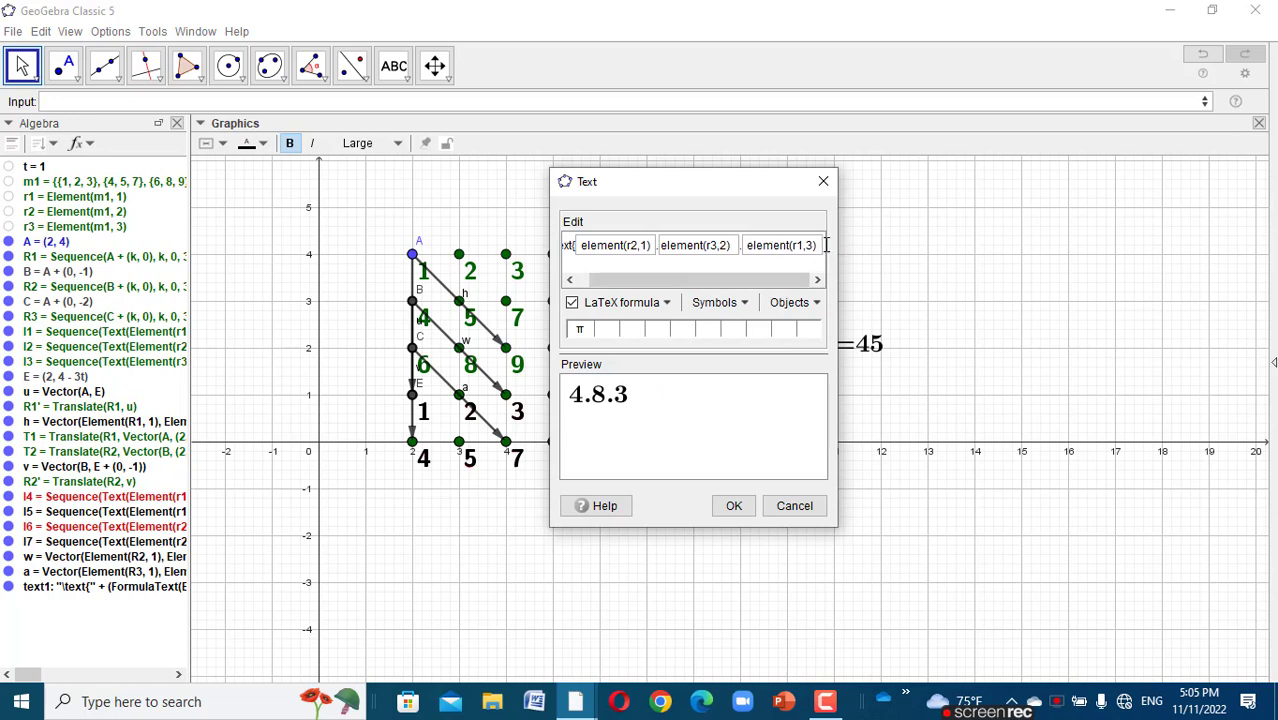
text(=)
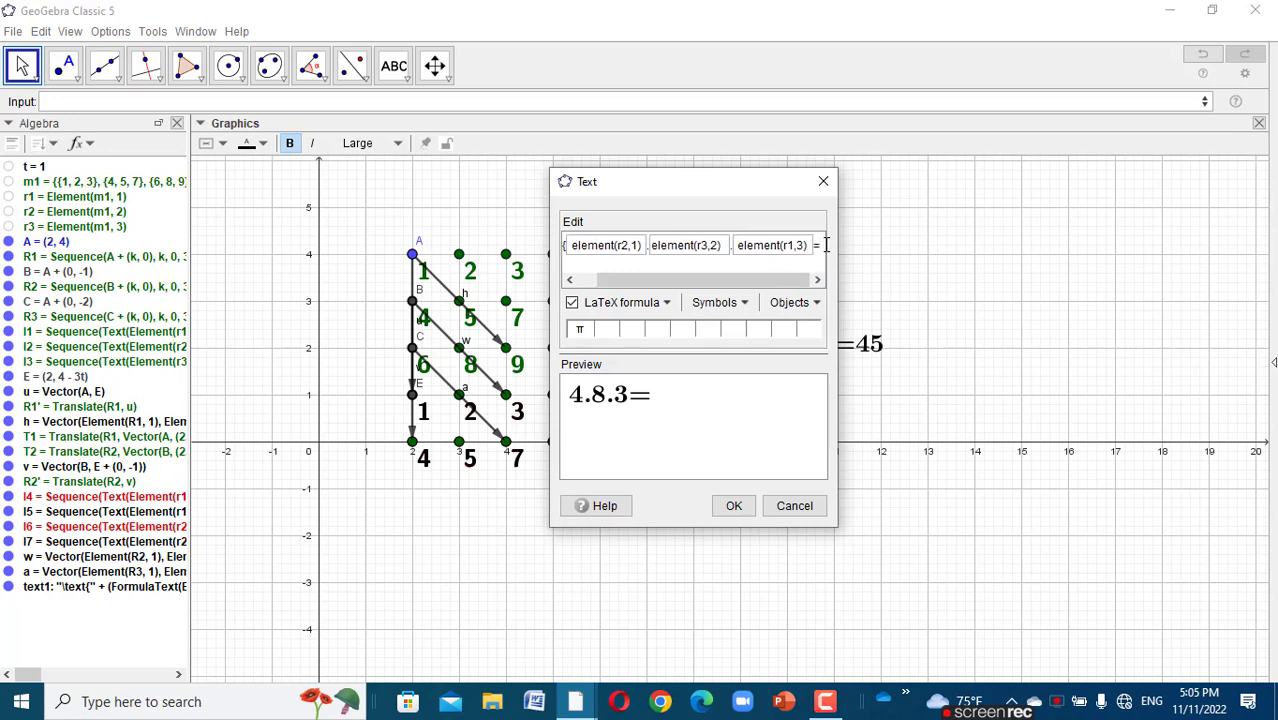
- Add a dynamic box after the equals sign that computes element(r2,1)*element(r3,2)*element(r1,3)
click(790, 303)
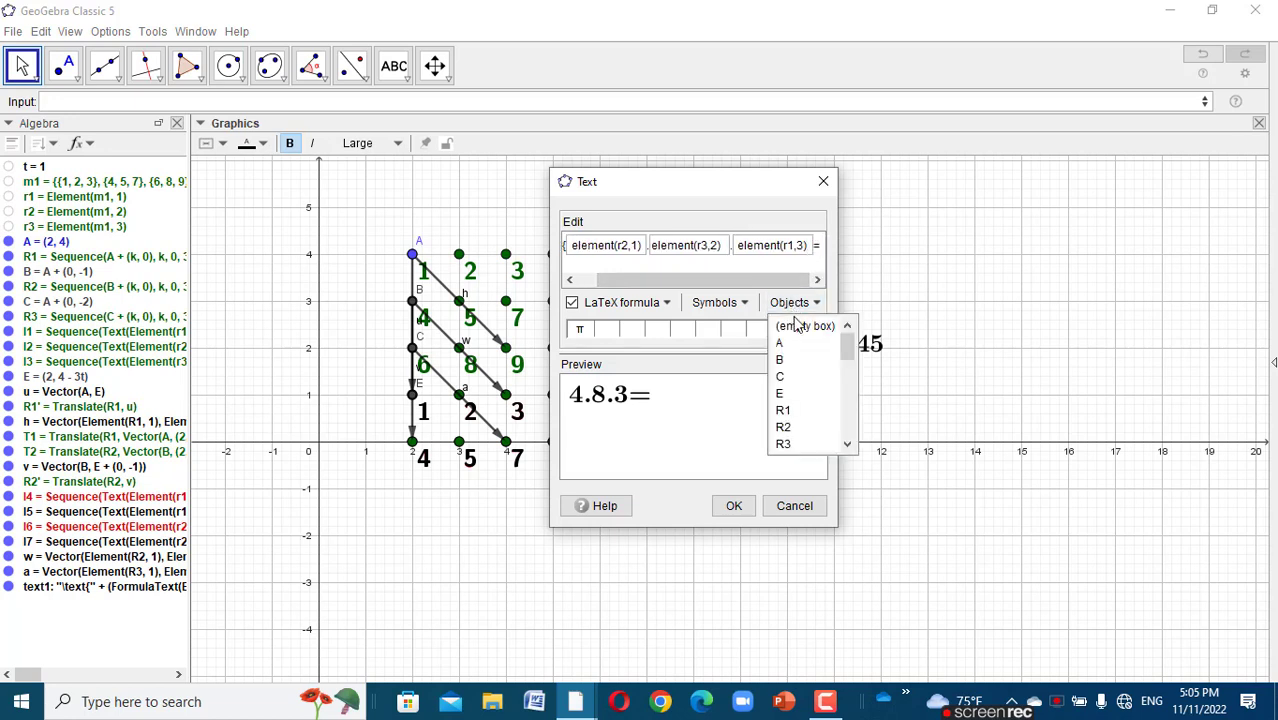
click(804, 327)
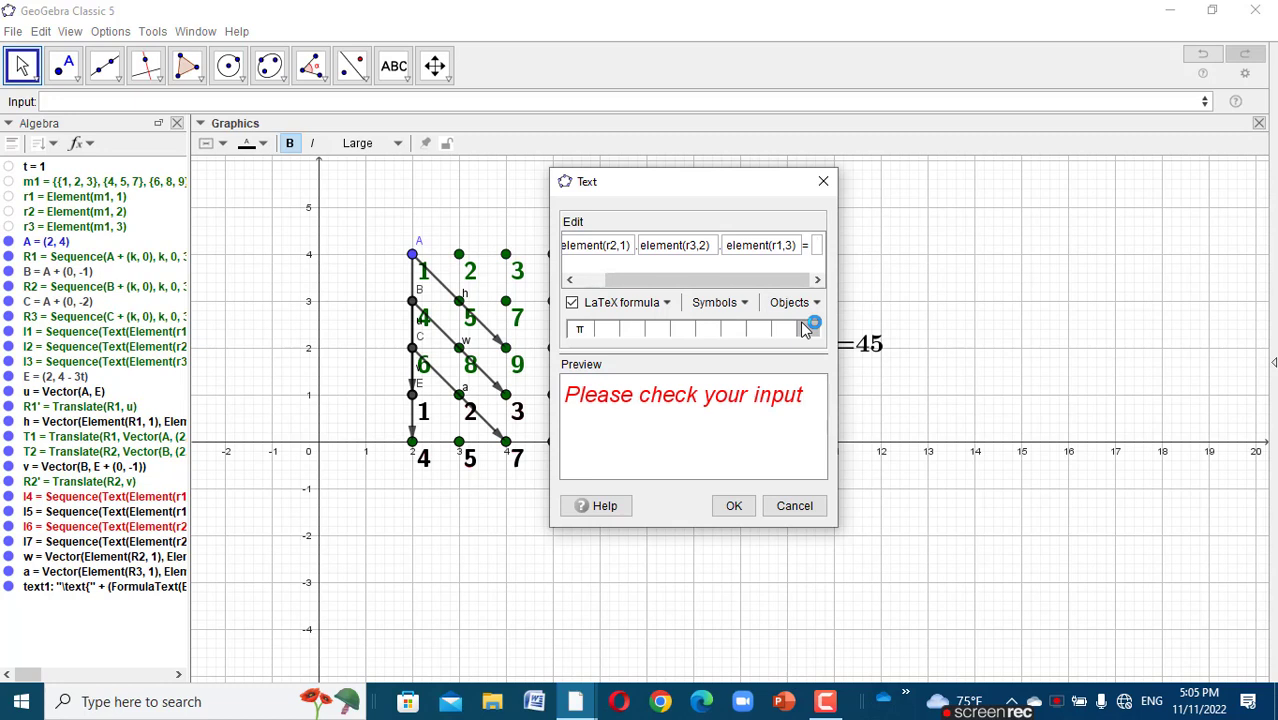
text(ele)
text())
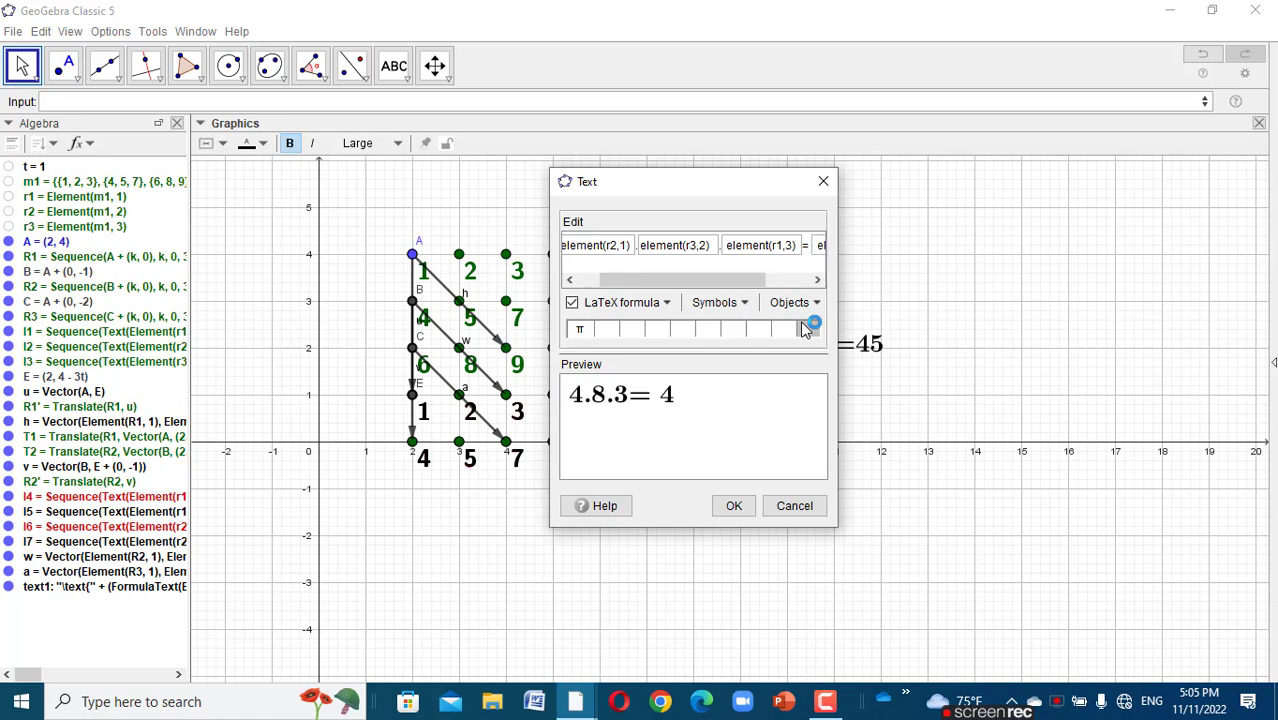
text(.)
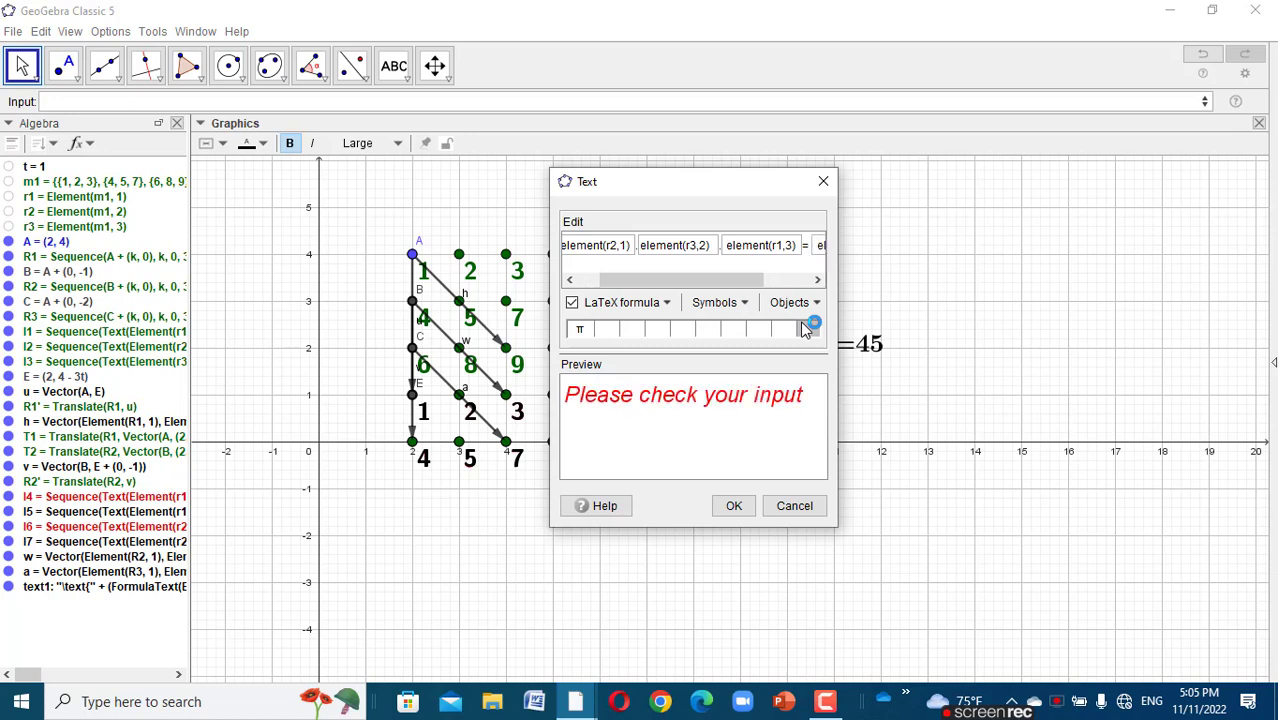
text(element)
text(*elemen)
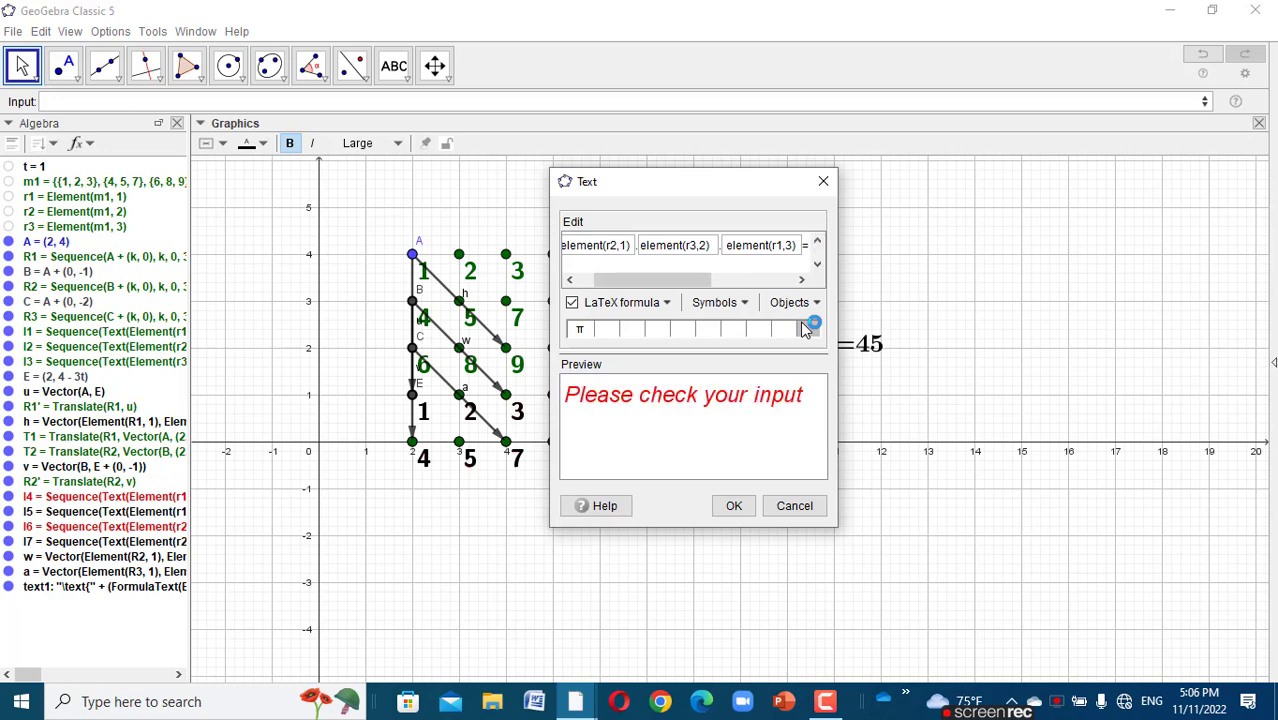
text(t)
text())
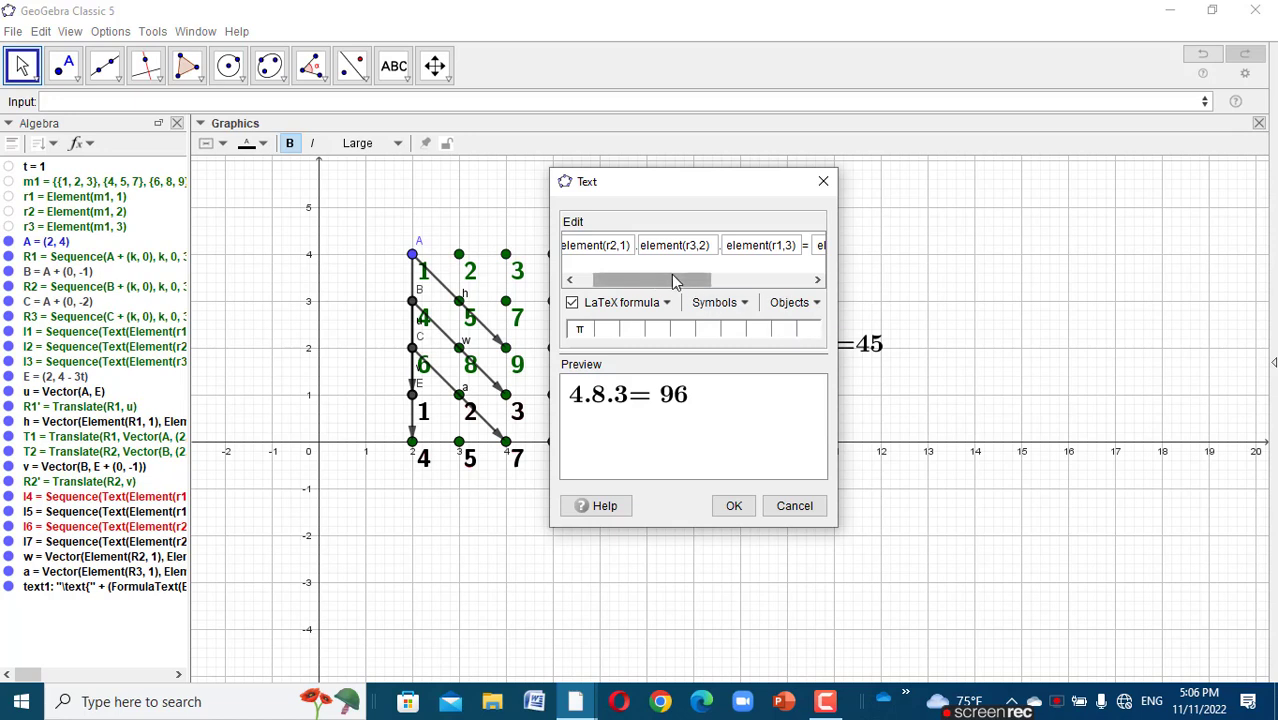
drag(671, 279, 858, 302)
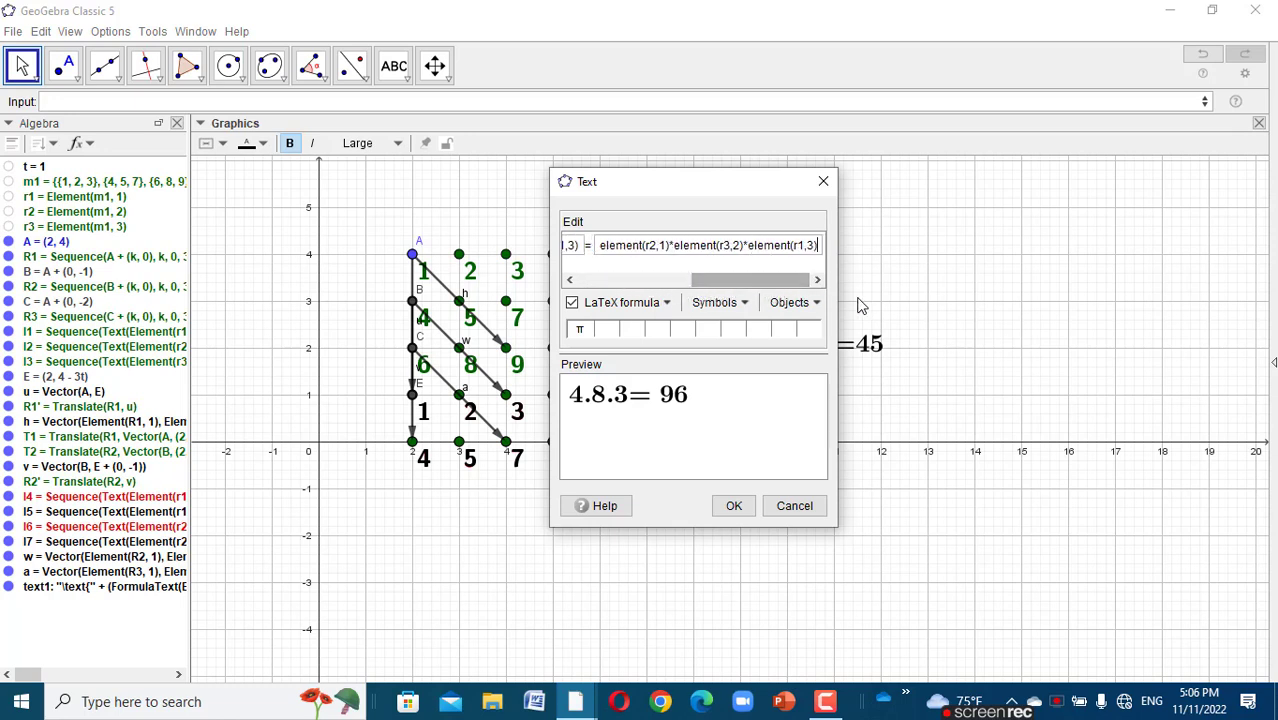
- Insert the finished text and place it directly beneath the 1.5.9=45 text
click(720, 507)
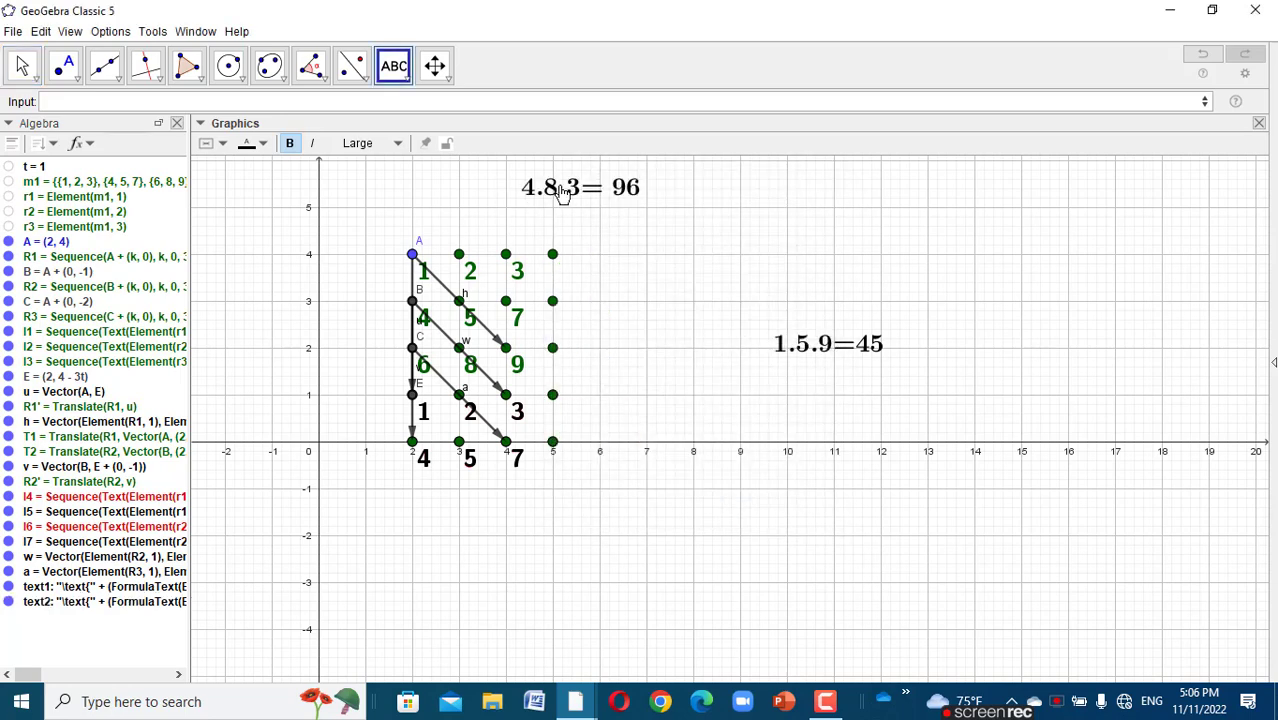
drag(586, 206, 788, 394)
drag(797, 398, 812, 388)
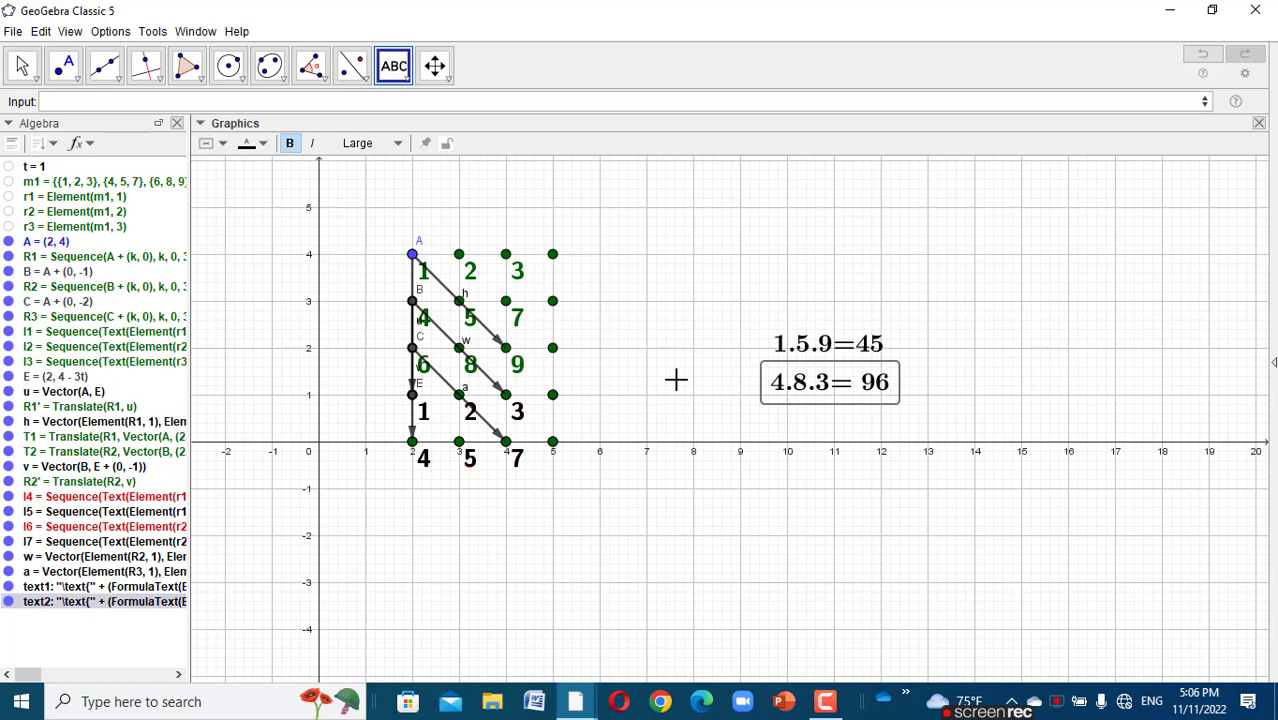
- Start another text object in the graphics view and begin its LaTeX content with \text{
click(461, 462)
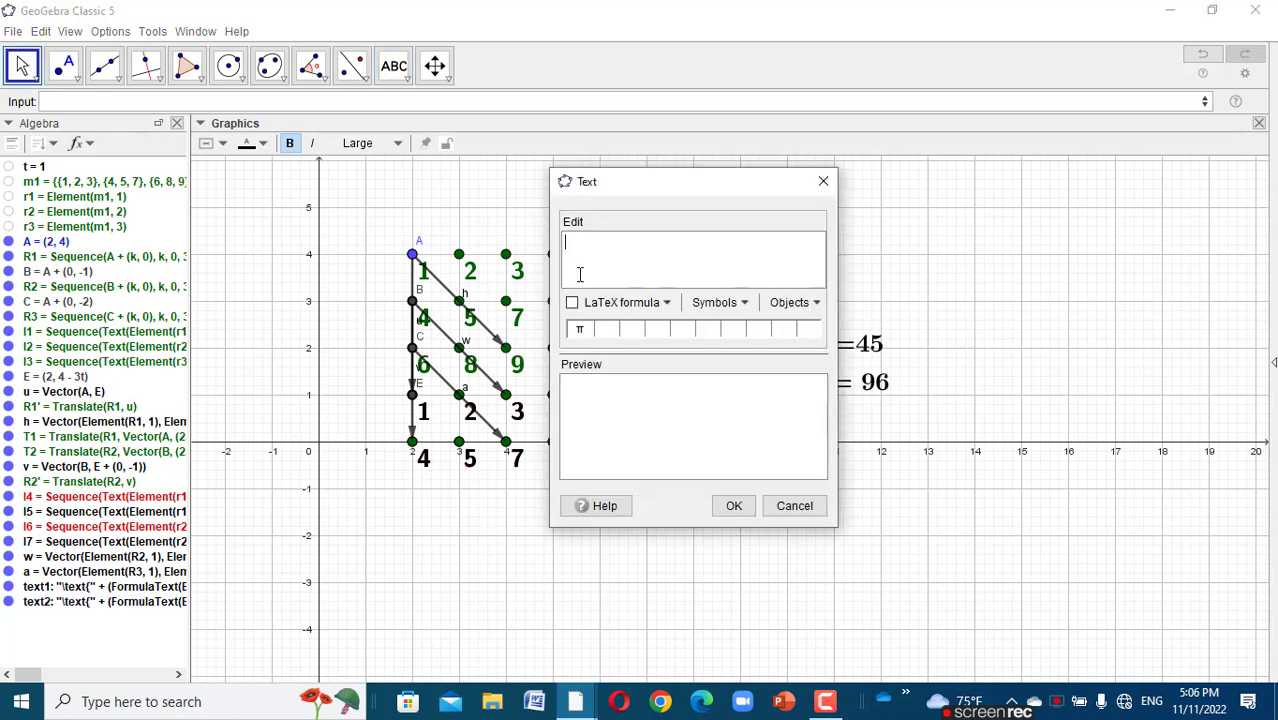
click(798, 304)
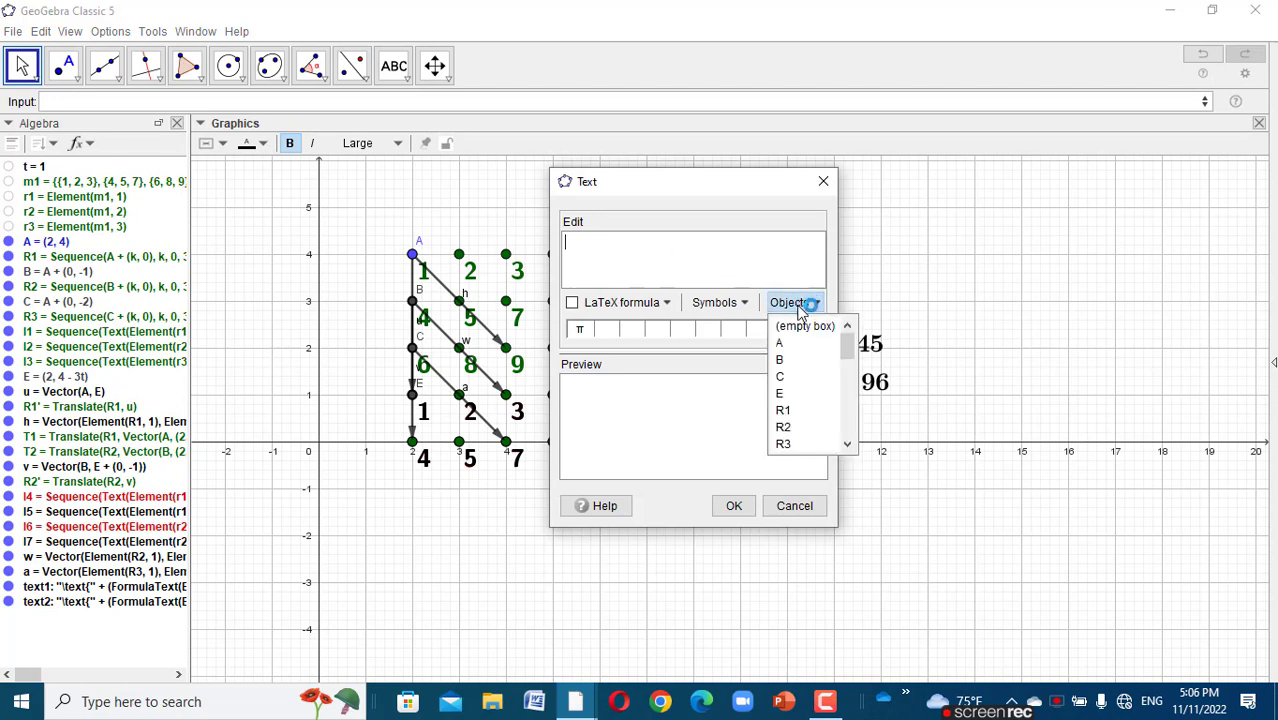
click(805, 326)
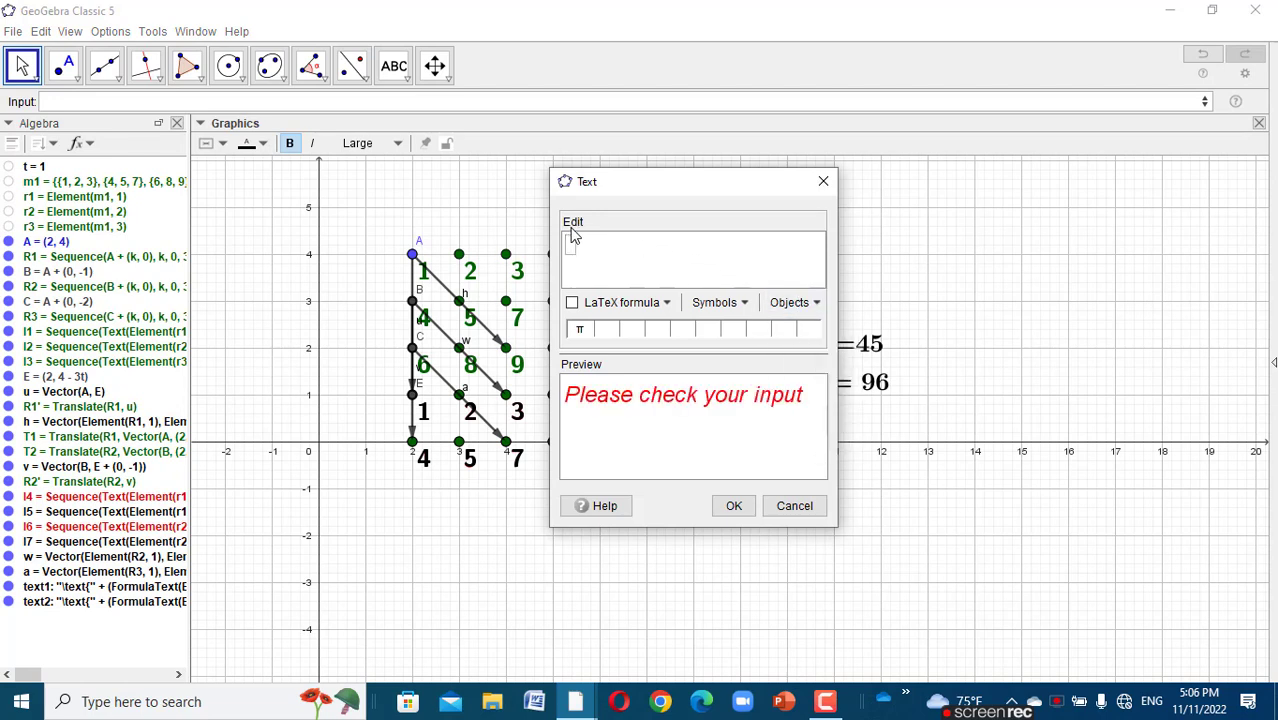
text(\)
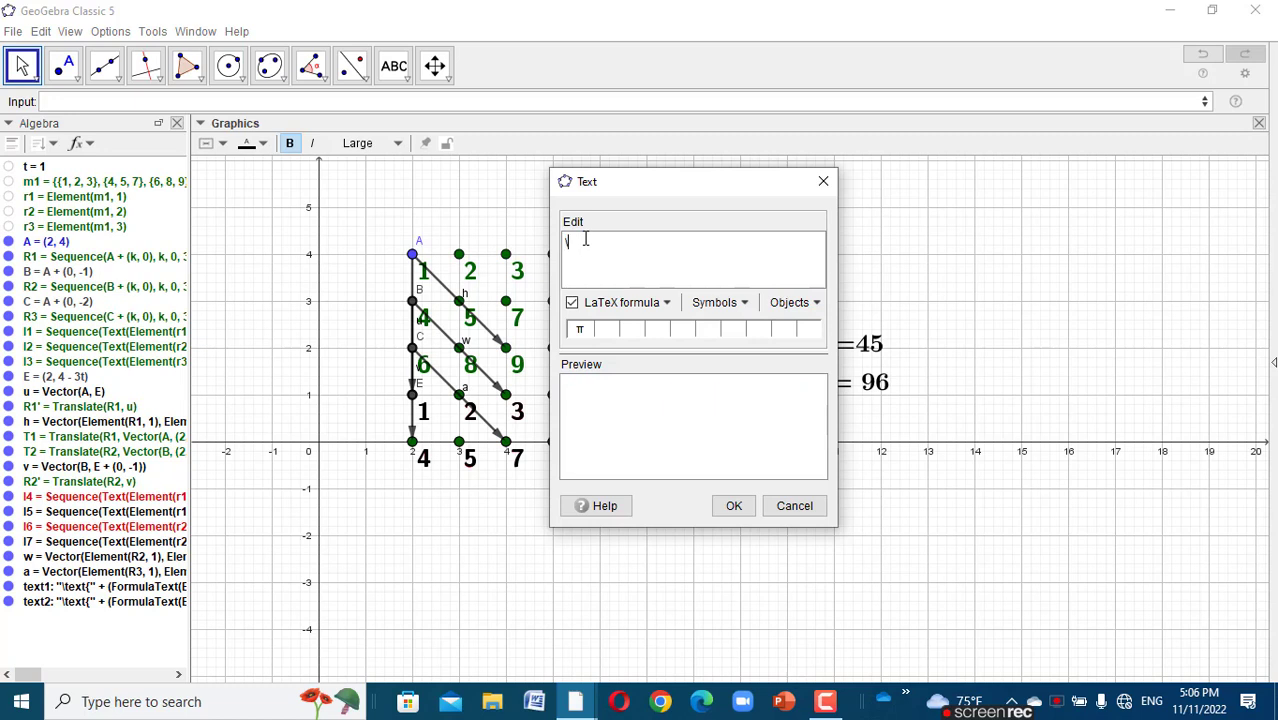
text(tex)
text({)
key(BackSpace)
key(BackSpace)
key(BackSpace)
key(BackSpace)
text(tex{)
key(BackSpace)
key(BackSpace)
key(BackSpace)
key(BackSpace)
key(BackSpace)
text(\text{)
- Add a dynamic box containing element(r3,1) after \text{ in the new text
click(813, 304)
click(801, 330)
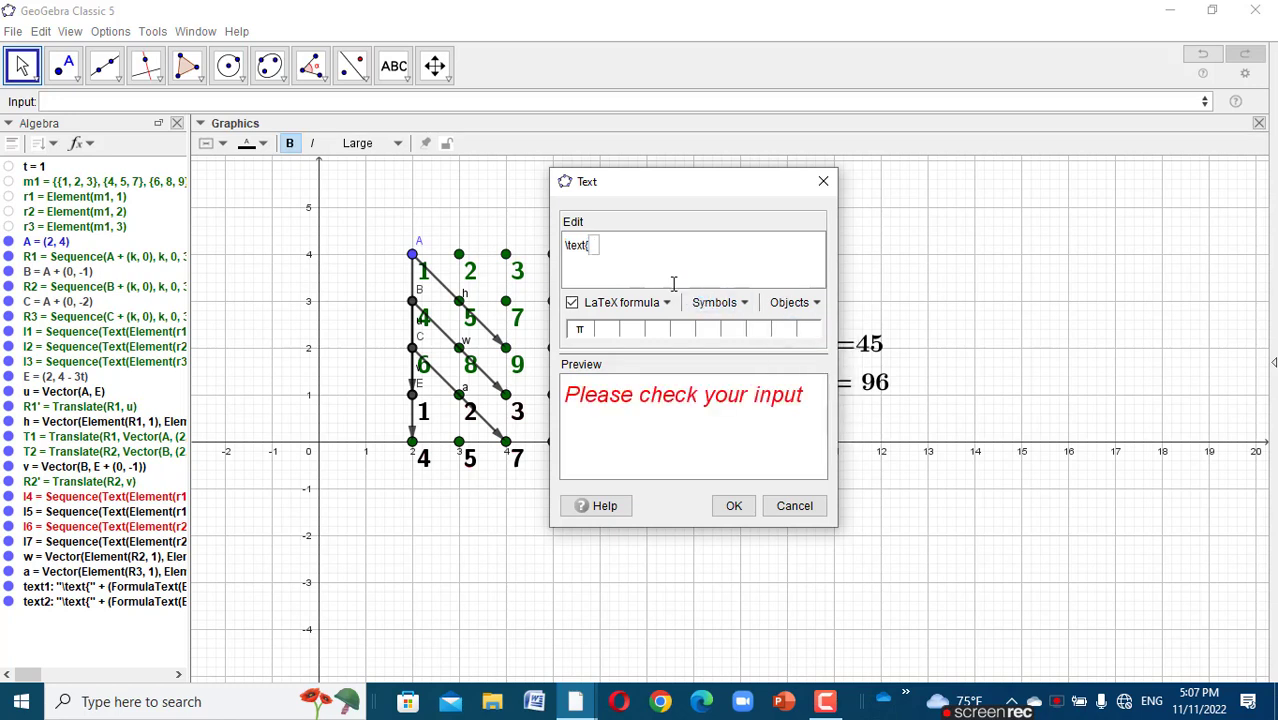
text(e)
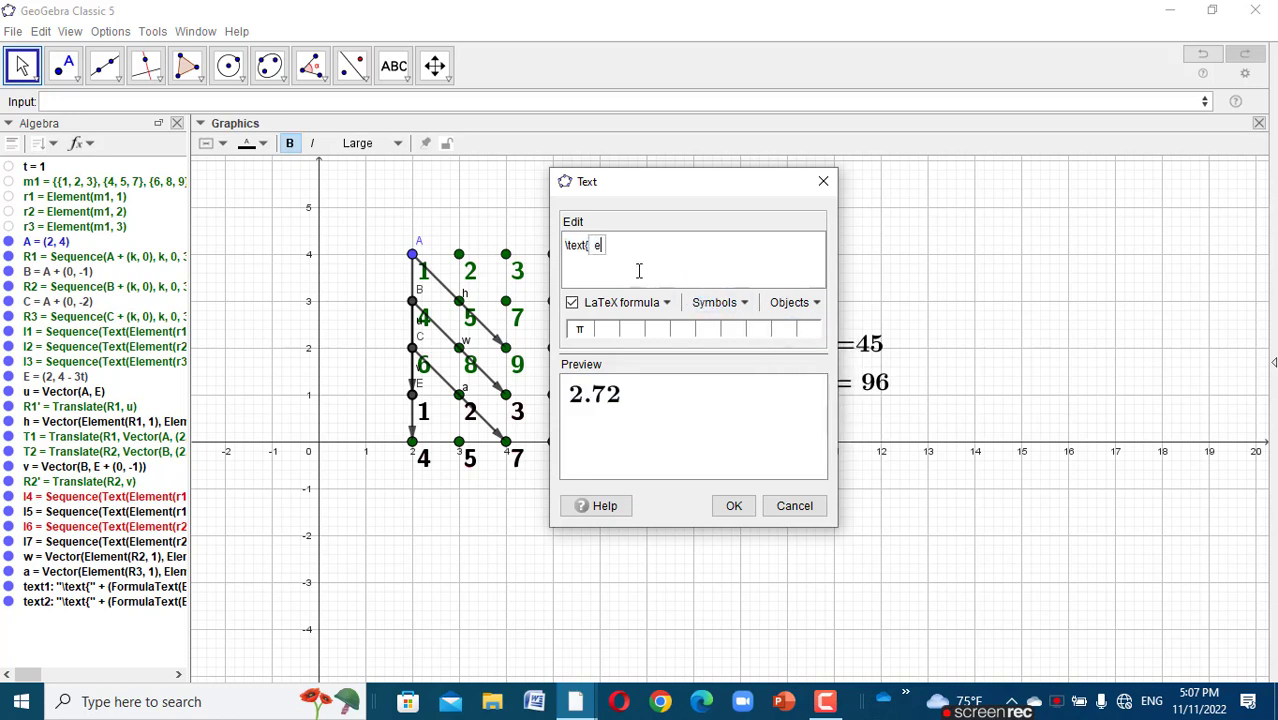
text(leme)
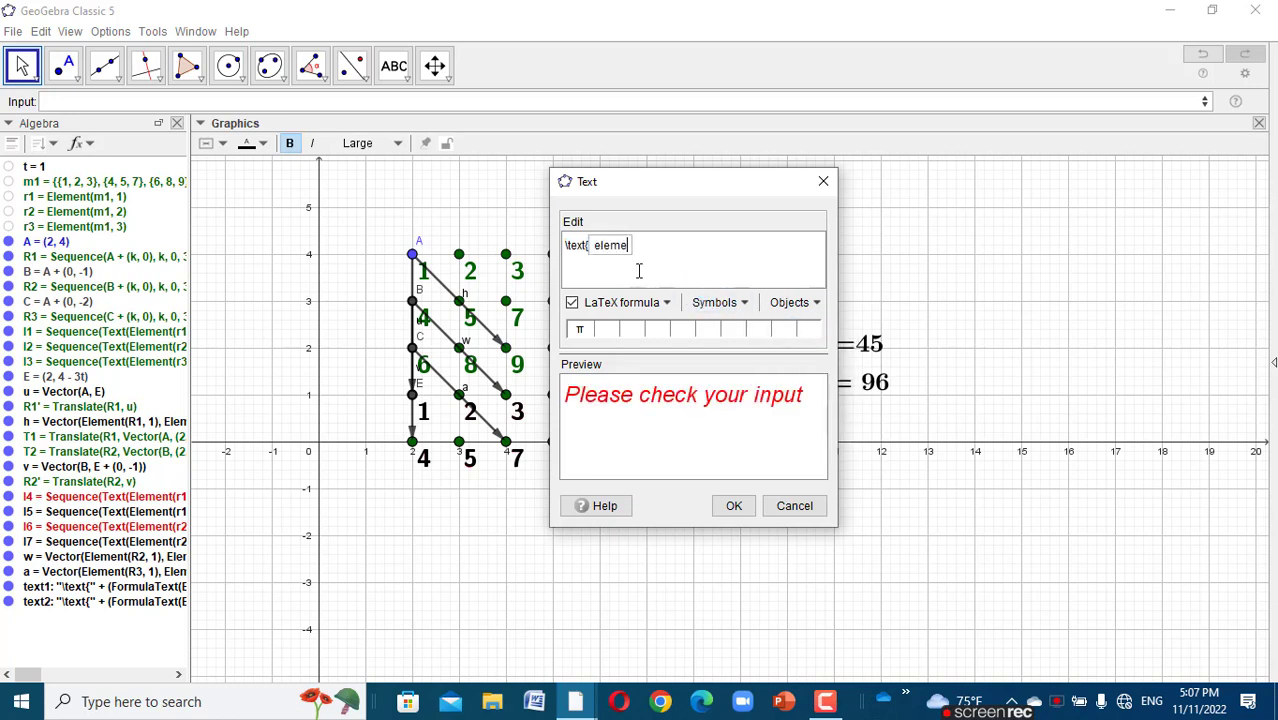
text(nt(r3,1))
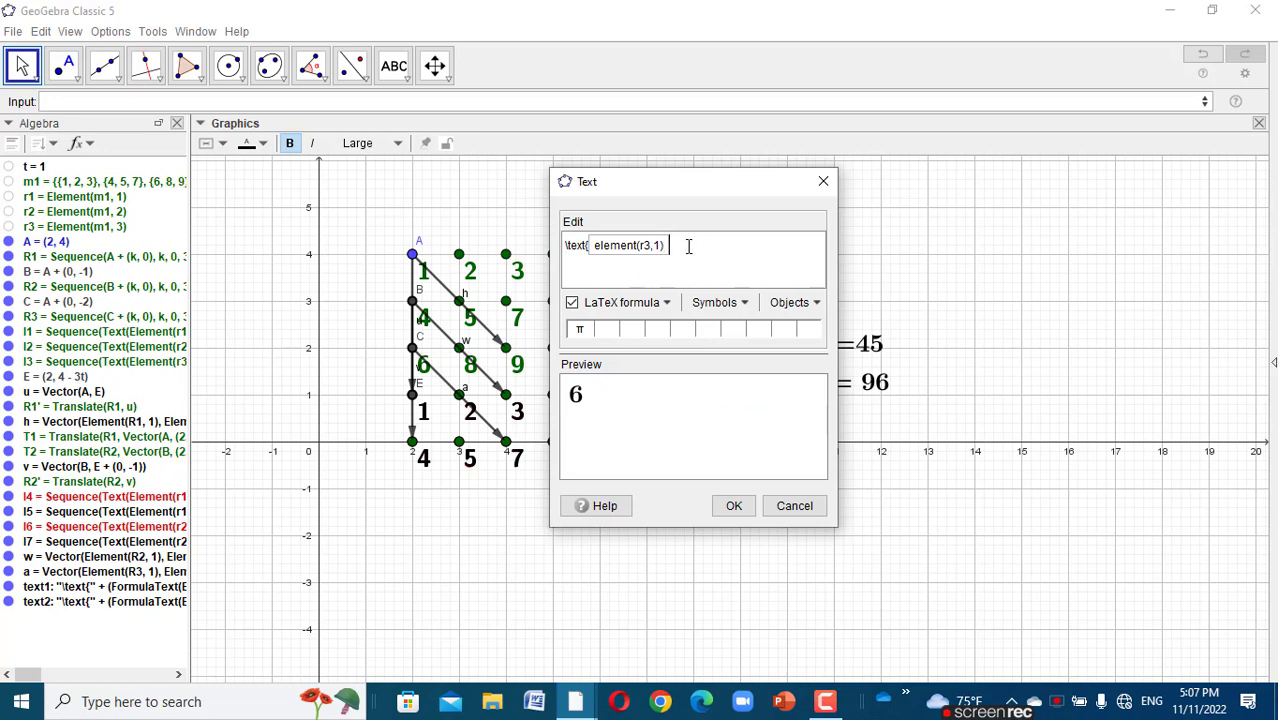
- Add a dot after the first box, followed by a second dynamic box containing element(r1,2)
text(.)
click(810, 316)
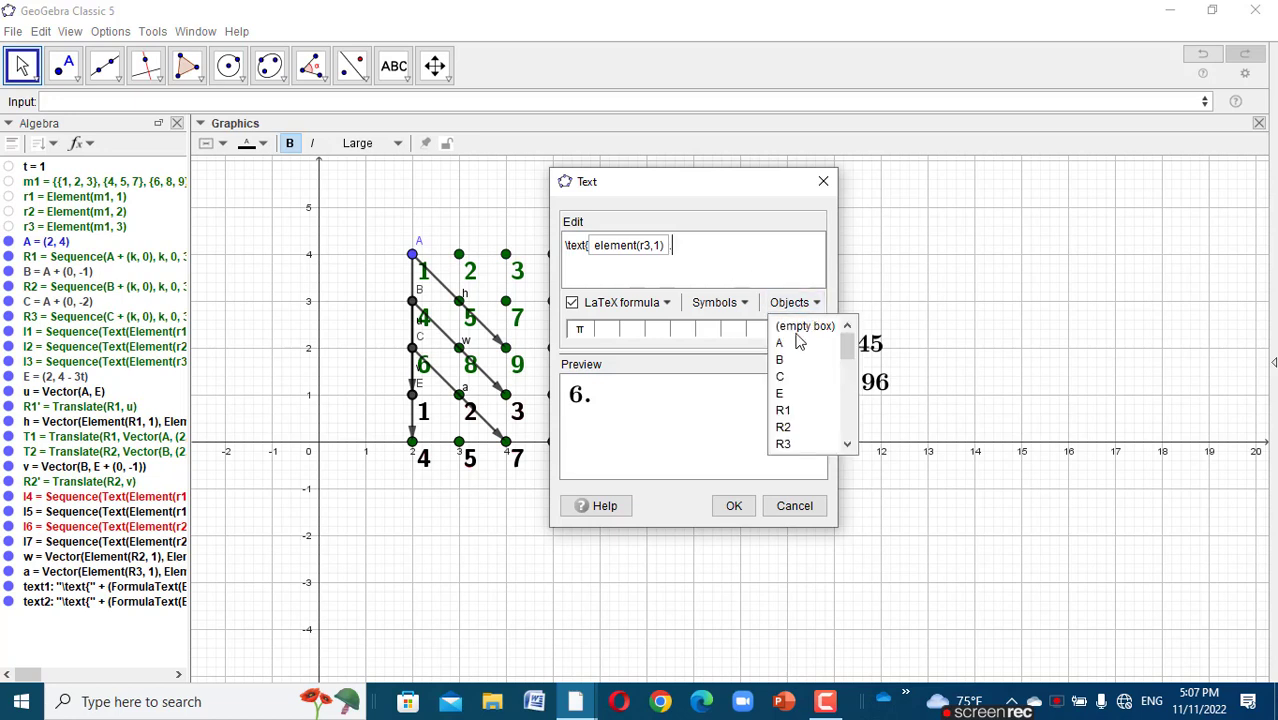
click(785, 323)
text(el)
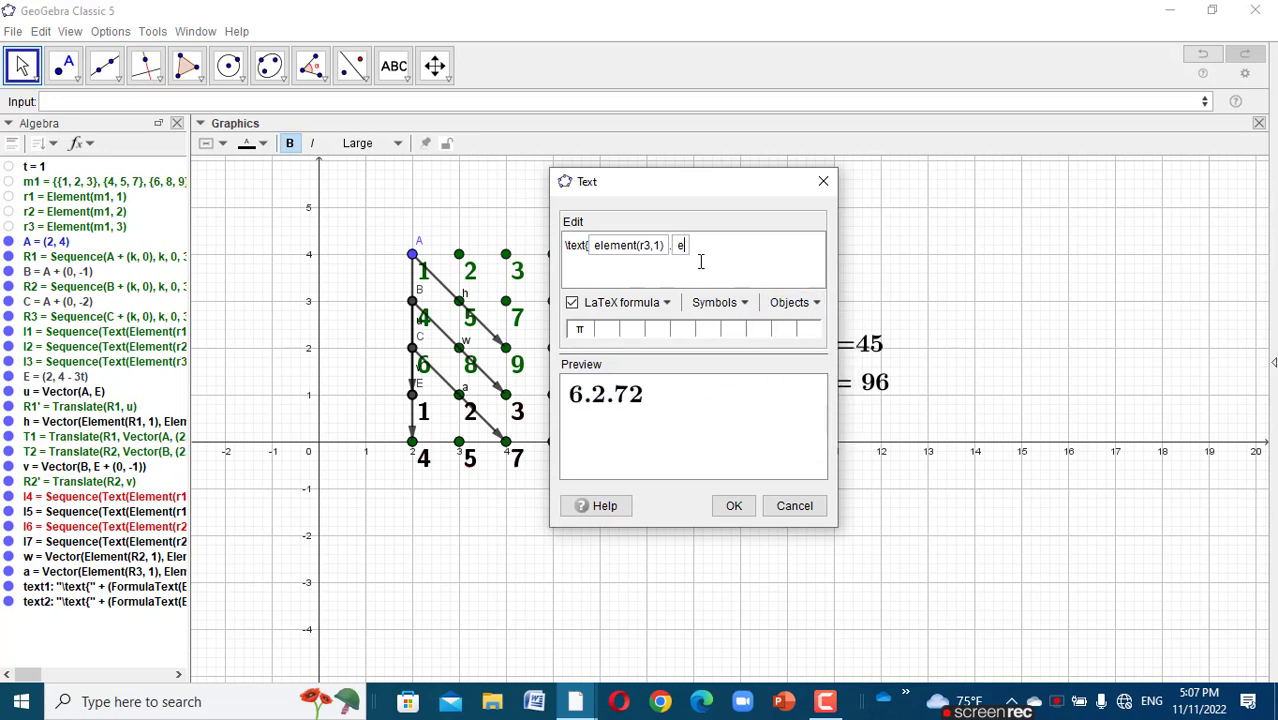
text(ement)
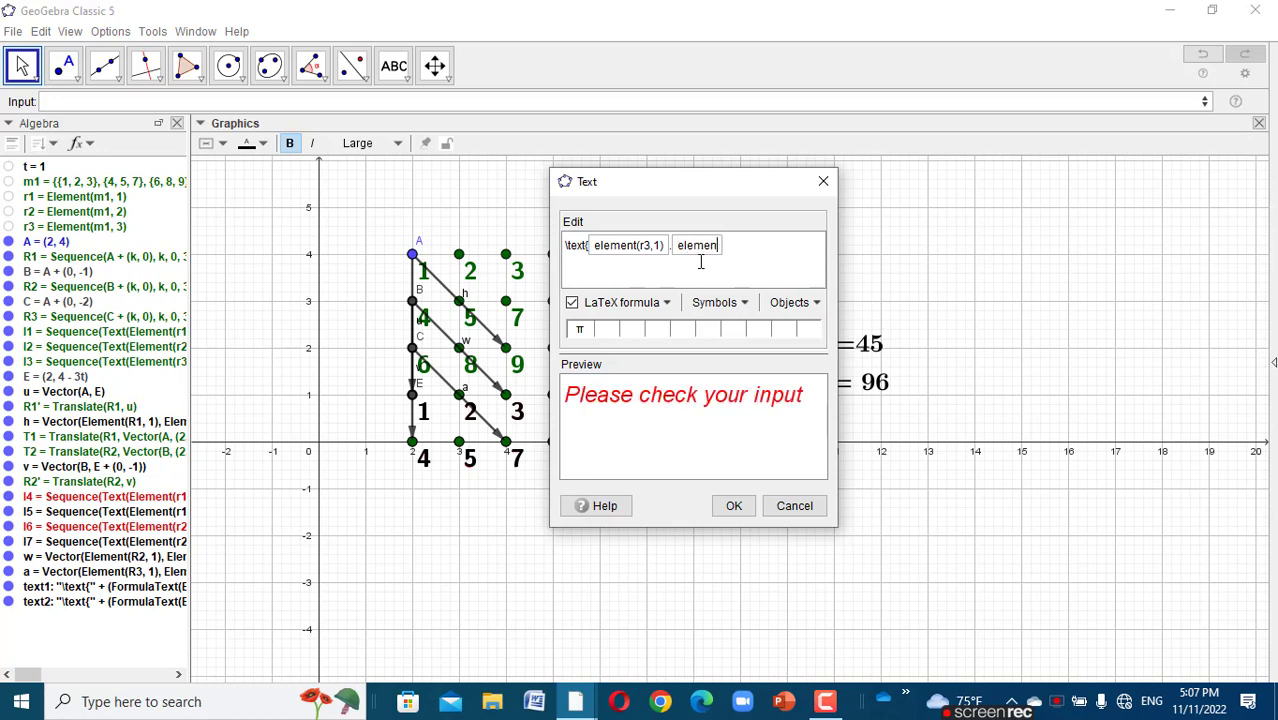
text((r1,2))
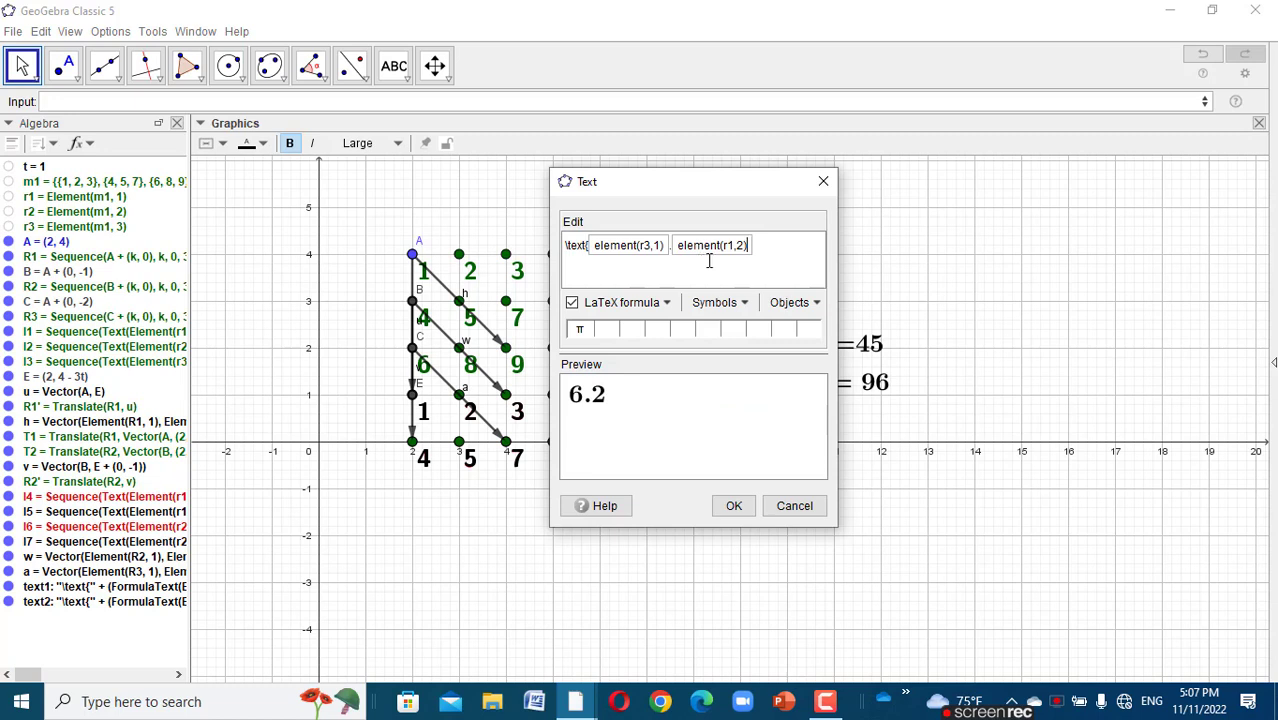
- Add another dot and a third dynamic box containing element(r2,3), and put an equals sign after it
click(760, 250)
text(.)
click(788, 304)
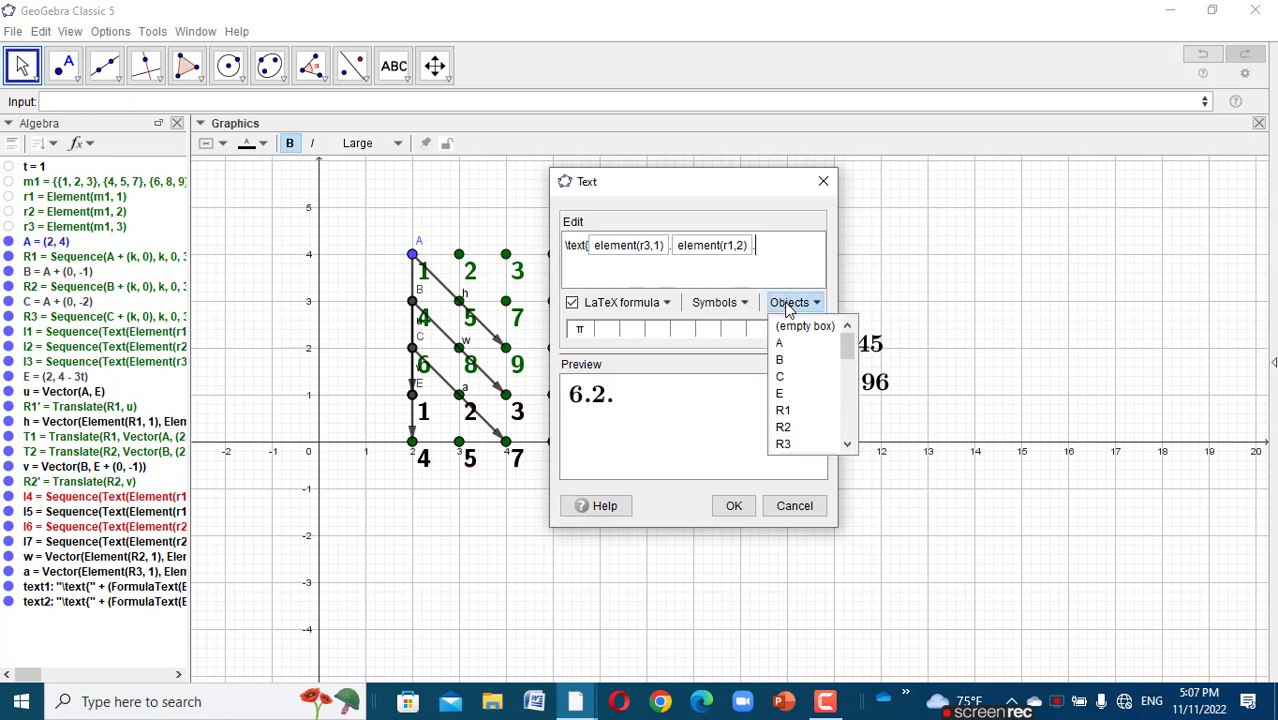
click(790, 326)
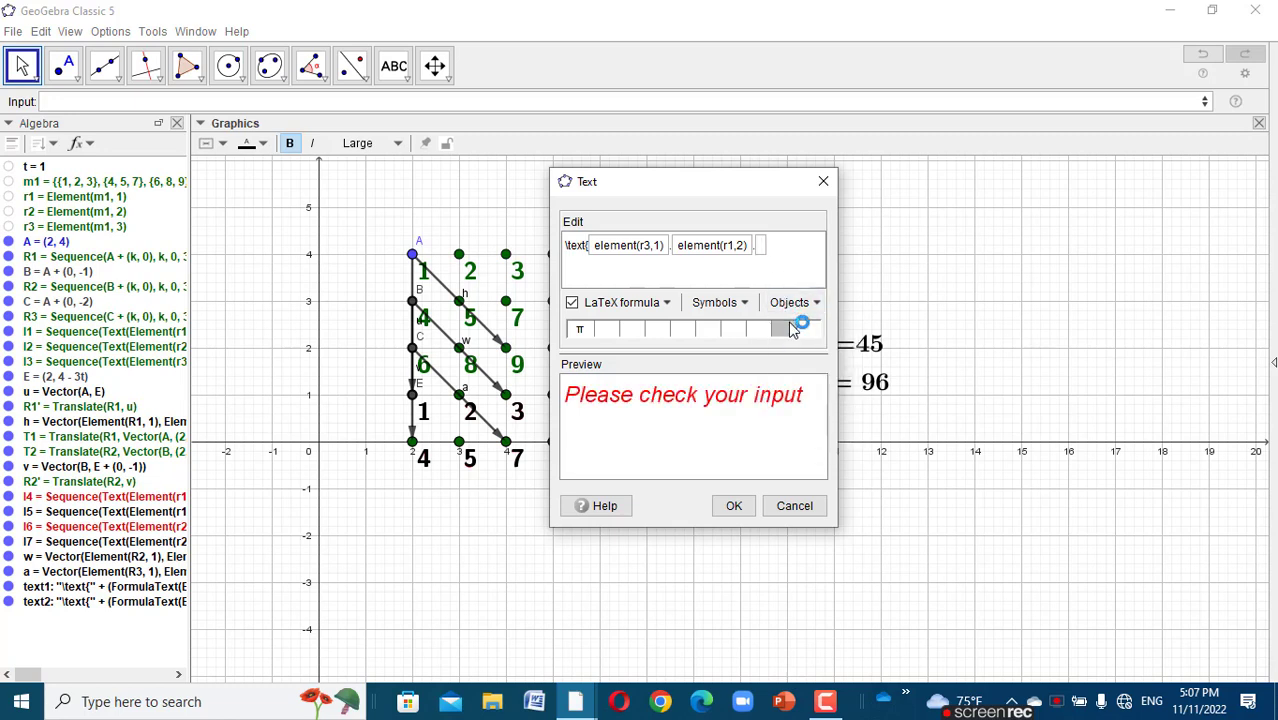
text(element)
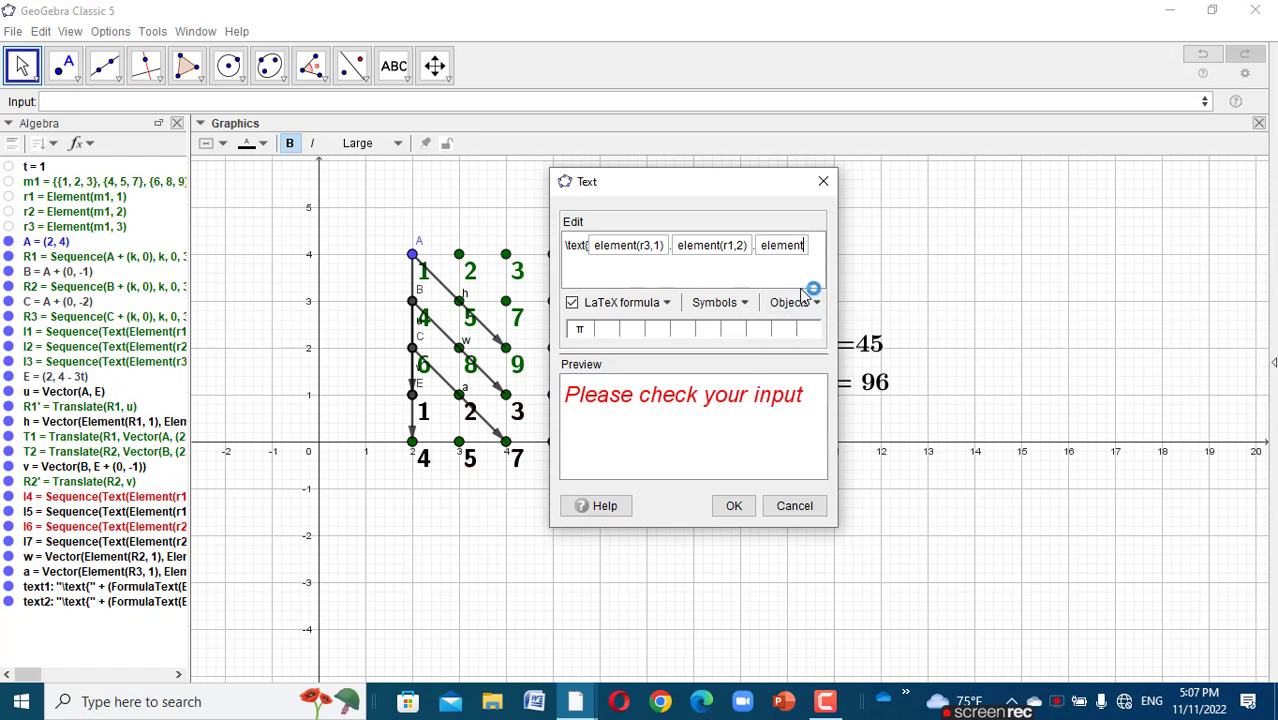
text((r2,)
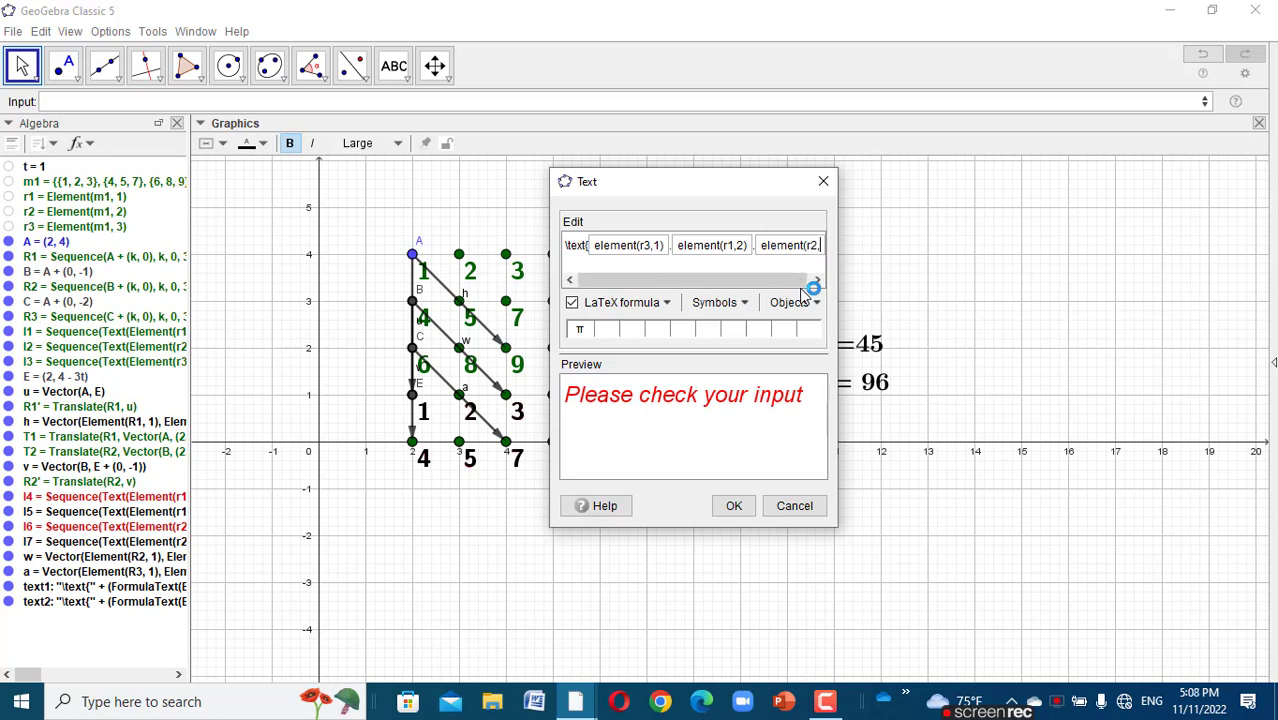
text(3))
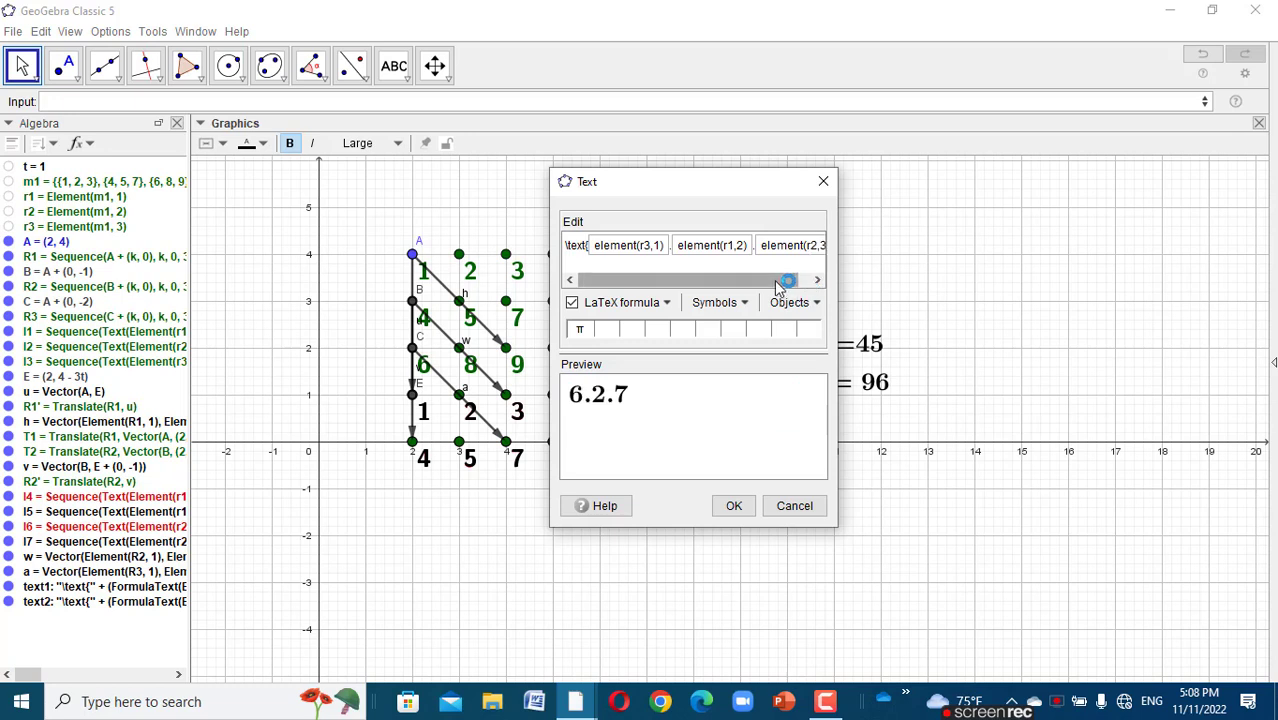
drag(774, 280, 845, 271)
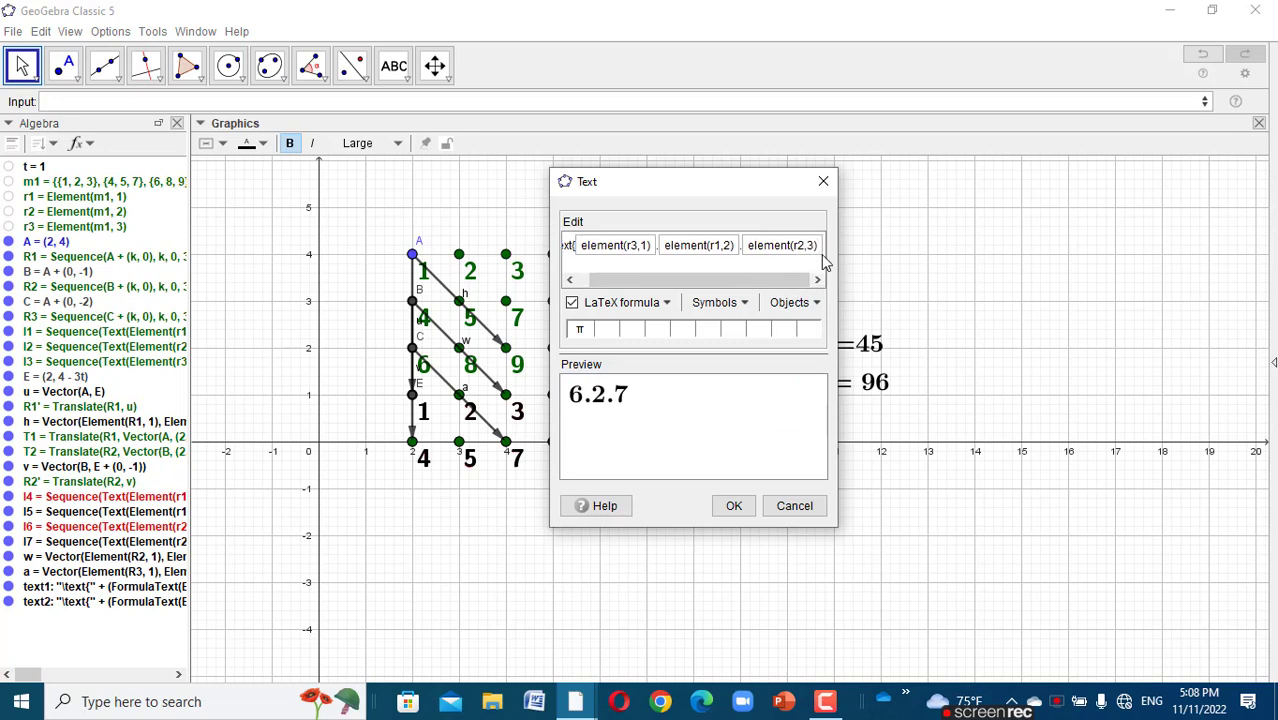
click(825, 261)
text(=)
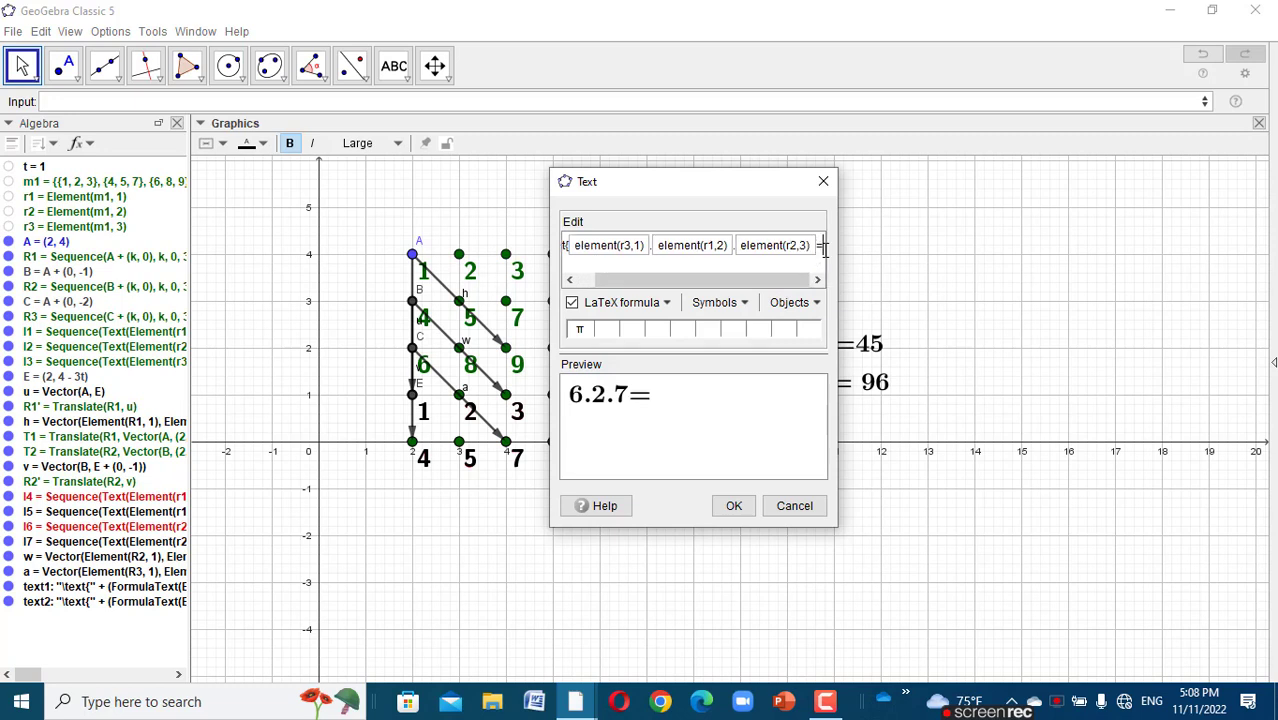
- Add a dynamic box after the equals sign that computes element(r3,1)*element(r1,2)*element(r2,3)
click(795, 303)
click(805, 325)
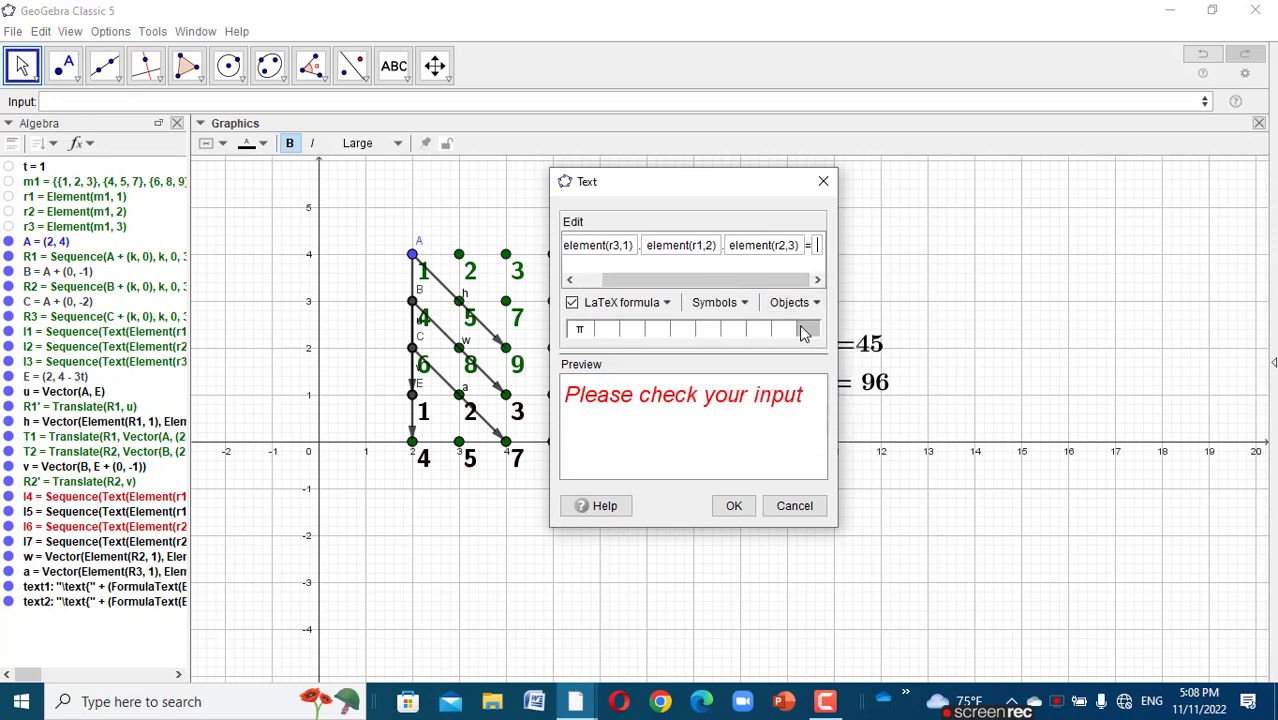
text(element(r3,1))
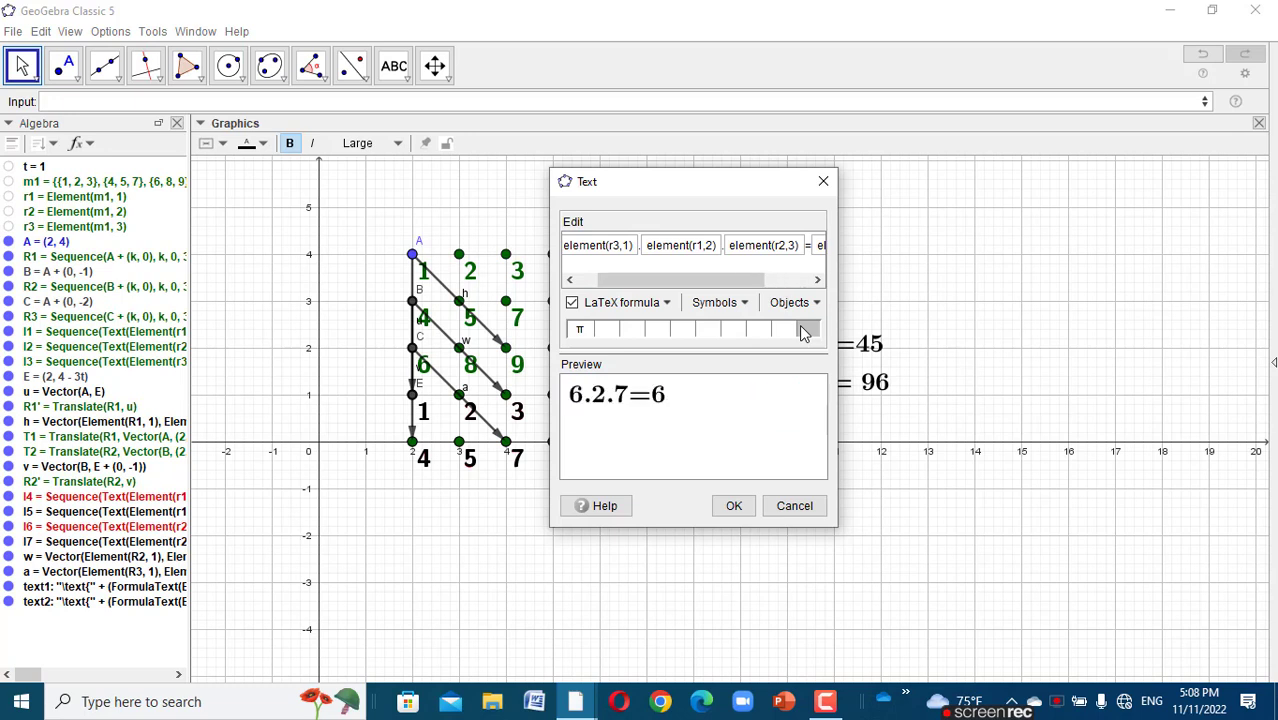
text(*)
text(elemen)
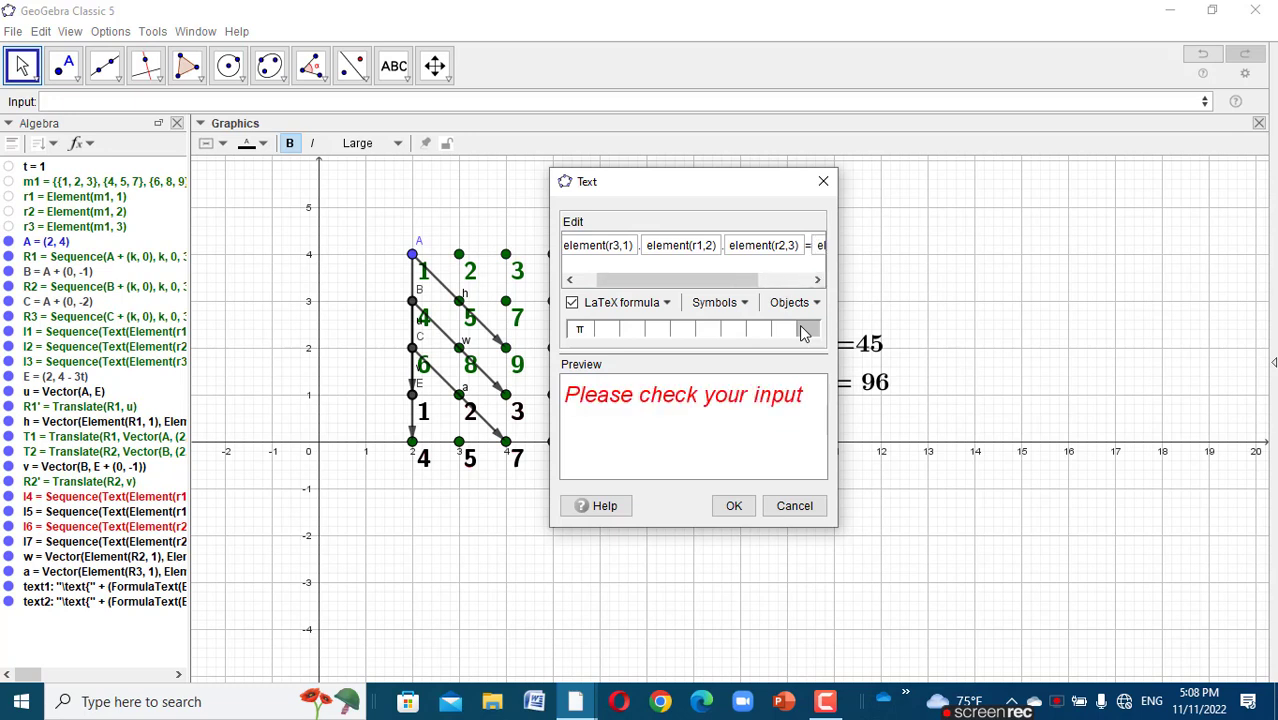
text(t)
text(()
text(r1,2)
text())
text(*)
text(el)
text(e)
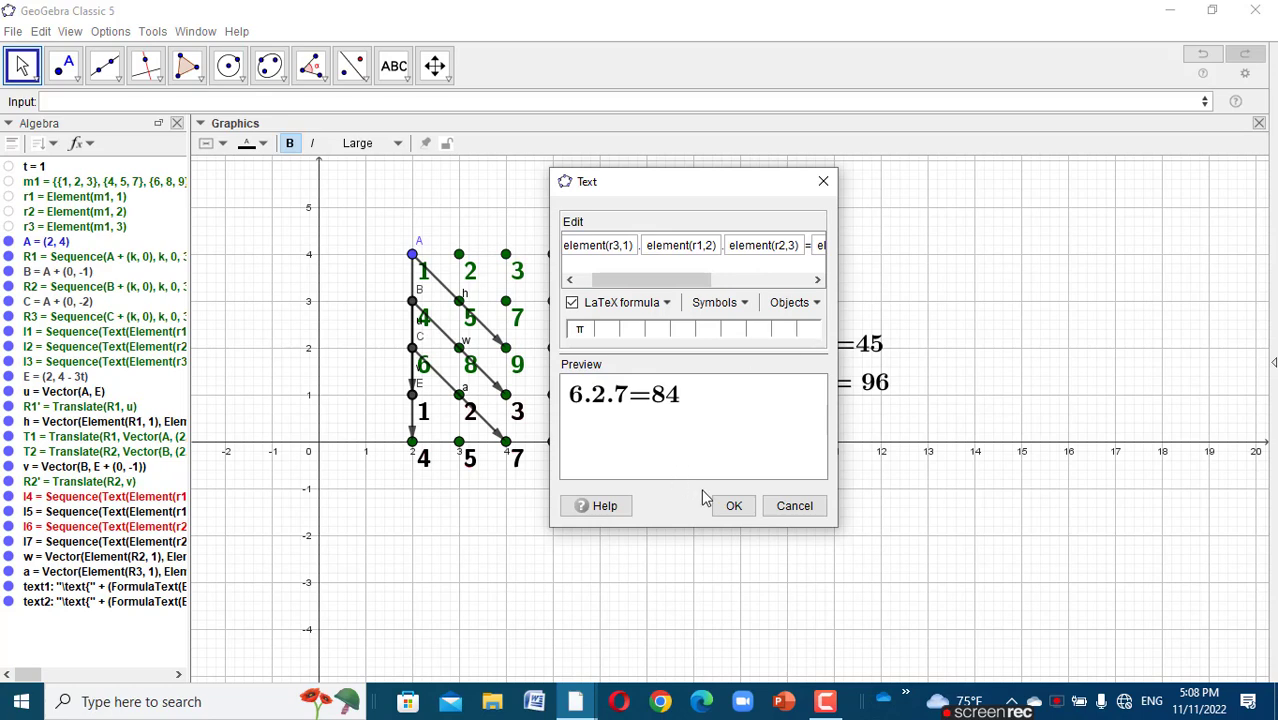
- Insert the finished text and place it directly beneath the 4.8.3= 96 text, leaving no further text dialog open
click(730, 508)
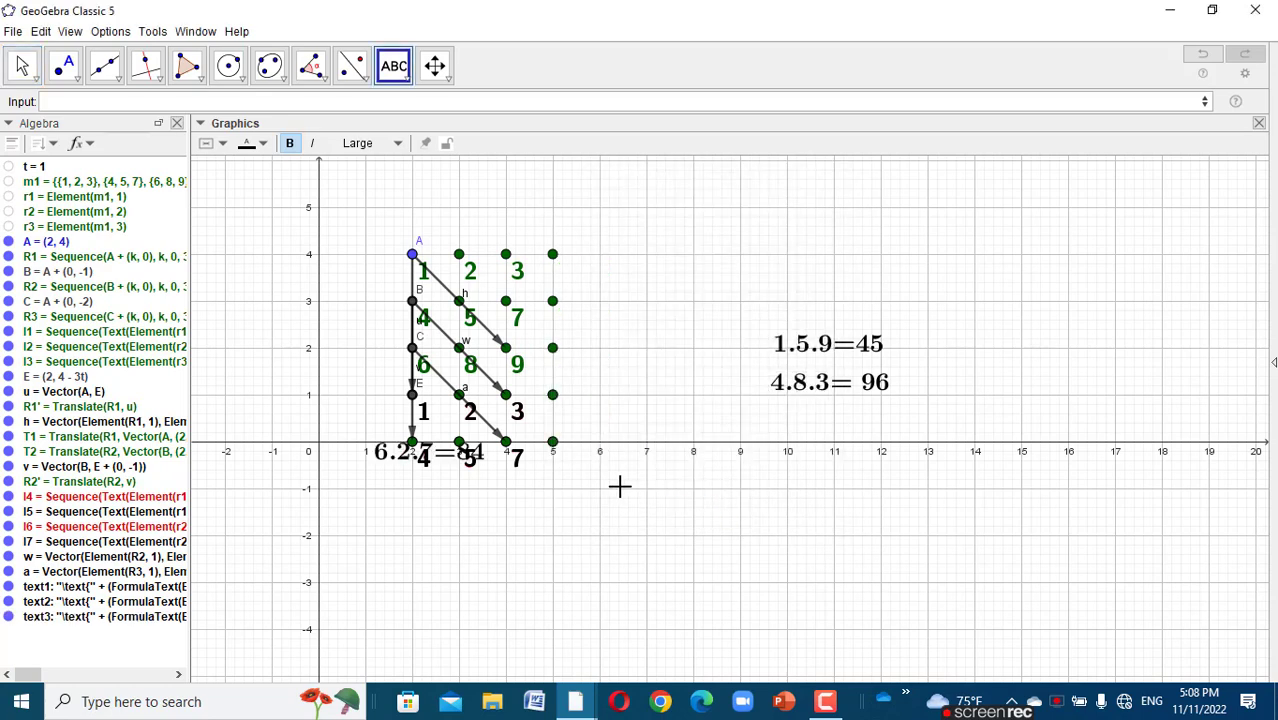
drag(467, 456, 835, 428)
click(984, 563)
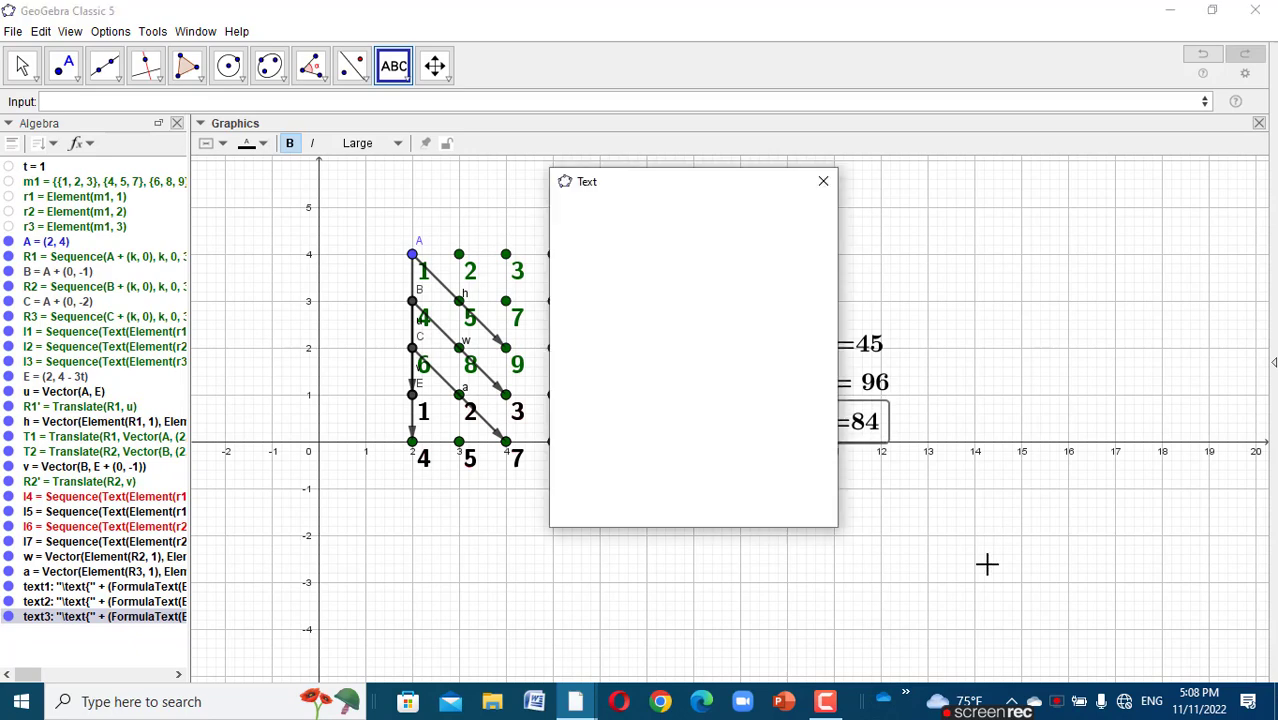
click(822, 181)
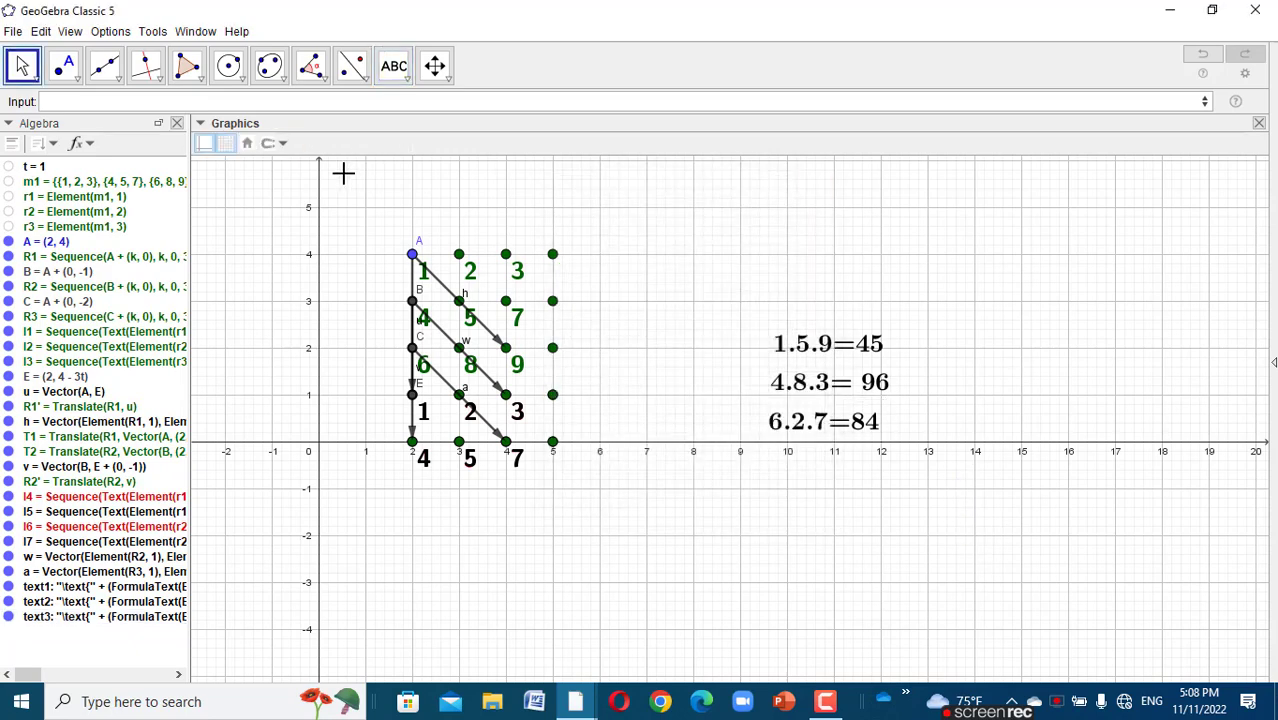
click(268, 143)
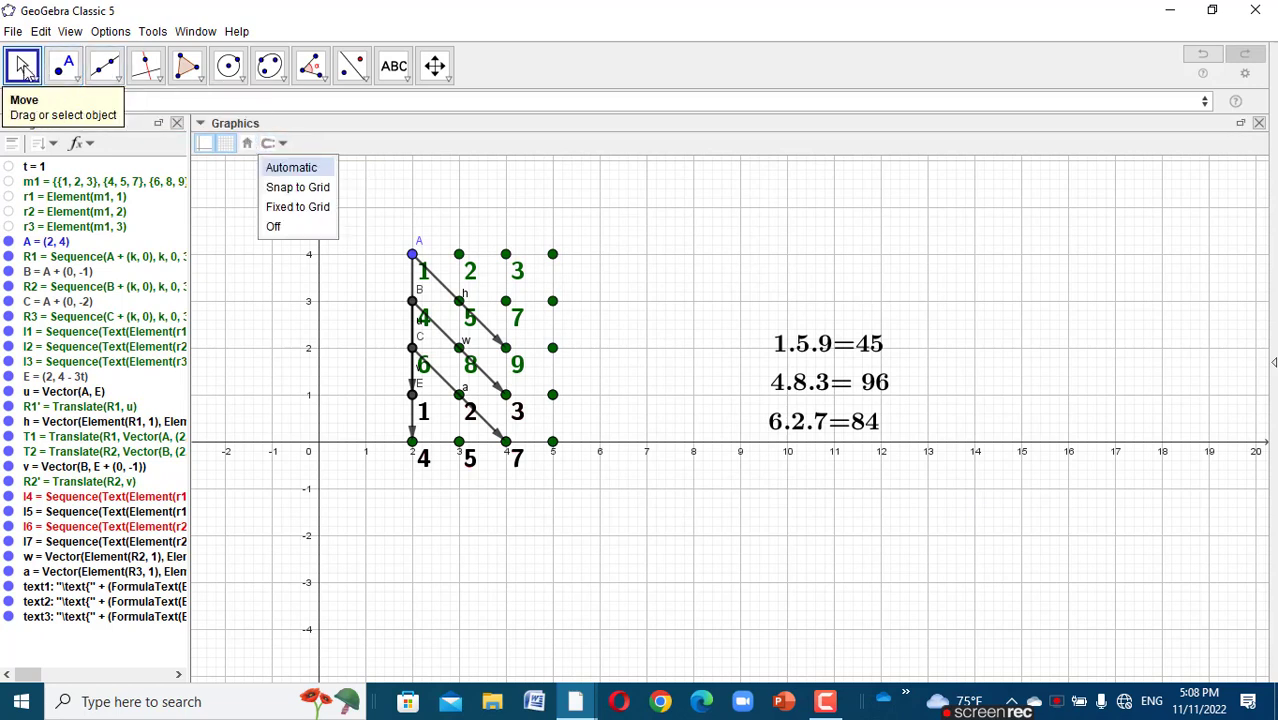
click(23, 64)
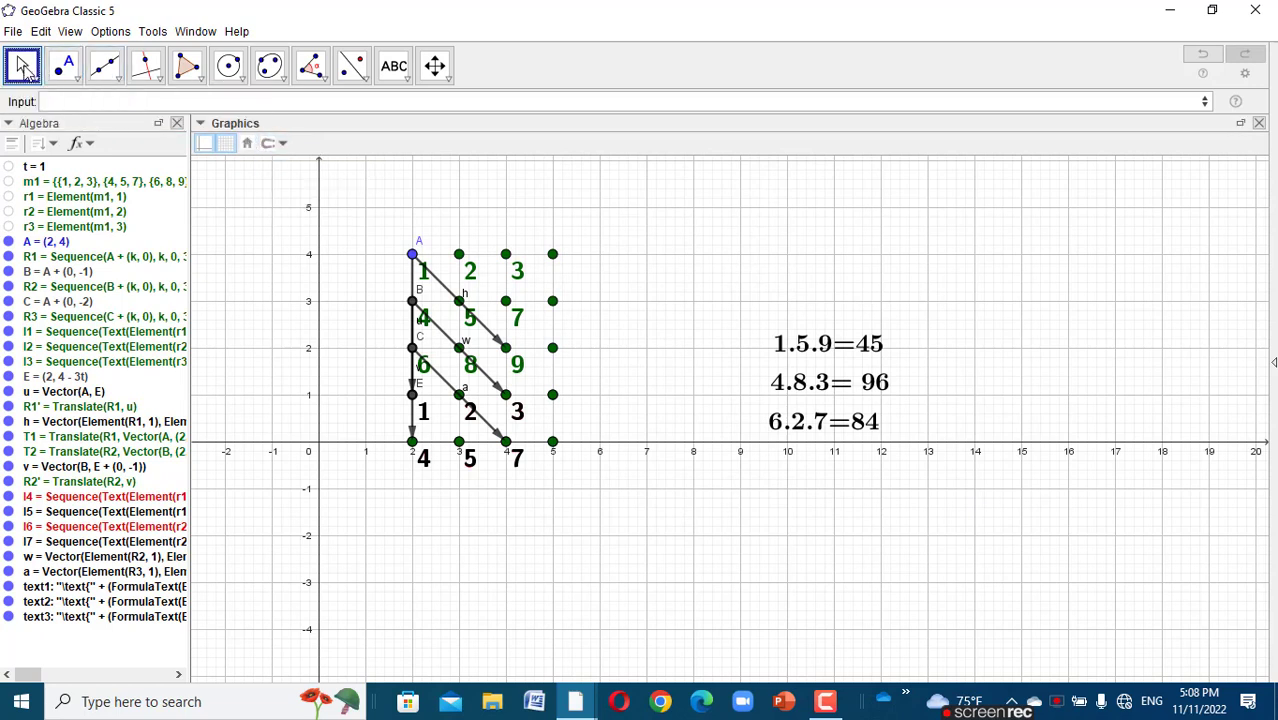
click(375, 104)
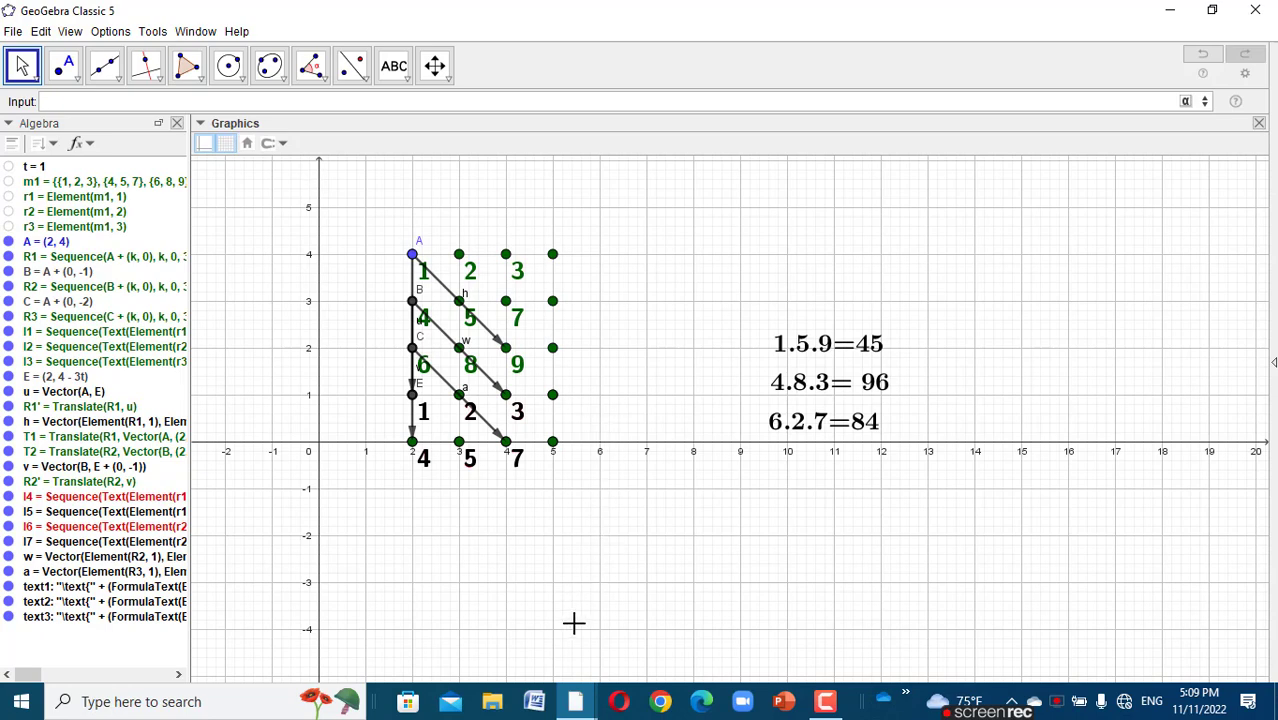
- Switch to the Rule Sarrus.ggb window and examine the total beneath the blue diagonal products
click(575, 701)
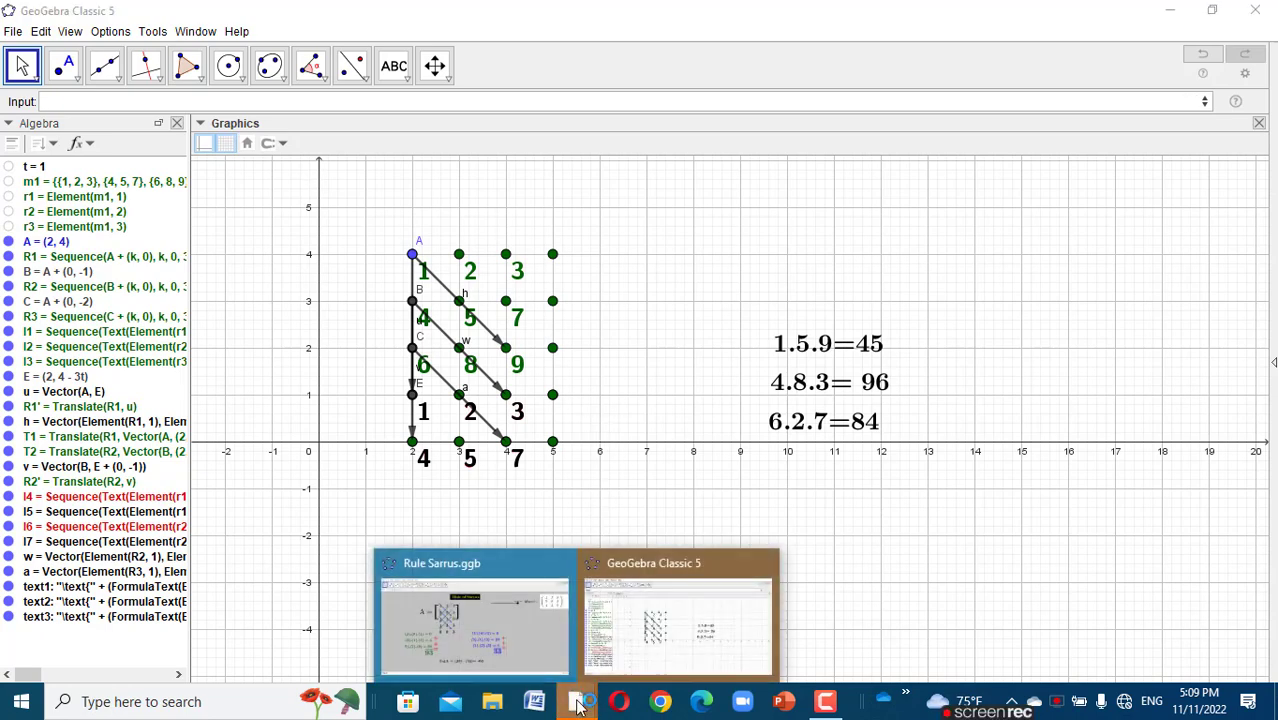
click(470, 632)
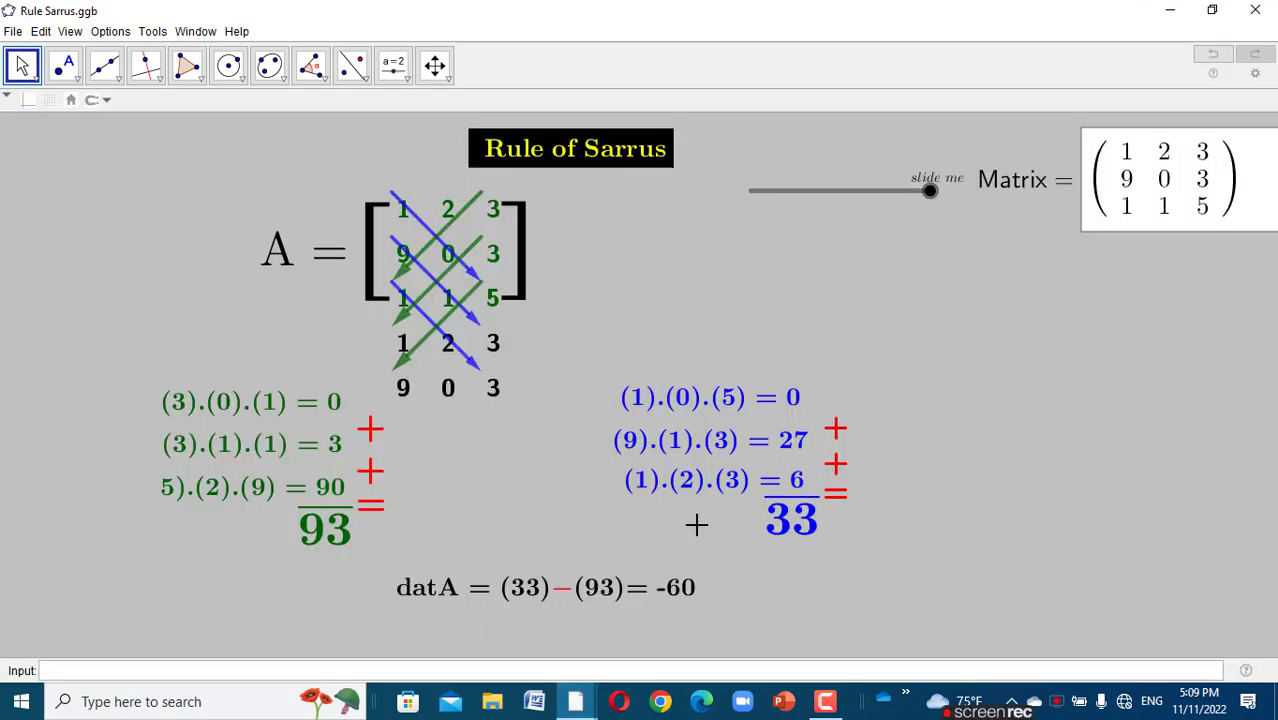
click(790, 503)
mouse_move(802, 516)
mouse_down()
mouse_move(901, 556)
mouse_move(778, 528)
mouse_move(800, 530)
mouse_up()
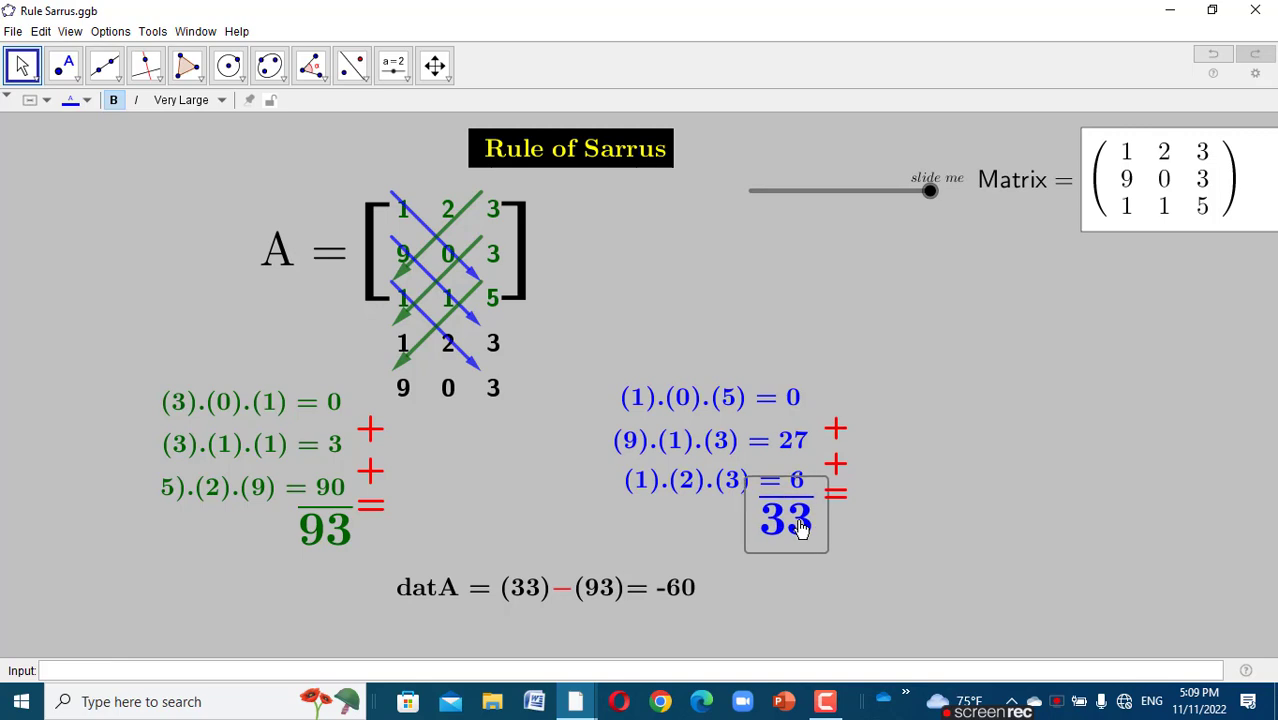
click(971, 487)
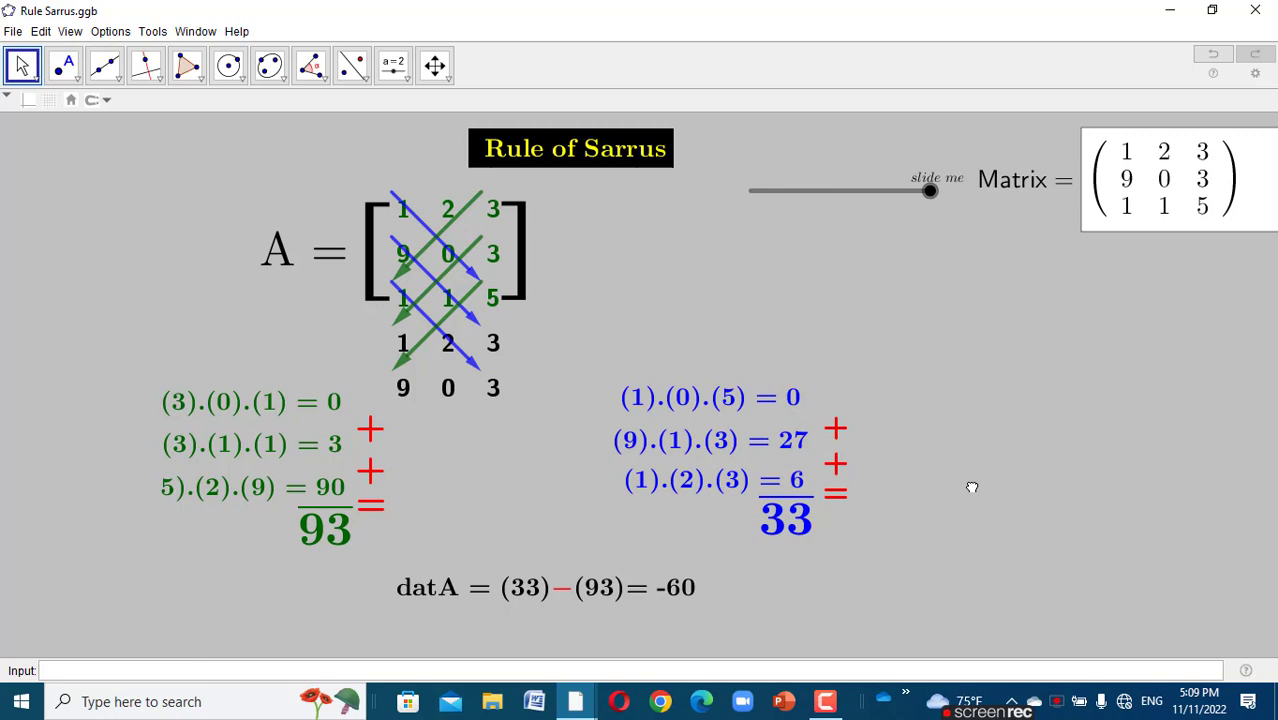
- Reposition the overlined blue total so that it sits under the results of the blue diagonal products
drag(972, 487, 920, 487)
click(758, 553)
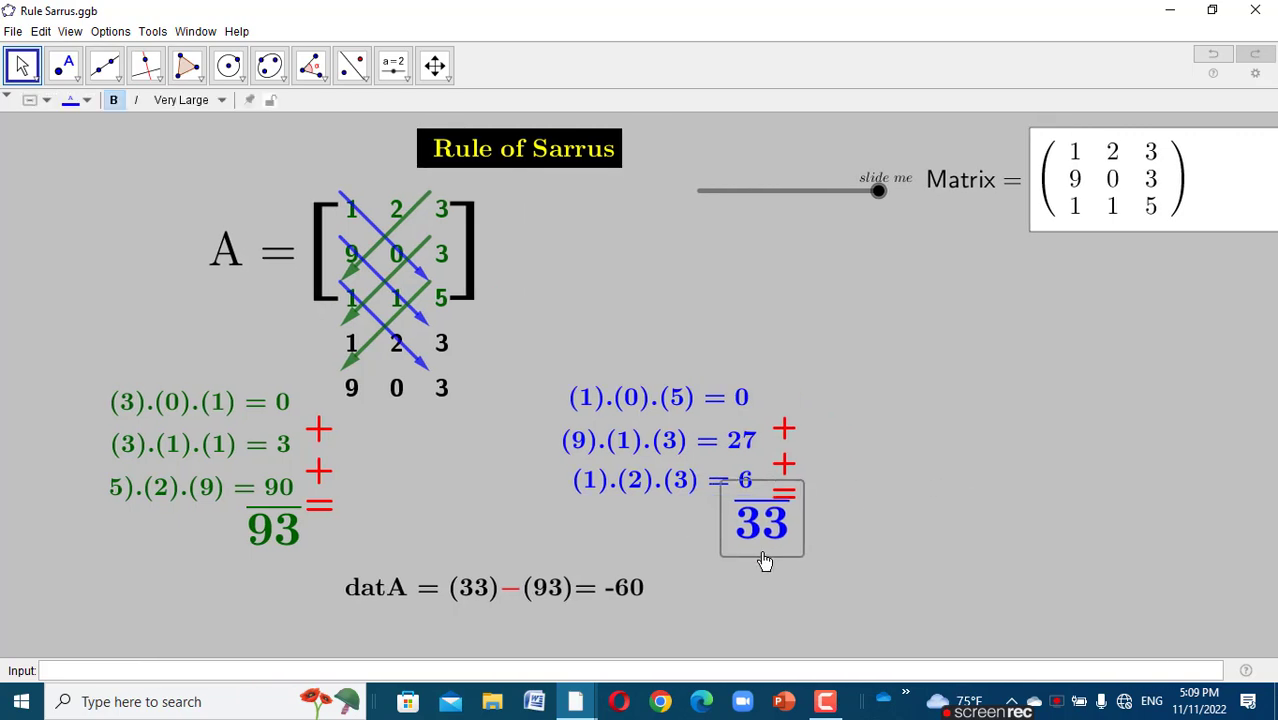
drag(764, 562, 733, 562)
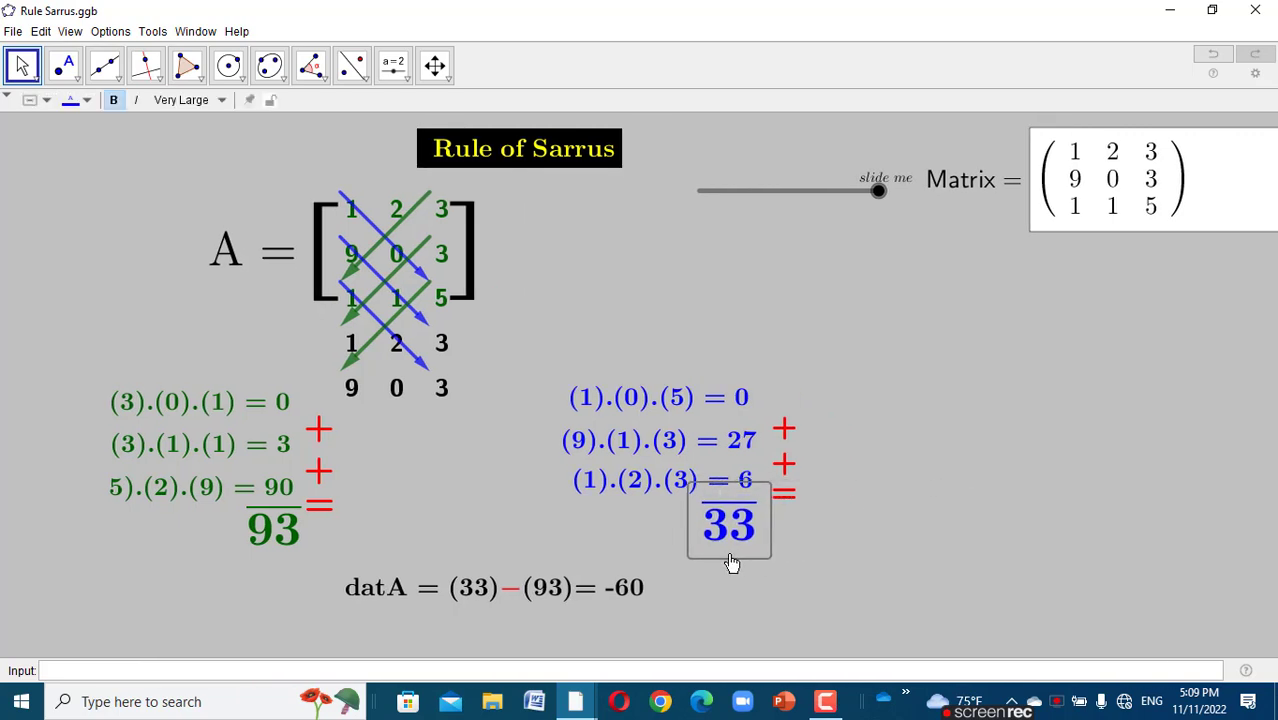
click(849, 552)
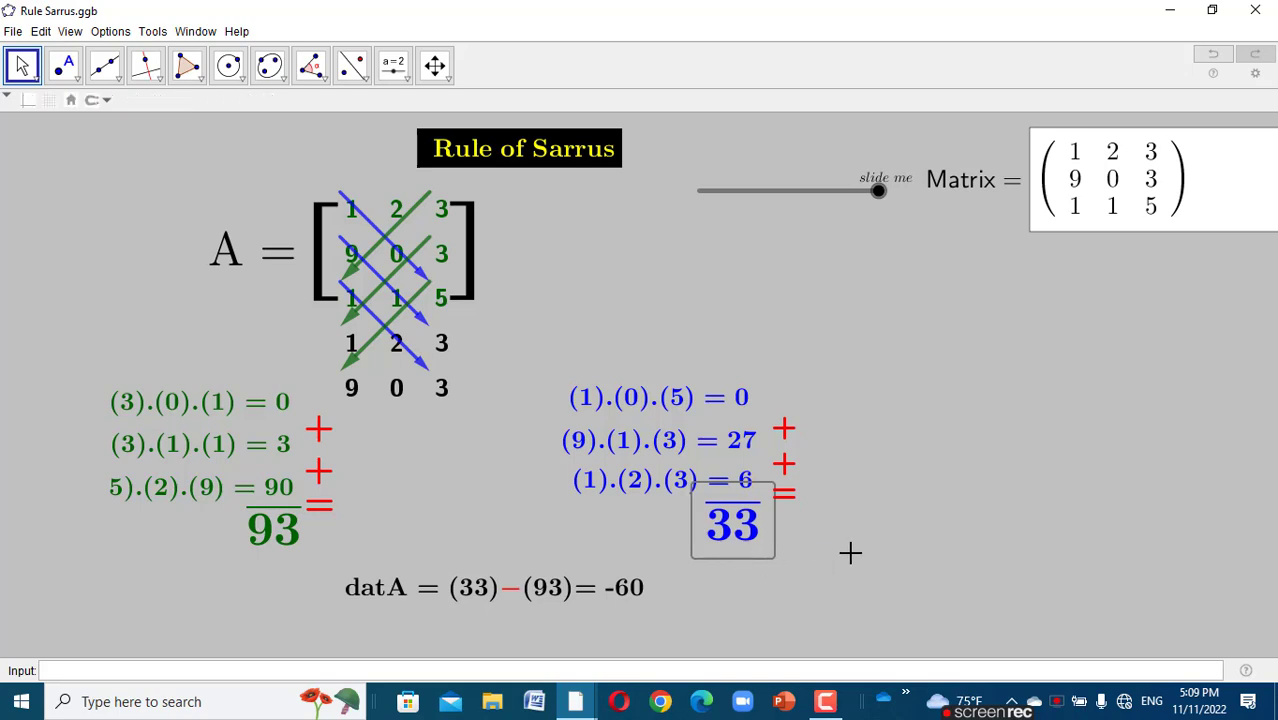
- Examine the red plus and equals signs beside the blue products, and switch back to the window with the new diagonal-product texts
click(797, 491)
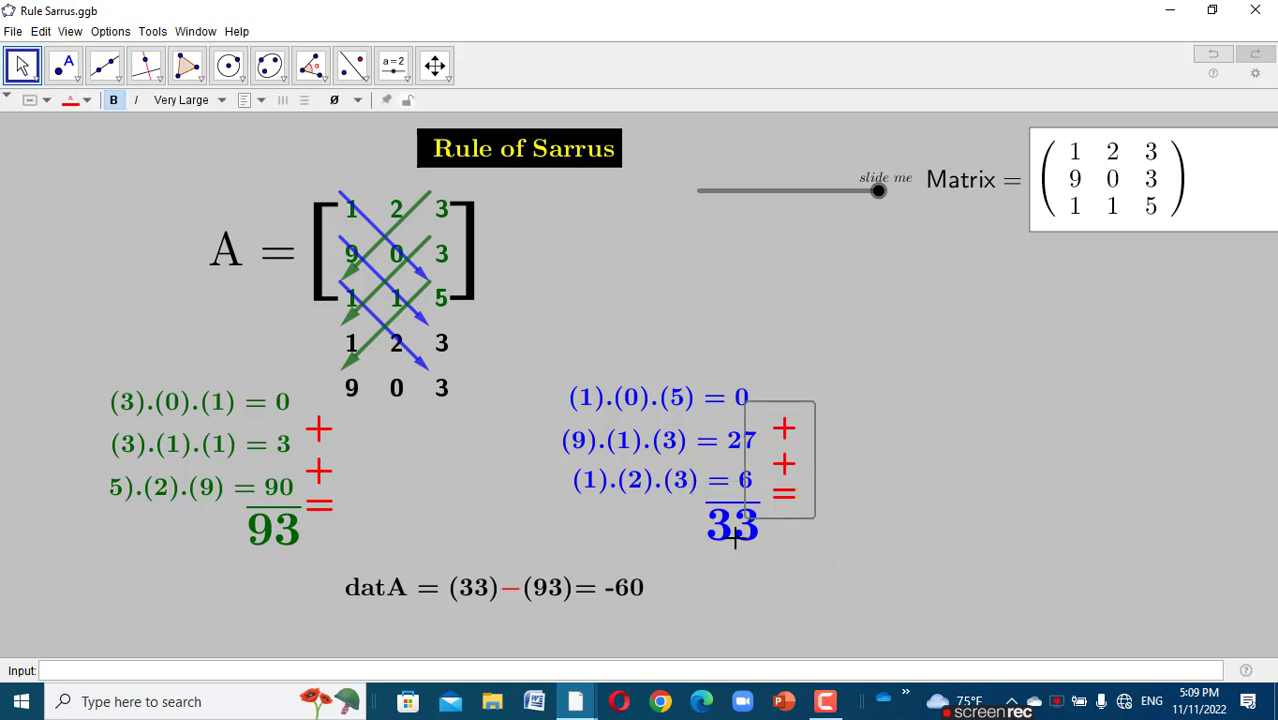
click(585, 660)
click(576, 701)
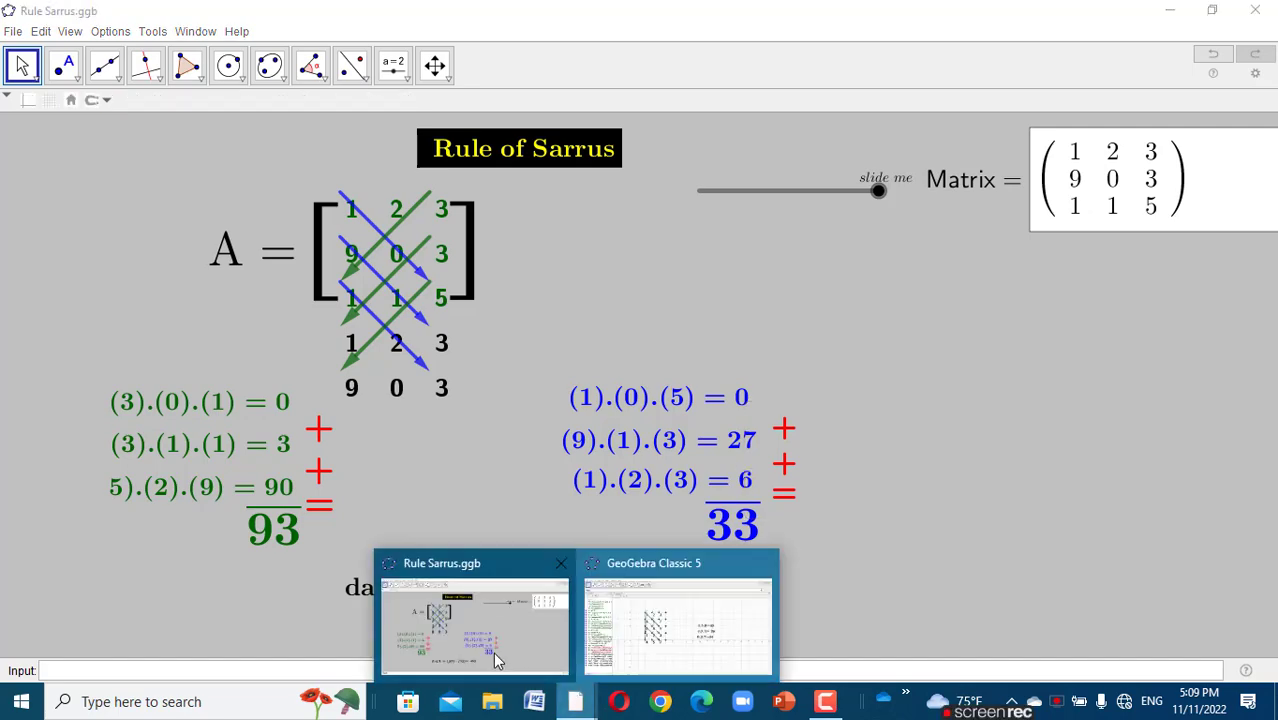
click(638, 614)
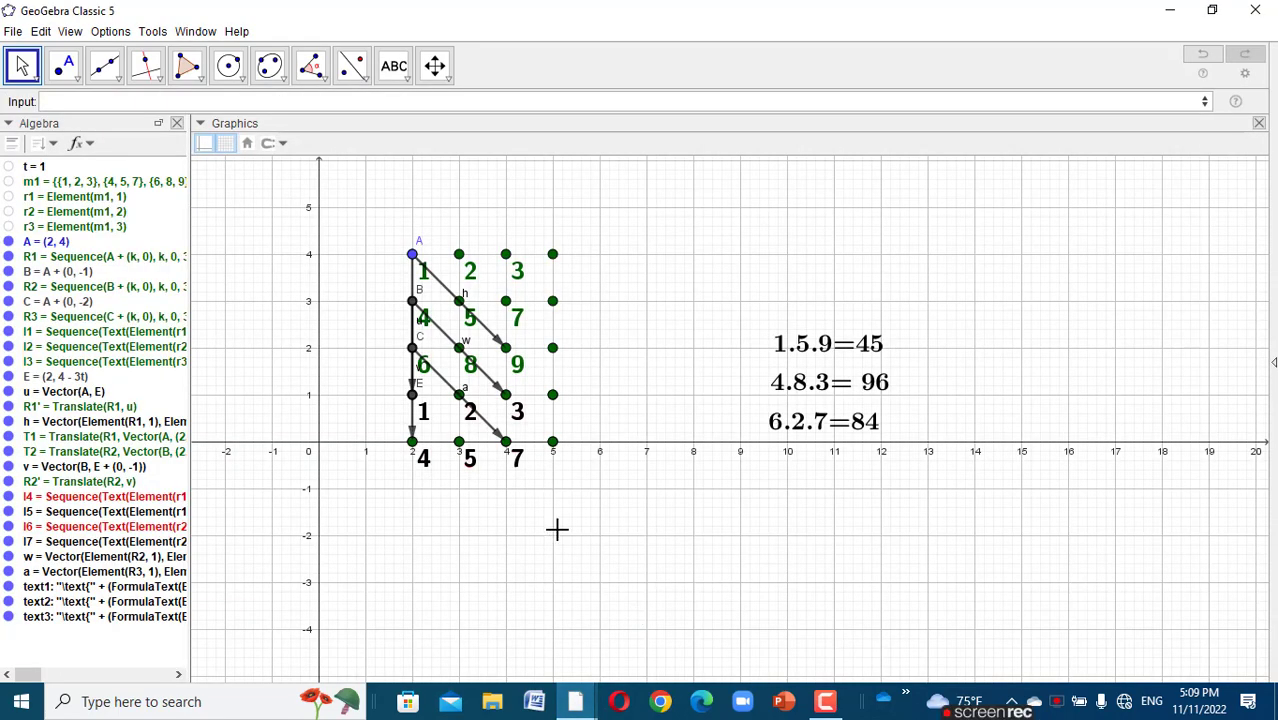
- Create a list containing two text entries, "+" and "+", and show it in the graphics view
click(220, 104)
text(()
text("+)
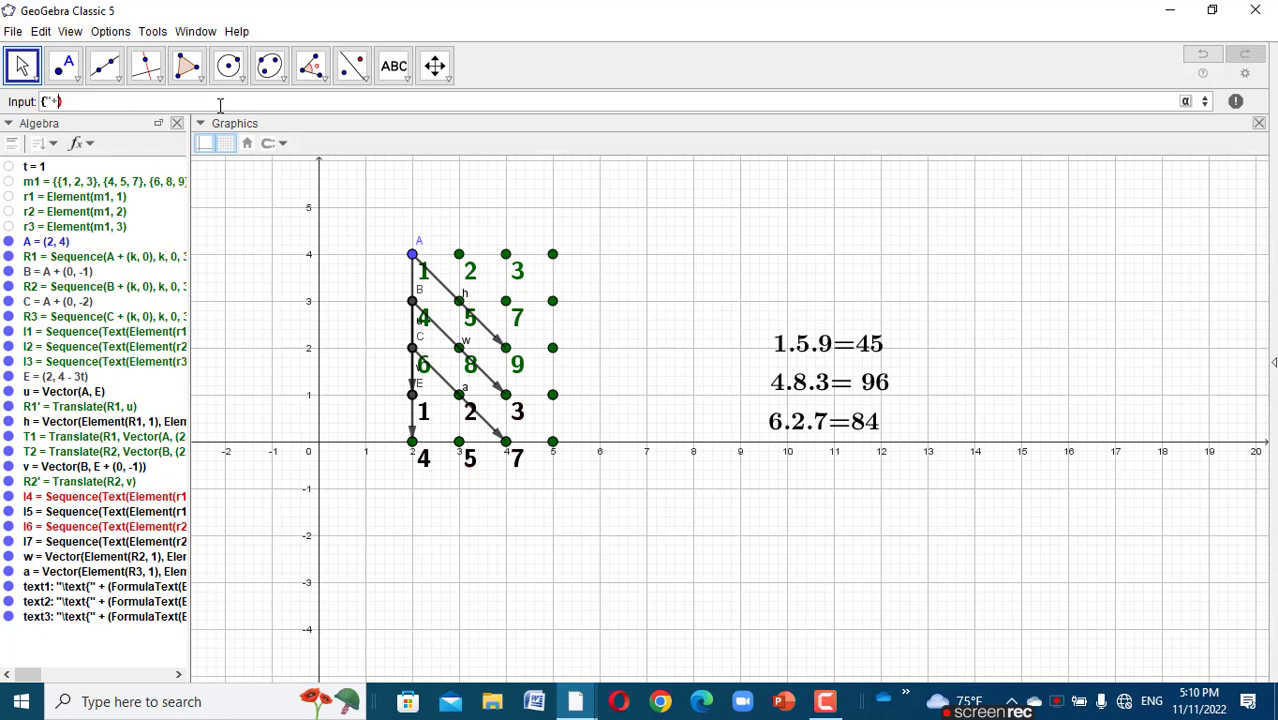
text(")
text(,)
text(")
text(+")
text(,"=")
key(Return)
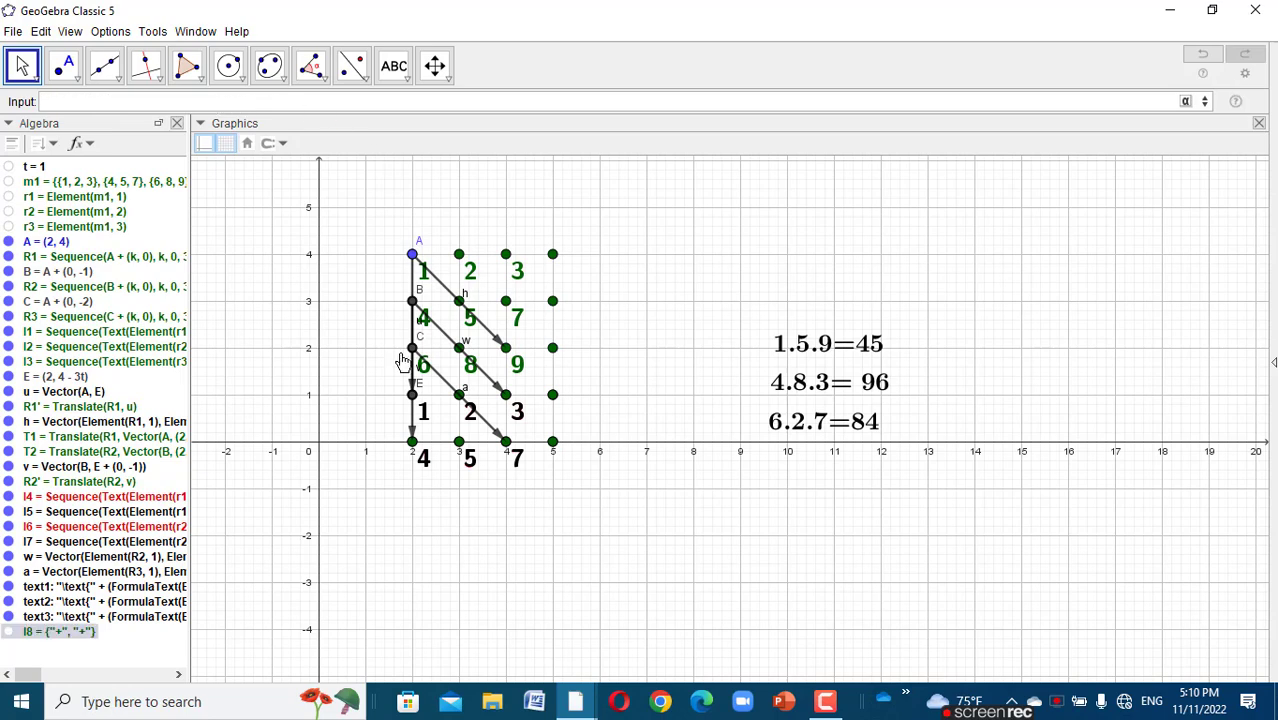
click(10, 633)
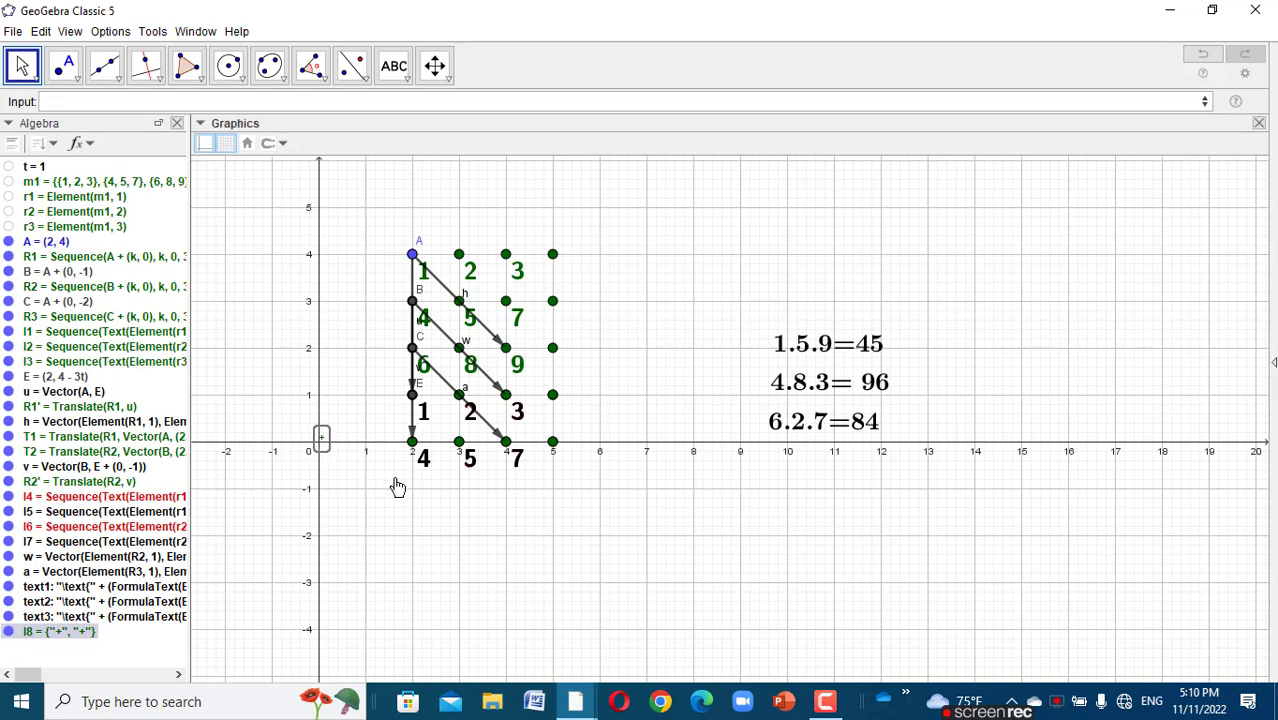
- Redefine the list of signs as {"+", "+", "="}
double_click(318, 436)
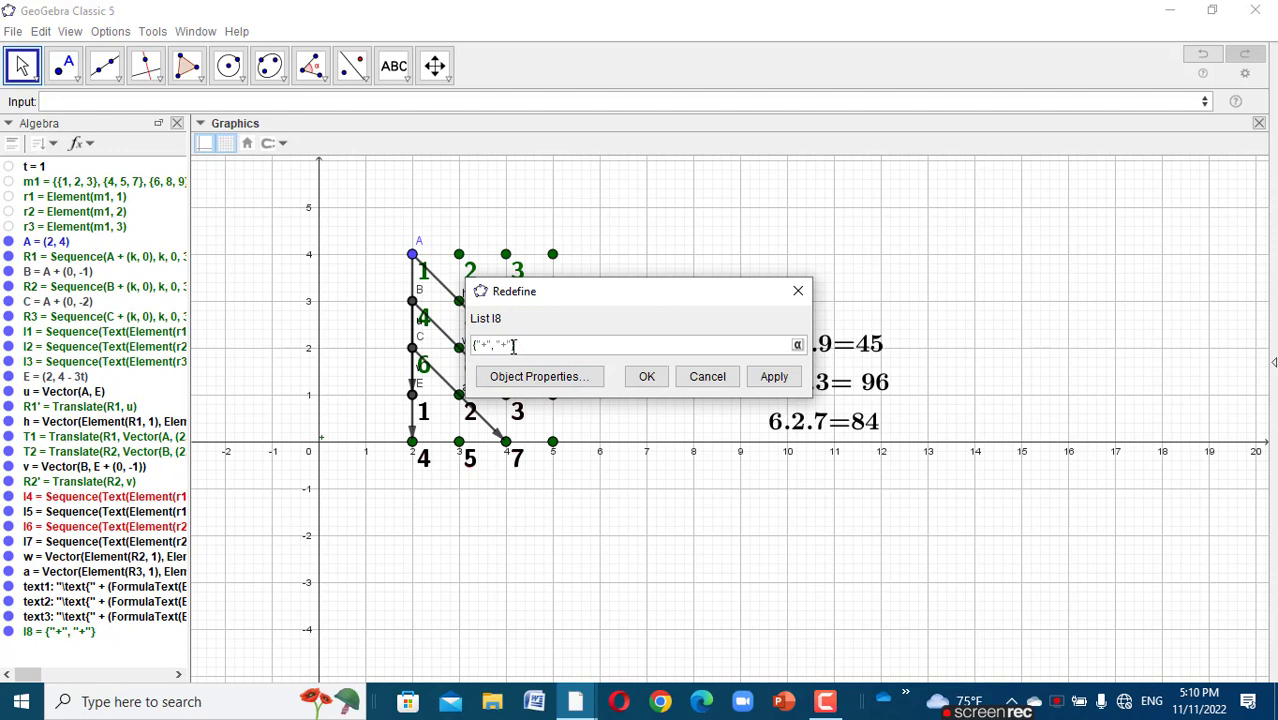
text(, "=")
click(768, 374)
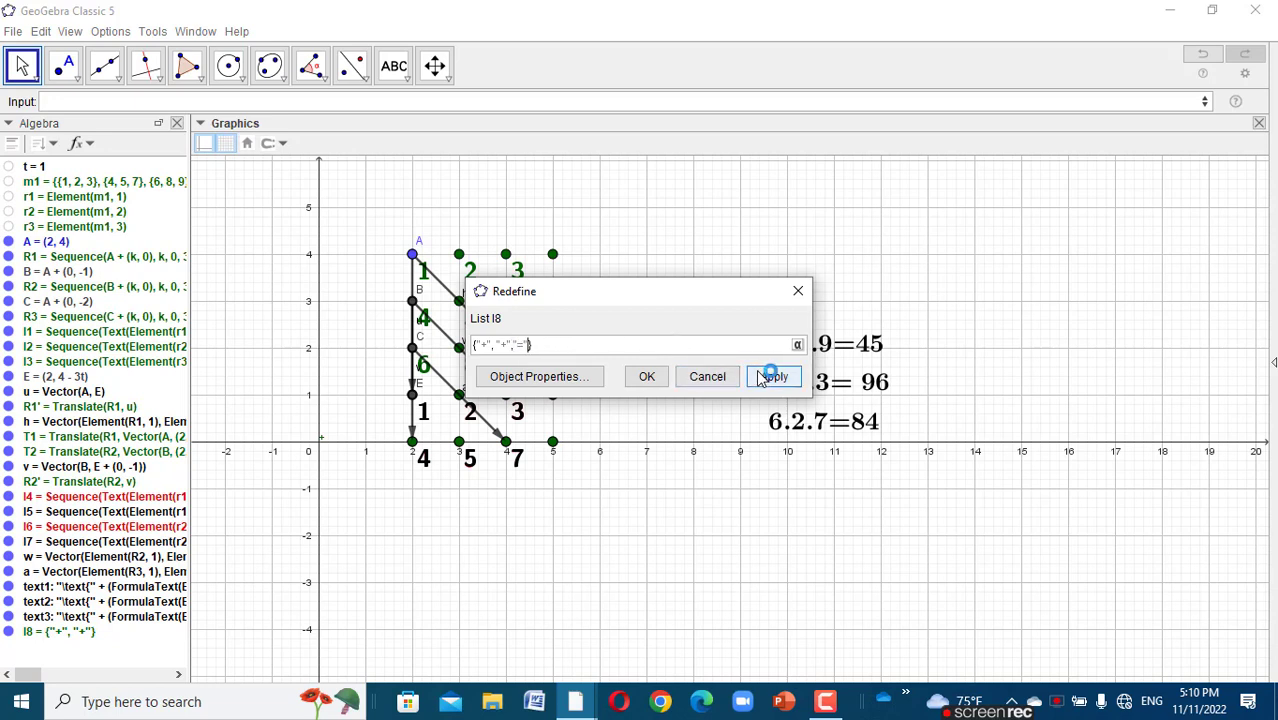
key(Escape)
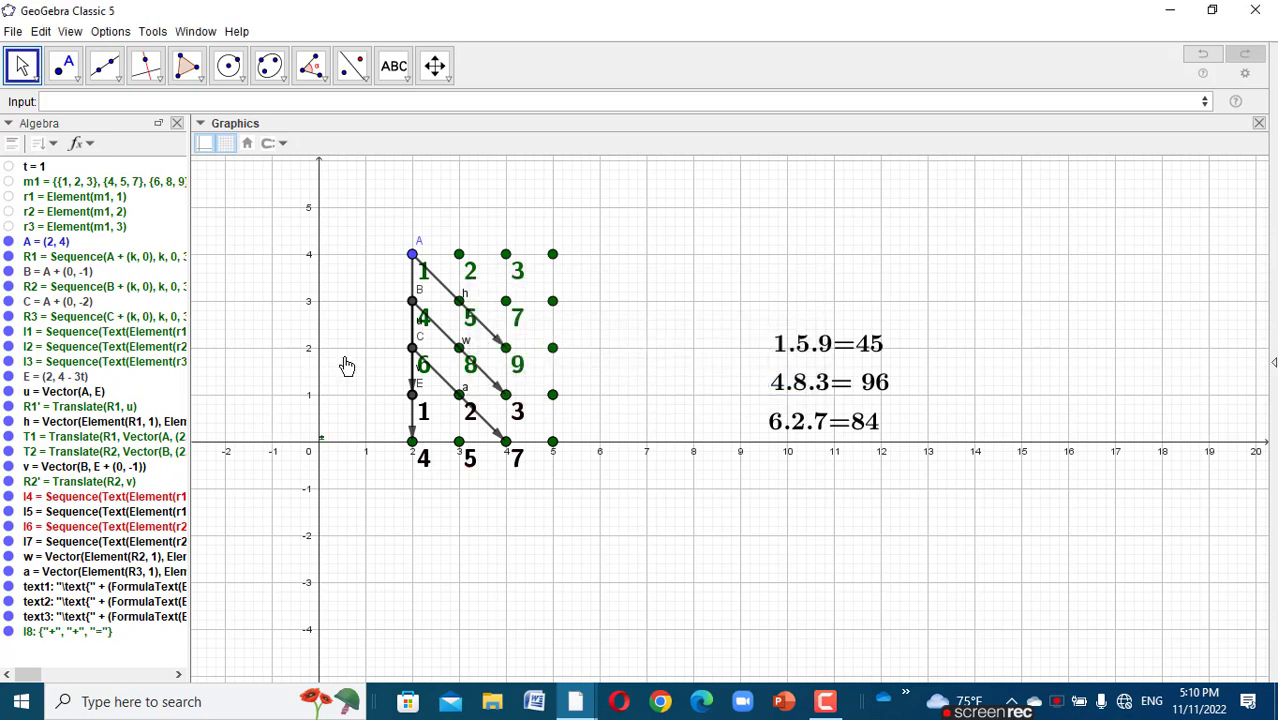
drag(397, 267, 499, 129)
double_click(578, 214)
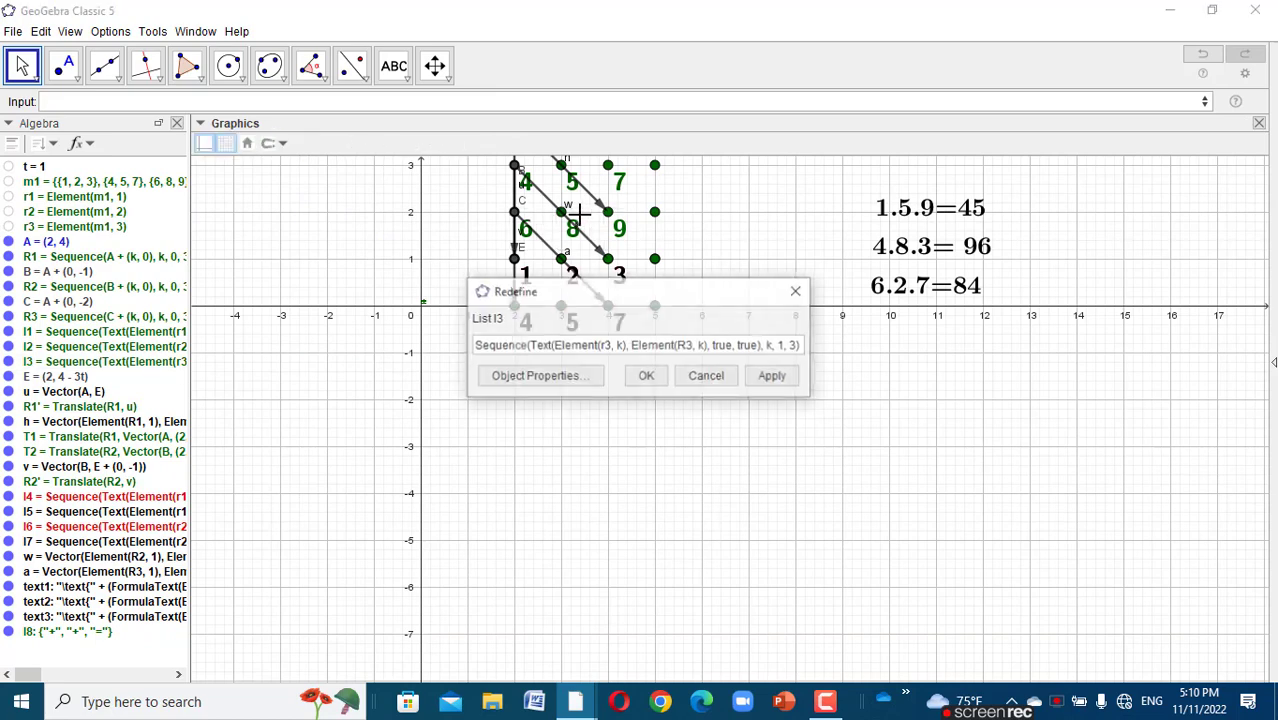
click(804, 286)
drag(828, 254, 727, 427)
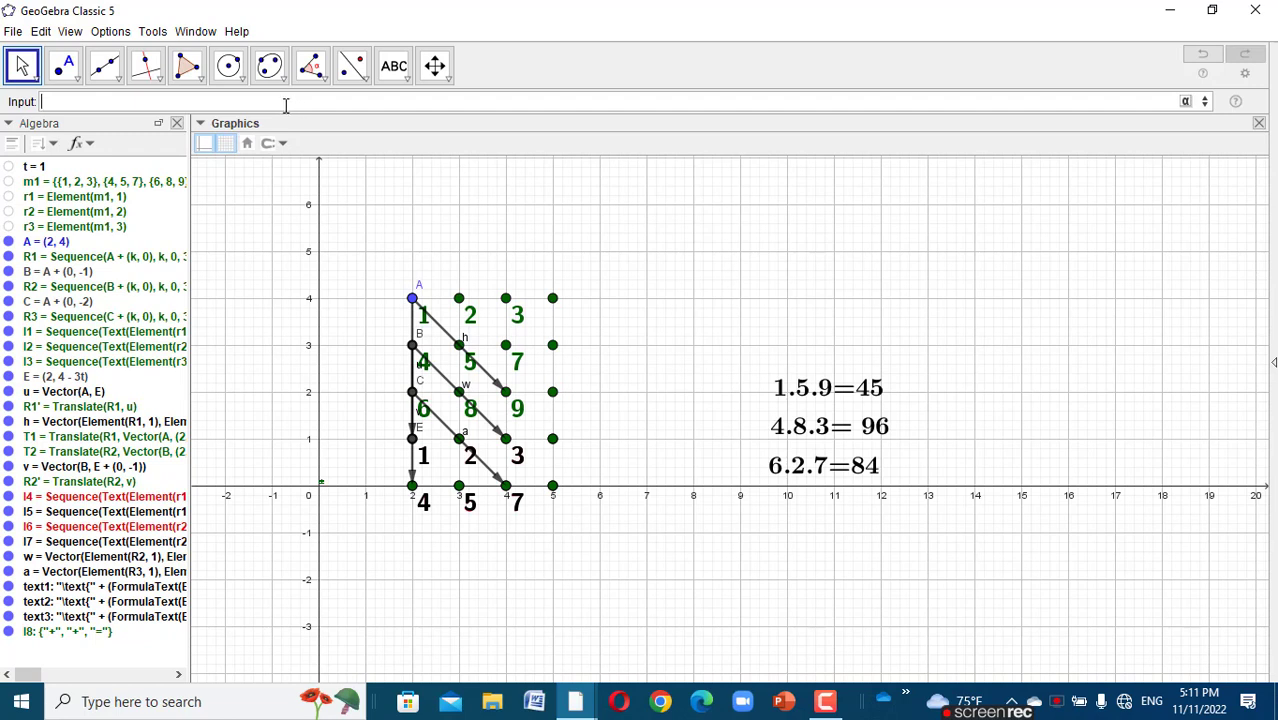
- Create a vertical table text of the signs with the command TableText(l8, "vh")
text(tabletesx)
key(BackSpace)
key(BackSpace)
key(BackSpace)
key(BackSpace)
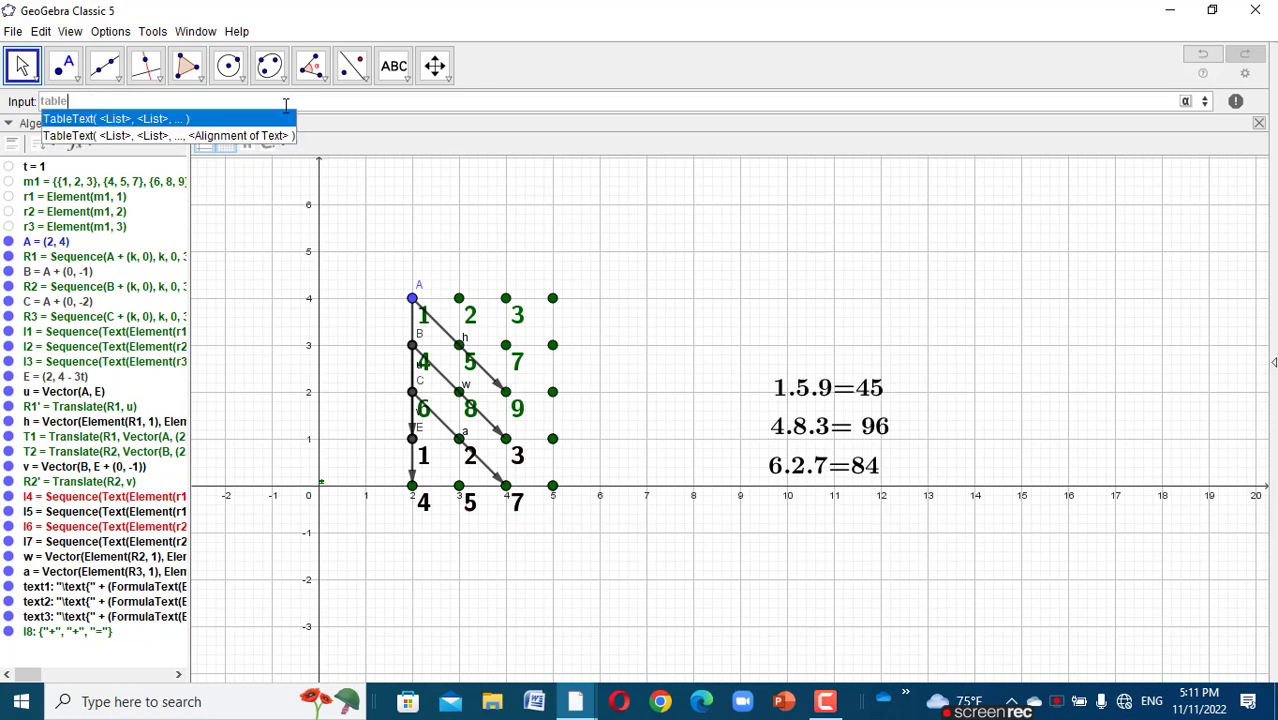
text(text)
click(233, 119)
key(BackSpace)
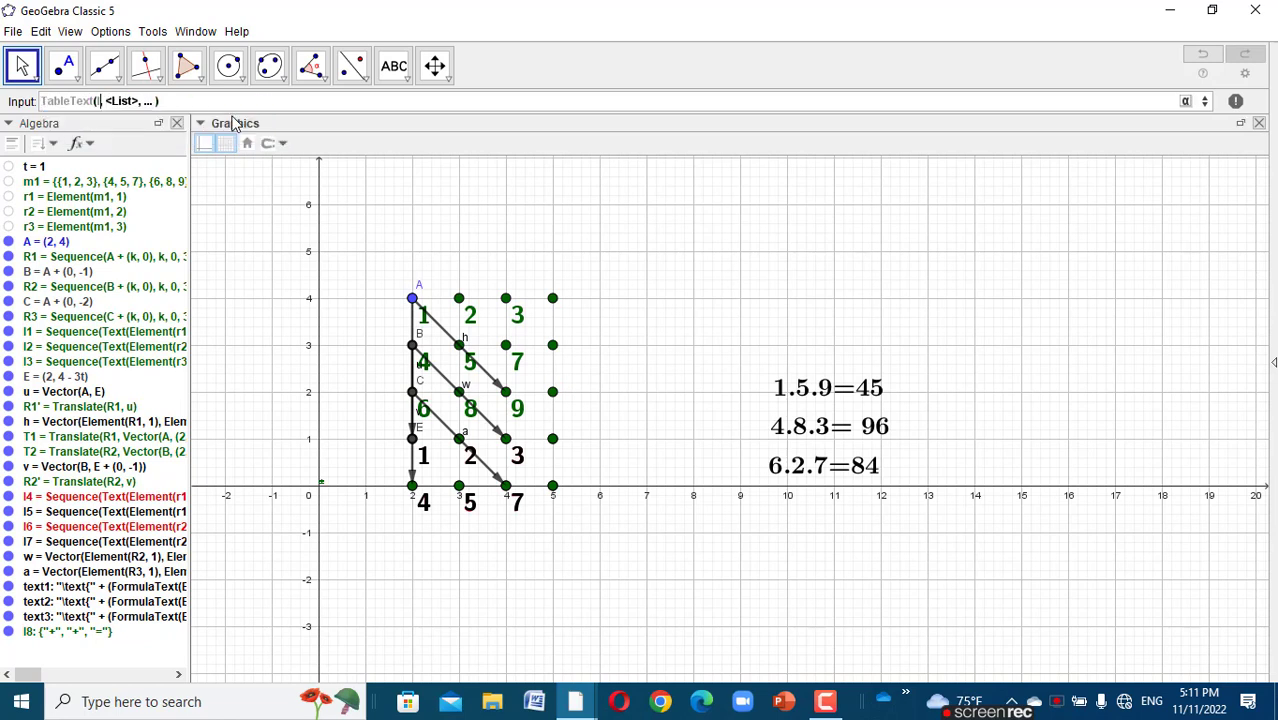
text(l8)
key(Tab)
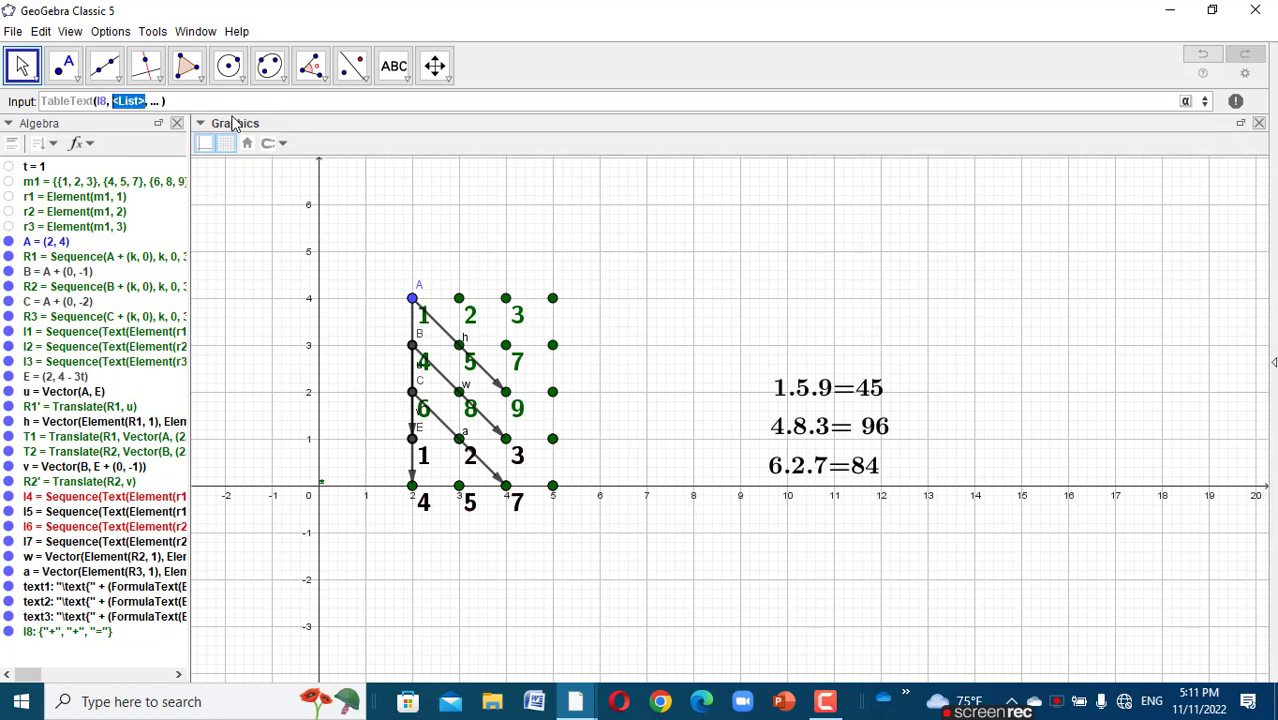
text("vl")
key(Tab)
key(BackSpace)
key(BackSpace)
key(BackSpace)
key(Return)
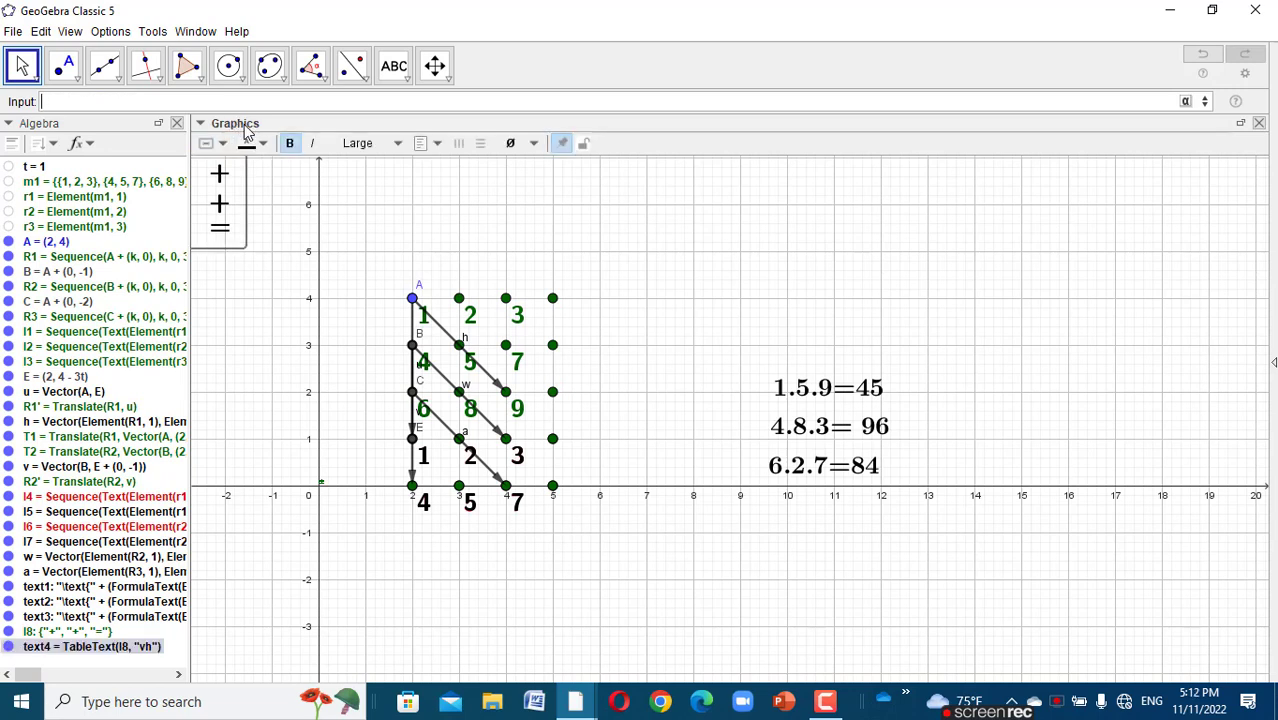
- Colour the table text of signs red and move it next to the three diagonal products
click(258, 143)
click(252, 170)
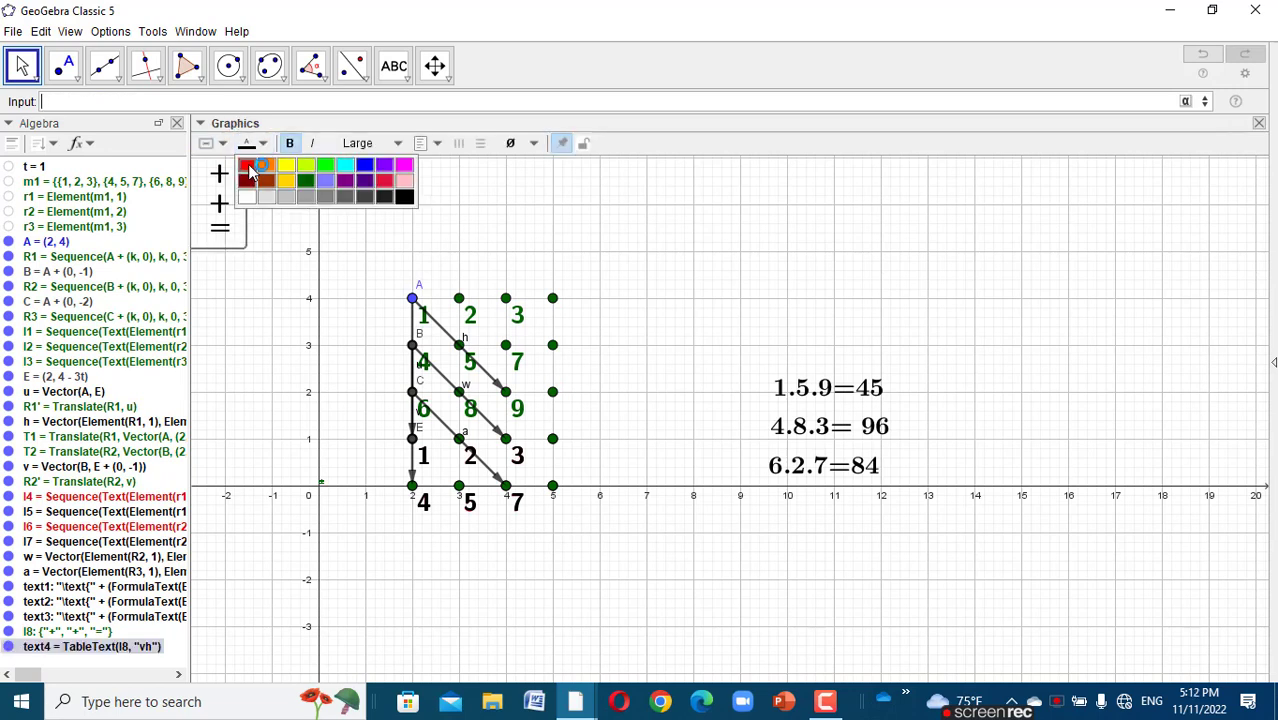
click(253, 332)
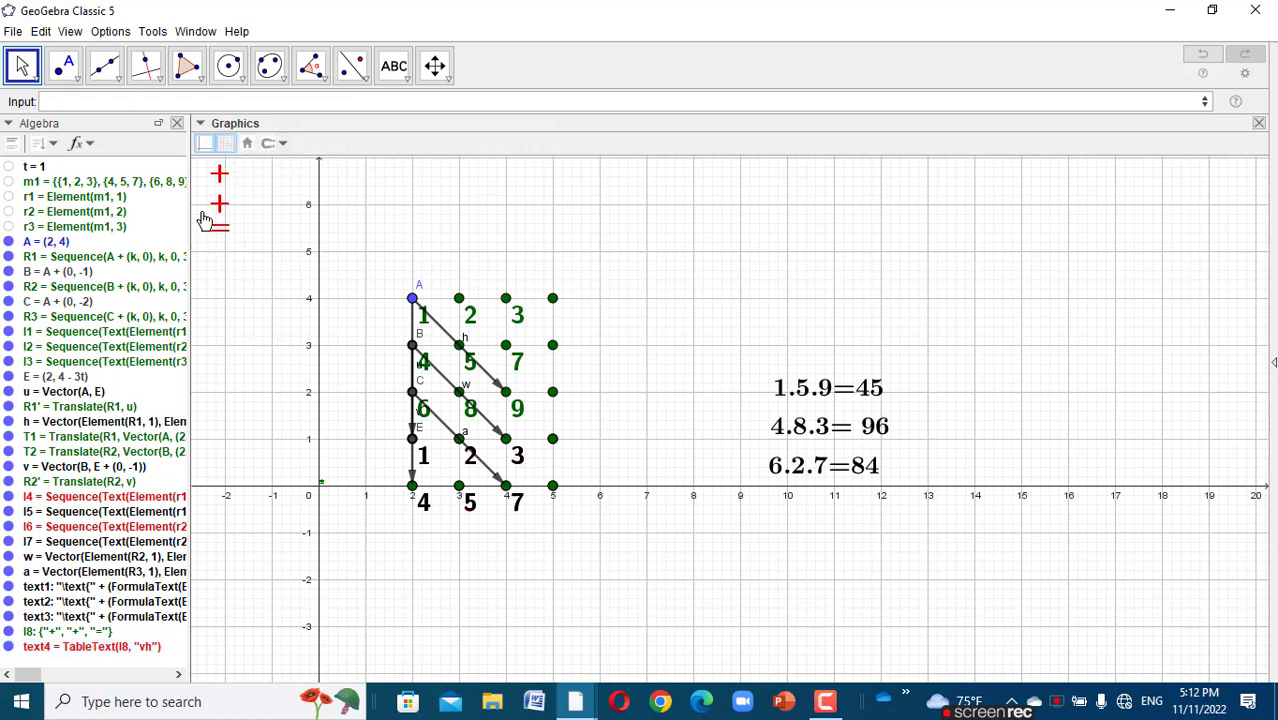
drag(215, 218, 862, 452)
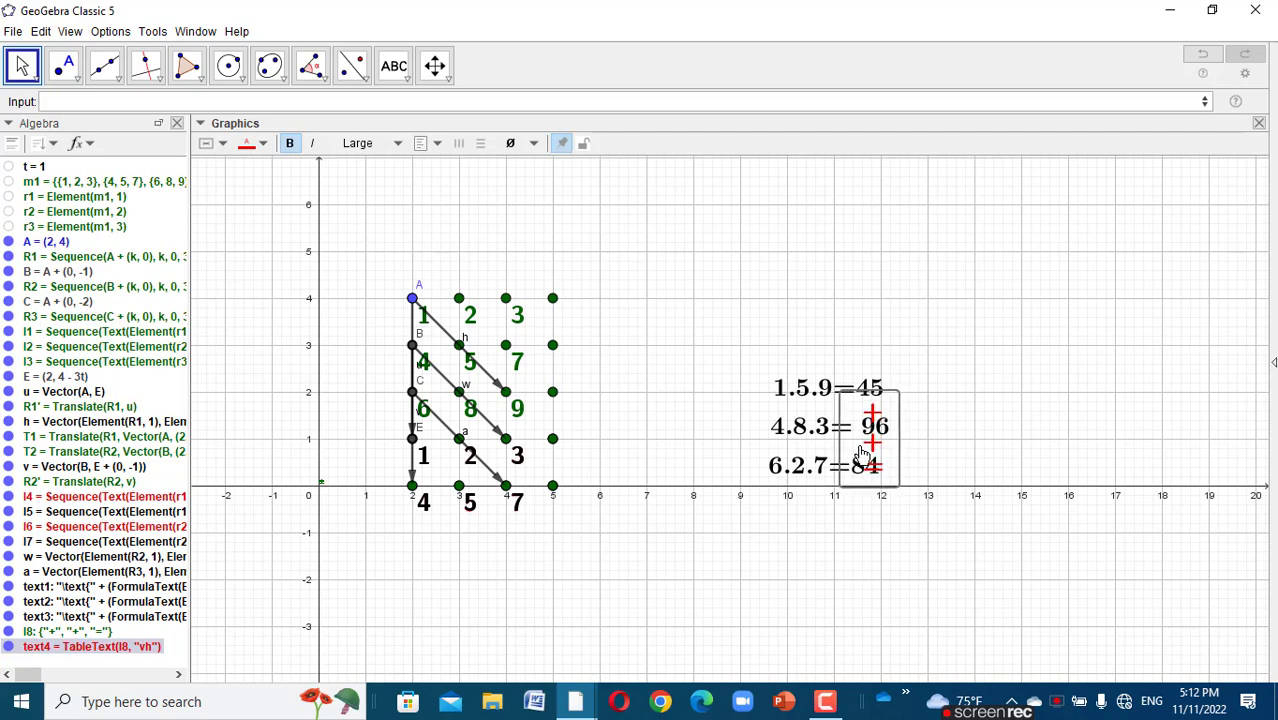
- Try the Very Large text size on the red signs, and return them to Large
click(380, 143)
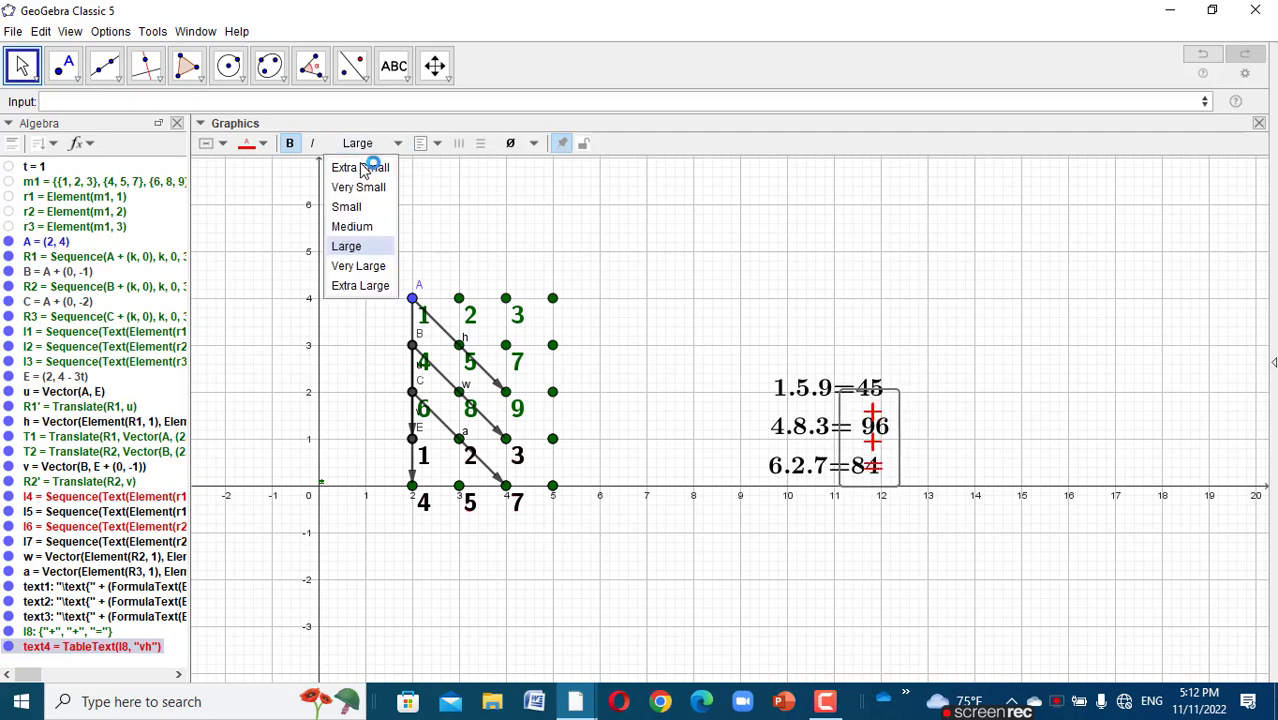
click(357, 265)
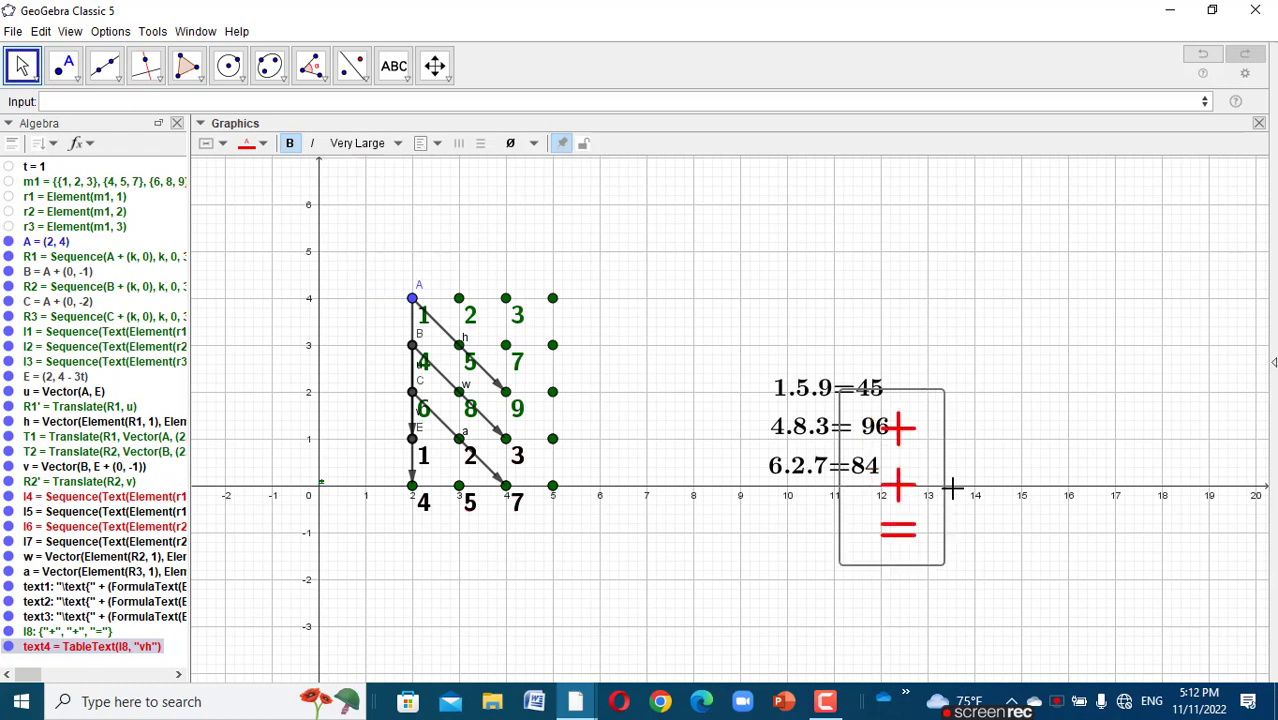
drag(910, 496, 880, 477)
click(356, 148)
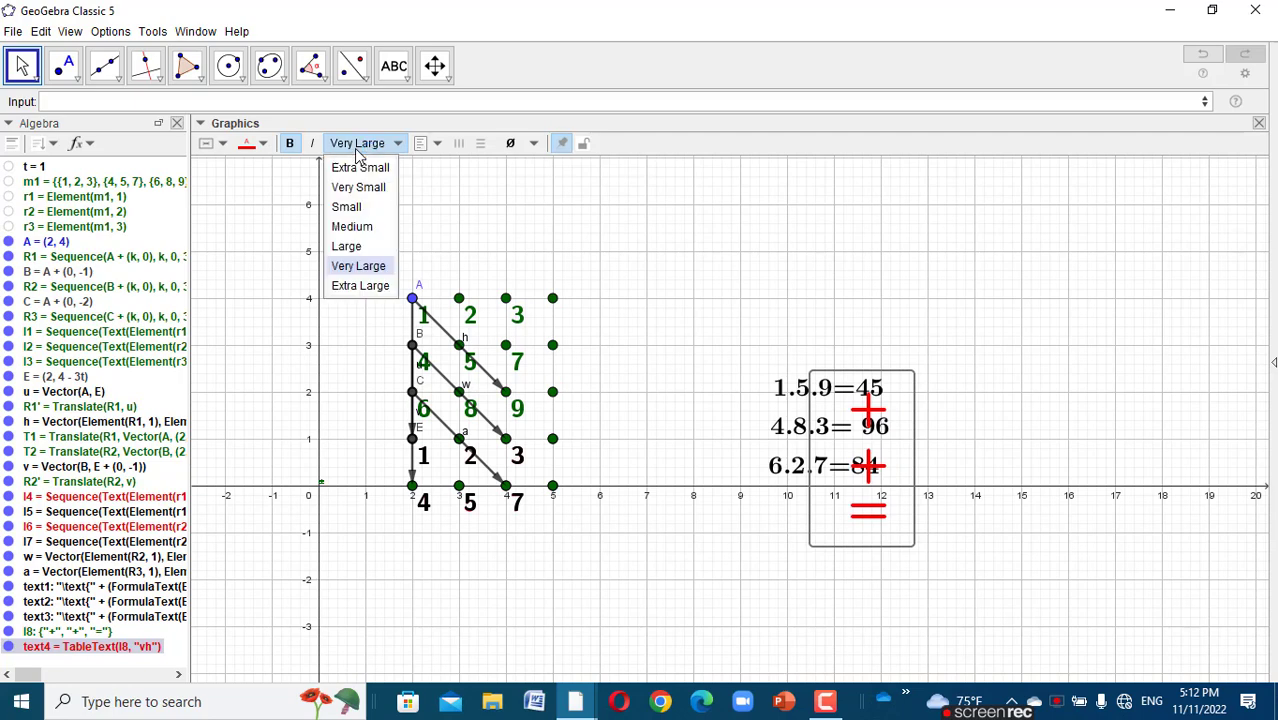
click(347, 246)
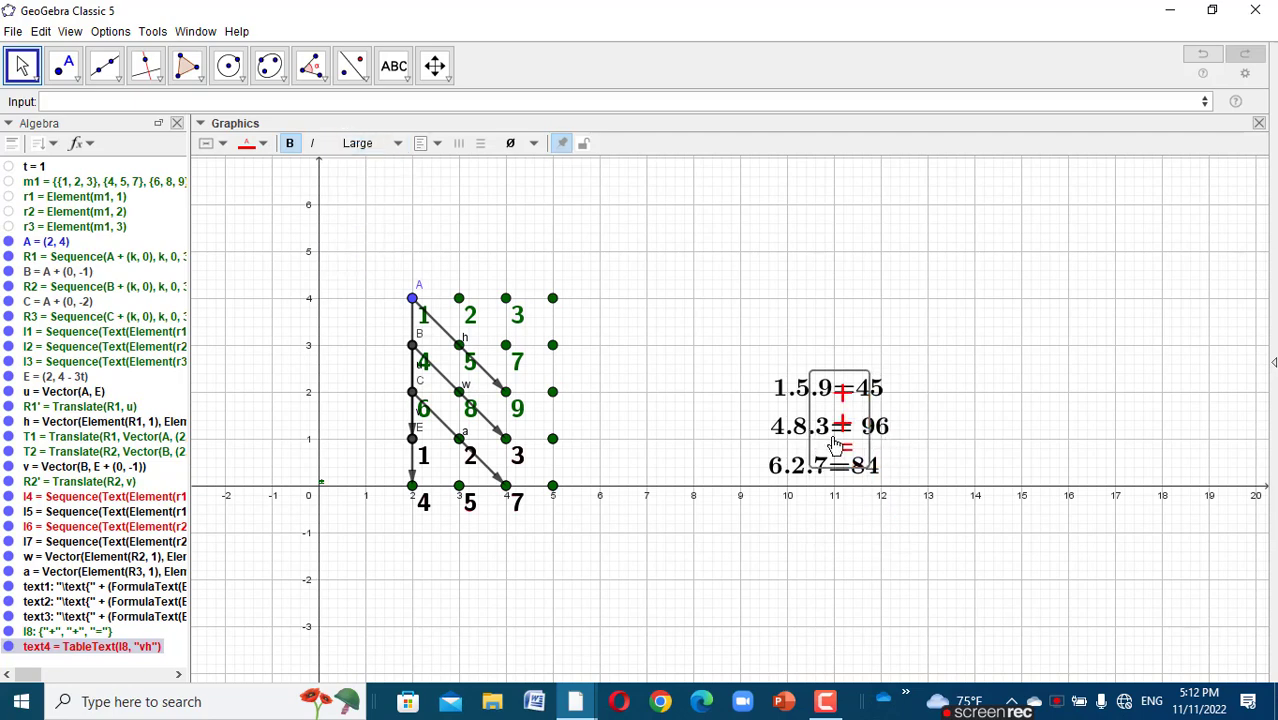
- Place the red signs just beside the product results and unpin them from the screen so they move with the graph
drag(858, 452, 919, 470)
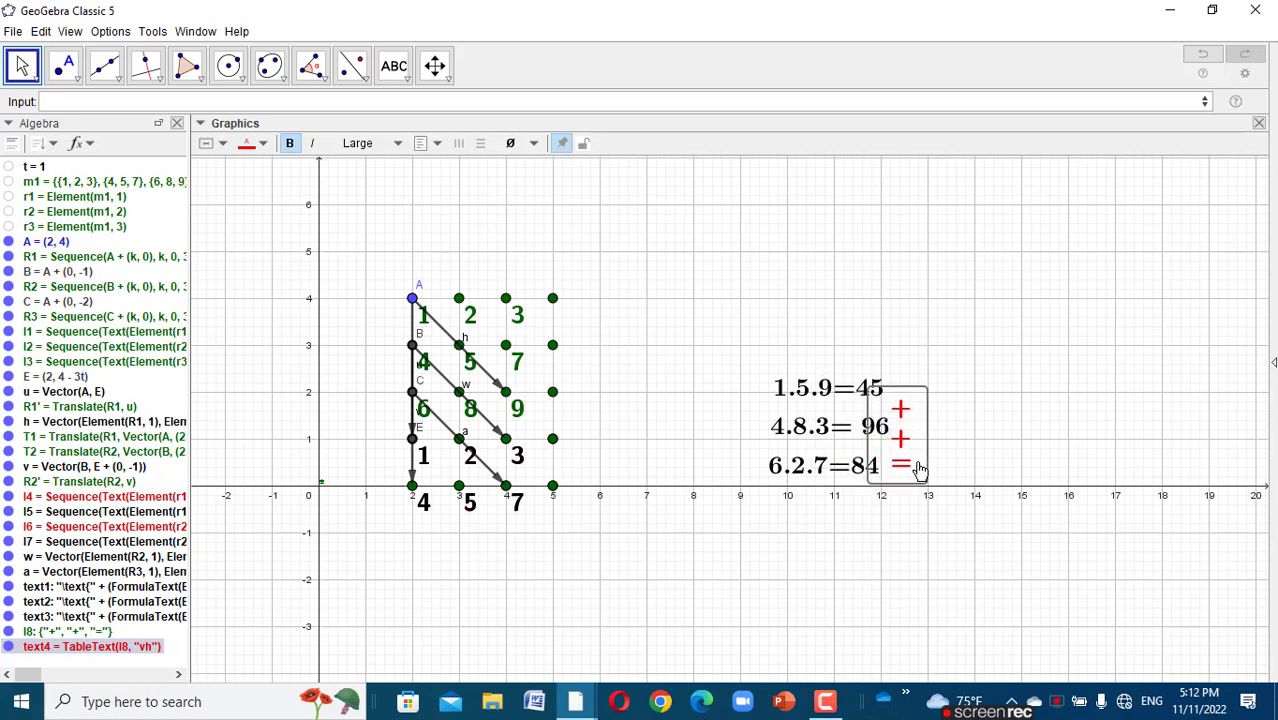
click(899, 537)
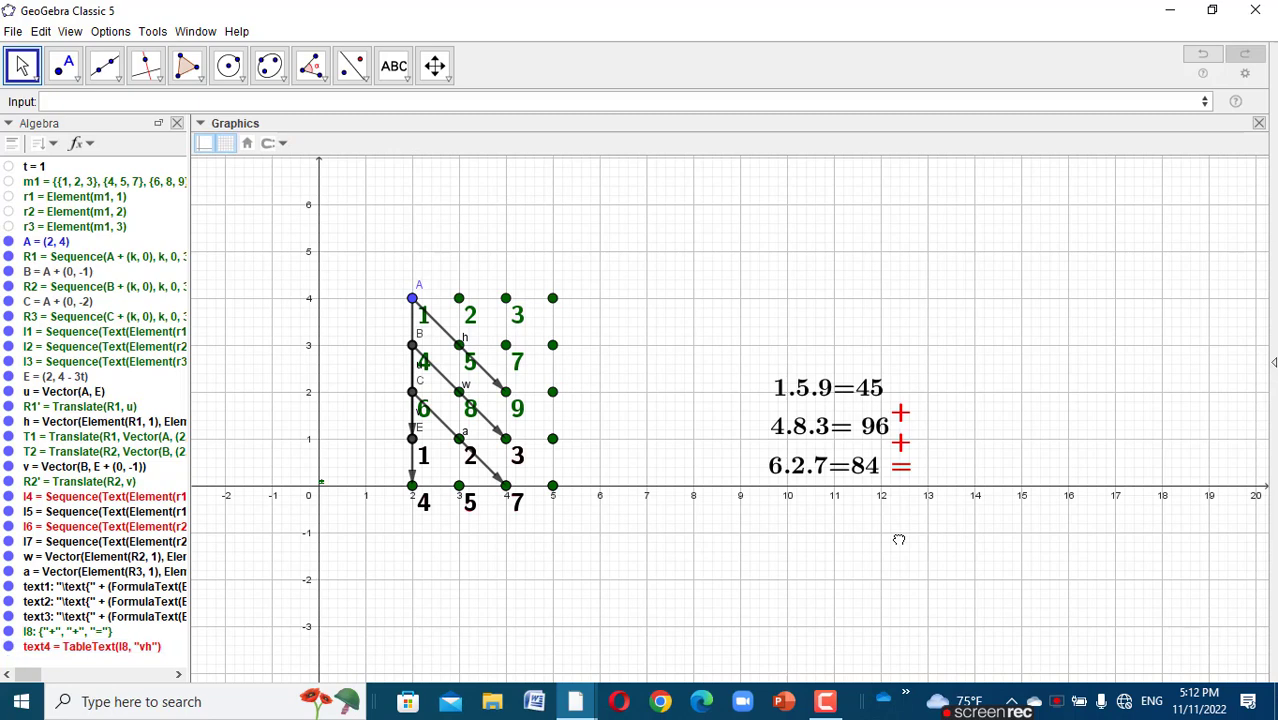
drag(899, 540, 862, 497)
drag(650, 348, 671, 376)
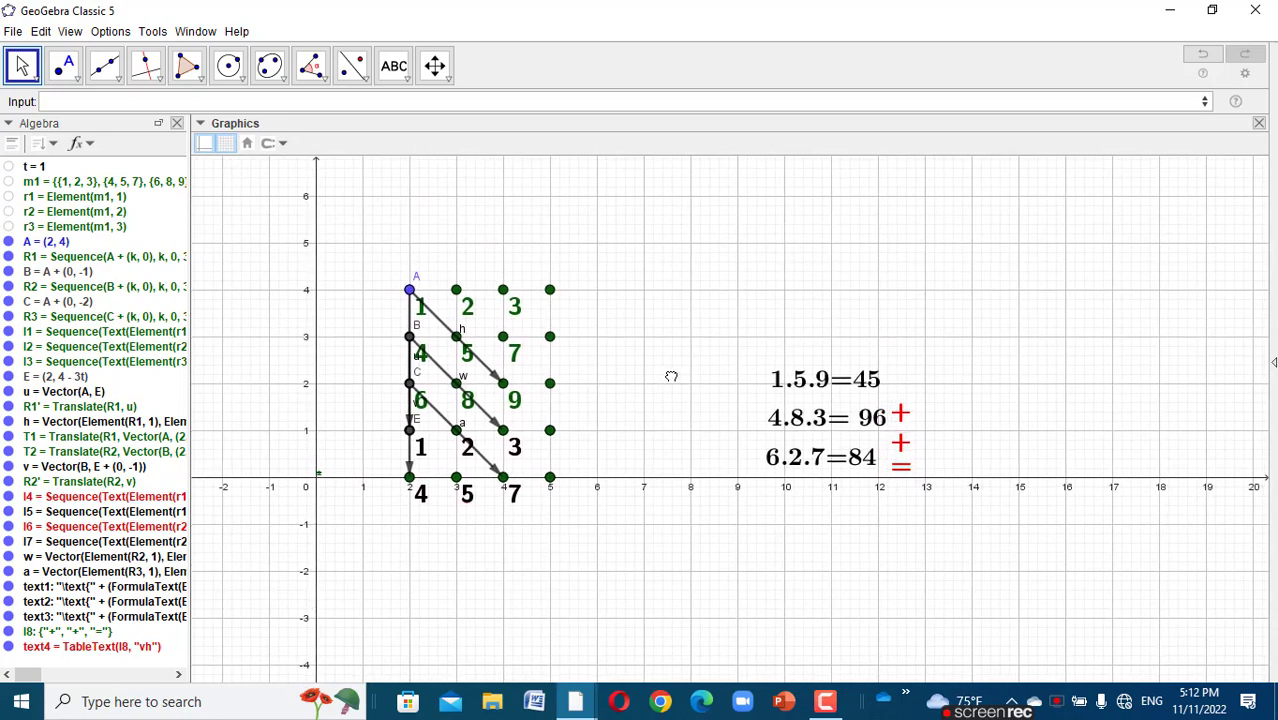
click(903, 470)
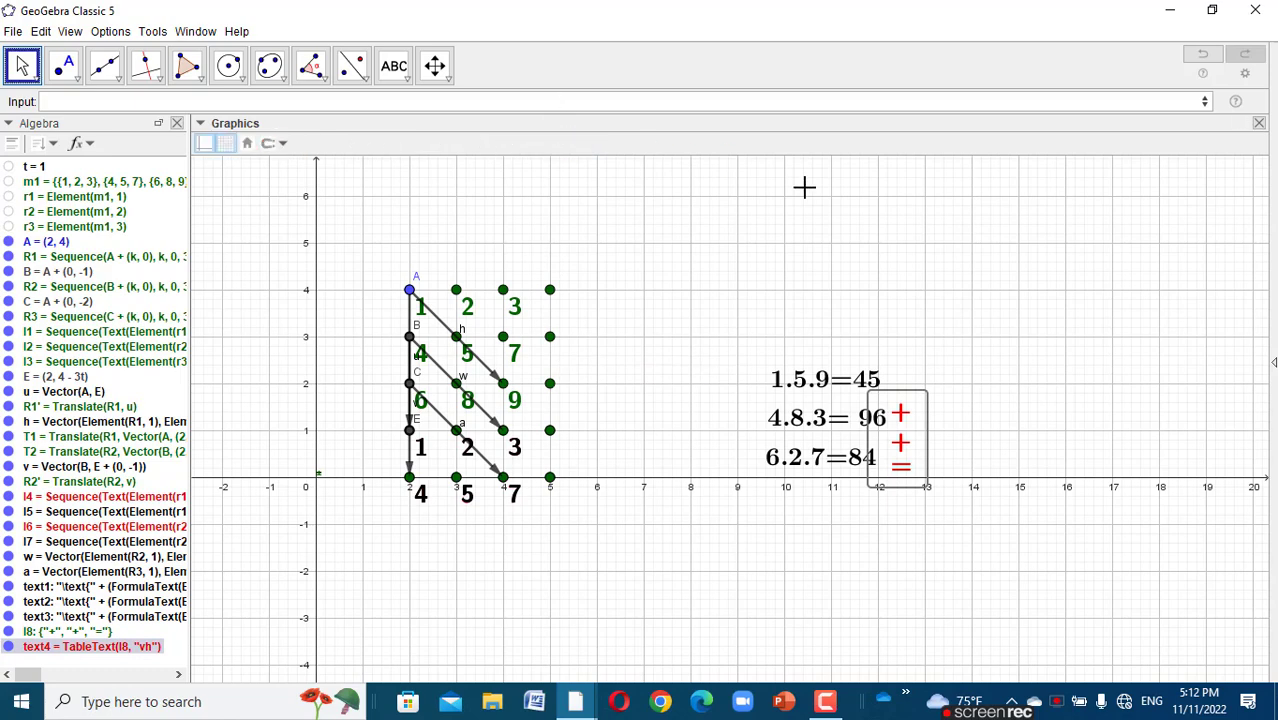
drag(805, 188, 880, 196)
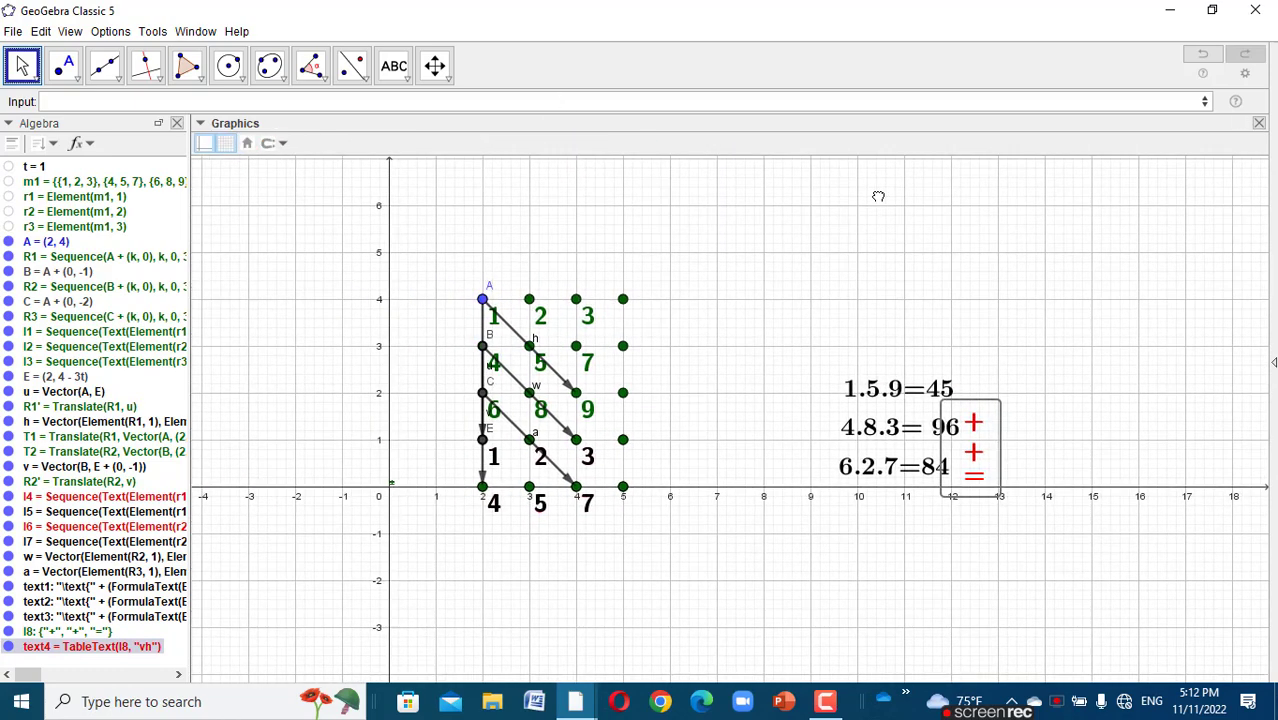
click(751, 306)
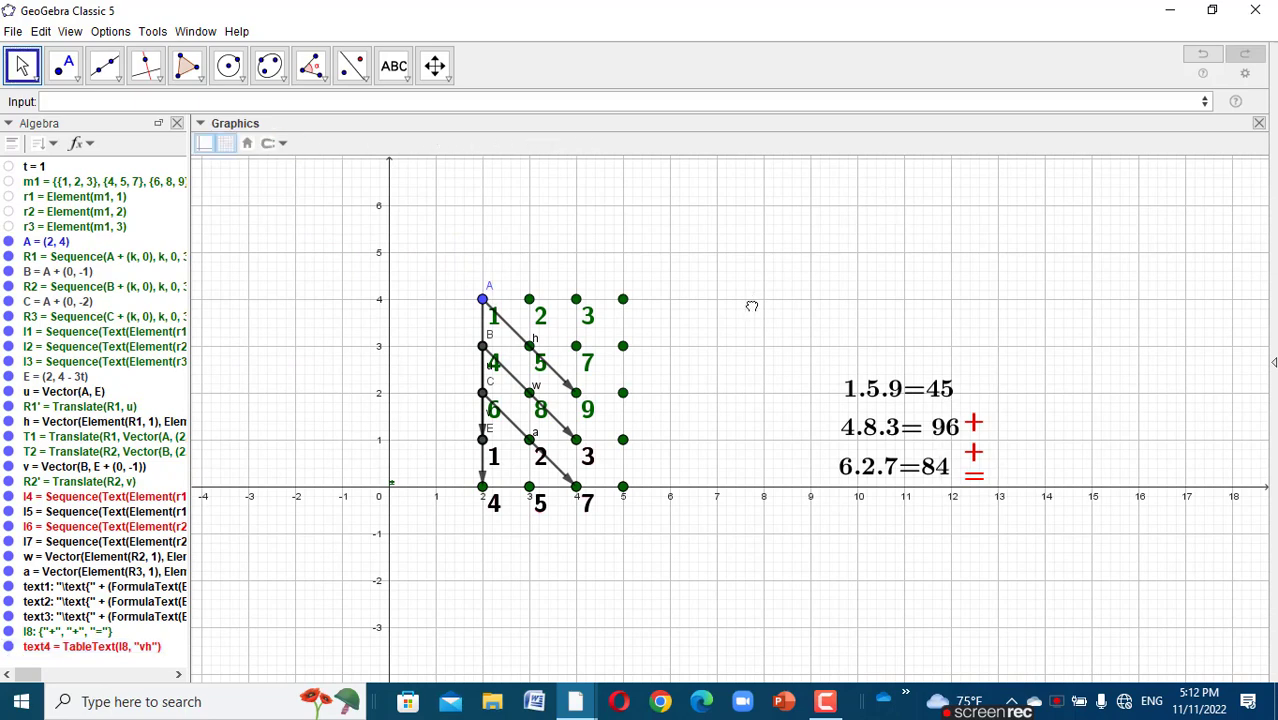
- Start a new LaTeX text with \text{\overline followed by an empty object box
click(411, 90)
click(433, 143)
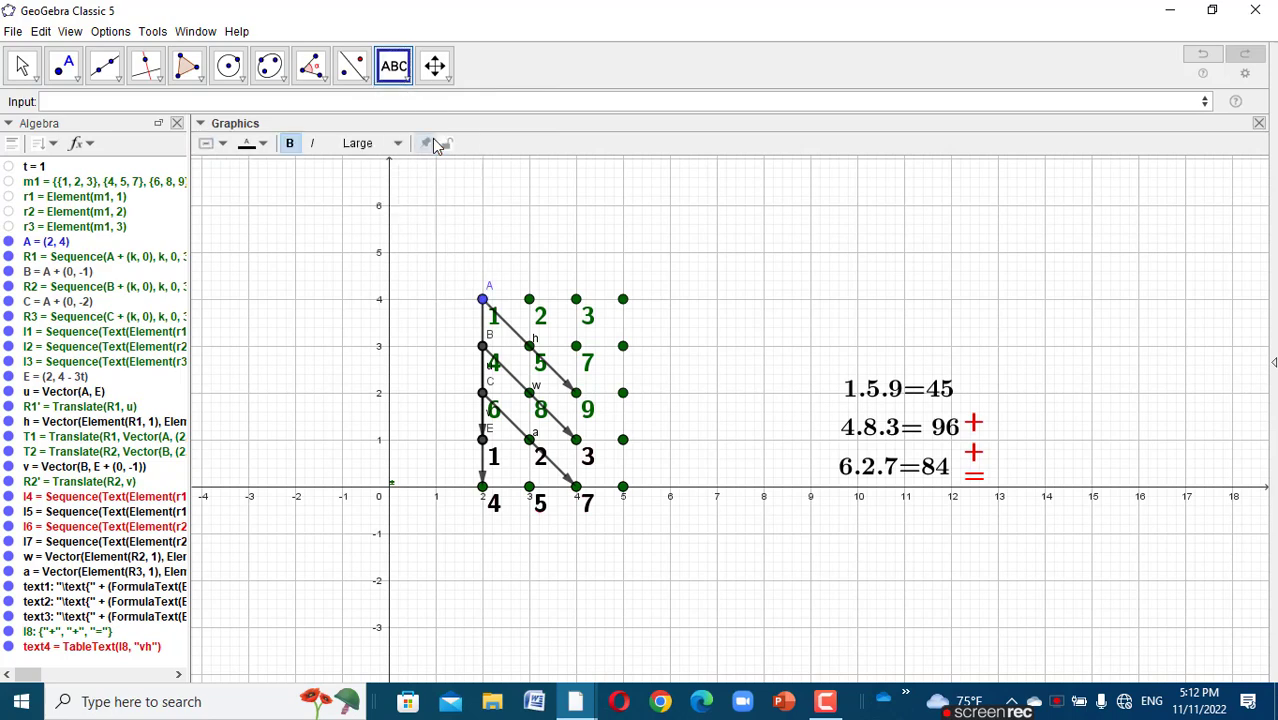
click(810, 304)
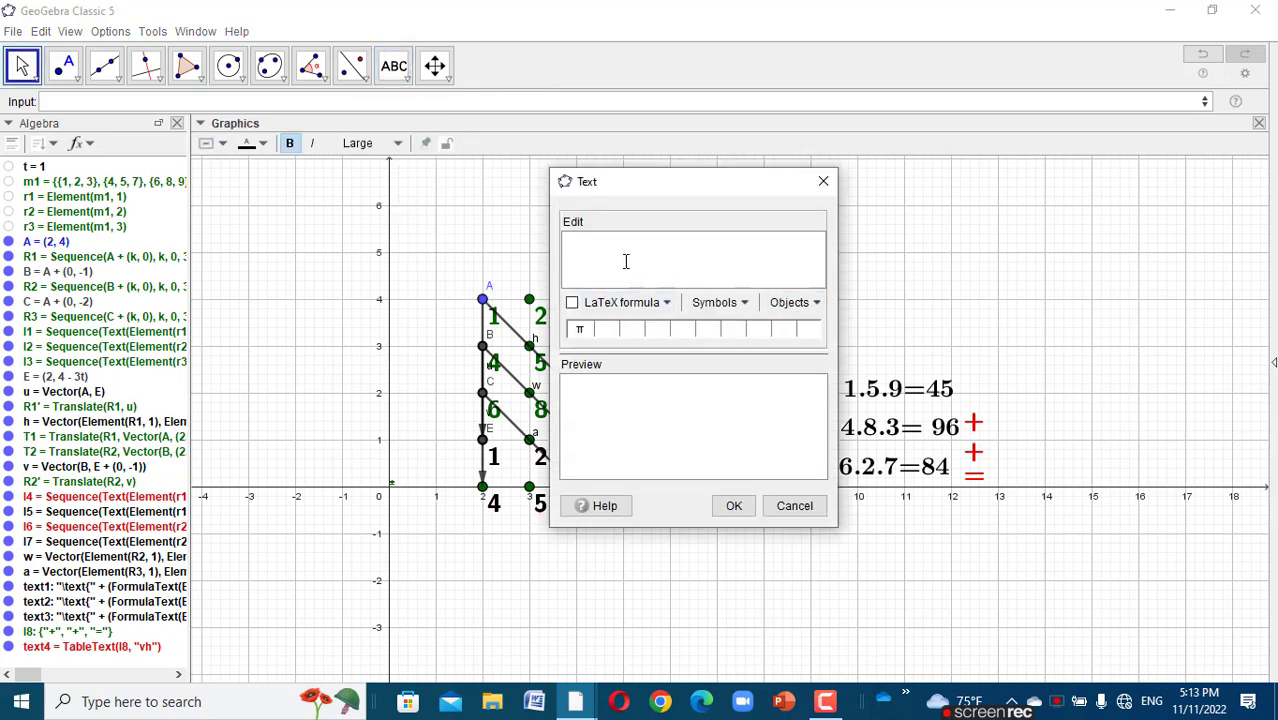
text(\text{\overli)
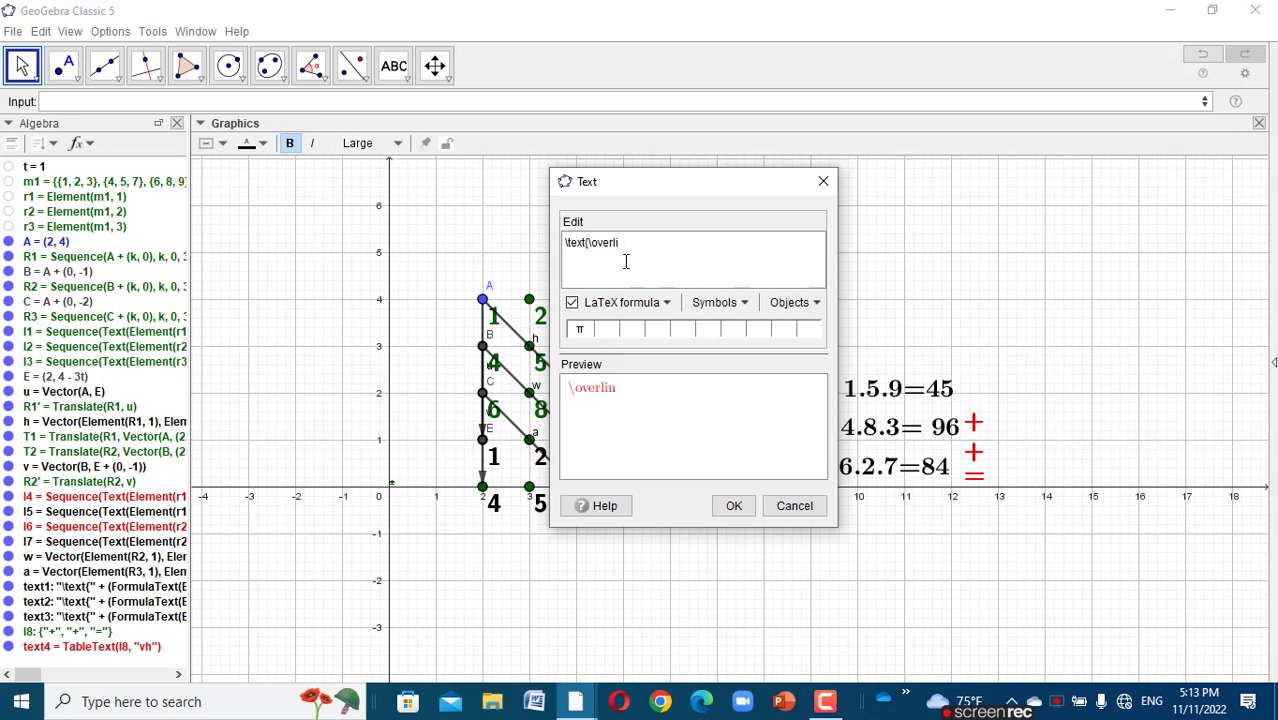
text(ne)
click(798, 303)
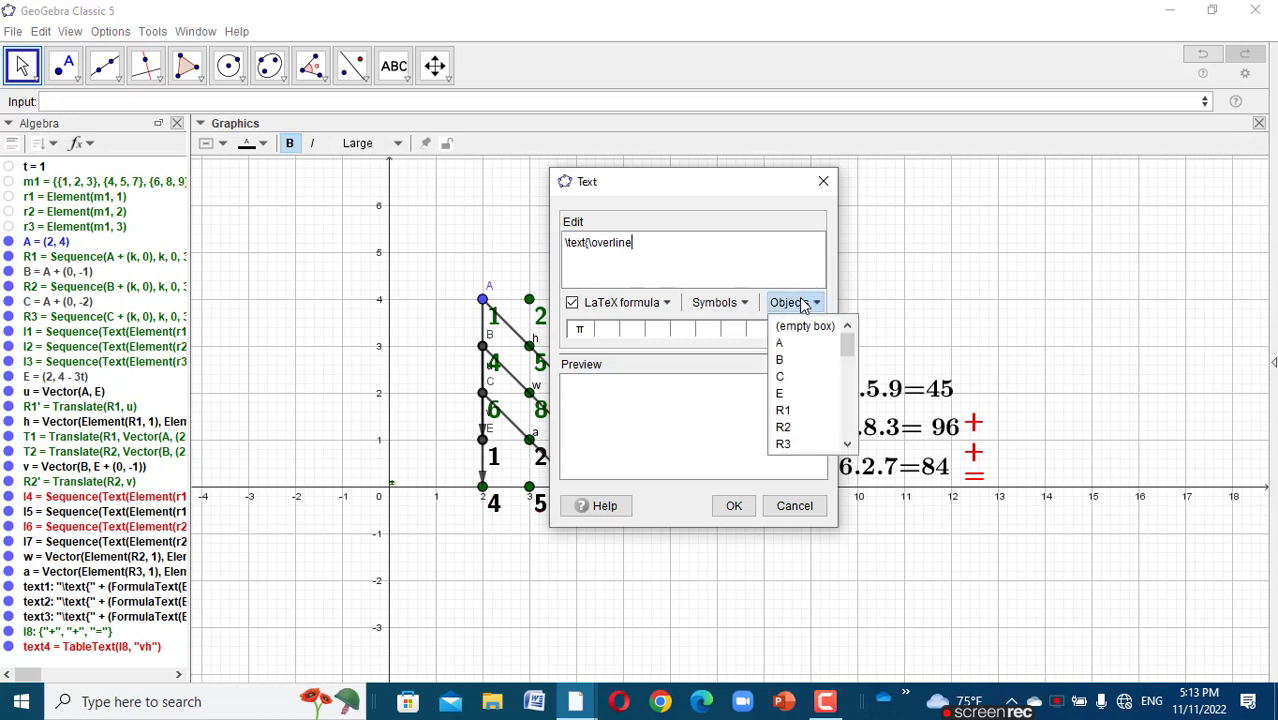
click(801, 326)
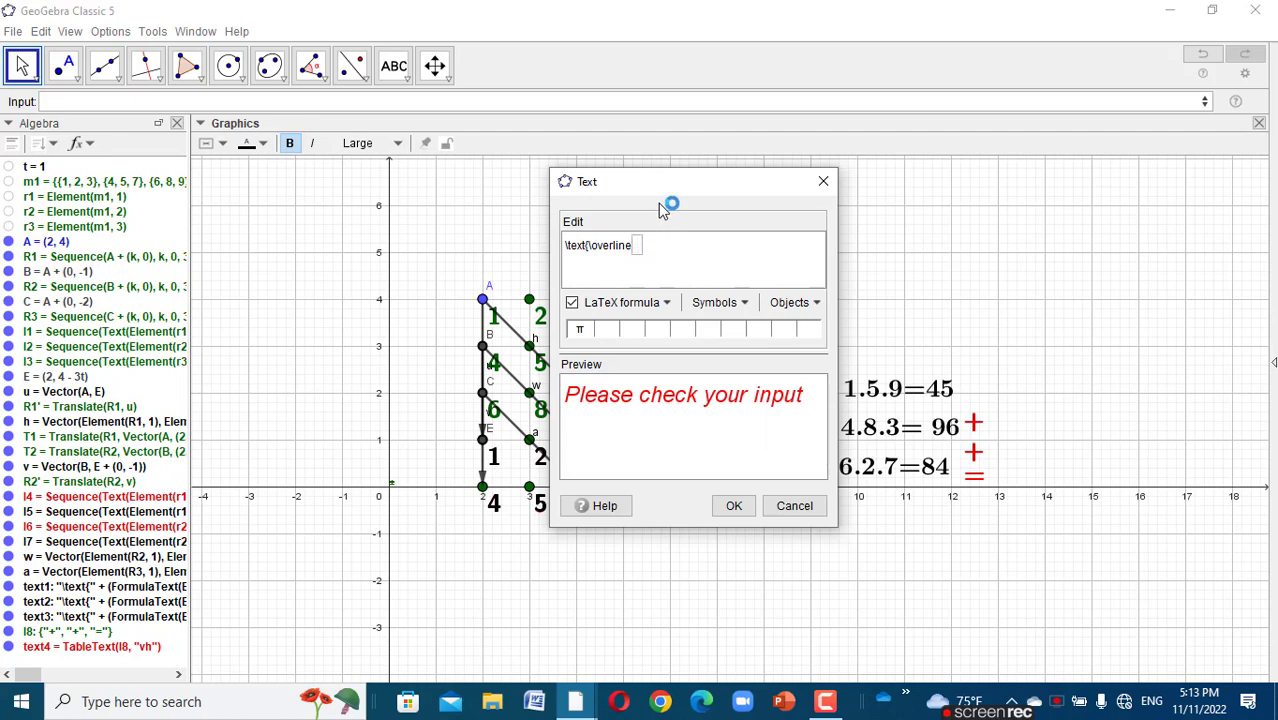
- Enter the first diagonal product, element(r1,1)*element(r2,2)*element(r3,3), in the object box of the overlined LaTeX text
drag(680, 200, 307, 221)
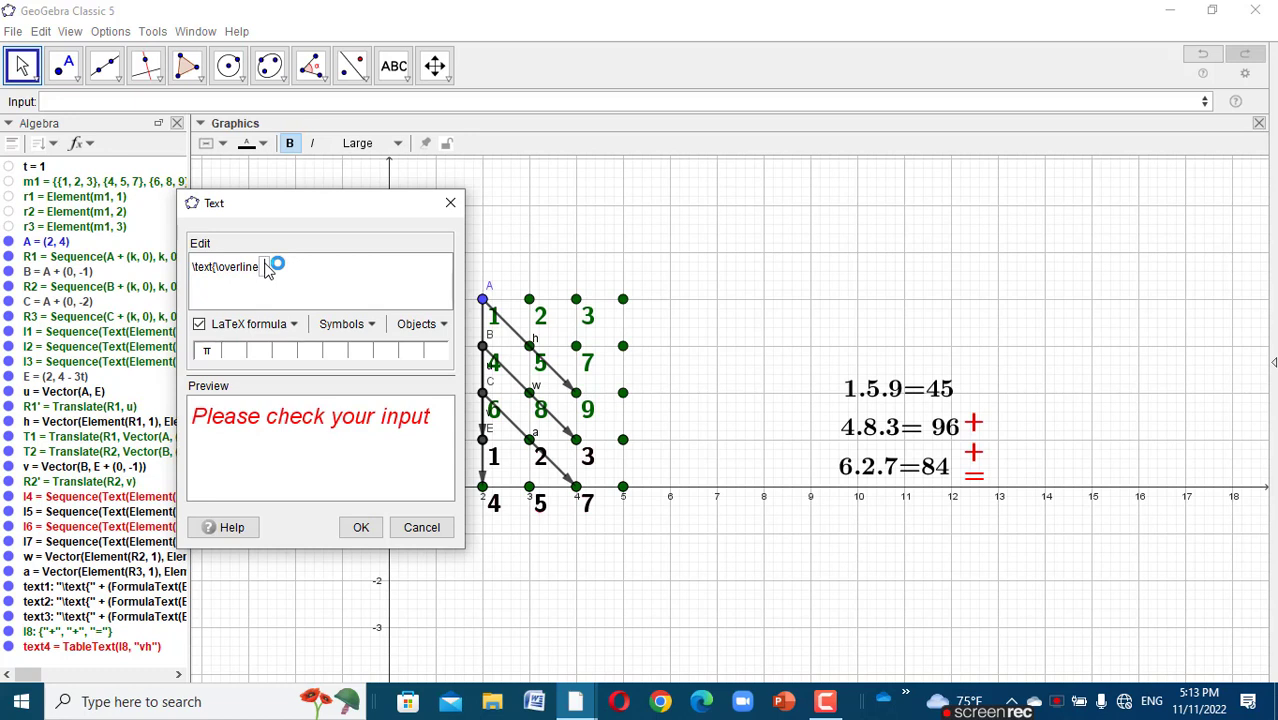
text(Element(r1,1))
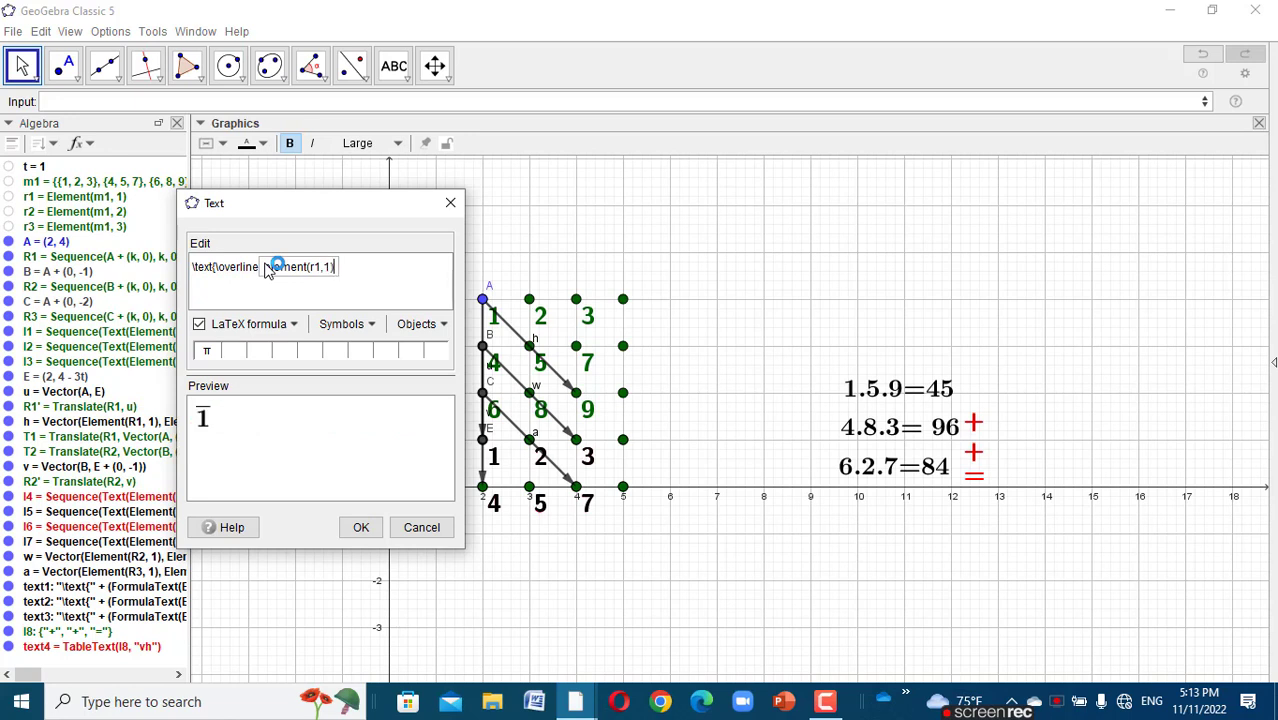
text(*)
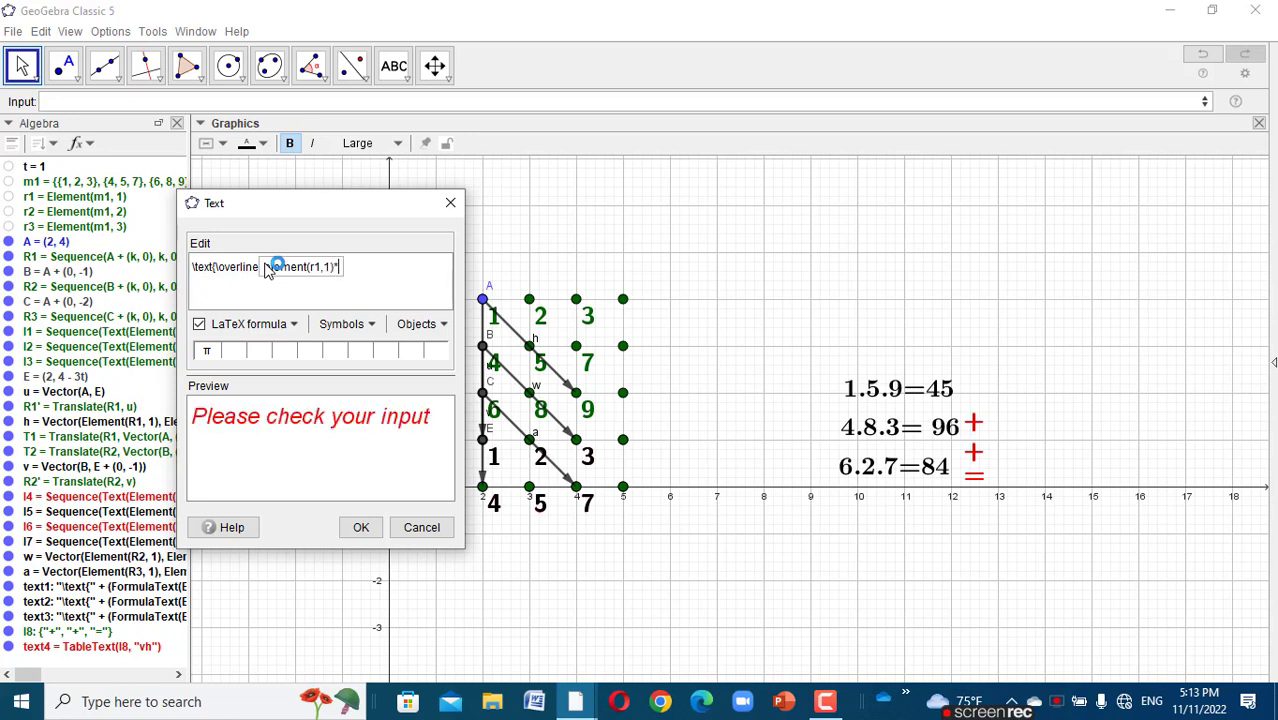
text(eleme)
text(nt()
text(r)
text(2)
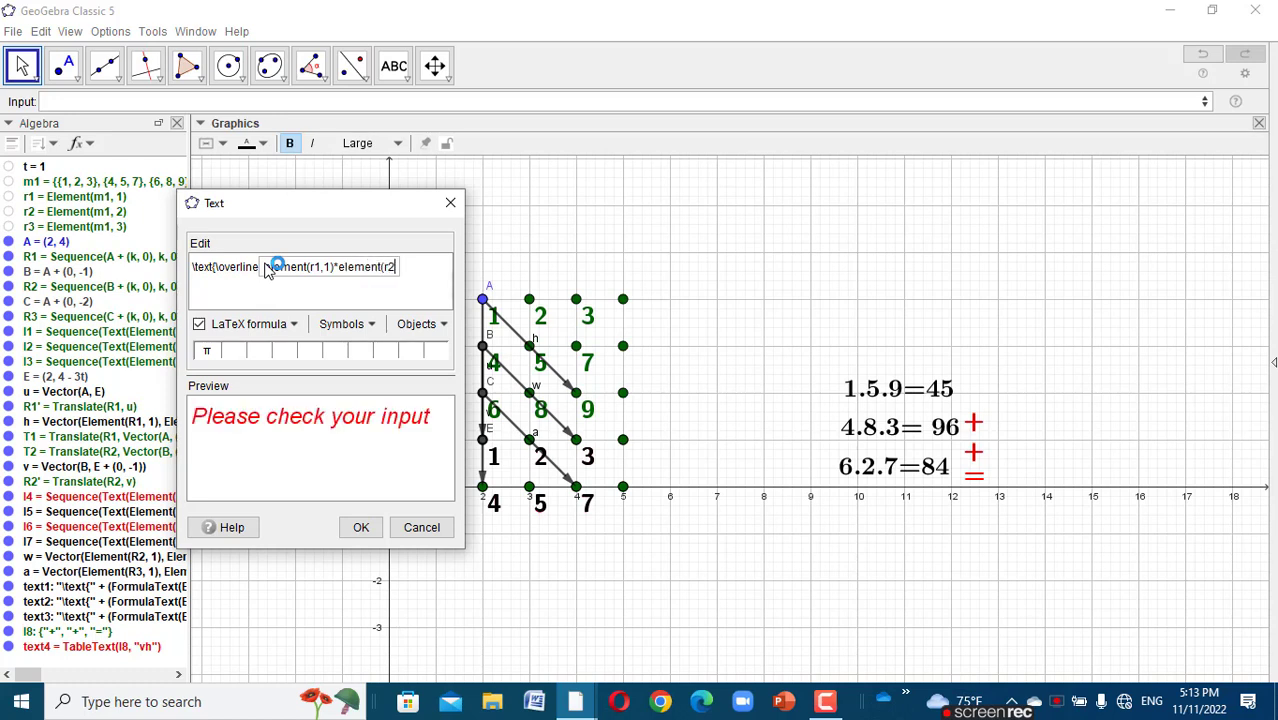
text(,2))
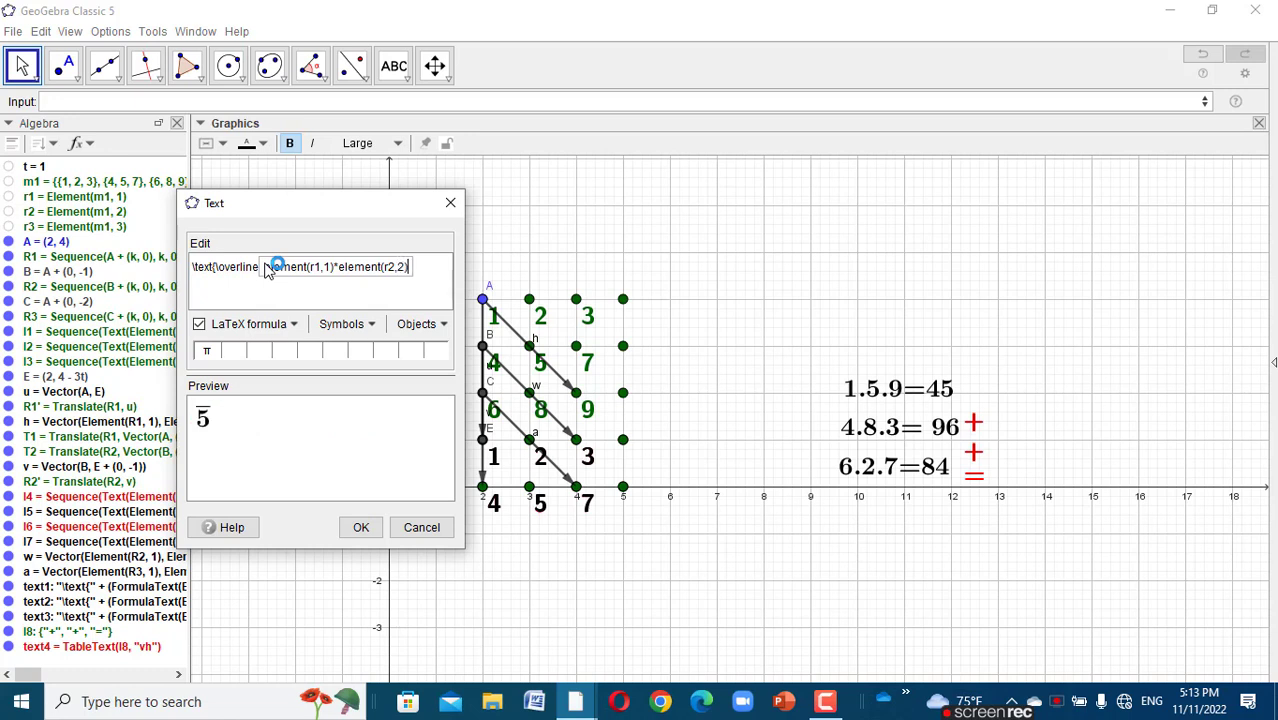
text(*eleme)
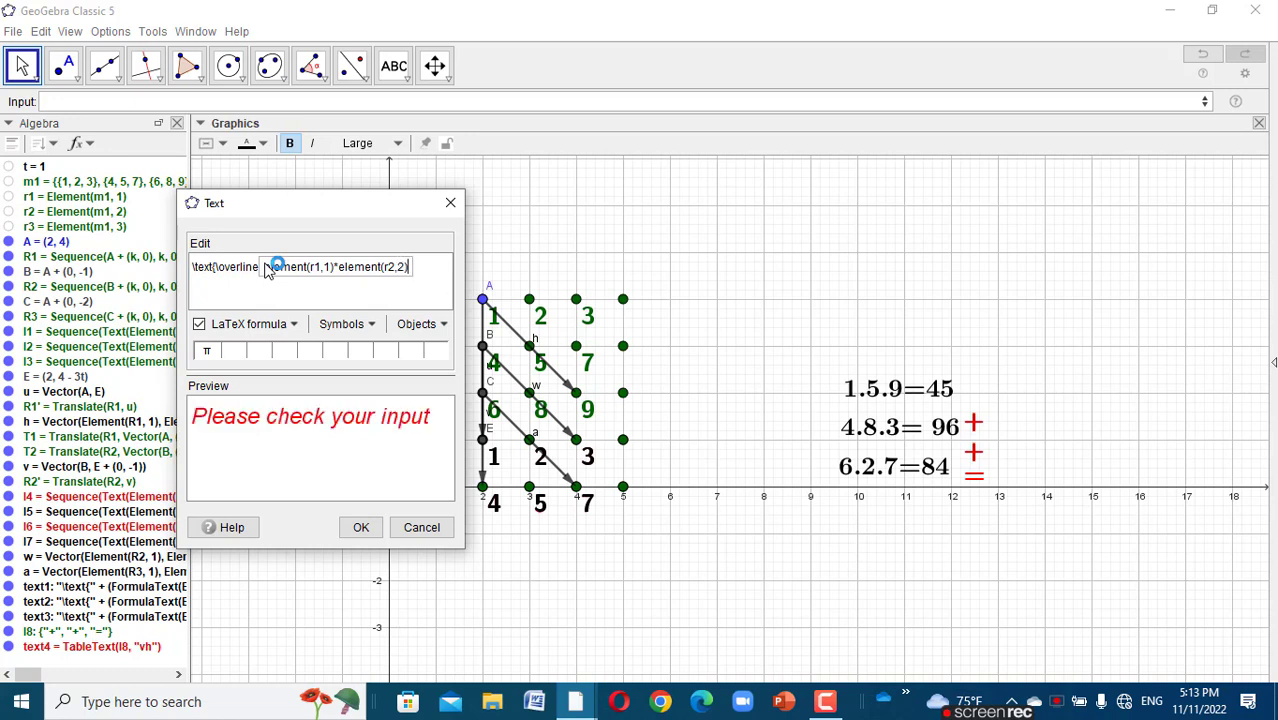
text(n)
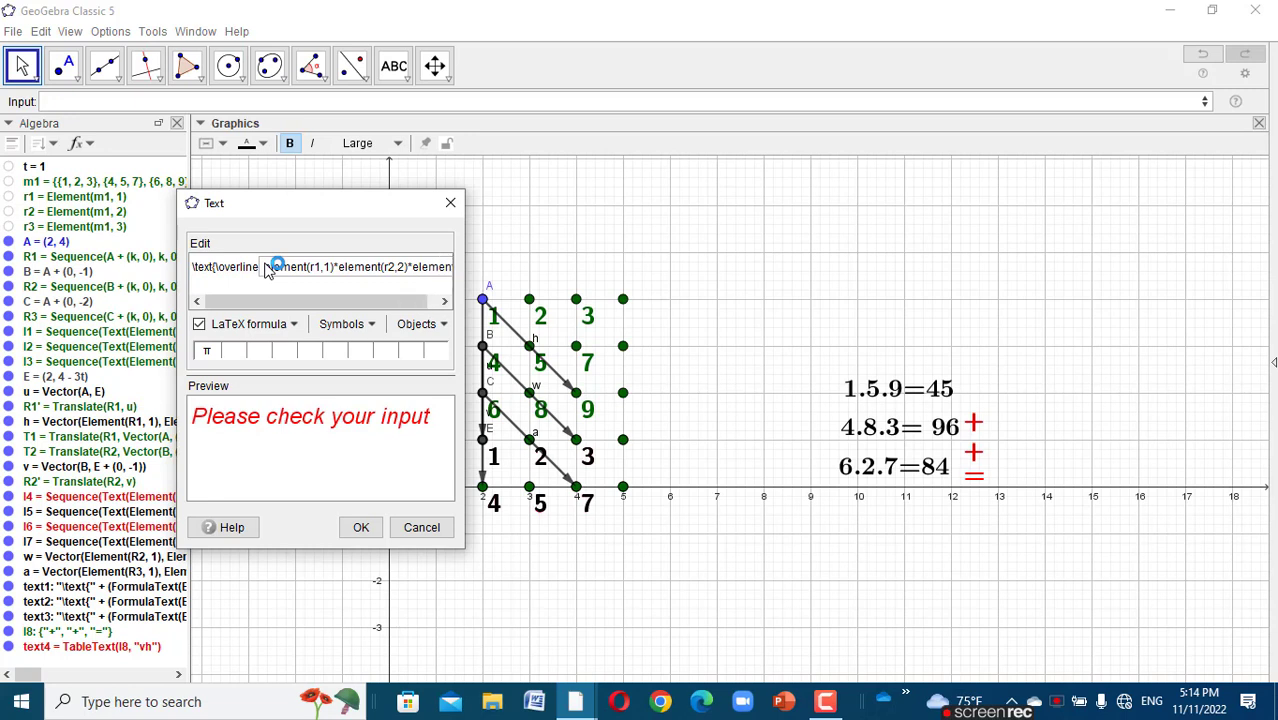
text(t(r3,)
text(3)
text())
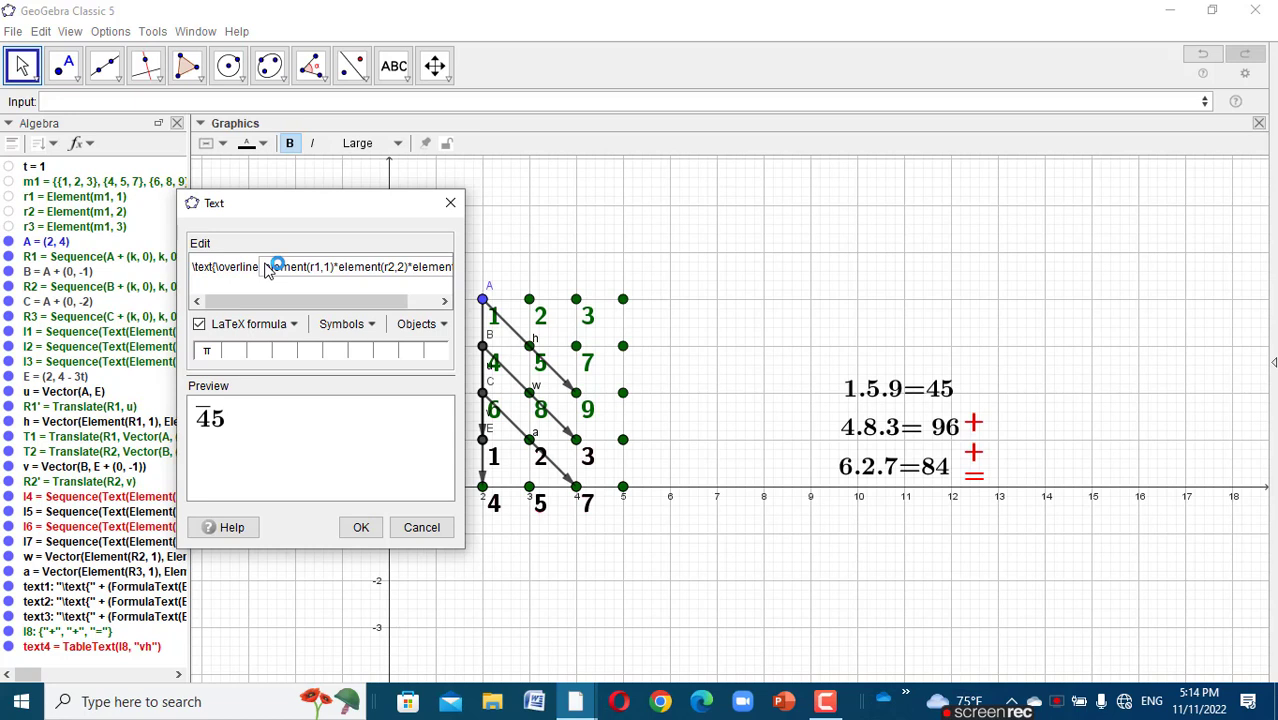
- Add the second diagonal product, +element(r2,1)*element(r3,2)*element(r1,3), to the expression in the object box
text(+)
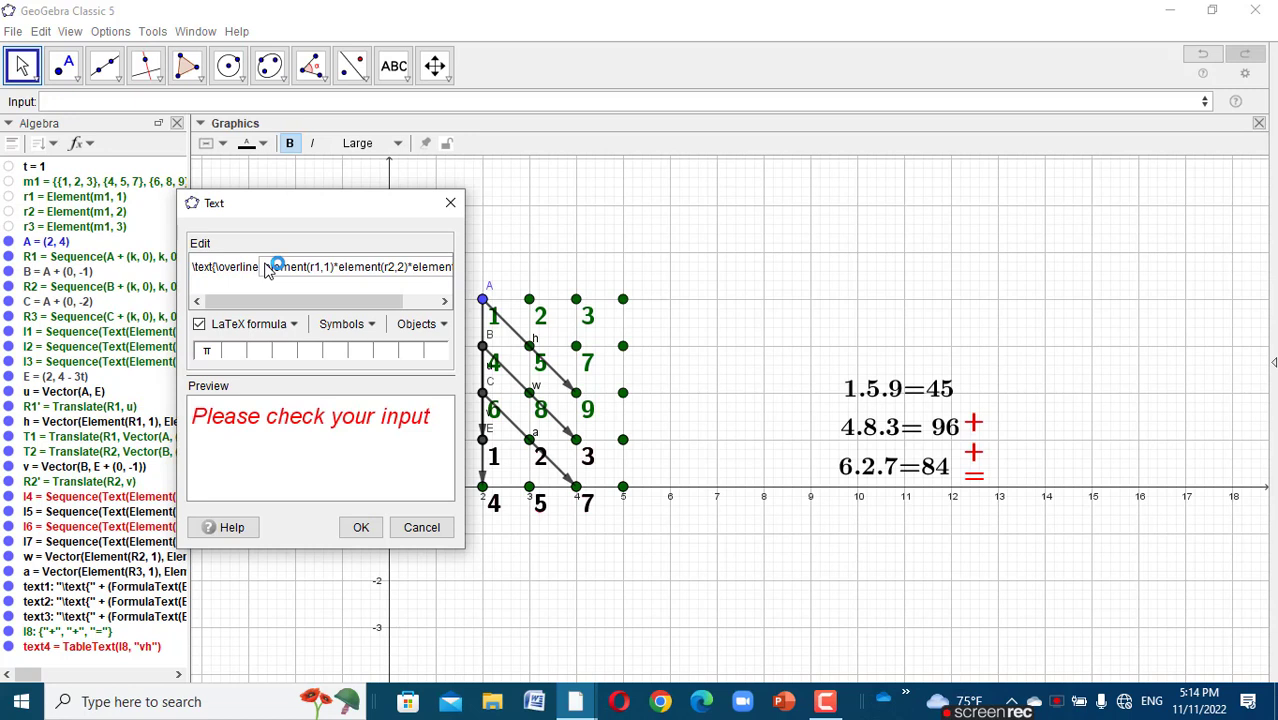
text(element)
text((r2)
text(,1))
text(*)
text(el)
key(BackSpace)
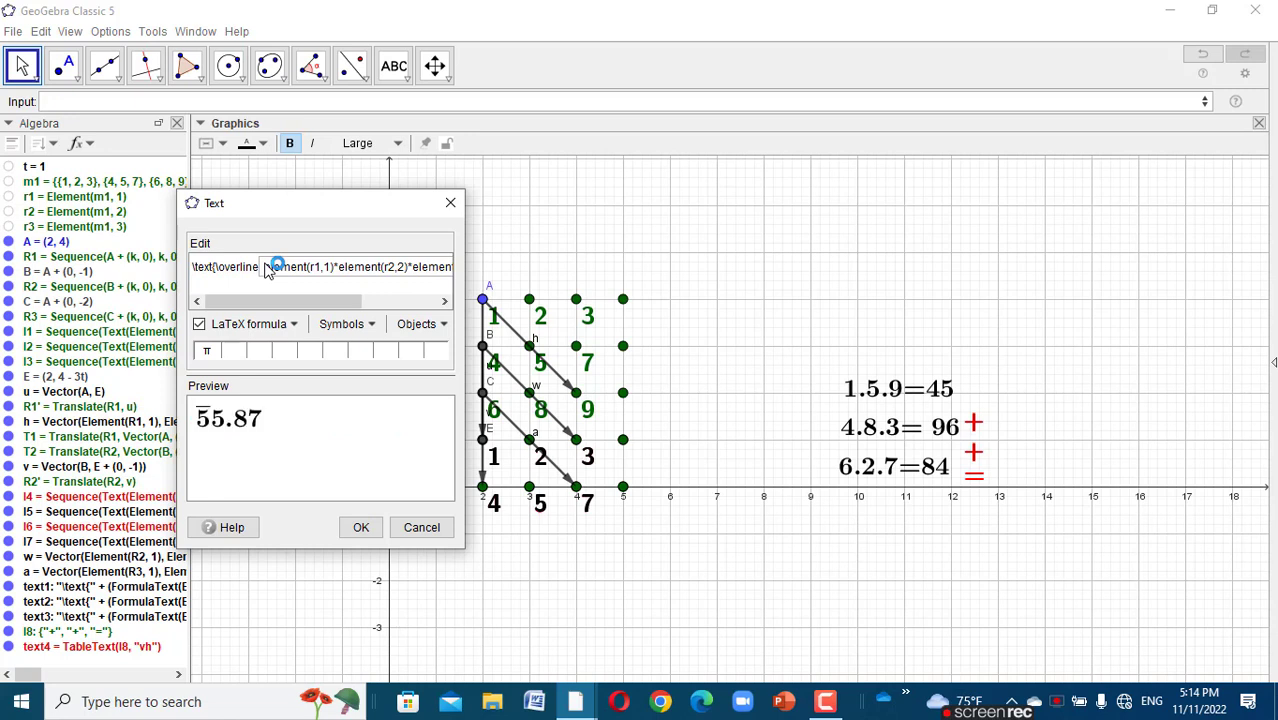
text(lement()
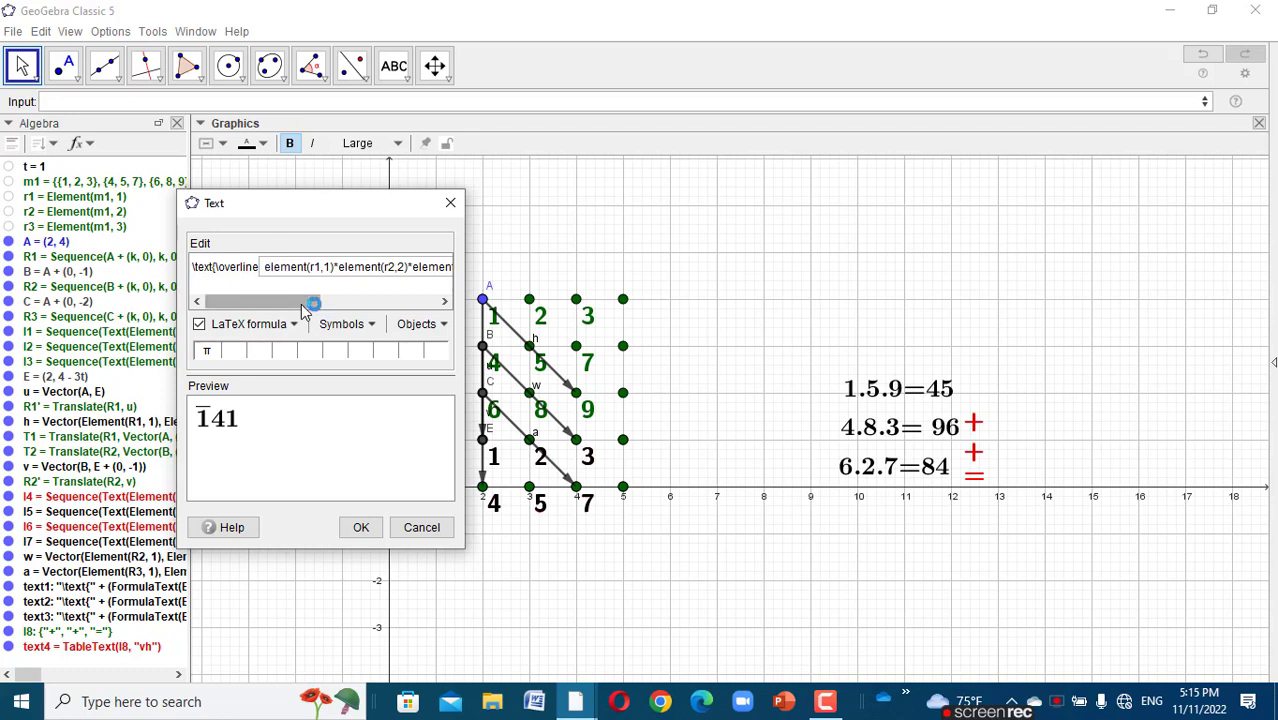
- Append the third diagonal product, +element(r3,1)*element(r1,2)*element(r2,3), to the end of the expression in the object box
drag(300, 307, 420, 307)
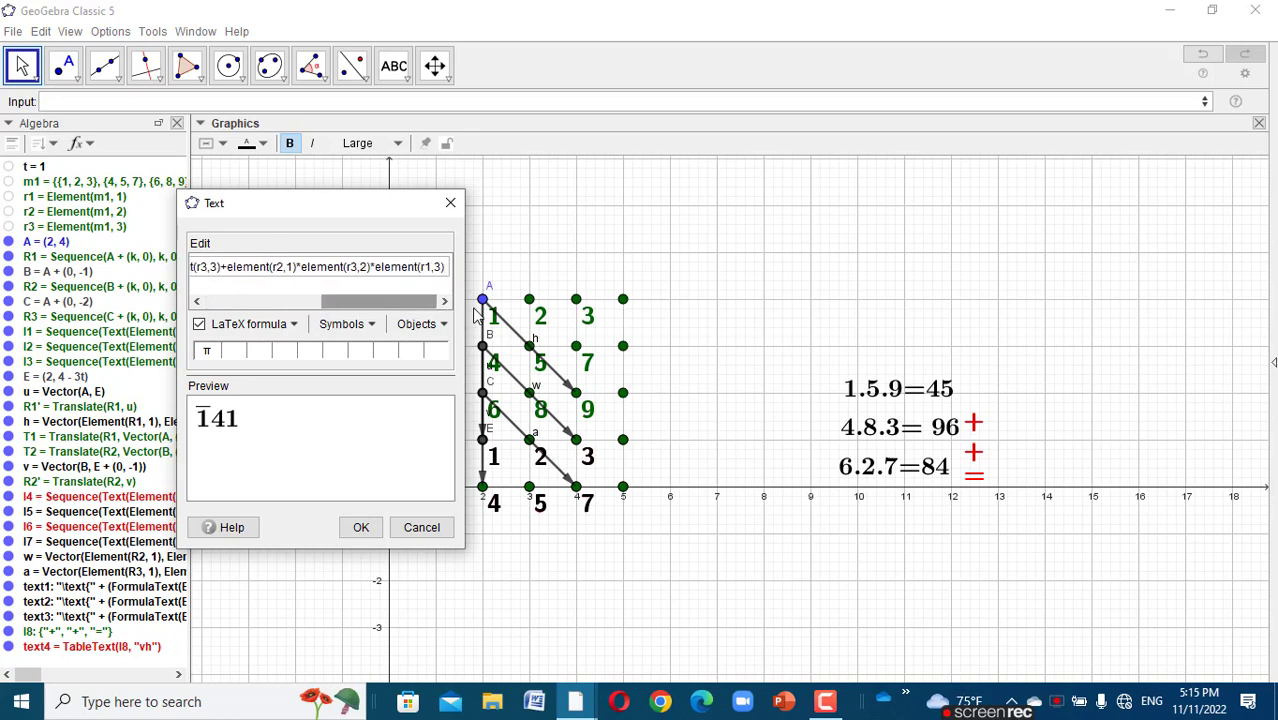
text(+)
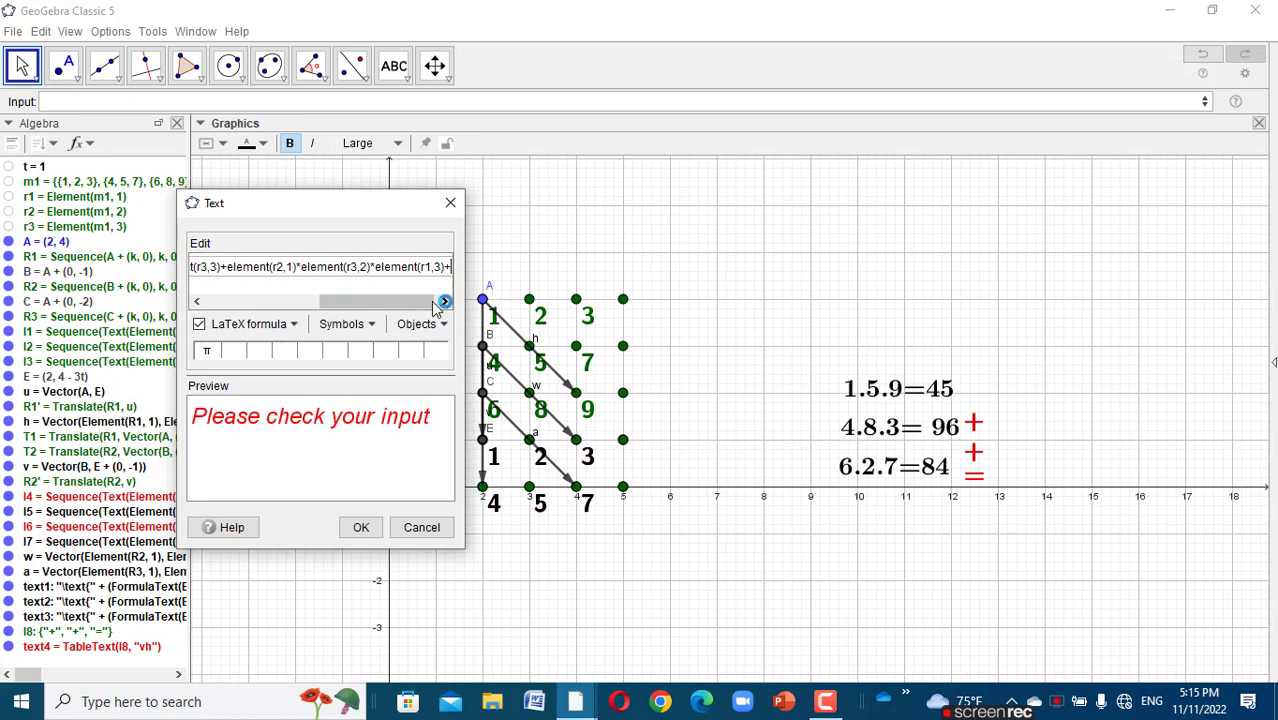
text(el)
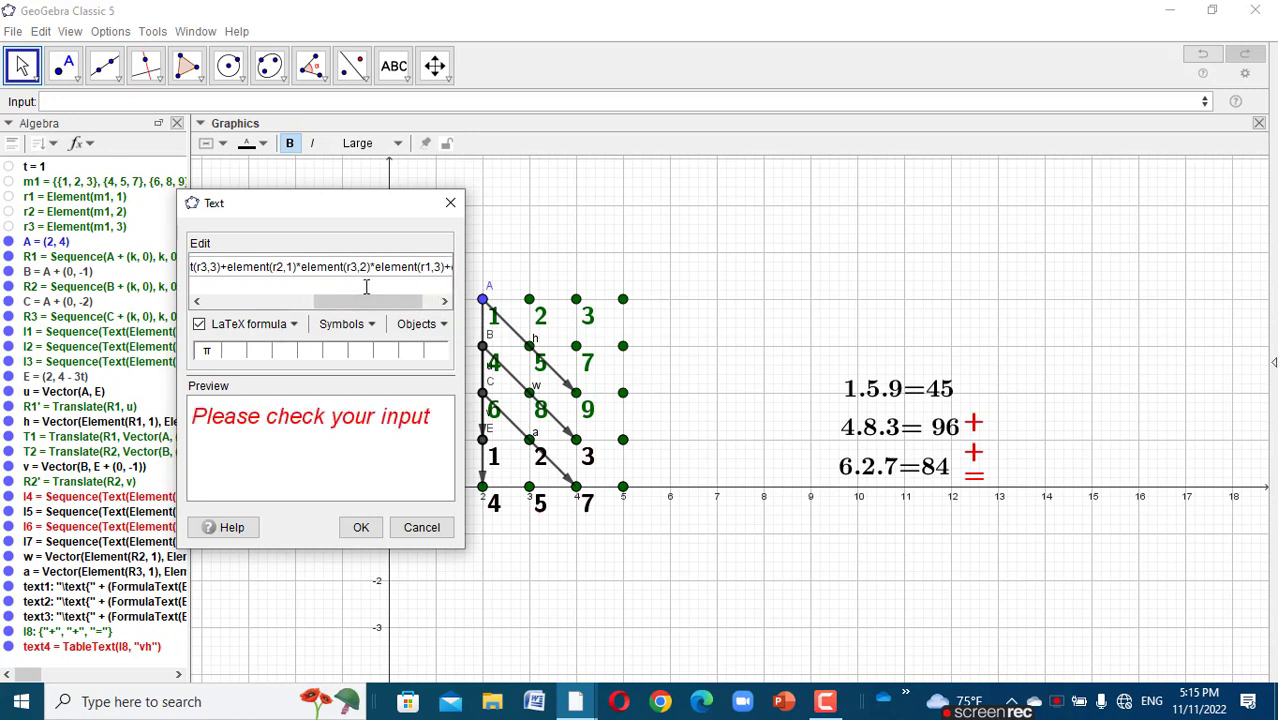
drag(372, 300, 414, 306)
text(ent)
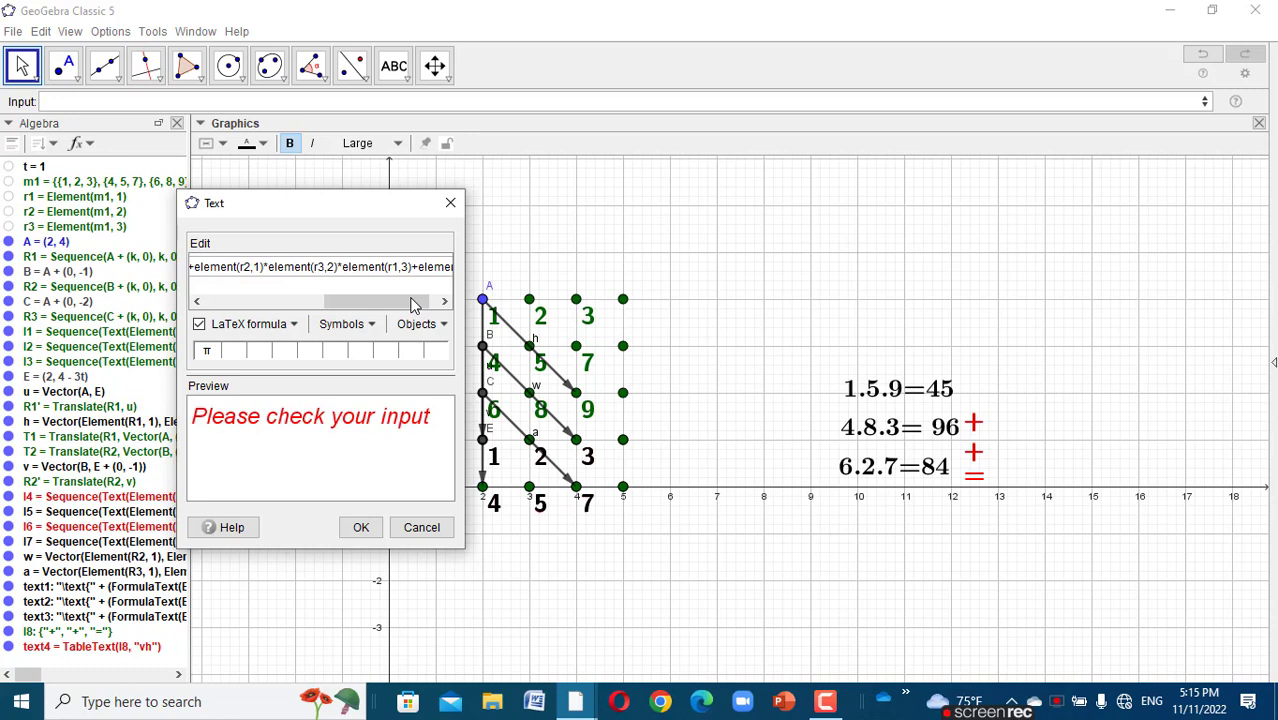
drag(414, 305, 470, 312)
text(r3)
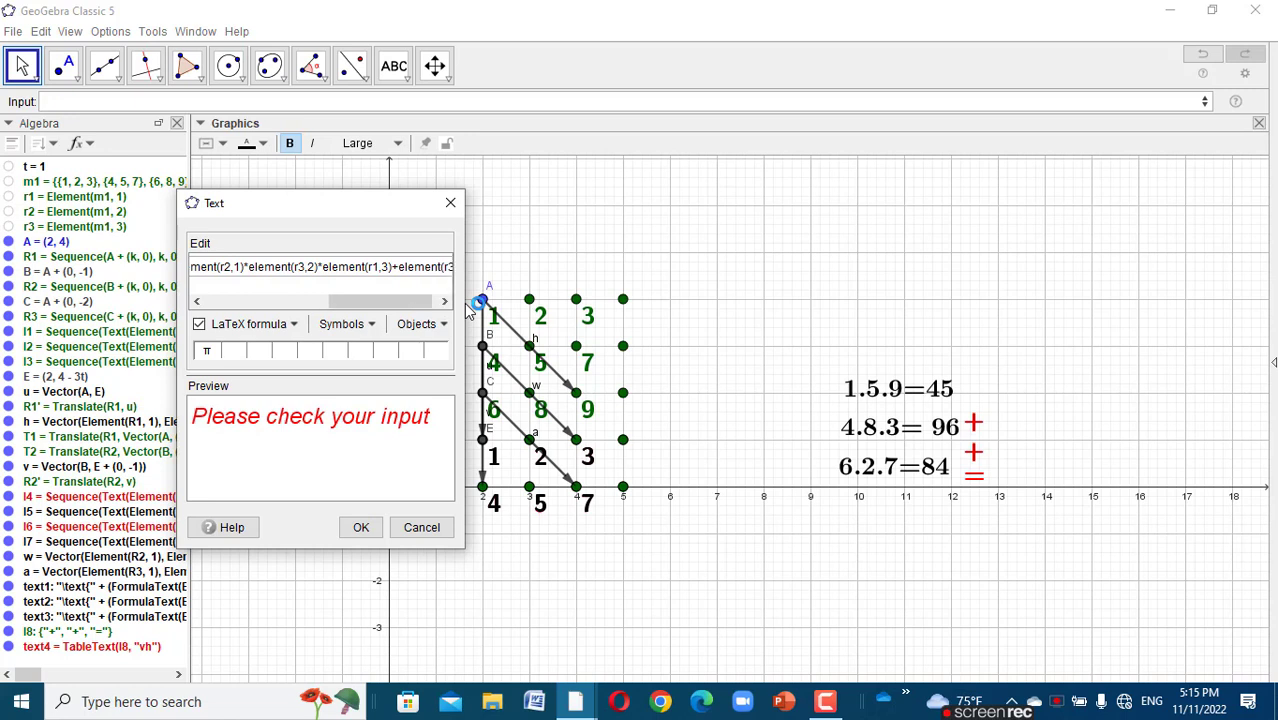
text(,1)*)
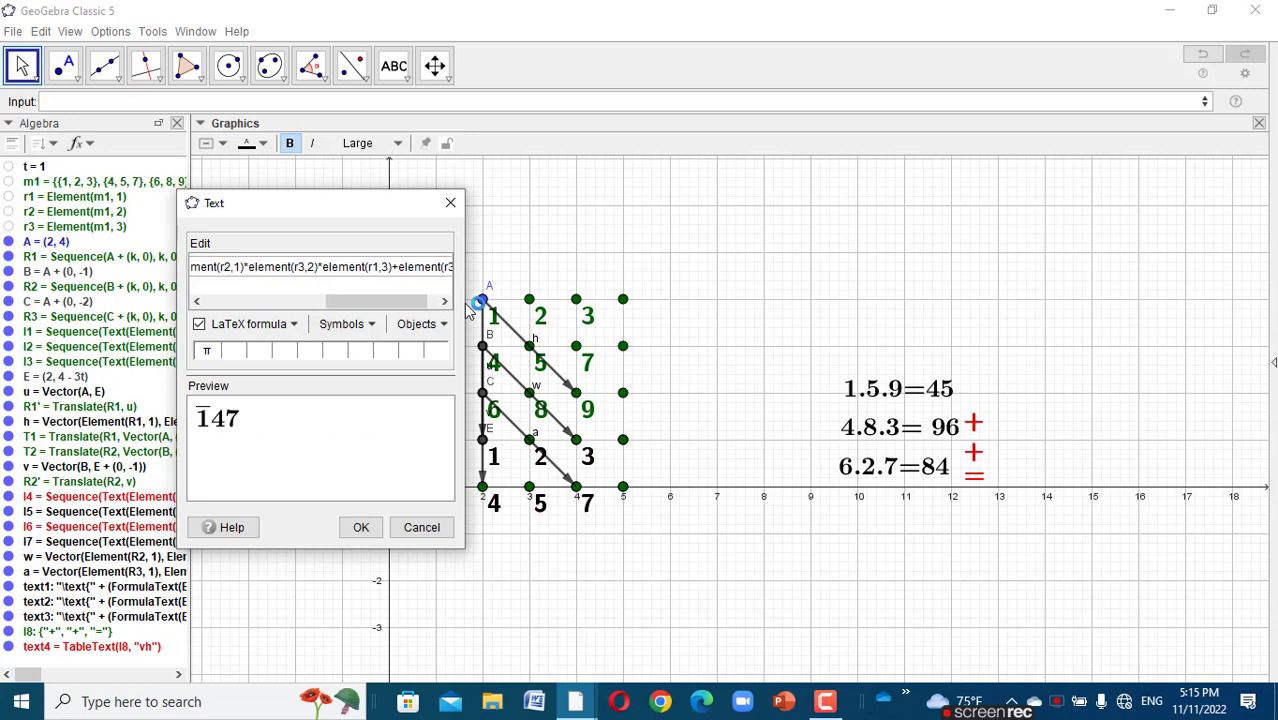
text(ele)
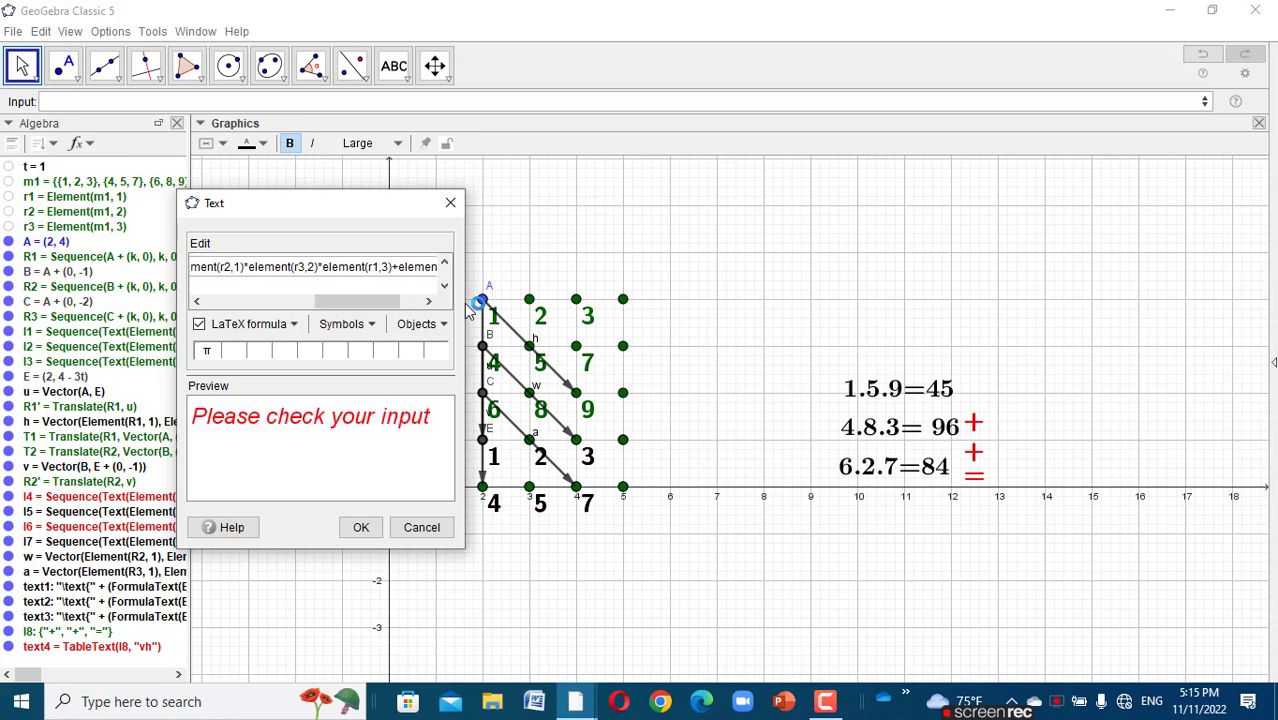
text(men)
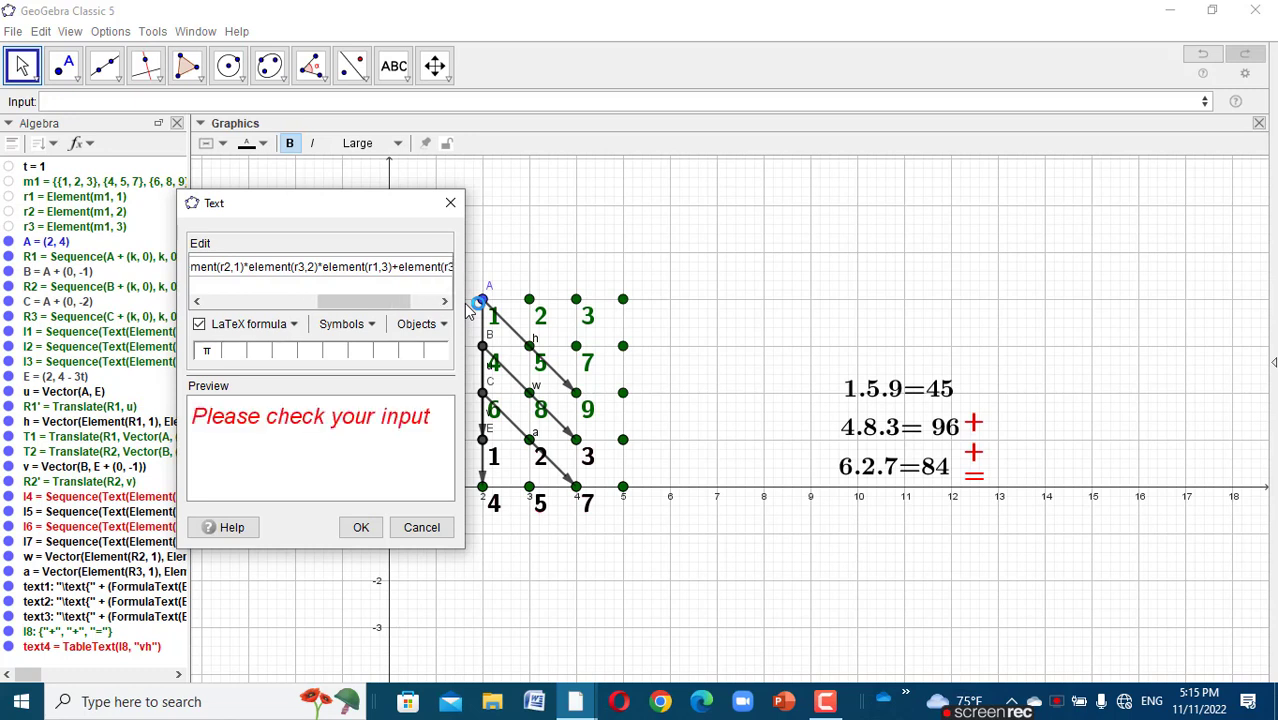
text(t(r)
text())
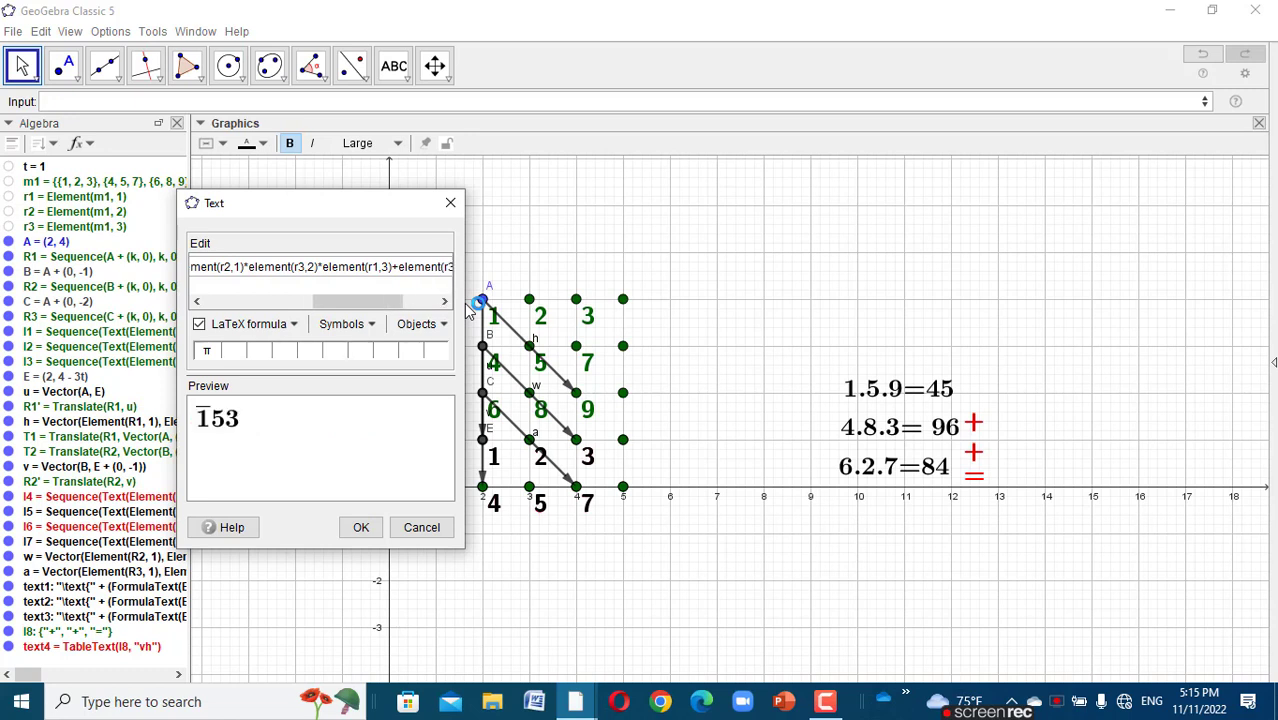
text(*elemen)
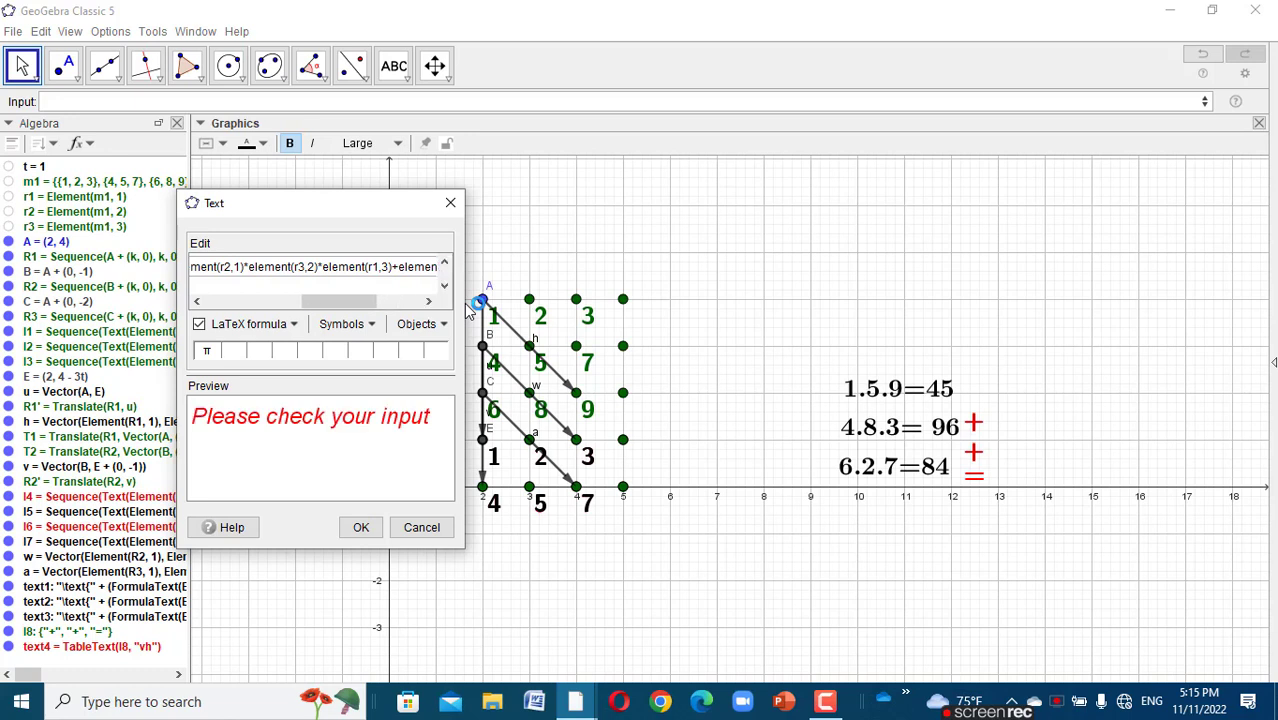
text(t(r2,)
text(3)
drag(365, 300, 418, 302)
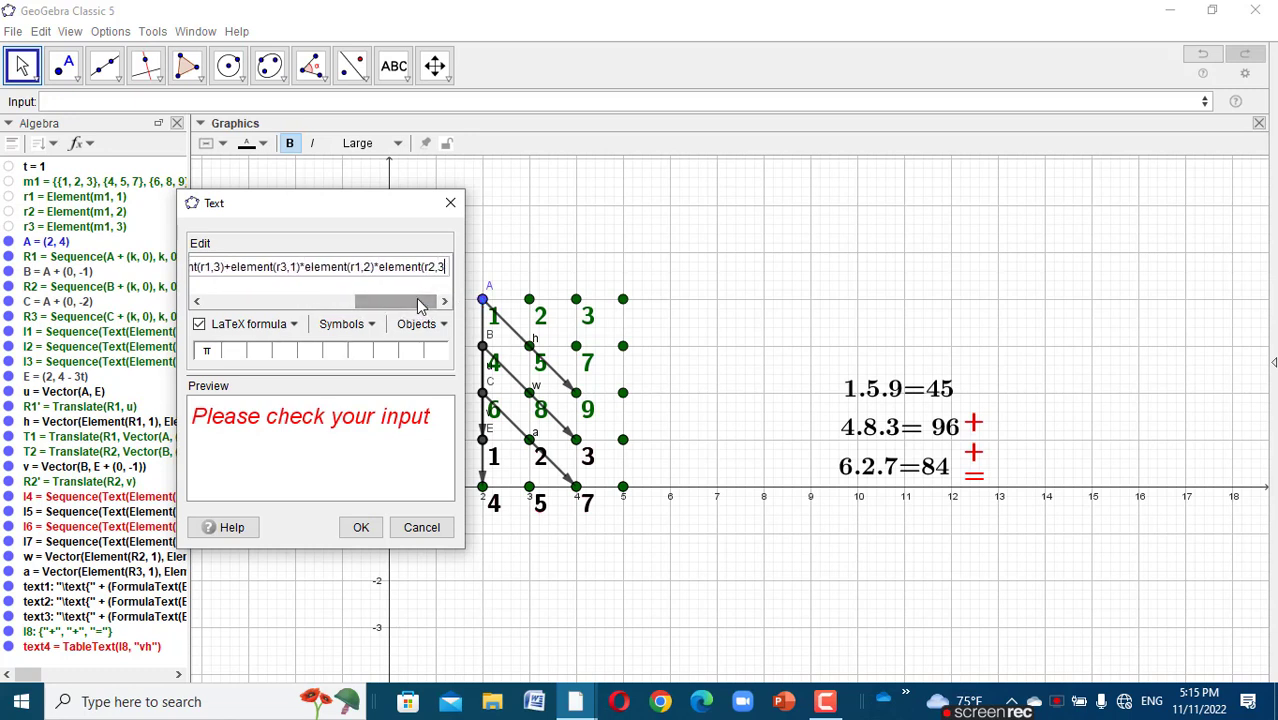
text())
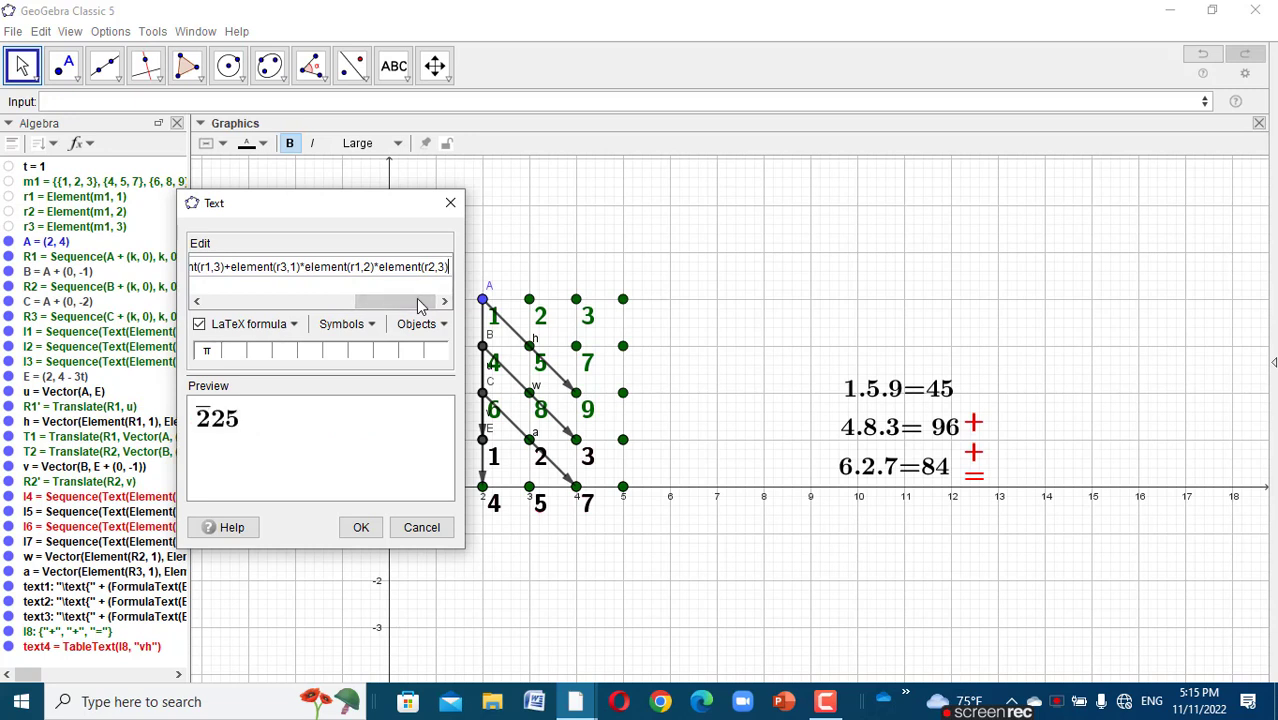
- Insert an opening brace between \overline and the object box so the line spans the whole sum, and create the text
drag(419, 302, 262, 301)
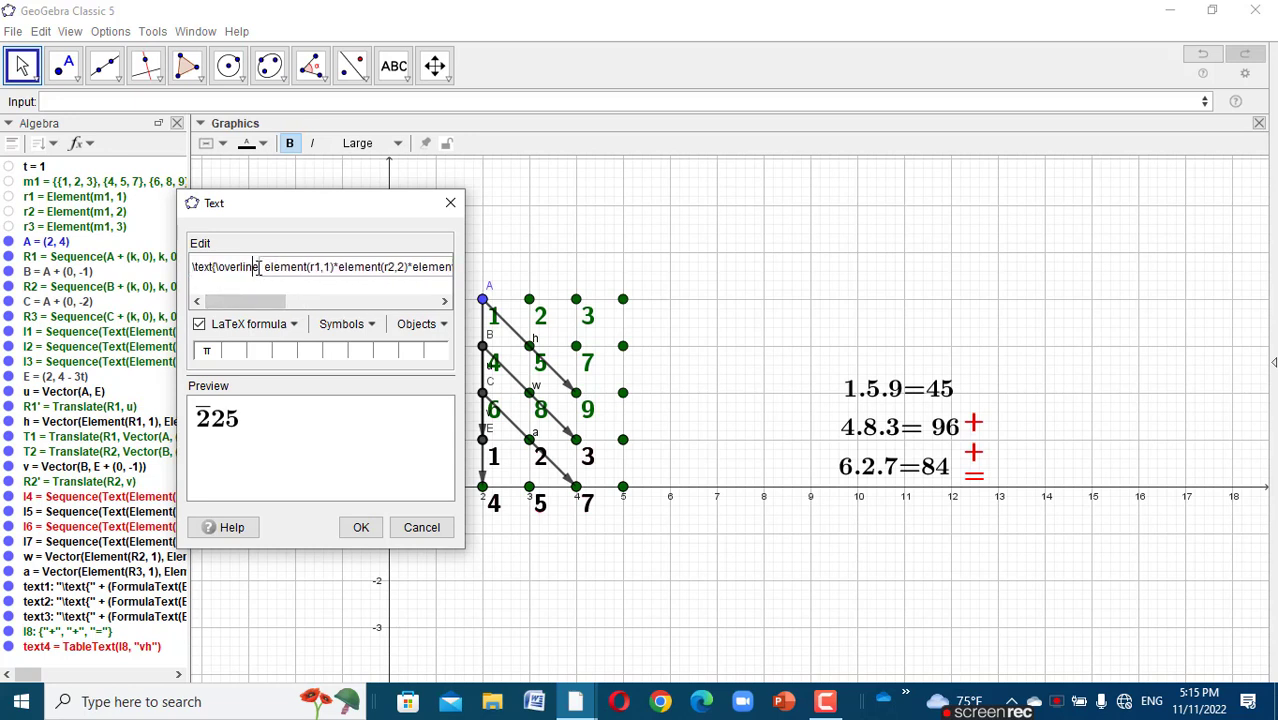
text({)
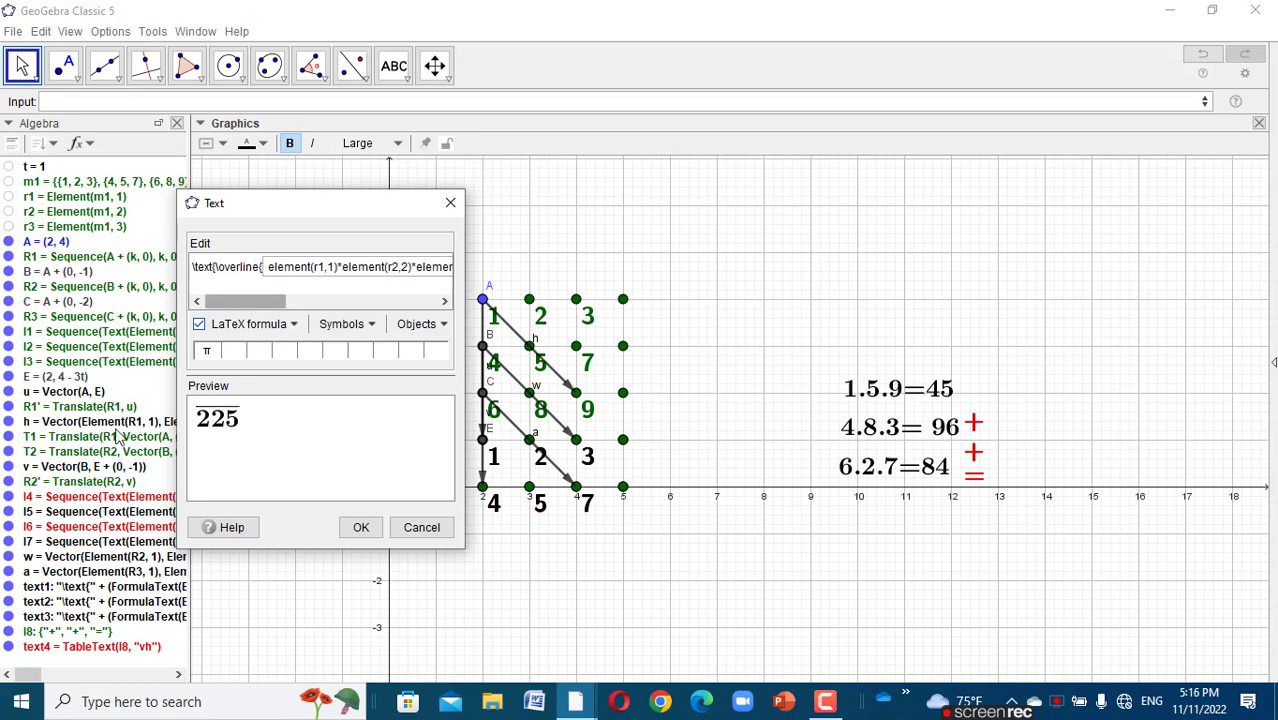
click(357, 527)
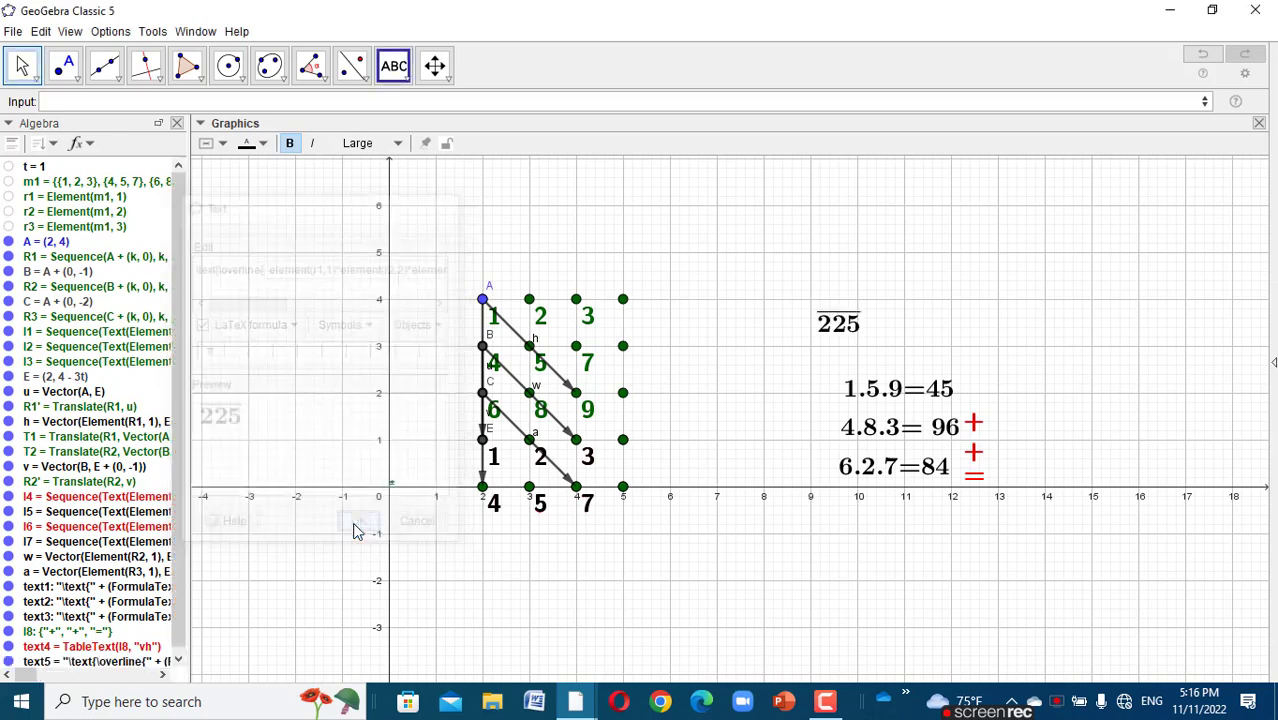
- Move the overlined sum directly beneath the three diagonal product results and colour it red
click(22, 65)
click(274, 72)
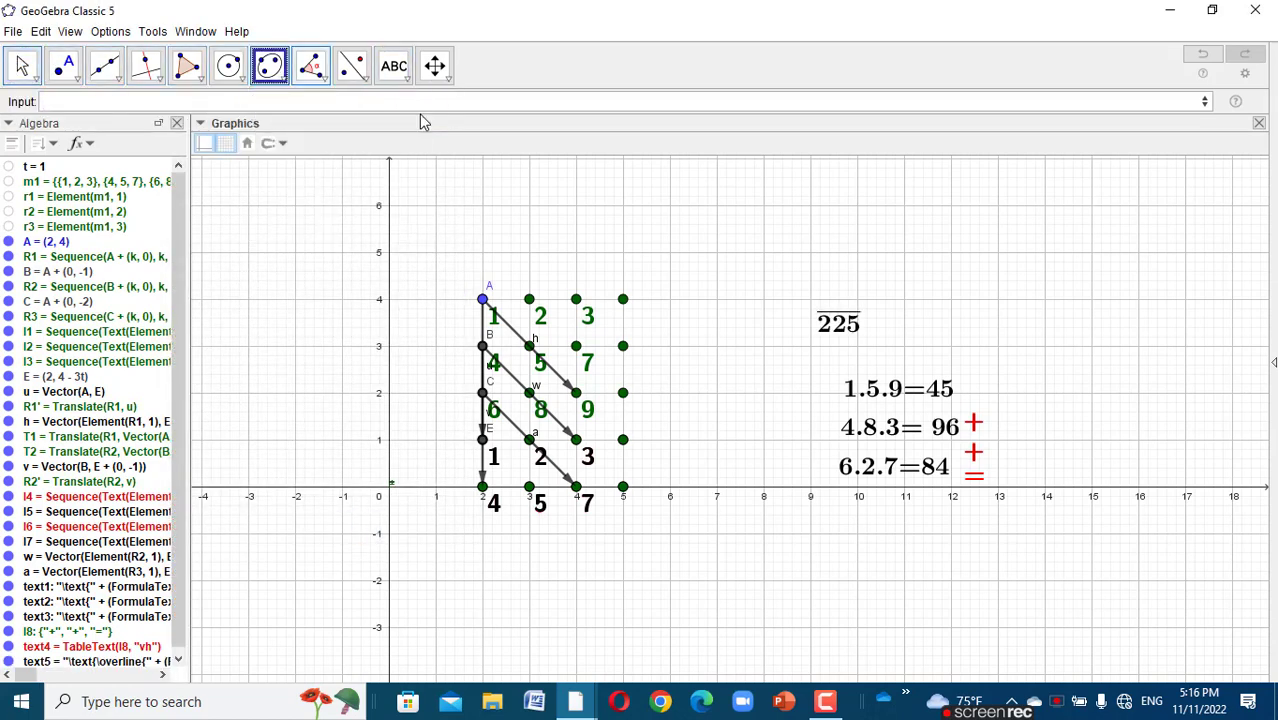
click(822, 339)
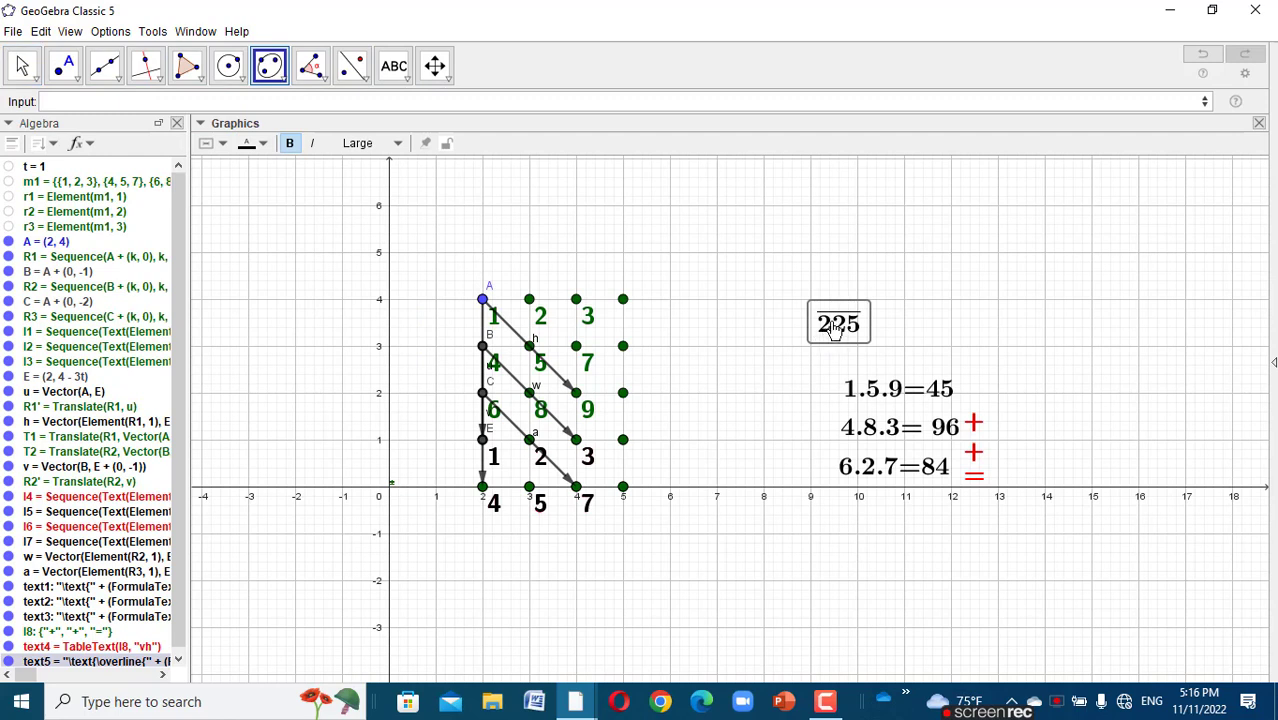
drag(822, 339, 932, 505)
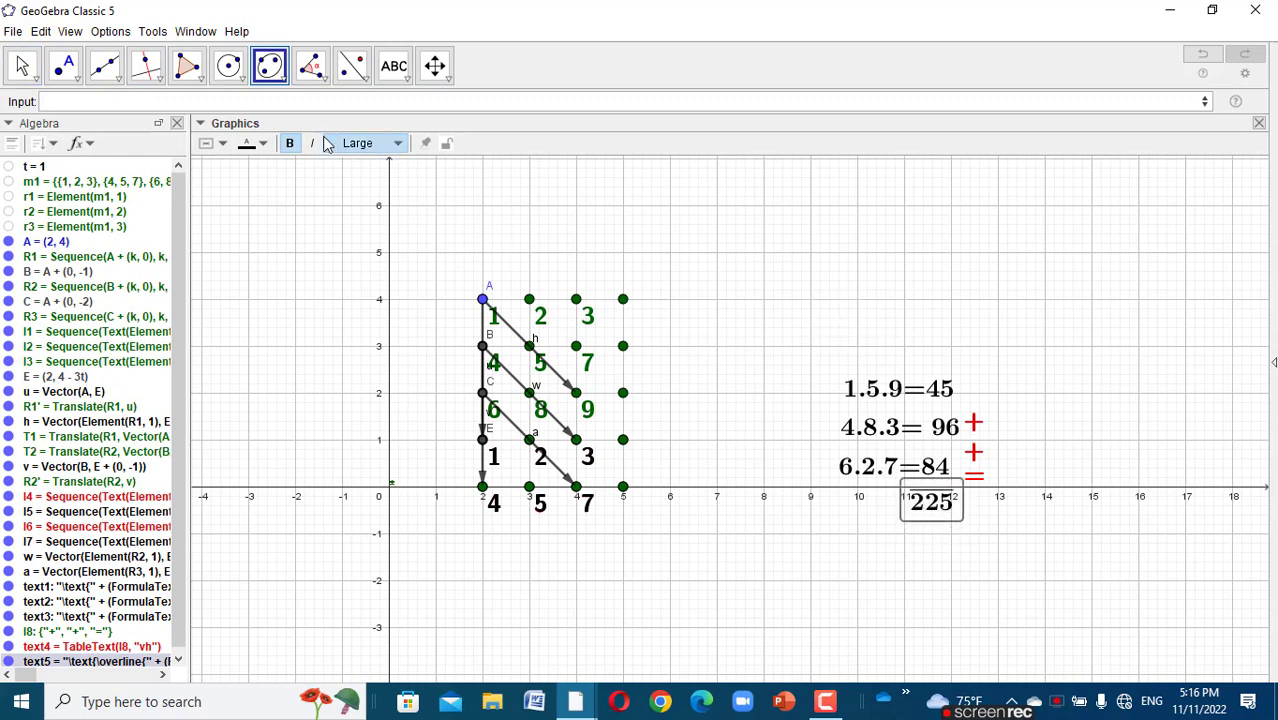
click(268, 145)
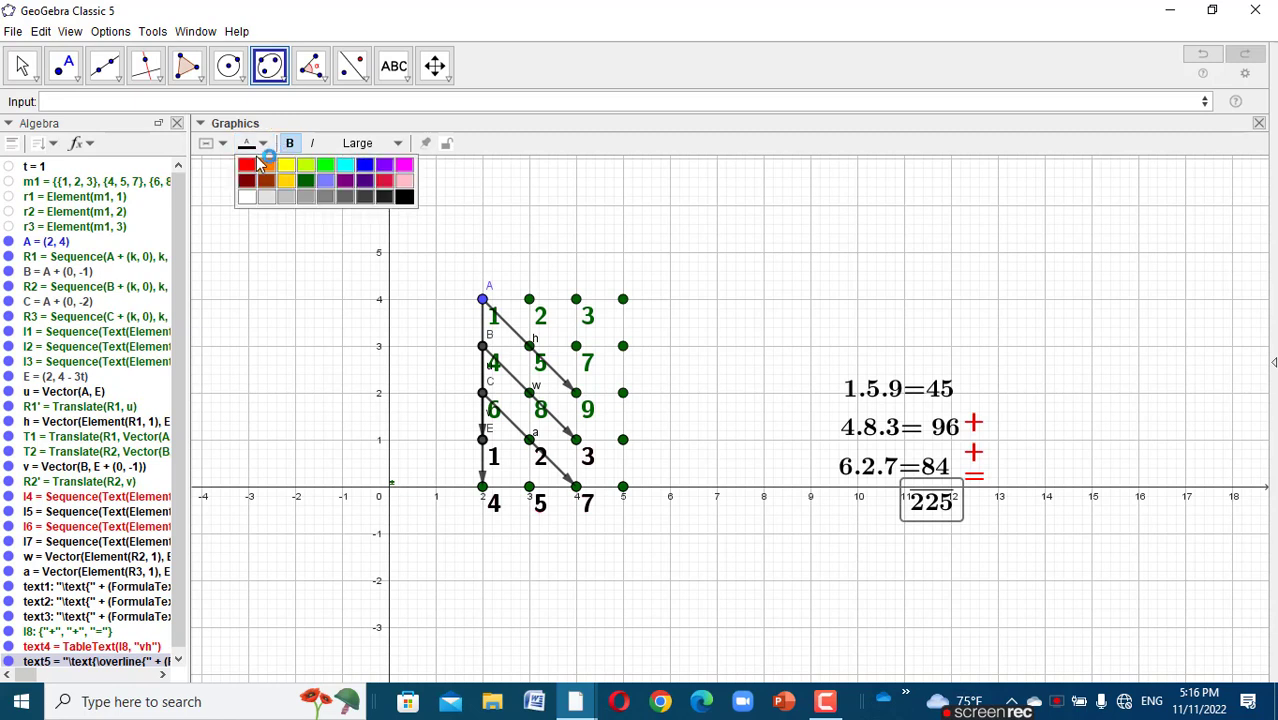
click(247, 165)
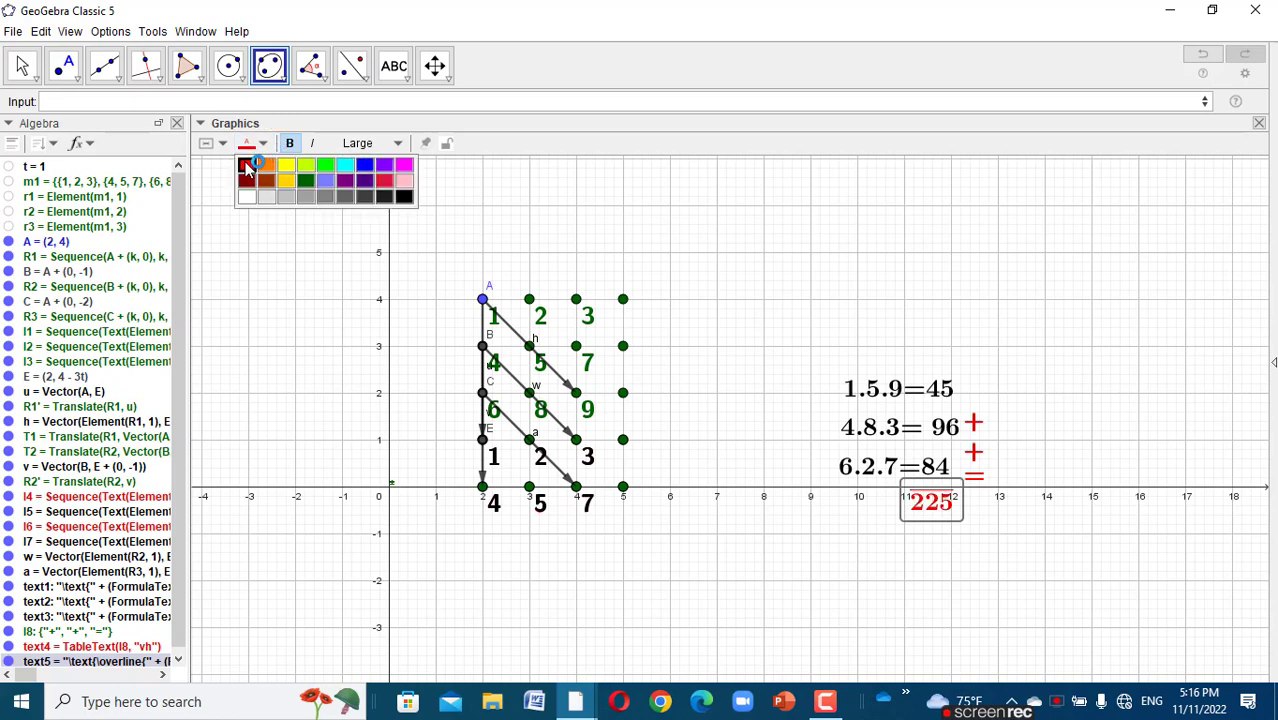
click(774, 219)
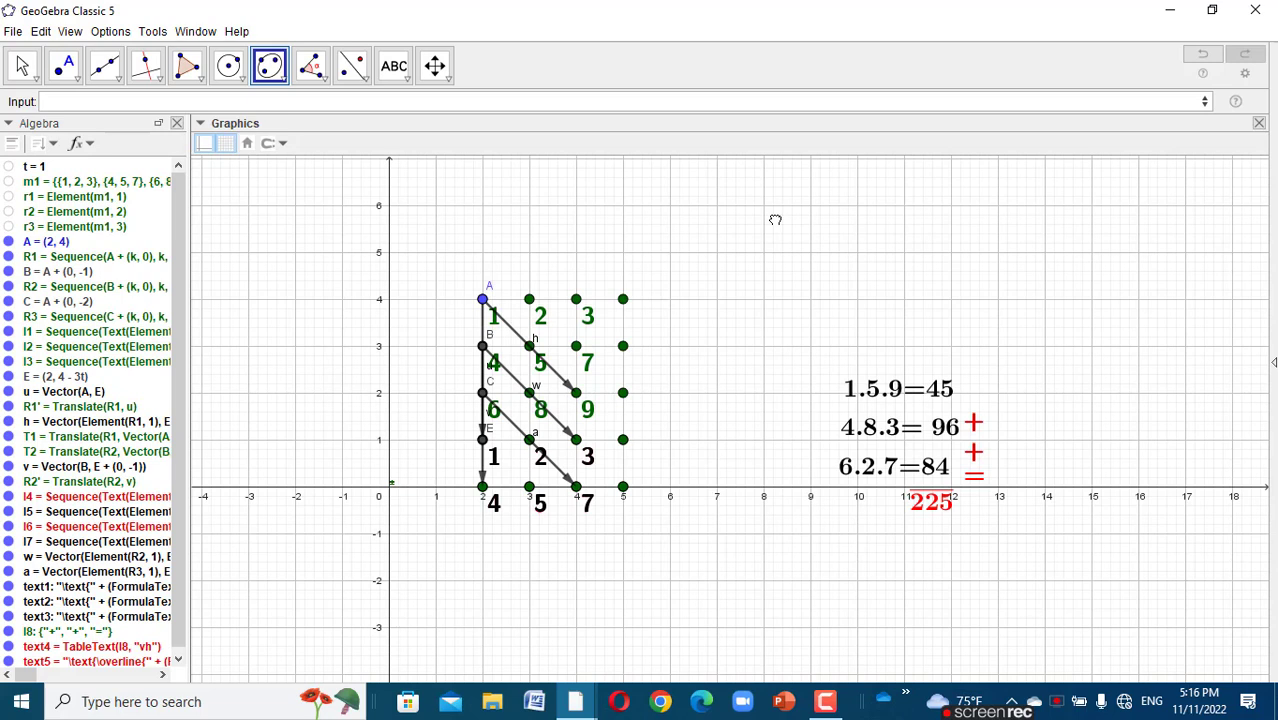
- Colour the first diagonal vector h, running from point A through the matrix entries 1, 5 and 9, red
click(519, 338)
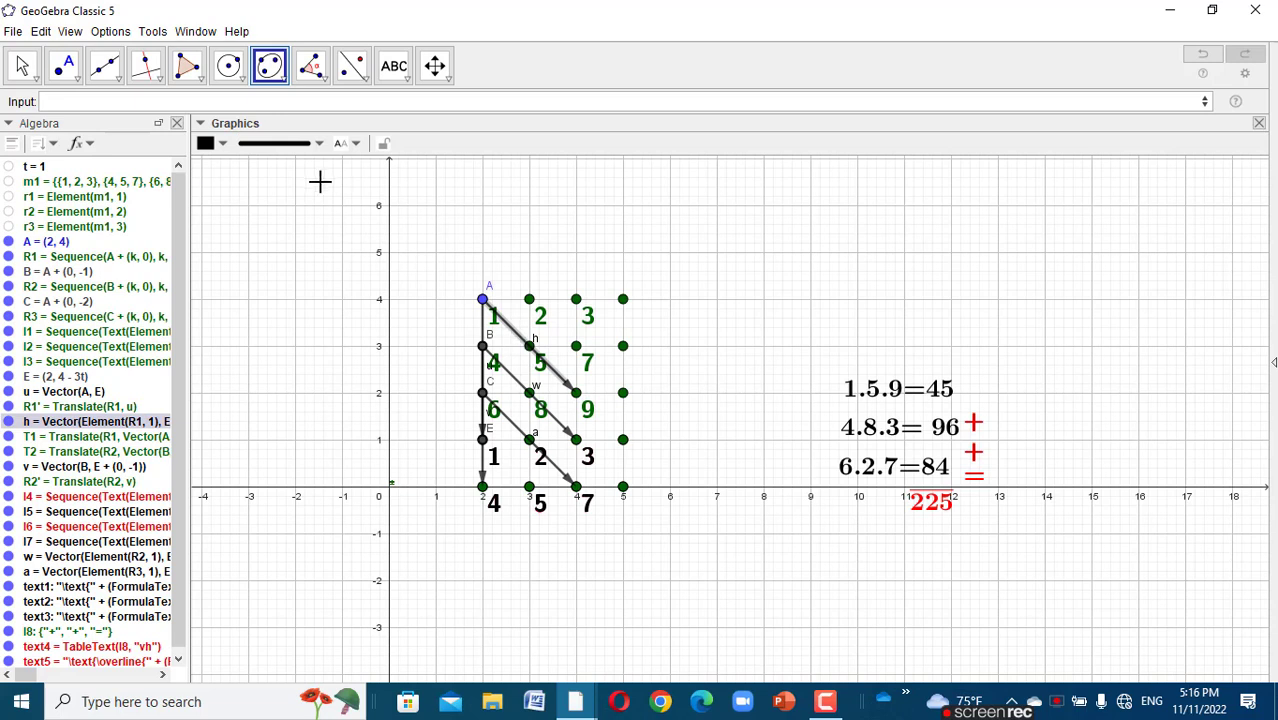
click(226, 146)
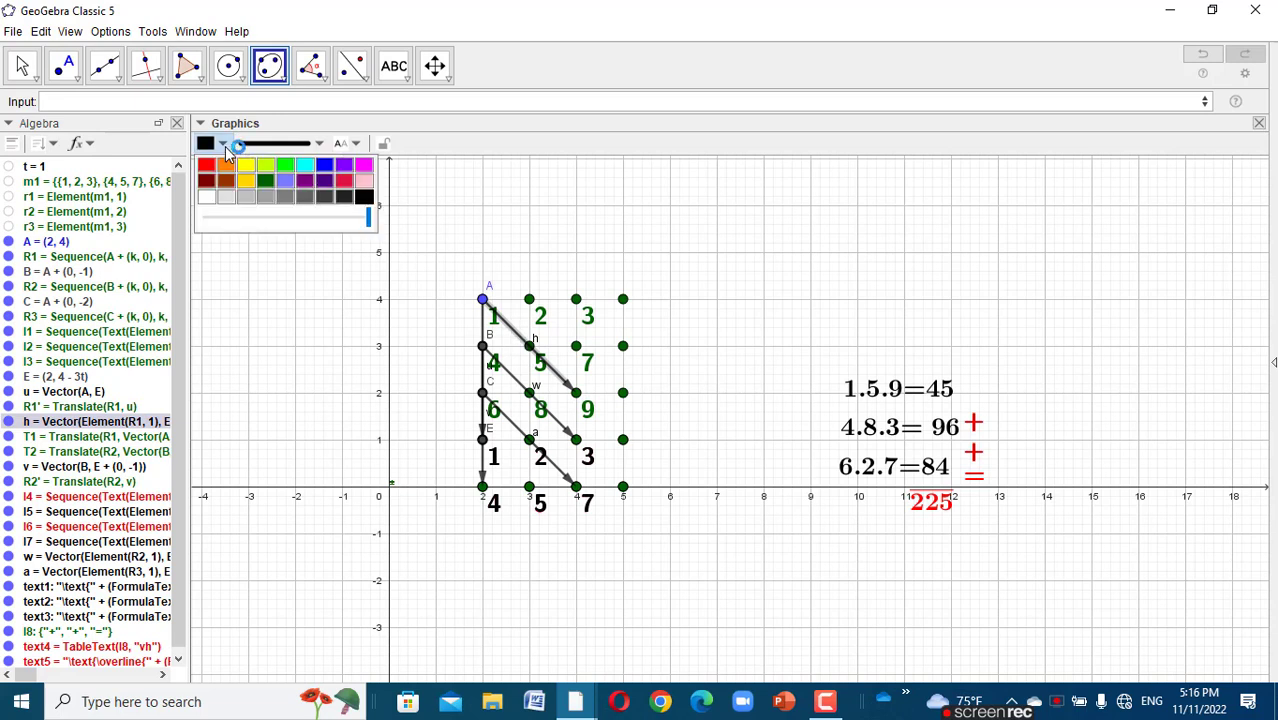
click(206, 164)
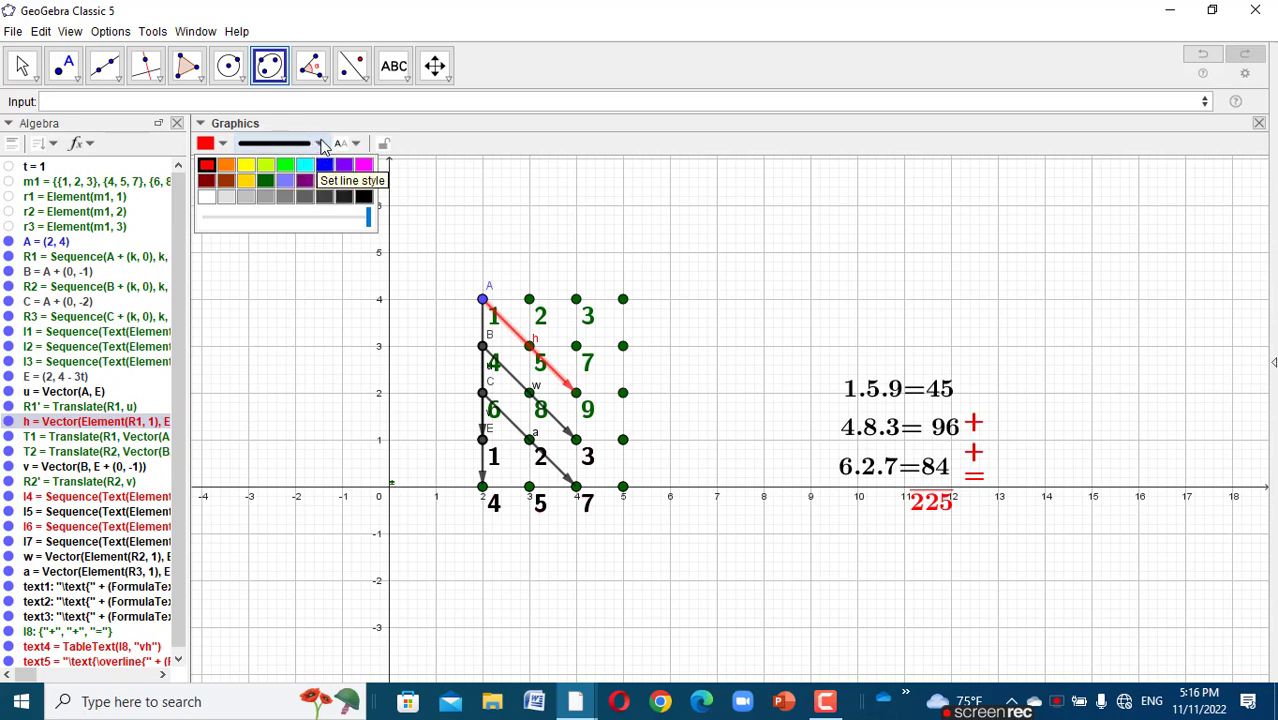
- Increase the line thickness of the red diagonal vector h slightly, keeping the solid line style
click(320, 144)
click(320, 144)
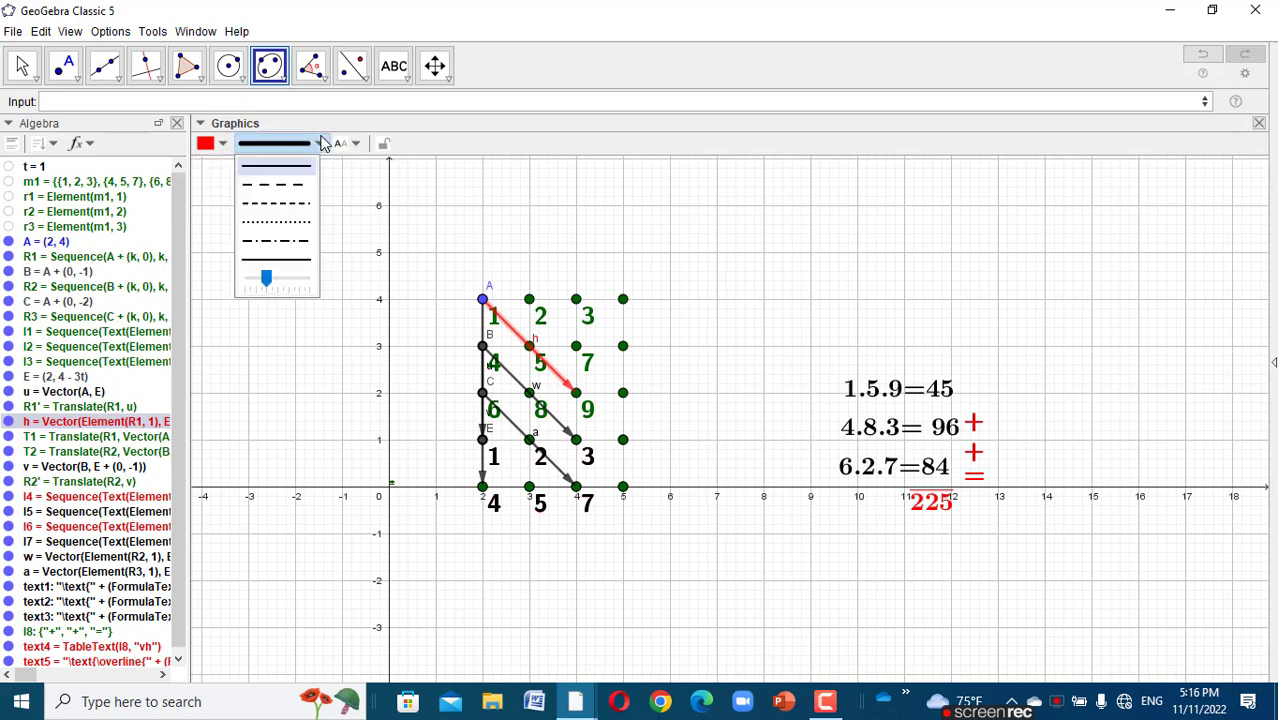
click(277, 286)
drag(277, 286, 281, 287)
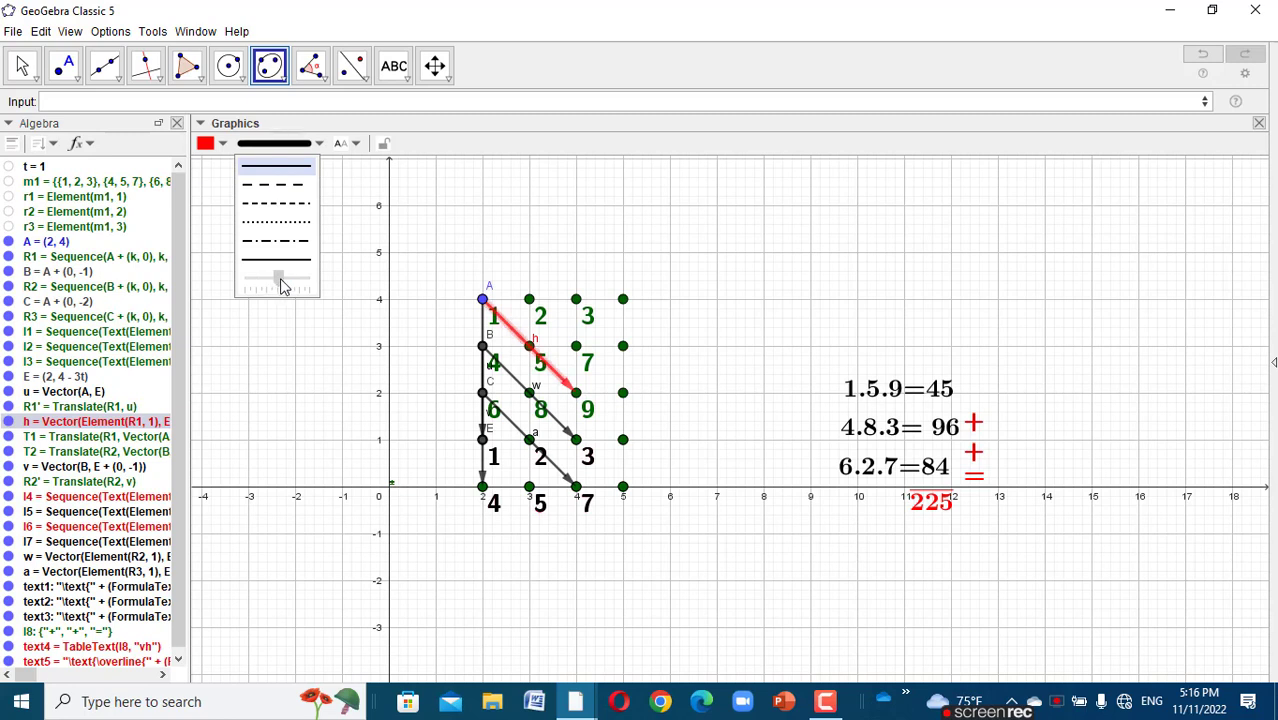
click(331, 351)
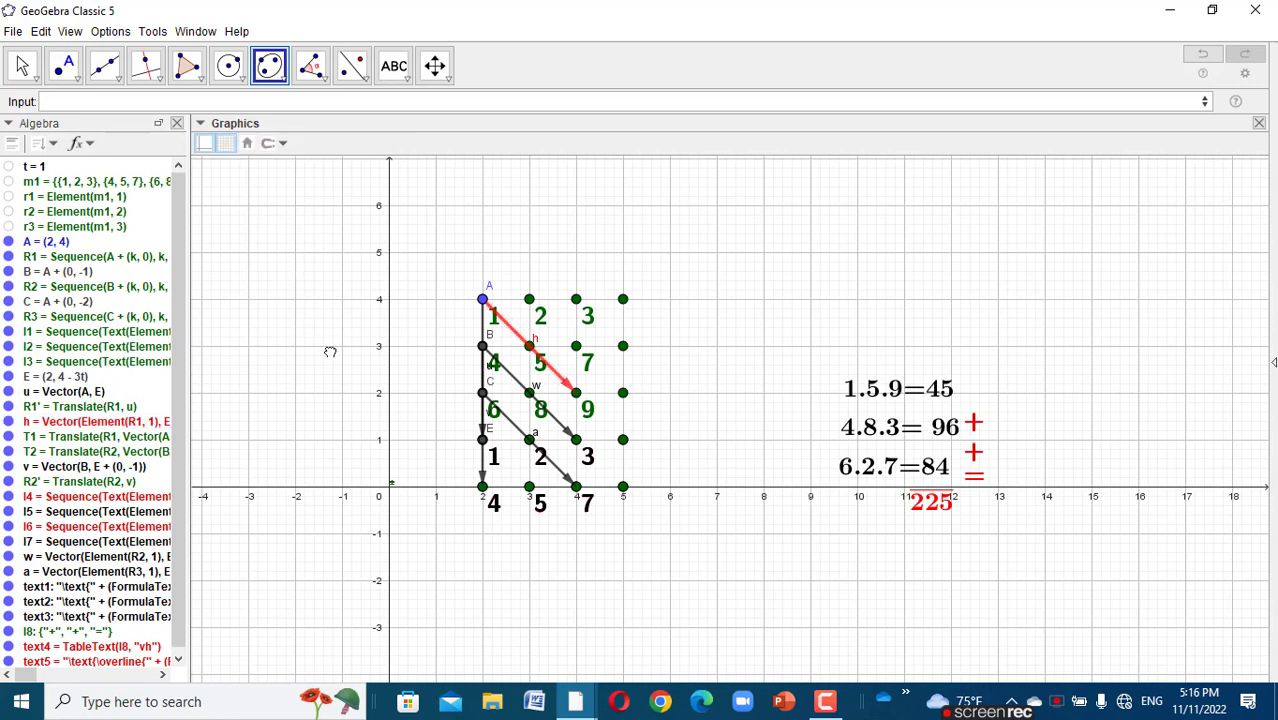
- Thicken the second diagonal vector w, running from point B through the entries 4, 8 and 3, and colour it red
click(514, 382)
click(300, 143)
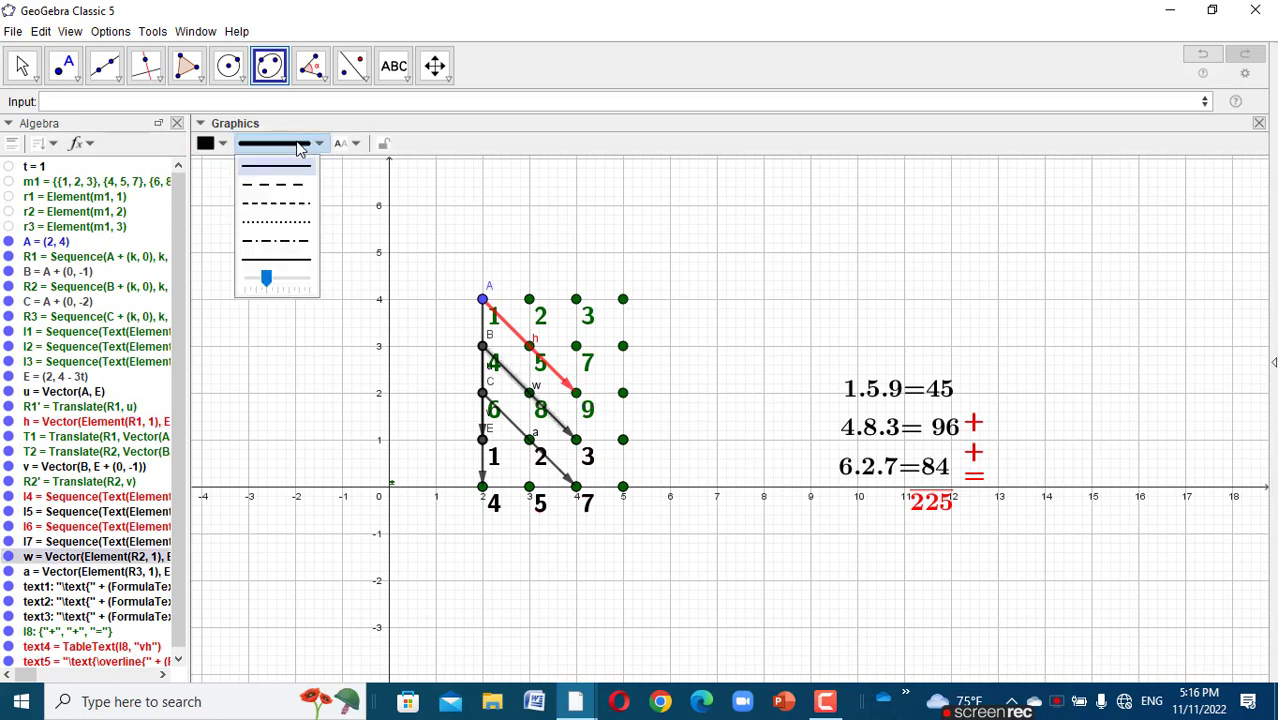
drag(265, 281, 283, 289)
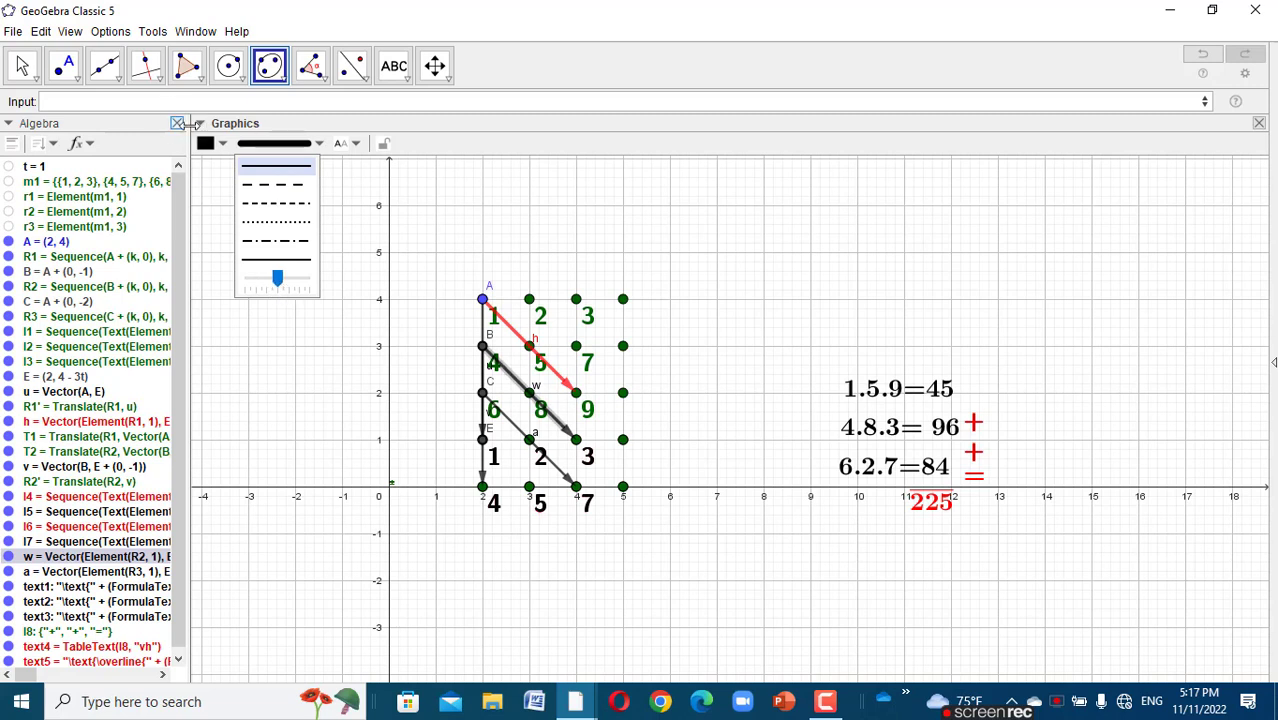
click(222, 145)
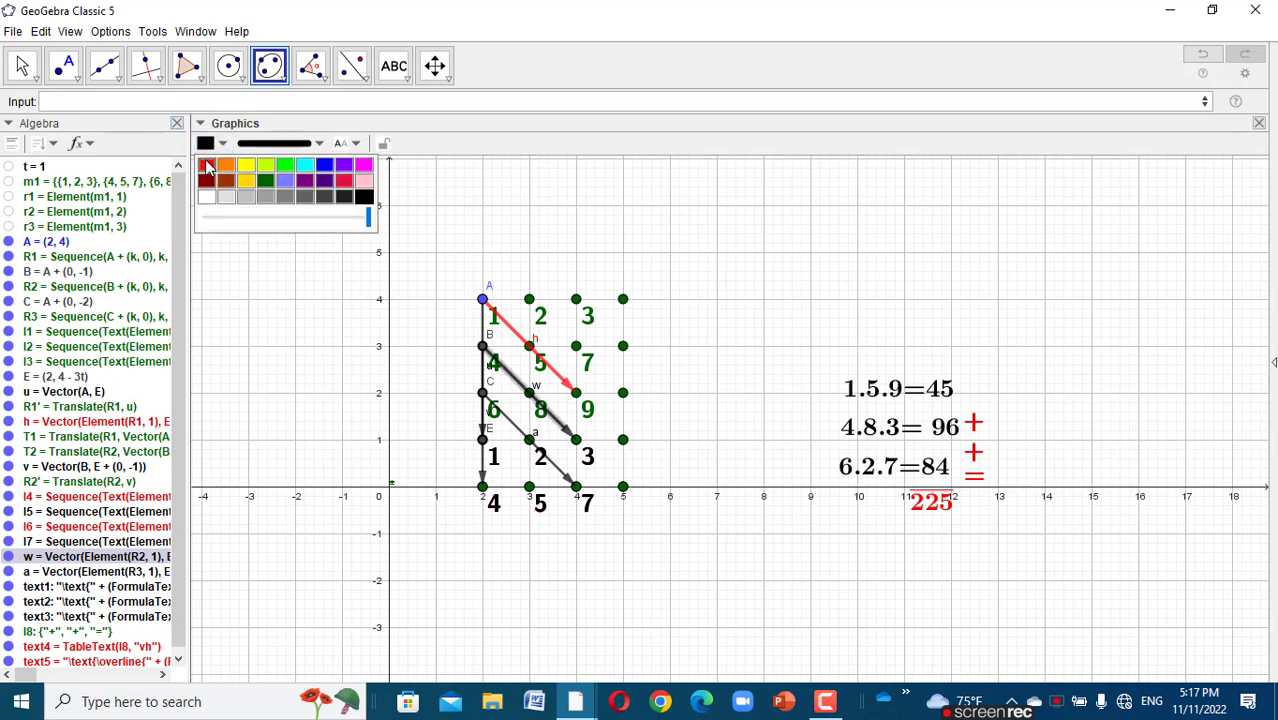
click(206, 166)
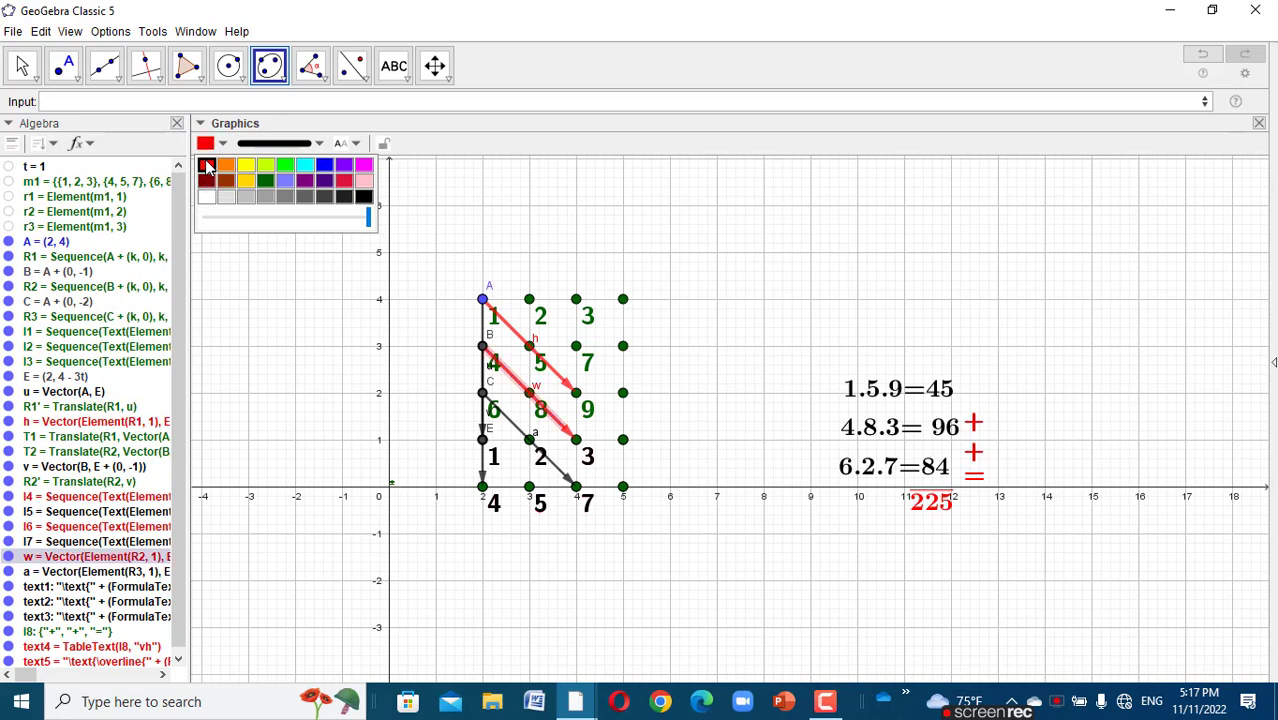
- Colour the third diagonal vector a, running from point C through the entries 6, 2 and 7, red and thicken its line
click(553, 463)
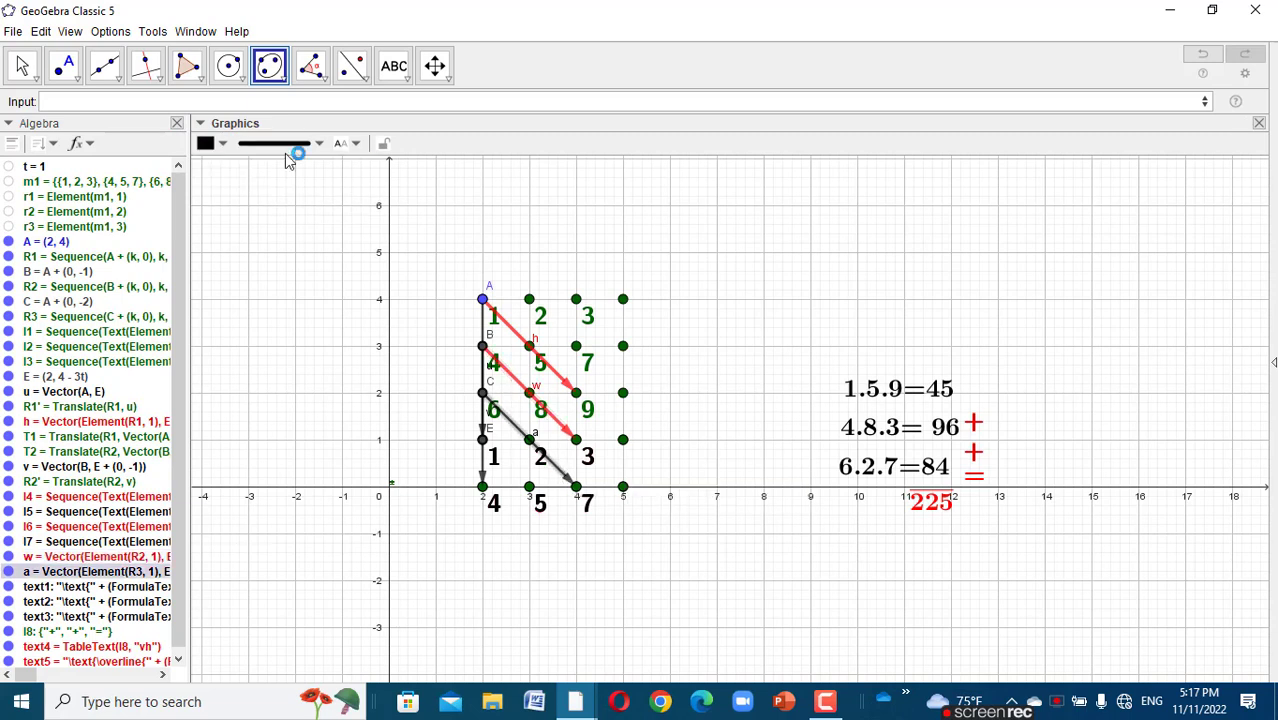
click(222, 145)
click(206, 166)
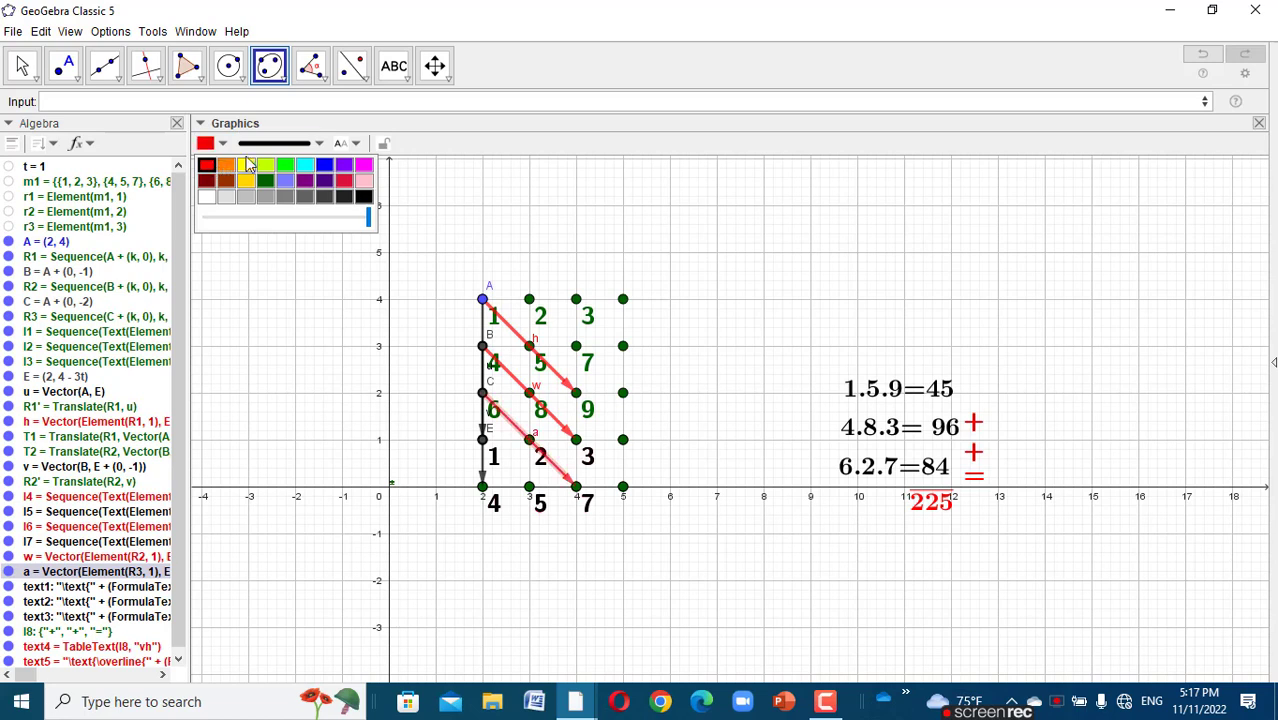
click(285, 144)
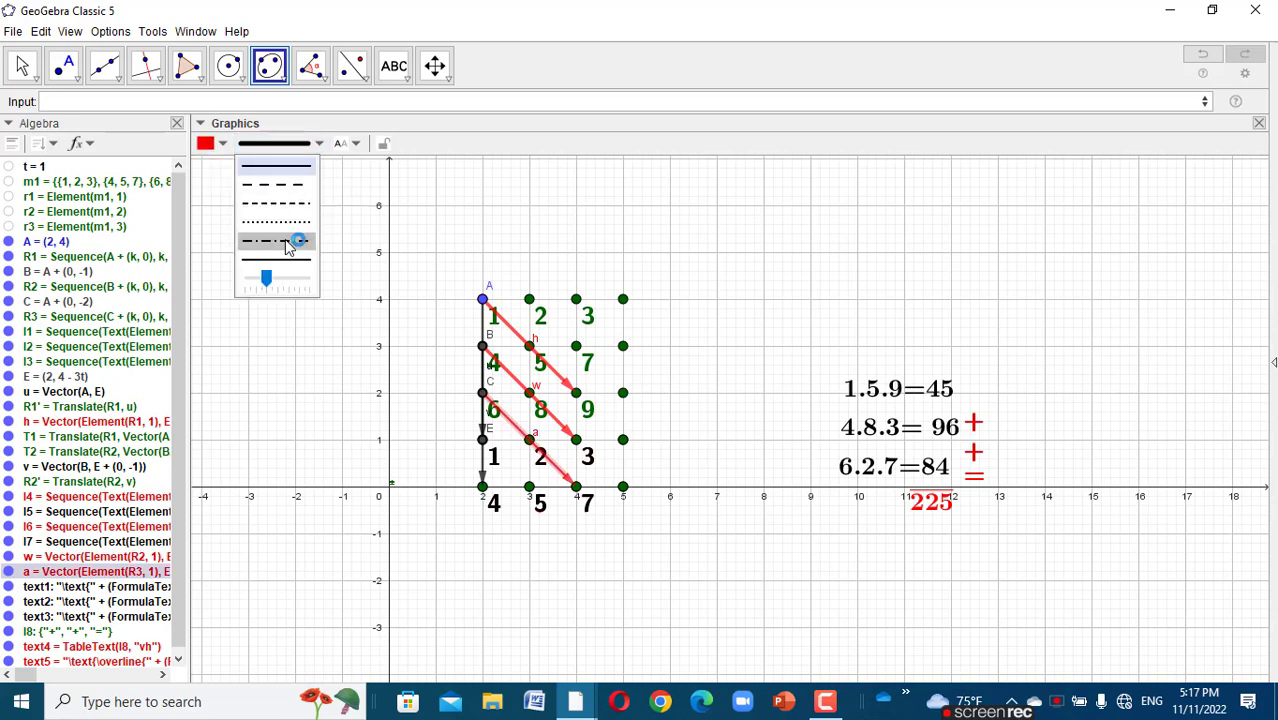
click(276, 285)
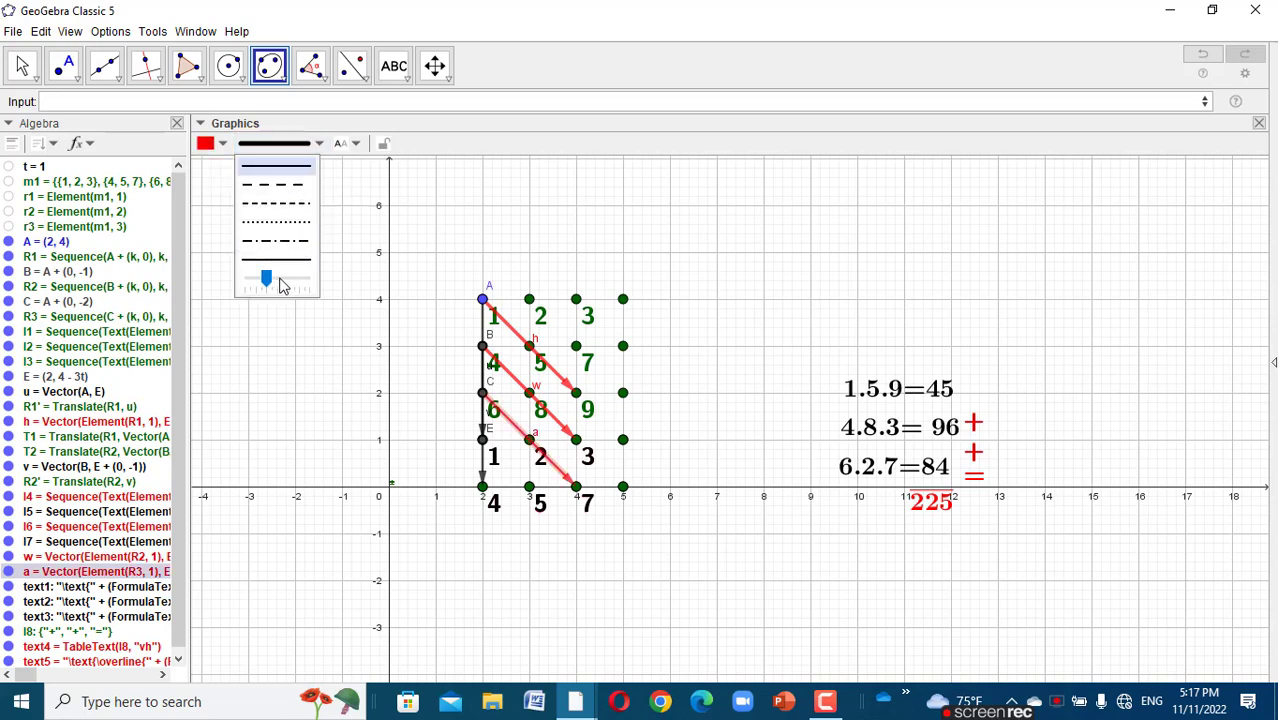
drag(266, 280, 281, 286)
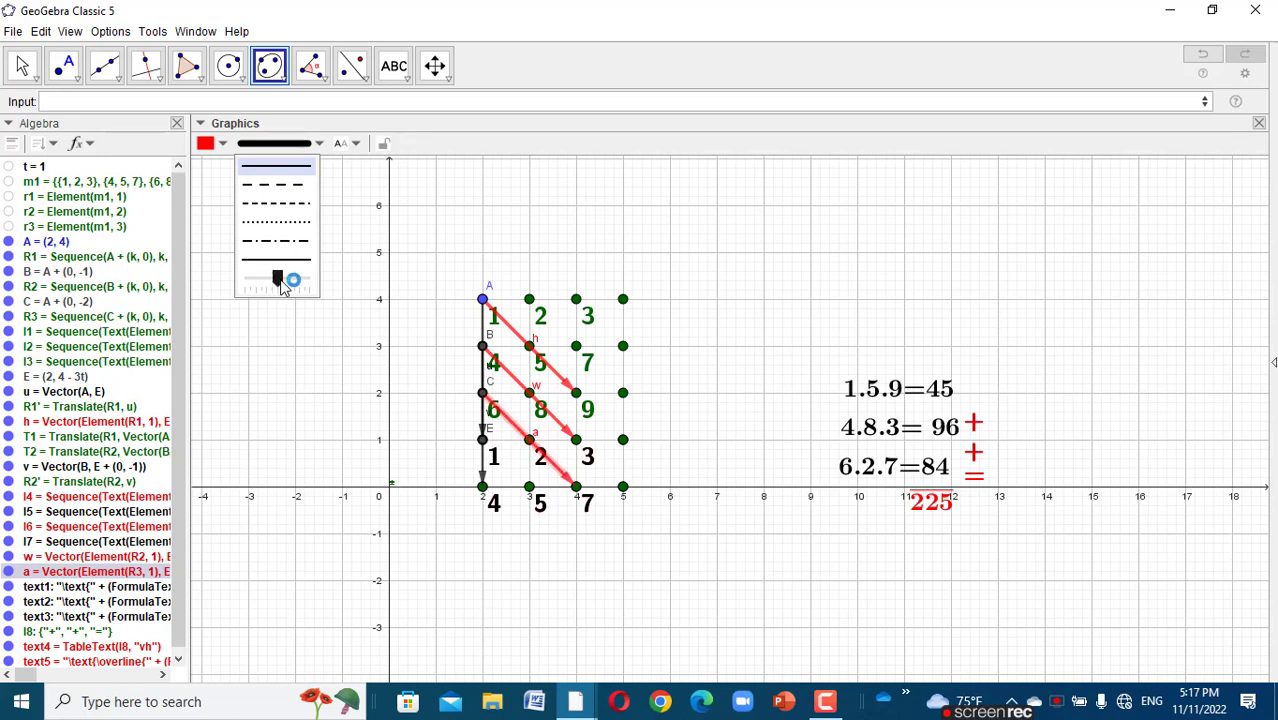
click(322, 350)
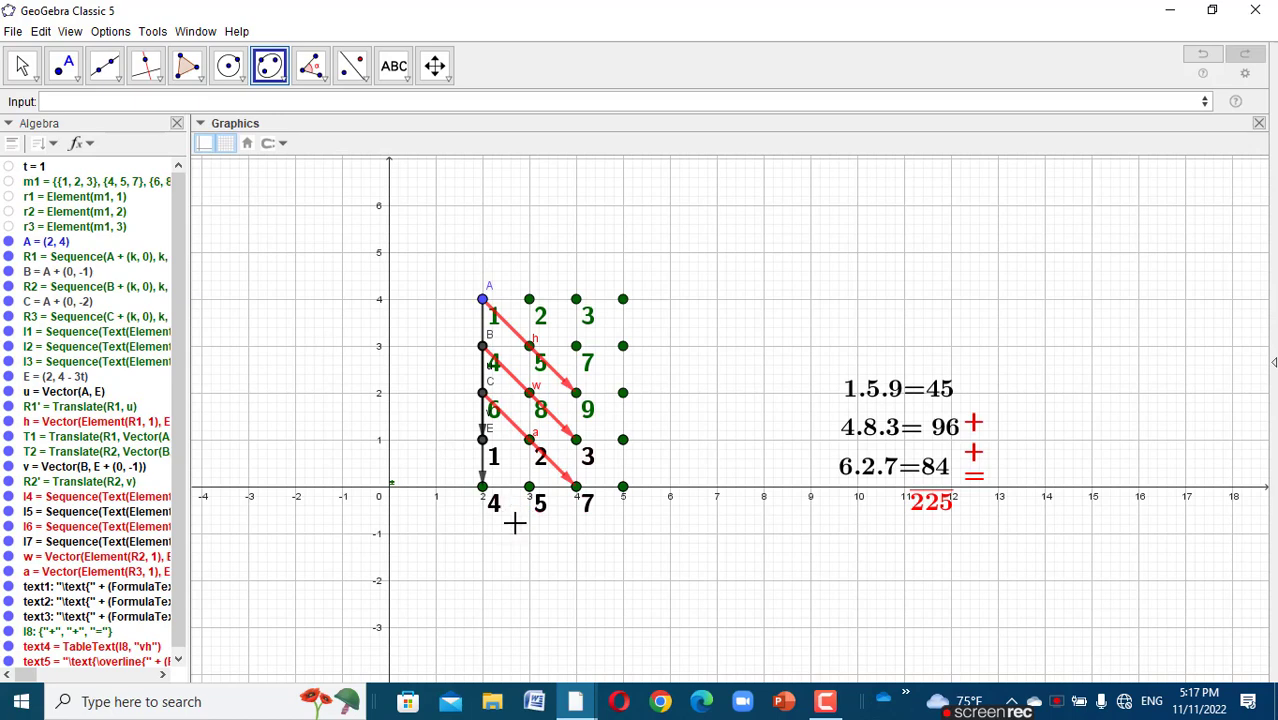
- Examine the matrix input box in the finished Rule Sarrus.ggb applet, and return to the working construction
drag(515, 523, 529, 559)
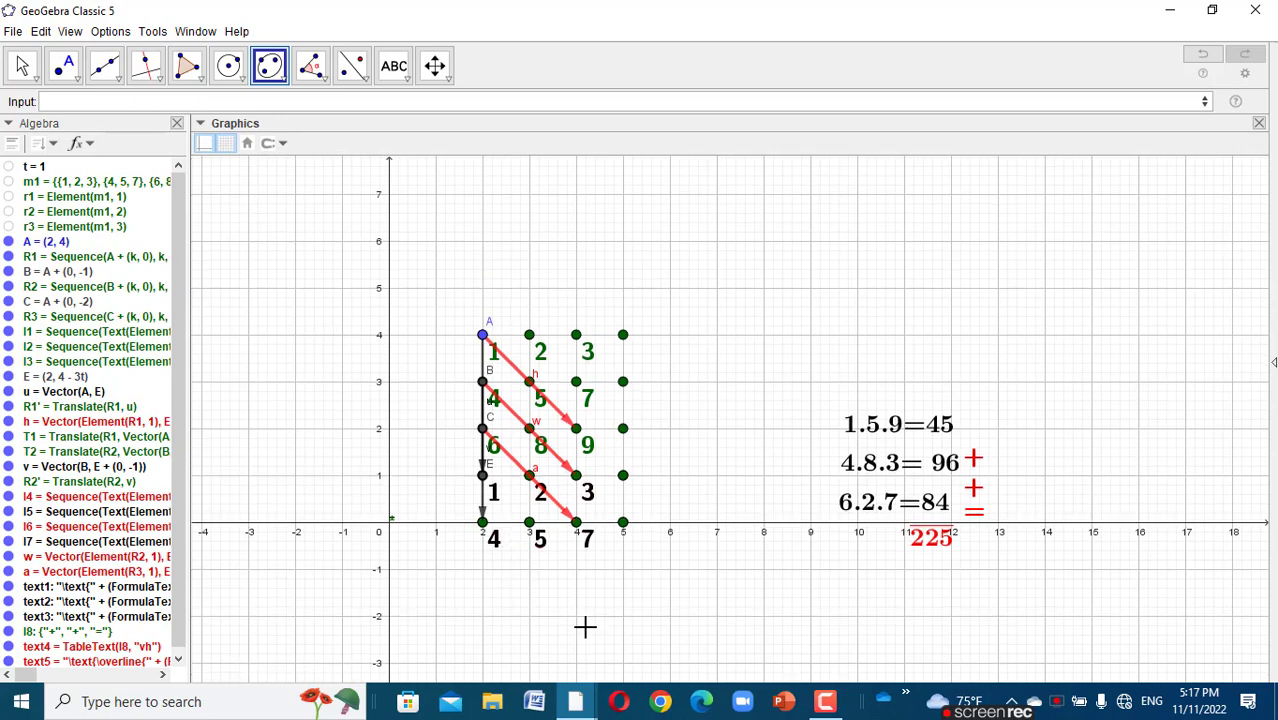
click(578, 705)
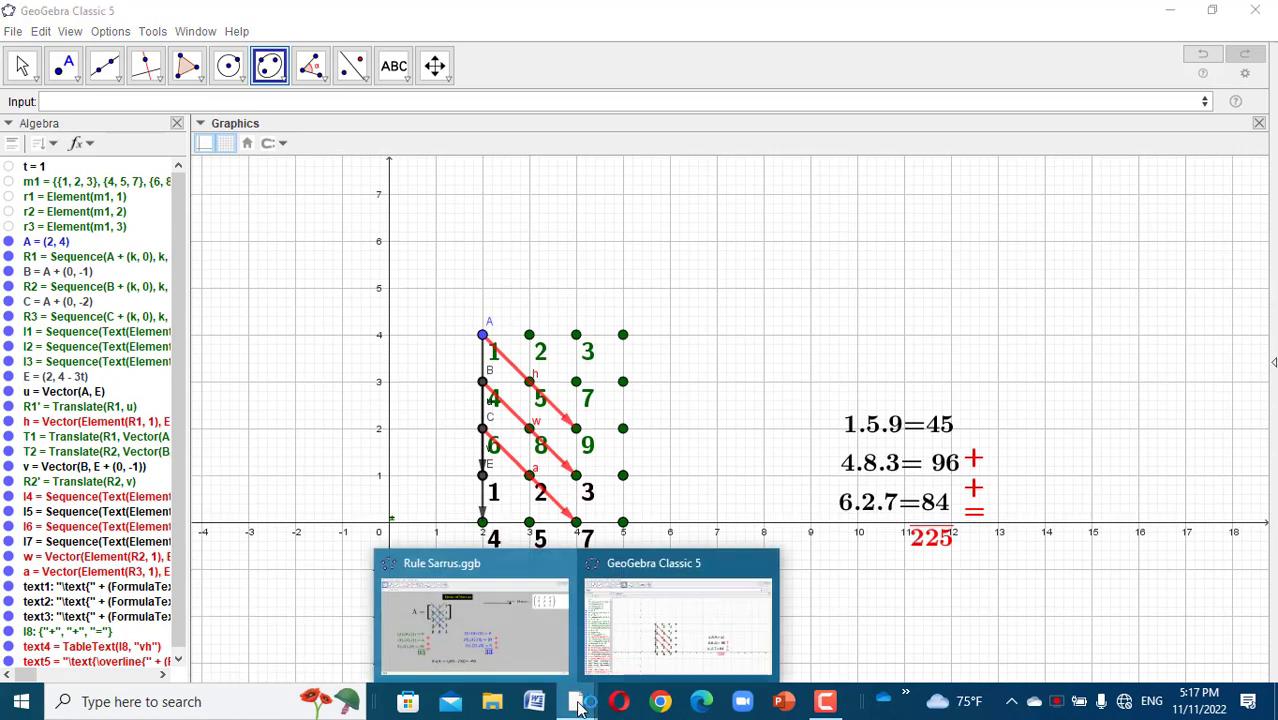
click(496, 640)
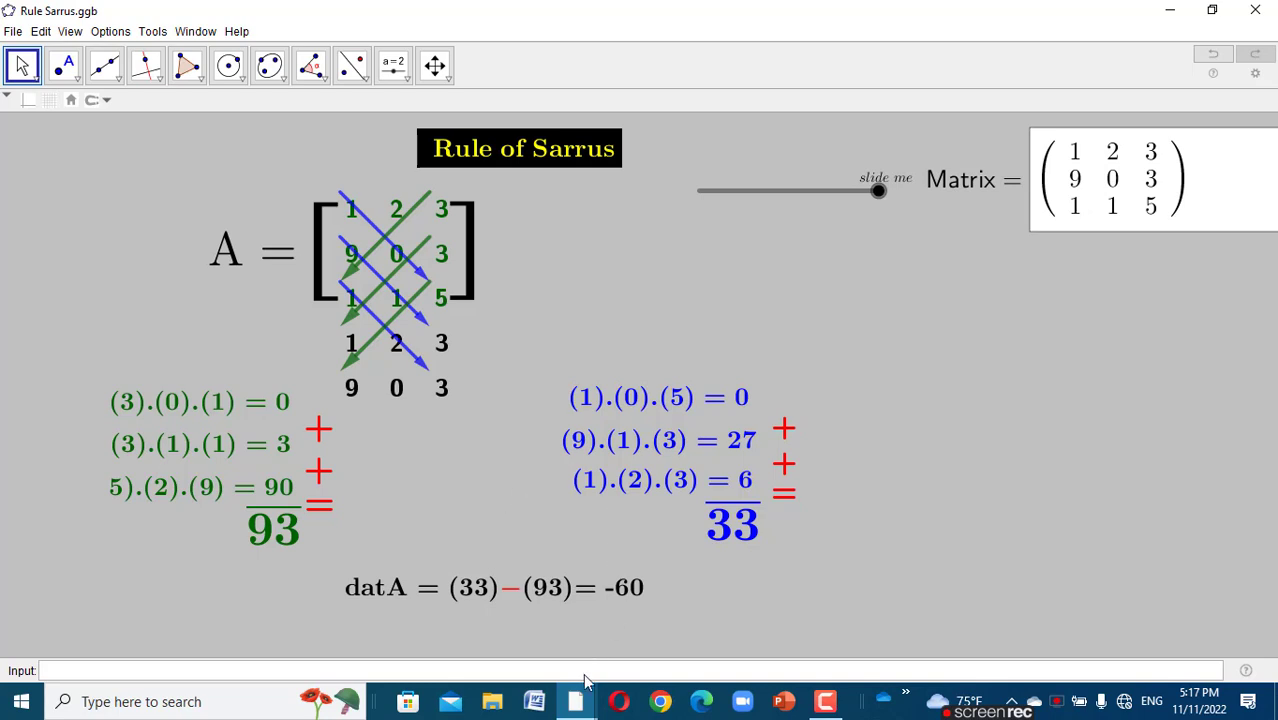
mouse_move(576, 701)
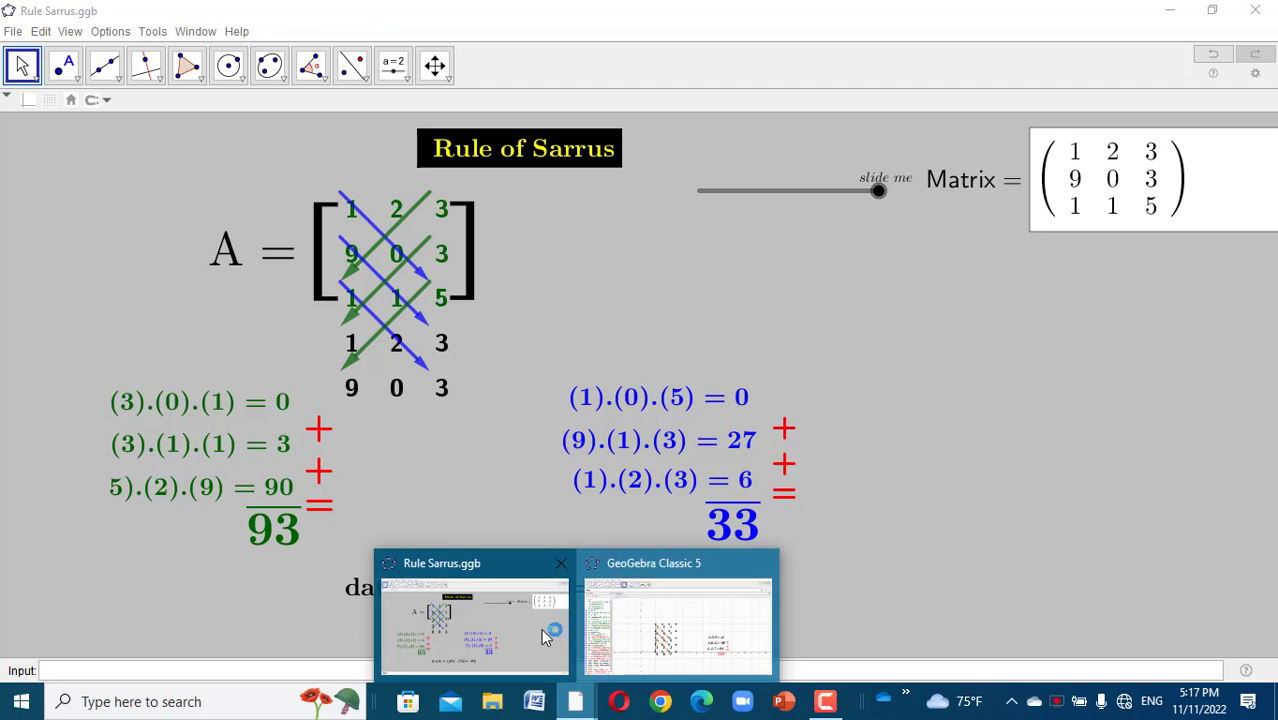
click(652, 628)
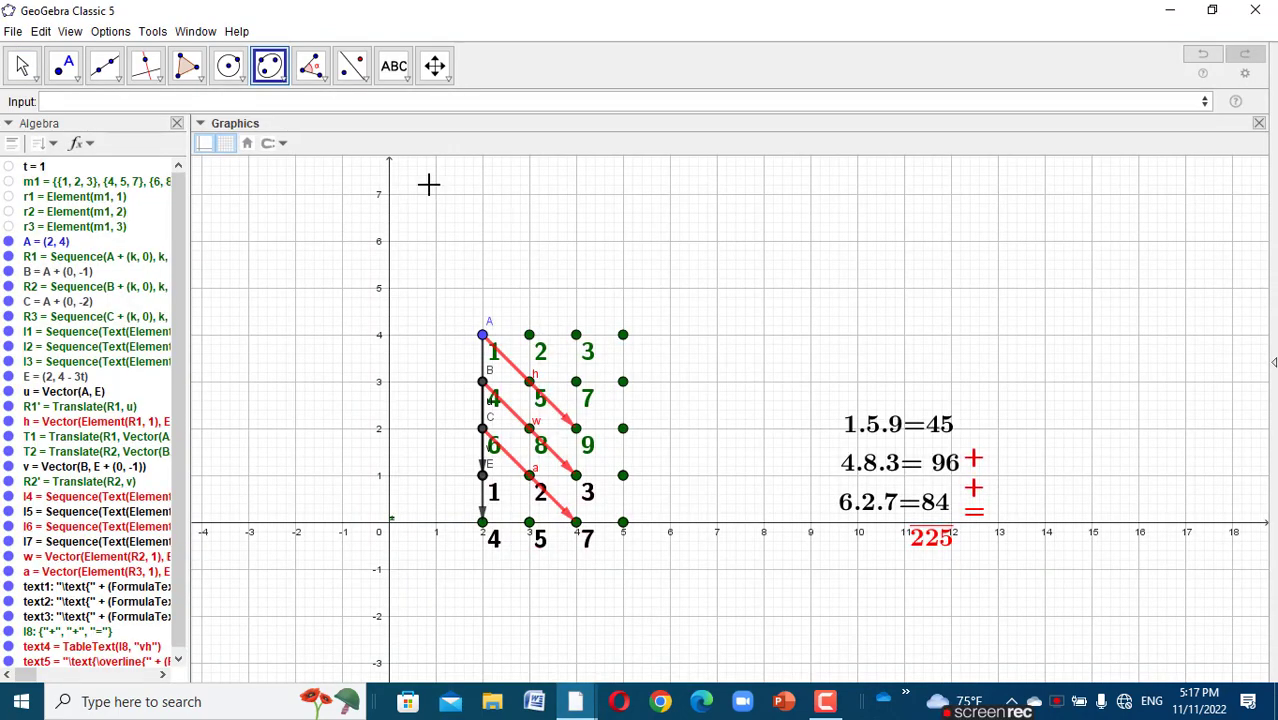
- Create an input box with the caption "Matrix =" above the matrix entries and link it to m1
click(404, 78)
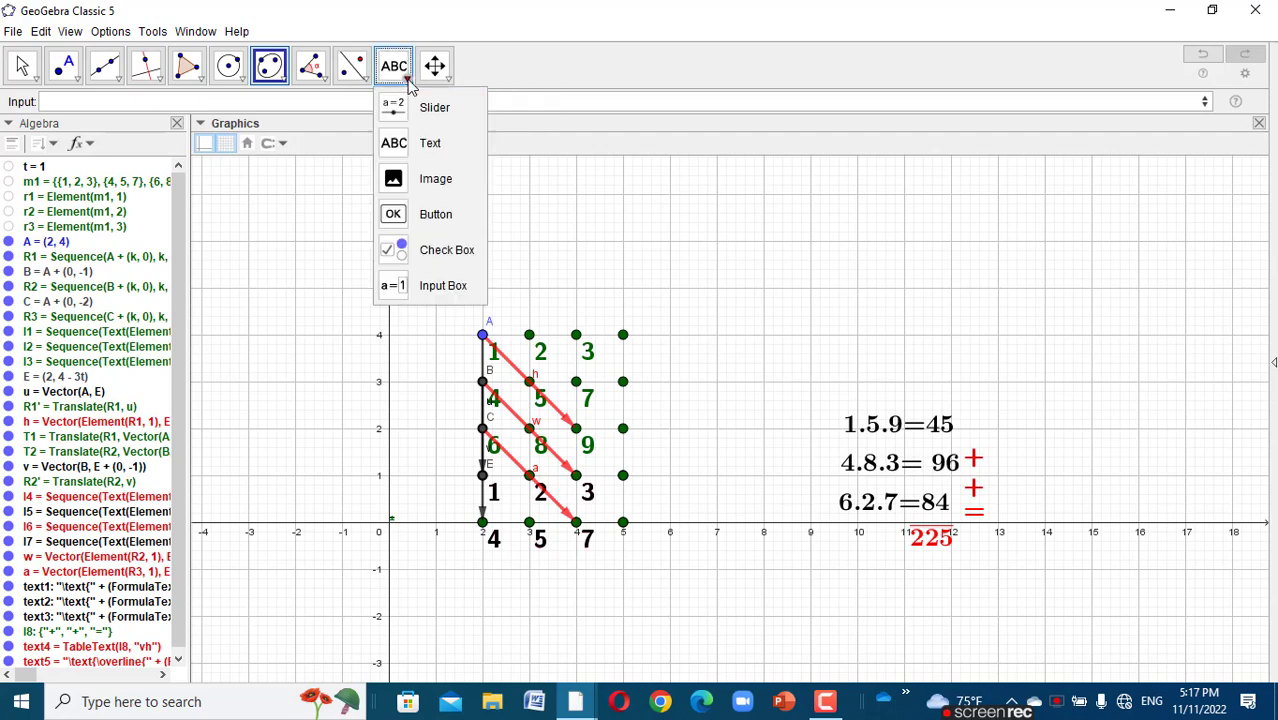
click(443, 285)
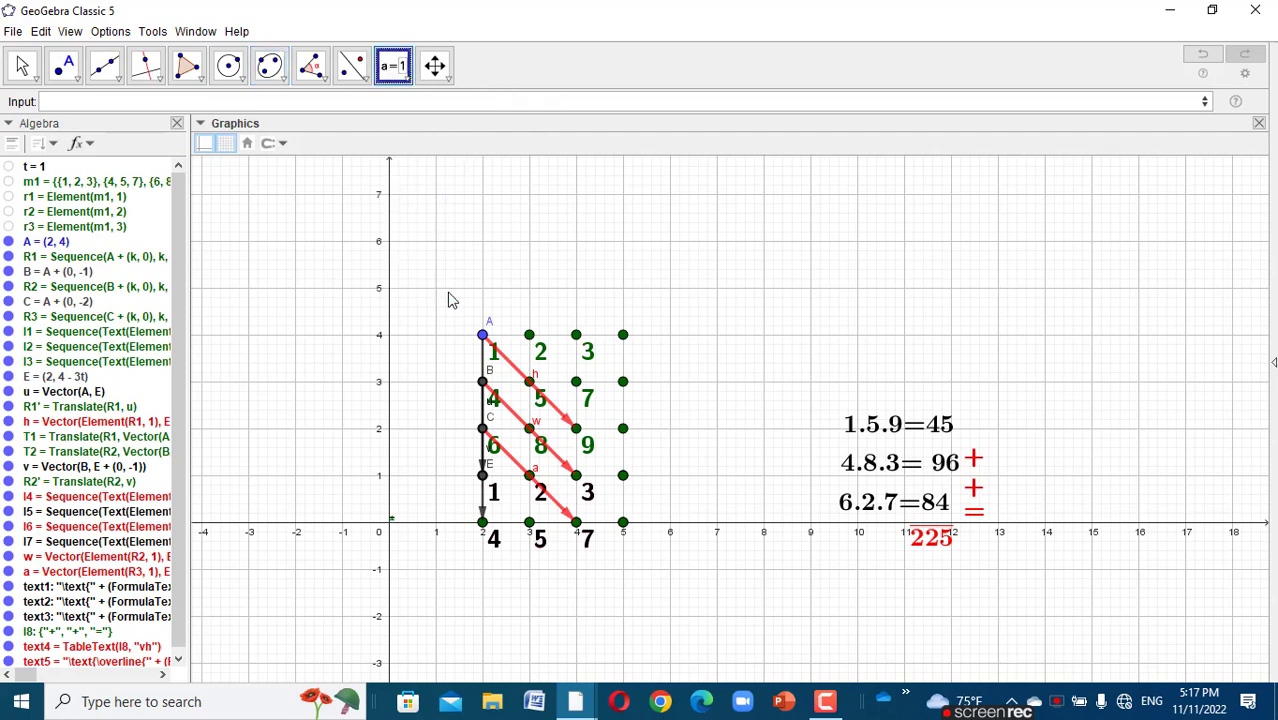
click(593, 214)
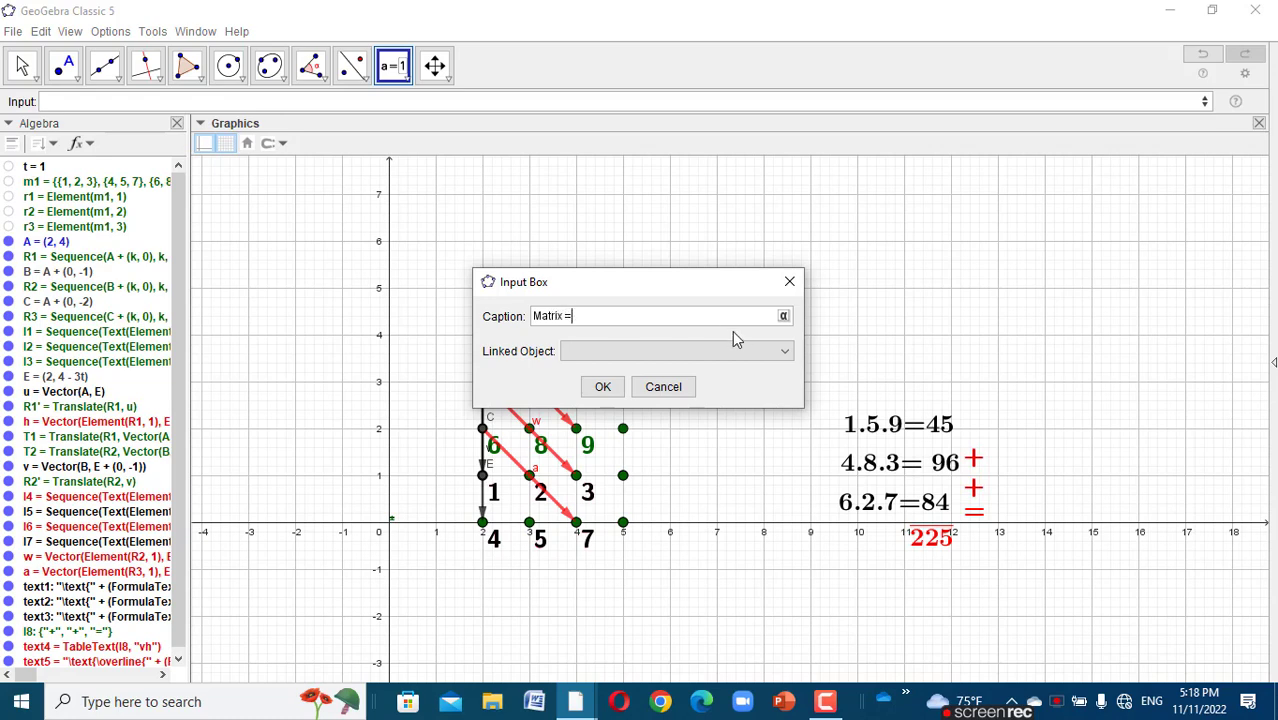
click(787, 354)
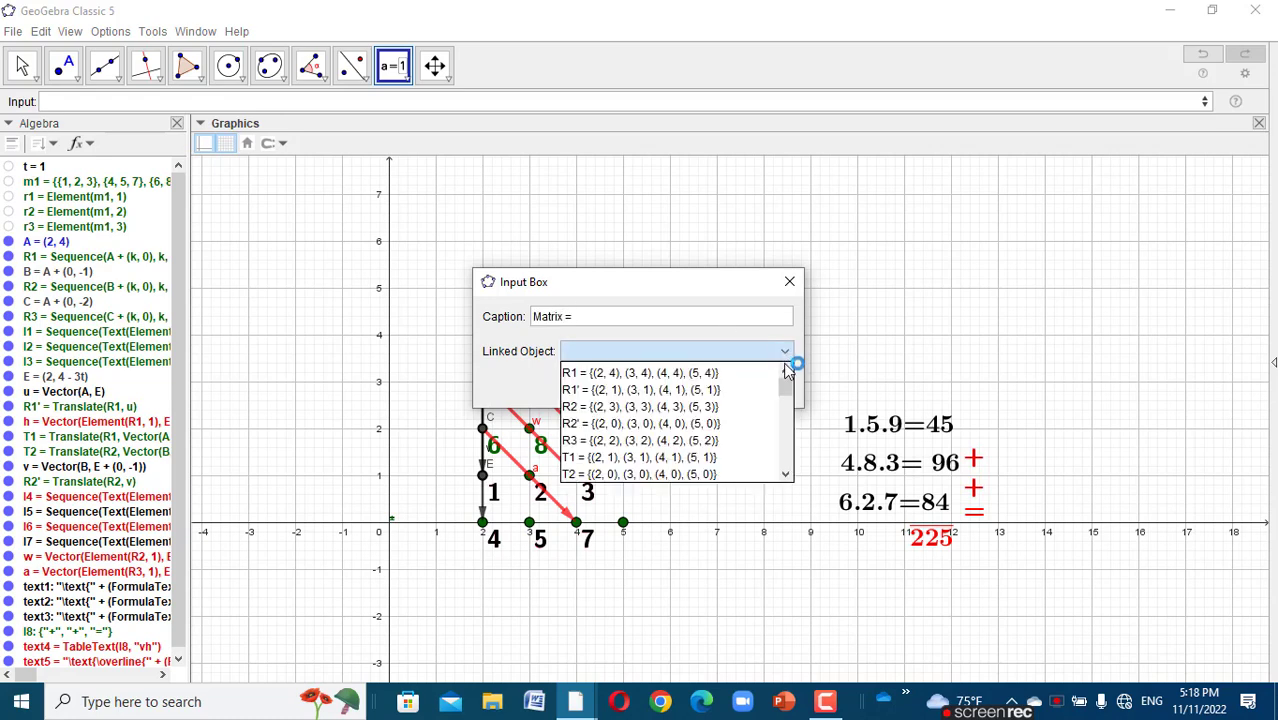
drag(787, 388, 785, 425)
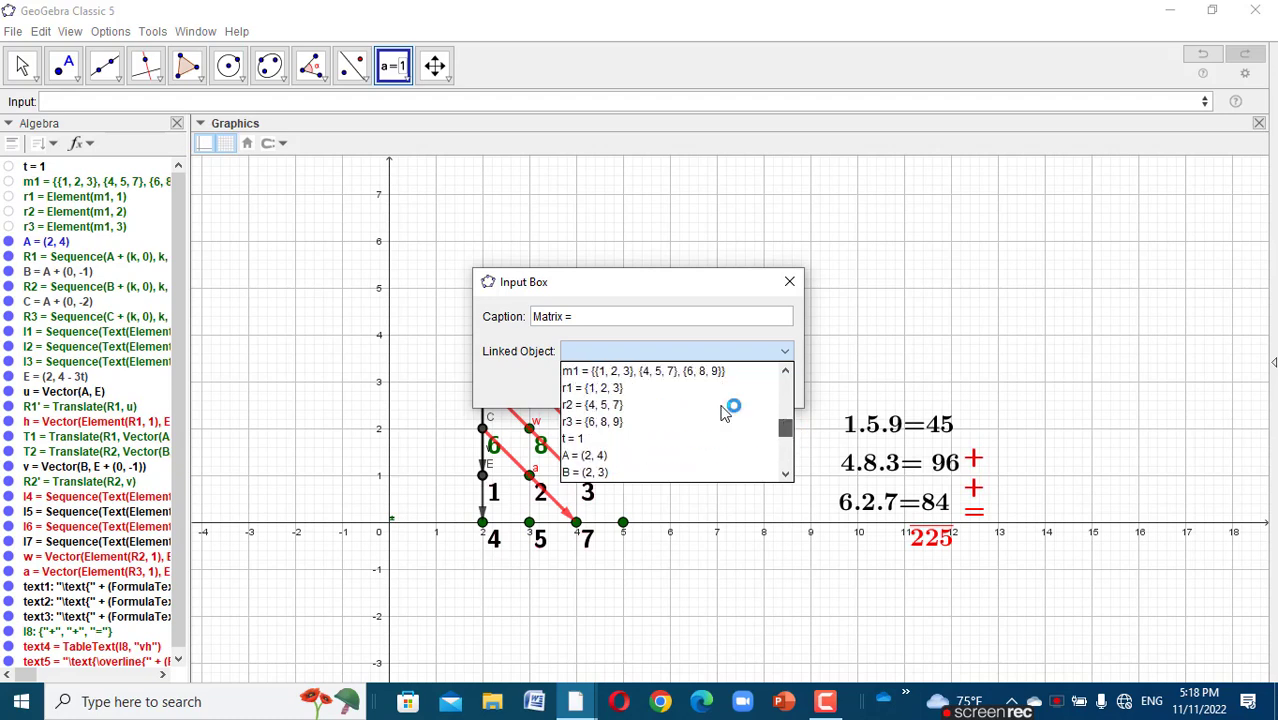
click(726, 412)
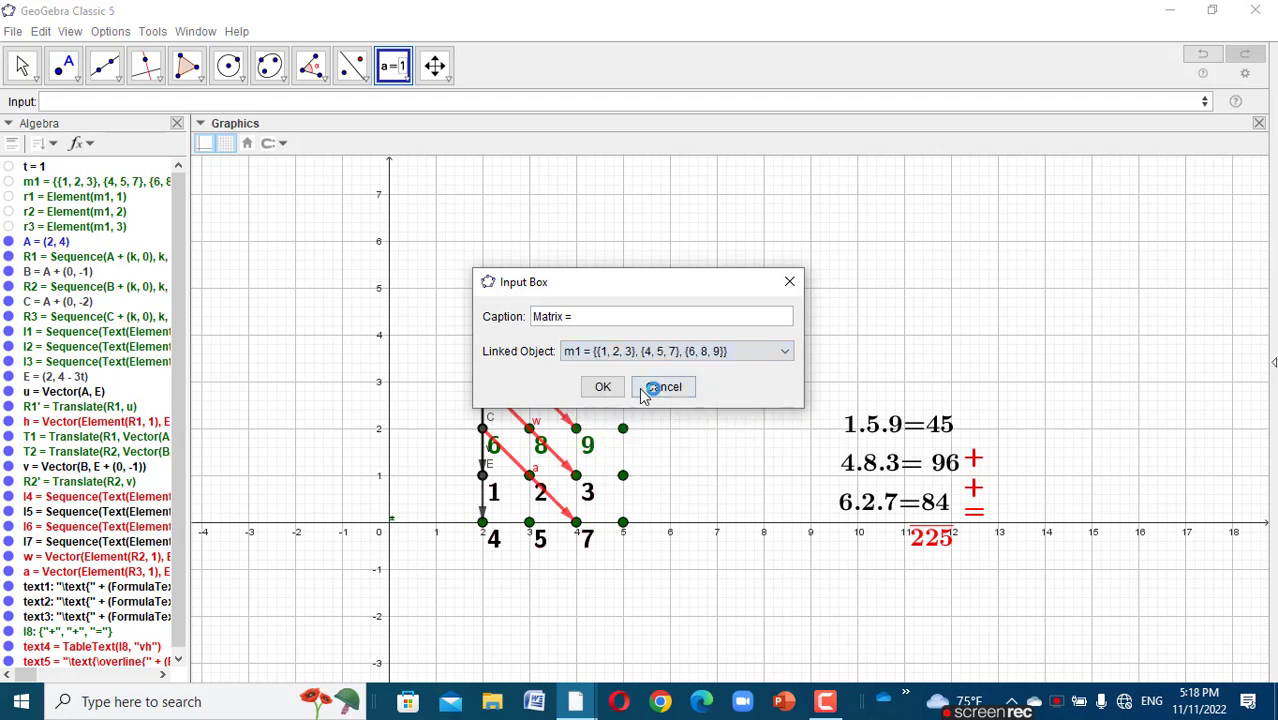
click(603, 387)
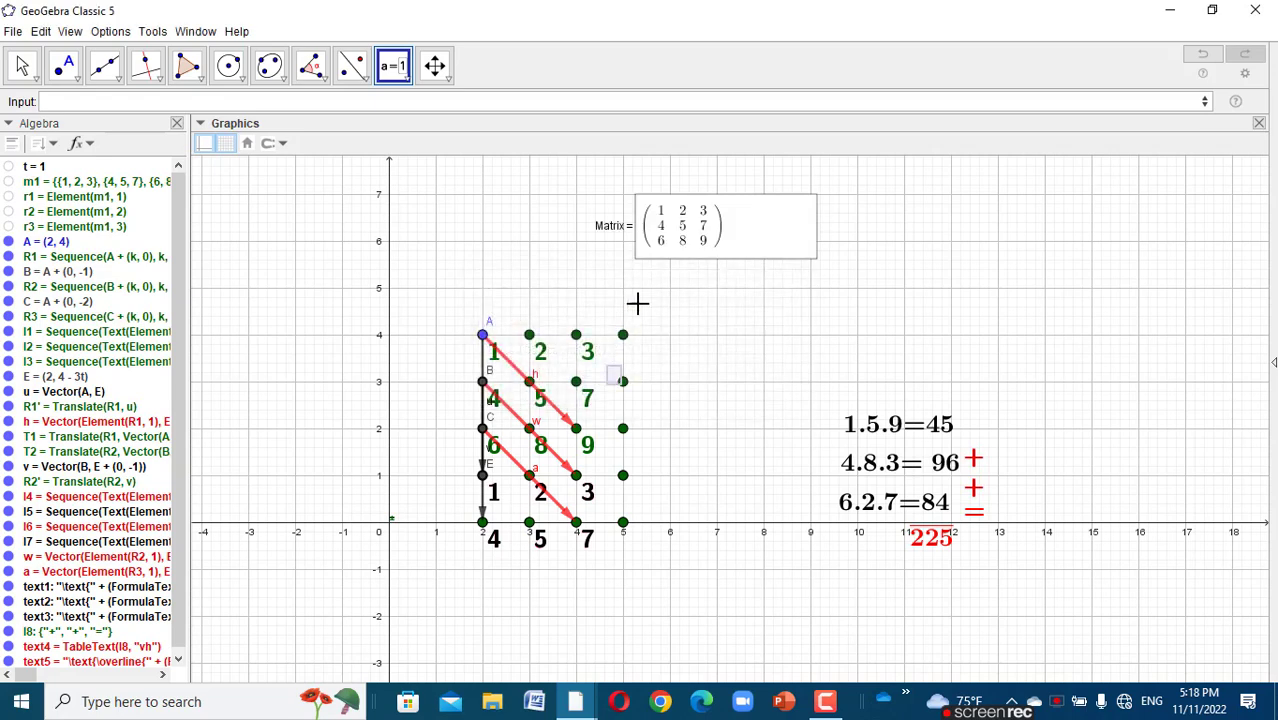
- Change the second entry of the matrix's first row to -2 through the input box, dismissing any new input box dialog
click(670, 232)
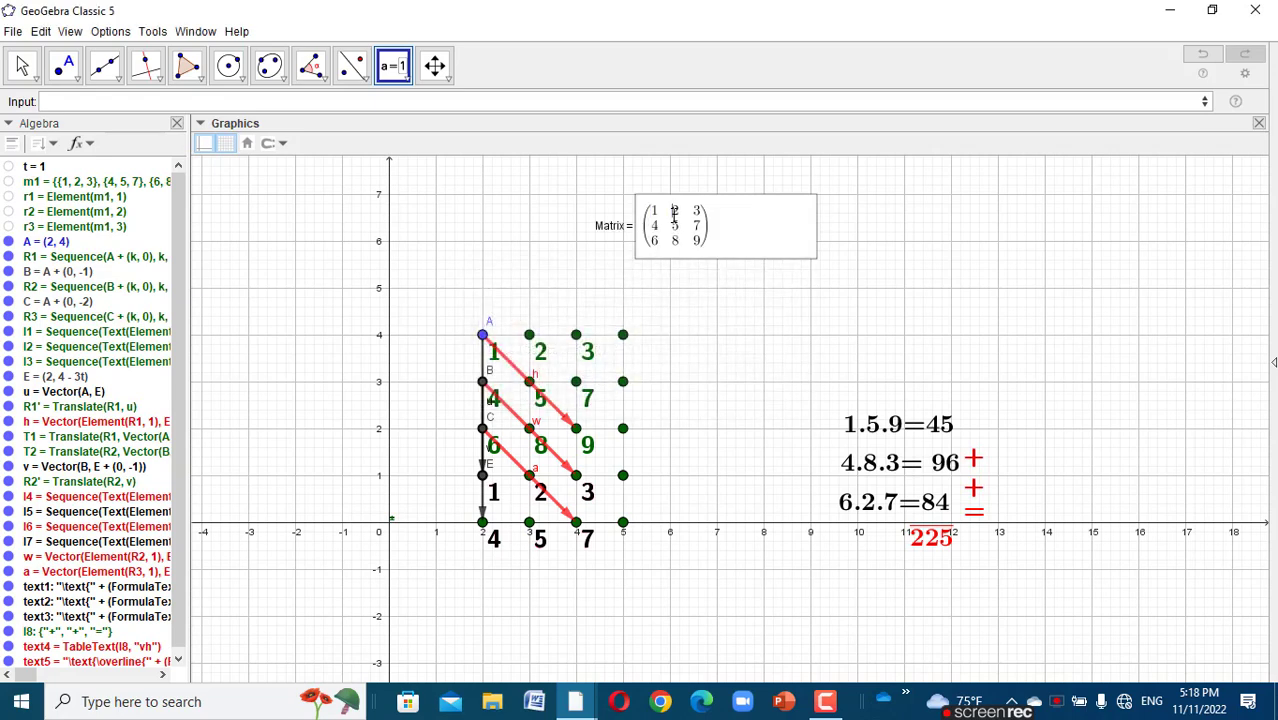
click(675, 213)
text(-)
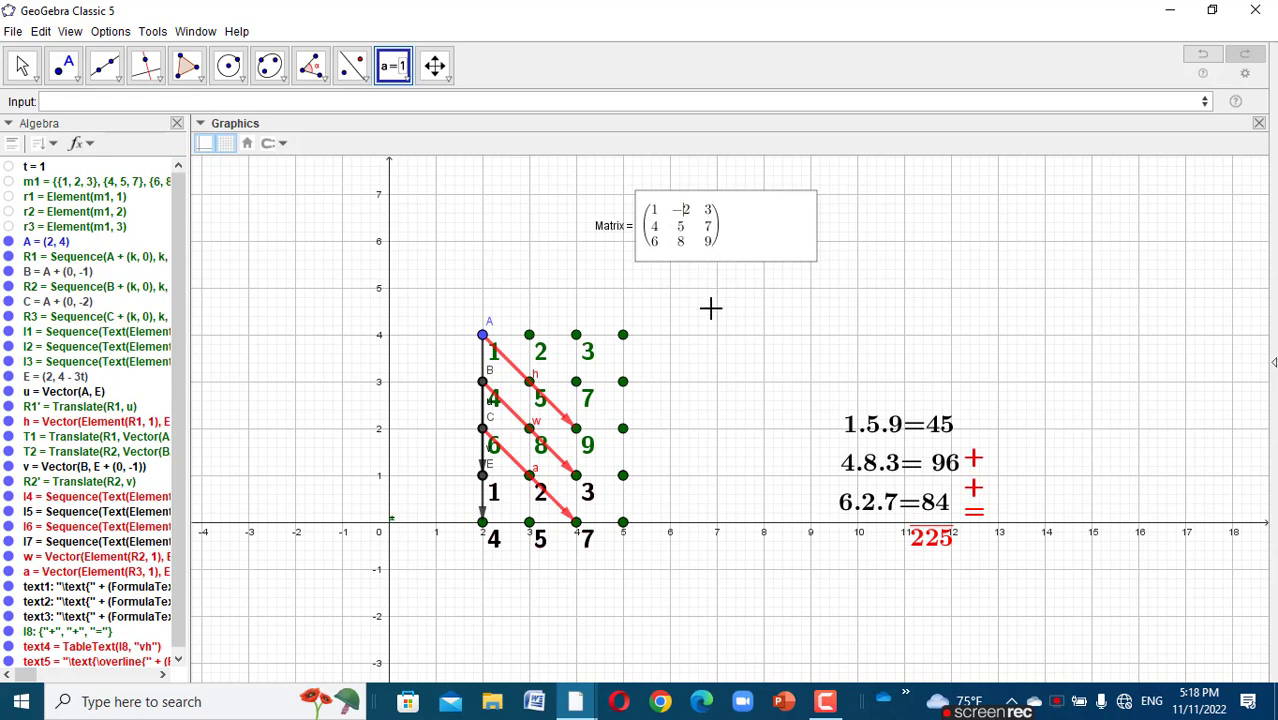
click(710, 308)
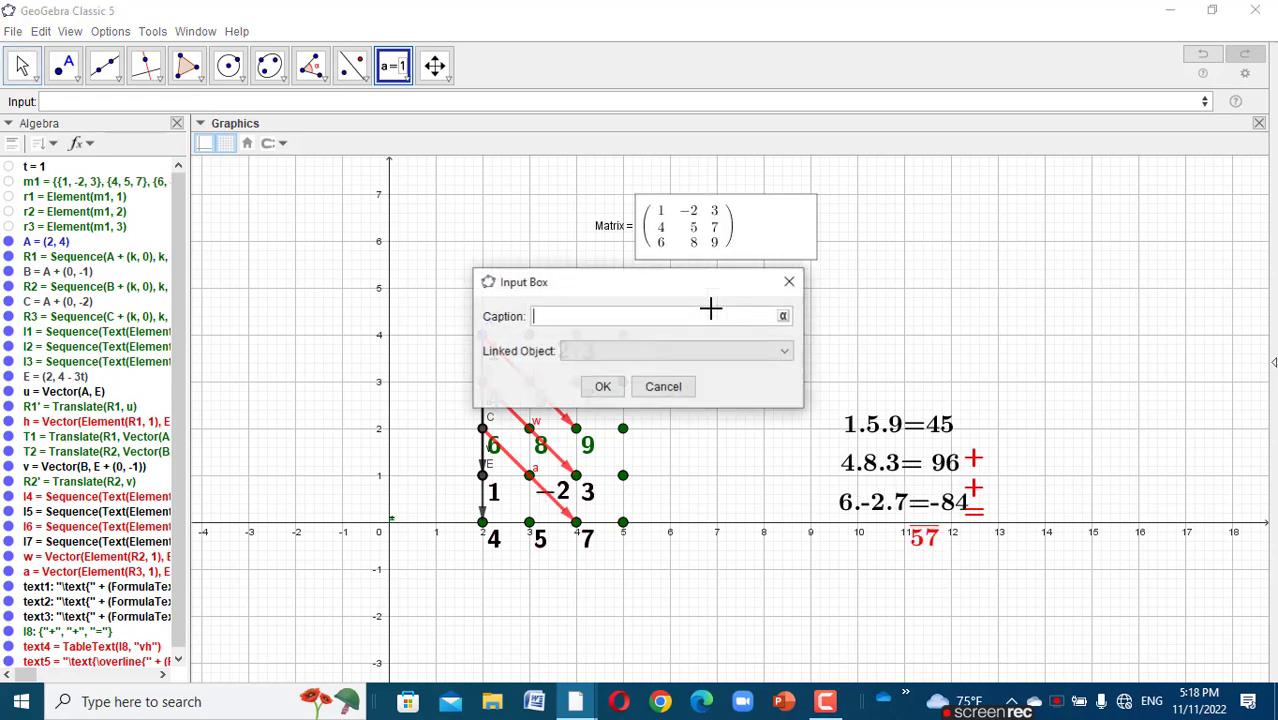
click(788, 282)
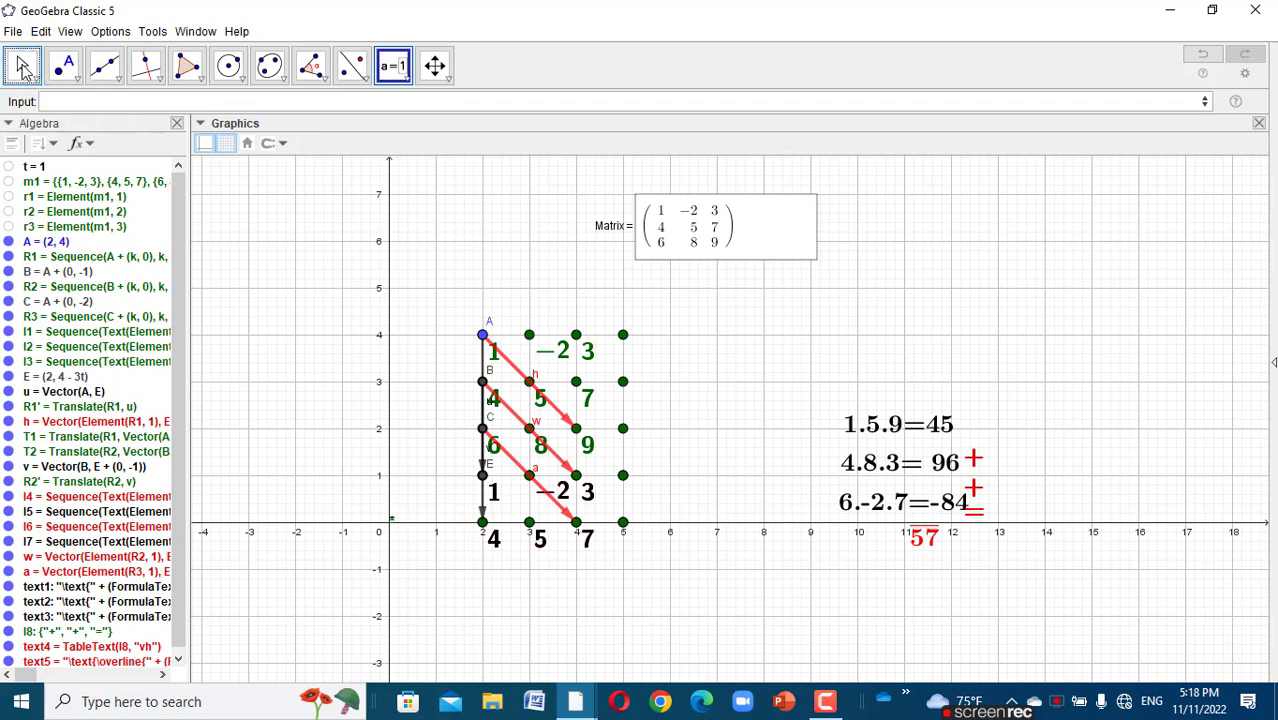
- Set the text size of the "Matrix =" input box to Large
click(24, 68)
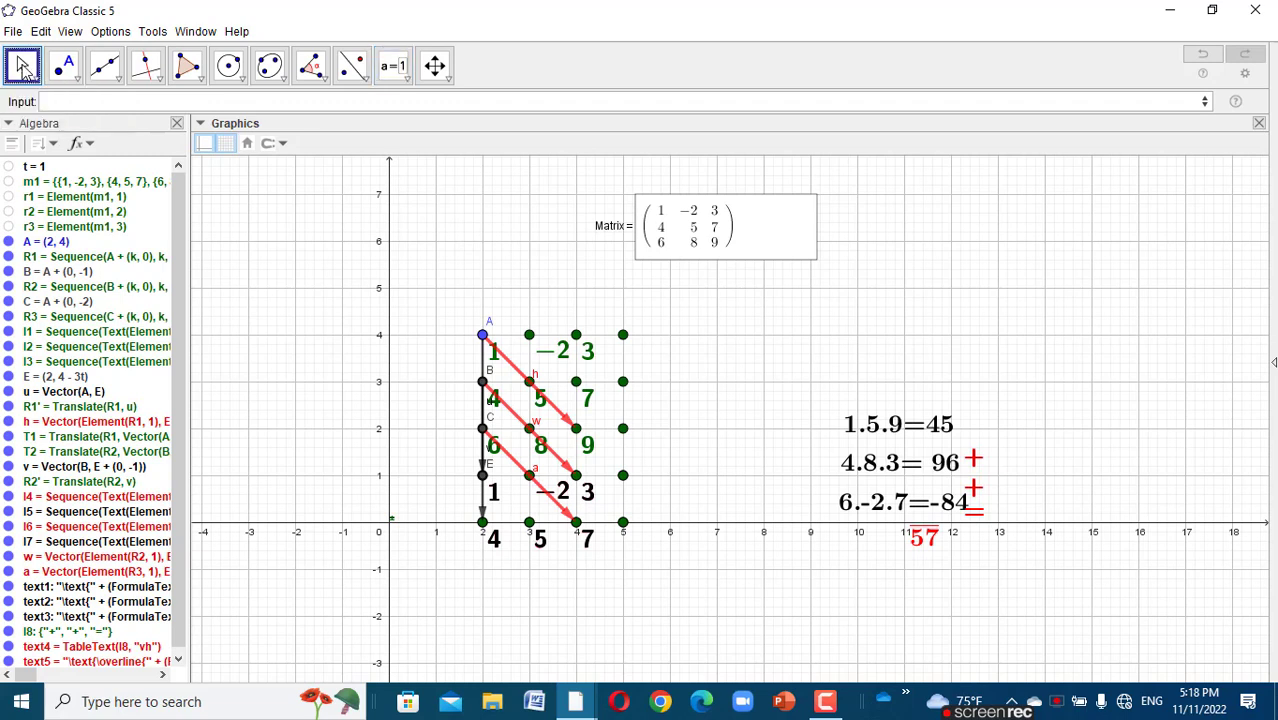
click(620, 233)
click(319, 143)
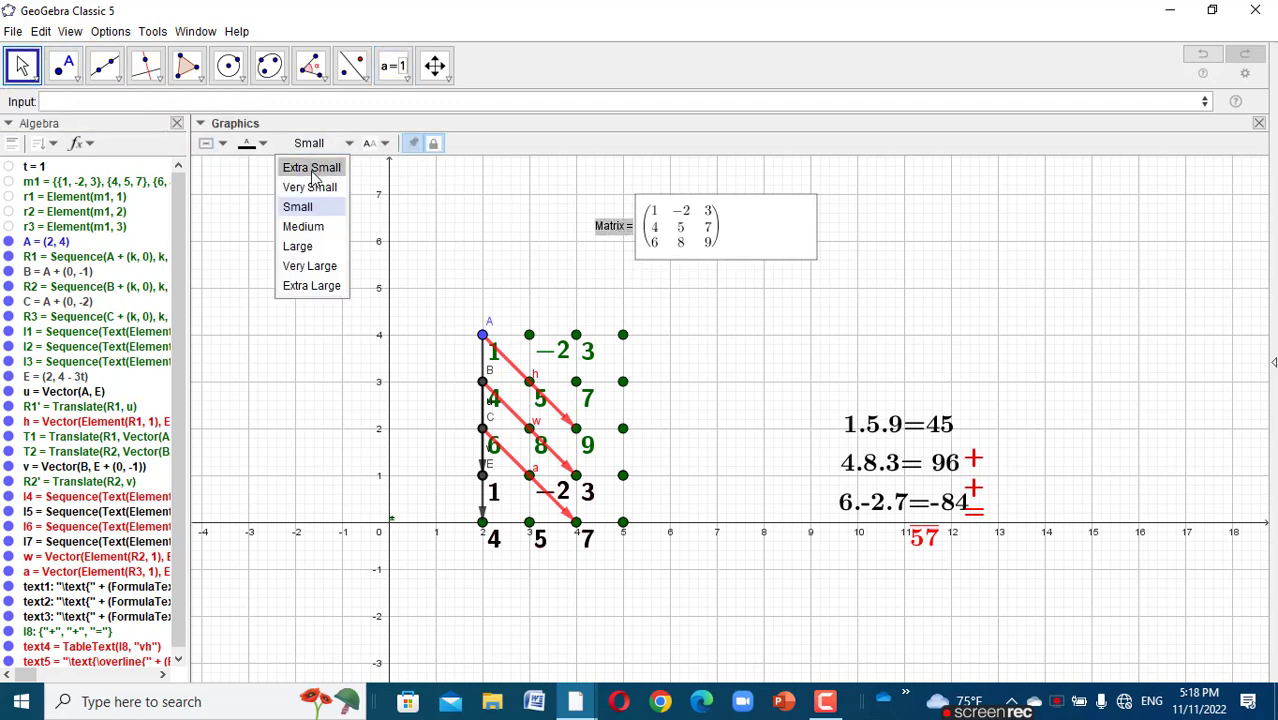
click(312, 245)
click(352, 231)
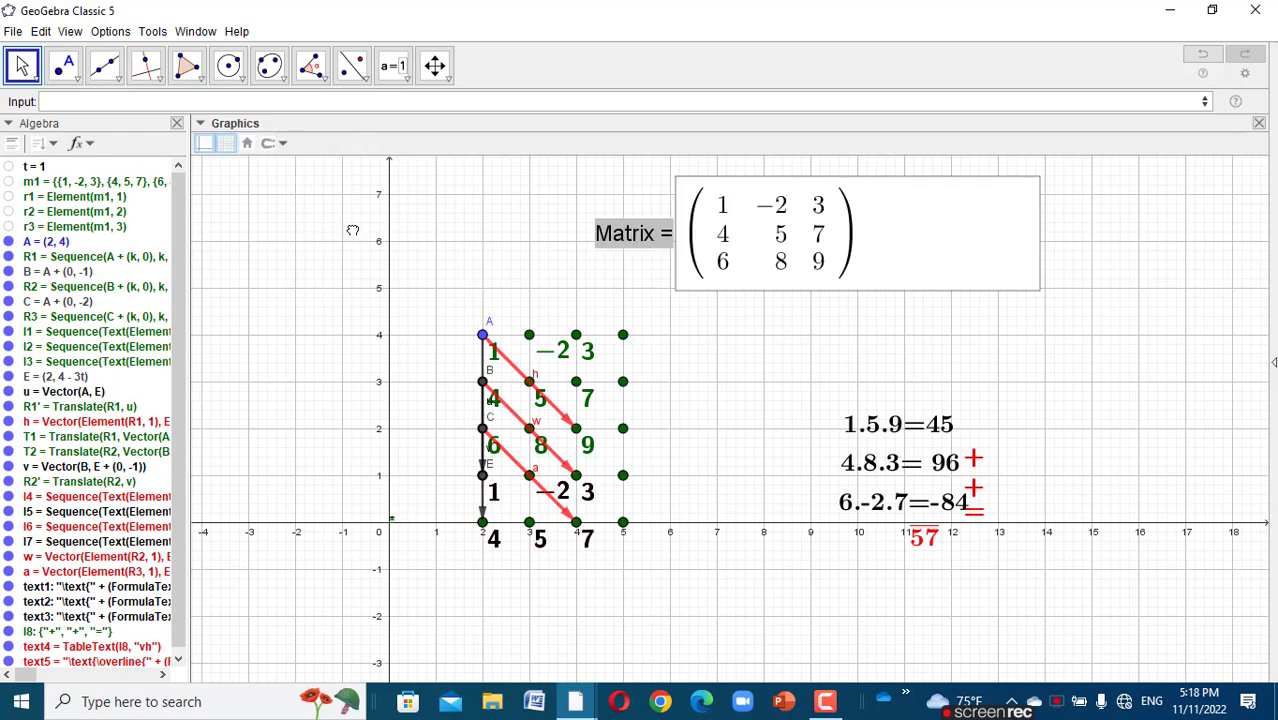
- Unfix the "Matrix =" input box and move it above and to the right of the diagonal product results
click(662, 248)
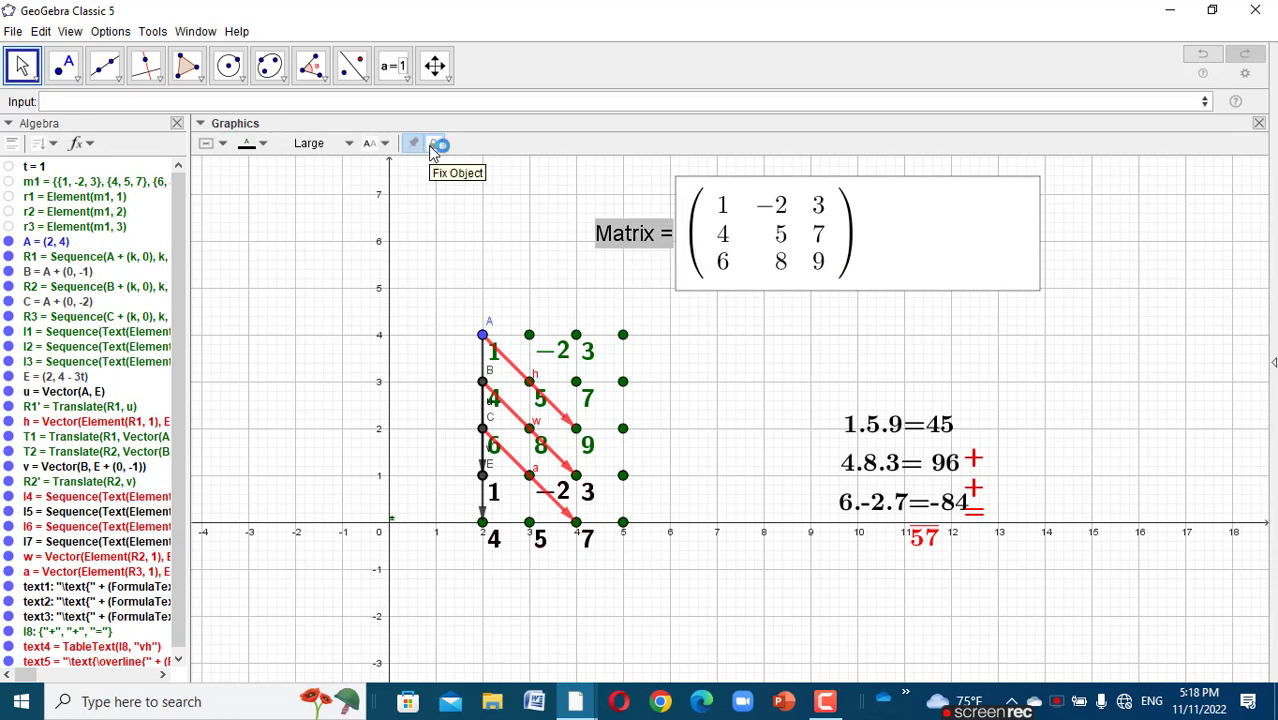
drag(648, 240, 971, 225)
click(787, 297)
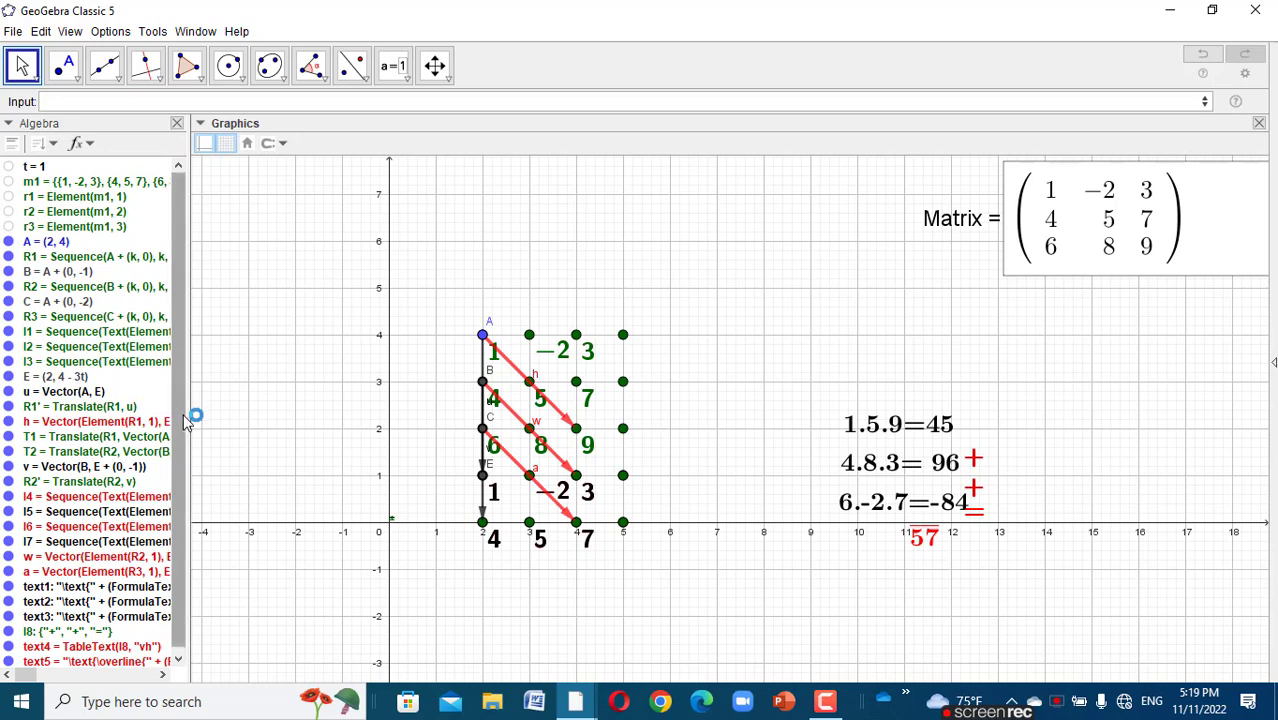
scroll(185, 497, down, 1)
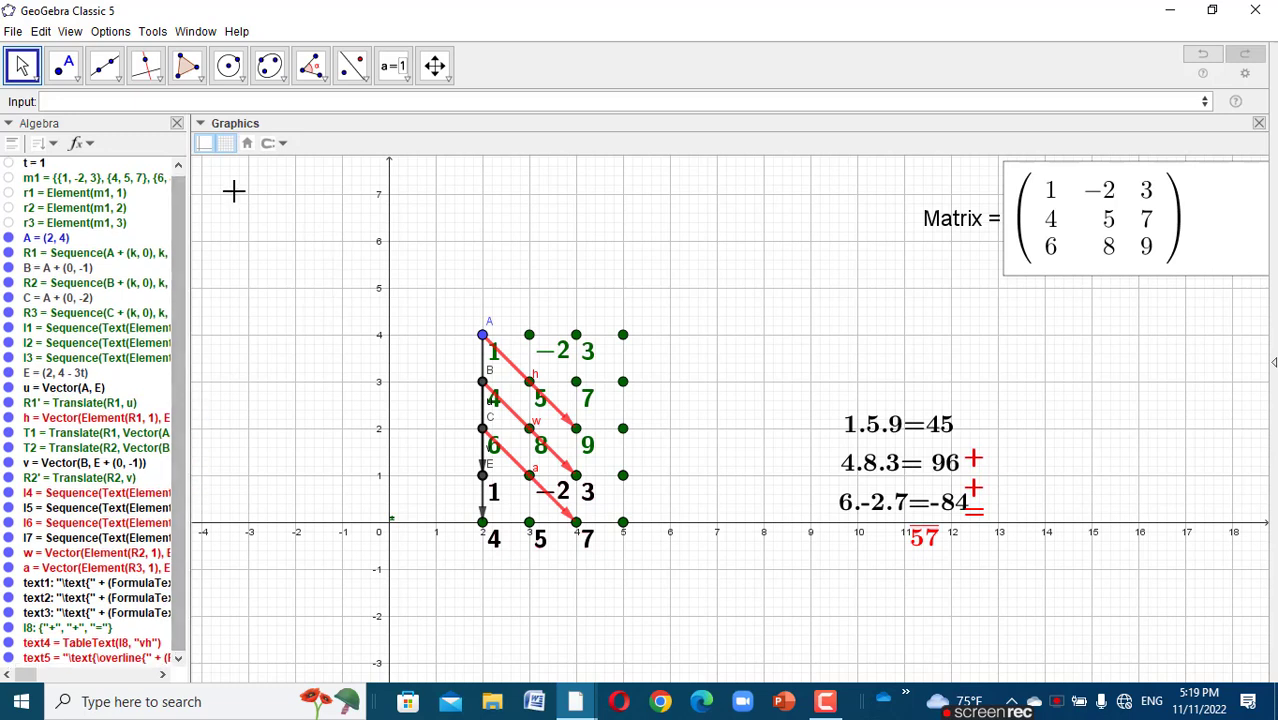
- Change the second entry of the matrix's first row to 2 through the "Matrix =" input box
click(110, 100)
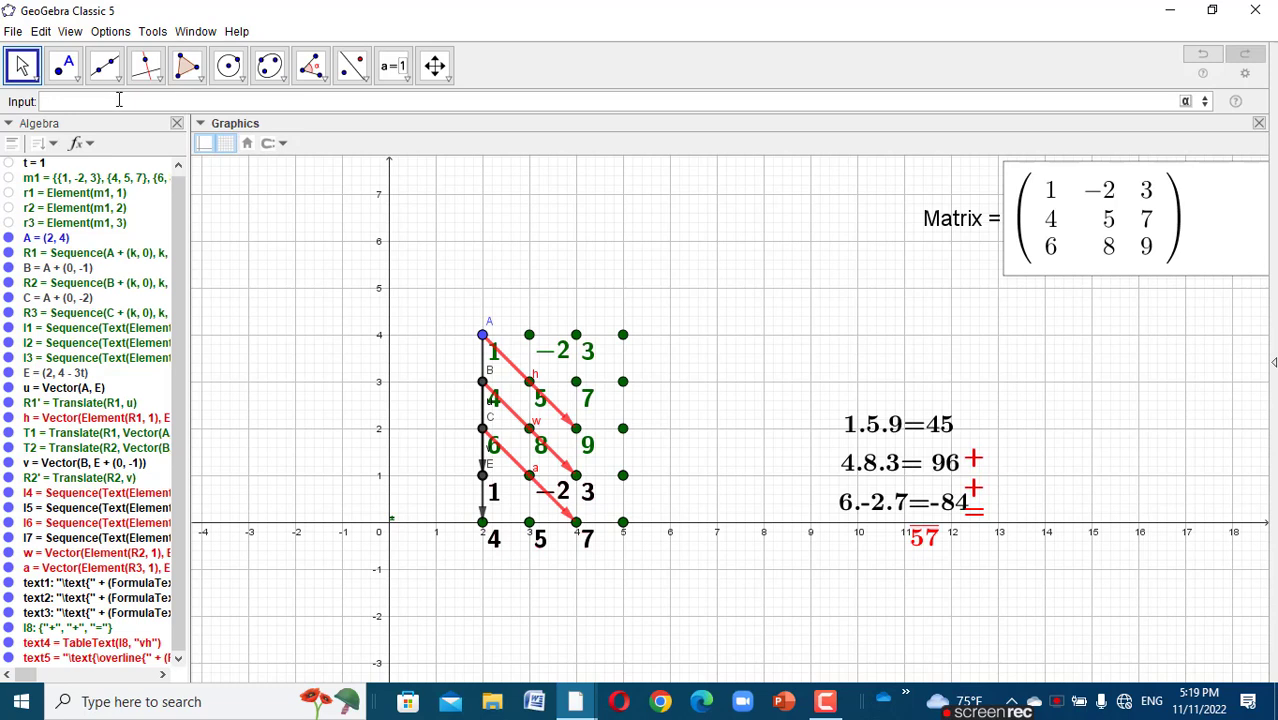
click(1104, 203)
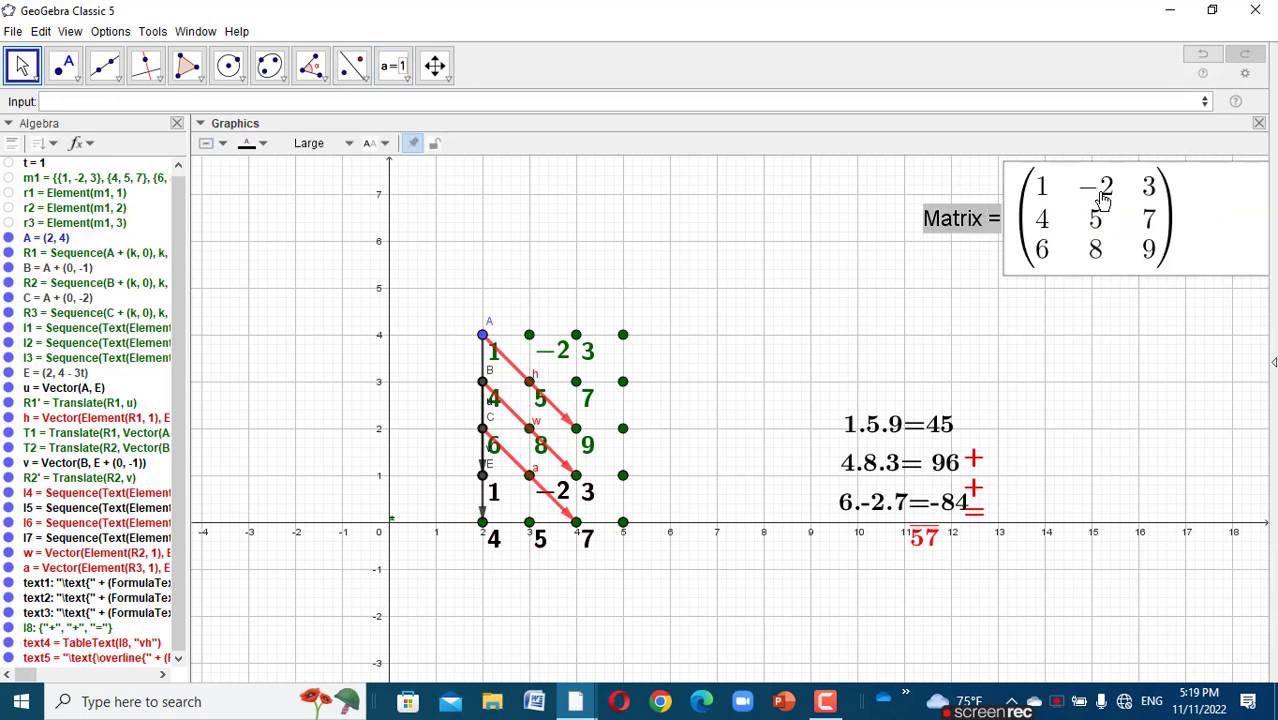
click(1103, 191)
key(BackSpace)
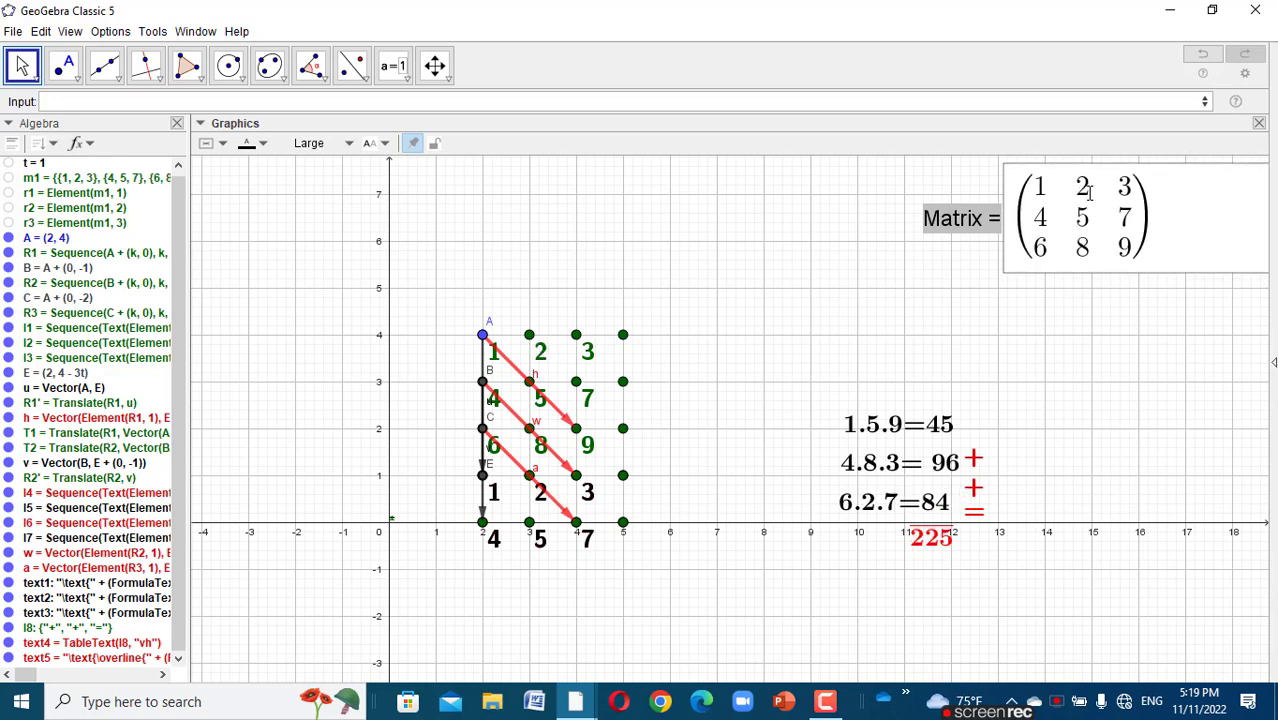
click(792, 351)
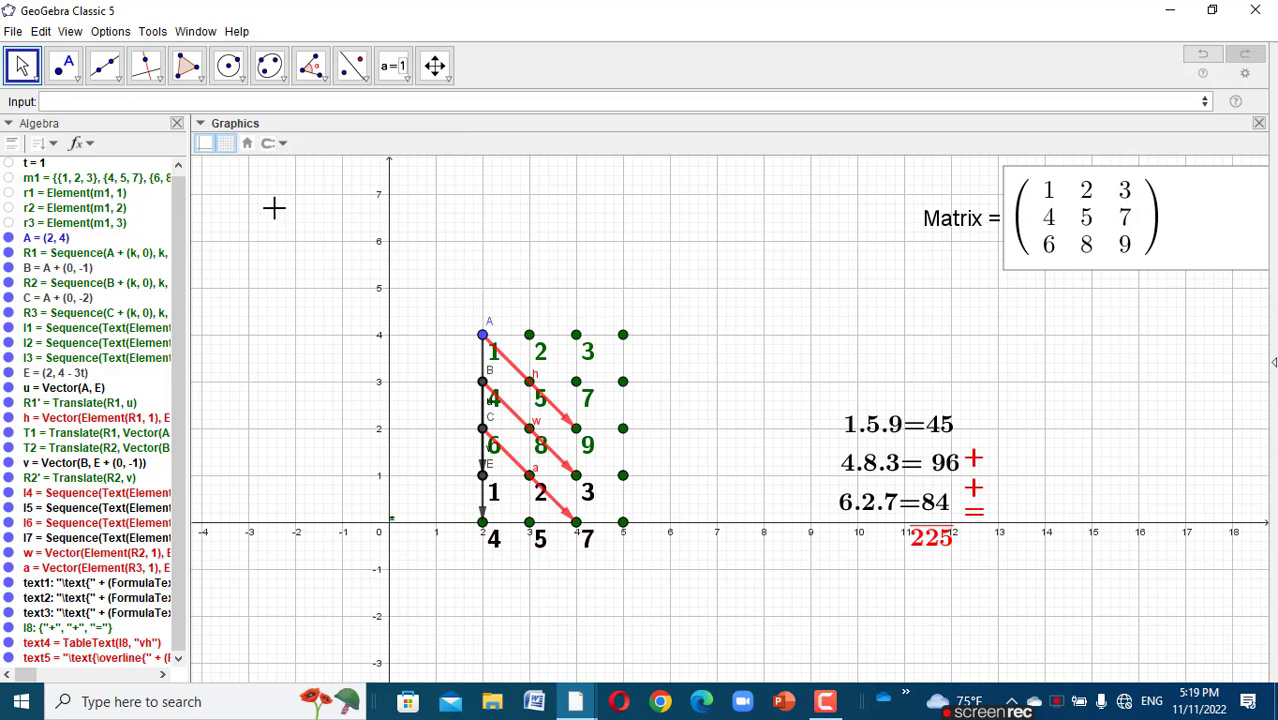
- Begin a Vector command with a start and end point, using Element(R2, 3) as the start point
click(146, 95)
text(vec)
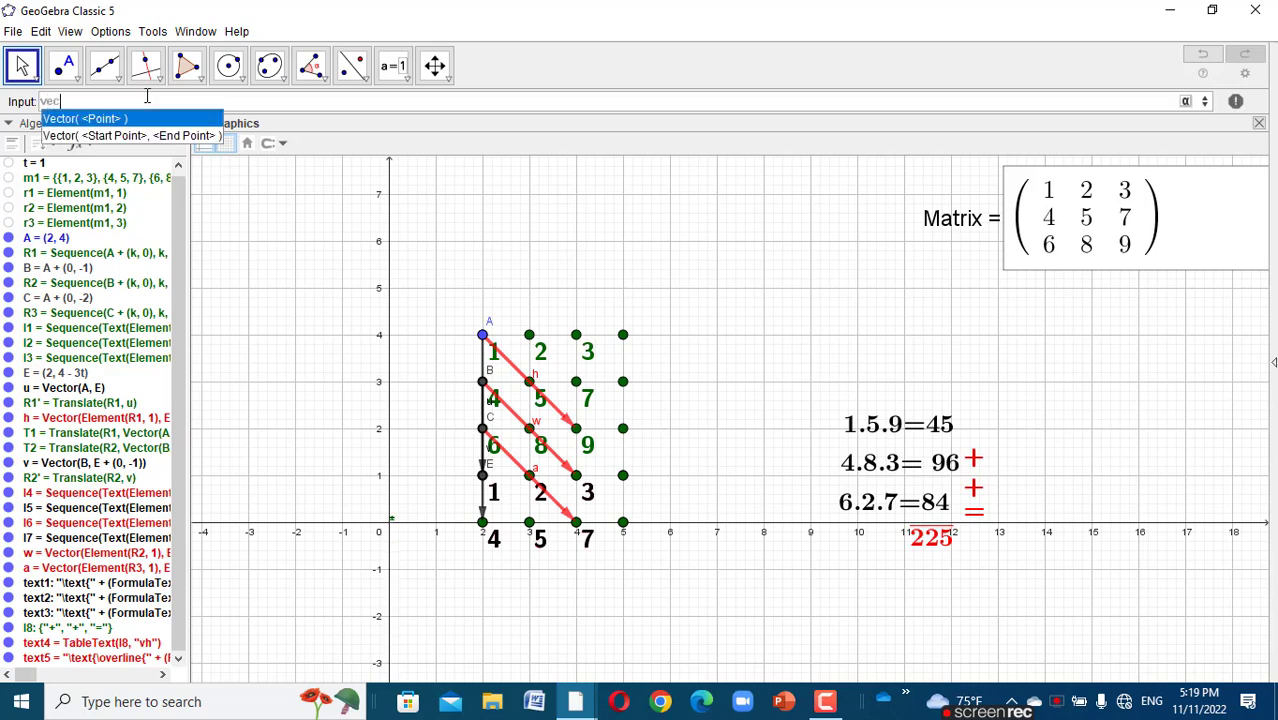
text(tor)
click(176, 136)
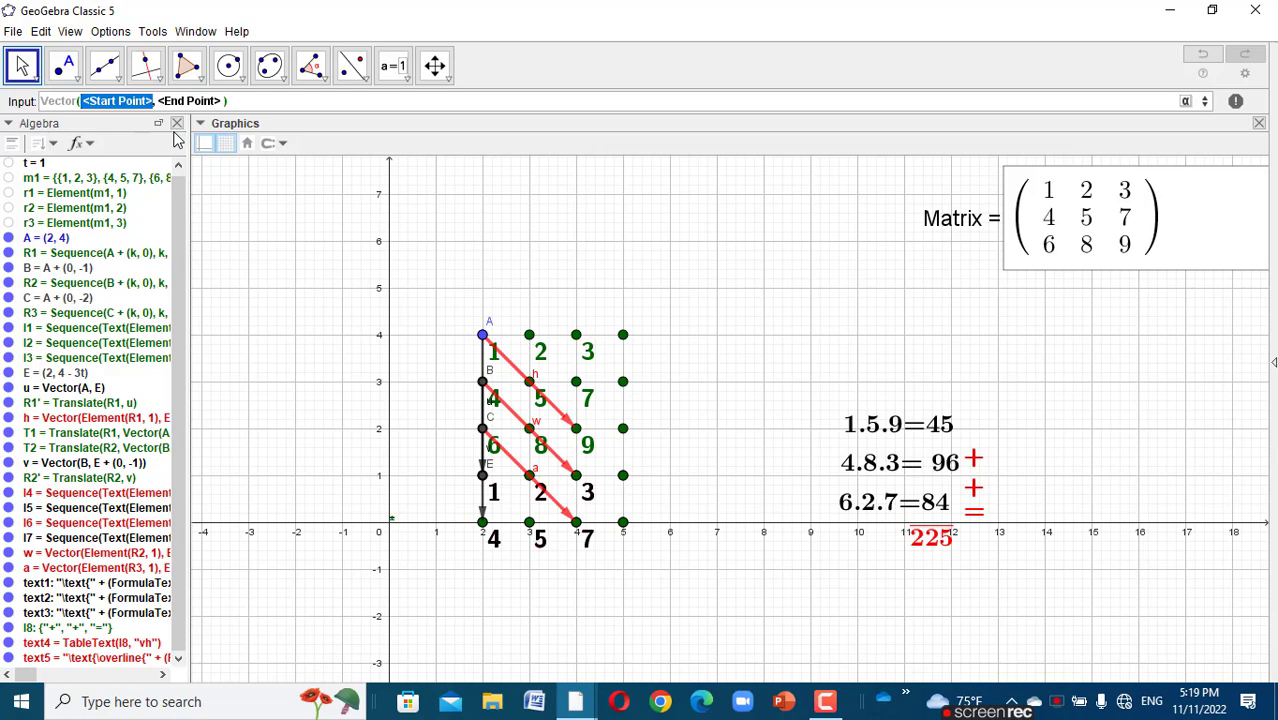
text(elem)
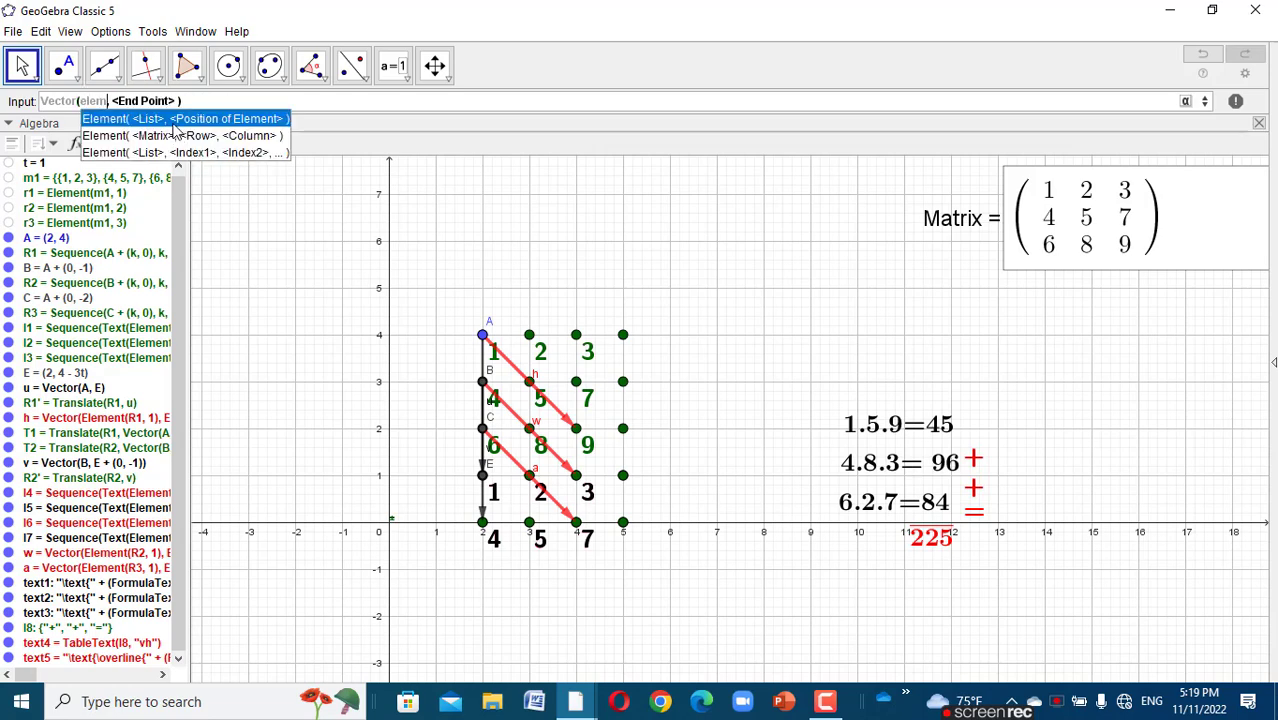
click(180, 122)
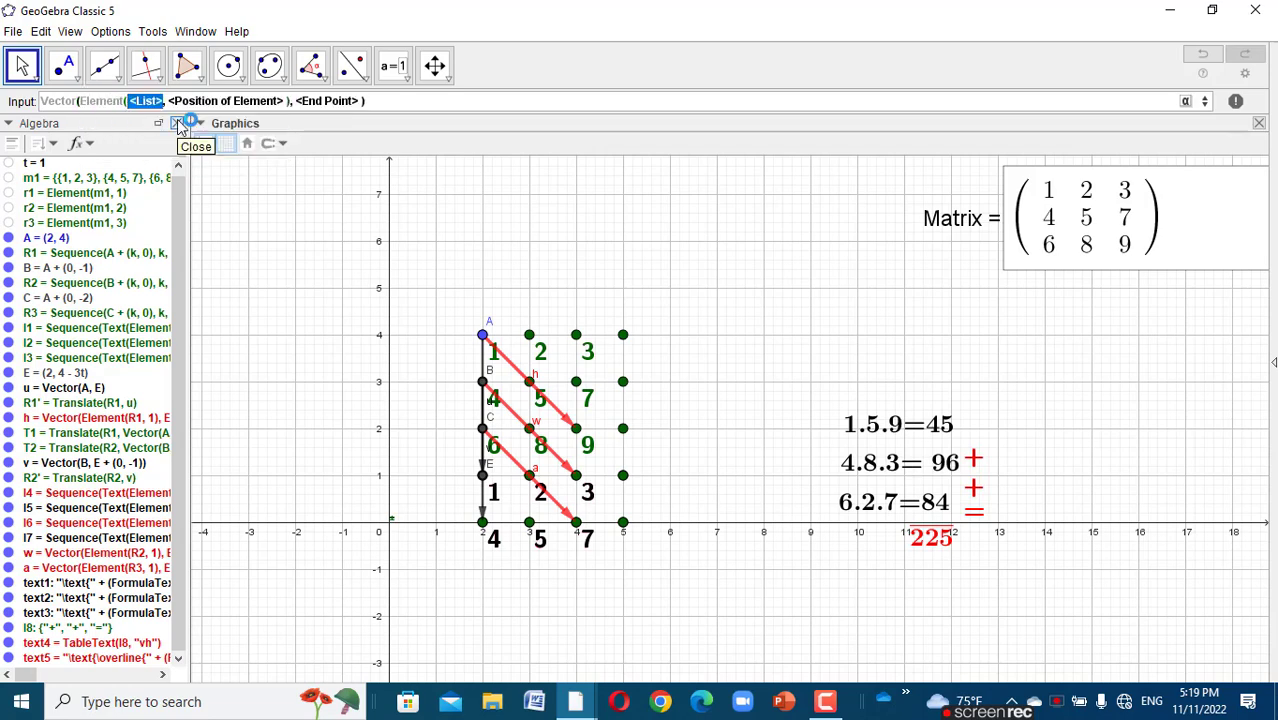
text(r2)
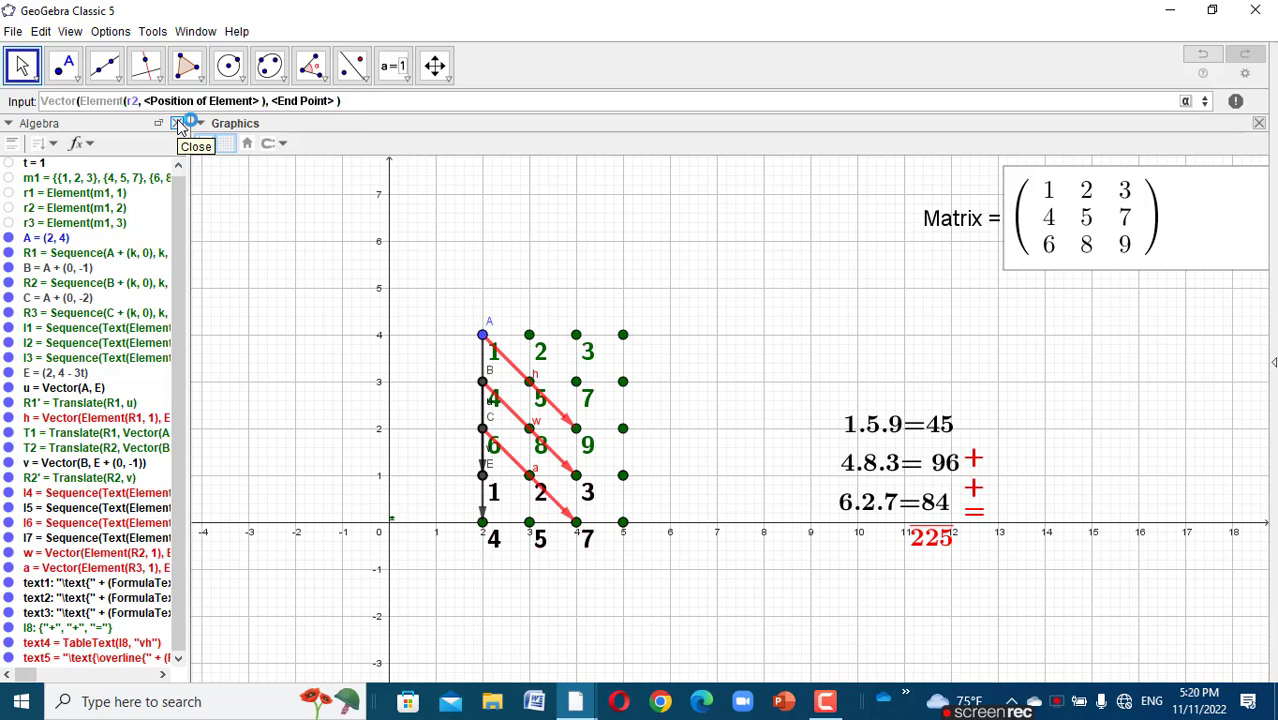
key(BackSpace)
key(BackSpace)
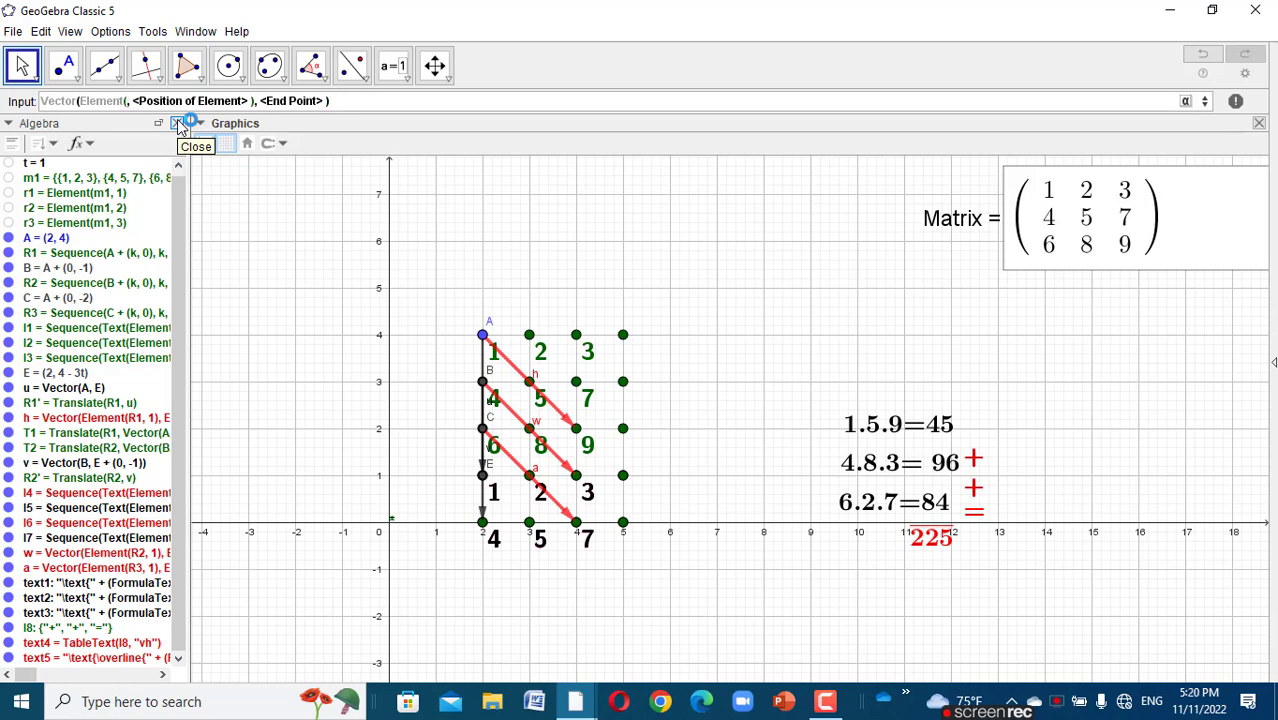
text(R2)
key(Tab)
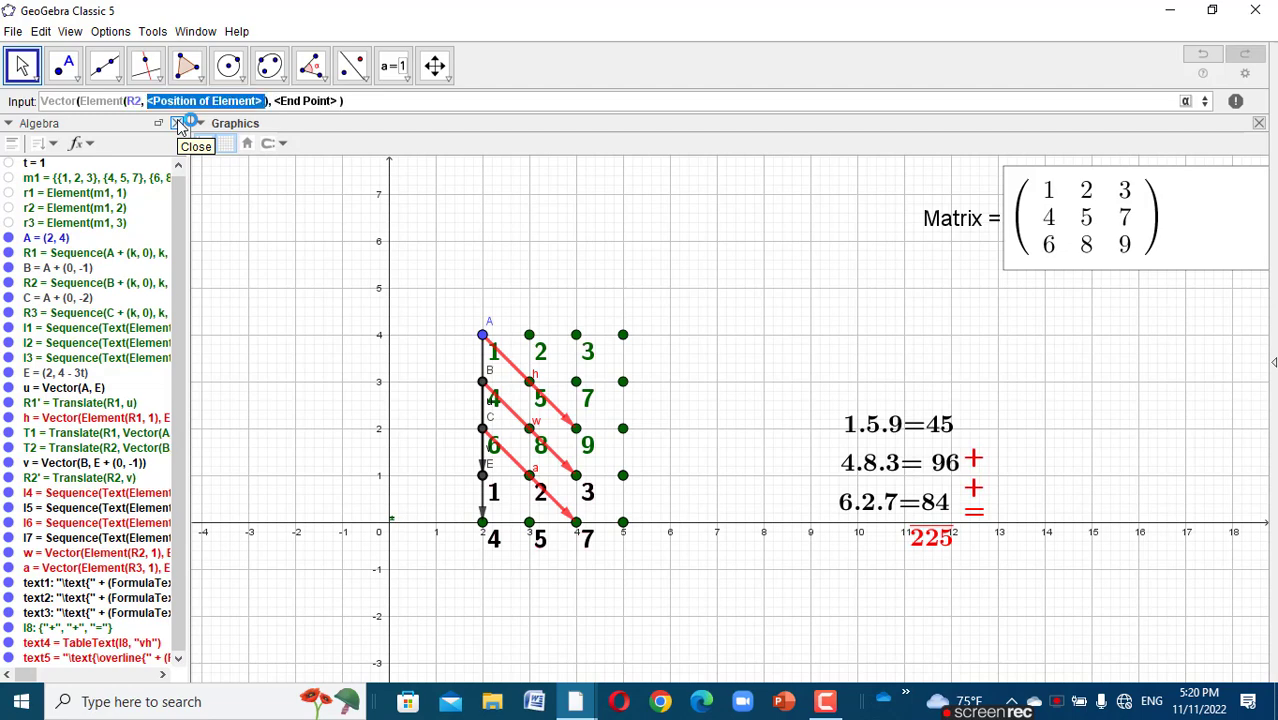
text(3)
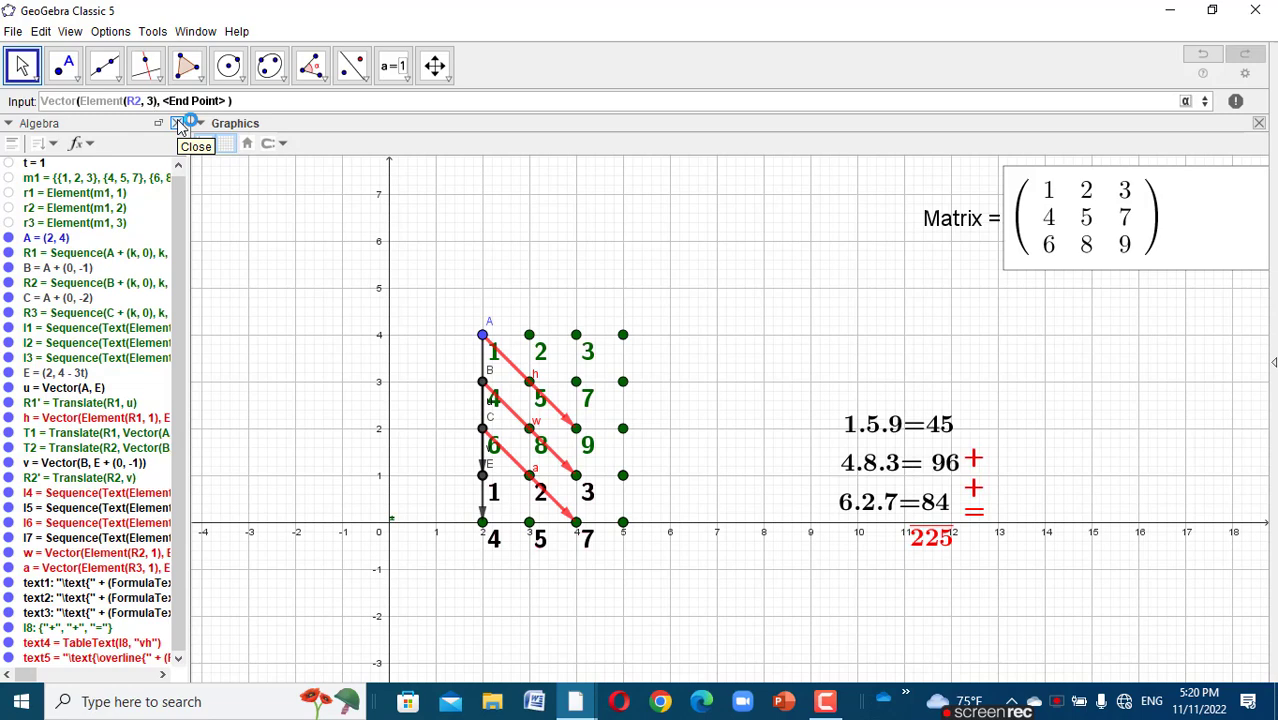
- Enter Element(T1, 1) as the end point of the Vector command
key(Tab)
text(elem)
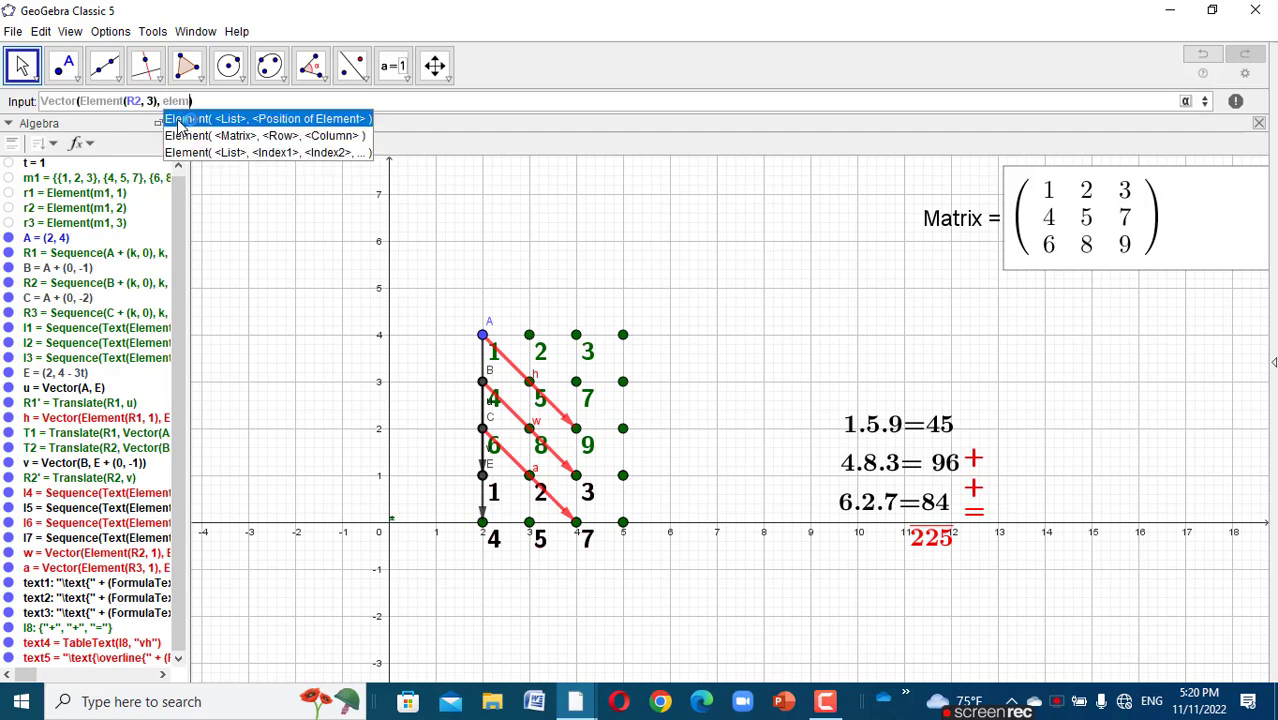
click(178, 124)
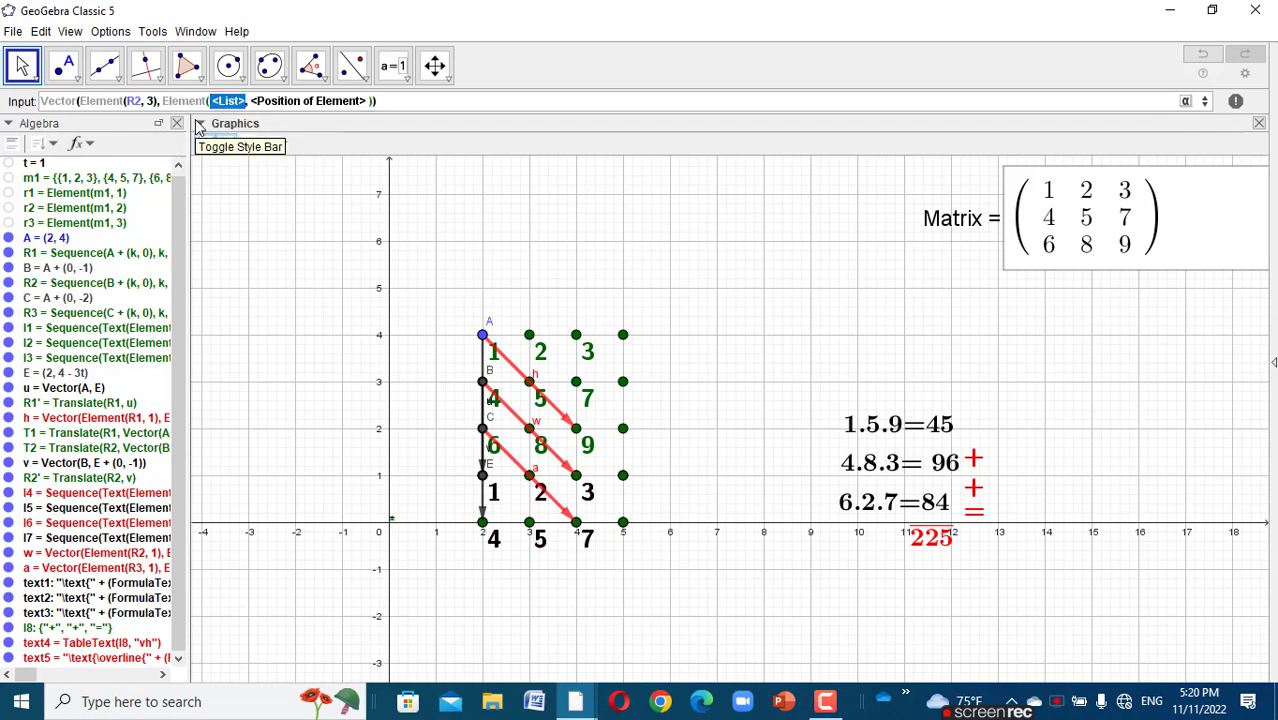
text(T1)
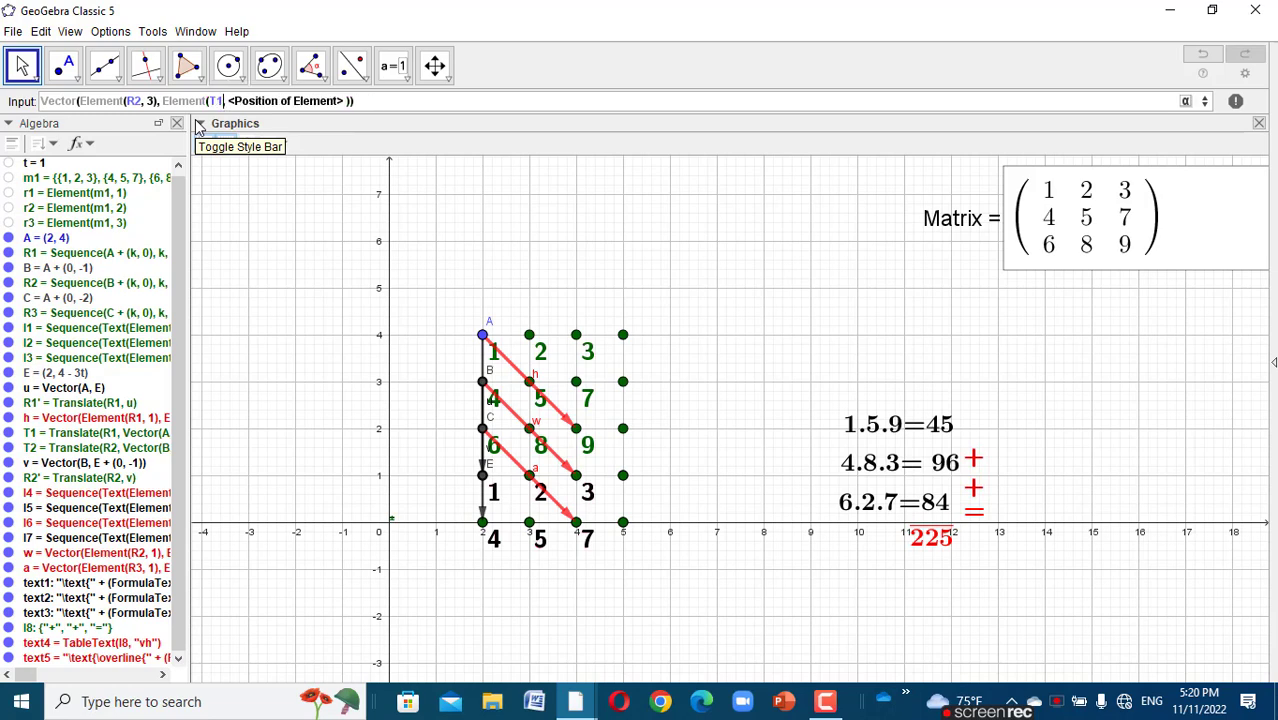
key(Tab)
text(1)
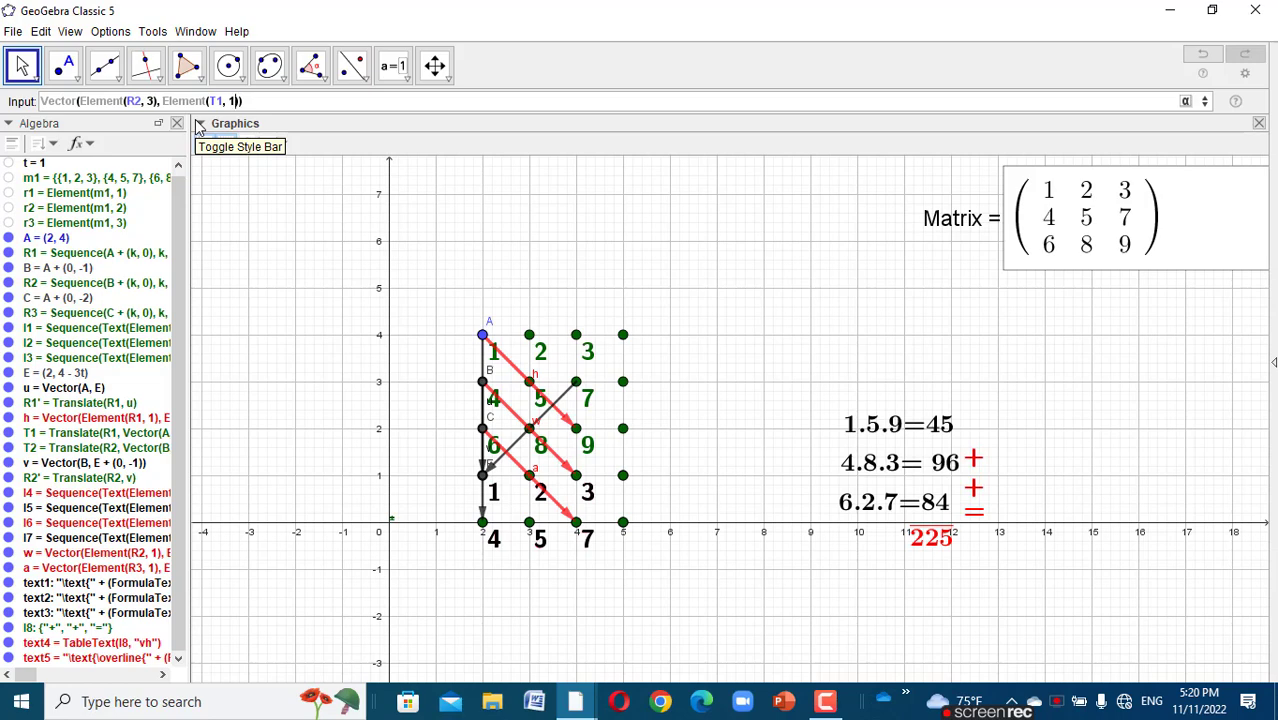
click(199, 124)
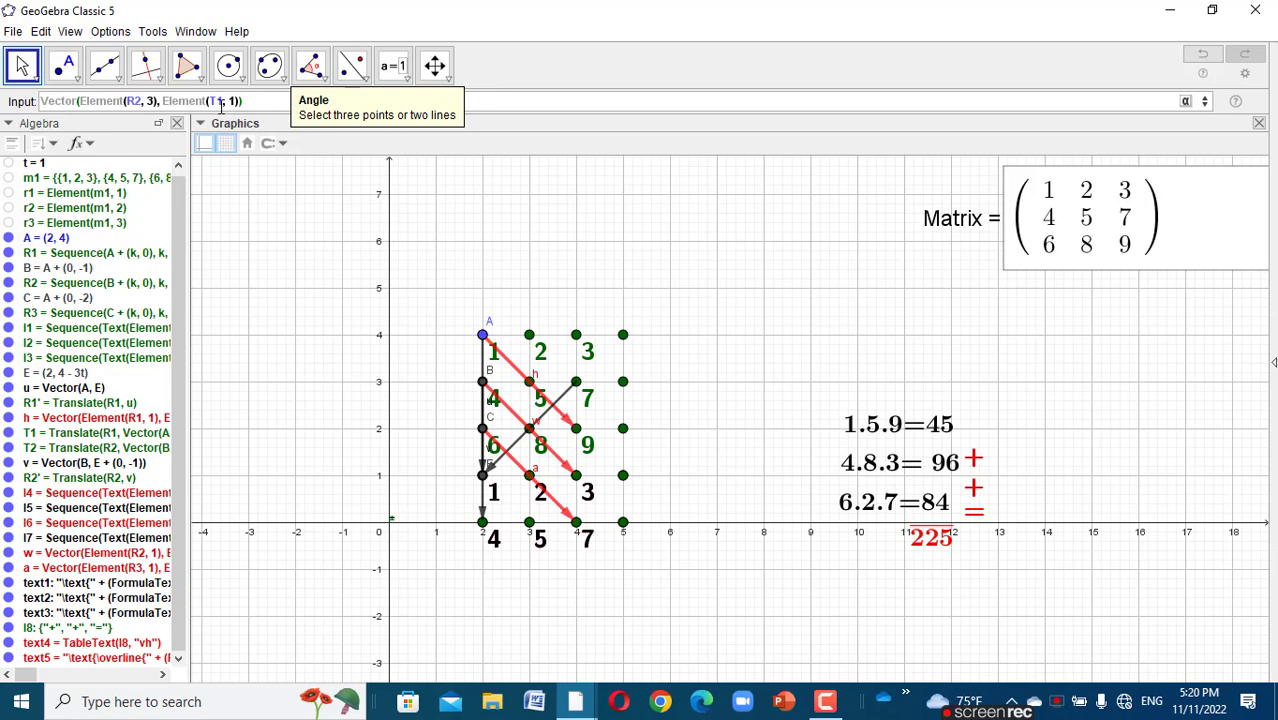
- Change the start point's list in the Vector command to R1
drag(211, 101, 152, 106)
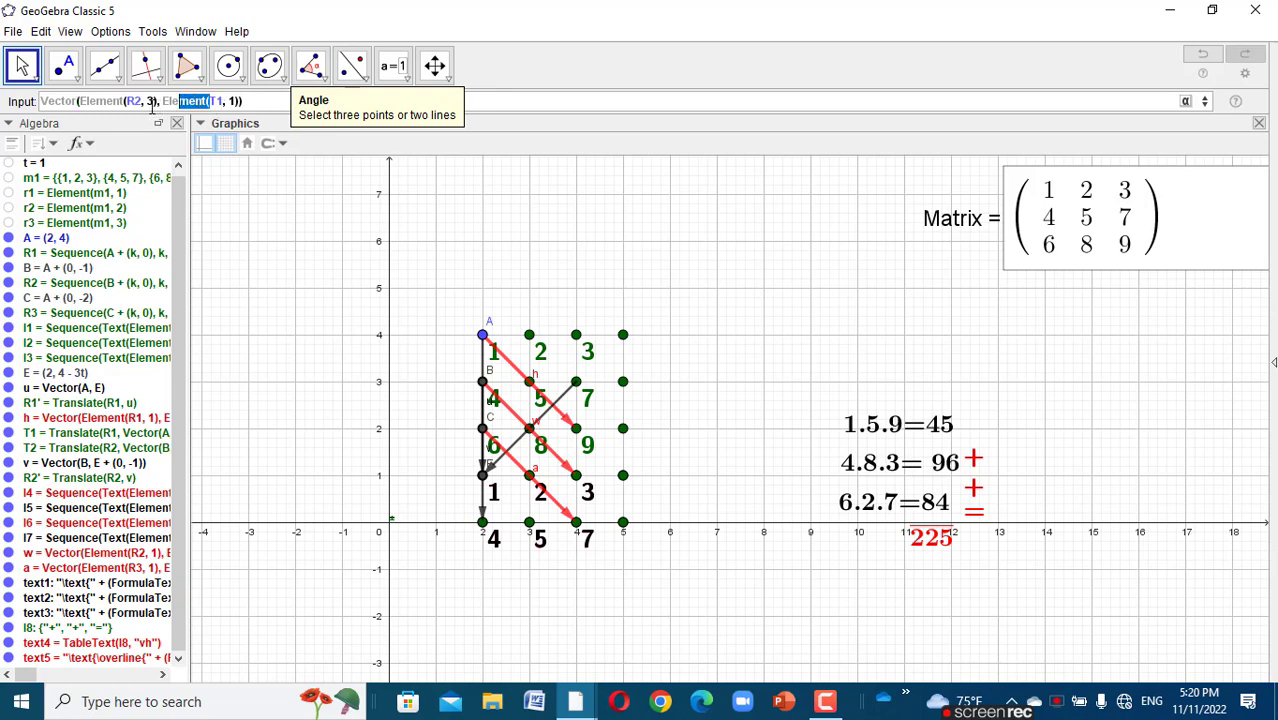
click(142, 104)
key(BackSpace)
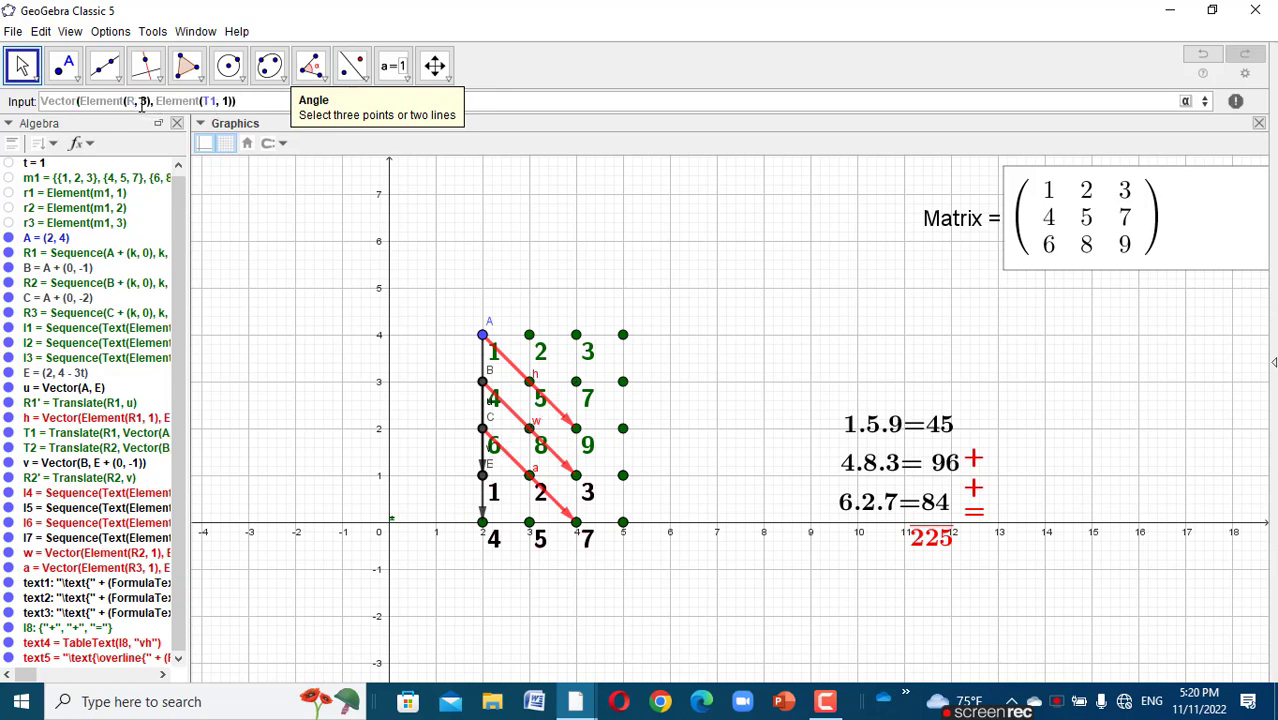
text(1)
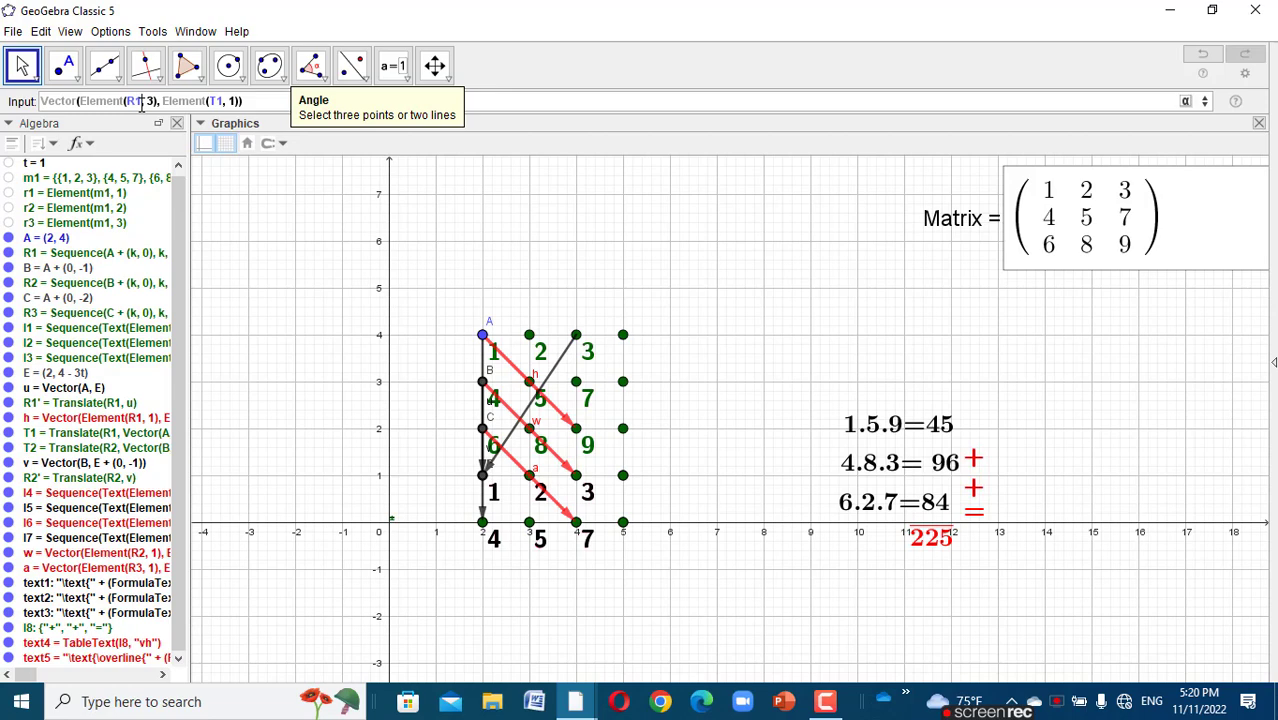
- Replace the vector's end point with Element(R3,1) and create the vector from Element(R1, 3)
click(237, 100)
key(BackSpace)
text(0)
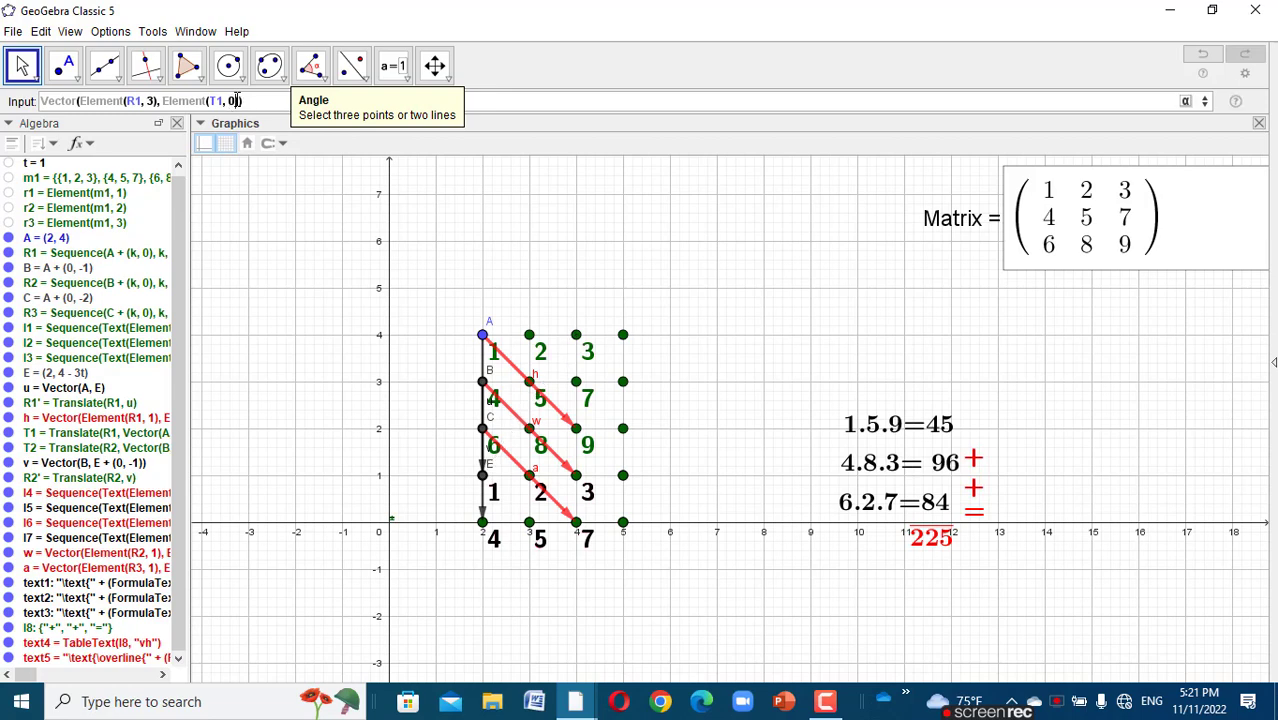
key(BackSpace)
key(BackSpace)
key(BackSpace)
key(BackSpace)
key(BackSpace)
text(R)
text(3)
text(,1)
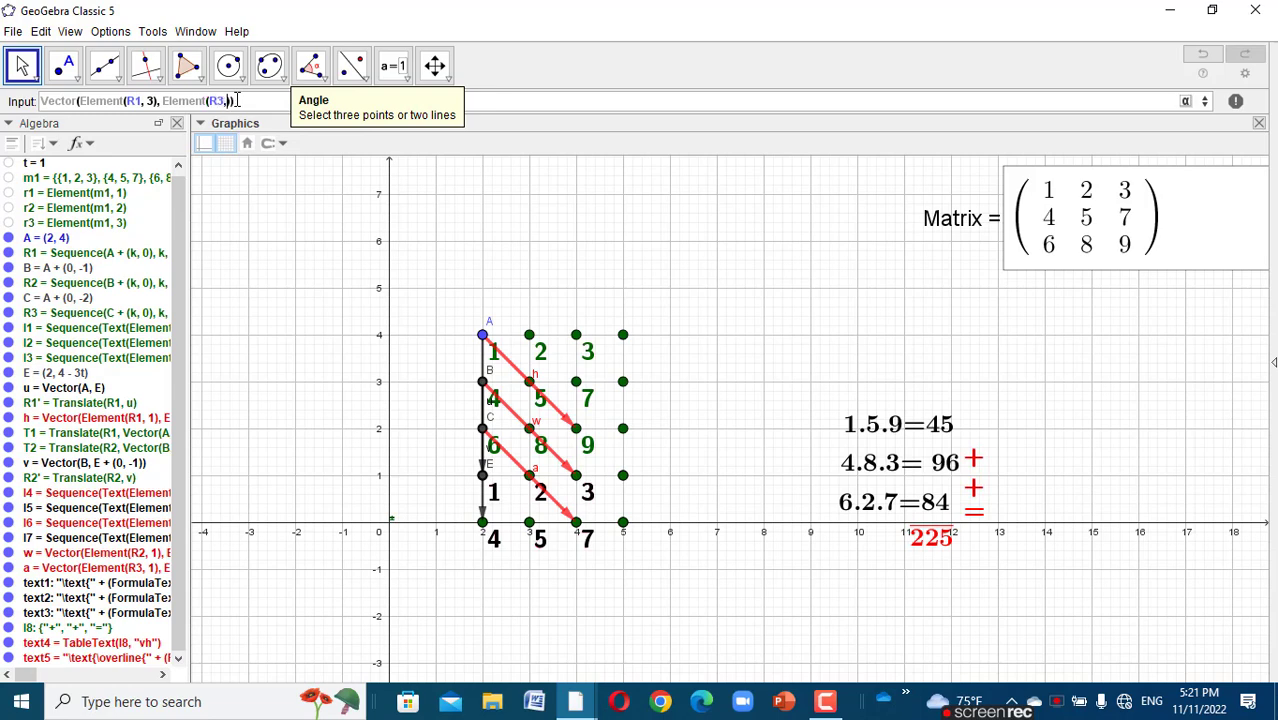
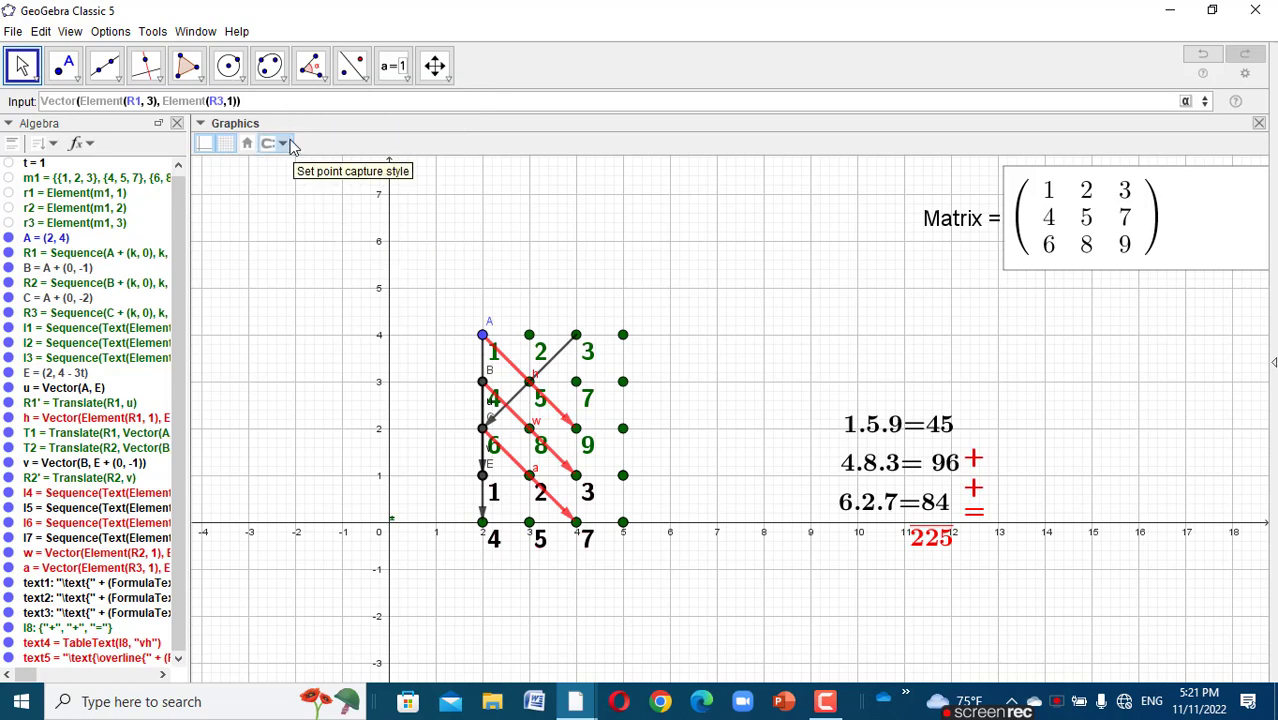
text())
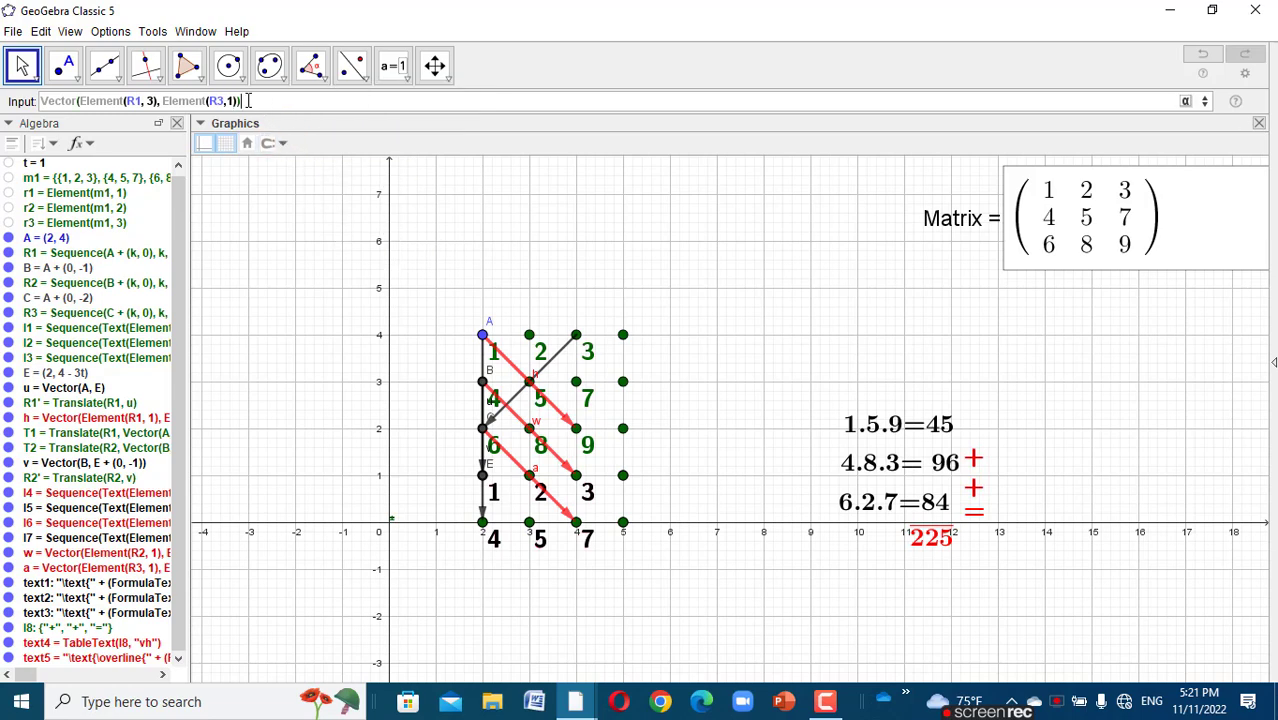
key(Return)
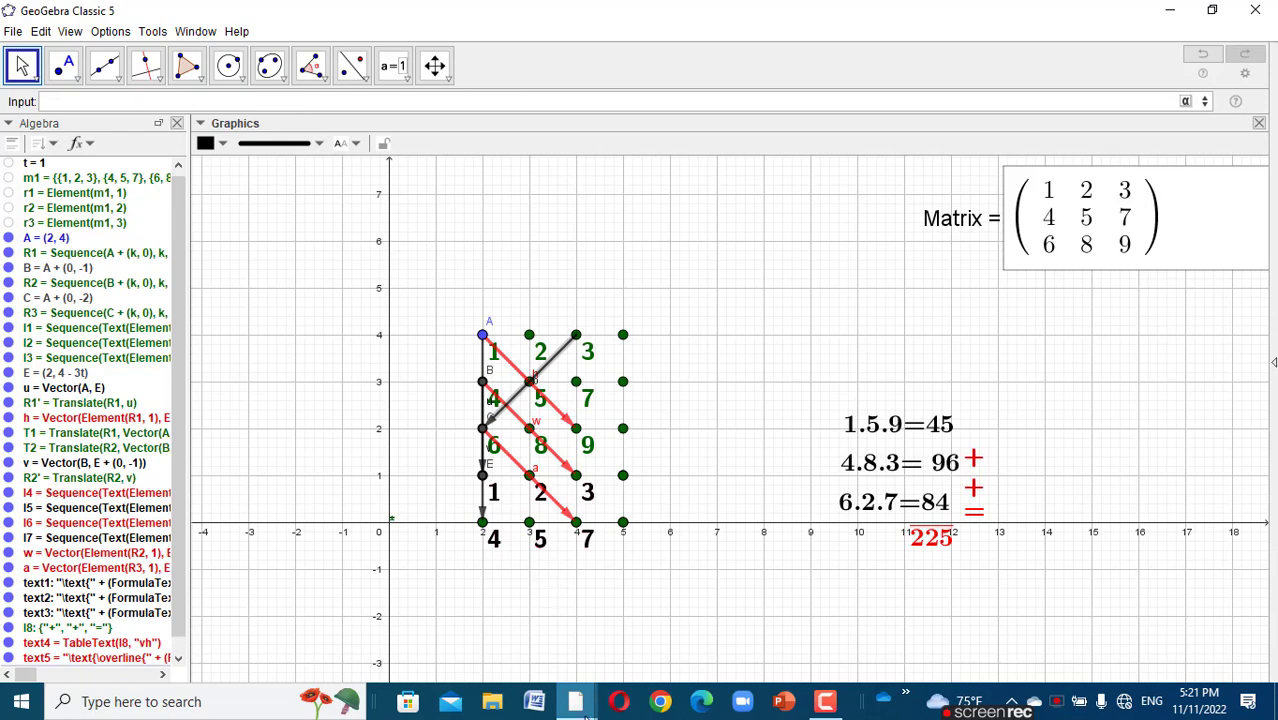
- Switch to the finished Rule Sarrus.ggb window to examine its diagonal vectors, and return to the working GeoGebra file
mouse_move(588, 712)
click(480, 628)
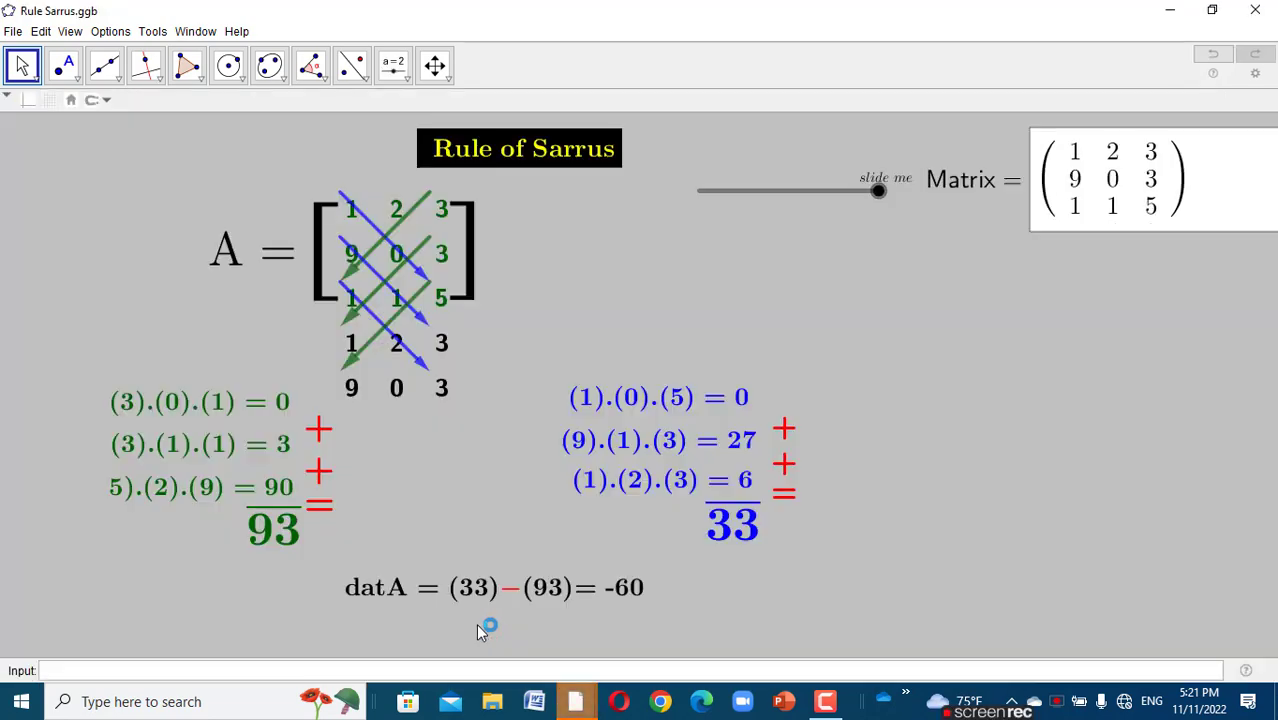
mouse_move(450, 330)
mouse_down()
mouse_move(448, 214)
mouse_move(465, 495)
mouse_move(462, 334)
mouse_move(451, 334)
mouse_up()
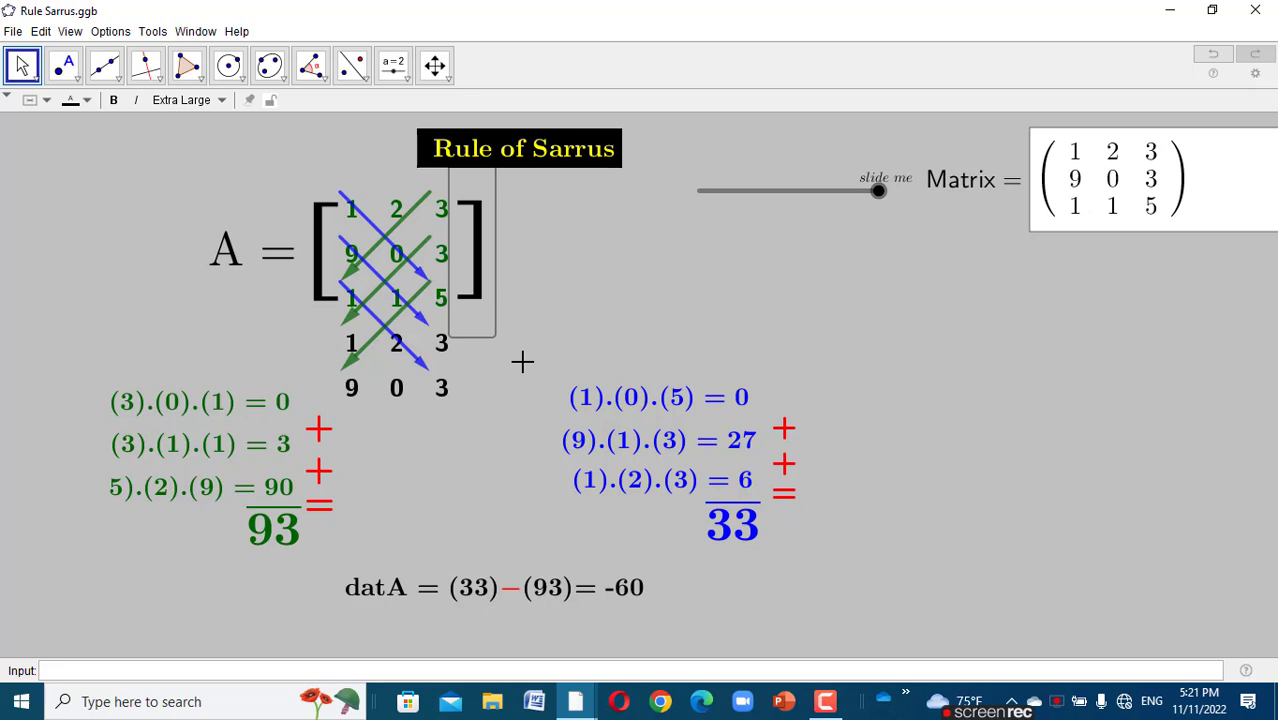
click(577, 706)
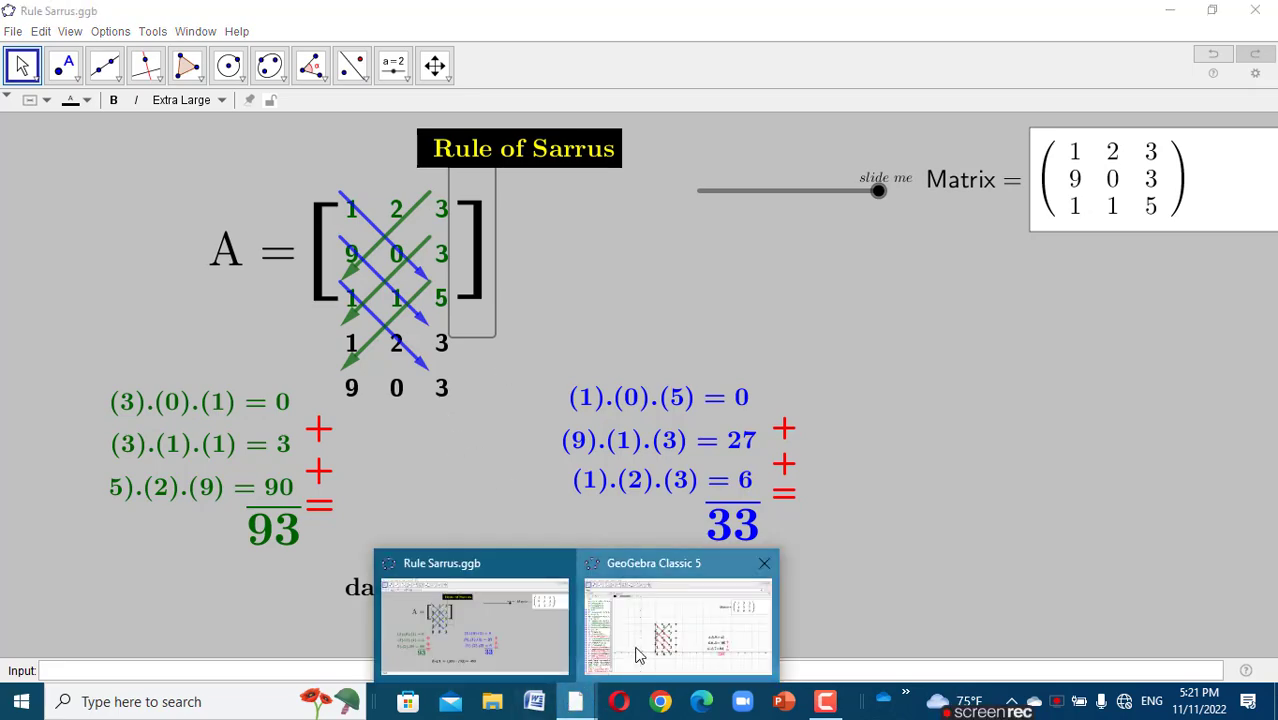
click(641, 652)
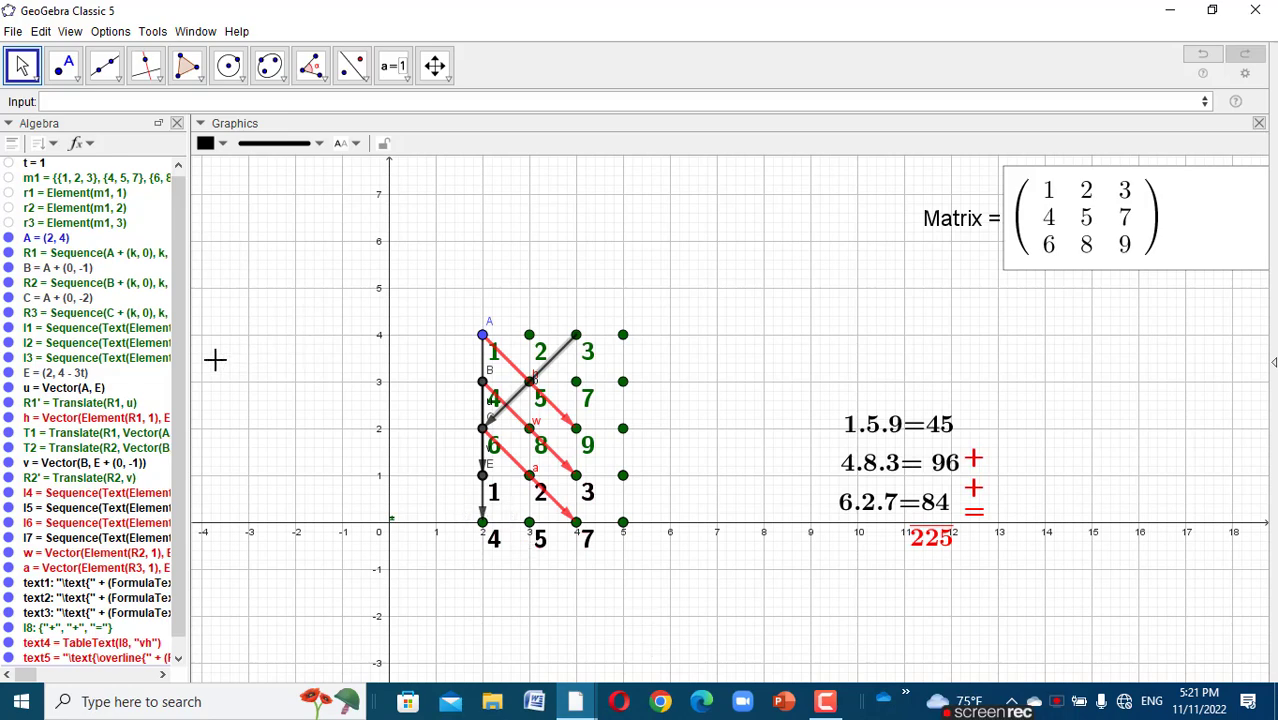
- Copy the complete Vector command from vector b's definition, without the trailing letter, and close the Redefine dialog
scroll(181, 424, down, 1)
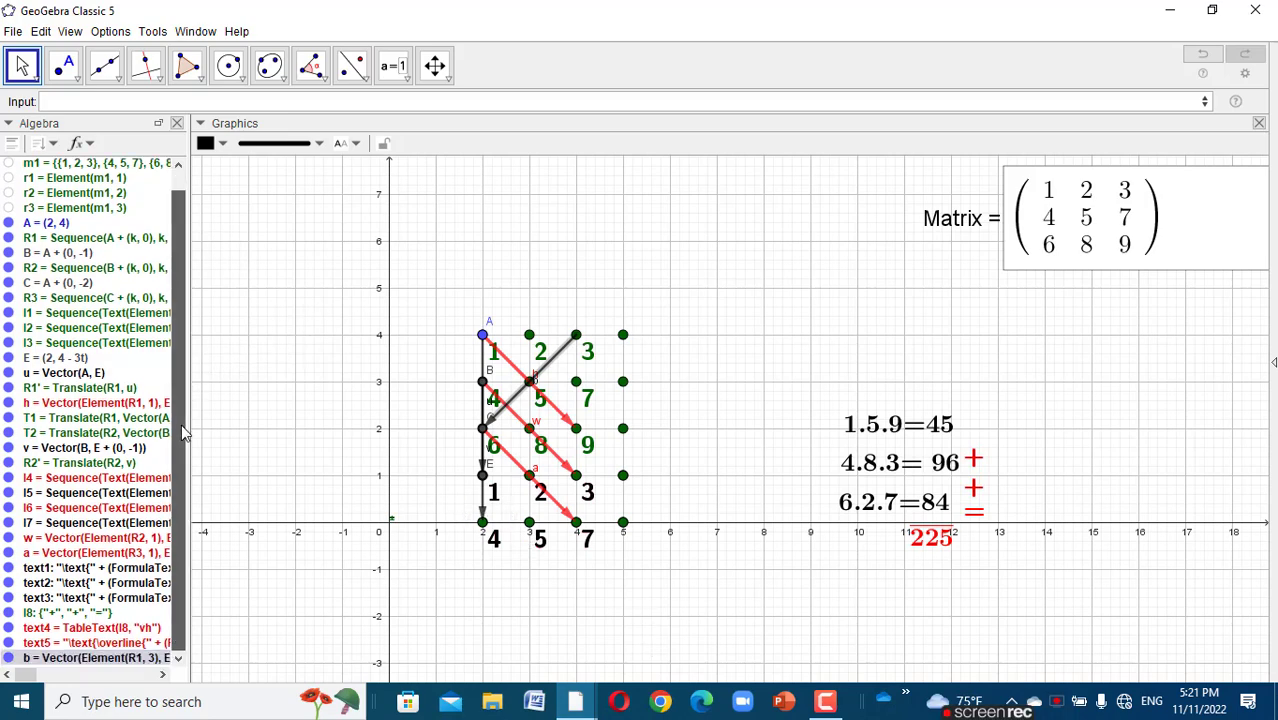
click(150, 492)
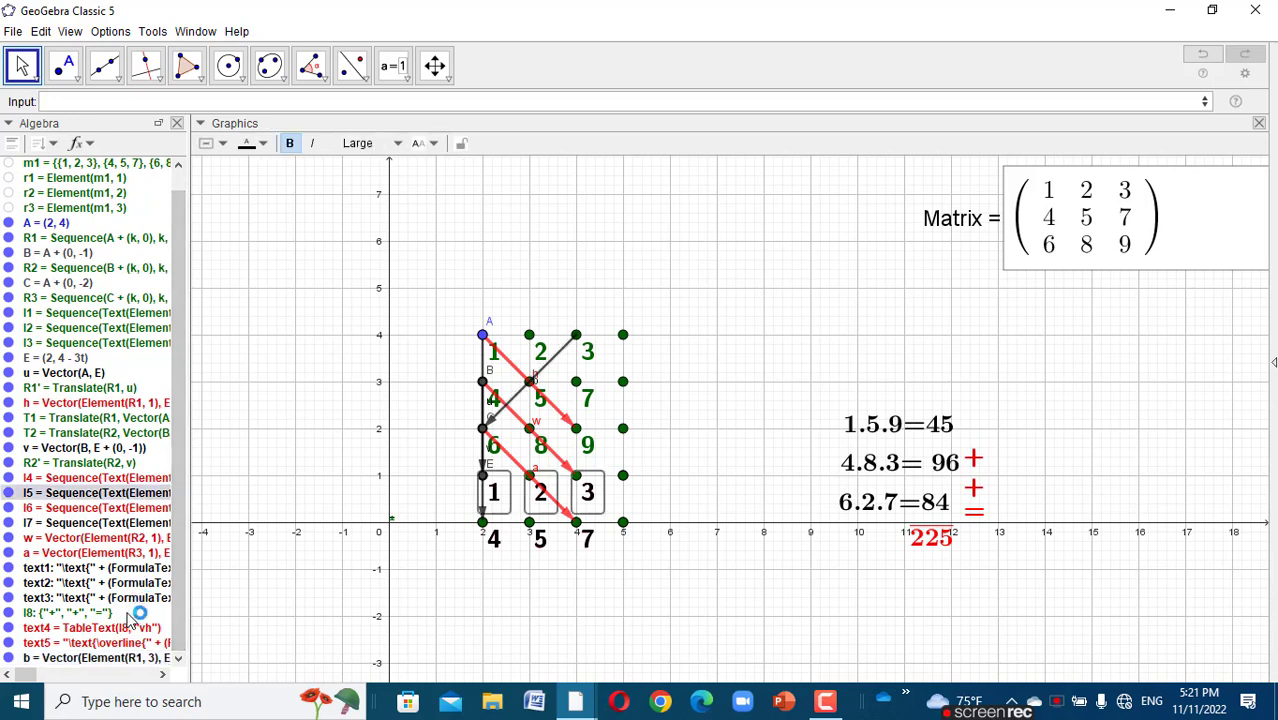
click(320, 536)
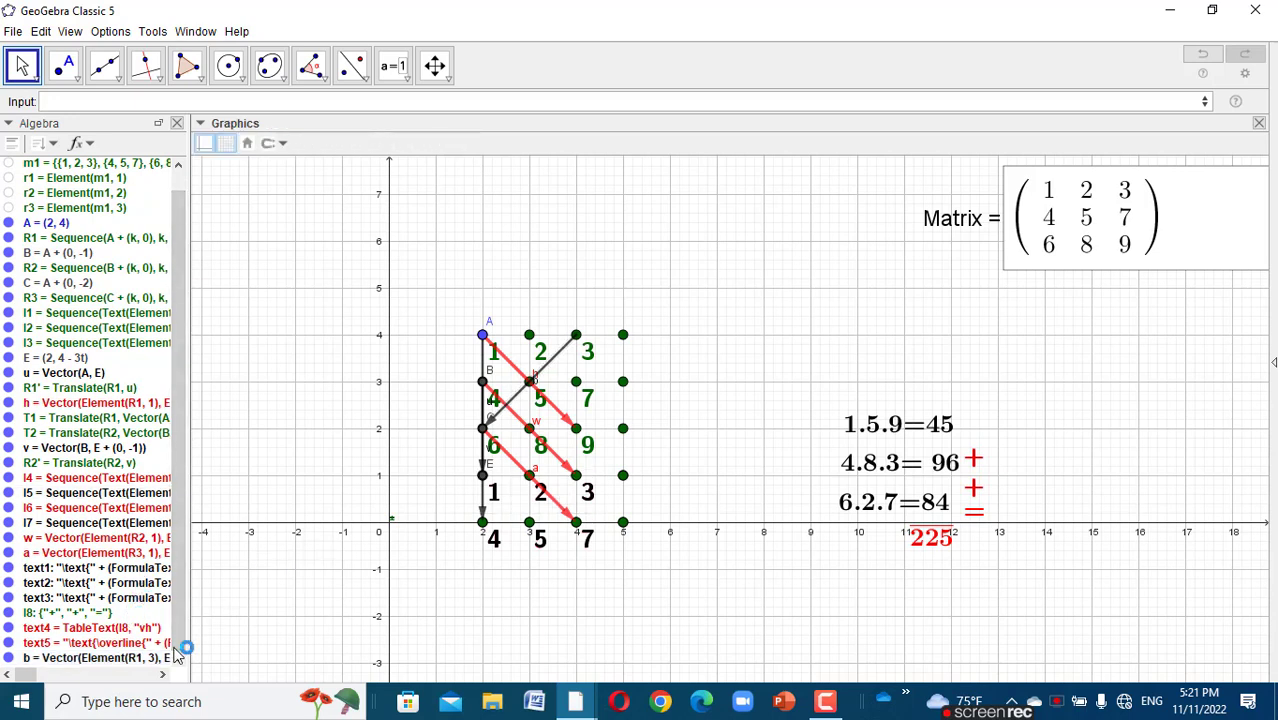
double_click(124, 660)
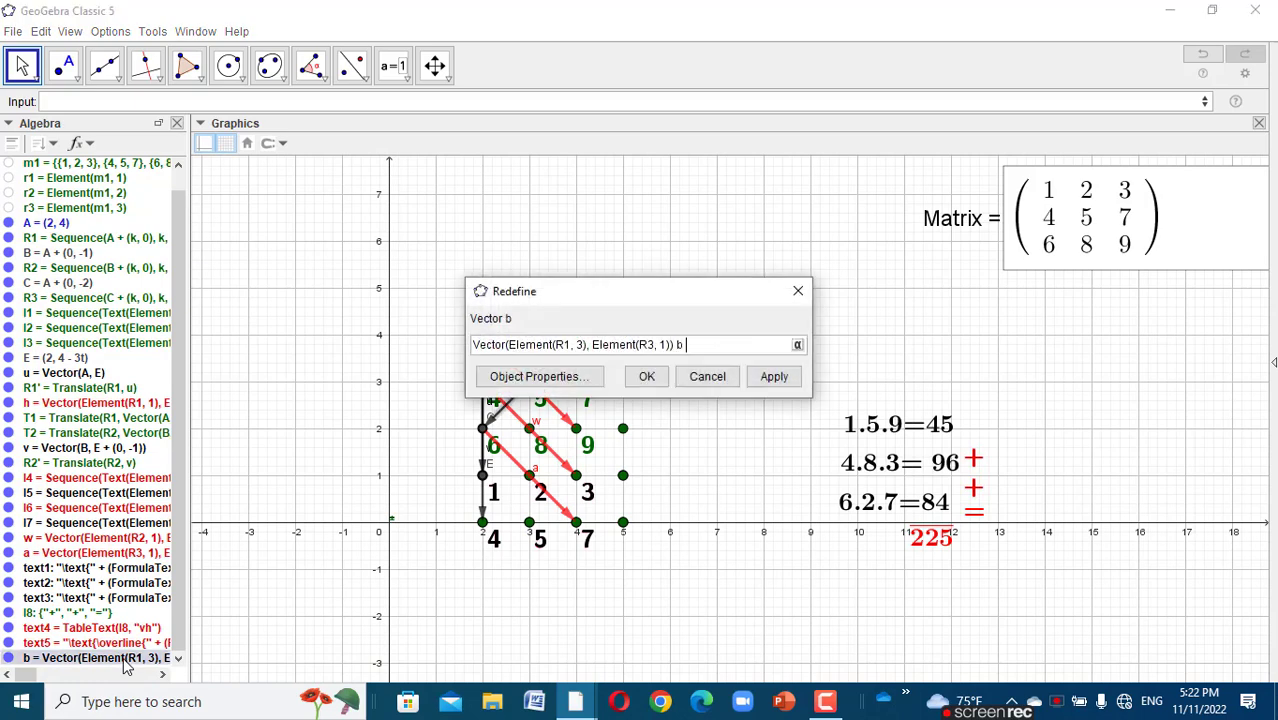
double_click(680, 341)
key(BackSpace)
triple_click(679, 342)
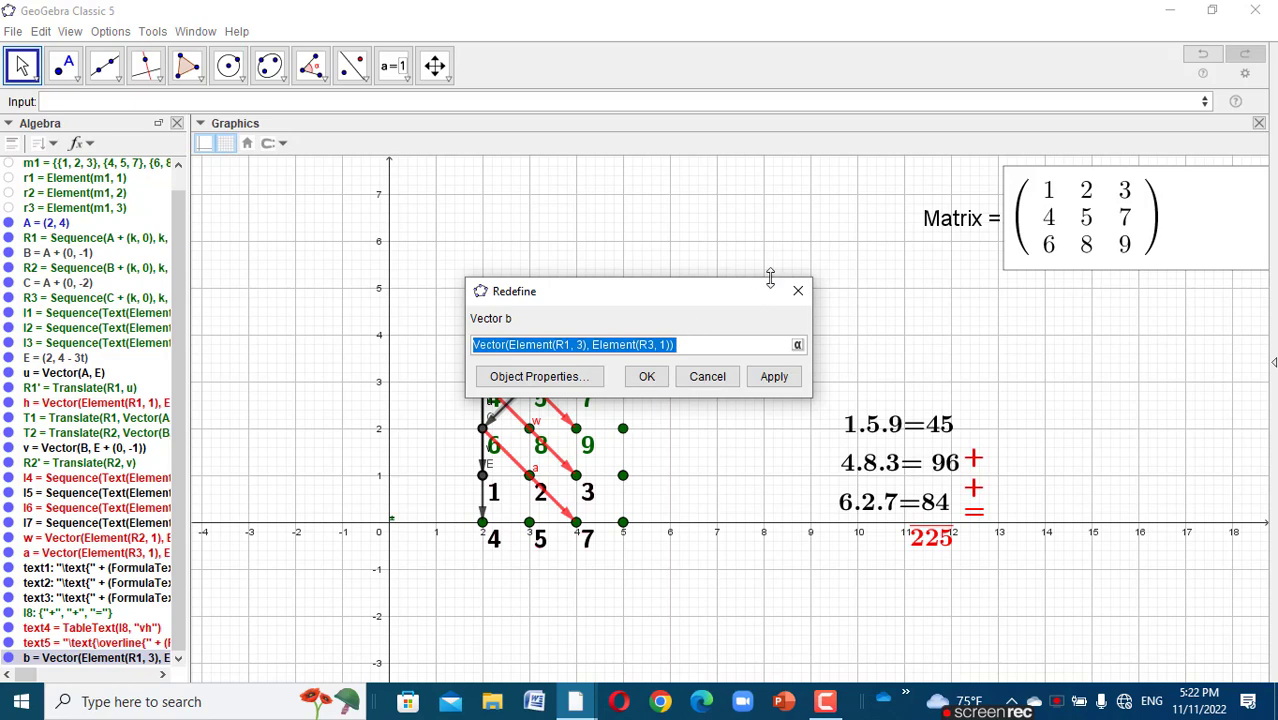
click(799, 292)
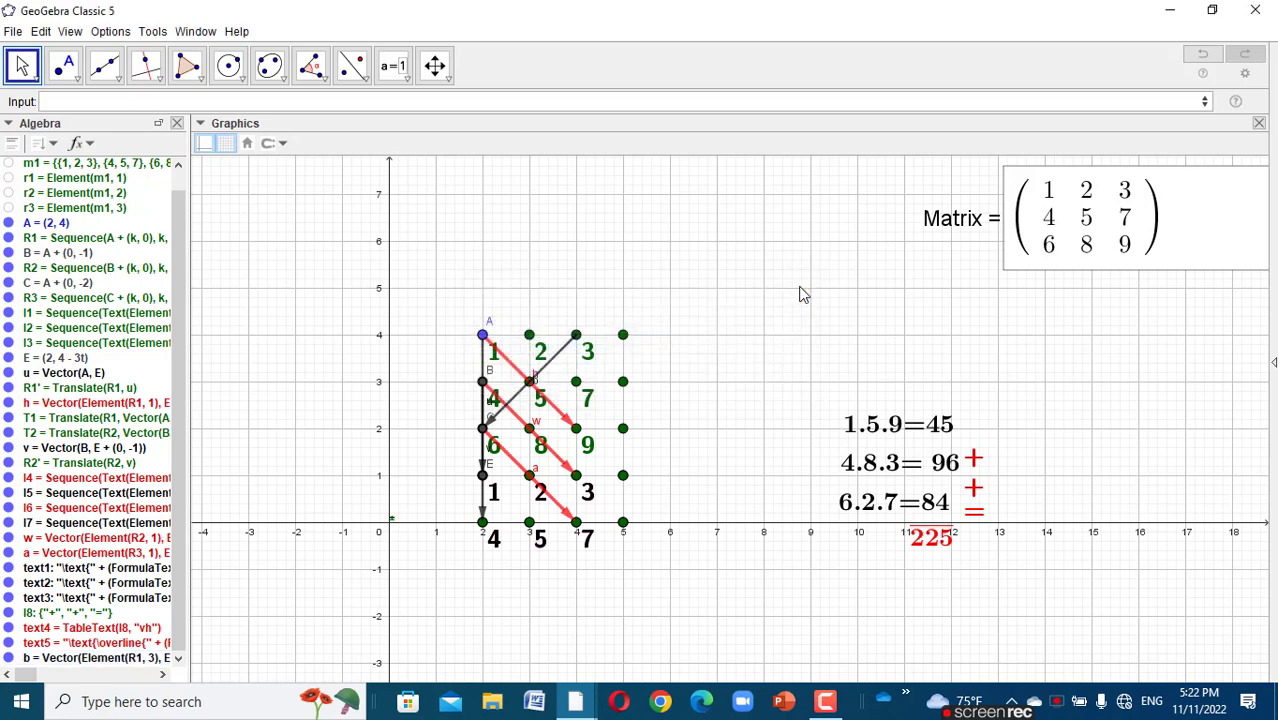
- Recall the copied Vector command, changing its start point's list to R3 and its end point's list to T1
drag(802, 288, 788, 284)
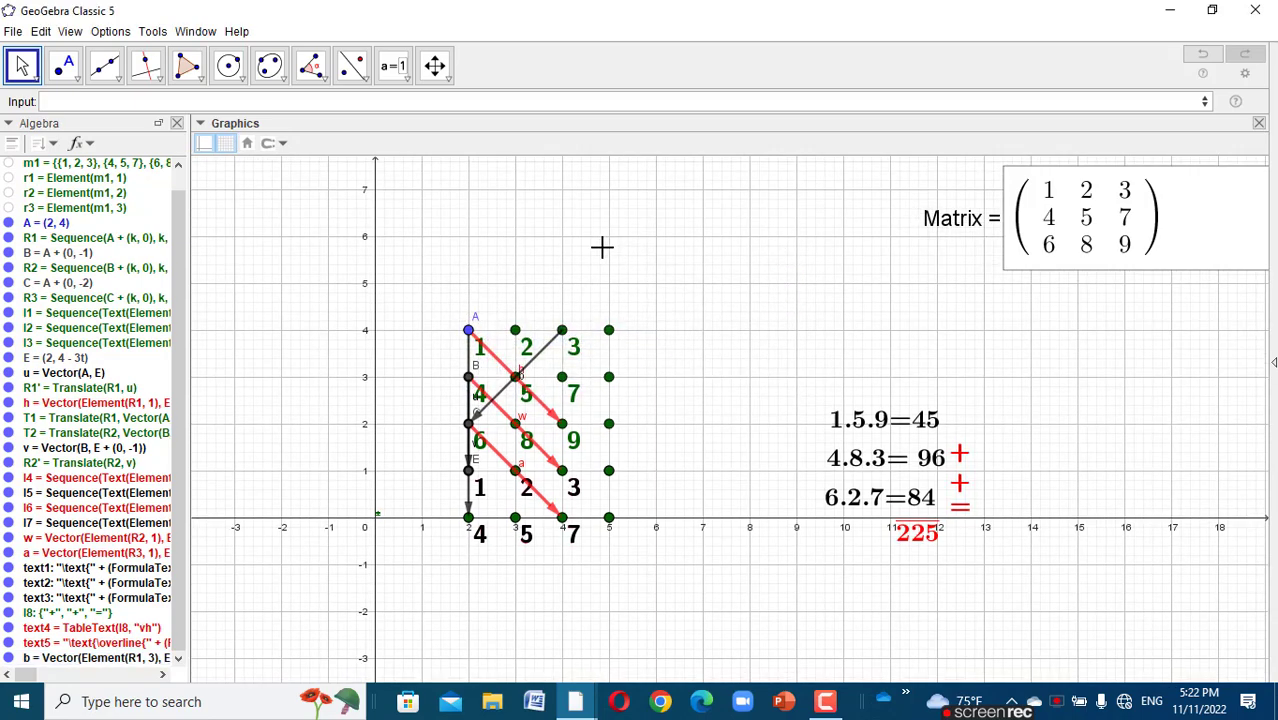
click(294, 108)
key(Up)
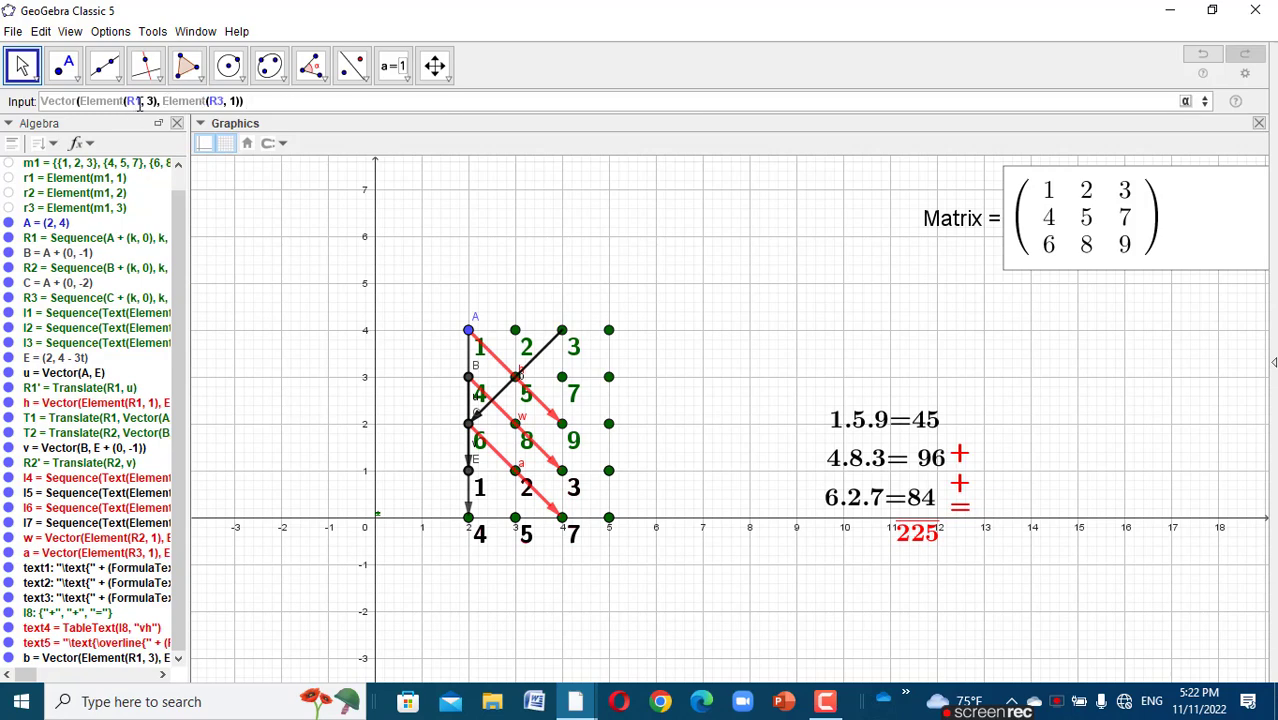
text(3)
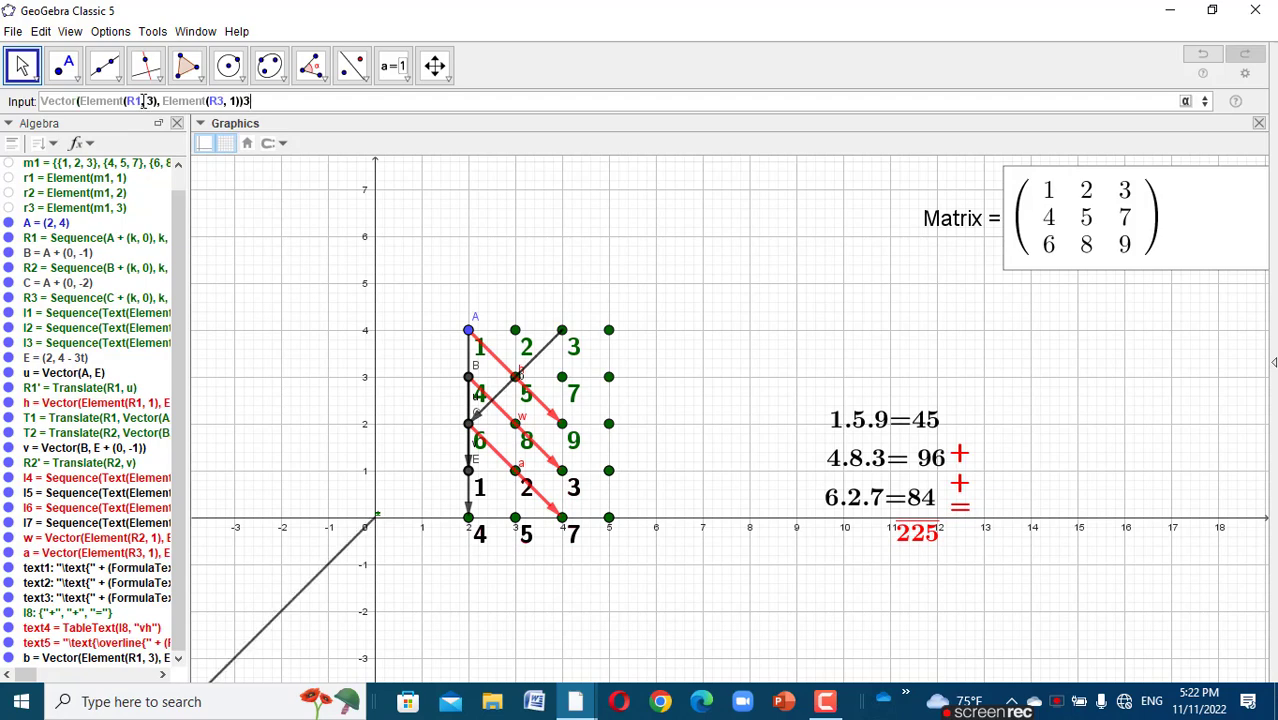
click(141, 101)
key(BackSpace)
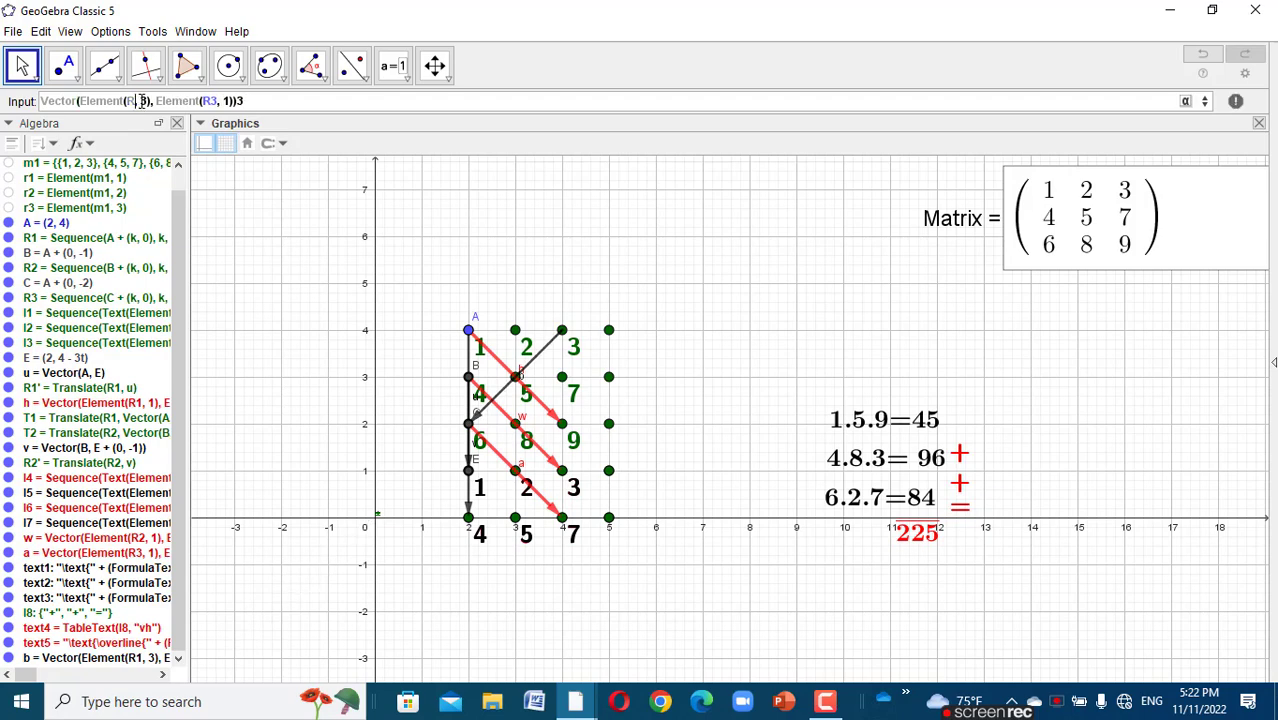
text(3)
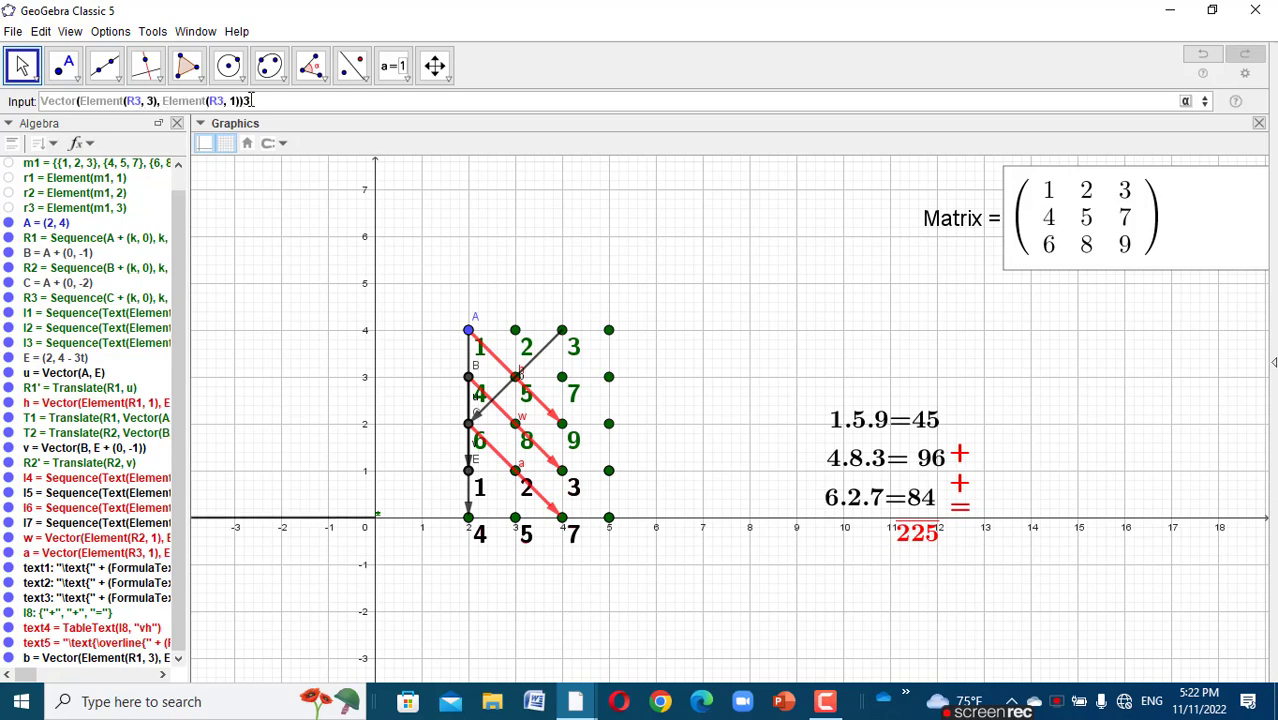
key(BackSpace)
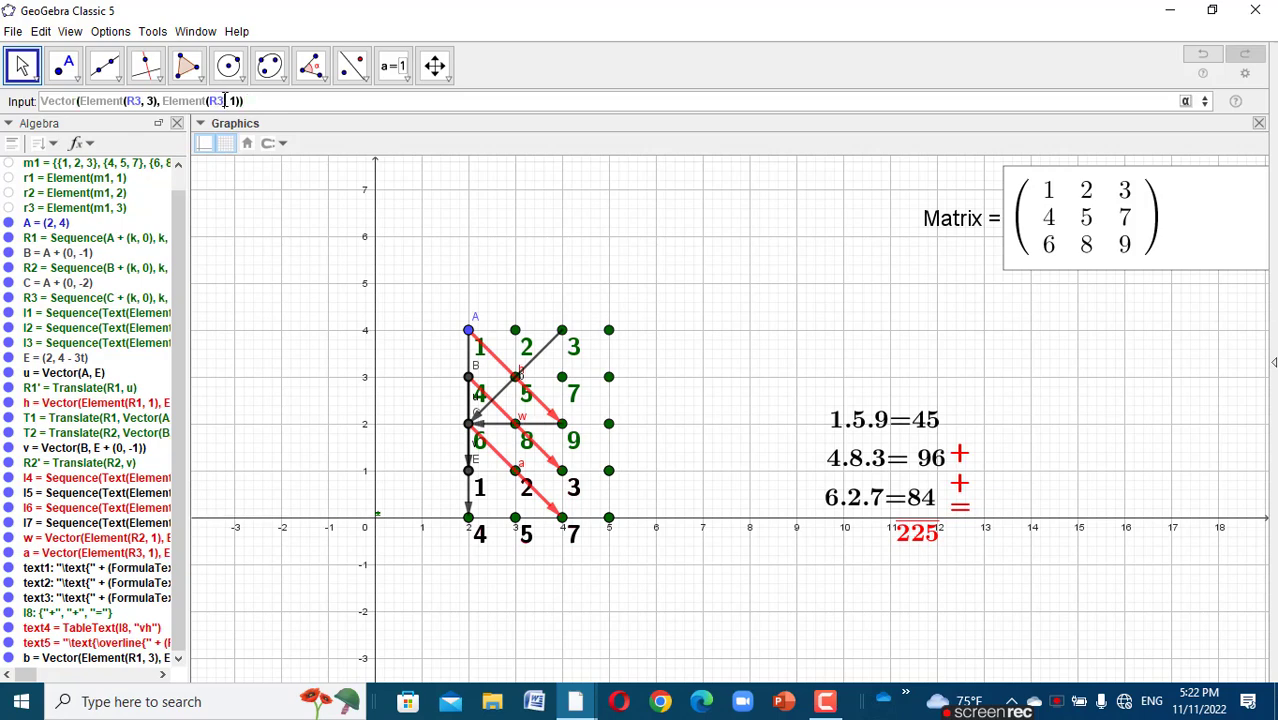
key(BackSpace)
key(BackSpace)
key(BackSpace)
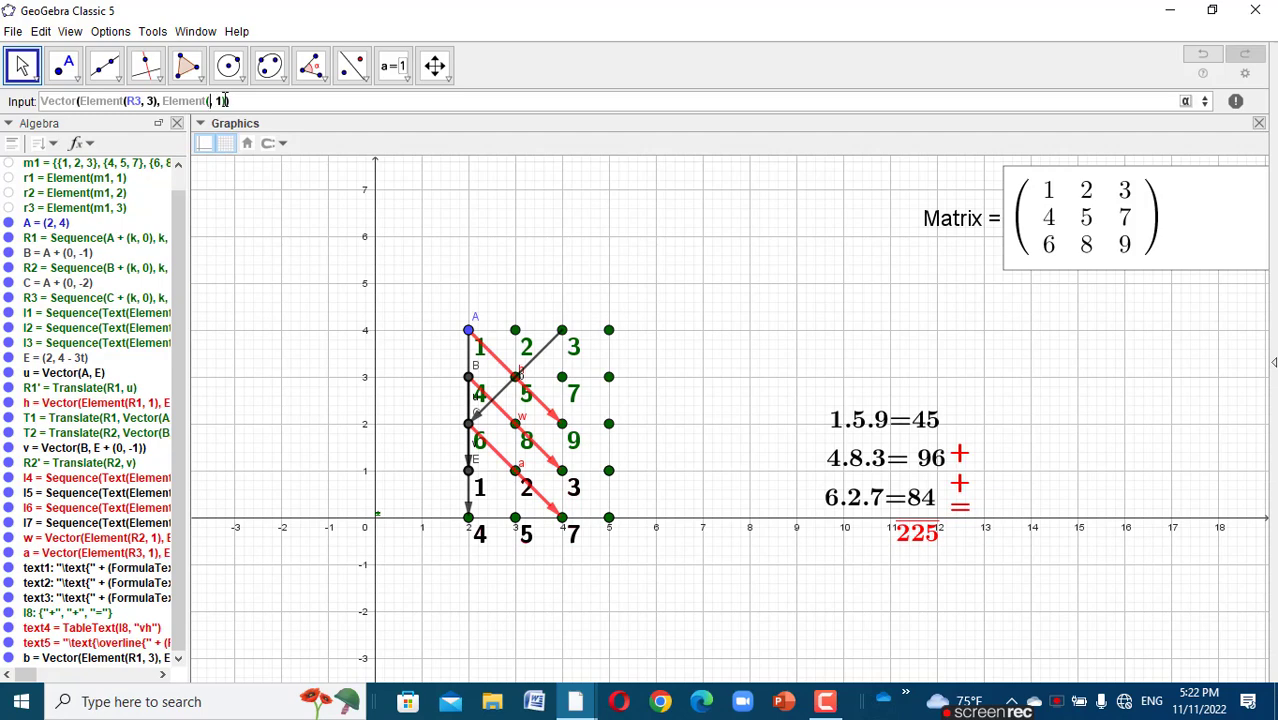
text(T1,)
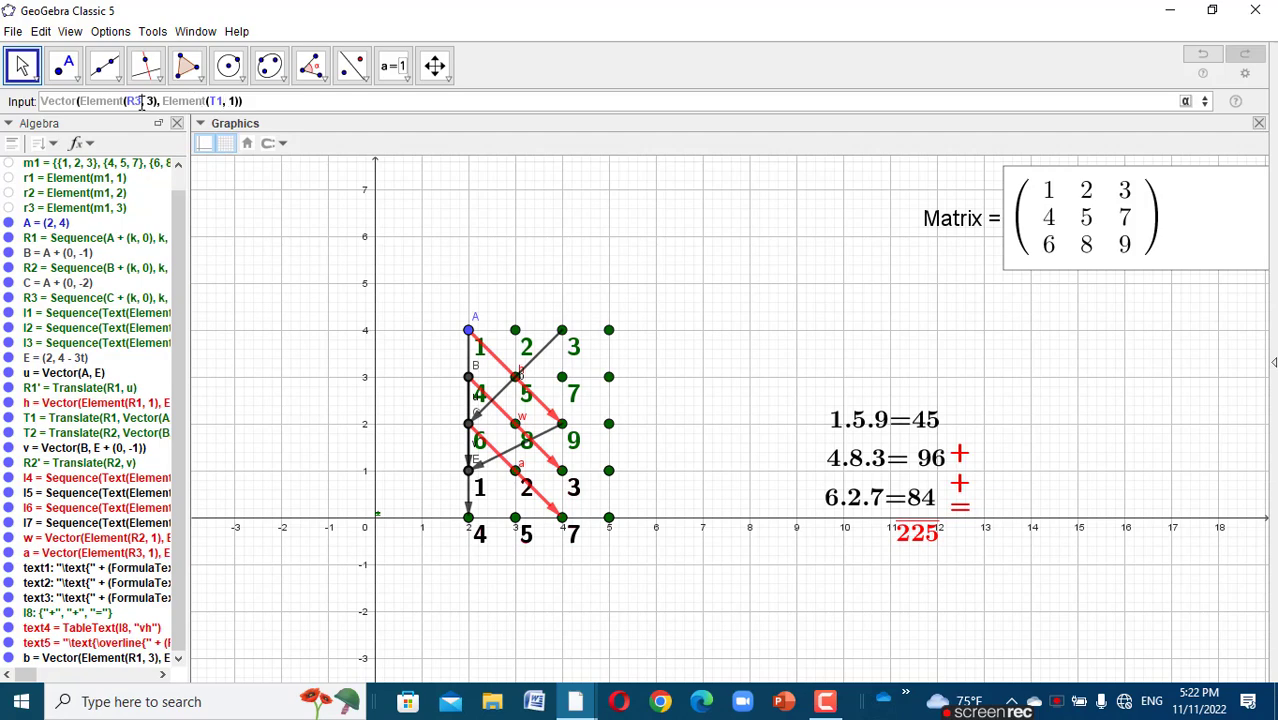
- Correct the start point's list to R2 and create the vector from Element(R2, 3) to Element(T1, 1)
click(143, 101)
key(BackSpace)
text(2)
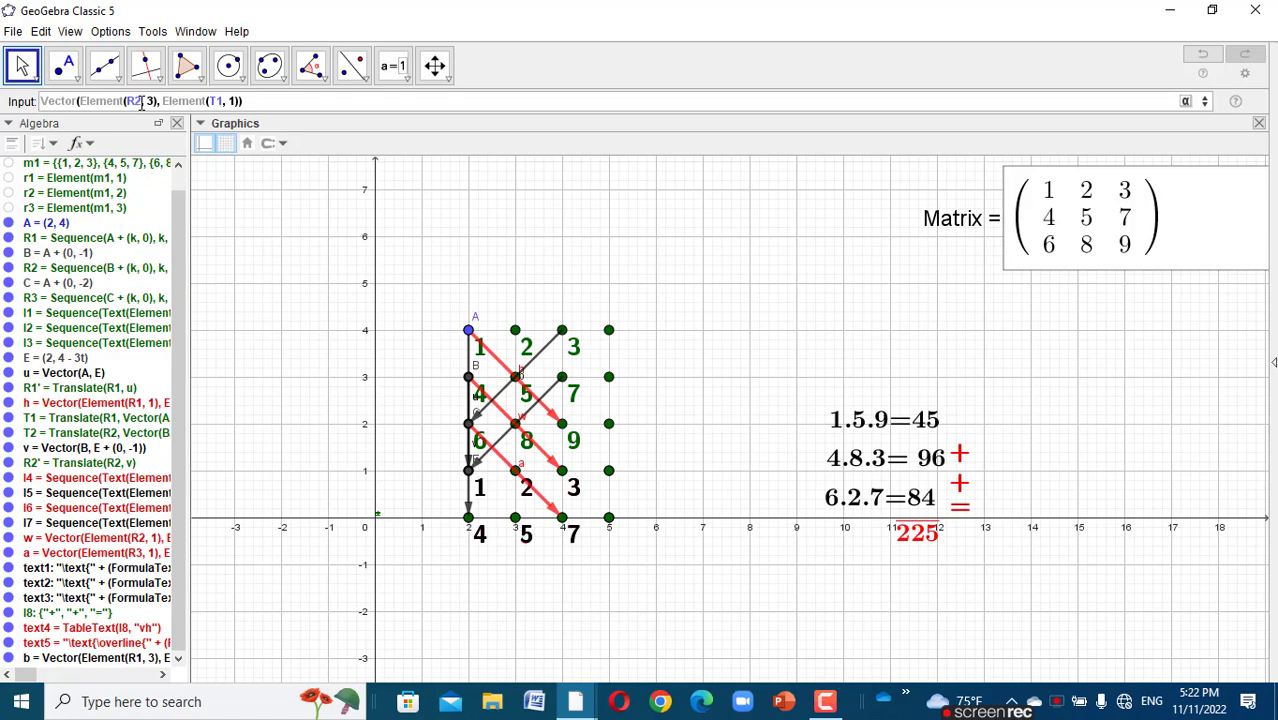
triple_click(141, 104)
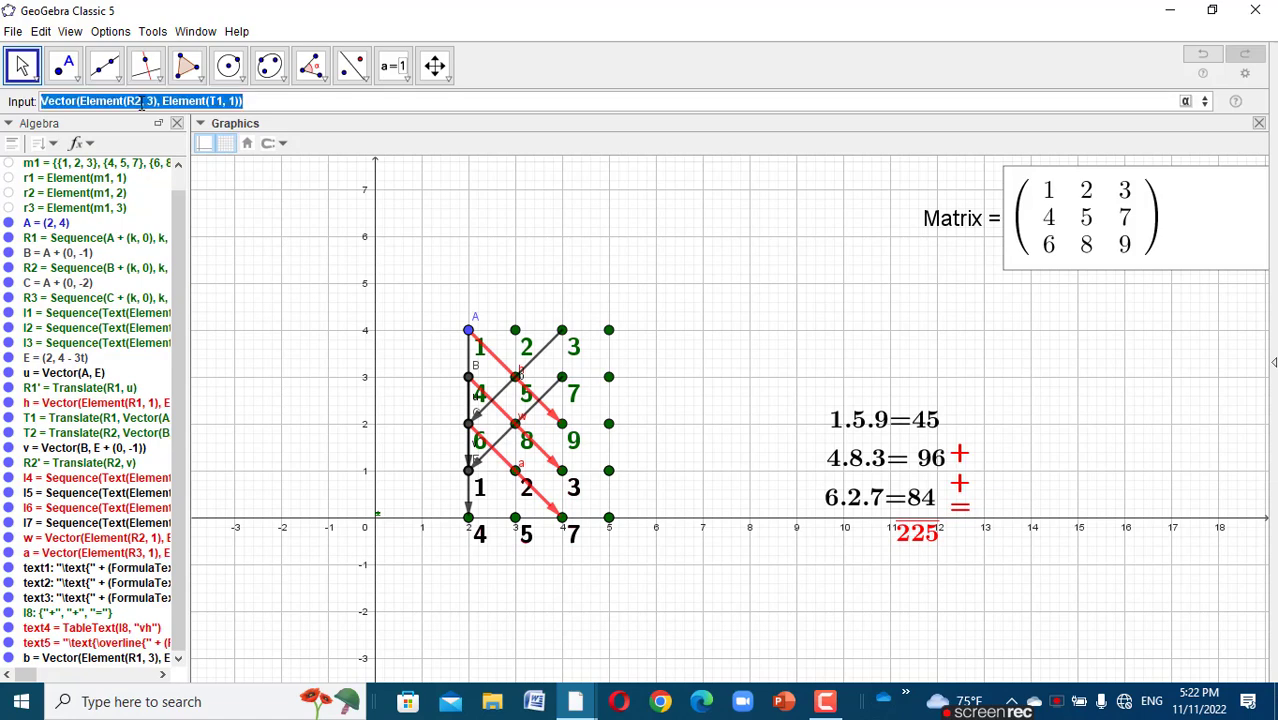
key(Return)
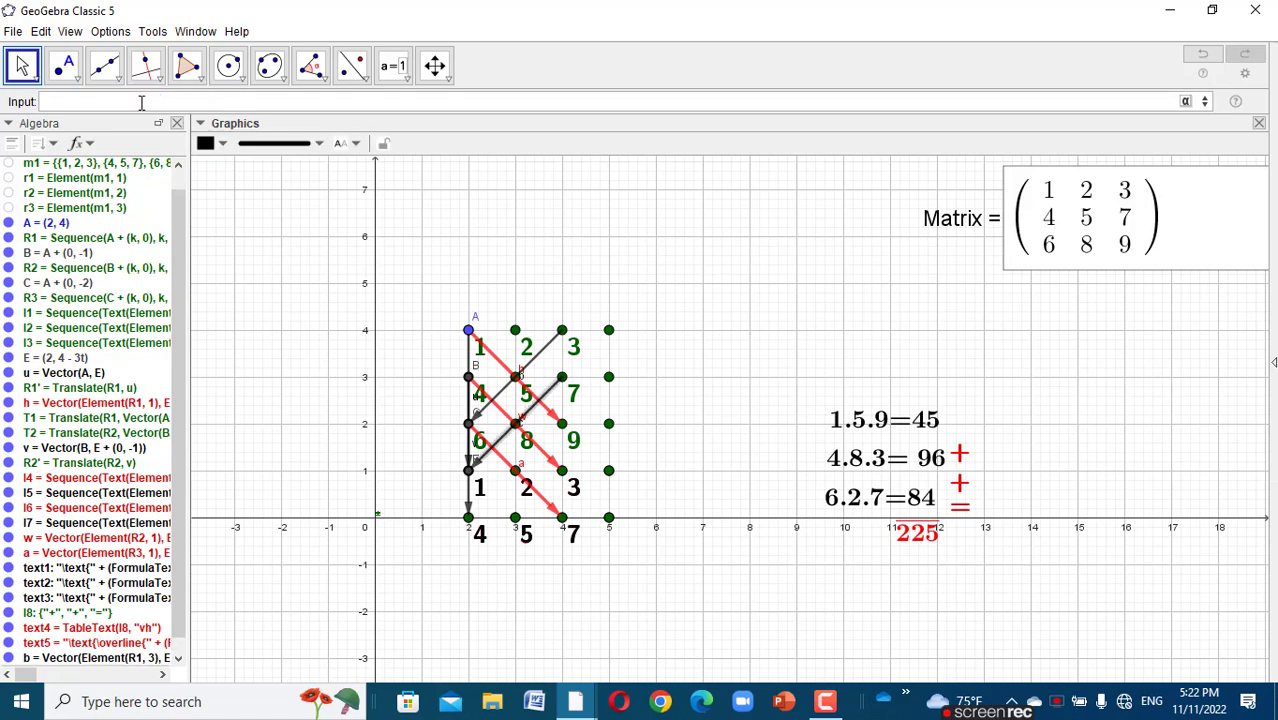
- Reuse the last Vector command to create the vector from Element(R3, 3) to Element(T2, 1)
key(Up)
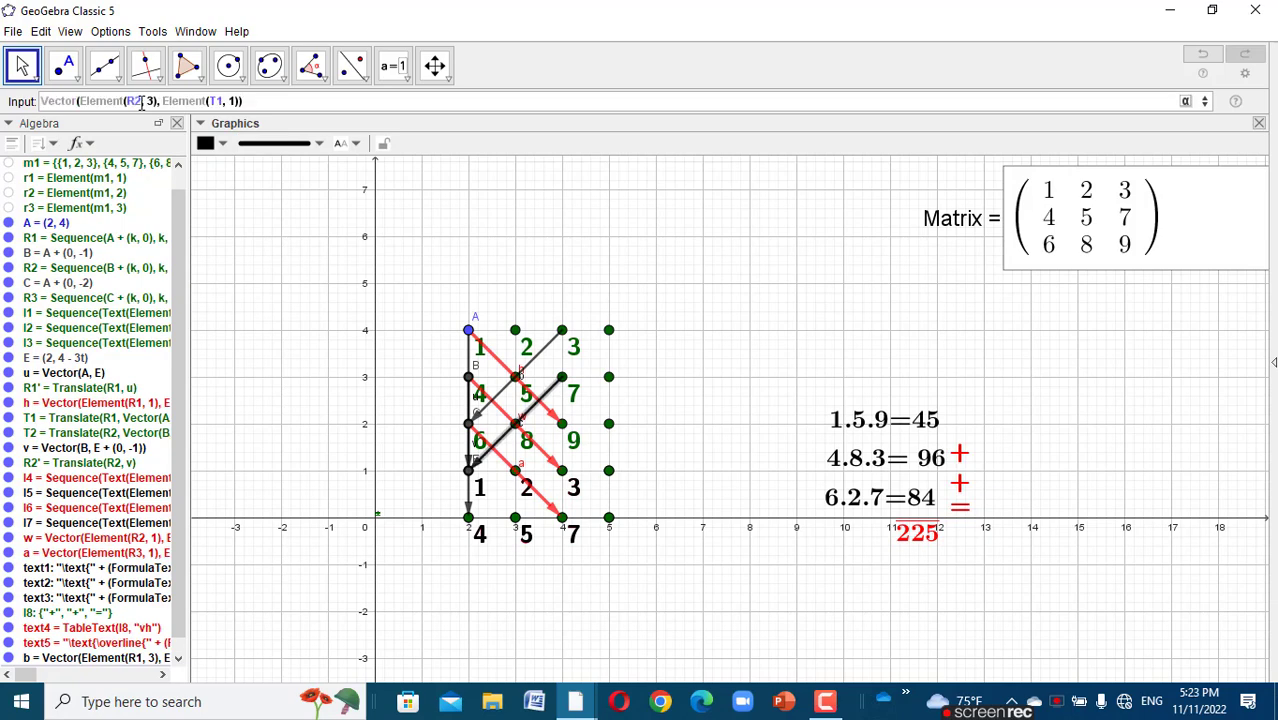
key(BackSpace)
text(3)
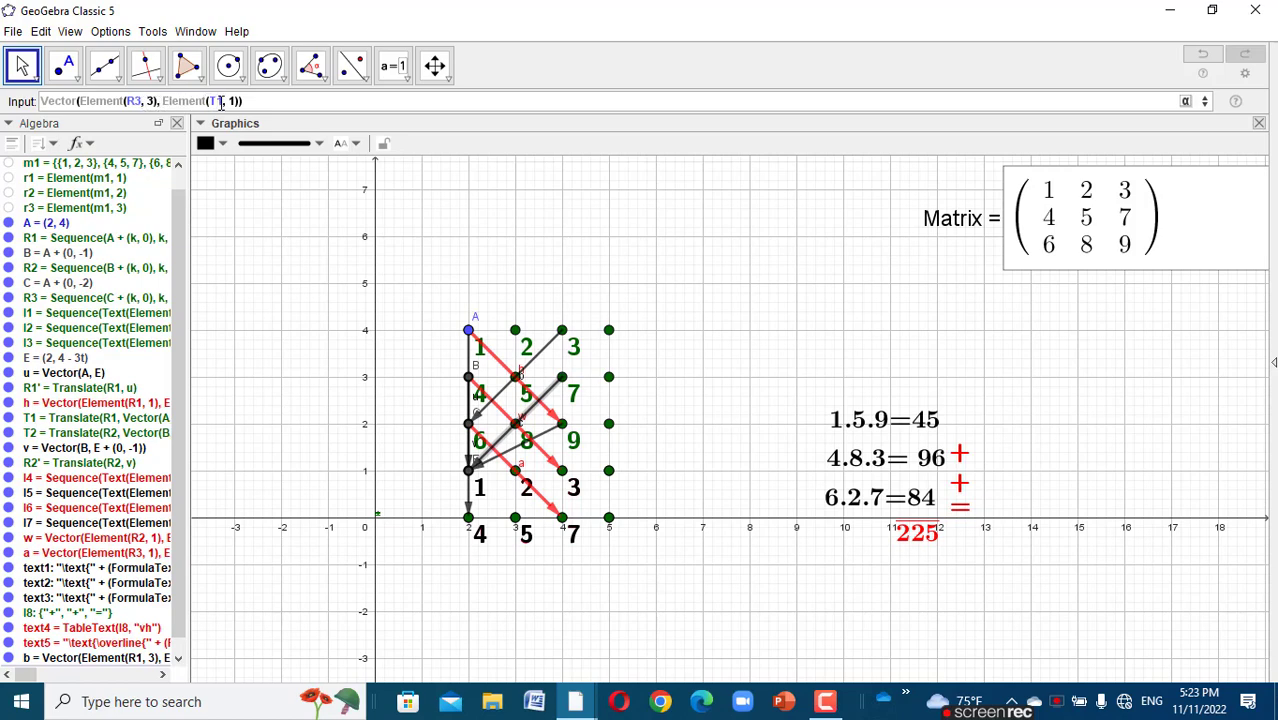
key(BackSpace)
text(2)
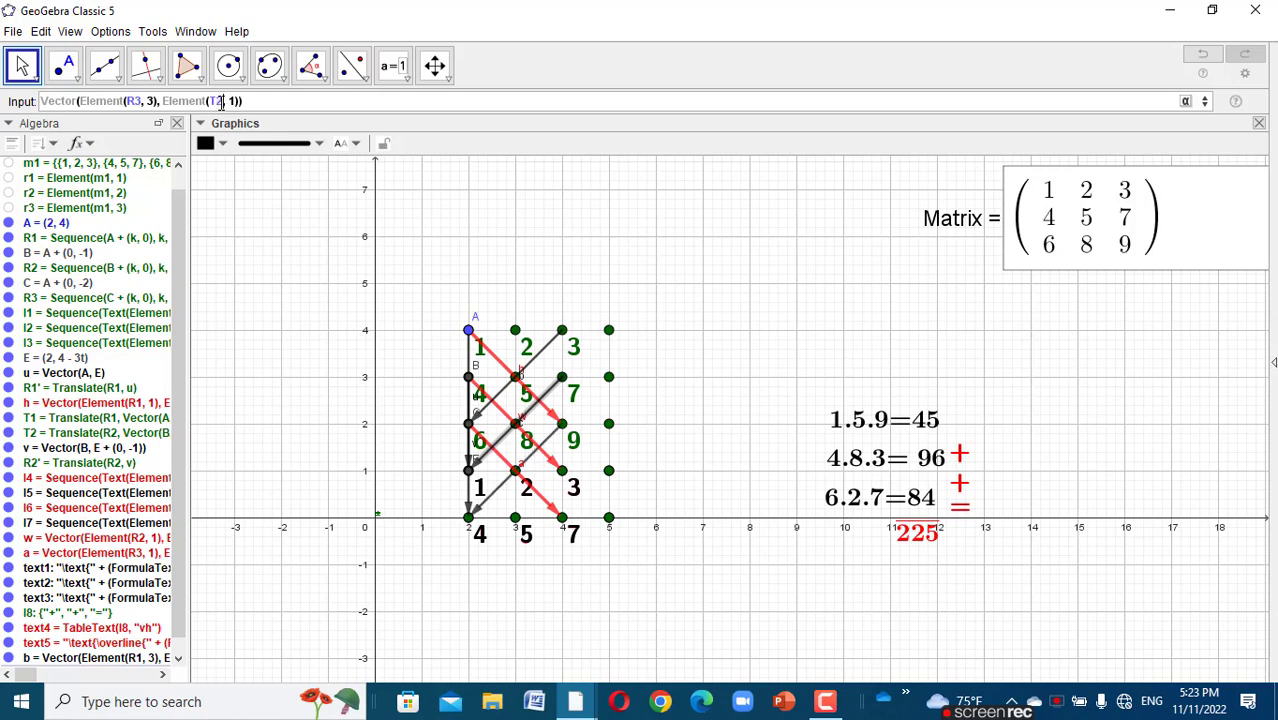
key(Return)
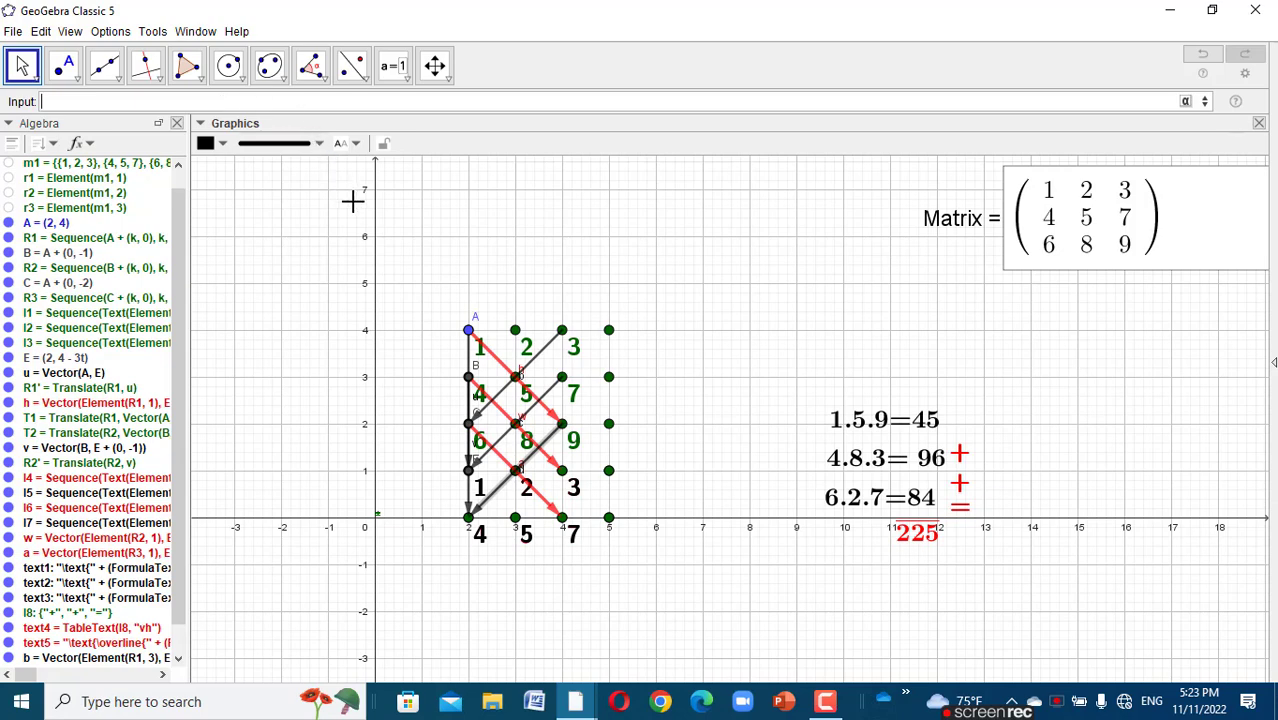
- Colour the vector from Element(R1, 3) to Element(R3, 1) blue and increase its line thickness slightly
click(545, 355)
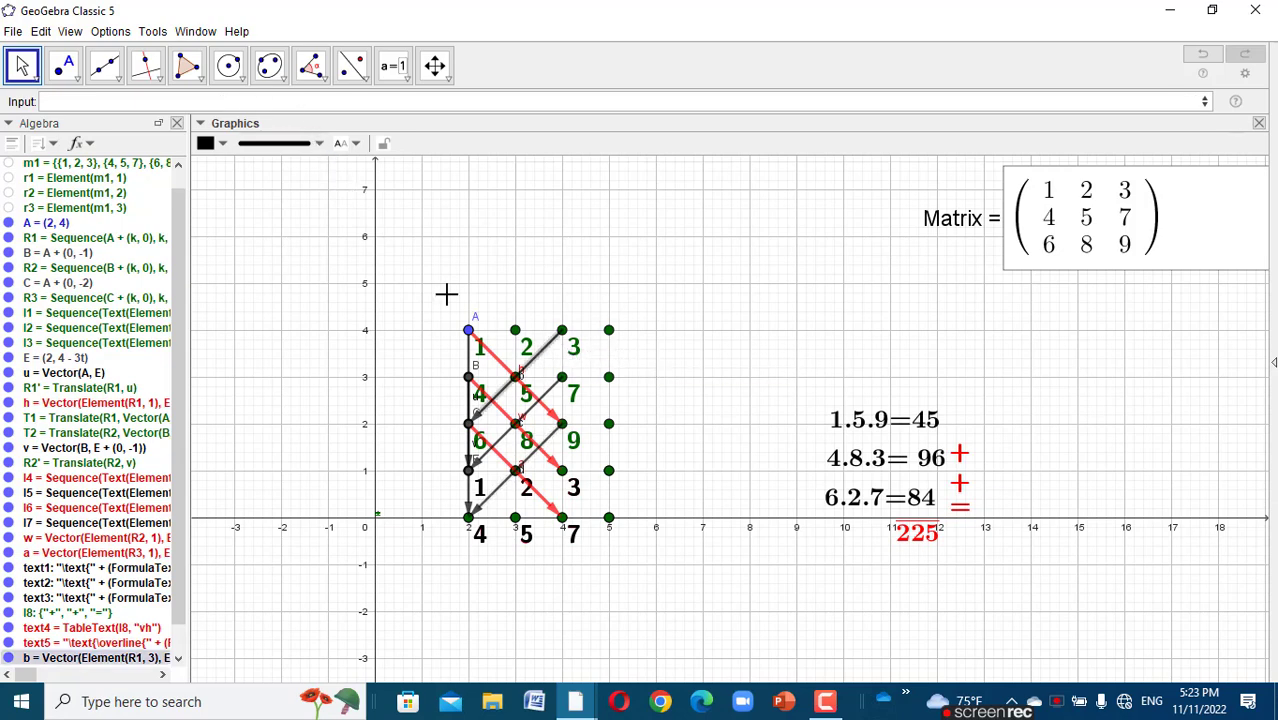
click(224, 146)
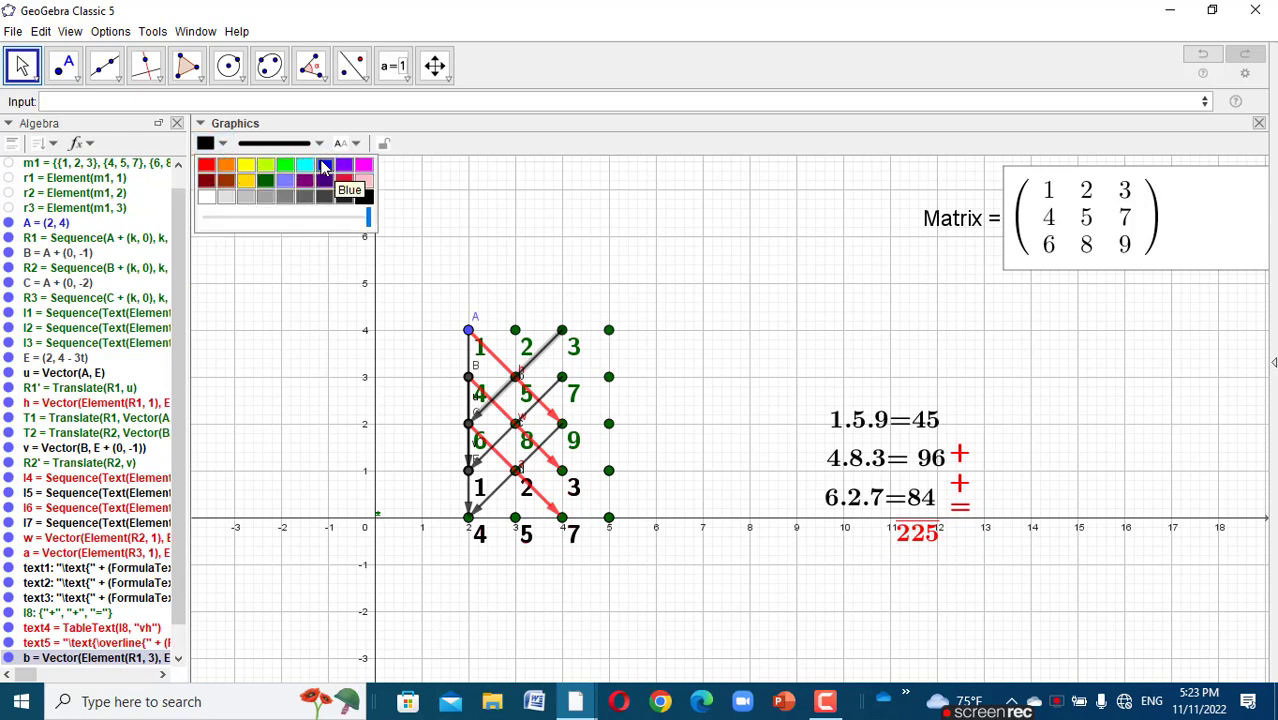
click(323, 168)
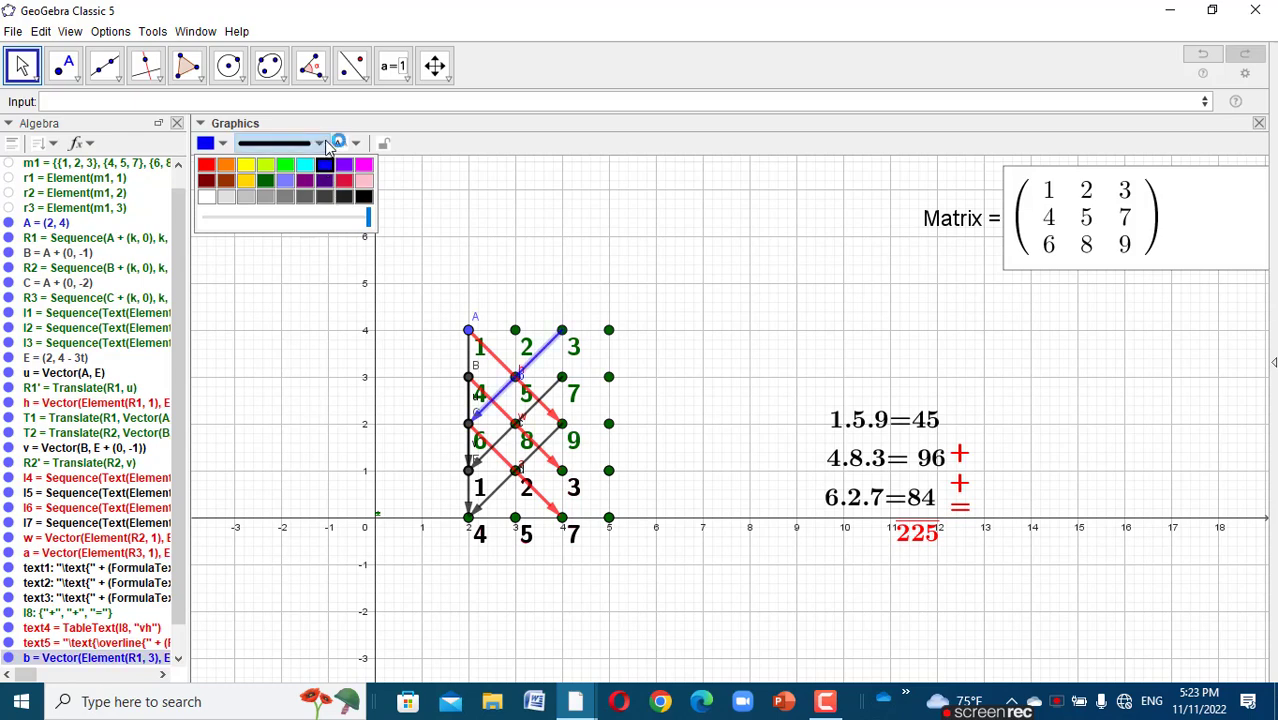
click(325, 145)
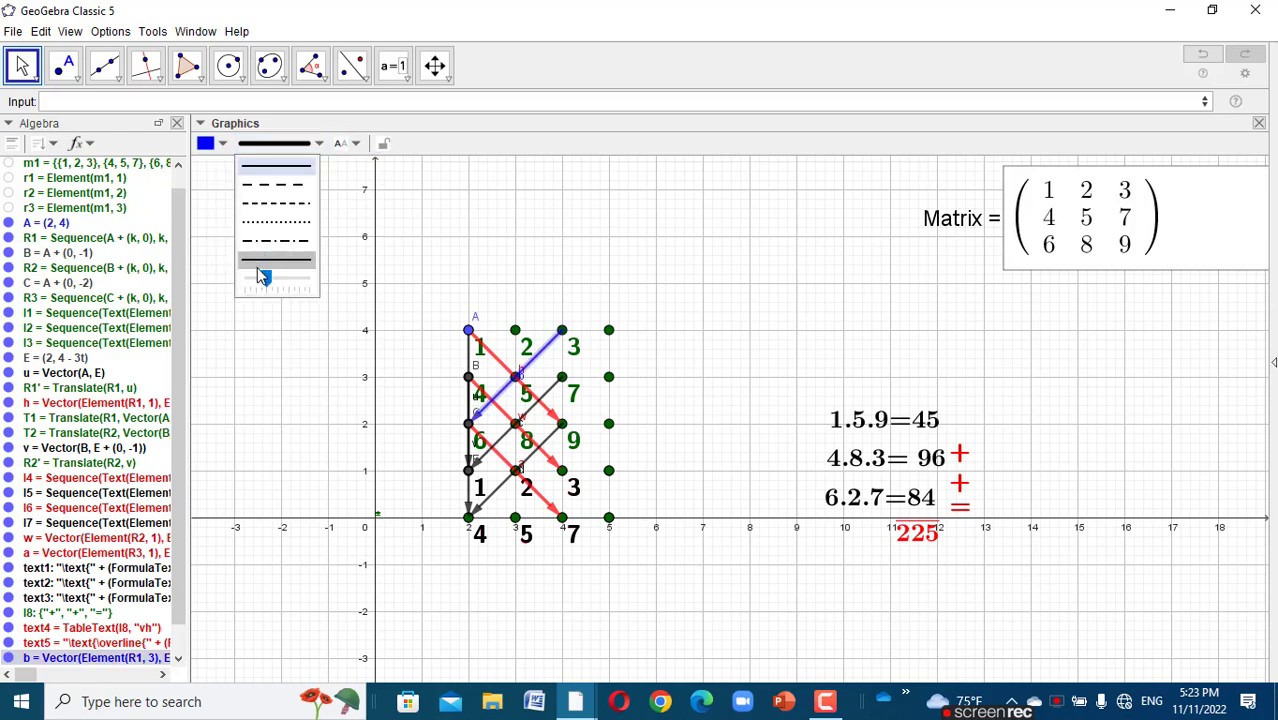
drag(265, 277, 272, 276)
click(277, 311)
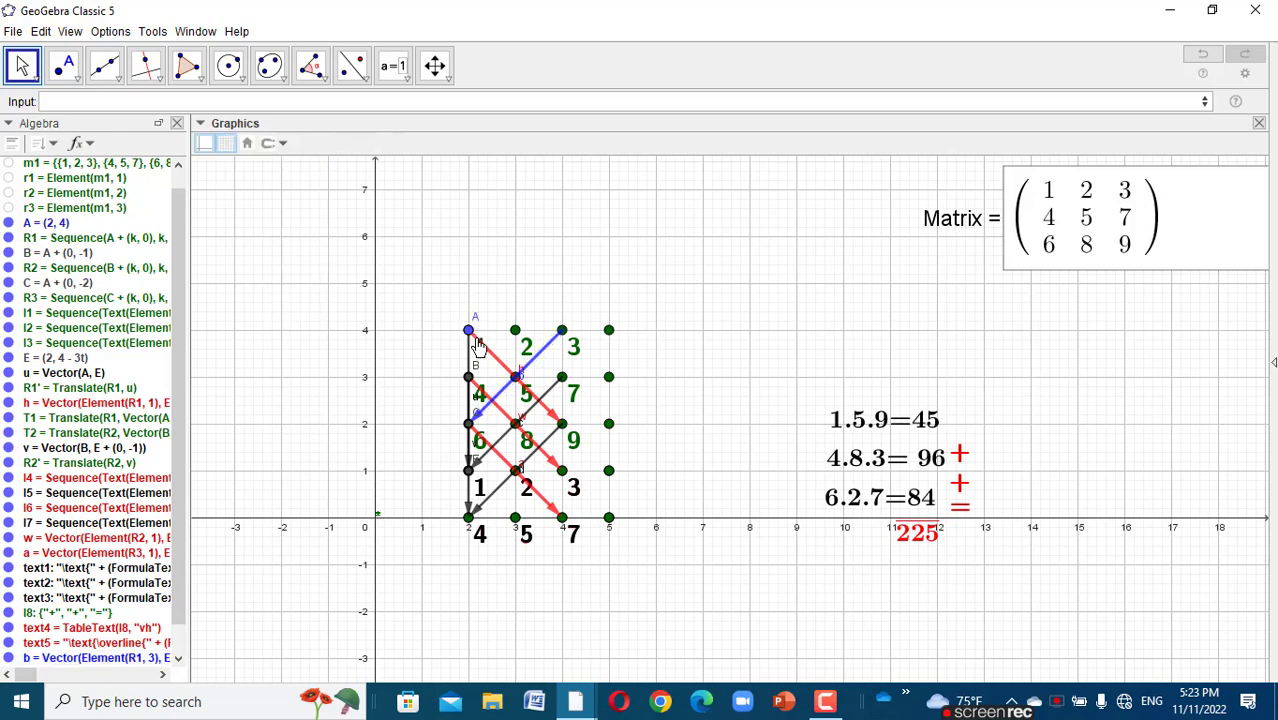
- Colour the vector from Element(R2, 3) to Element(T1, 1) blue and make its line thicker
click(553, 393)
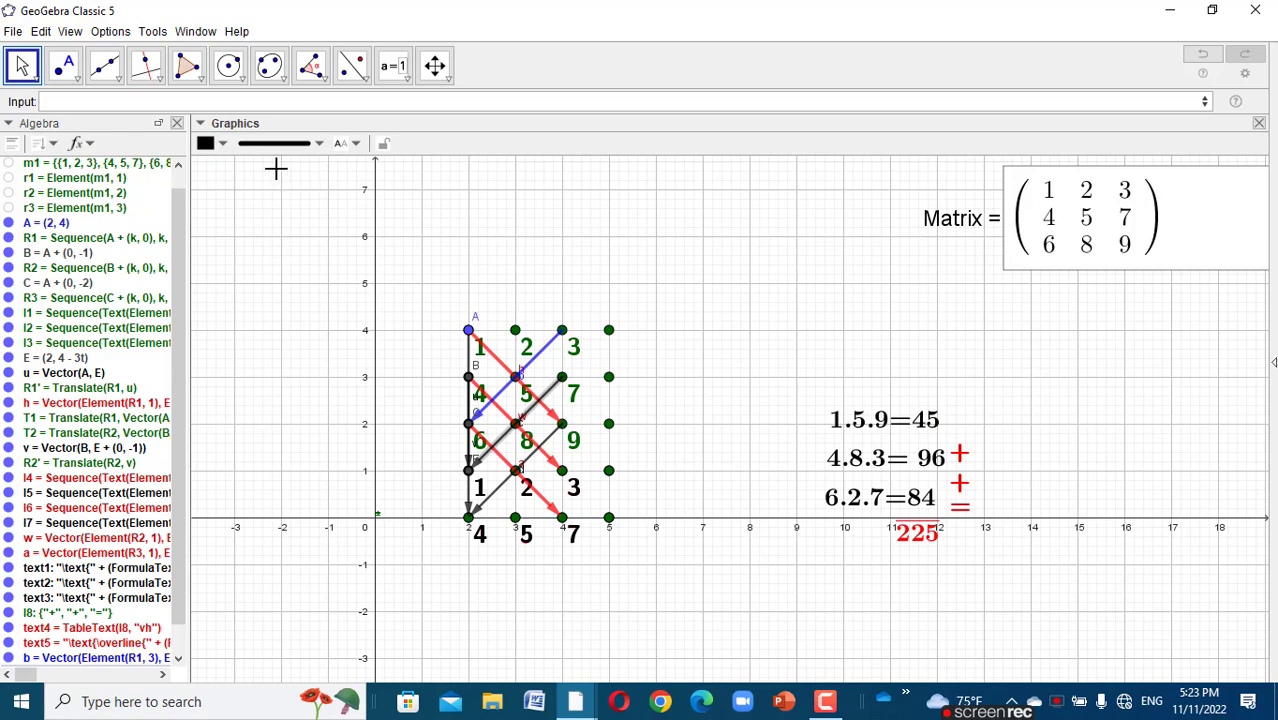
click(223, 146)
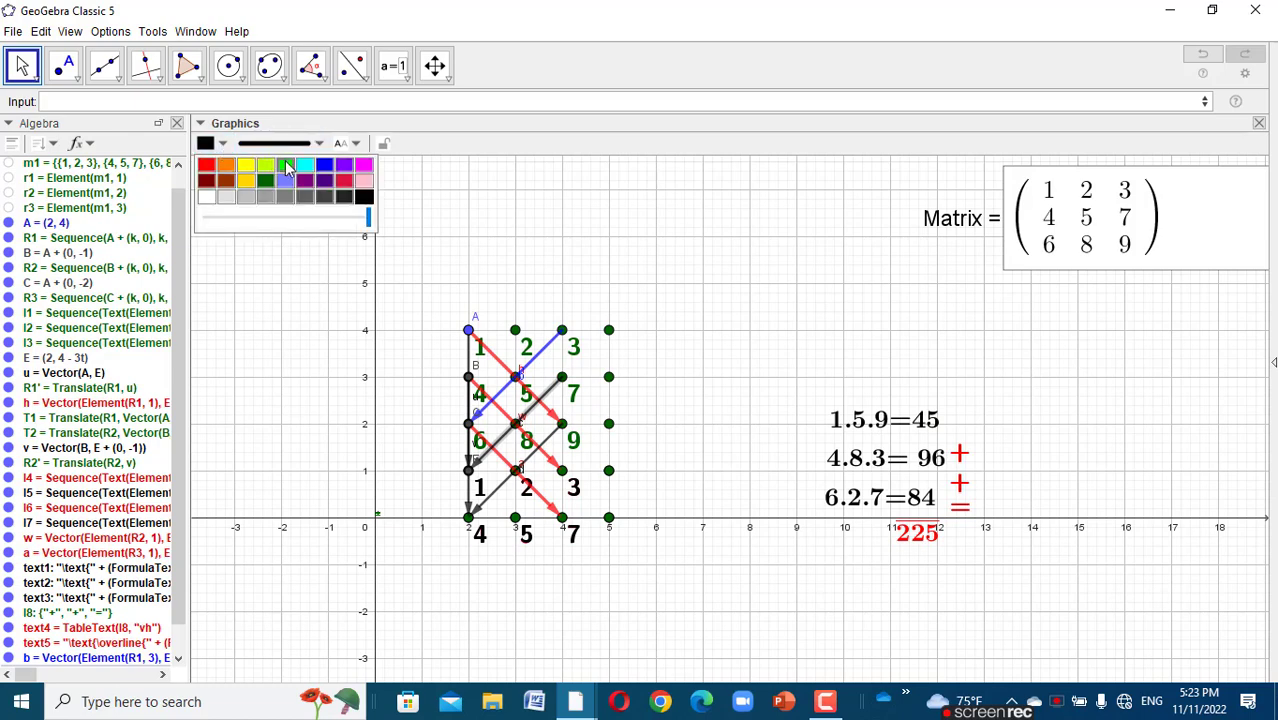
click(325, 165)
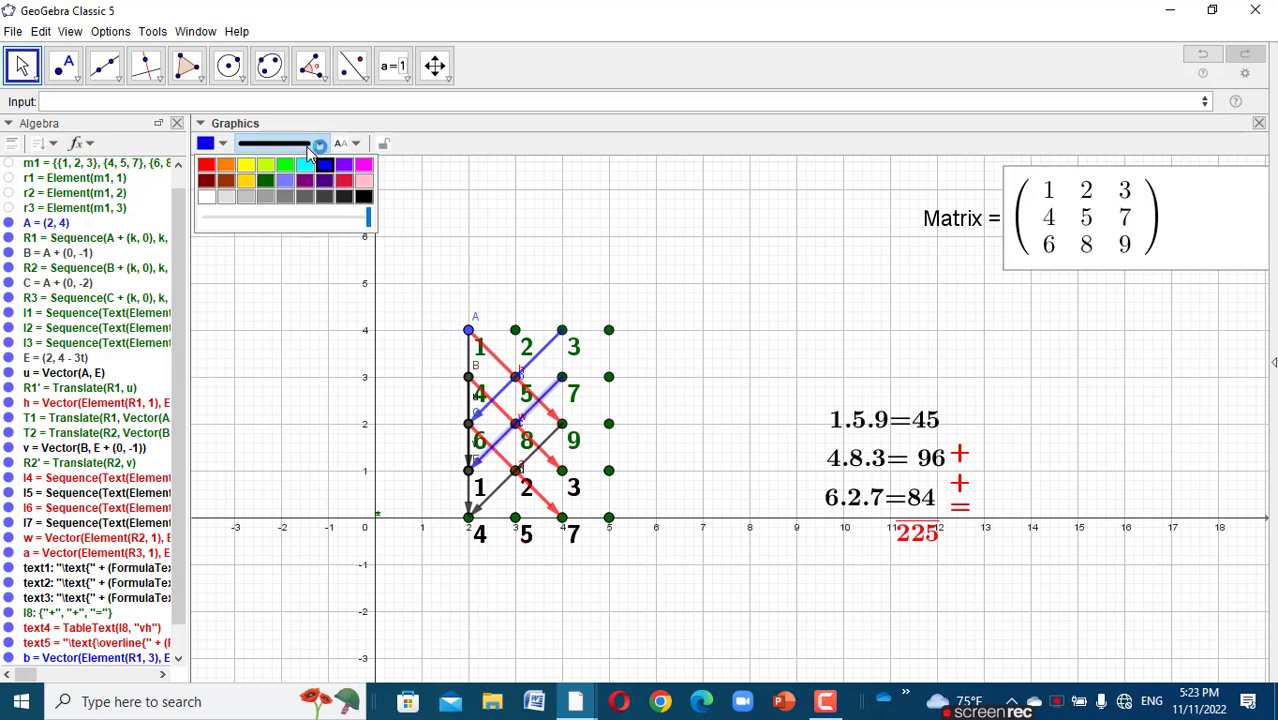
click(310, 147)
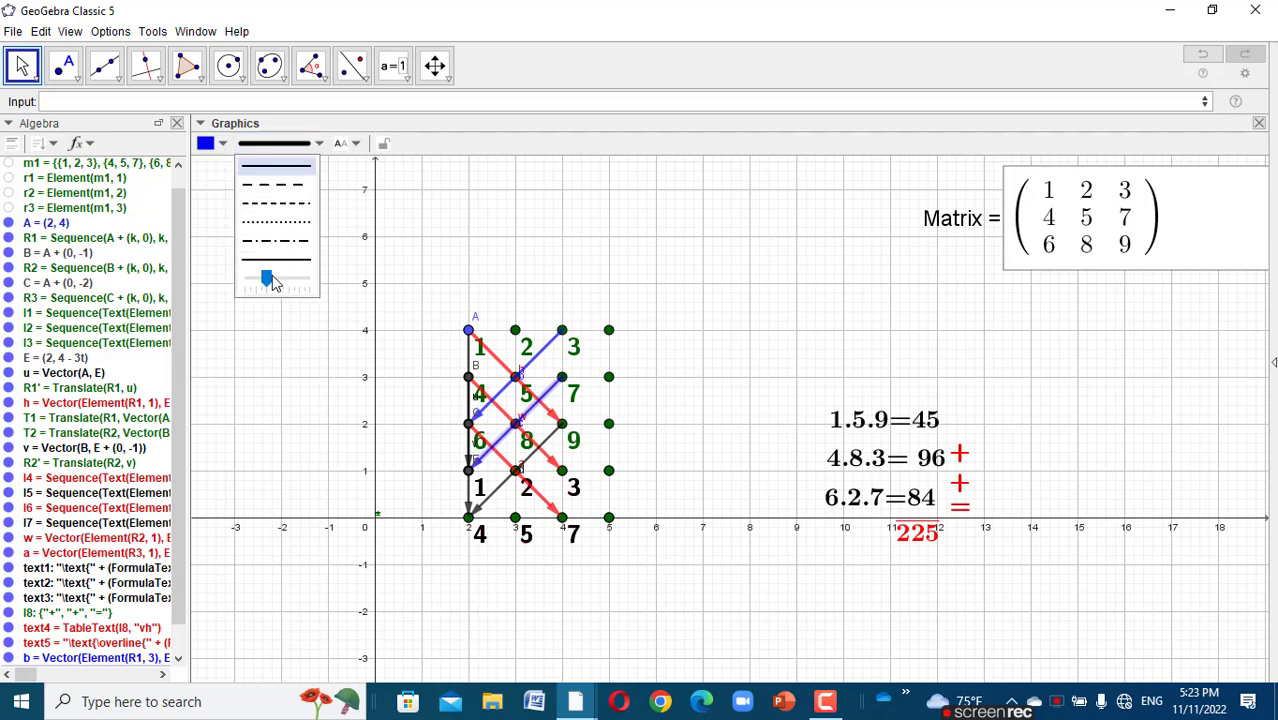
drag(267, 279, 278, 280)
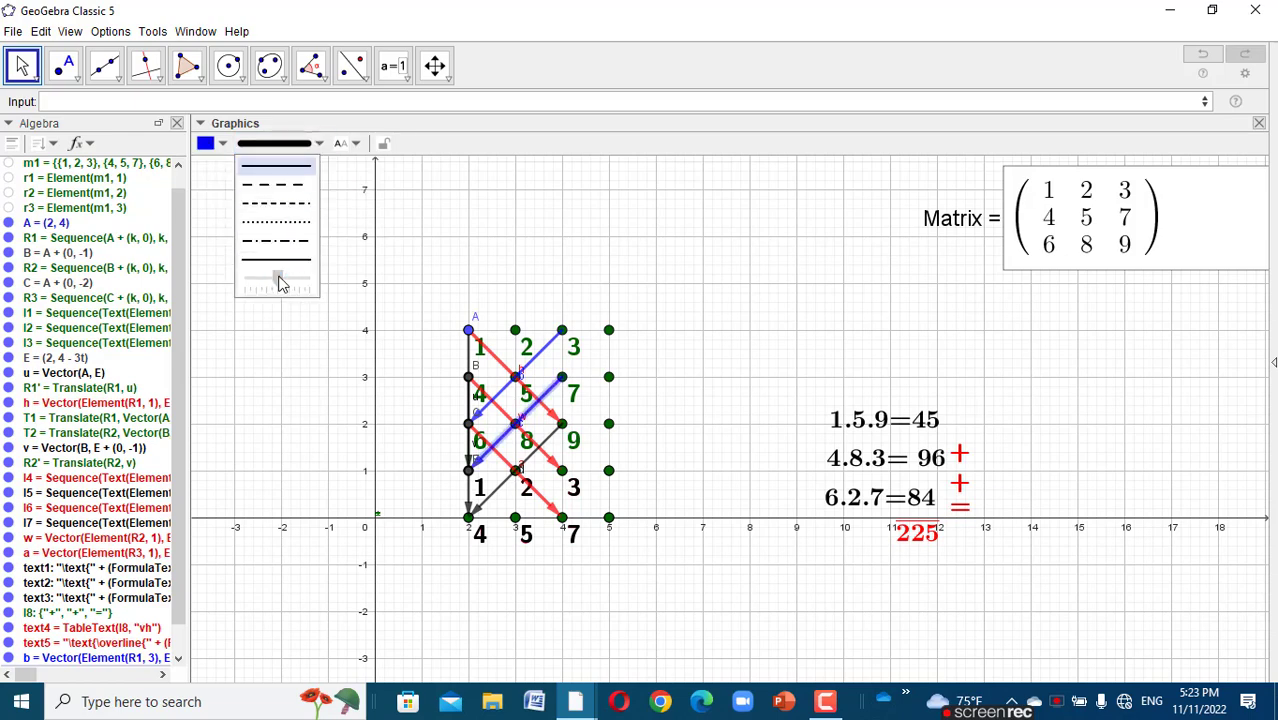
click(320, 312)
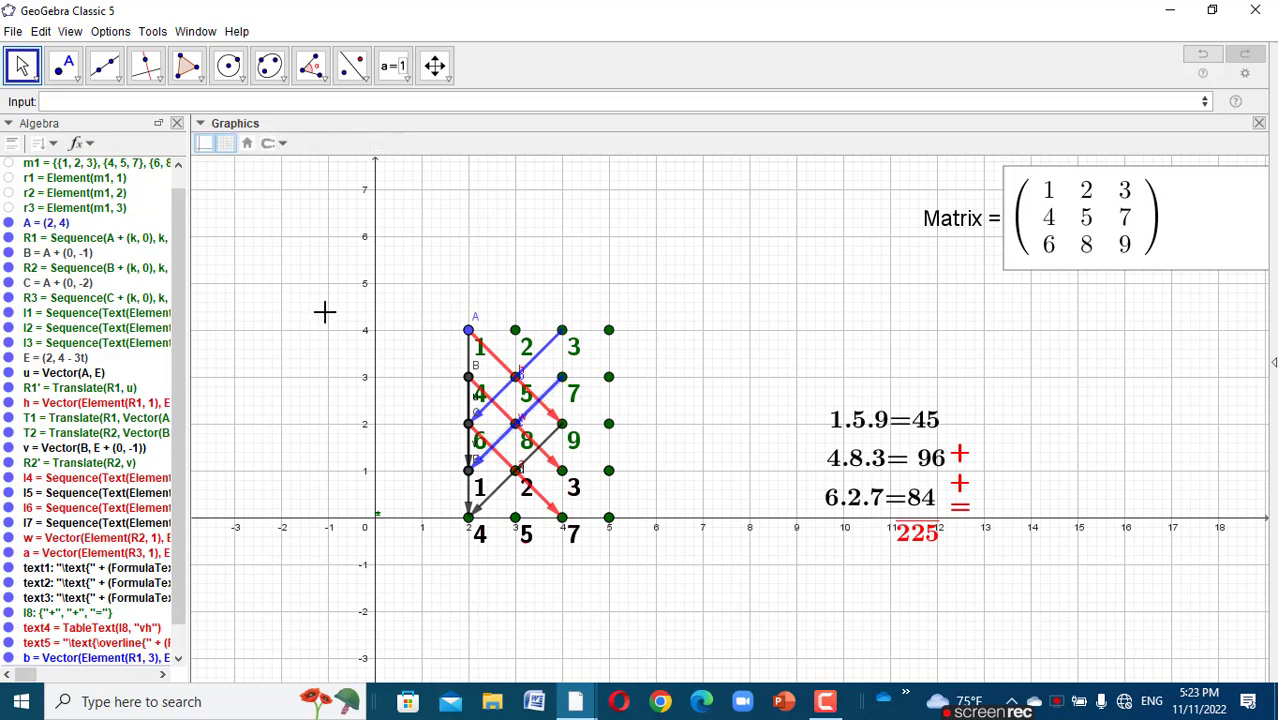
- Thicken the vector from Element(R3, 3) to Element(T2, 1) and colour it blue
click(552, 447)
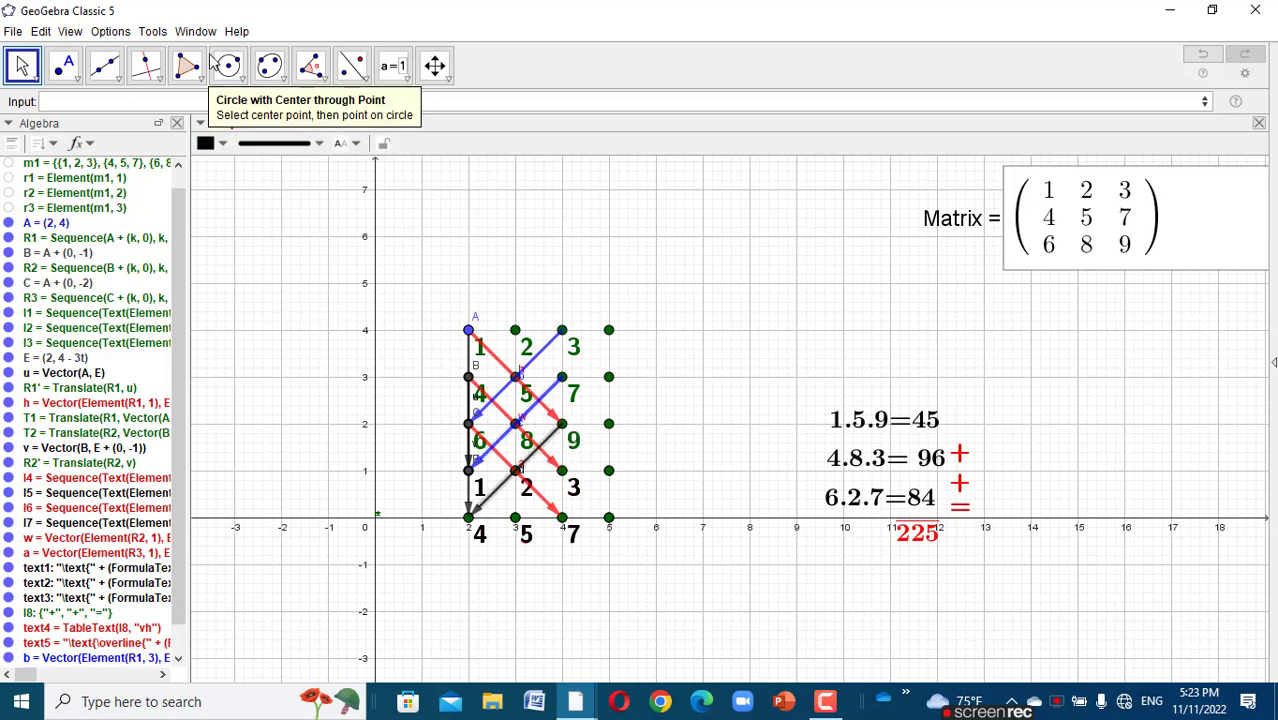
click(302, 143)
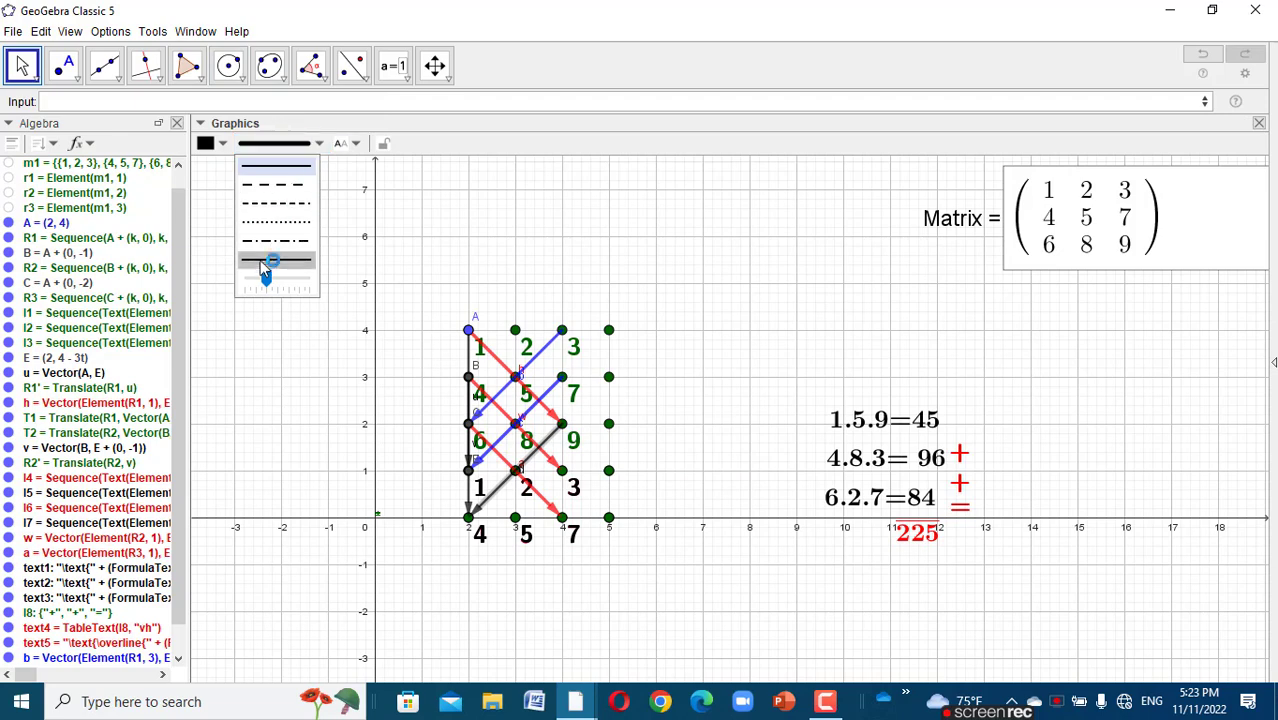
drag(266, 277, 276, 279)
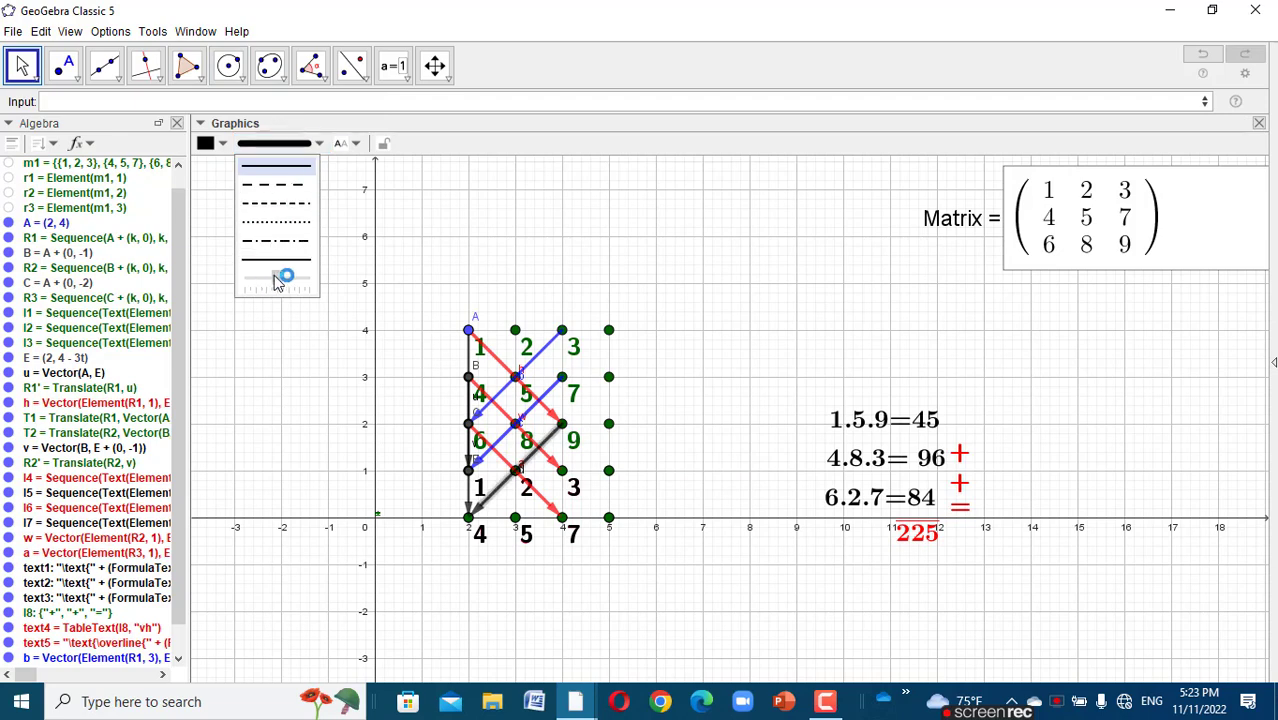
click(222, 144)
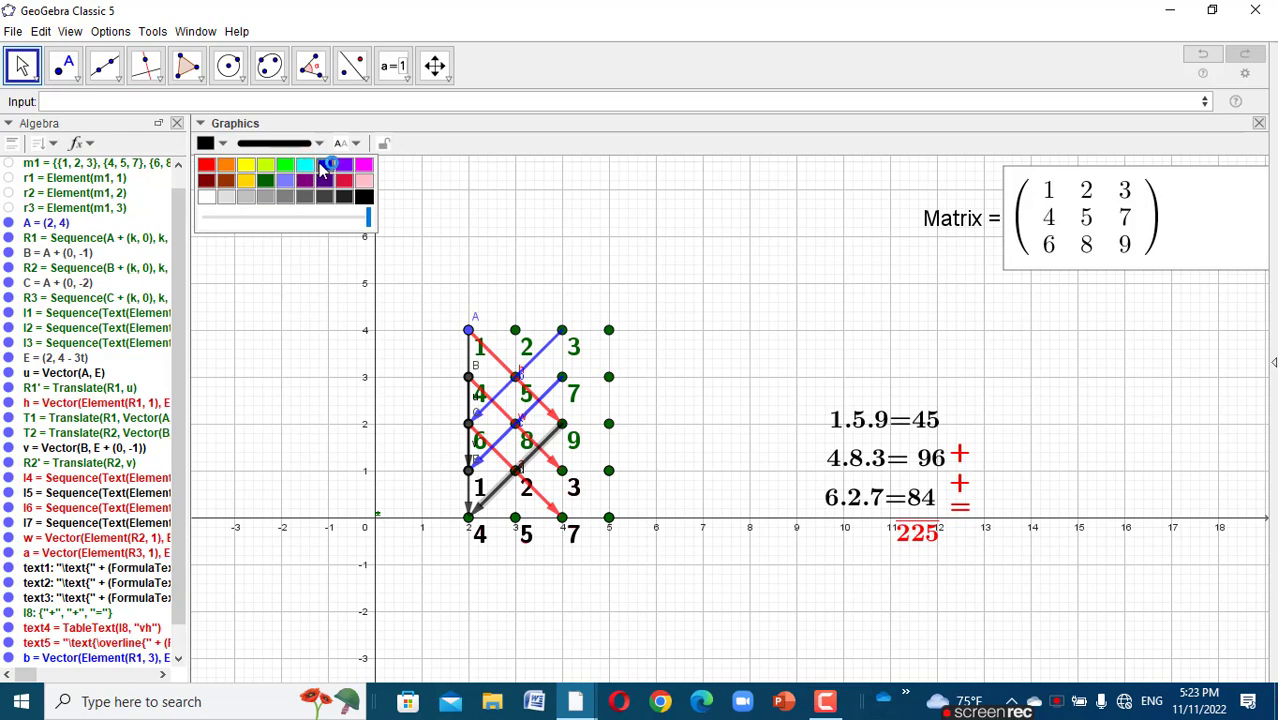
click(324, 165)
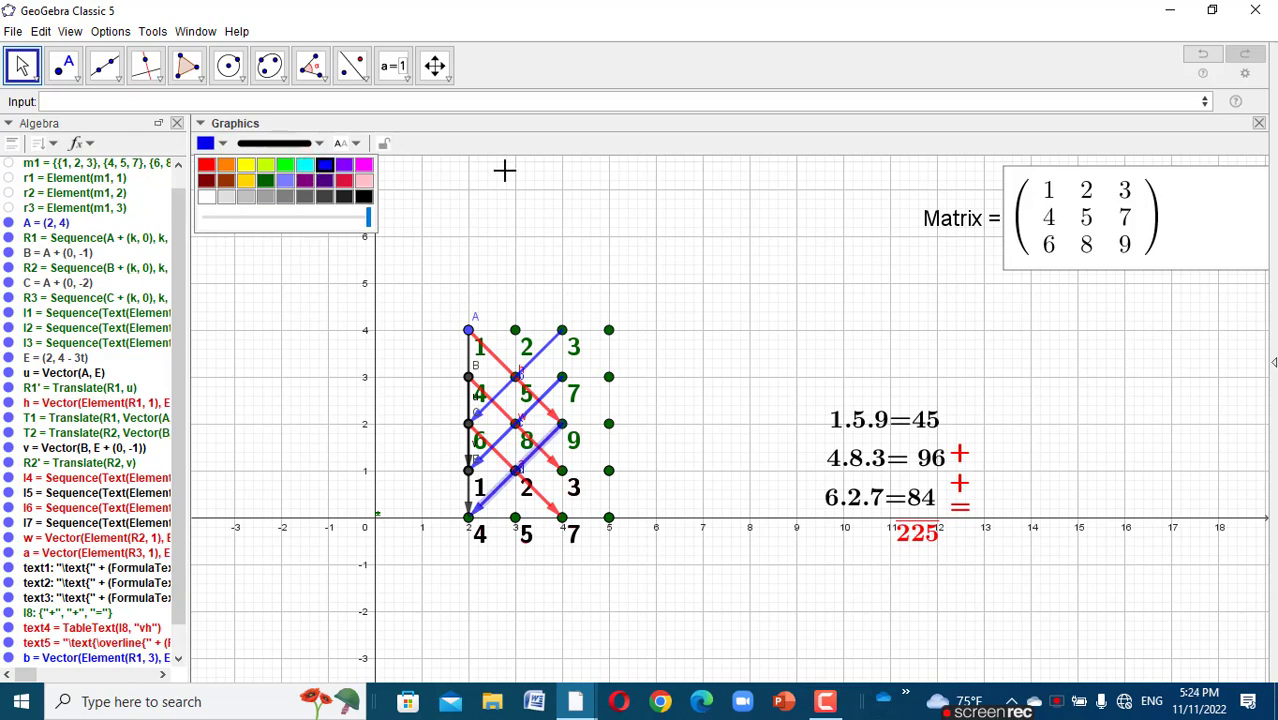
click(561, 193)
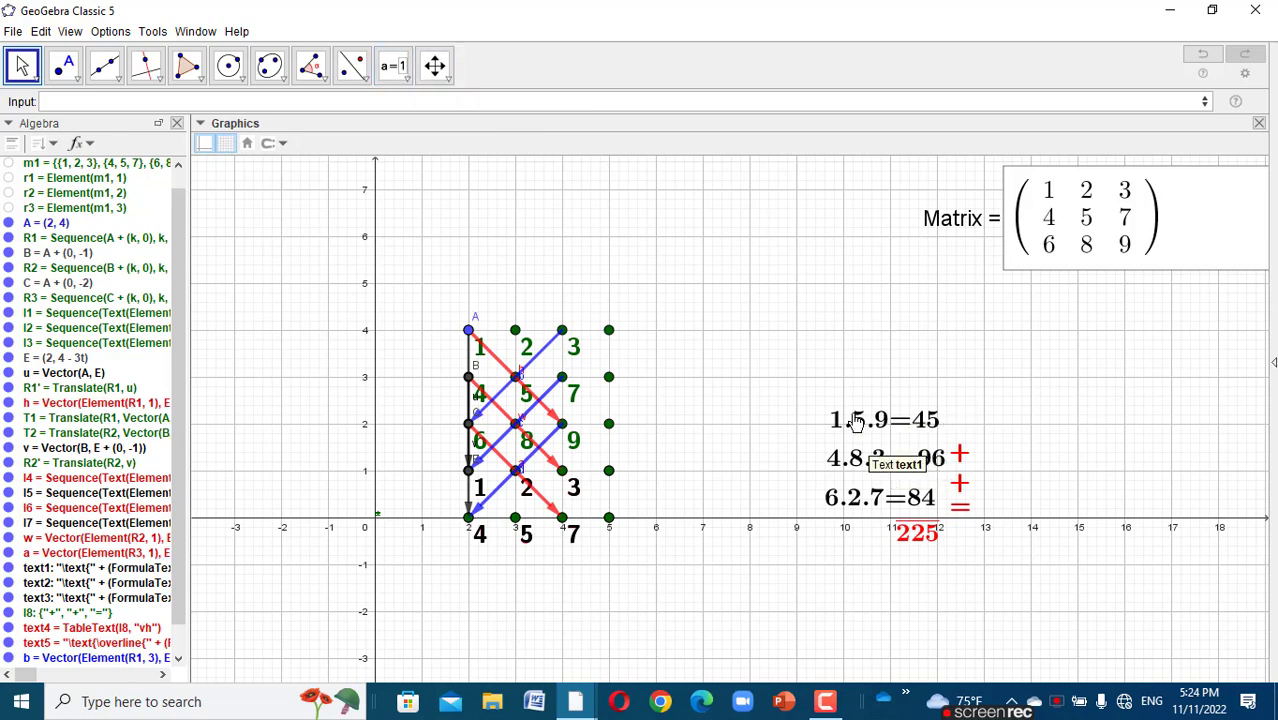
- Start a LaTeX text beside the number grid with \text{, a dynamic field holding element(r1,3), and a dot
click(406, 80)
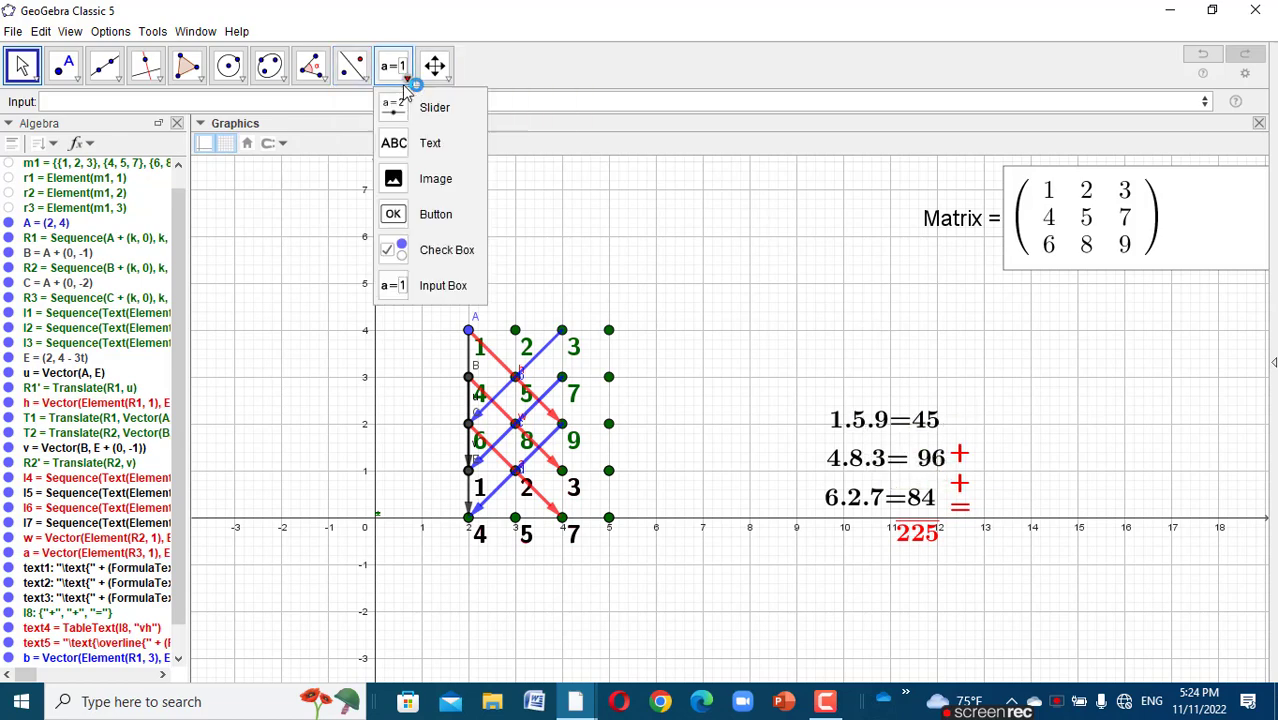
click(412, 142)
click(388, 143)
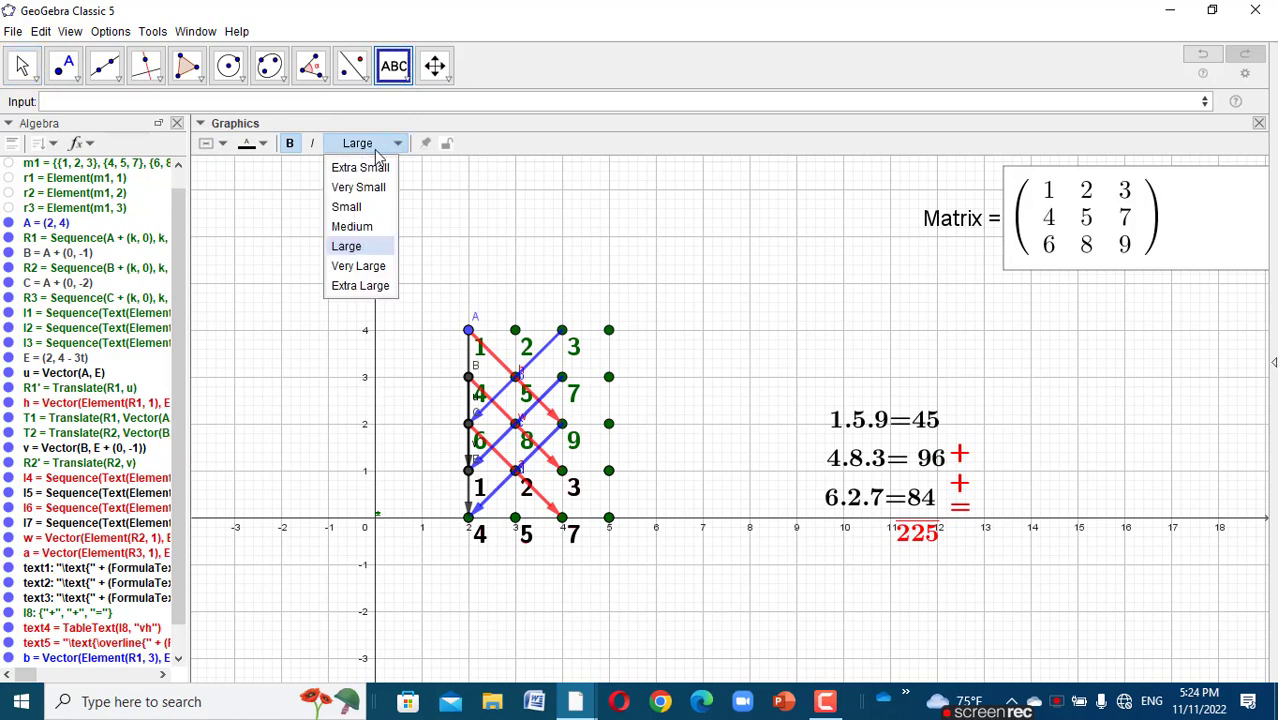
click(280, 297)
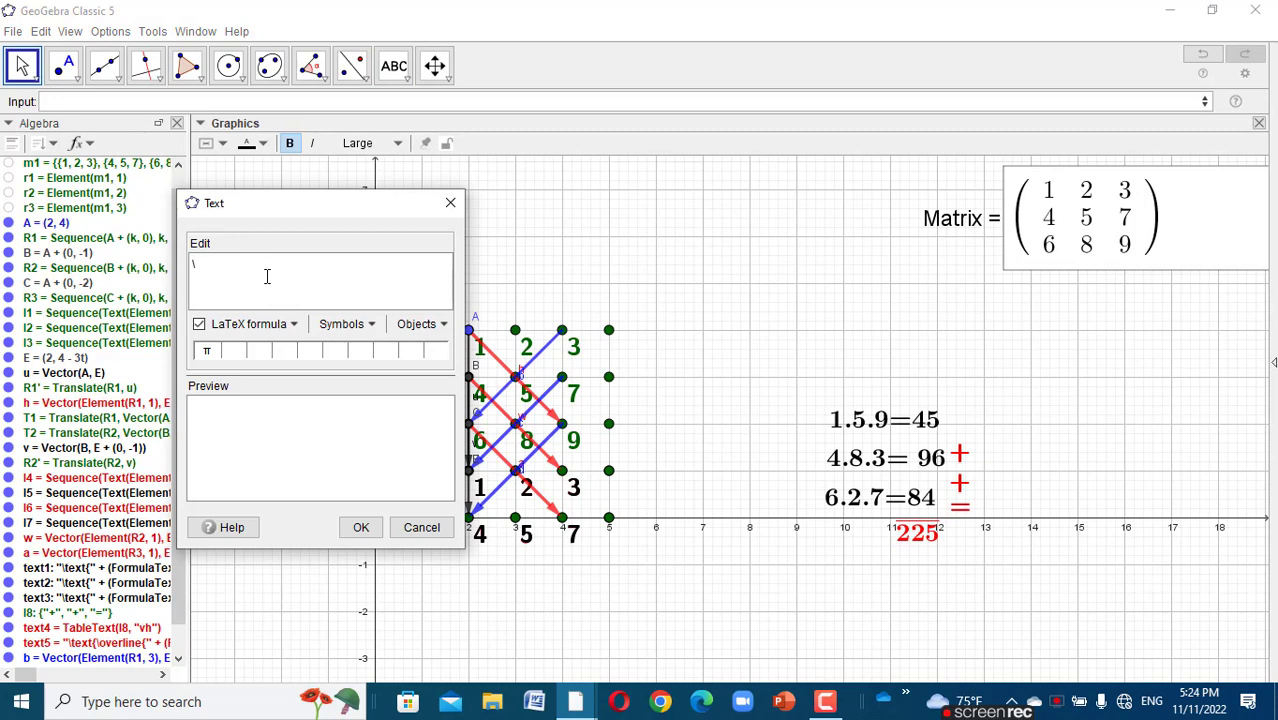
text(\text{)
click(416, 325)
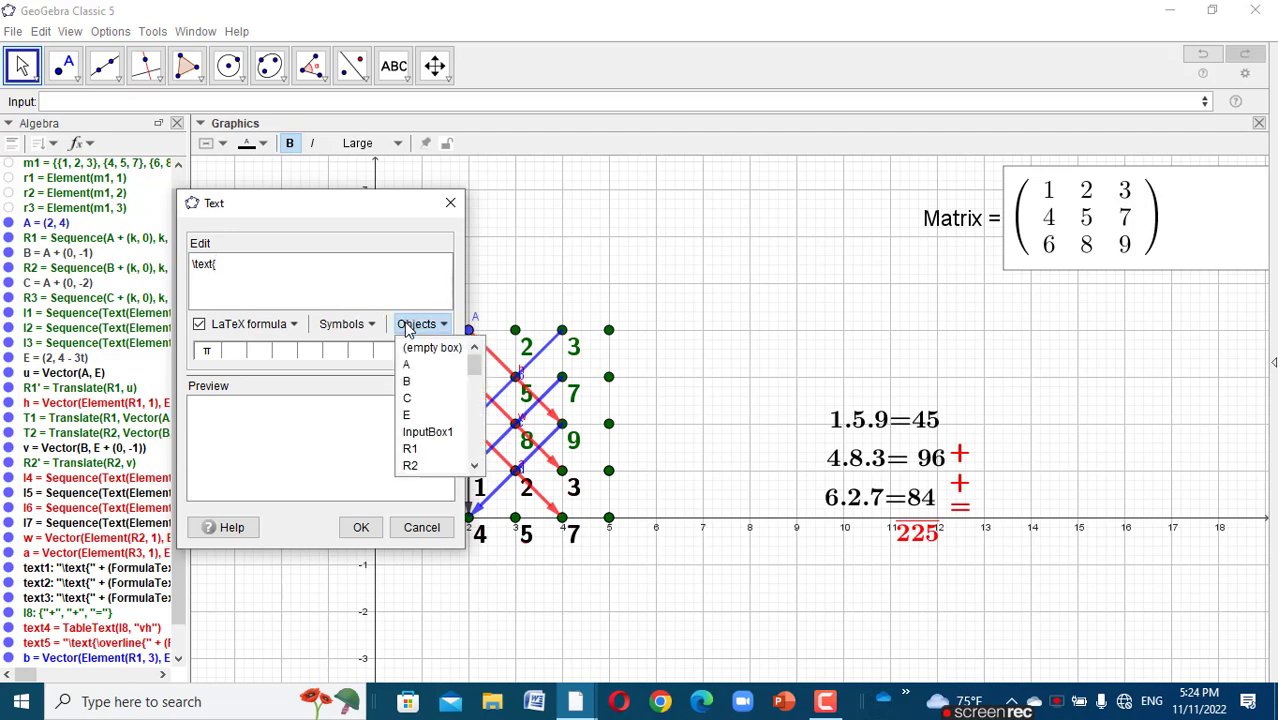
click(425, 349)
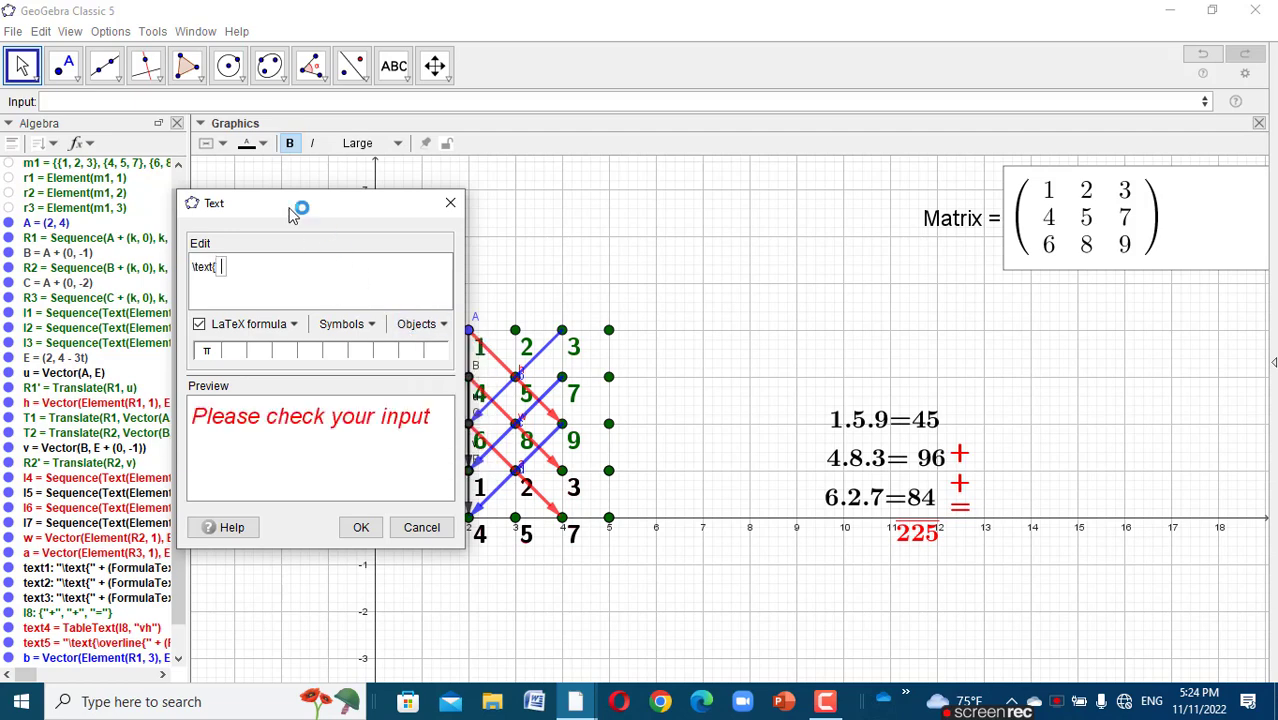
drag(343, 205, 845, 200)
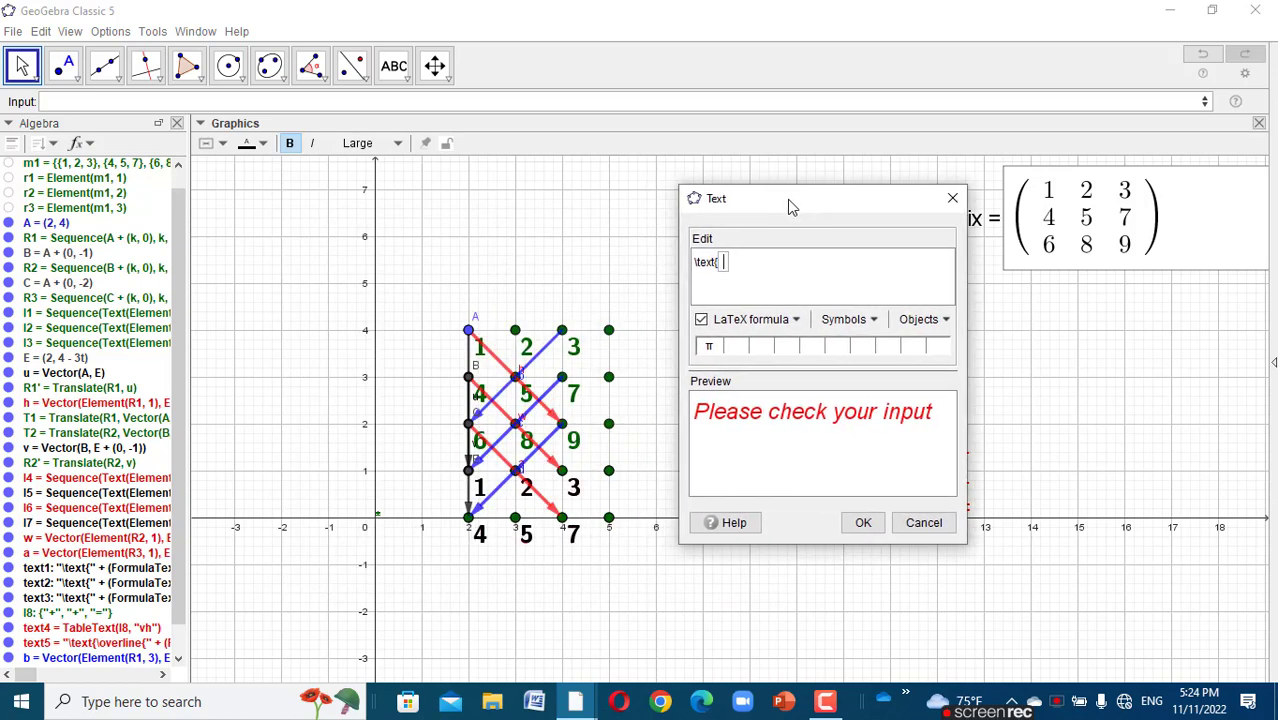
text(Element)
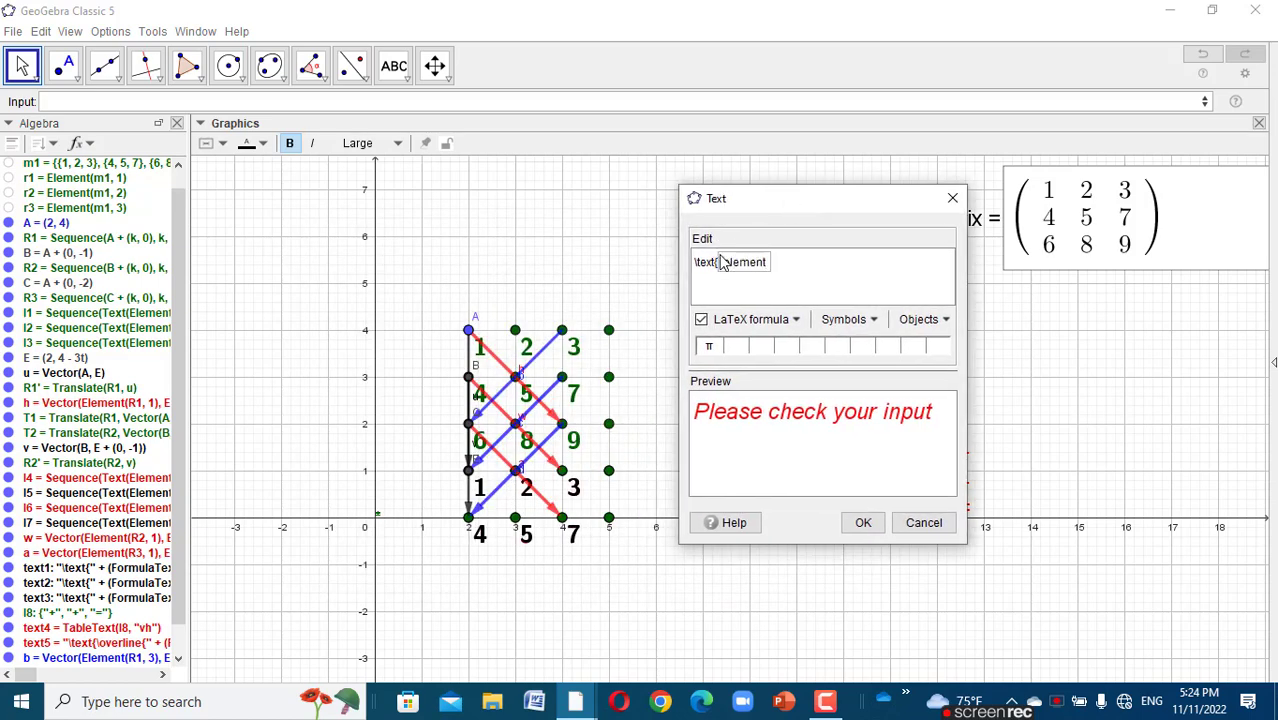
text((r1,3))
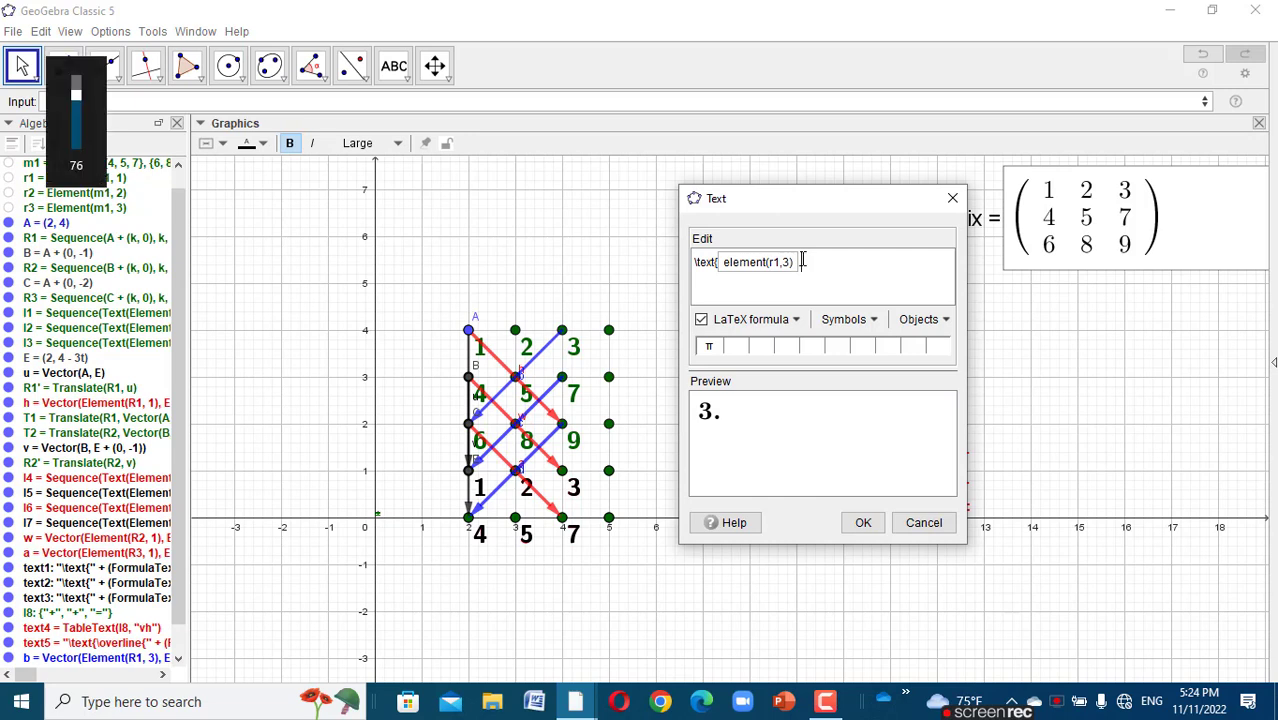
key(XF86MonBrightnessDown)
key(XF86MonBrightnessDown)
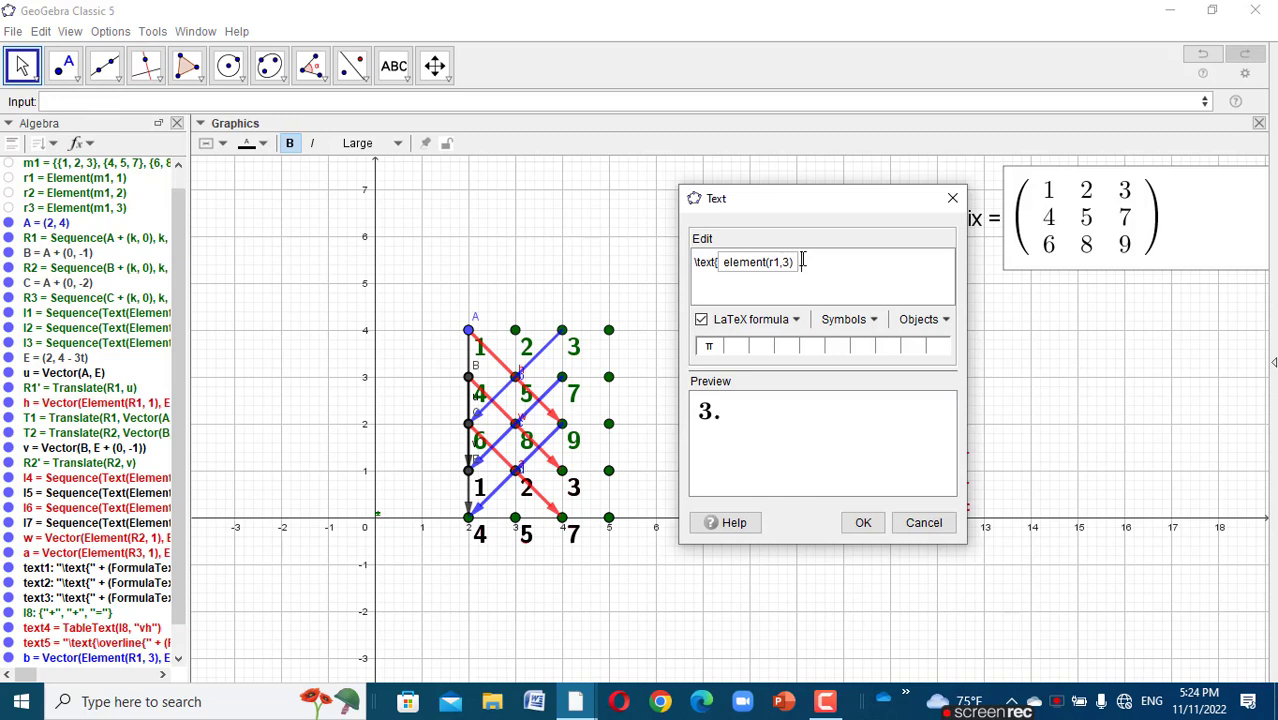
- Append a dynamic field holding element(r2,2) to the text, followed by a dot
click(947, 326)
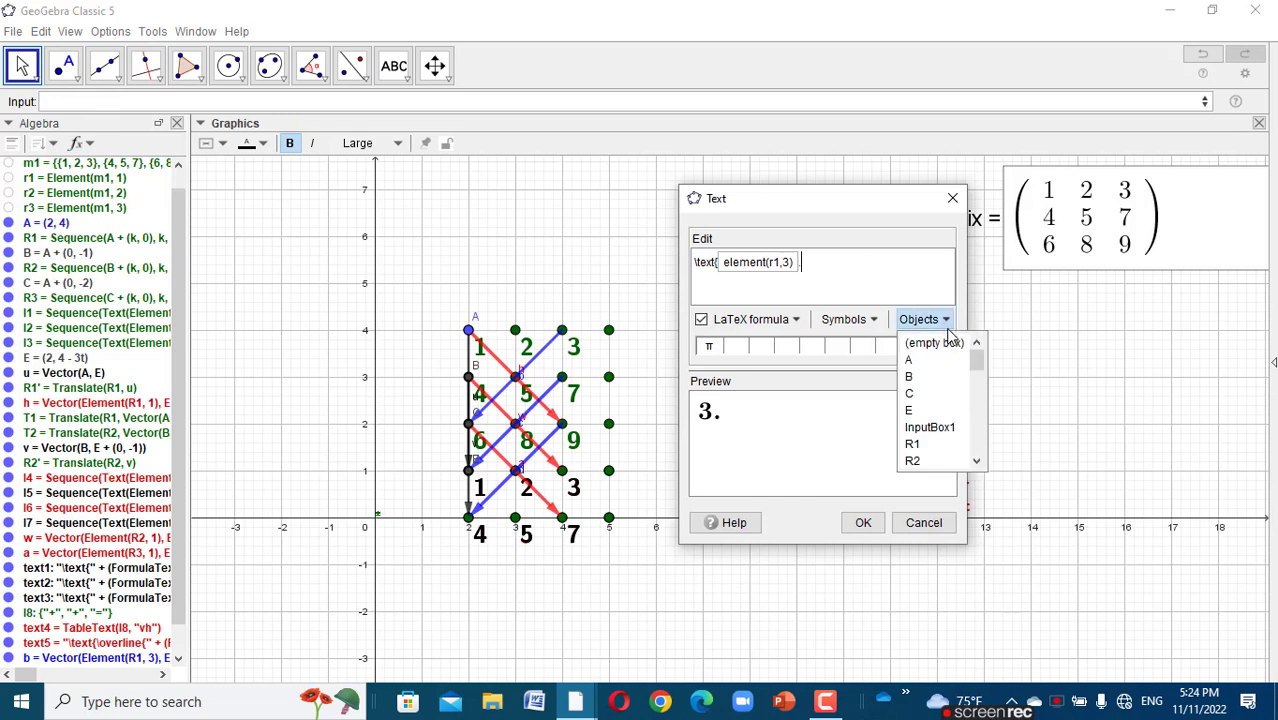
click(933, 342)
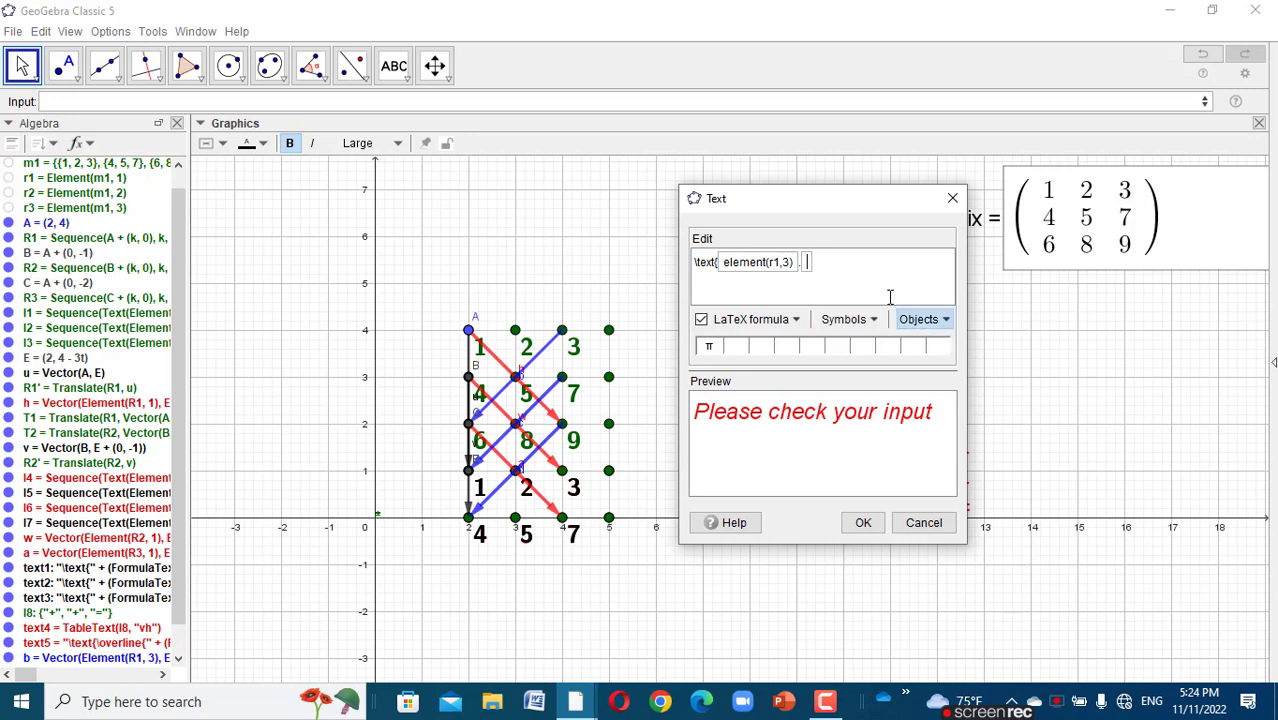
text(element)
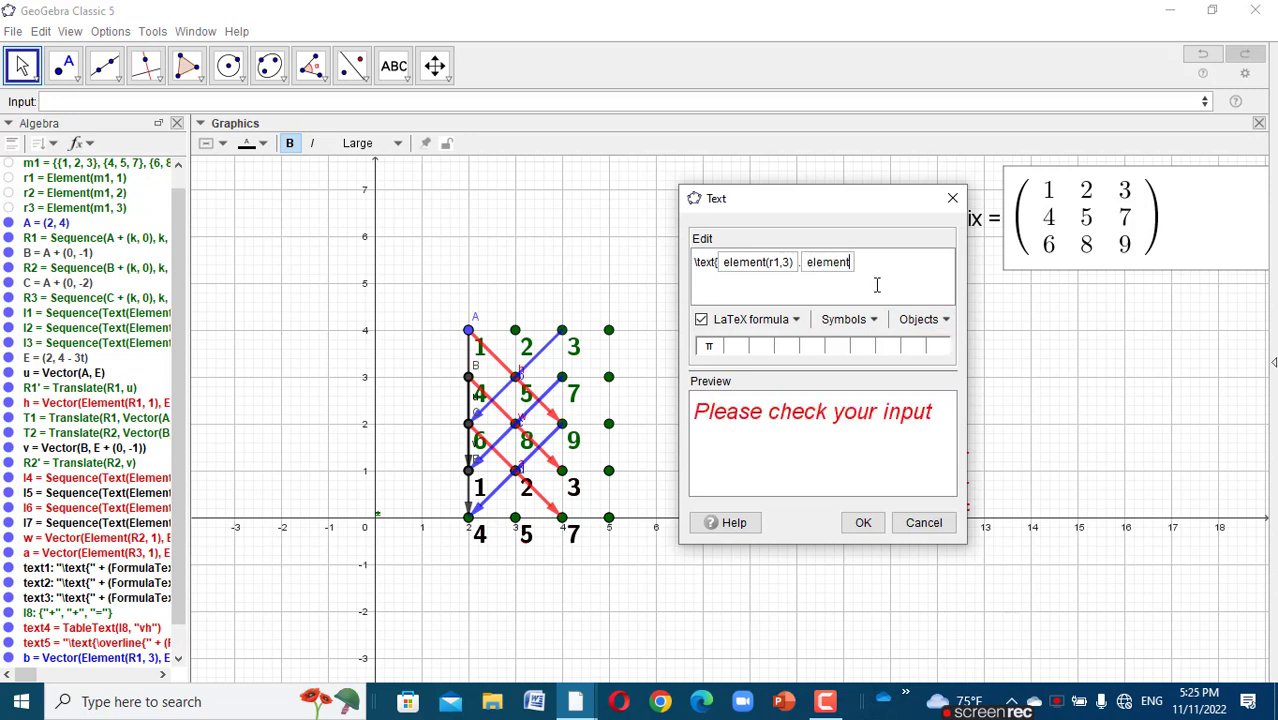
text((r2,2))
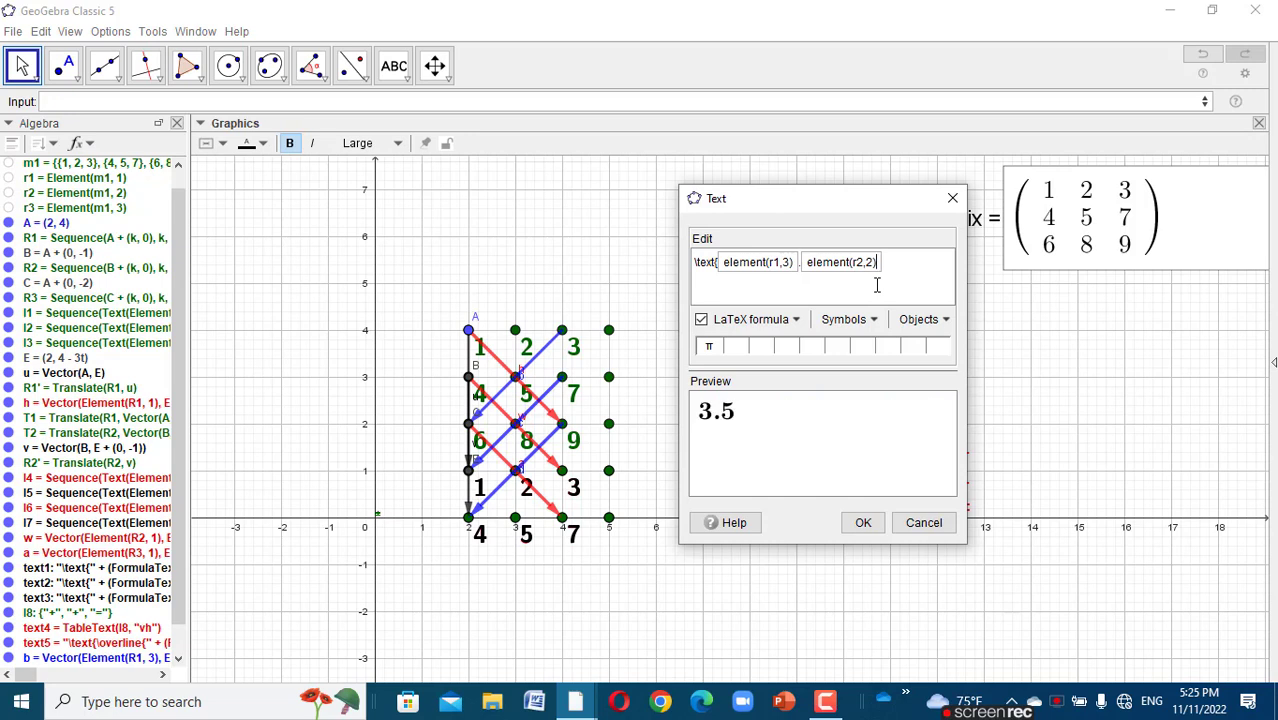
click(891, 264)
- Append a third dynamic field holding element(r3,1) to the product text
click(926, 319)
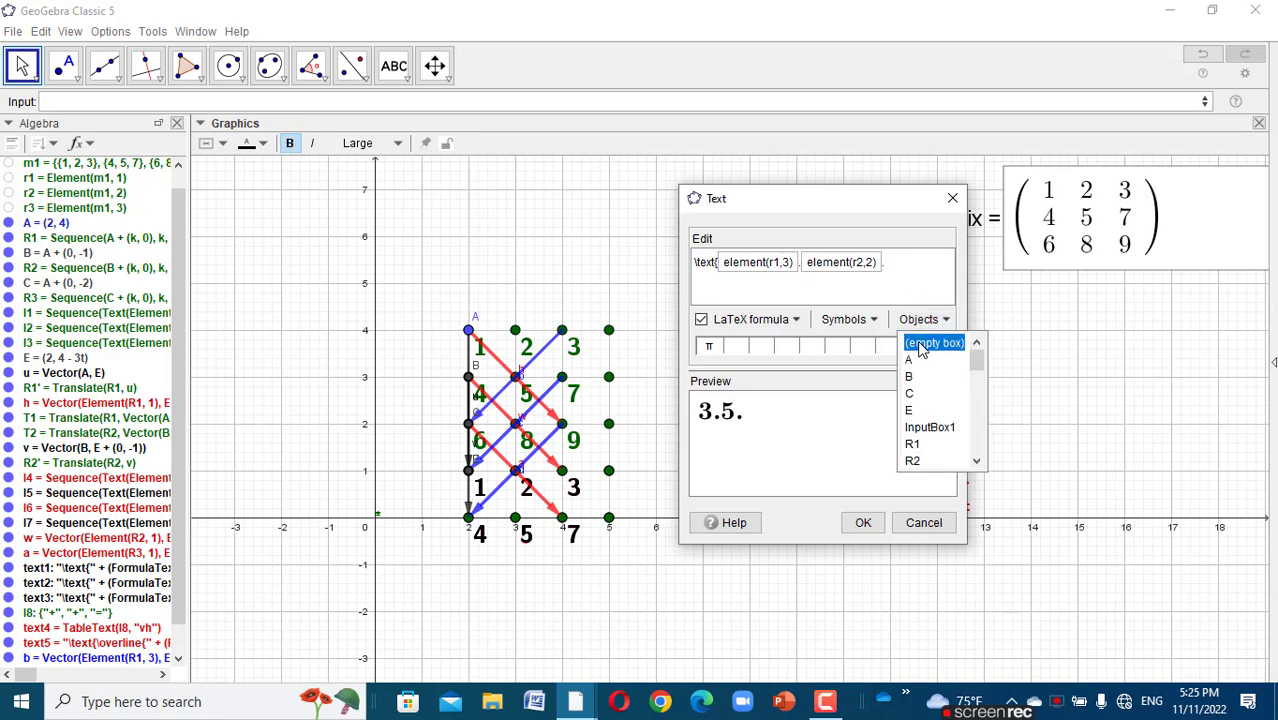
click(920, 345)
text(element)
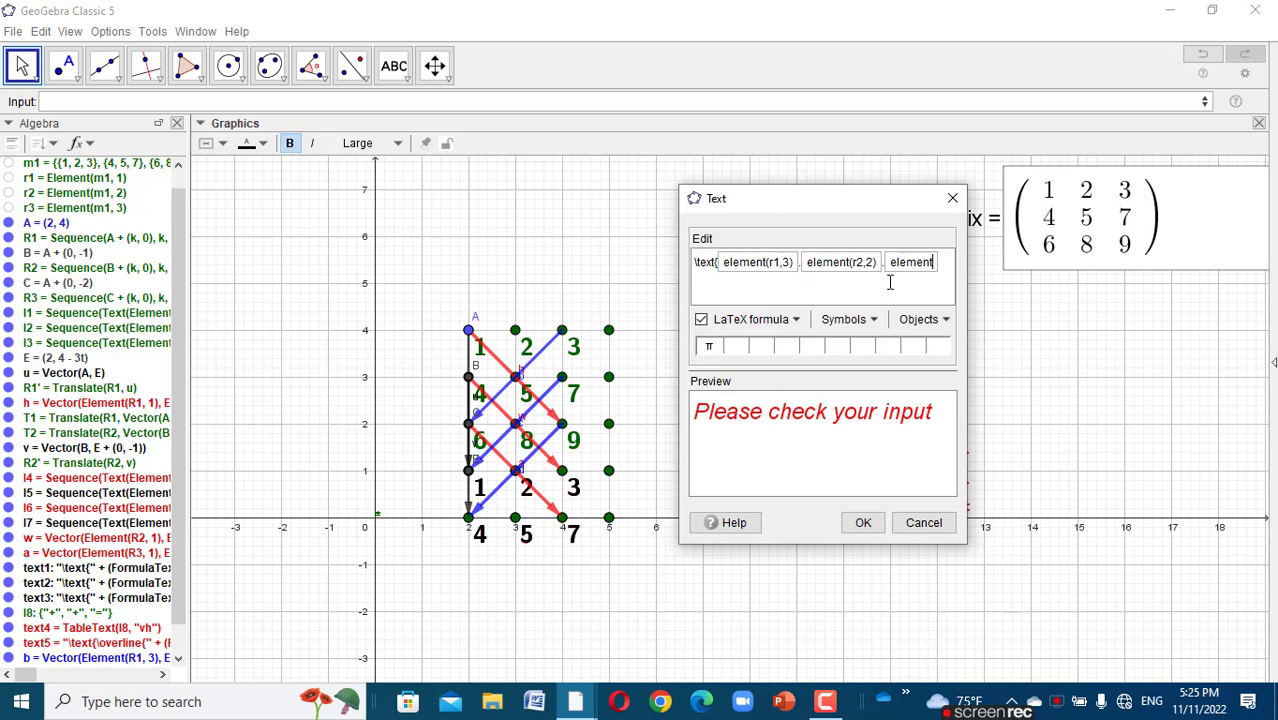
text((r3,)
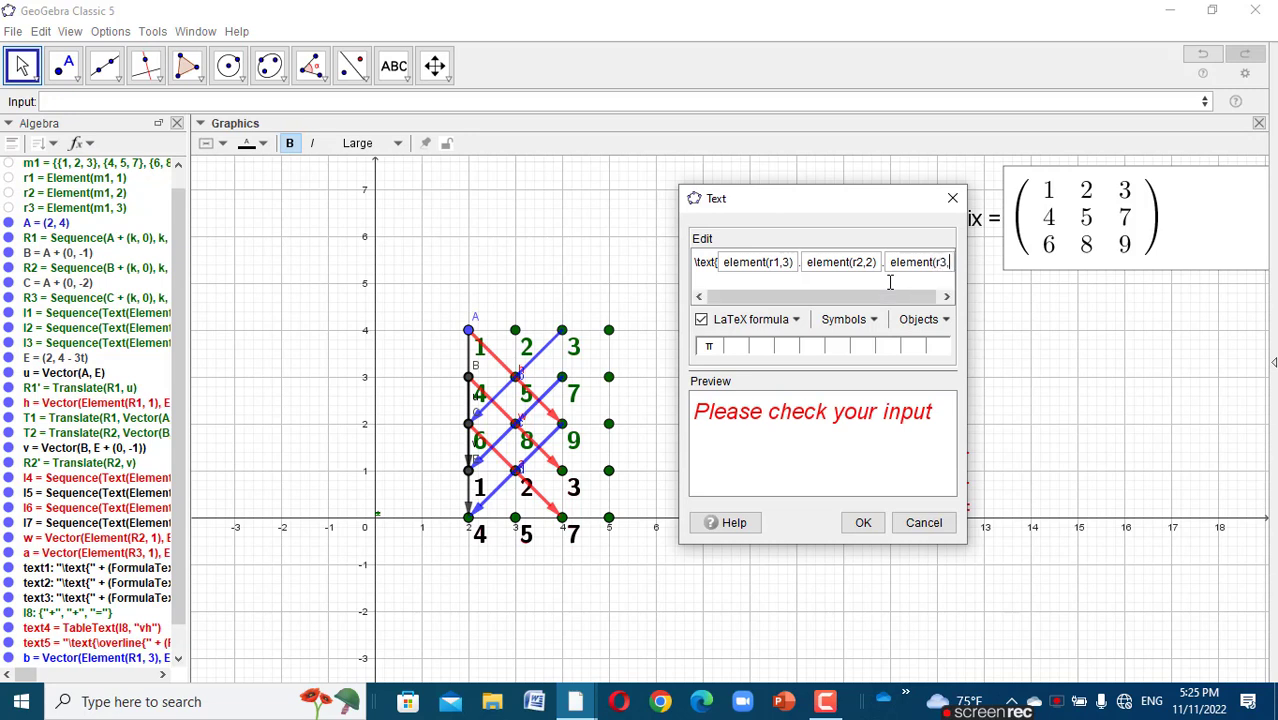
text(1)
text())
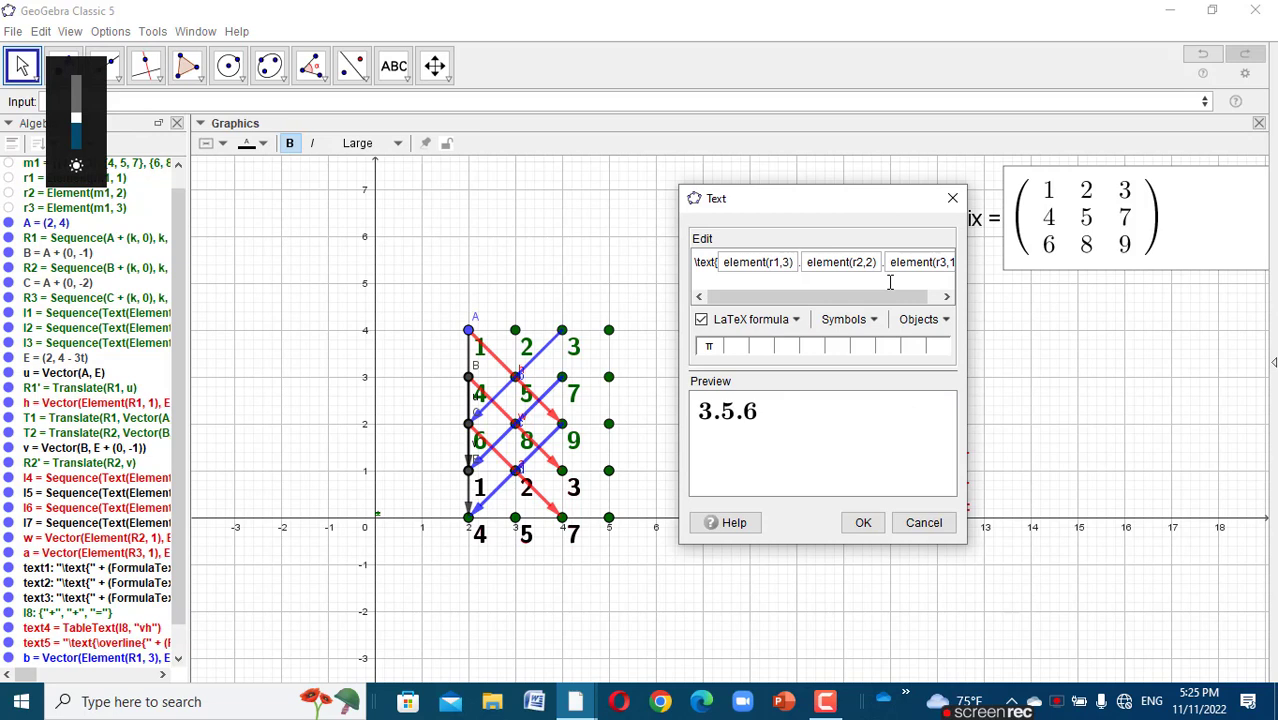
- Append an equals sign and a dynamic field computing element(r1,3)*element(r2,2)*element(r3,1)
drag(903, 297, 941, 297)
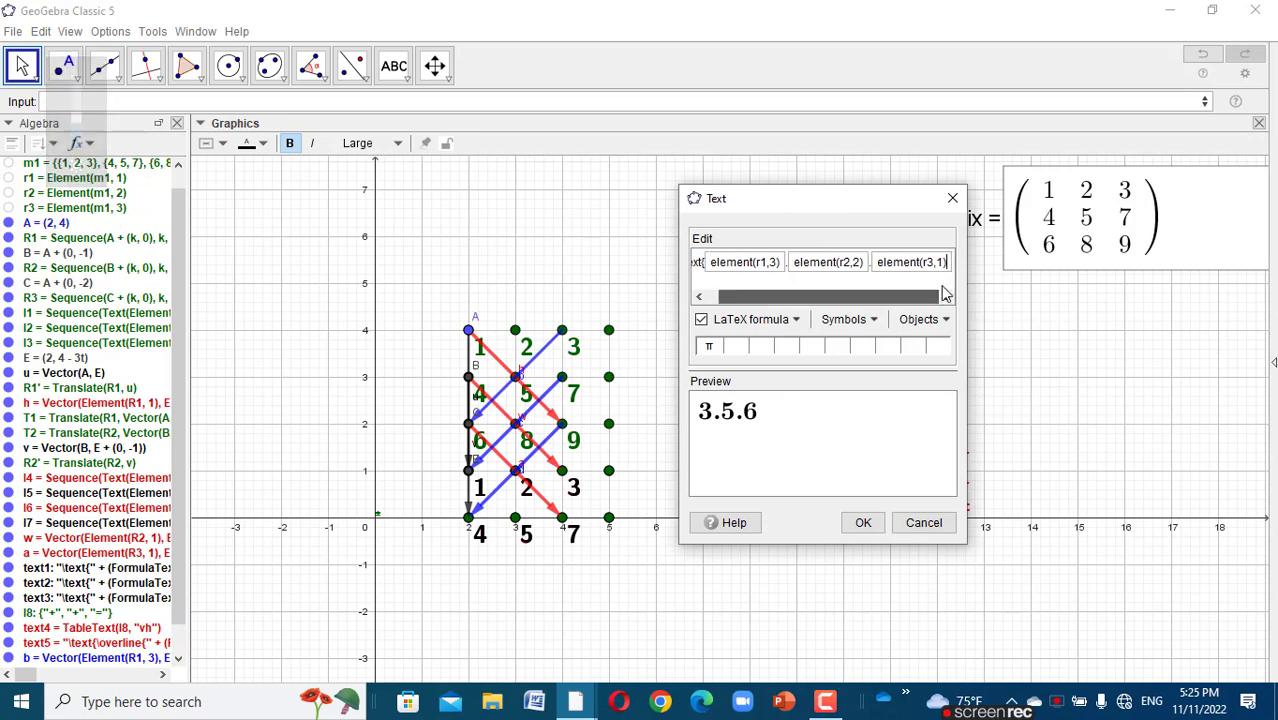
click(953, 262)
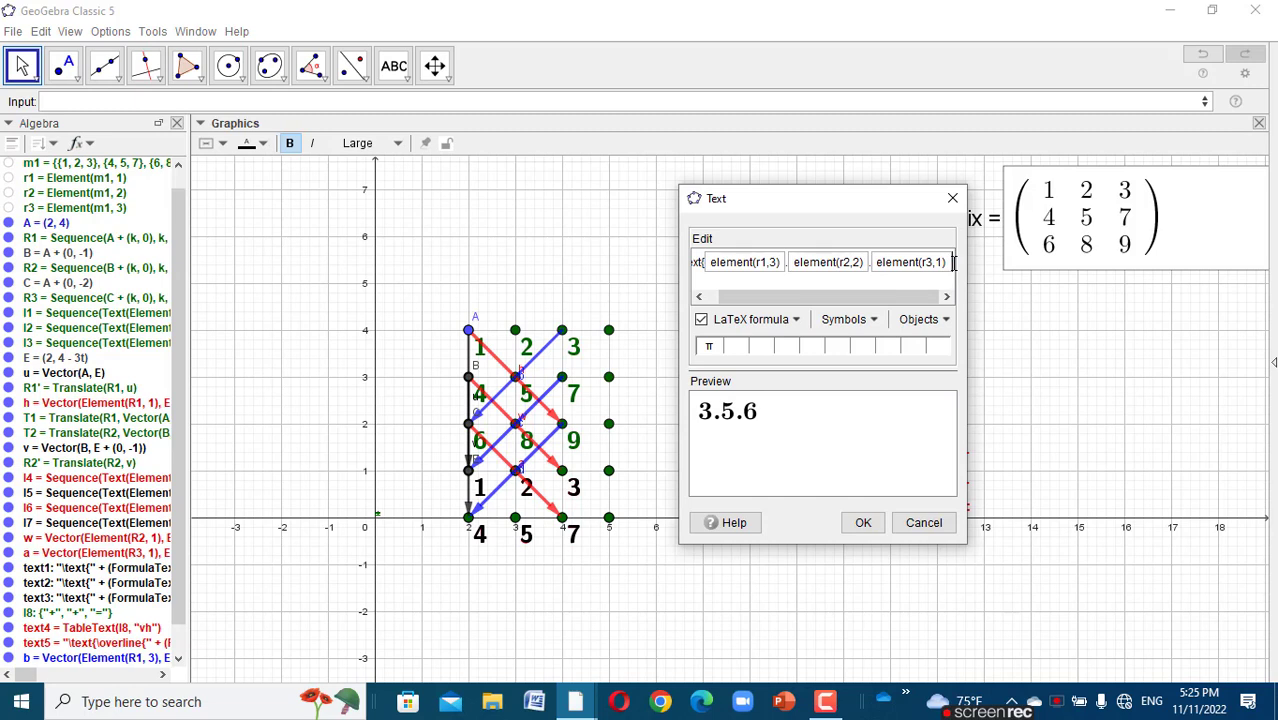
text(=)
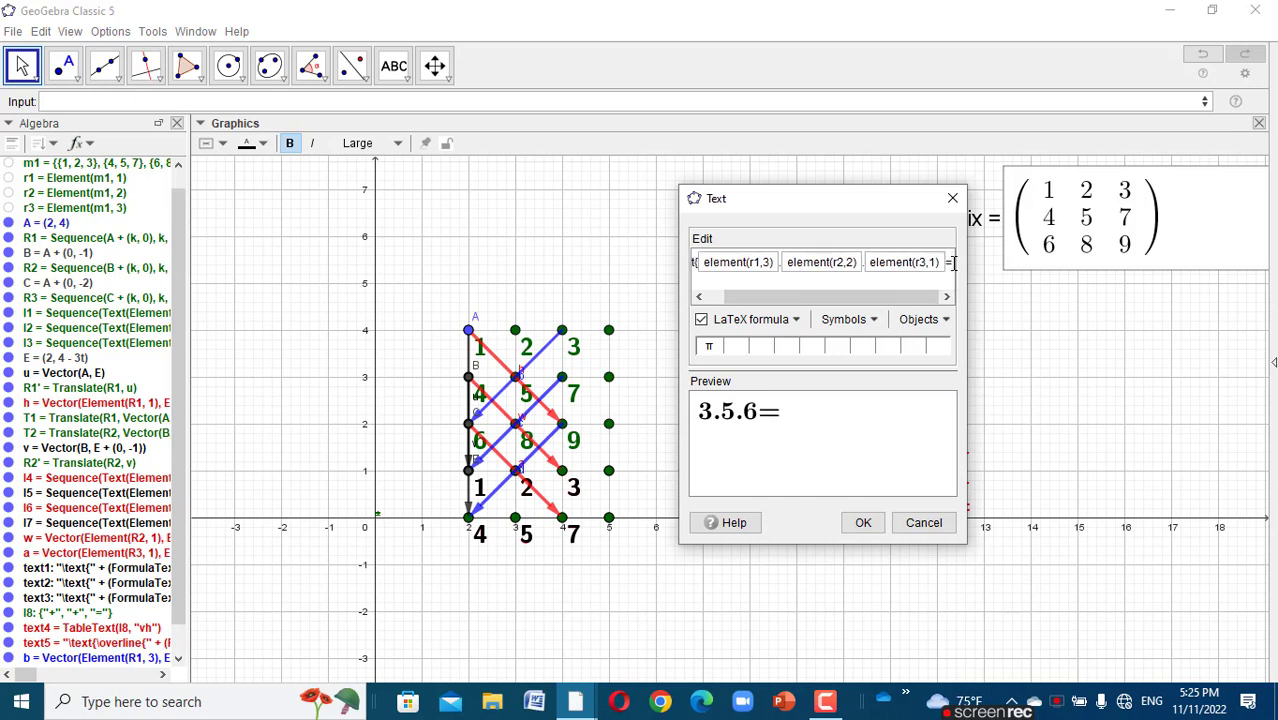
click(921, 320)
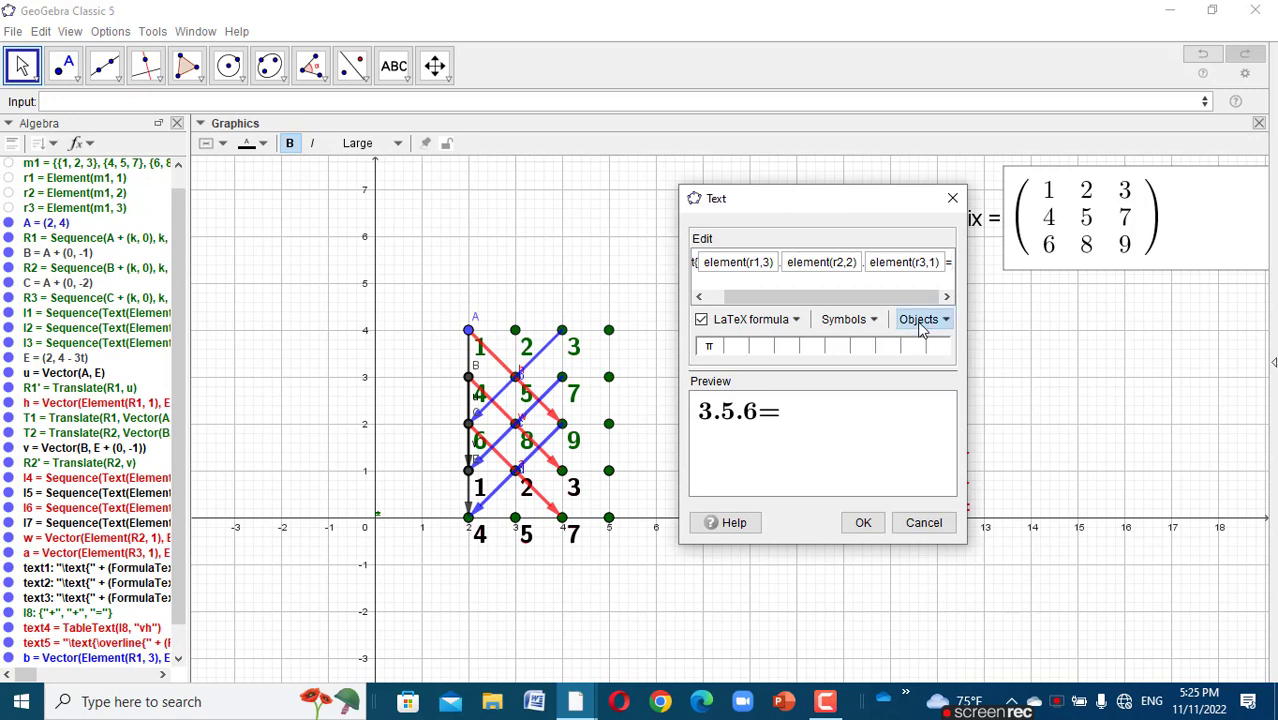
click(917, 345)
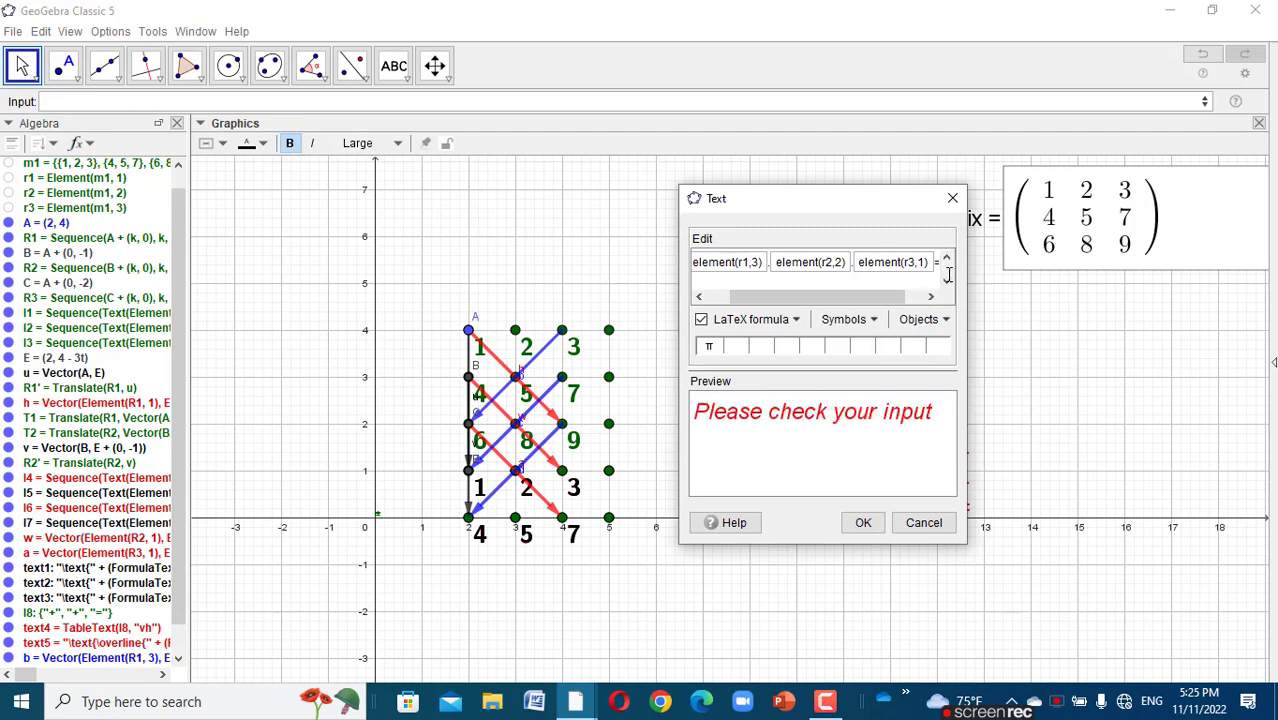
text(el)
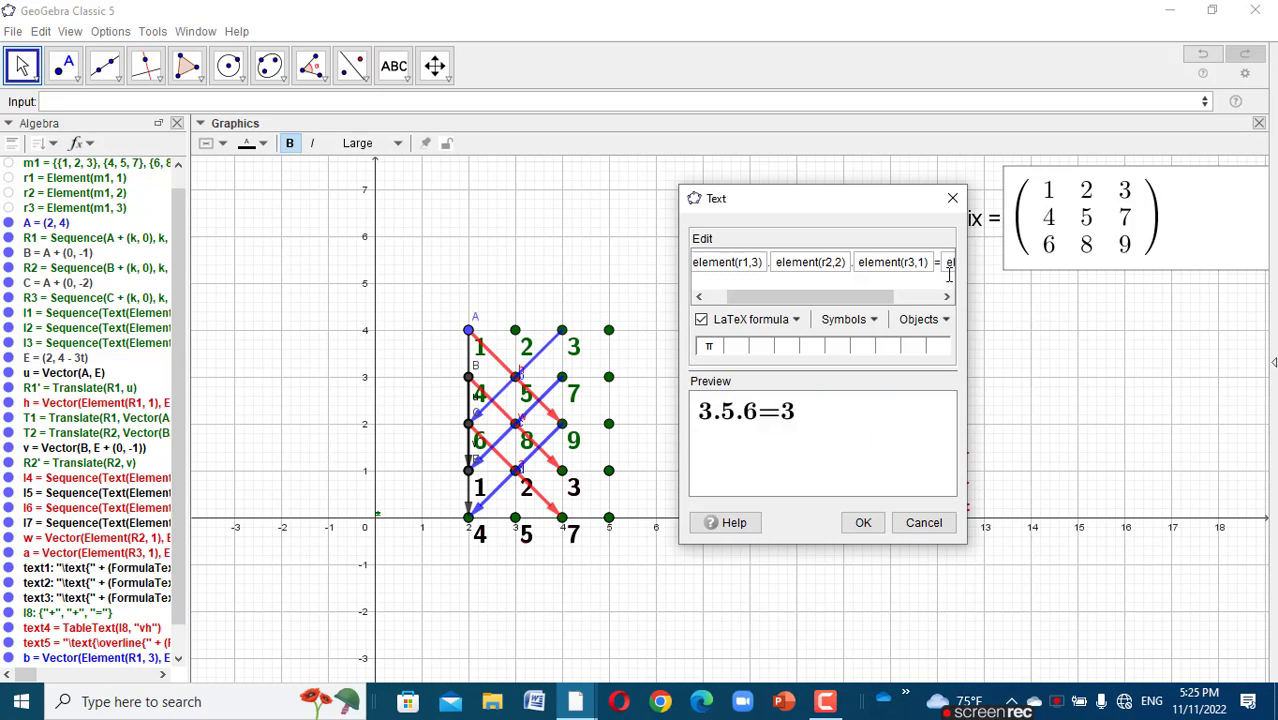
text(element)
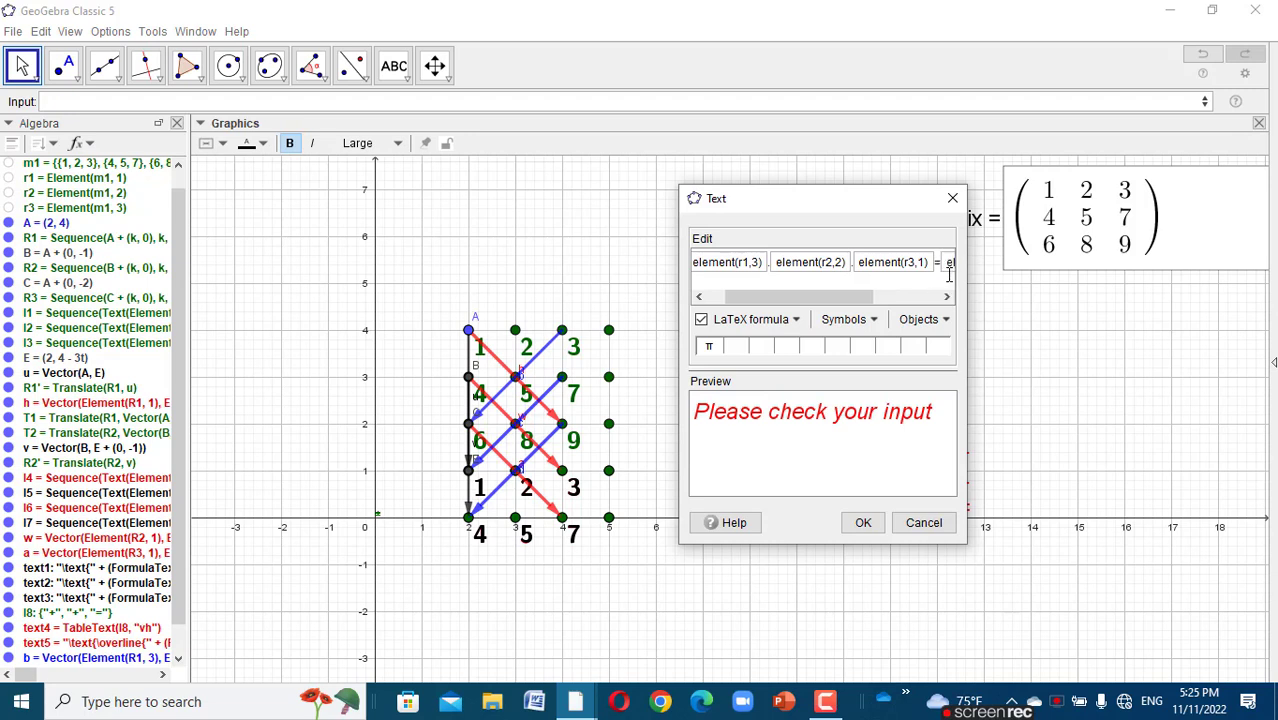
text(()
text())
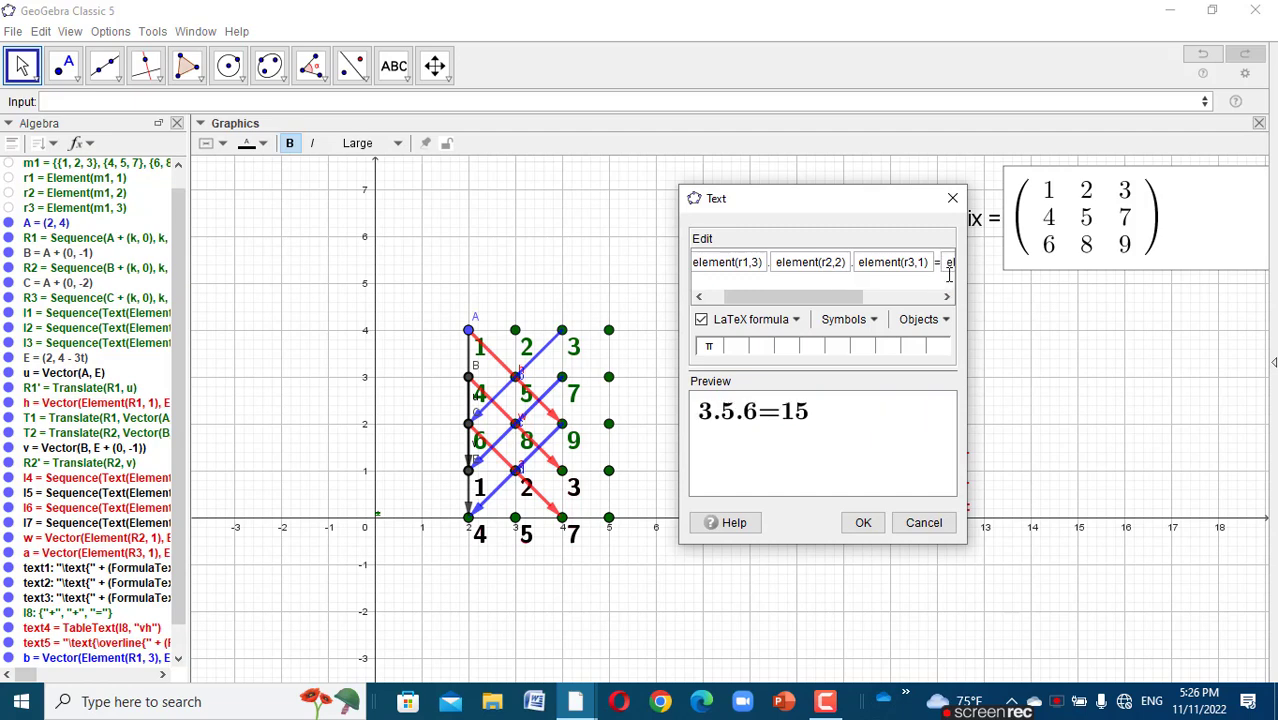
text(*)
text(e)
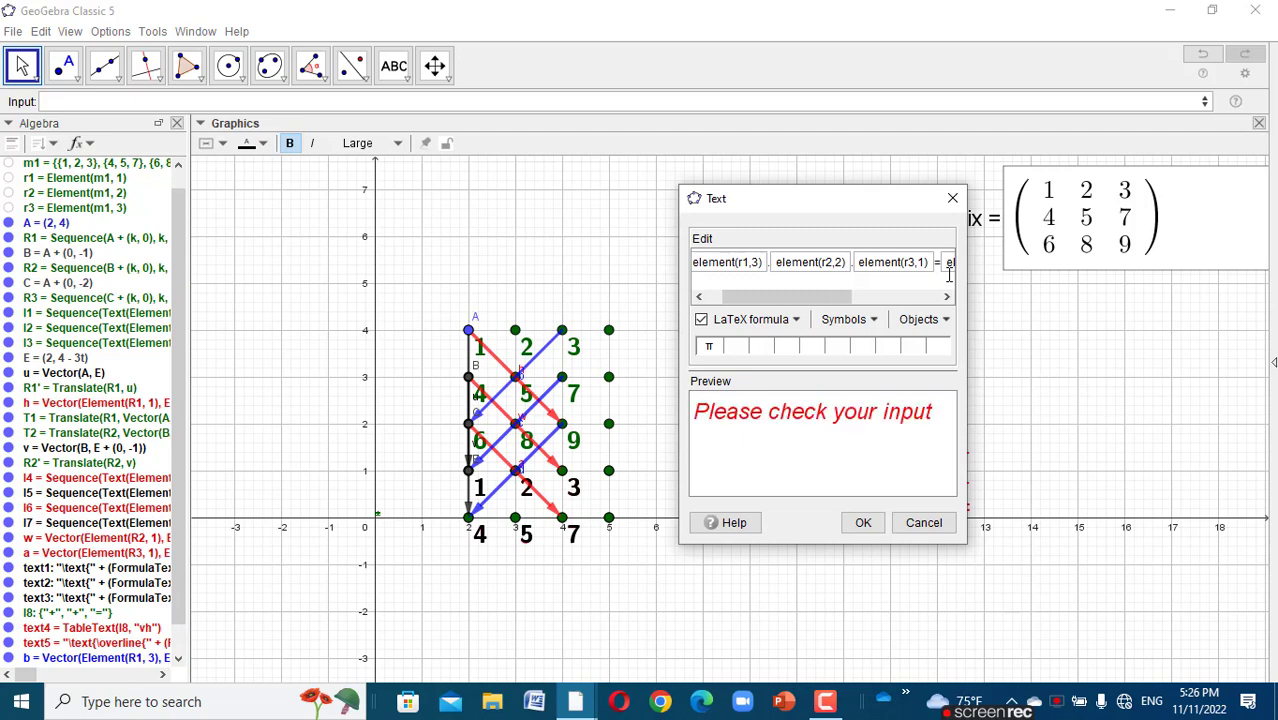
text(le)
text())
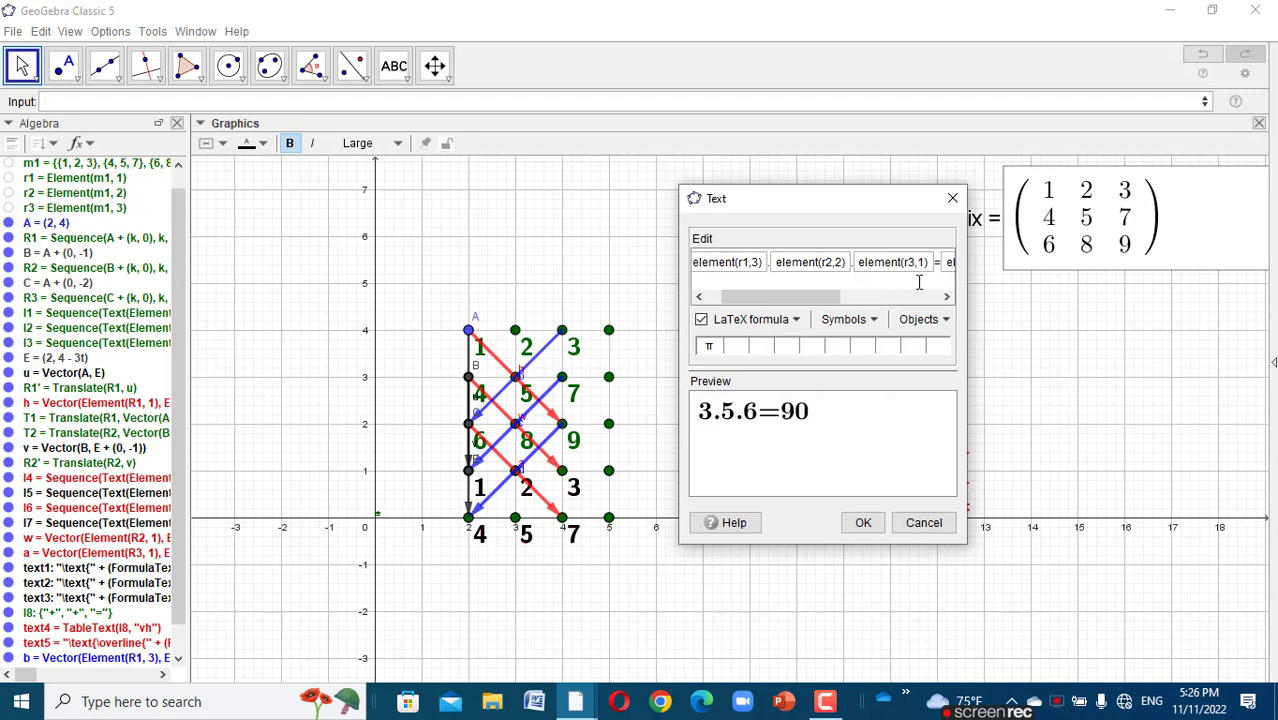
- Copy the product expression element(r1,3)*element(r2,2)*element(r3,1) from the last field and create the text
click(851, 296)
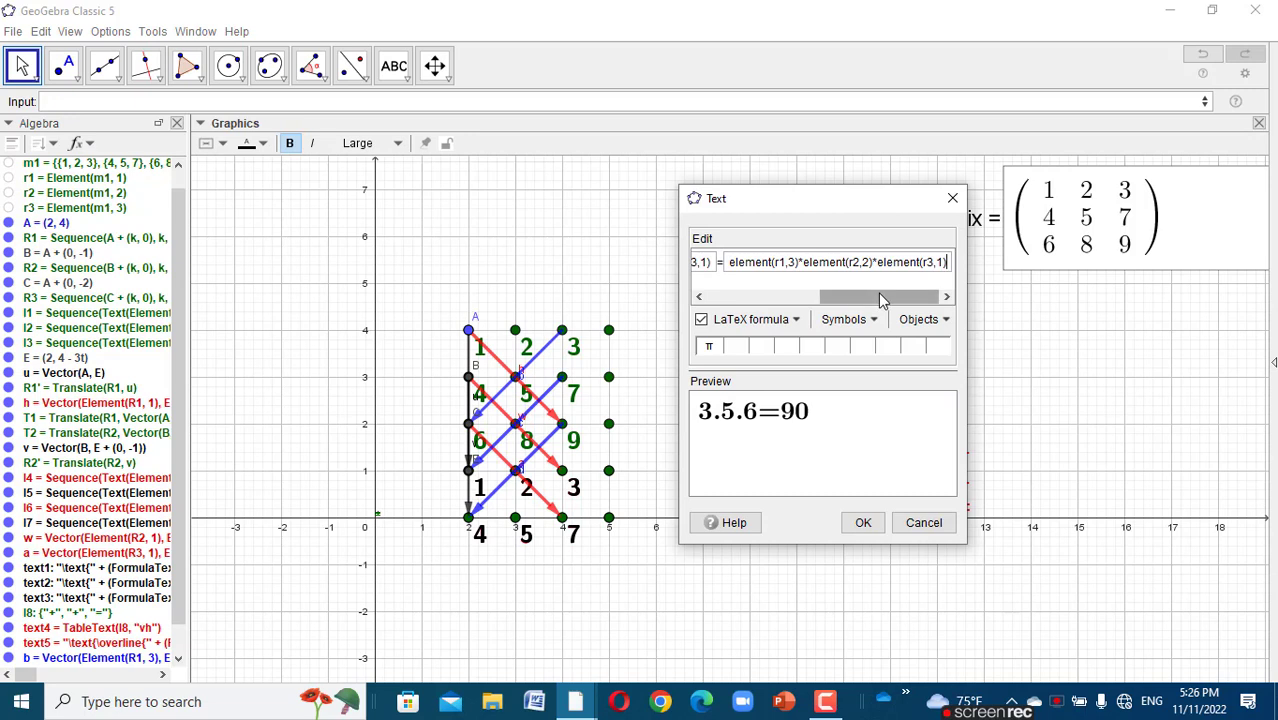
click(801, 262)
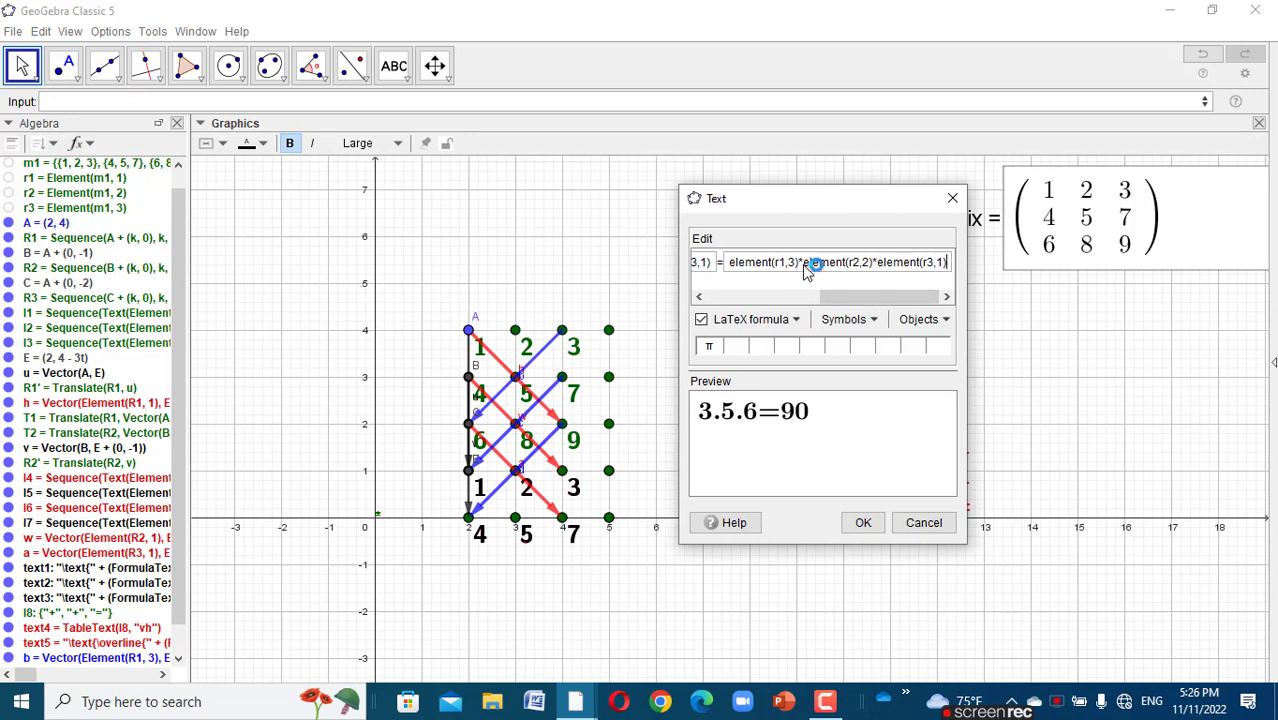
double_click(804, 263)
key(ctrl+c)
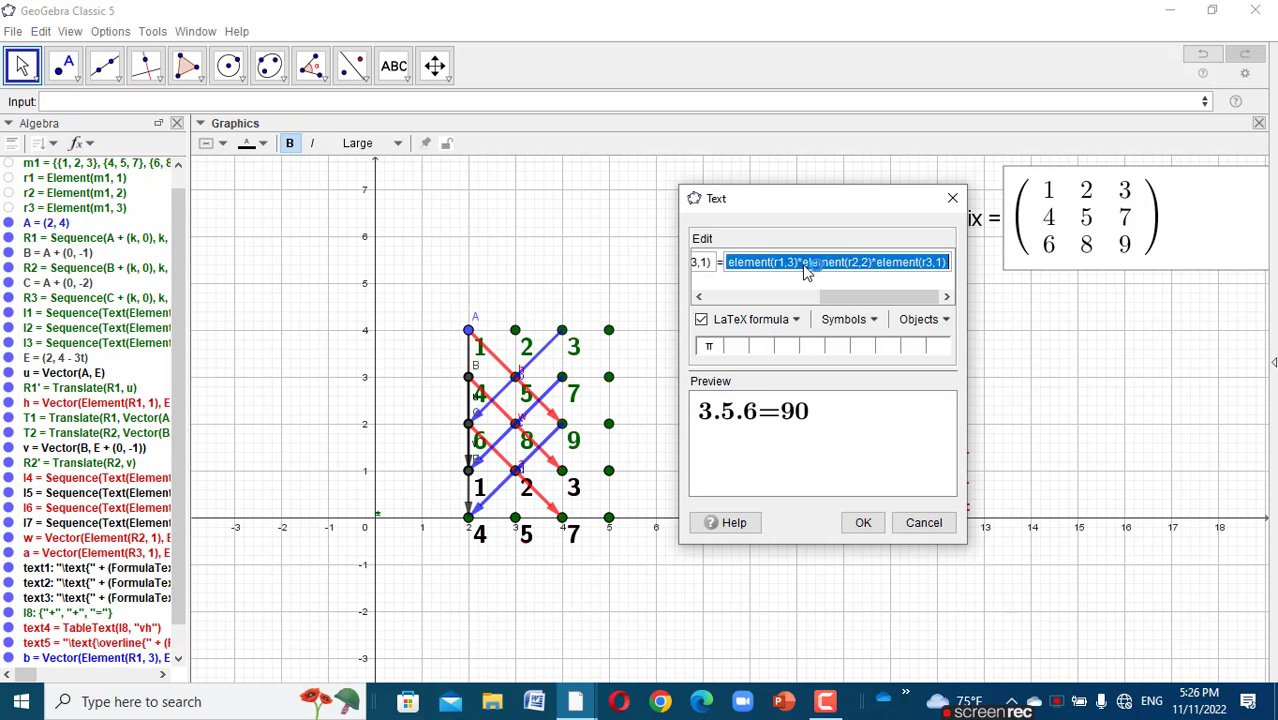
click(863, 524)
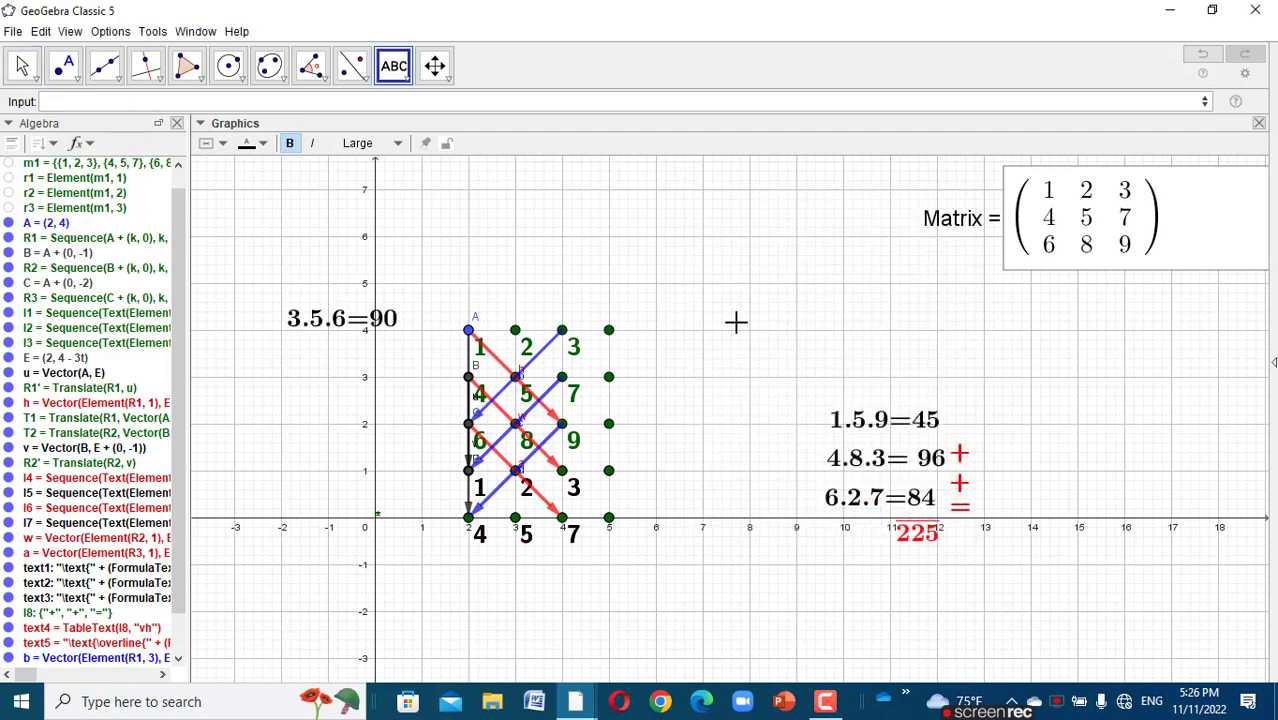
- Dismiss the empty new text and move the first blue-diagonal product text to the left of the grid, near y = 1
click(690, 451)
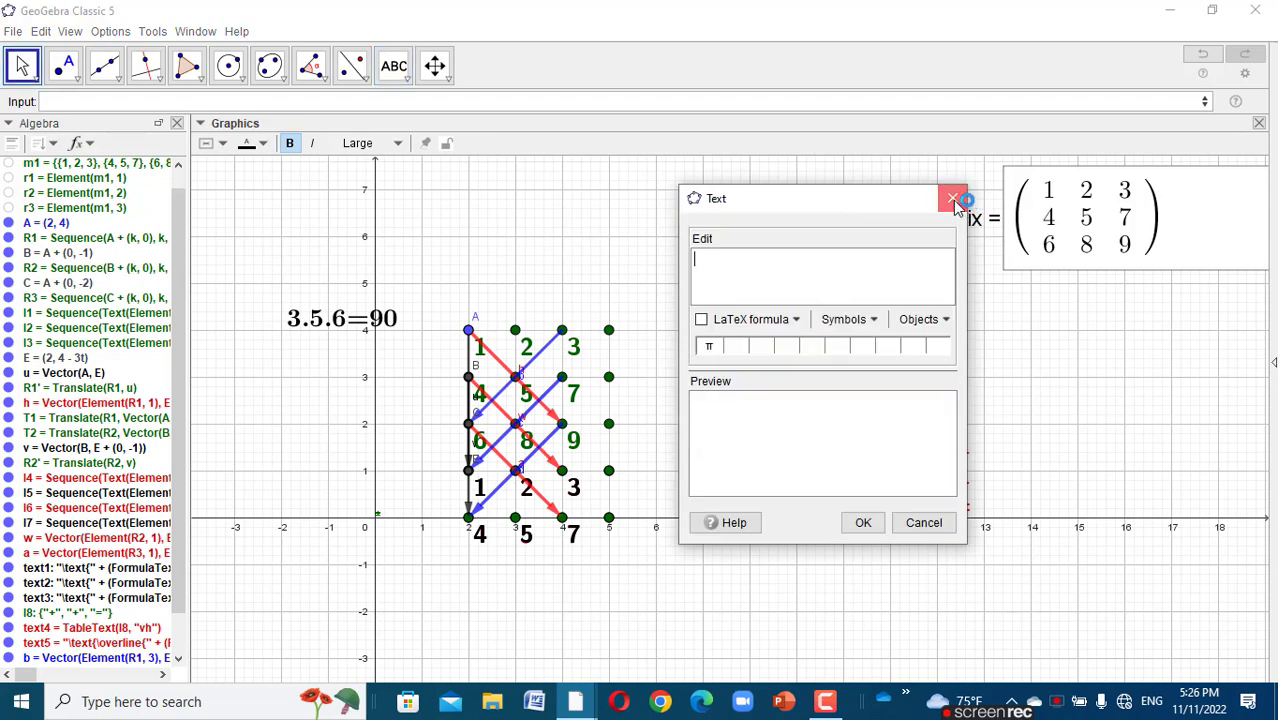
click(953, 199)
click(22, 66)
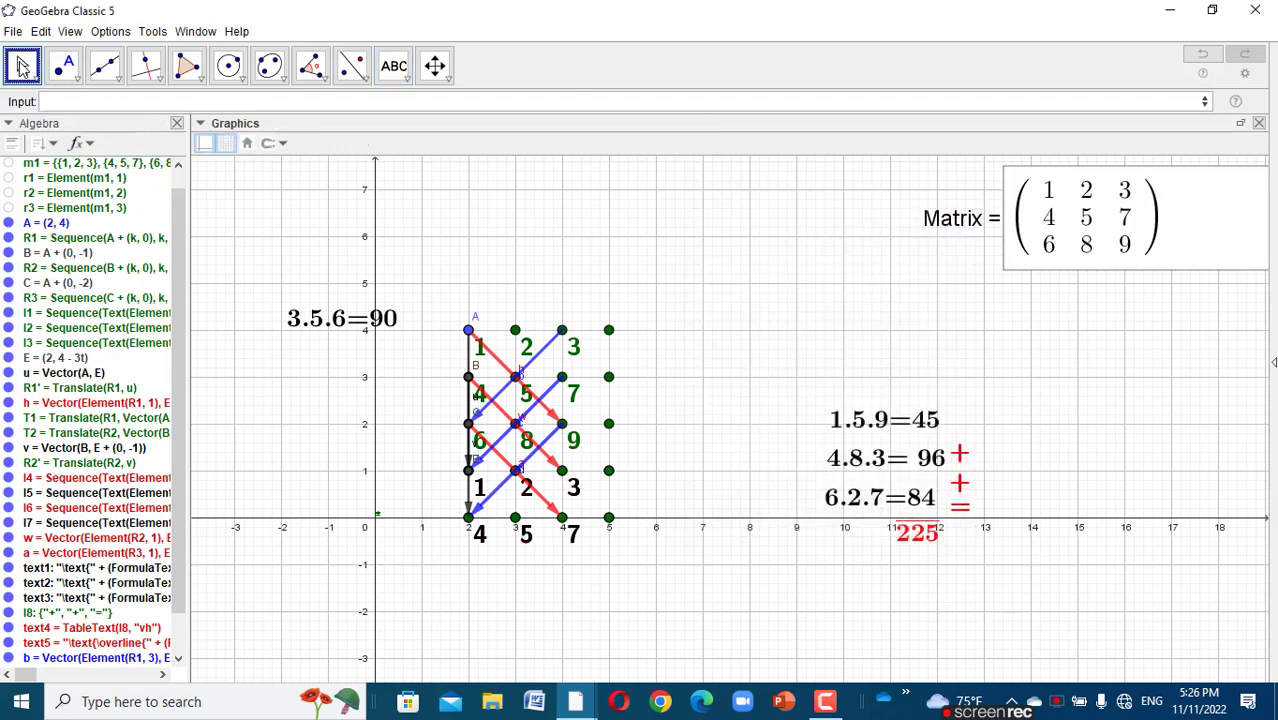
drag(683, 359, 690, 308)
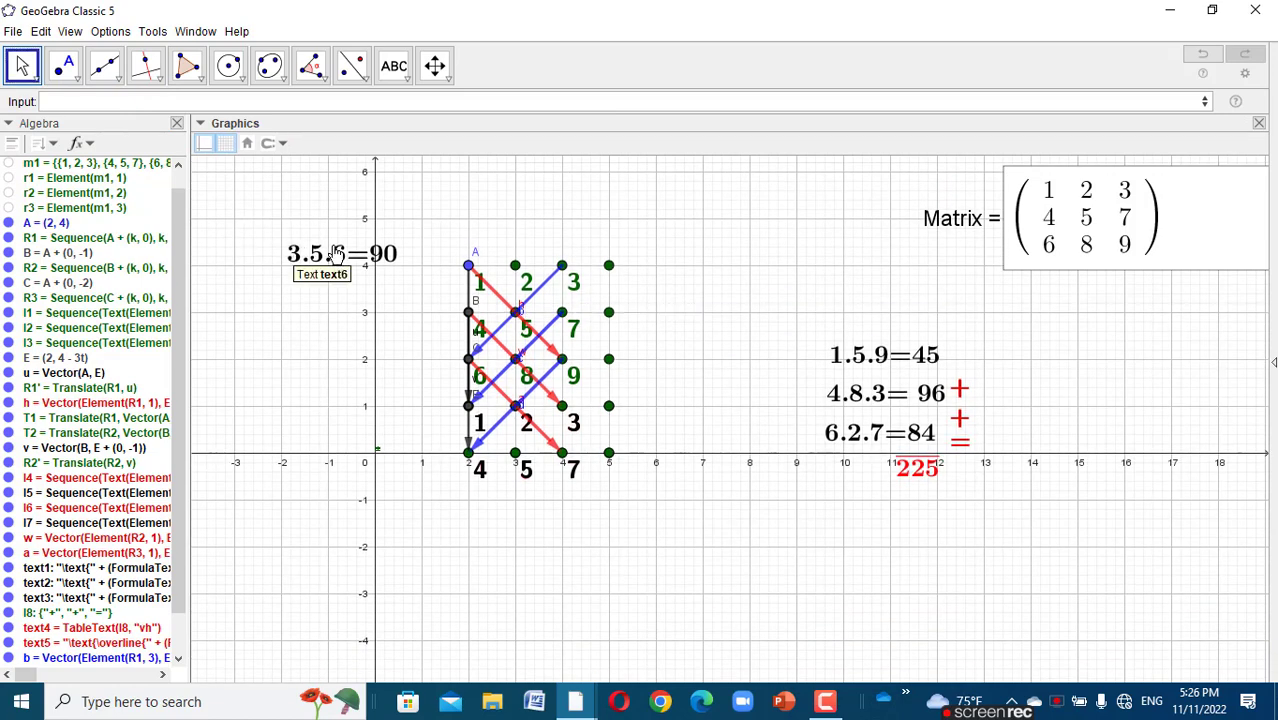
drag(337, 253, 301, 399)
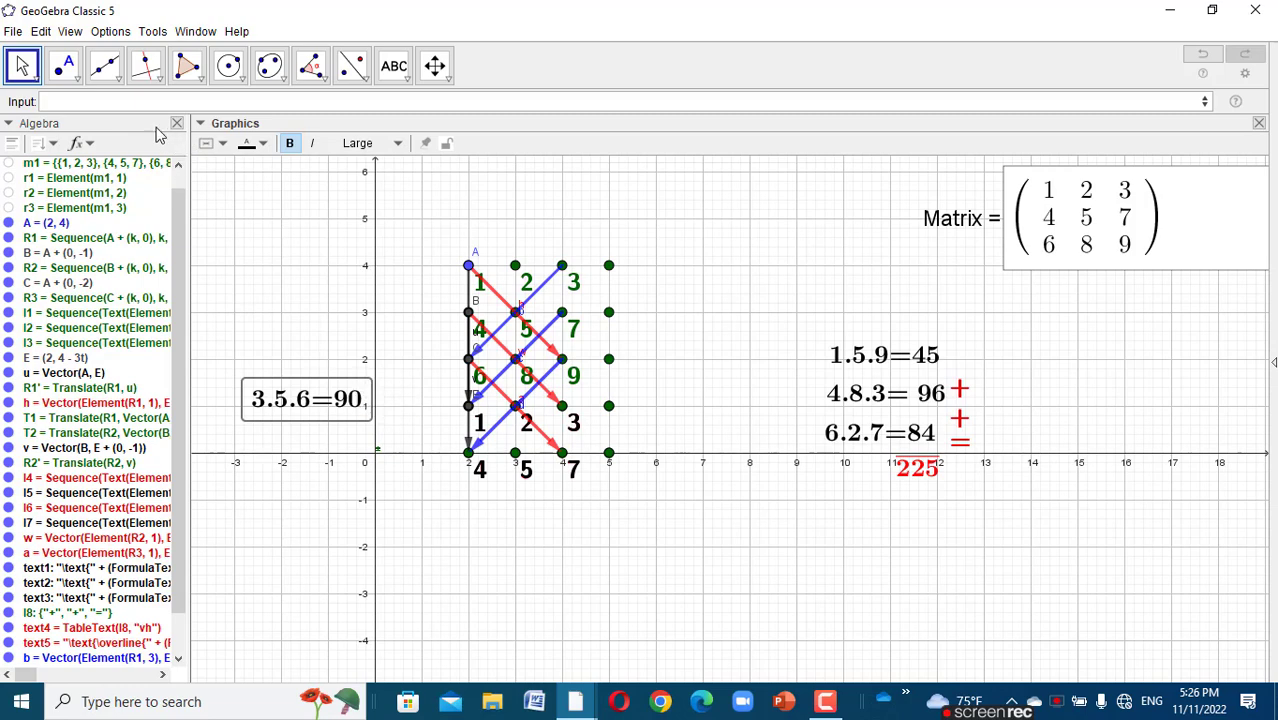
- Define a number from the copied expression element(r1,3)*element(r2,2)*element(r3,1)
click(110, 102)
key(ctrl+v)
key(Return)
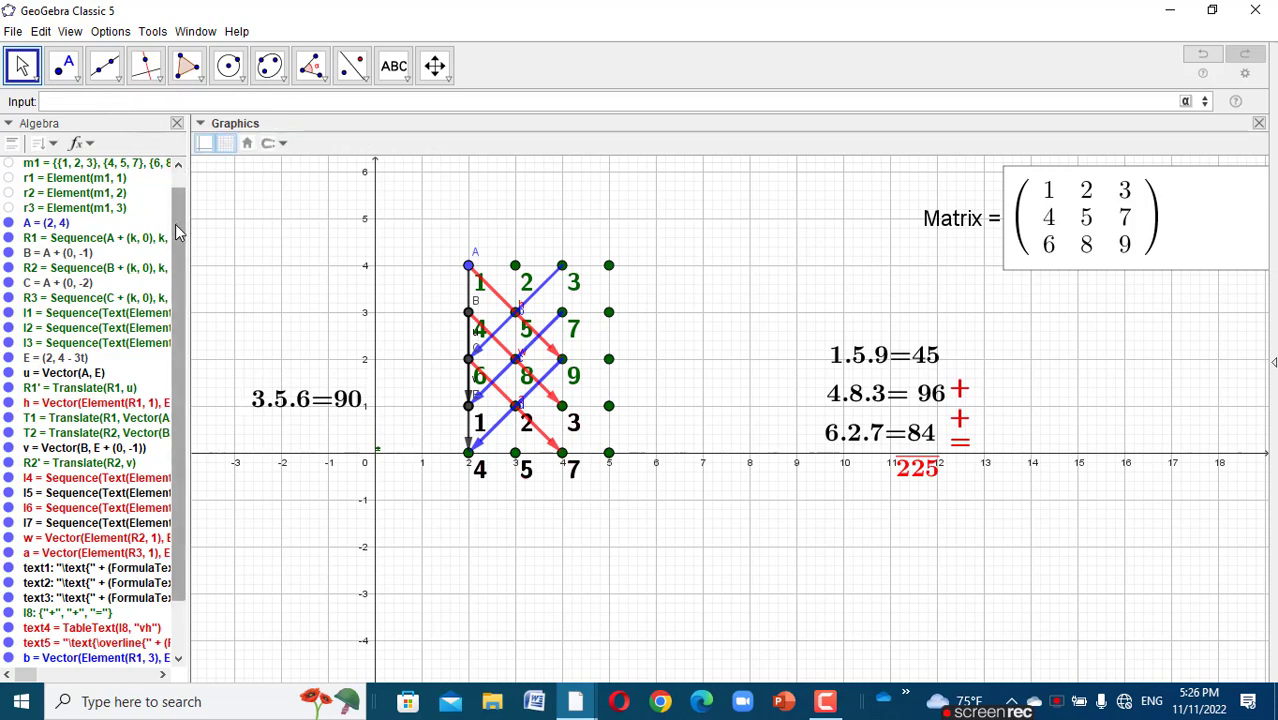
drag(177, 232, 177, 282)
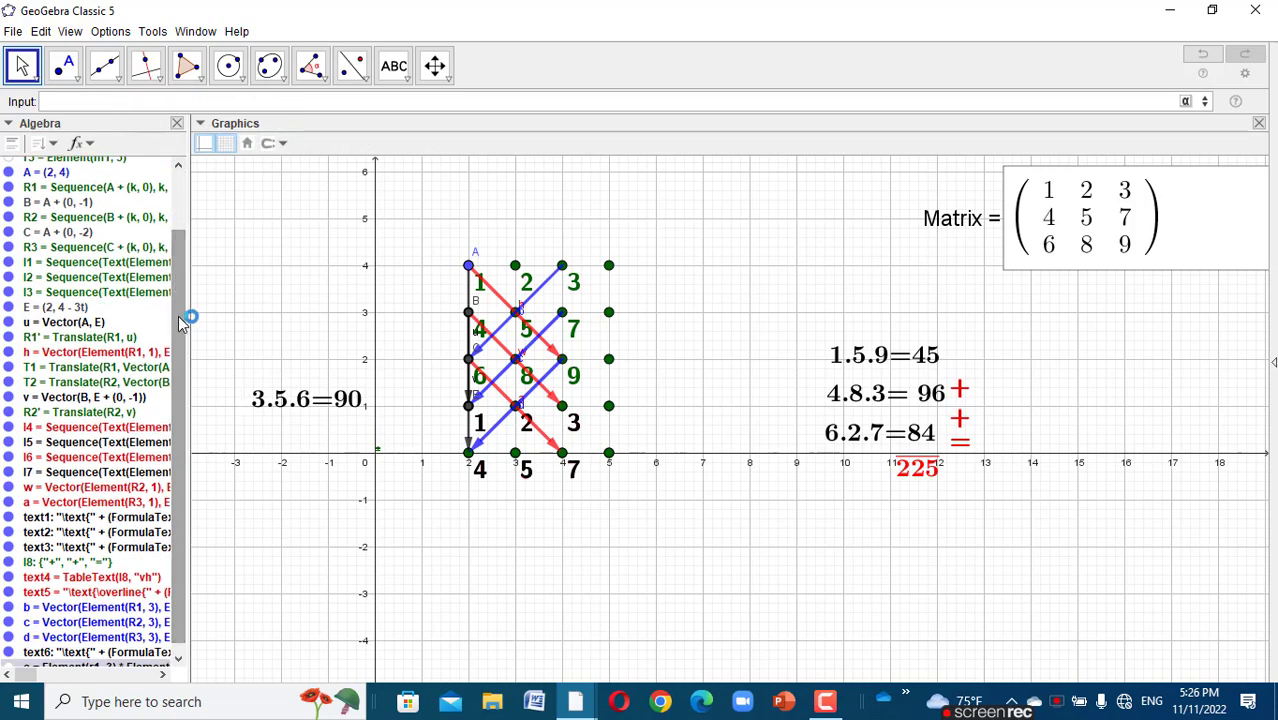
drag(177, 334, 181, 426)
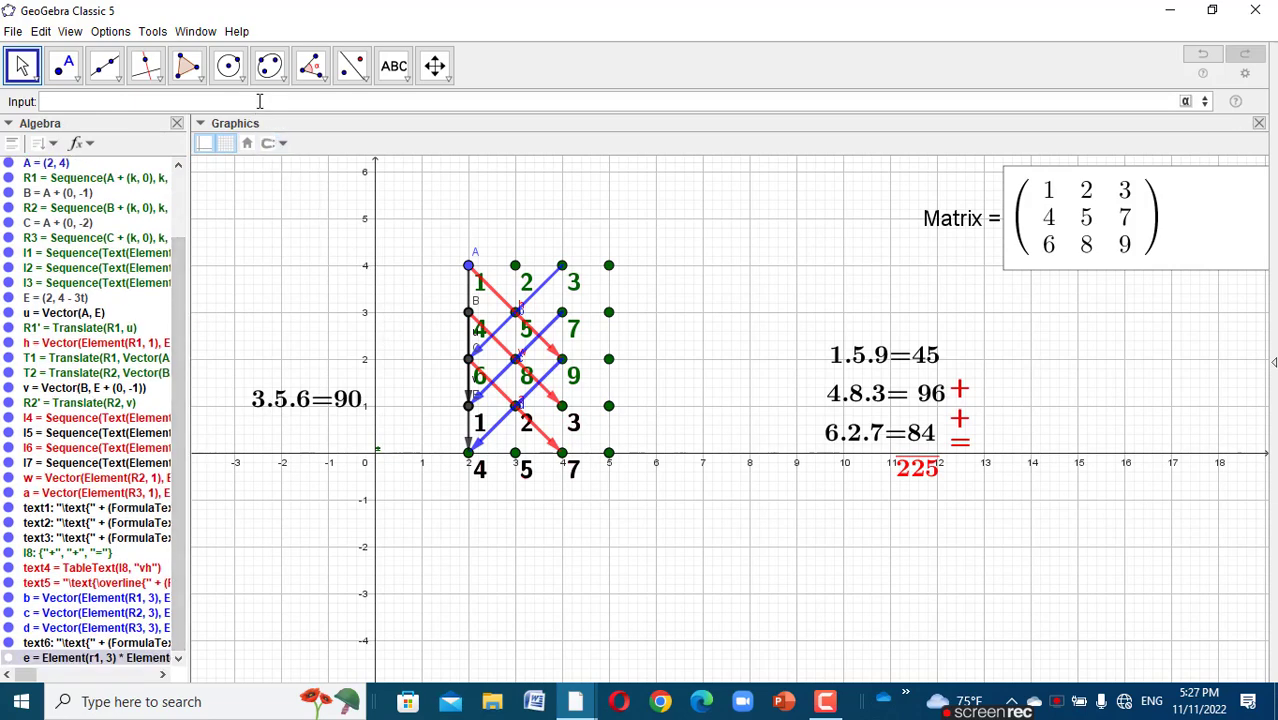
- Start a new LaTeX text with \text{ and a dynamic field holding element(r2,3), followed by a dot
click(394, 70)
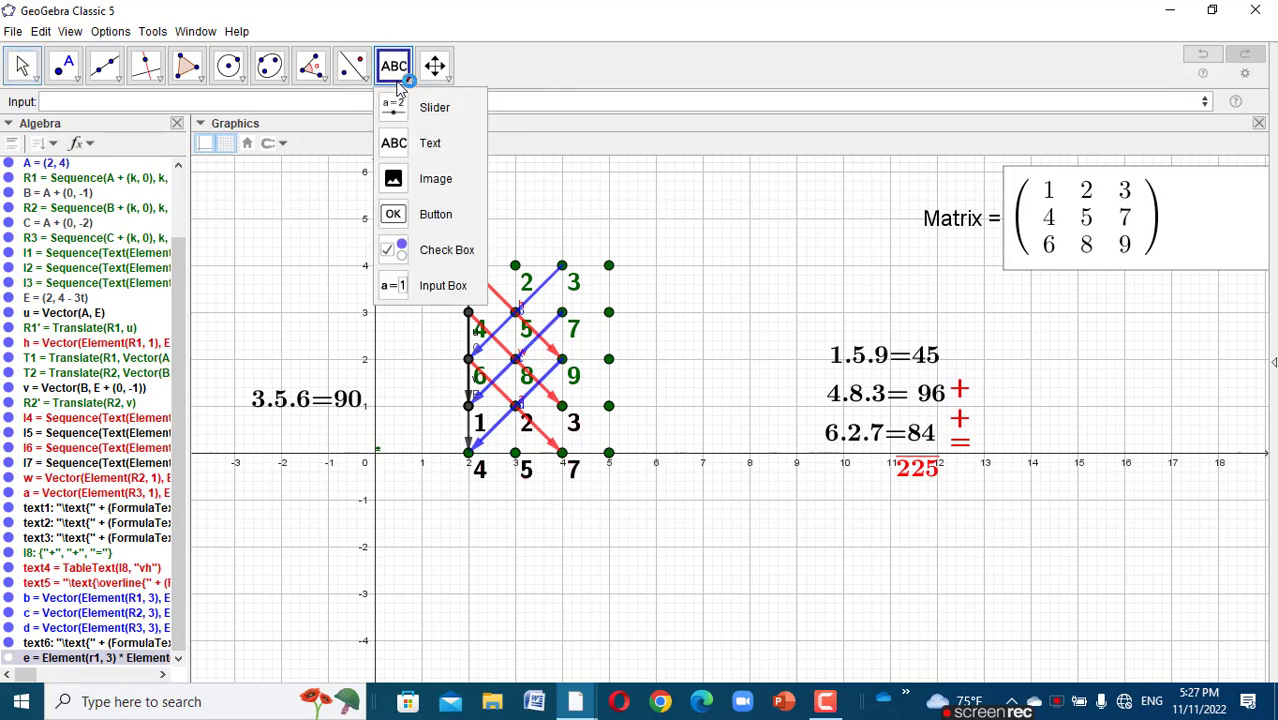
click(412, 142)
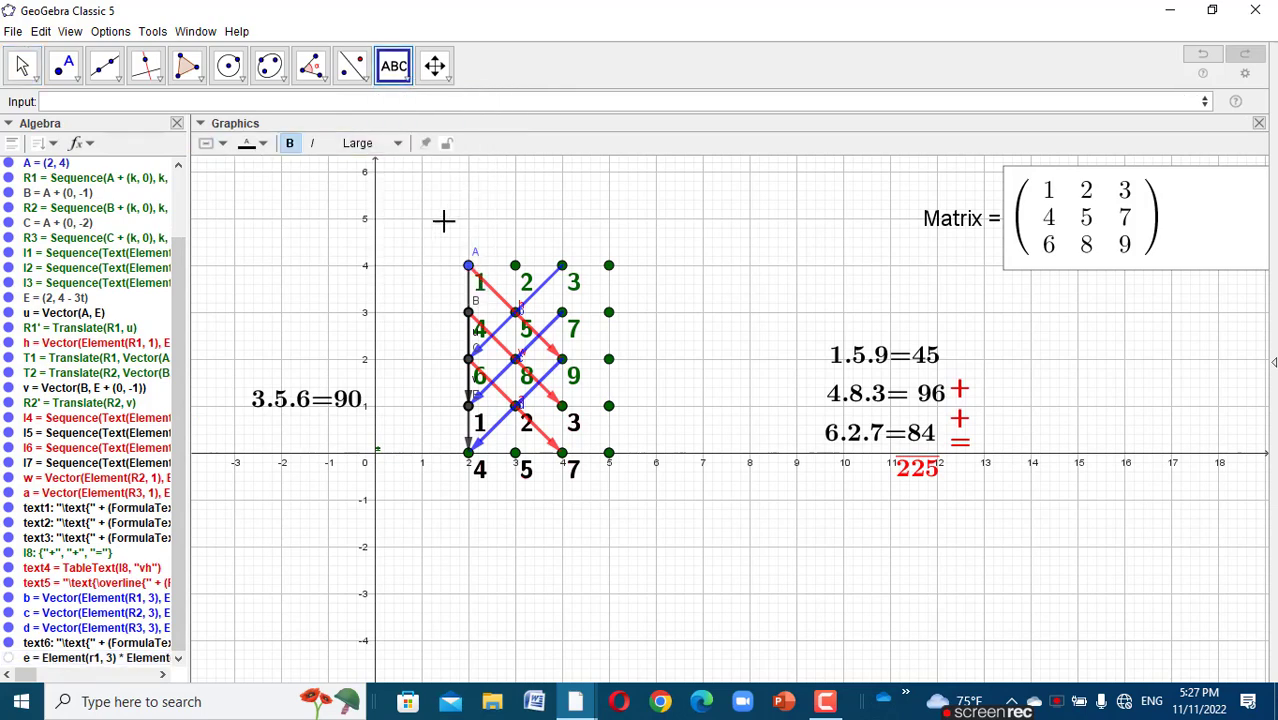
click(425, 260)
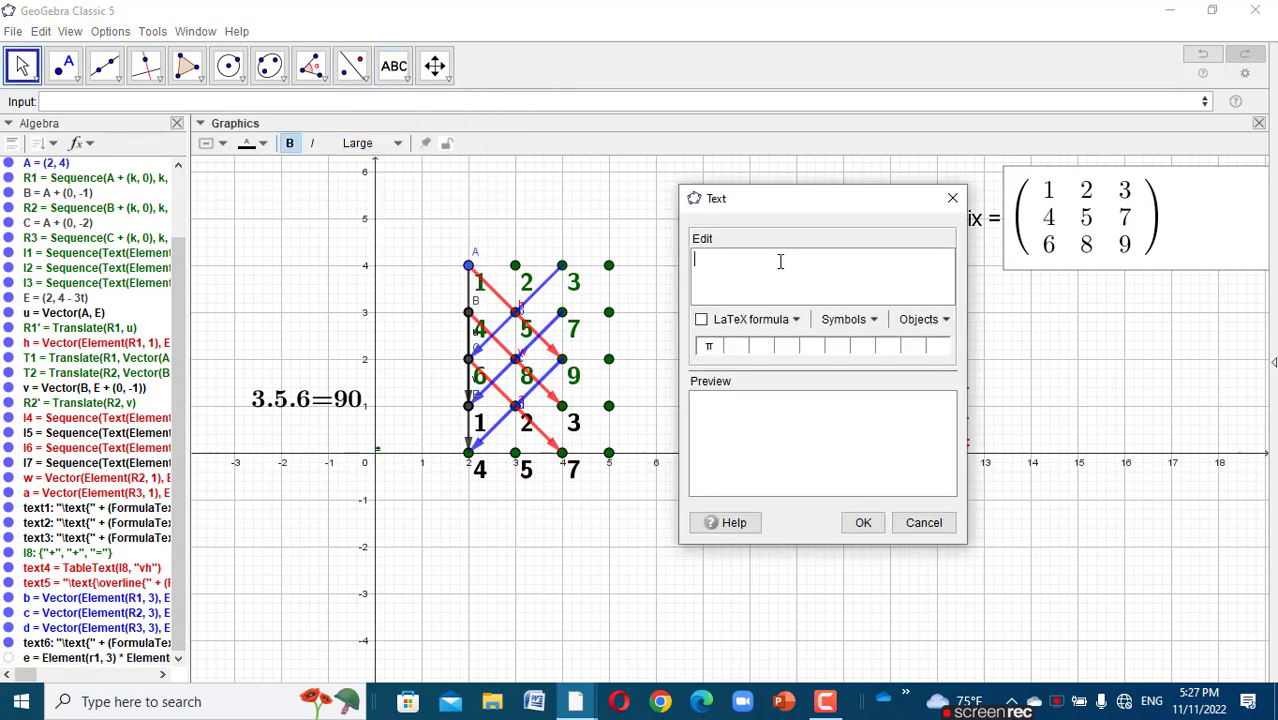
text(\text{)
click(918, 320)
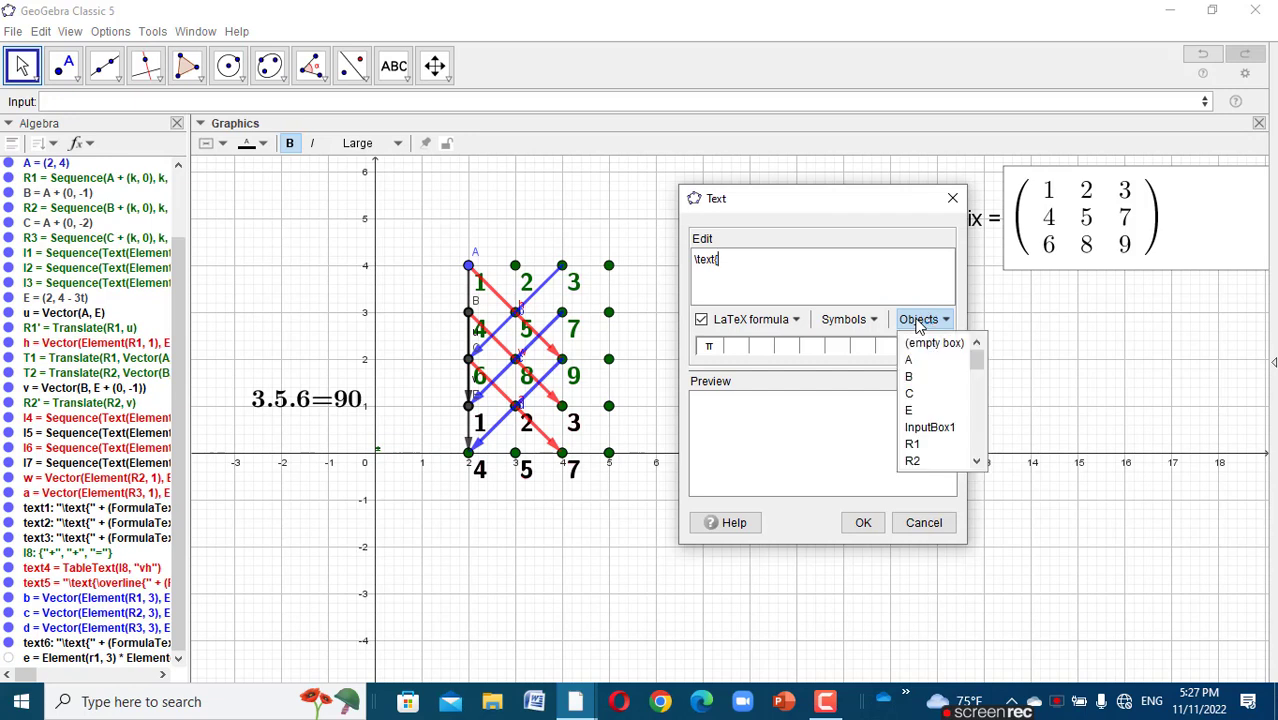
click(932, 344)
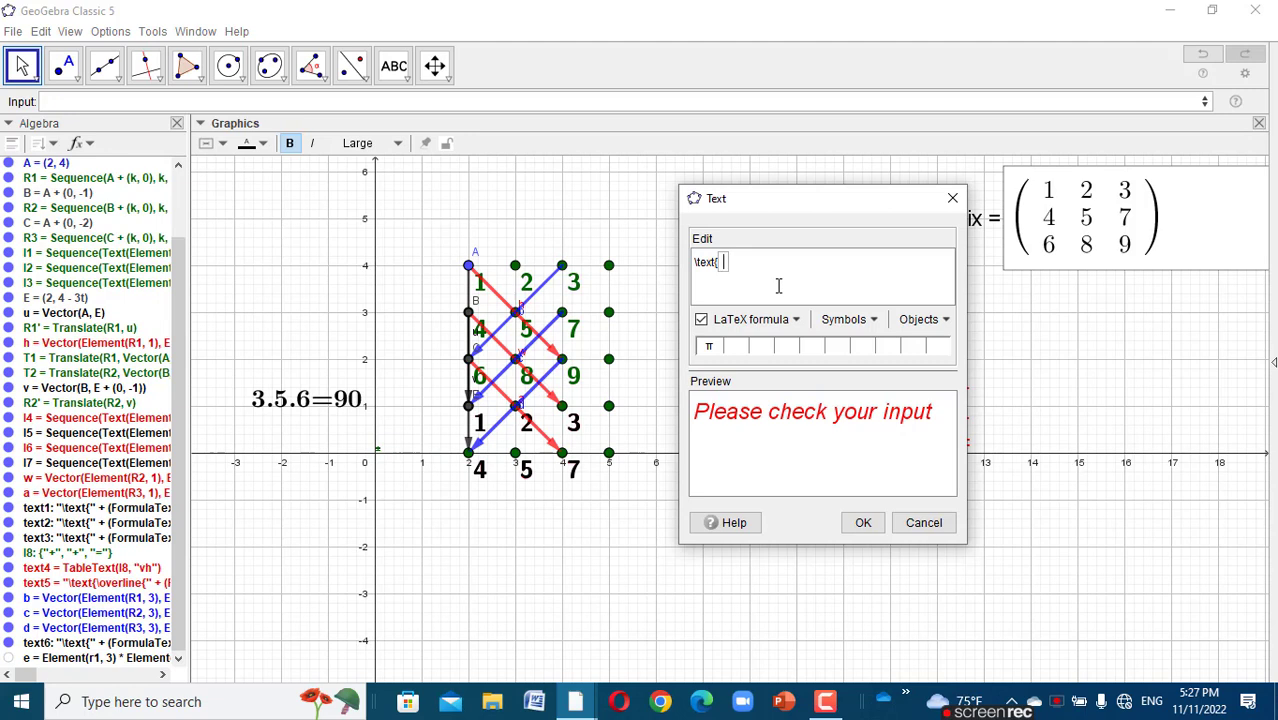
text(element(r2,3).)
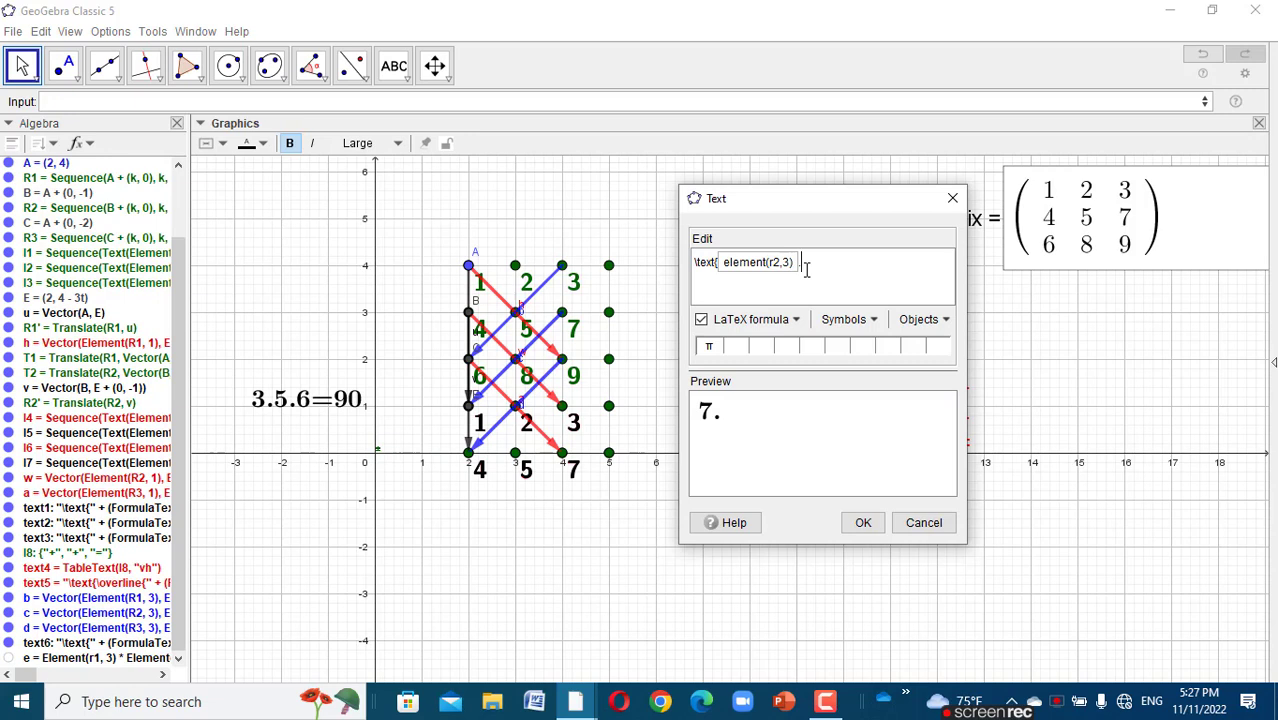
- Add a second dynamic field holding element(r3,2) to the product text
click(918, 318)
click(926, 342)
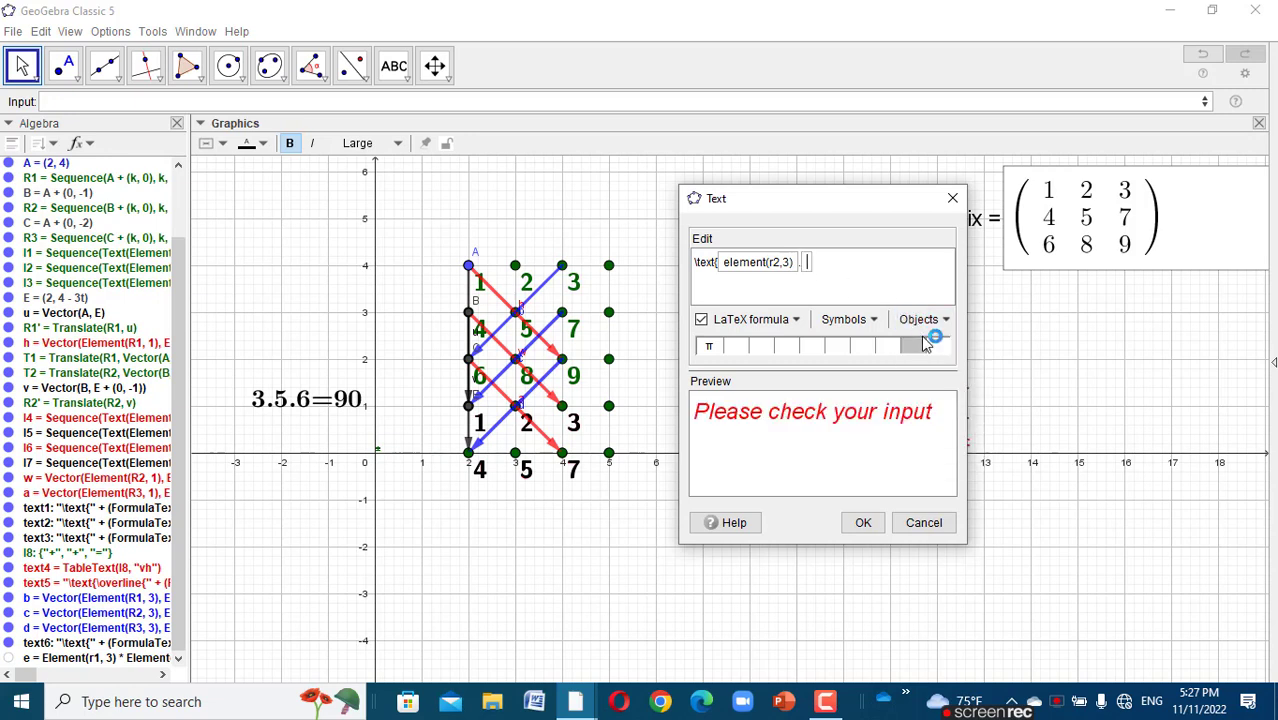
text(element(r)
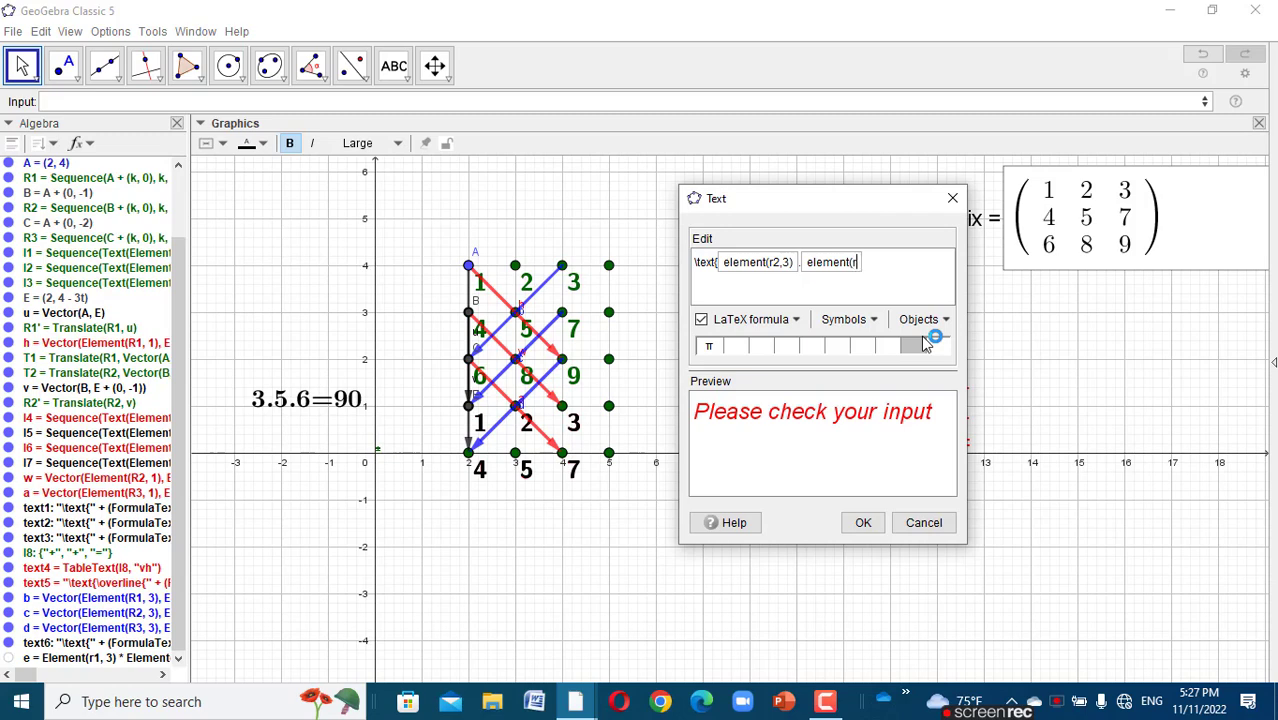
text(3,2))
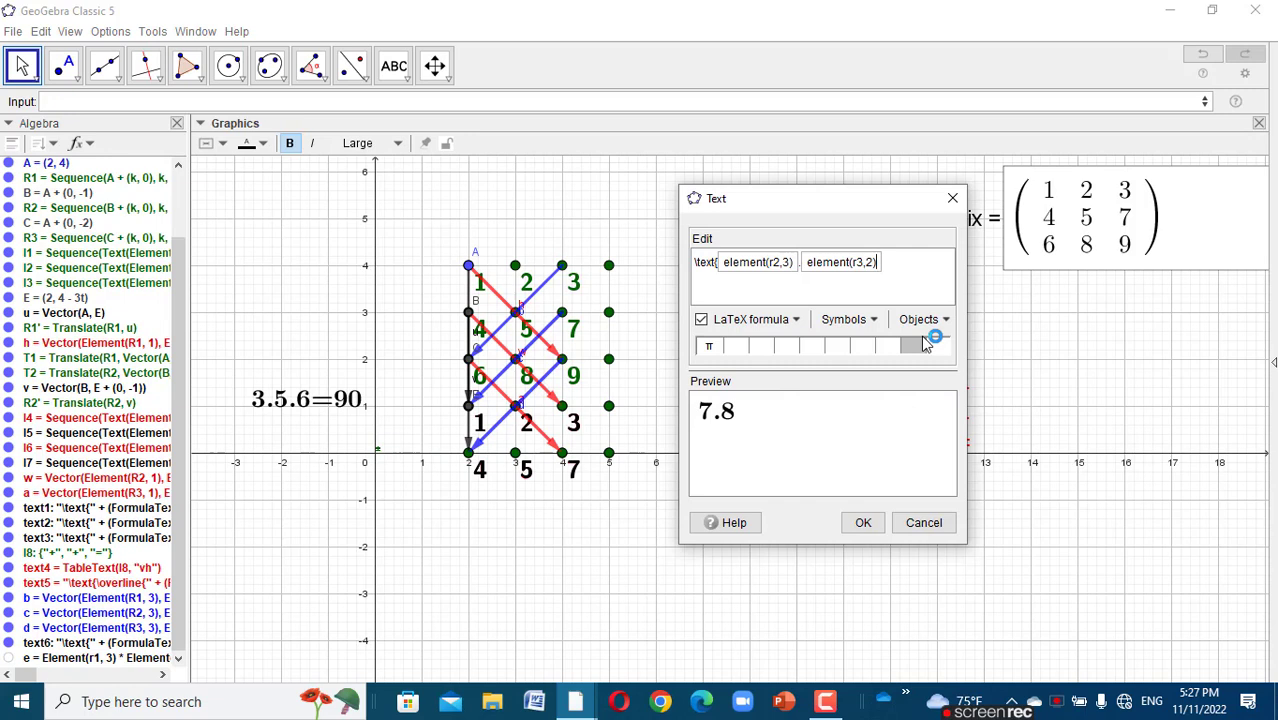
- Append a dot and a third dynamic field holding element(r1,1) to the product text
click(897, 279)
text(.)
click(920, 325)
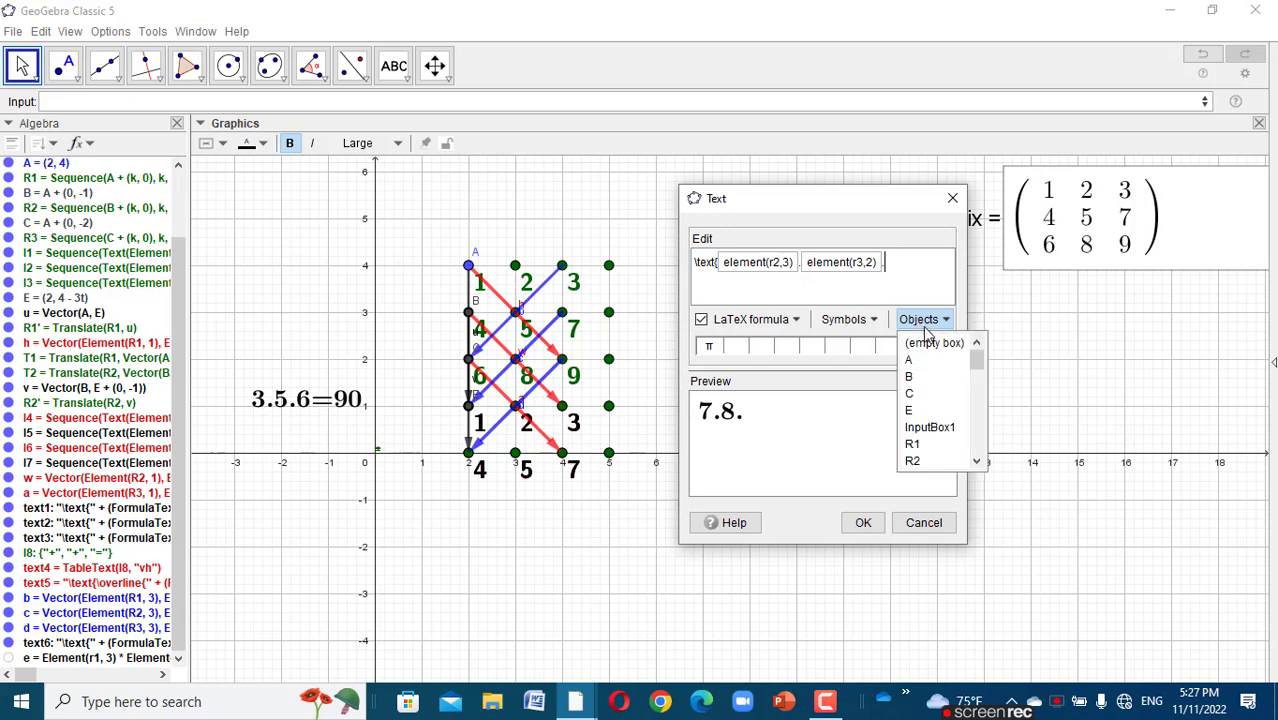
click(932, 344)
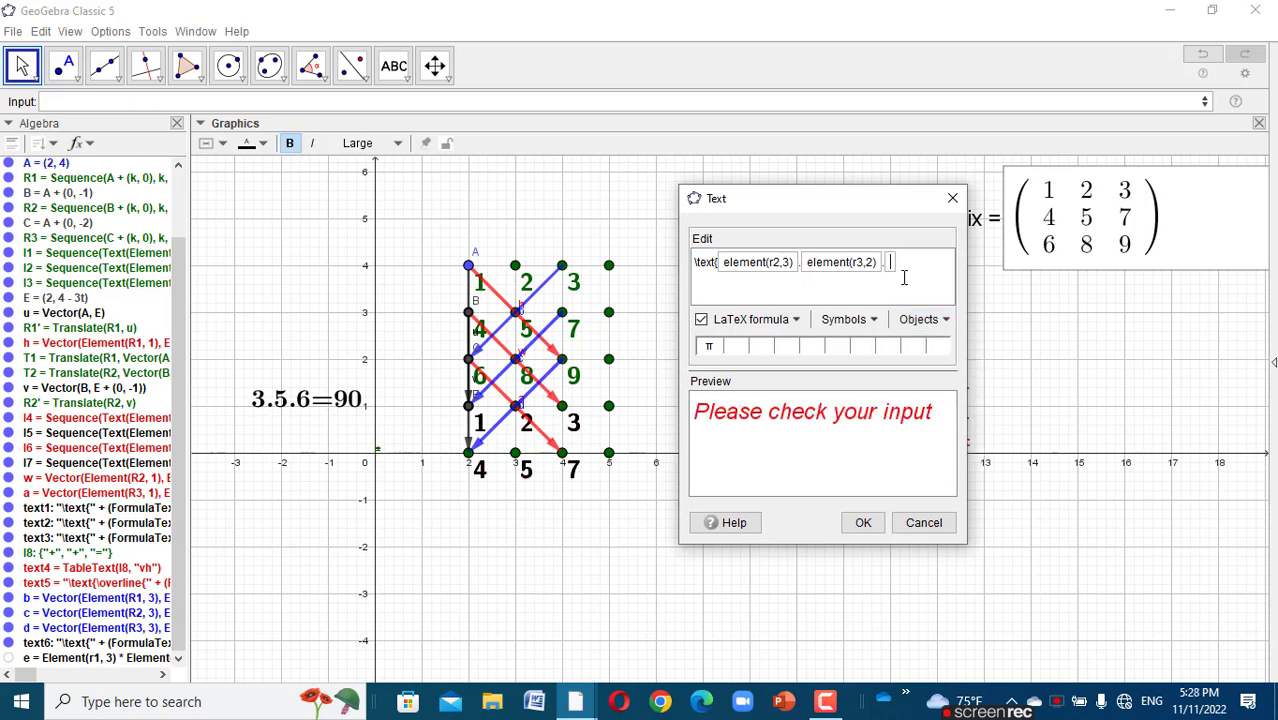
text(element()
text(r1,1)
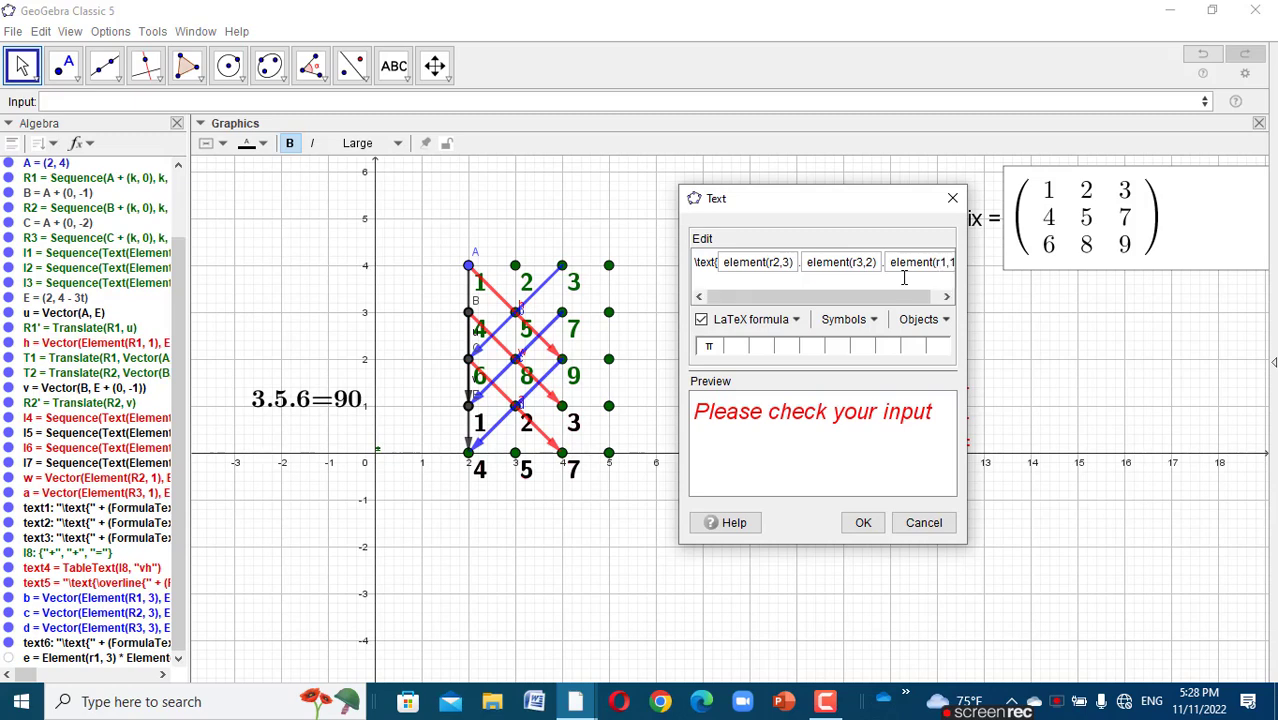
text())
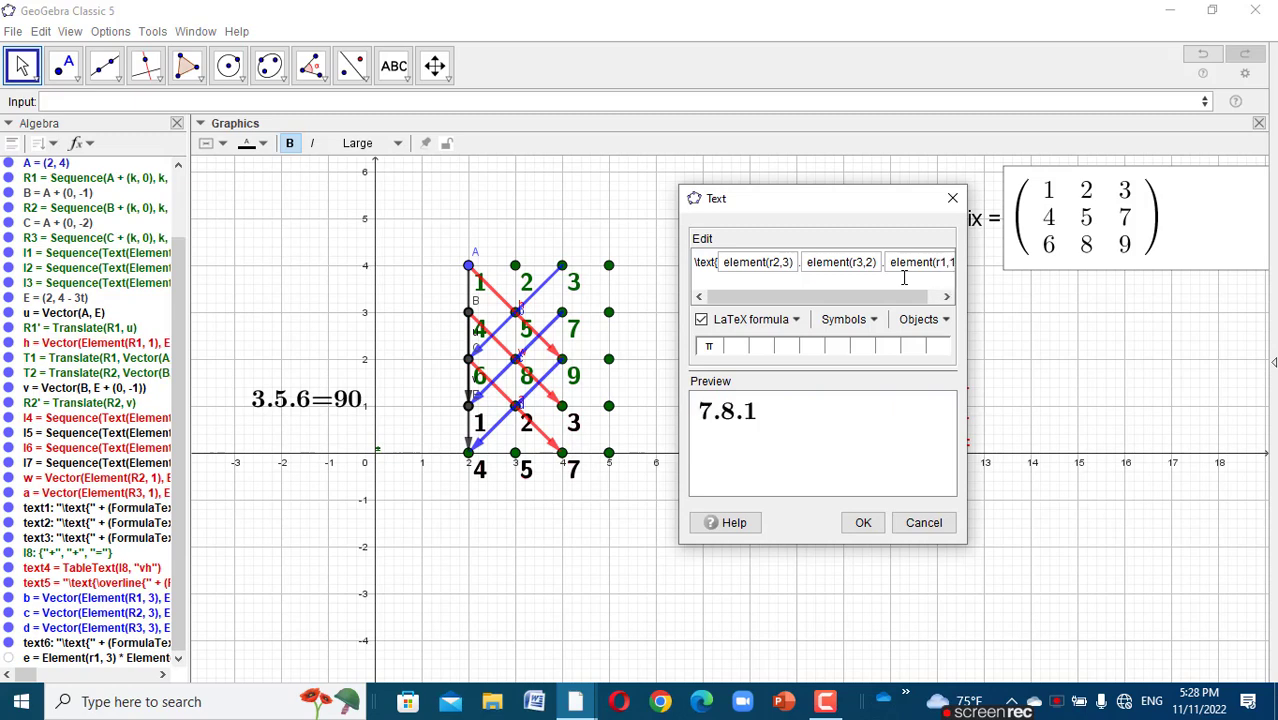
- Append an equals sign and a dynamic field computing element(r2,3)*element(r3,2)*element(r1,1)
drag(899, 296, 953, 295)
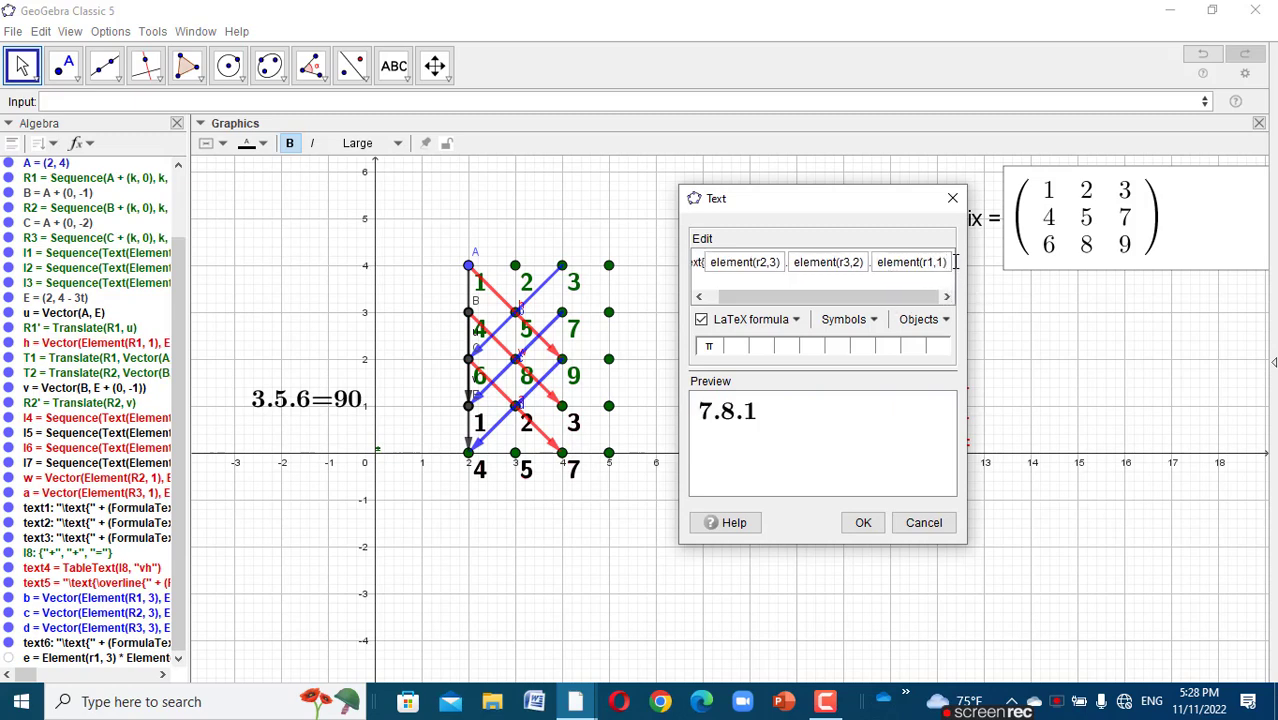
text(=)
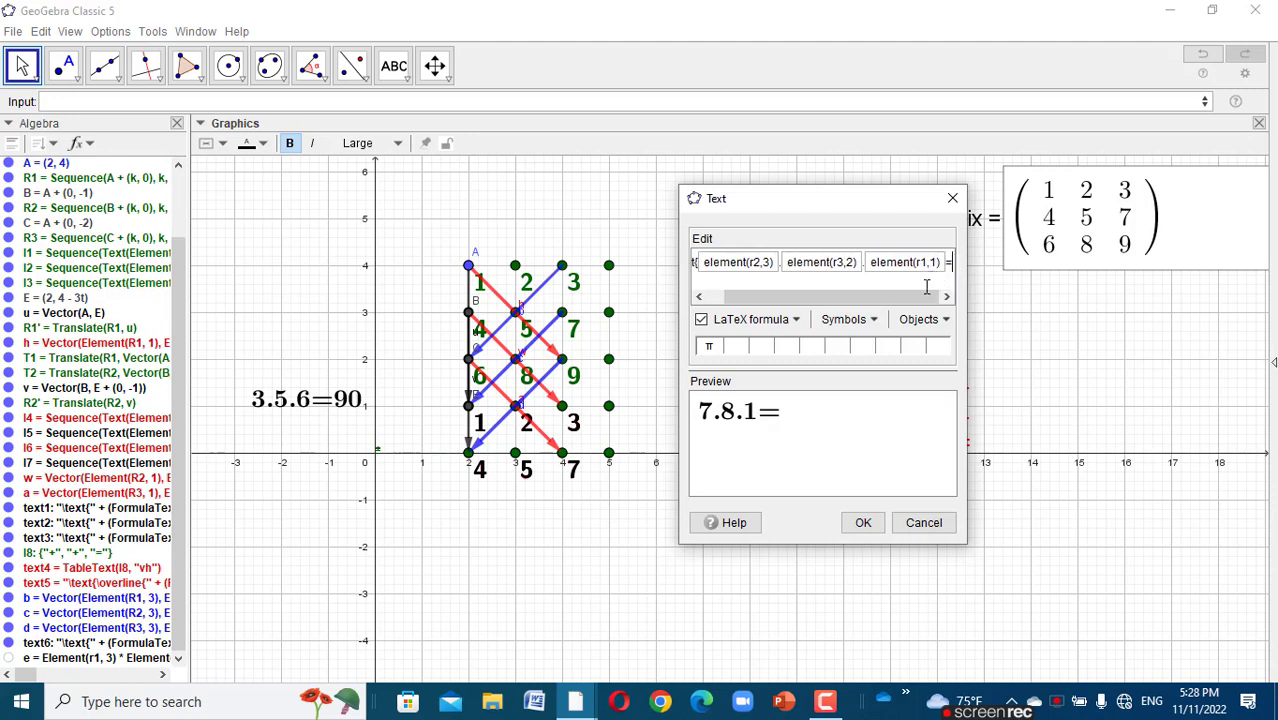
click(924, 320)
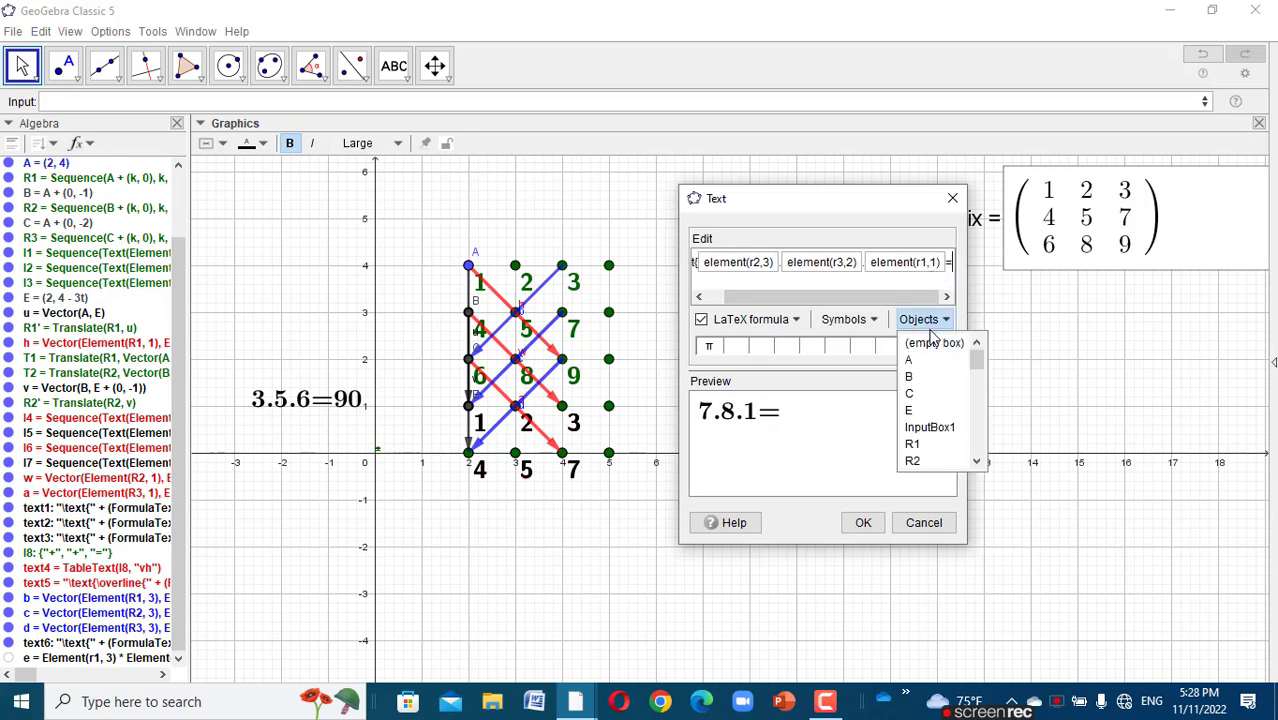
click(933, 342)
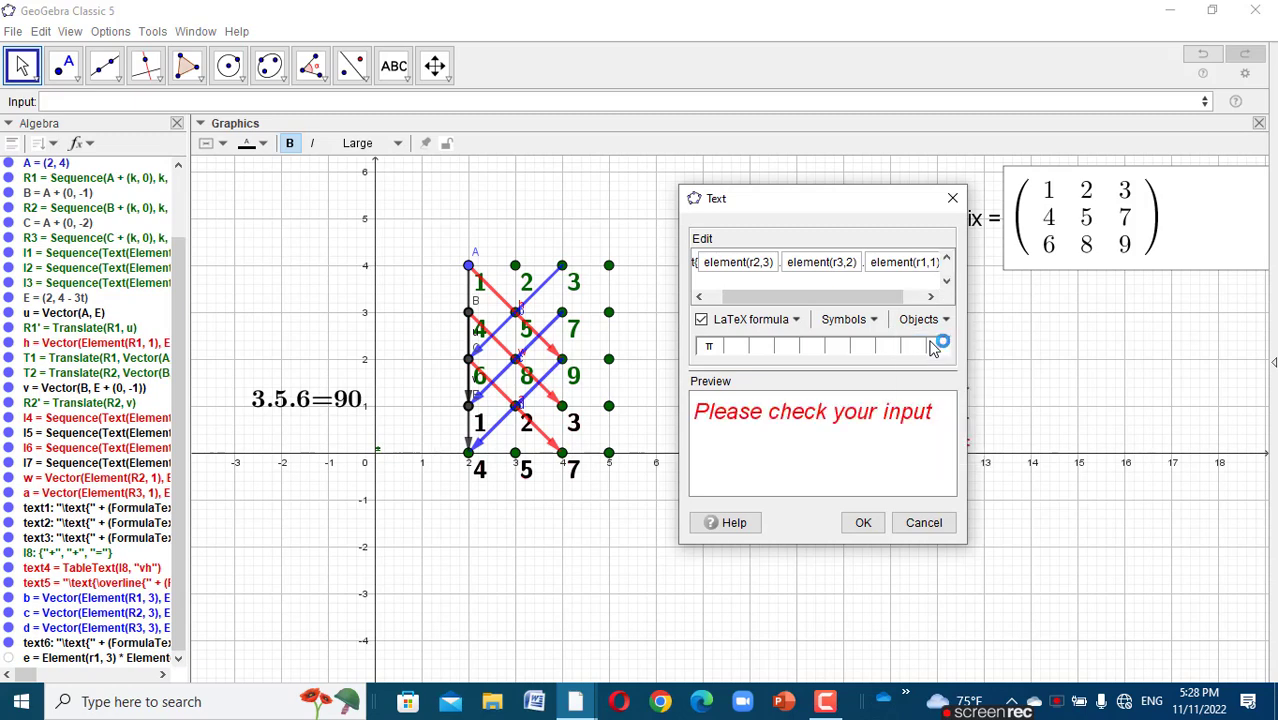
text(el)
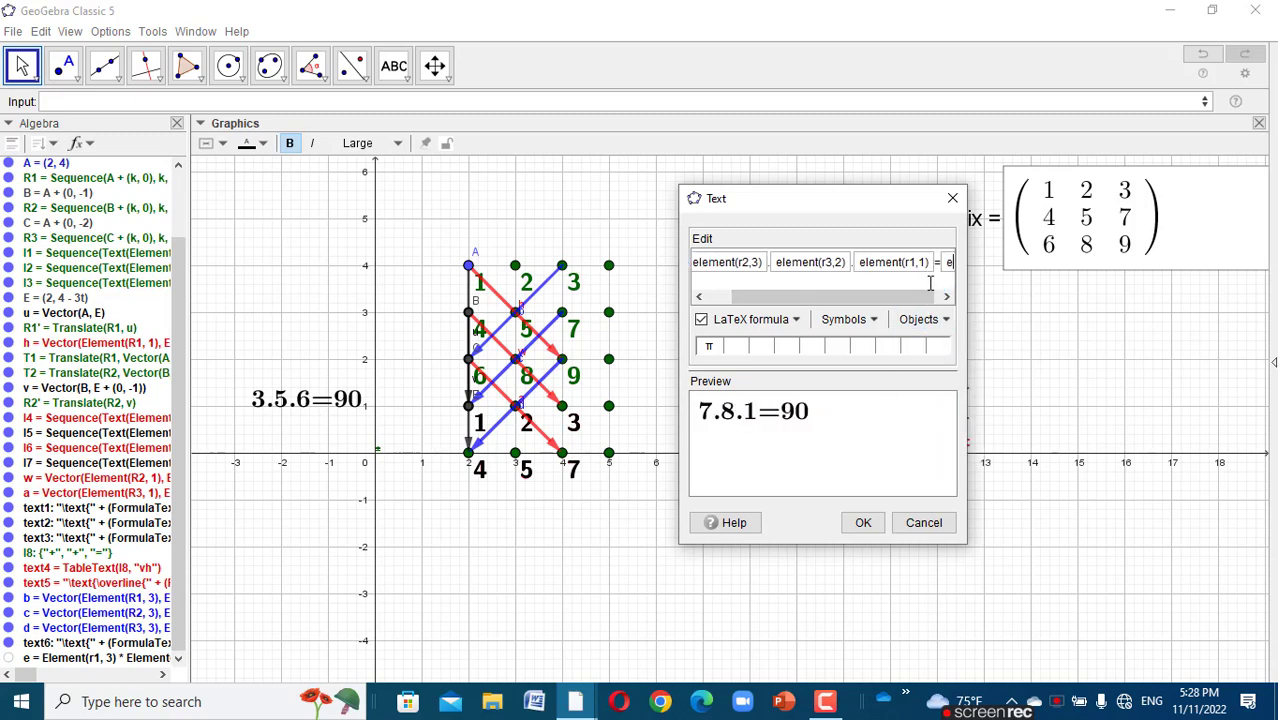
text(ement)
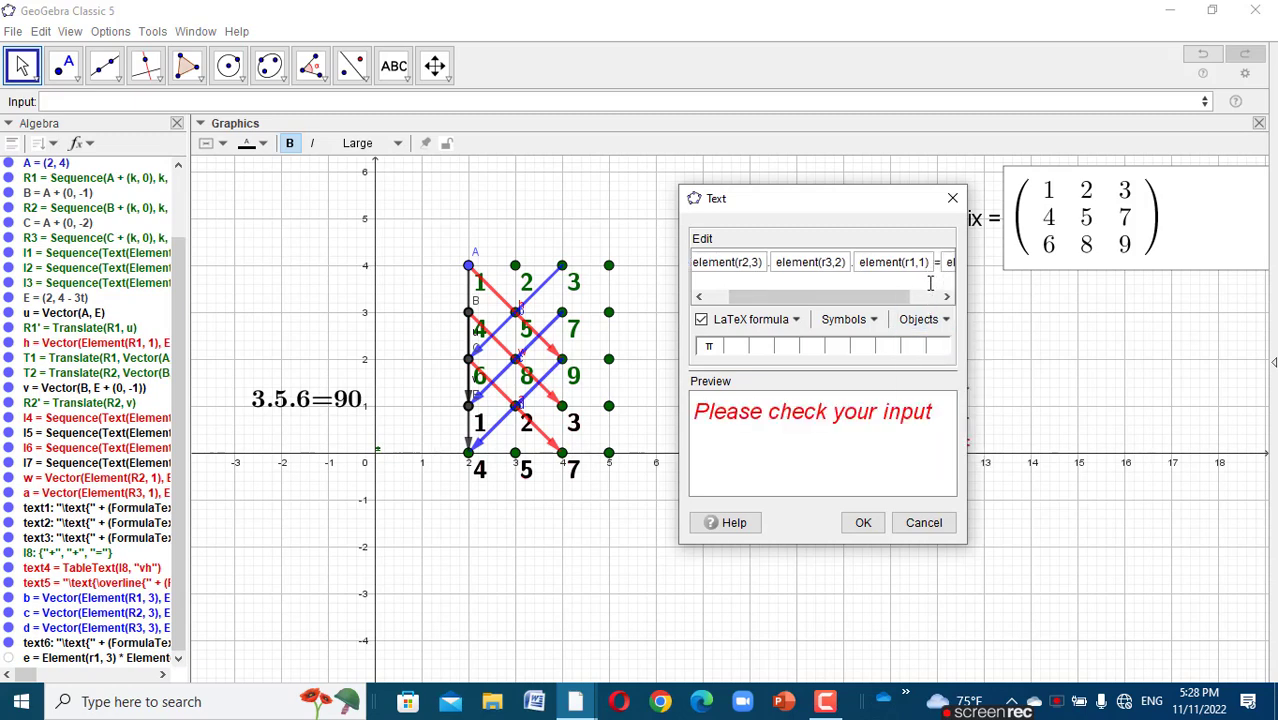
text((r1,)
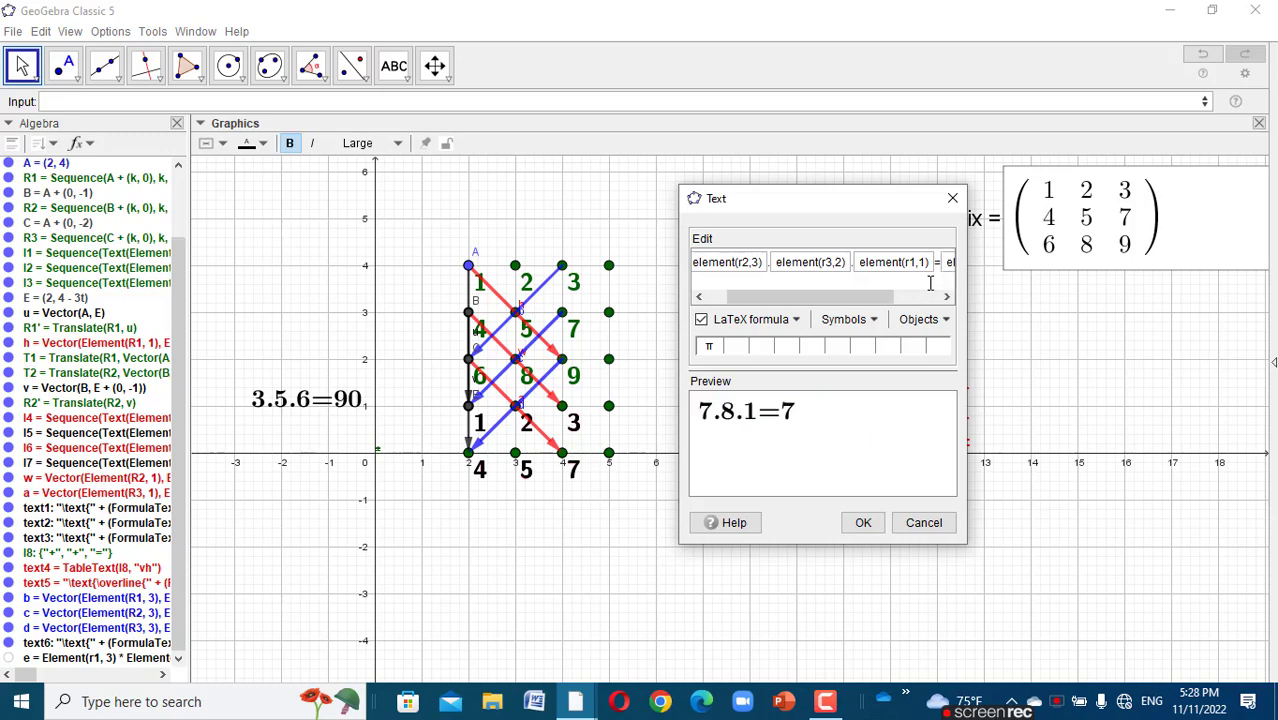
text(3))
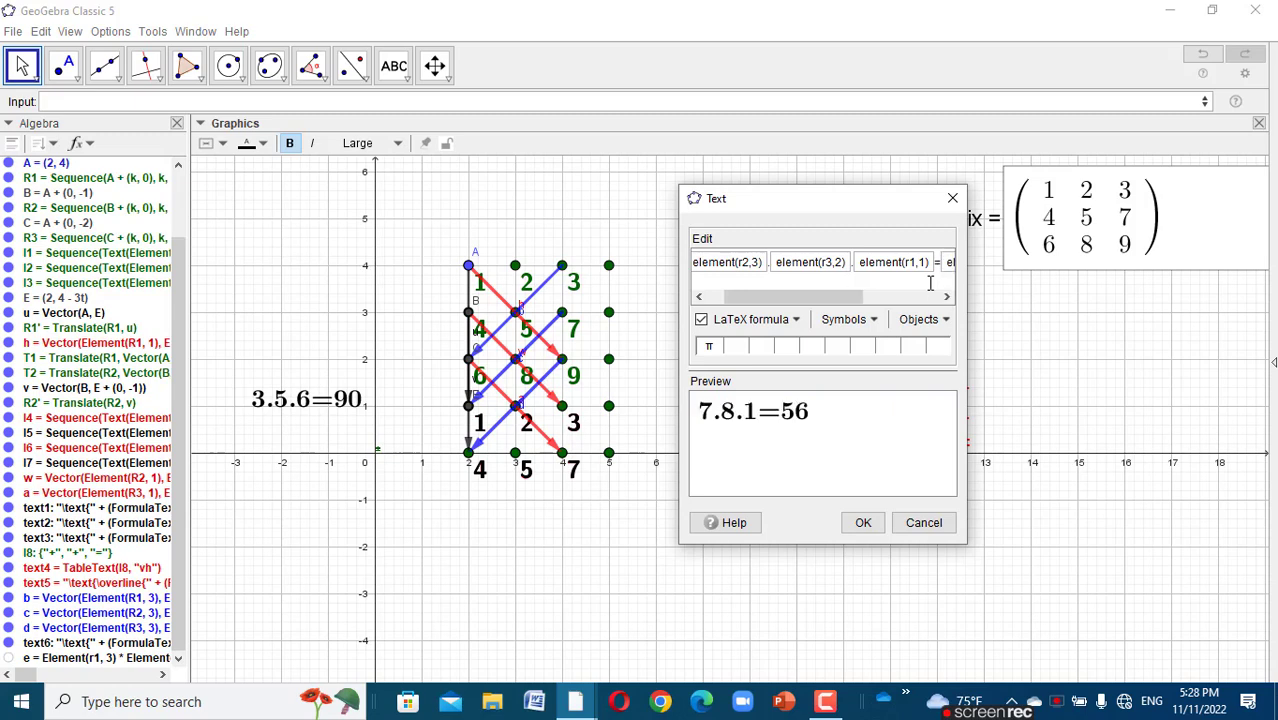
text(*)
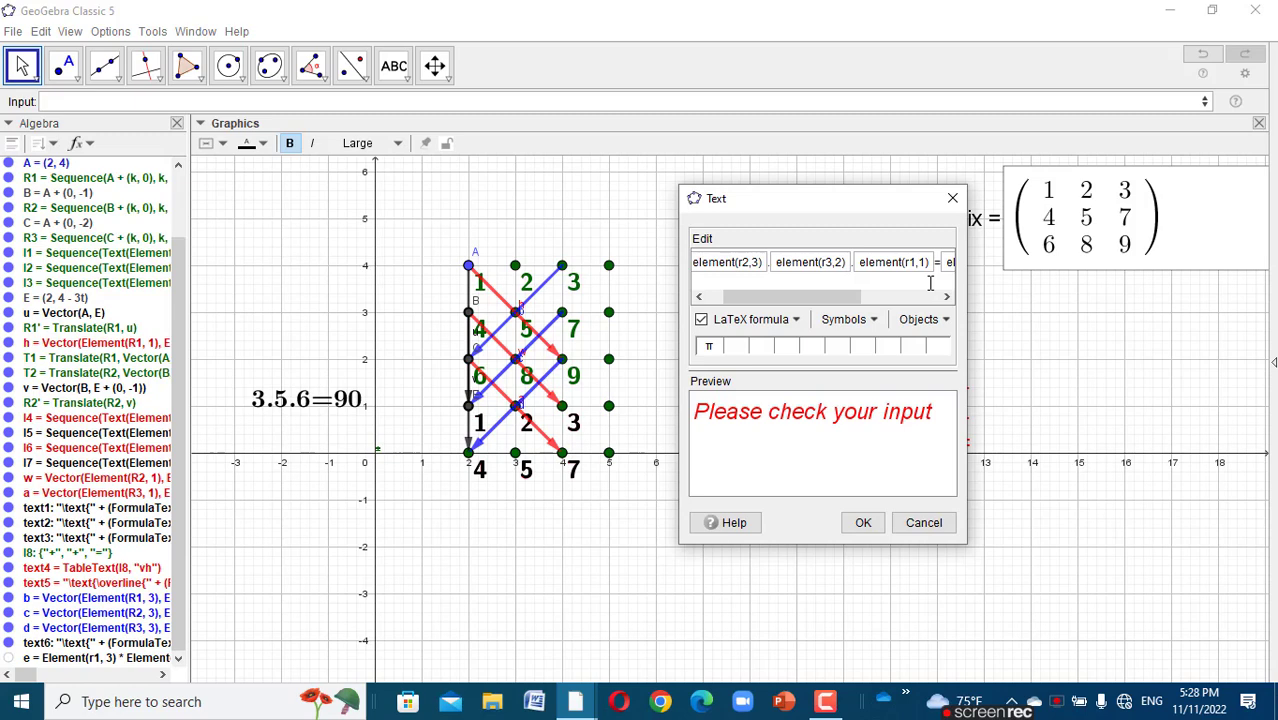
text(element(r1,)
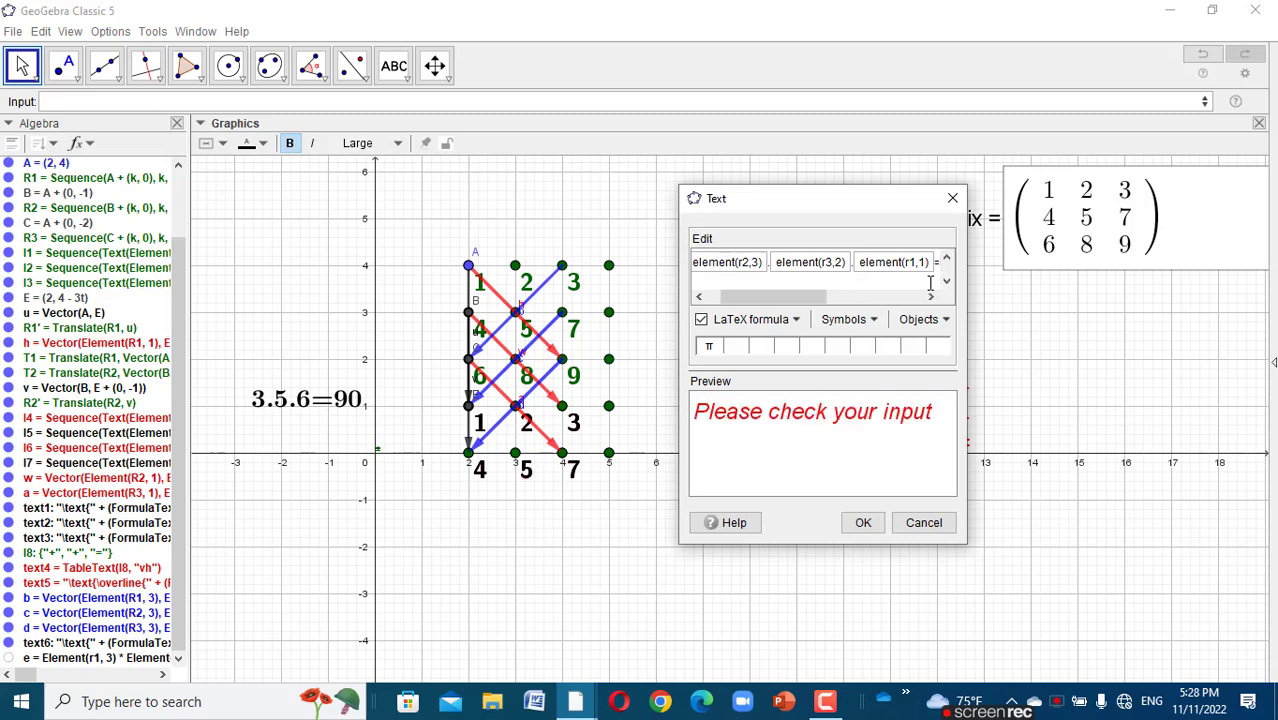
text(el)
text())
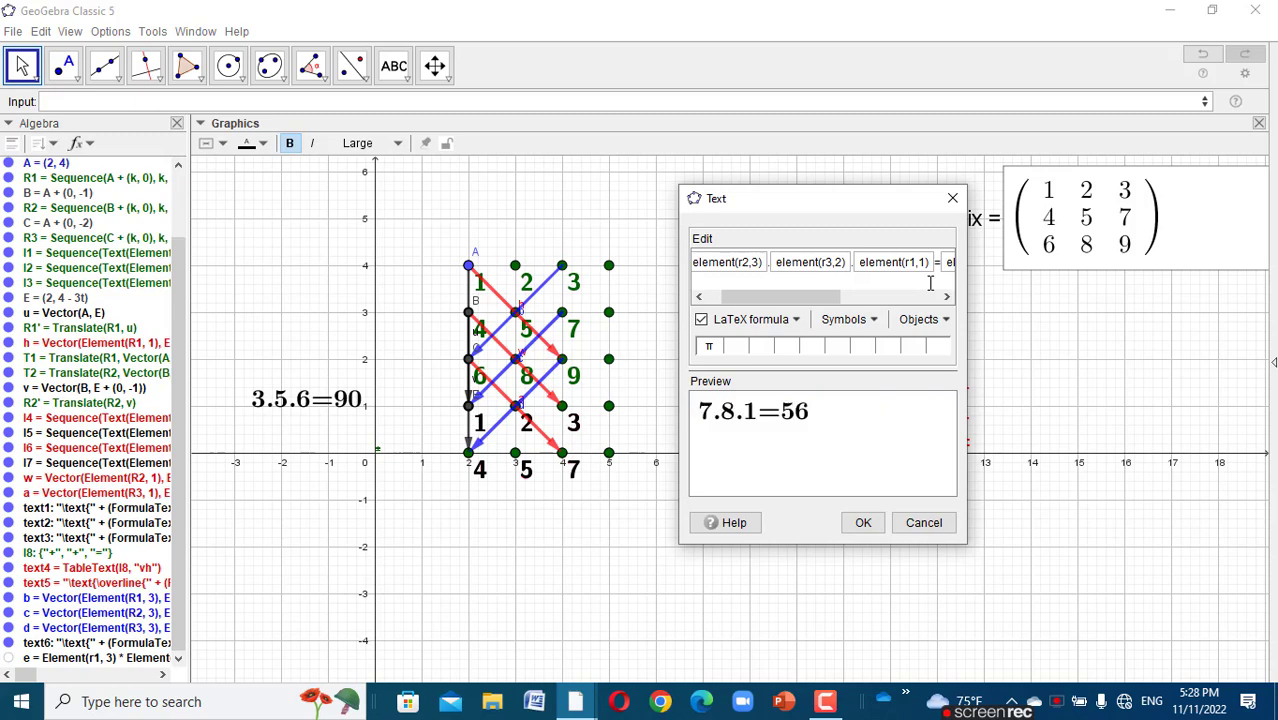
- Copy the product expression element(r2,3)*element(r3,2)*element(r1,1) from the last field and create the text
drag(802, 296, 930, 296)
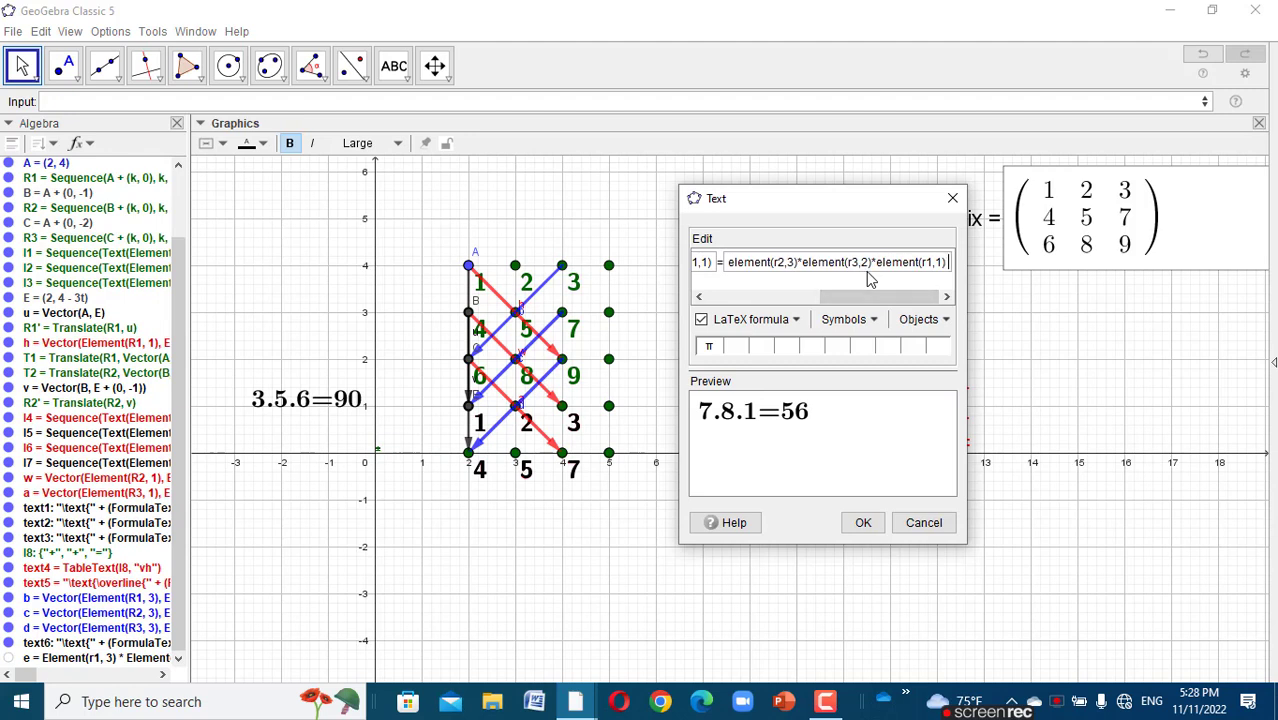
triple_click(741, 264)
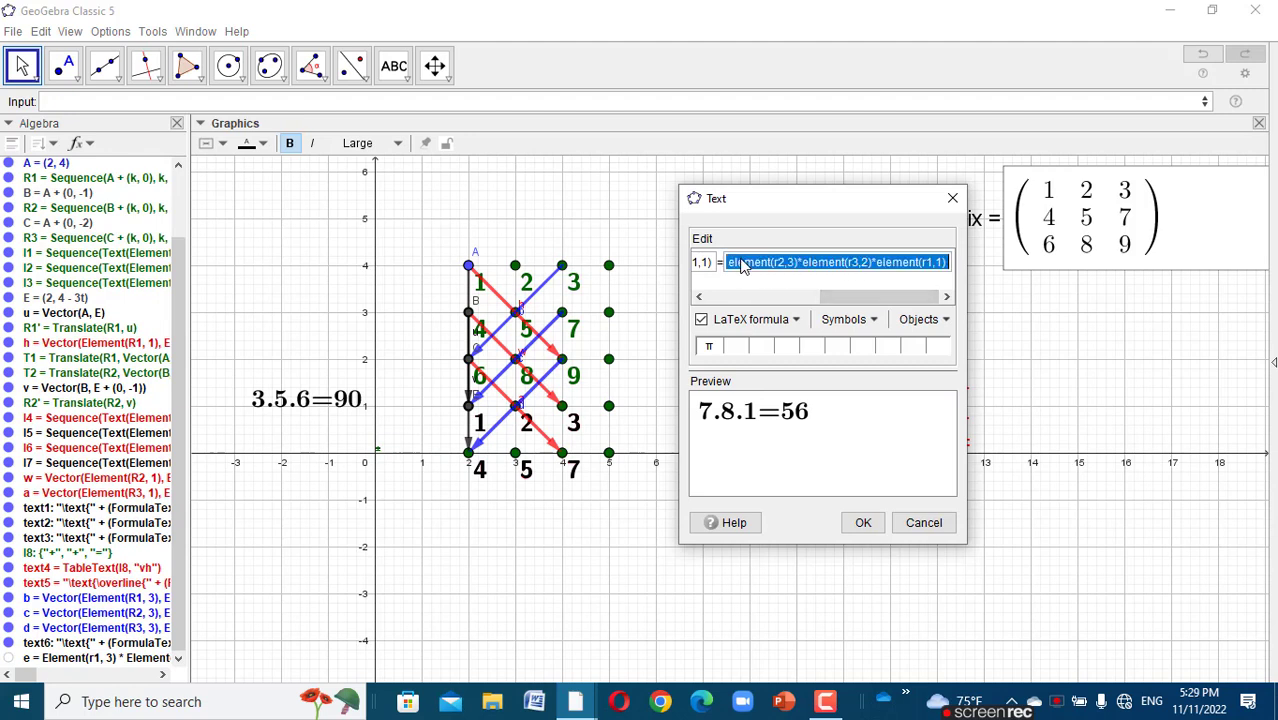
click(862, 523)
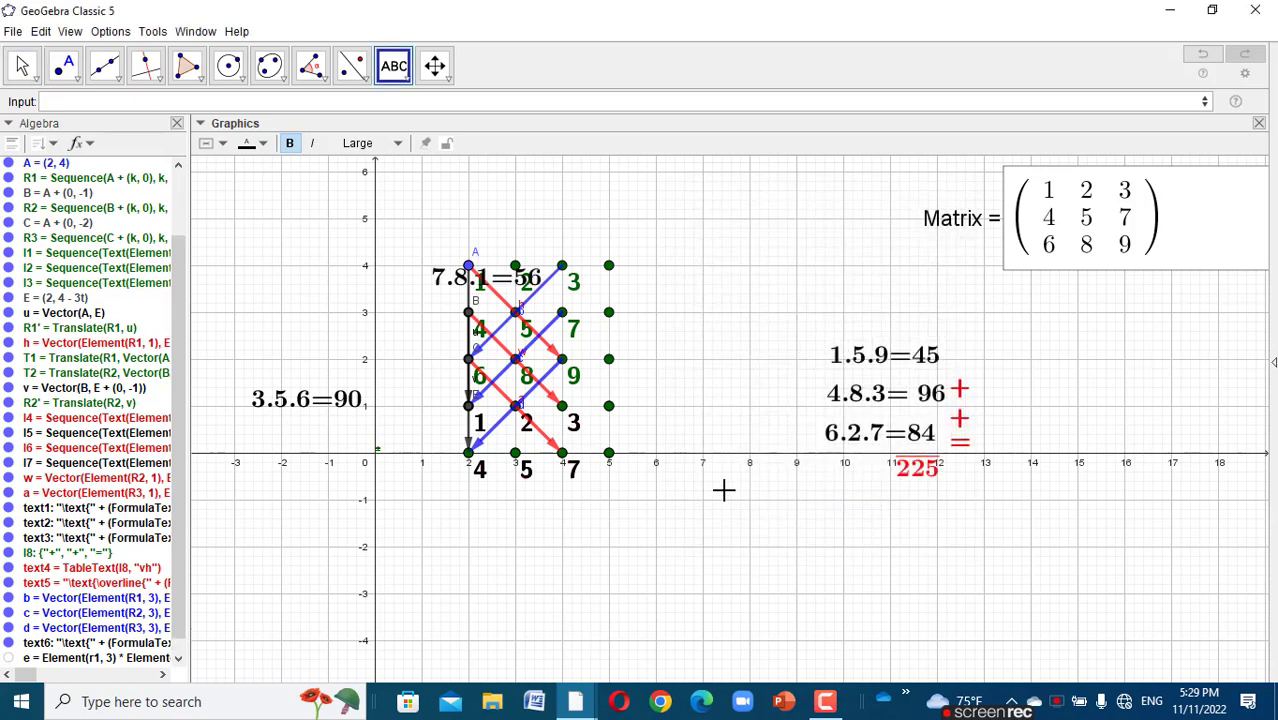
- Dismiss the empty new text and move the second blue-diagonal product text directly below the first one, left of the grid
click(377, 244)
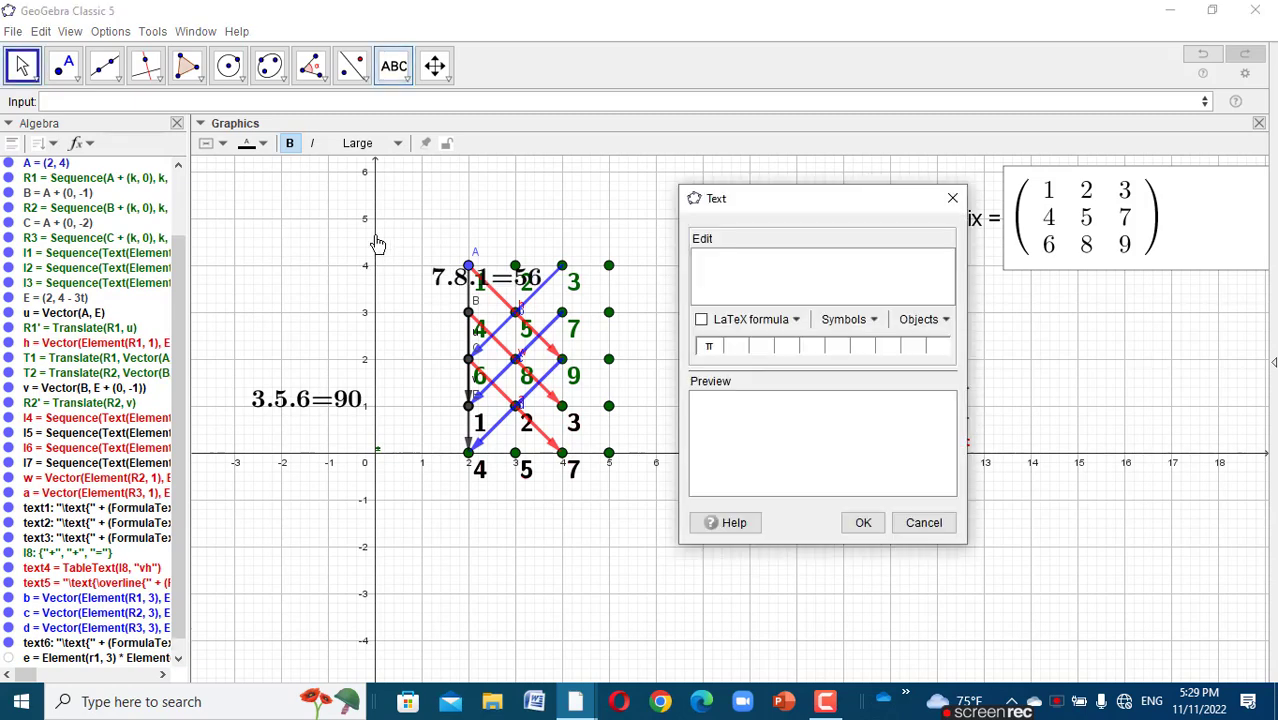
click(952, 198)
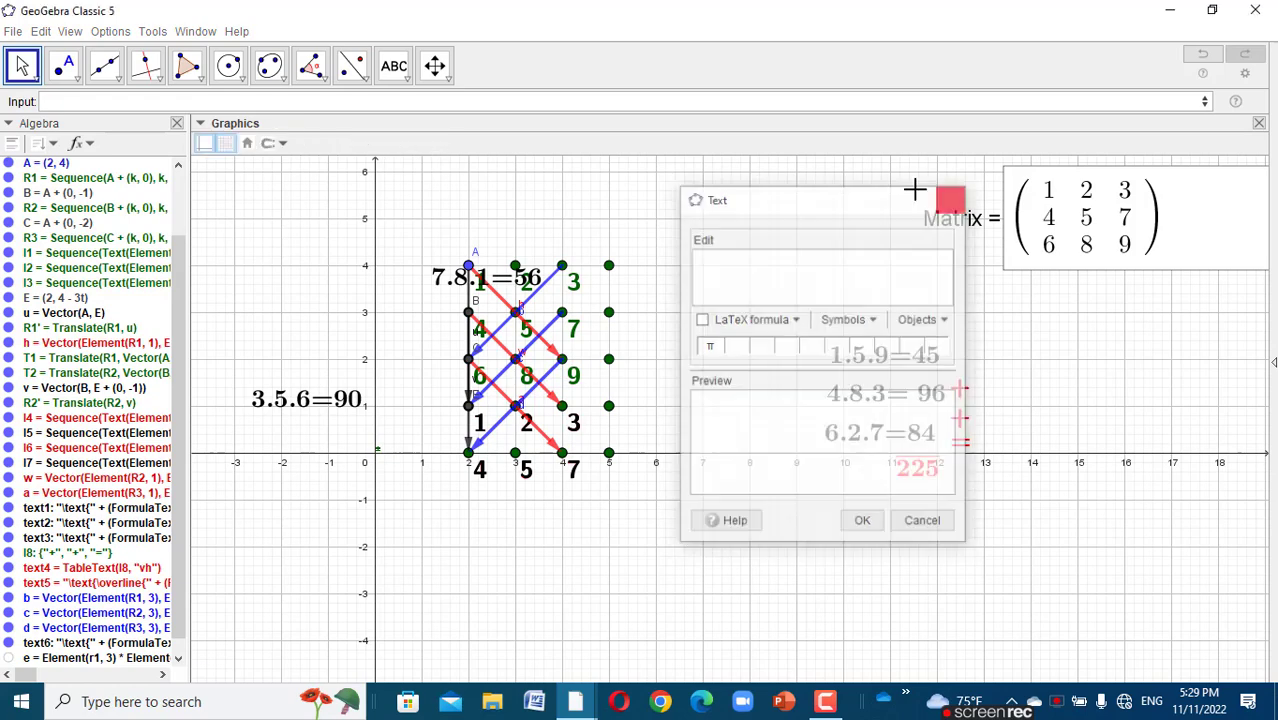
click(442, 279)
drag(439, 286, 260, 441)
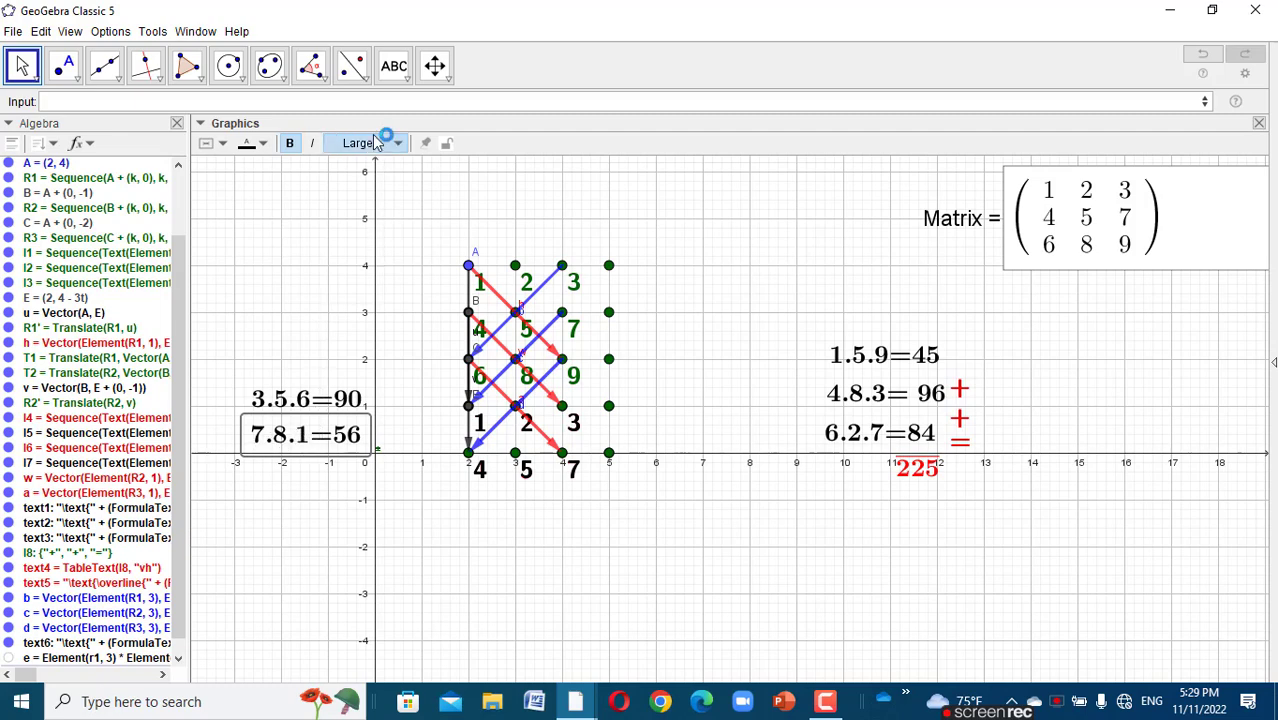
- Start a new LaTeX text above the grid with \text{ and a dynamic field holding element(r3,3)
click(406, 78)
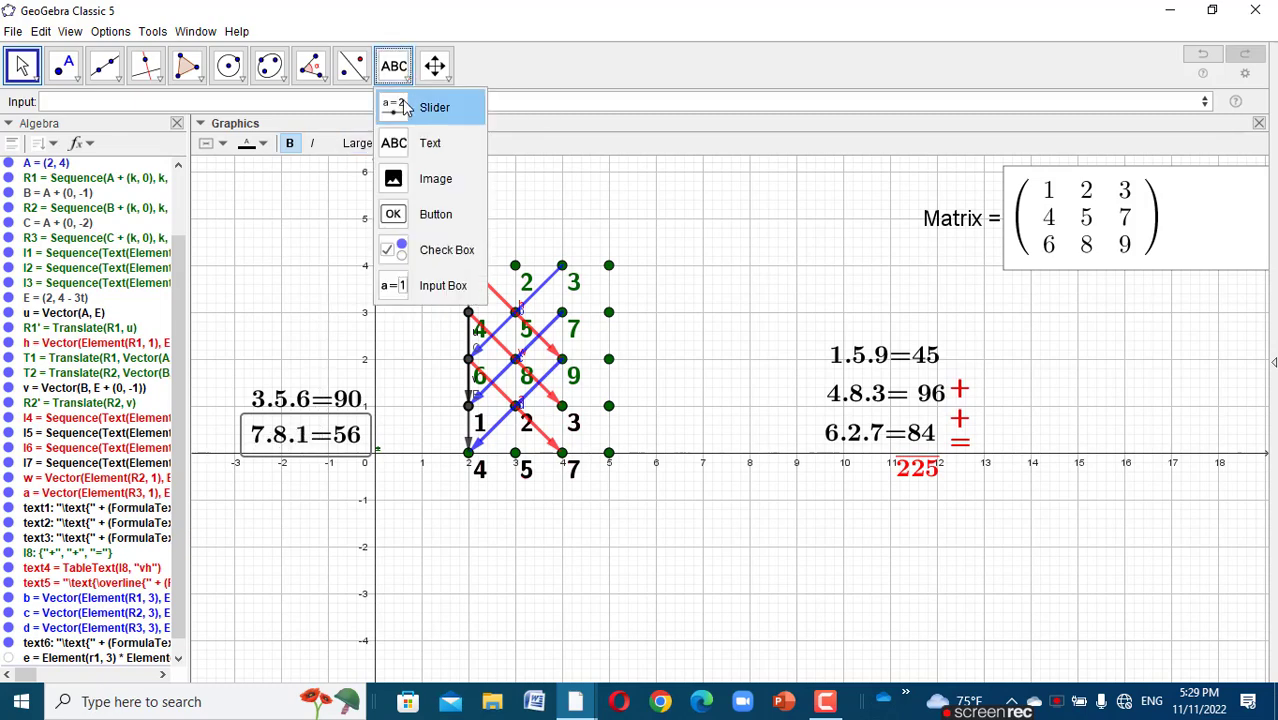
click(409, 143)
click(392, 143)
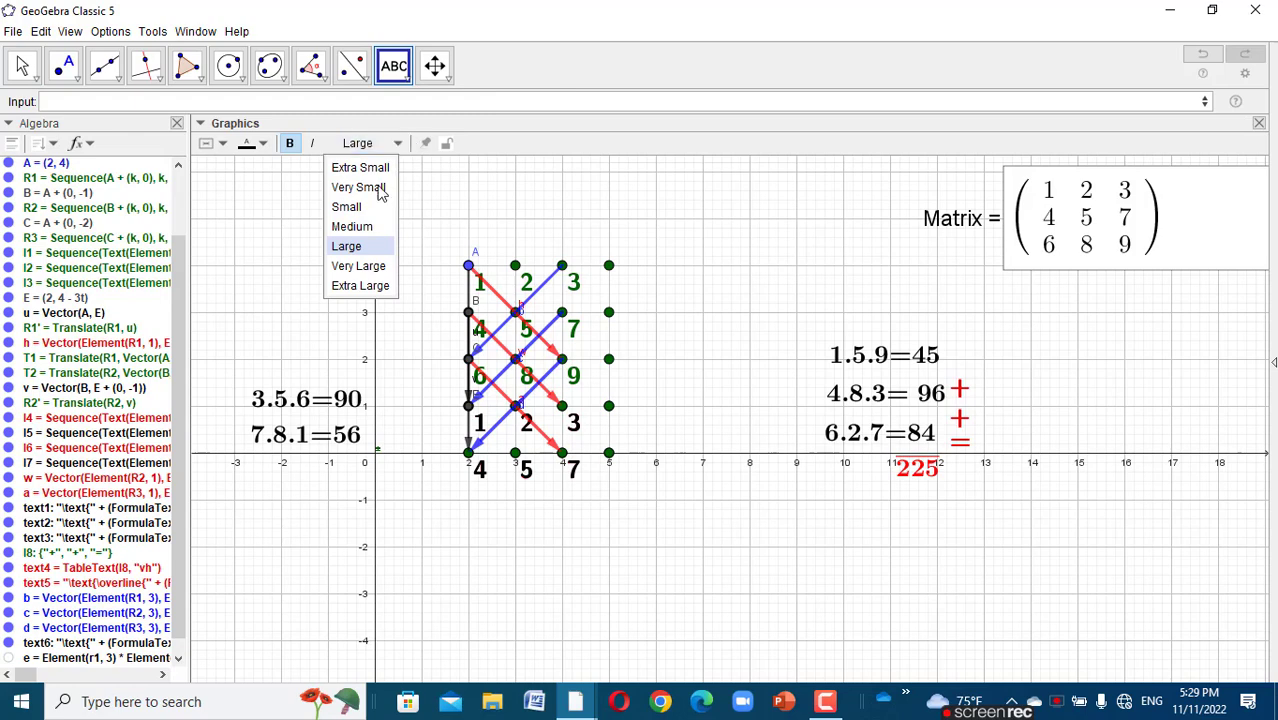
click(482, 203)
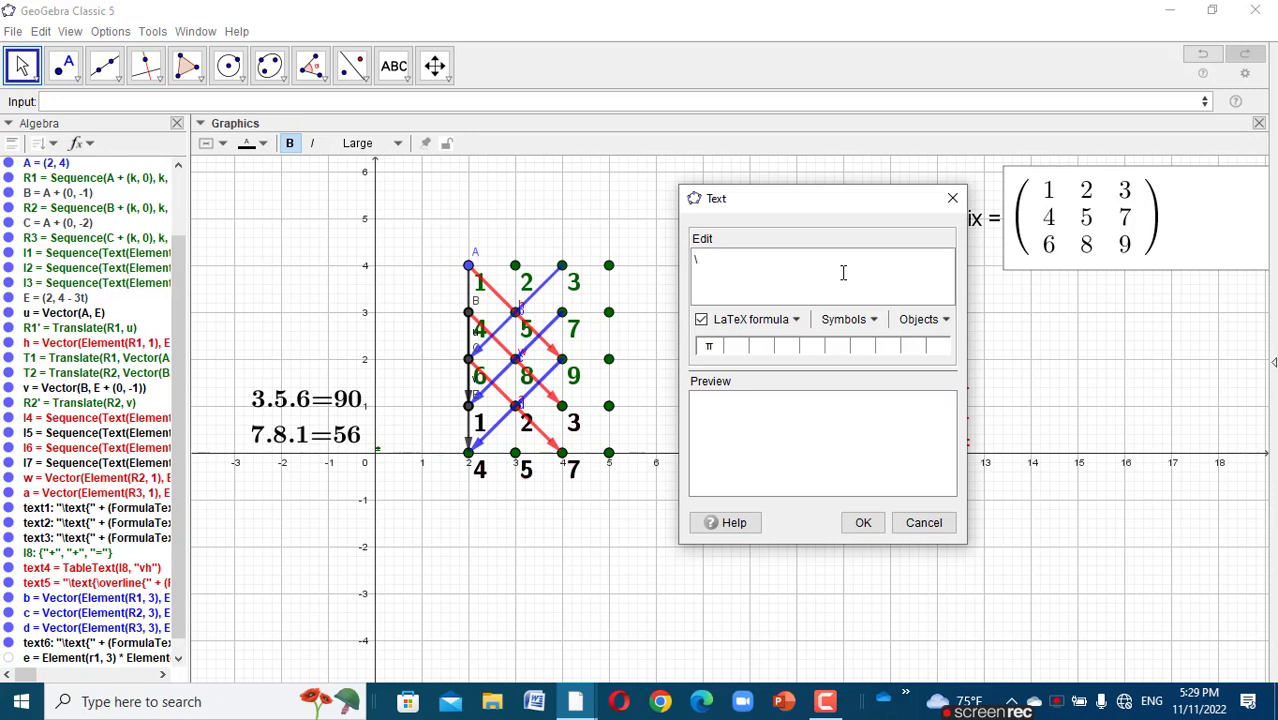
text(text{)
click(937, 320)
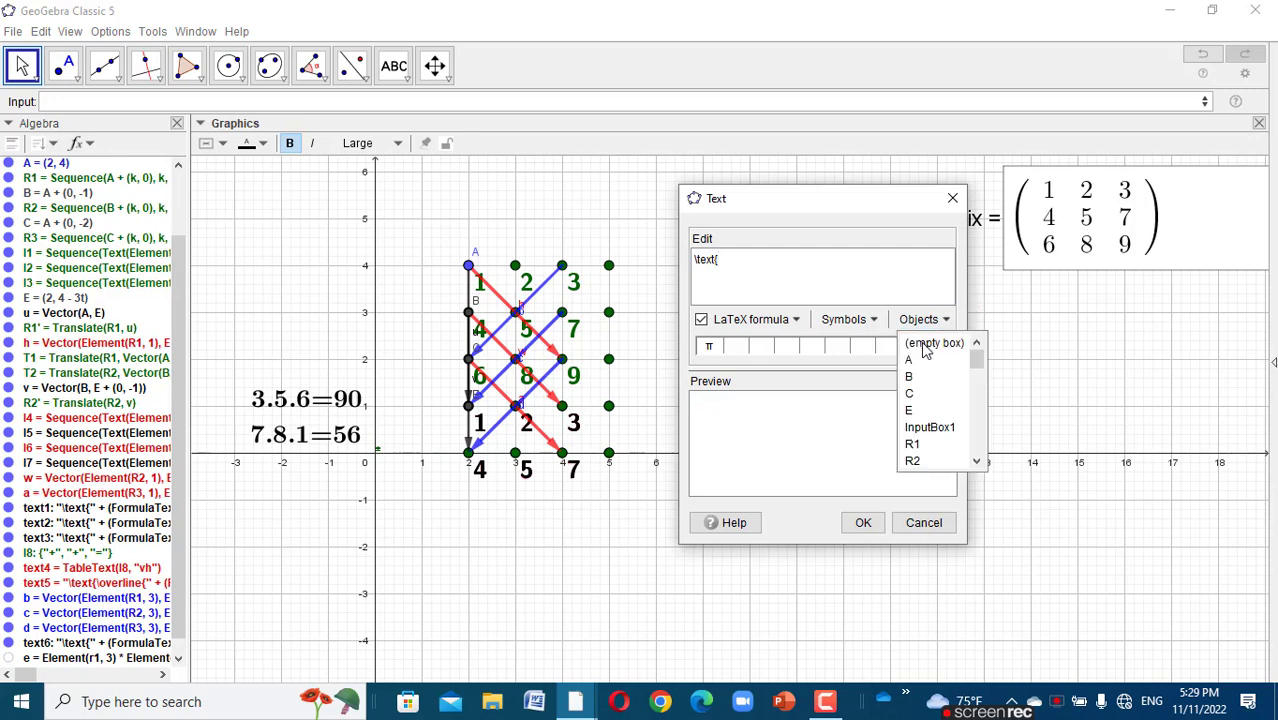
click(925, 344)
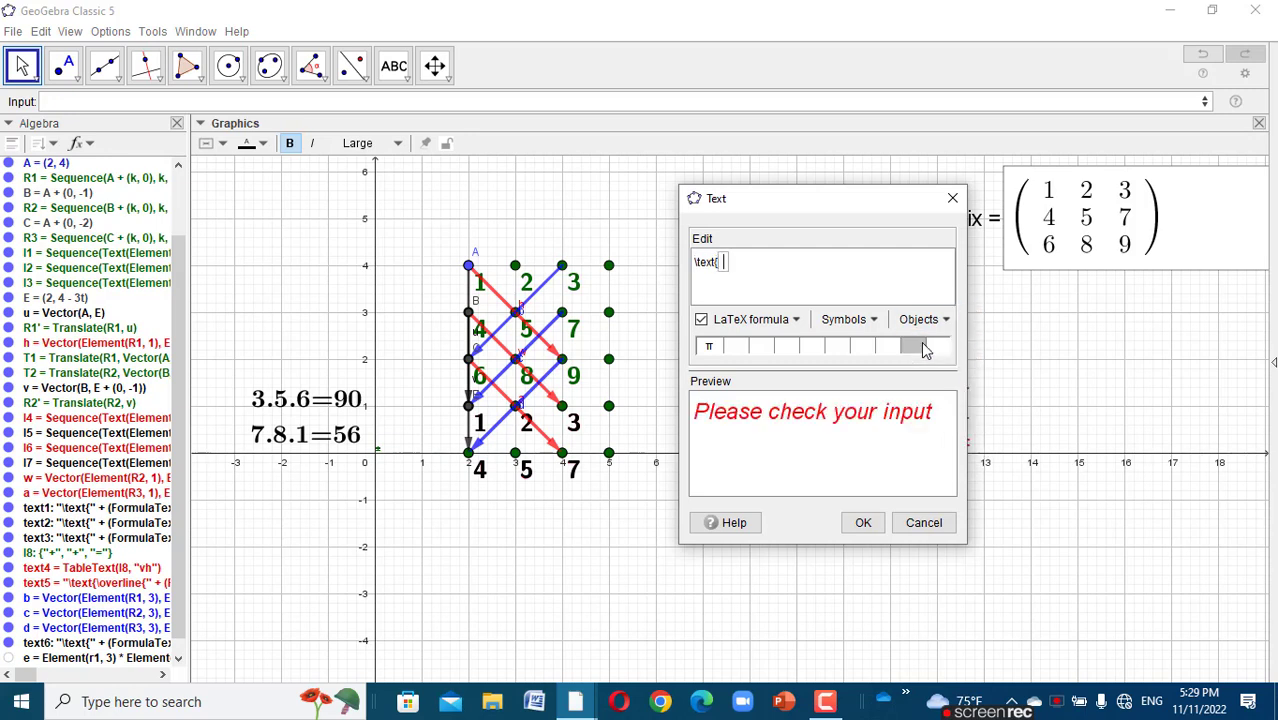
text(element)
text((r3,3)
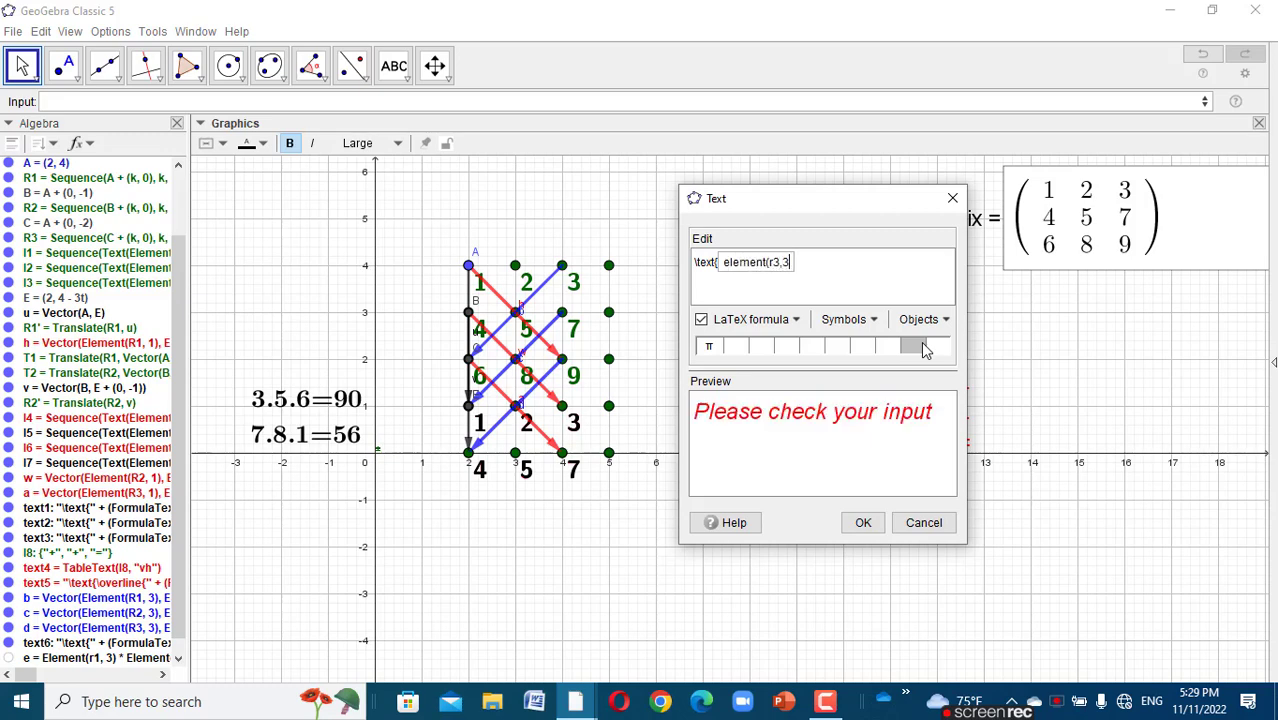
text())
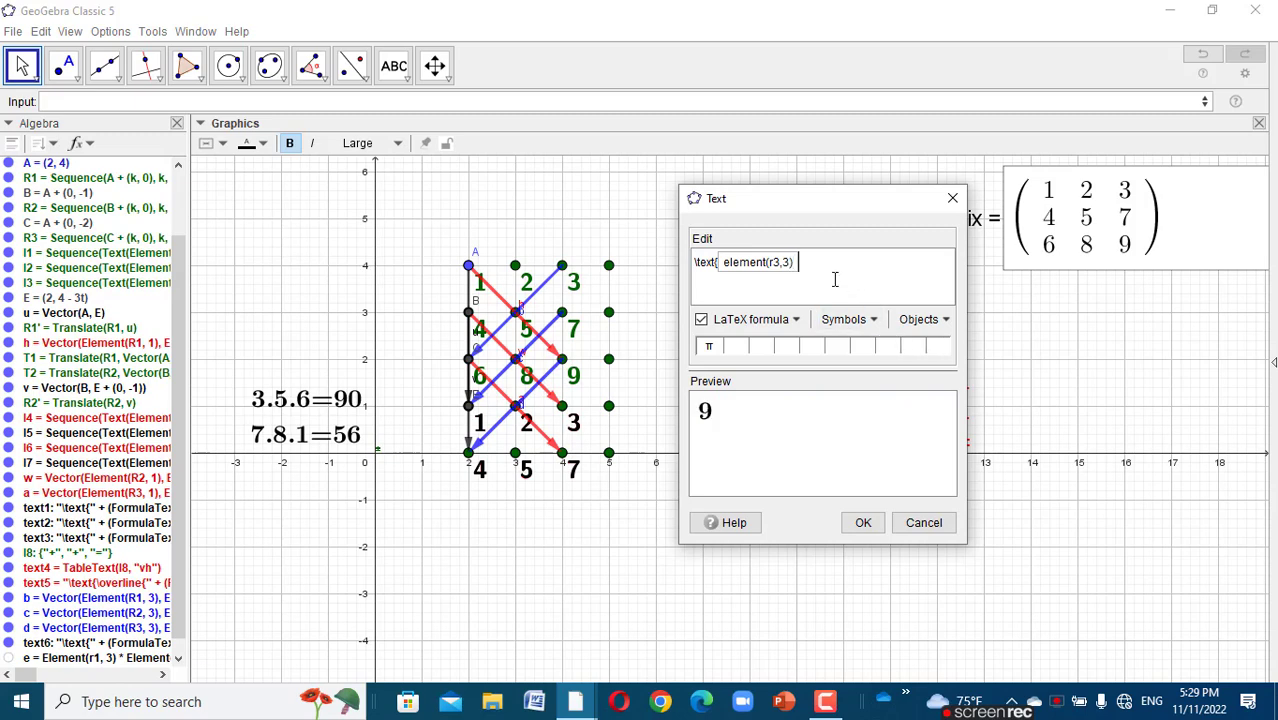
- Append a dot and a second dynamic field holding element(r1,2) to the product text
text(.)
click(902, 319)
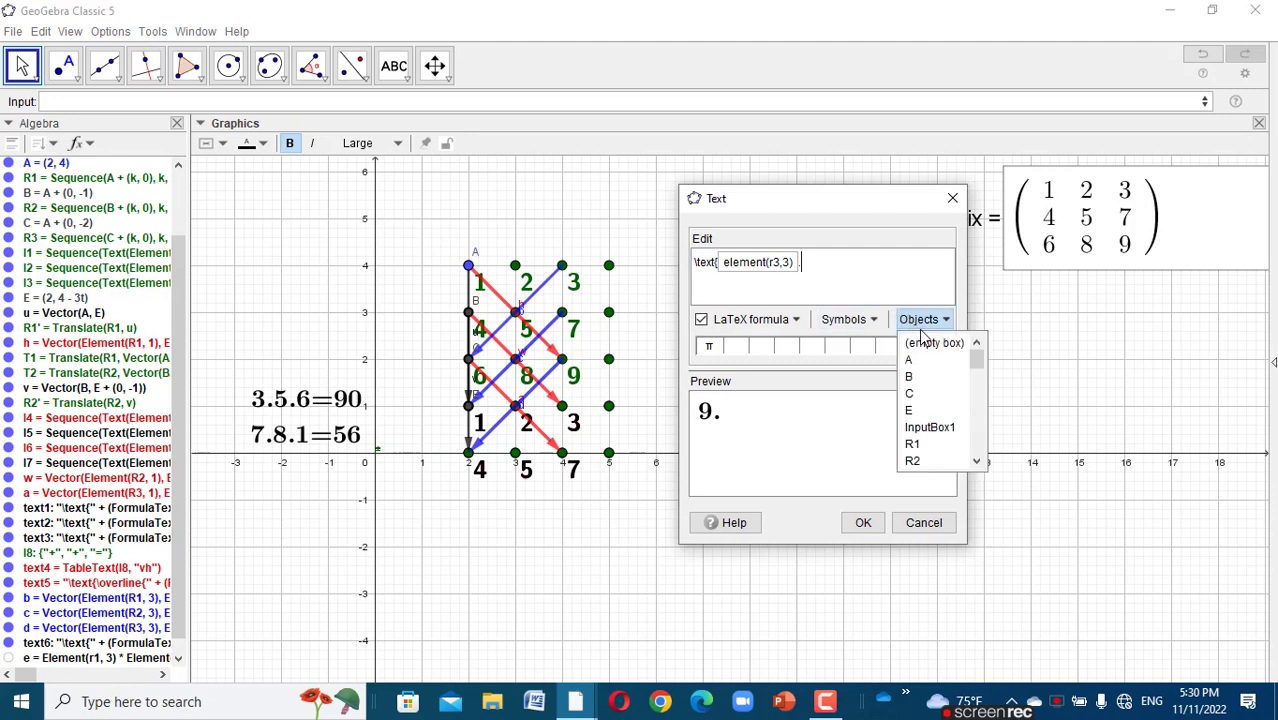
click(930, 345)
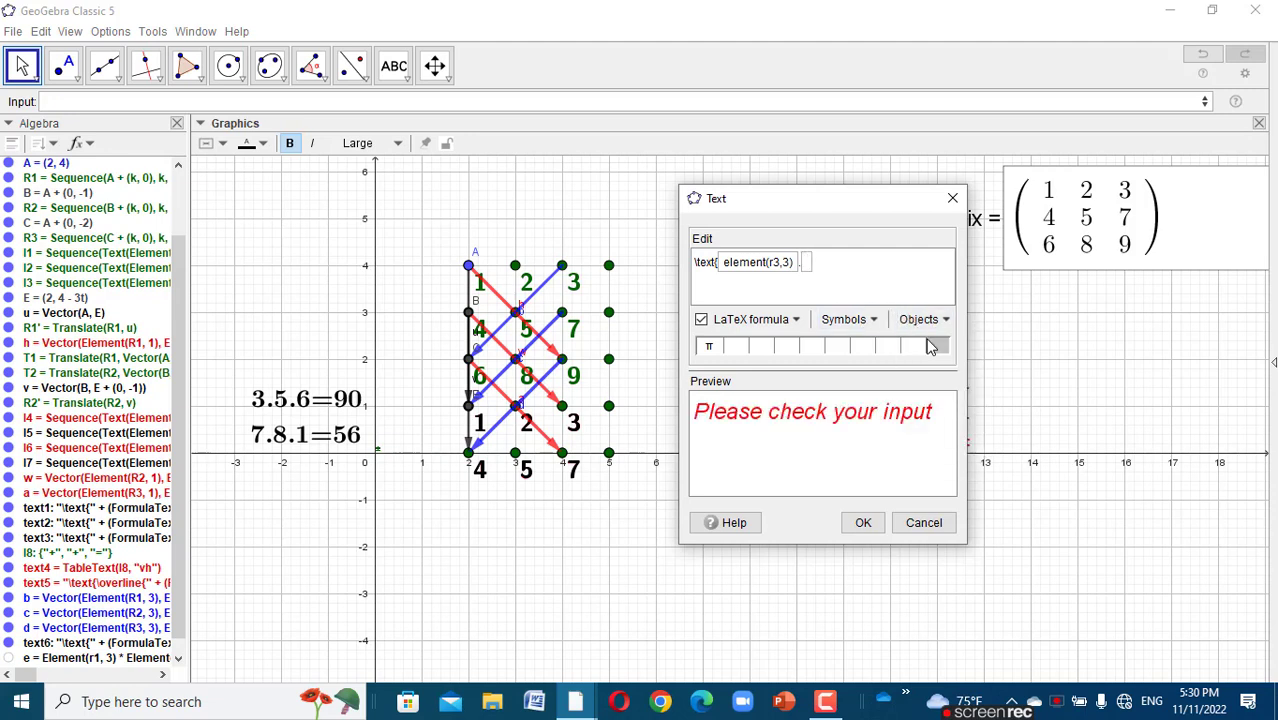
text(element(r2,)
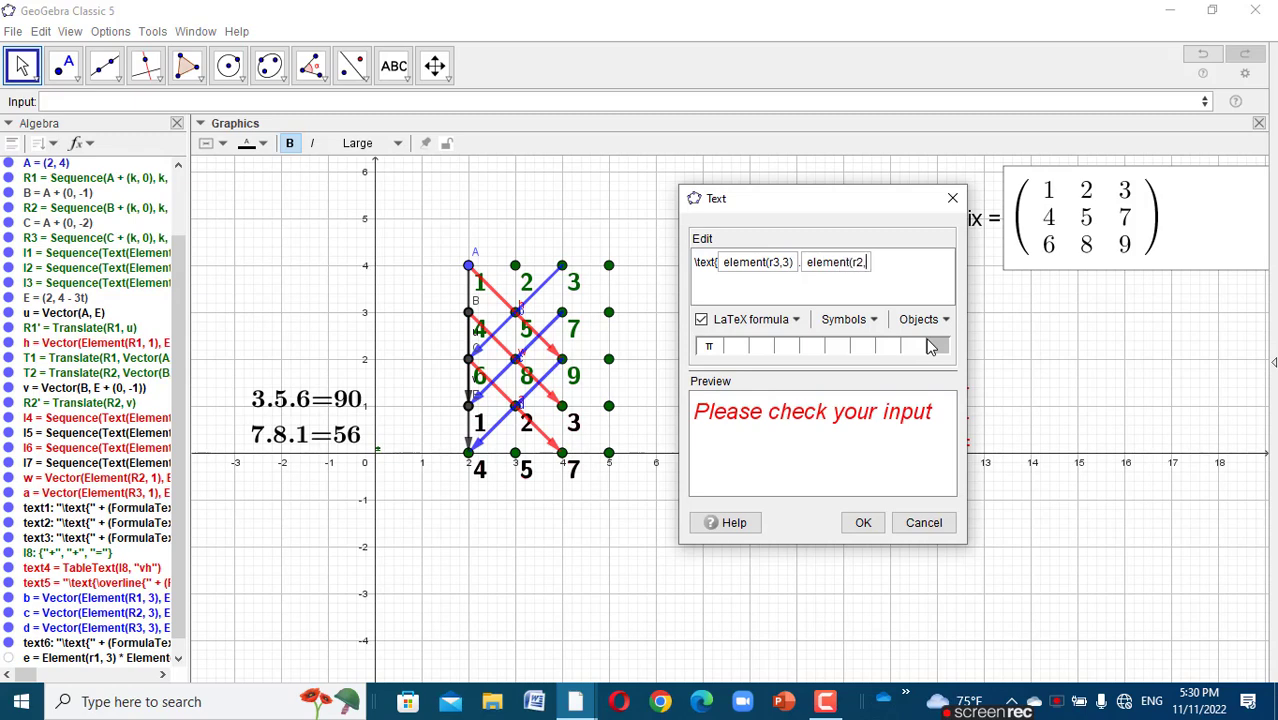
key(BackSpace)
key(BackSpace)
text(1,2))
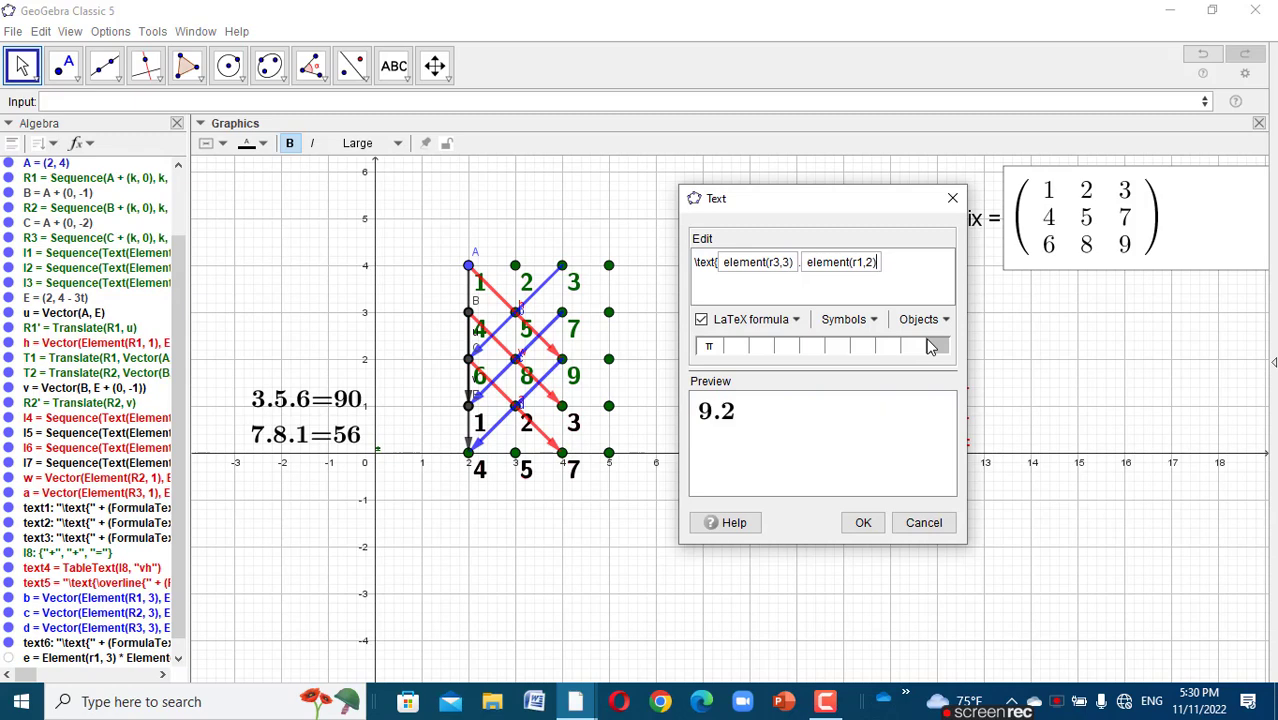
key(Right)
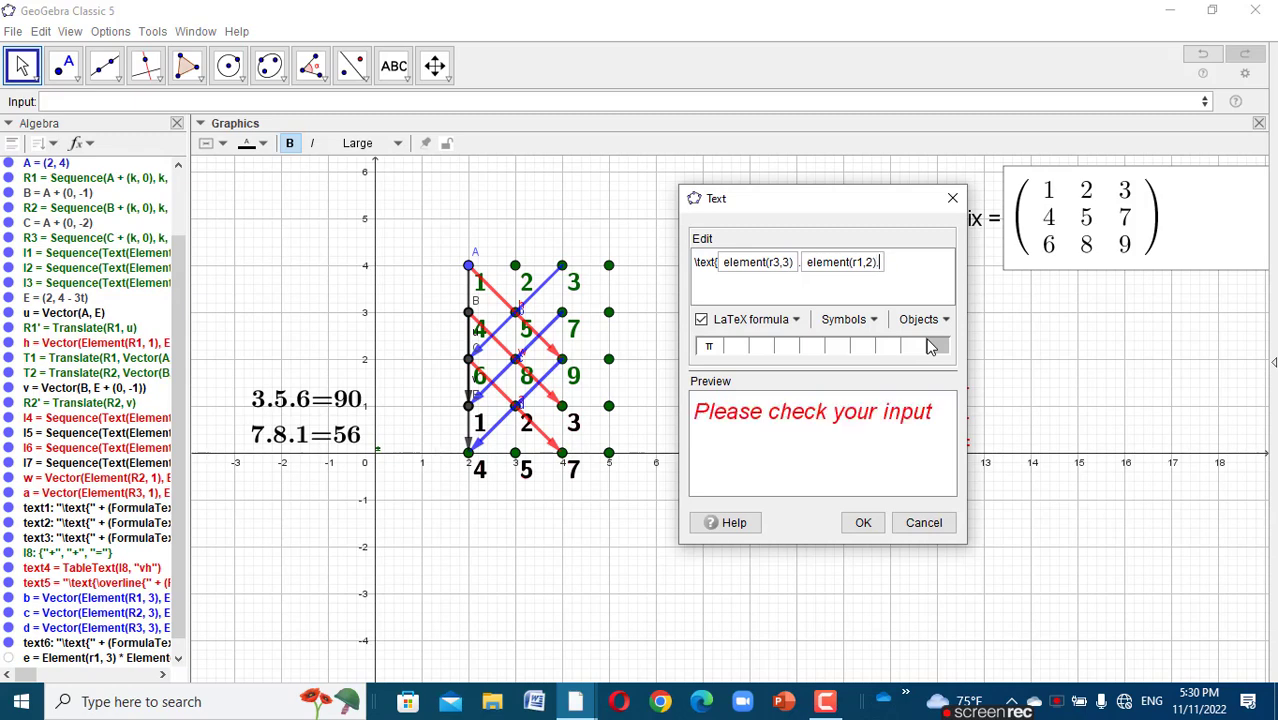
text(.element()
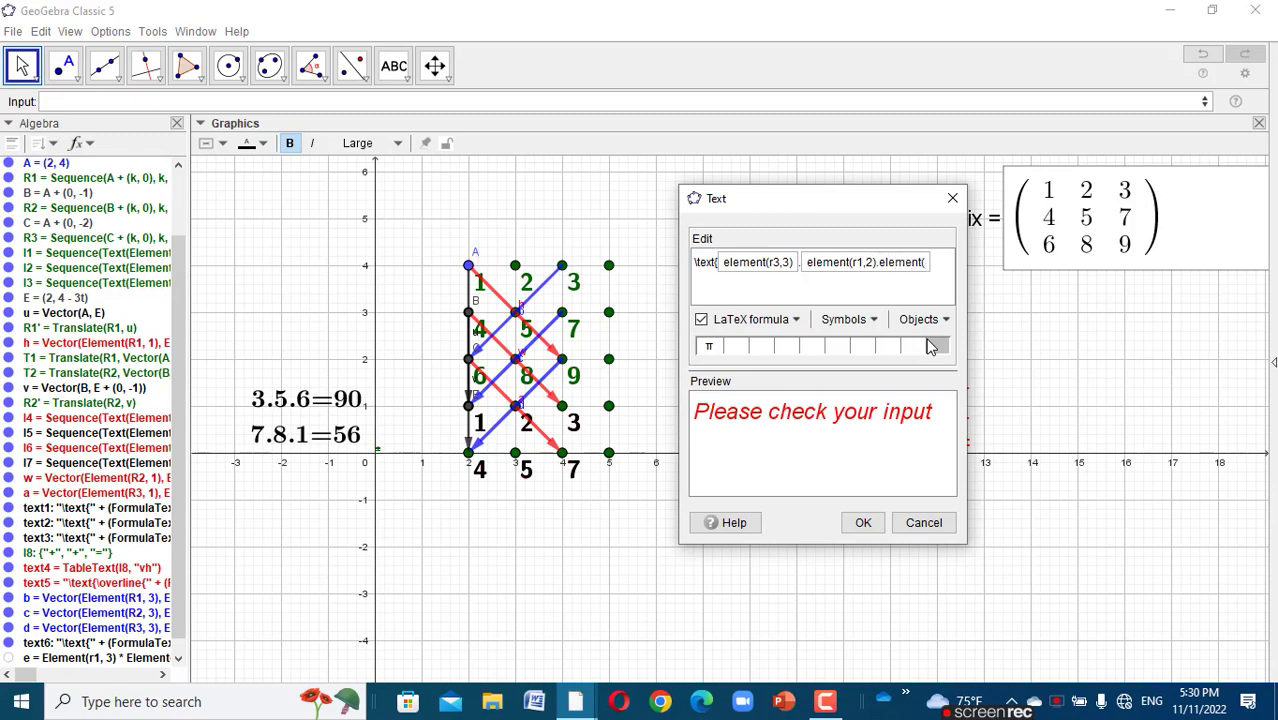
text(r2,1))
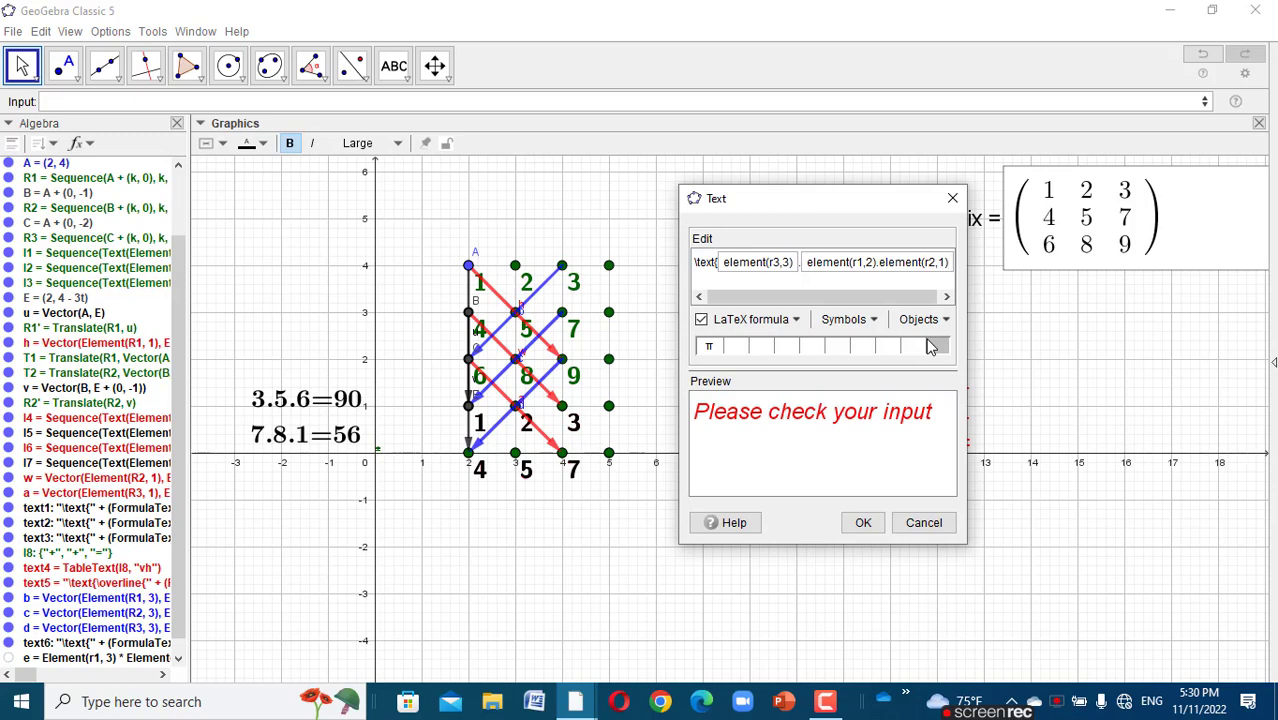
key(BackSpace)
key(BackSpace)
key(BackSpace)
key(BackSpace)
key(BackSpace)
key(BackSpace)
key(BackSpace)
key(BackSpace)
key(BackSpace)
key(BackSpace)
key(BackSpace)
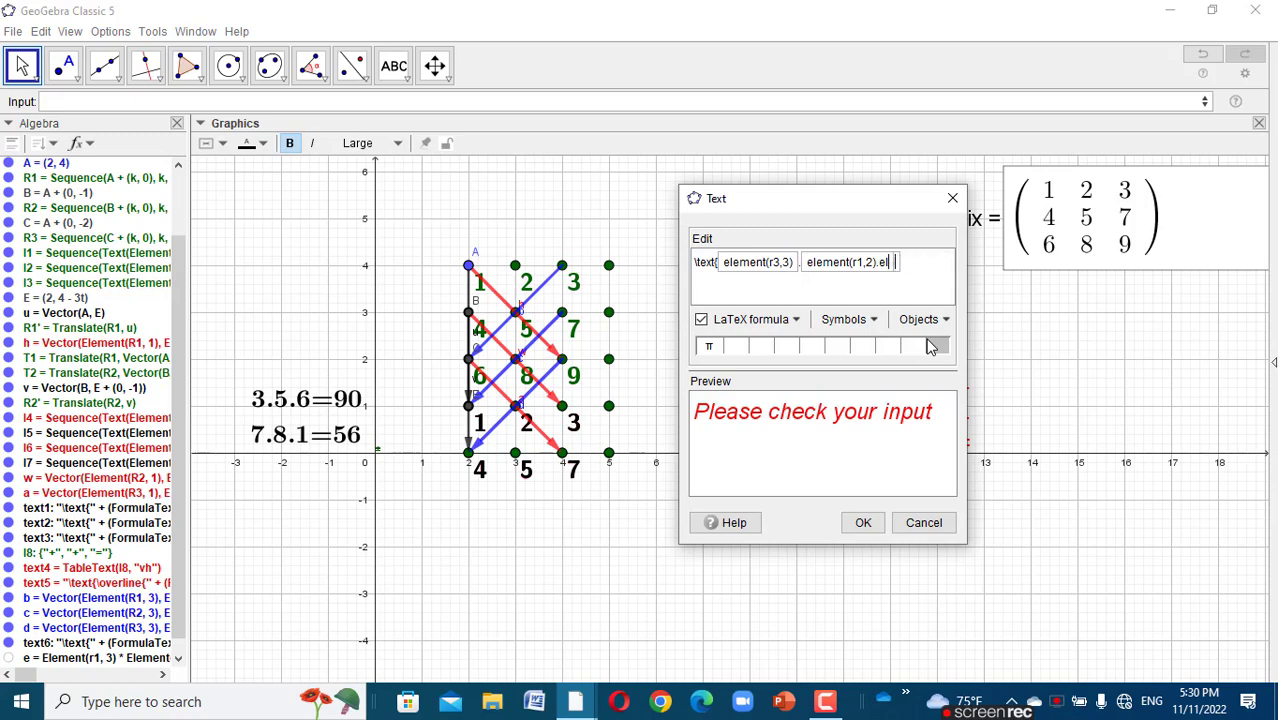
key(BackSpace)
key(BackSpace)
key(BackSpace)
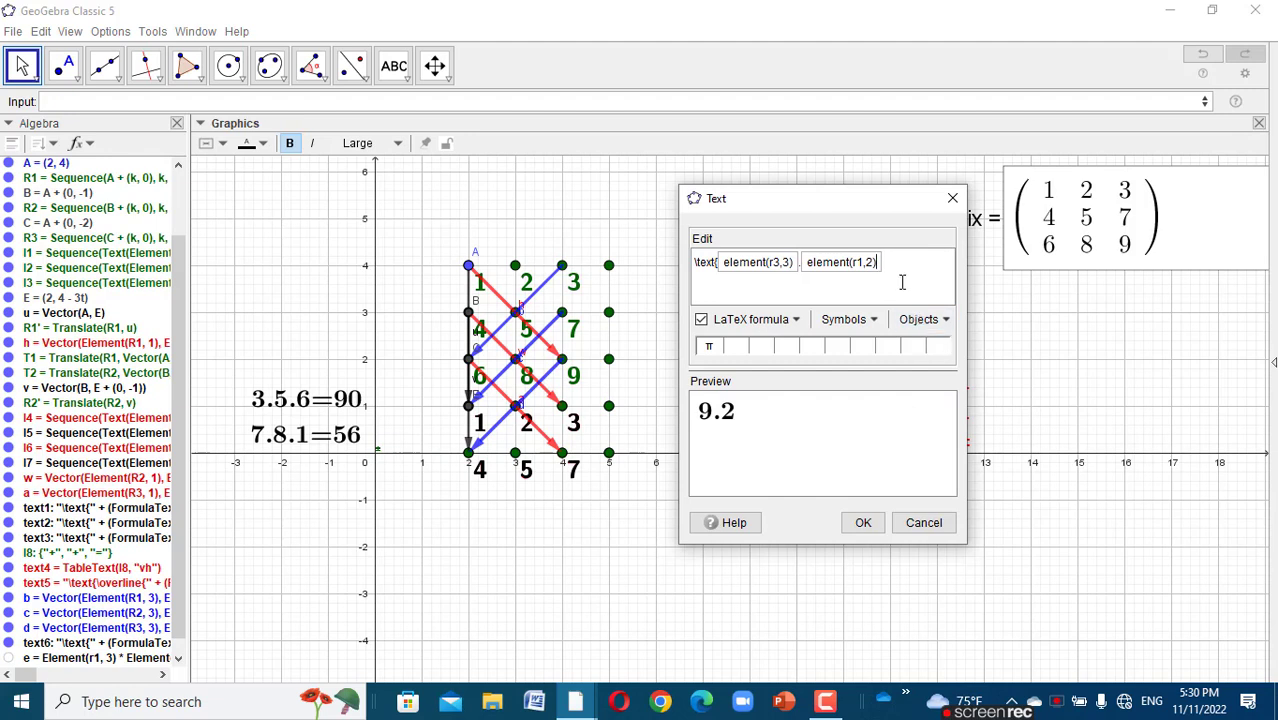
- Append a dot and a third dynamic field holding element(r2,1) to the product text
text(.)
click(926, 318)
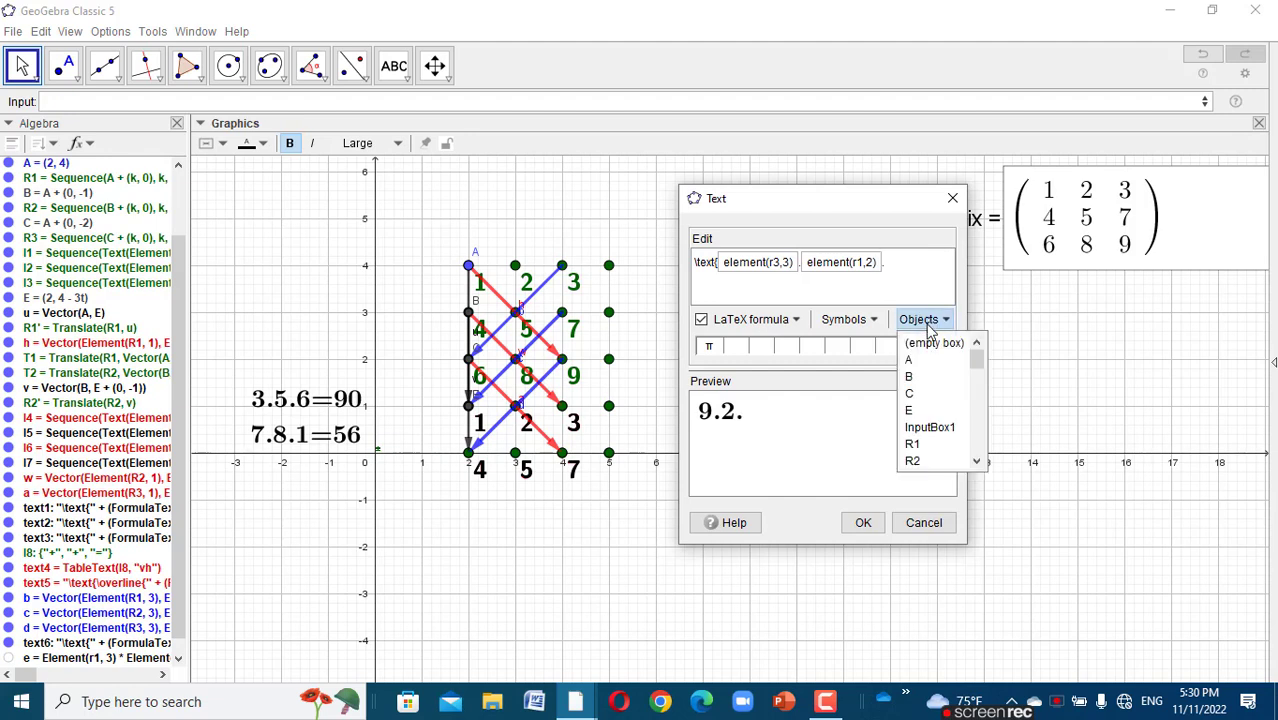
click(930, 344)
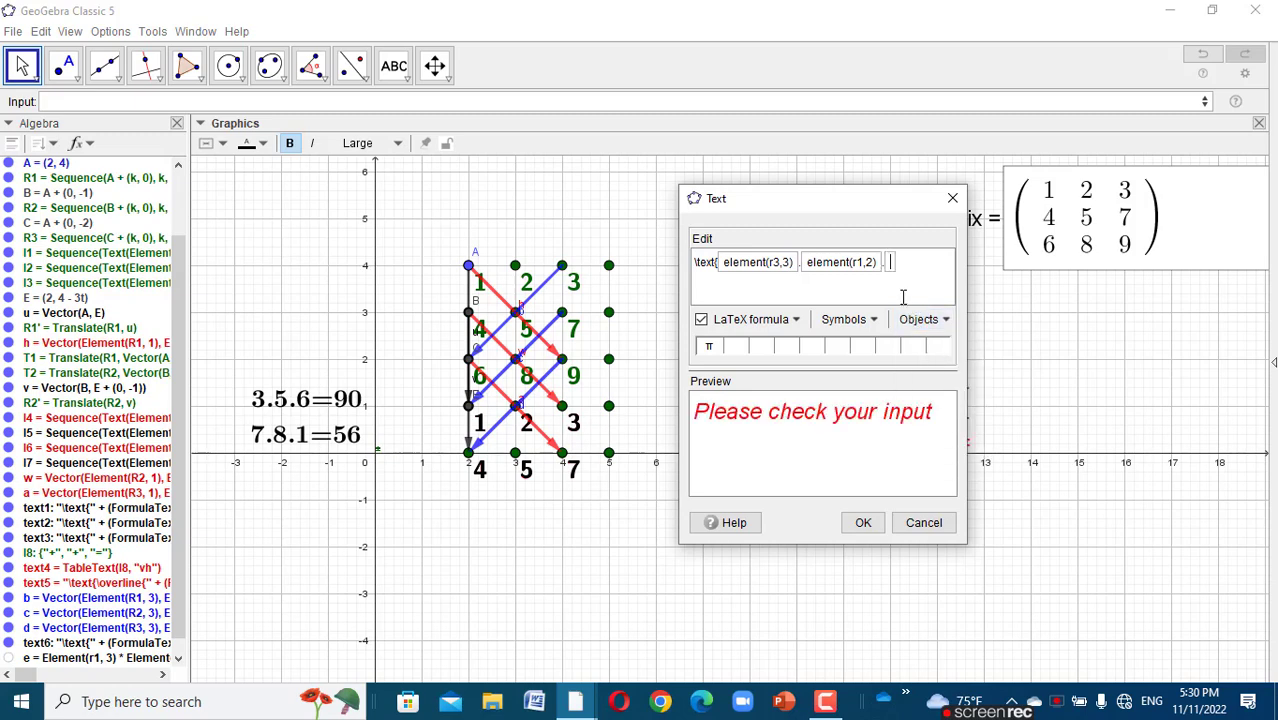
text(element(r2,1)
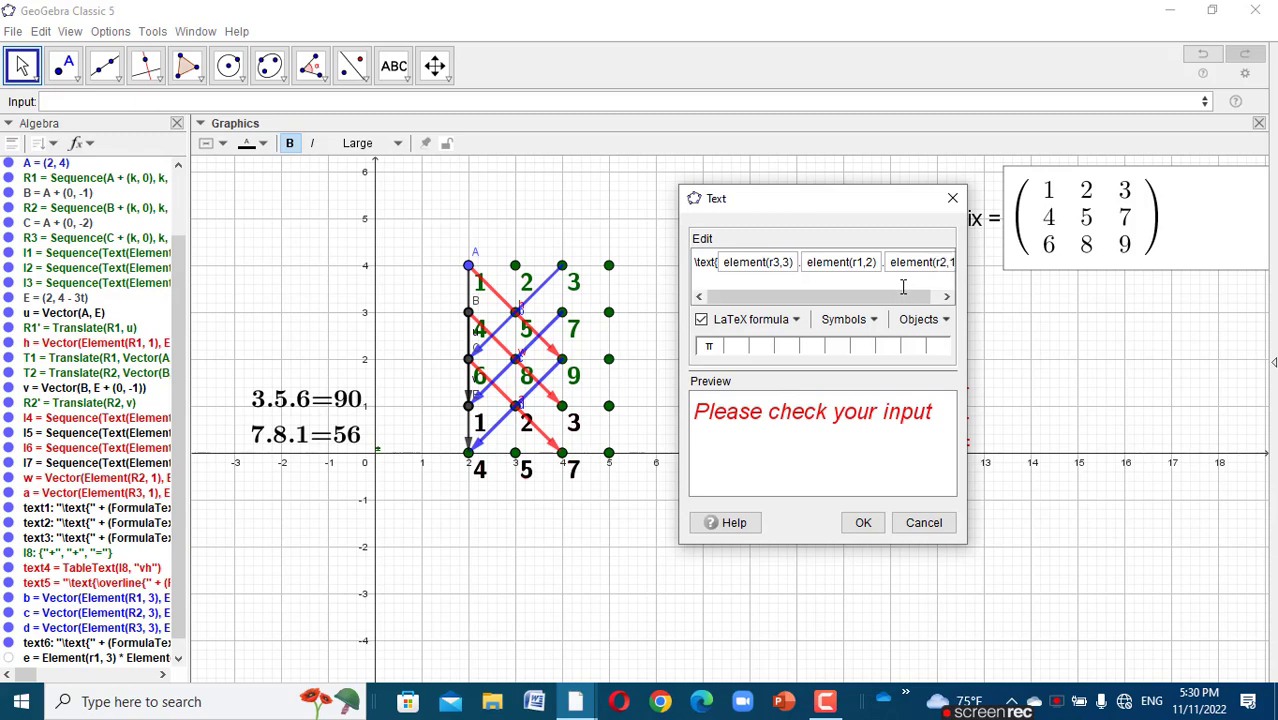
text())
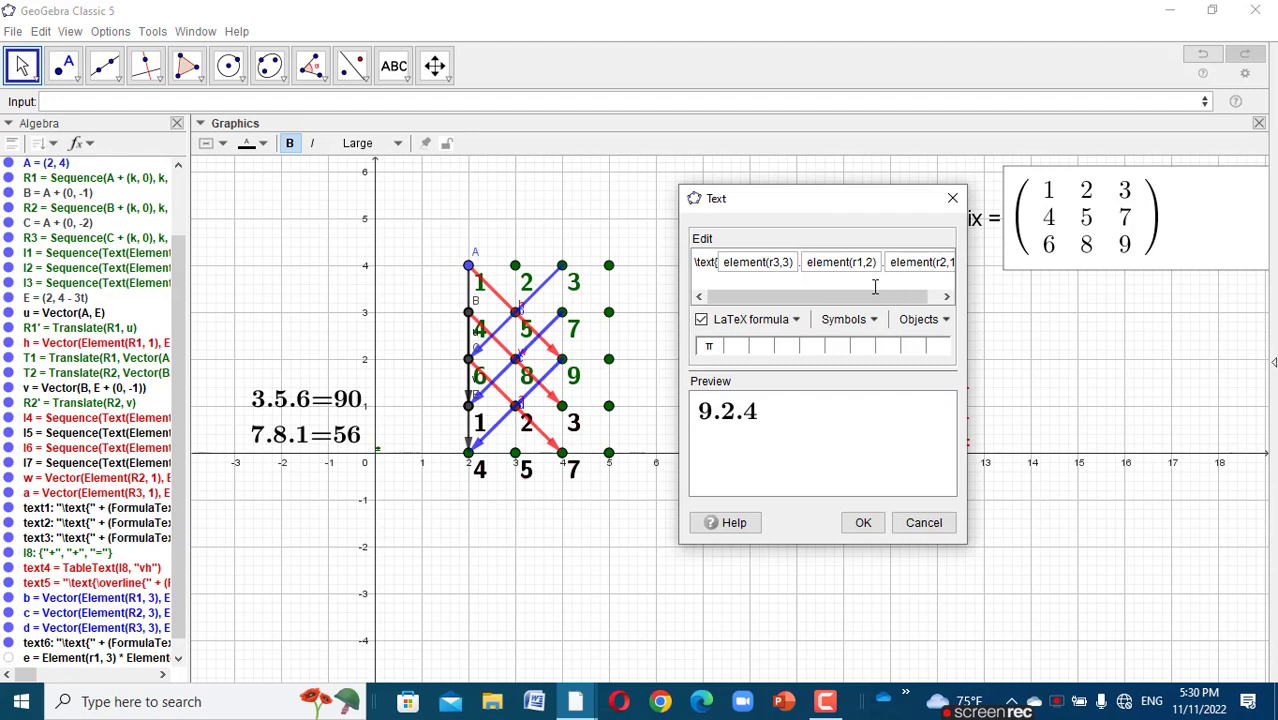
- Append an equals sign and a dynamic field for the product of elements (r3,3), (r2,1) and (r1,2)
drag(838, 291, 946, 290)
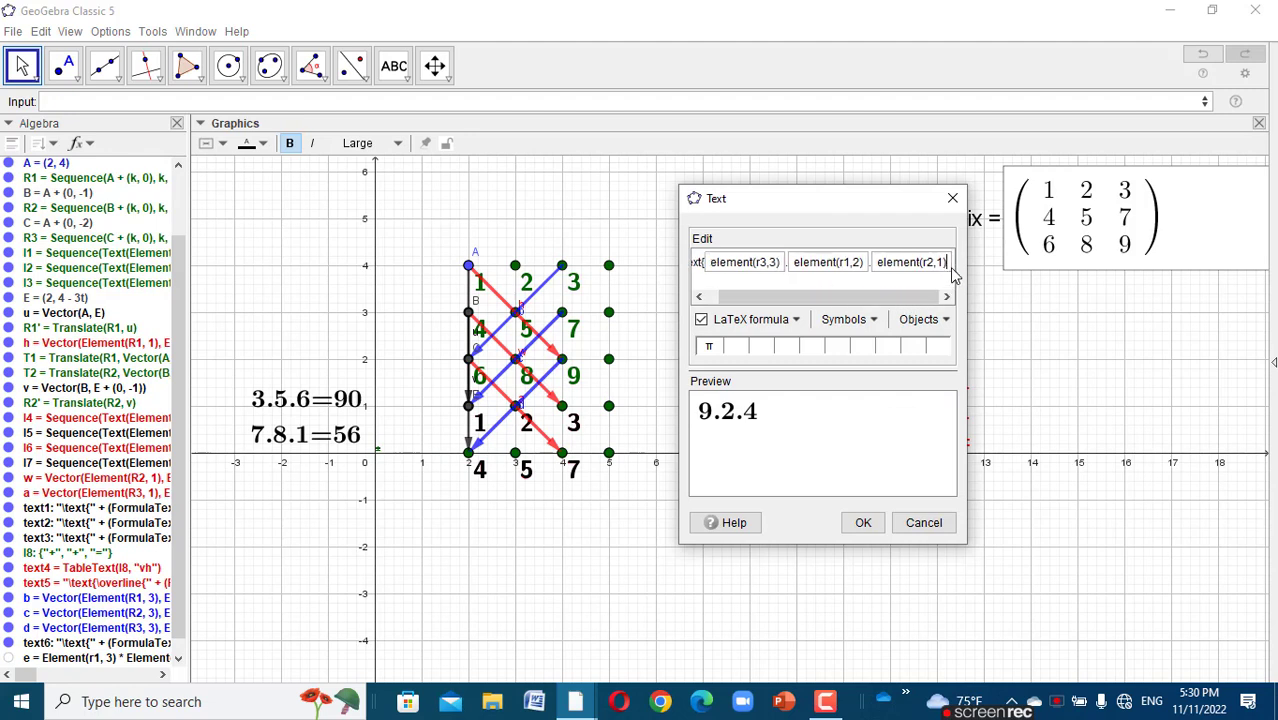
click(955, 274)
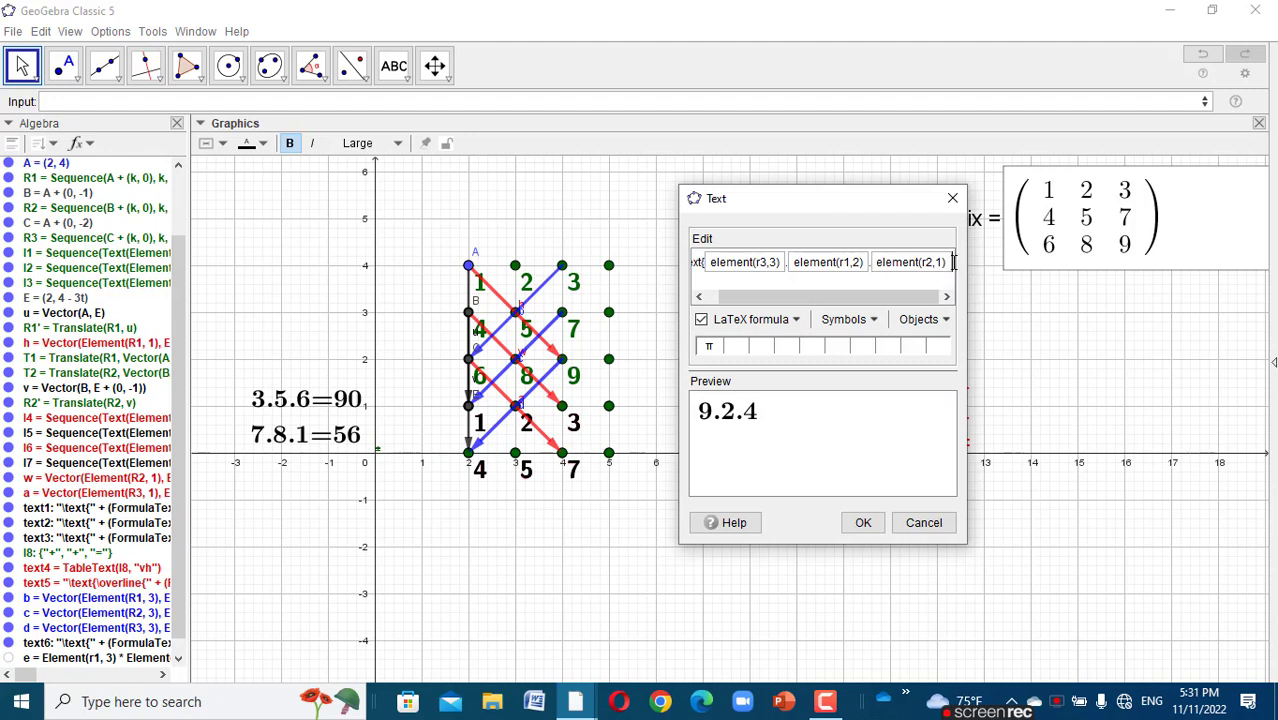
text(=)
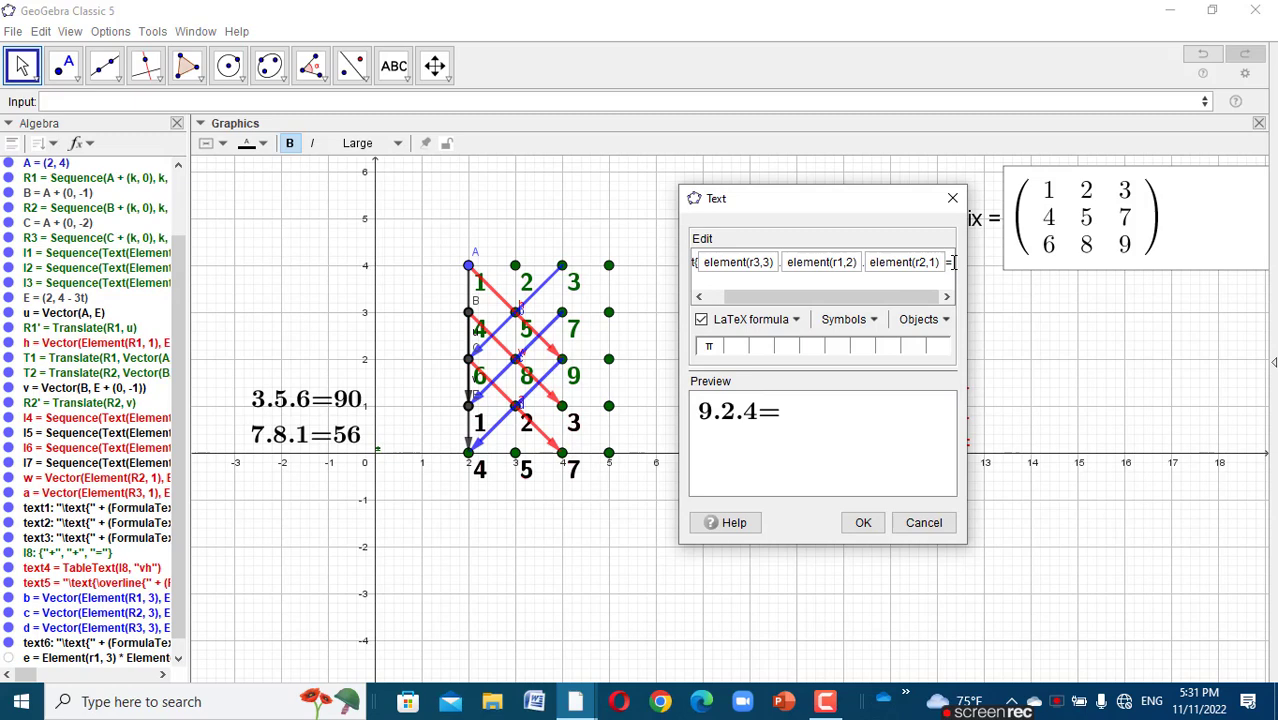
click(944, 319)
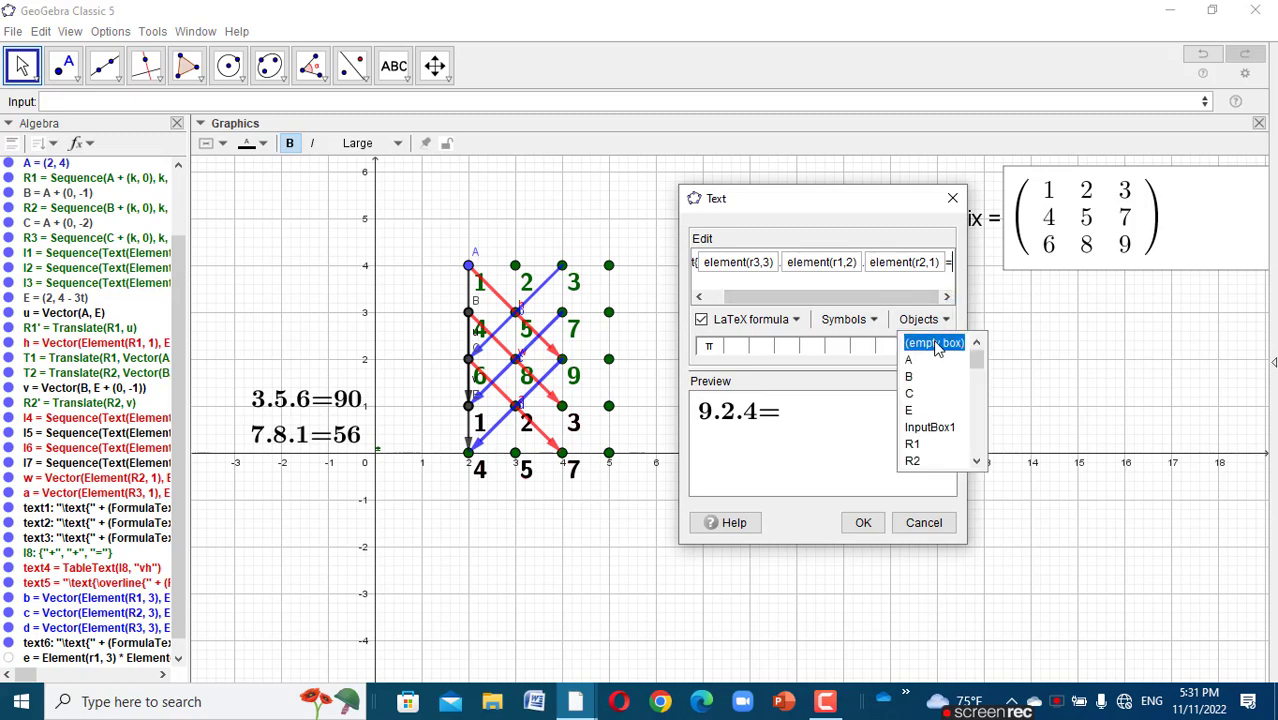
click(937, 344)
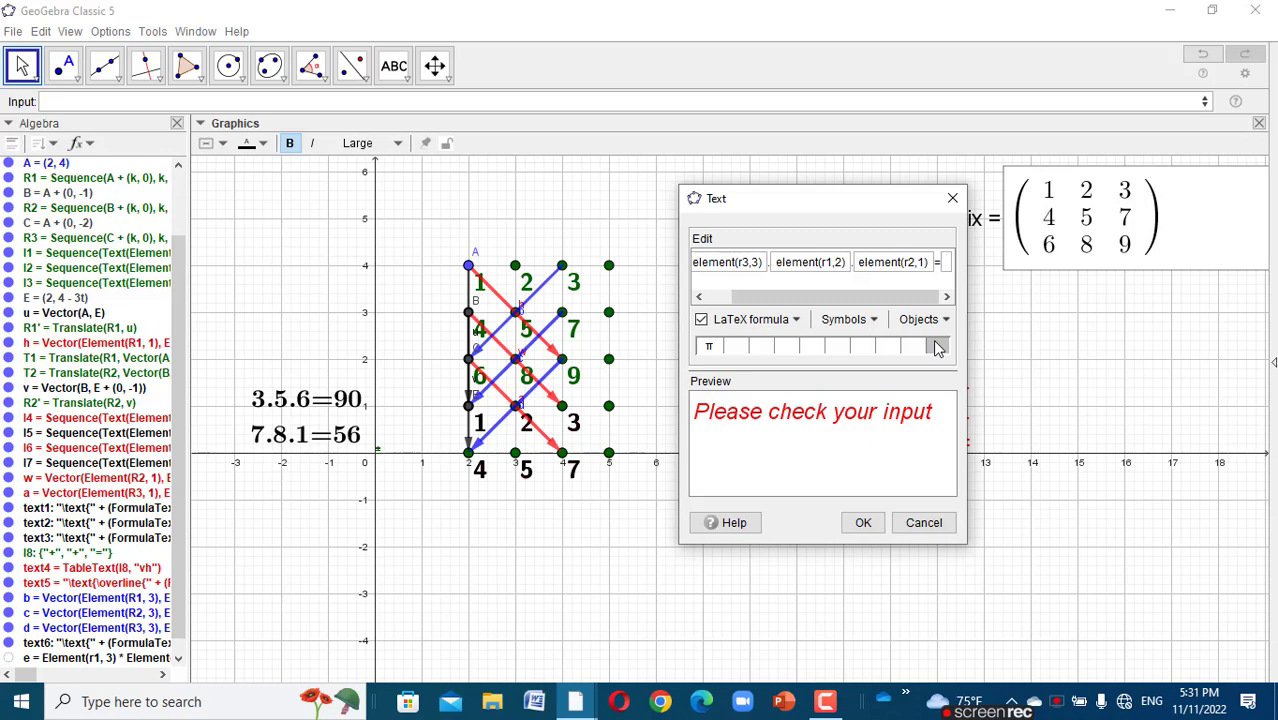
text(elemen)
text(t)
text((r3,3)
text())
text(*)
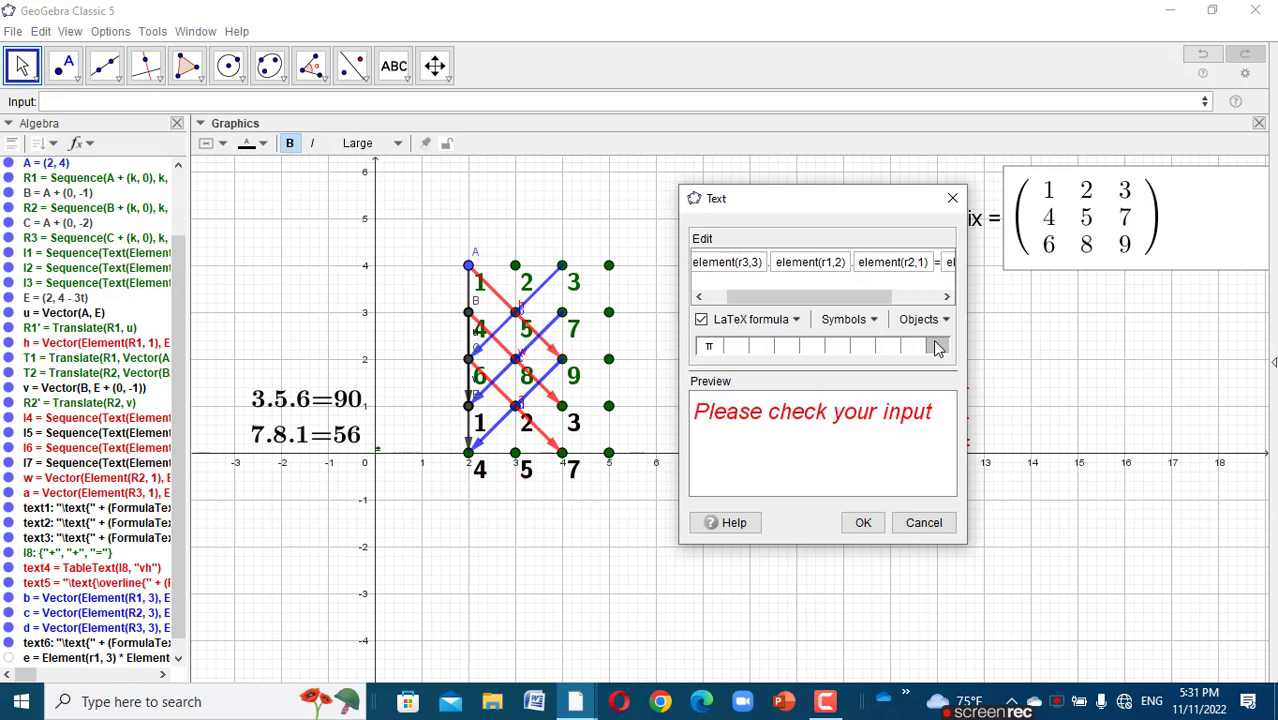
text(element(r1,2))
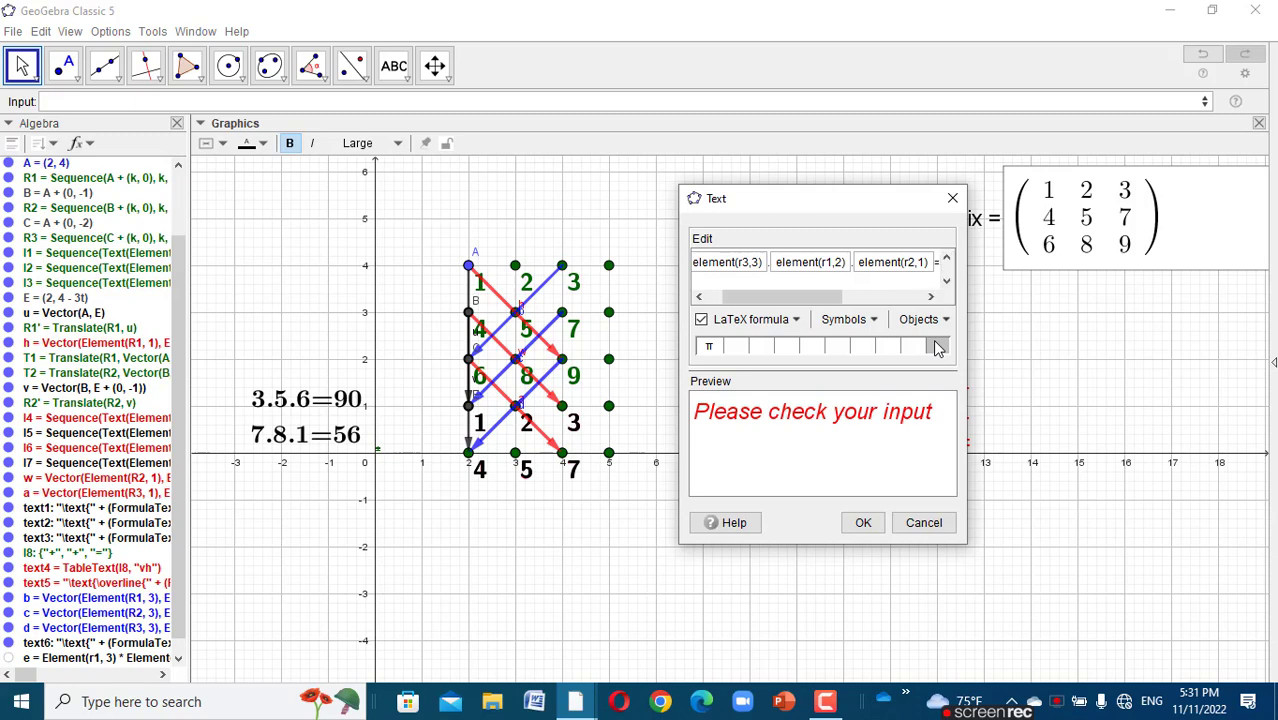
text(*)
text(element)
text((r)
text(2)
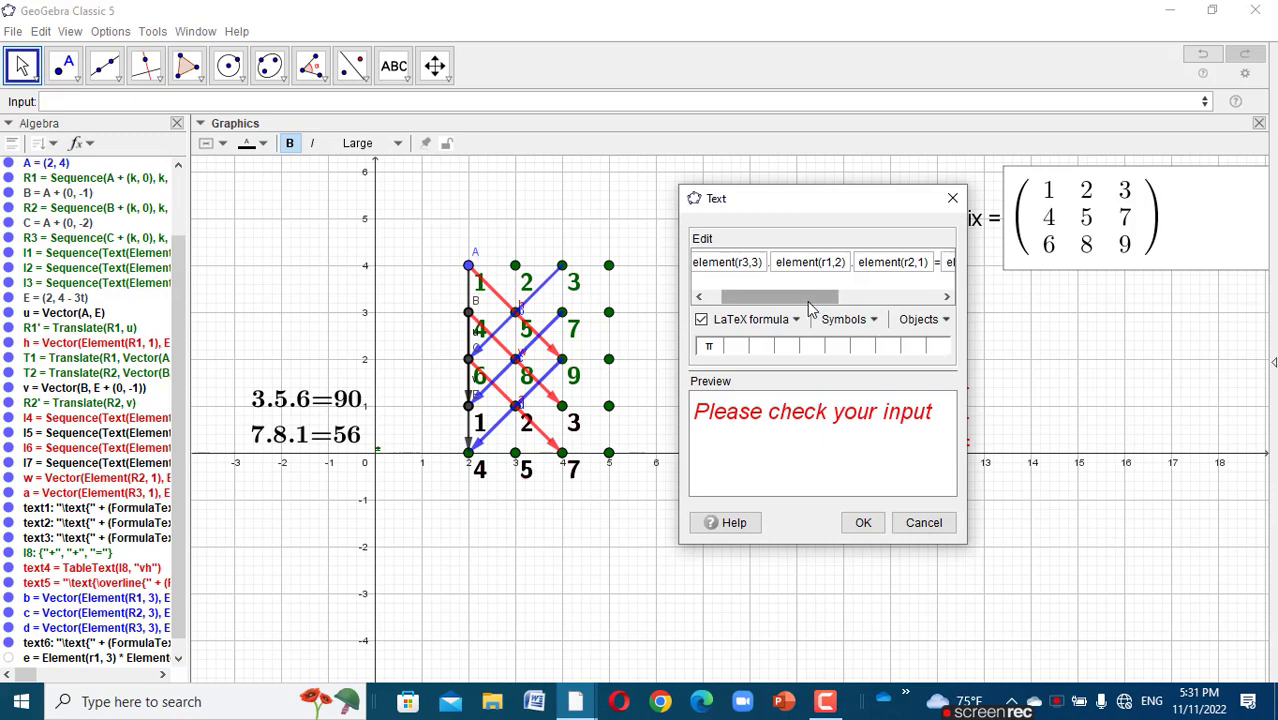
- Correct the mistyped r2m1 in the last field so the factor reads element(r2,1)
drag(815, 297, 907, 314)
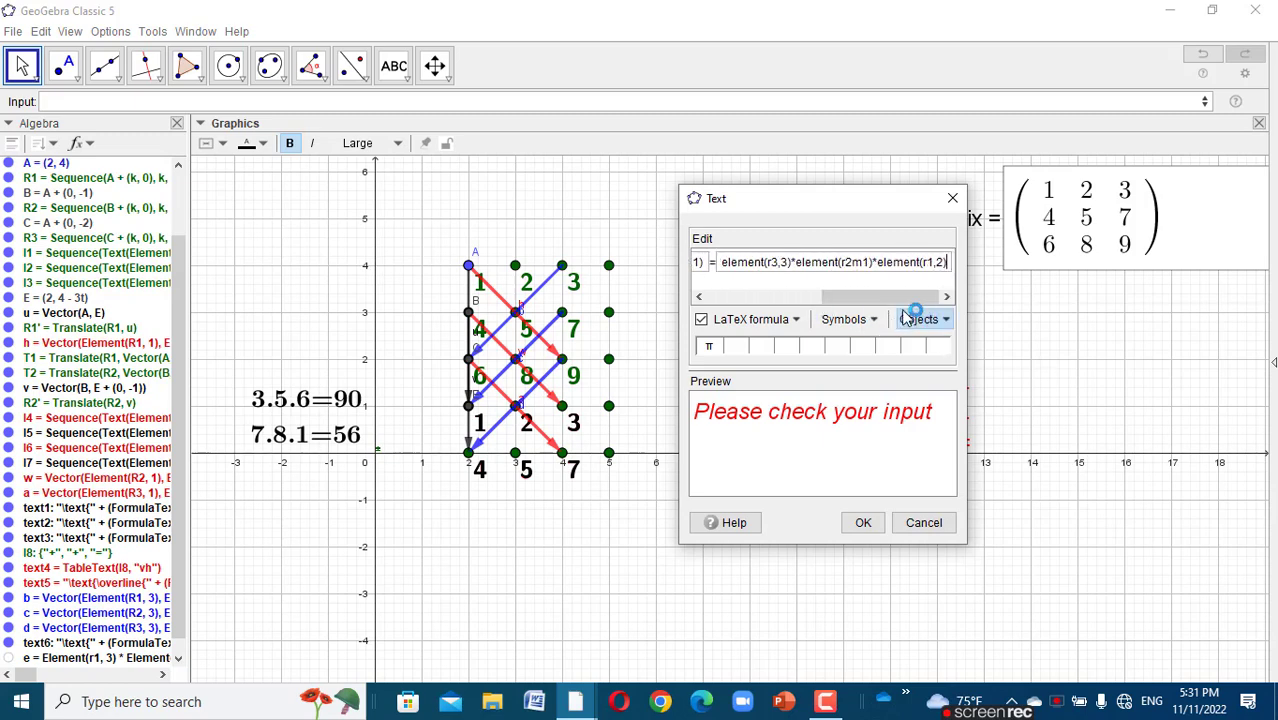
click(866, 268)
key(BackSpace)
text(,)
click(857, 266)
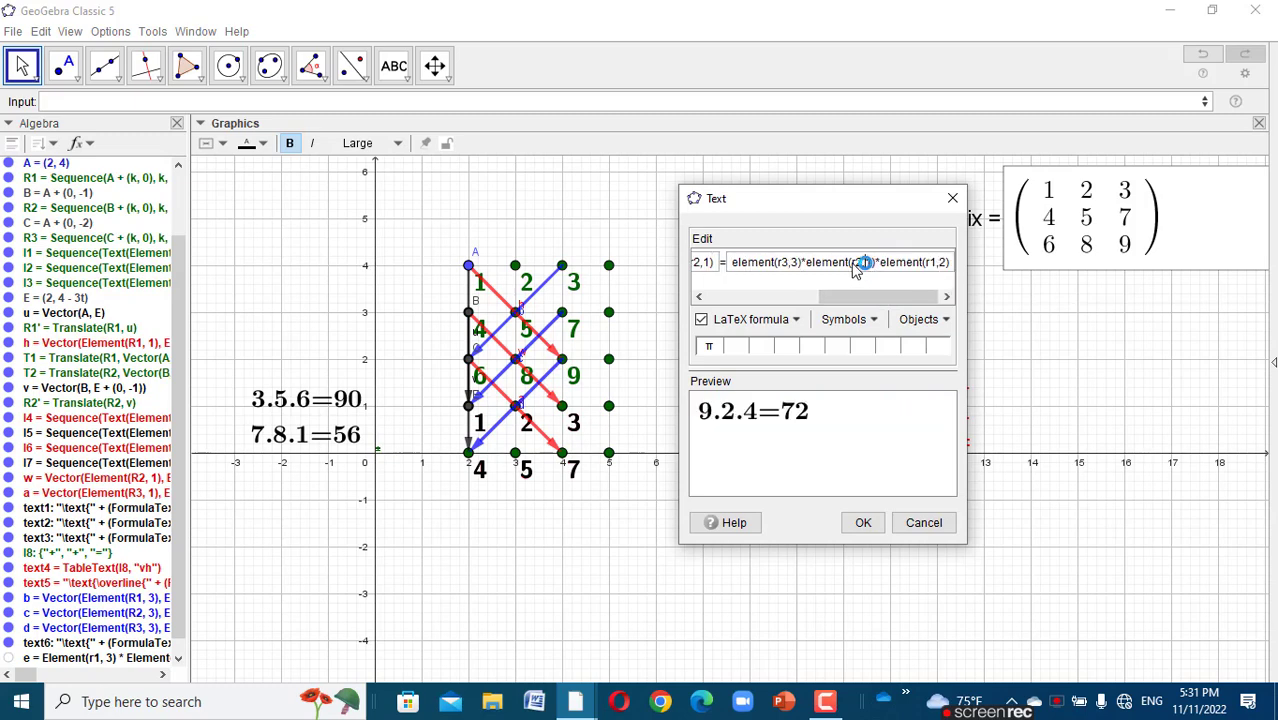
- Create the text and define a separate number from its copied product expression element(r3,3)*element(r2,1)*element(r1,2)
double_click(773, 262)
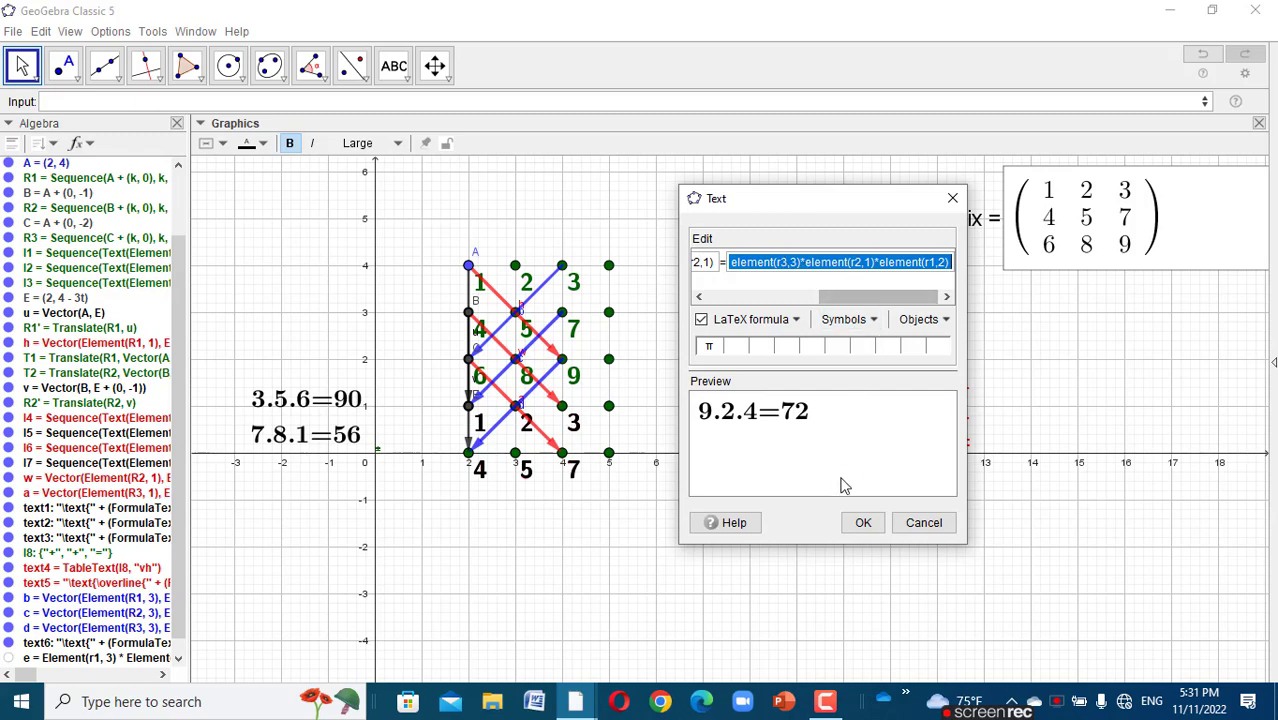
click(860, 523)
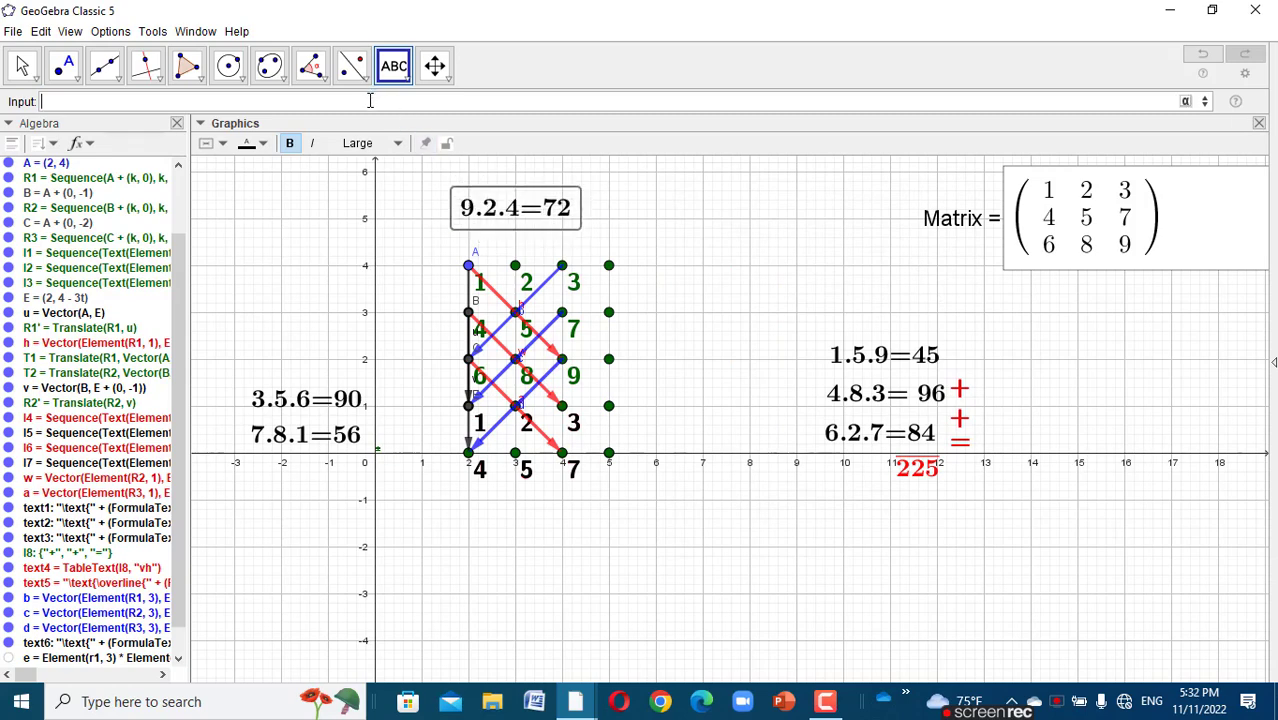
text(element(r3,3)*element(r2,1)*element(r1,2))
key(Escape)
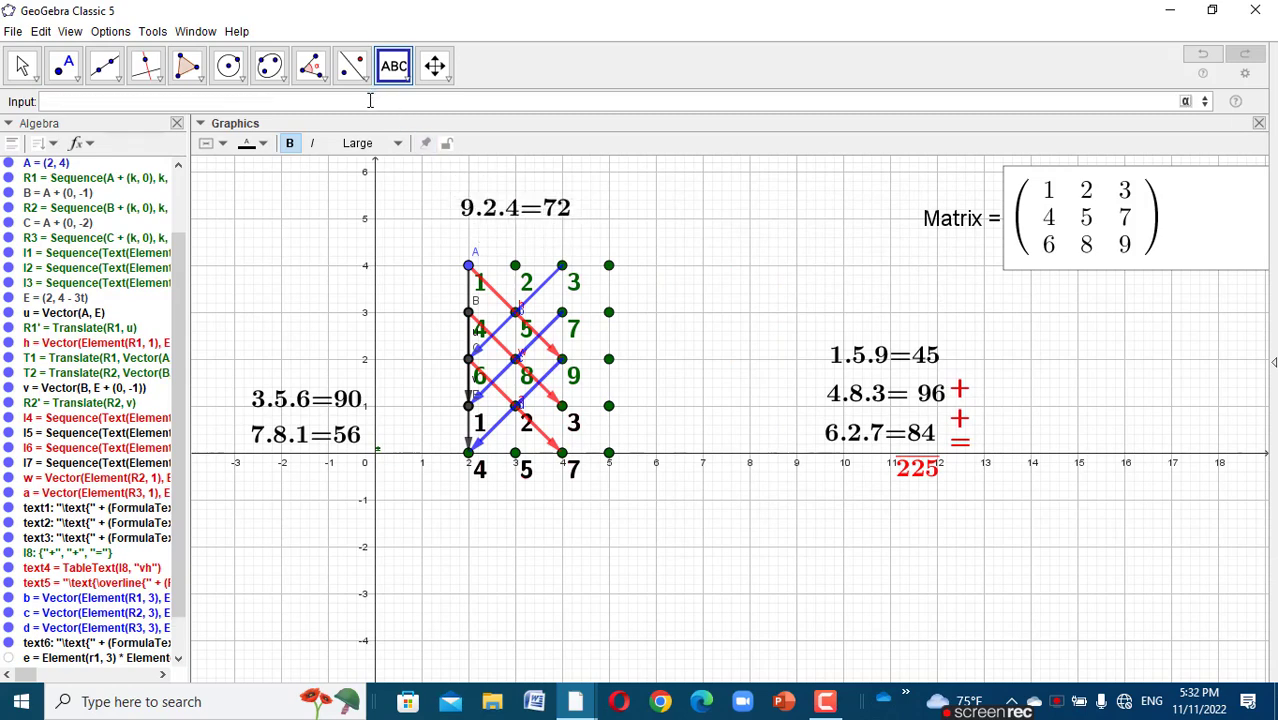
- Move the third blue-diagonal product text directly below the other two, left of the grid
scroll(185, 302, down, 1)
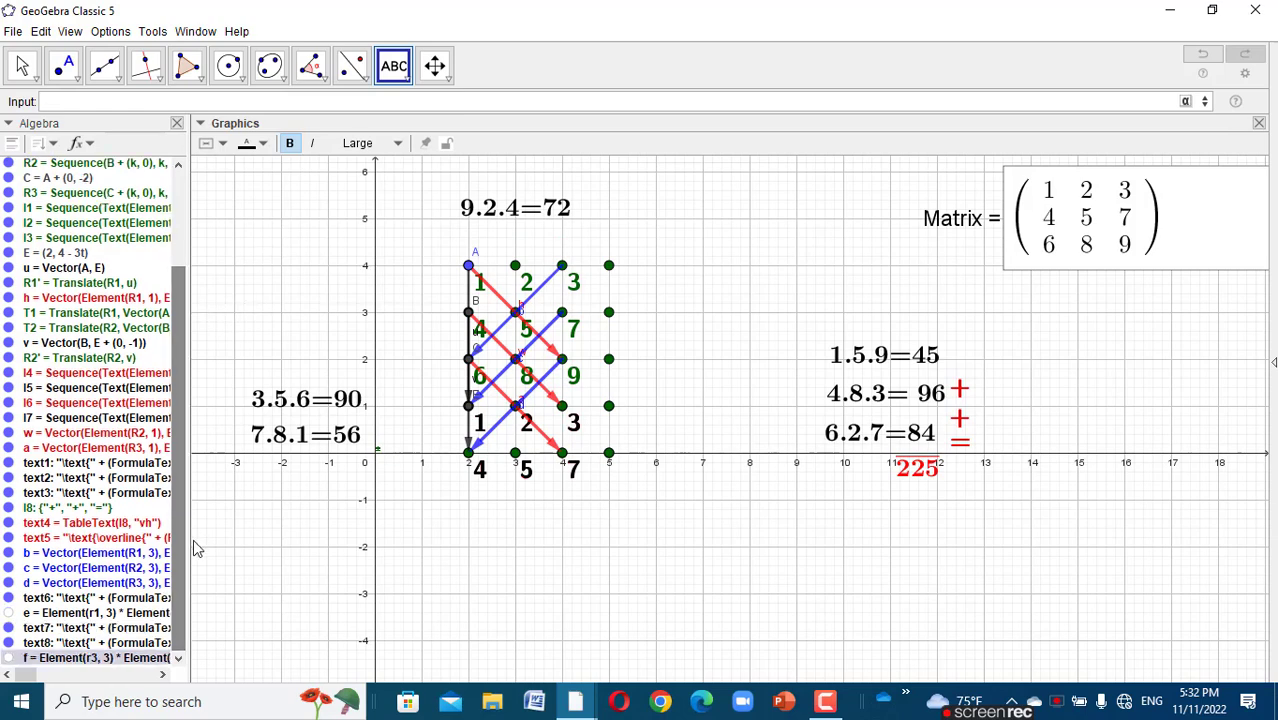
drag(557, 224, 346, 485)
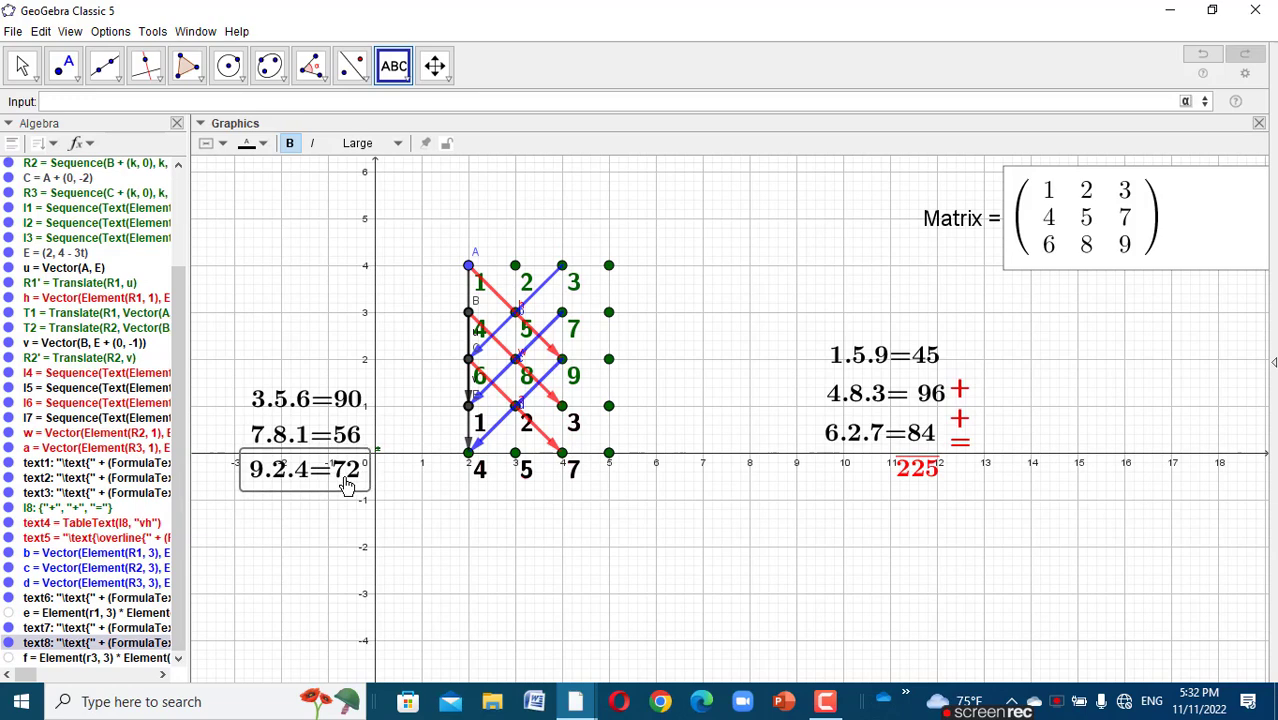
- Start a new LaTeX text with \text{\overline{ and insert the number e as a dynamic field
click(410, 78)
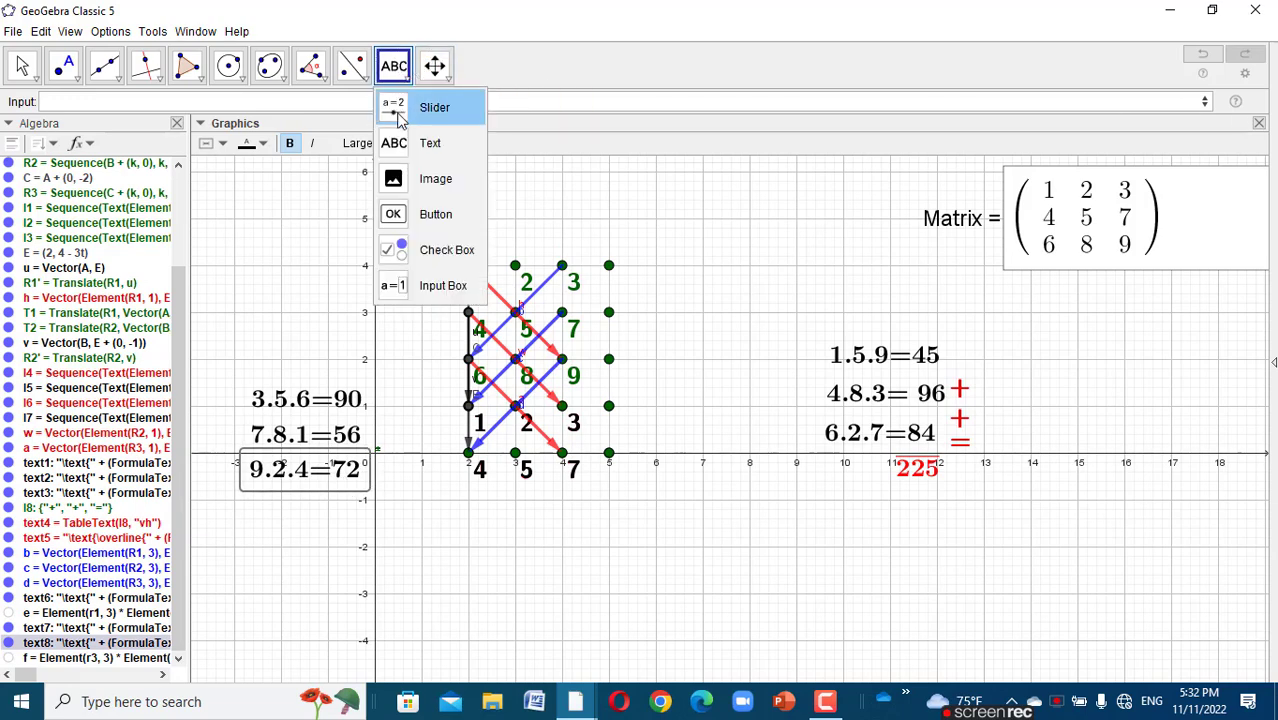
click(428, 143)
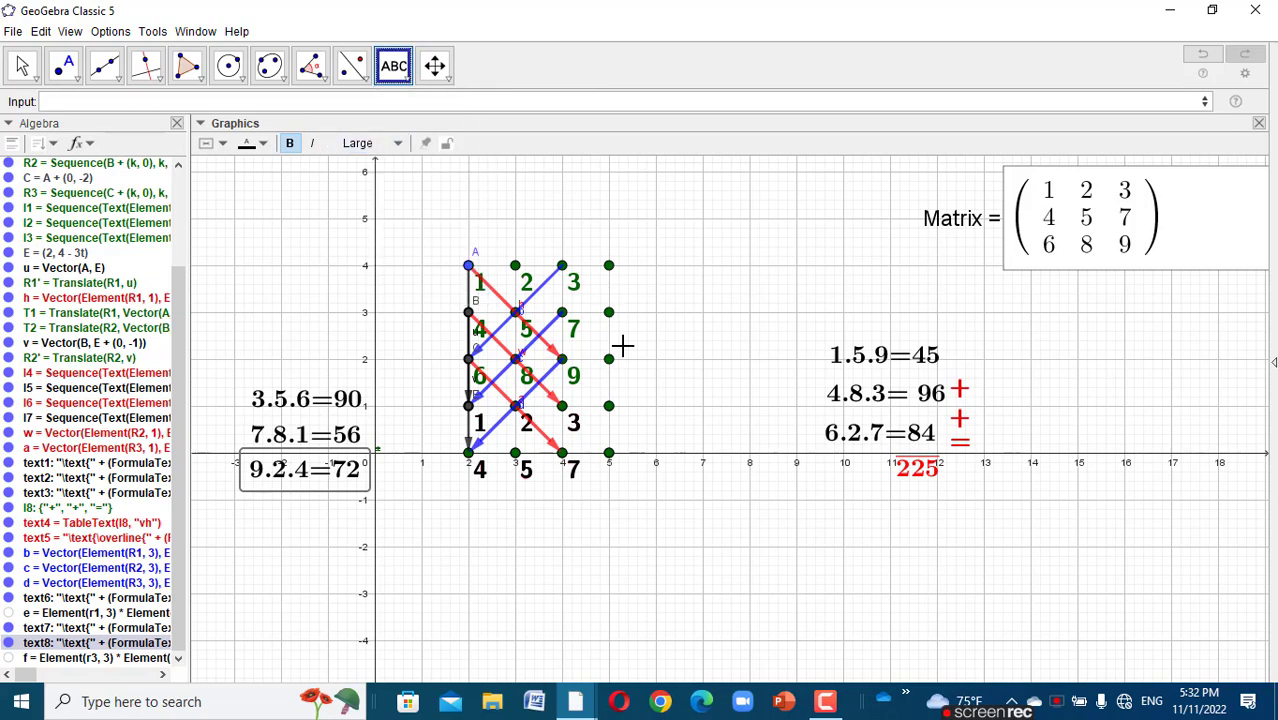
click(656, 349)
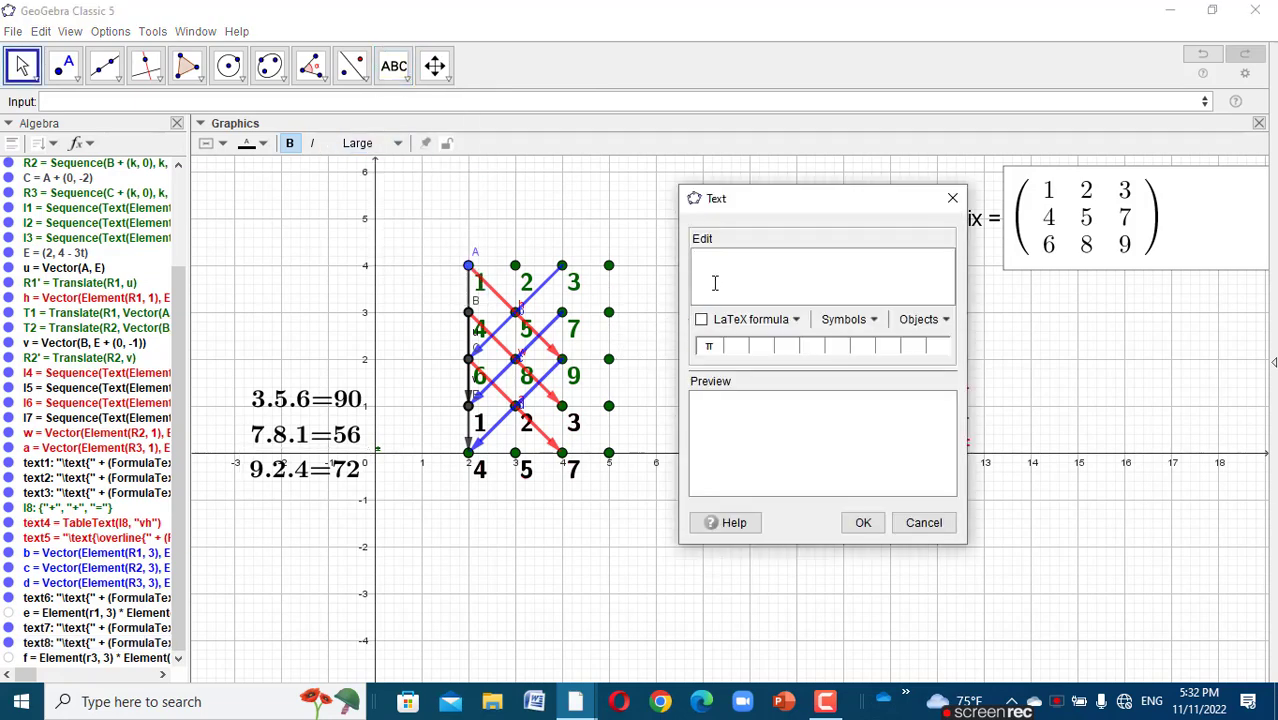
text(\text{\overline)
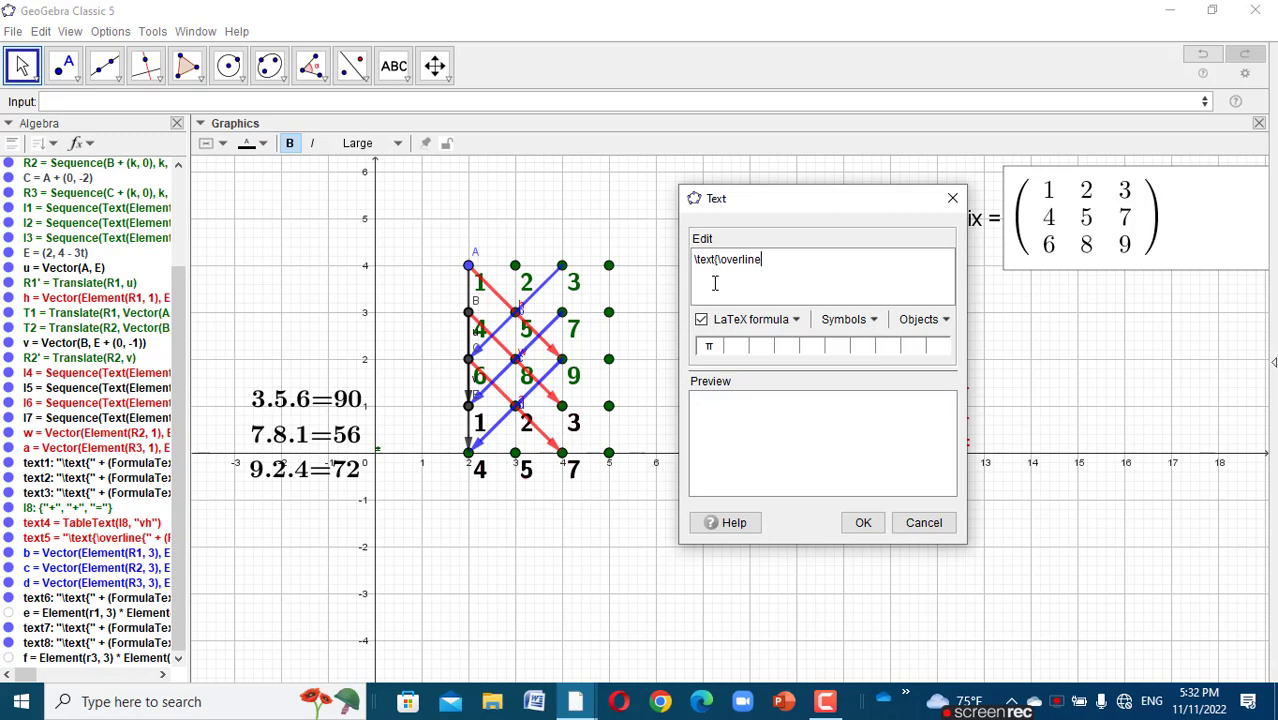
text({)
click(382, 500)
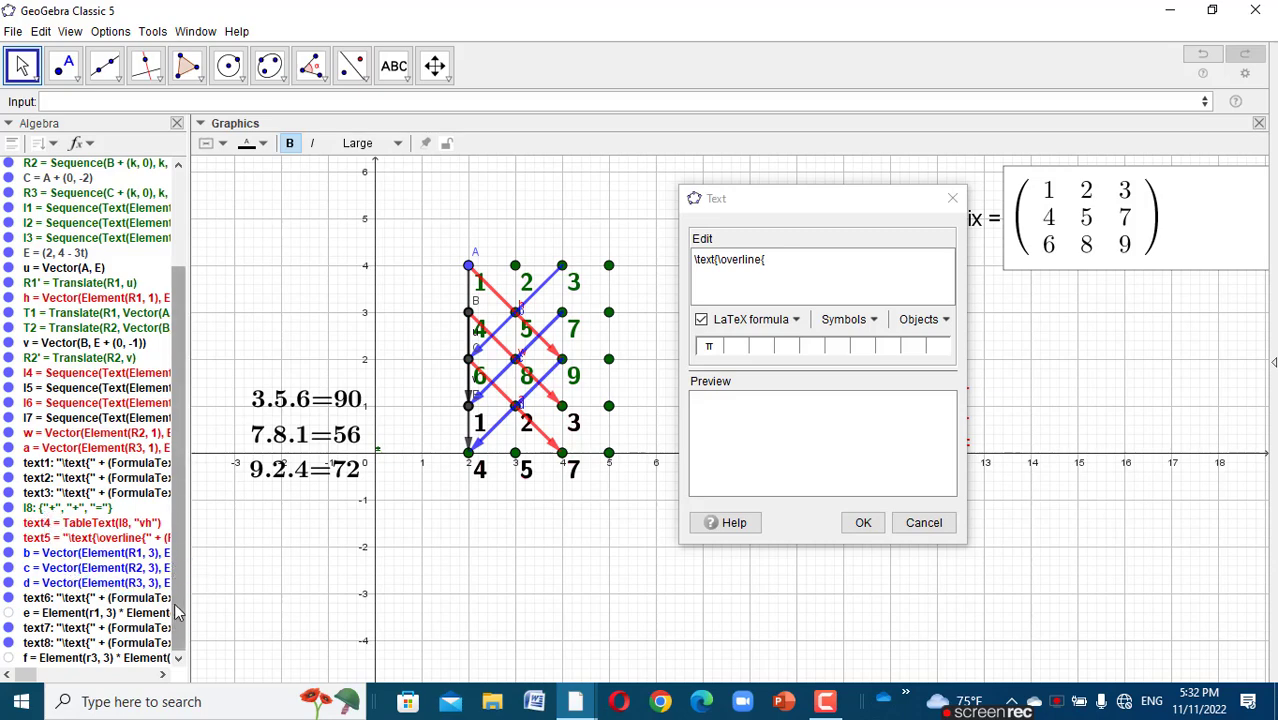
click(96, 612)
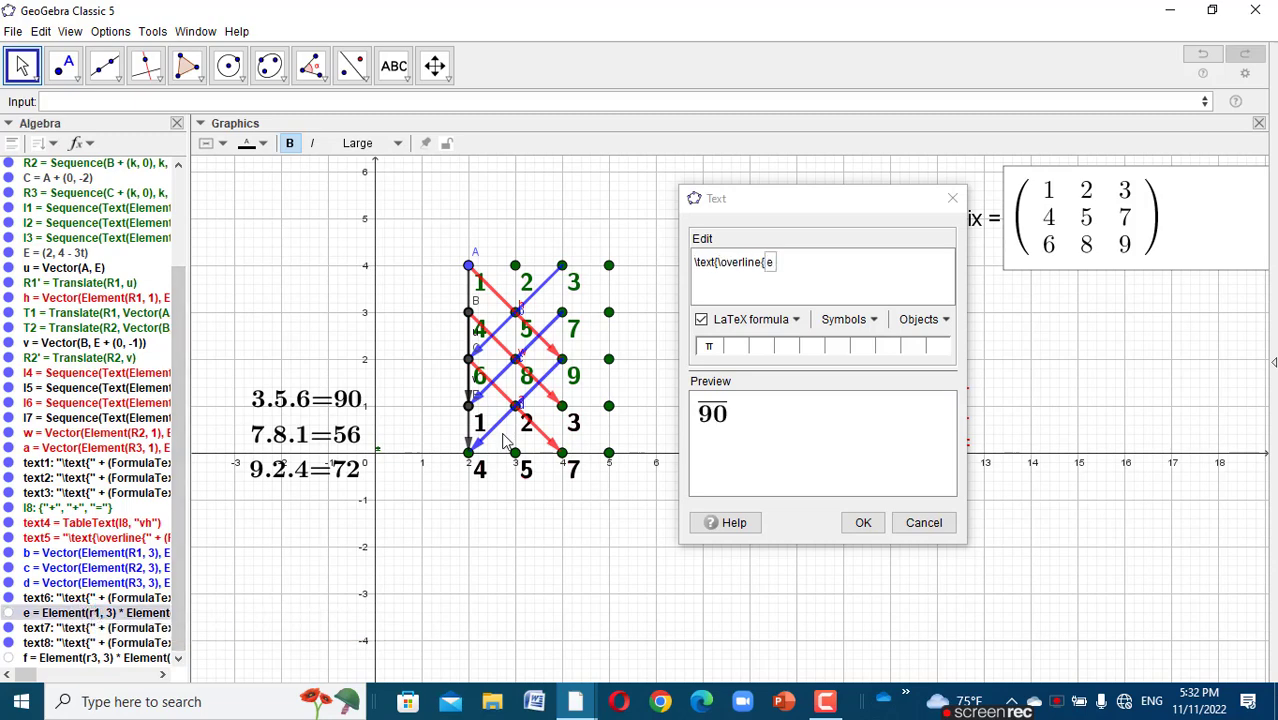
- Extend the dynamic field to the sum e+f and create the overlined text beside the grid
click(794, 279)
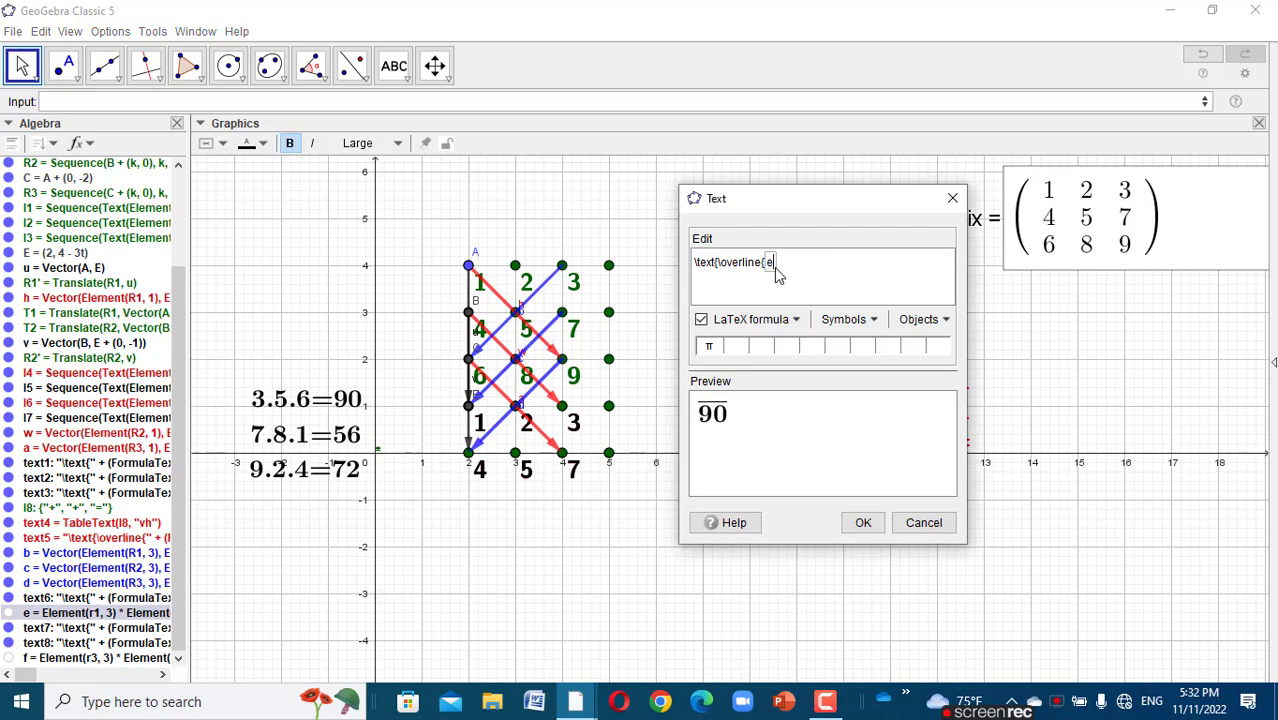
text(+)
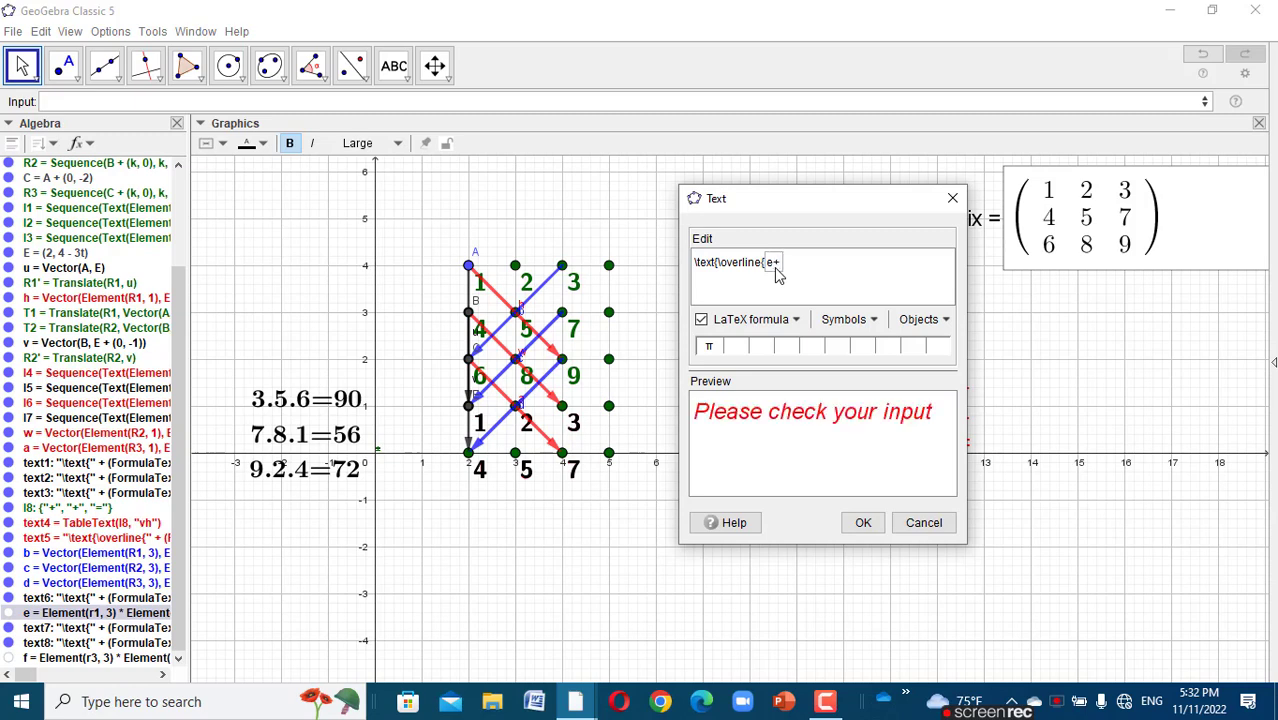
text(f)
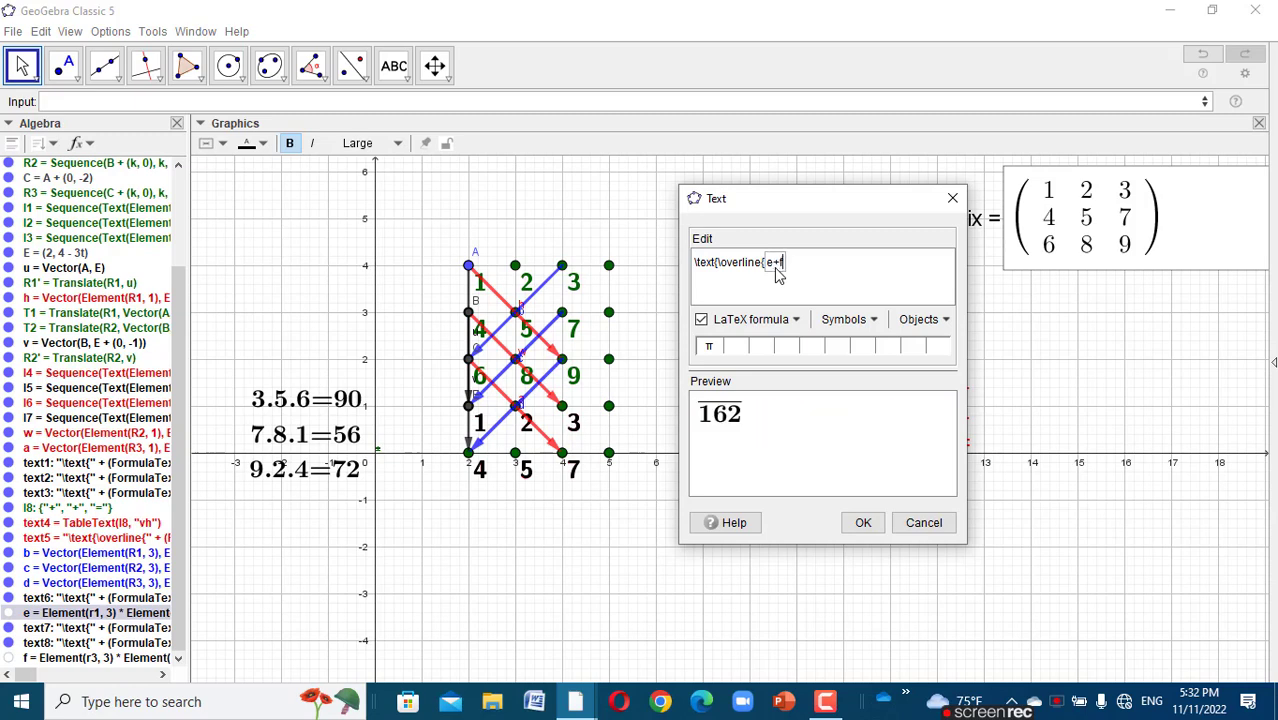
text(+g)
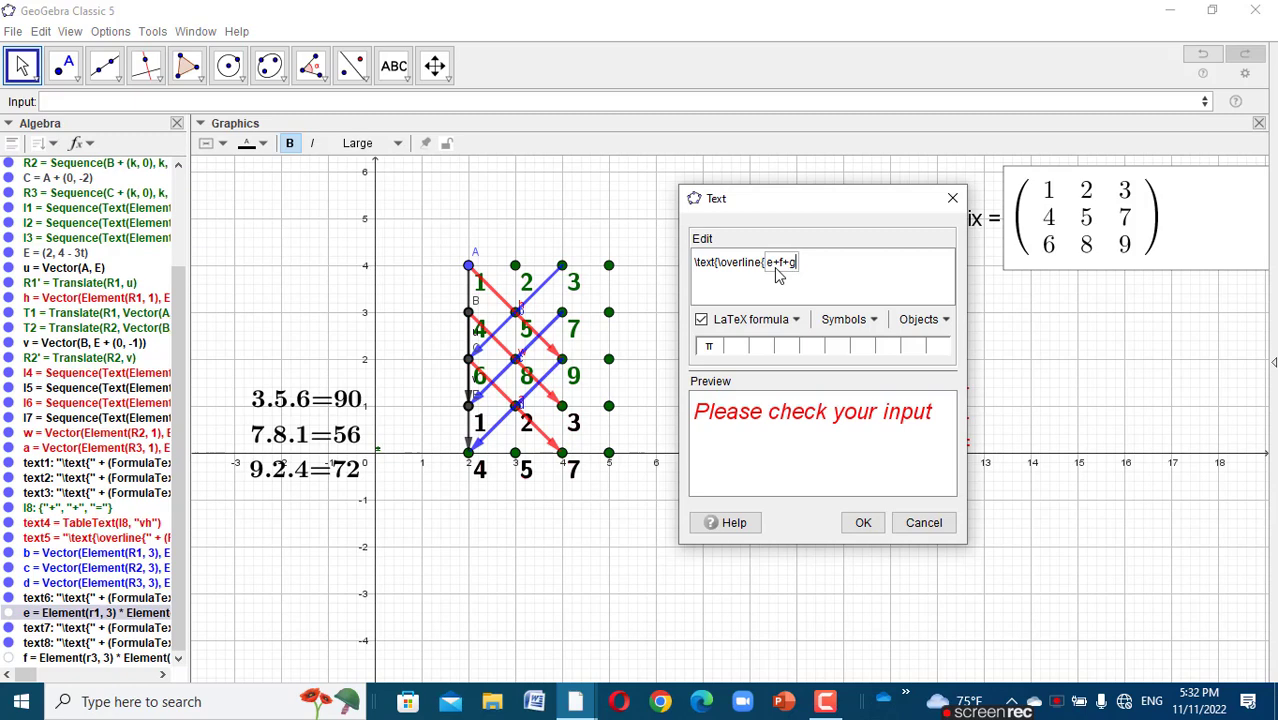
key(BackSpace)
key(BackSpace)
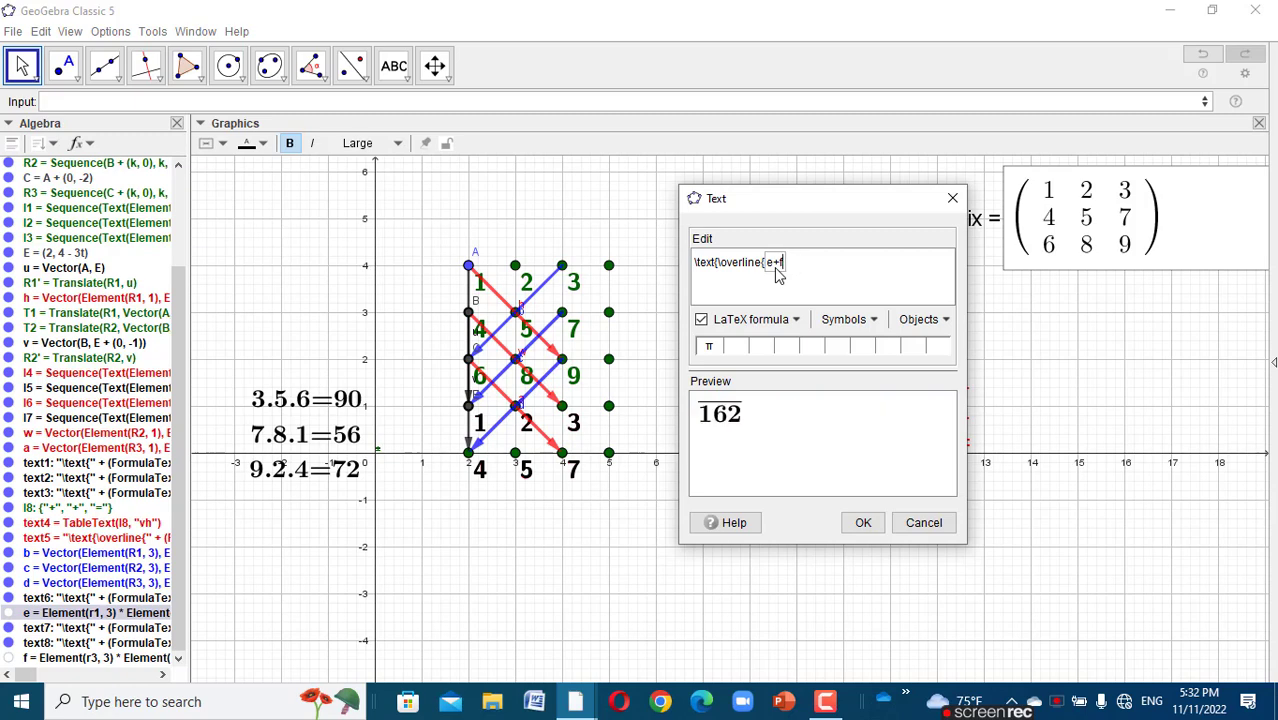
click(863, 522)
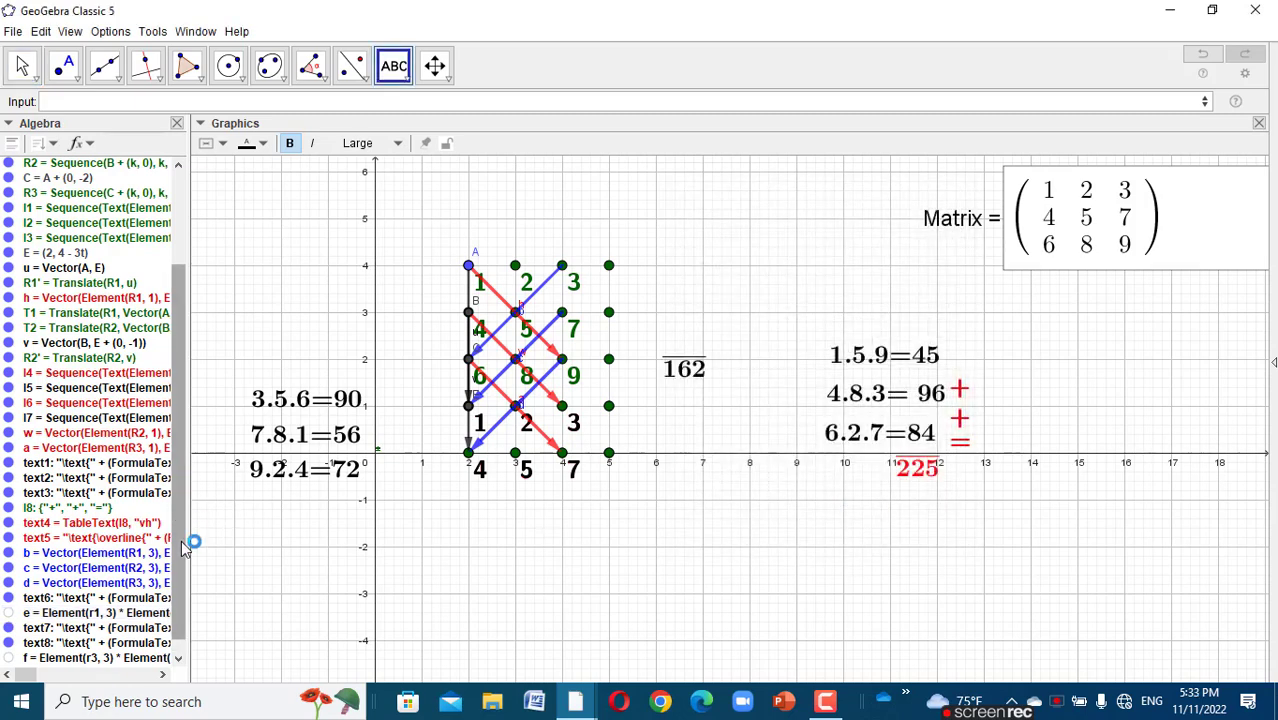
- Define another number by re-entering the last product expression starting with Element(r3, 3), and place it as a text below the grid
drag(189, 543, 185, 600)
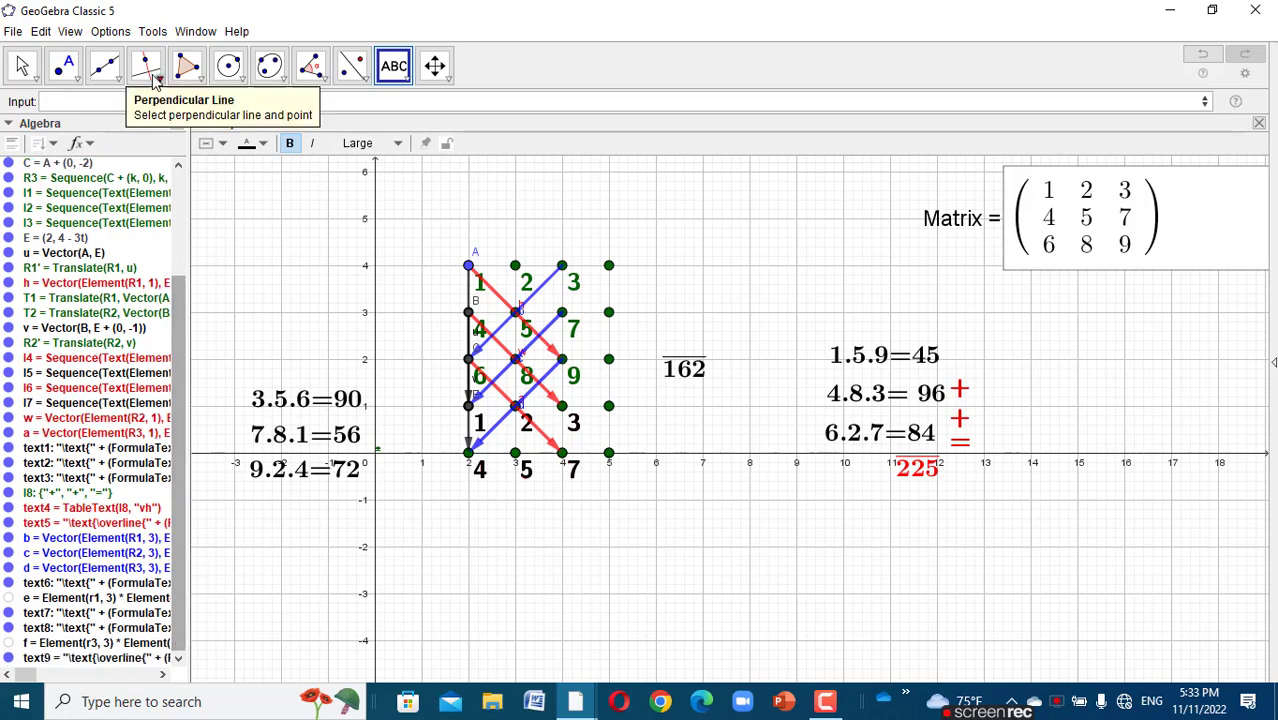
click(103, 101)
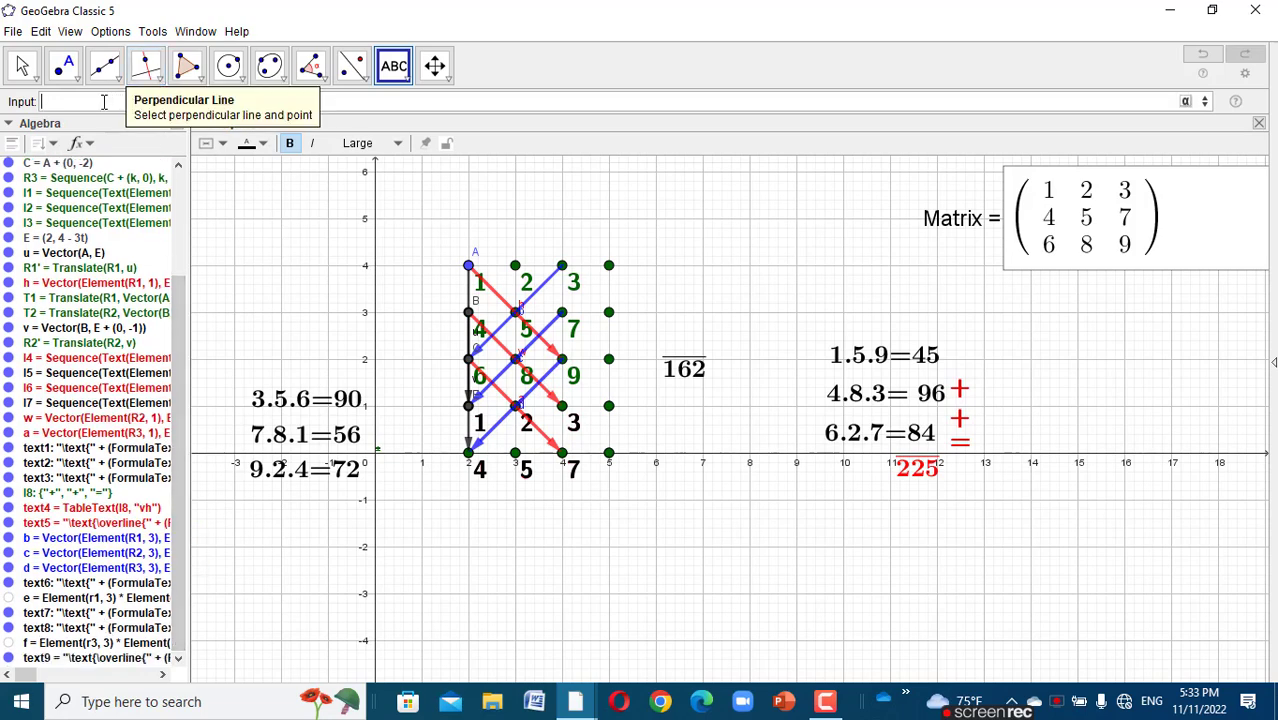
key(Up)
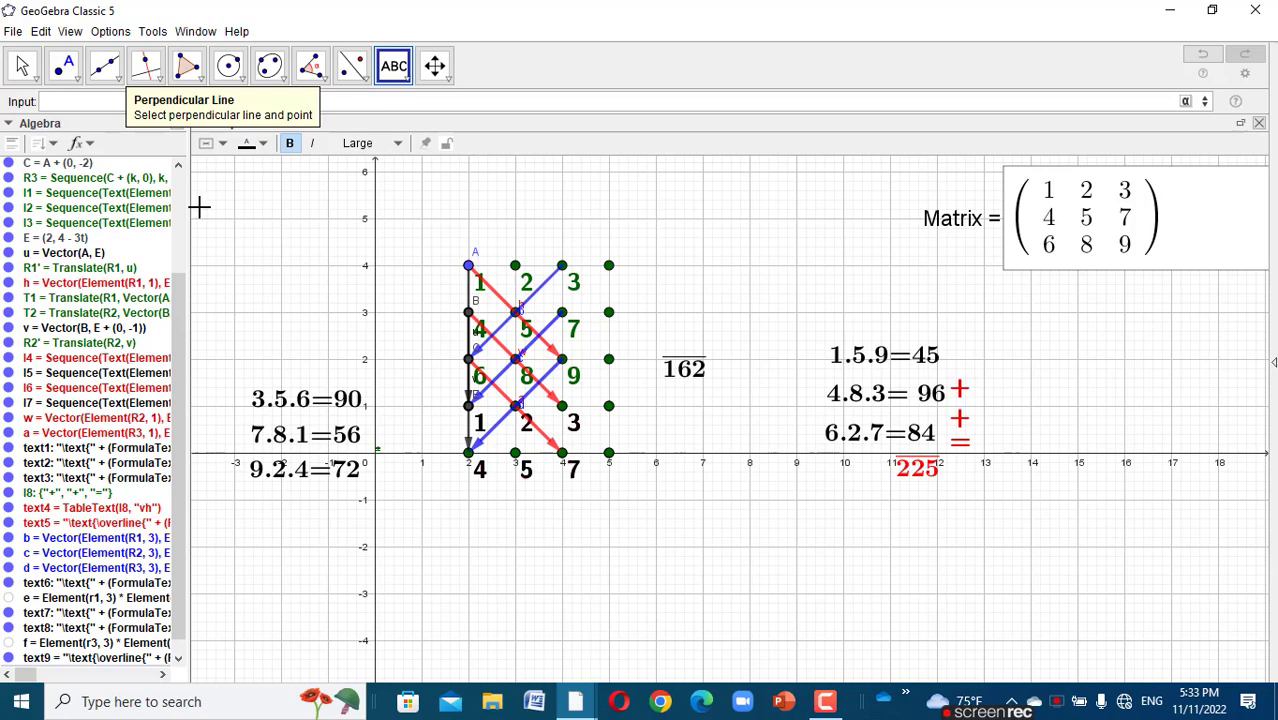
scroll(163, 490, down, 1)
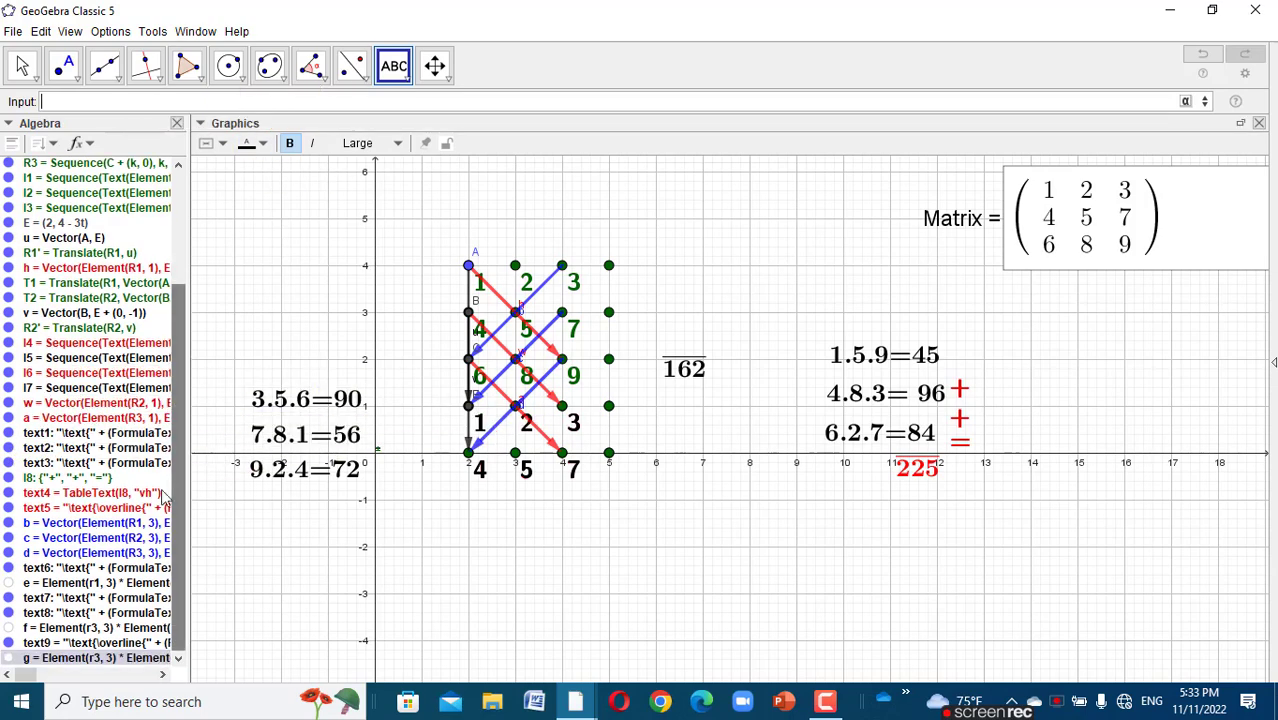
click(217, 507)
drag(217, 507, 474, 510)
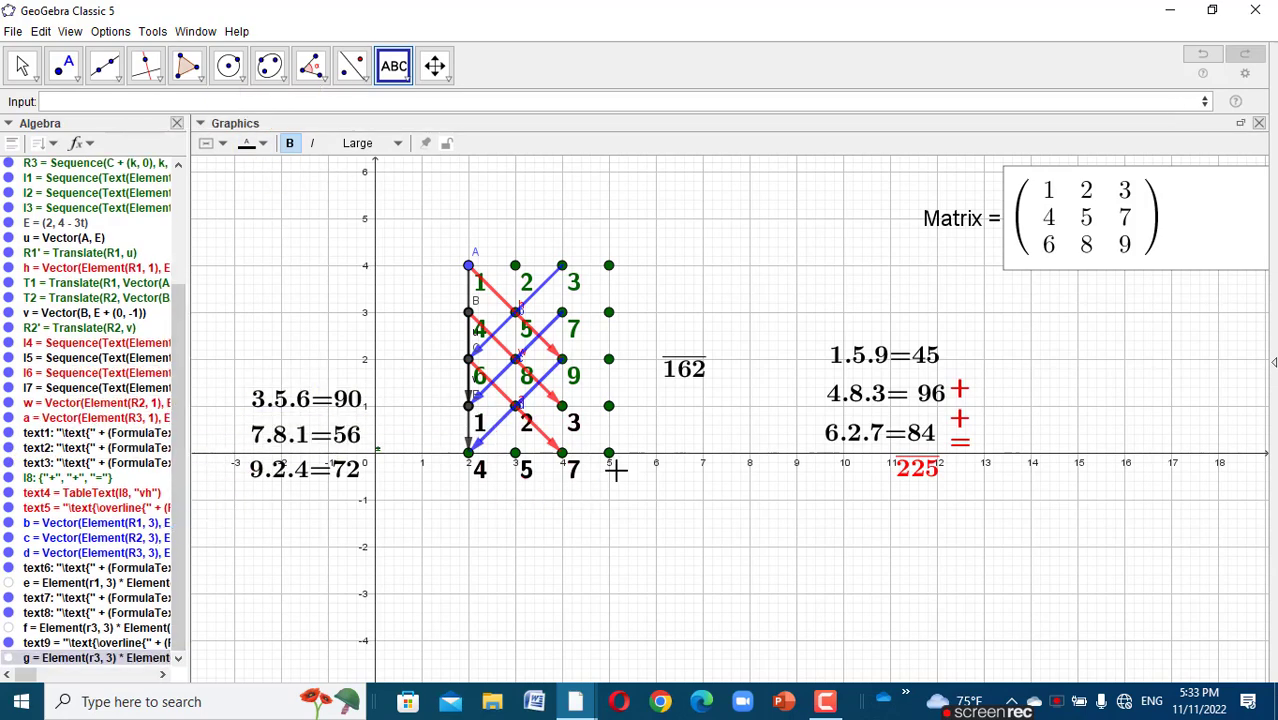
- Extend the overlined sum's field to e + f + g and move the text directly below the three blue-diagonal products
click(688, 372)
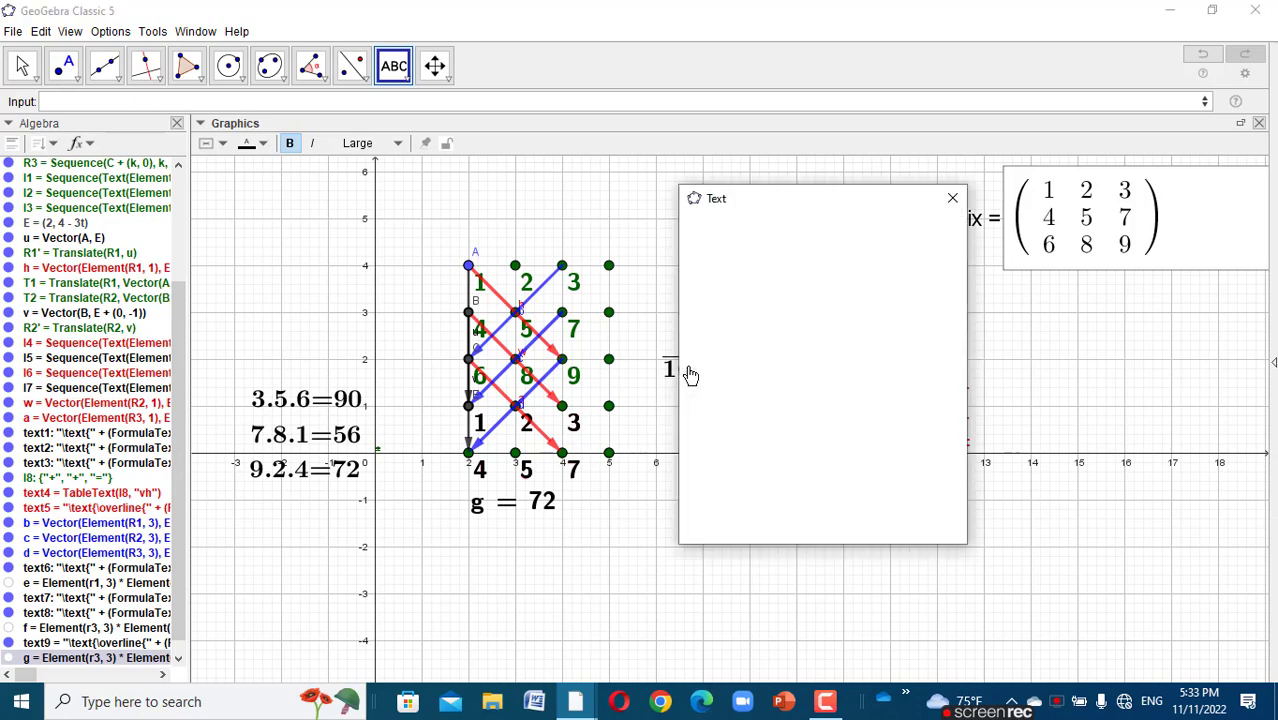
click(950, 199)
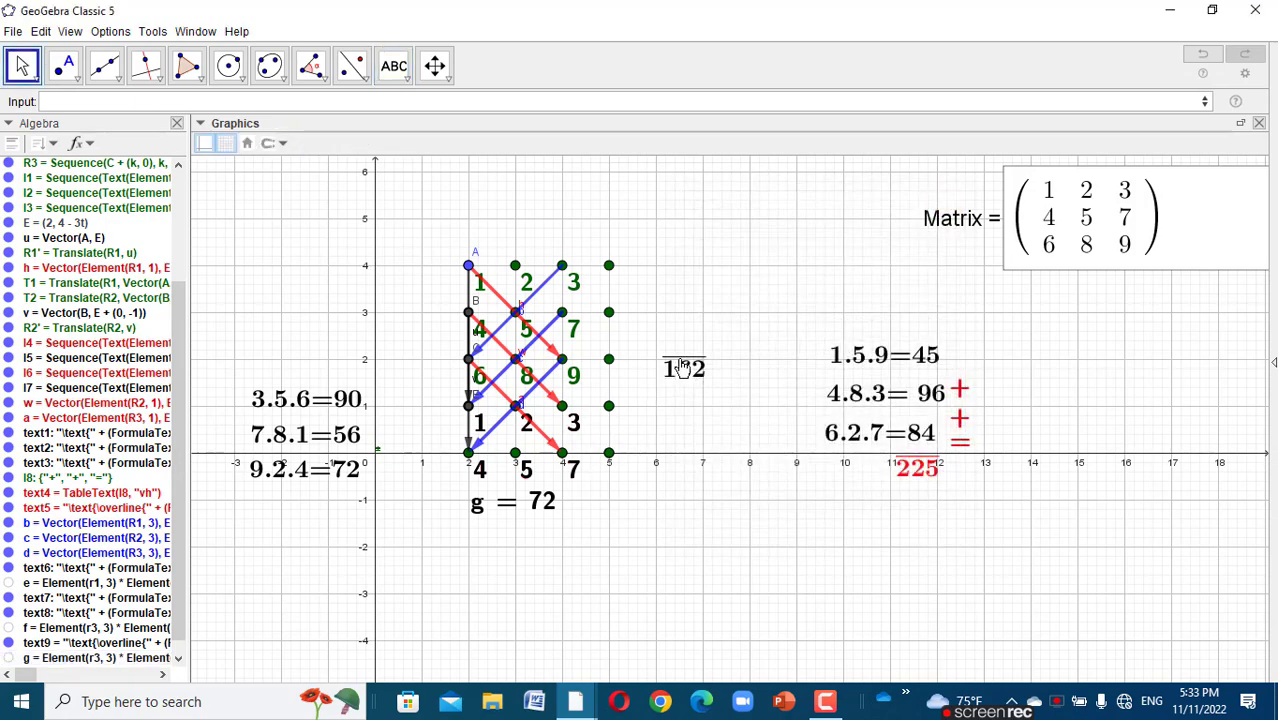
click(683, 368)
right_click(684, 369)
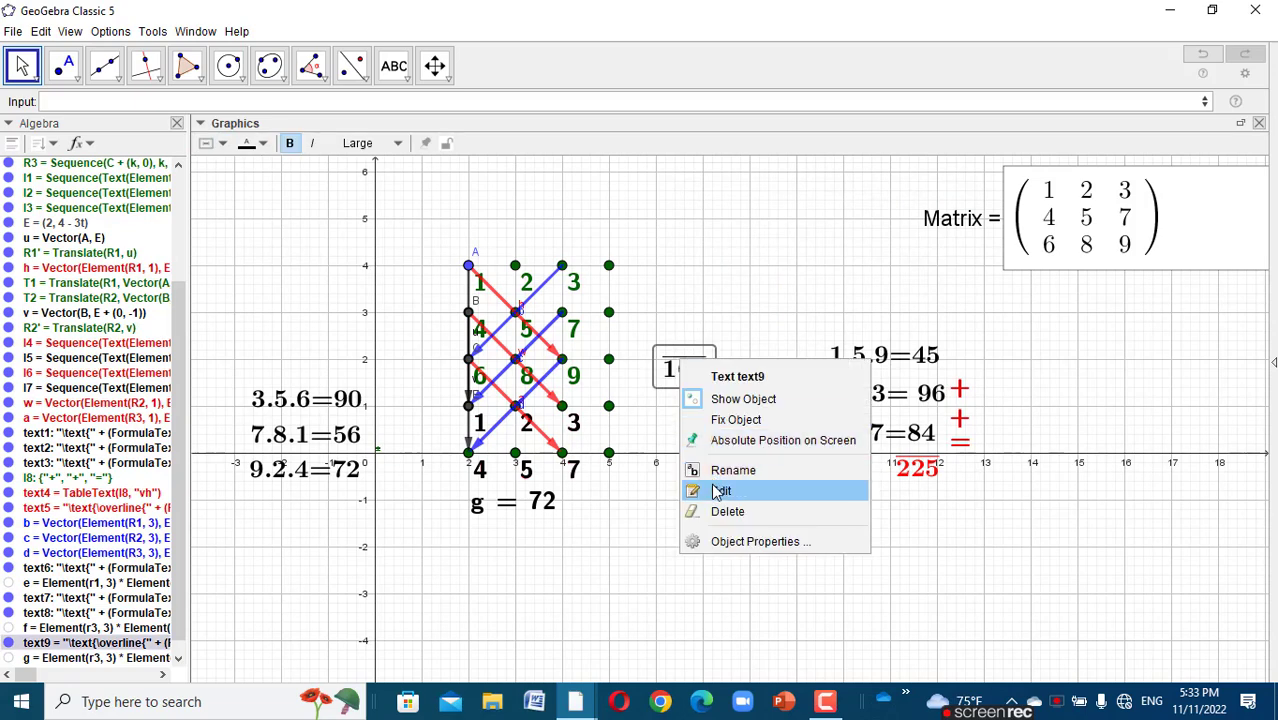
click(719, 491)
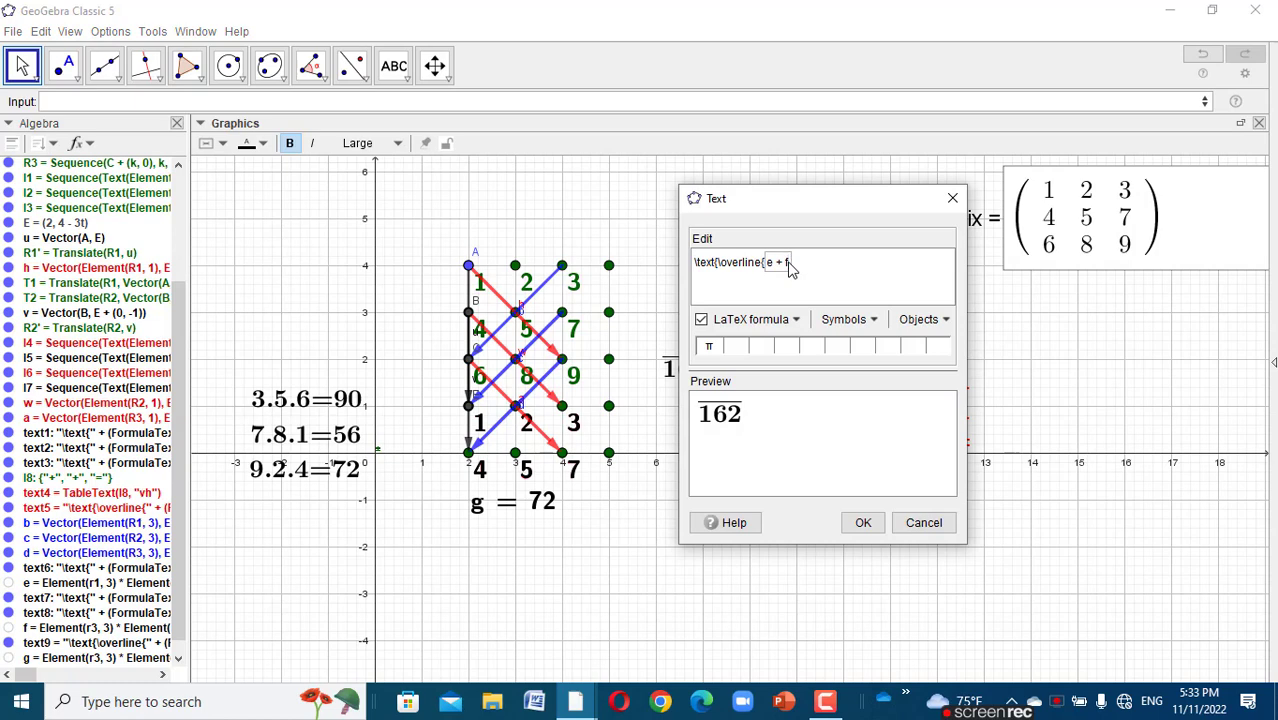
text(+g)
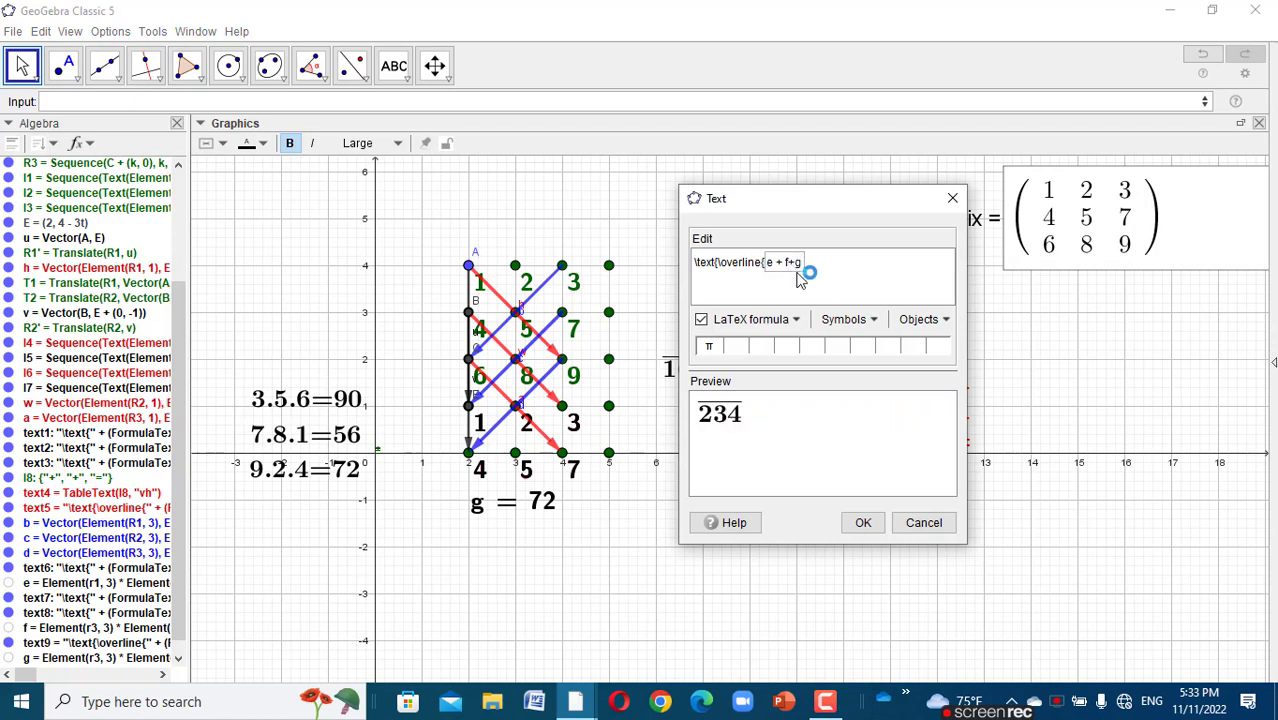
click(862, 524)
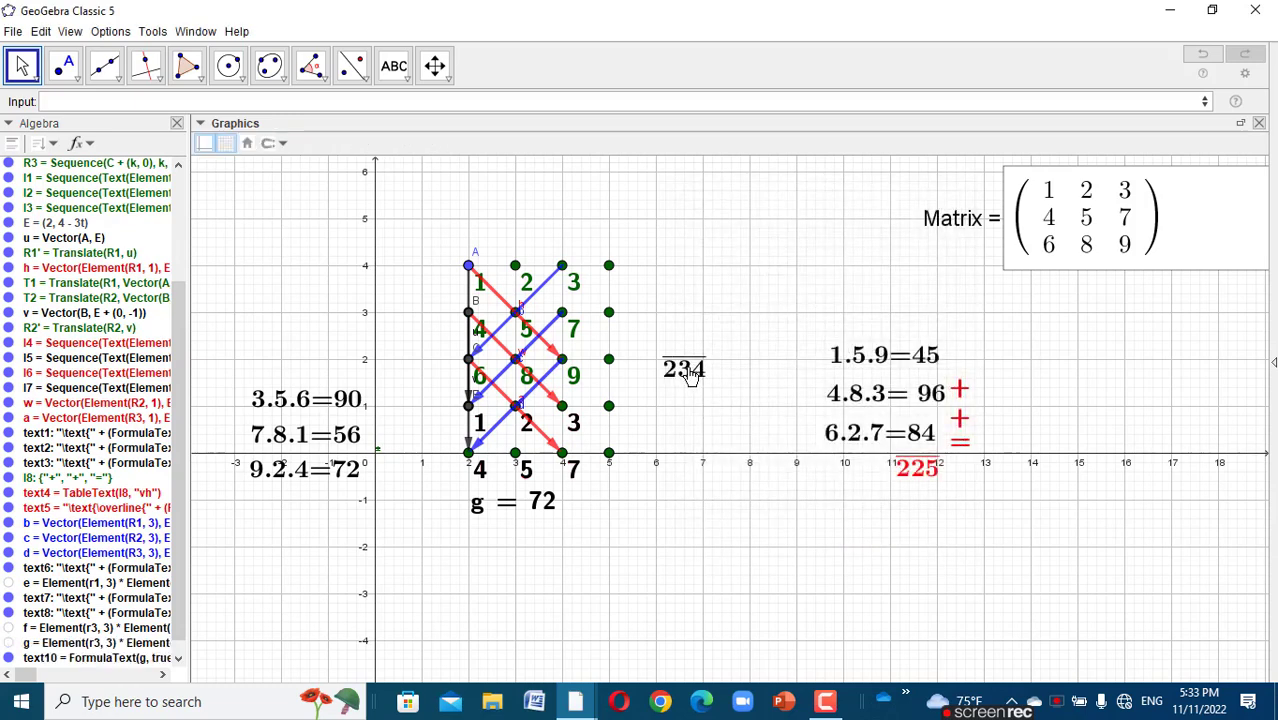
drag(690, 379, 347, 512)
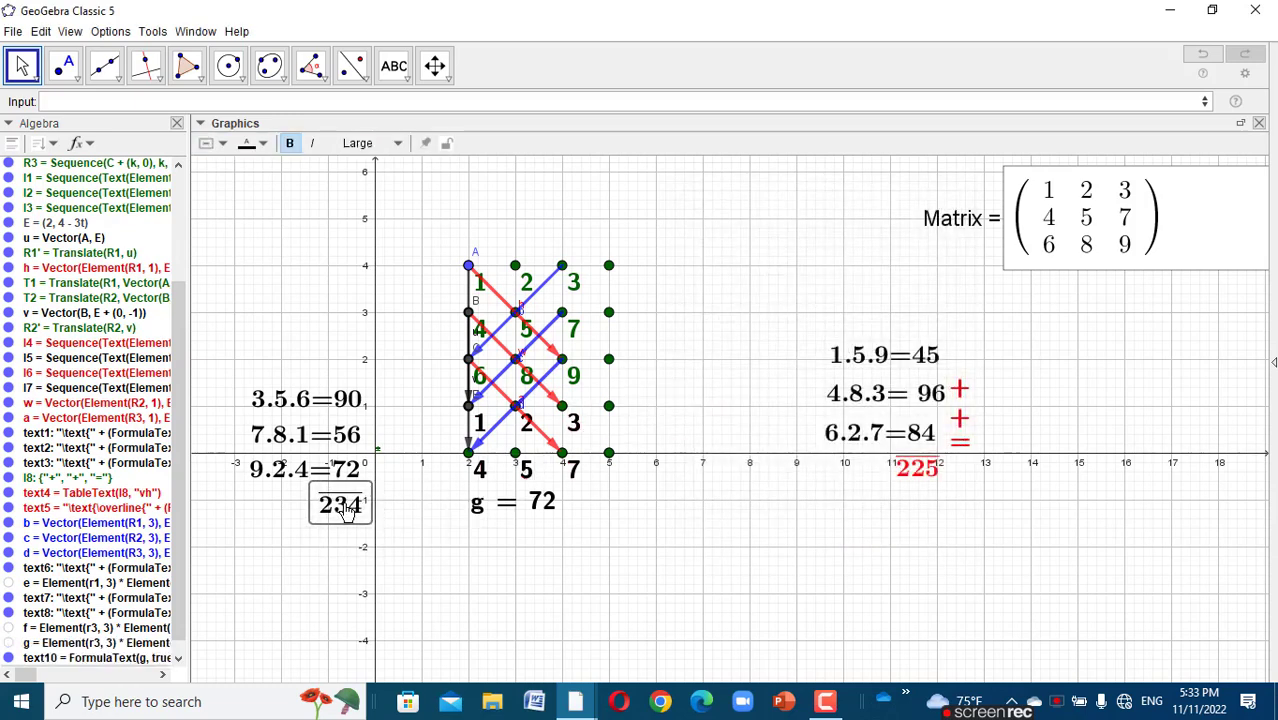
click(452, 544)
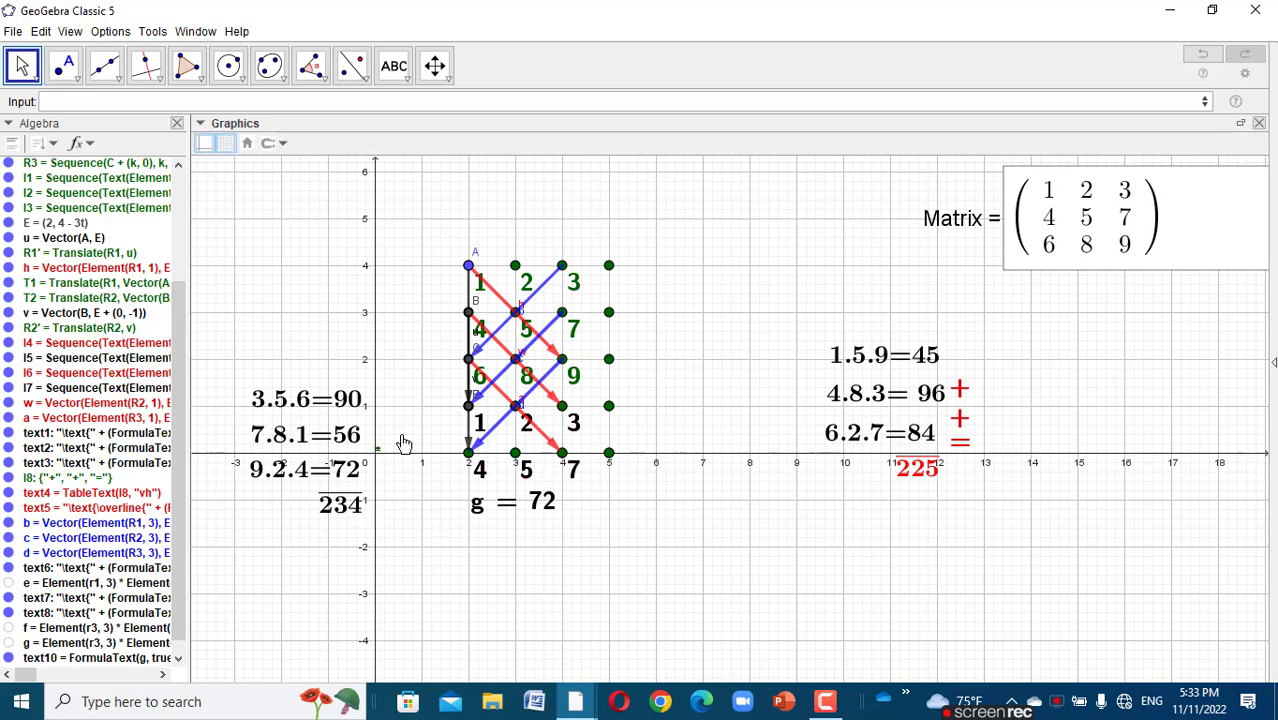
click(958, 428)
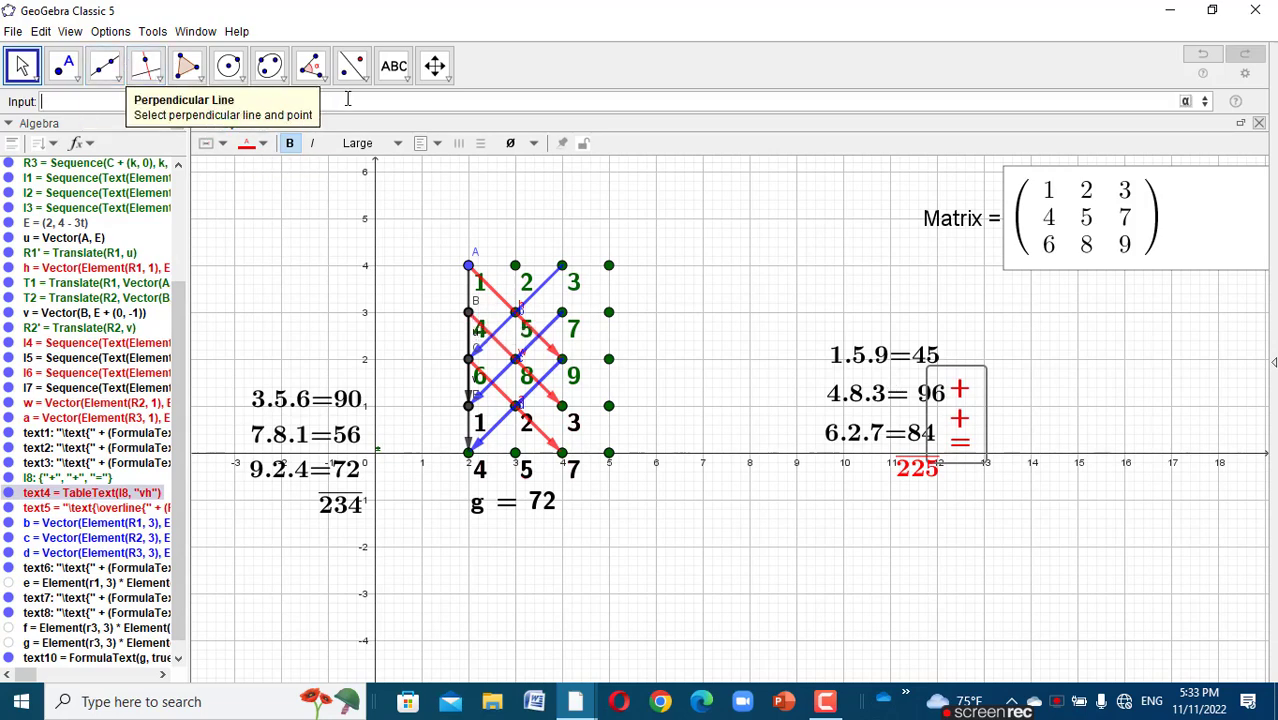
click(347, 98)
text(text4)
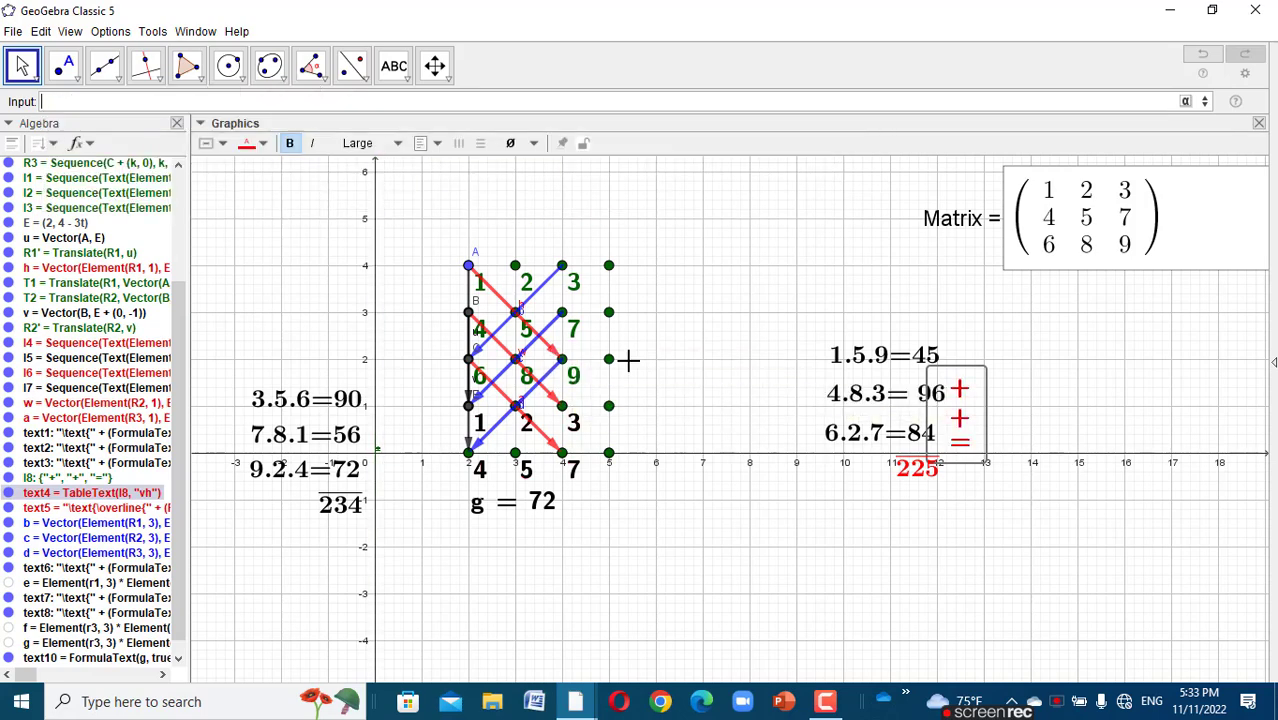
click(724, 343)
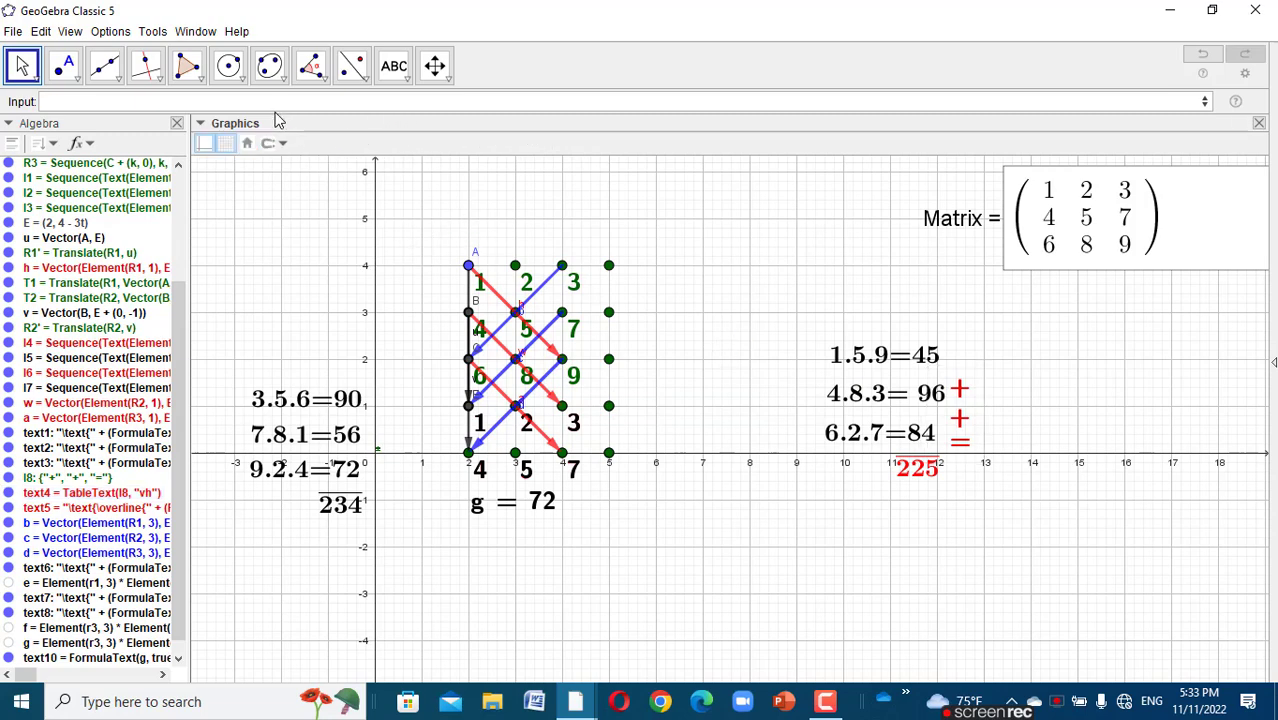
- Create a vertical TableText from list l8, containing the two plus signs and the equals sign
click(139, 101)
text(t)
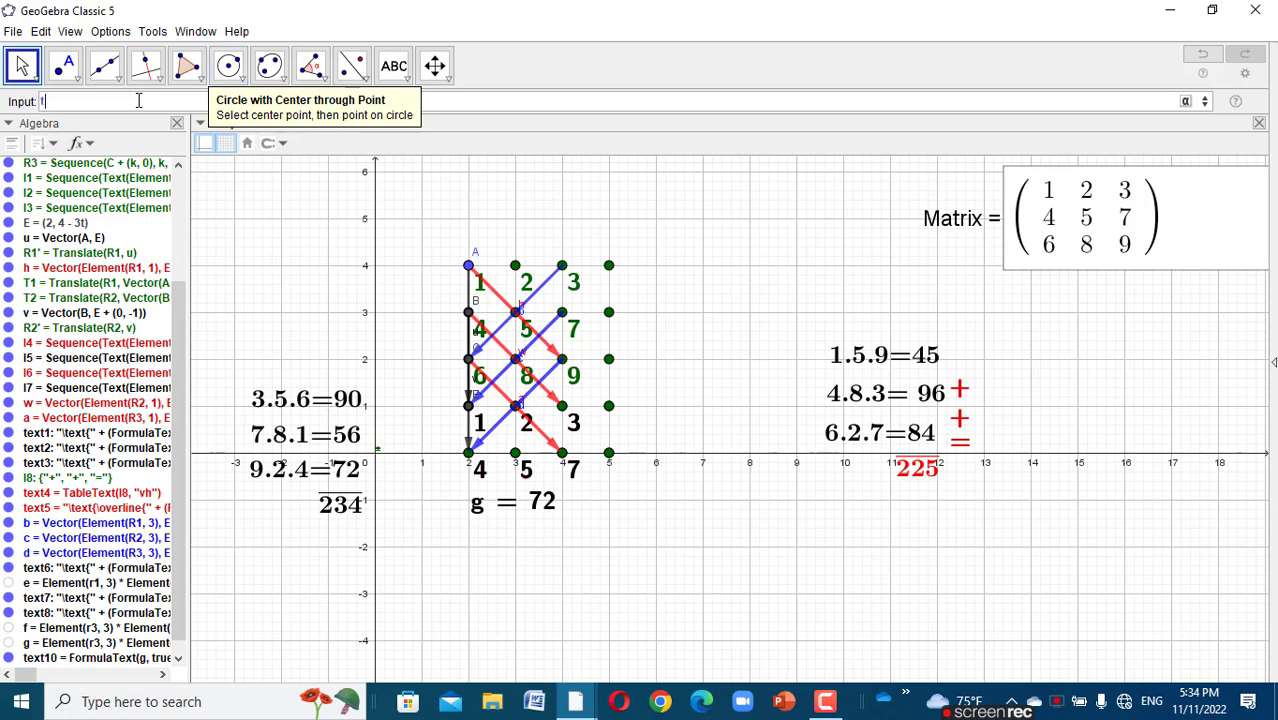
text(abletext)
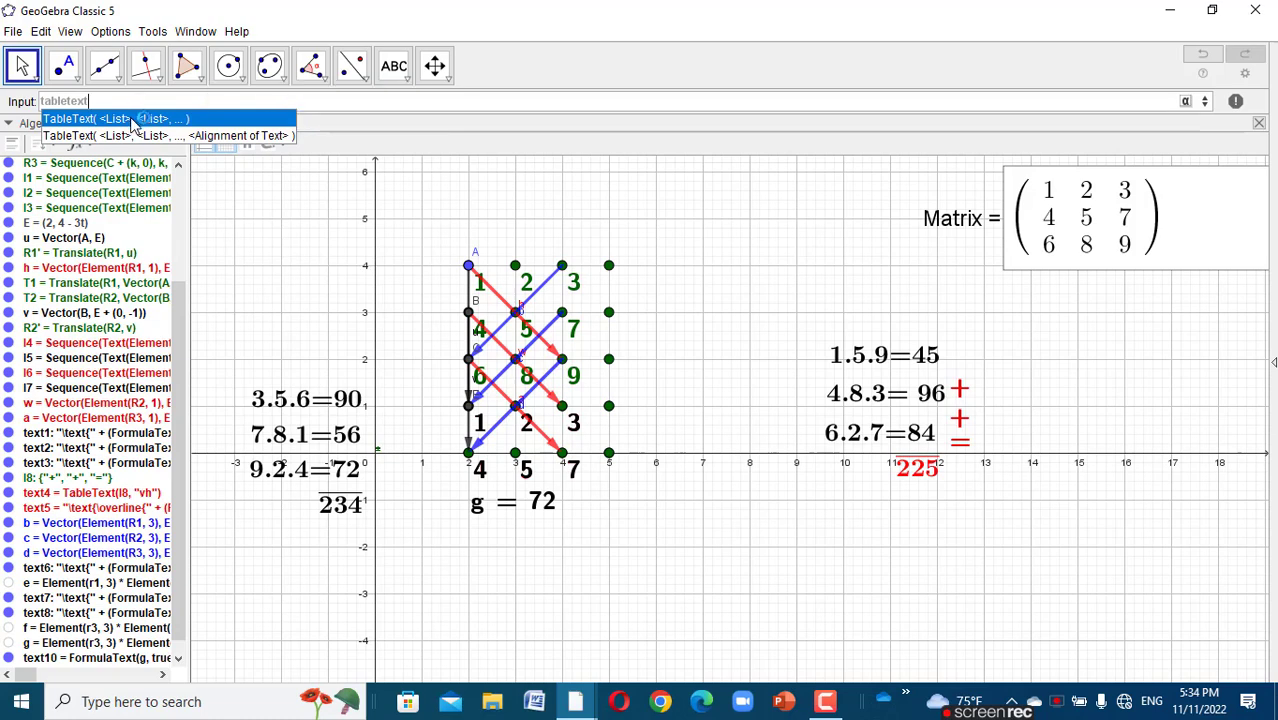
click(133, 119)
text(l8, <List>, ... ))
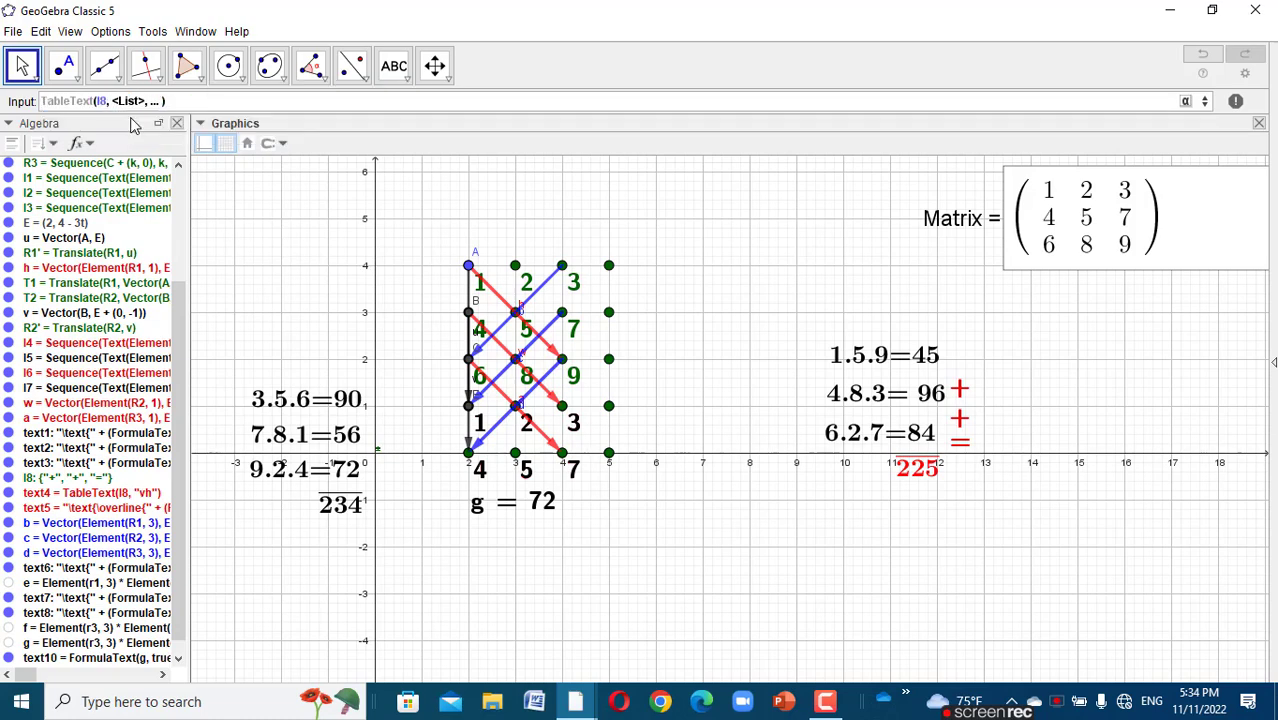
key(Tab)
text(")
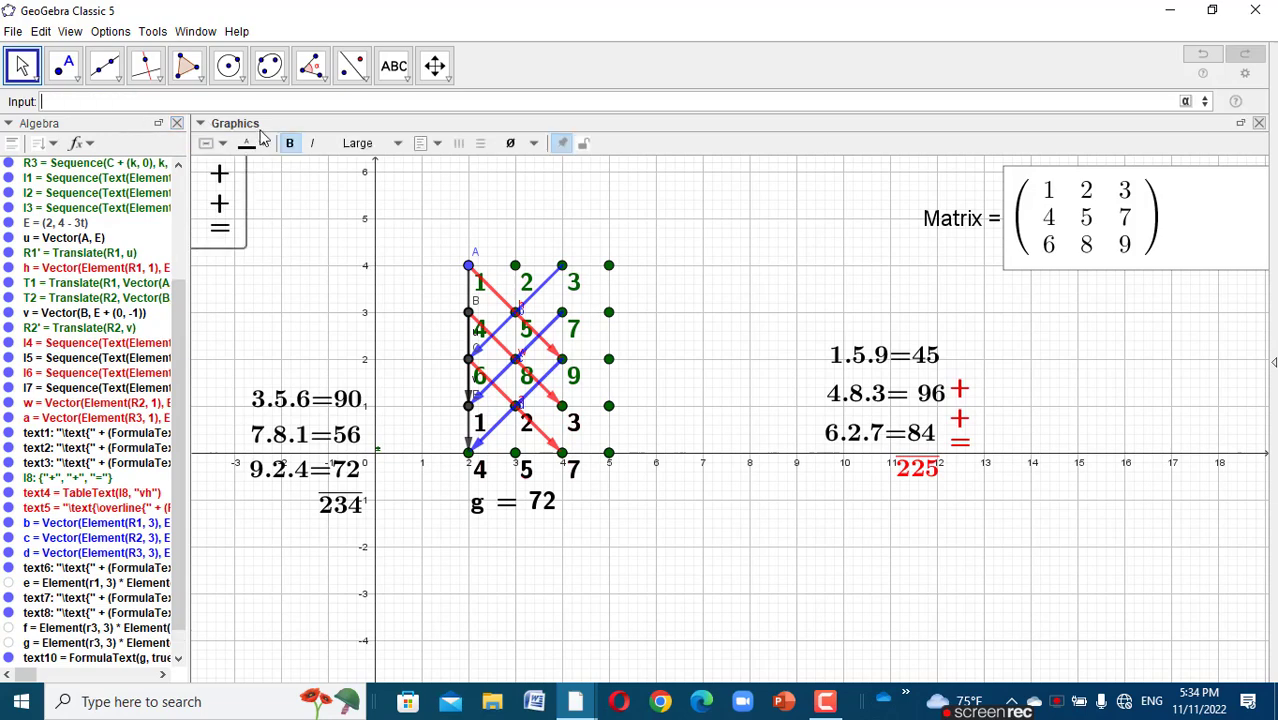
- Colour the plus, plus, equals text blue and place it beside the 3.5.6, 7.8.1 and 9.2.4 products
click(262, 143)
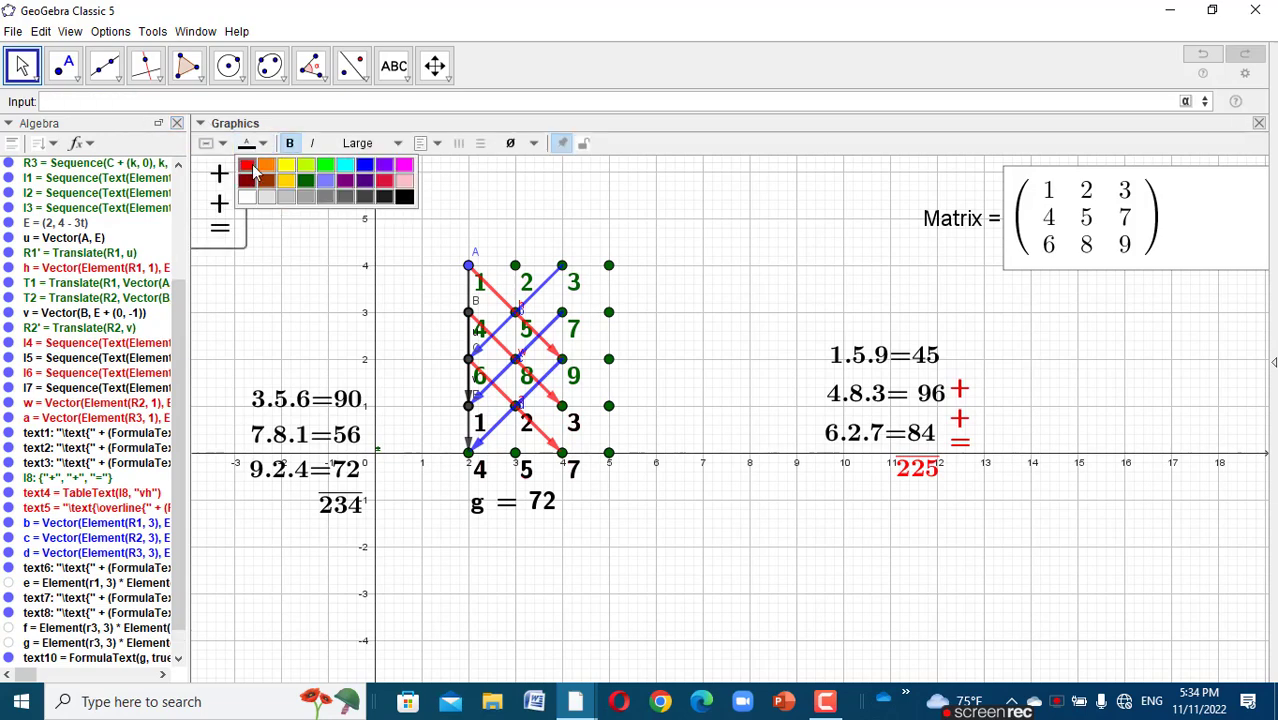
click(364, 164)
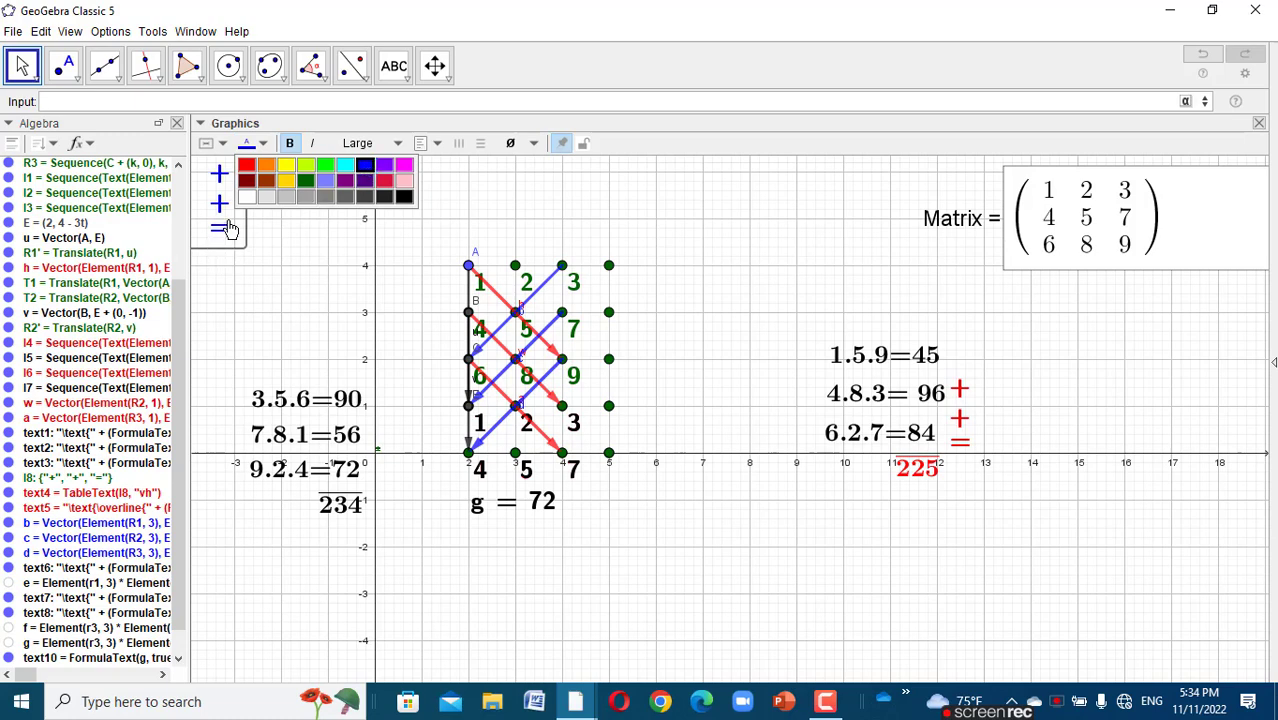
drag(240, 215, 384, 451)
click(721, 445)
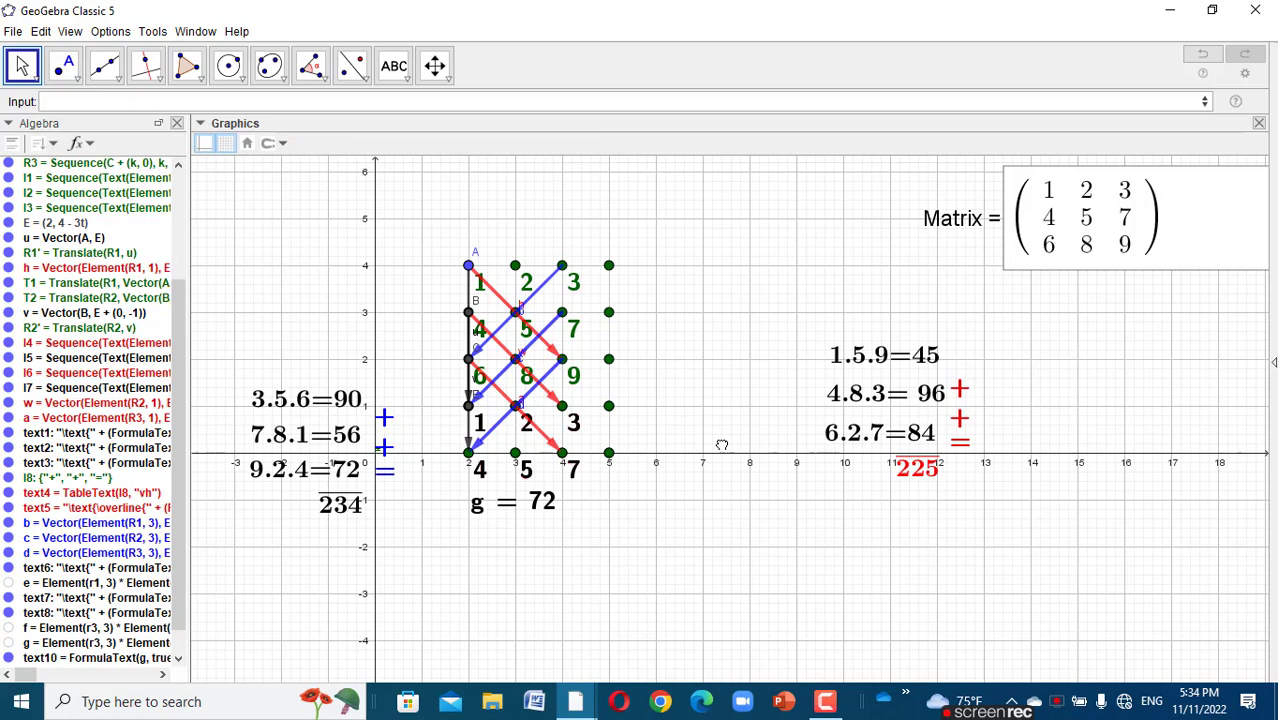
drag(672, 379, 695, 362)
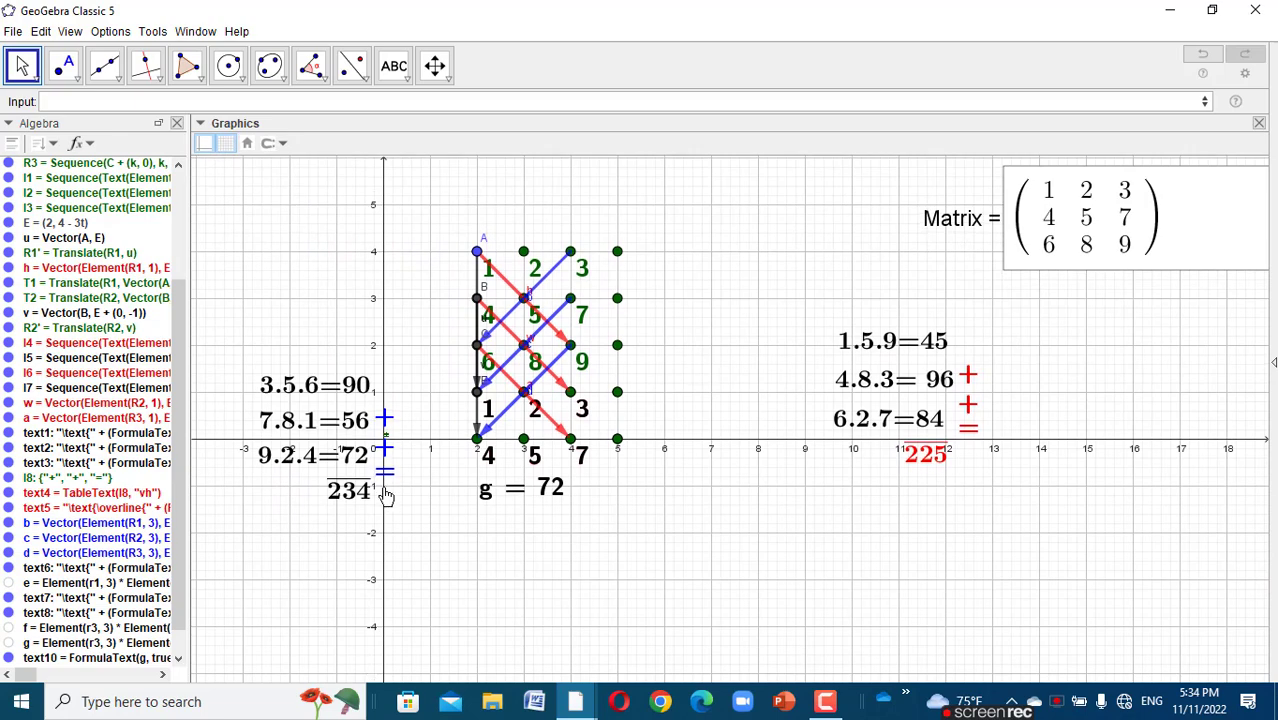
click(385, 463)
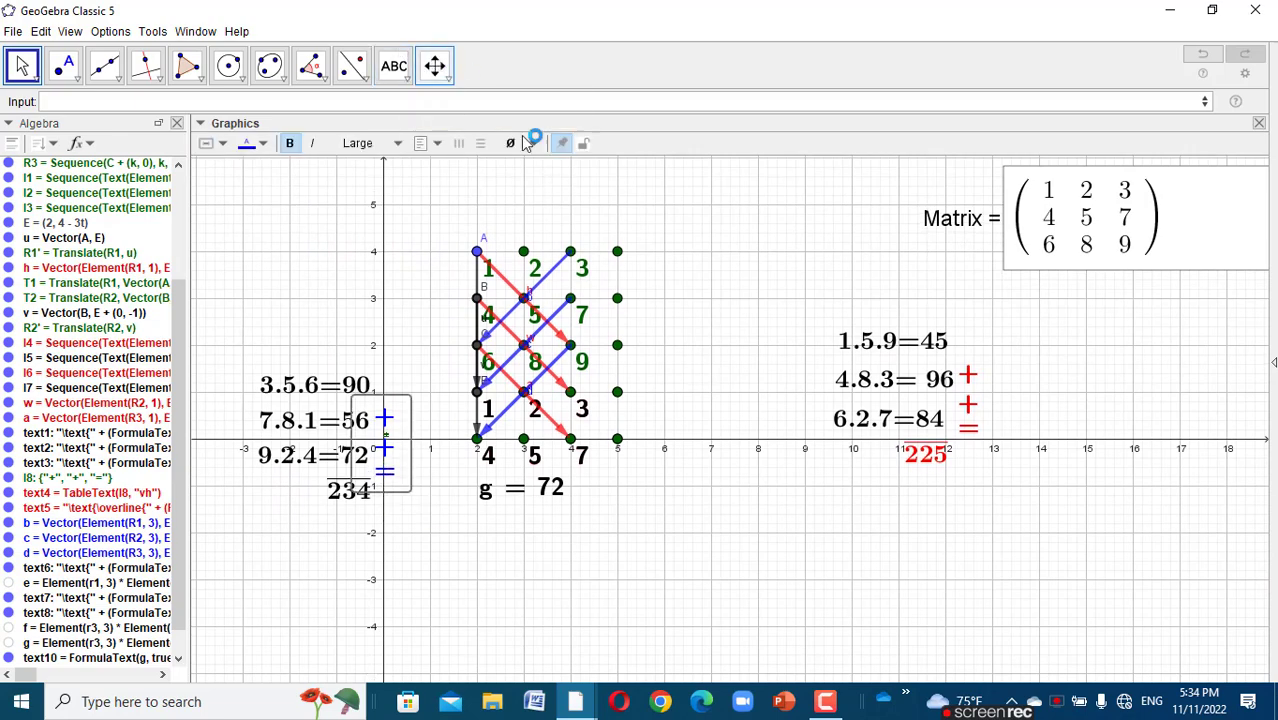
click(722, 217)
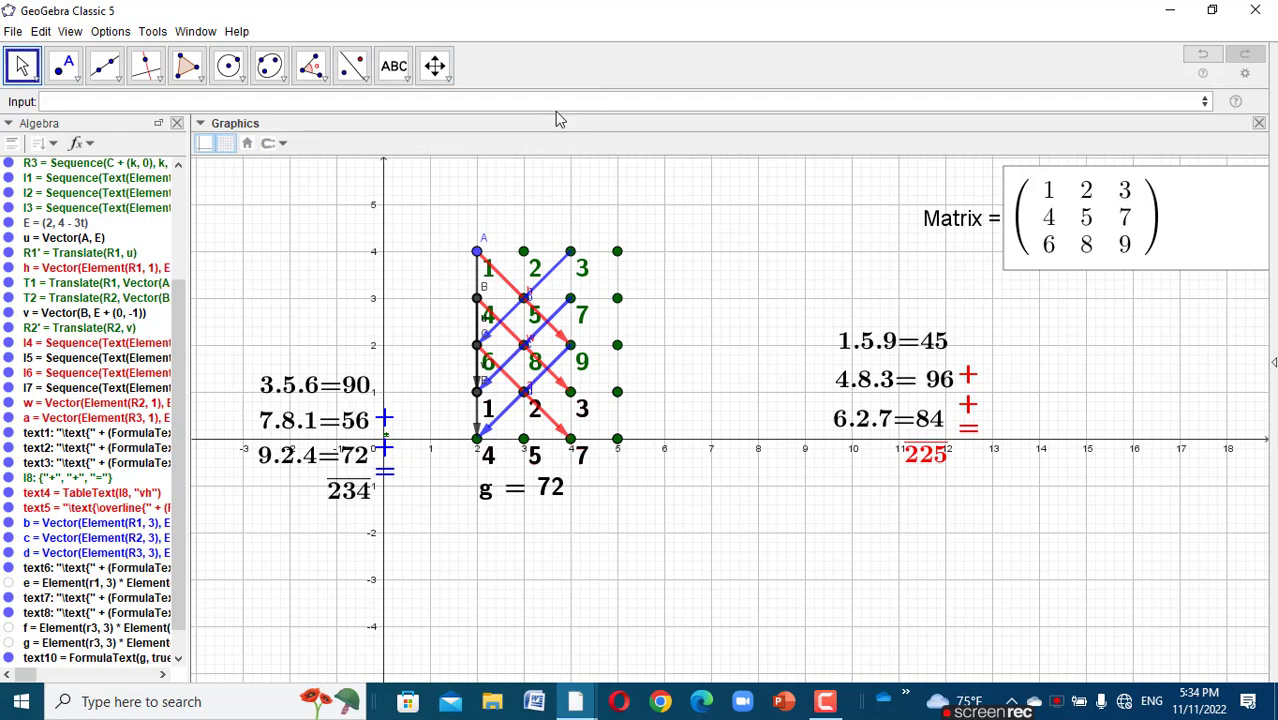
- Add an uncaptioned button between the number grid and the matrix, with a script that increases t
click(407, 88)
click(428, 211)
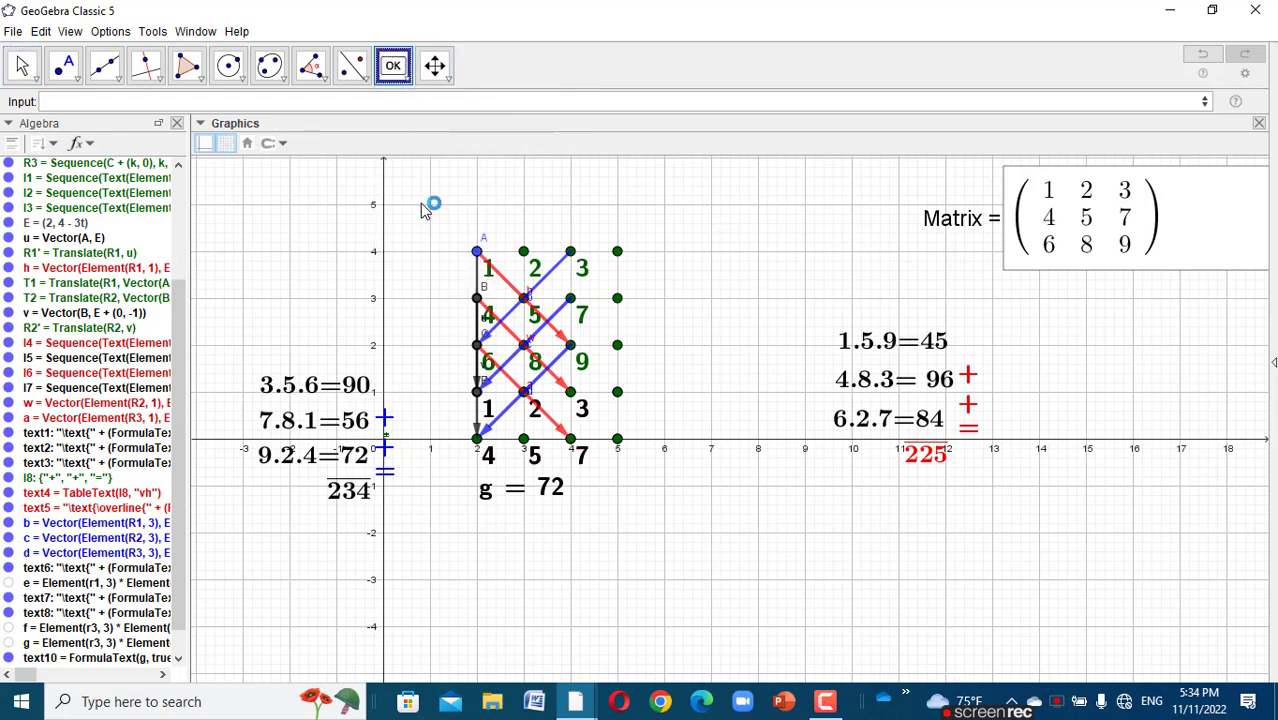
click(716, 245)
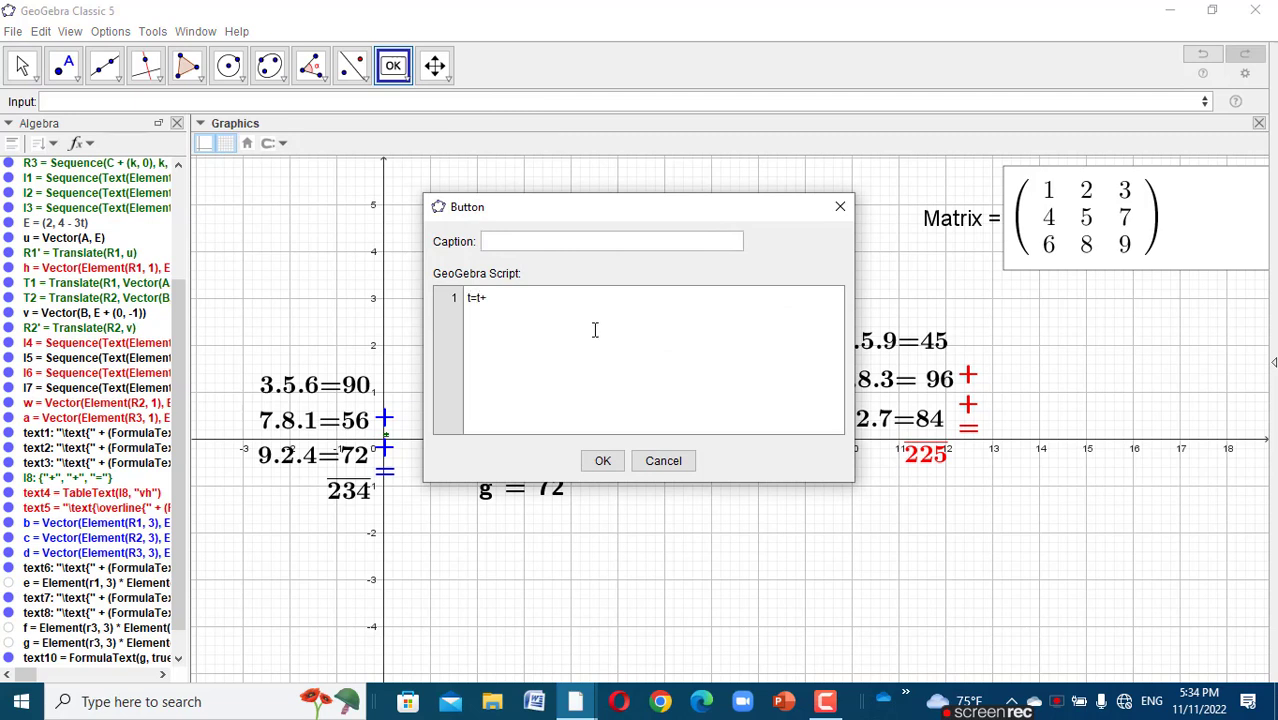
click(603, 462)
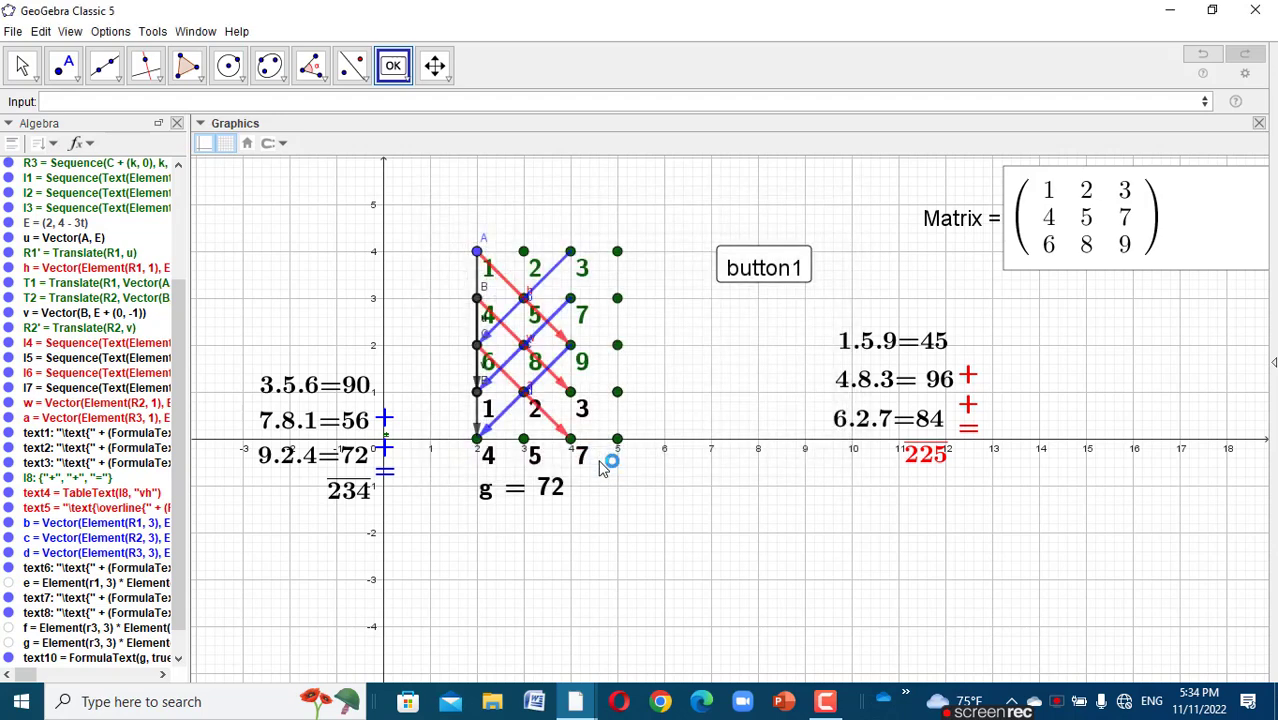
- Add two more uncaptioned buttons below the first, one with a script that decreases t and one that assigns t a fixed value
click(705, 388)
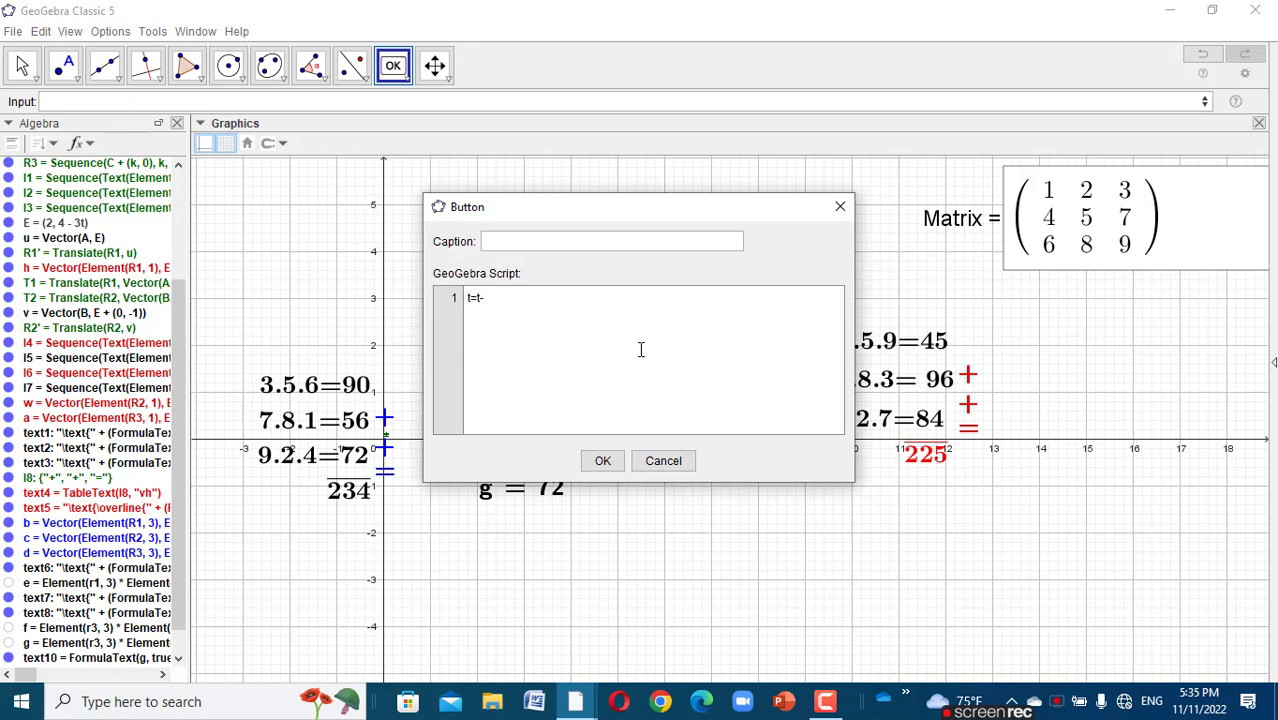
click(602, 460)
click(673, 412)
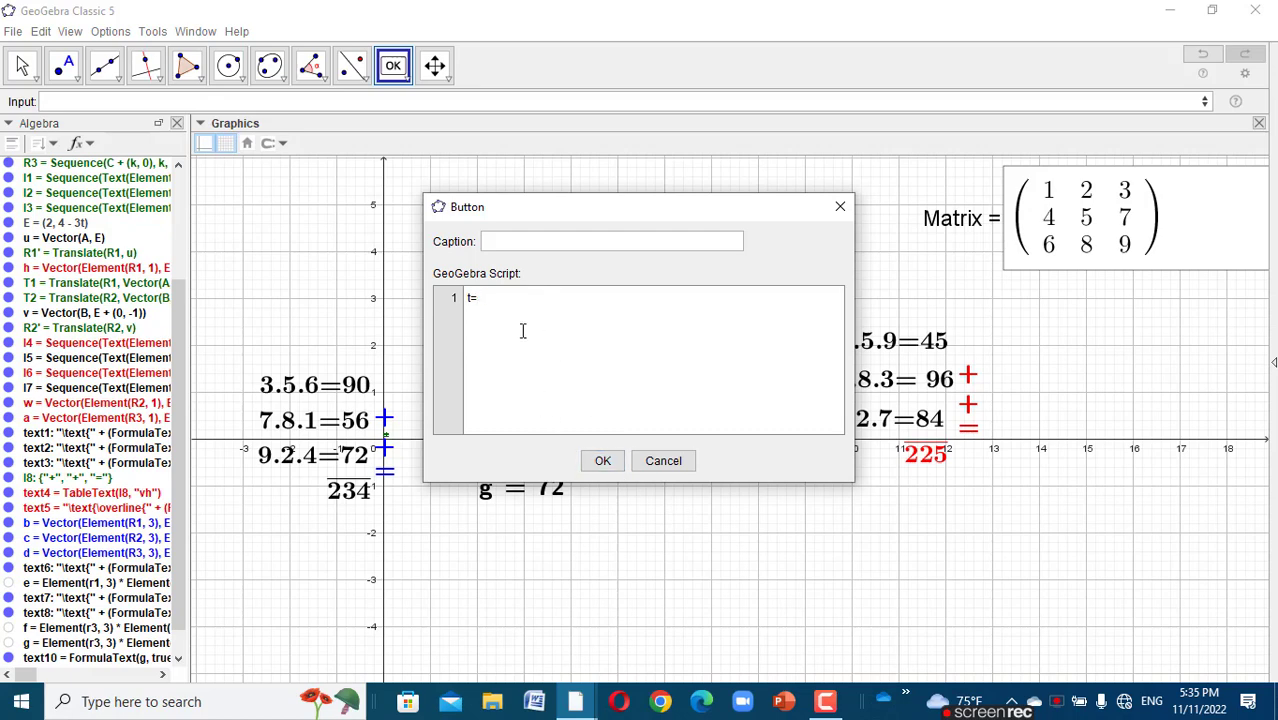
click(602, 460)
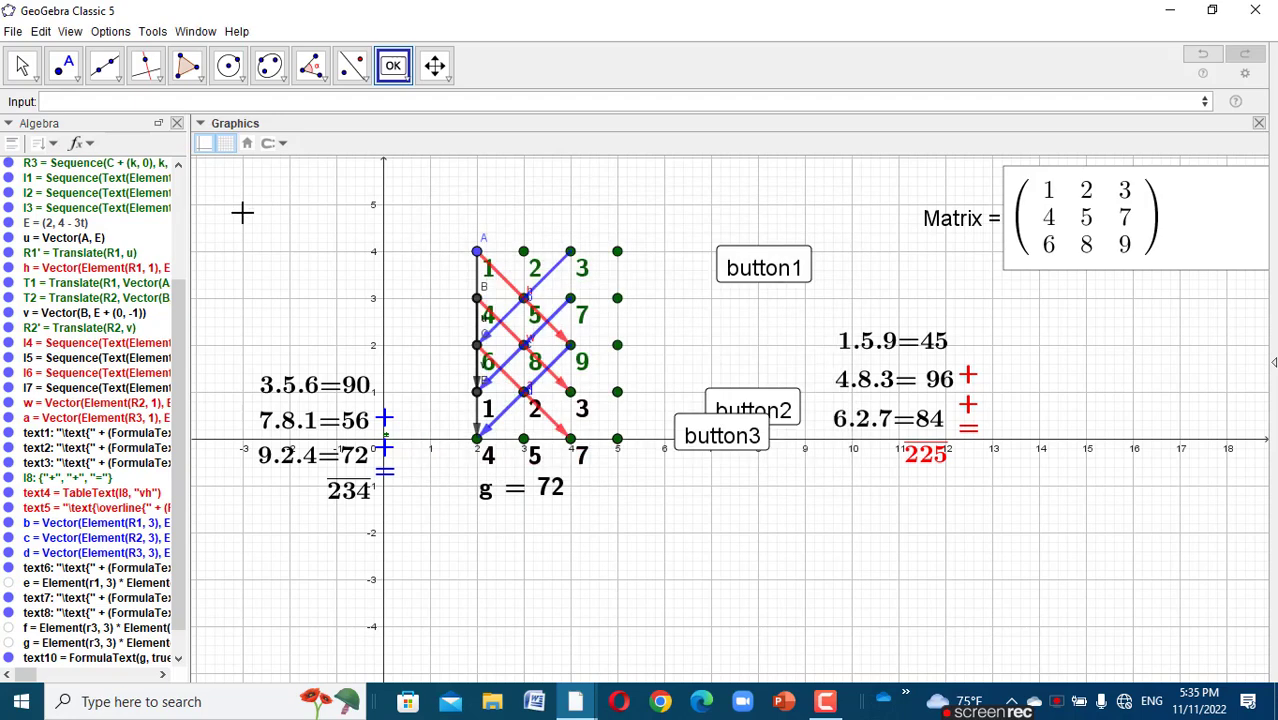
- Give button1 the skip-forward image from the built-in button images
click(21, 66)
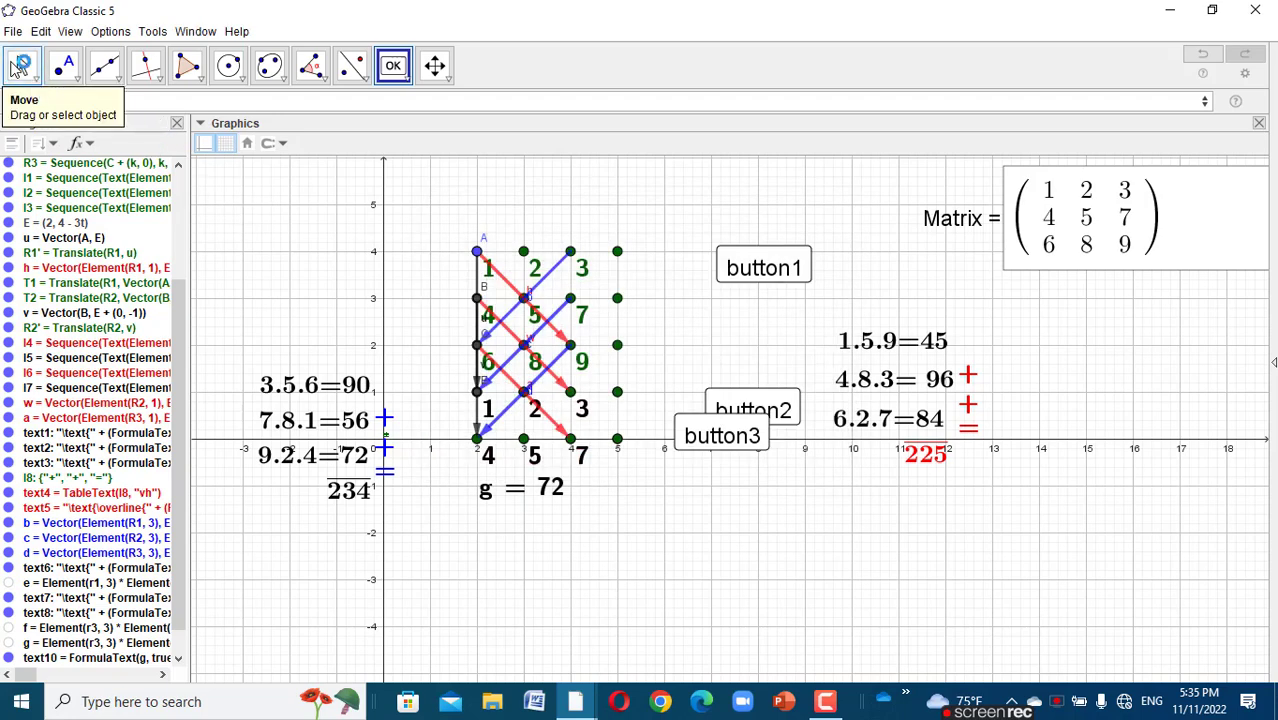
right_click(776, 276)
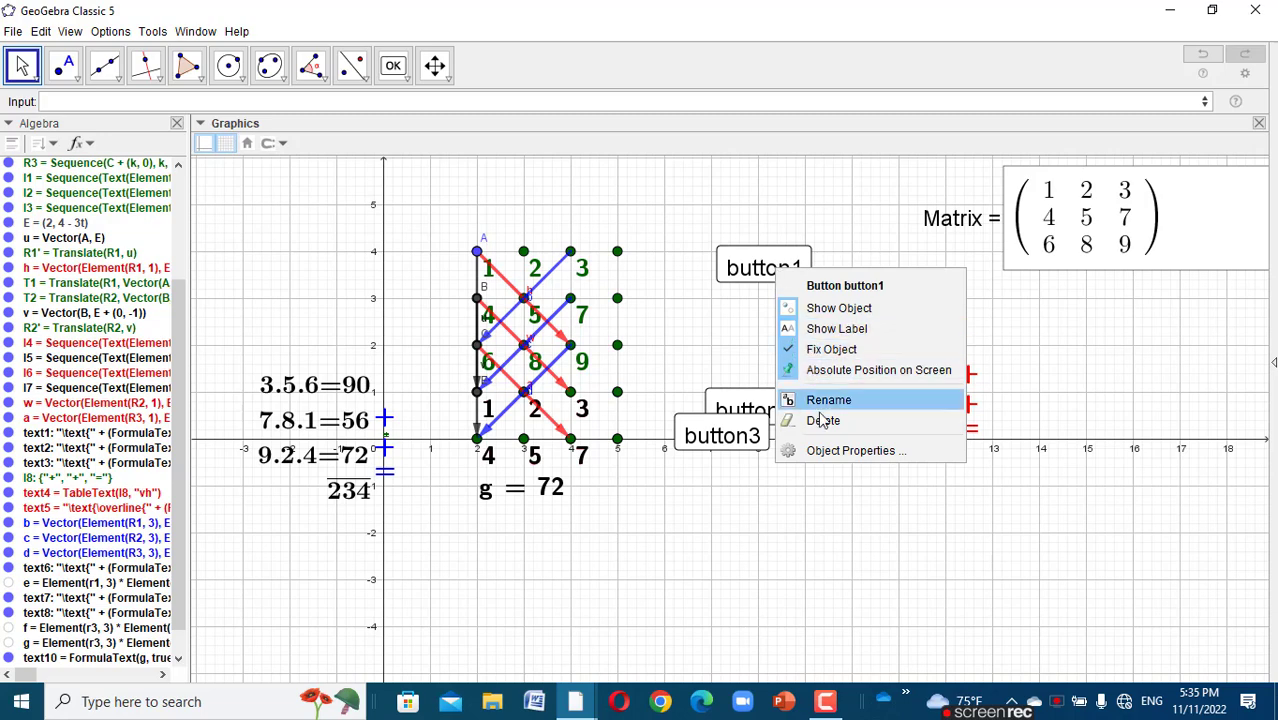
click(848, 453)
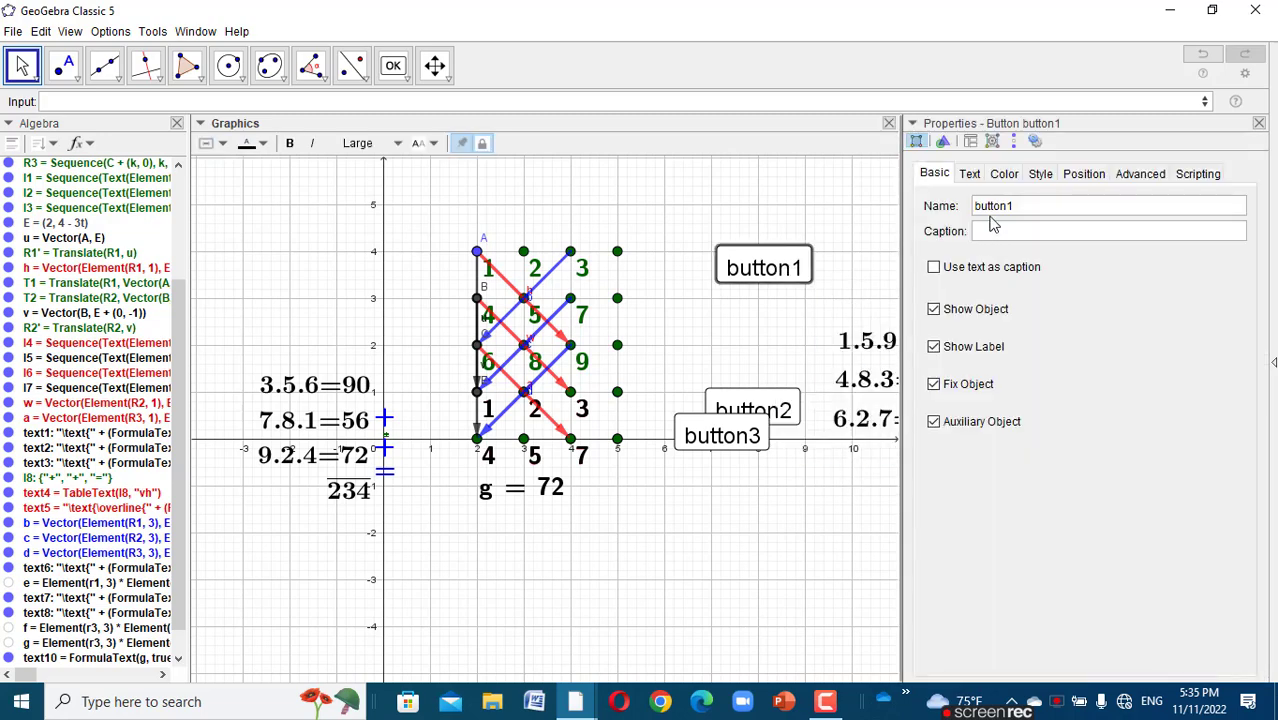
click(1064, 172)
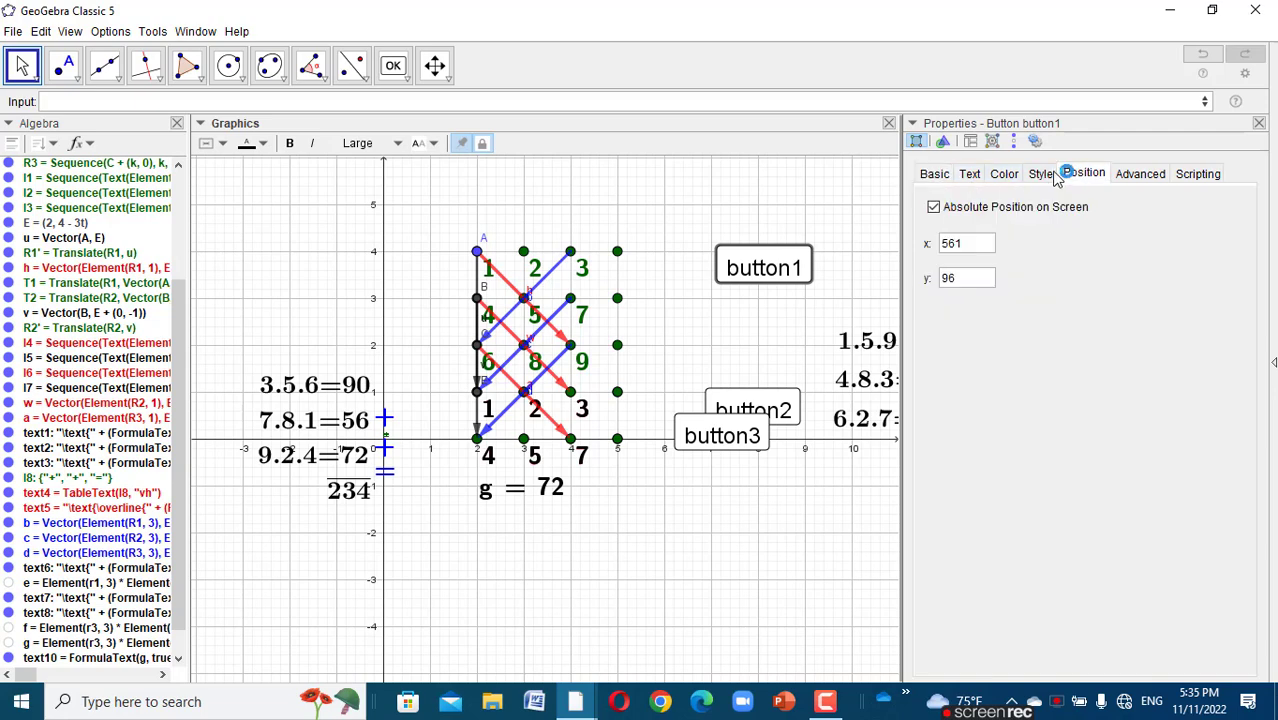
click(1048, 175)
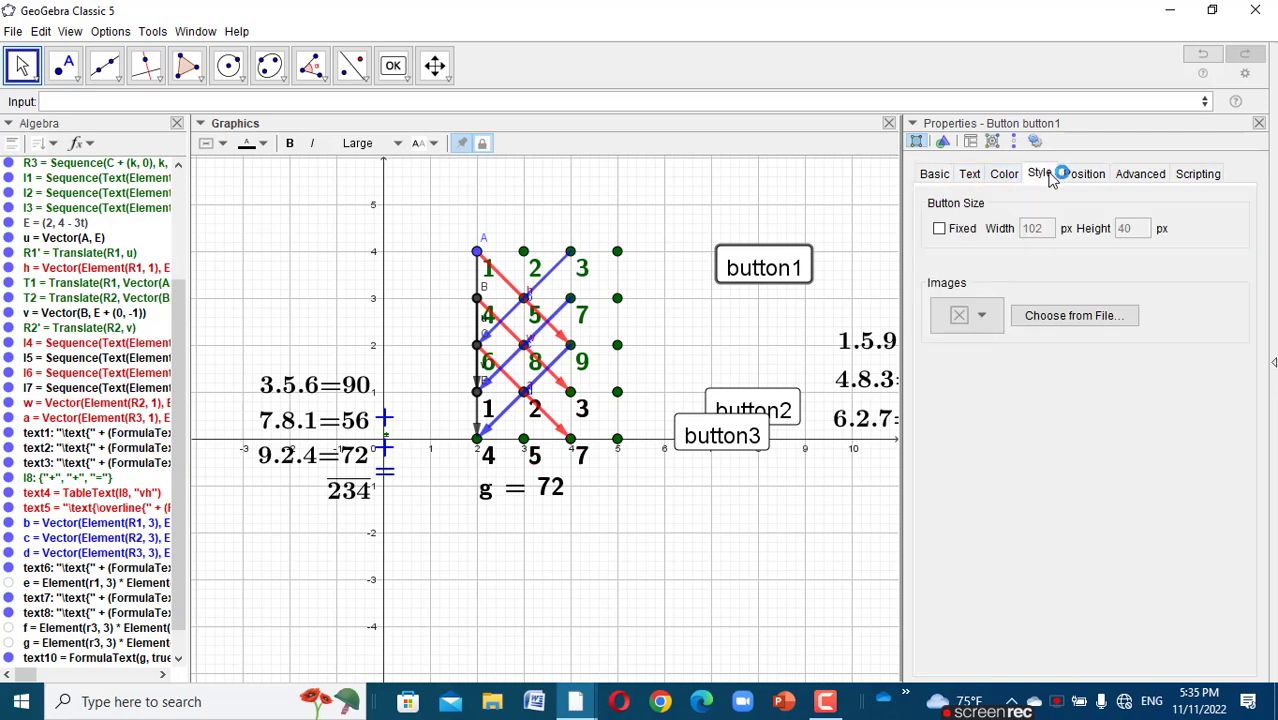
click(998, 317)
click(983, 388)
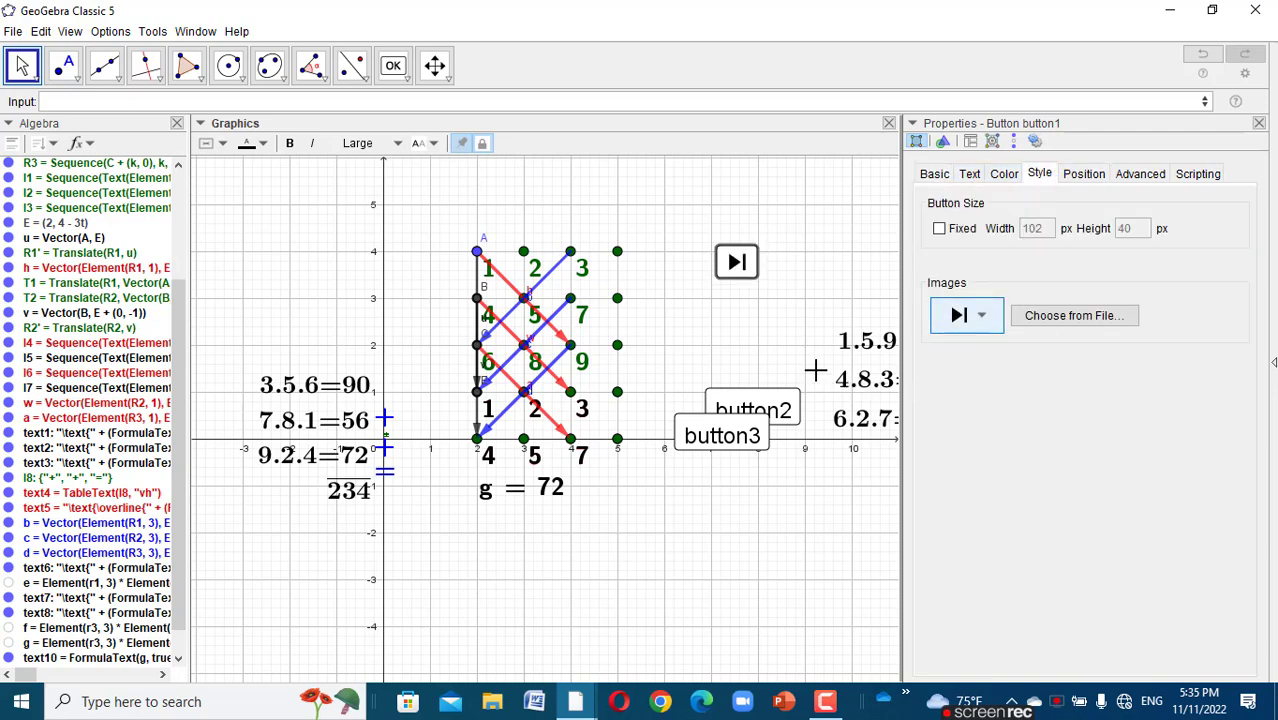
- Give button2 the skip-back image from the built-in button images
click(778, 408)
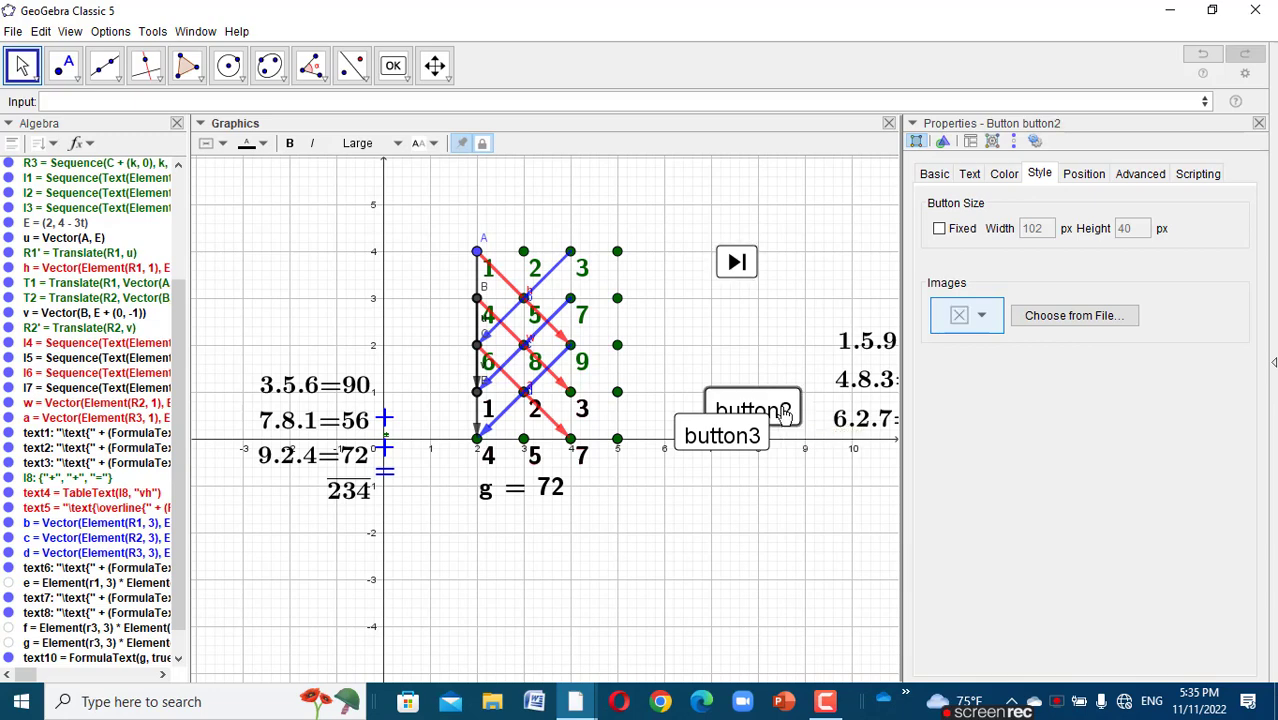
click(983, 322)
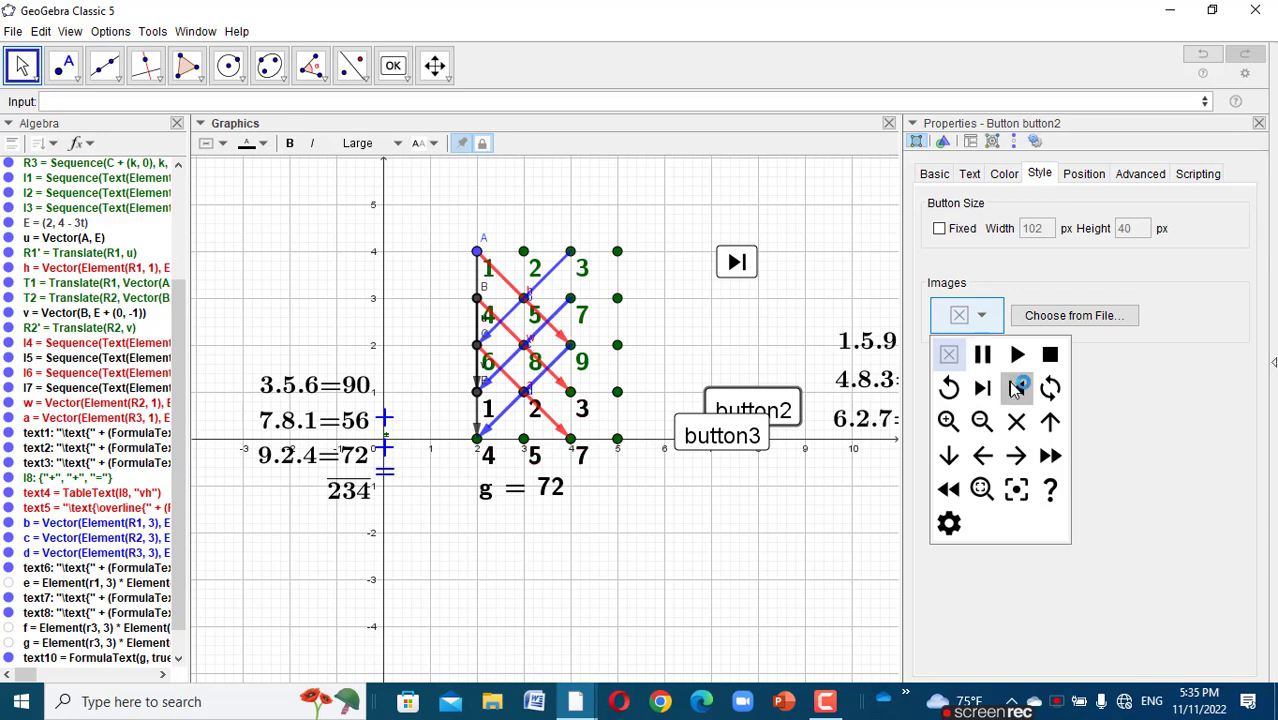
click(1016, 388)
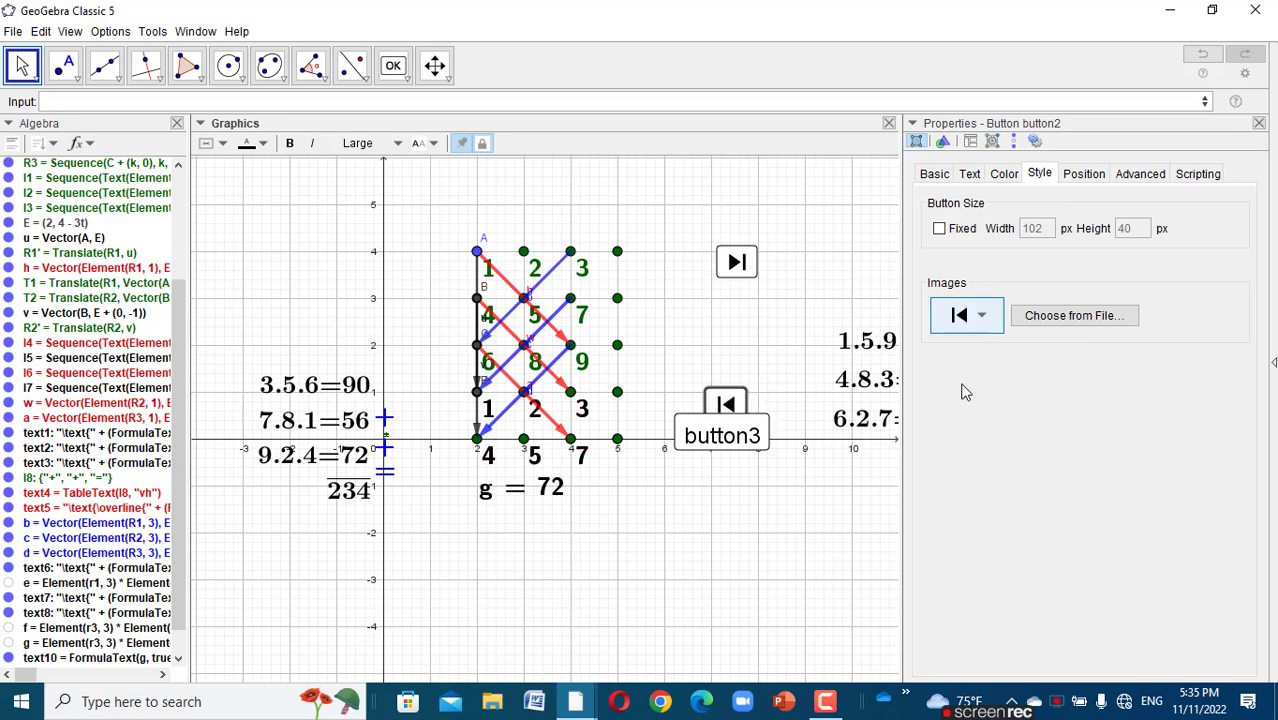
- Give button3 the black square stop image and close the object properties
click(748, 448)
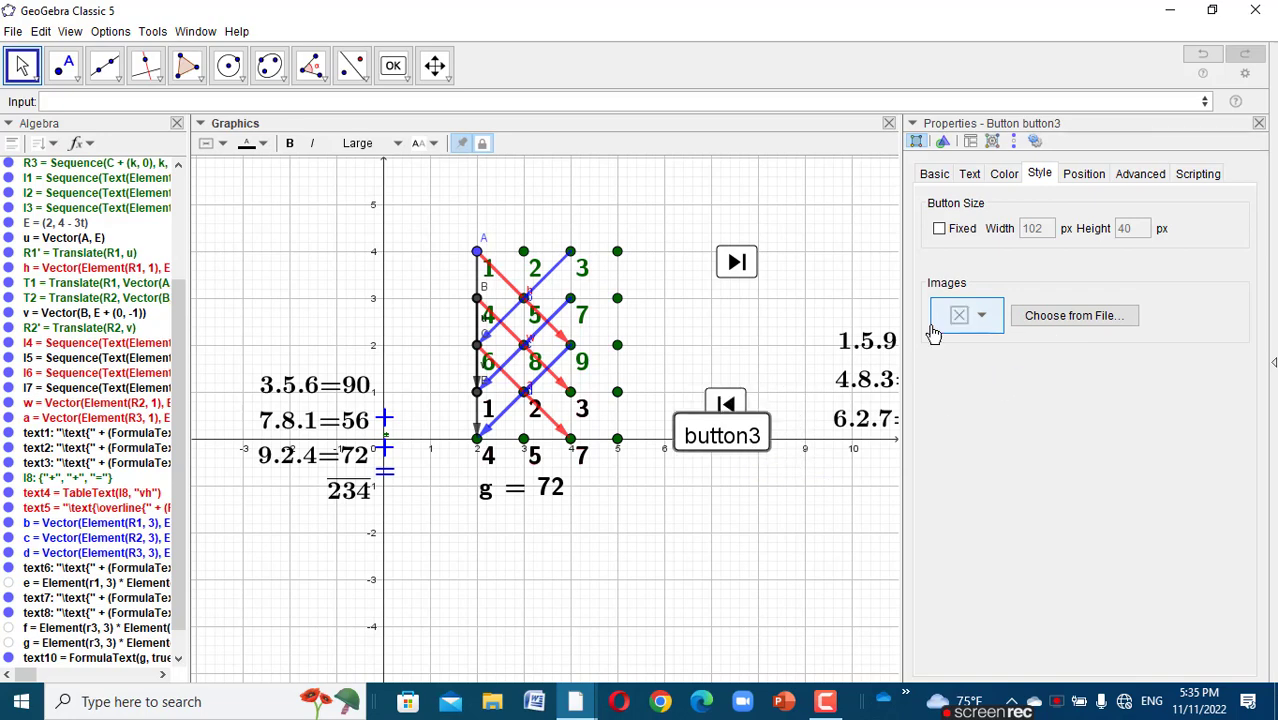
click(986, 318)
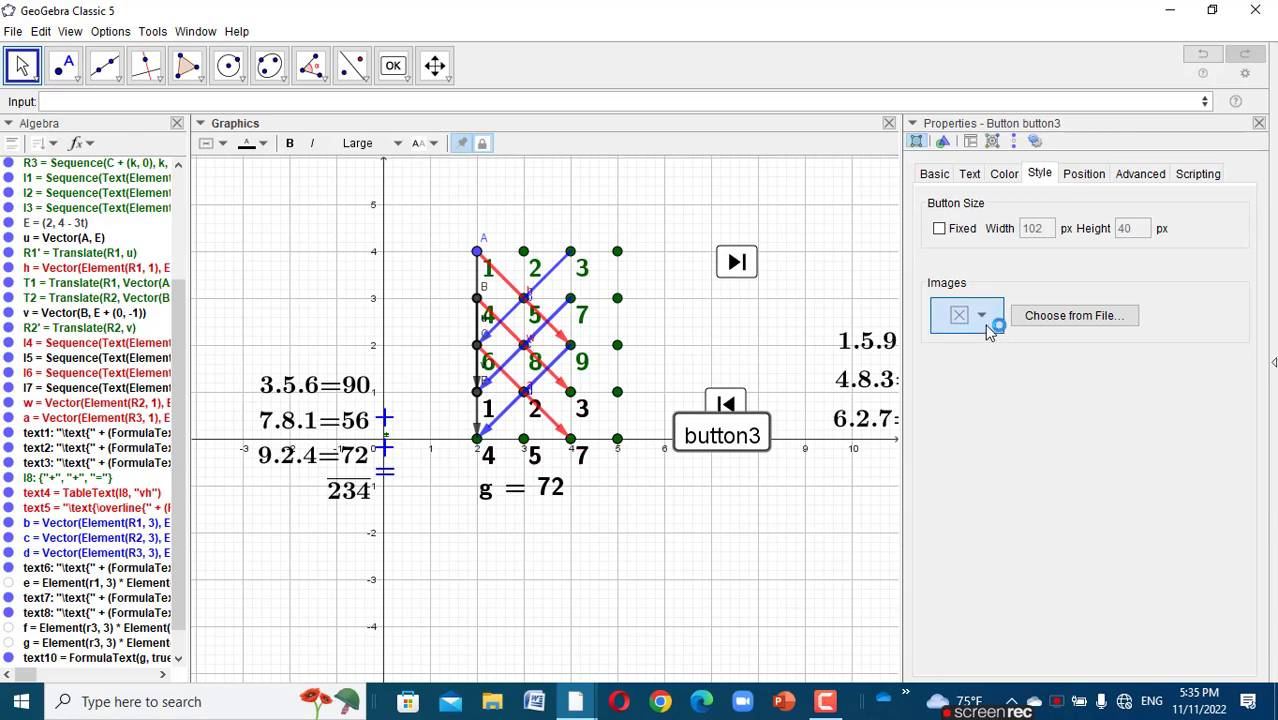
click(1050, 354)
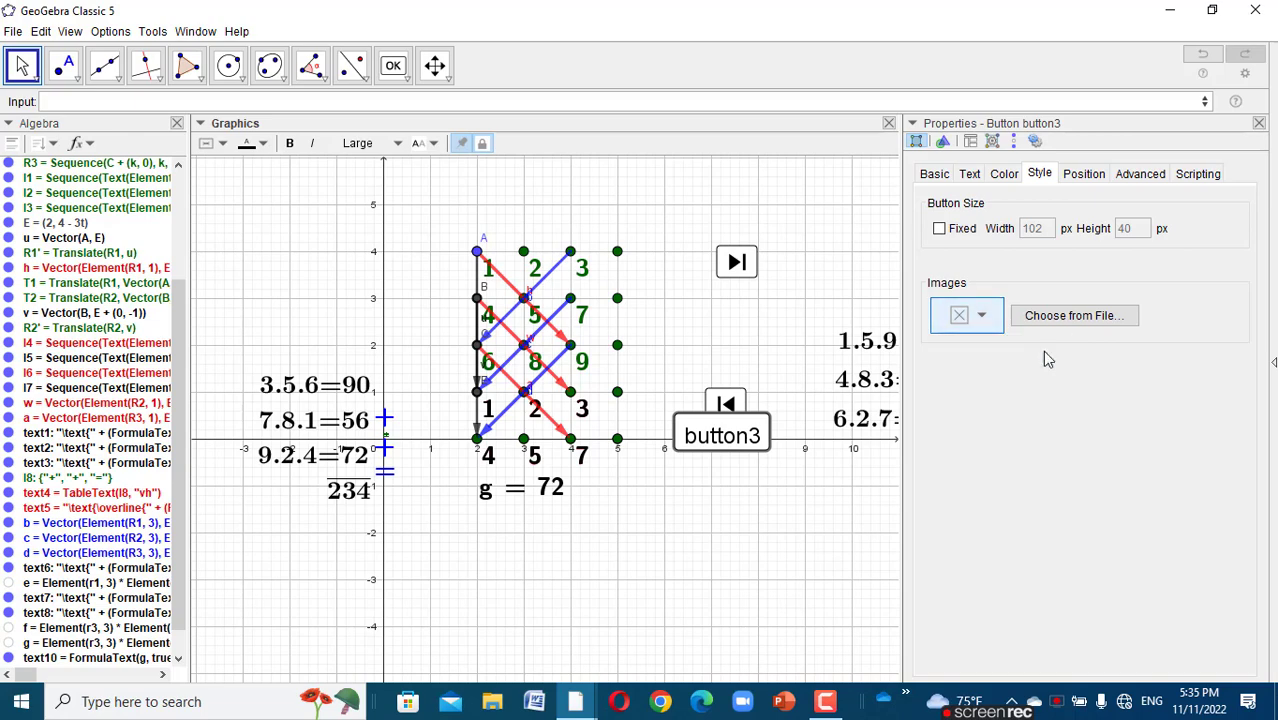
click(1104, 314)
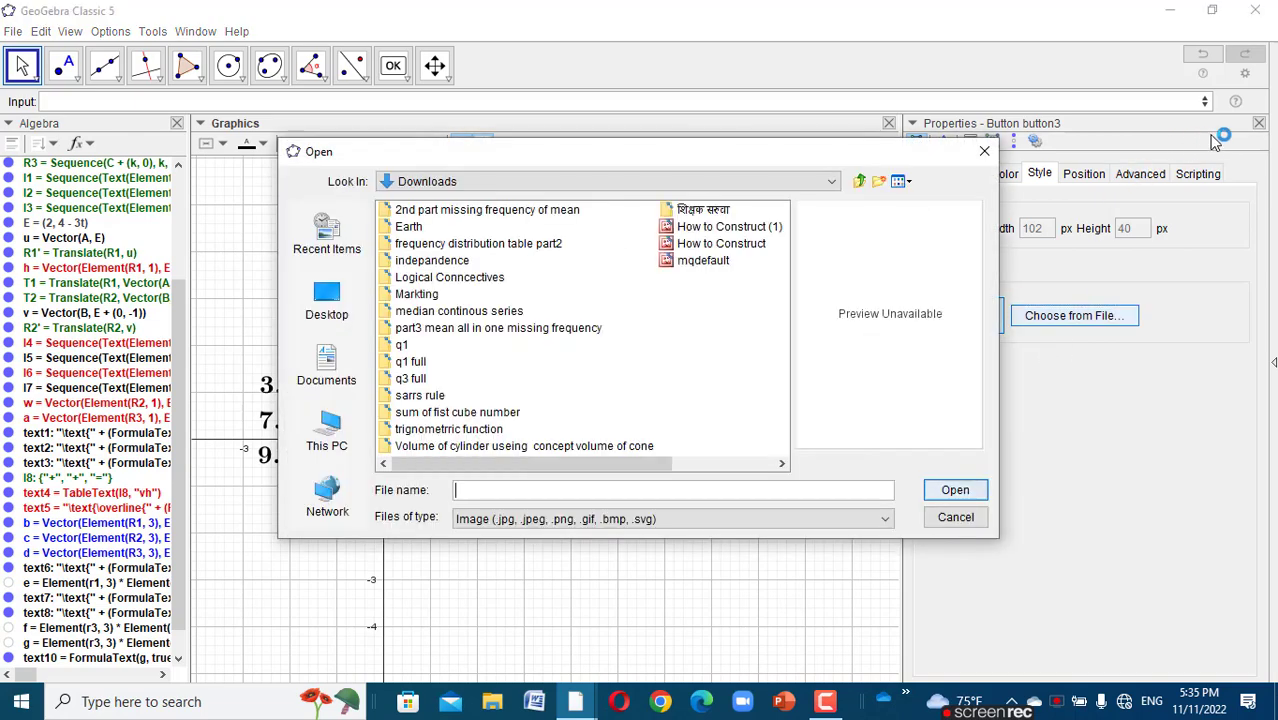
click(982, 150)
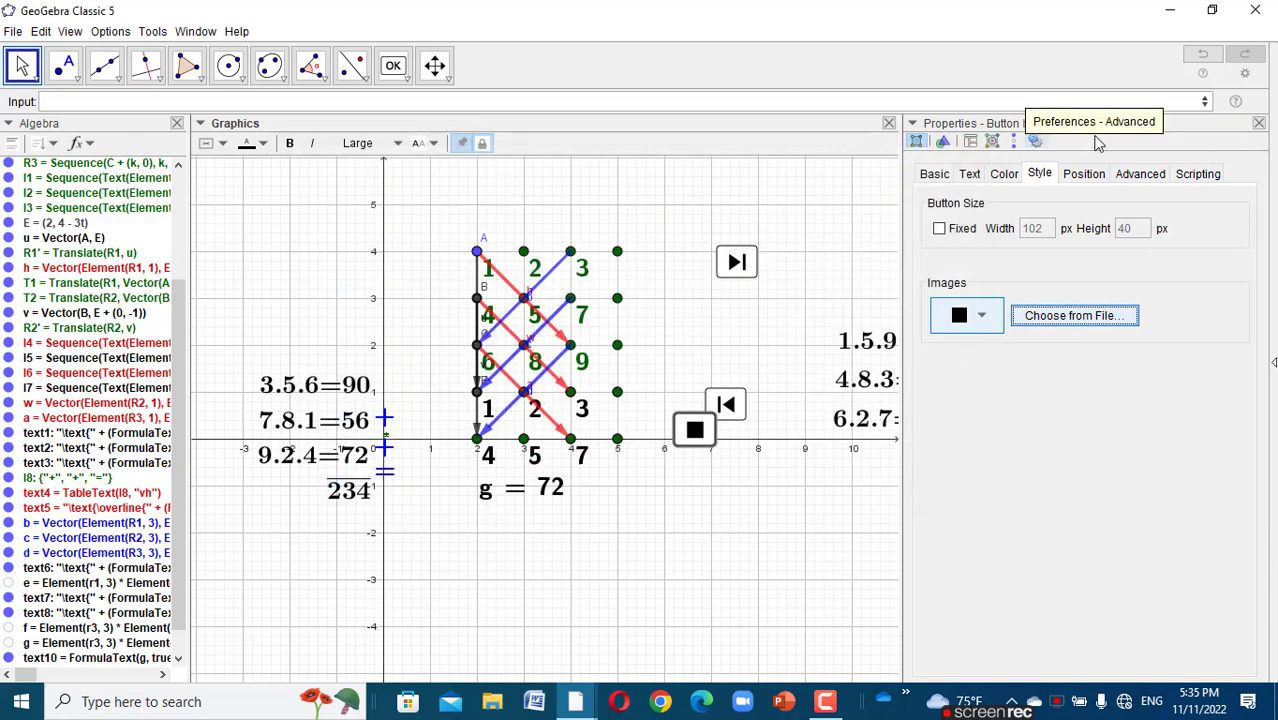
click(1259, 123)
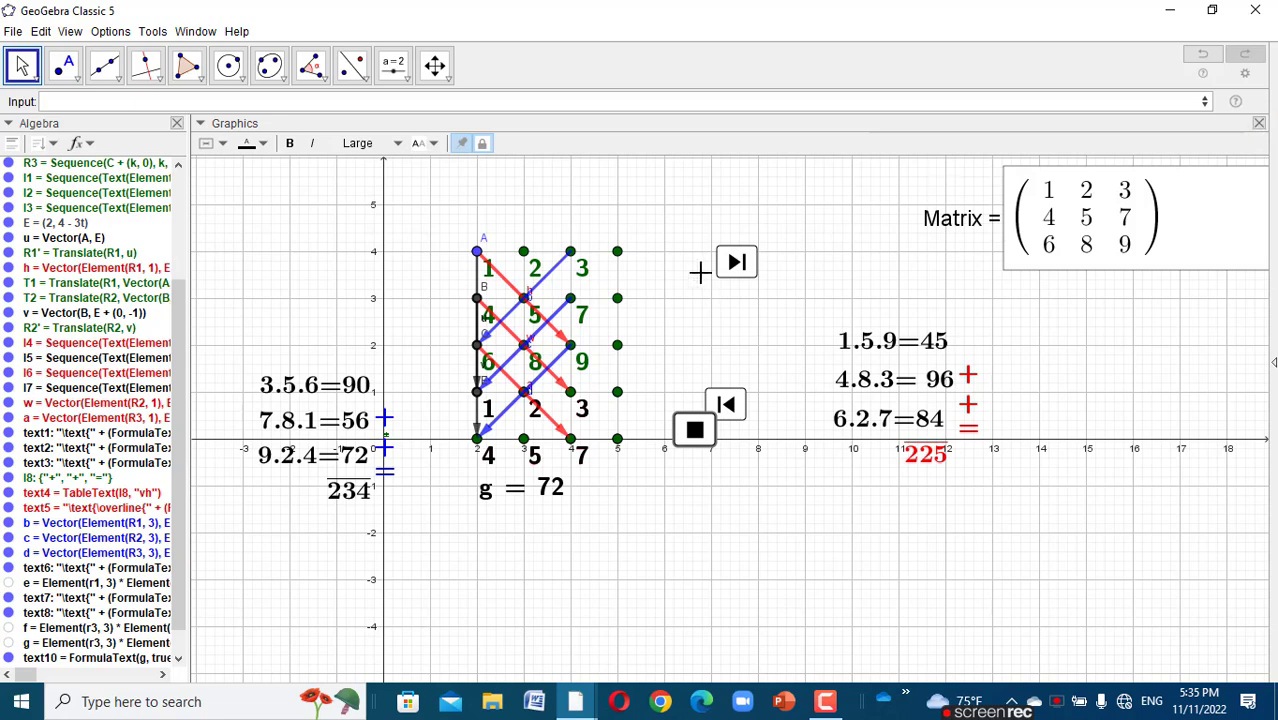
- Test the skip-forward button and the stop button on the construction
click(737, 262)
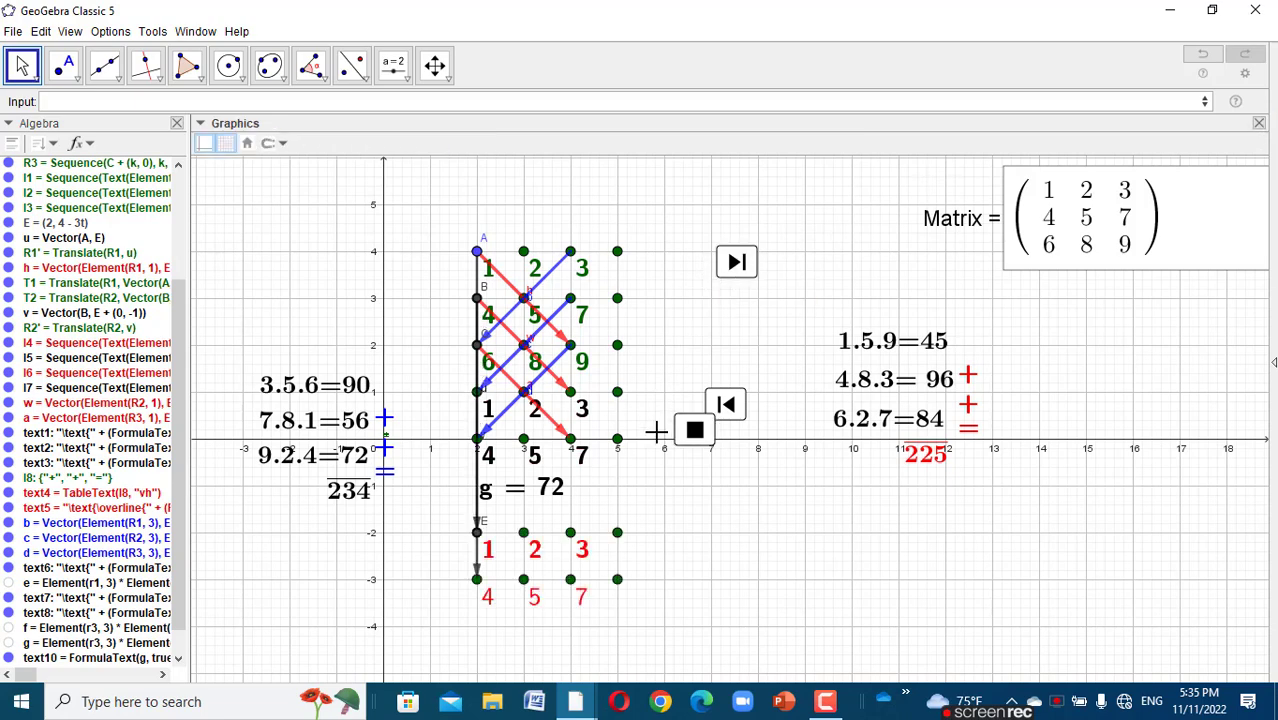
click(692, 432)
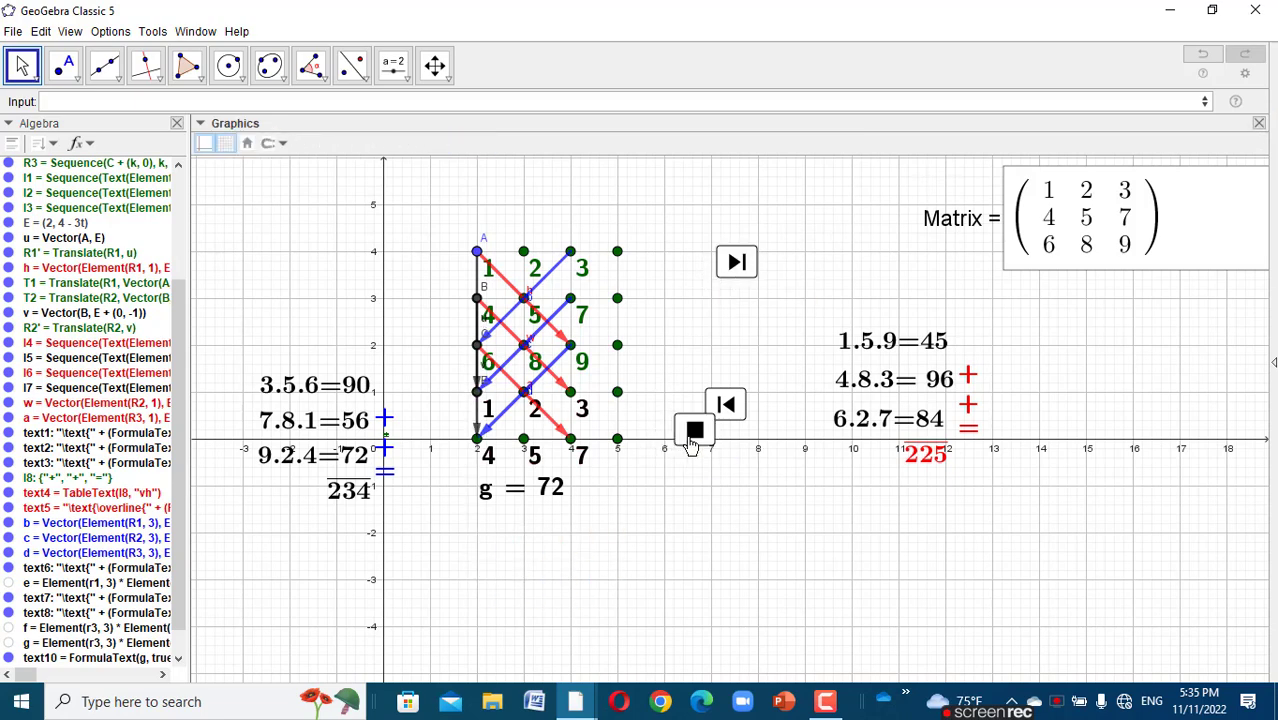
- Unfix the stop and skip-back buttons and line them up in a row to the right of the skip-forward button
right_click(692, 440)
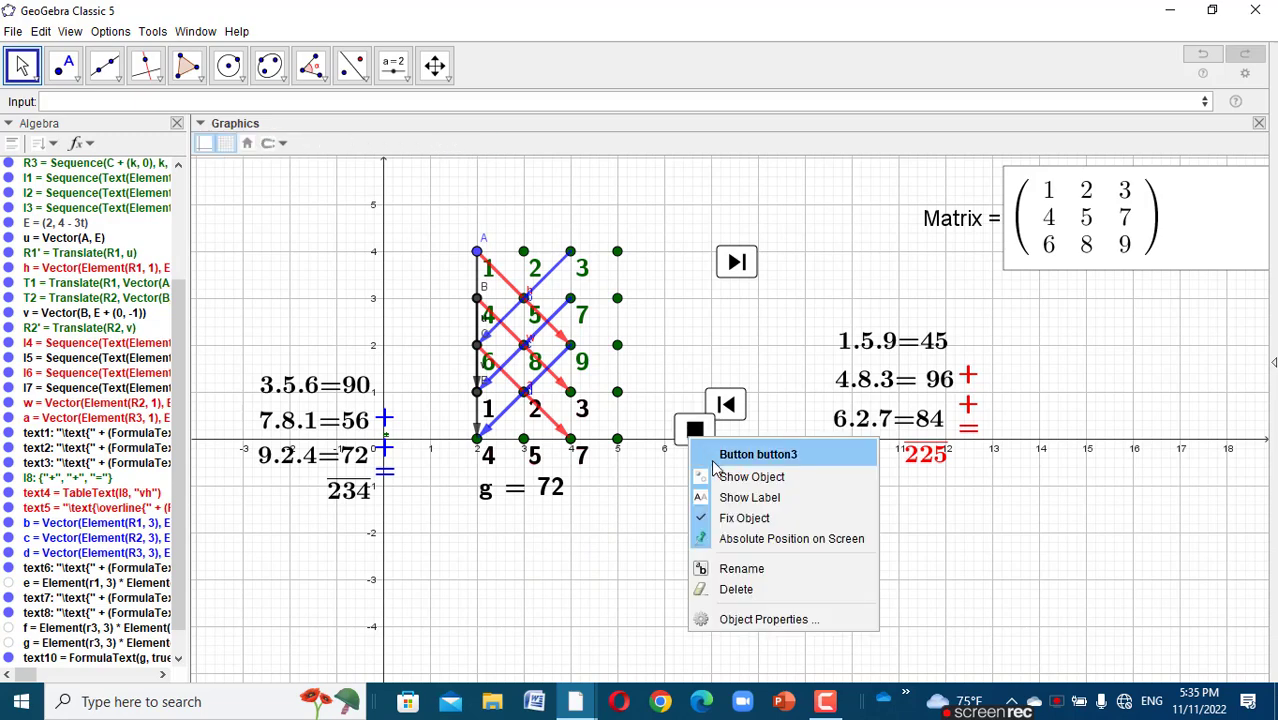
click(740, 517)
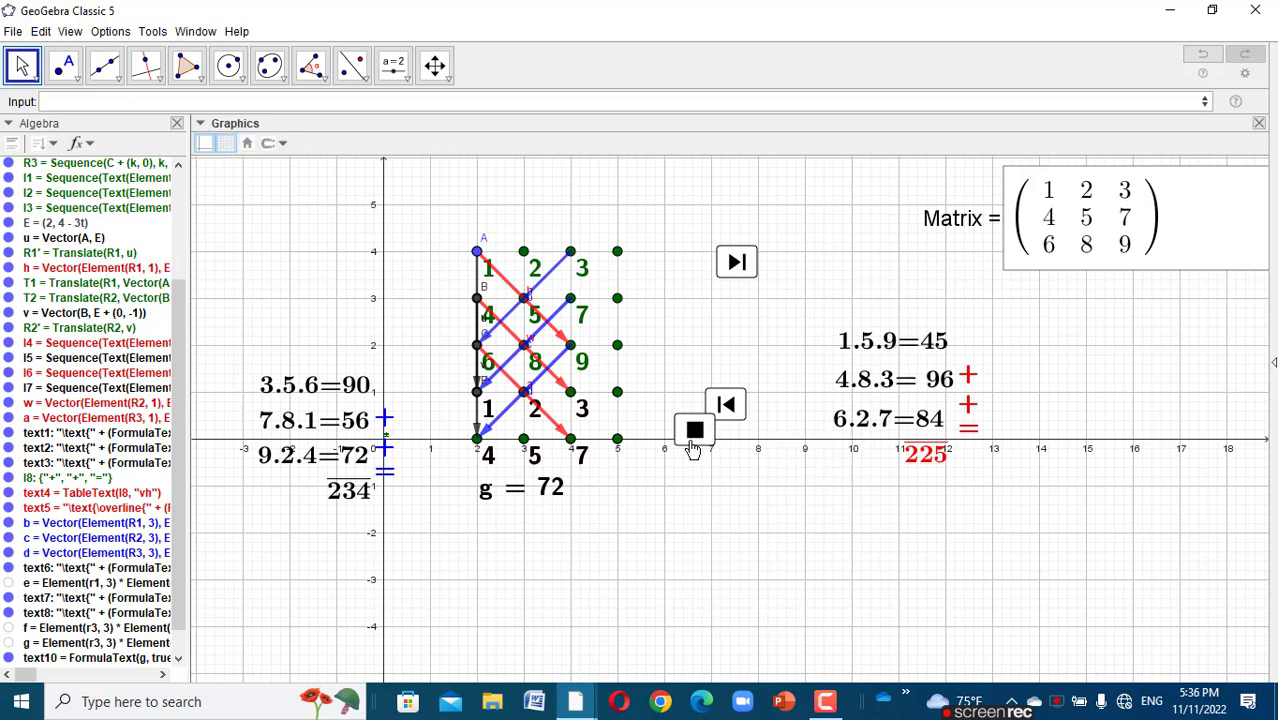
drag(691, 441, 786, 270)
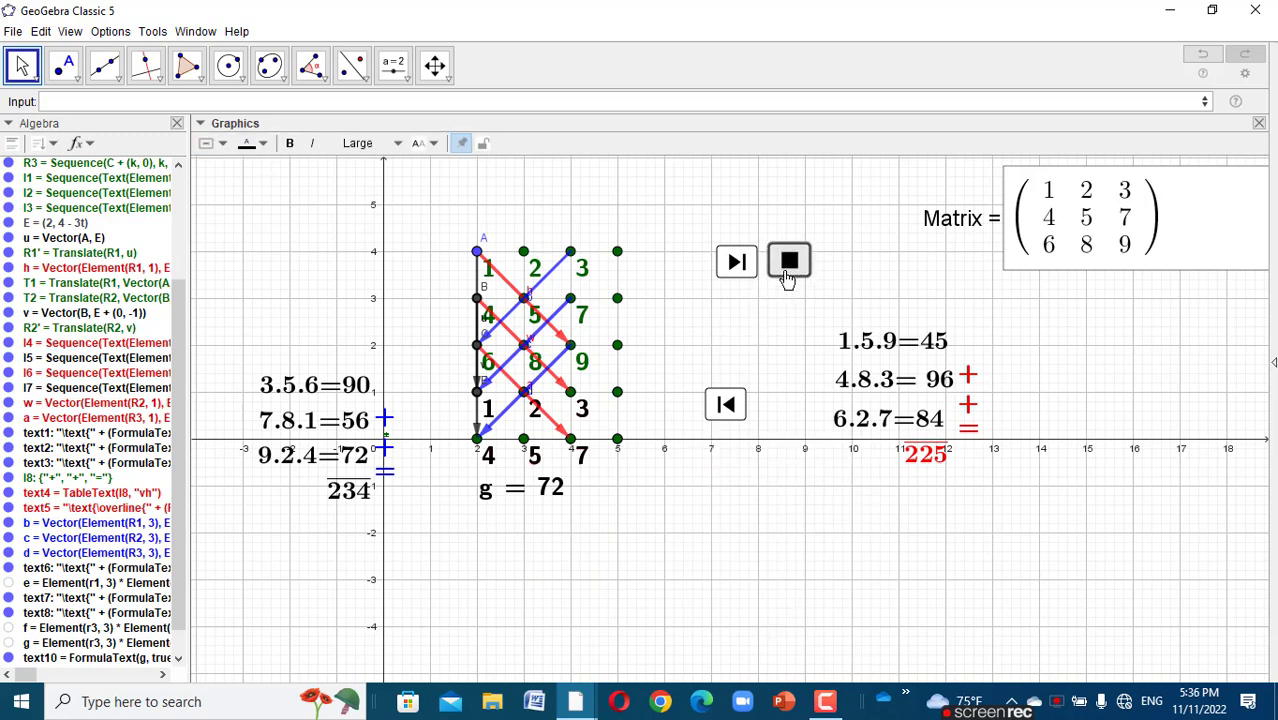
right_click(726, 408)
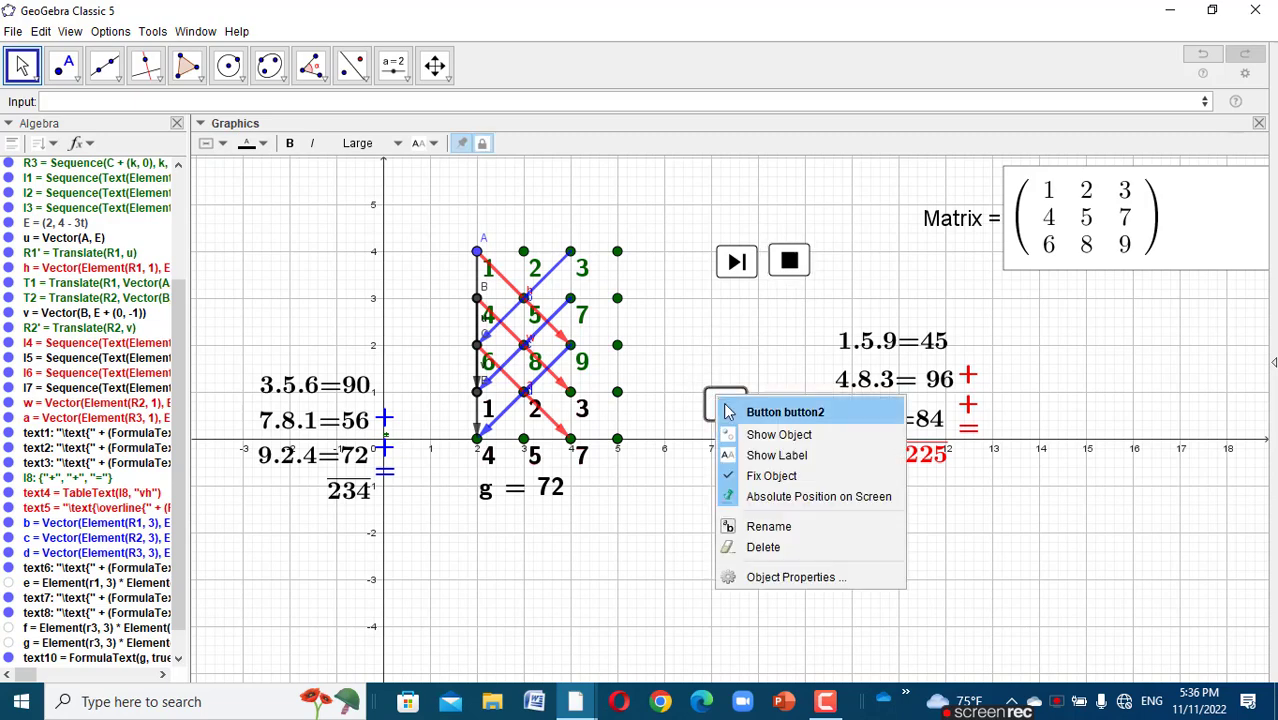
click(763, 477)
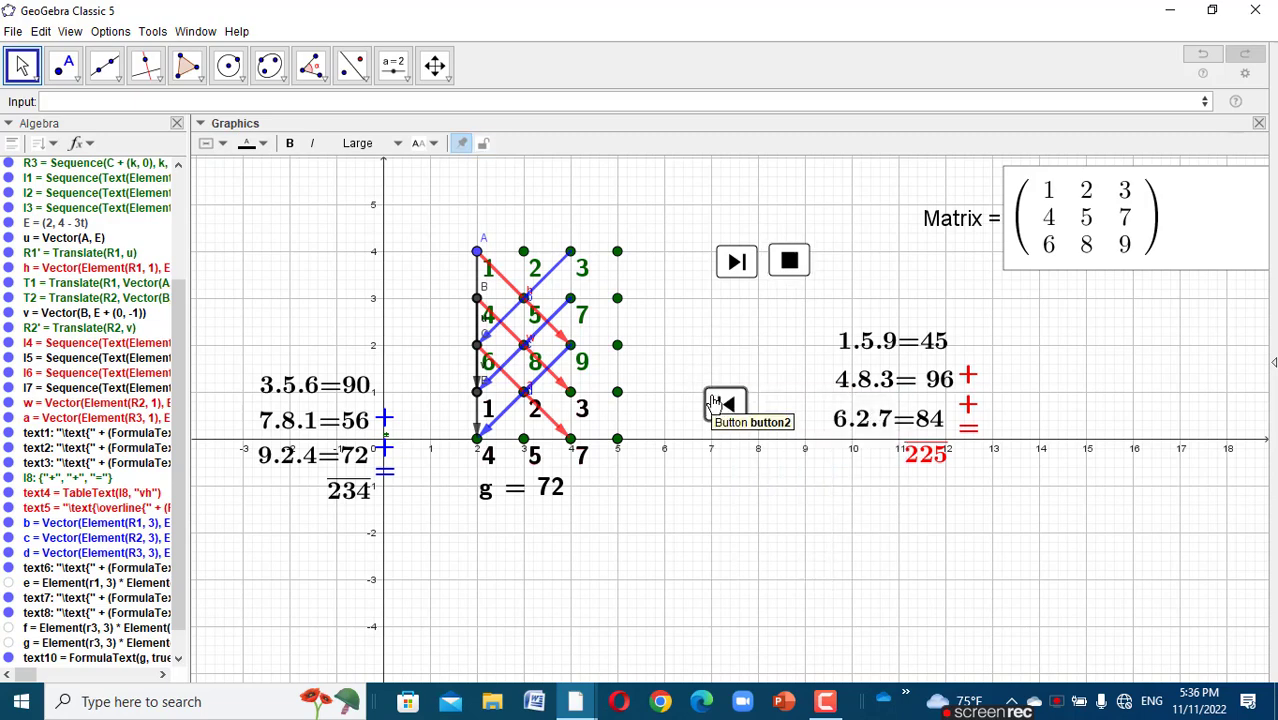
drag(714, 403, 836, 255)
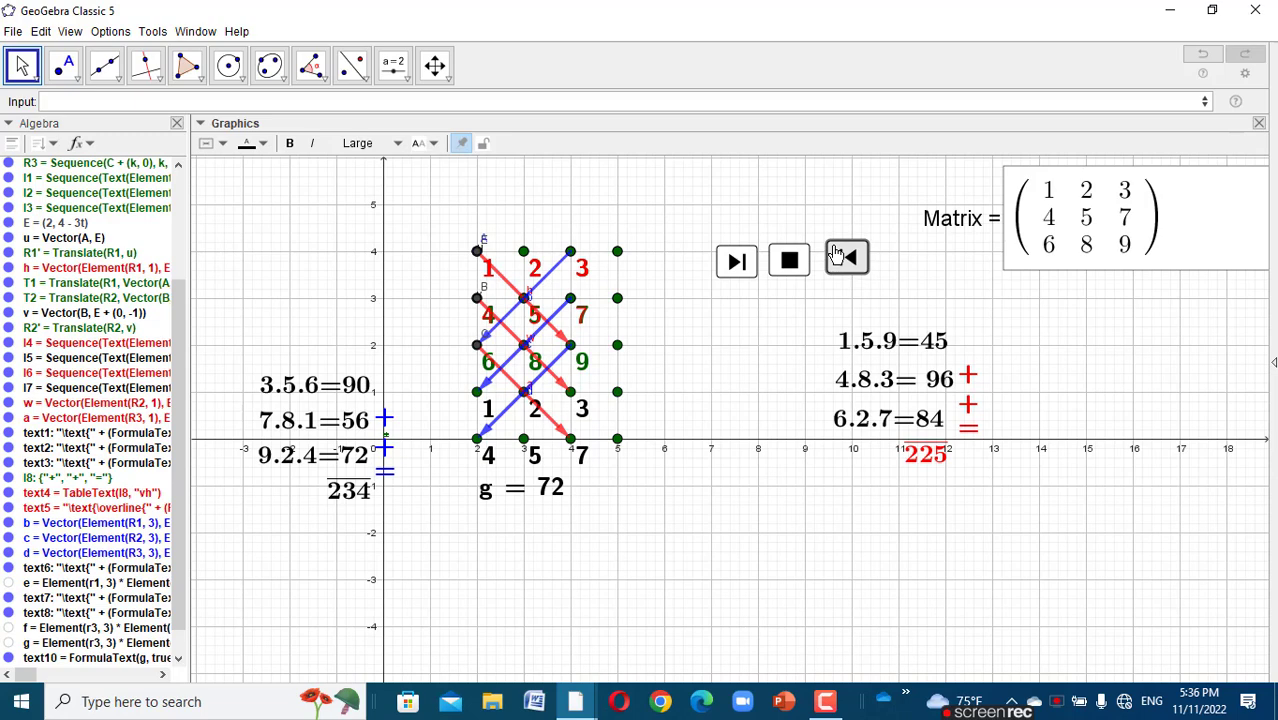
- Check how the construction responds to the skip-forward and stop buttons by advancing and stopping the rows' movement
click(750, 298)
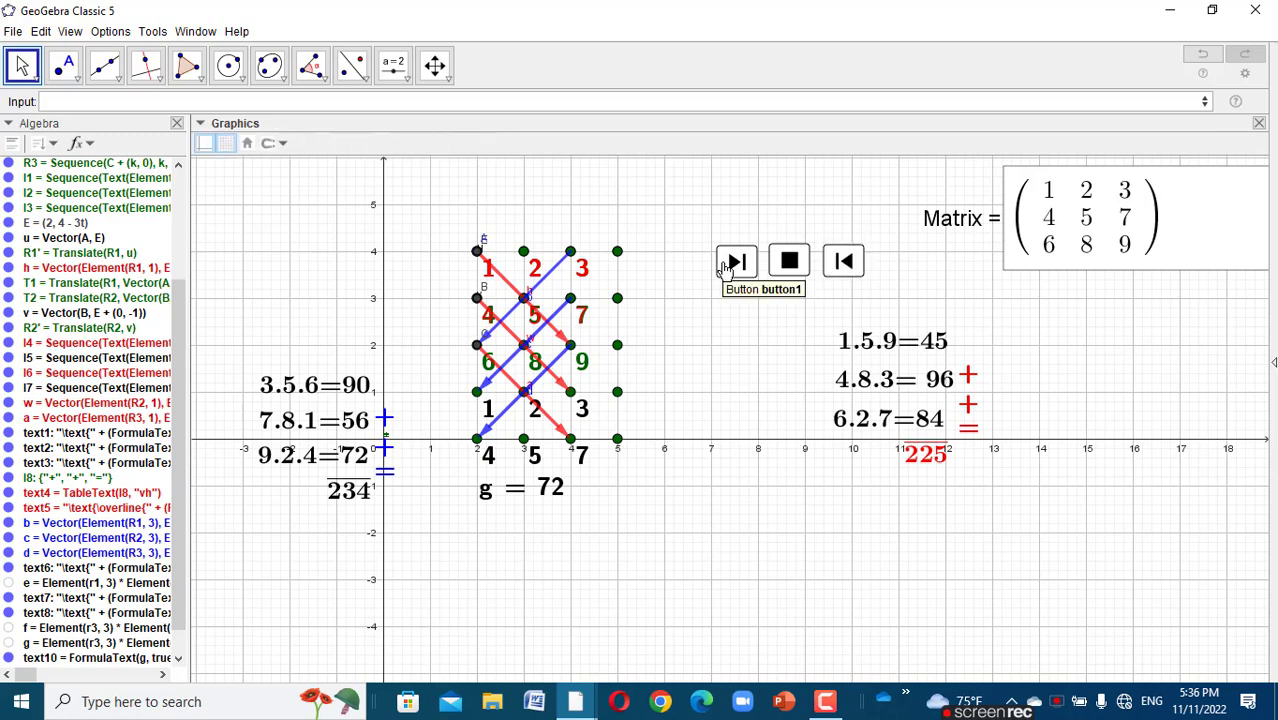
click(735, 263)
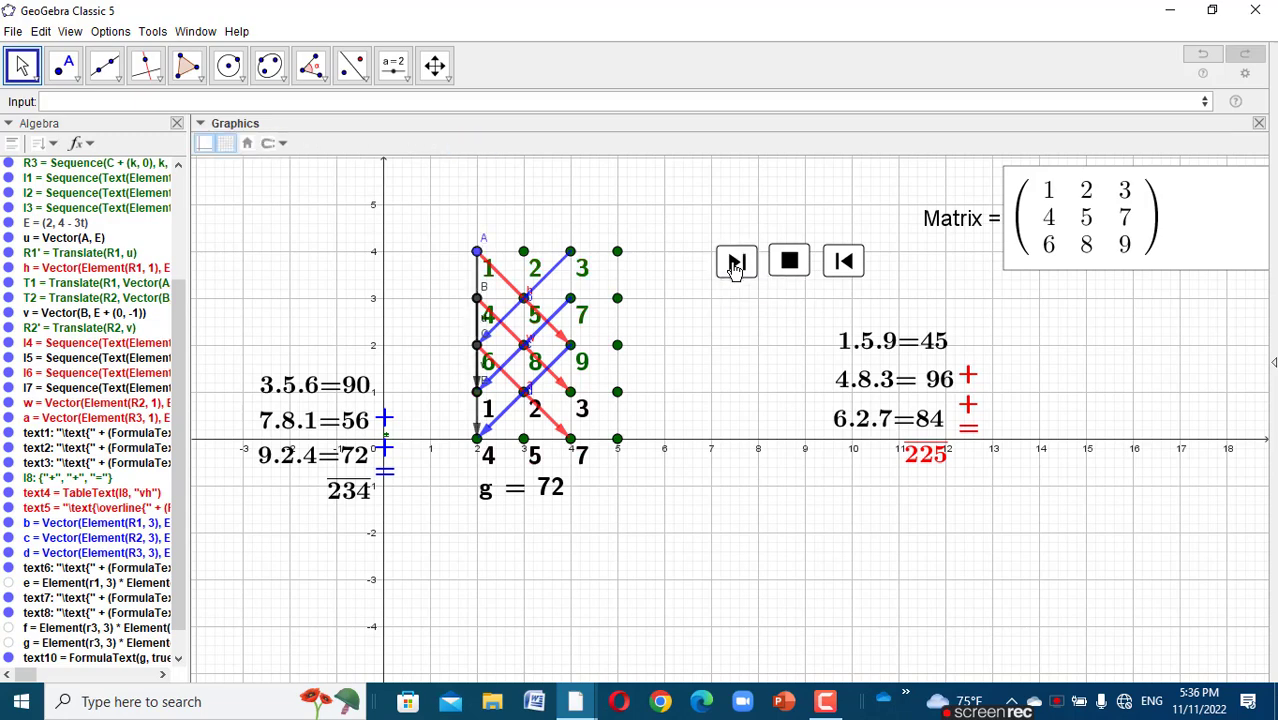
click(735, 263)
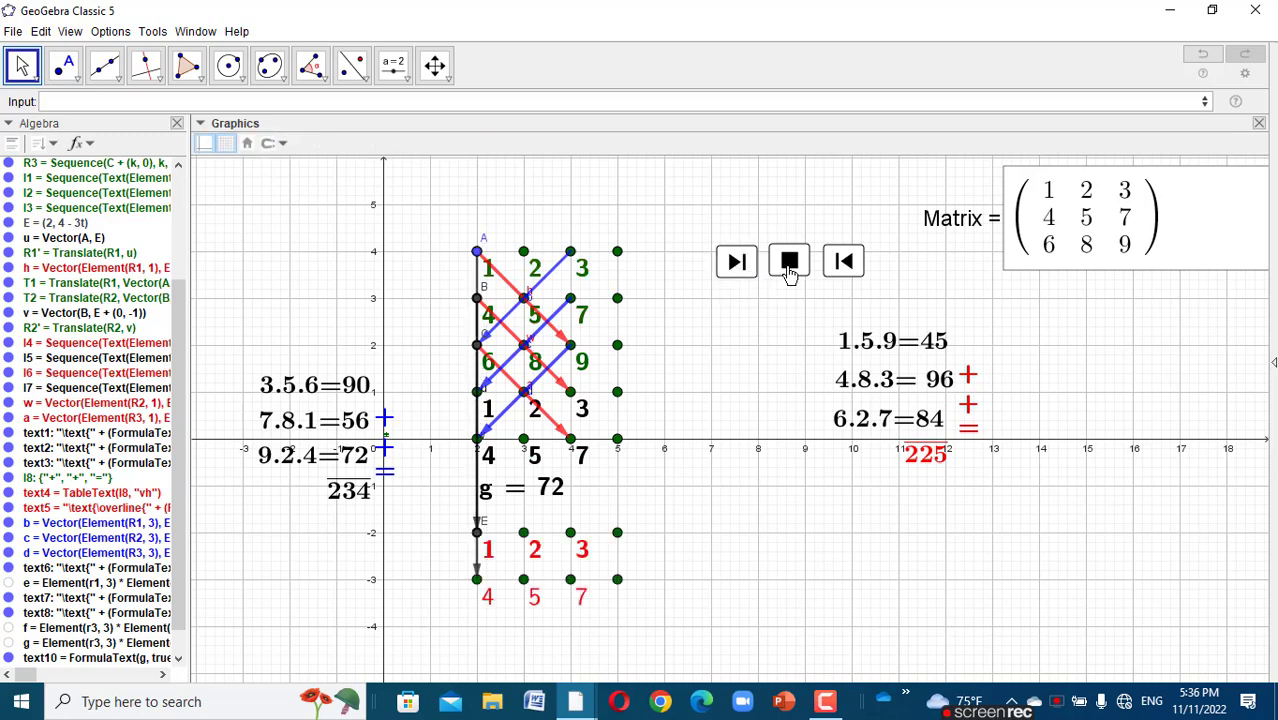
click(780, 270)
click(727, 274)
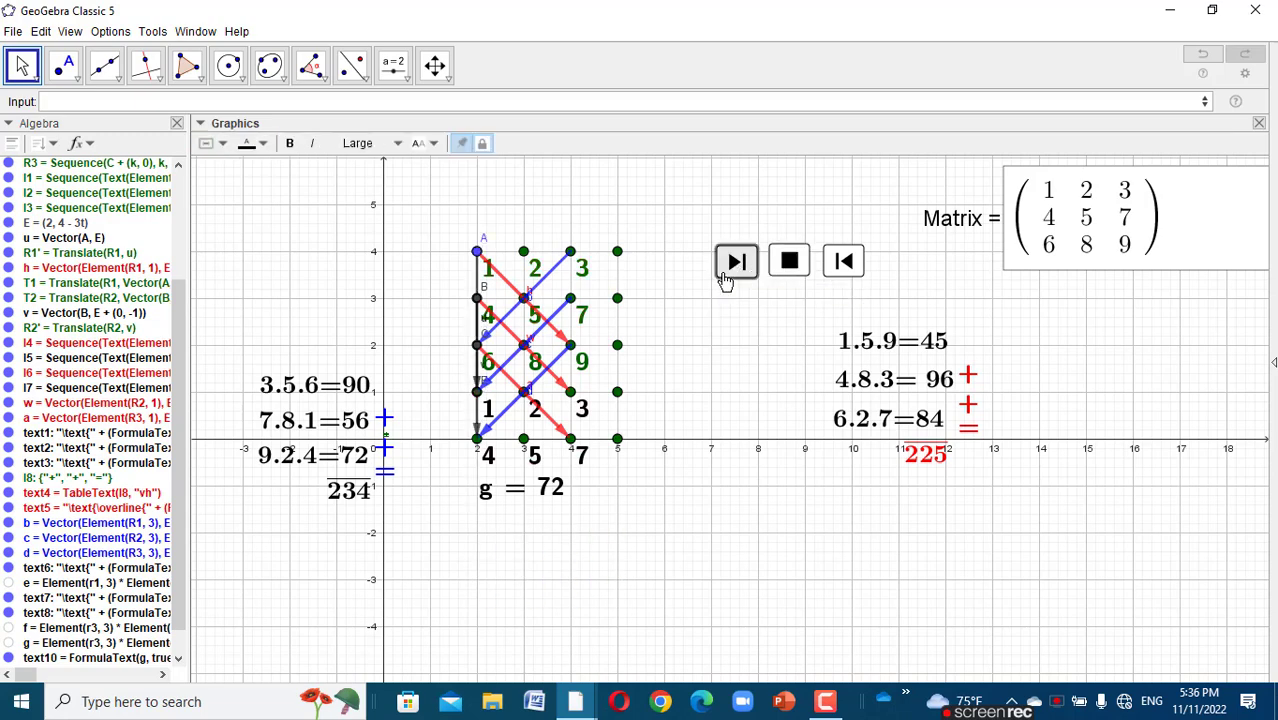
click(788, 266)
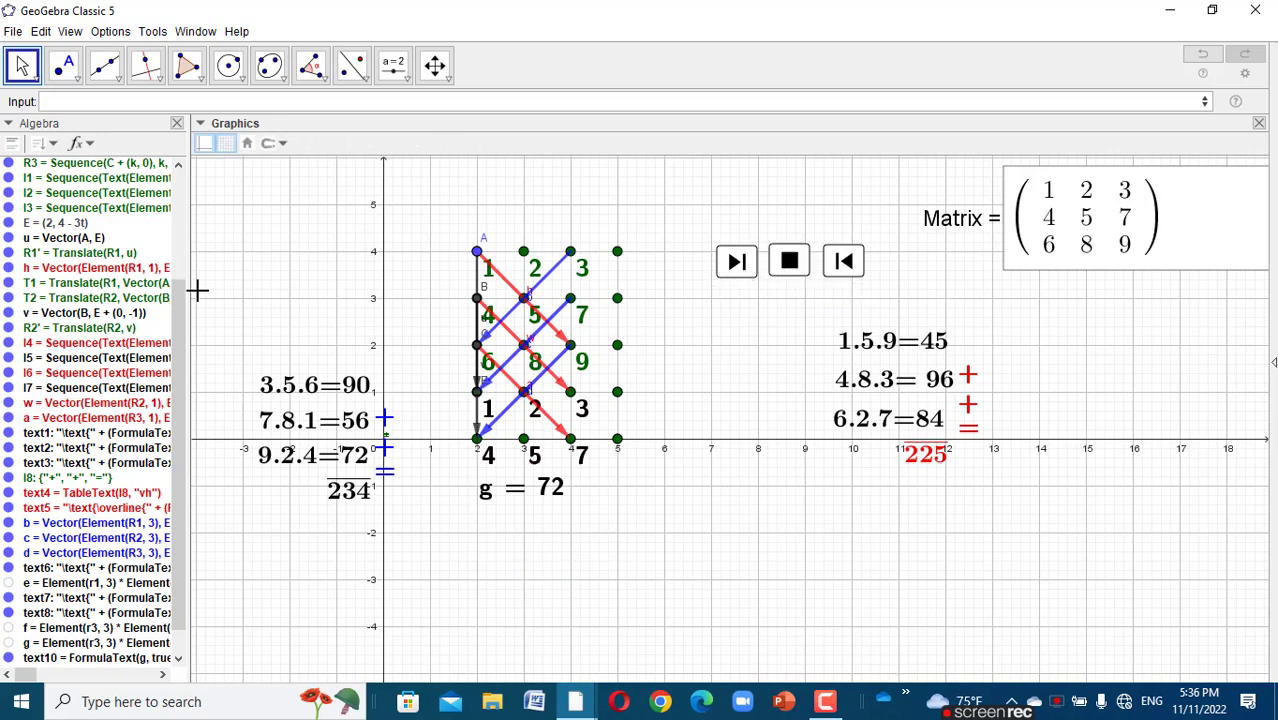
- Check t in the object list while stepping the construction forward and back with the two skip buttons
drag(183, 316, 200, 194)
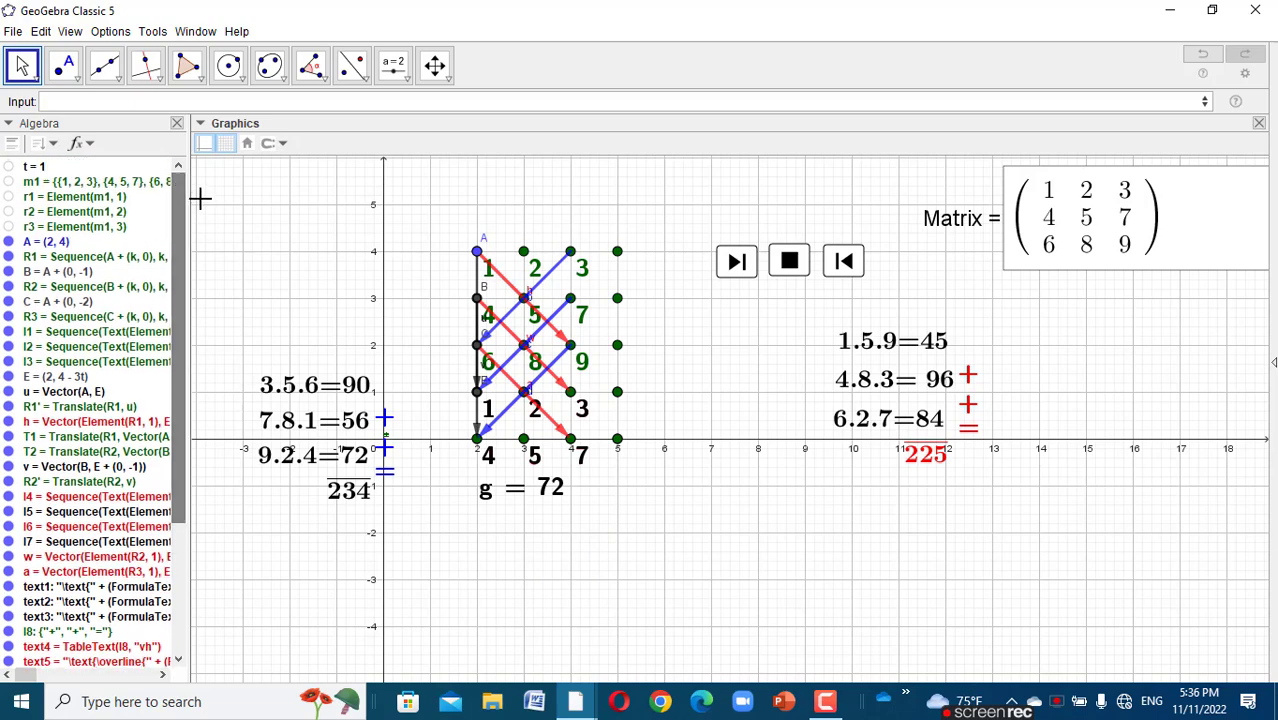
click(737, 264)
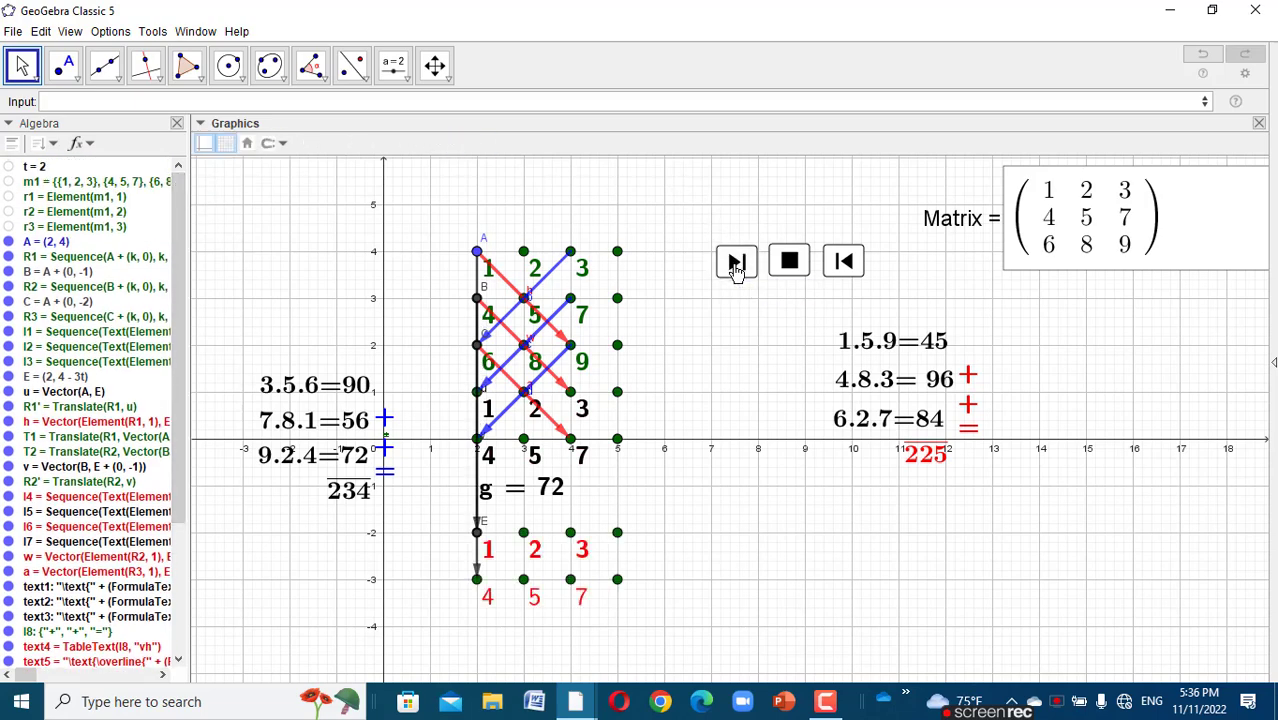
click(746, 268)
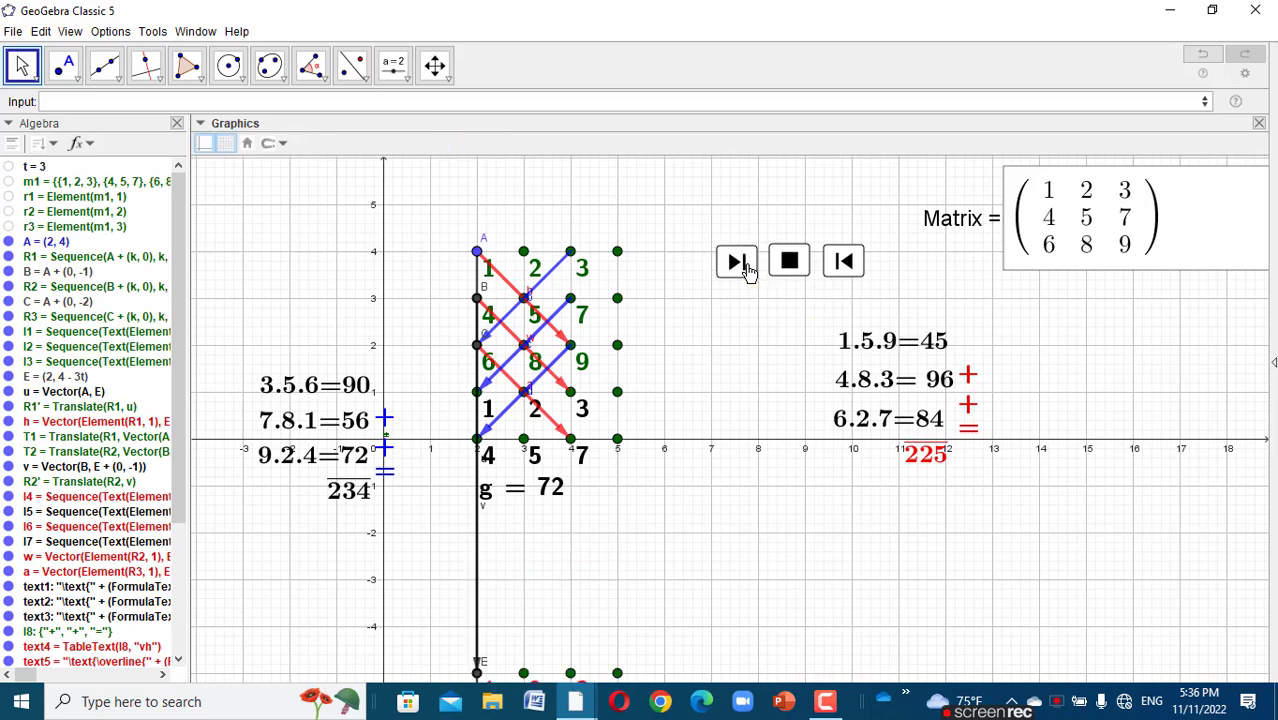
click(845, 264)
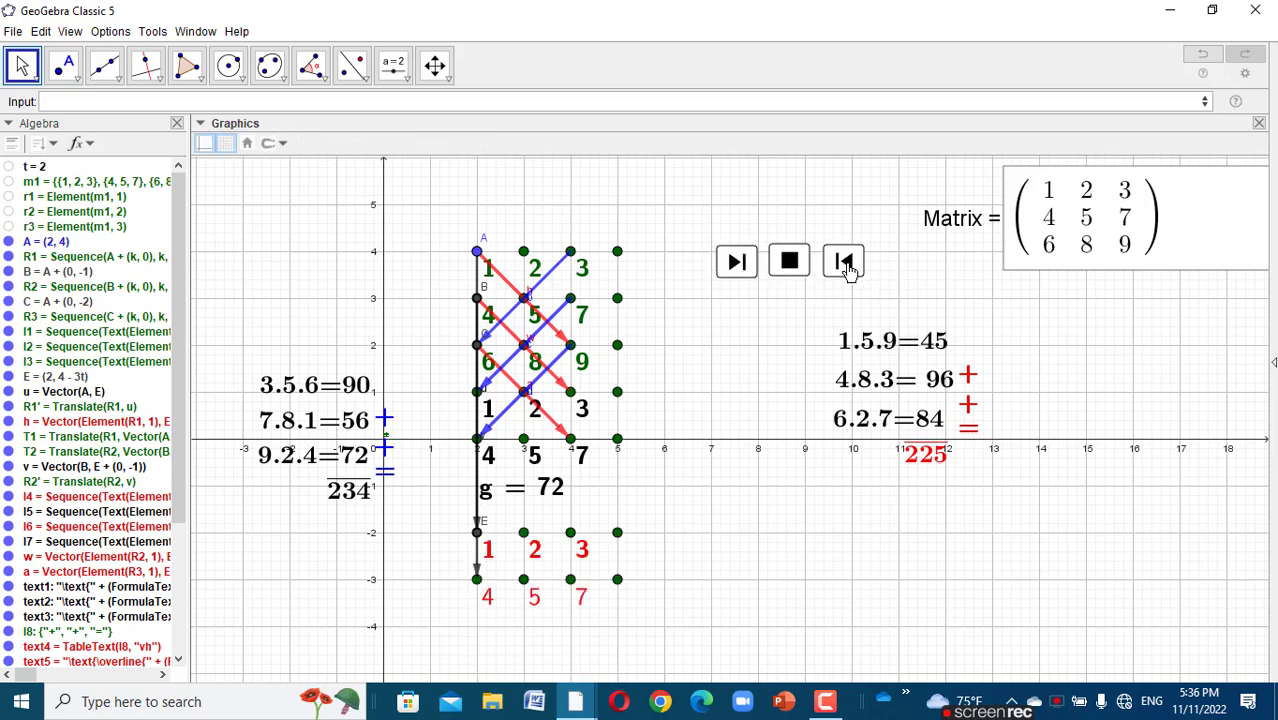
click(845, 264)
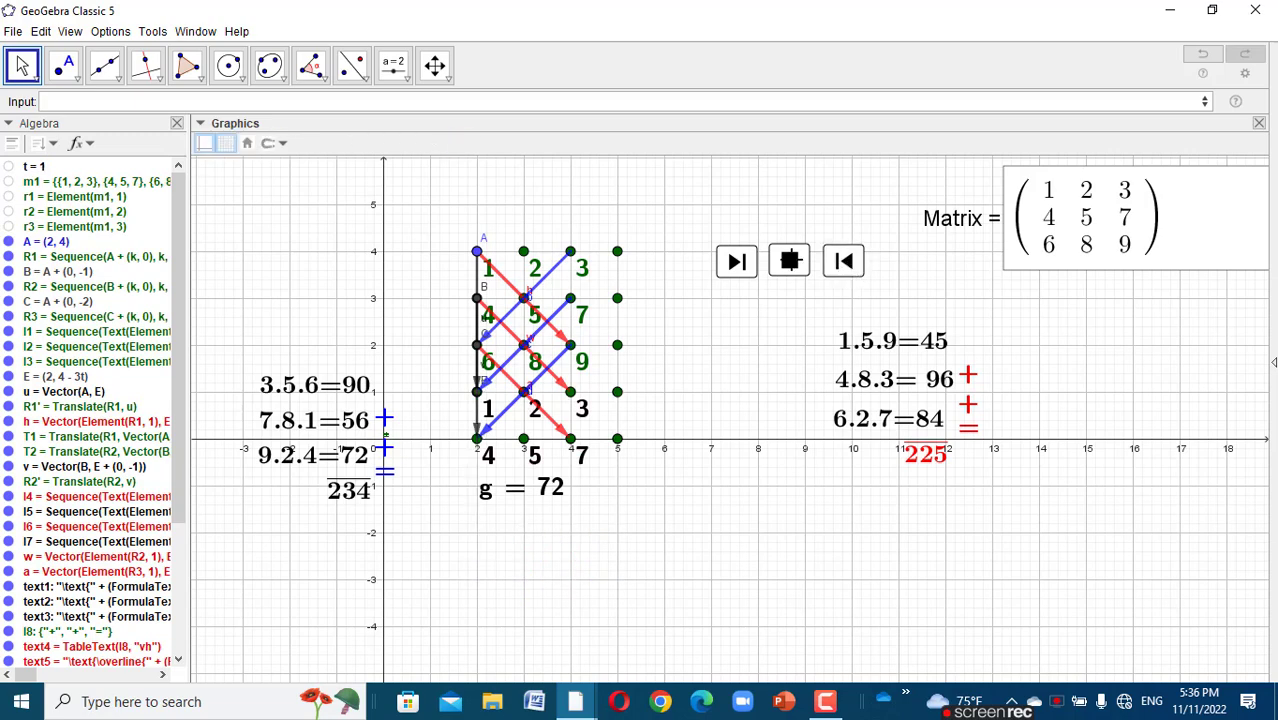
click(736, 272)
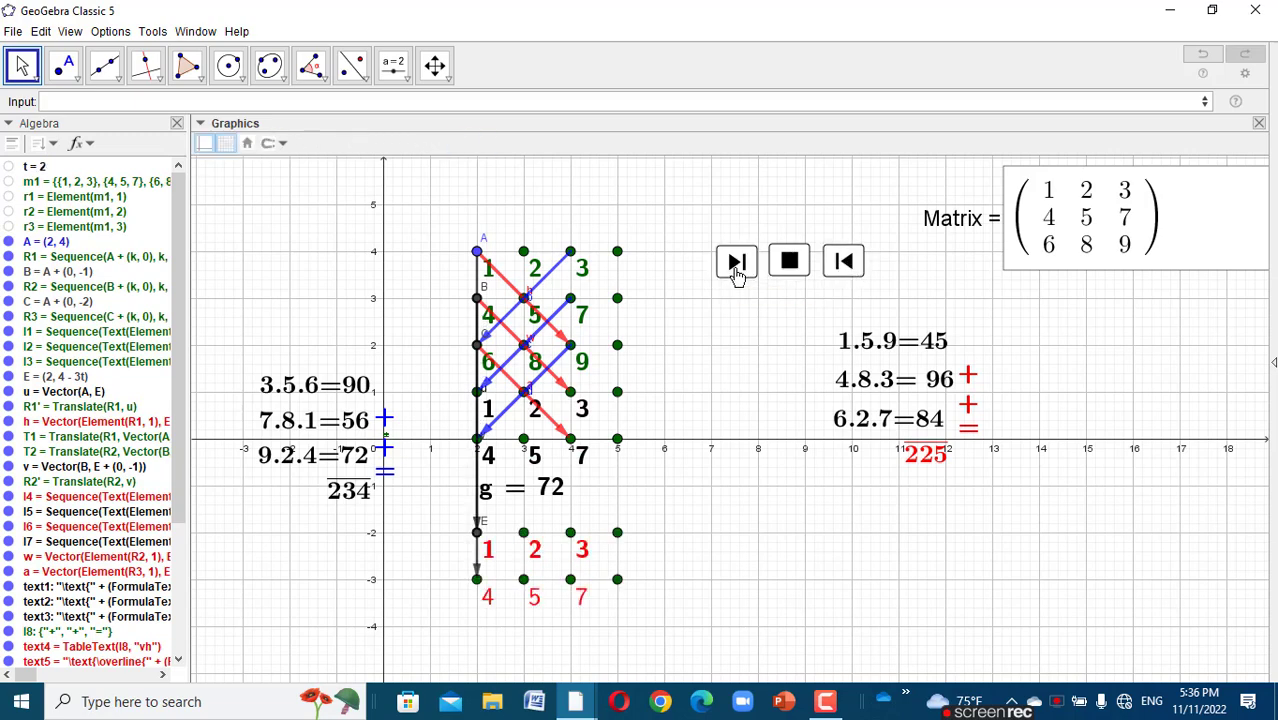
click(841, 261)
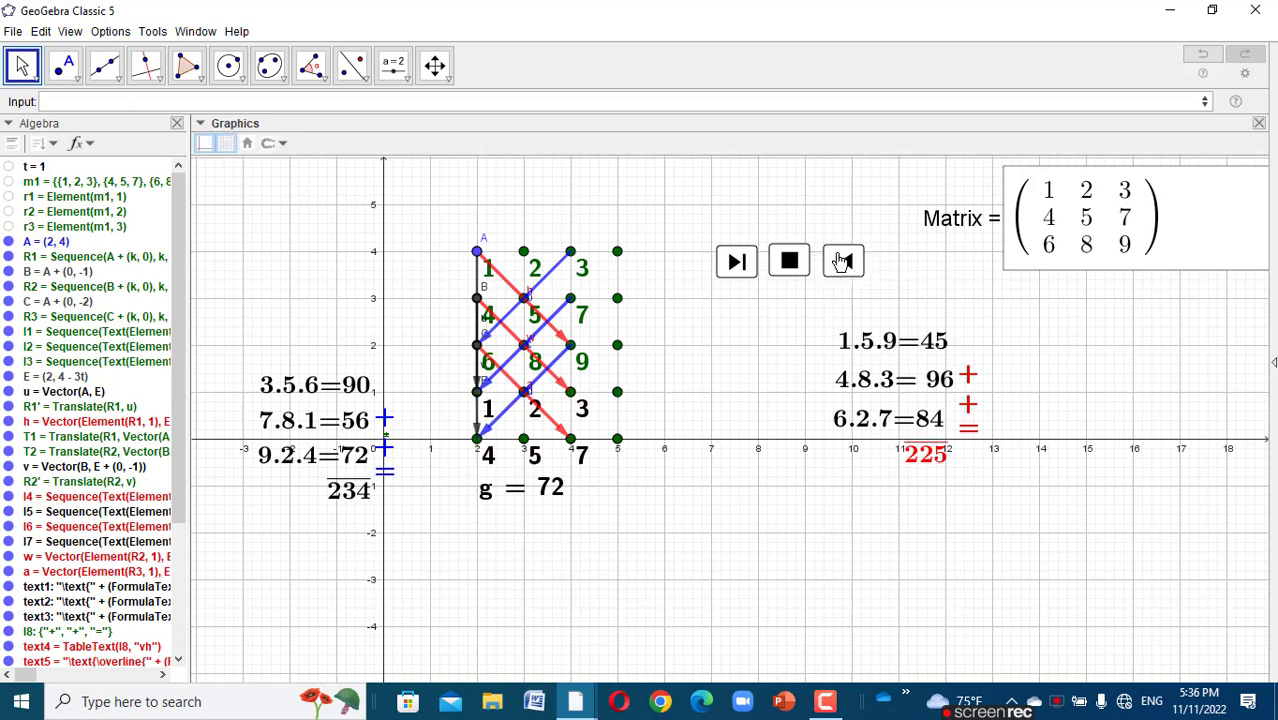
click(739, 272)
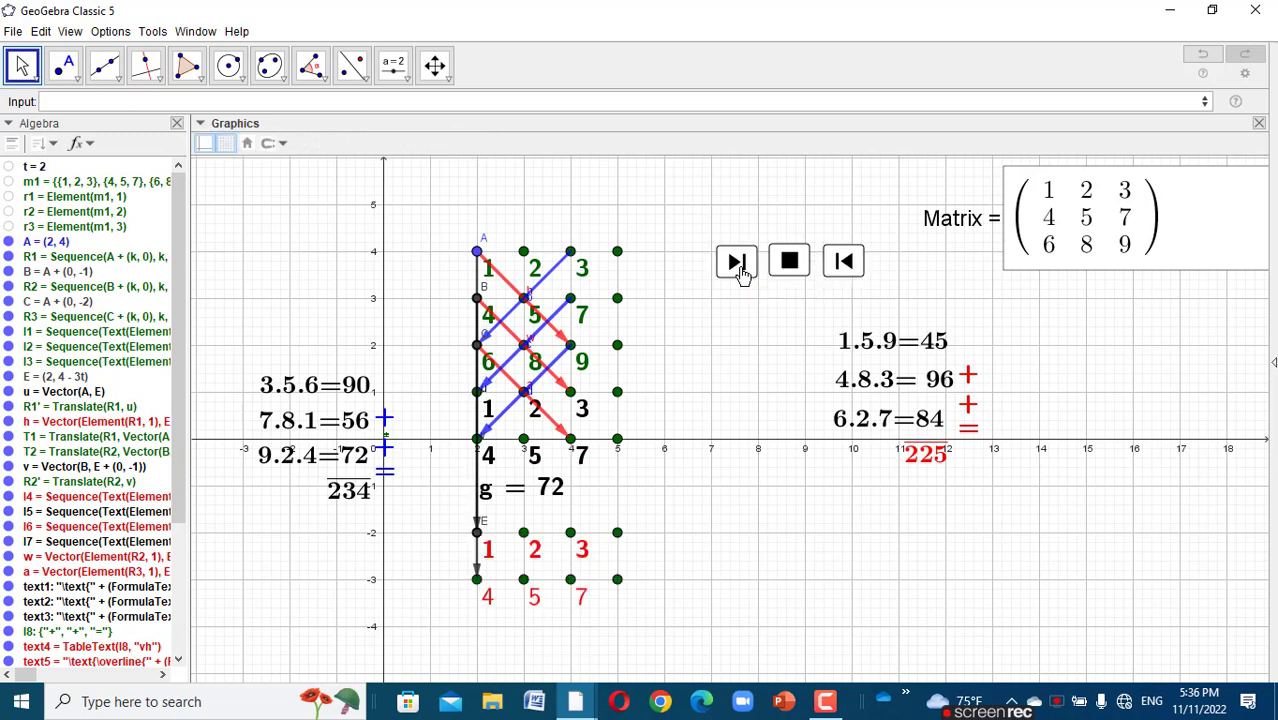
click(843, 262)
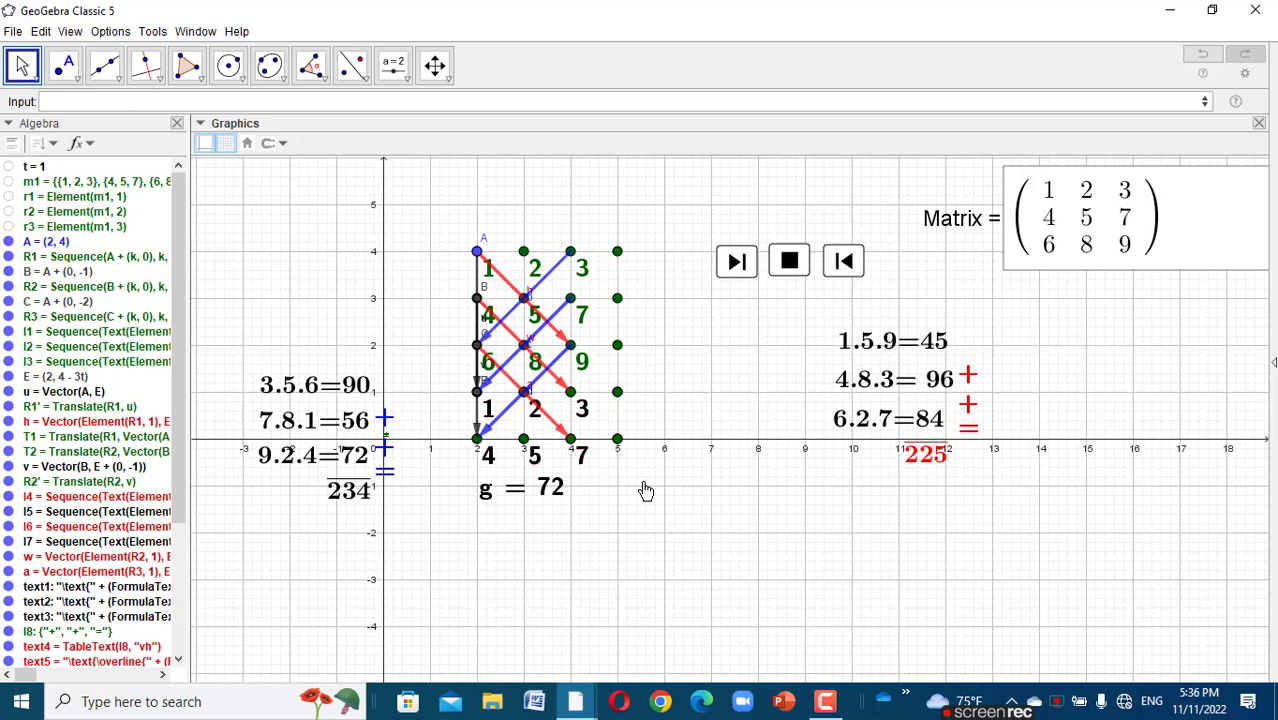
- Switch to Rule Sarrus.ggb, move its "slide me" slider back to the start, and return to the new construction
click(577, 702)
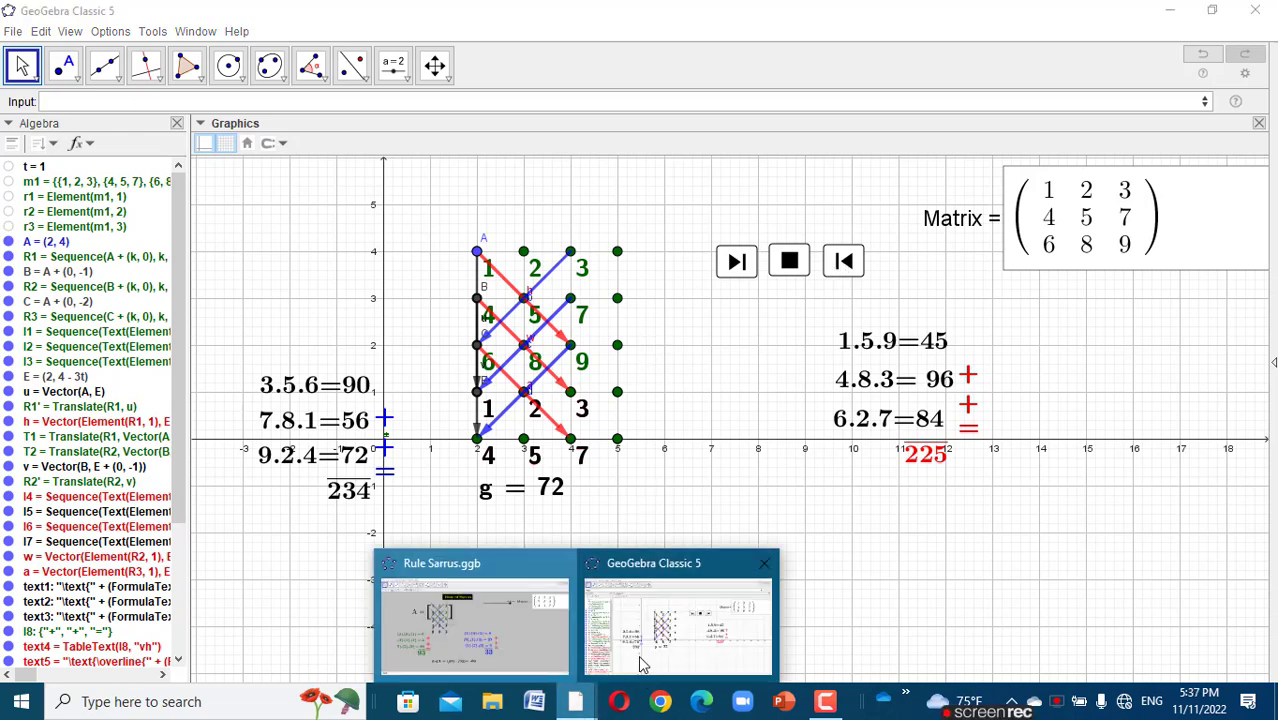
click(450, 624)
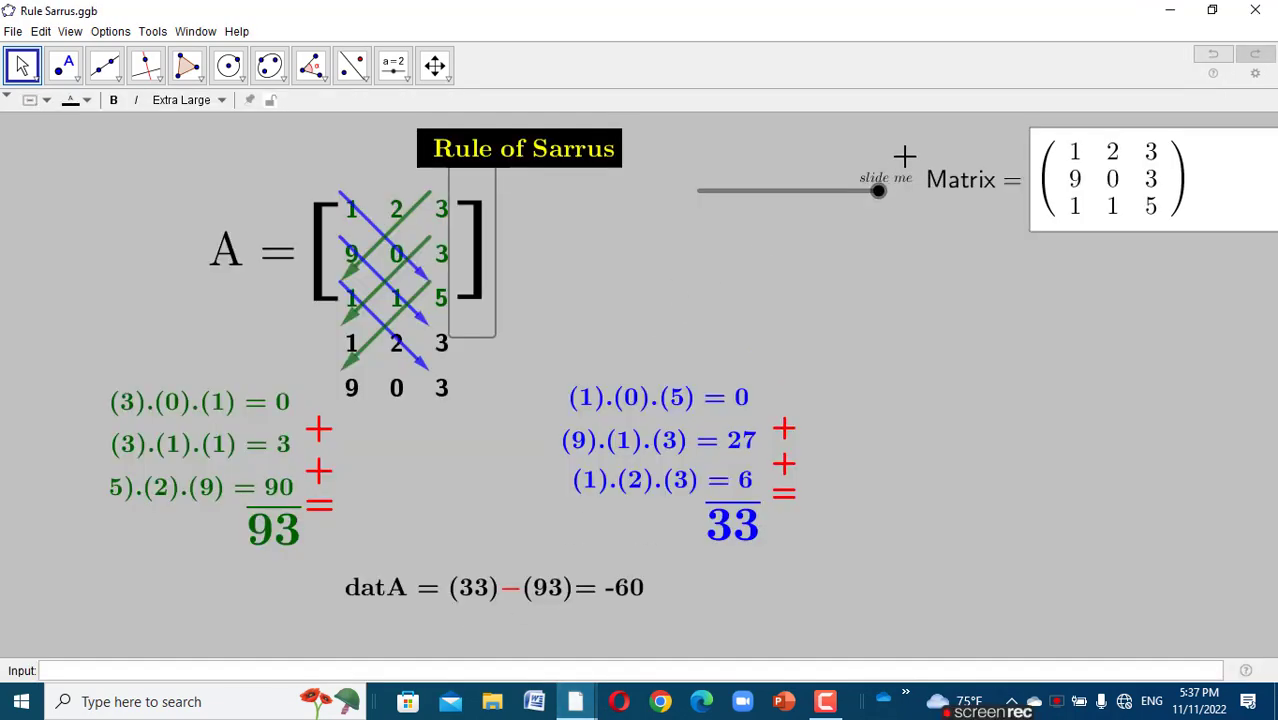
drag(879, 190, 742, 191)
right_click(742, 191)
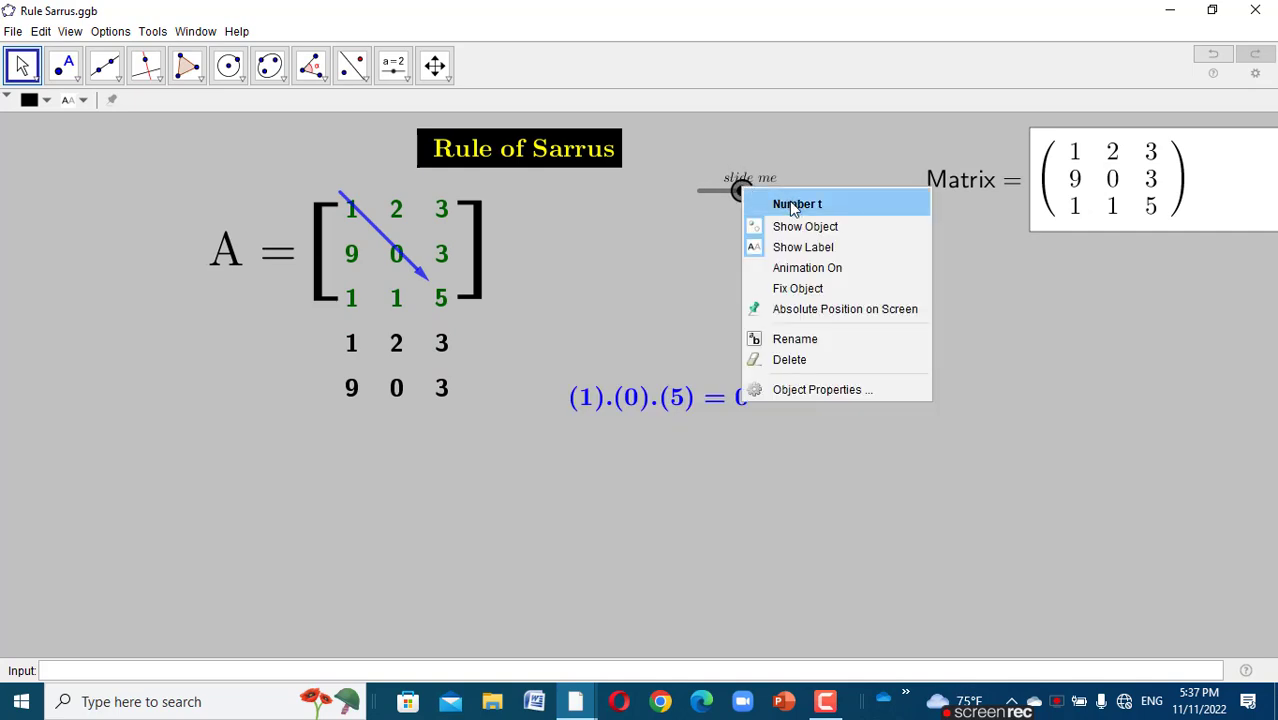
click(745, 203)
drag(742, 191, 650, 224)
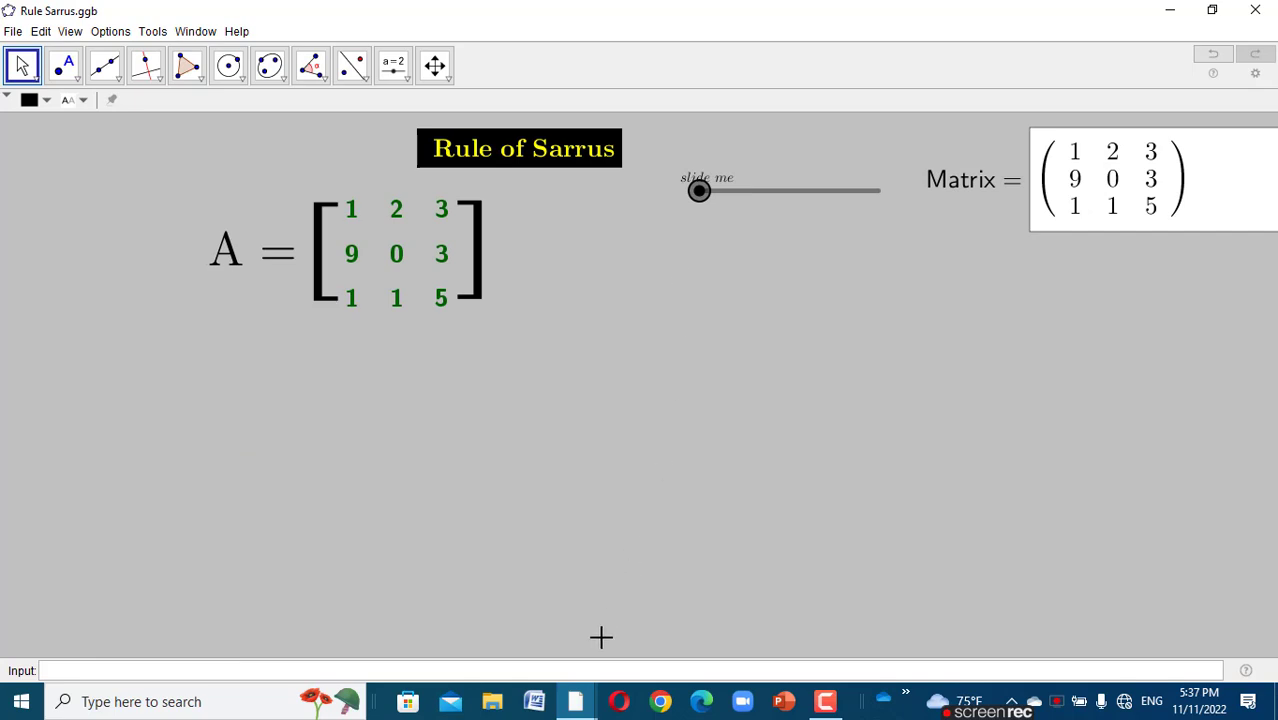
click(587, 705)
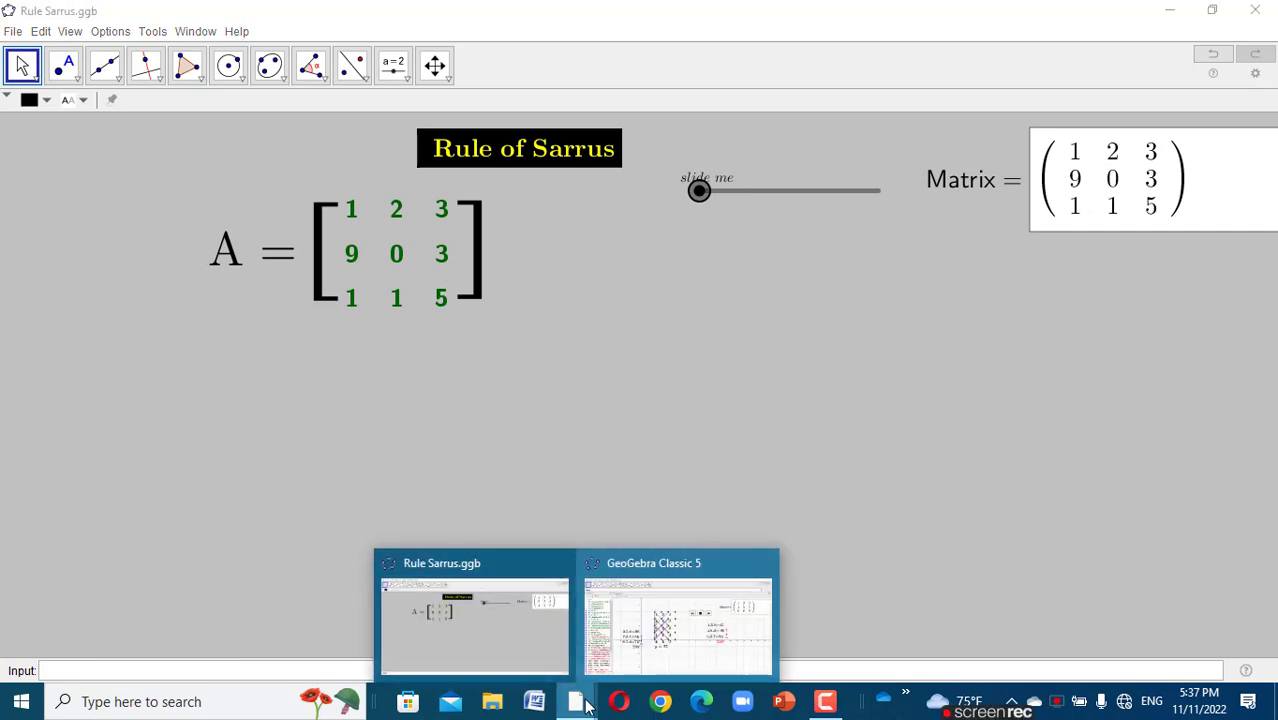
click(676, 640)
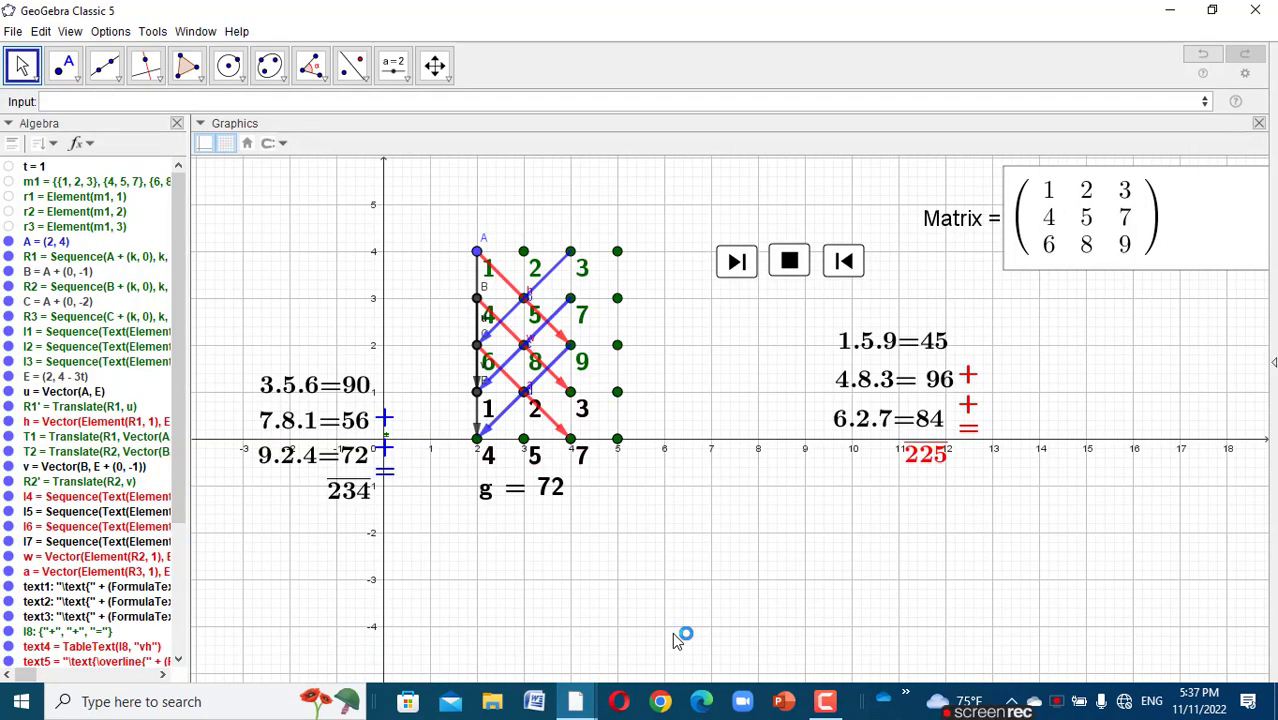
- Play Rule Sarrus.ggb through by moving its slider from start to end, and return to the new construction
click(585, 705)
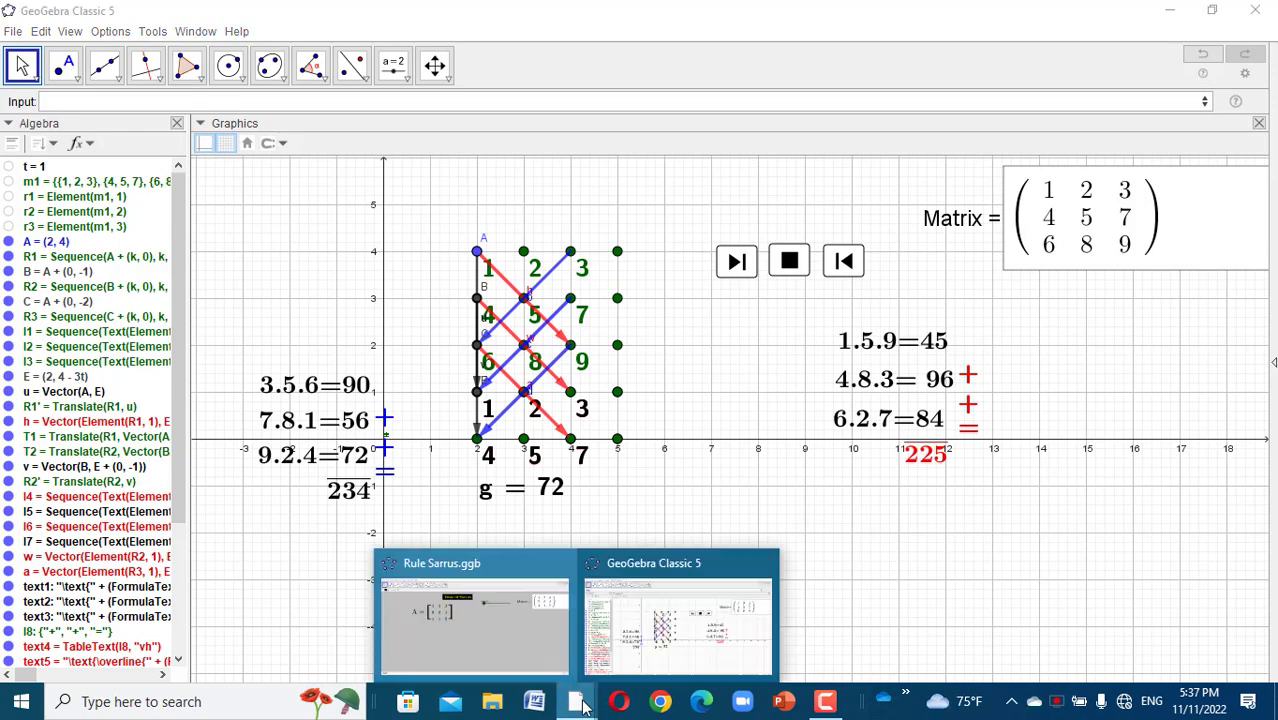
click(486, 631)
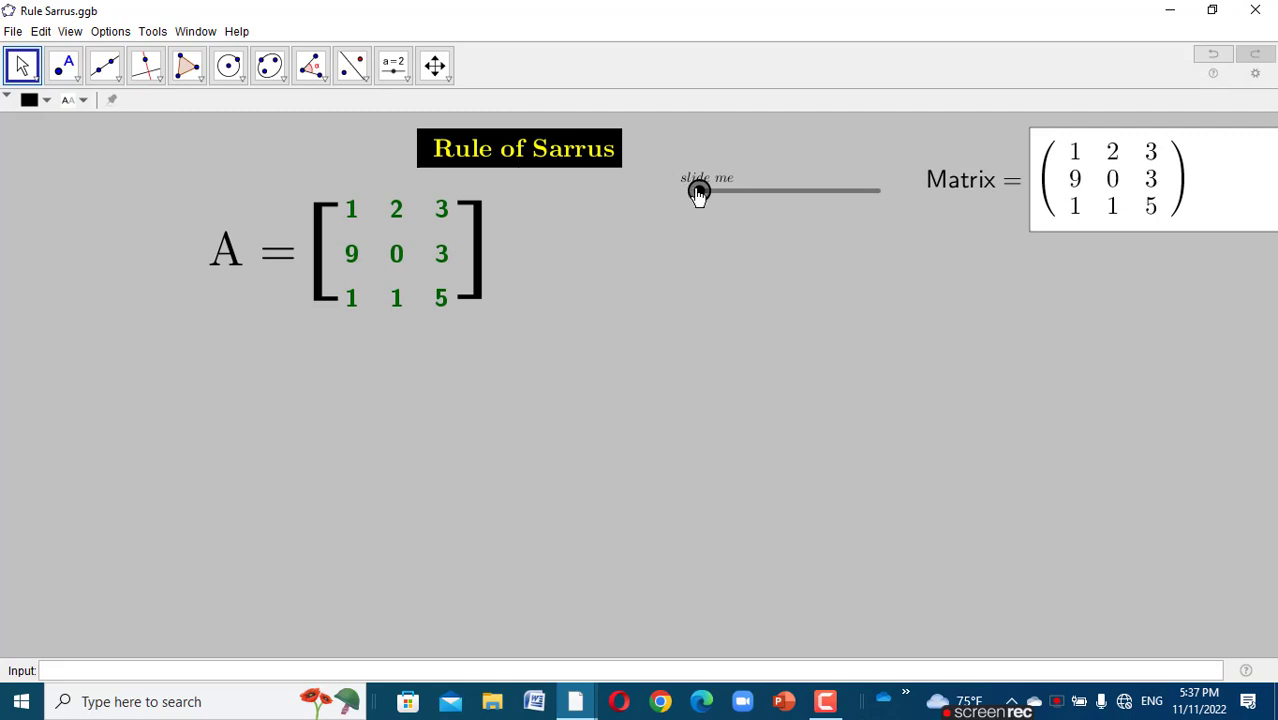
drag(699, 191, 890, 213)
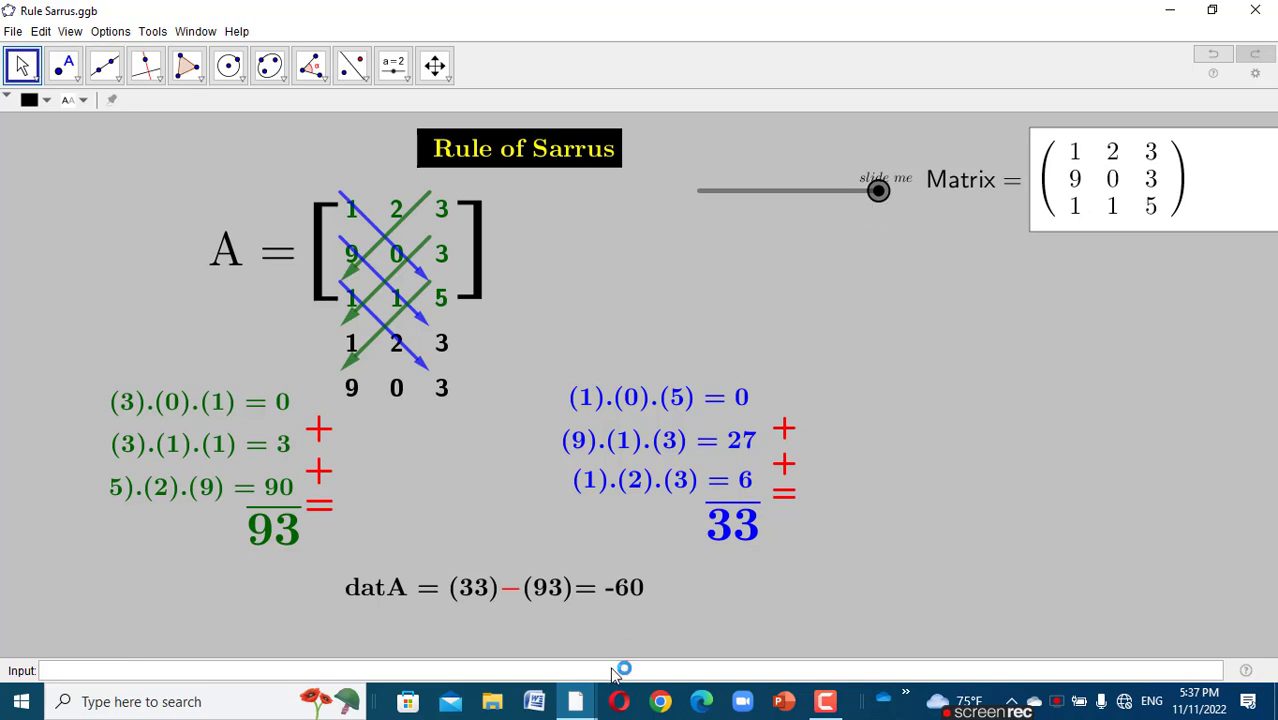
mouse_move(577, 708)
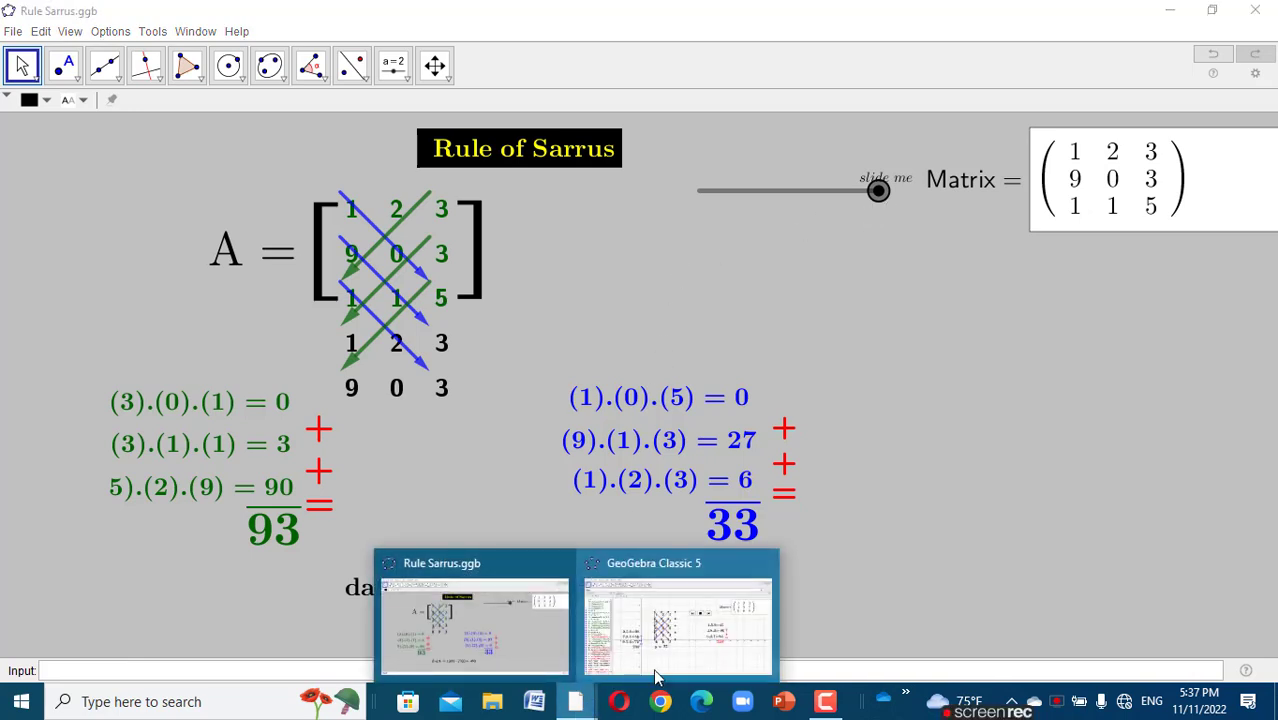
click(687, 642)
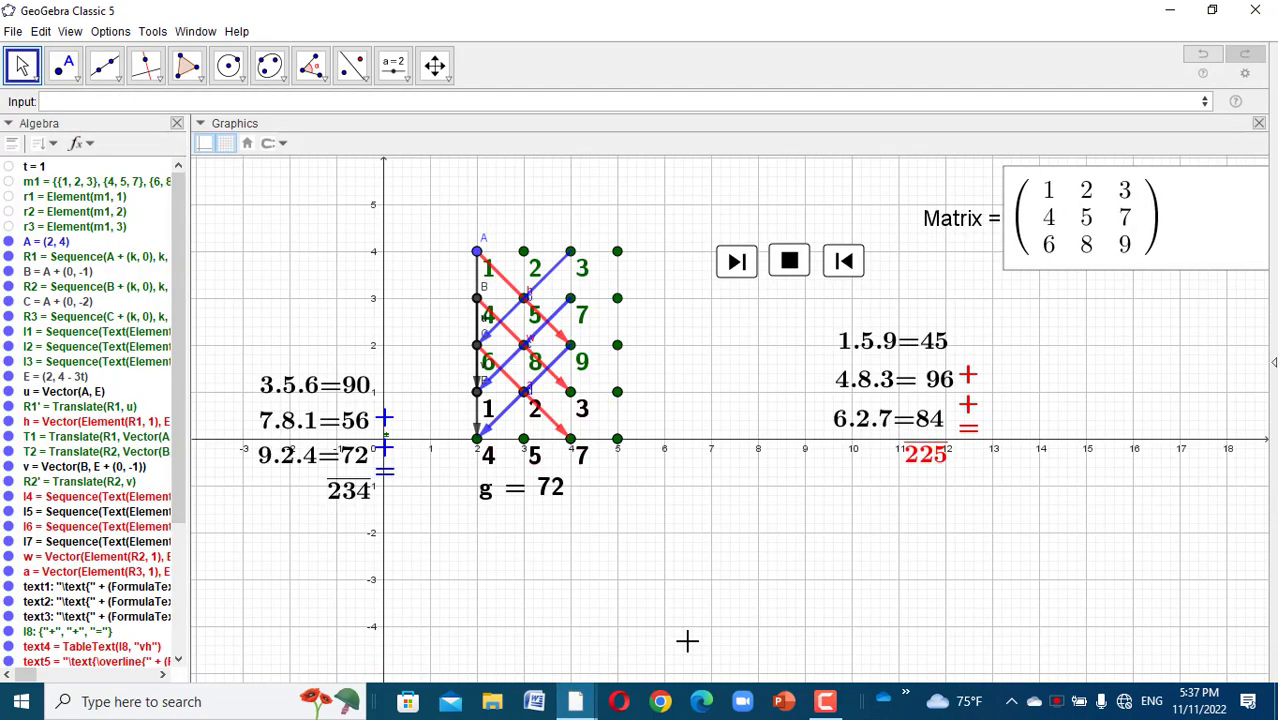
- Start a LaTeX text object below the matrix arrangement with the content "\text{detA="
click(393, 65)
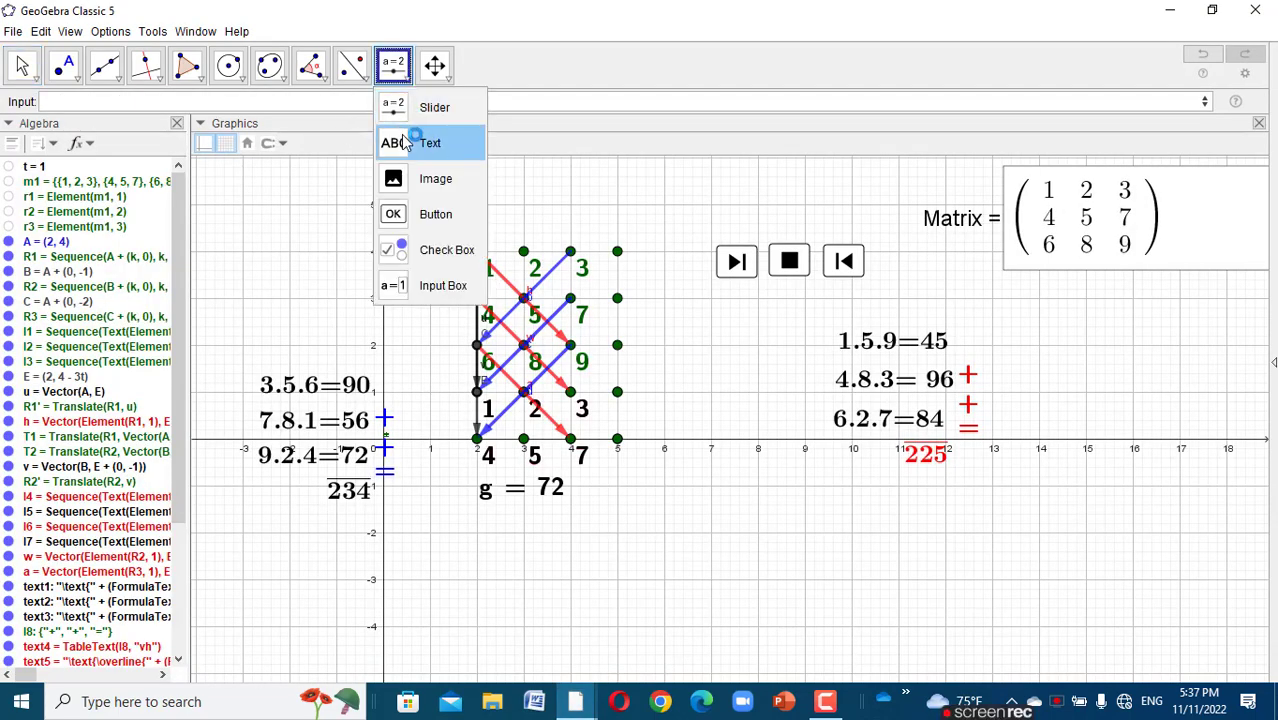
click(404, 142)
click(656, 568)
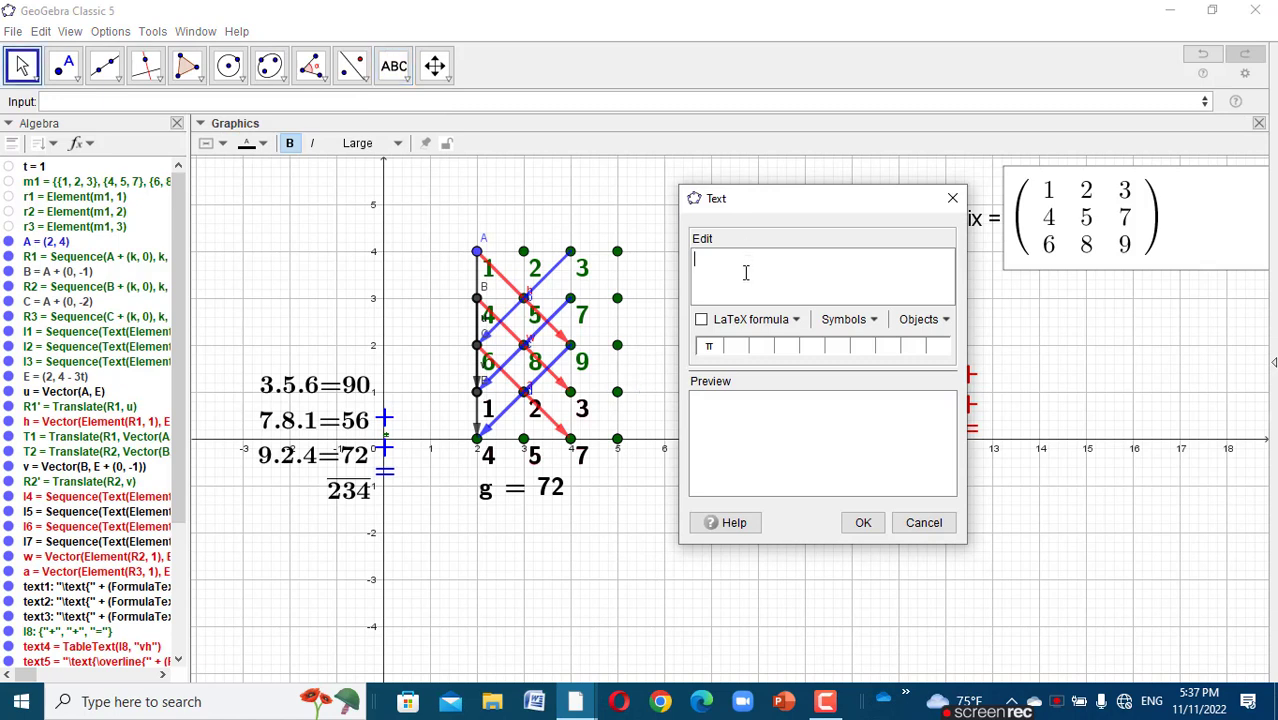
text(\text{detA=)
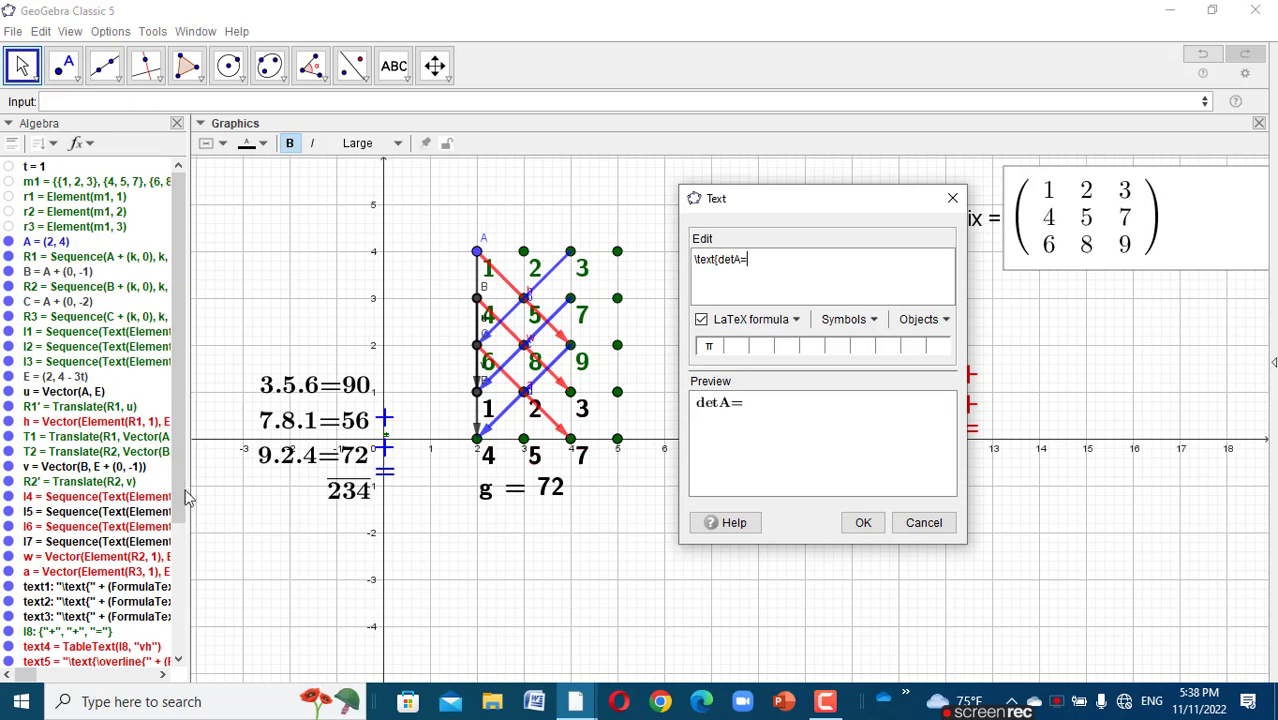
- Append the text5 object followed by a minus sign after "detA=" in the new text
drag(183, 499, 177, 640)
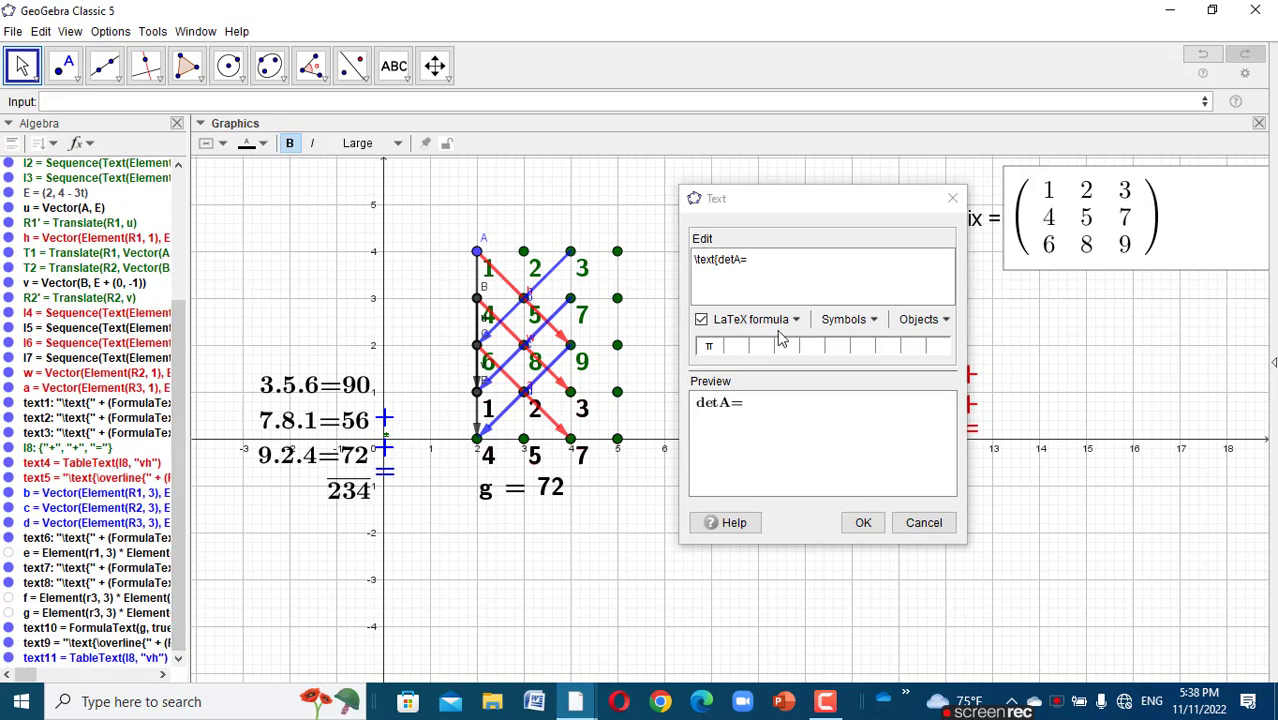
click(754, 262)
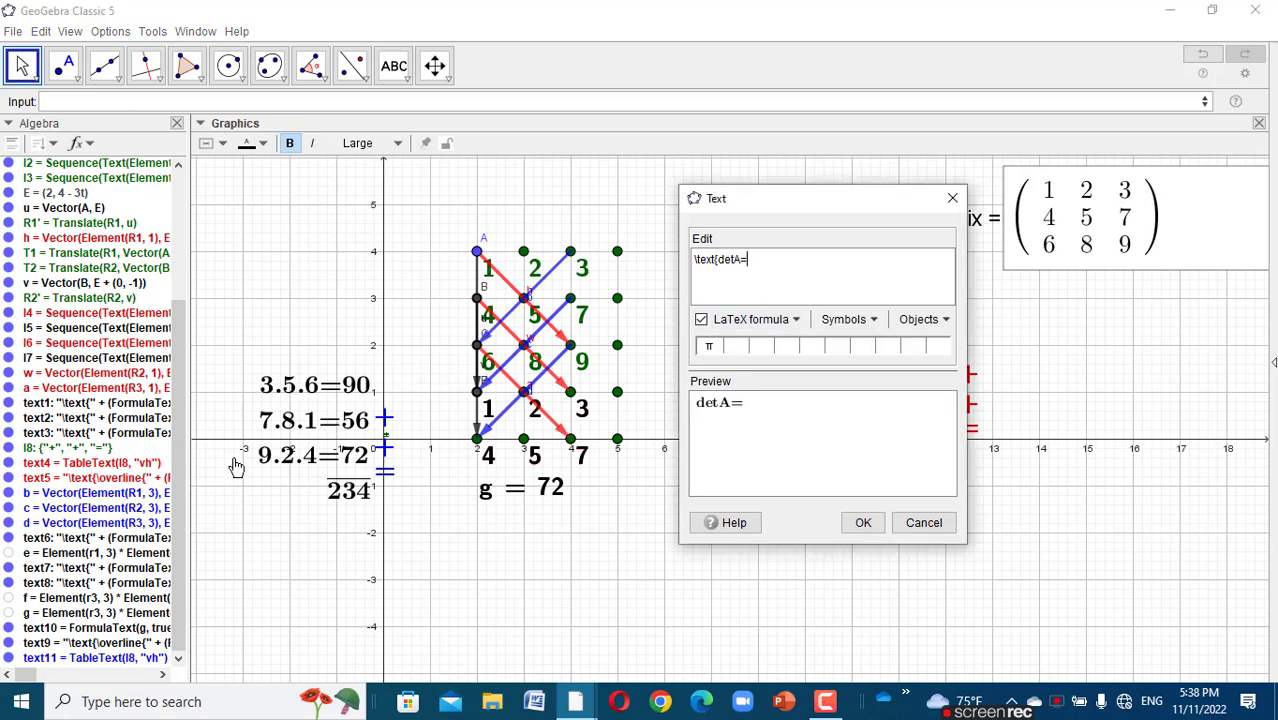
click(137, 480)
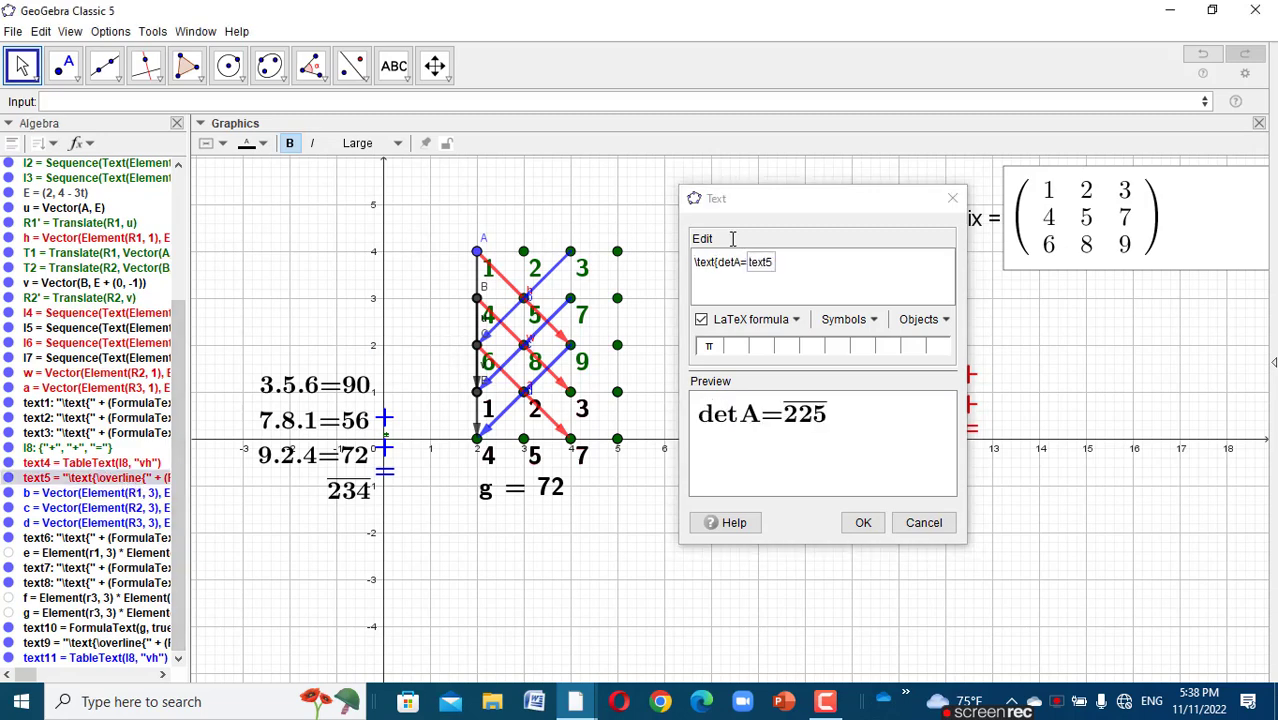
click(783, 278)
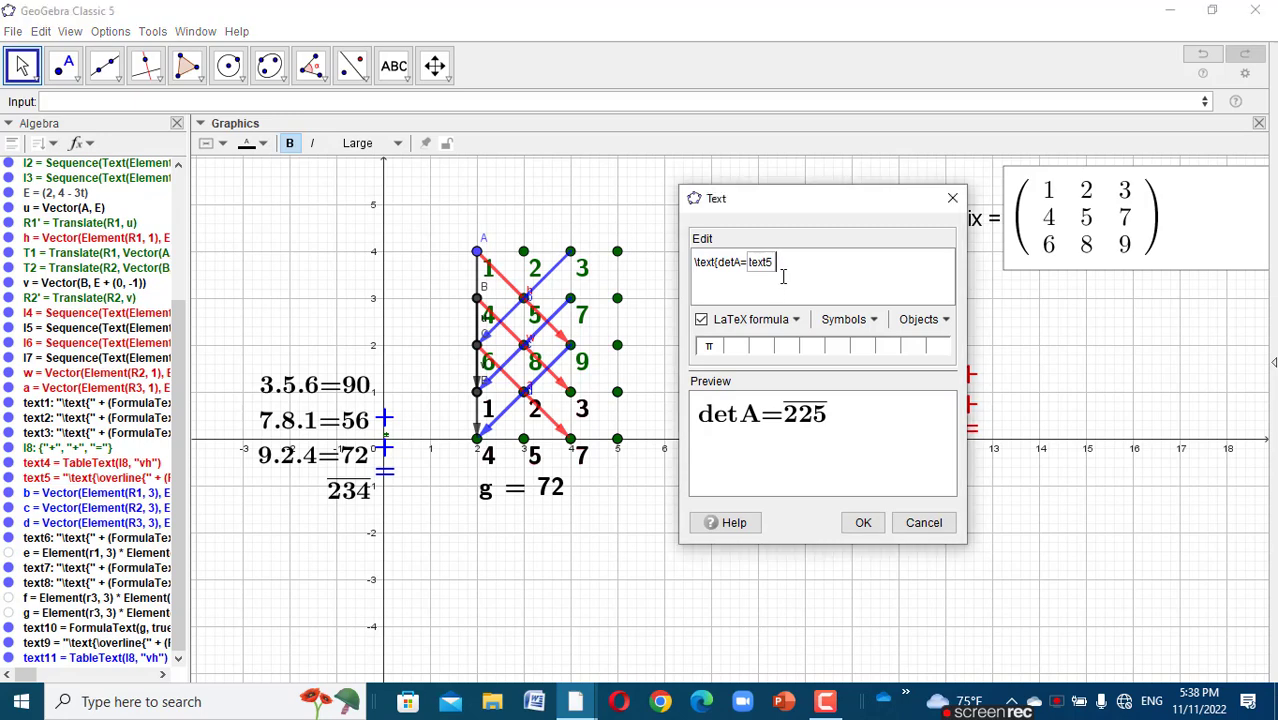
click(873, 319)
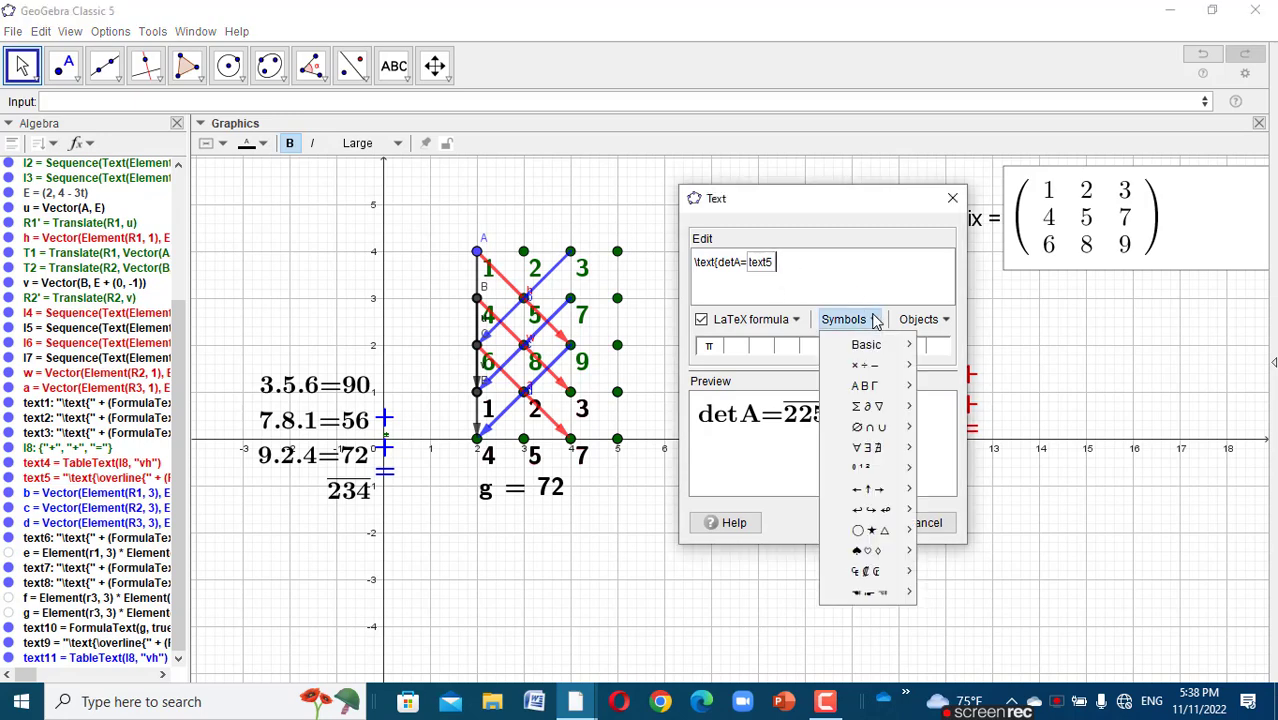
mouse_move(868, 366)
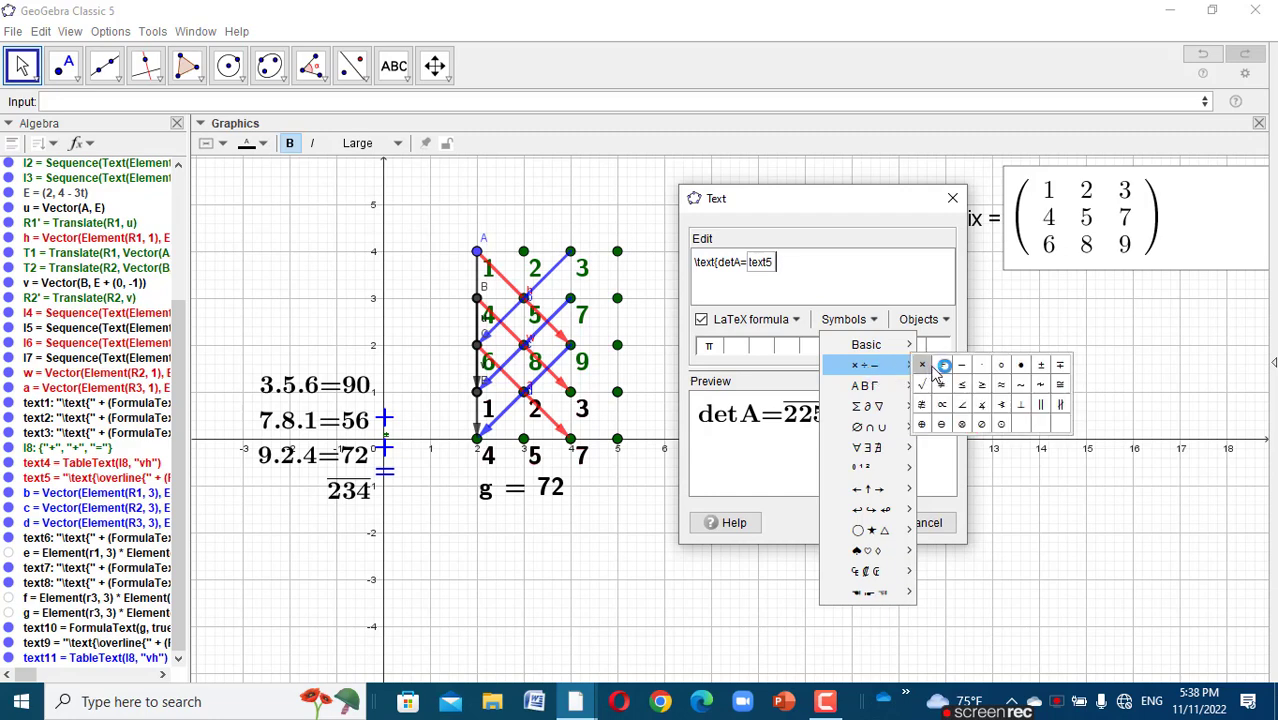
click(962, 366)
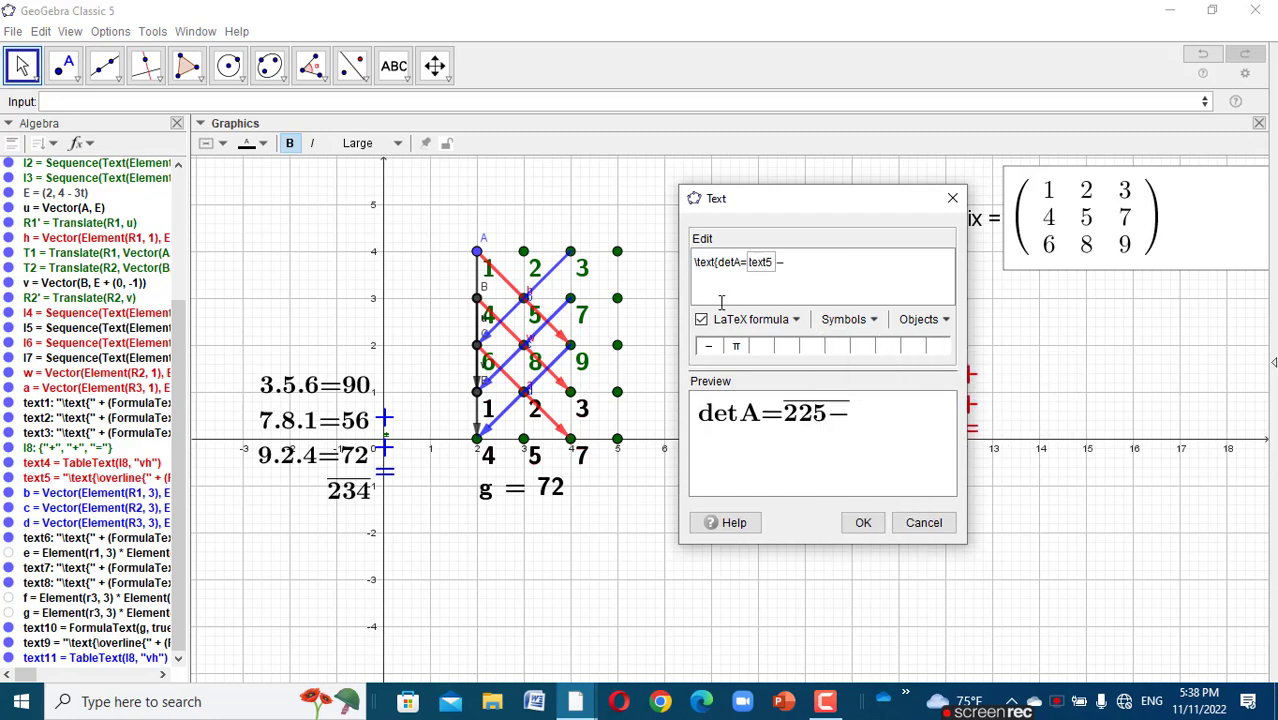
click(357, 497)
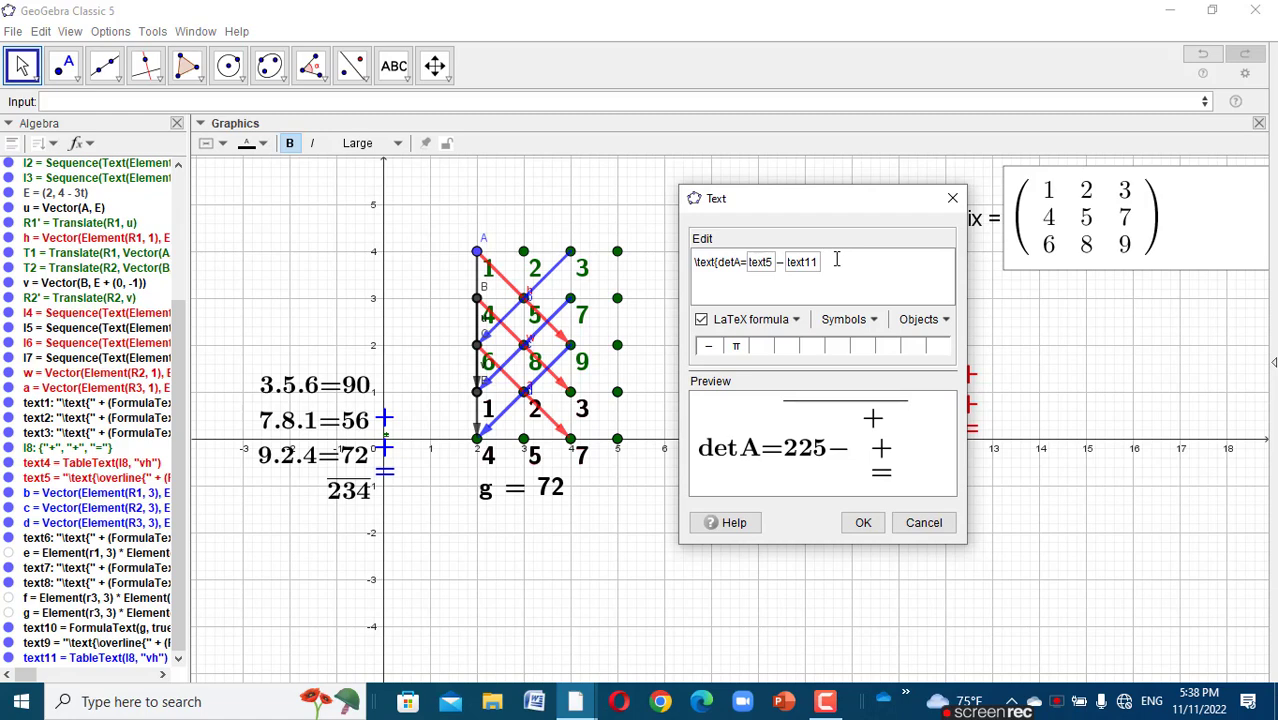
key(BackSpace)
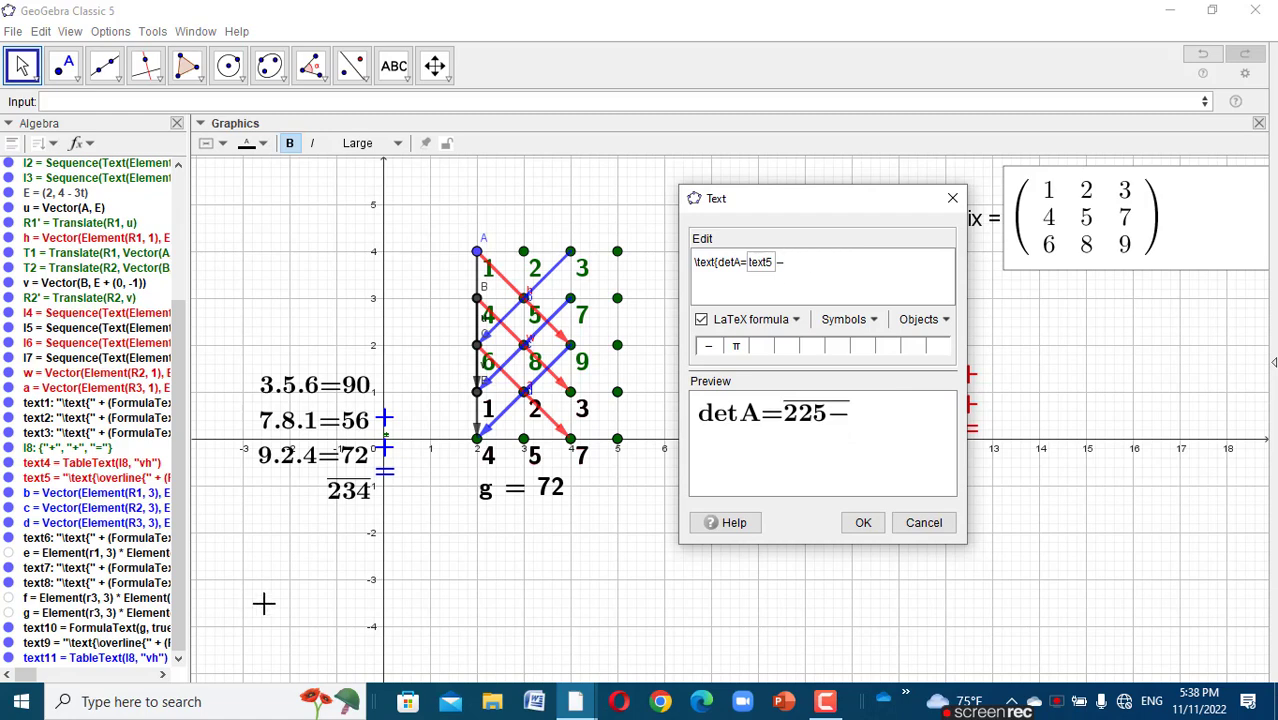
click(347, 500)
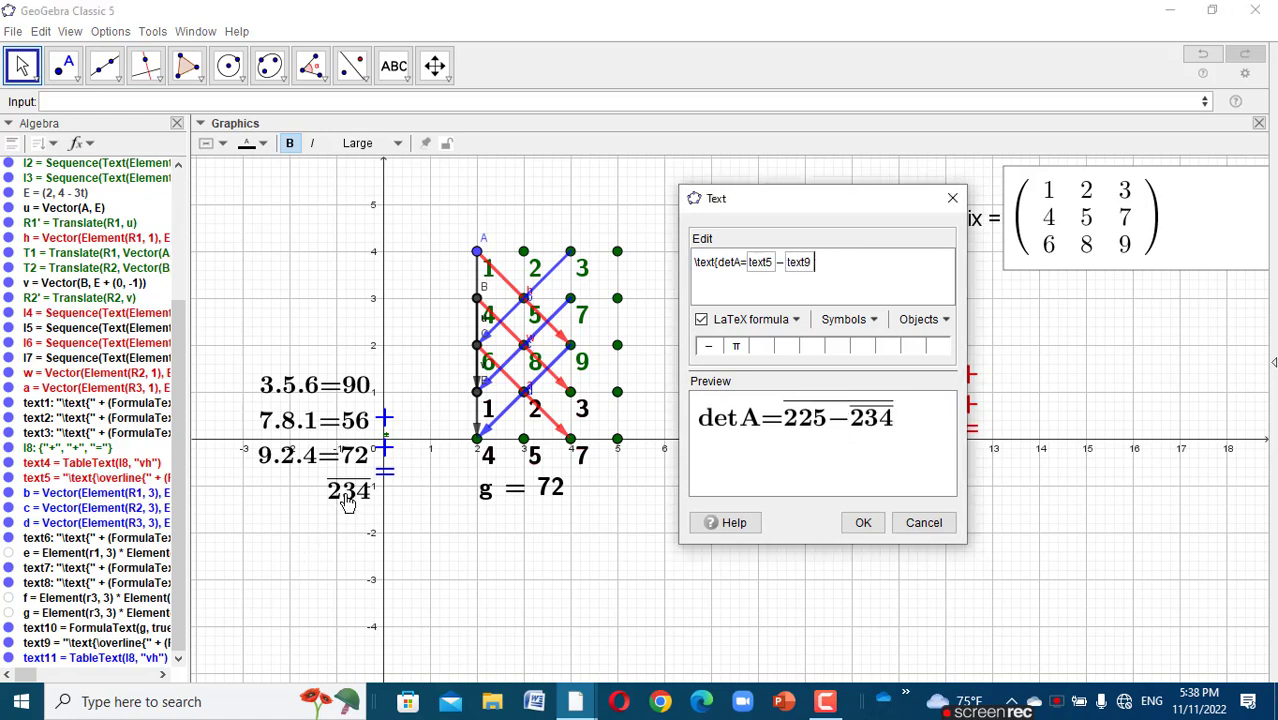
click(776, 272)
key(BackSpace)
key(BackSpace)
key(BackSpace)
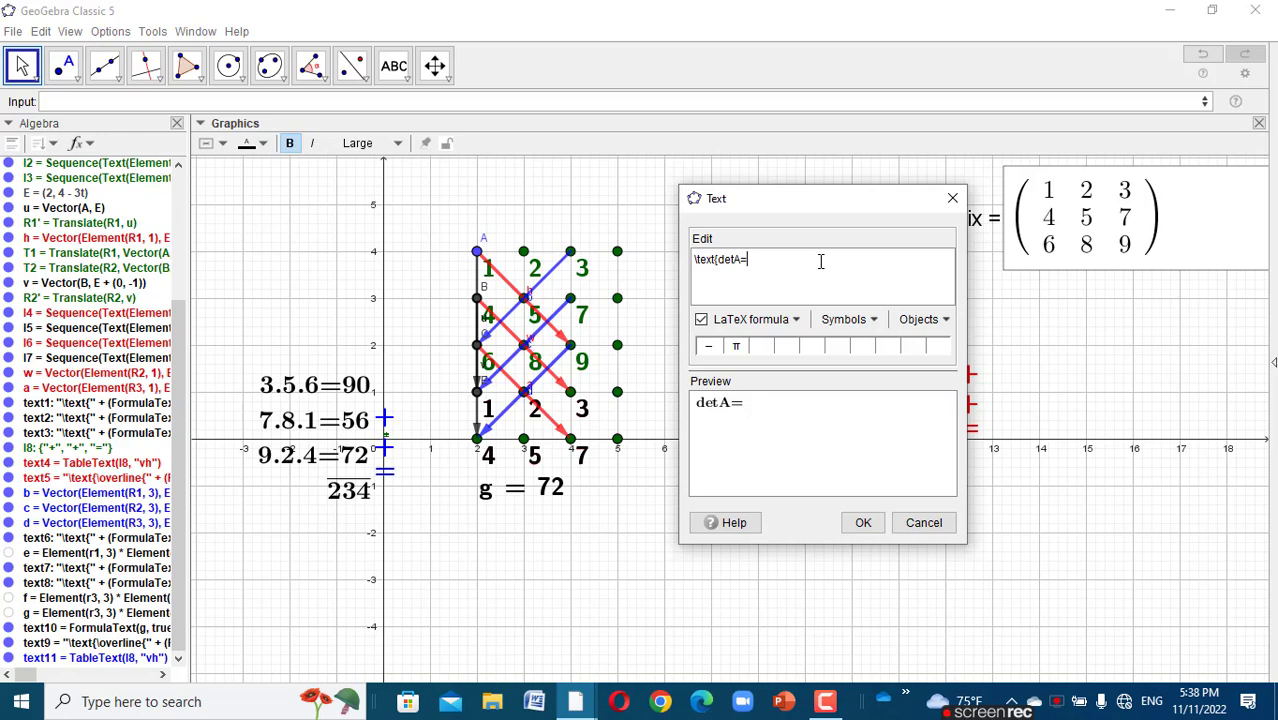
click(927, 320)
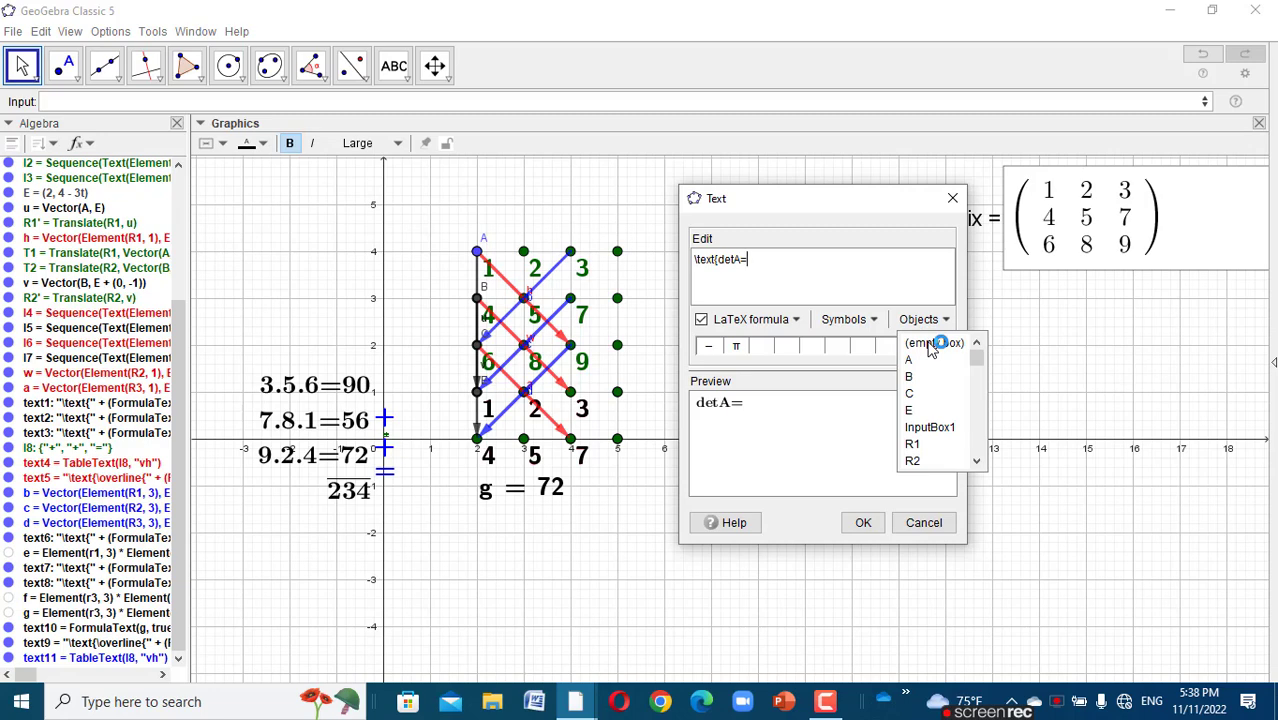
click(932, 343)
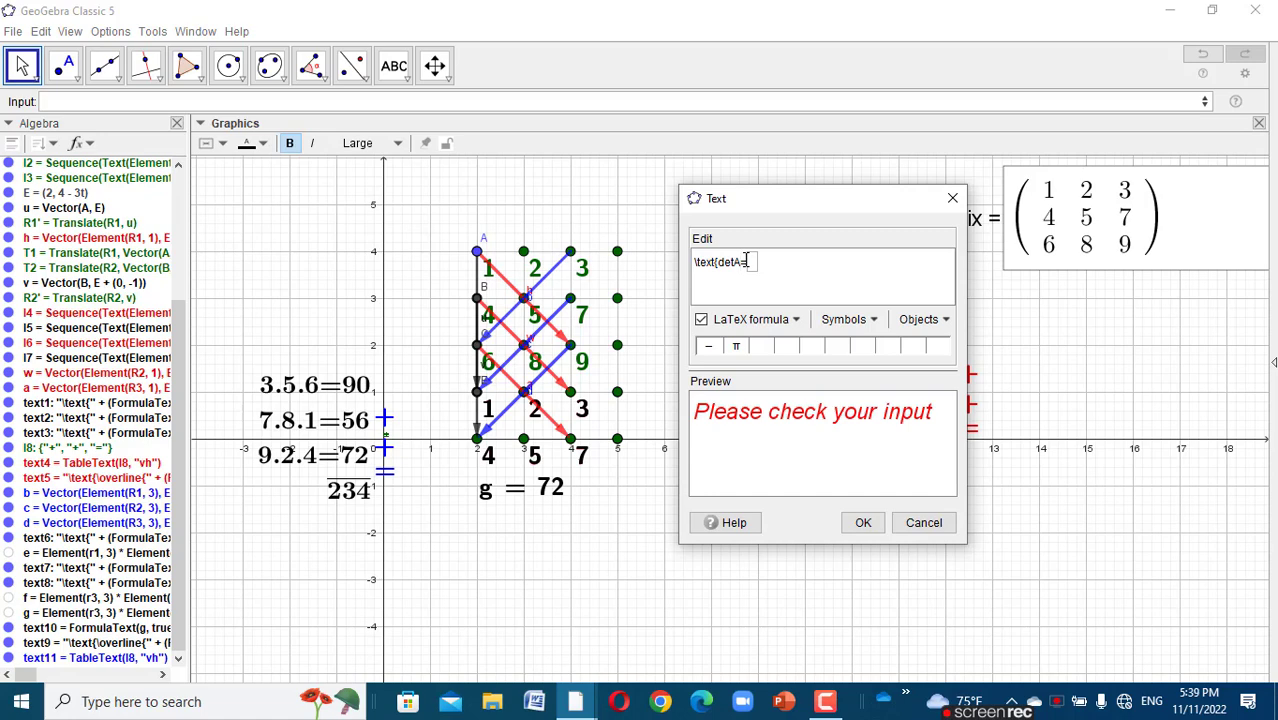
text(=)
key(BackSpace)
click(951, 199)
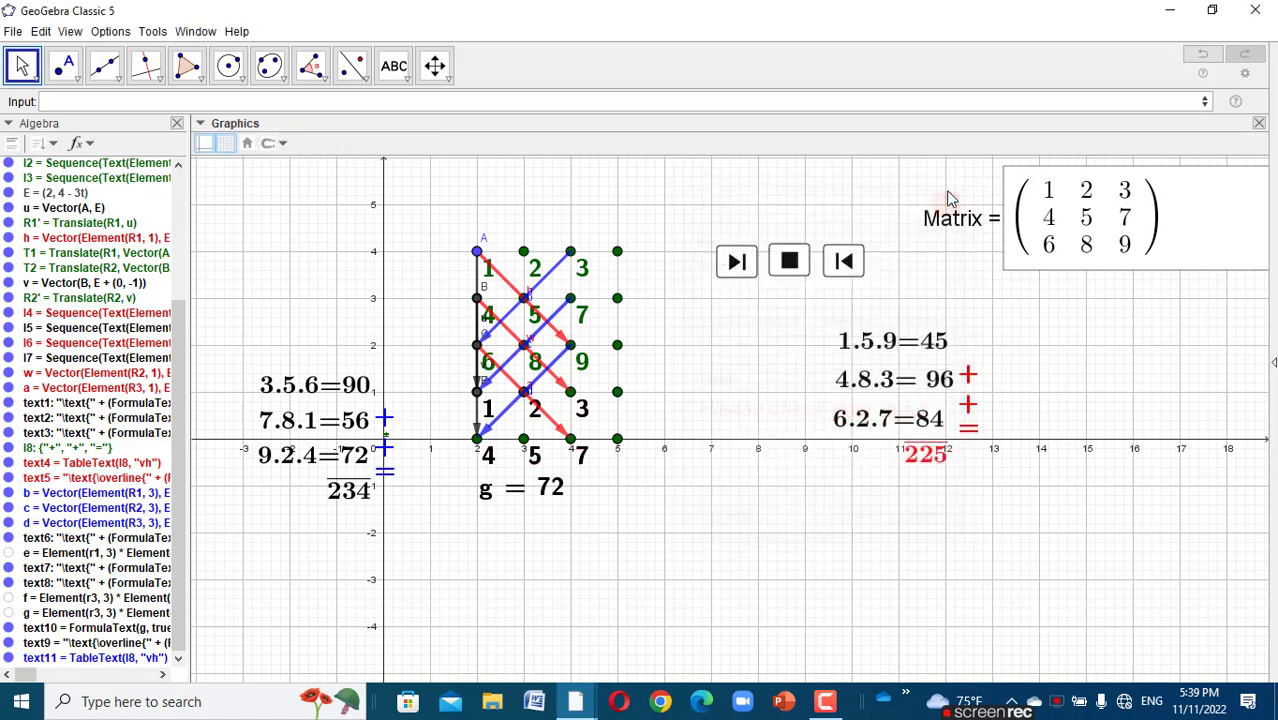
- Copy the sum-of-products expression starting "Element(r1, 1) * Element(r2, 2) * Element(r3, 3)" from text5 and enter it as a new number
click(924, 468)
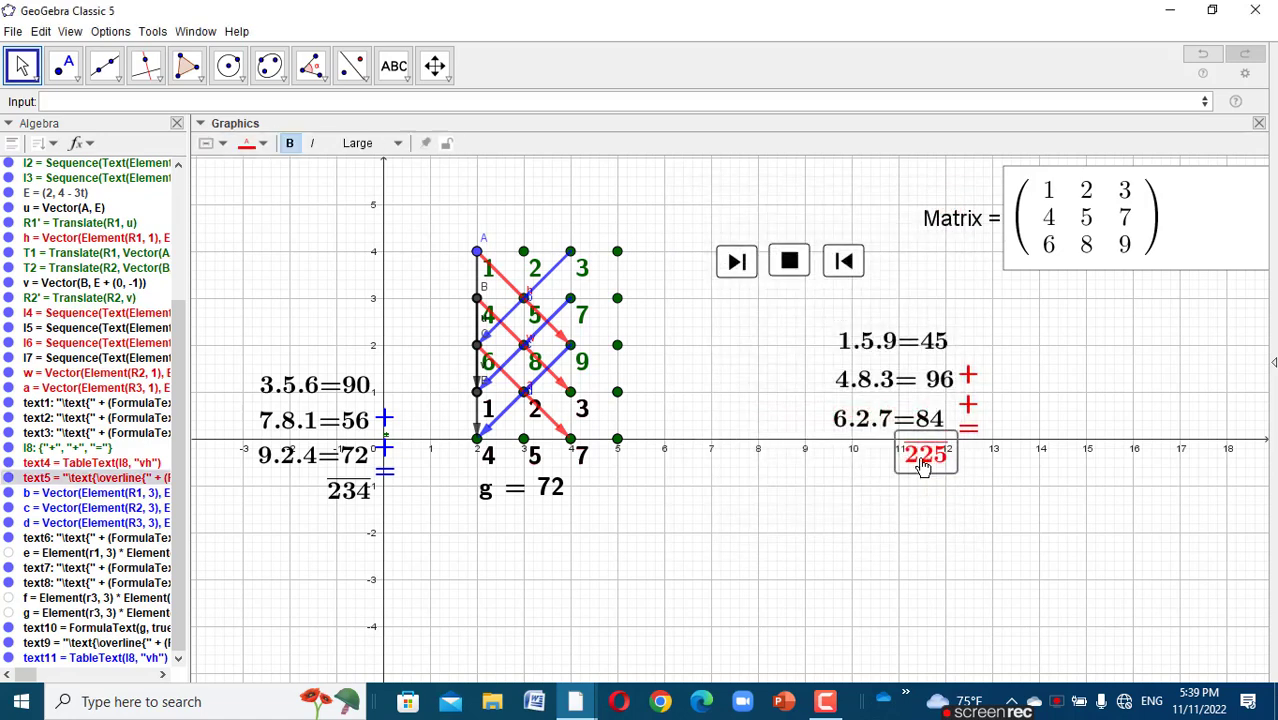
right_click(924, 468)
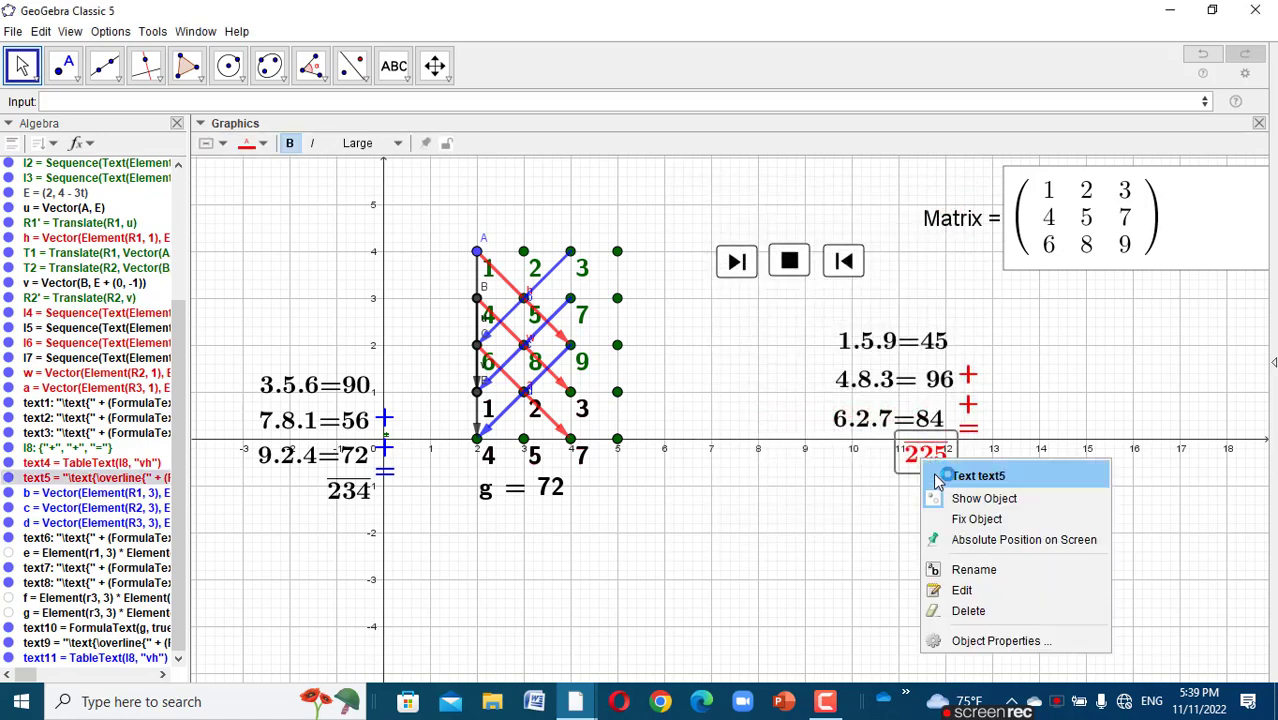
click(958, 591)
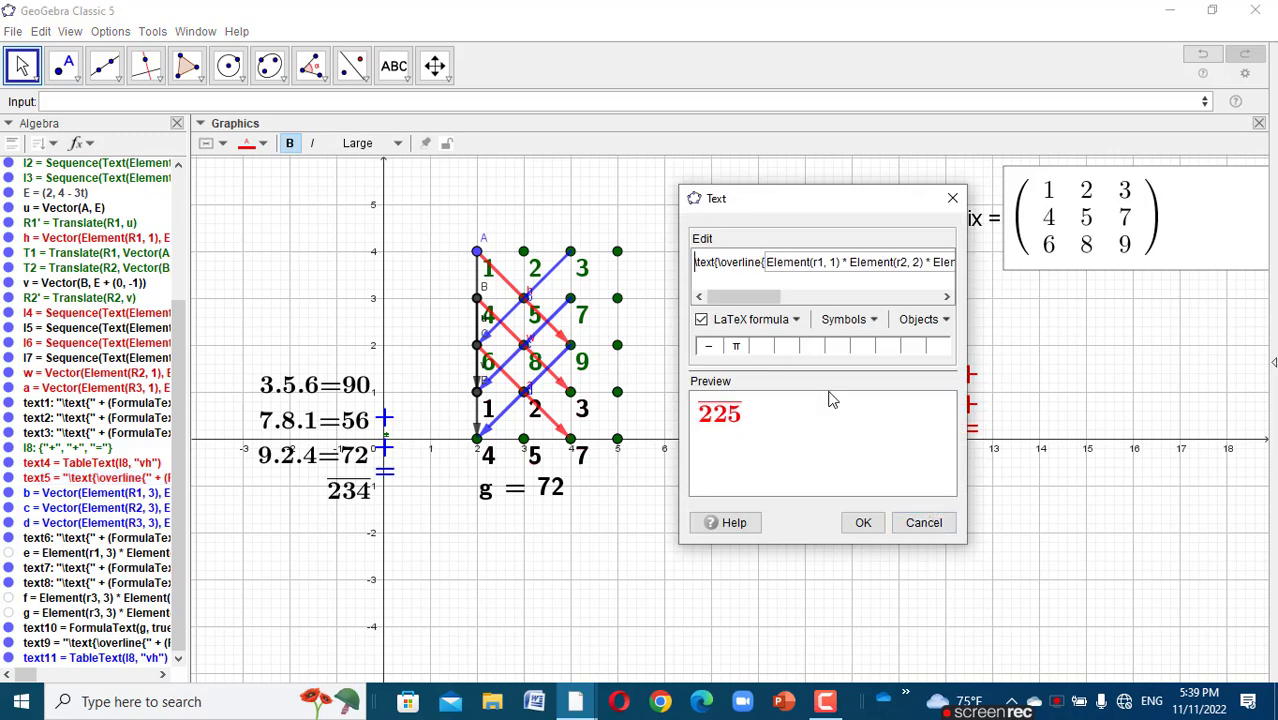
click(783, 263)
key(shift+End)
drag(780, 259, 868, 500)
click(864, 520)
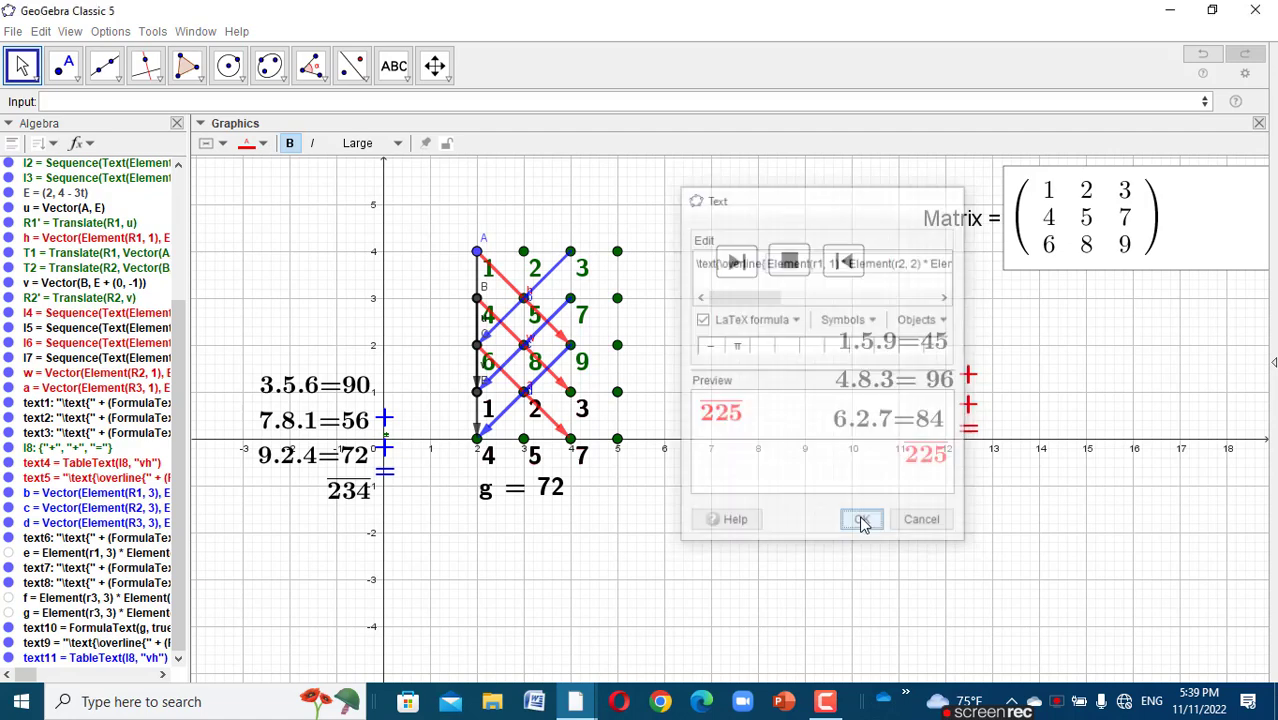
click(503, 104)
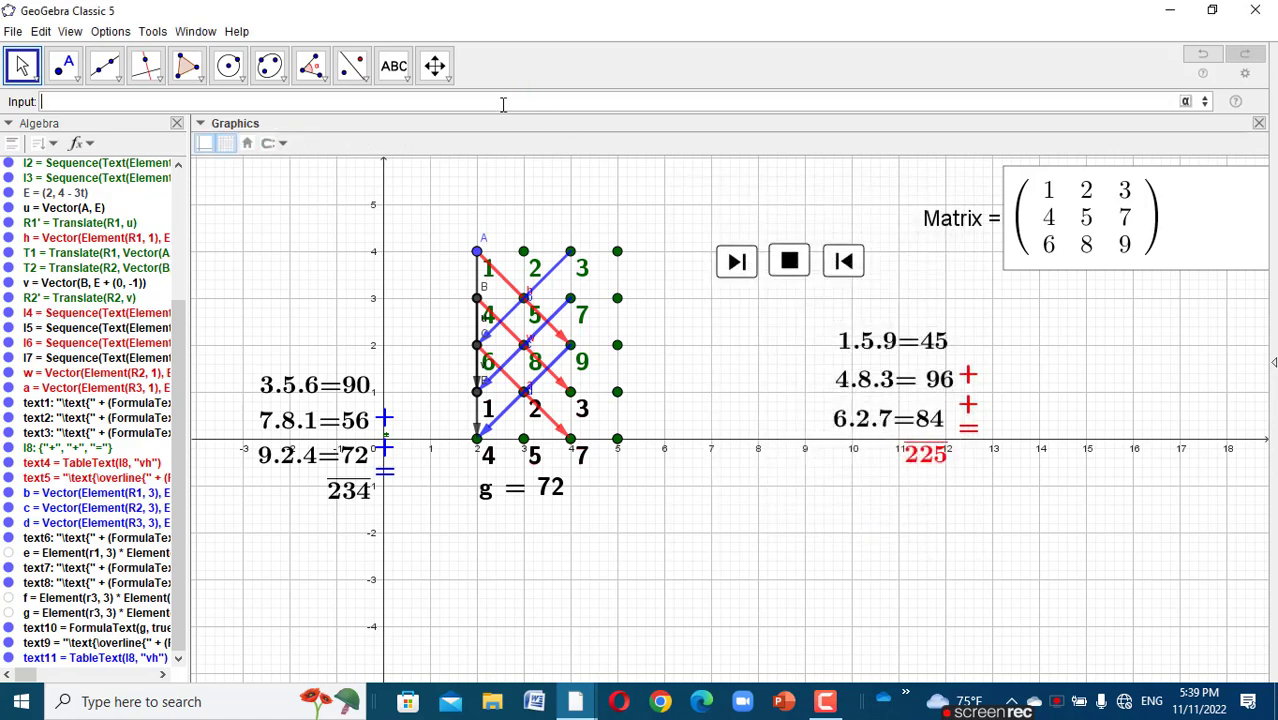
text(Element(r1, 1) * Element(r2, 2) * Element(r3, 3) + Element(r2, 1) * Element(r3, 2) * Element(r1, 3) + Element(r3, 1) * Element(r1, 2) * Element(r2, 3))
key(Return)
- Start a new LaTeX text below the matrix arrangement with the content "\text{datA="
click(403, 74)
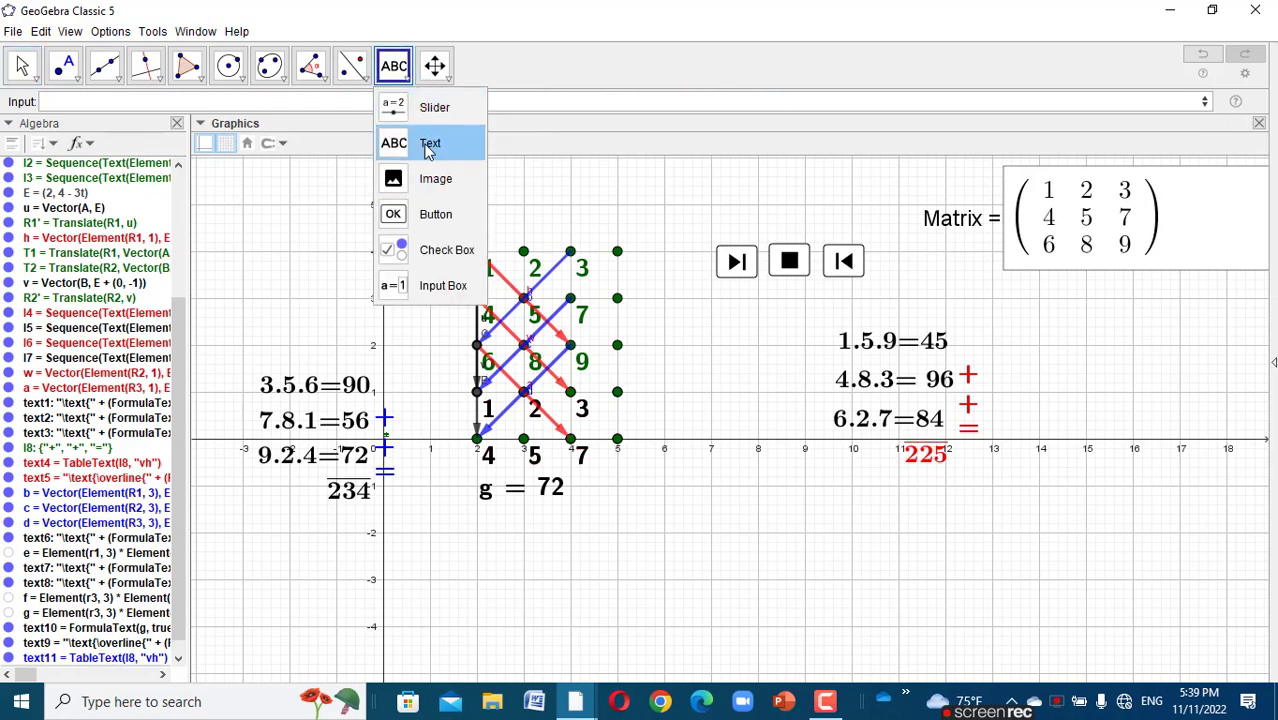
click(430, 144)
click(747, 551)
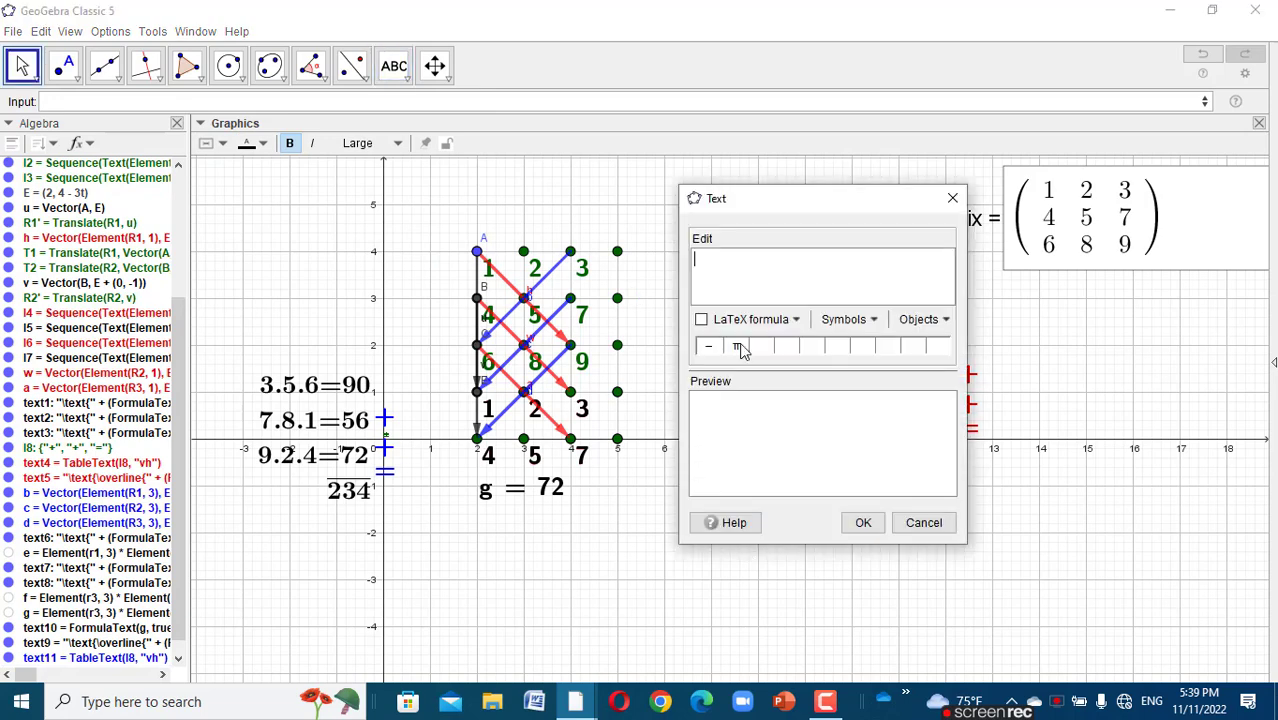
text(\text{datA=)
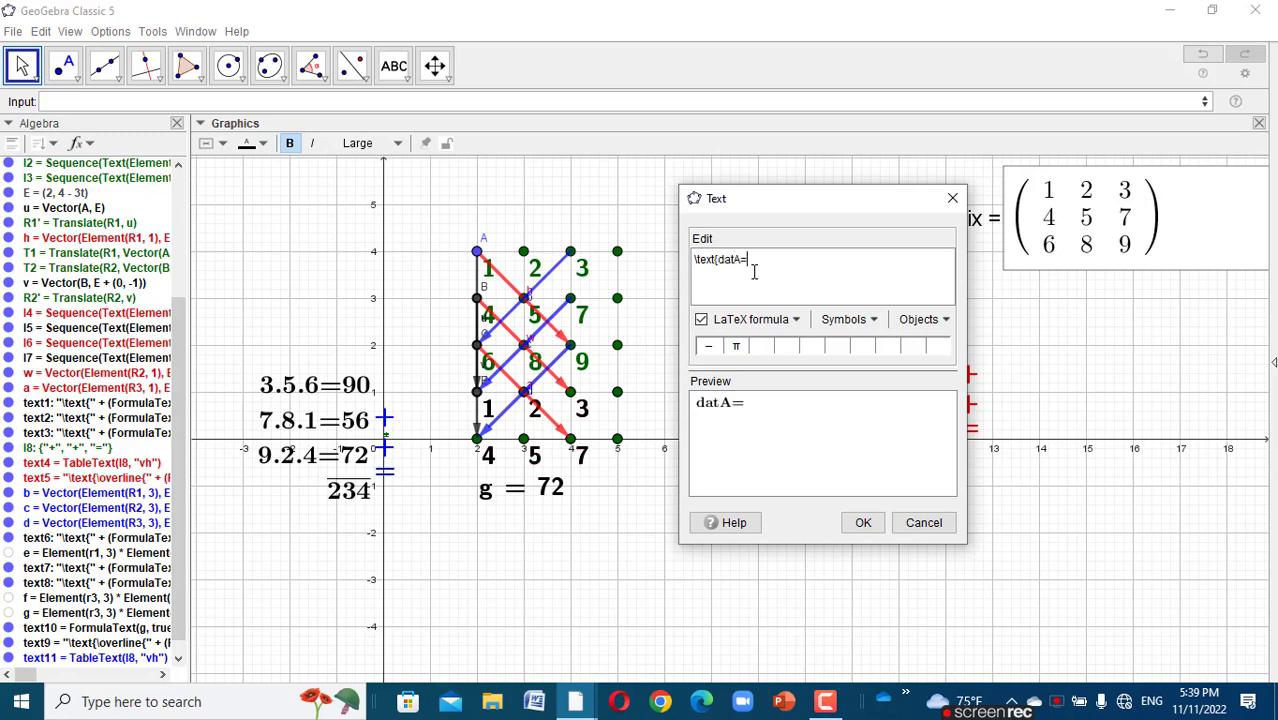
click(614, 340)
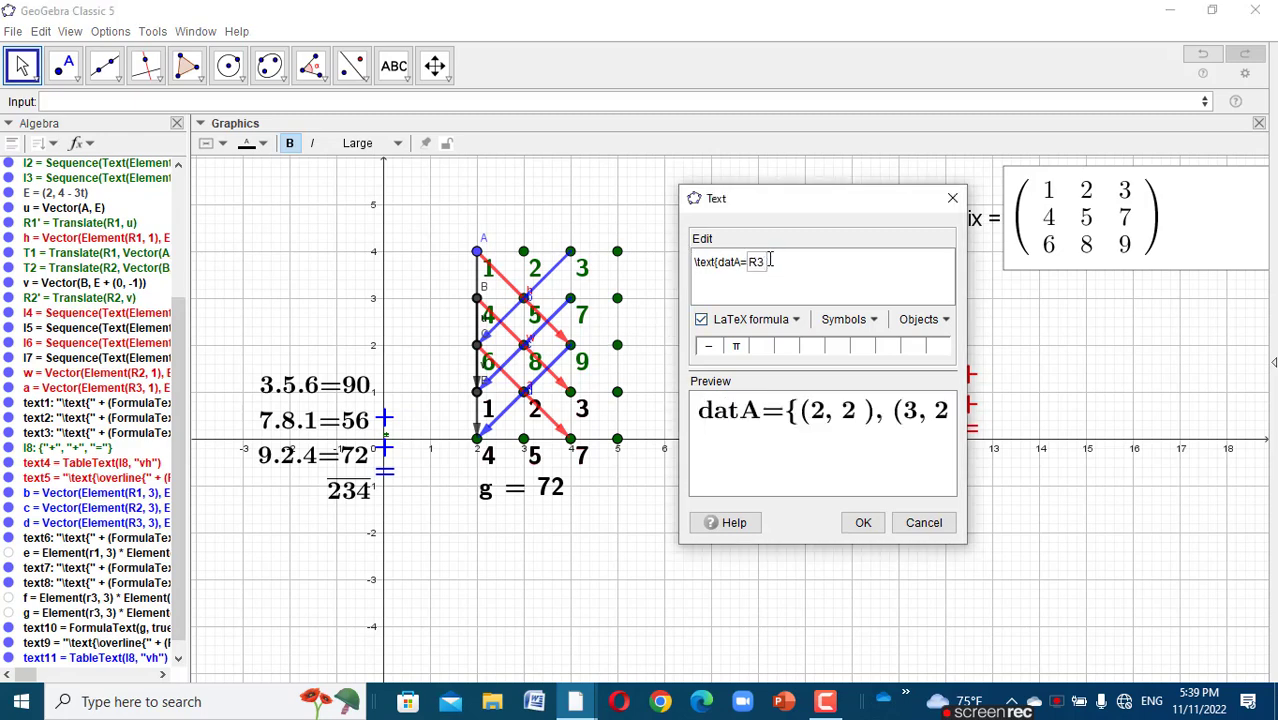
key(BackSpace)
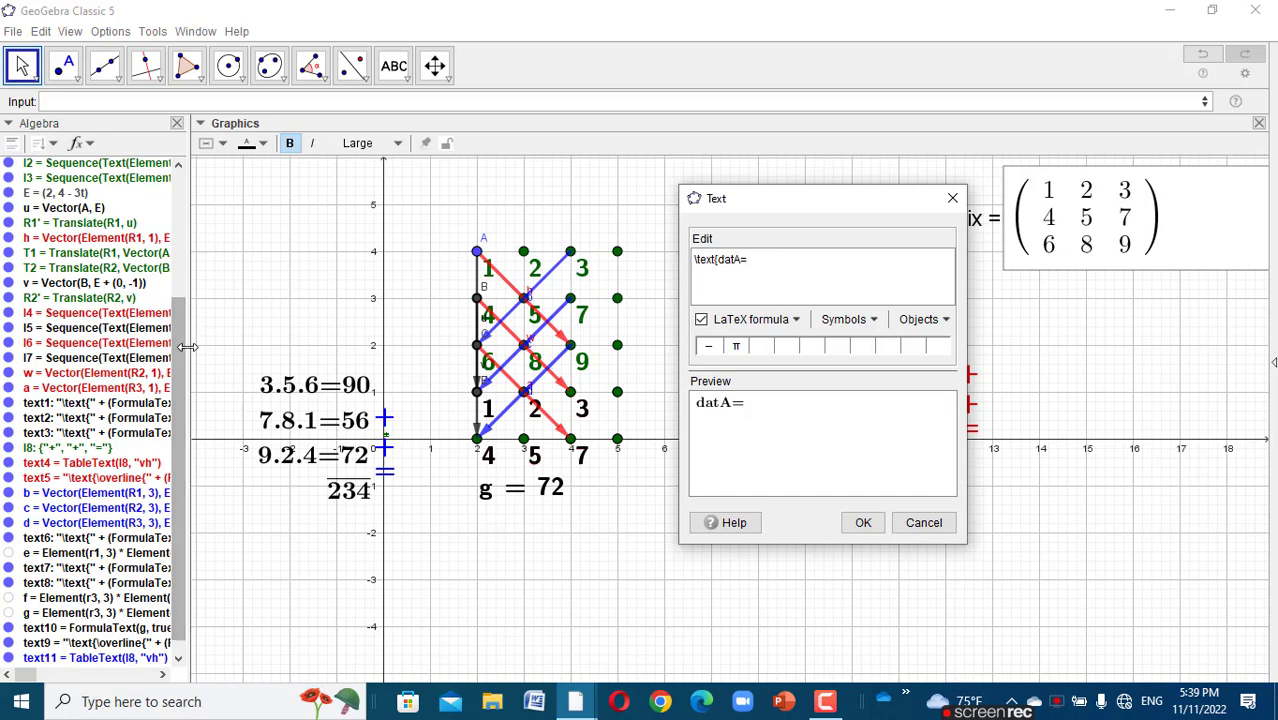
- Append the number i followed by a minus sign after "datA=" in the text
drag(184, 407, 150, 625)
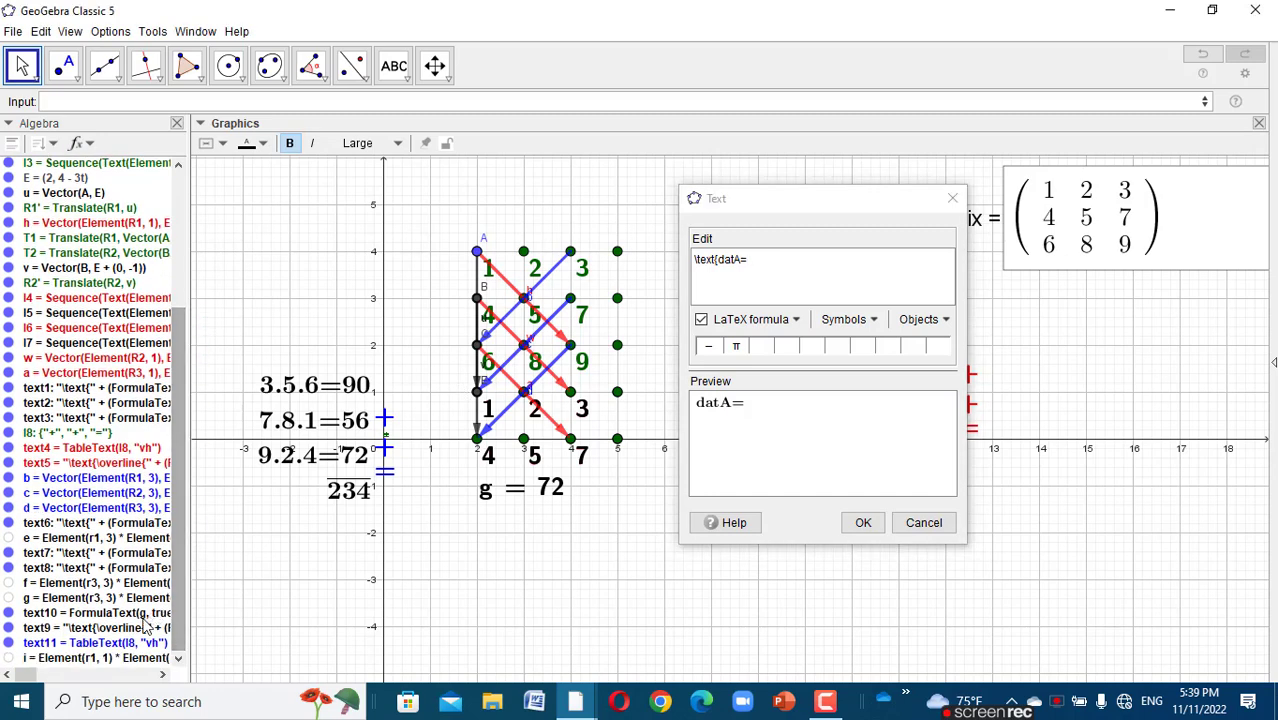
click(127, 660)
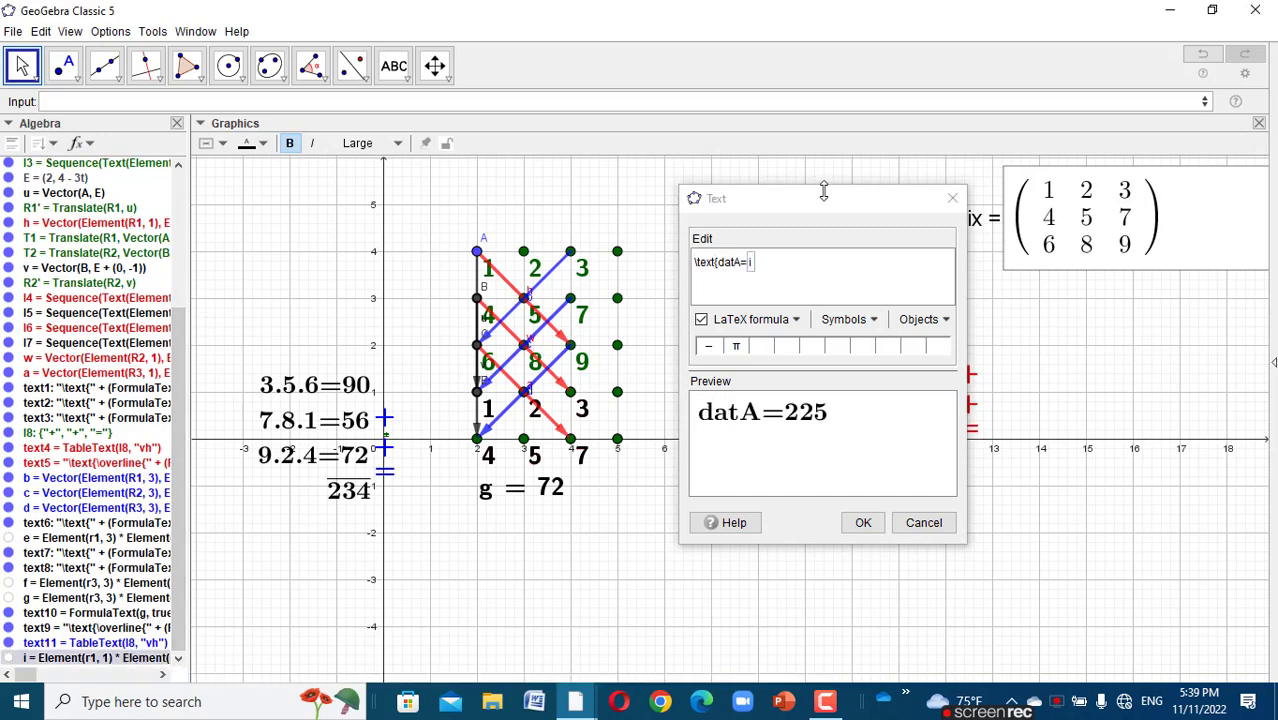
click(769, 265)
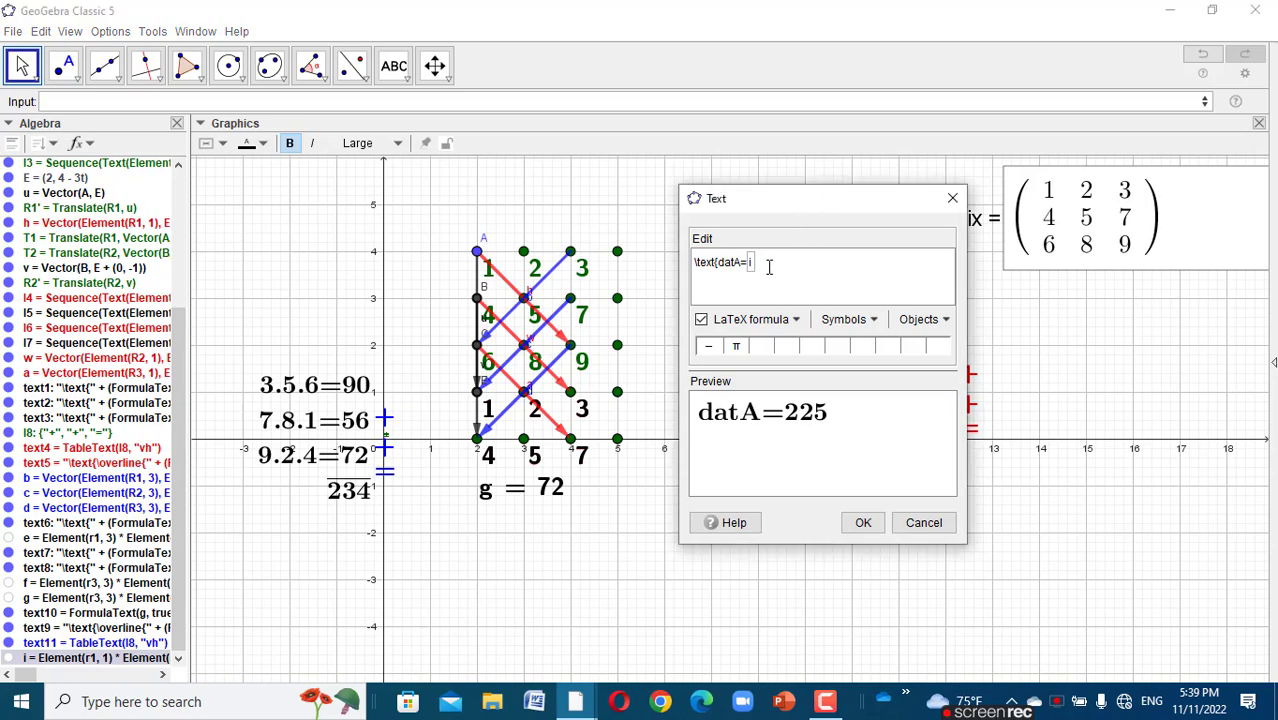
click(708, 345)
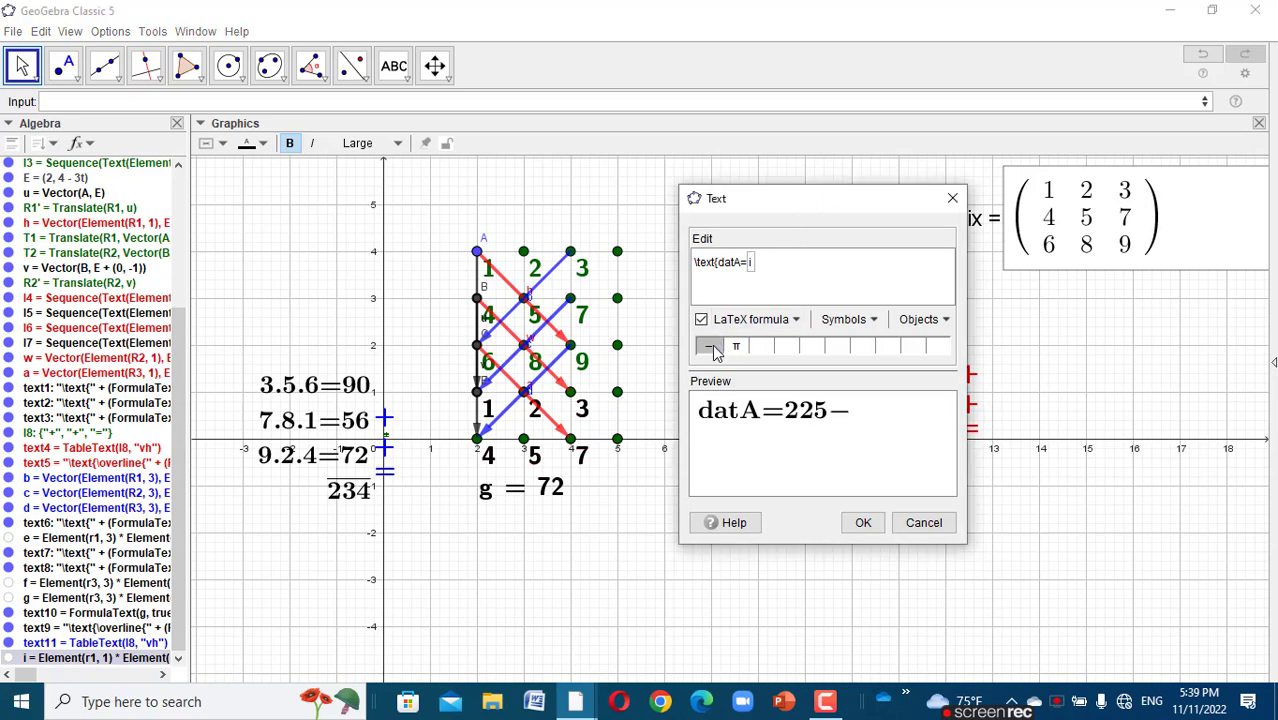
- Append an empty object box containing e+f+g after the minus sign, followed by an equals sign
click(920, 319)
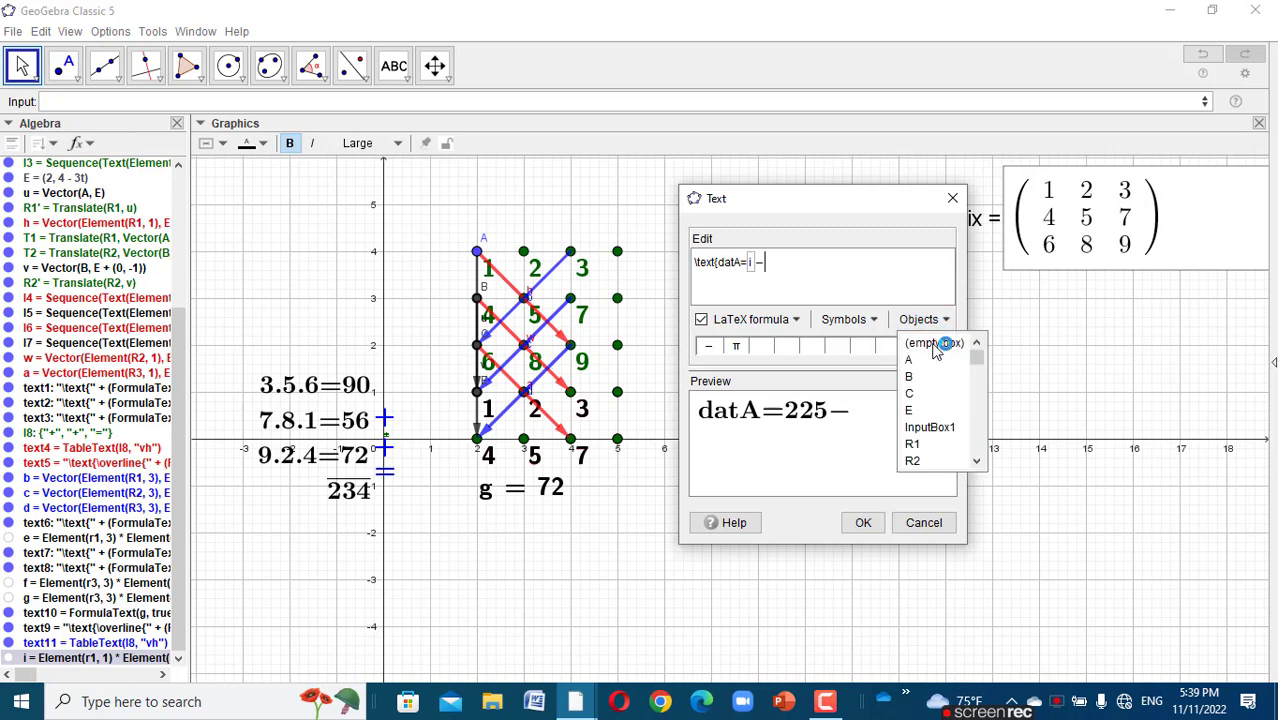
click(933, 343)
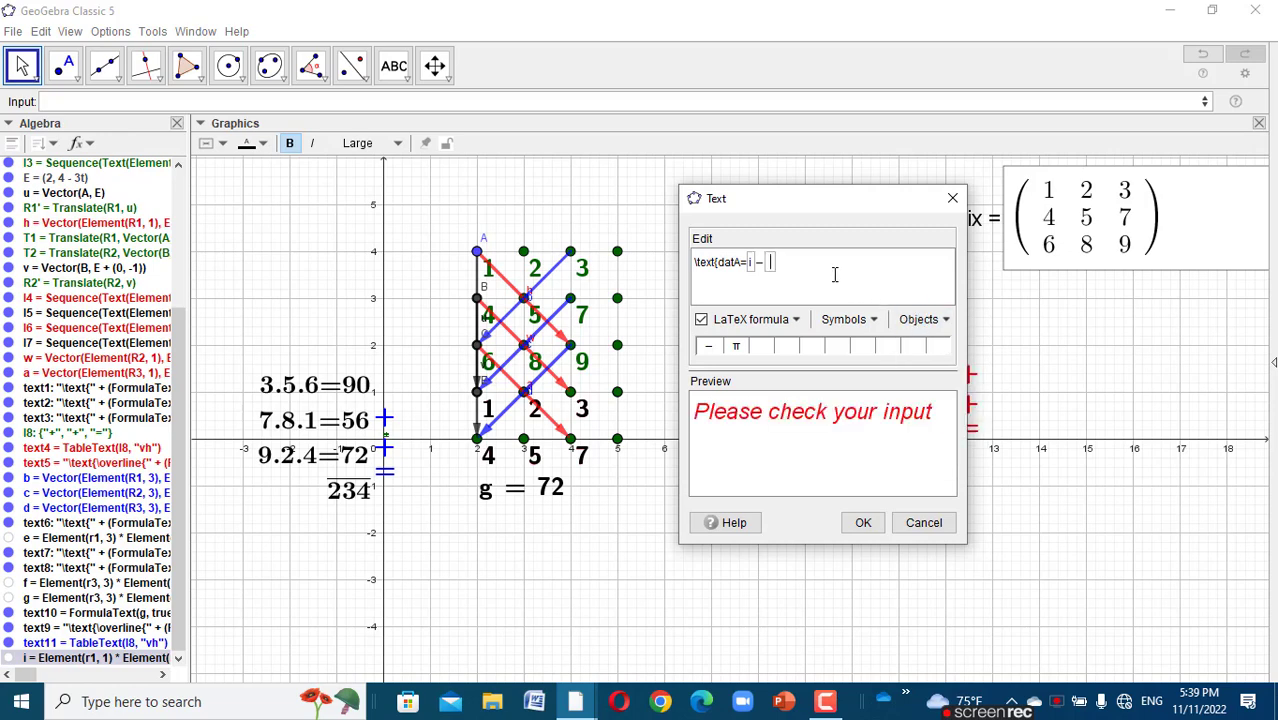
text(e+f)
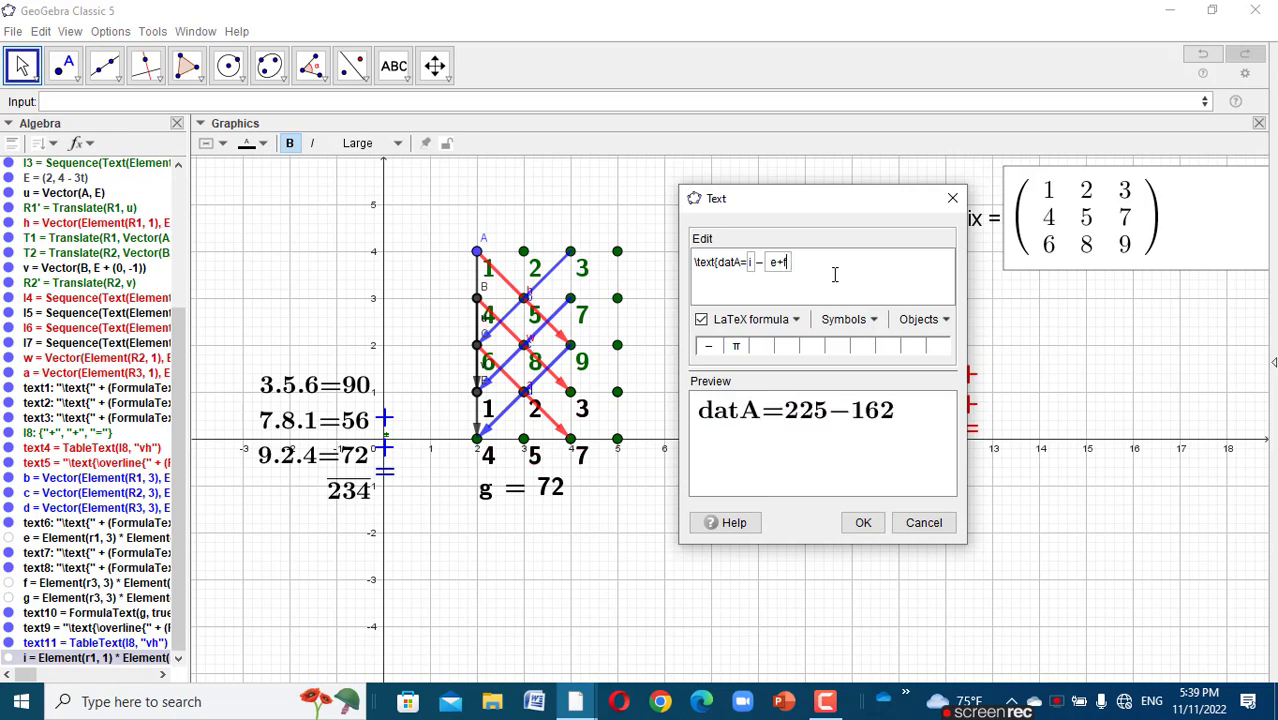
text(+)
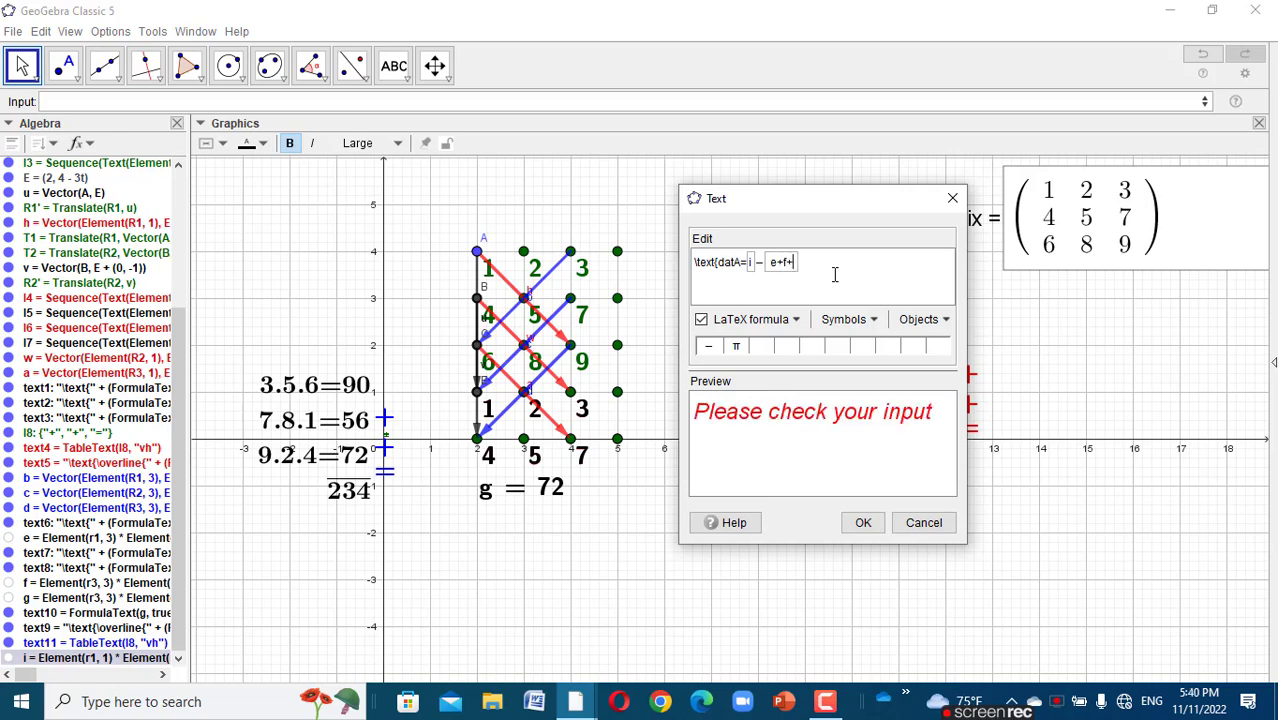
text(g)
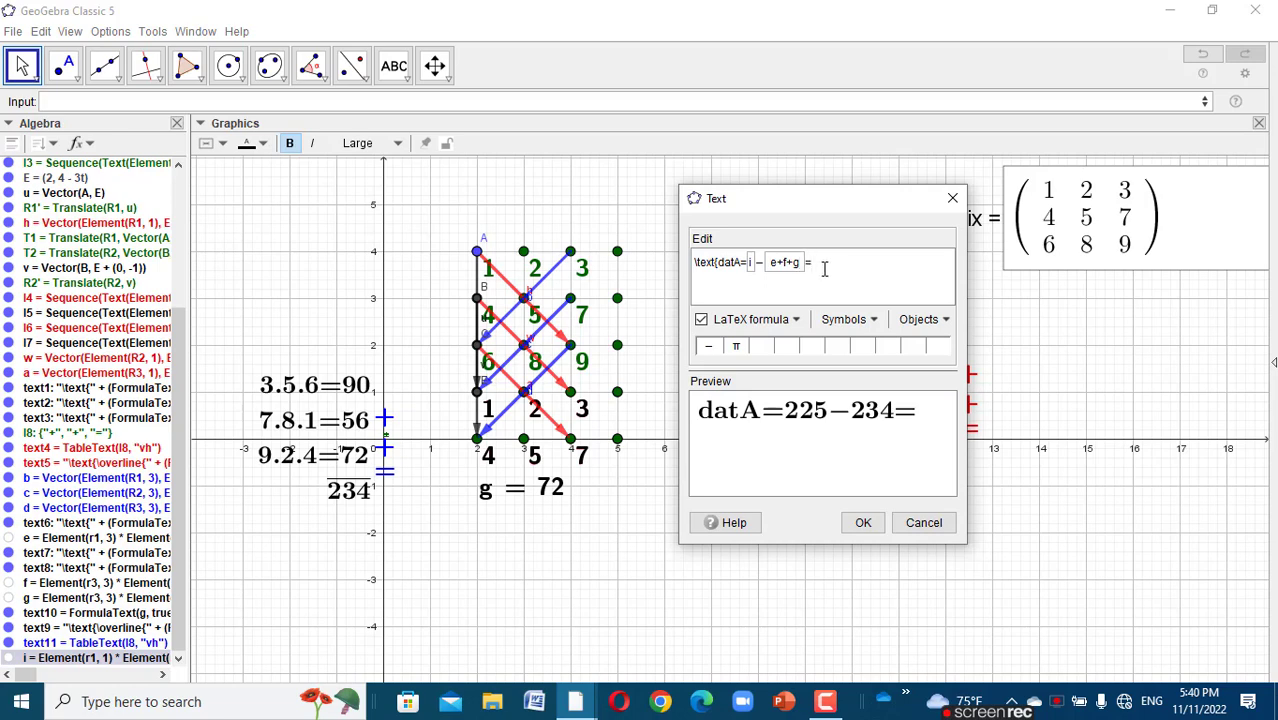
- Move the last equals sign to a new line with "\\" and add an object box containing i-e-f-g after it
text(\\)
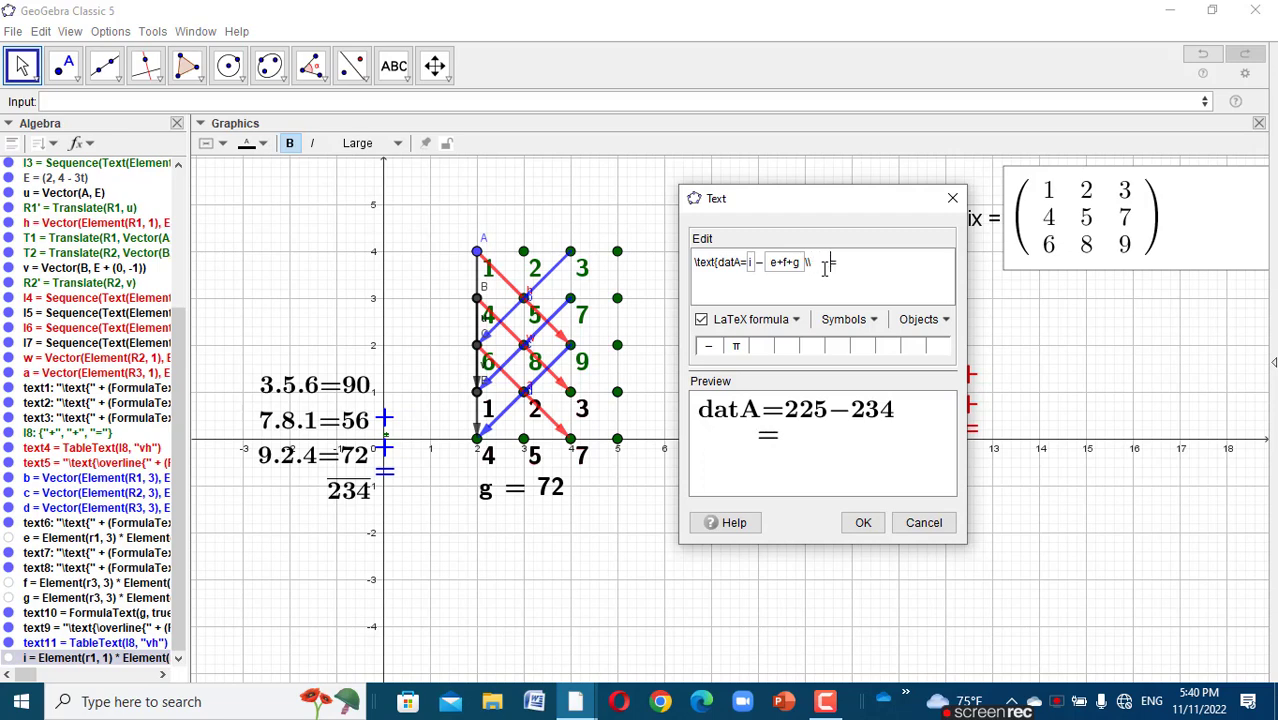
click(920, 319)
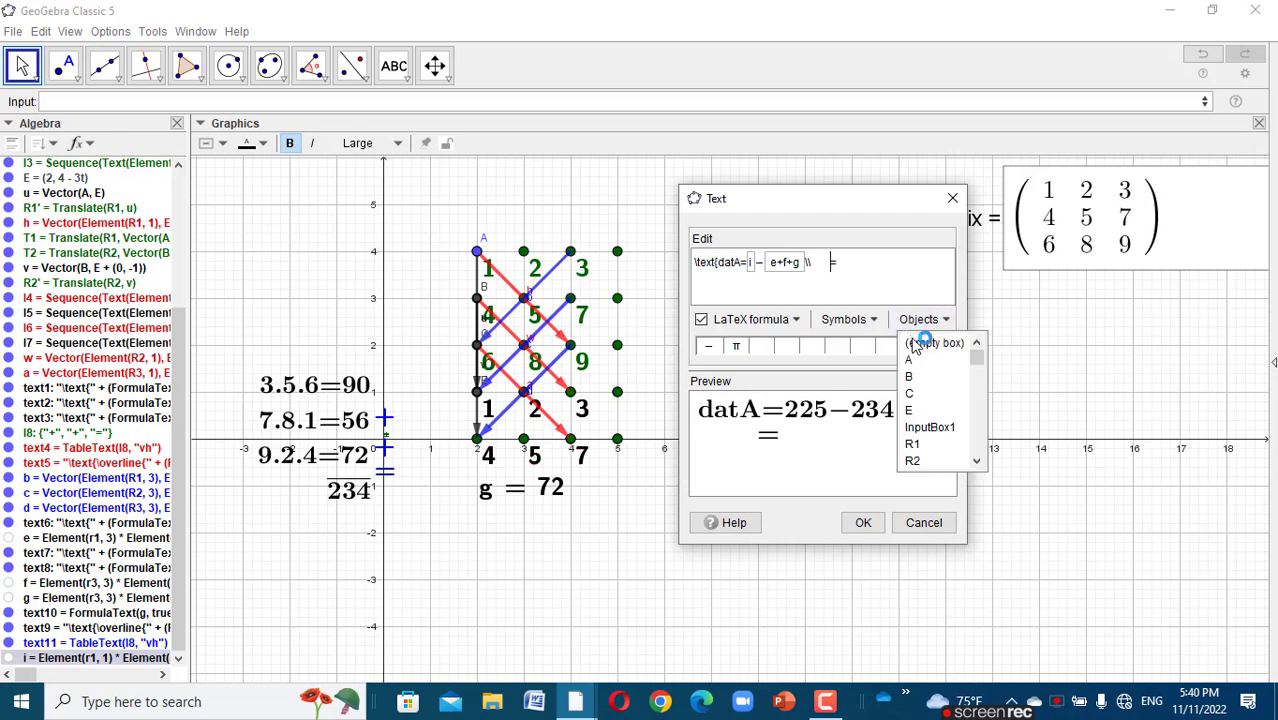
click(912, 319)
click(913, 320)
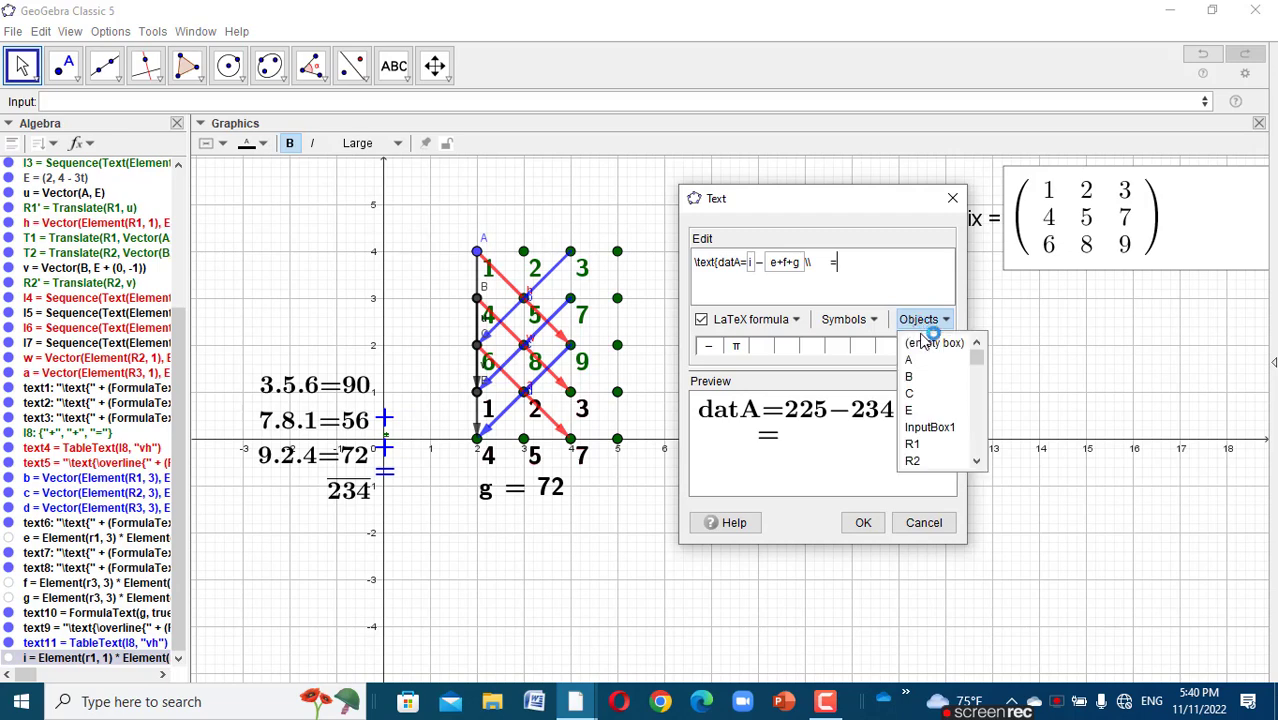
click(930, 346)
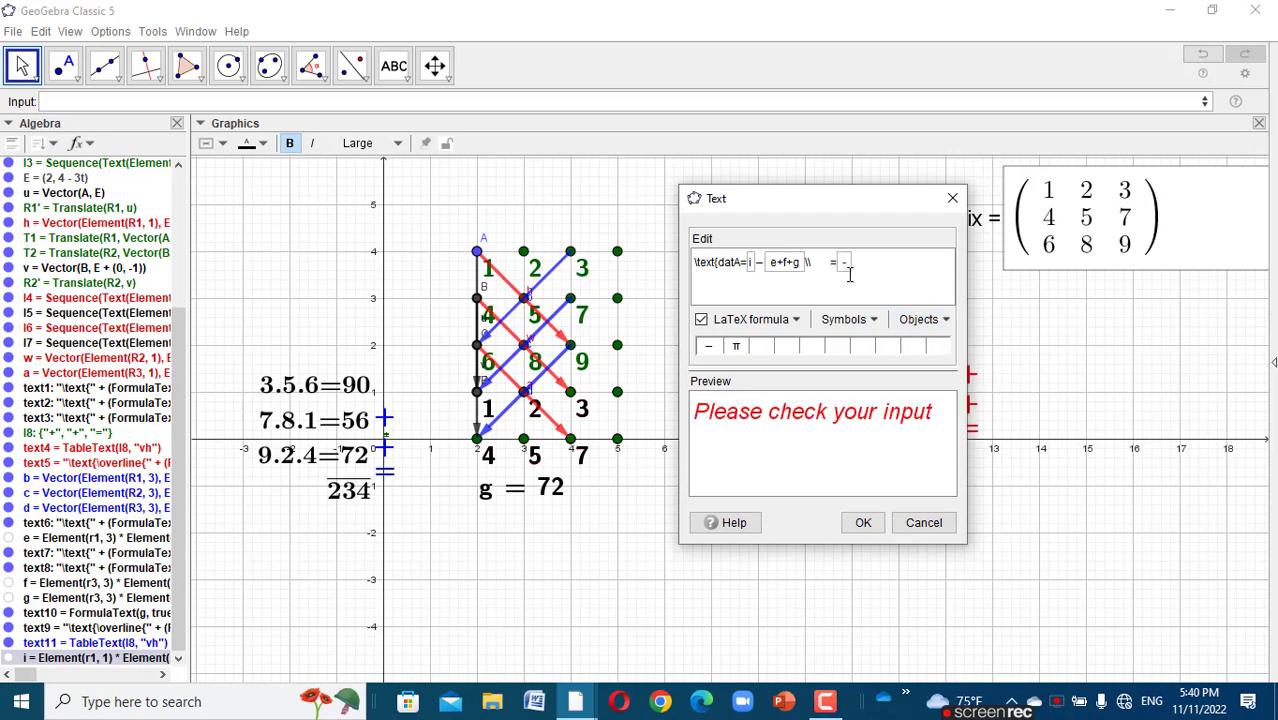
text(i-f-)
key(BackSpace)
key(BackSpace)
text(e)
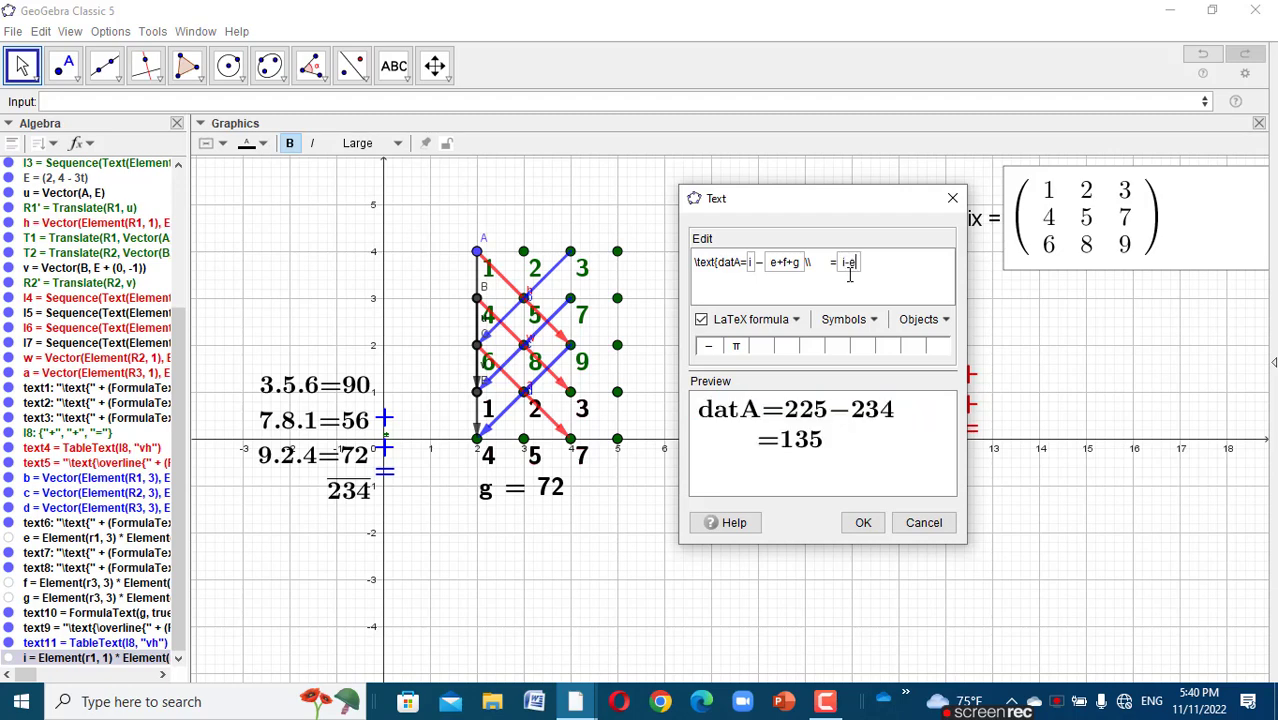
text(-f-g)
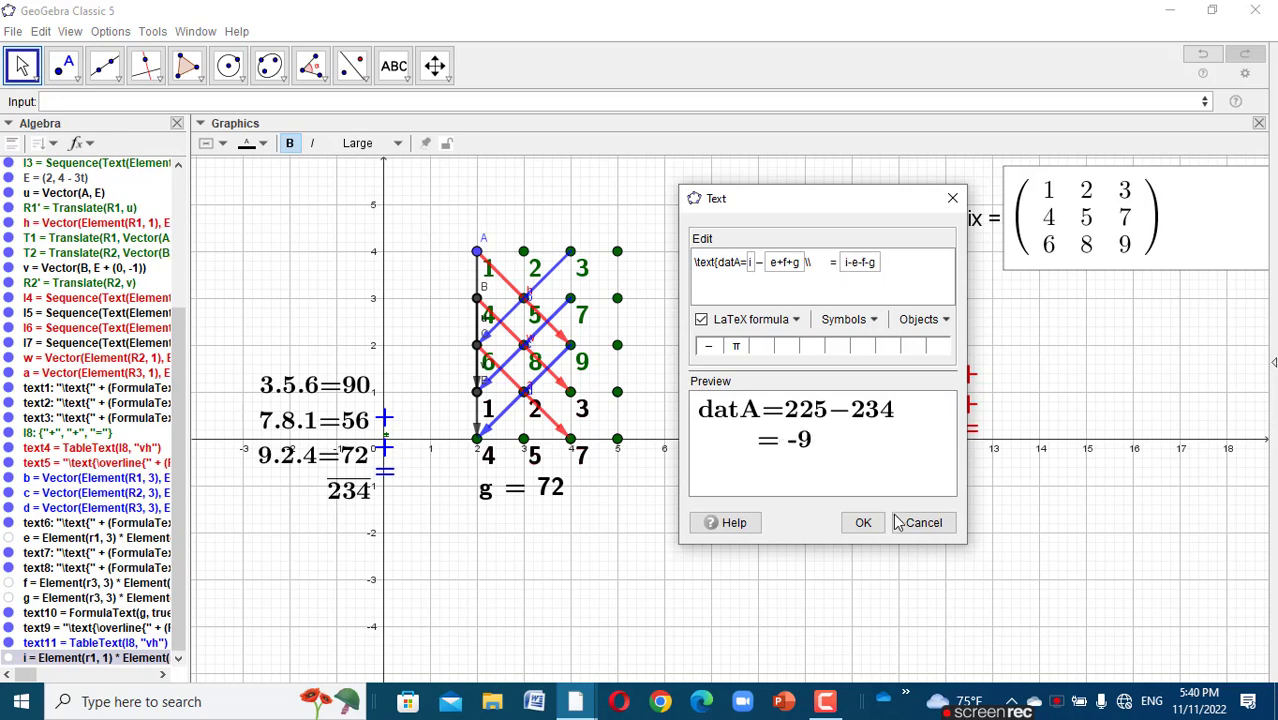
- Accept the datA text and place it below the "g = 72" text under the matrix arrangement
click(862, 522)
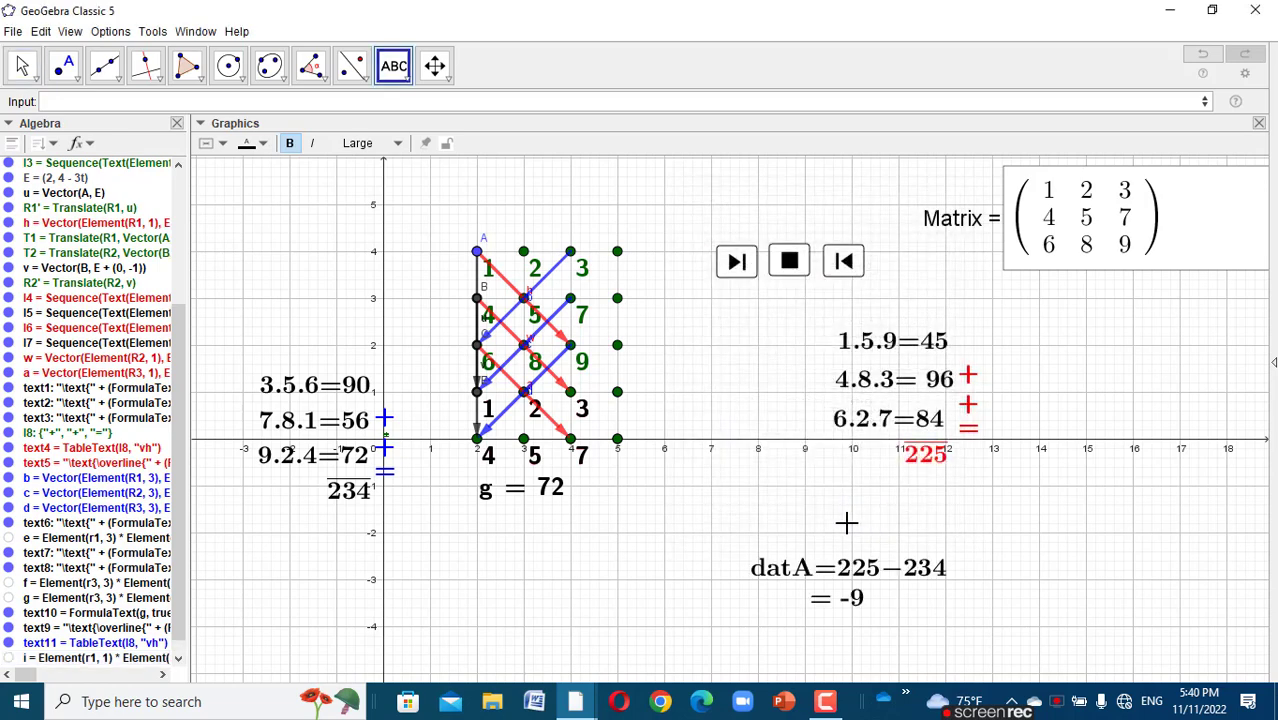
drag(818, 571, 566, 557)
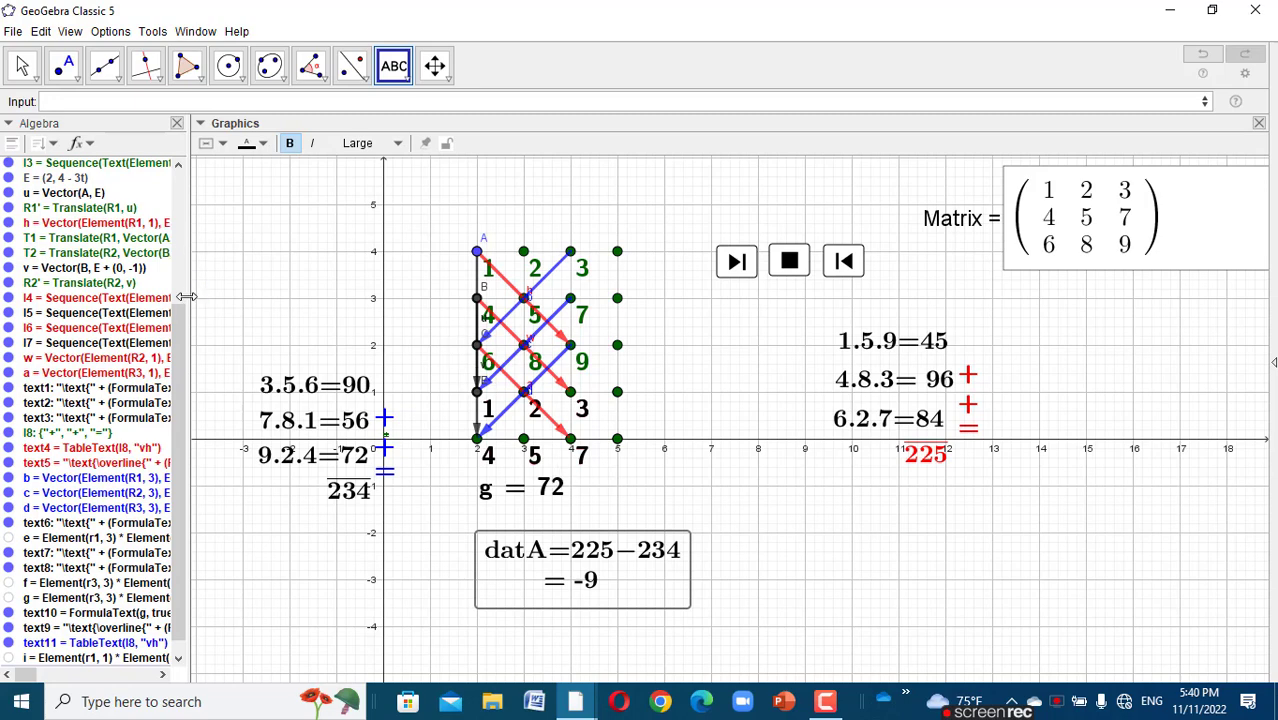
click(285, 337)
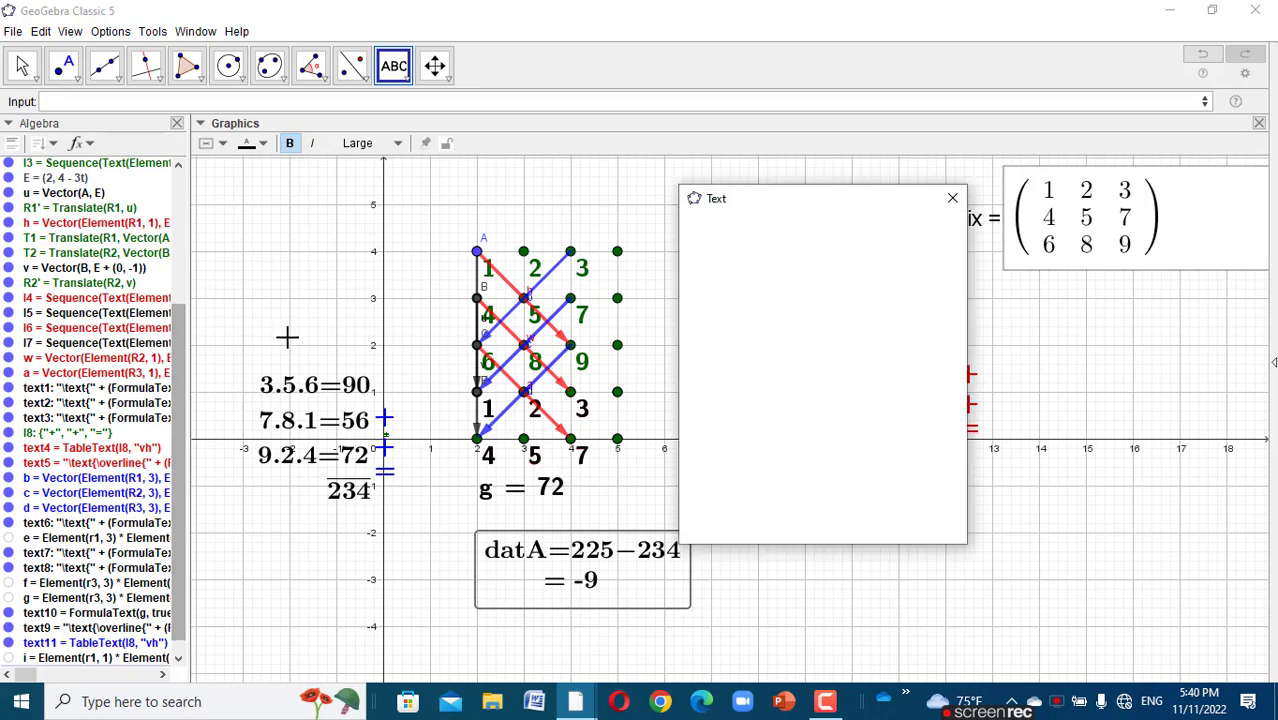
- Dismiss the empty text dialog and test the demonstration by stepping t forward once and back again
click(952, 198)
drag(757, 211, 457, 205)
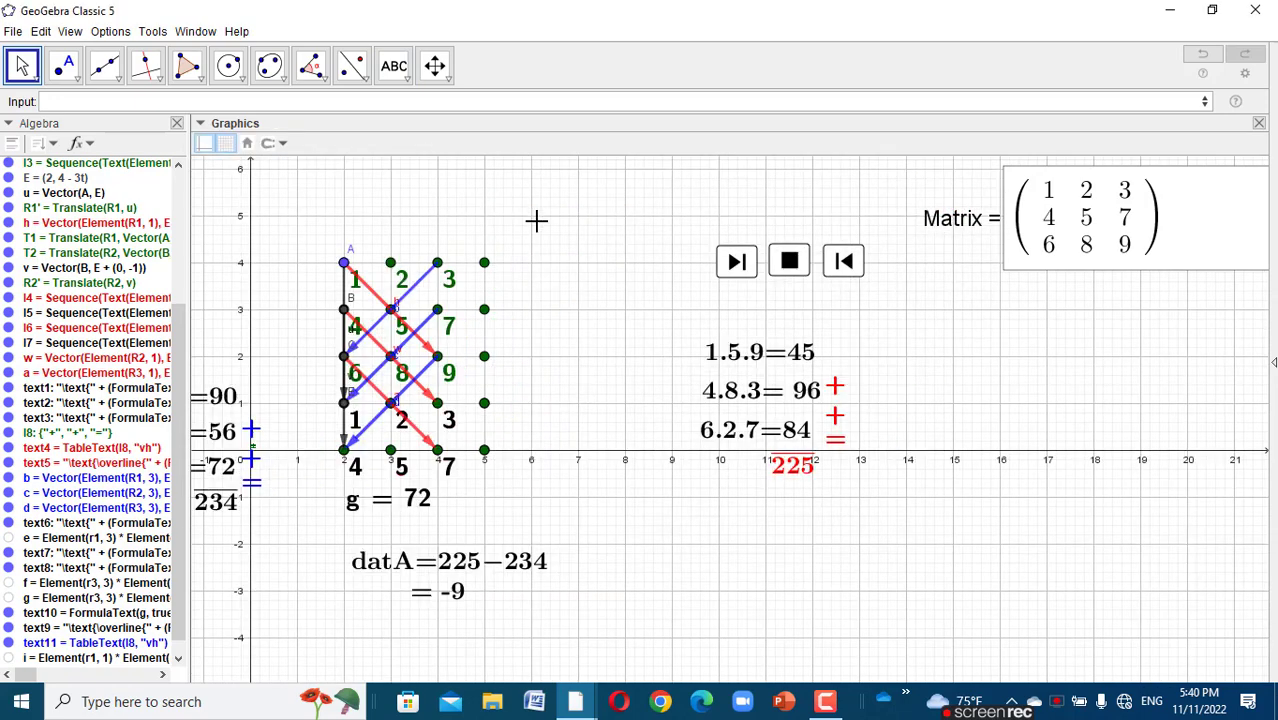
drag(536, 220, 644, 222)
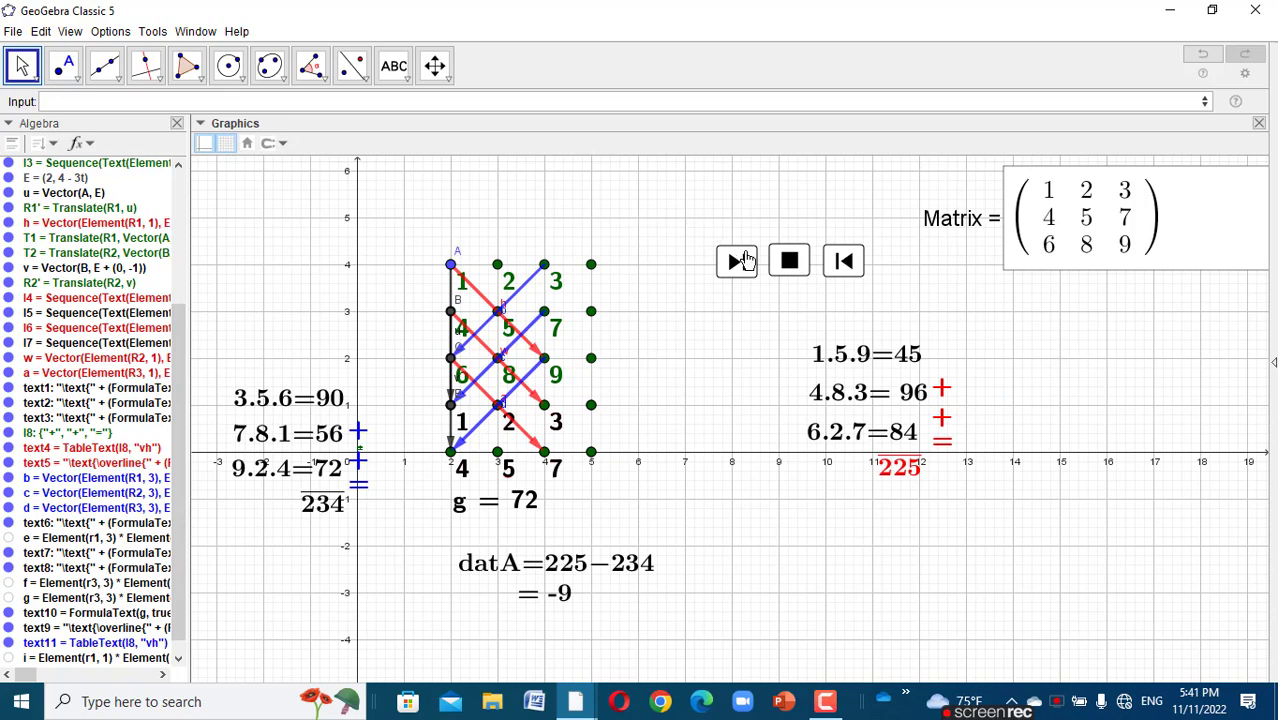
click(797, 274)
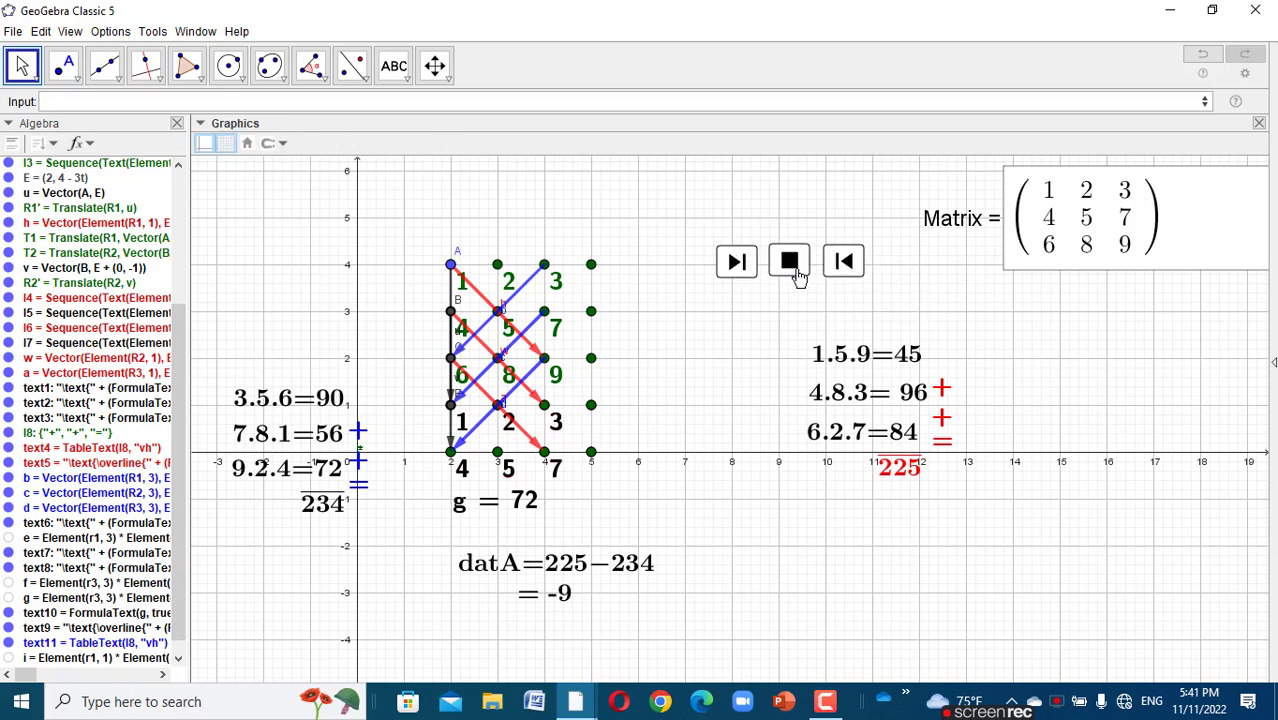
click(729, 270)
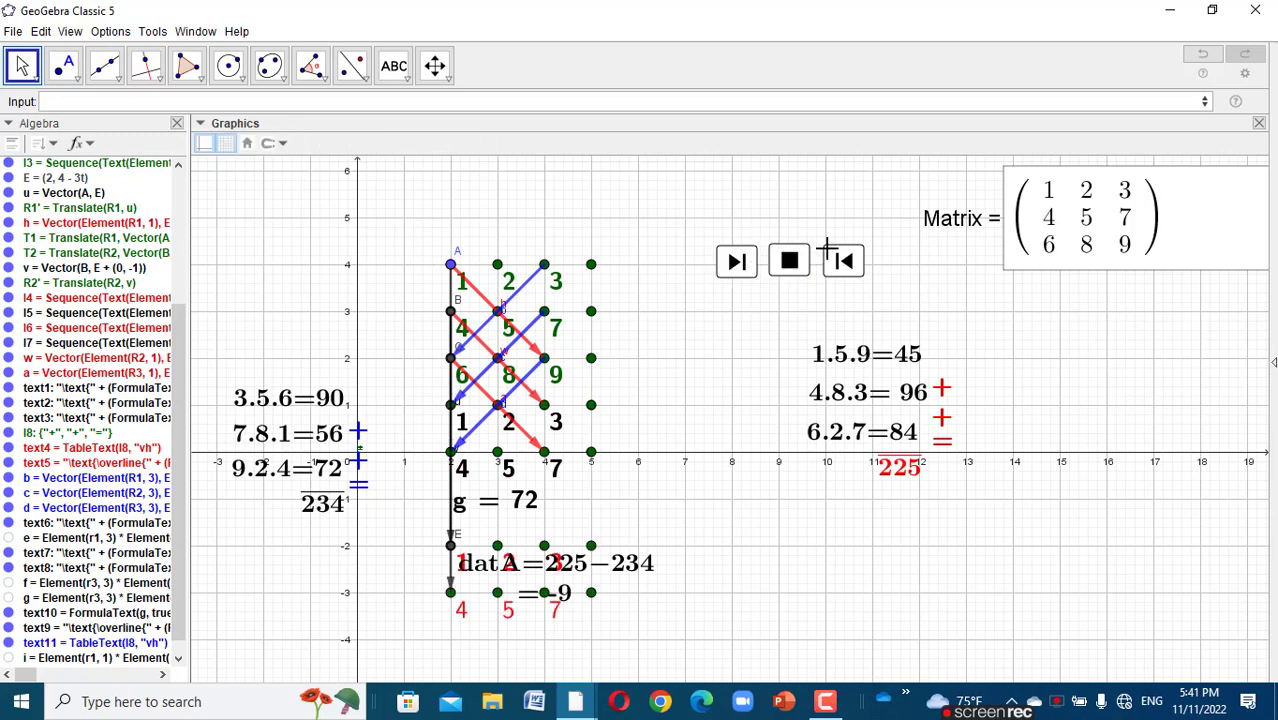
click(856, 261)
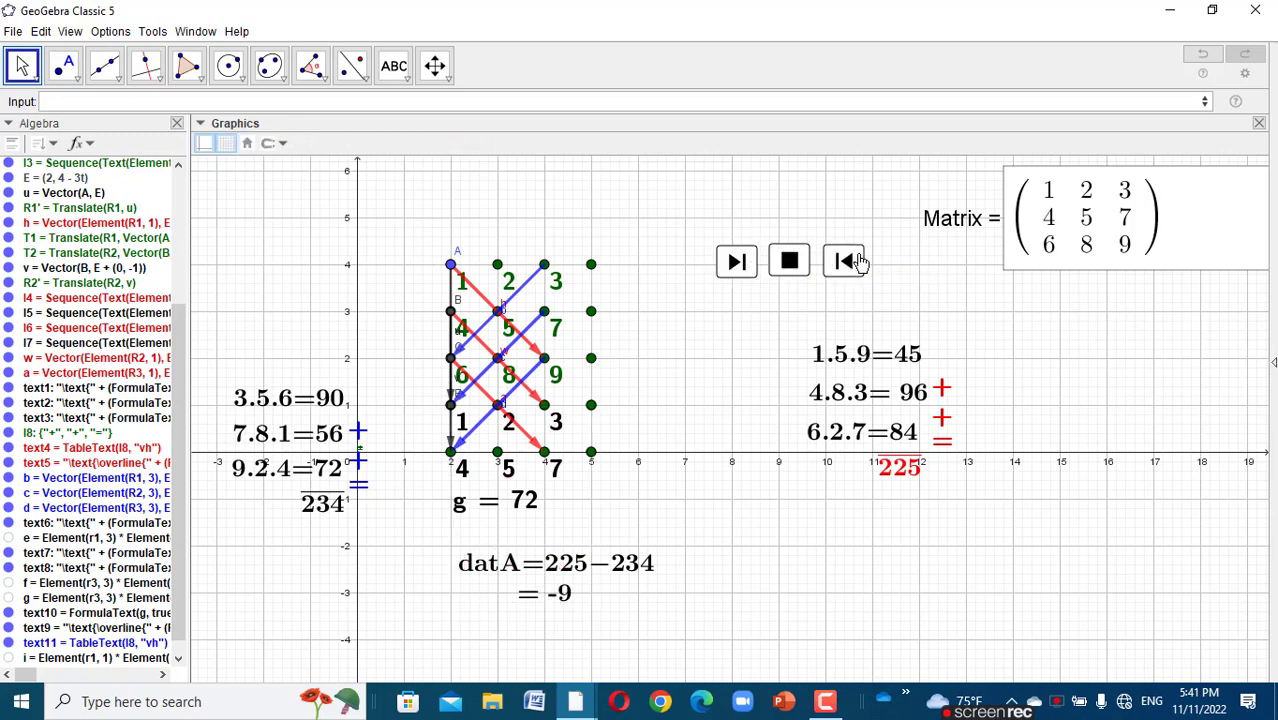
- Hide vectors v and u, and show the slider for t in the graphics view
click(9, 268)
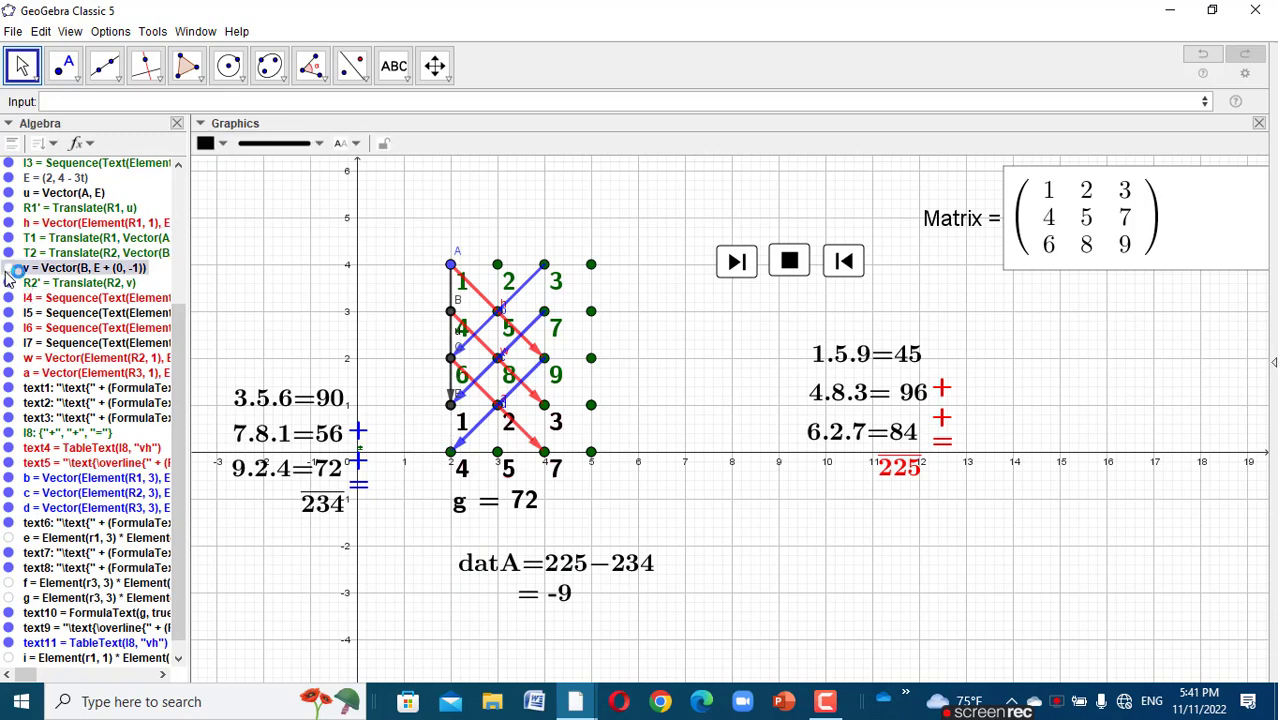
click(8, 194)
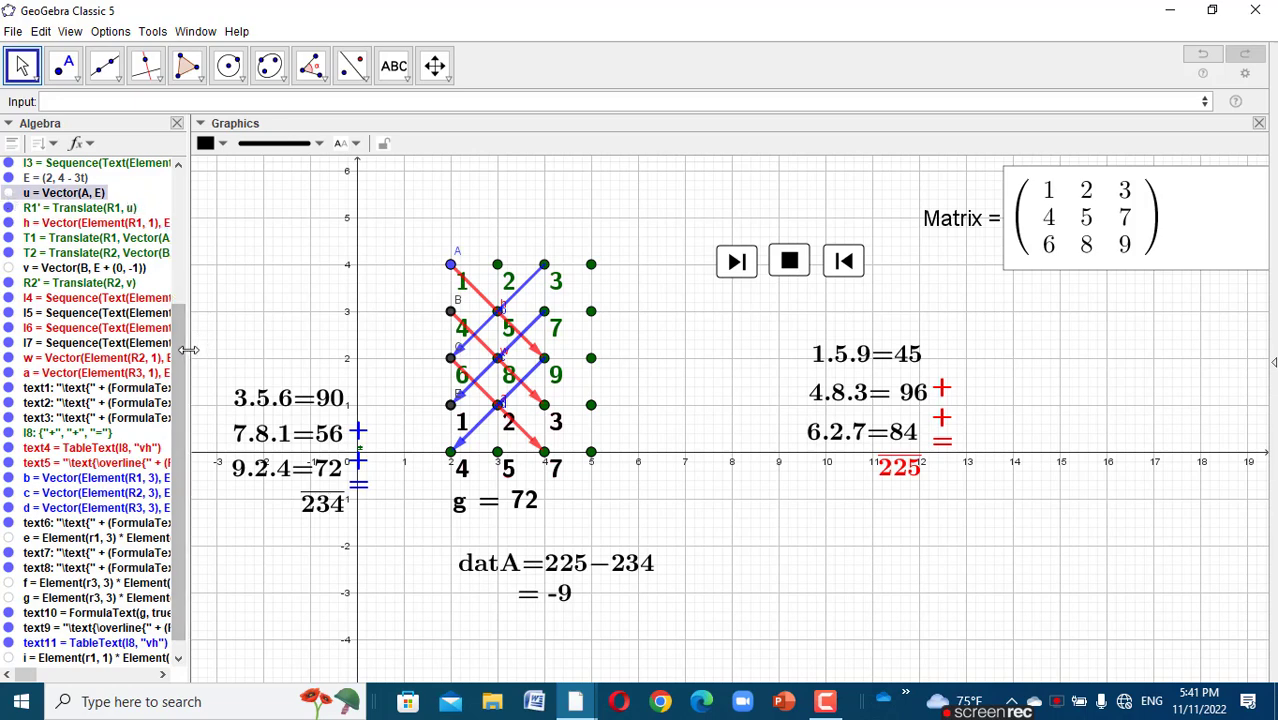
scroll(179, 351, up, 5)
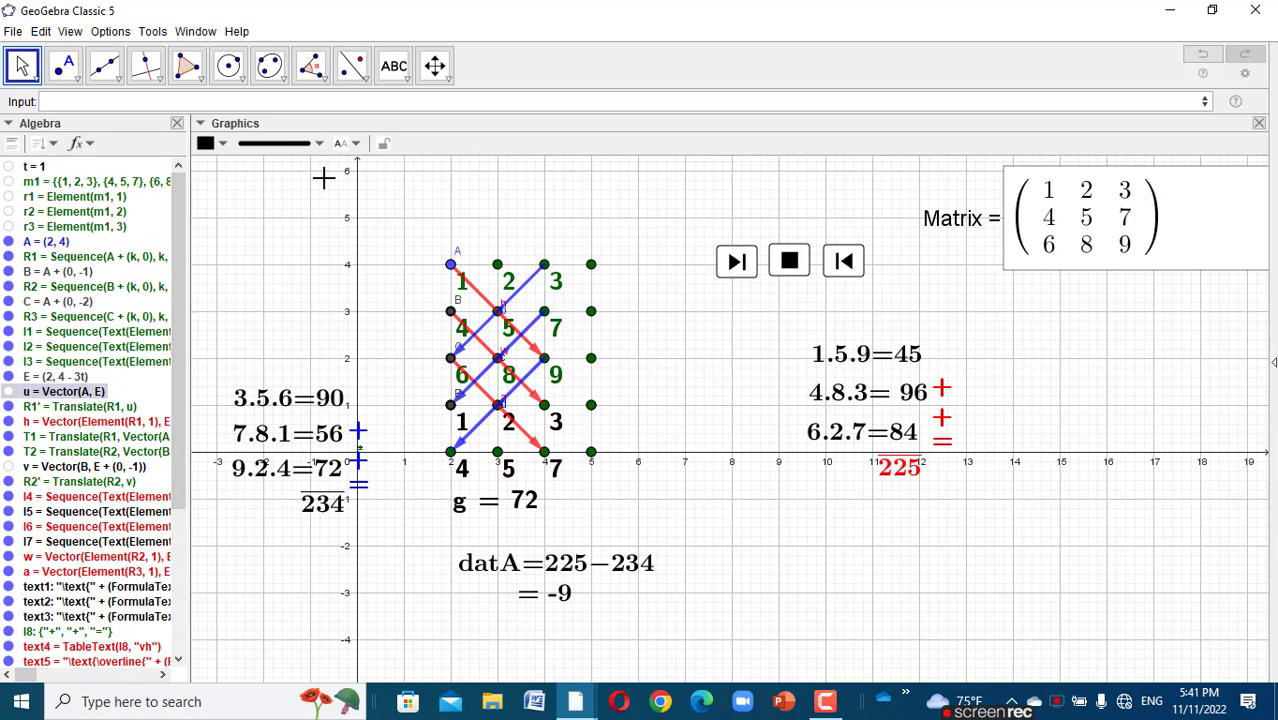
click(10, 167)
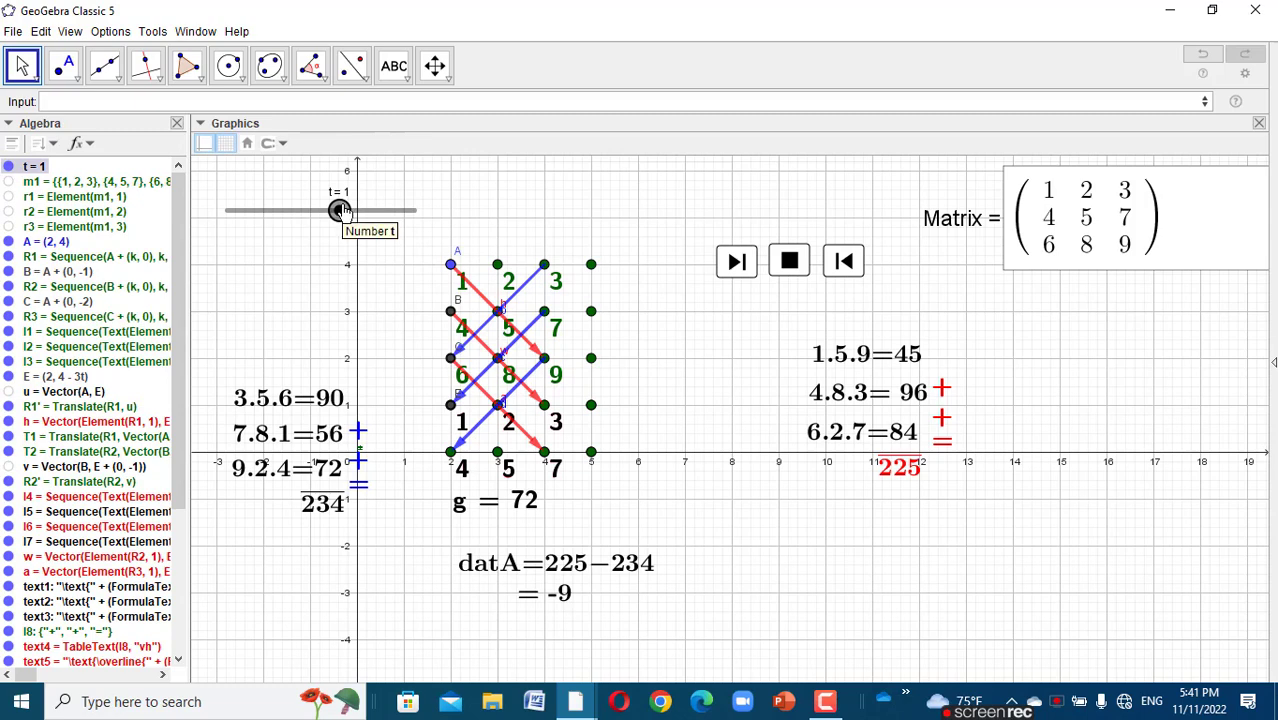
- Set t to 1.6 and hide the point lists R1, R2, R3, T1, R2', T2 and R1'
mouse_move(339, 210)
mouse_down()
mouse_move(265, 222)
mouse_move(417, 211)
mouse_move(352, 214)
mouse_up()
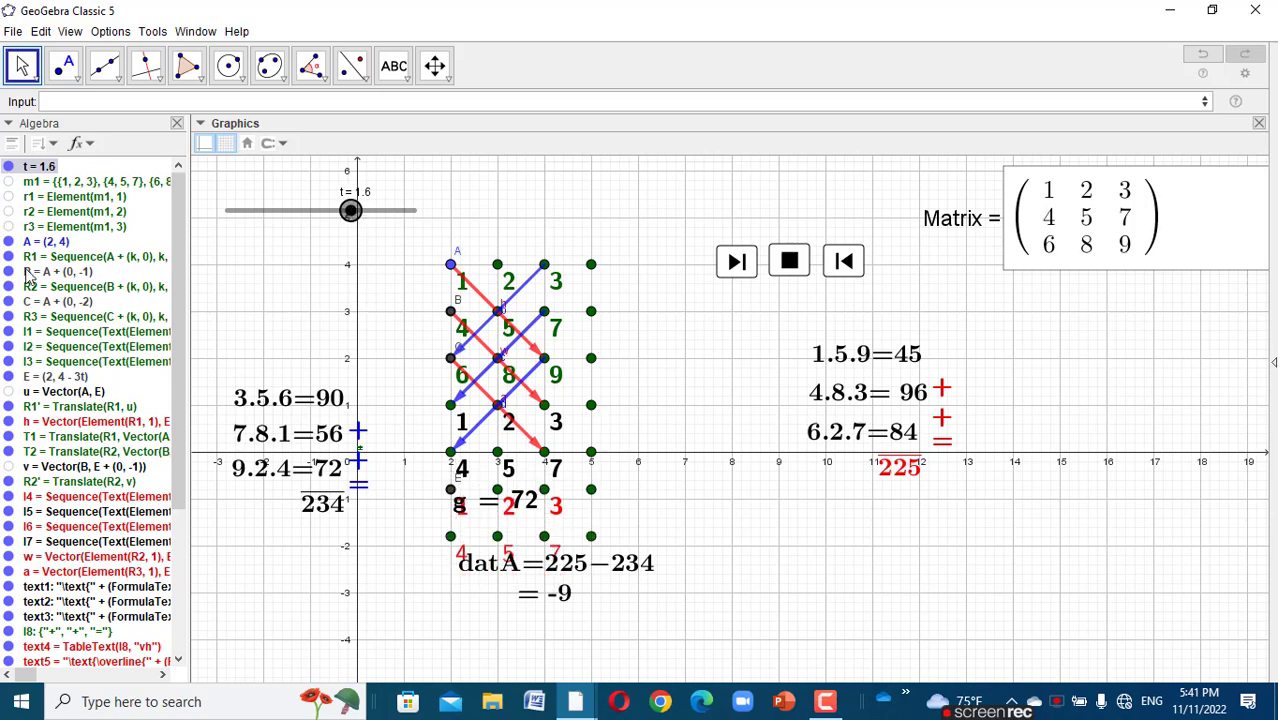
click(8, 257)
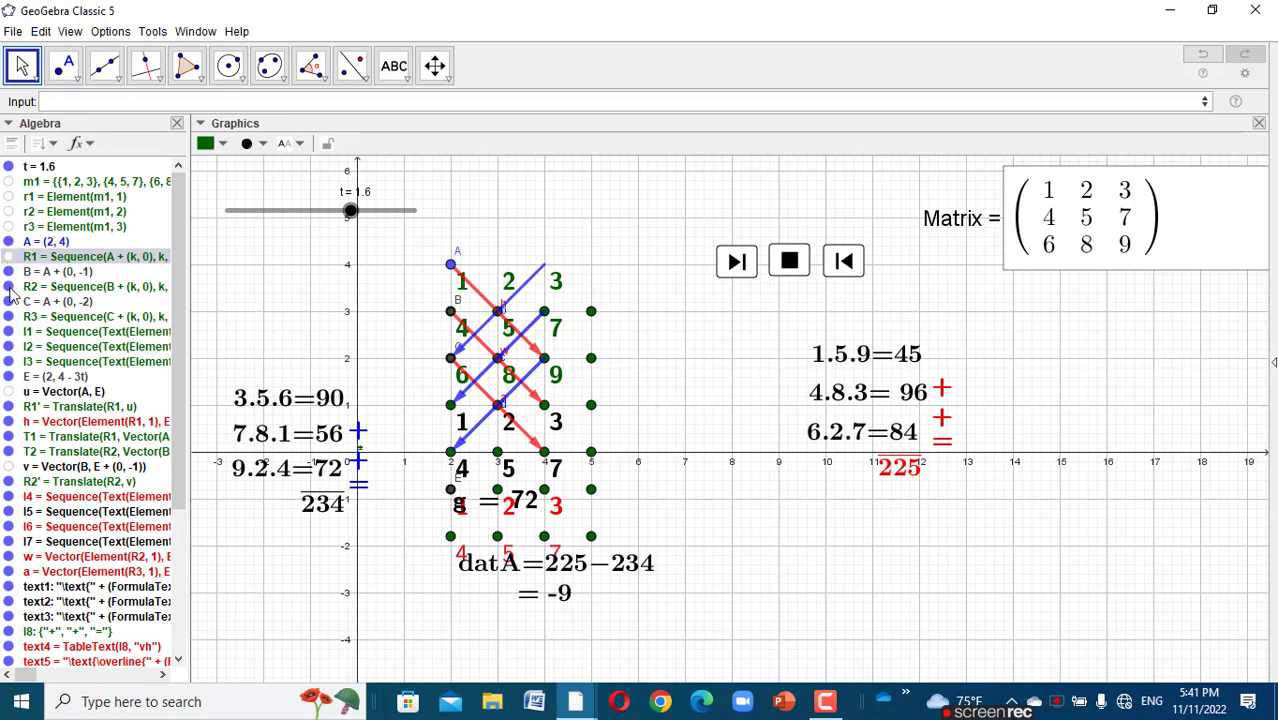
click(8, 287)
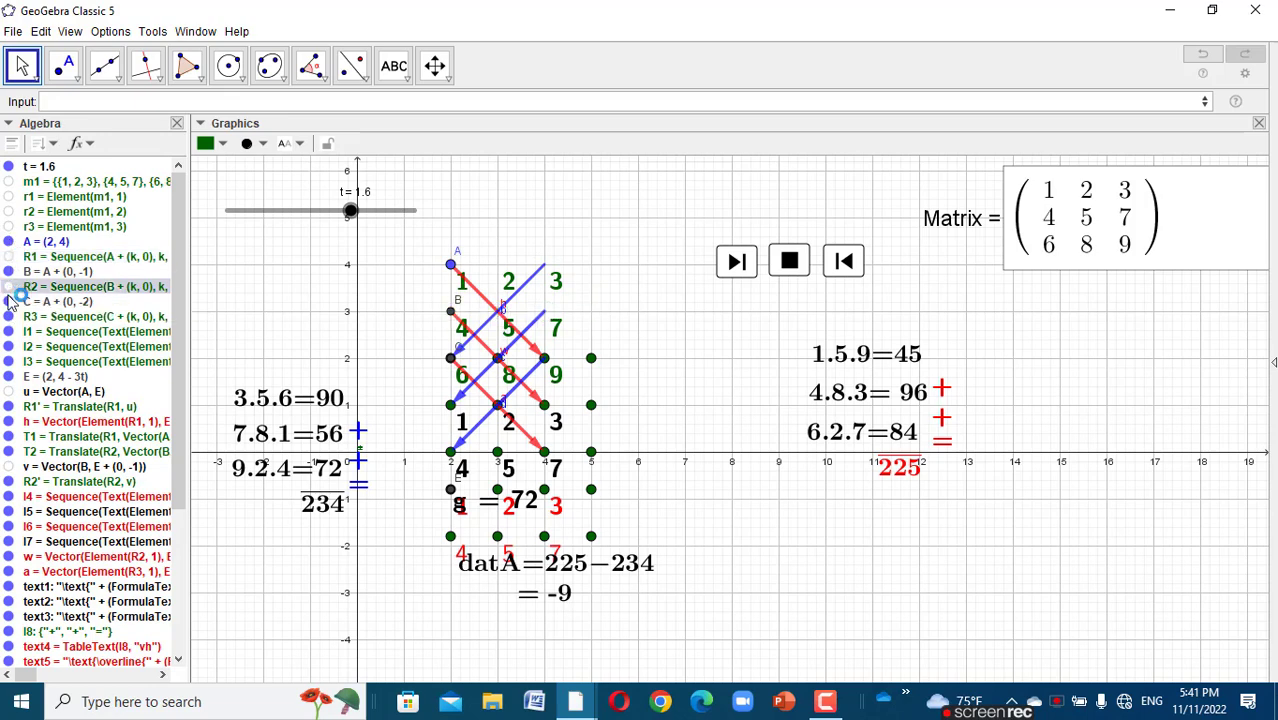
click(9, 317)
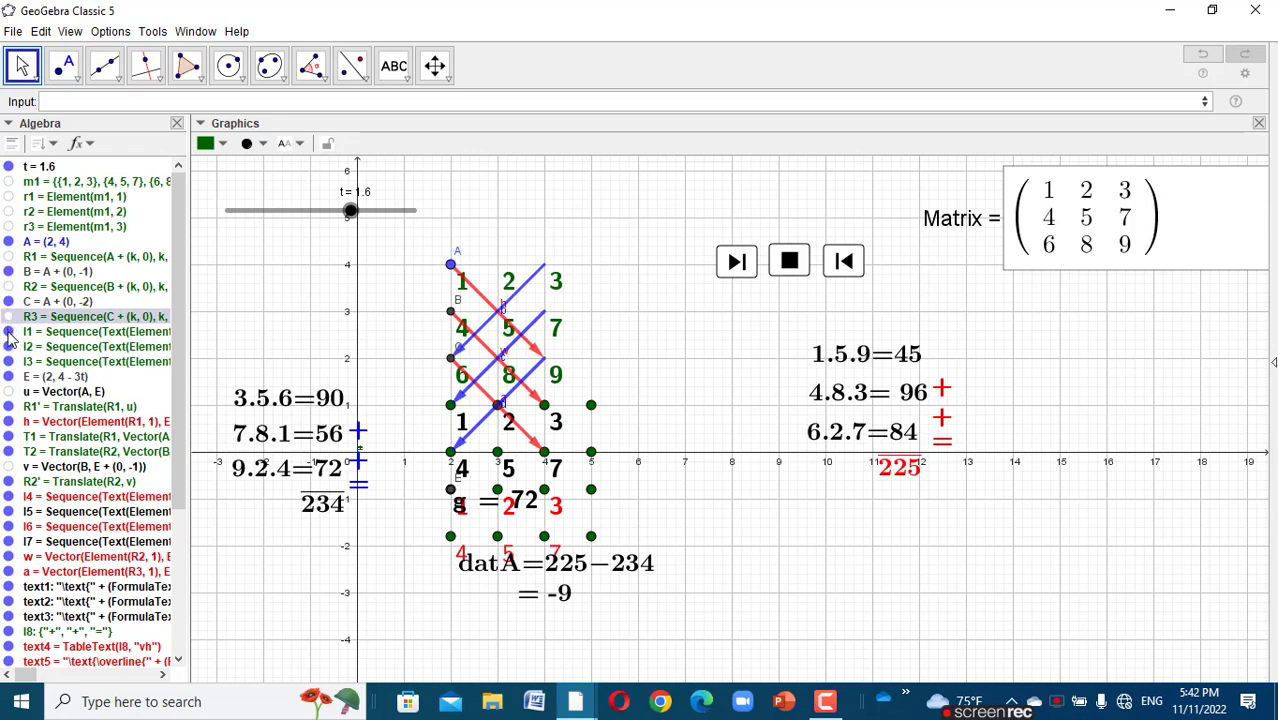
click(9, 347)
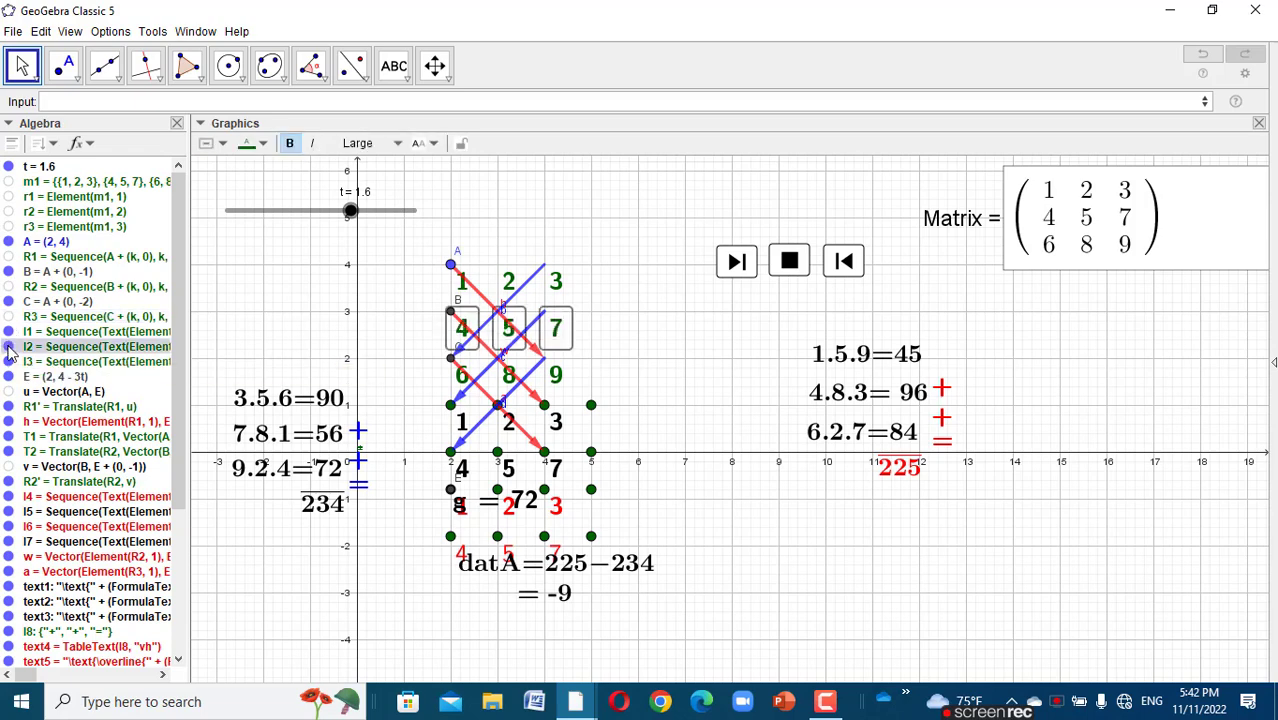
click(9, 437)
click(9, 437)
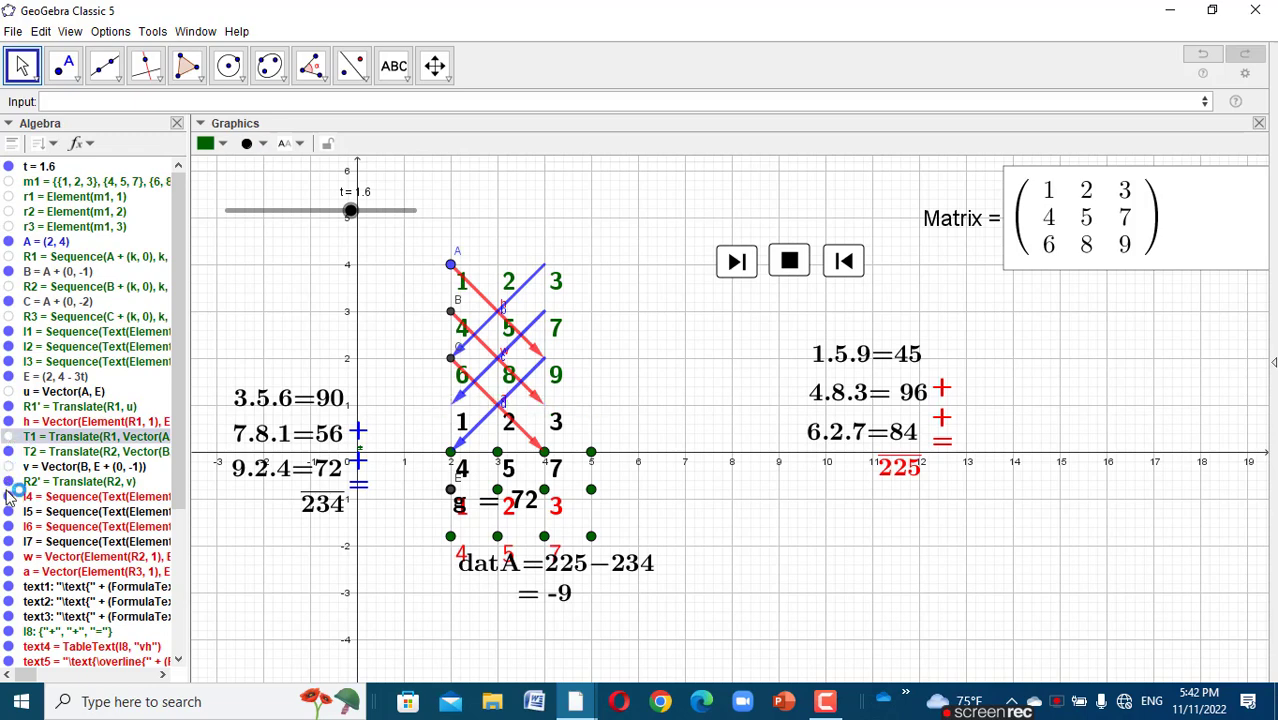
click(9, 484)
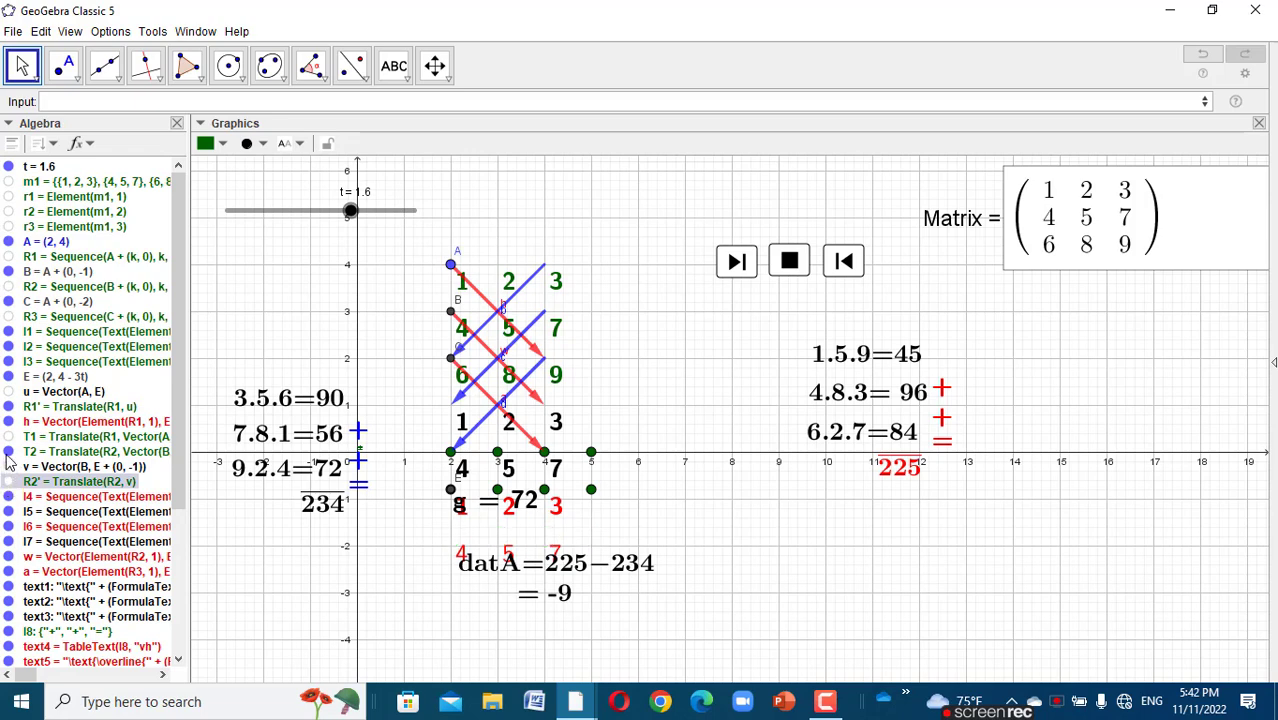
click(9, 452)
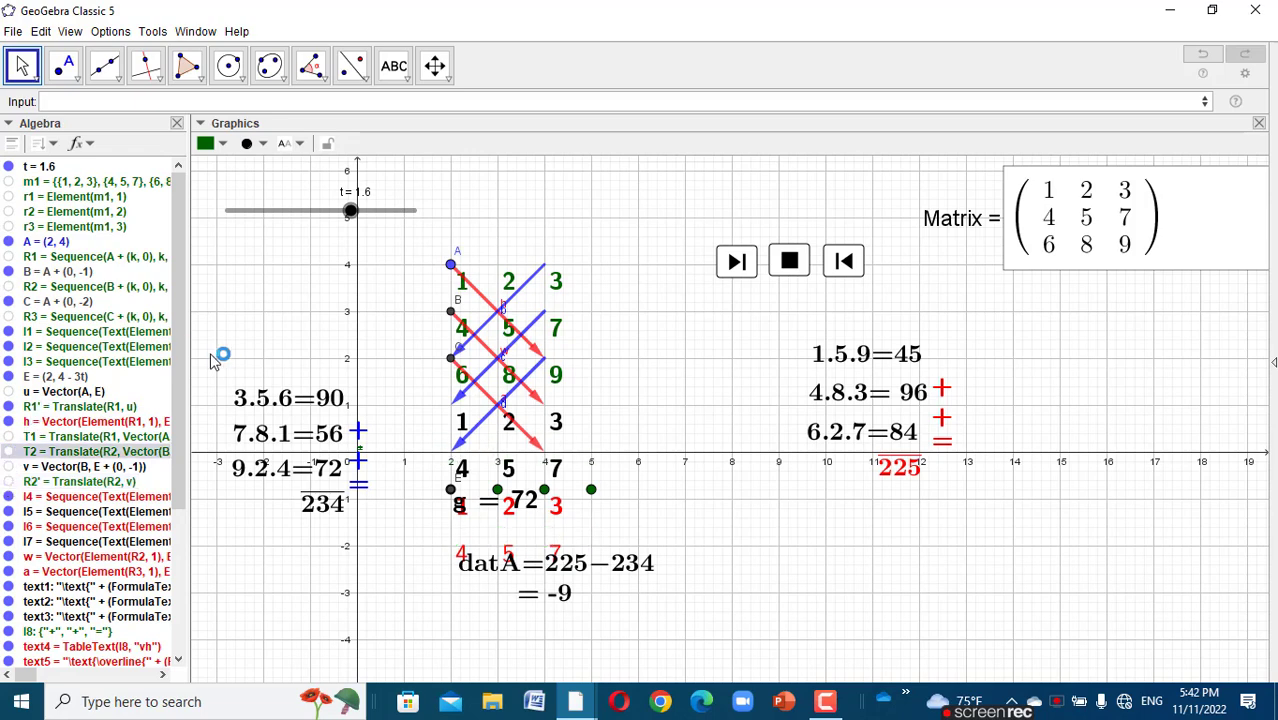
click(591, 489)
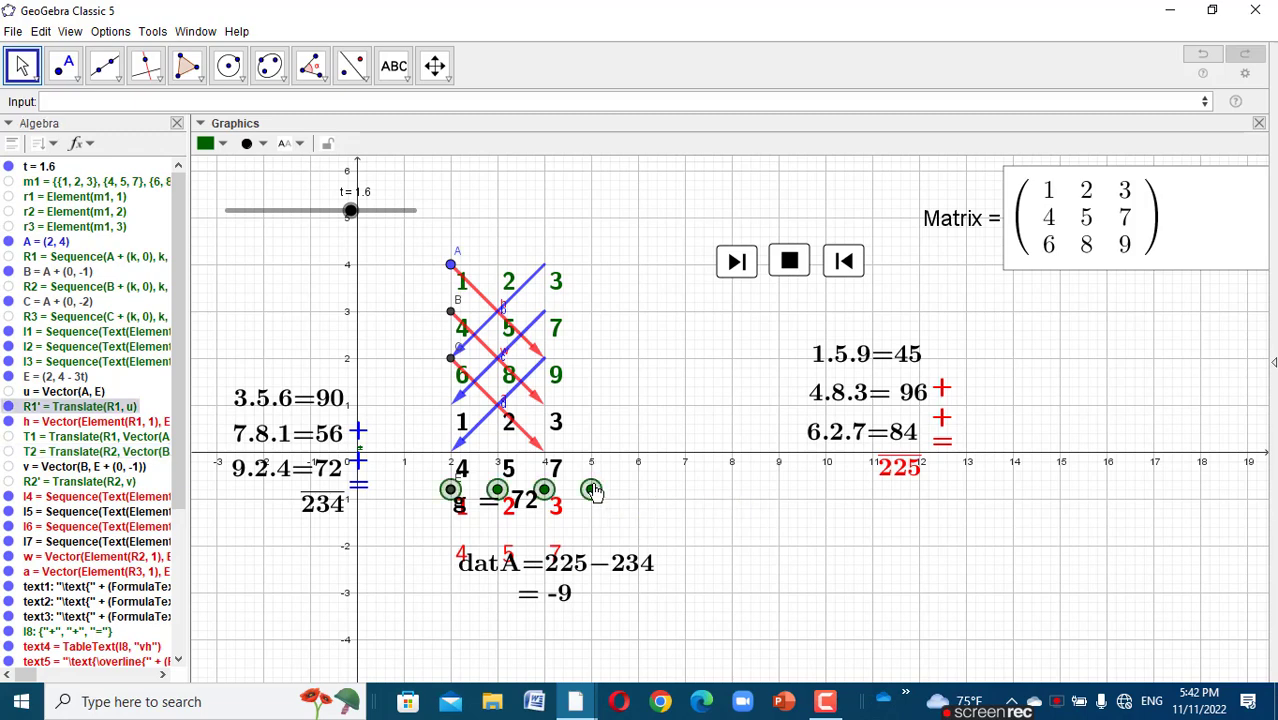
click(9, 406)
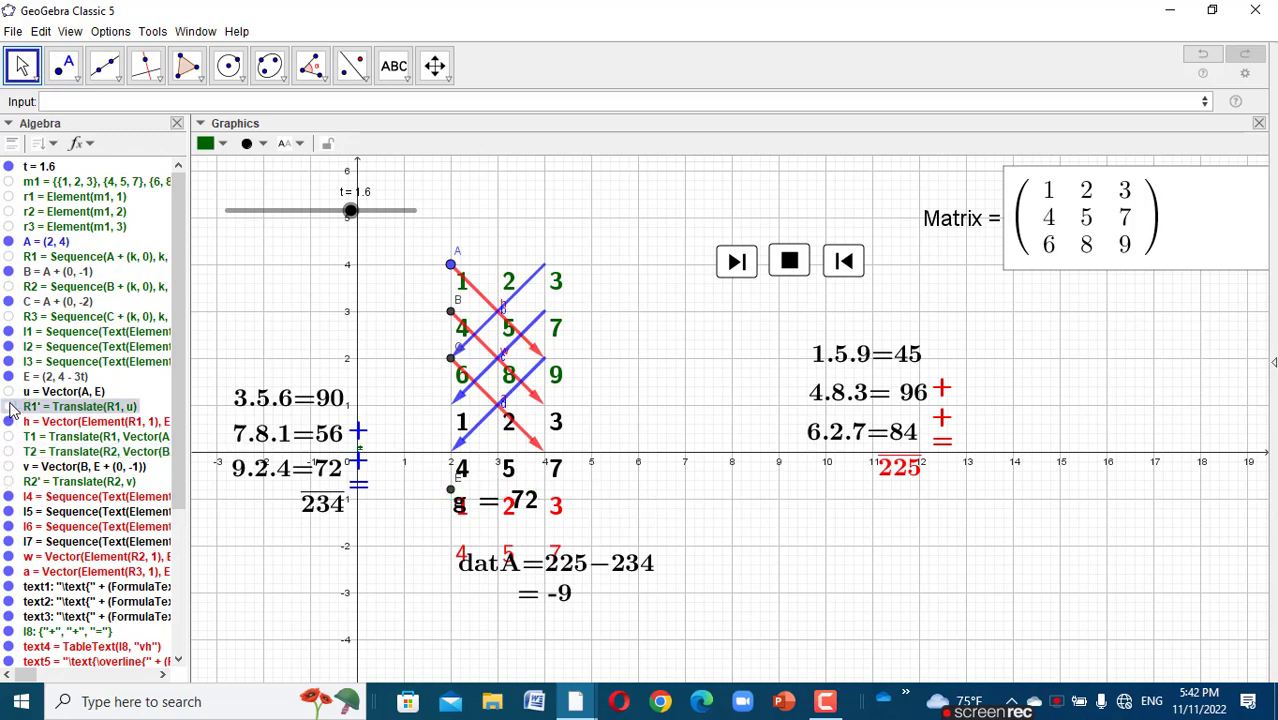
click(639, 385)
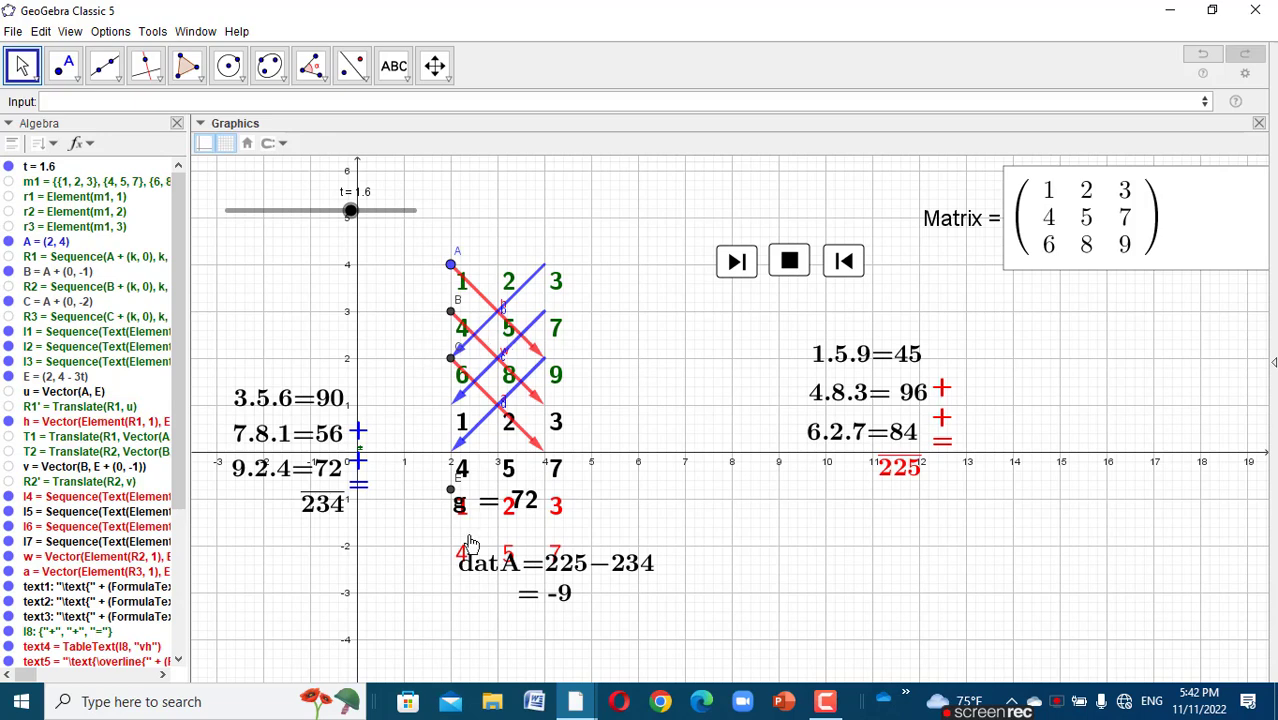
- Delete the "g = 72" text and move the datA text down below the red 4 5 7 row
drag(502, 508, 613, 612)
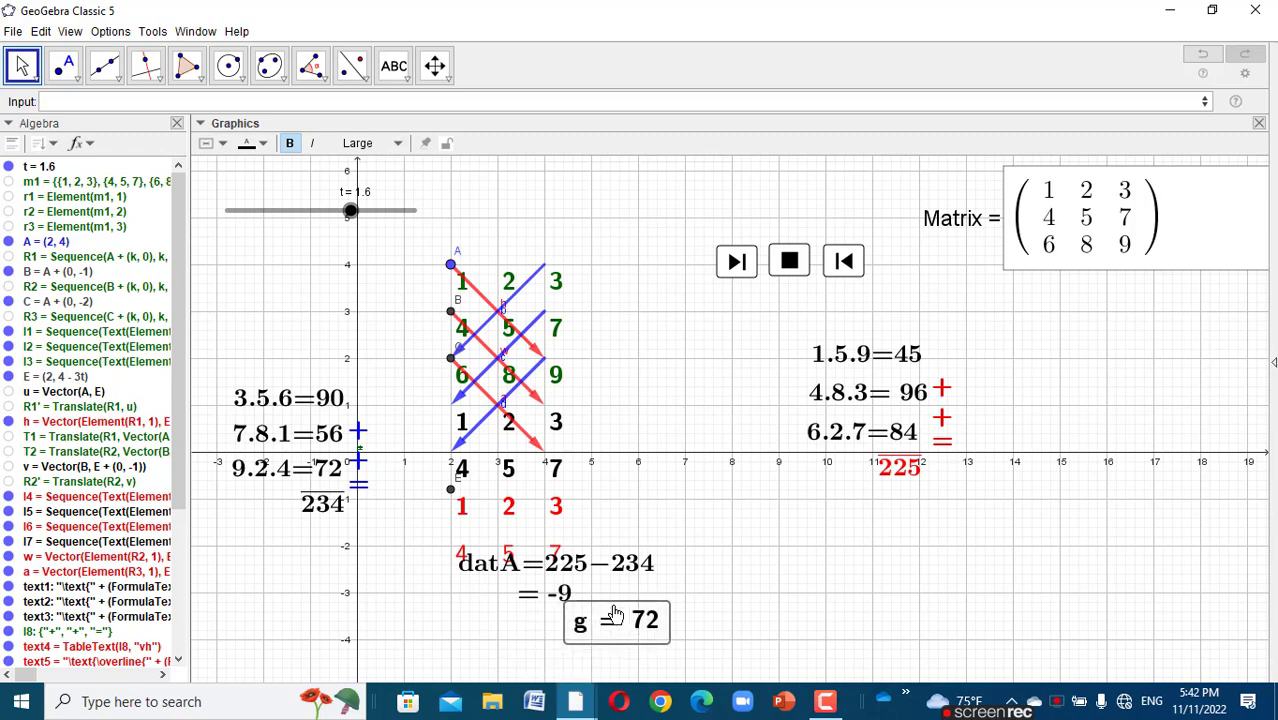
right_click(619, 627)
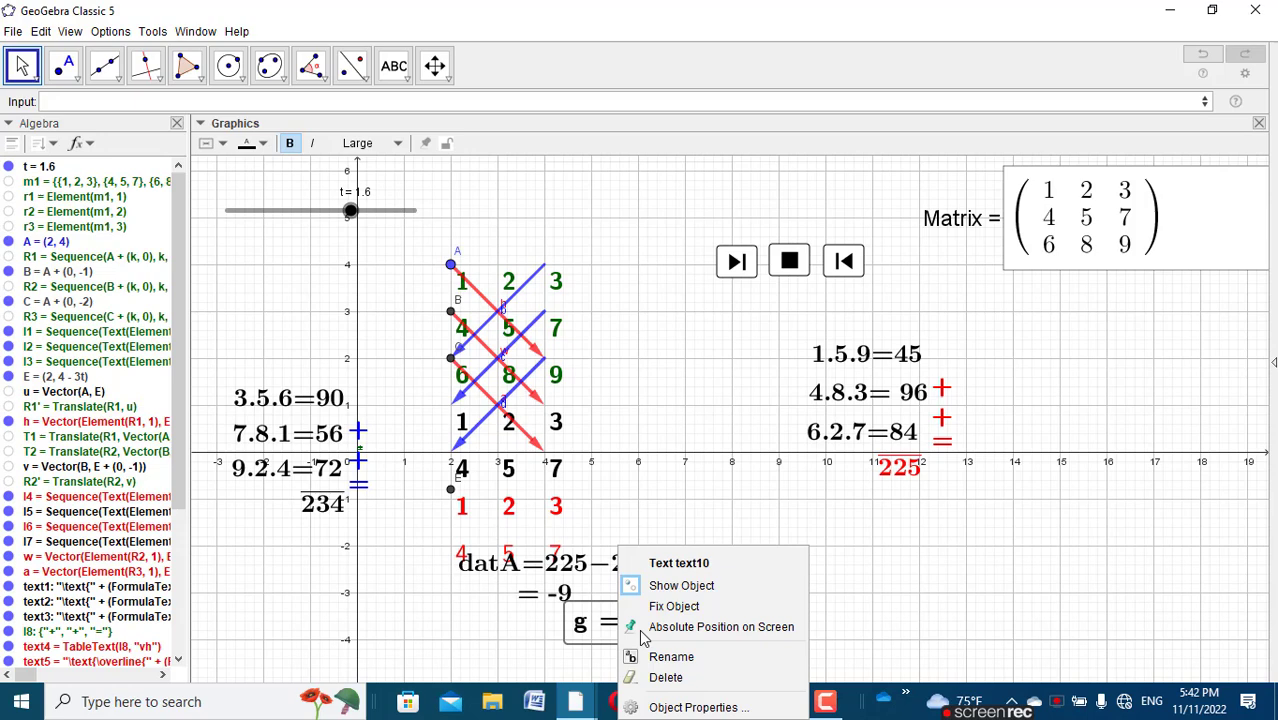
click(666, 678)
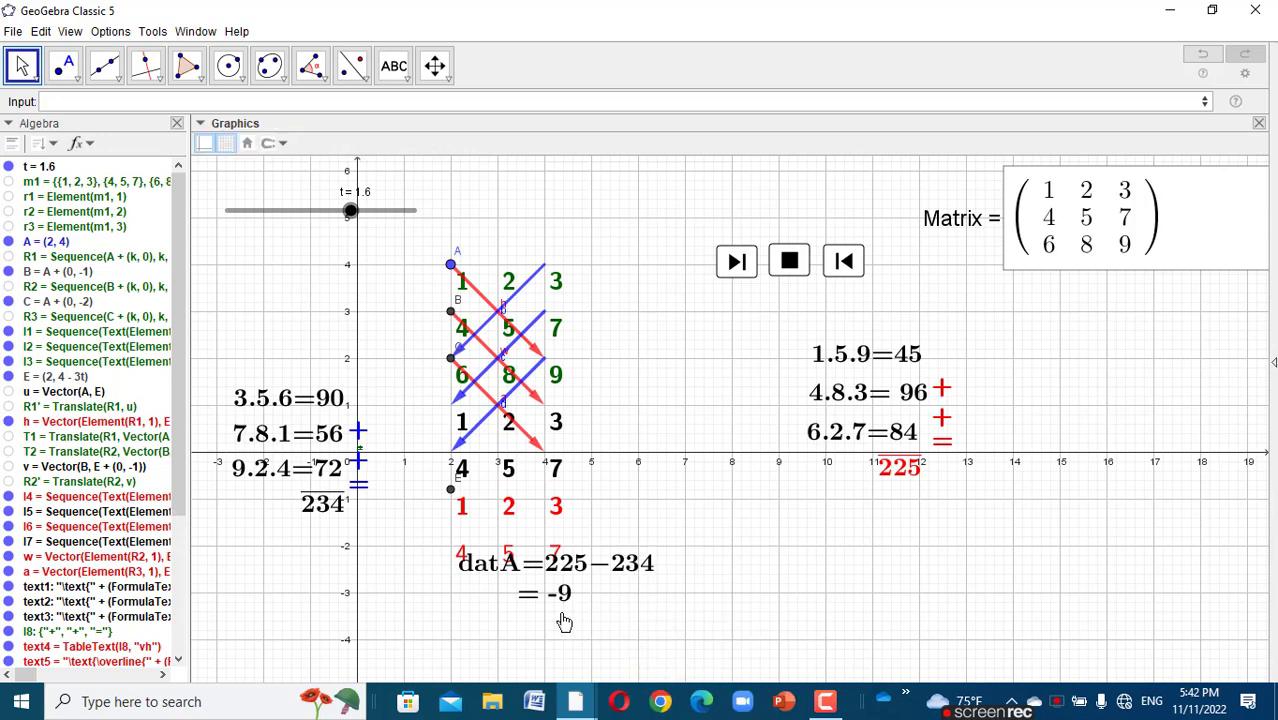
drag(561, 595, 597, 640)
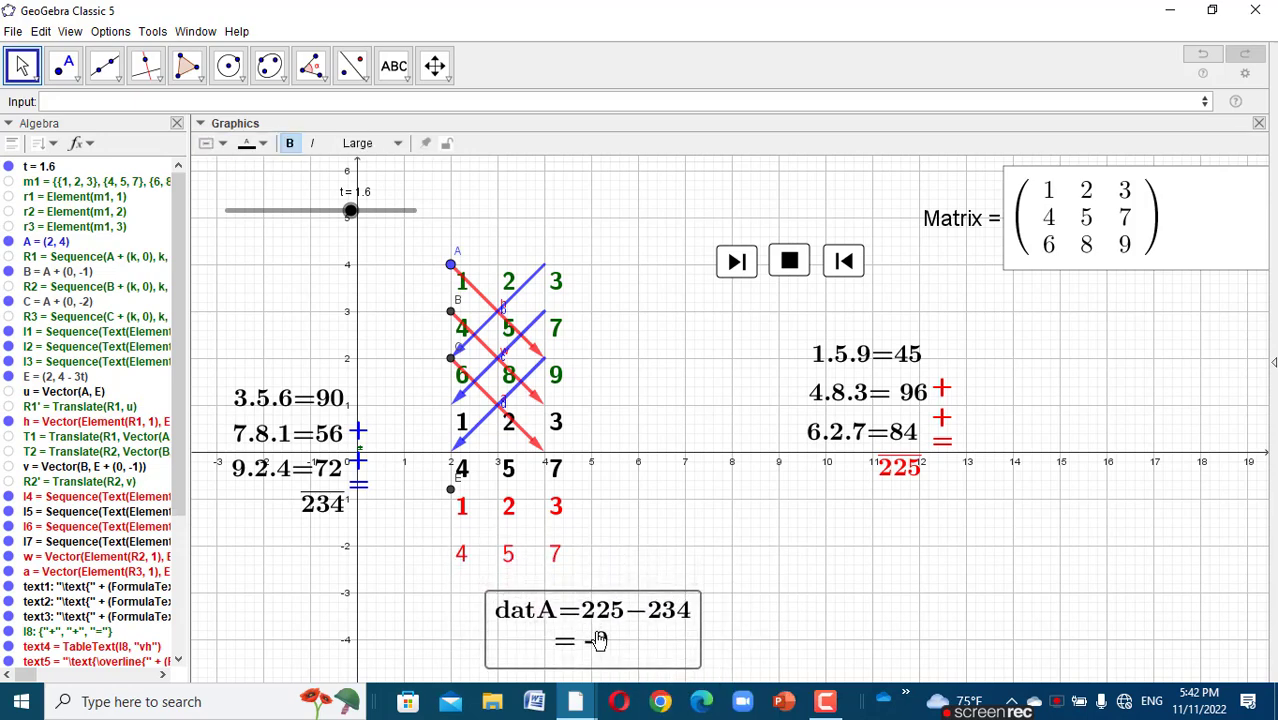
- Make the red 4 5 7 row of numbers bold
click(458, 553)
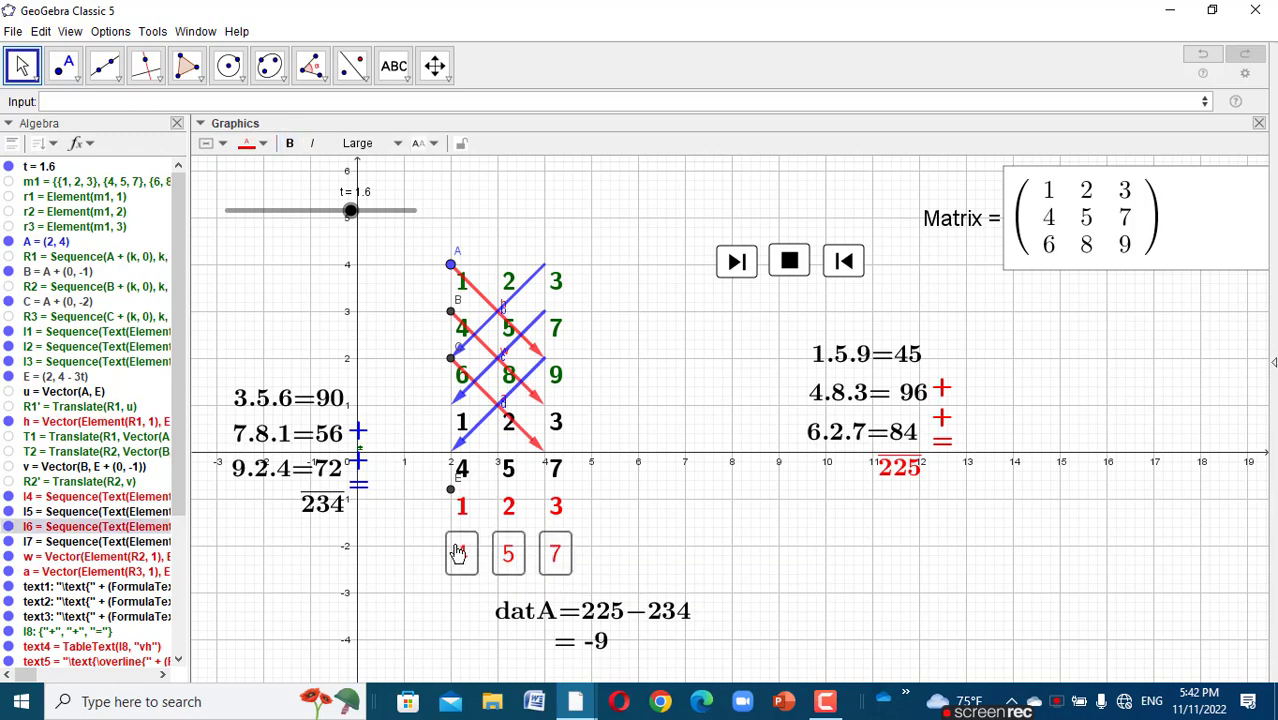
click(288, 144)
click(675, 530)
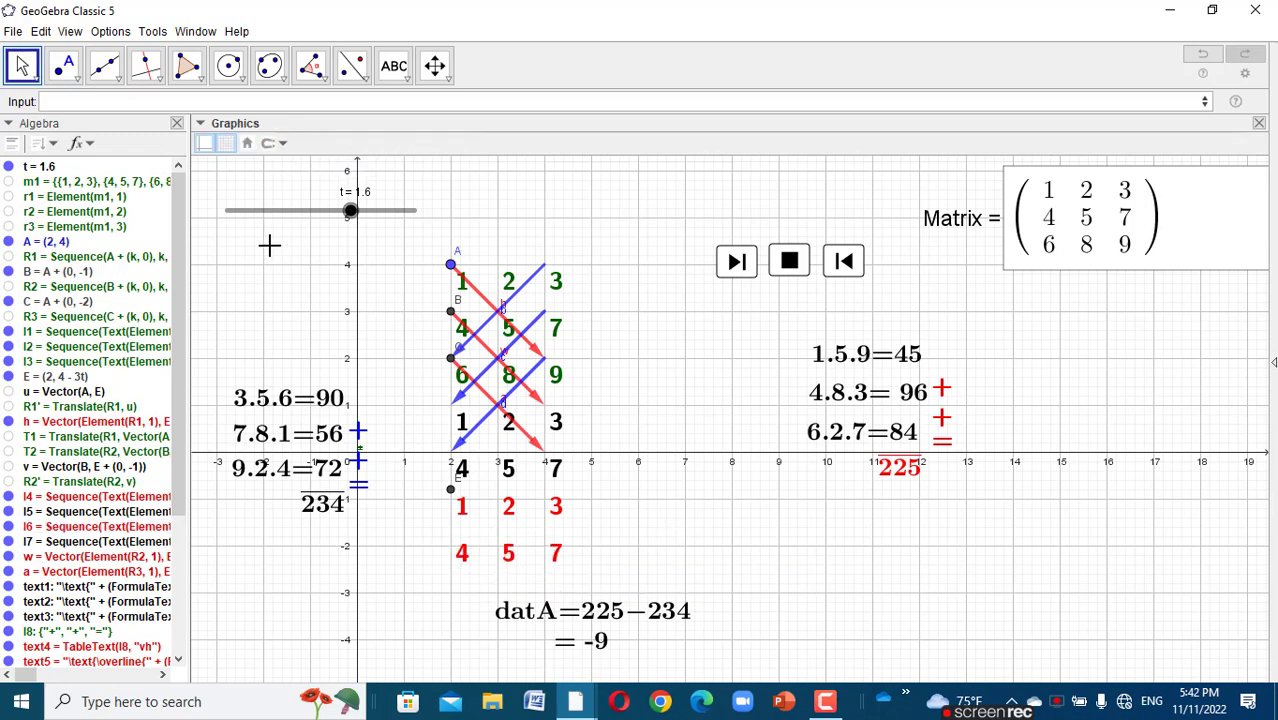
- Move t back to 1 and up to 1.8, and give the red 1 2 3 list the show condition 0<=t<=1
mouse_move(350, 211)
mouse_down()
mouse_move(316, 211)
mouse_move(352, 211)
mouse_move(341, 215)
mouse_up()
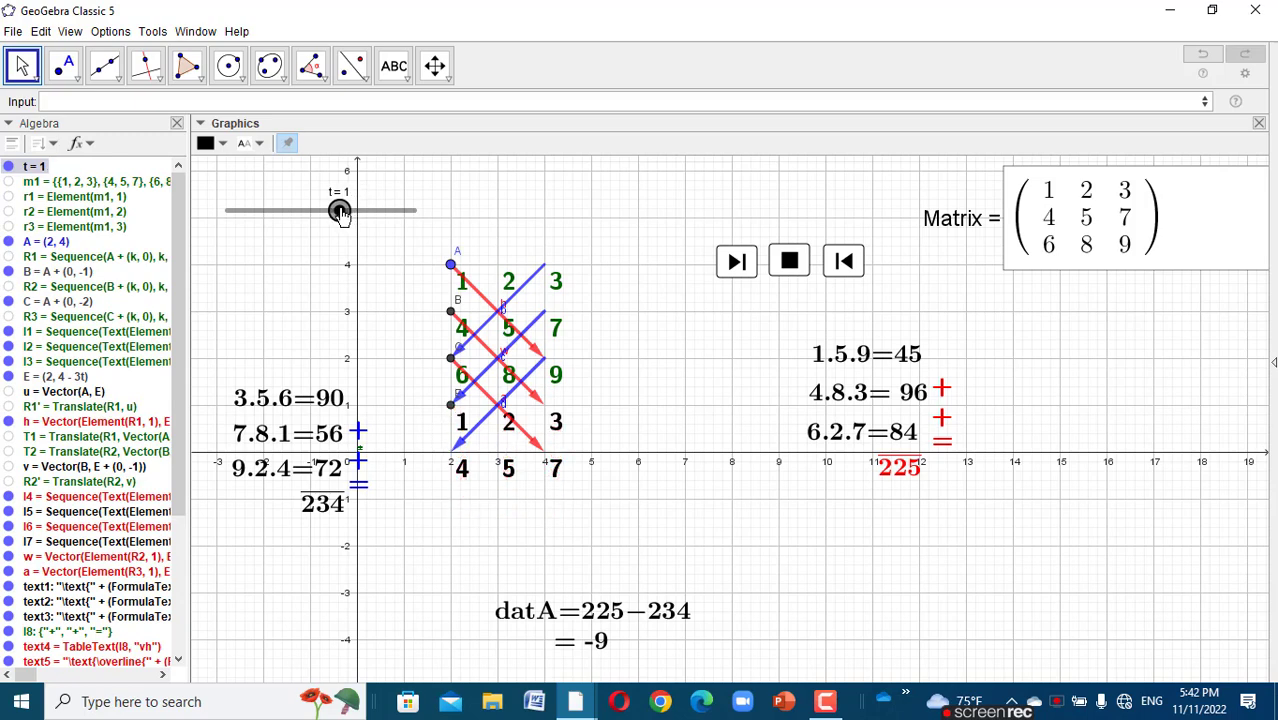
drag(341, 216, 355, 211)
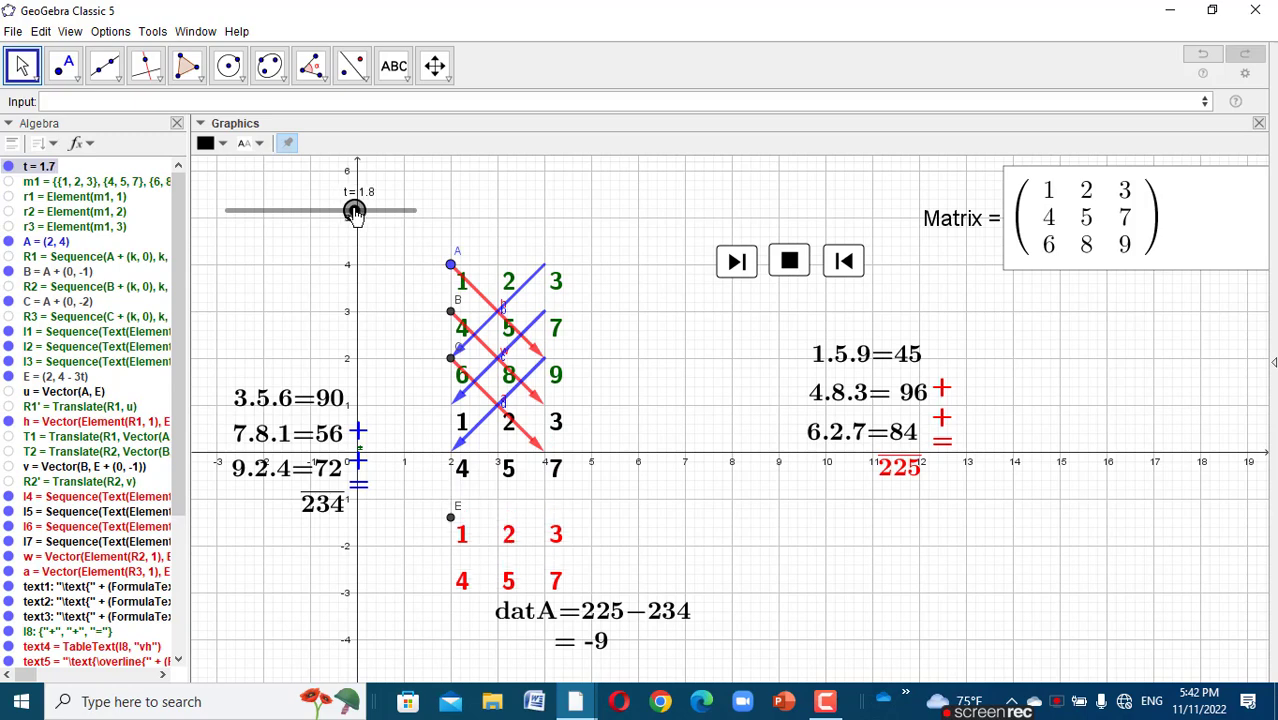
click(509, 537)
right_click(509, 537)
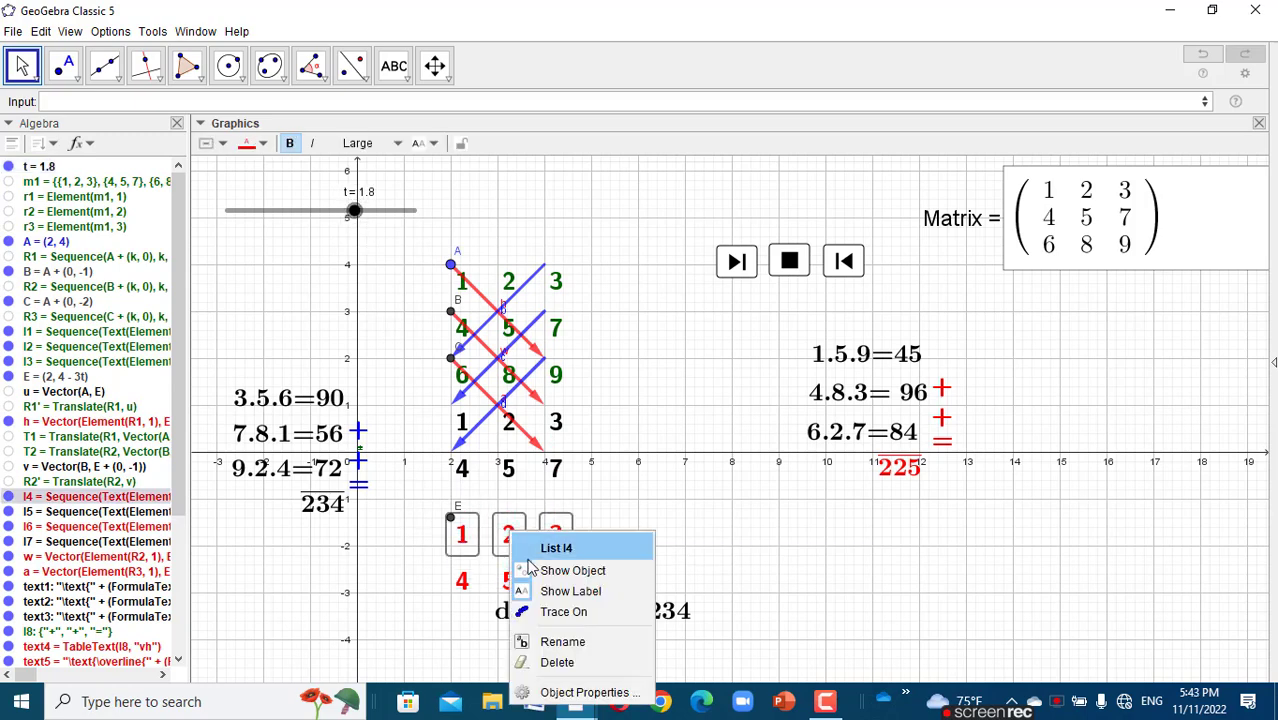
click(552, 692)
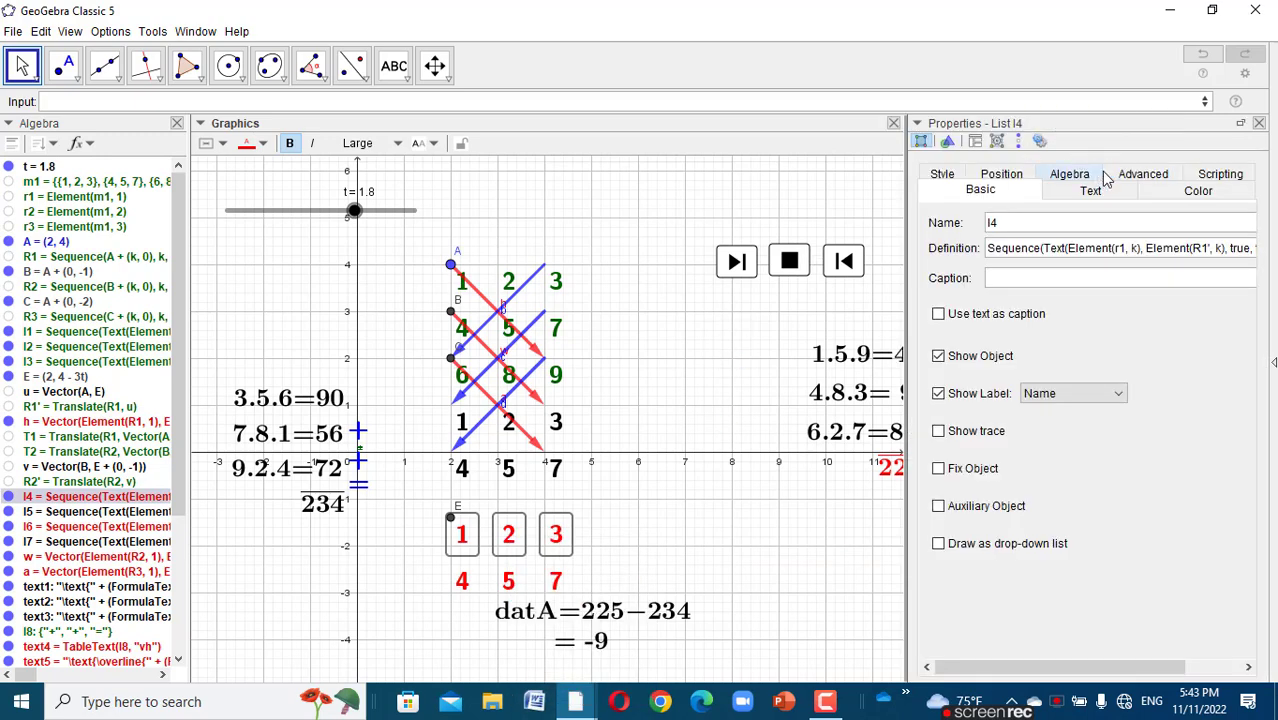
click(1142, 174)
click(955, 240)
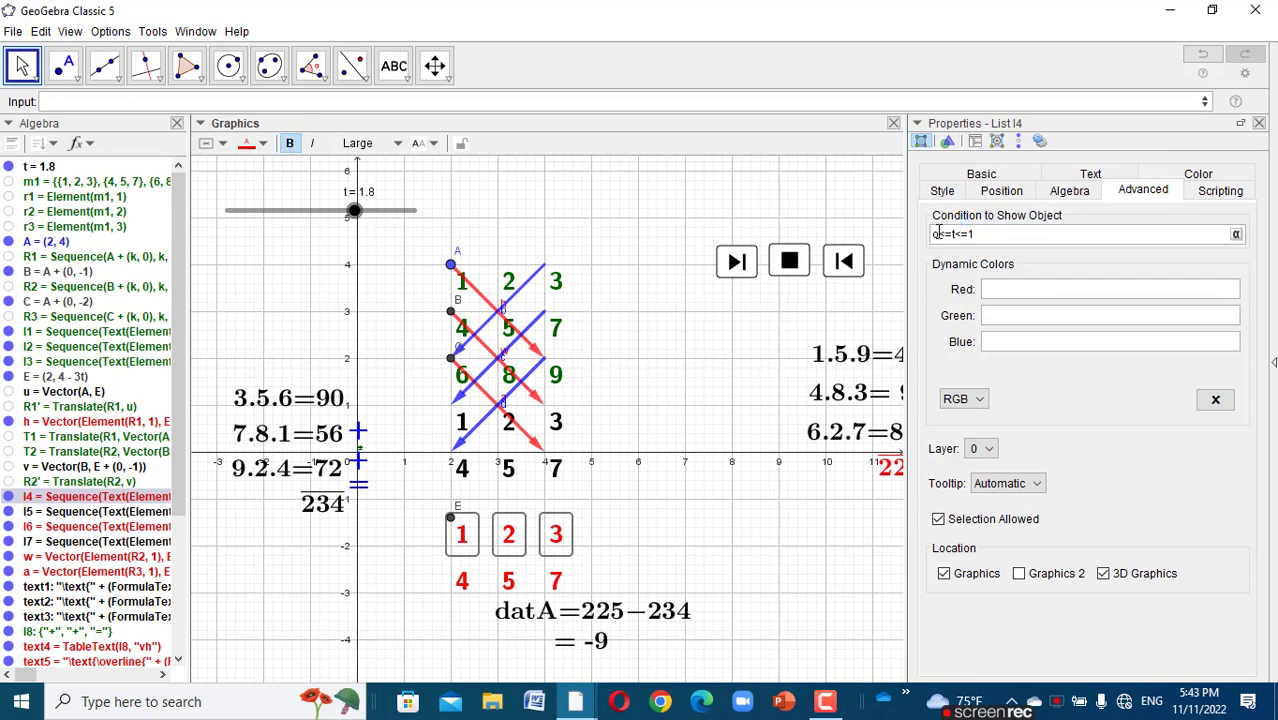
click(938, 233)
key(BackSpace)
click(1259, 124)
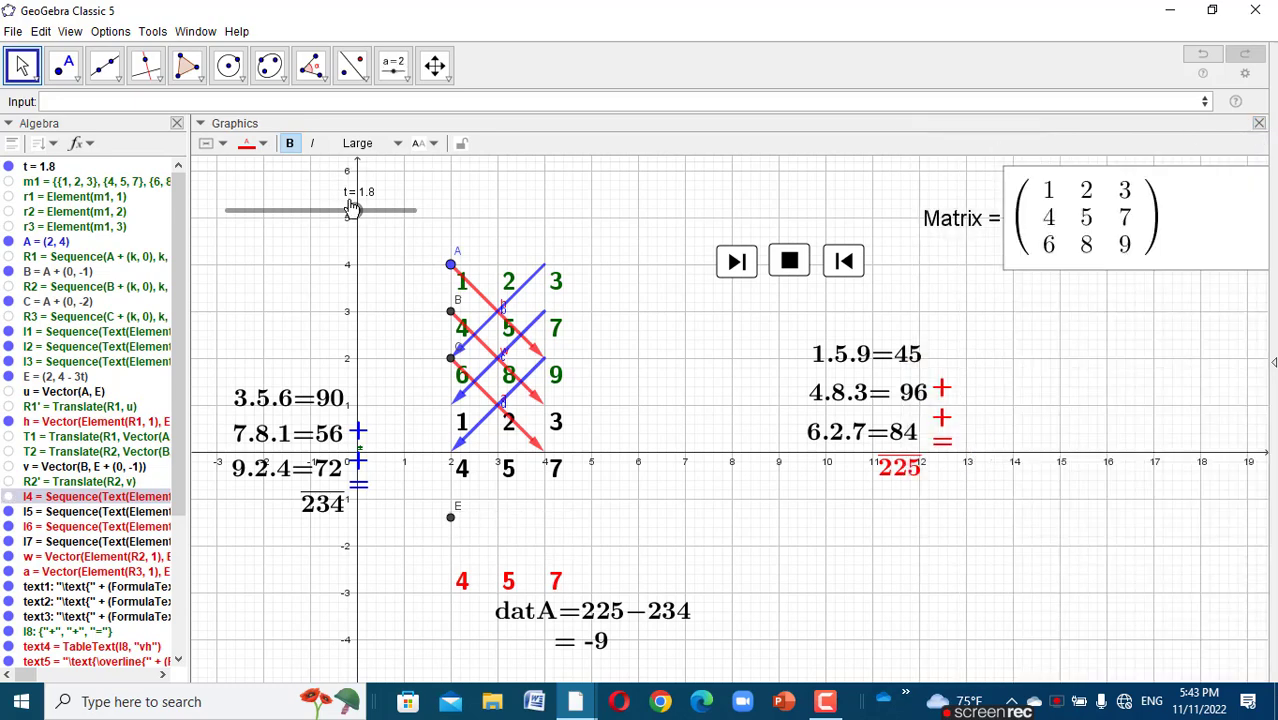
- Set t to 1.7 and give the red 4 5 7 list the show condition 0<=t<=1
mouse_move(356, 213)
mouse_down()
mouse_move(296, 213)
mouse_move(352, 212)
mouse_up()
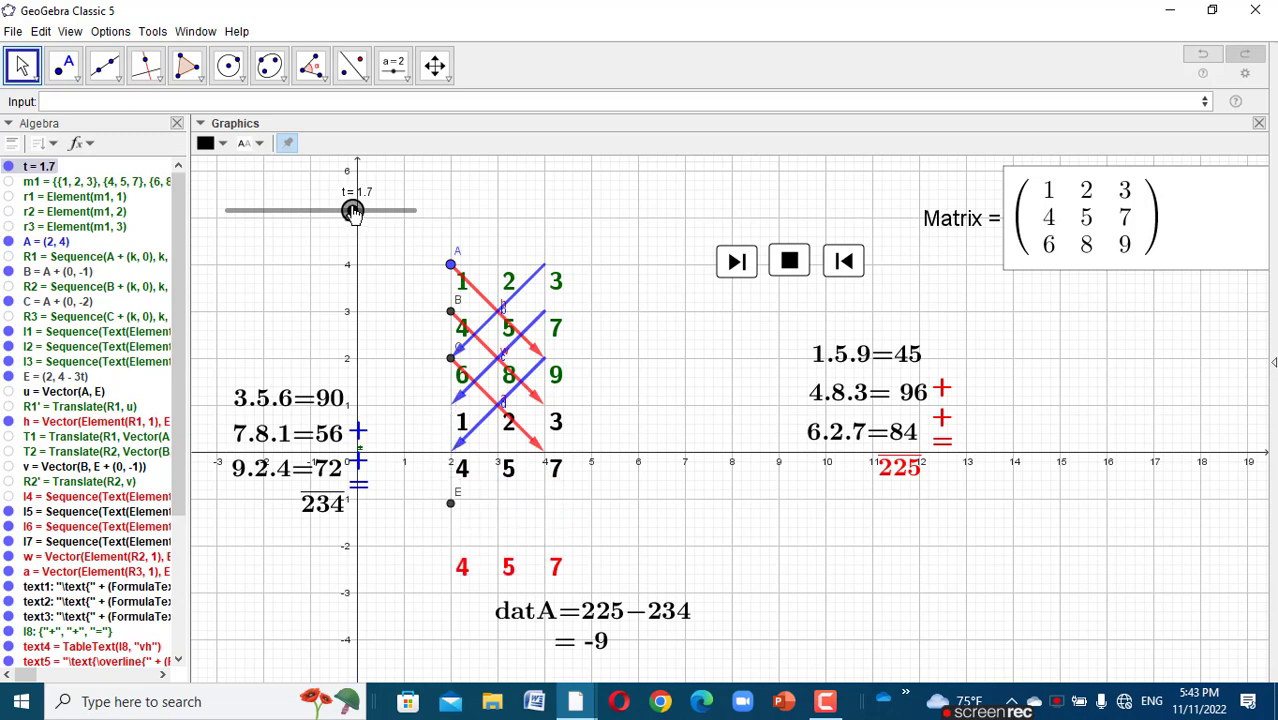
click(475, 574)
right_click(475, 574)
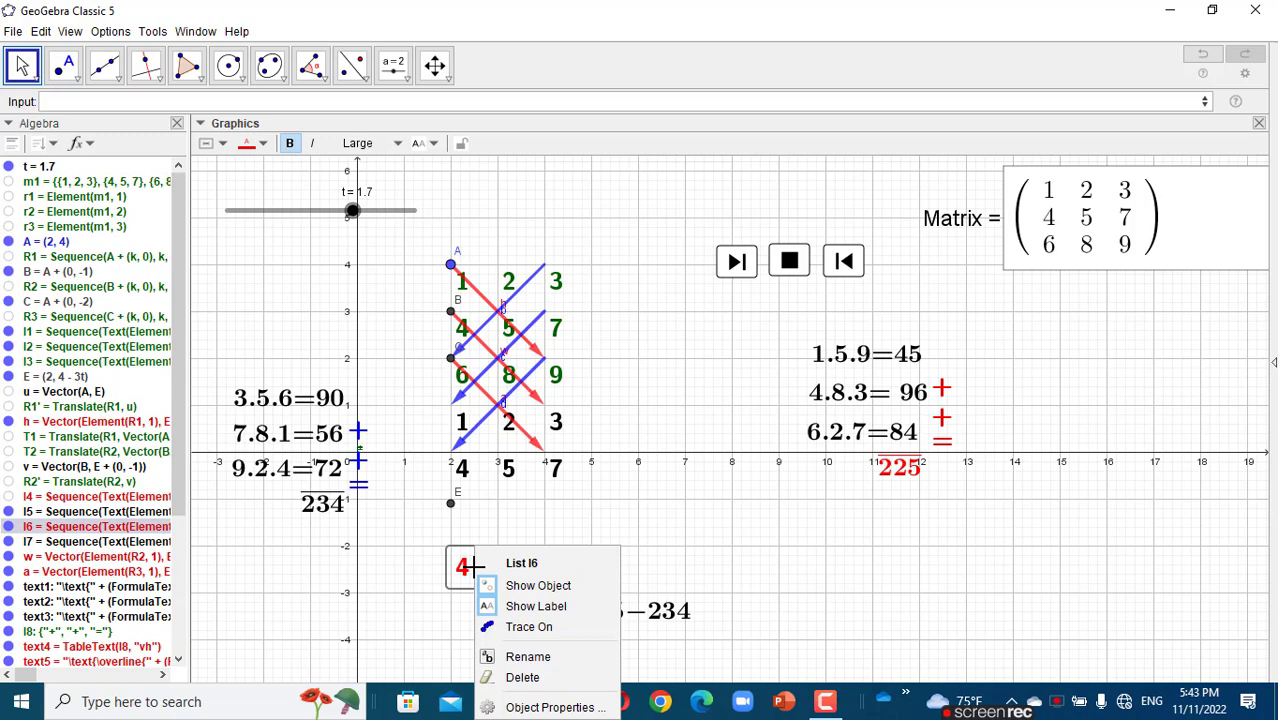
click(527, 707)
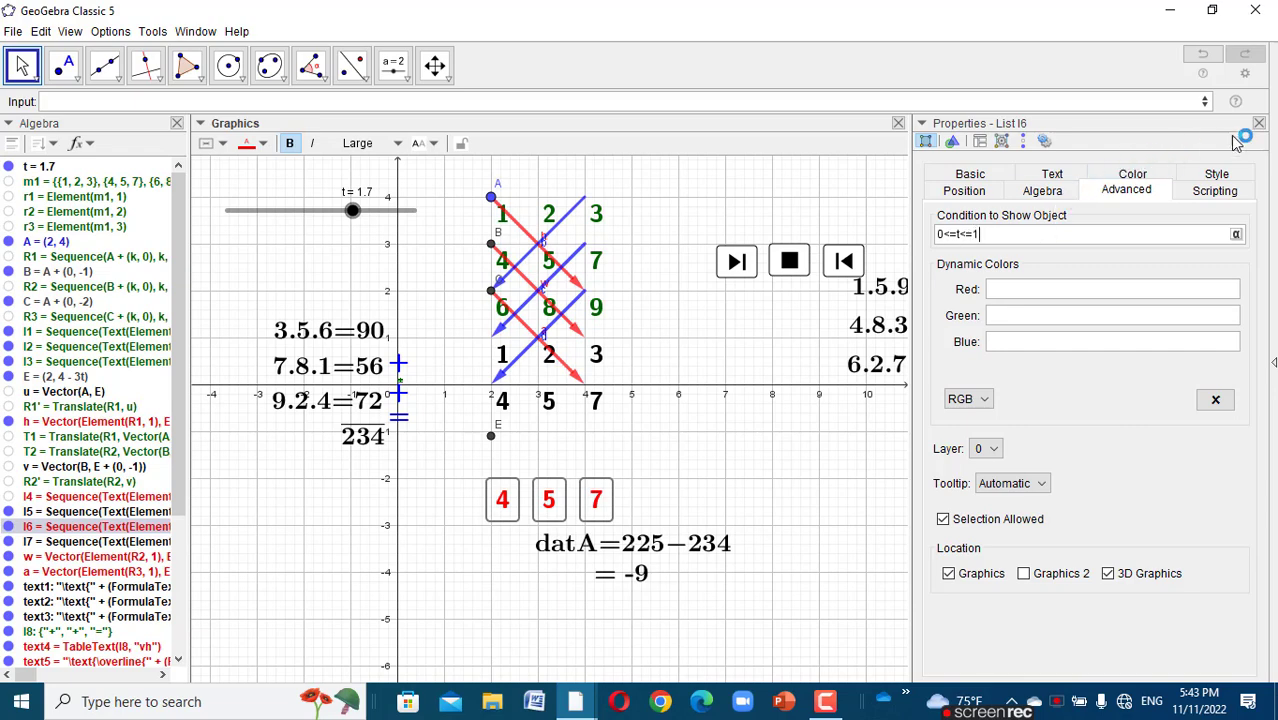
click(1260, 124)
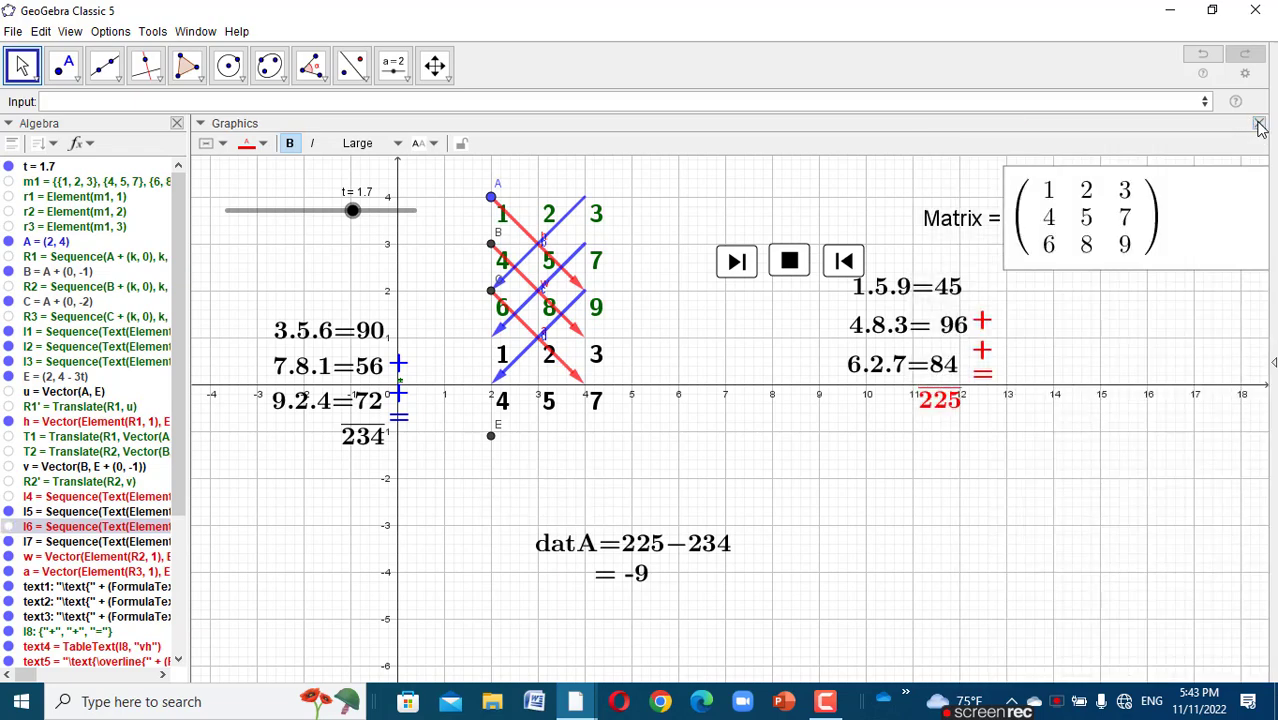
- Set t to 1.2 and give the black 1 2 3 row the show condition t>=1
drag(662, 393, 648, 454)
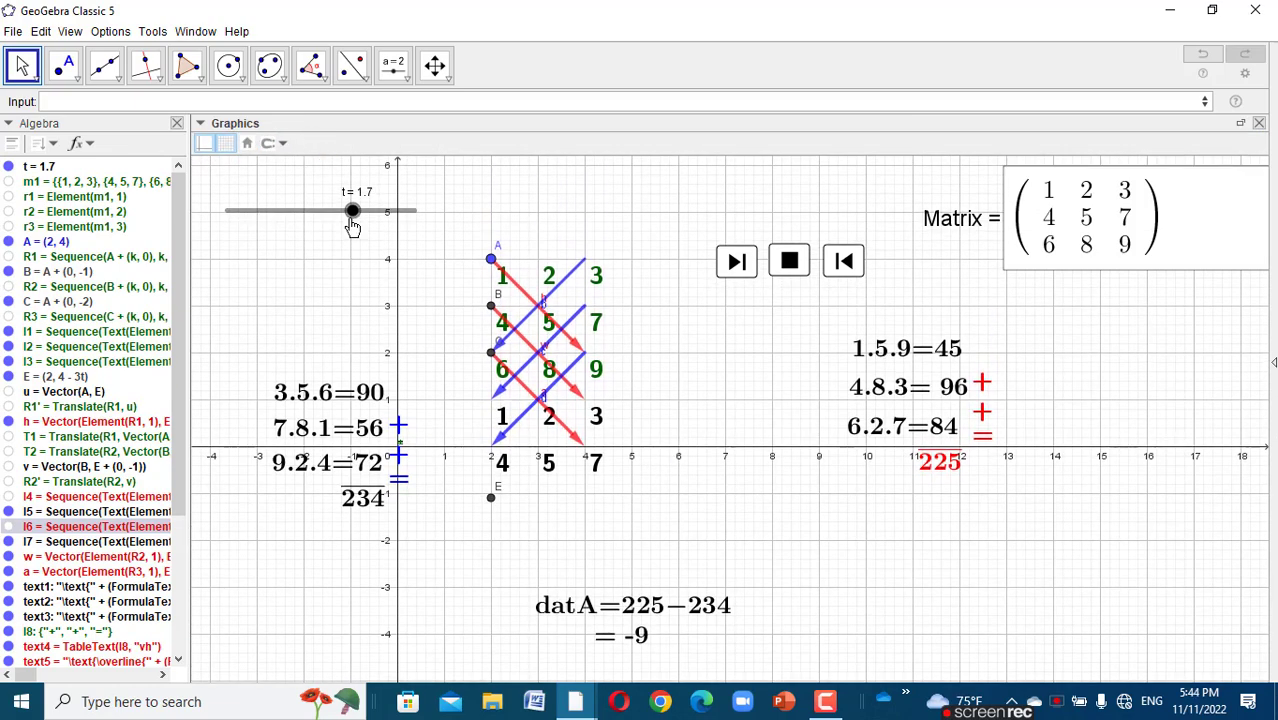
mouse_move(352, 218)
mouse_down()
mouse_move(322, 220)
mouse_move(344, 222)
mouse_up()
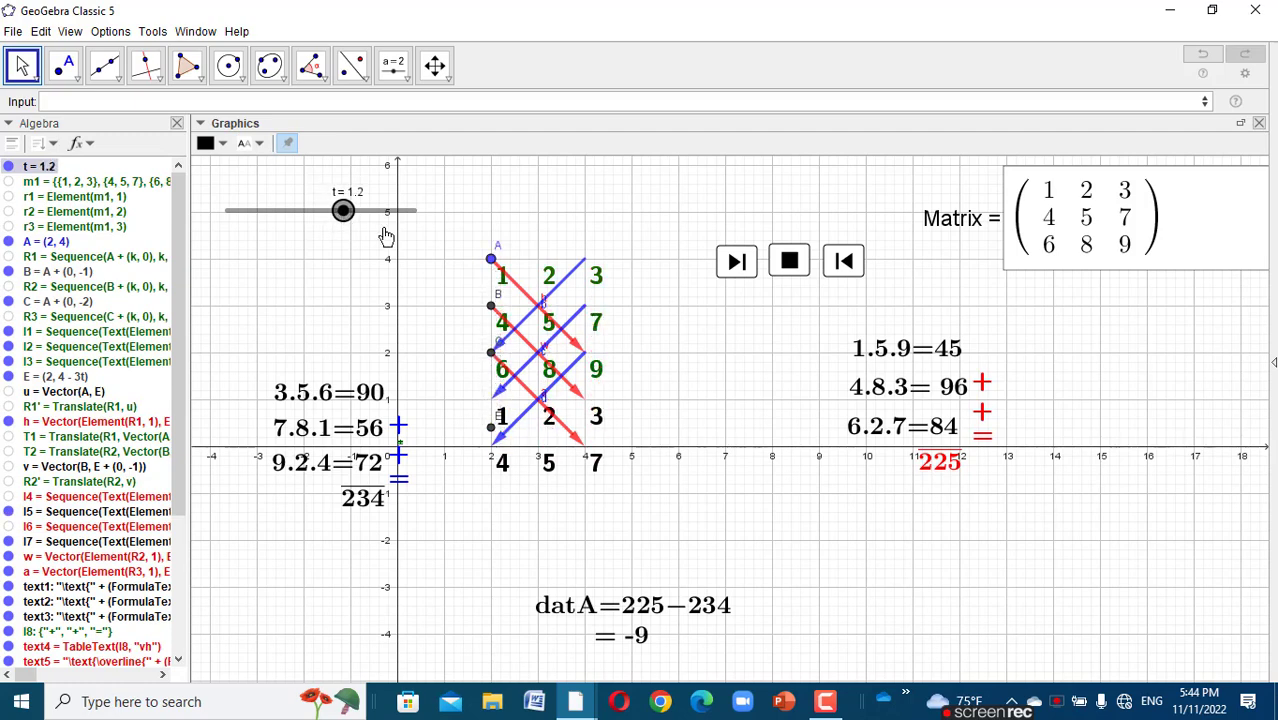
click(601, 430)
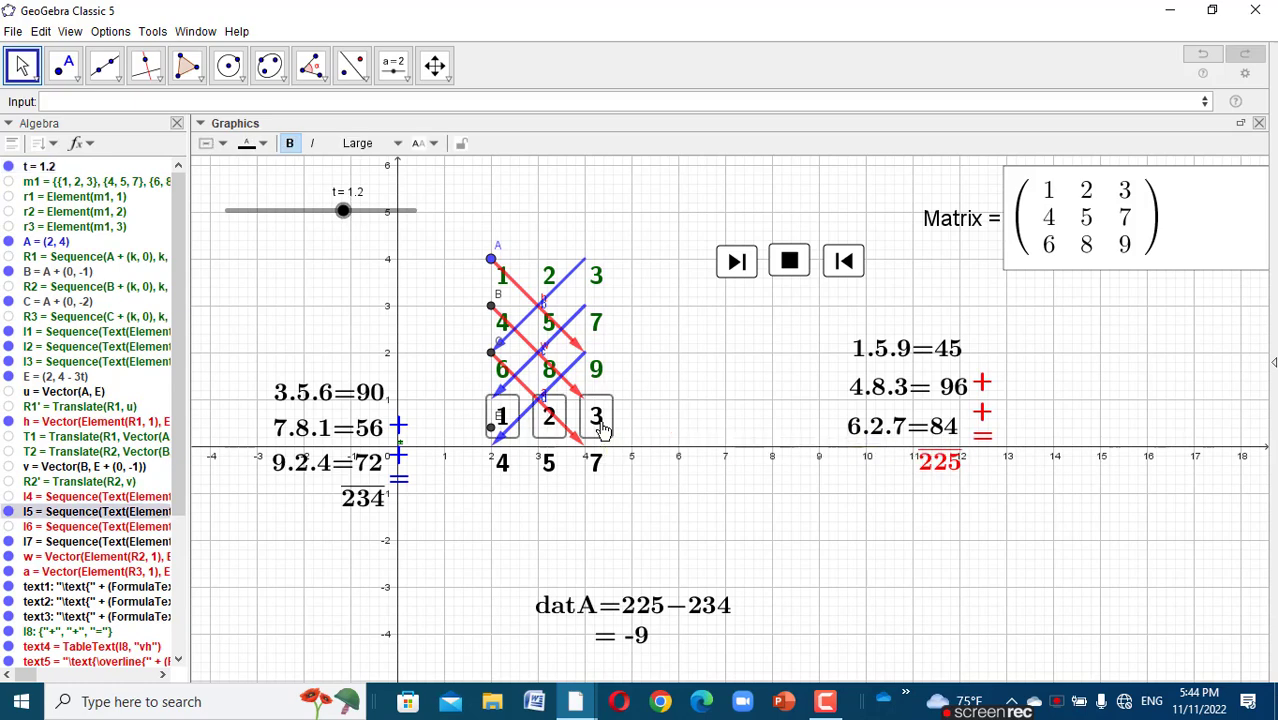
right_click(601, 430)
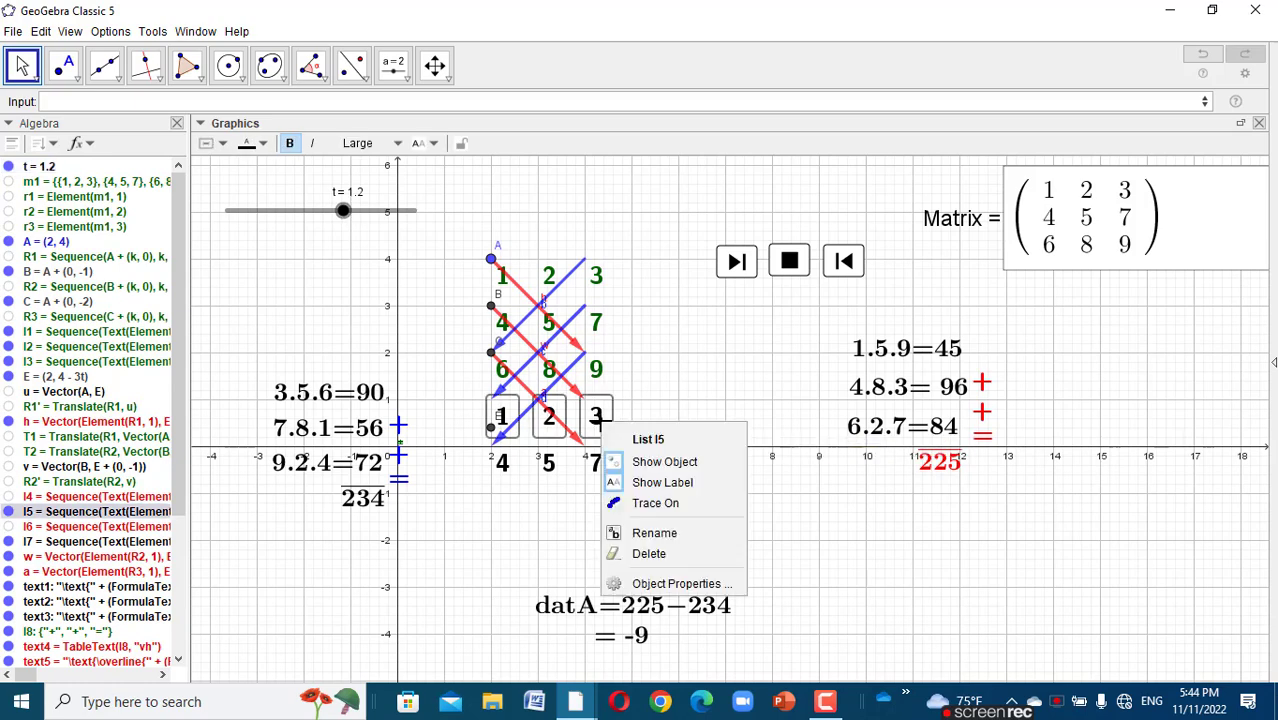
click(660, 582)
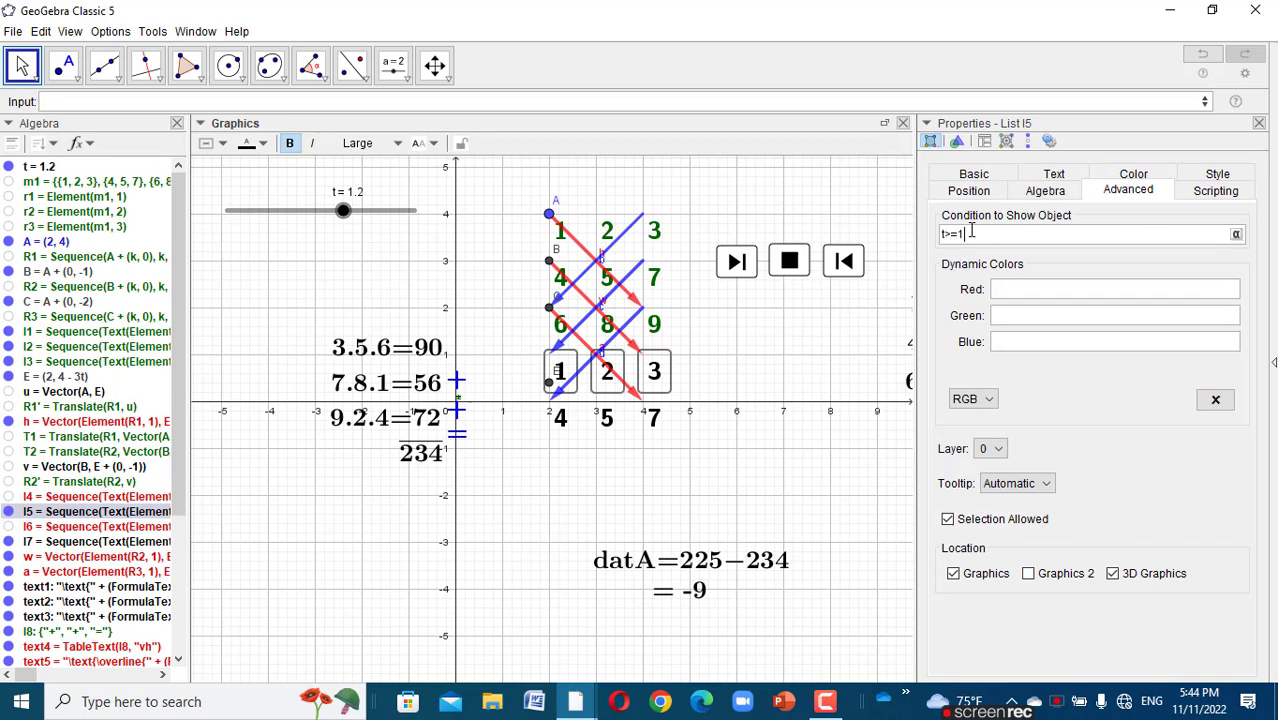
click(1261, 124)
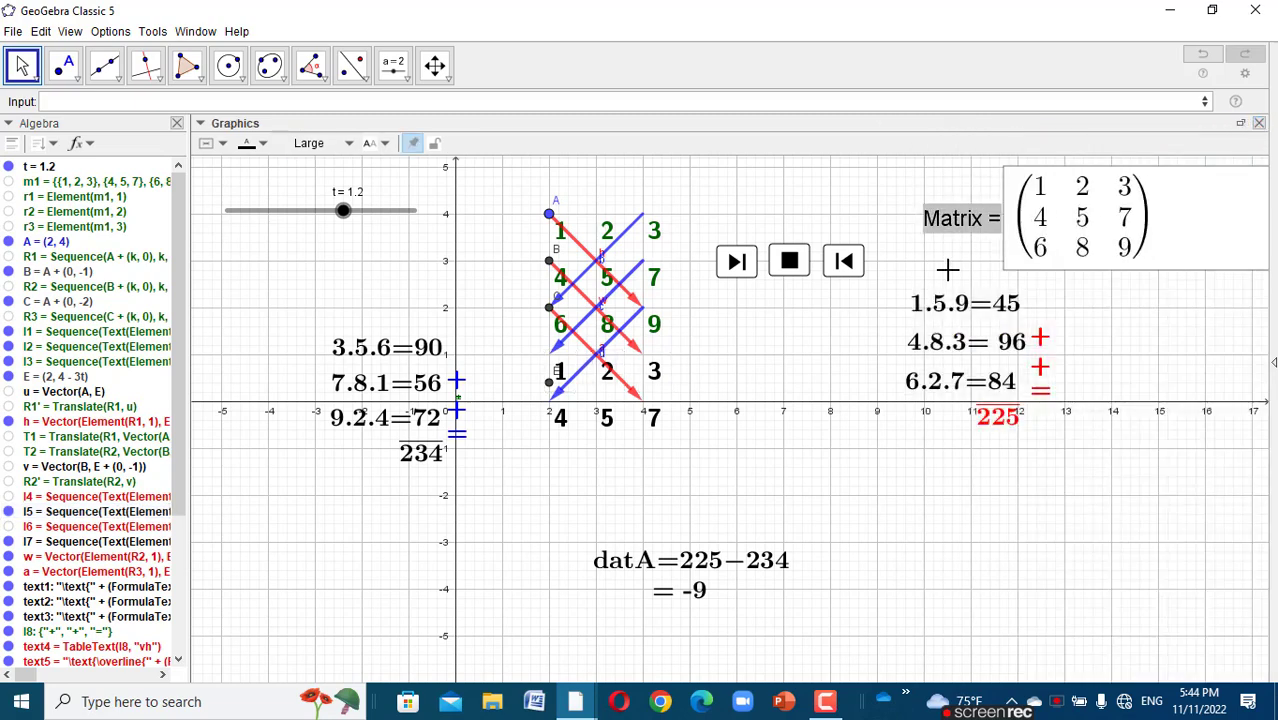
- Add a t-based show condition to the black 4 5 7 row of numbers
click(609, 430)
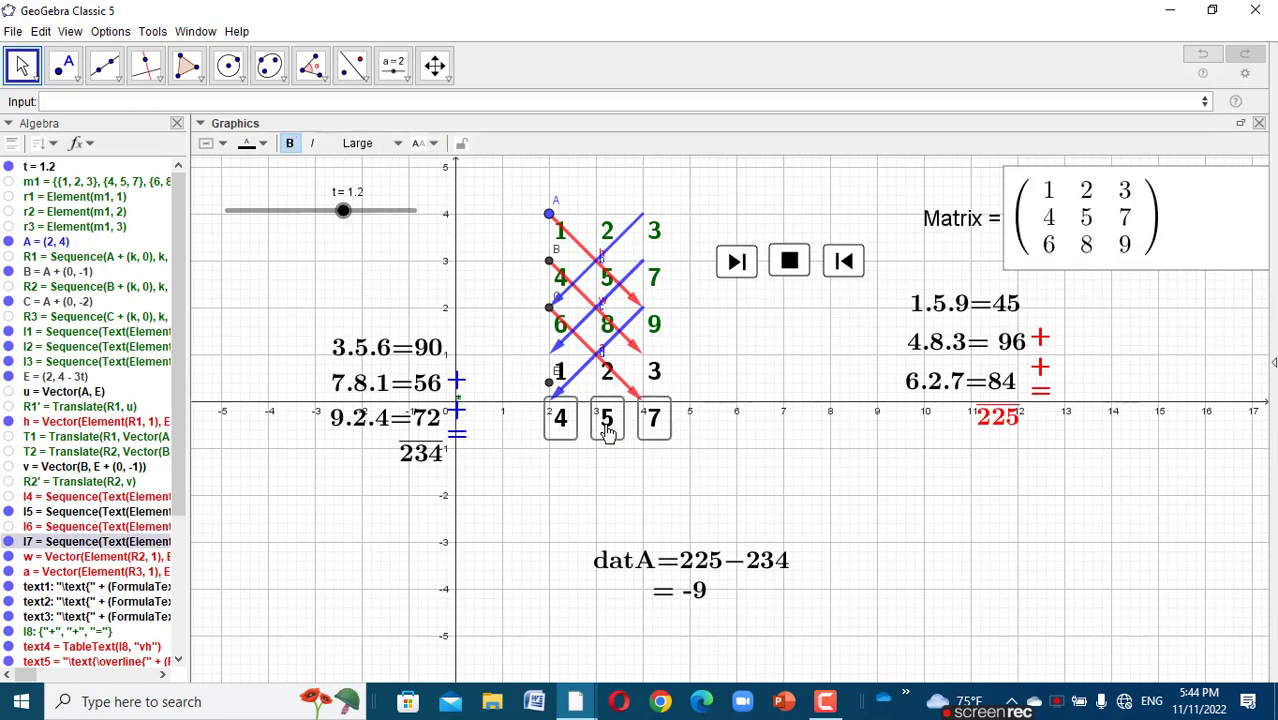
right_click(608, 430)
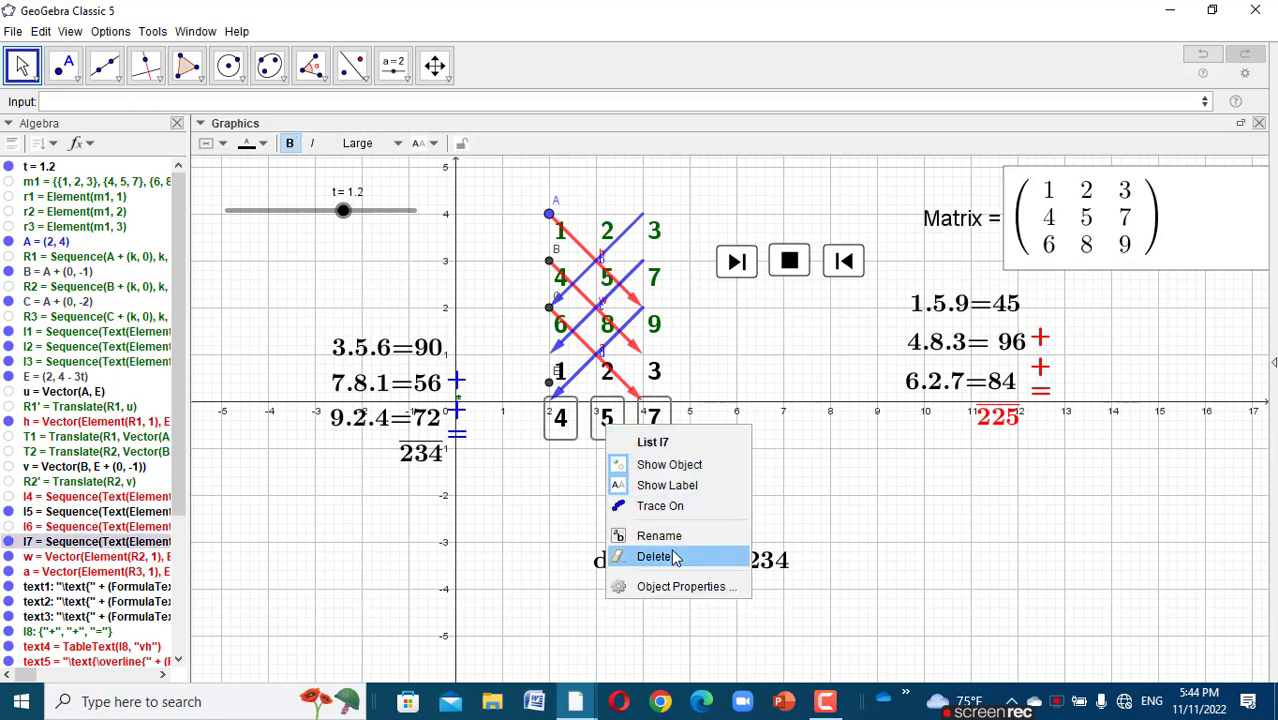
click(684, 587)
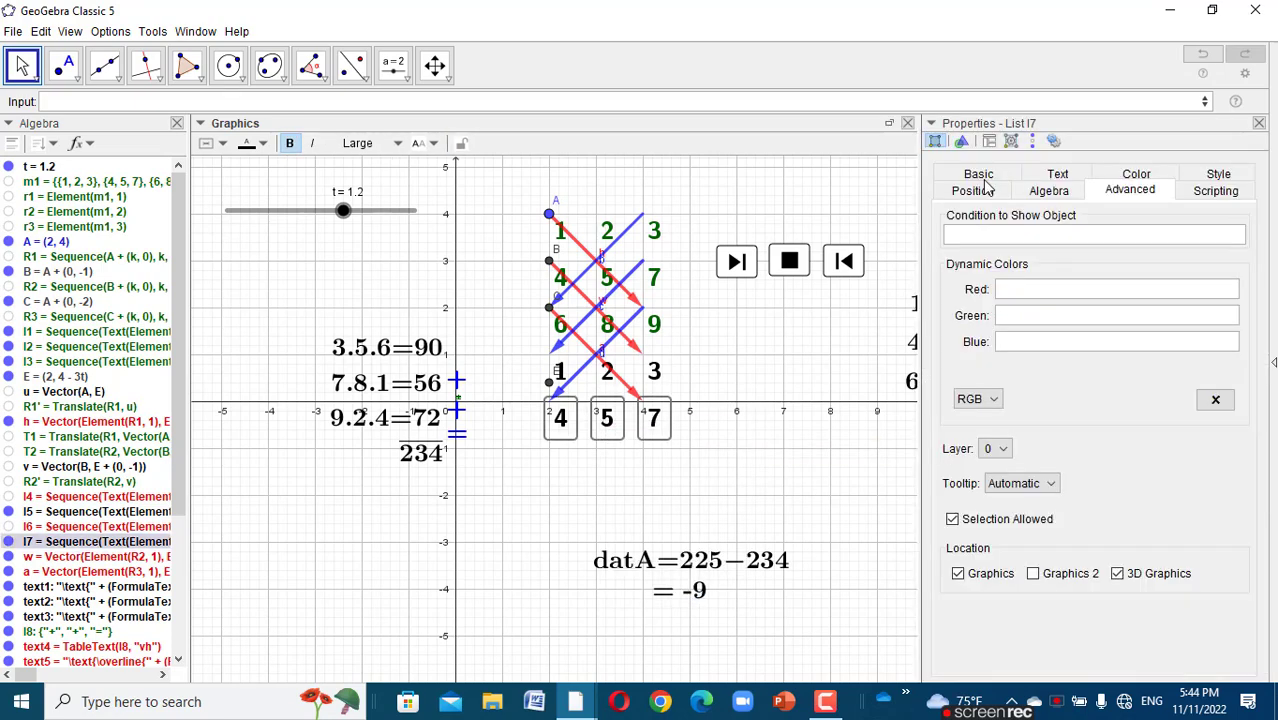
click(972, 232)
click(1259, 123)
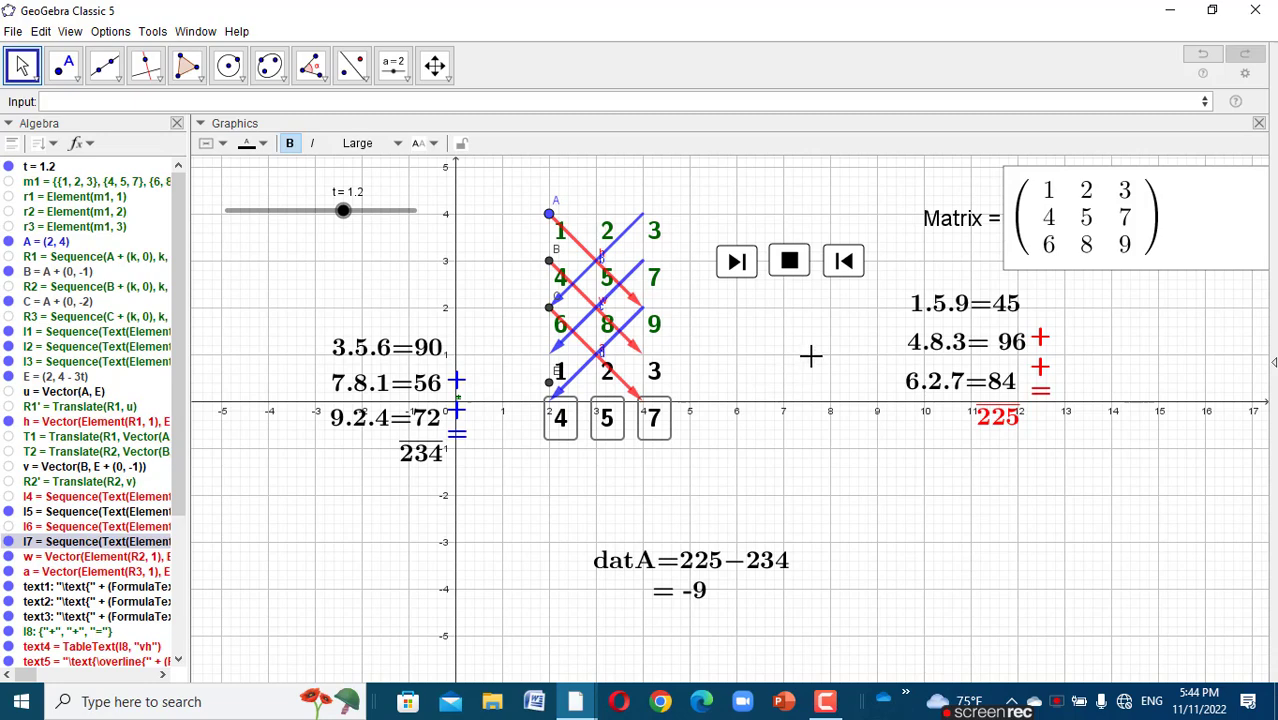
- Set t to 1.7 and give the red arrow starting at point A the show condition t>=2
drag(813, 357, 783, 403)
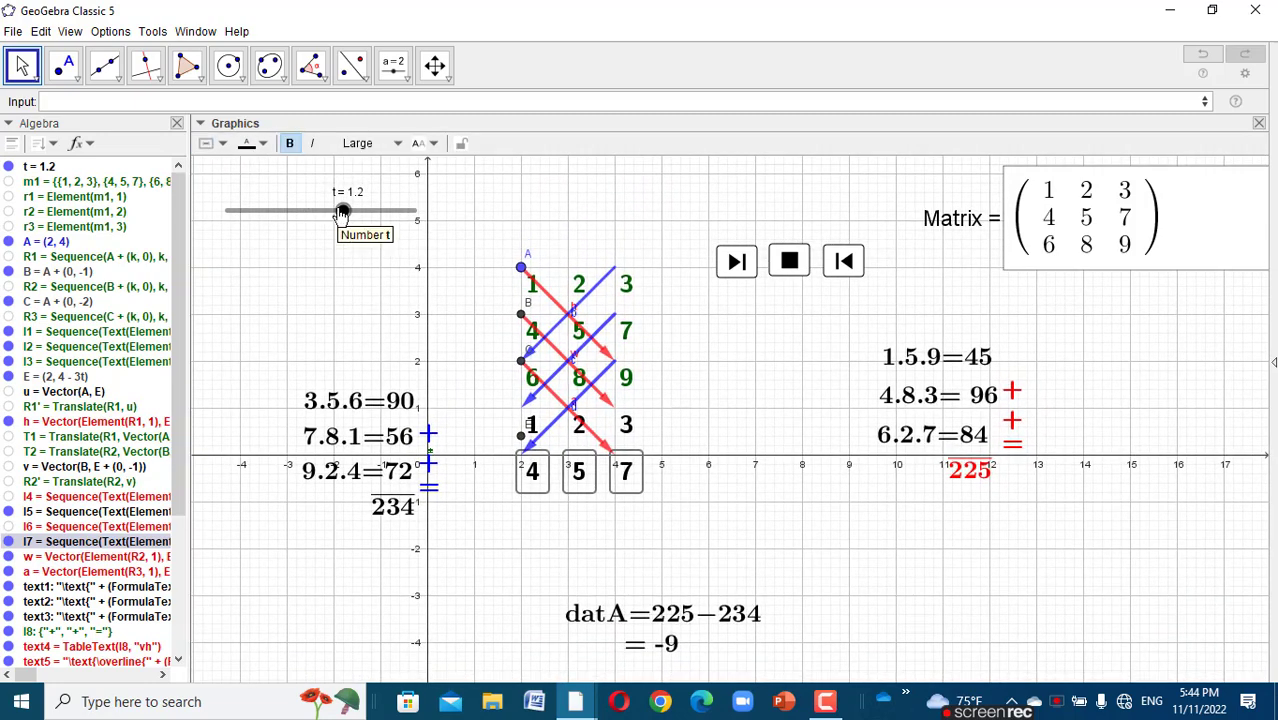
mouse_move(338, 212)
mouse_down()
mouse_move(319, 215)
mouse_move(353, 217)
mouse_up()
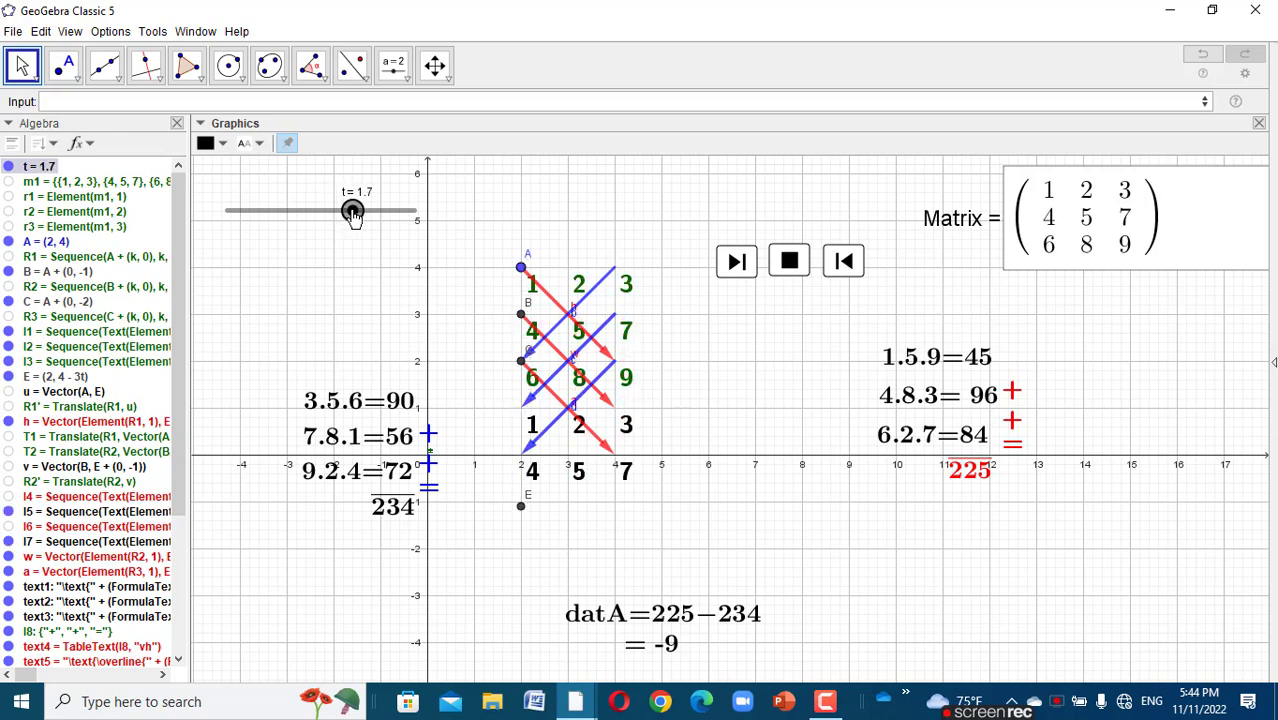
click(548, 298)
right_click(548, 298)
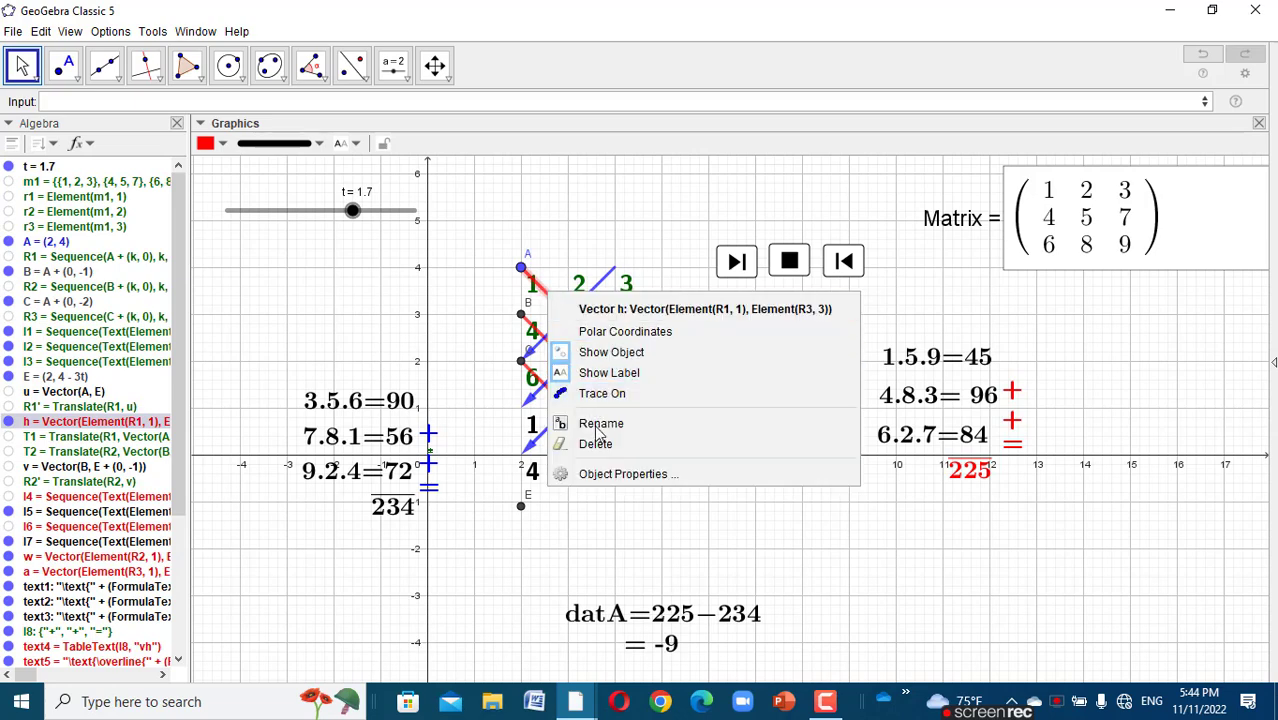
click(628, 474)
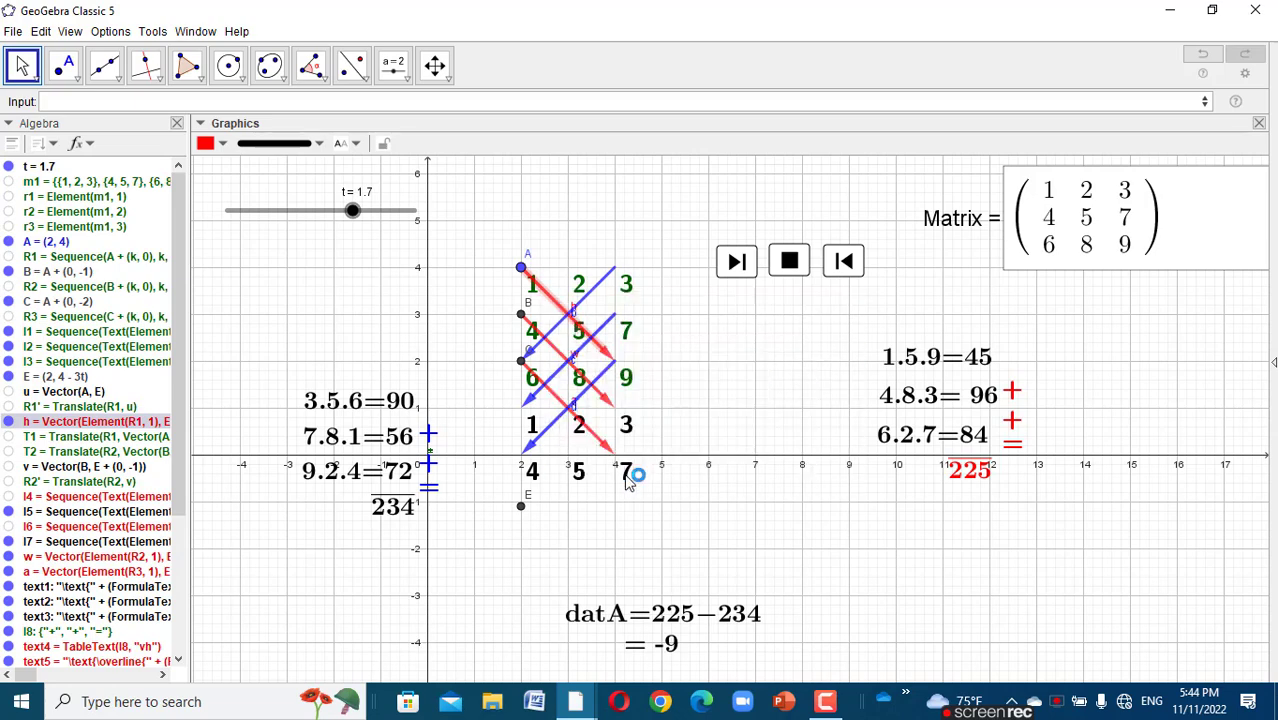
click(994, 213)
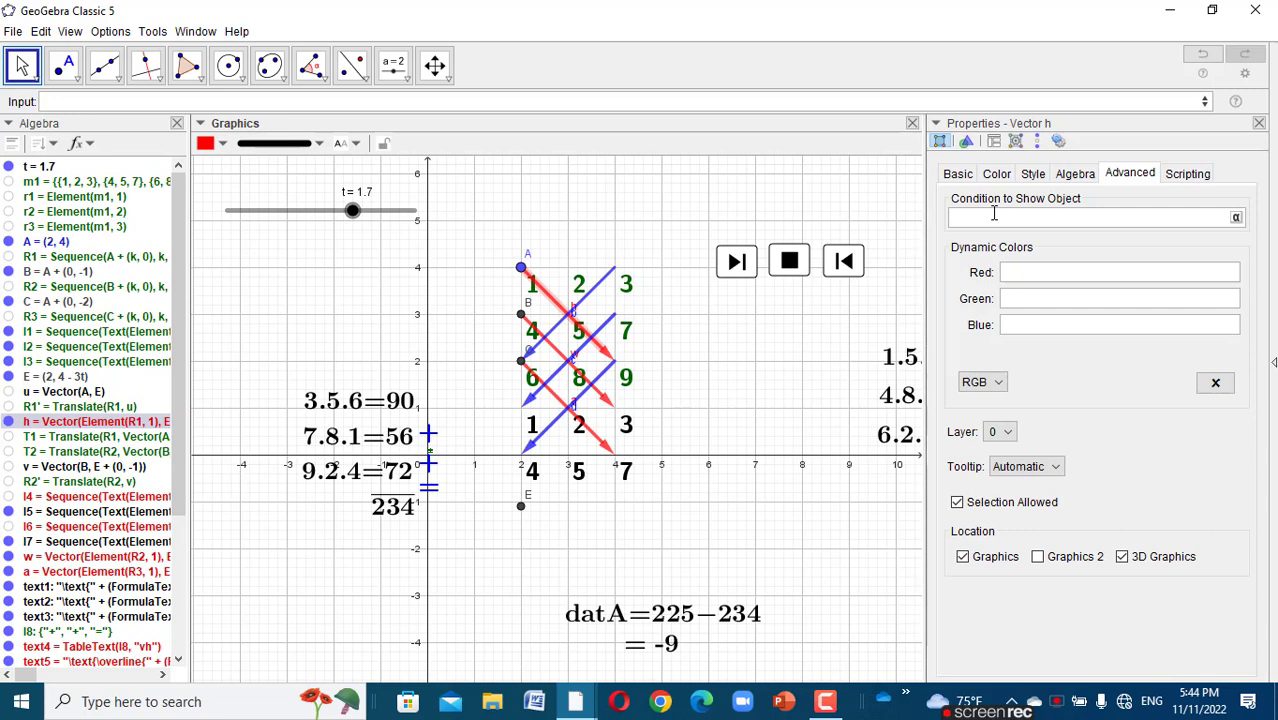
text(t>=2)
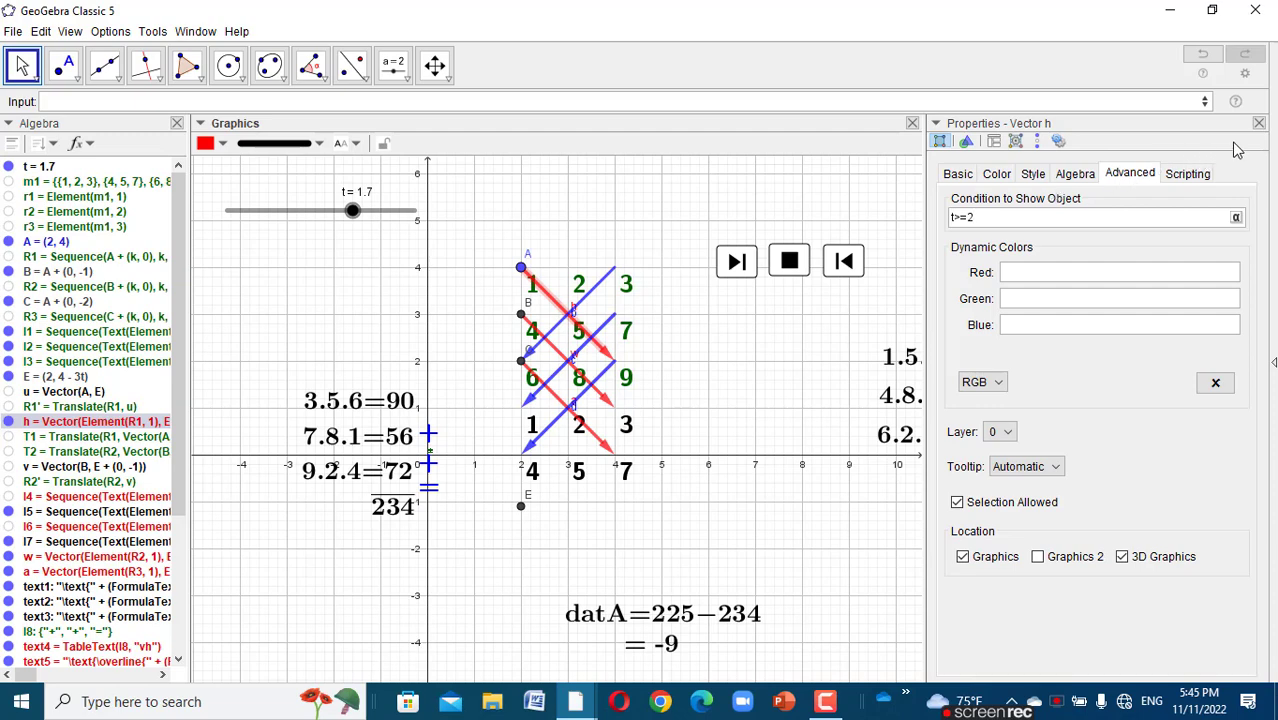
click(1258, 123)
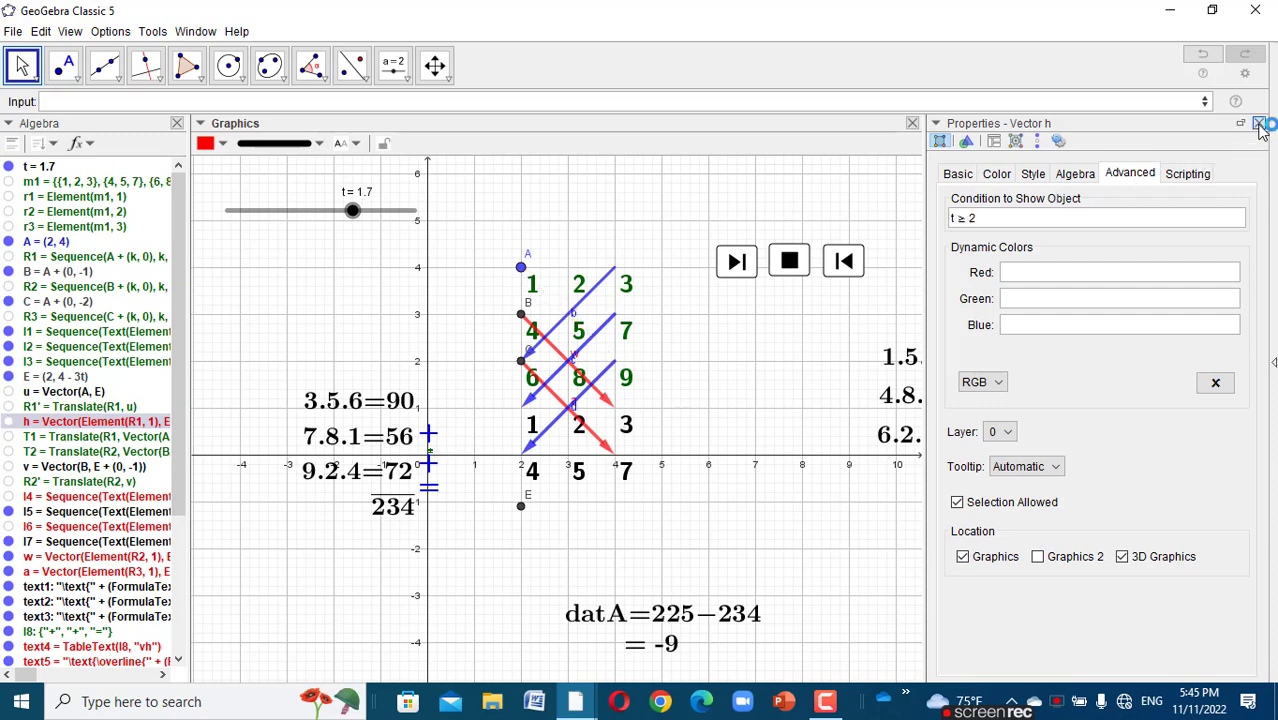
- Give the "1.5.9=45" product text the show condition t>=3
click(895, 352)
right_click(892, 352)
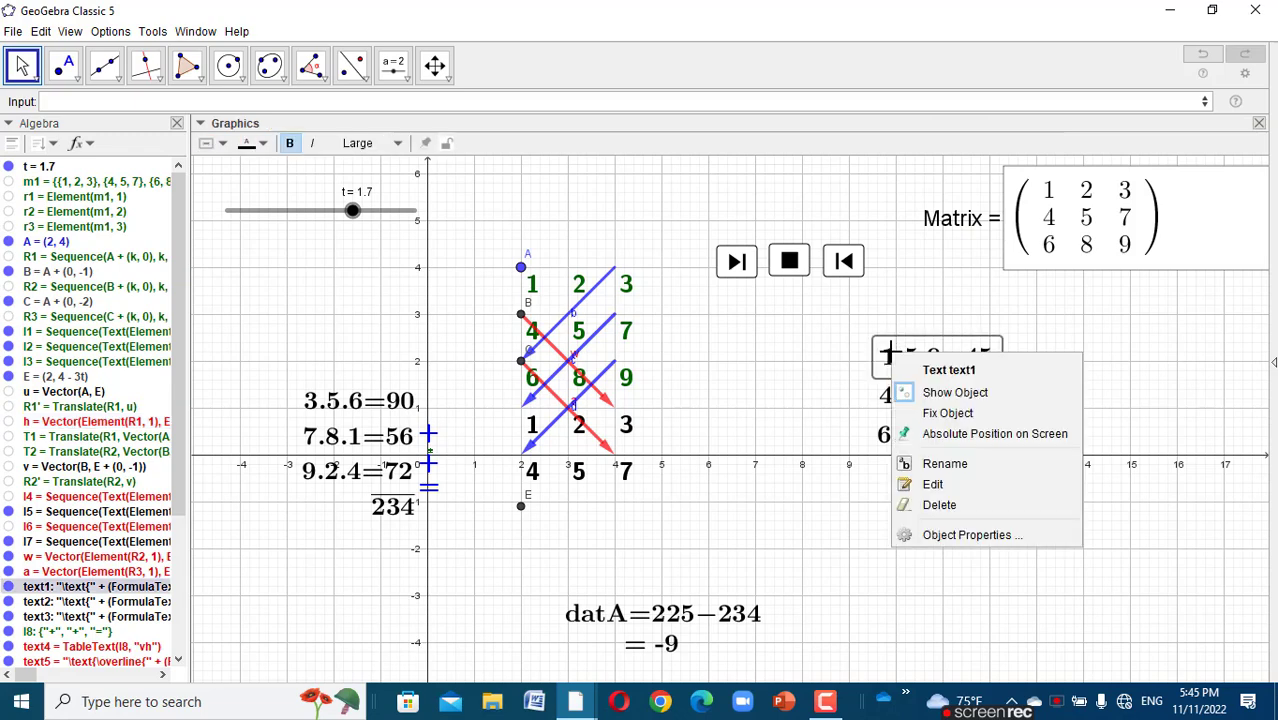
click(966, 534)
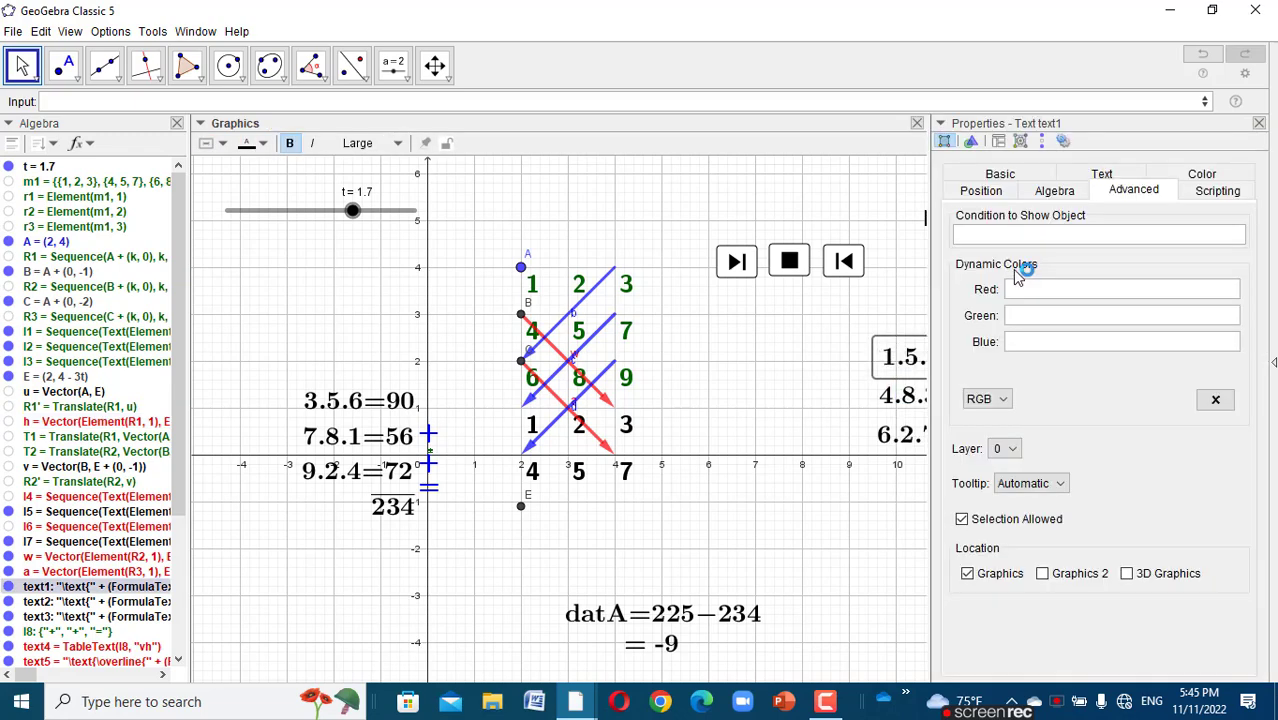
click(985, 234)
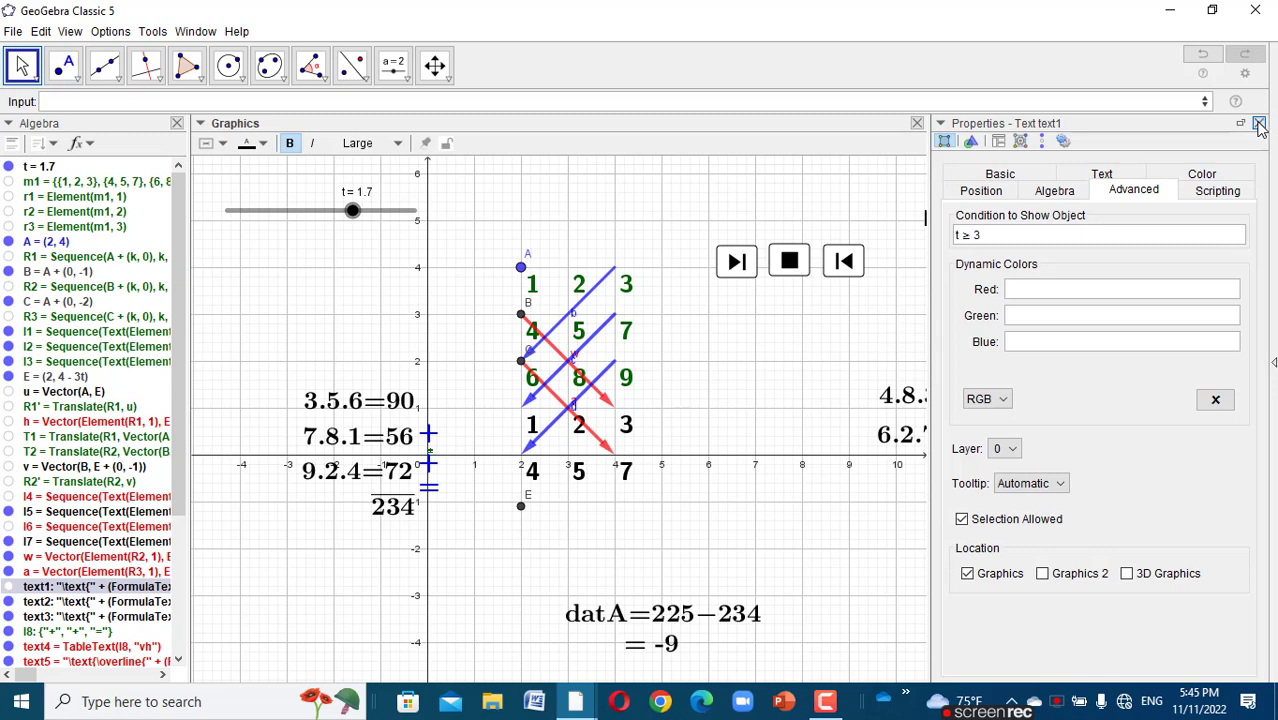
click(1259, 123)
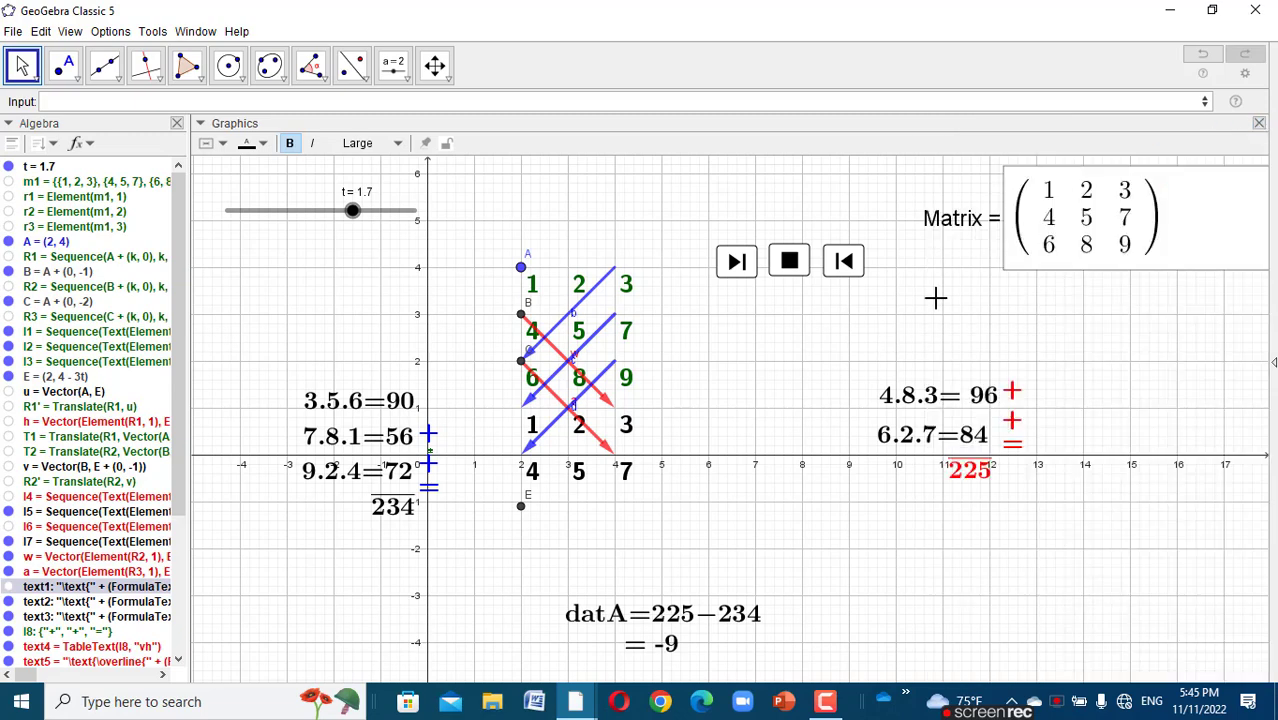
- Add a lower limit on t as the show condition of the red arrow starting at point B
click(552, 357)
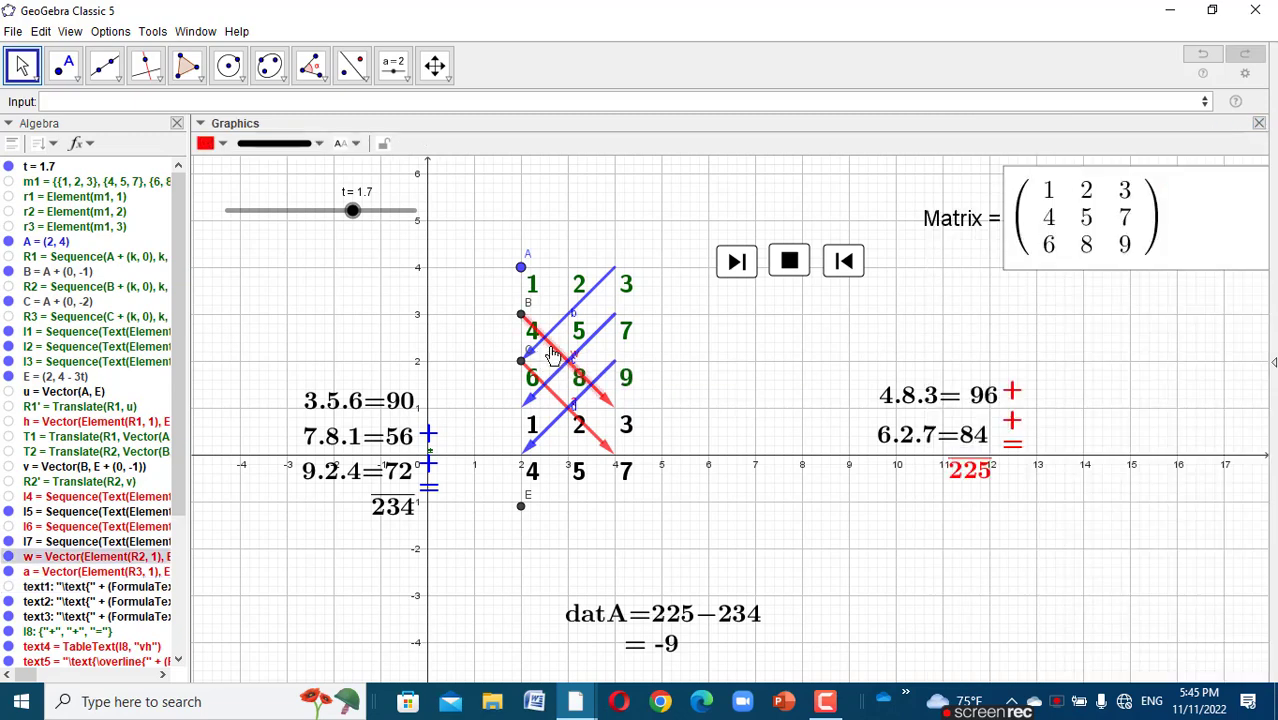
right_click(552, 357)
click(620, 530)
click(995, 218)
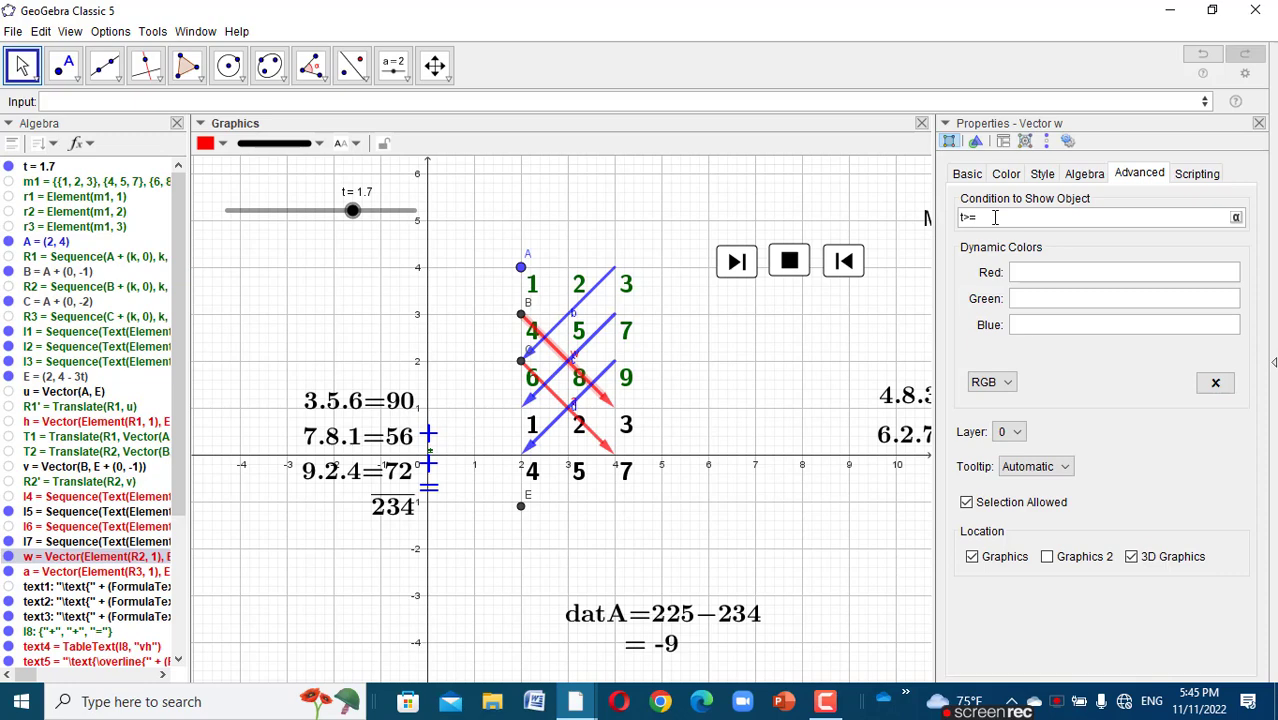
click(1259, 124)
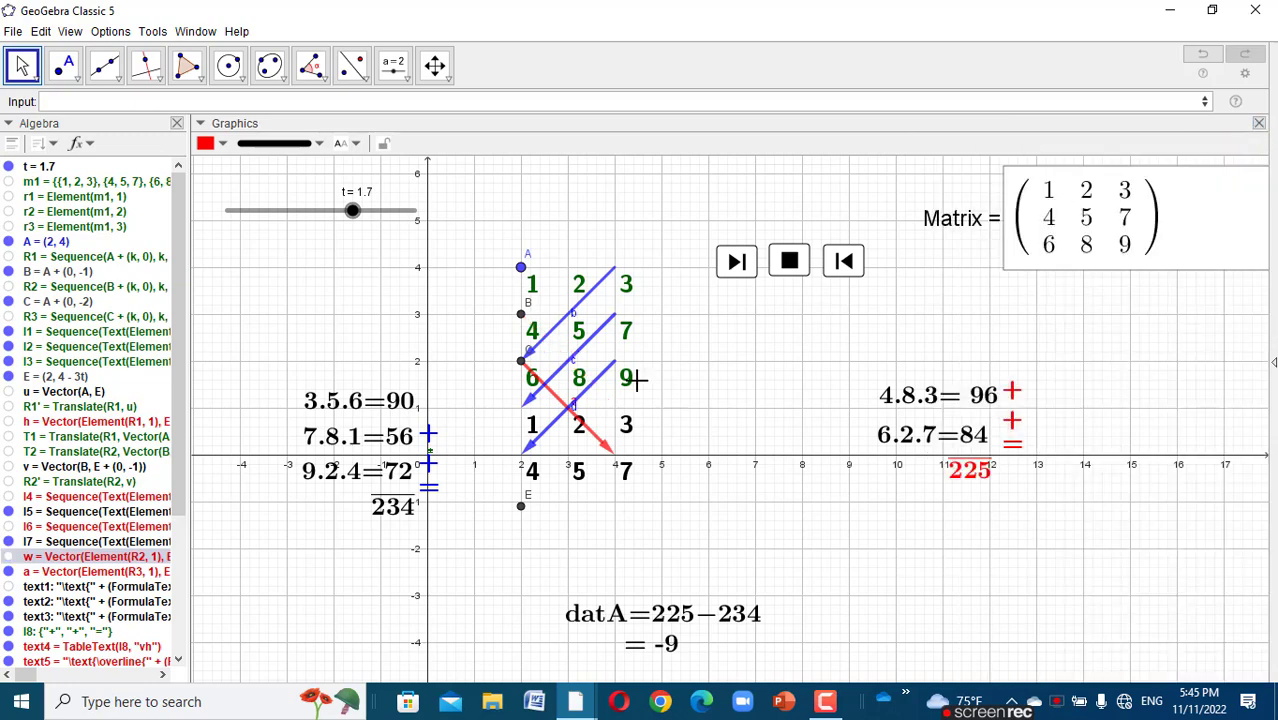
- Give the "4.8.3= 96" product text the show condition t>=4 and shift the Matrix input box closer to the playback buttons
click(597, 445)
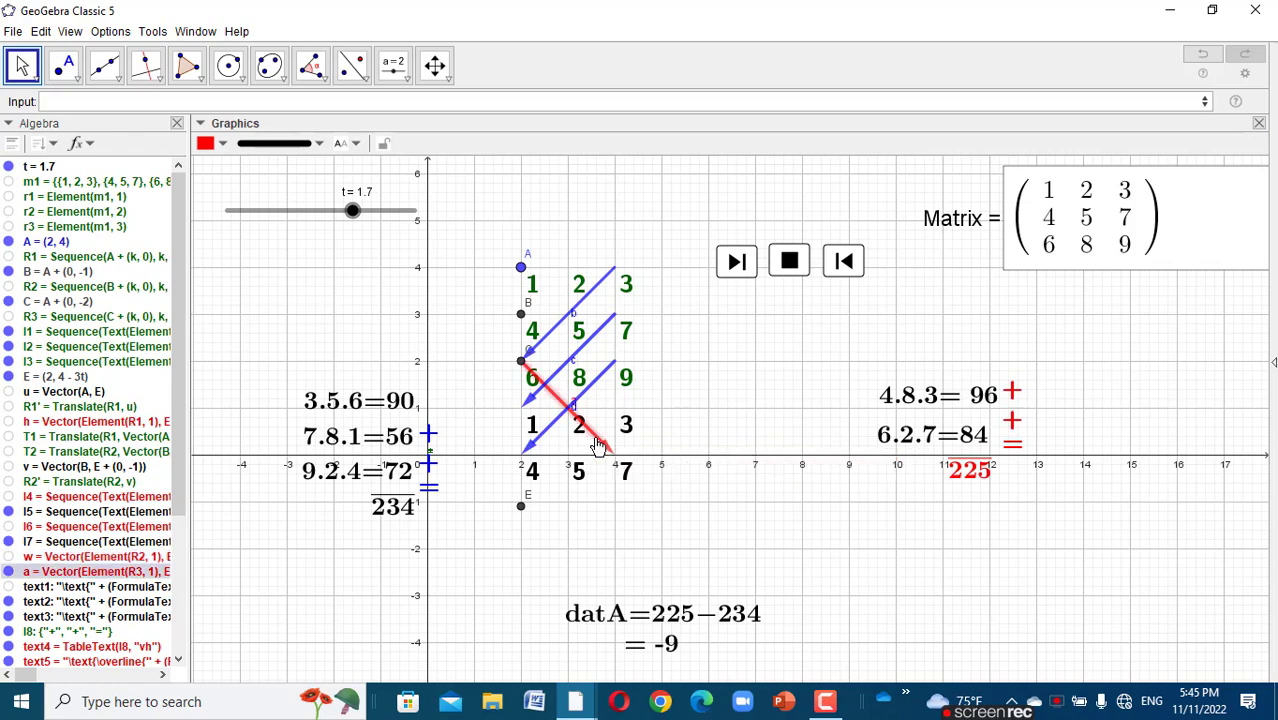
click(936, 400)
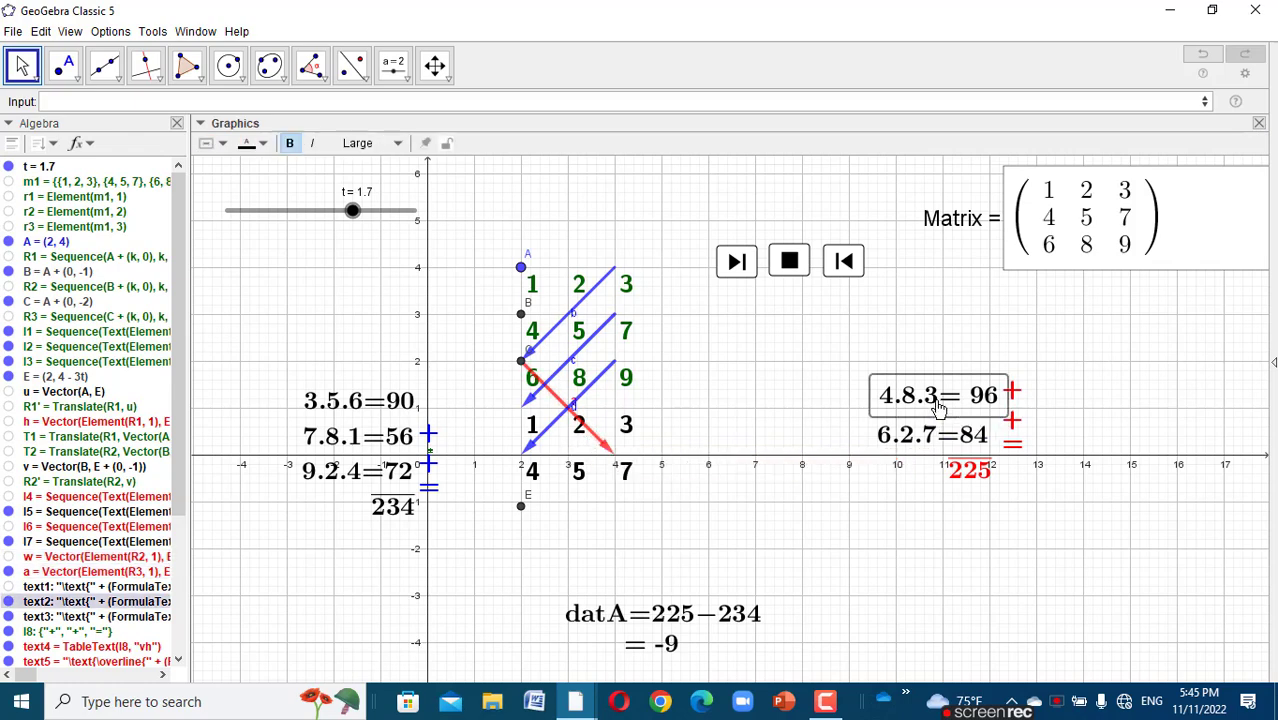
right_click(936, 398)
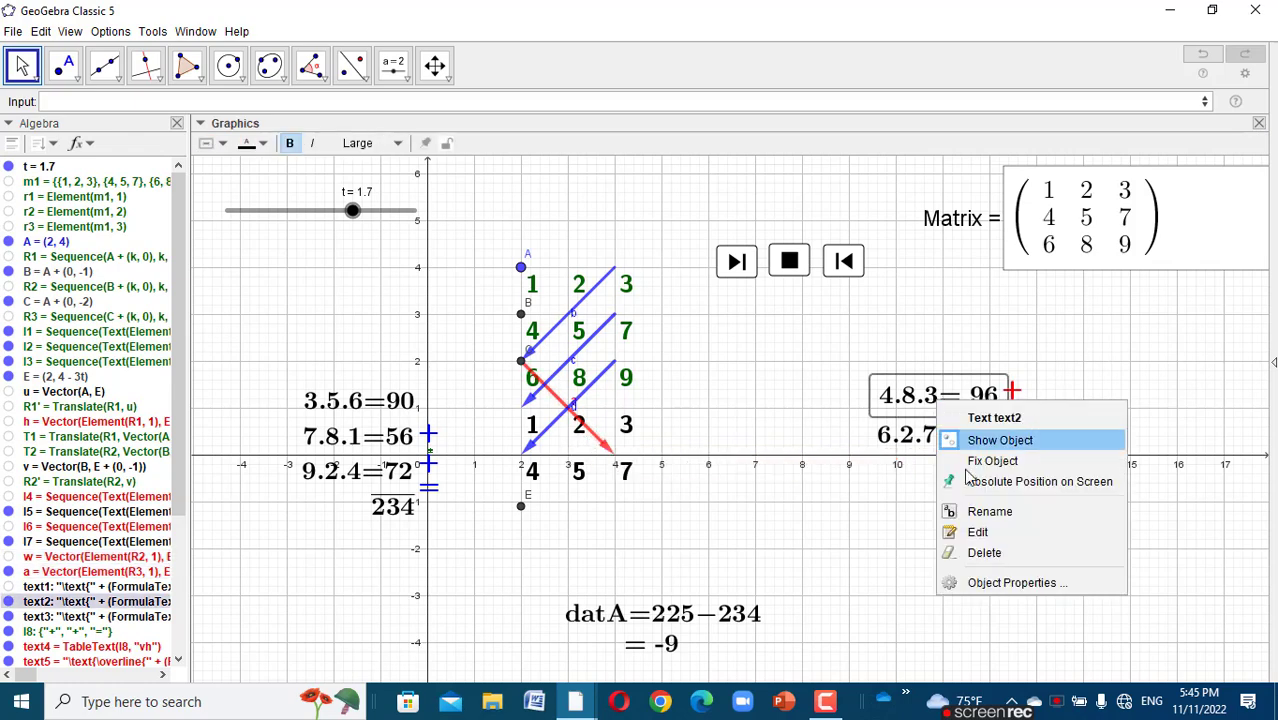
click(996, 583)
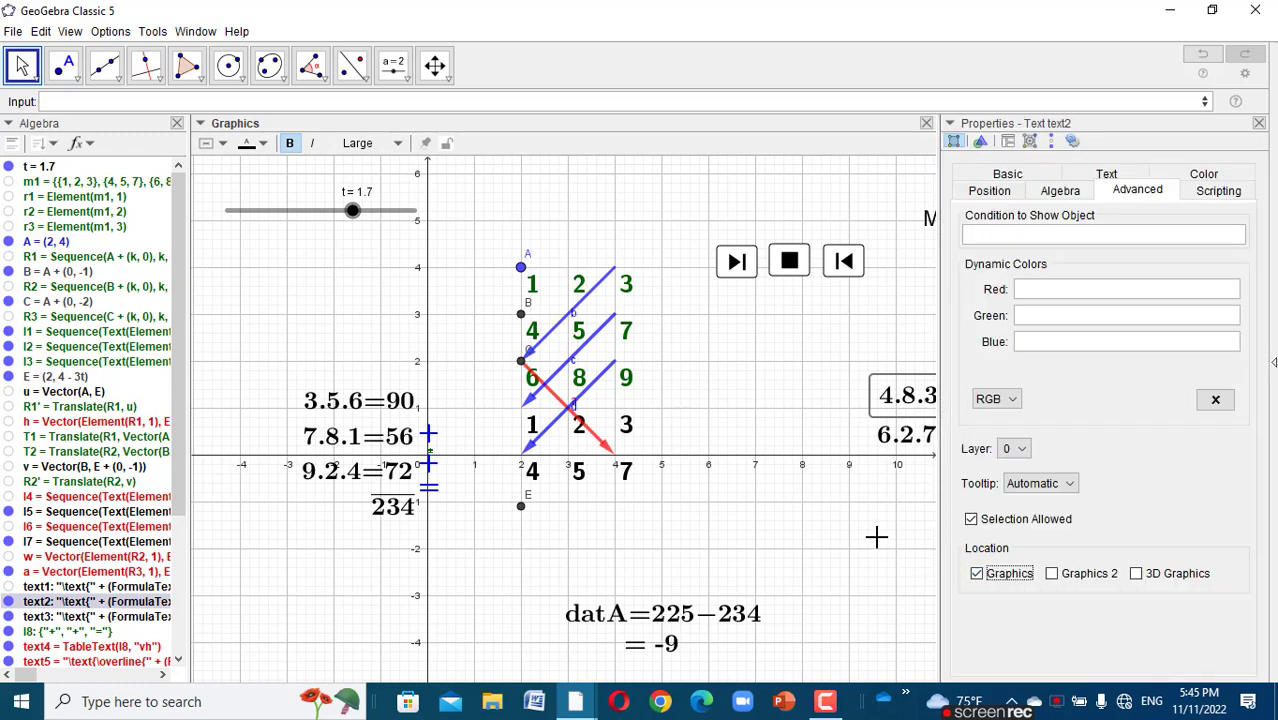
click(977, 234)
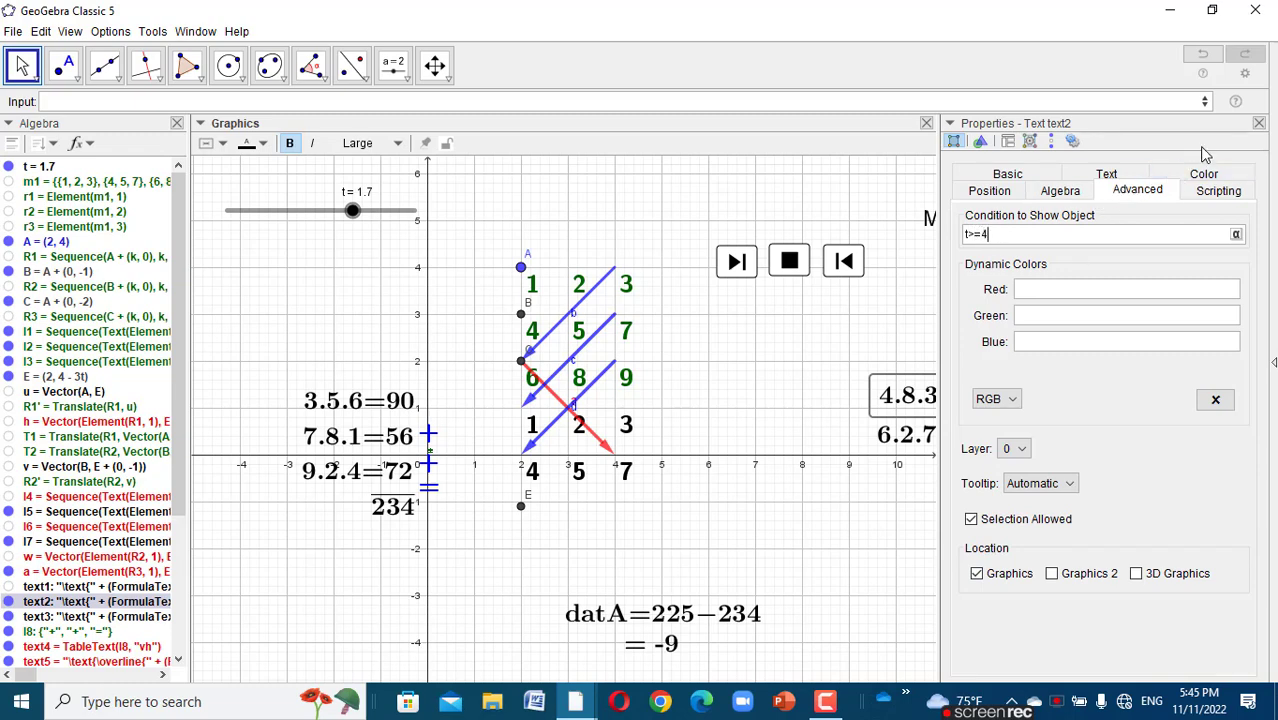
click(1258, 124)
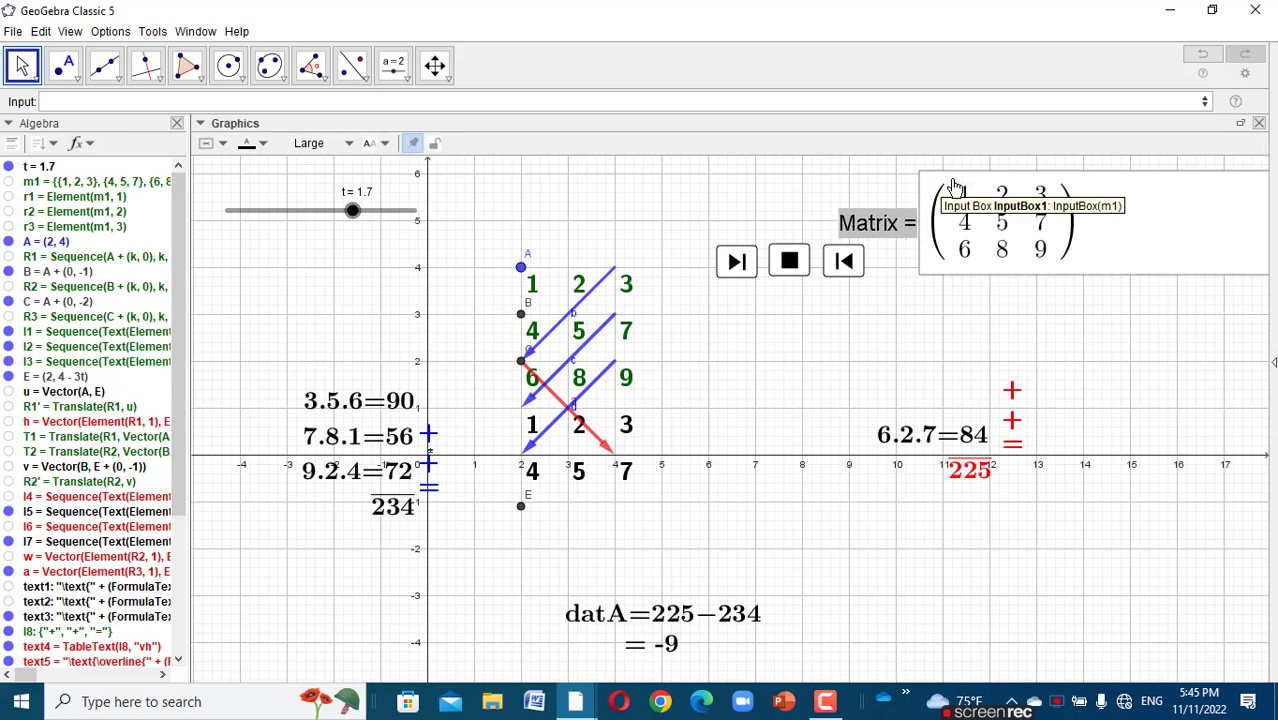
click(540, 196)
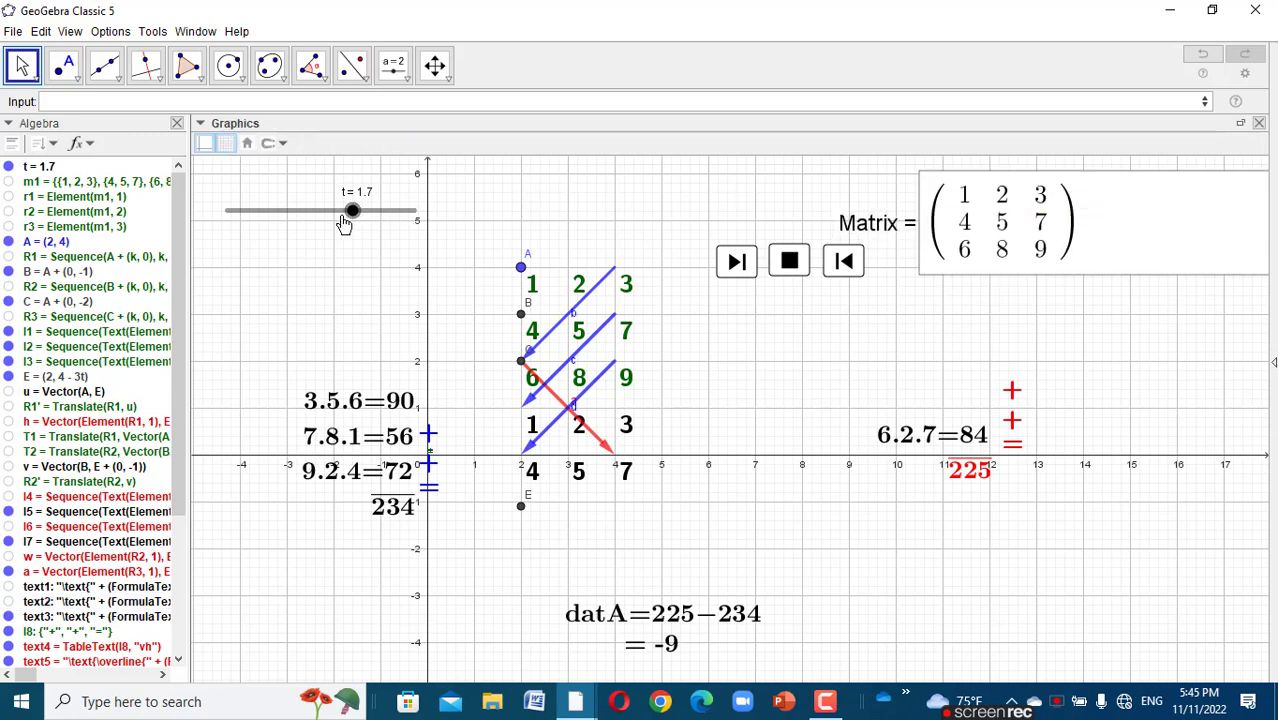
- Set t to 4.1 and change the show condition of the "4.8.3= 96" product text to t>=5
drag(349, 215, 400, 220)
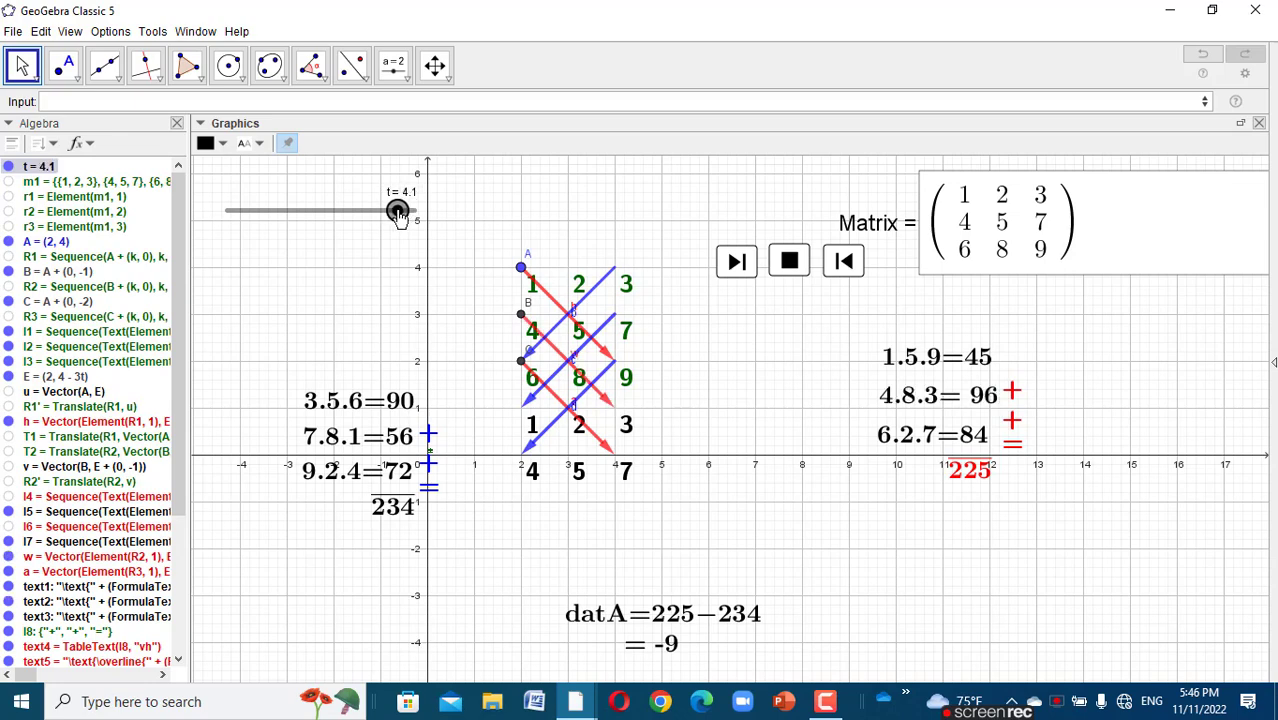
click(913, 398)
right_click(913, 398)
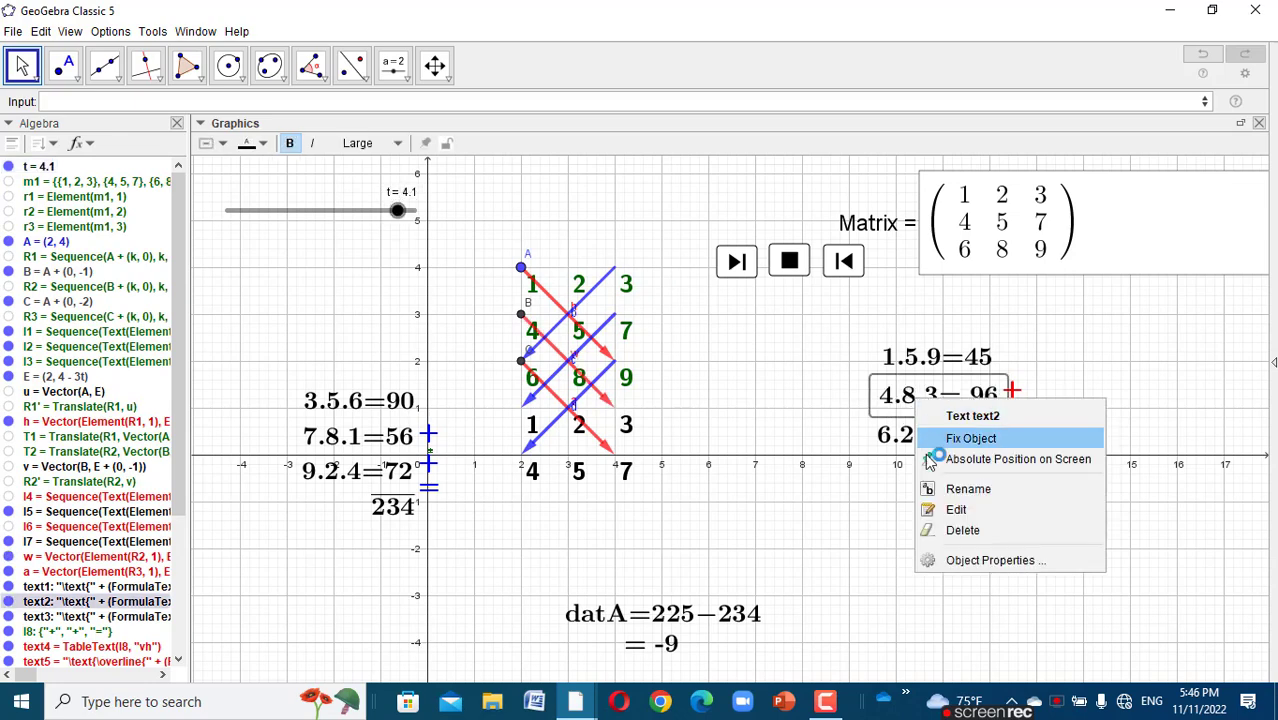
click(982, 572)
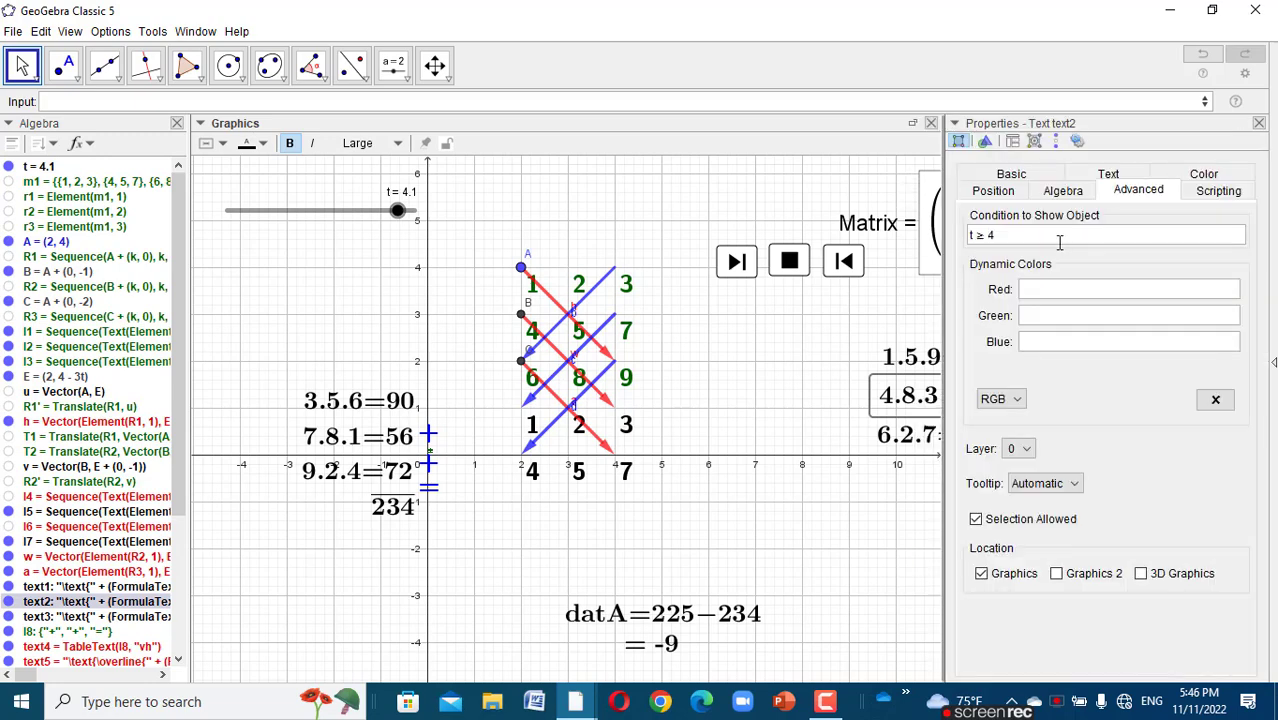
click(1010, 235)
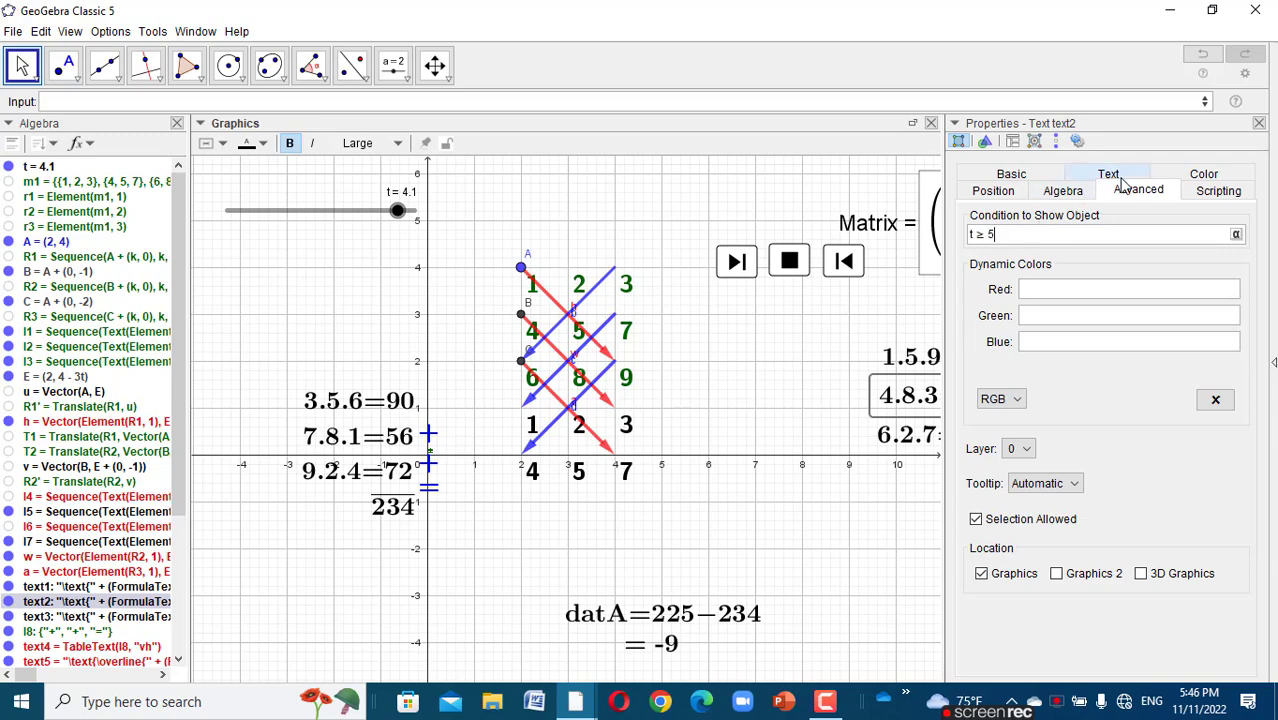
click(1259, 124)
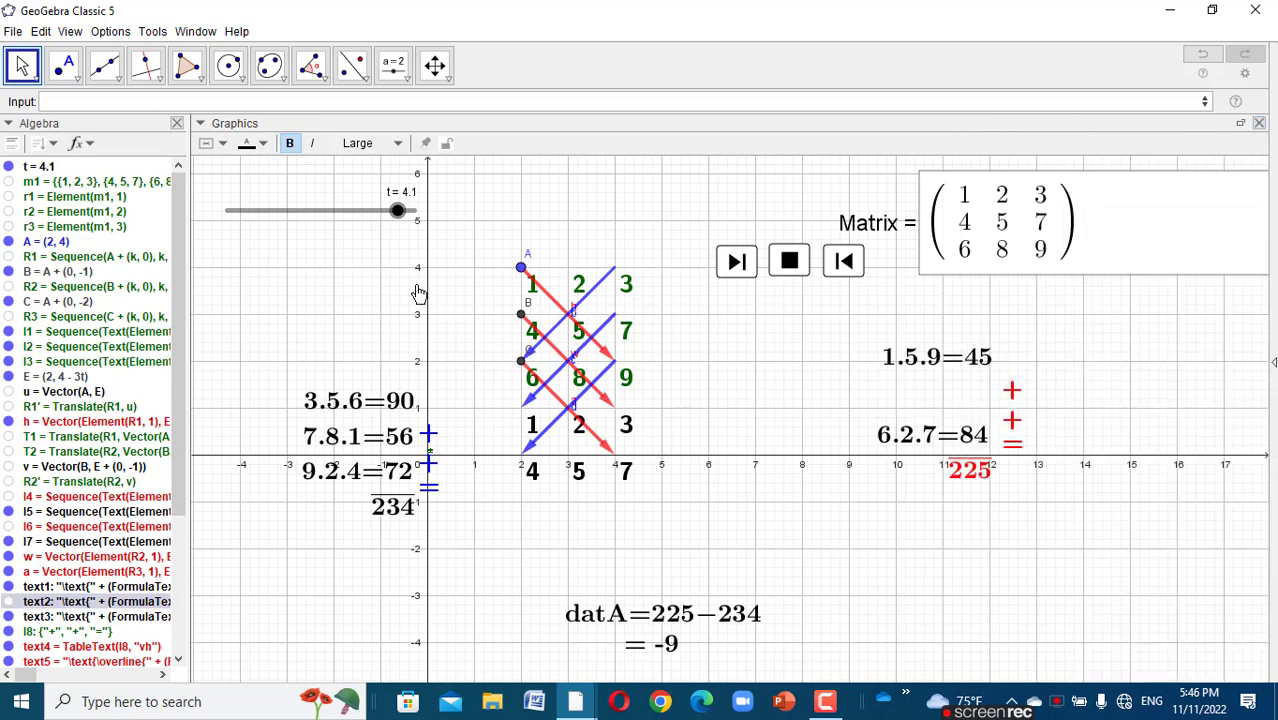
- Set t to -1.1 and give the red arrow starting at point C the show condition t>=6
drag(398, 210, 301, 220)
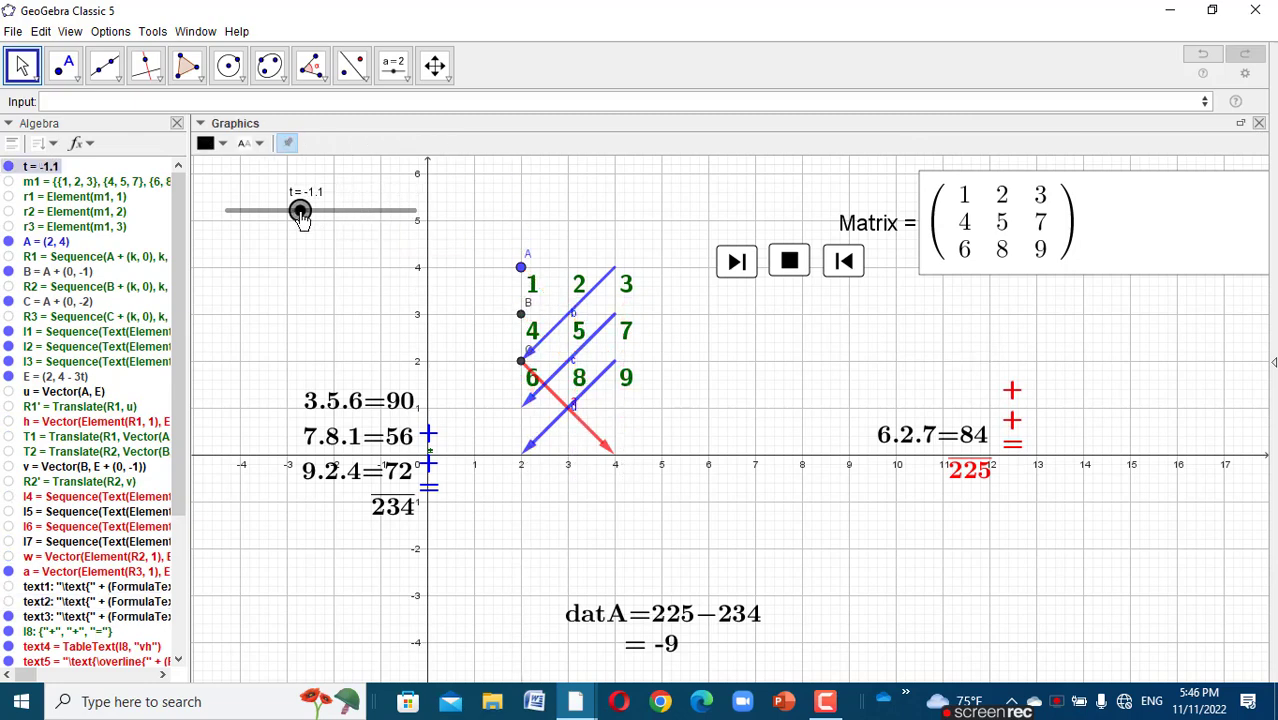
click(596, 441)
right_click(598, 441)
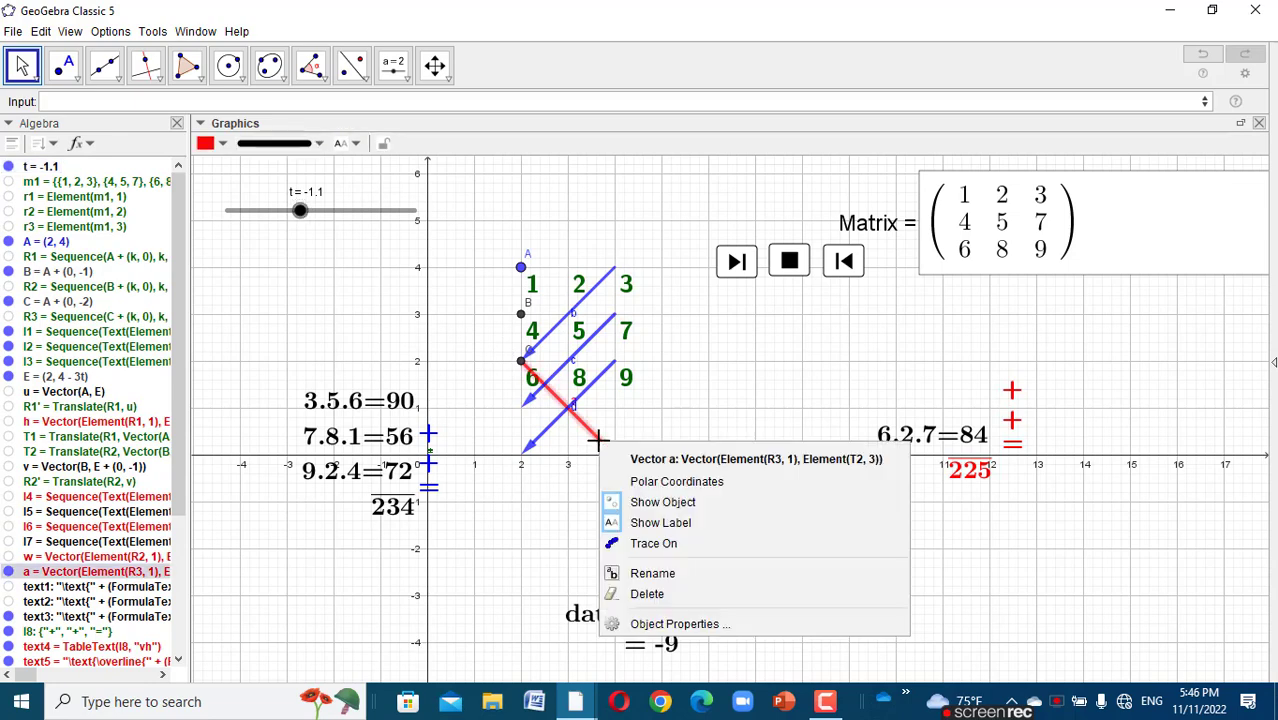
click(678, 624)
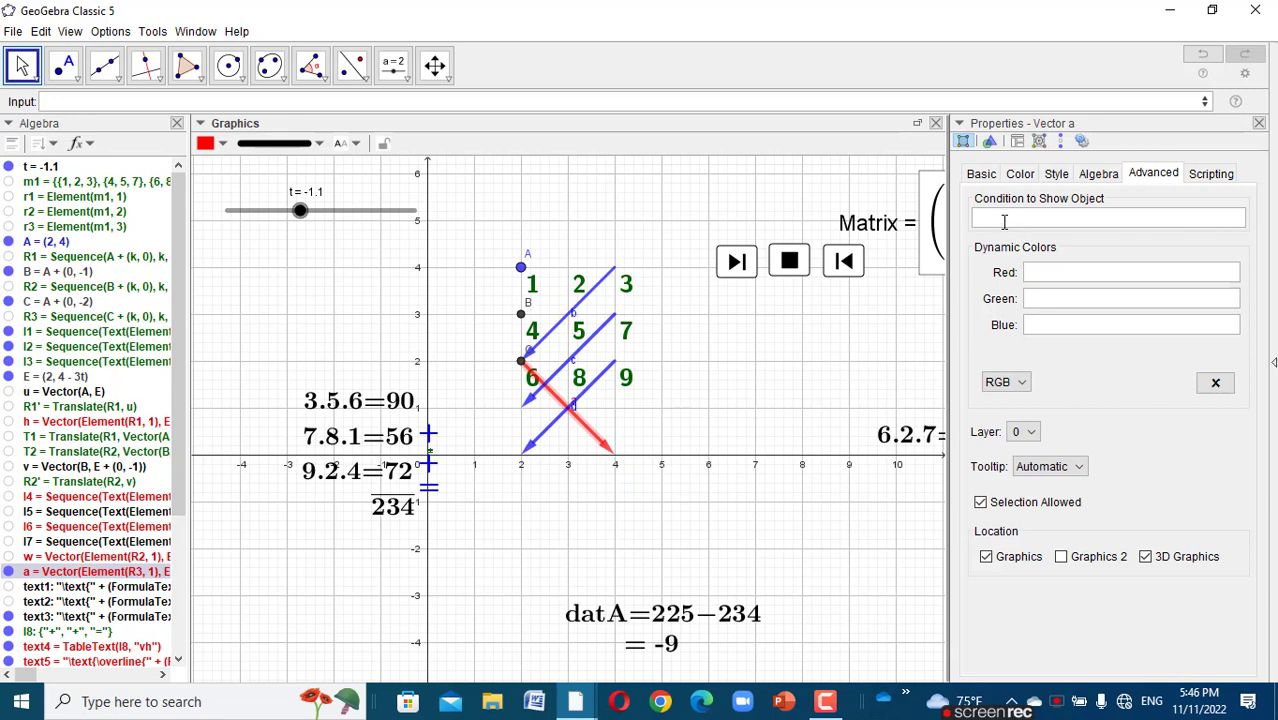
click(1004, 221)
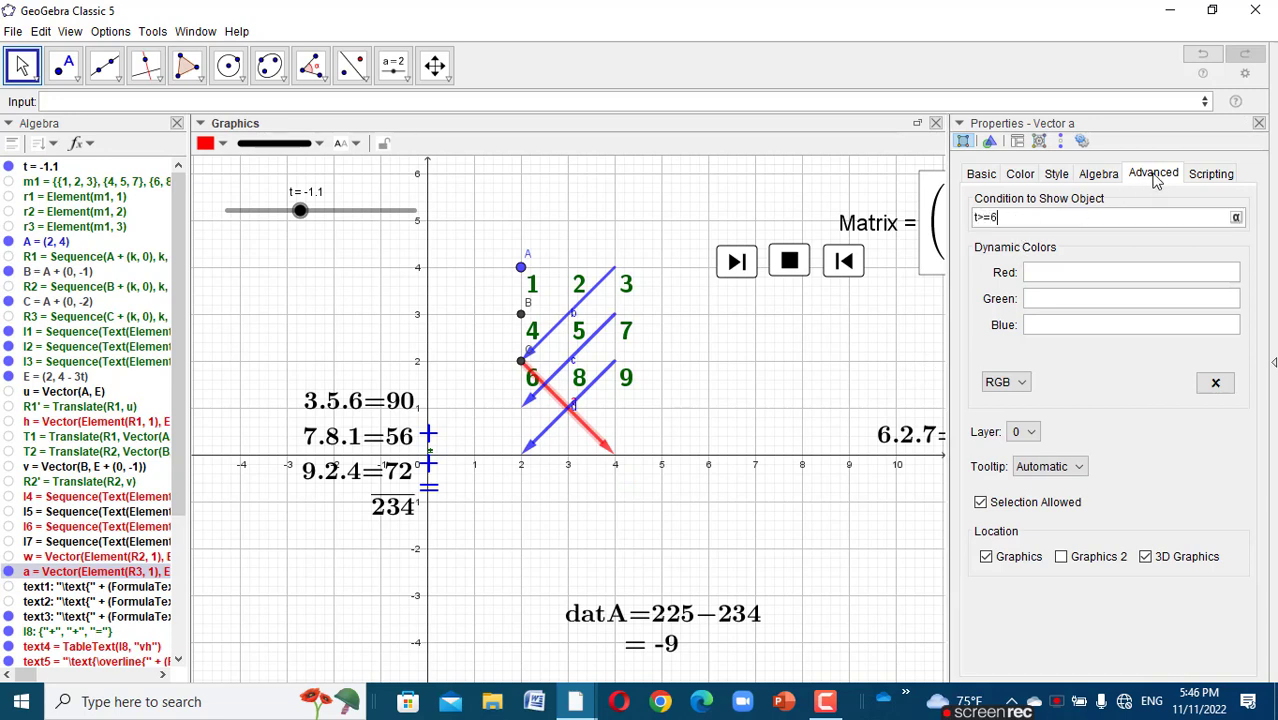
click(1262, 127)
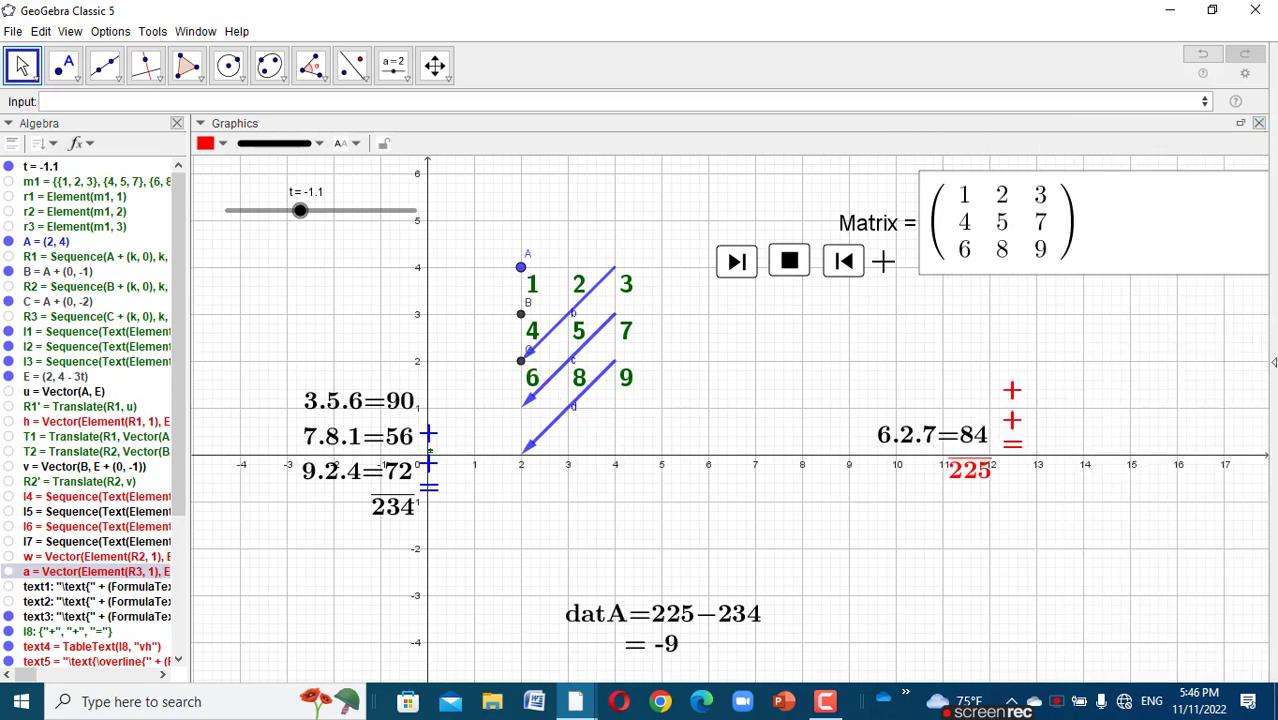
- Add a lower limit on t as the show condition of the "6.2.7=84" product text
click(940, 440)
right_click(938, 440)
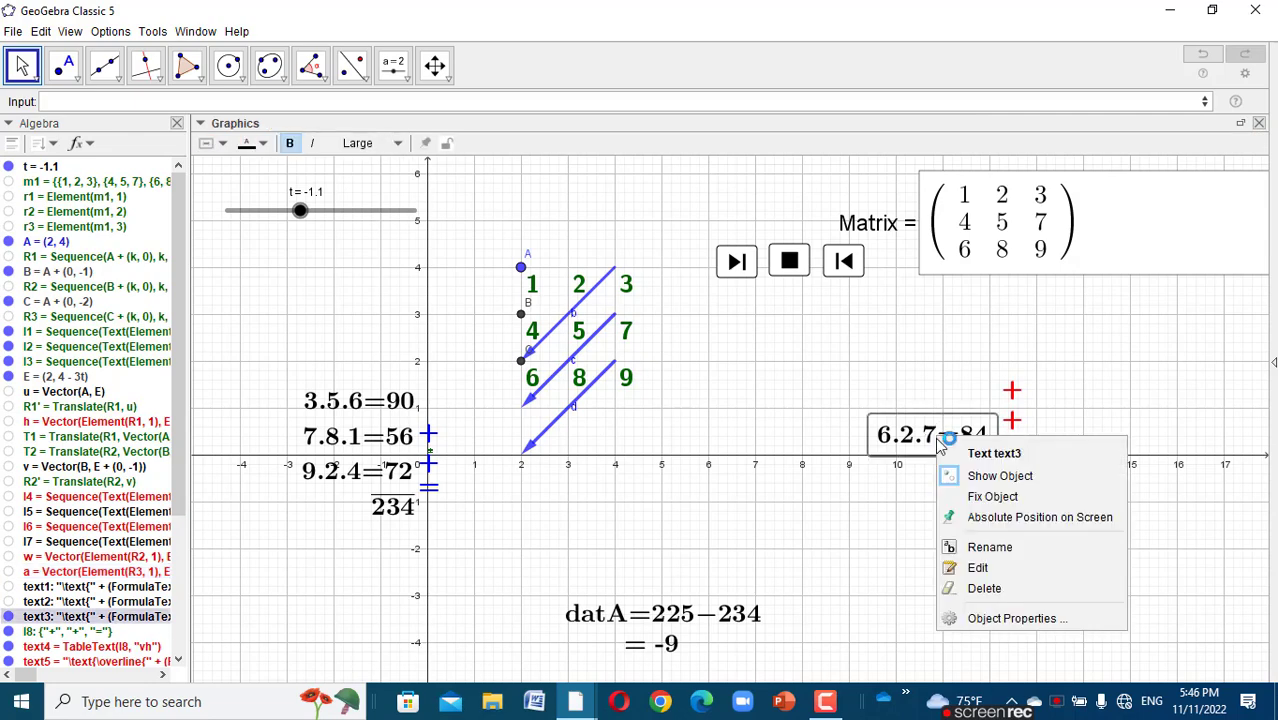
click(995, 616)
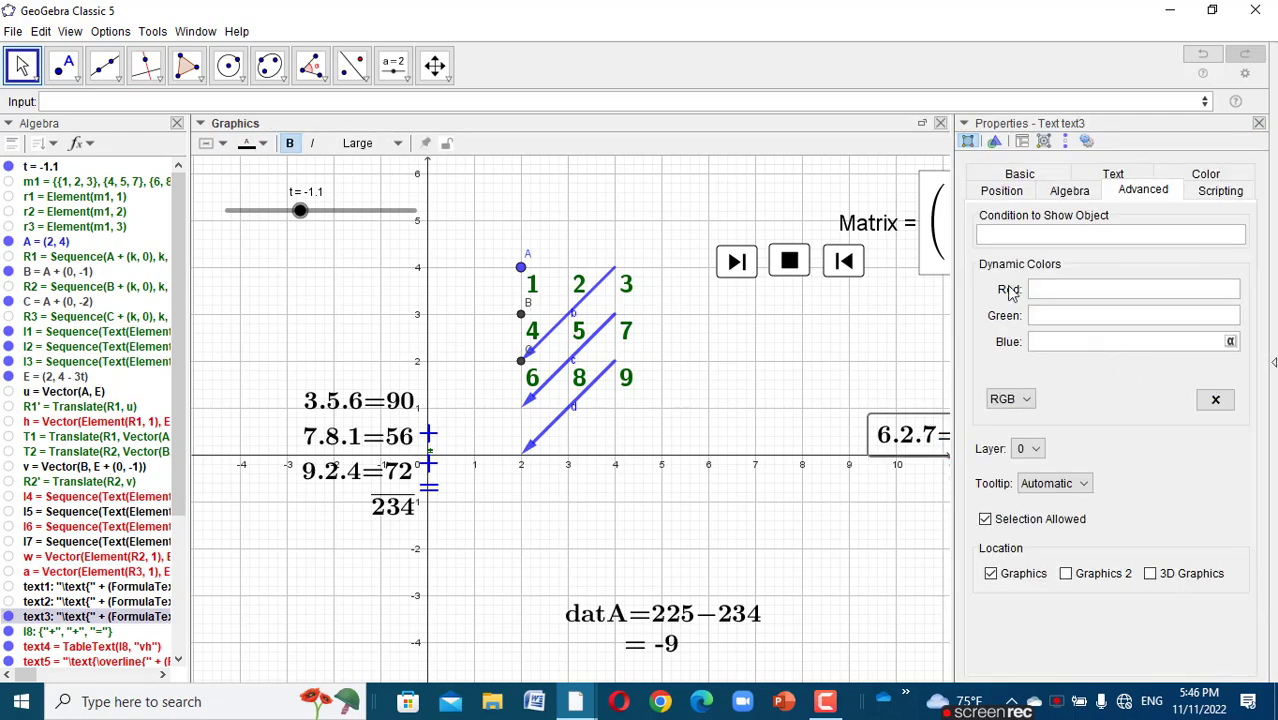
click(1001, 232)
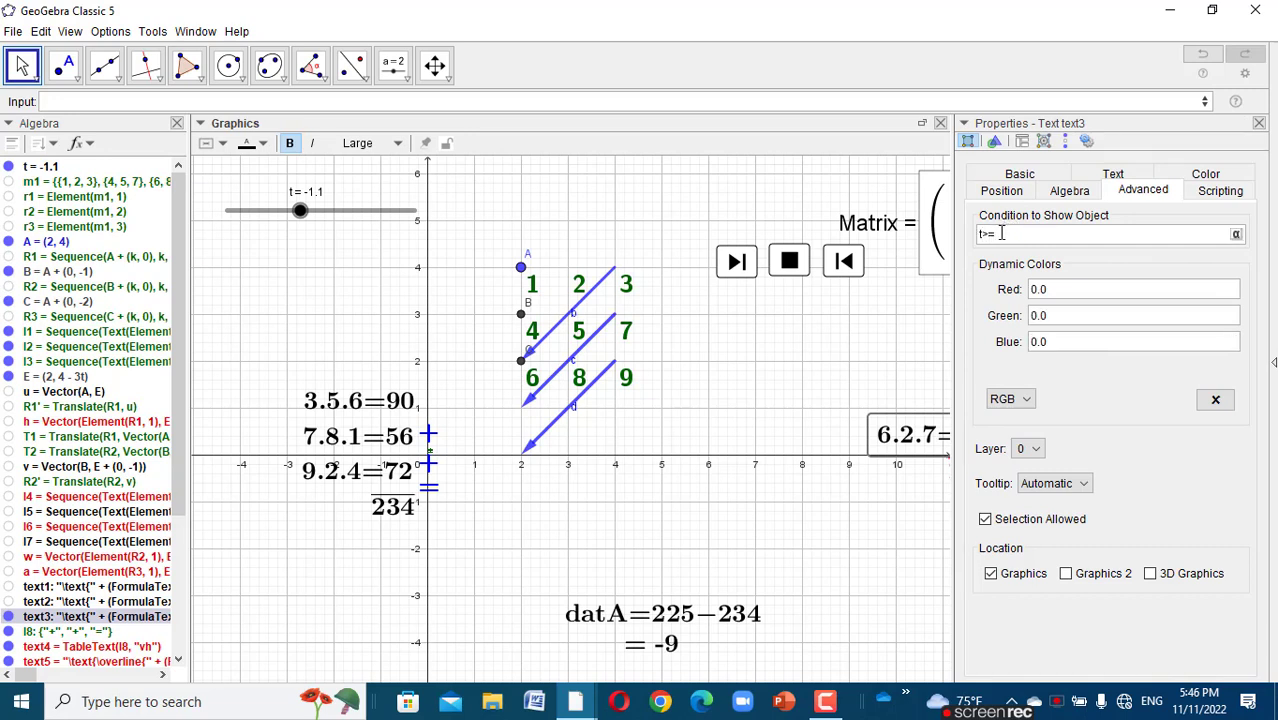
click(1261, 128)
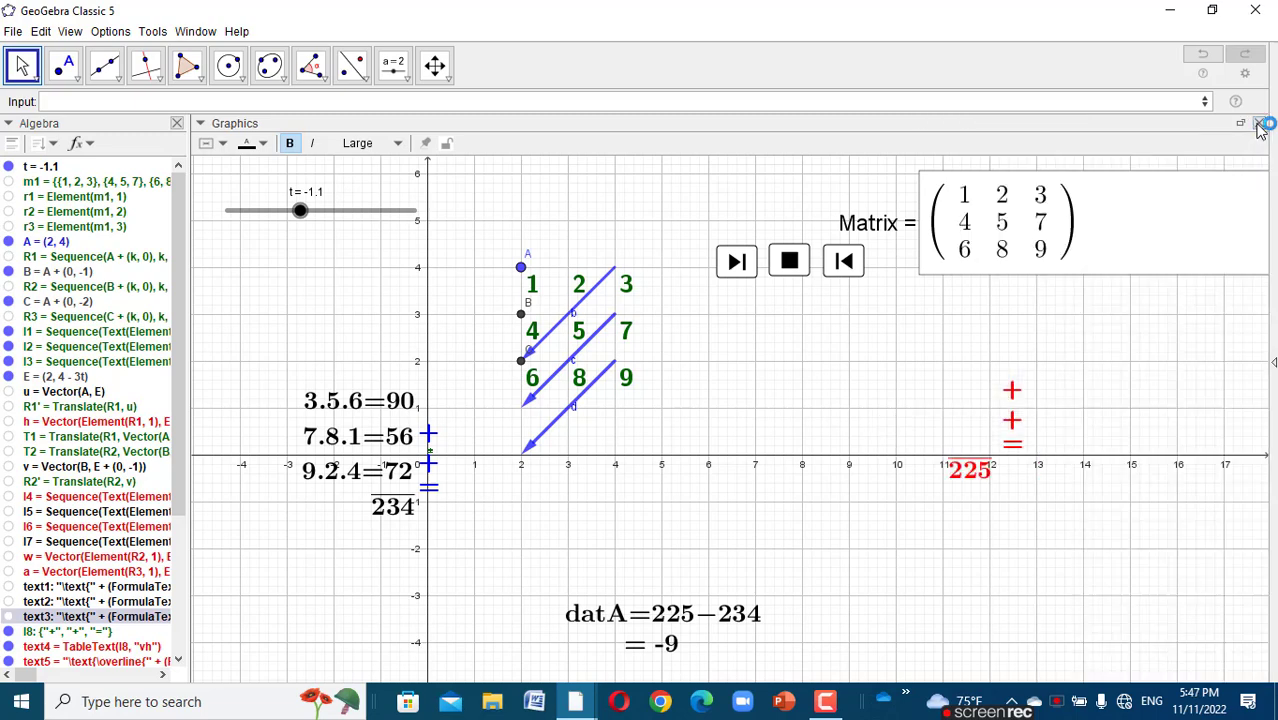
- Give the red column of plus and equals signs the show condition t>=8
click(1004, 432)
right_click(1004, 432)
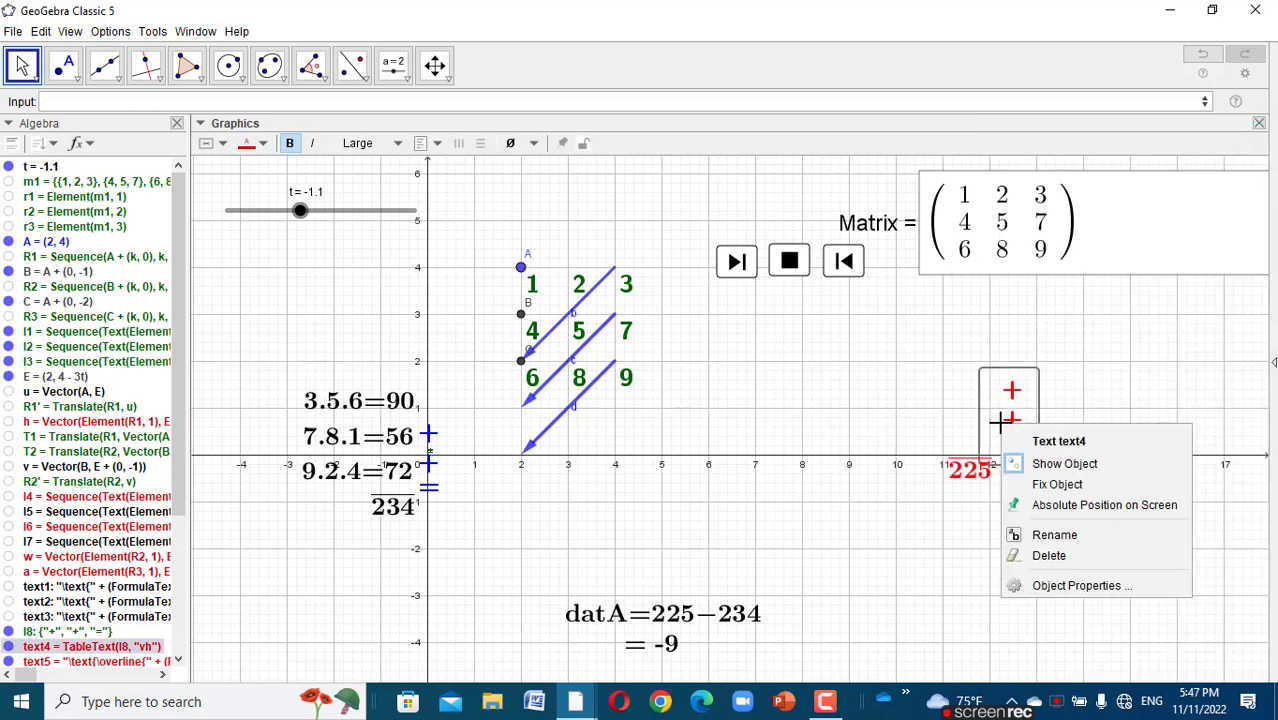
click(1056, 585)
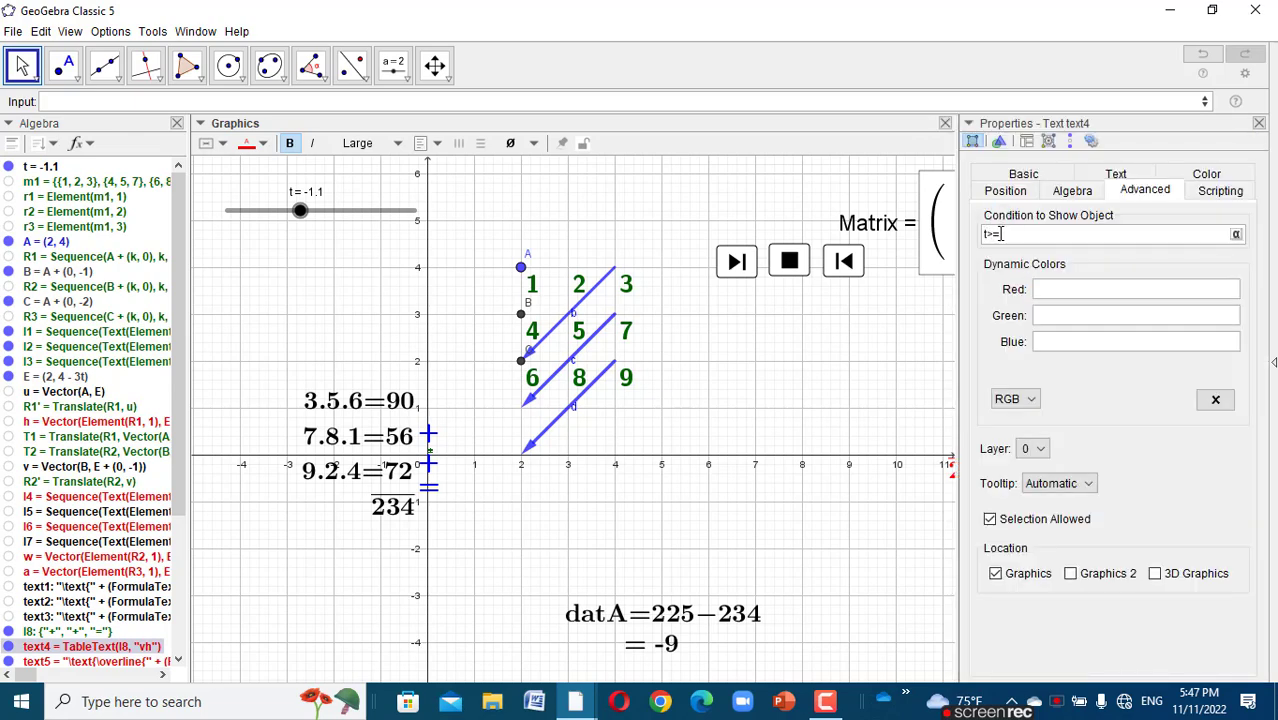
click(1152, 210)
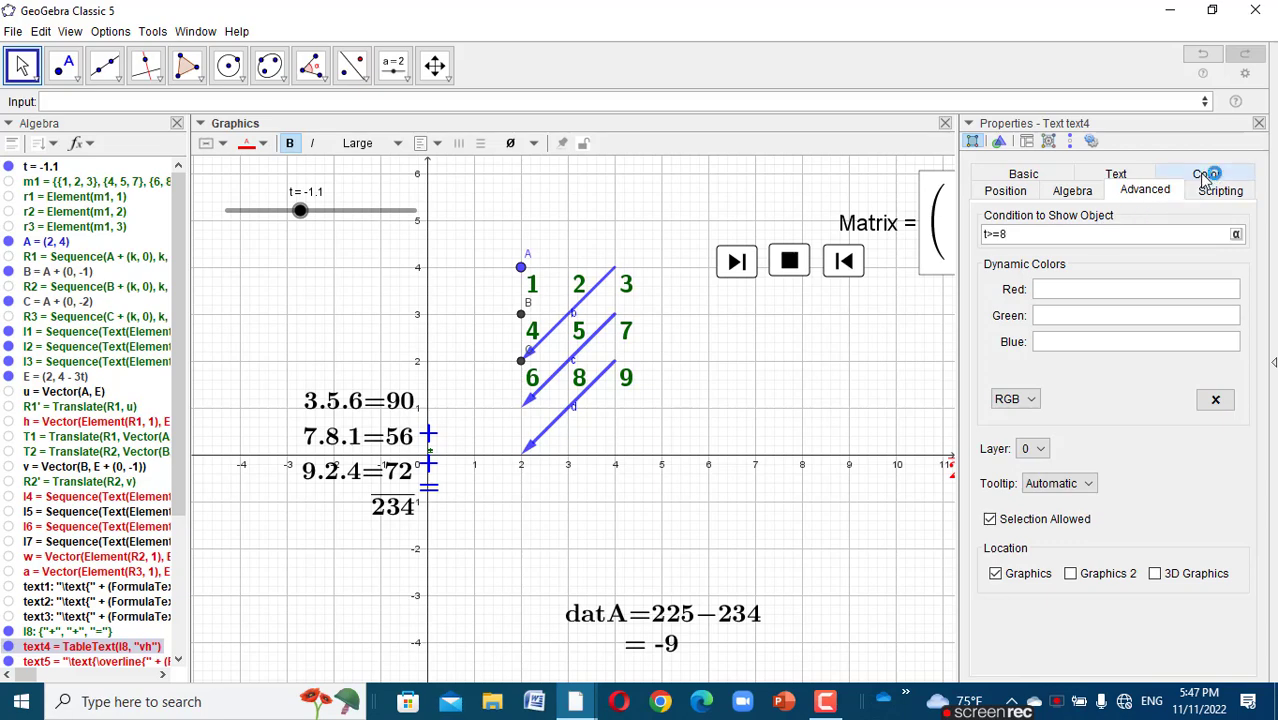
click(1262, 124)
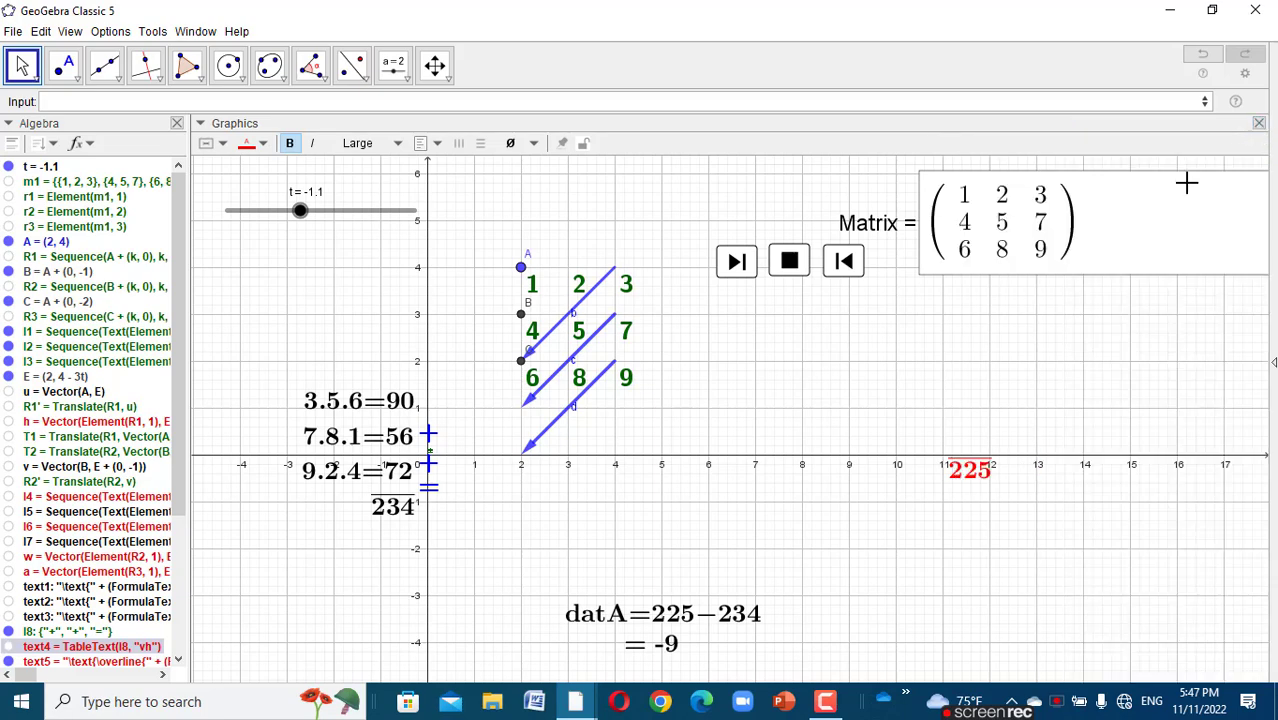
- Give the red overlined sum text "225" the show condition t>=9
click(966, 467)
right_click(967, 463)
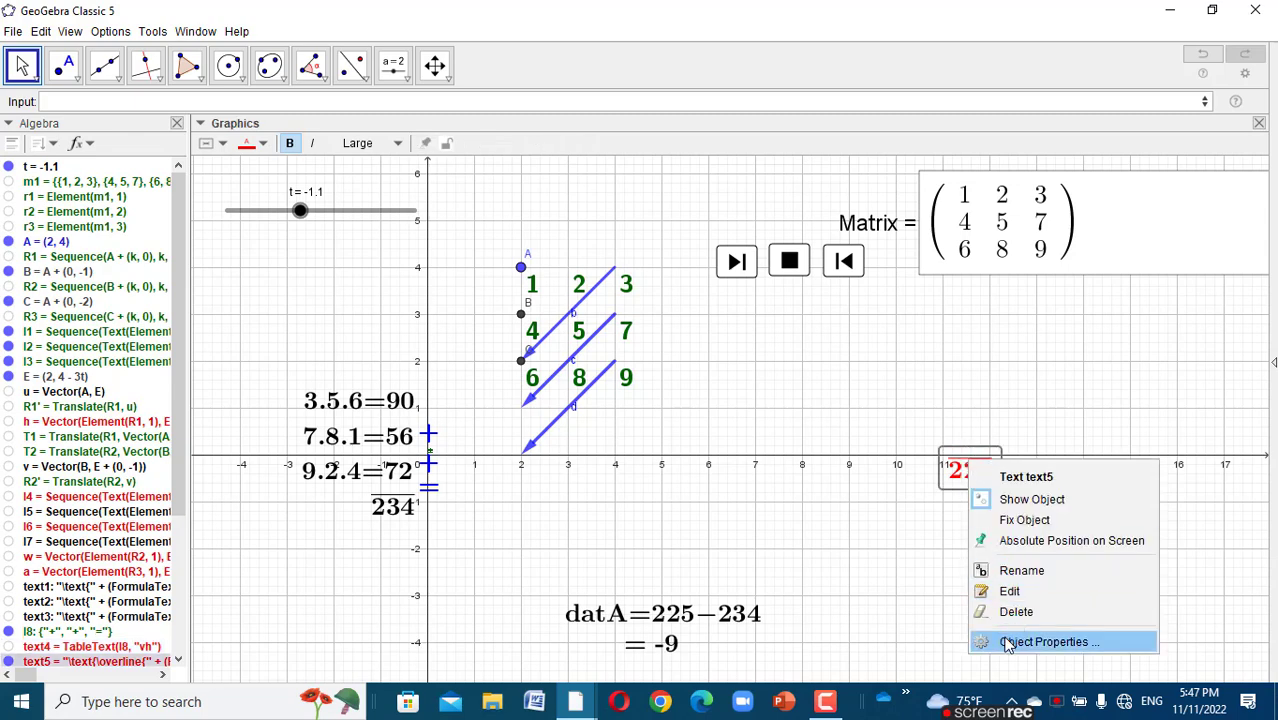
click(1012, 642)
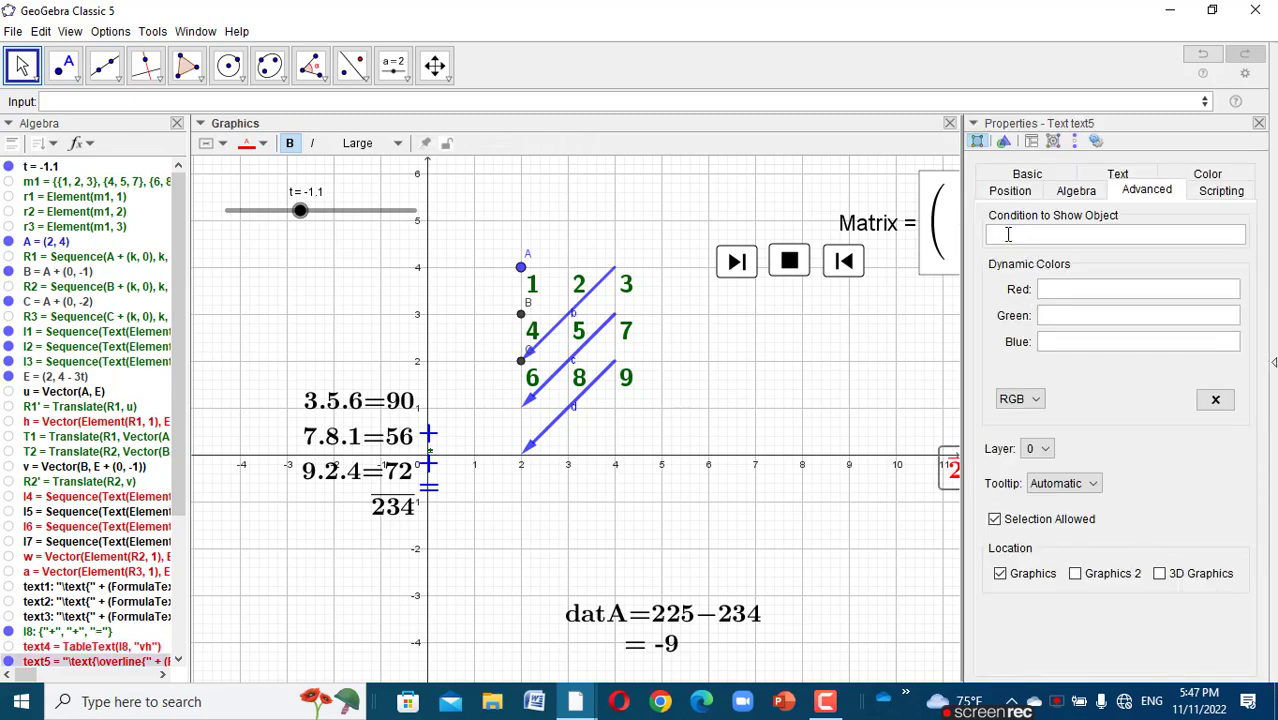
click(1008, 234)
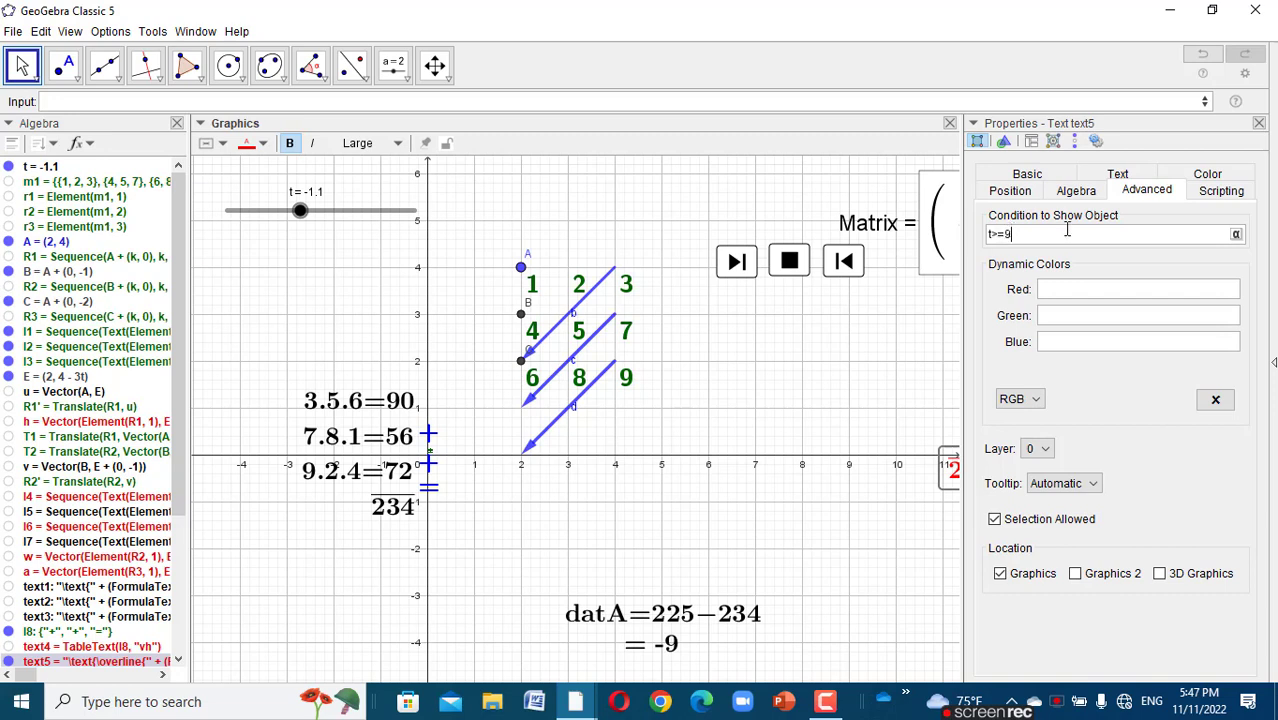
click(1259, 123)
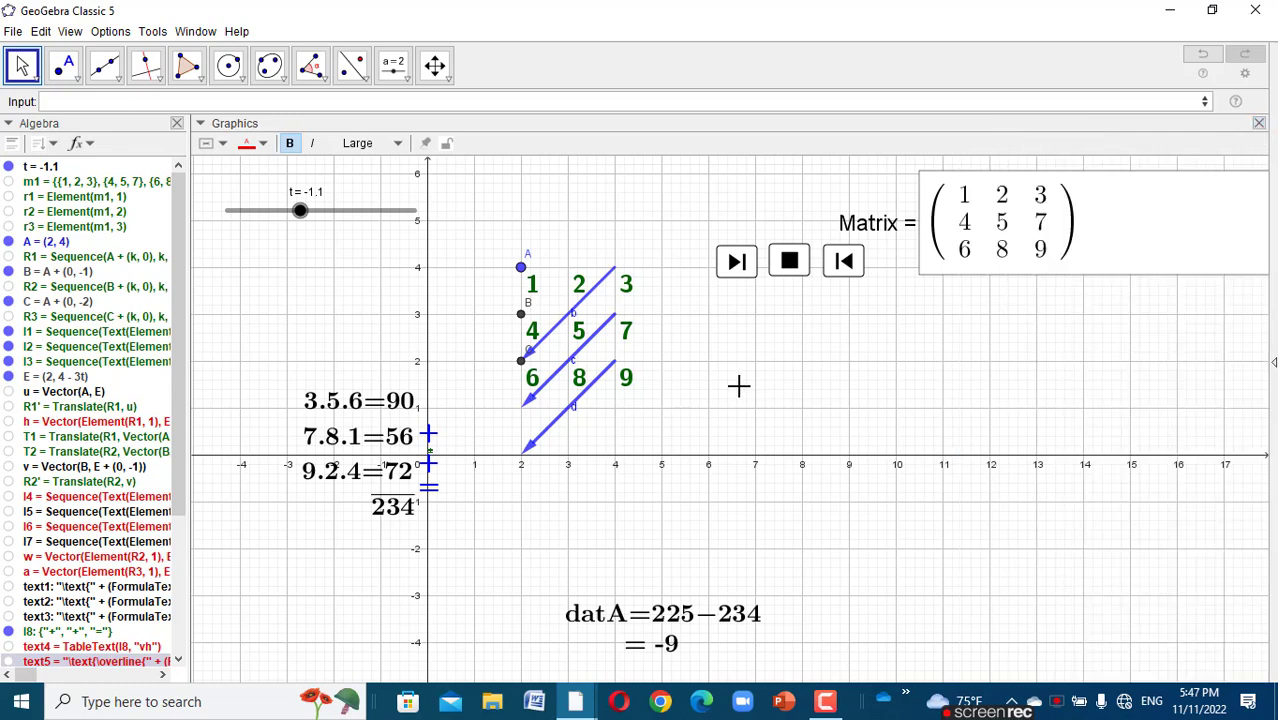
- Give the blue arrow running from the 3 down to the 6 the show condition t>=10
right_click(540, 330)
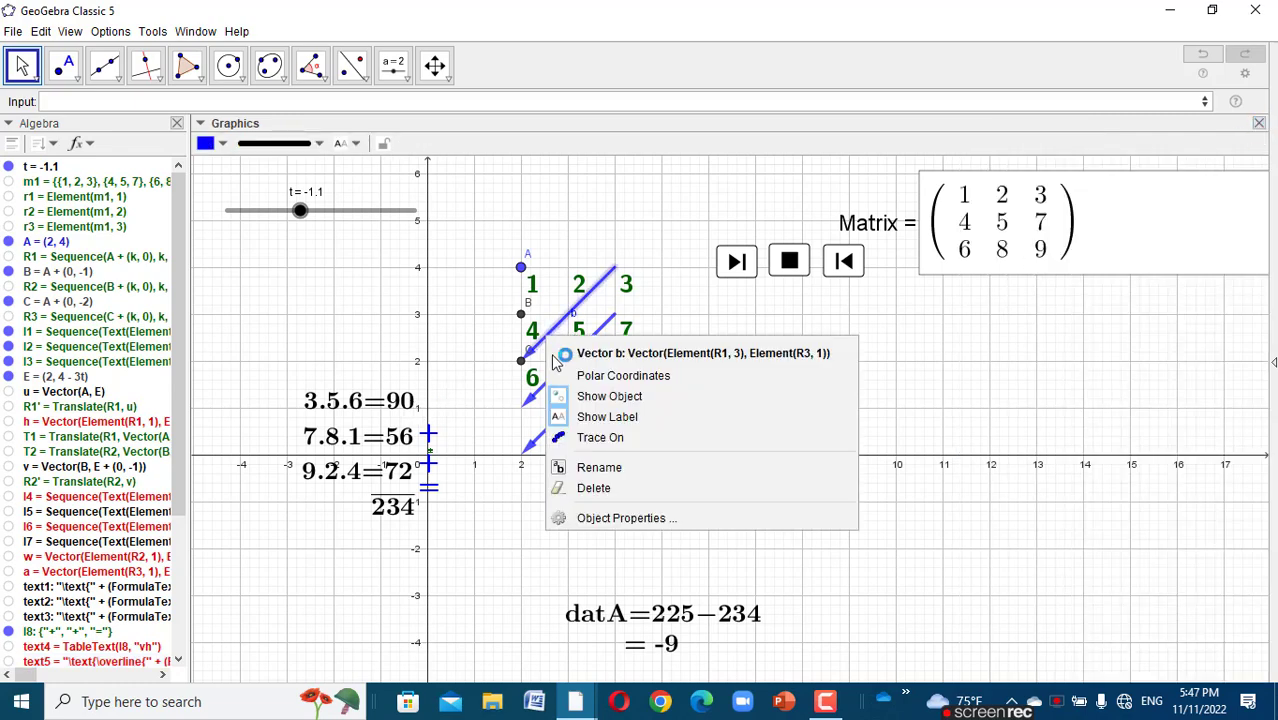
click(620, 515)
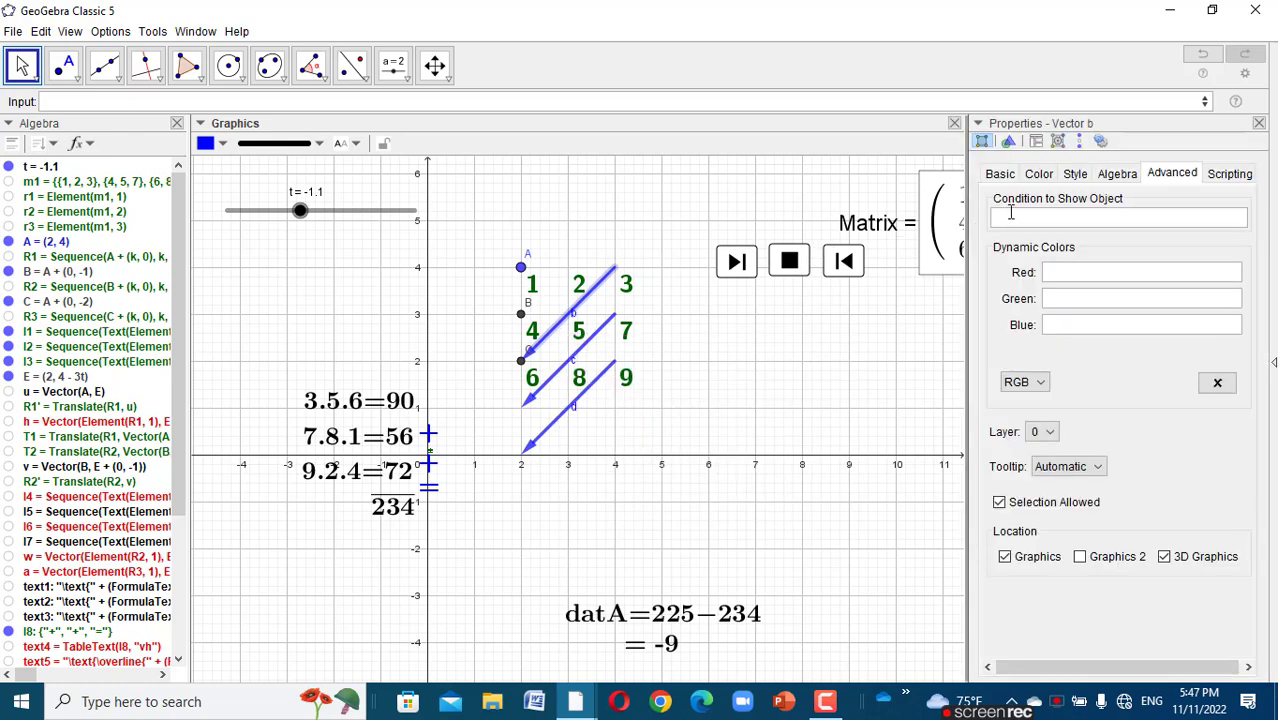
click(1013, 213)
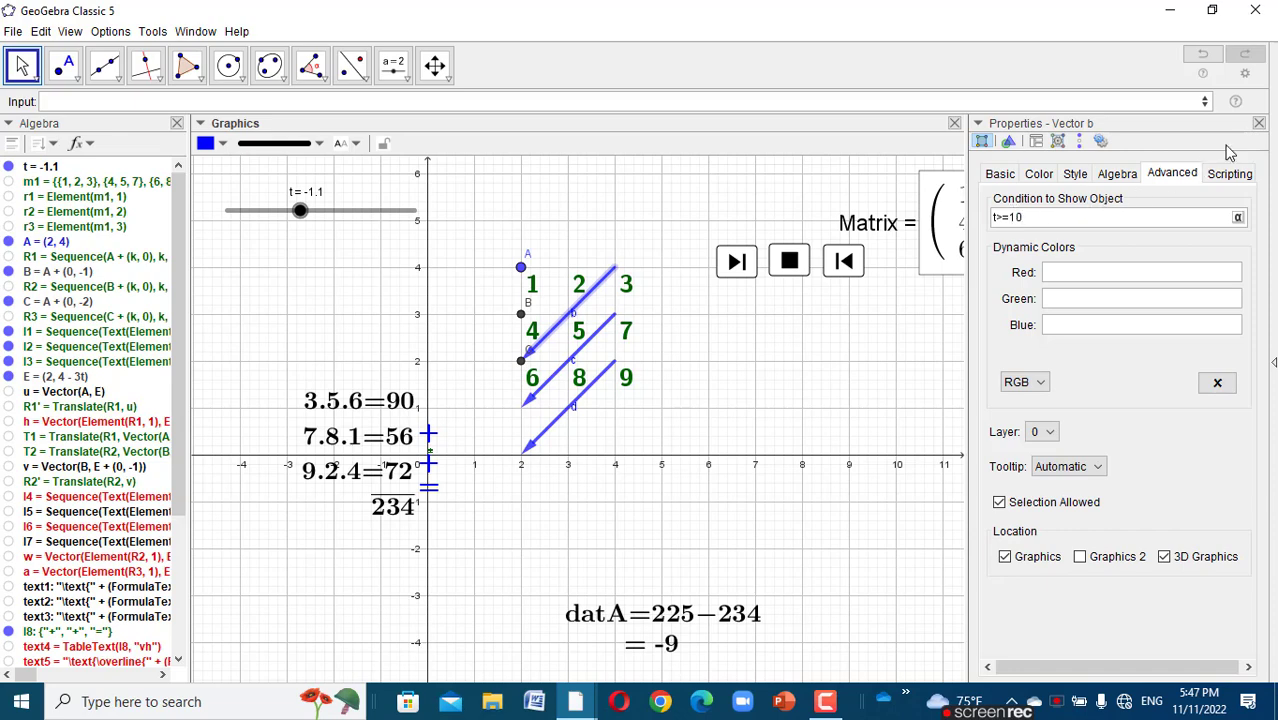
click(1260, 126)
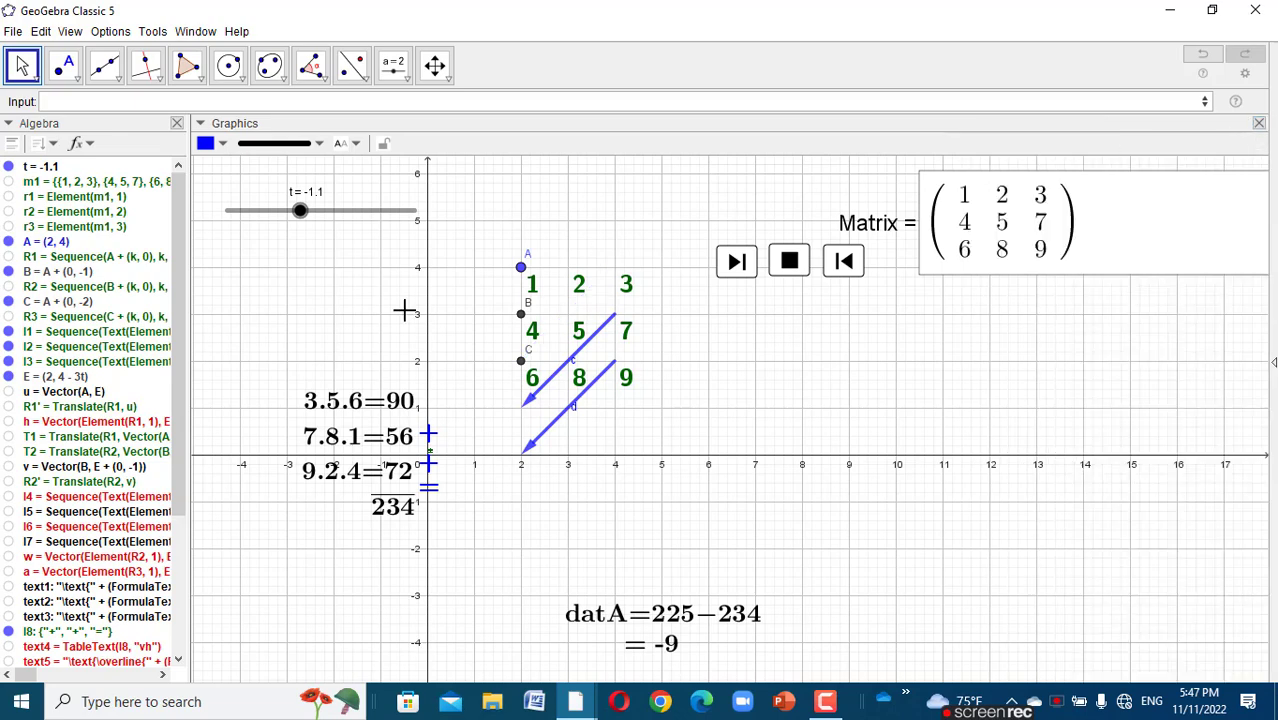
- Give the "3.5.6=90" product text the show condition t>=11
click(390, 412)
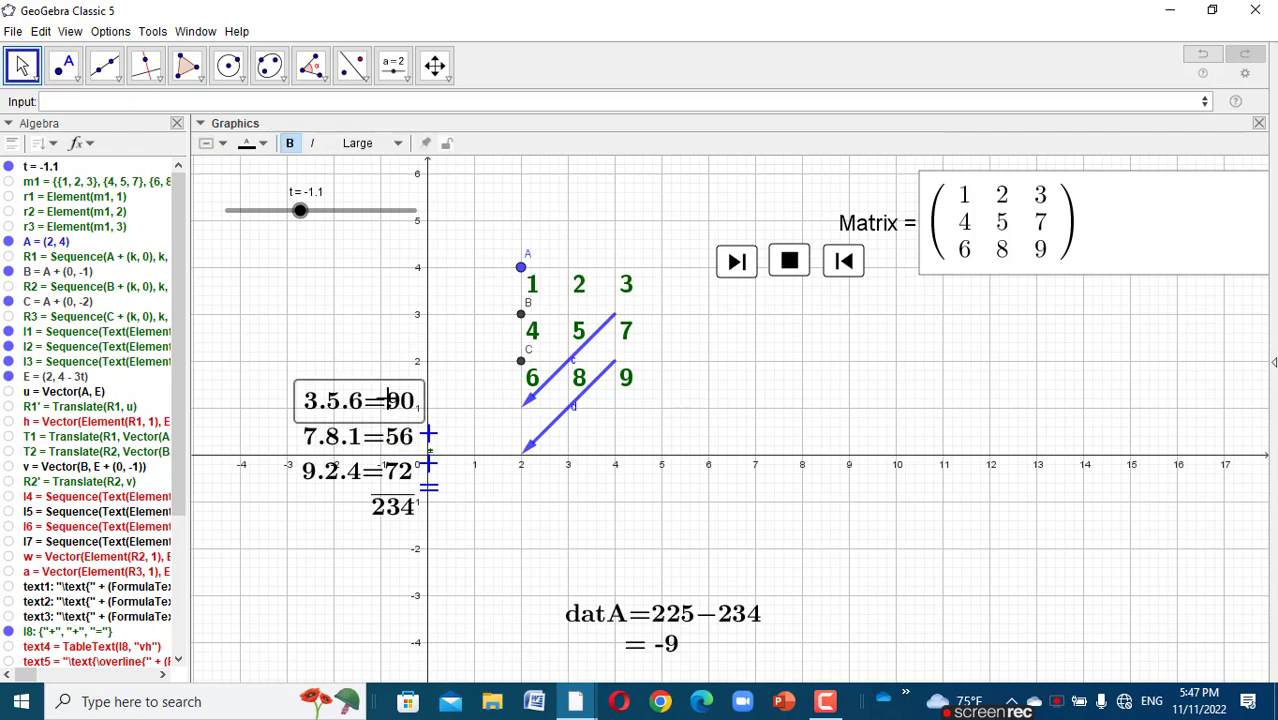
right_click(388, 398)
click(463, 582)
click(1013, 237)
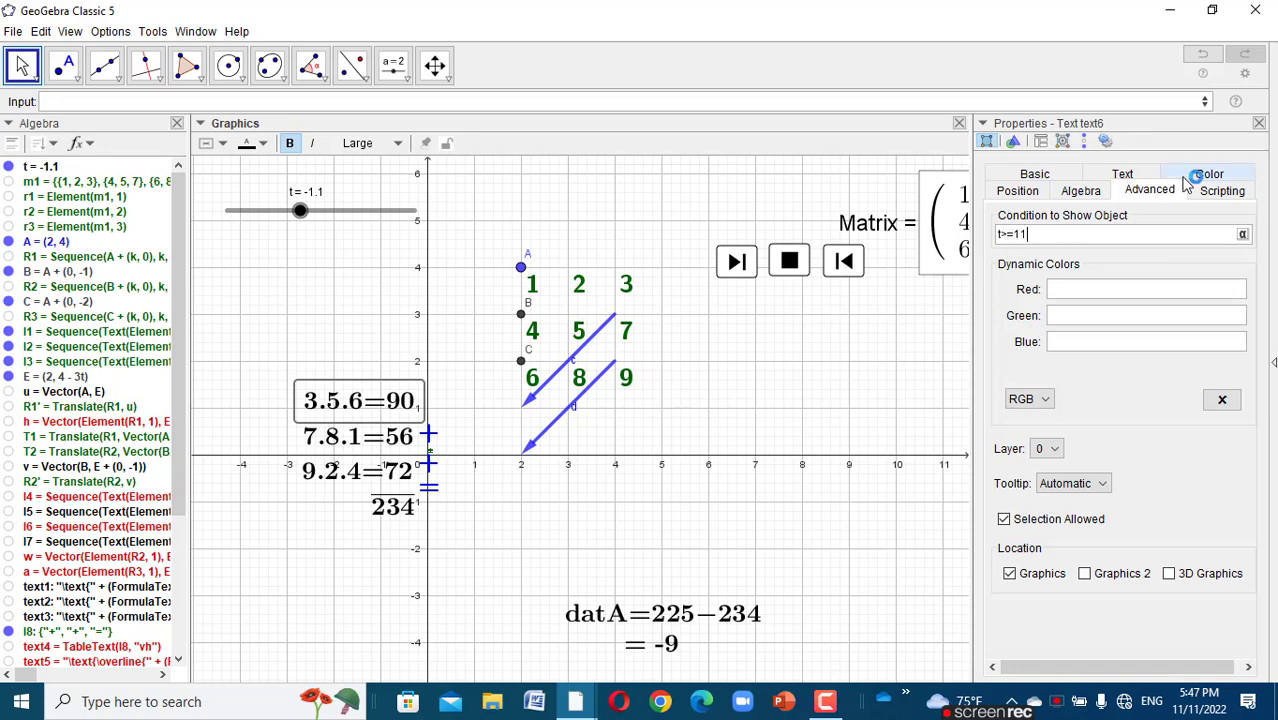
click(1259, 124)
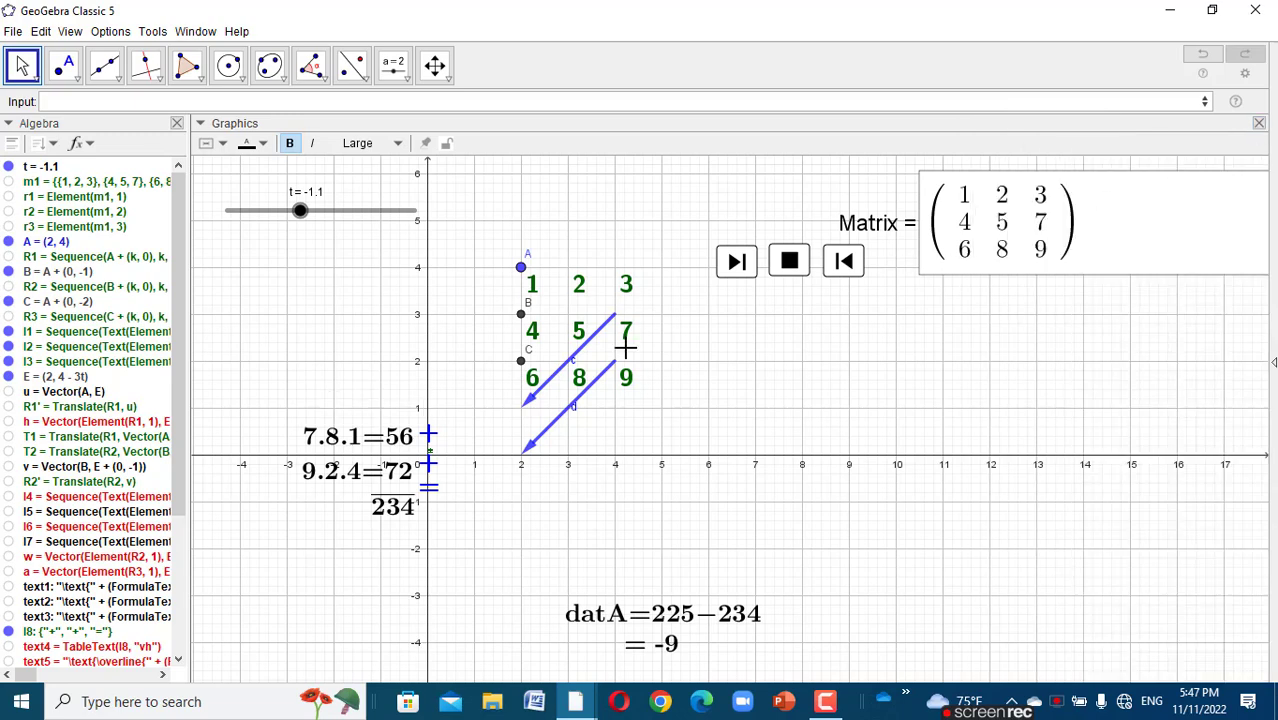
- Give the blue arrow starting at the 7 in the second matrix row the show condition t>=12
click(583, 357)
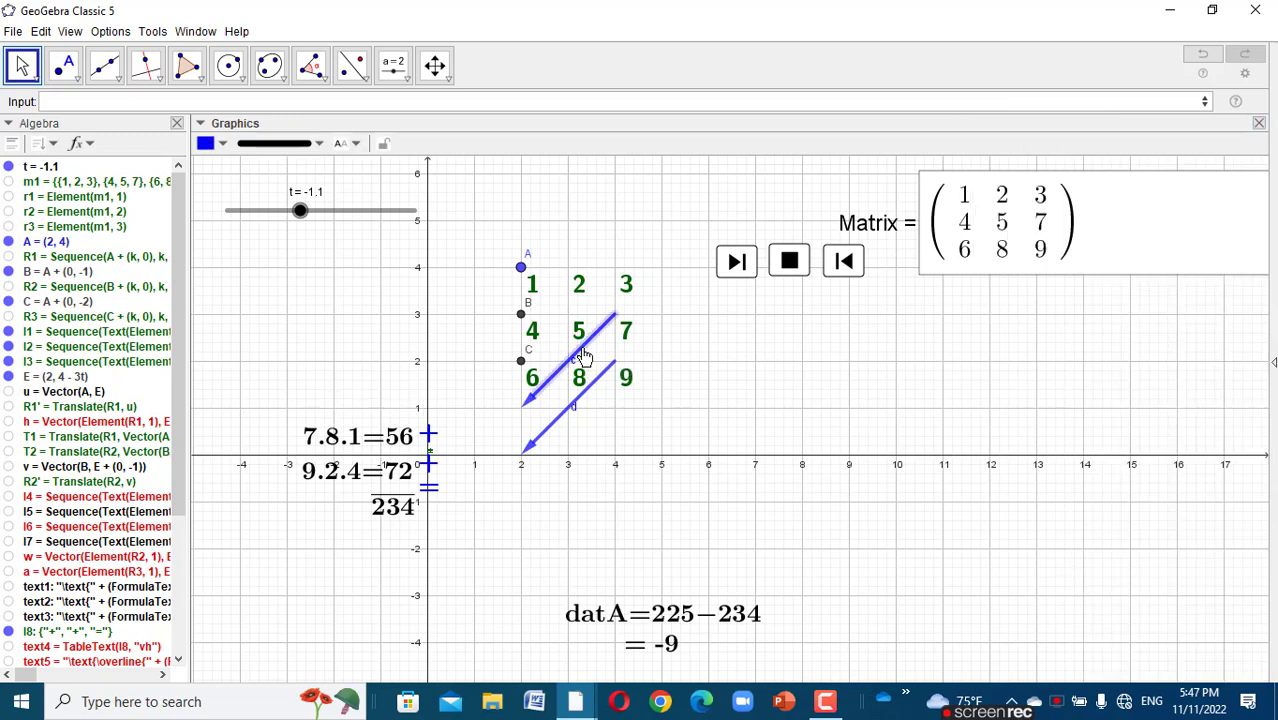
right_click(583, 355)
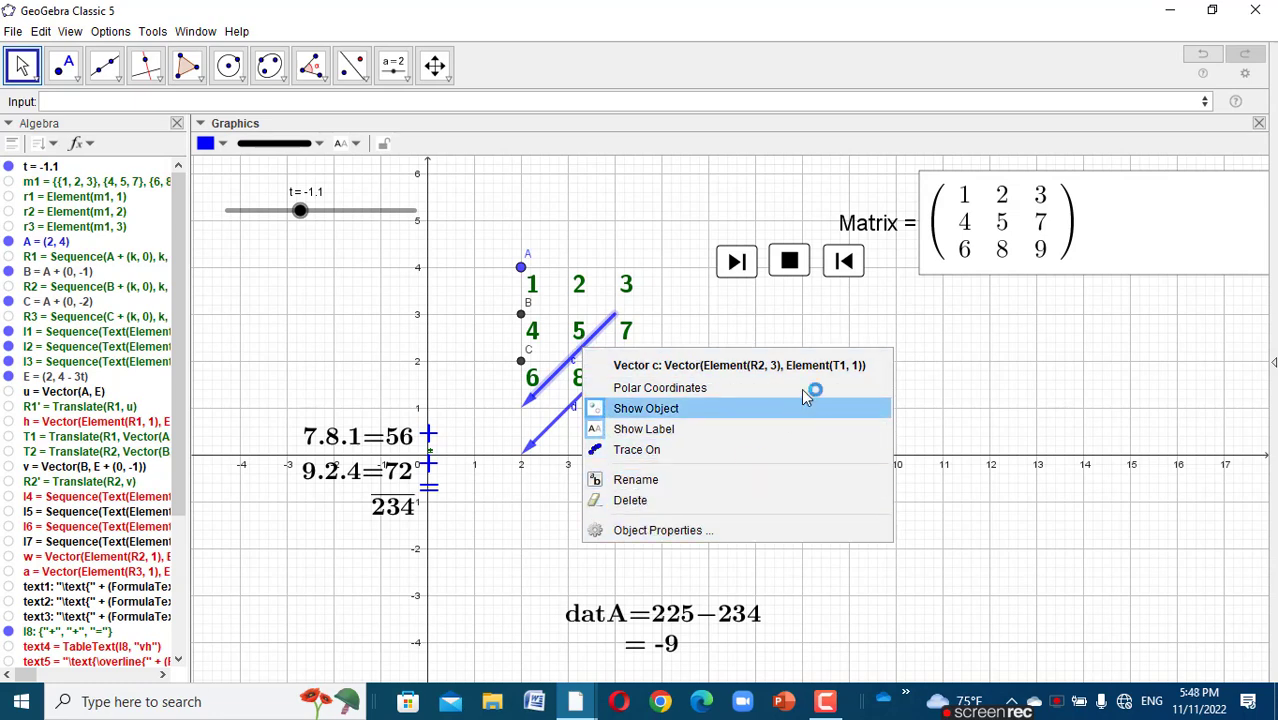
click(697, 543)
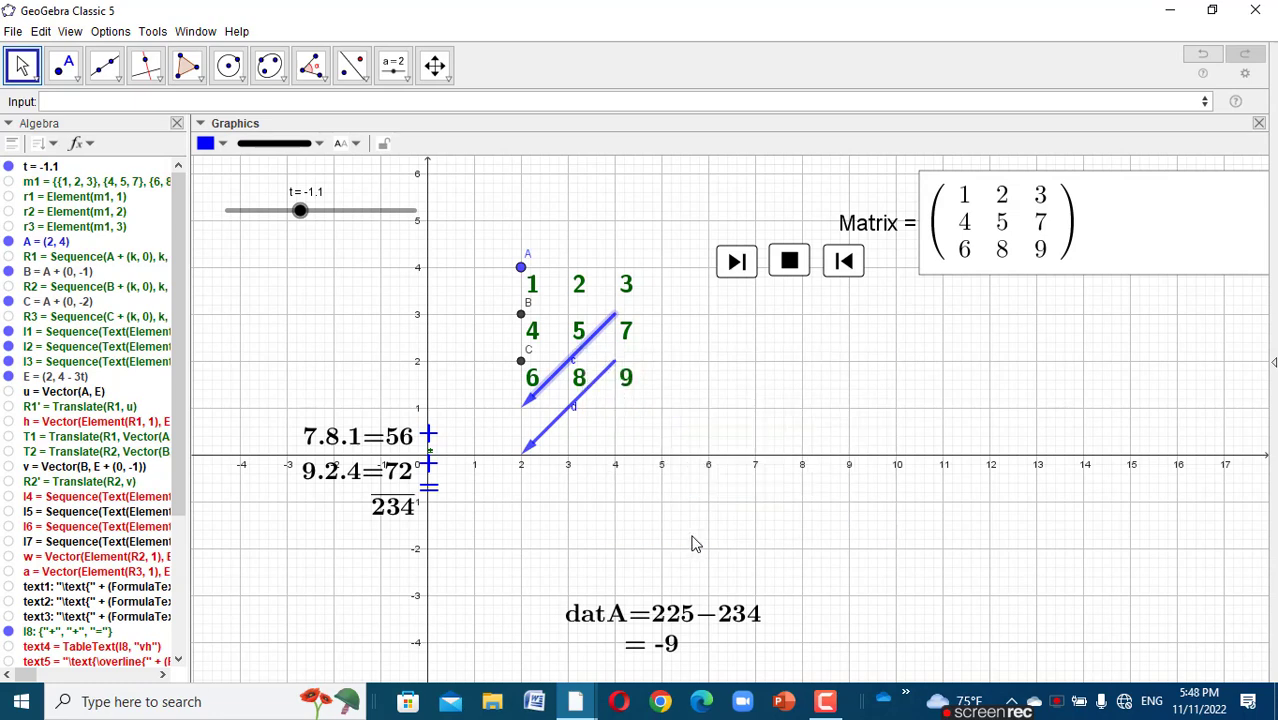
drag(690, 540, 807, 400)
drag(883, 375, 883, 359)
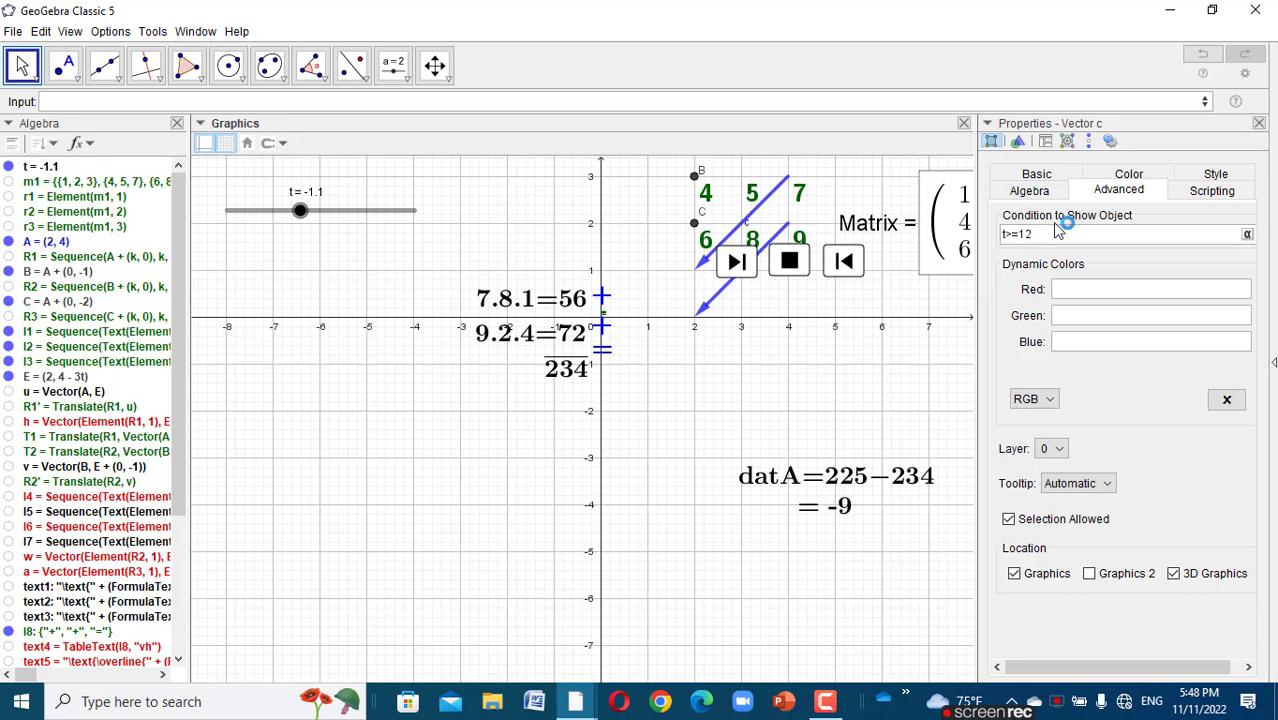
click(1259, 124)
drag(884, 414, 721, 531)
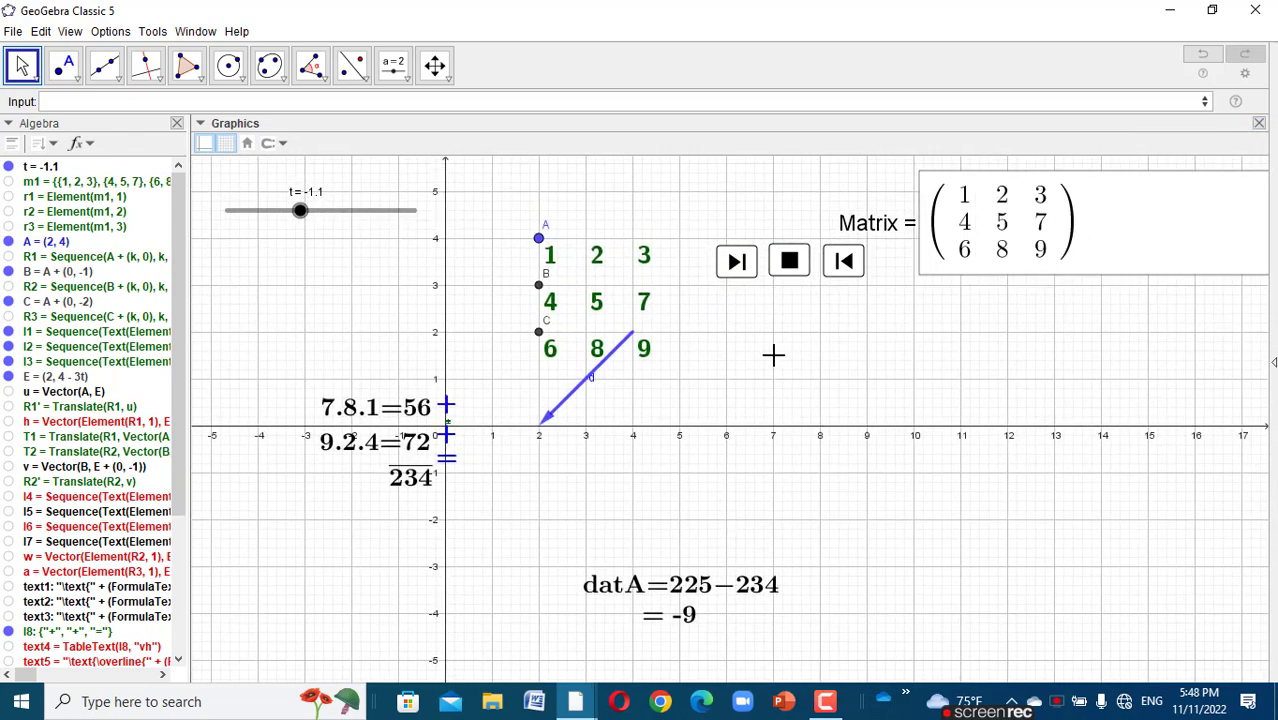
- Give the "7.8.1=56" product text the show condition t>=13
click(362, 404)
right_click(361, 400)
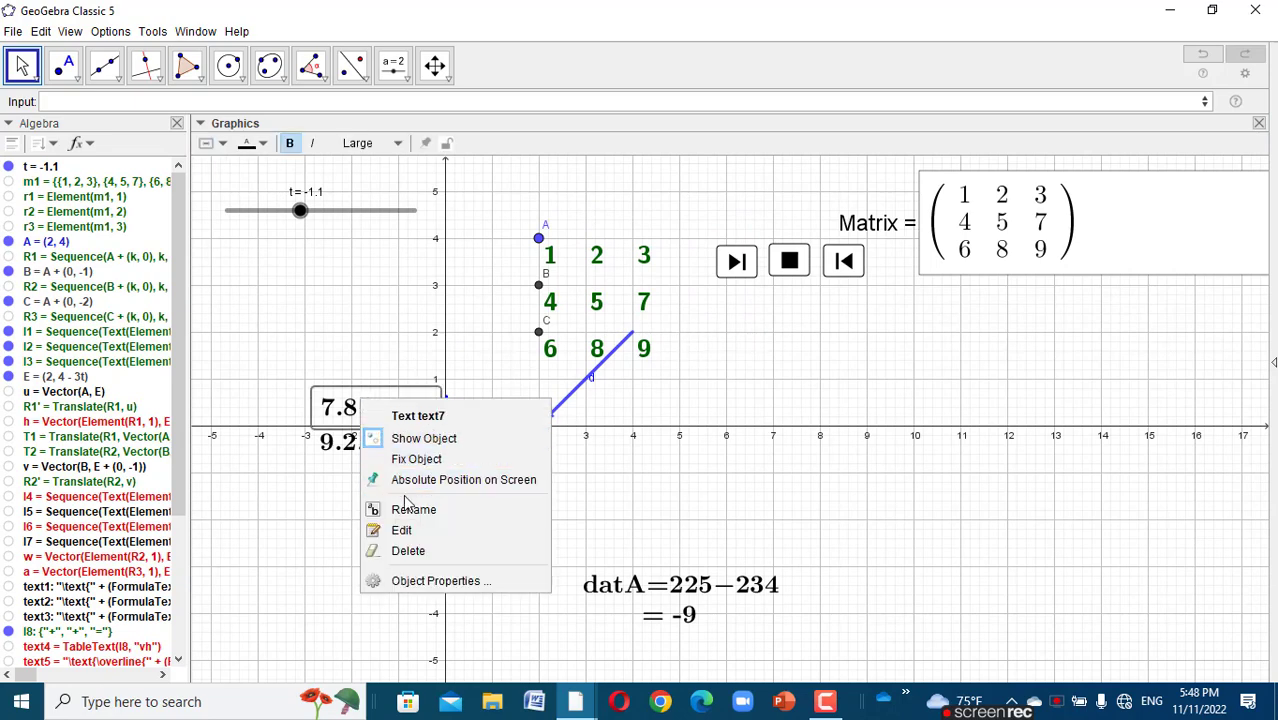
click(452, 581)
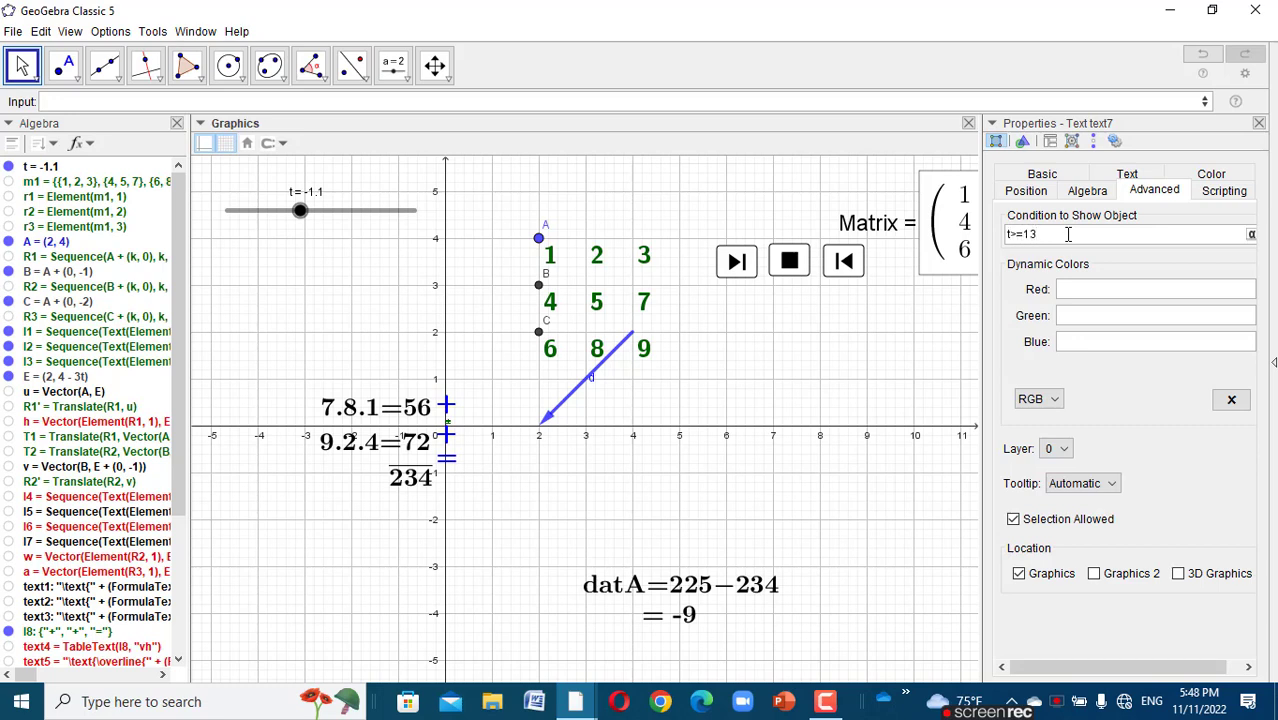
click(1259, 122)
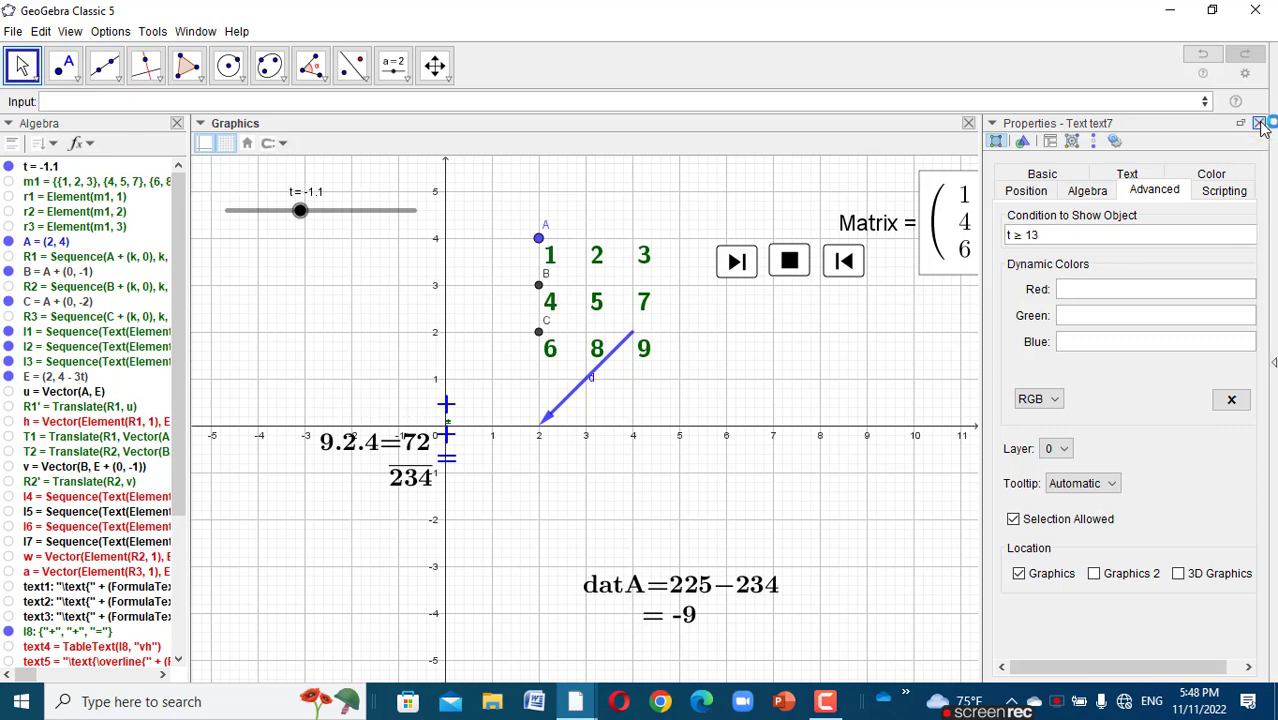
- Give the "9.2.4=72" product text the show condition t>=14
drag(644, 391, 620, 395)
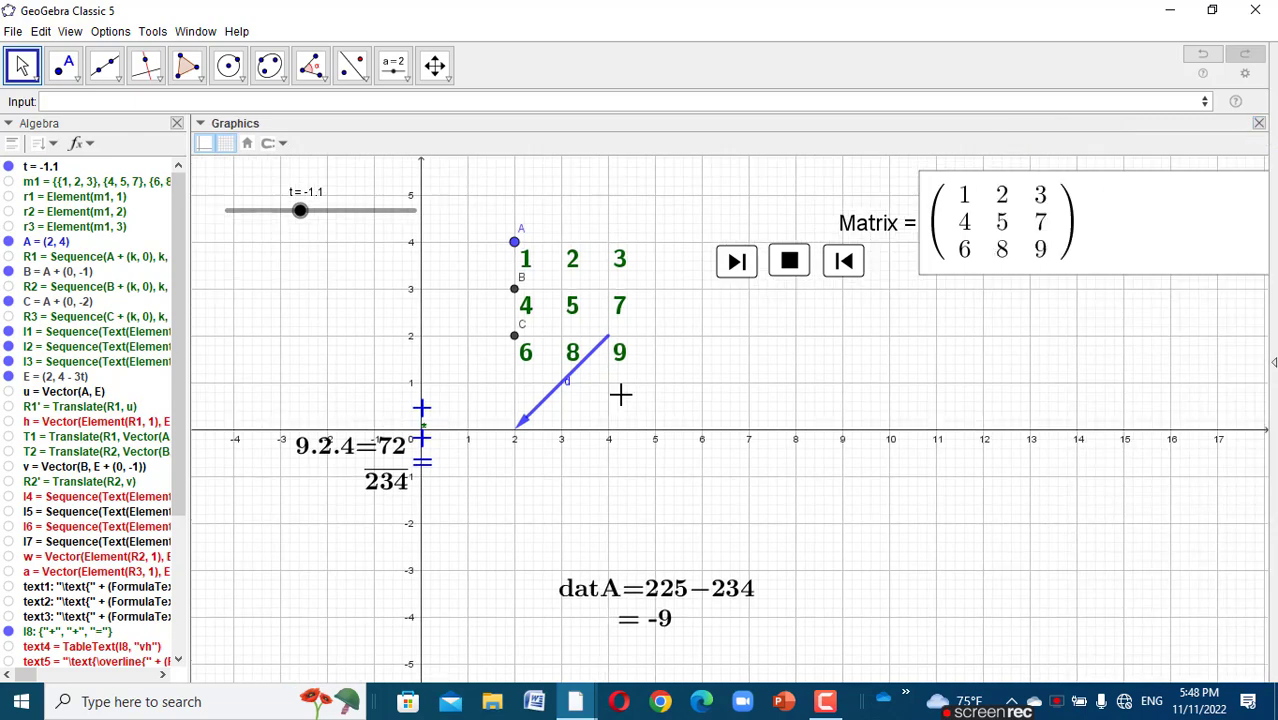
click(355, 447)
right_click(355, 447)
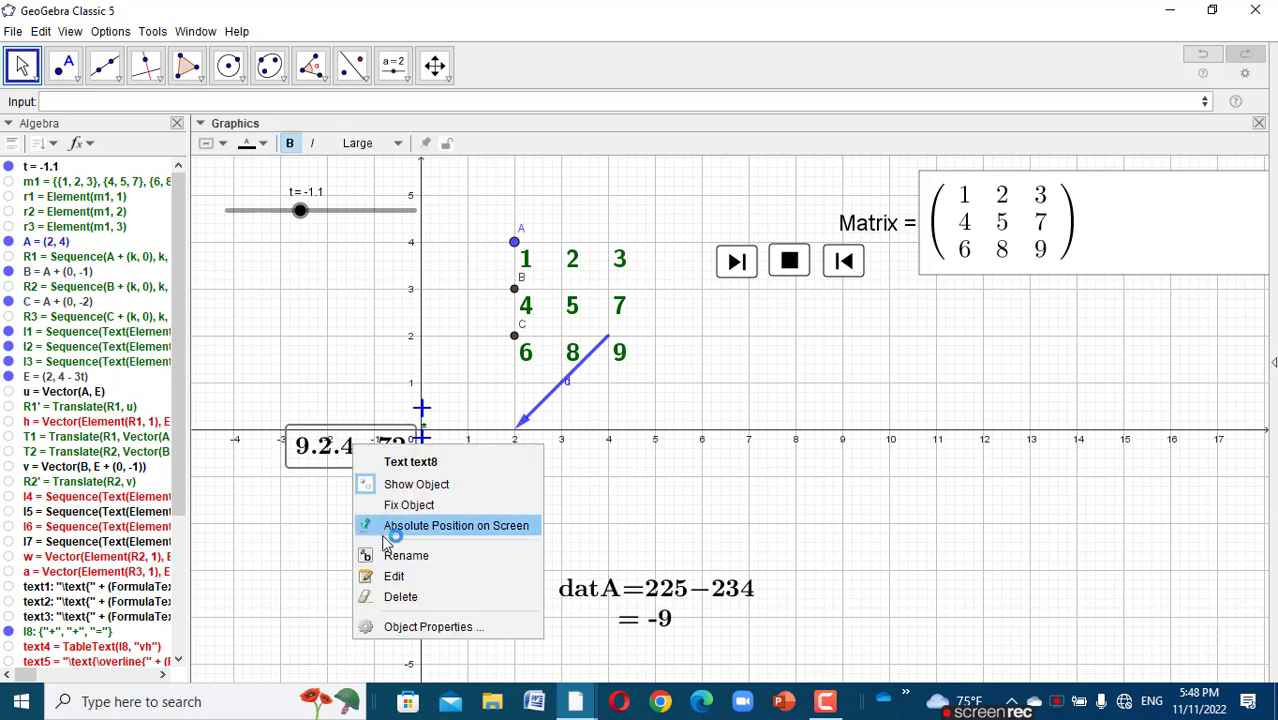
click(440, 626)
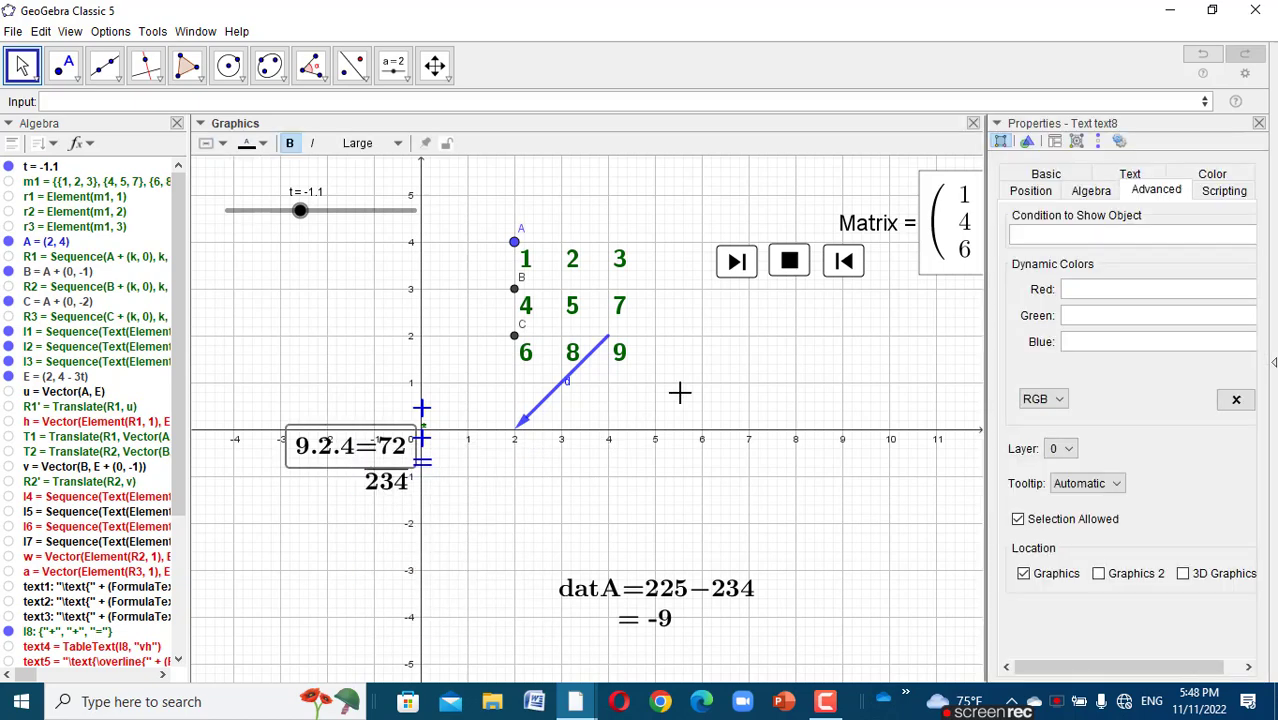
click(1027, 235)
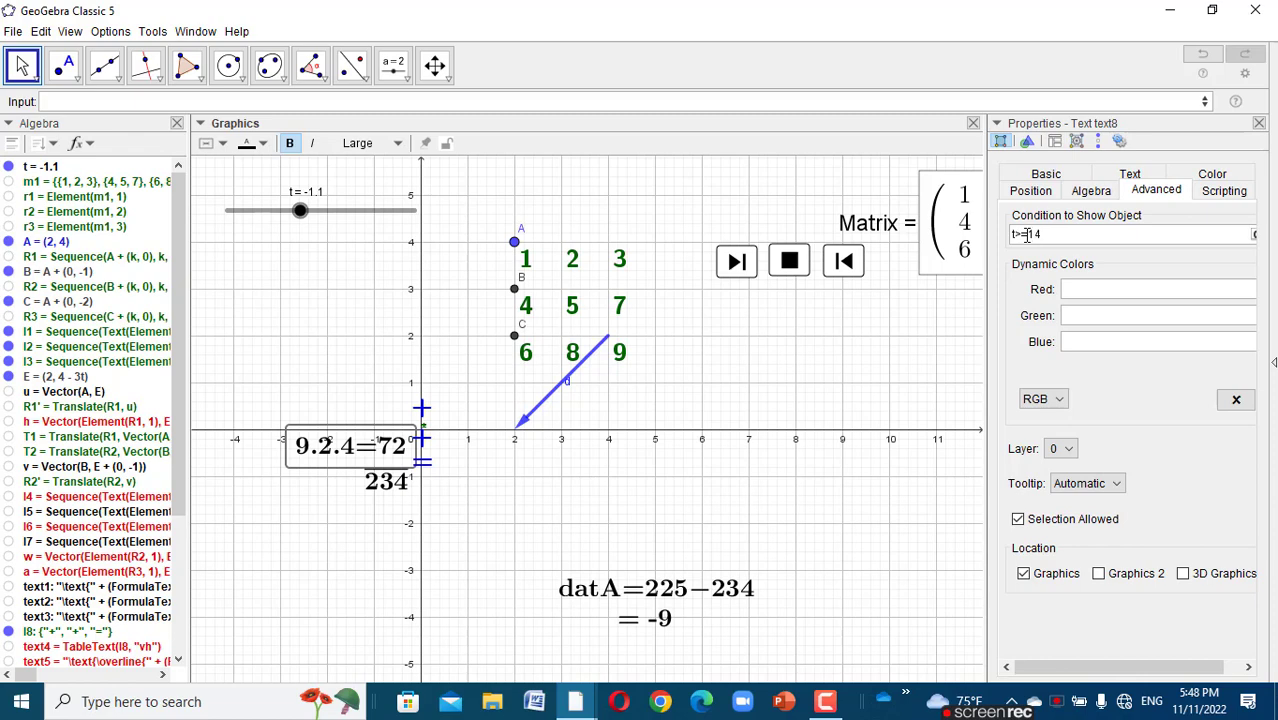
click(1258, 124)
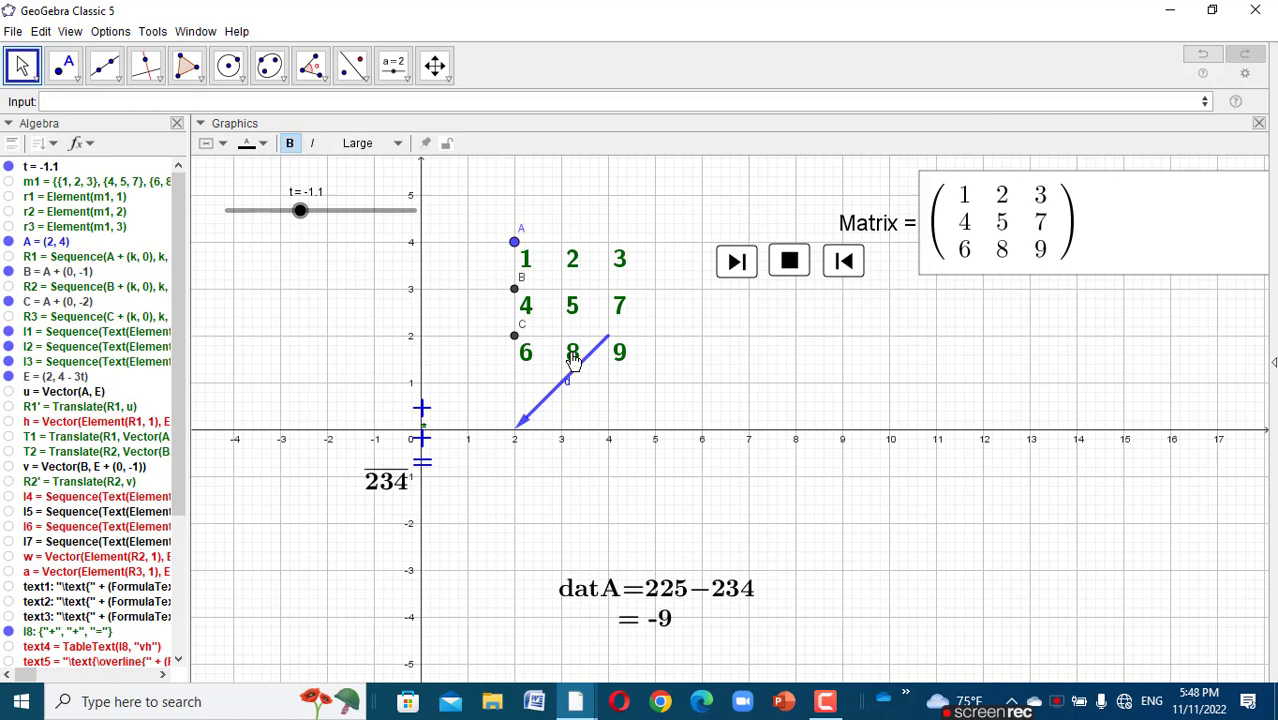
- Give the blue column of plus and equals signs the show condition t>=15
click(418, 445)
right_click(419, 448)
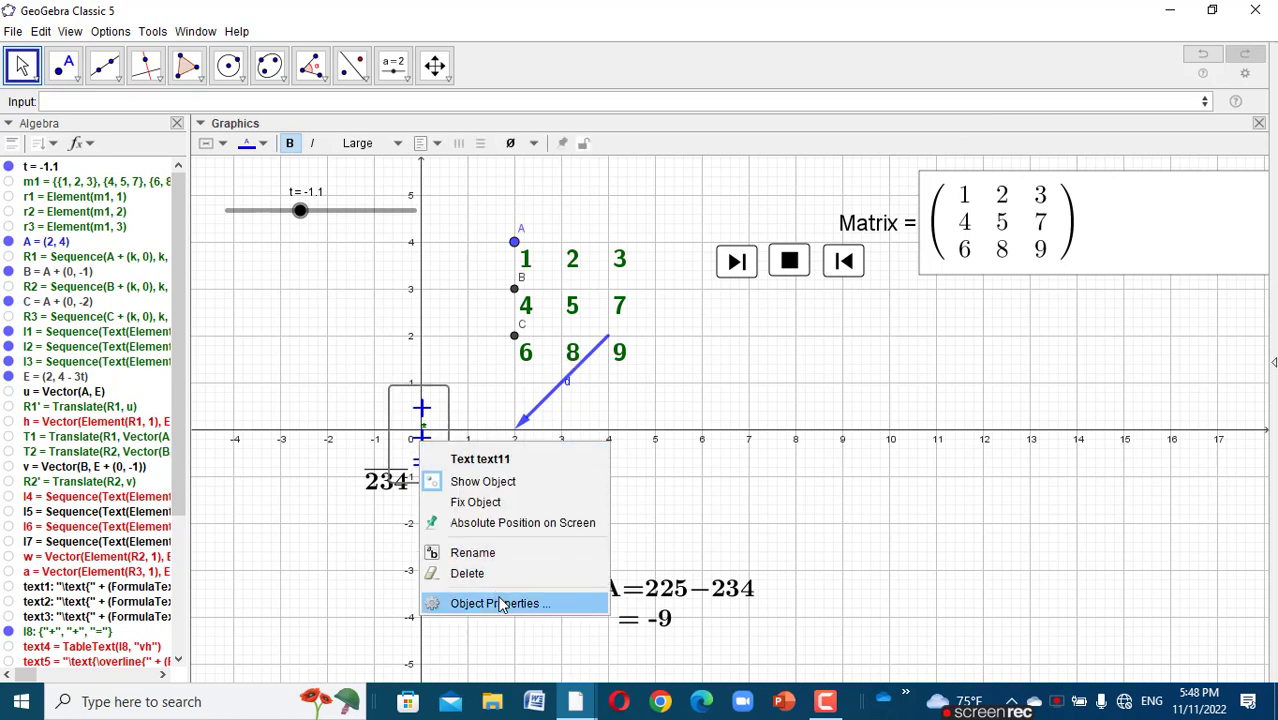
click(496, 603)
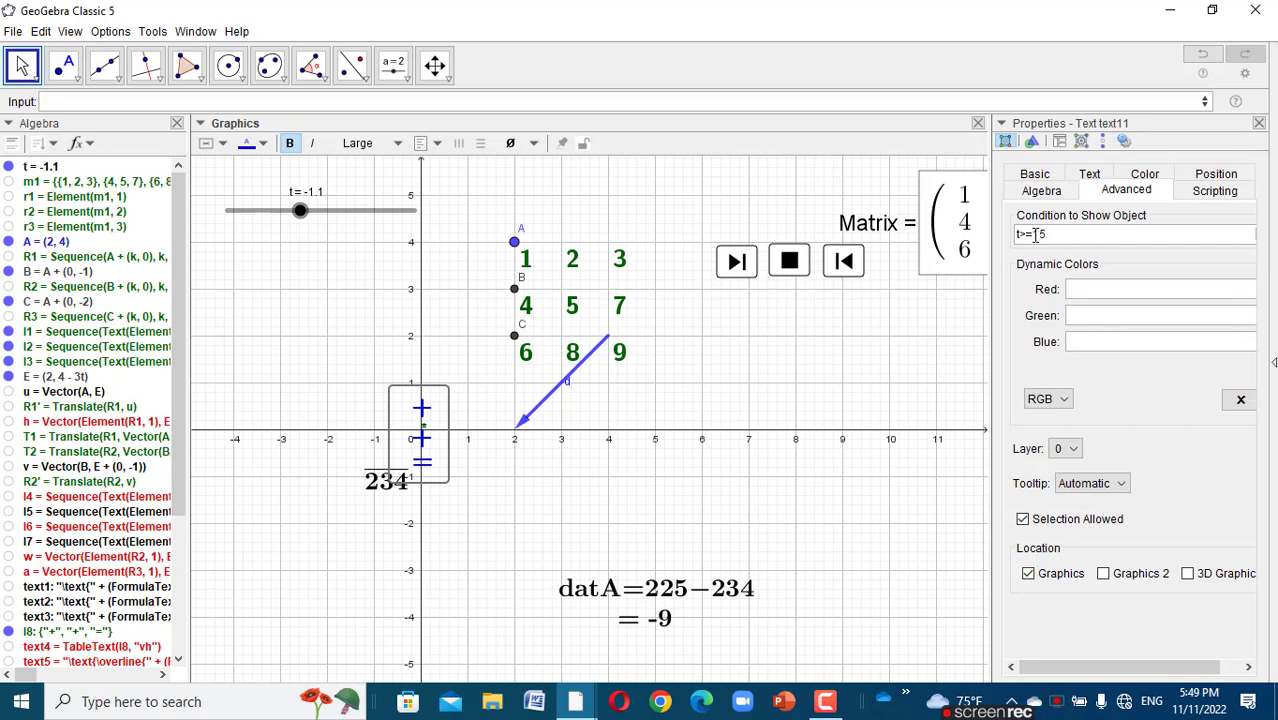
click(1259, 125)
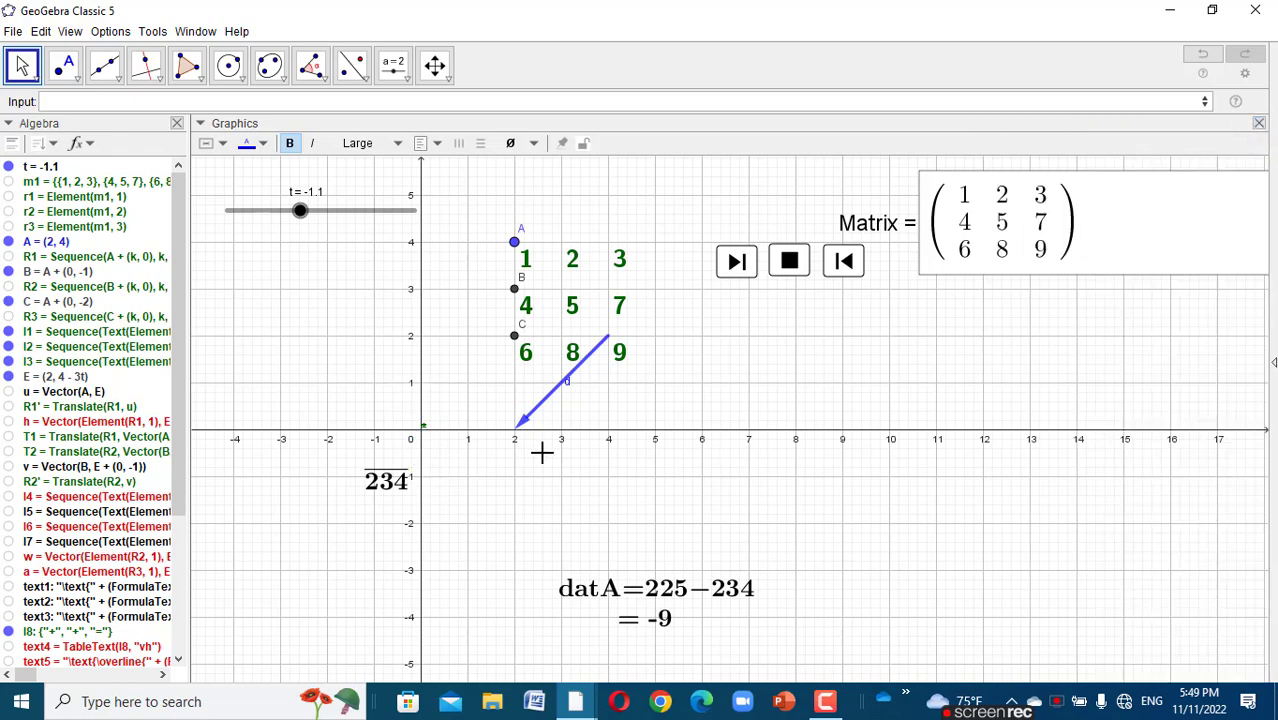
- Give the black overlined sum text "234" the show condition t>=16
click(372, 482)
right_click(371, 478)
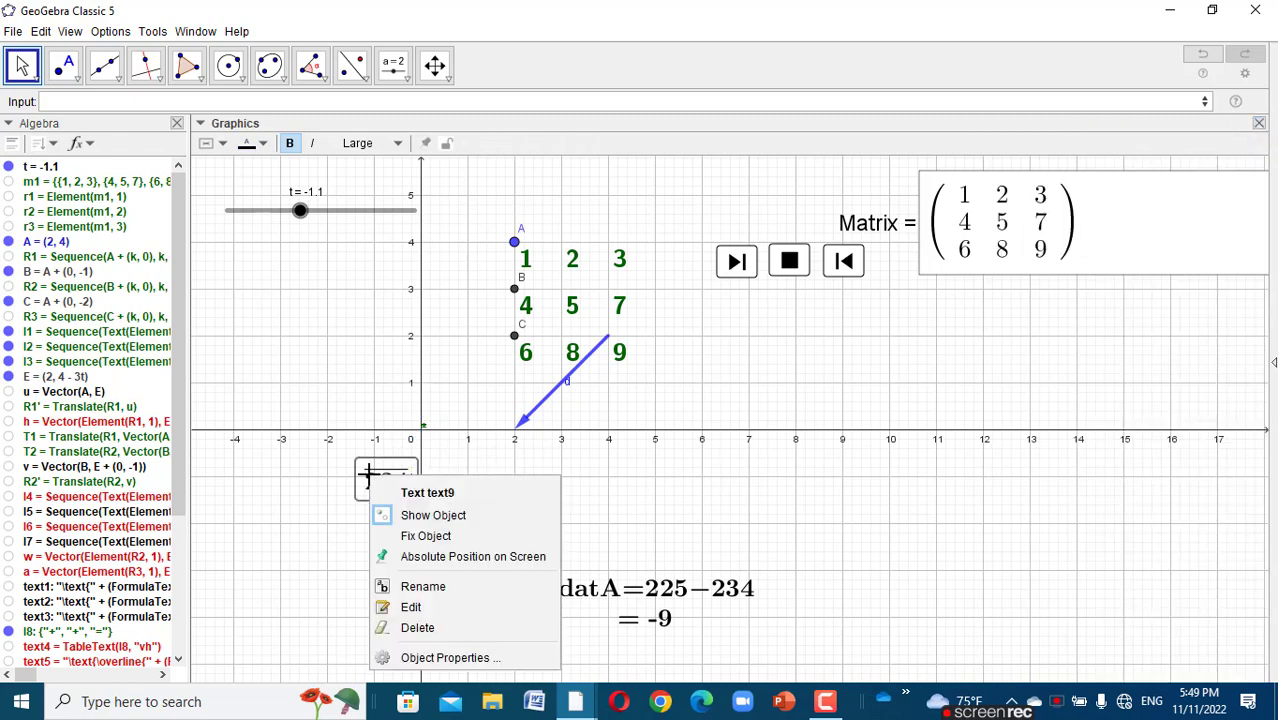
click(425, 657)
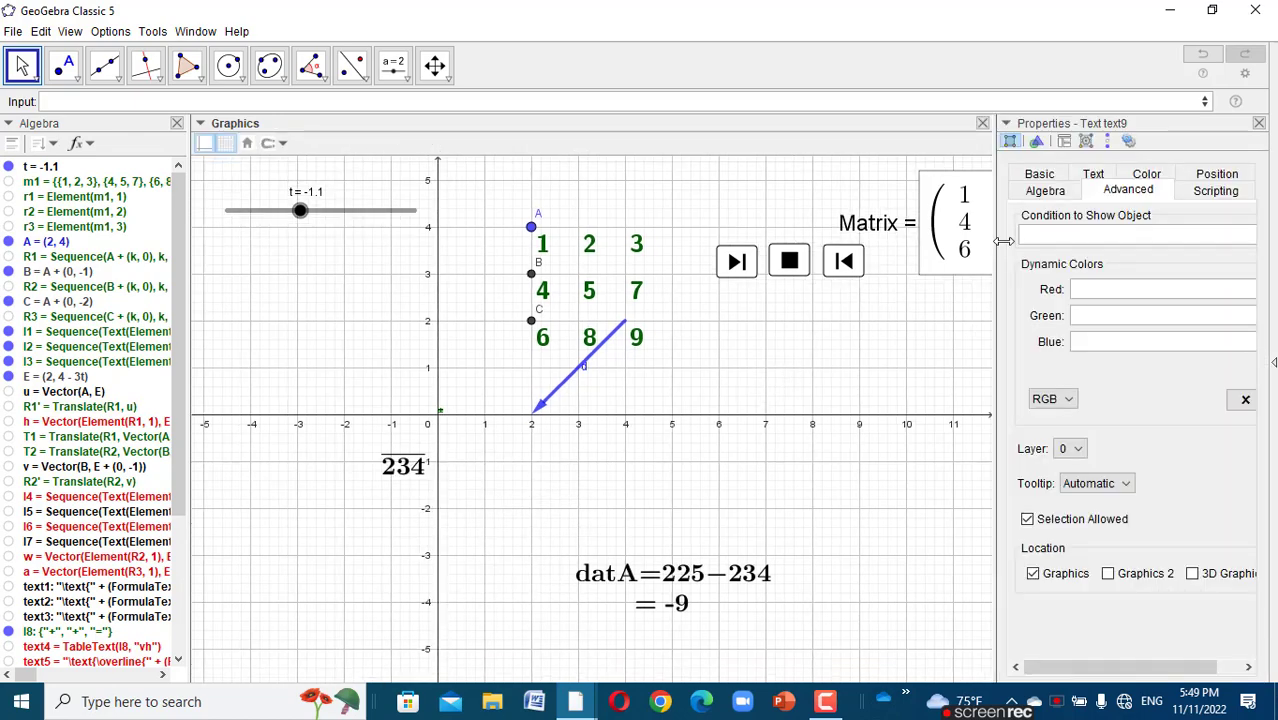
click(1100, 232)
text(t>)
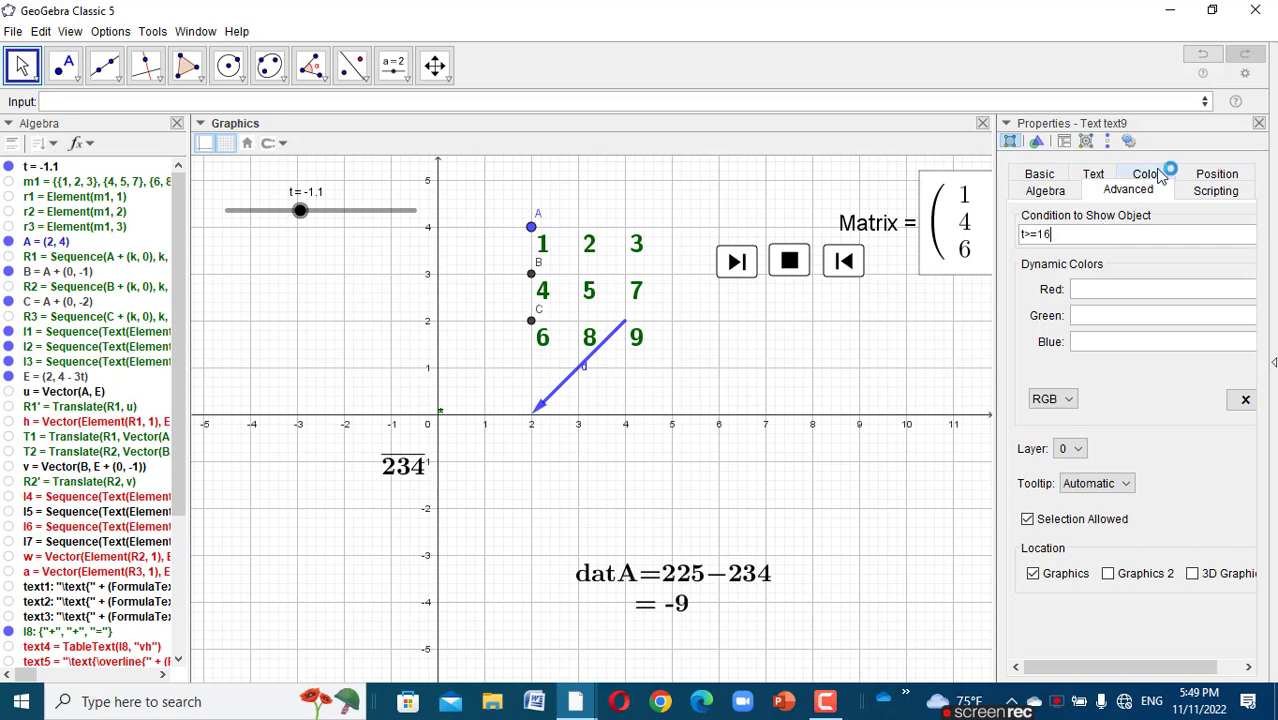
click(1258, 124)
click(1068, 246)
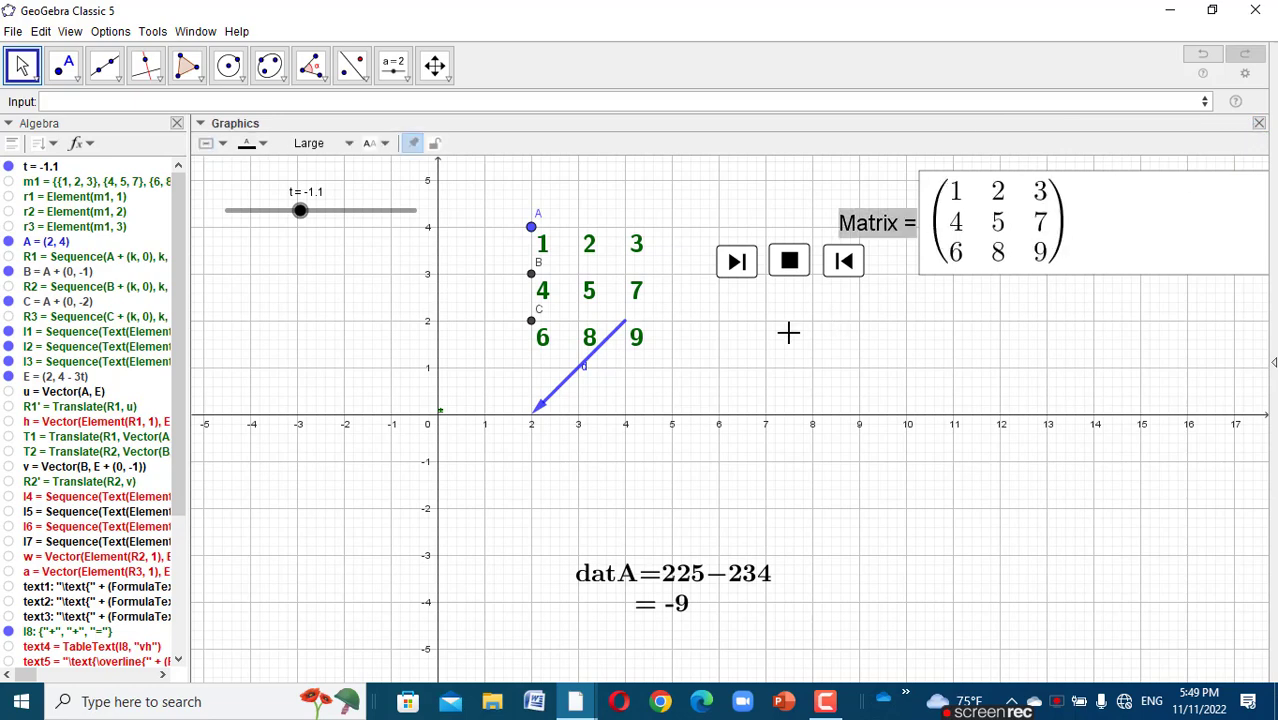
- Reset t to 1 with the demonstration's stop control and set the t slider's increment to 1
drag(646, 424, 668, 386)
click(798, 268)
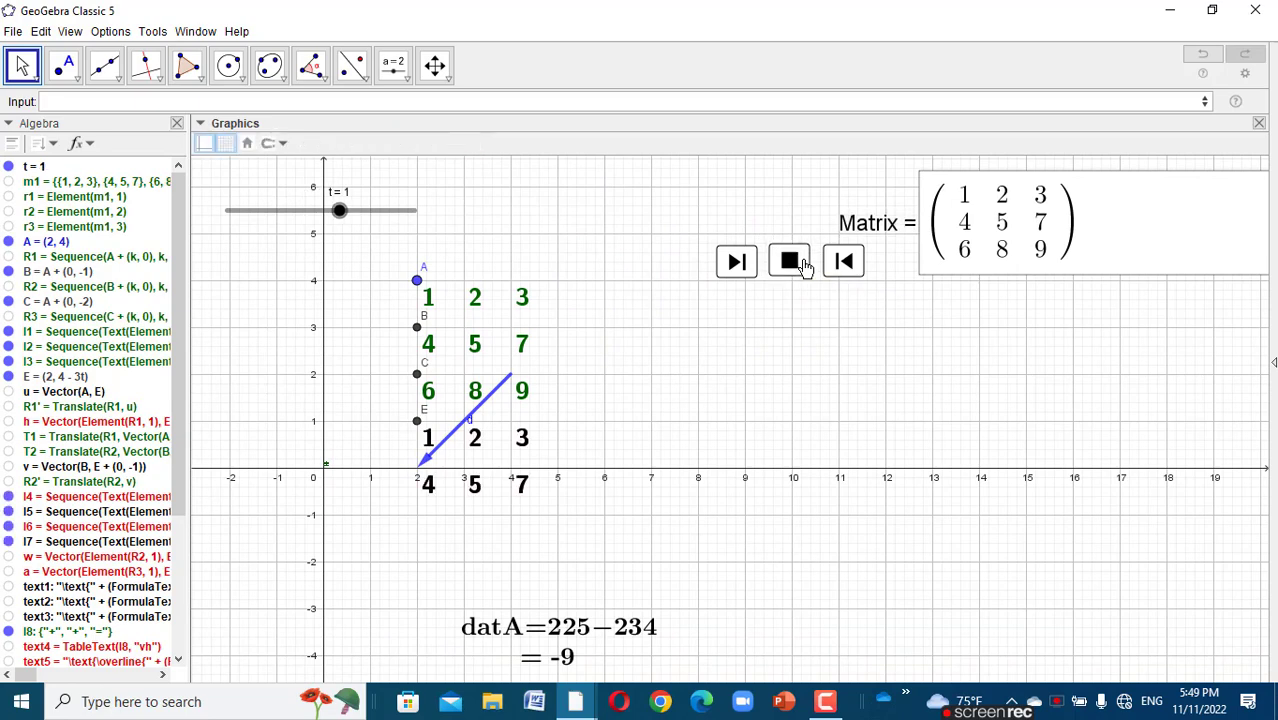
click(339, 210)
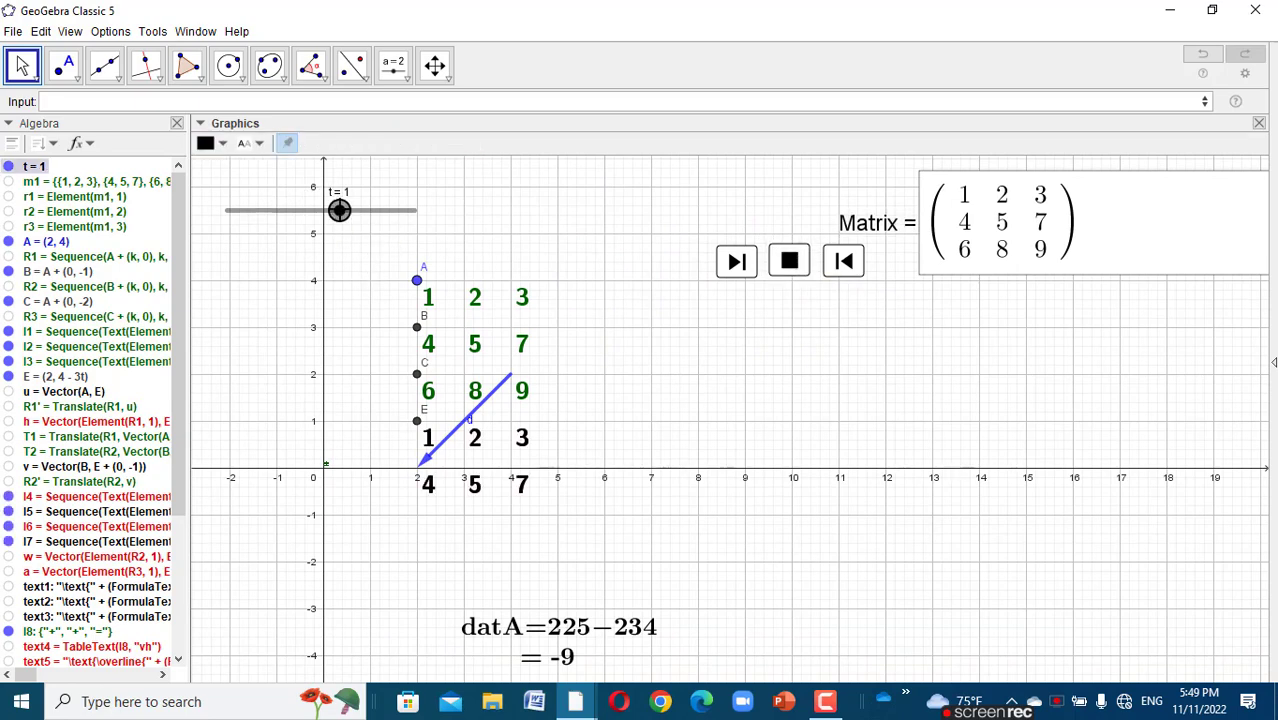
right_click(339, 210)
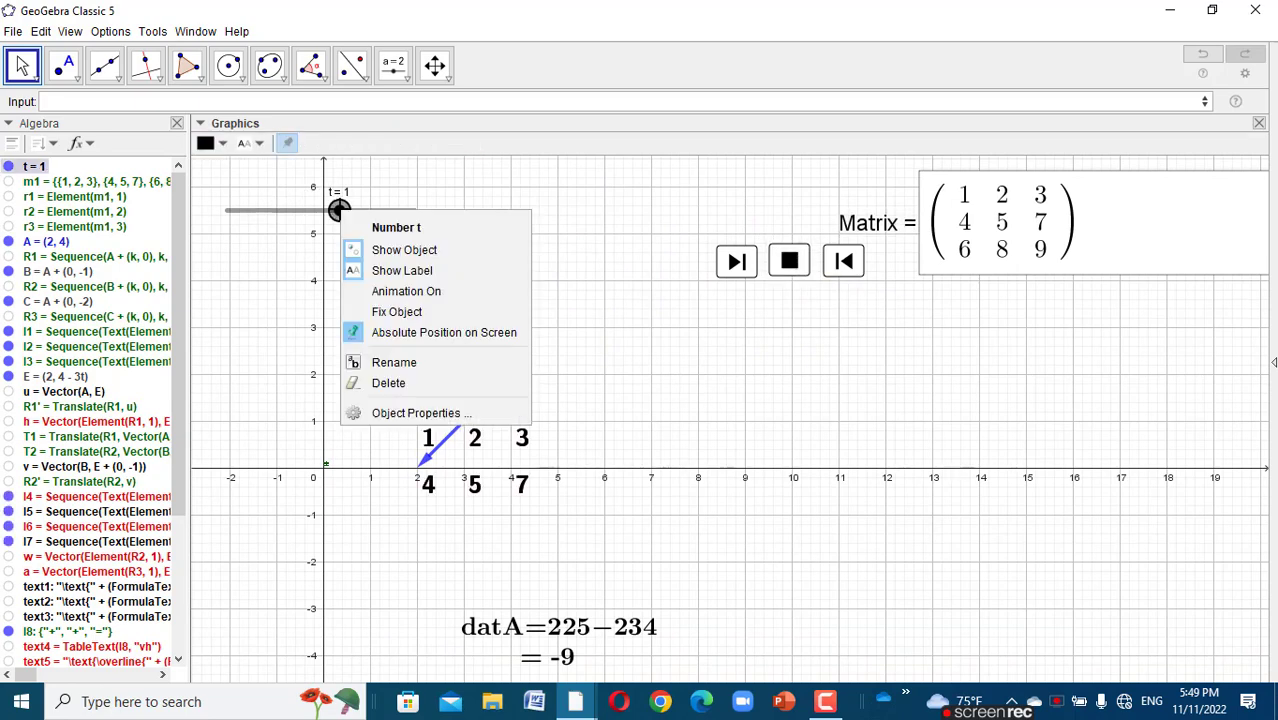
click(447, 413)
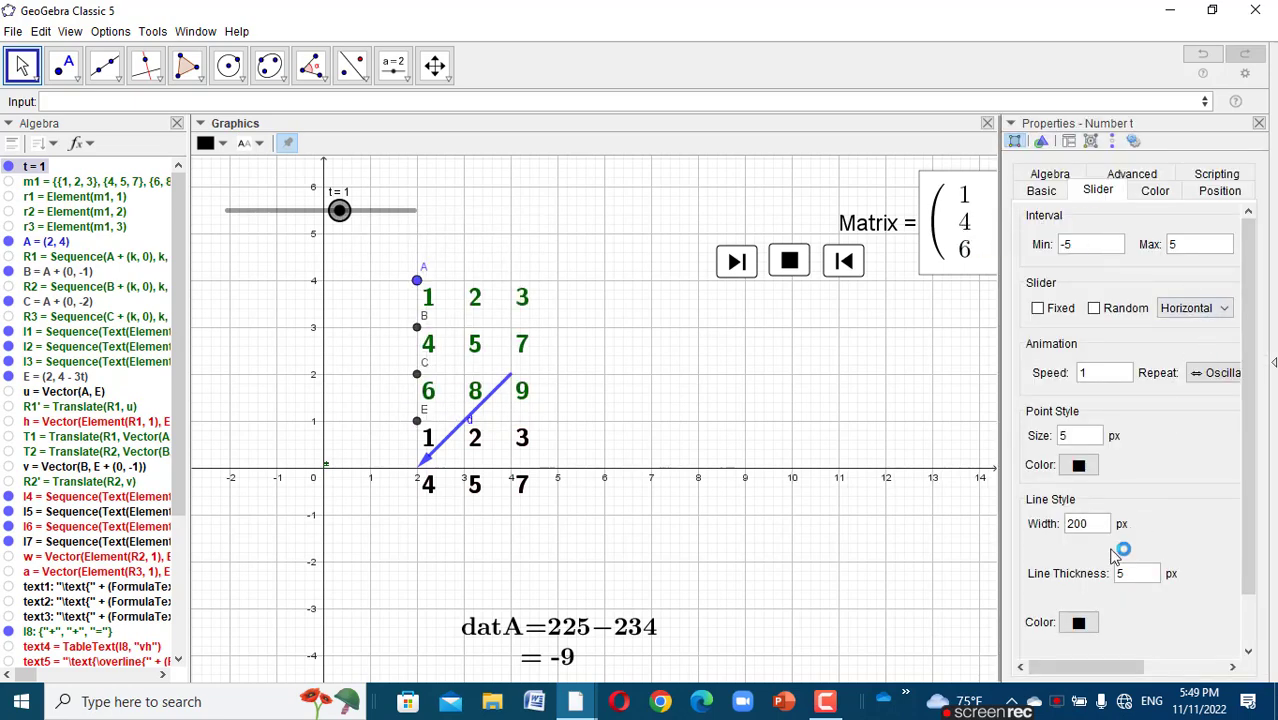
drag(1068, 668, 1146, 668)
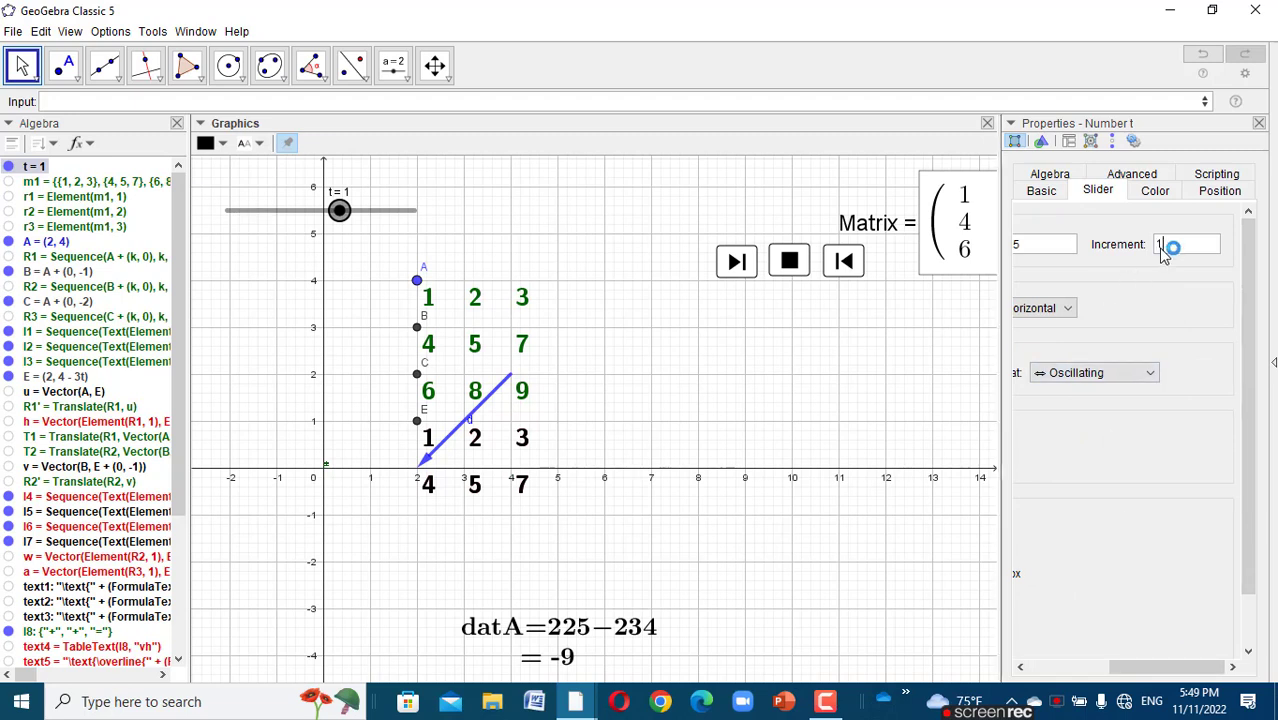
click(1259, 123)
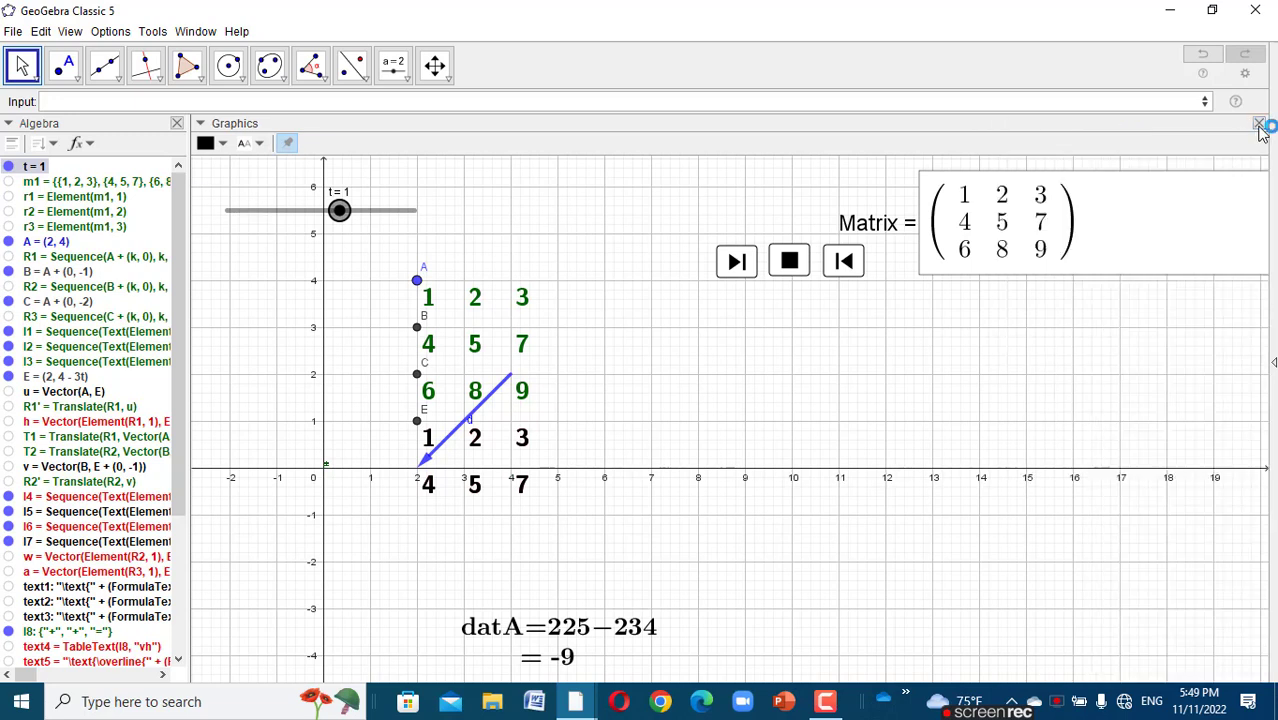
click(877, 318)
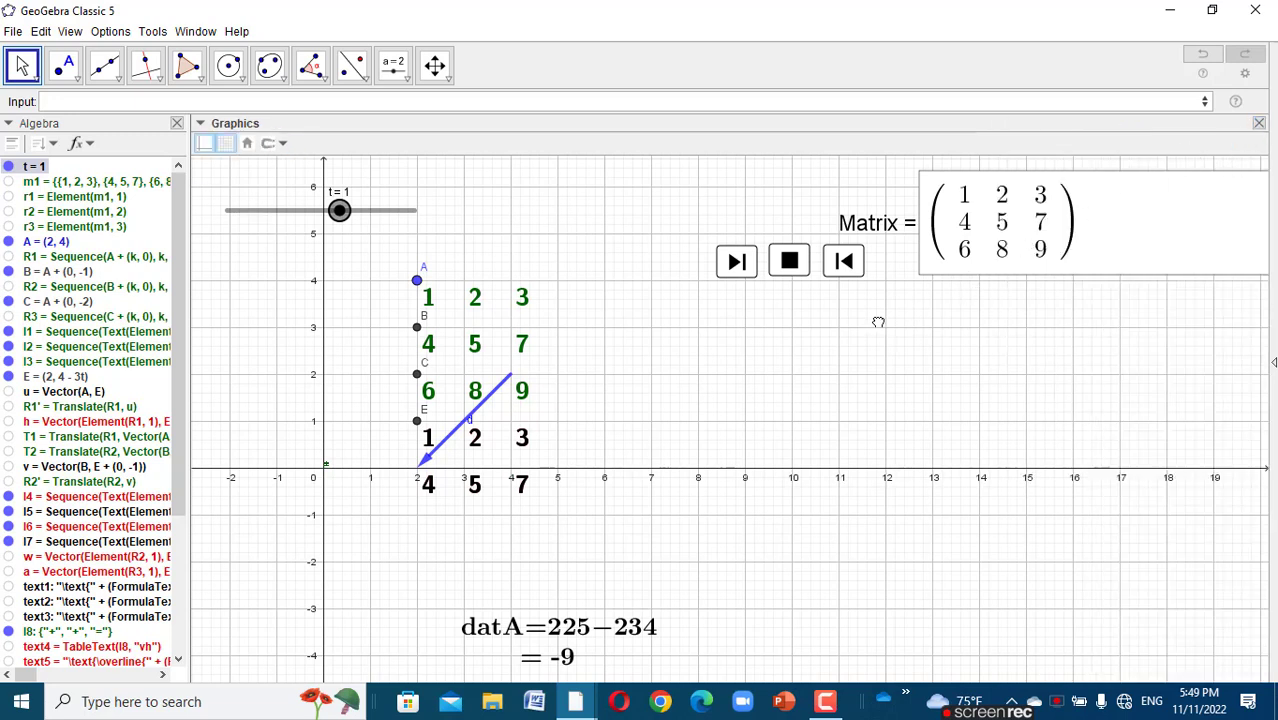
- Advance the demonstration one stage at a time up to t=14 to check the order in which arrows, products and signs appear
click(735, 270)
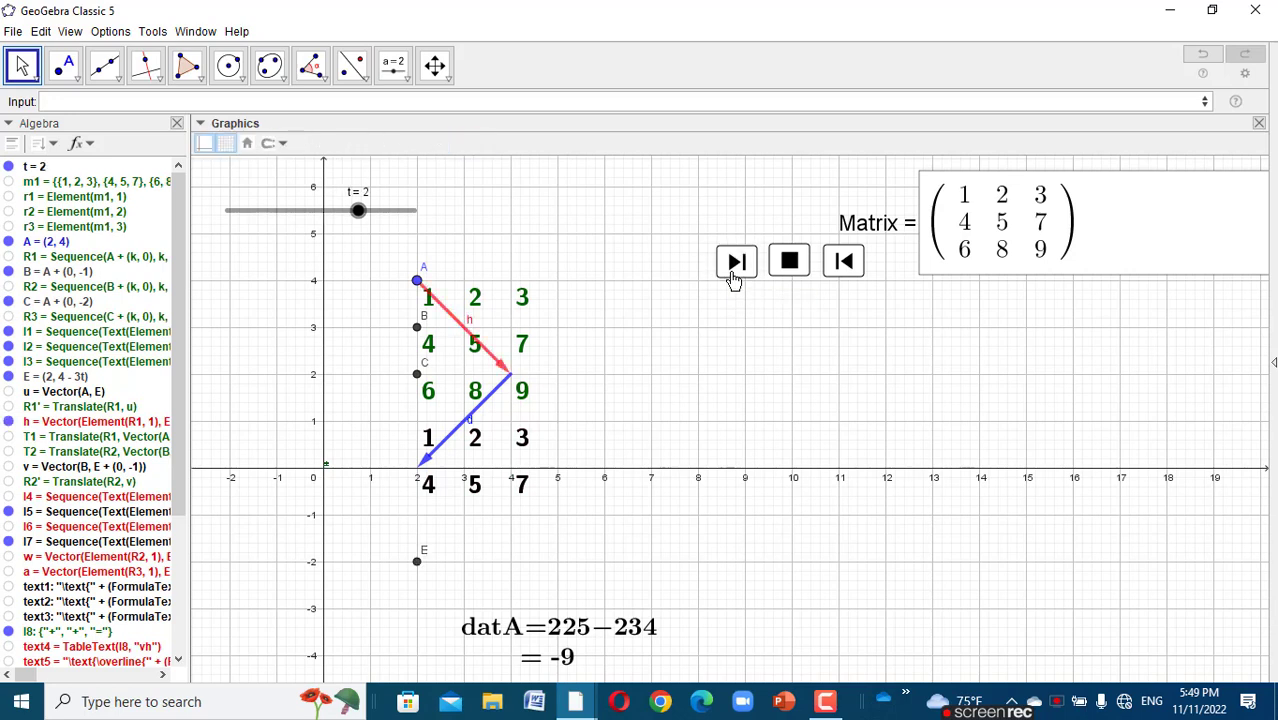
click(735, 270)
click(736, 262)
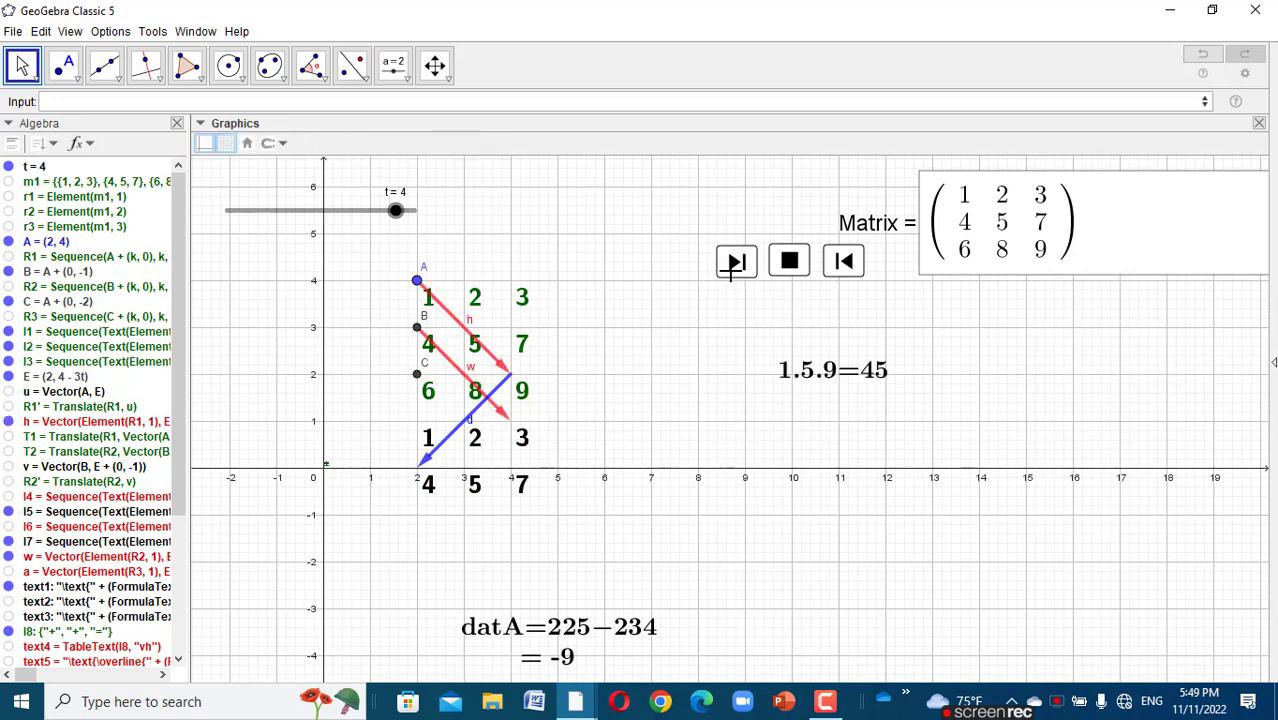
click(736, 262)
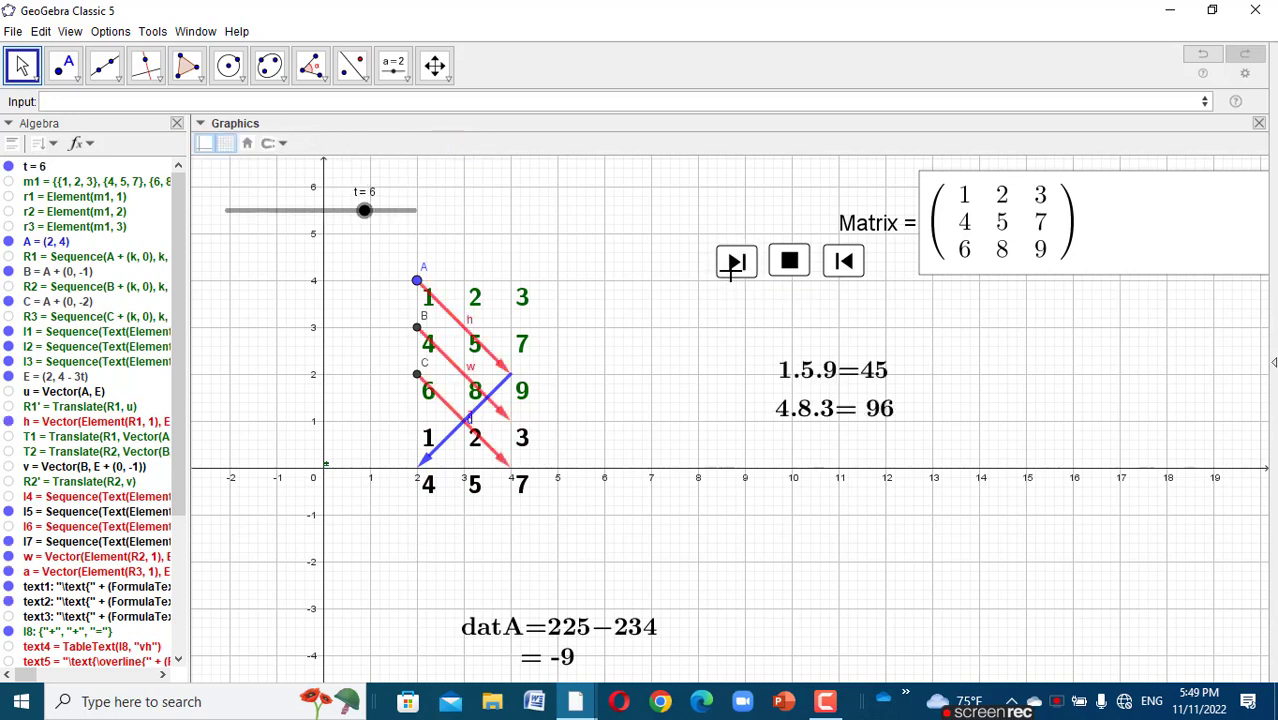
click(736, 262)
click(736, 262)
click(731, 269)
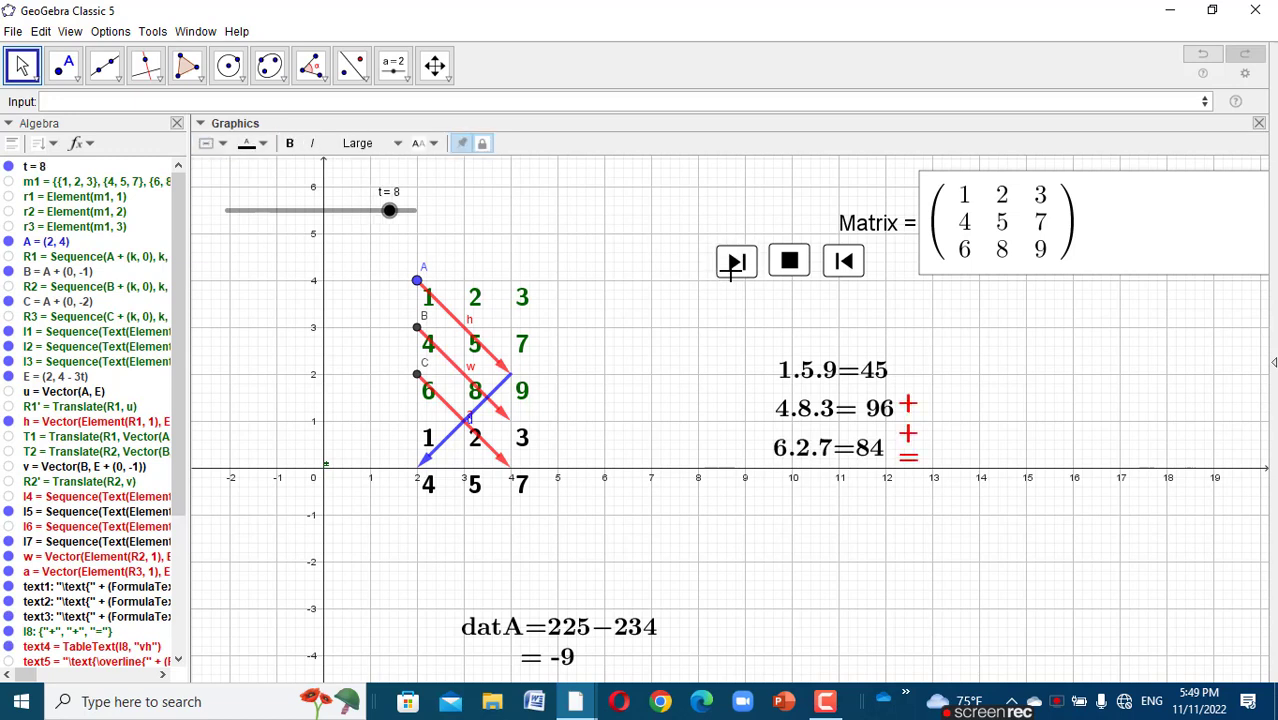
click(731, 269)
click(731, 269)
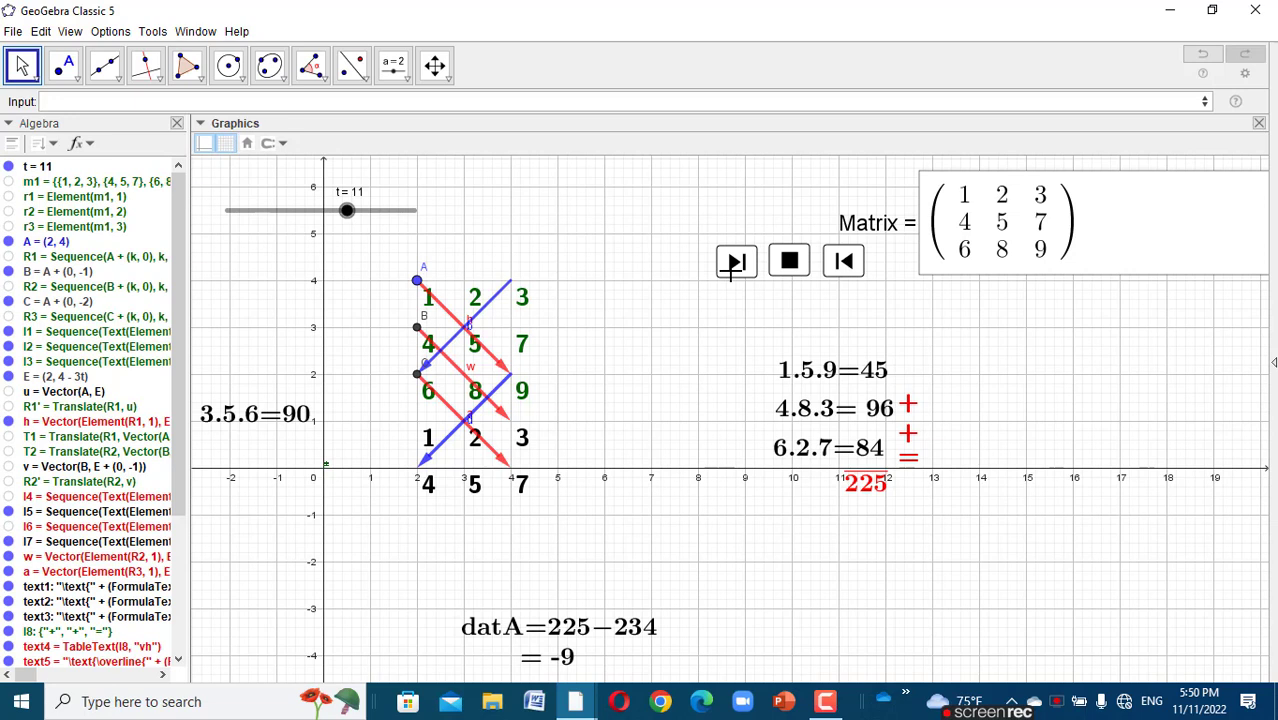
click(731, 269)
click(731, 269)
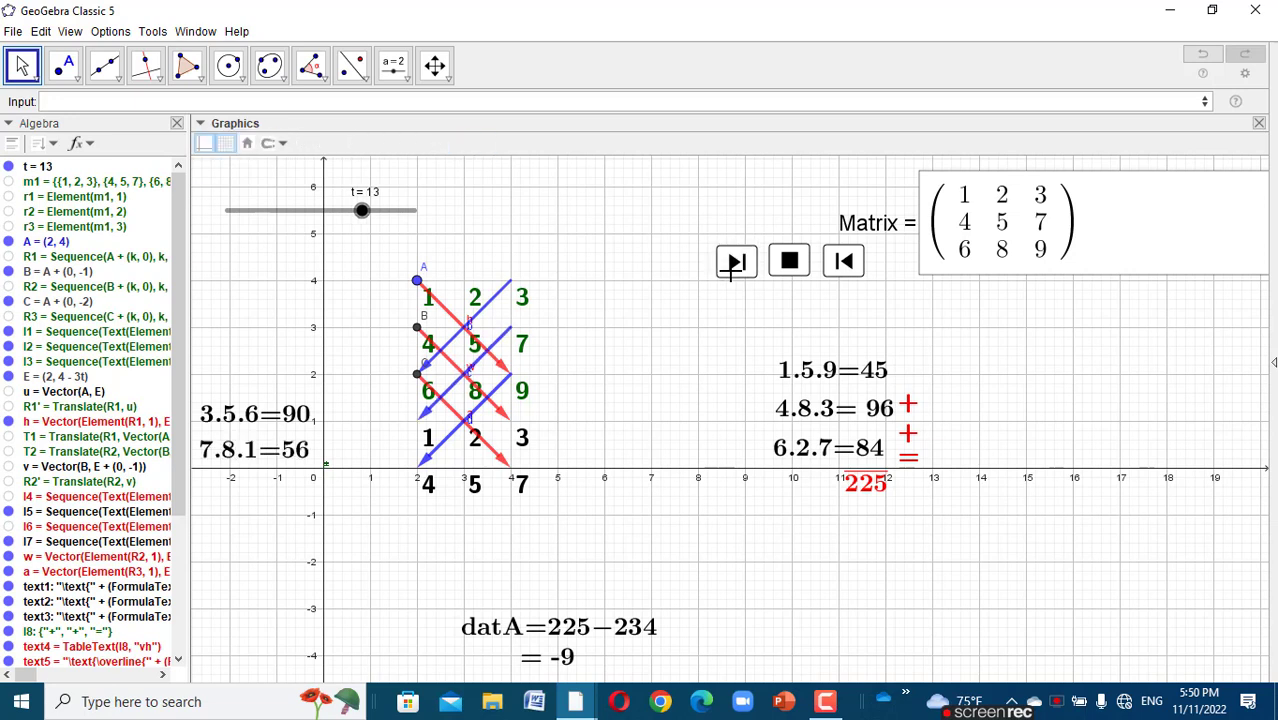
click(731, 269)
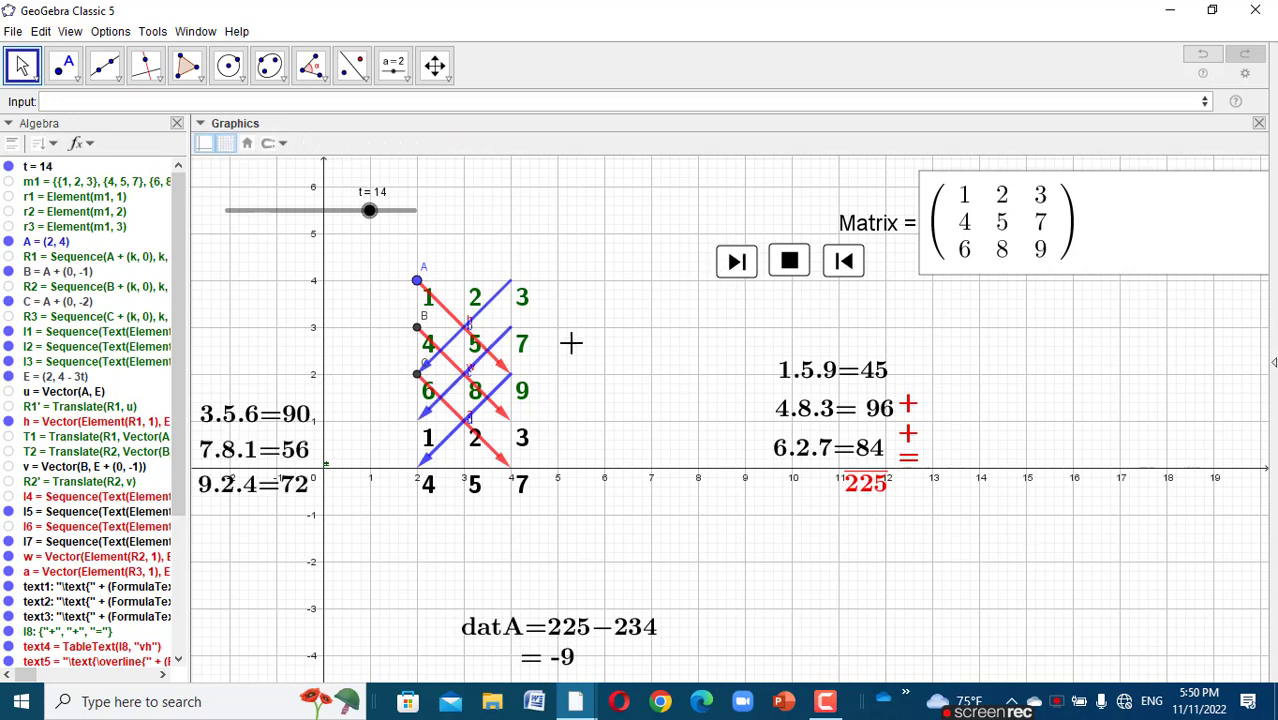
- Check the "9.2.4=72" text's show condition and give the blue arrow from the 9 down to the lower 4 the condition t>=14
click(268, 497)
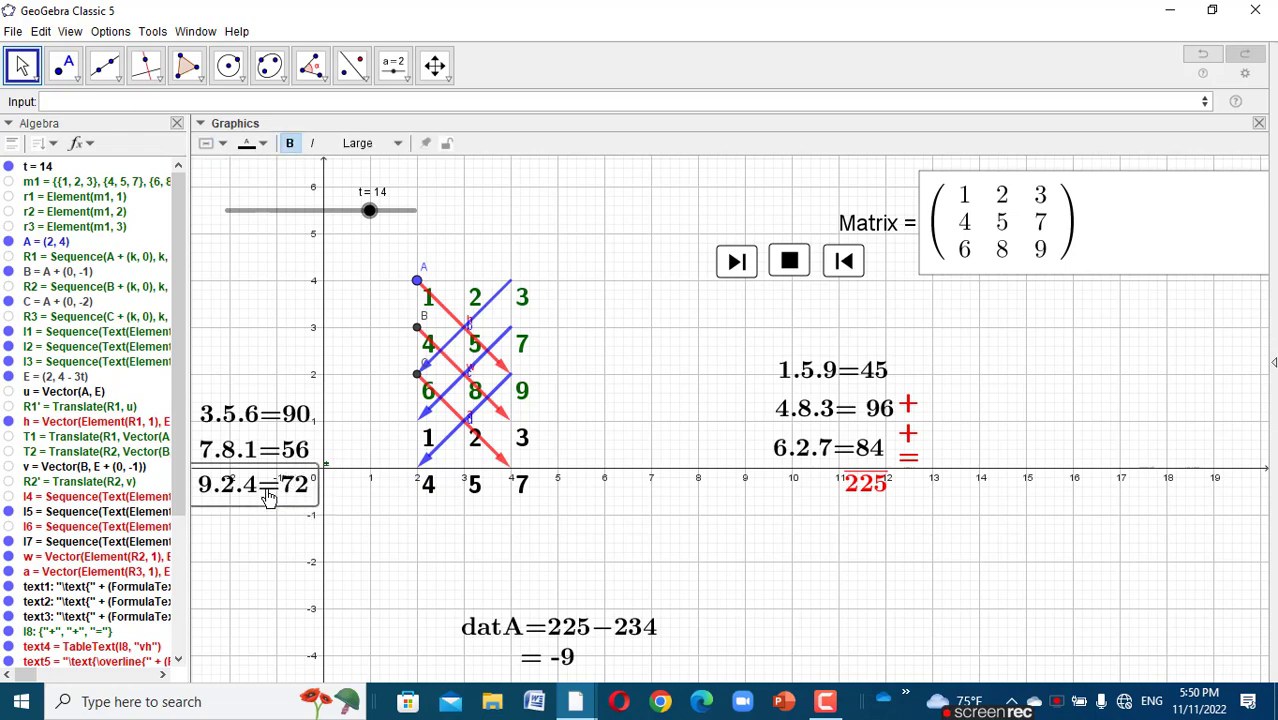
right_click(267, 494)
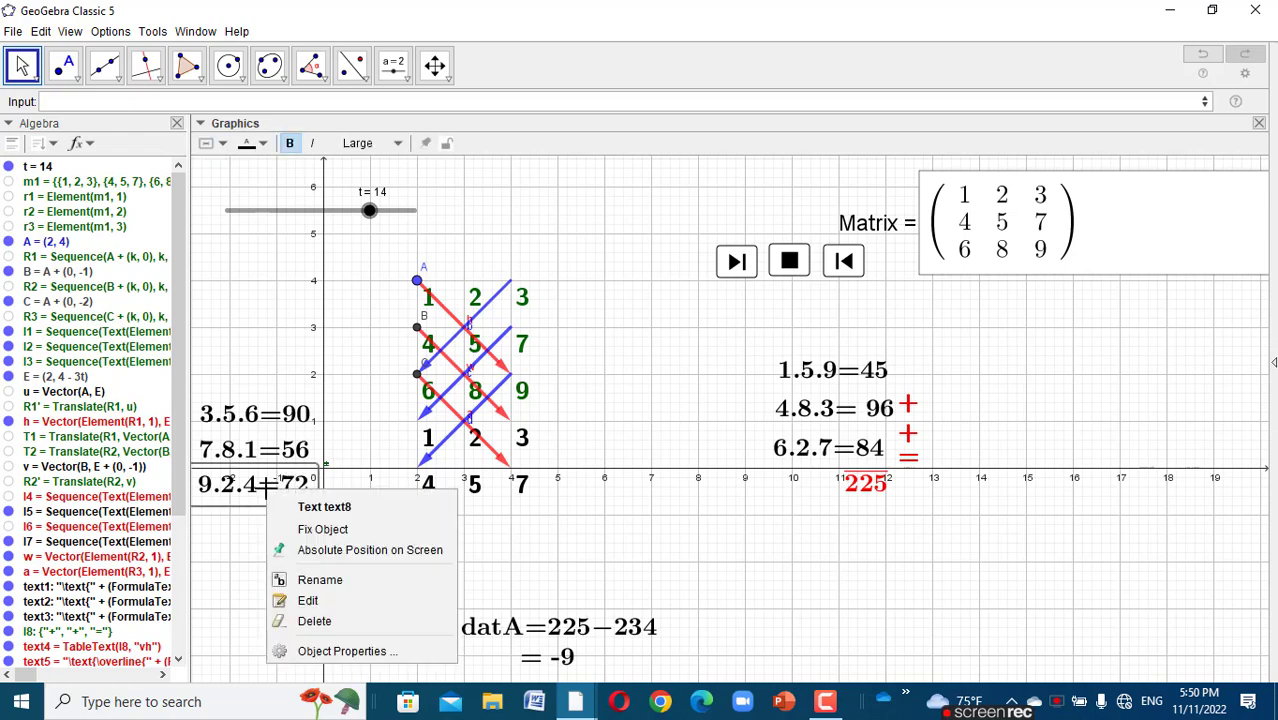
click(362, 650)
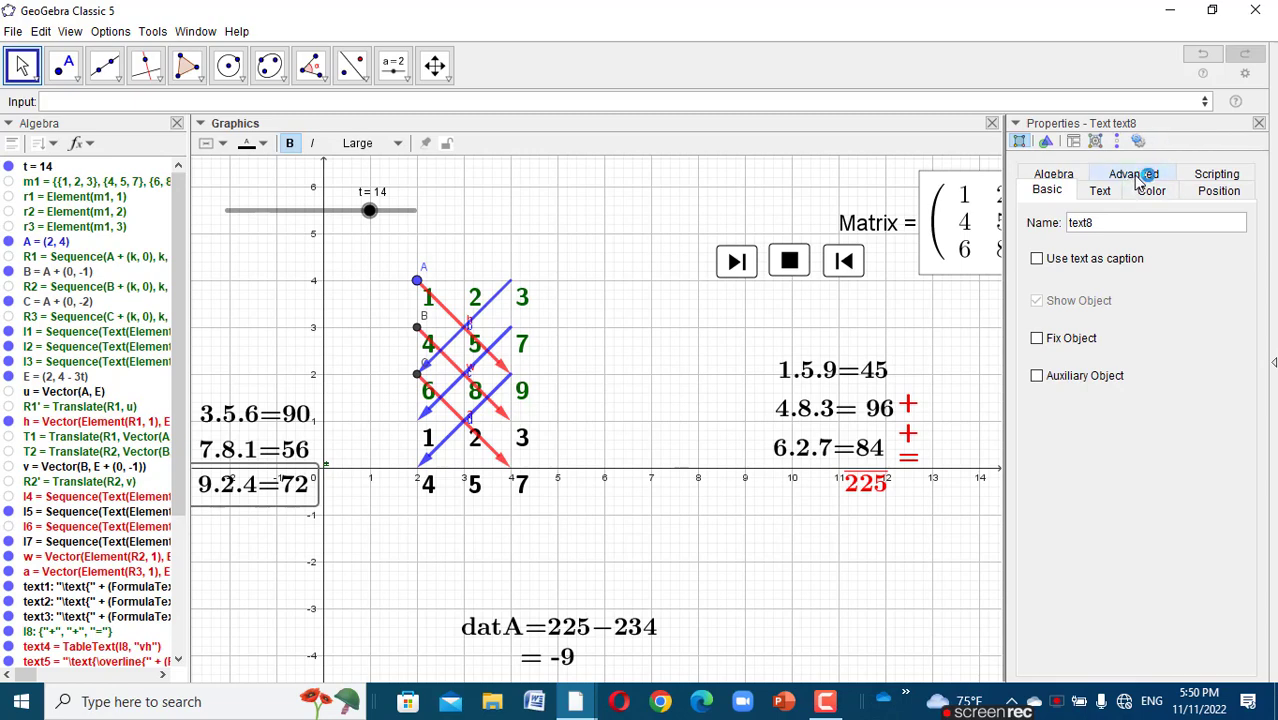
click(1134, 177)
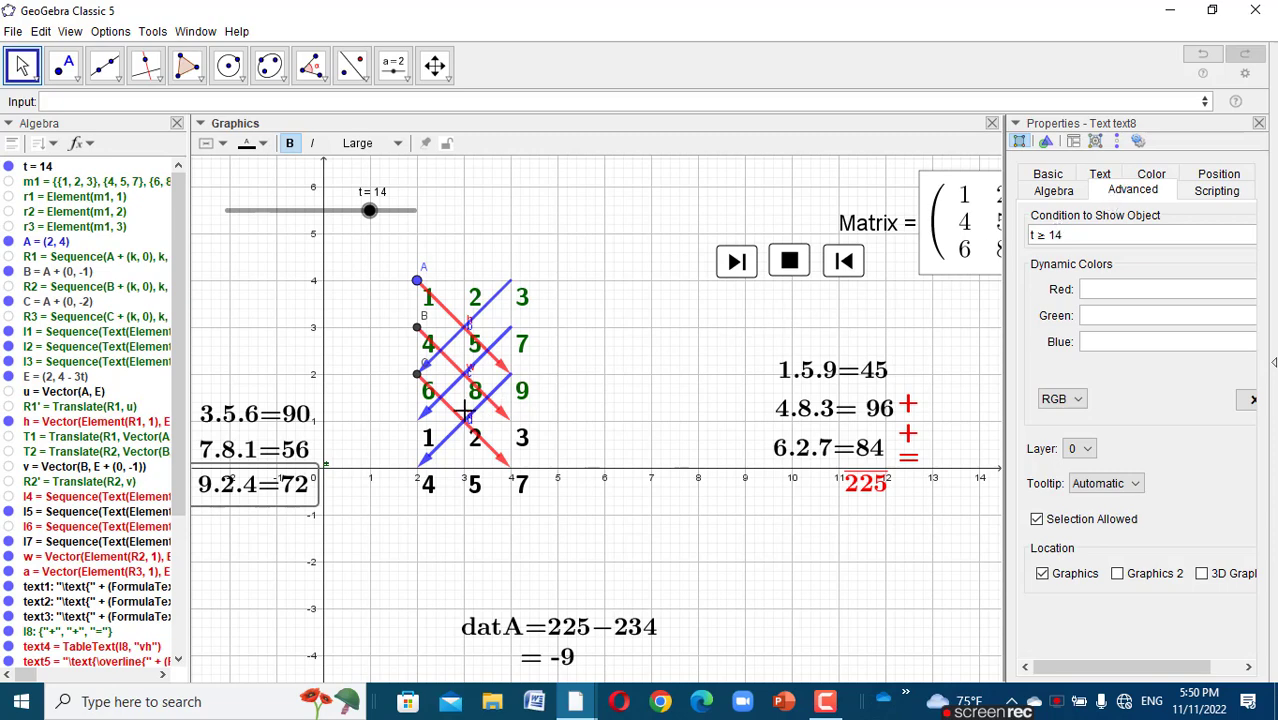
click(436, 457)
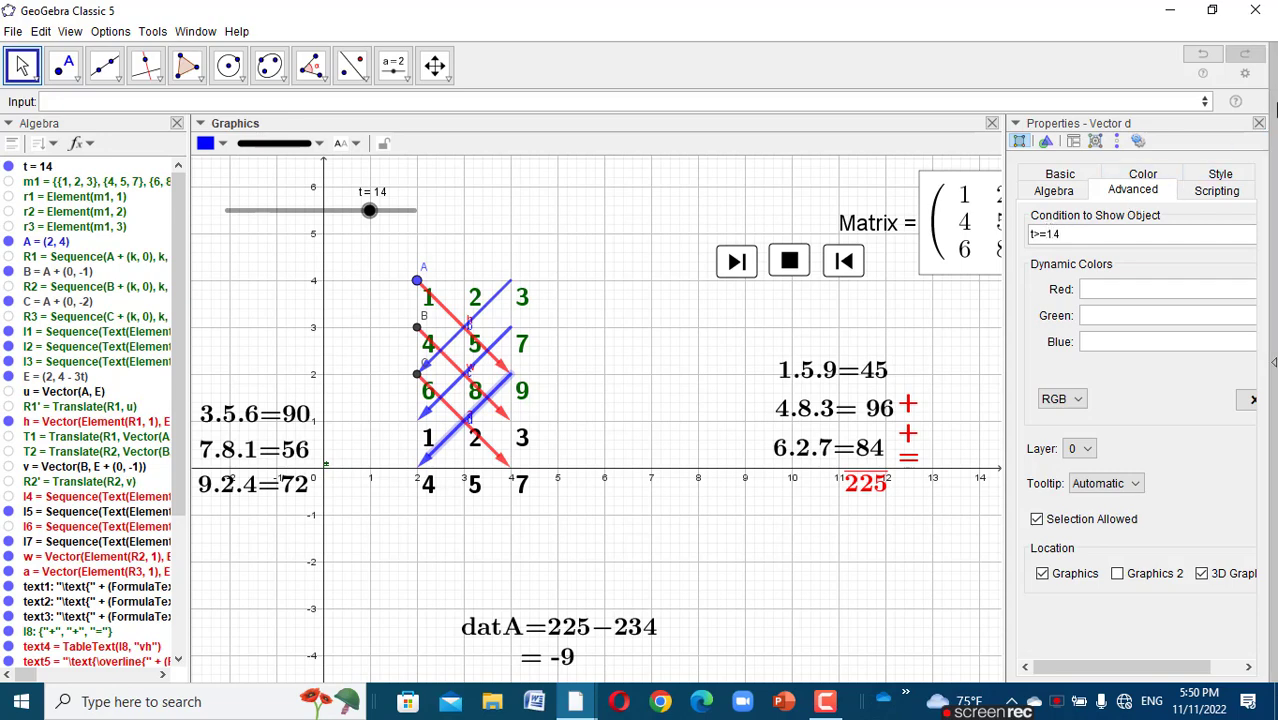
click(1259, 123)
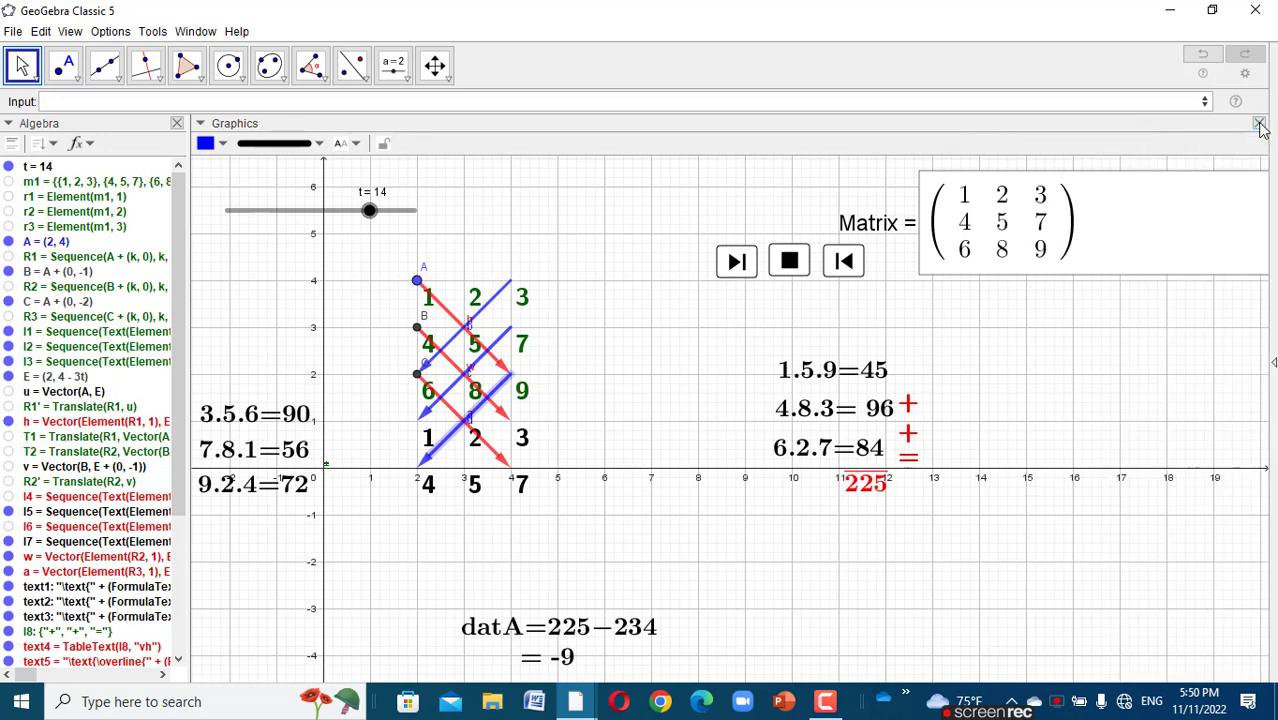
- Reset the demonstration and advance it one stage at a time up to t=17 to check when each arrow, product, sign and sum appears
drag(879, 292, 736, 351)
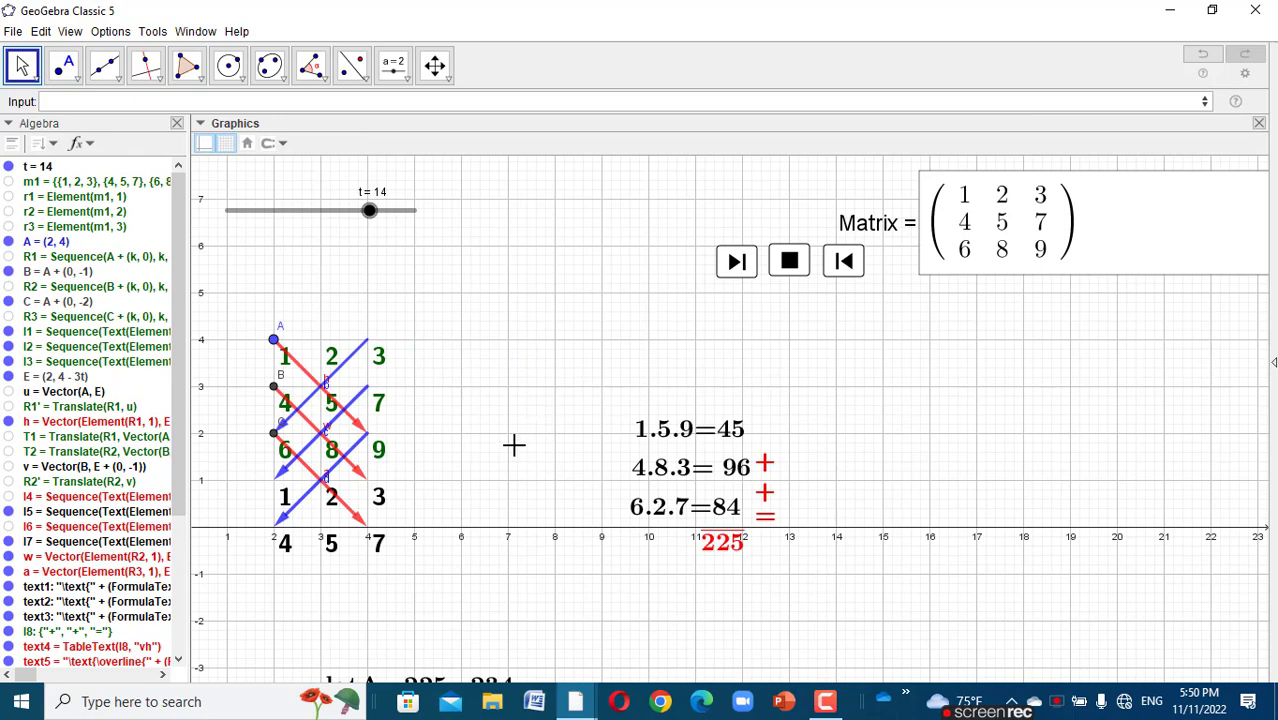
mouse_move(513, 442)
mouse_down()
mouse_move(633, 428)
mouse_move(690, 405)
mouse_up()
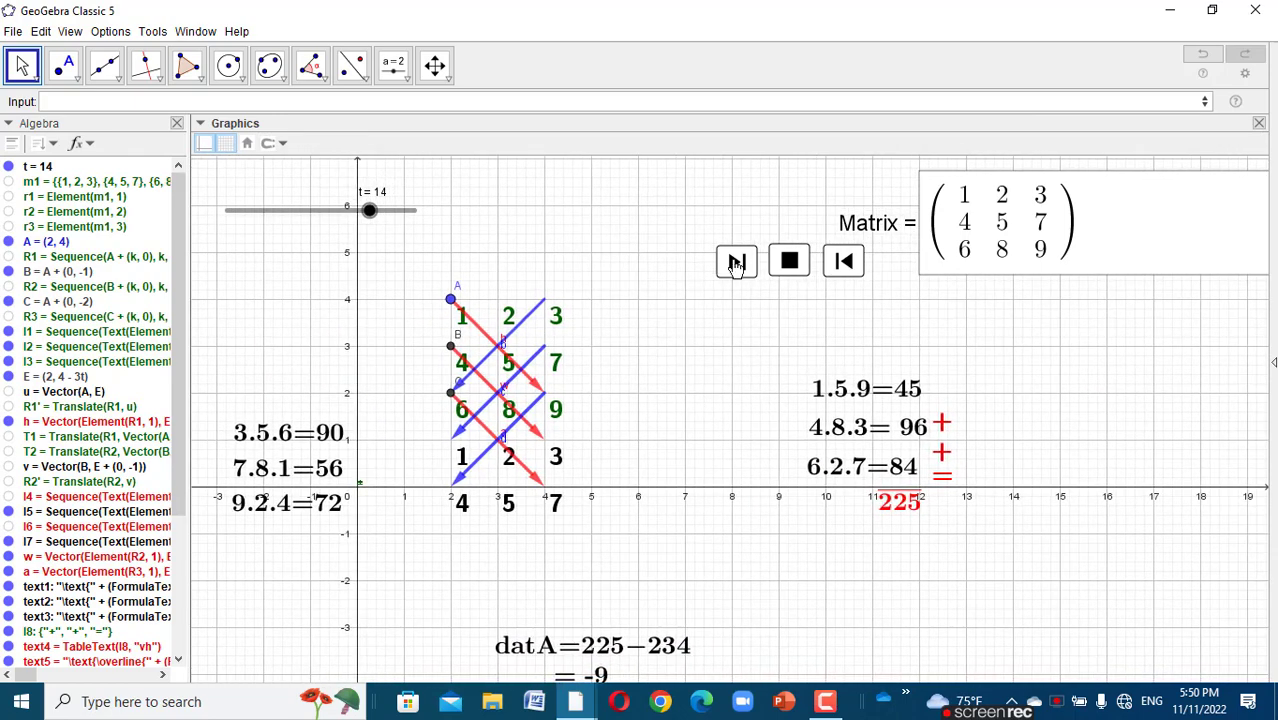
click(777, 266)
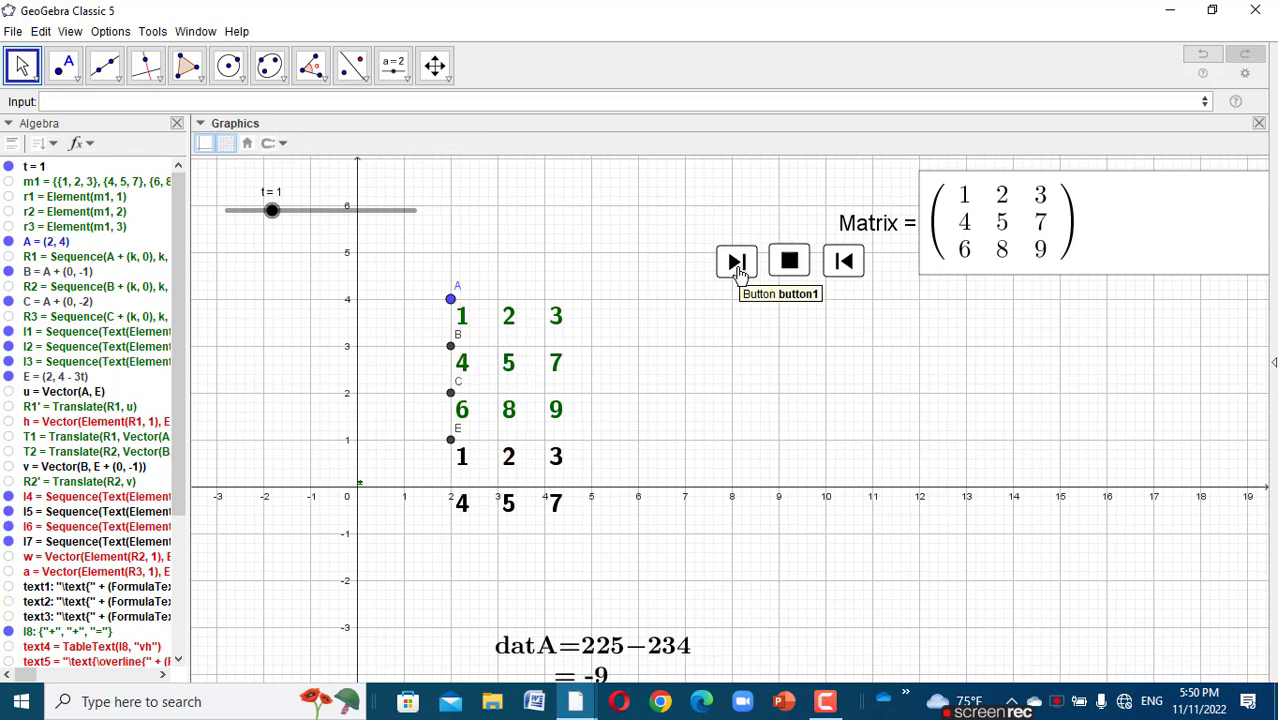
click(738, 270)
click(737, 262)
click(737, 262)
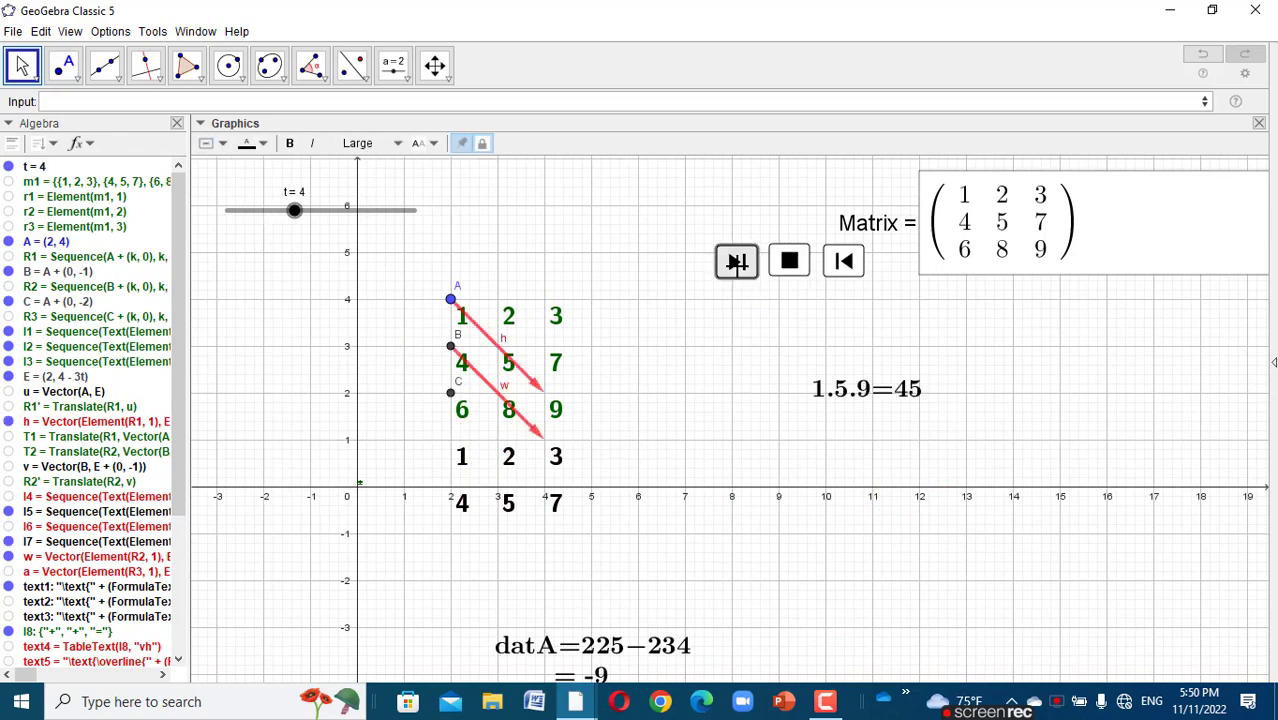
click(737, 262)
click(737, 262)
click(737, 262)
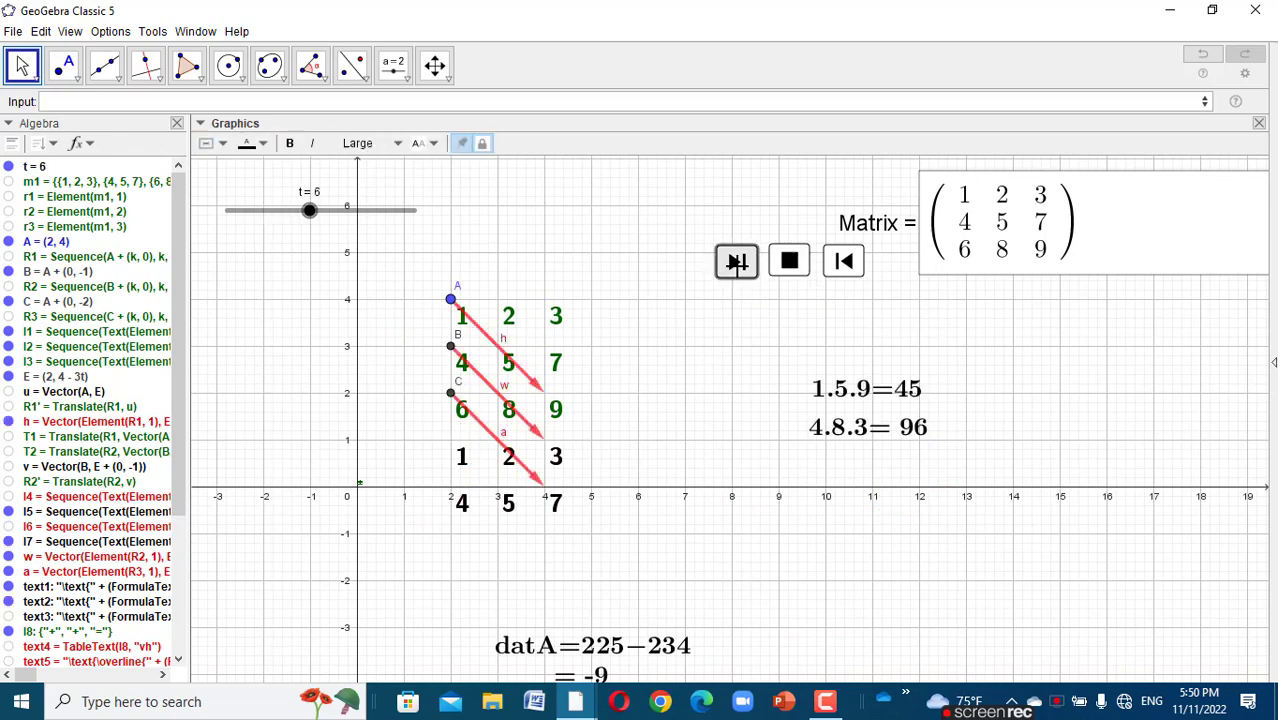
click(737, 262)
click(737, 262)
click(737, 262)
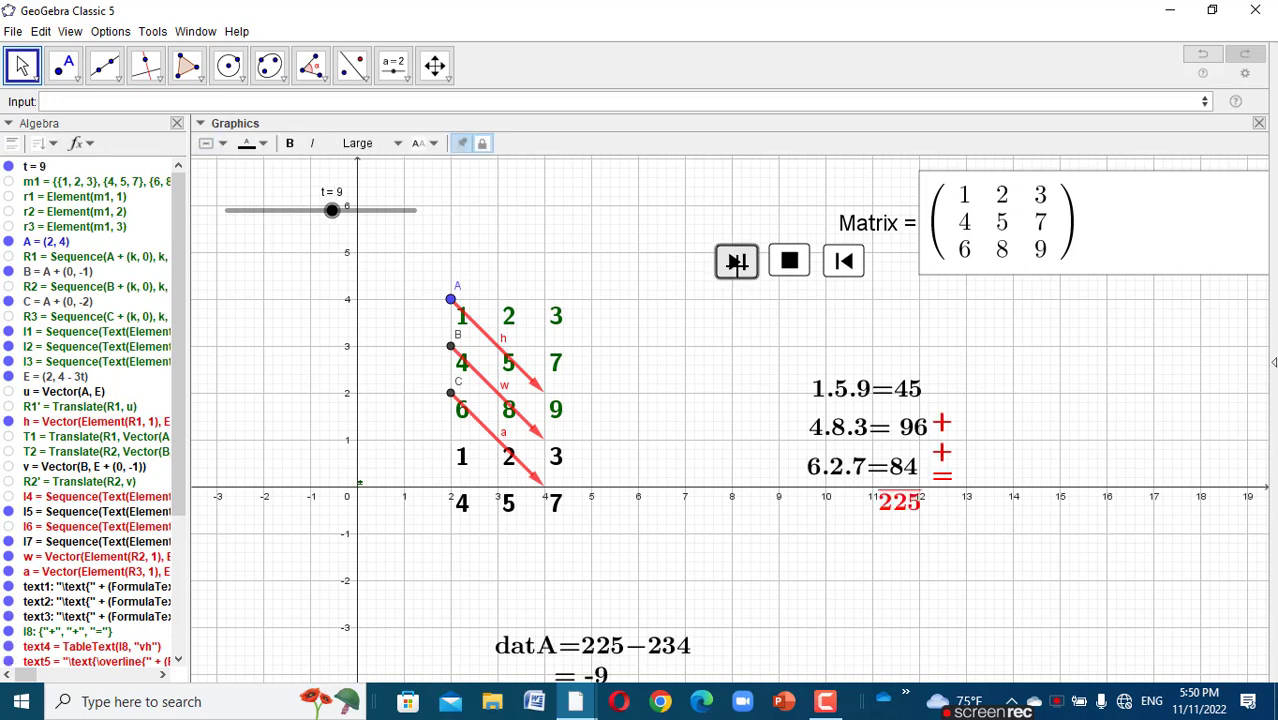
click(737, 262)
click(737, 262)
click(737, 262)
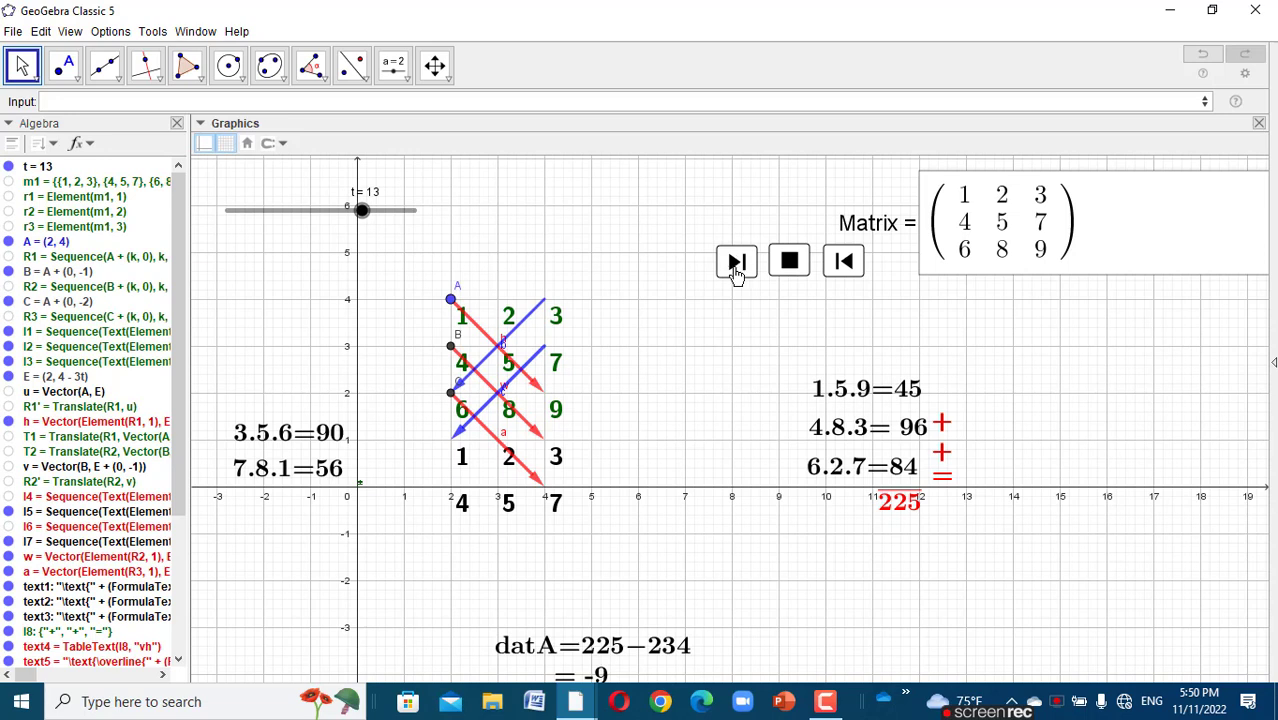
click(737, 262)
click(737, 262)
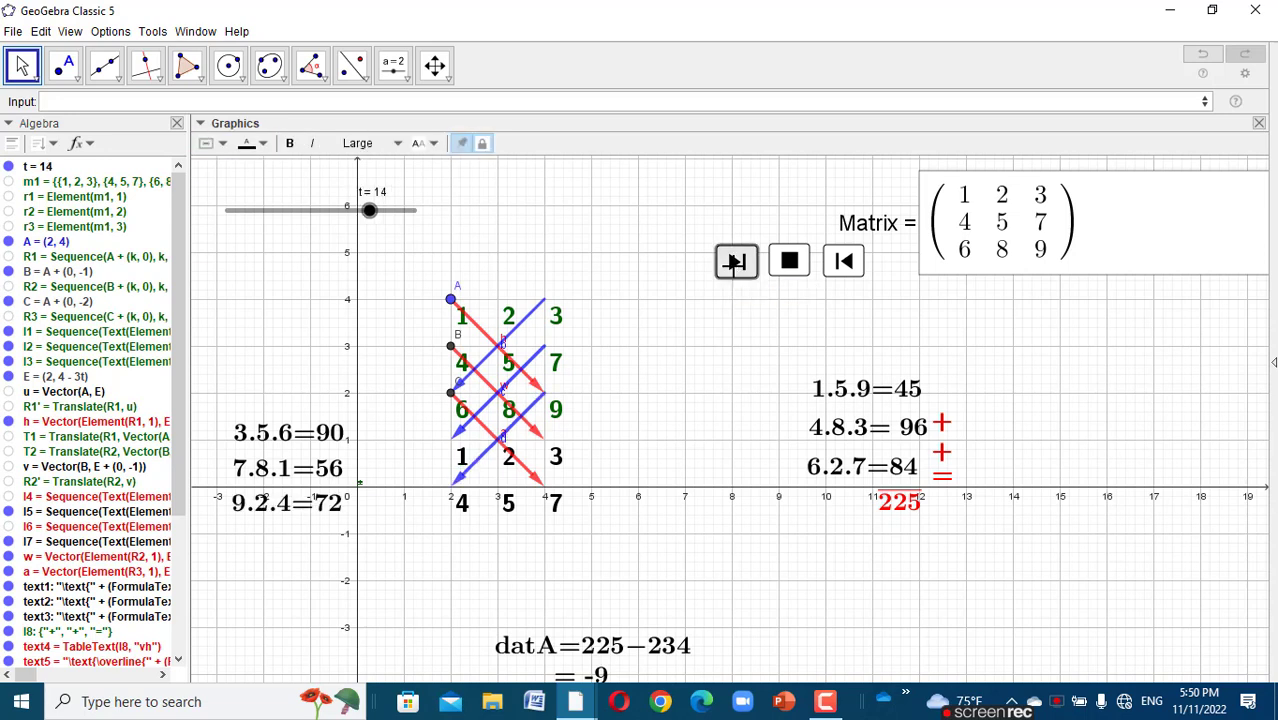
click(737, 262)
click(737, 262)
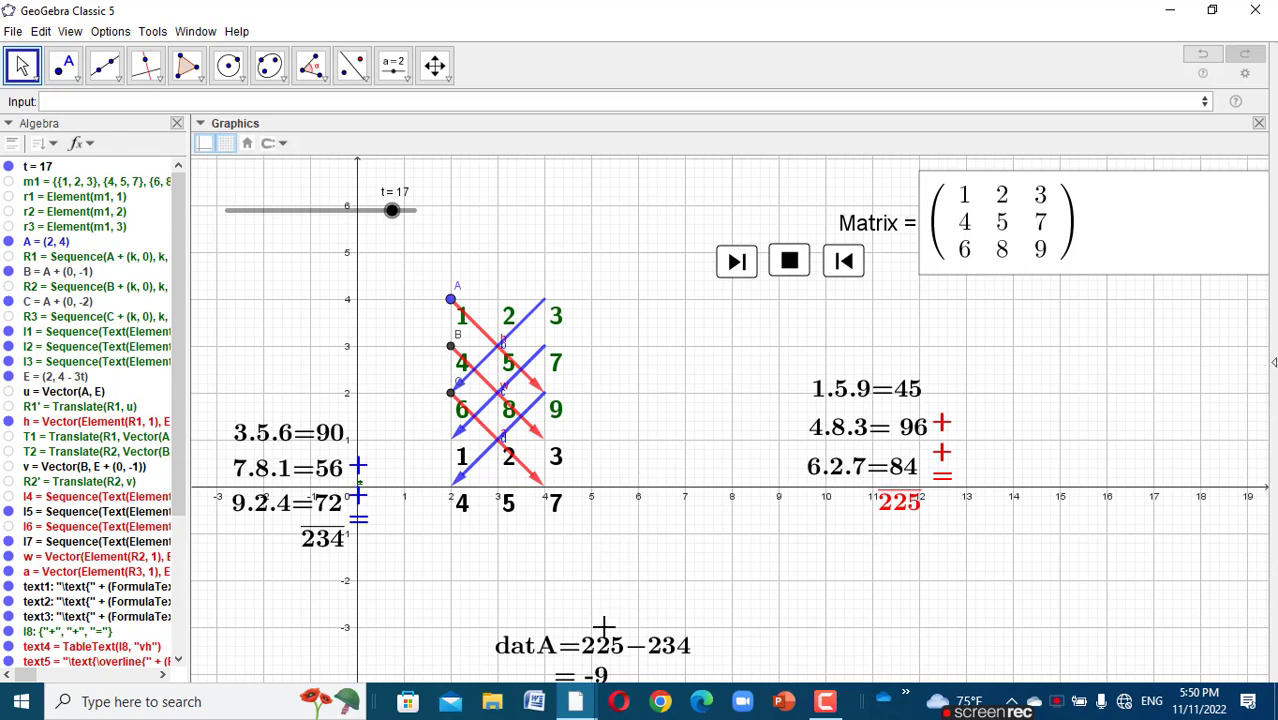
- Move the datA=225−234 result text up about one unit below the matrix and set the t slider to 16
drag(606, 645, 589, 596)
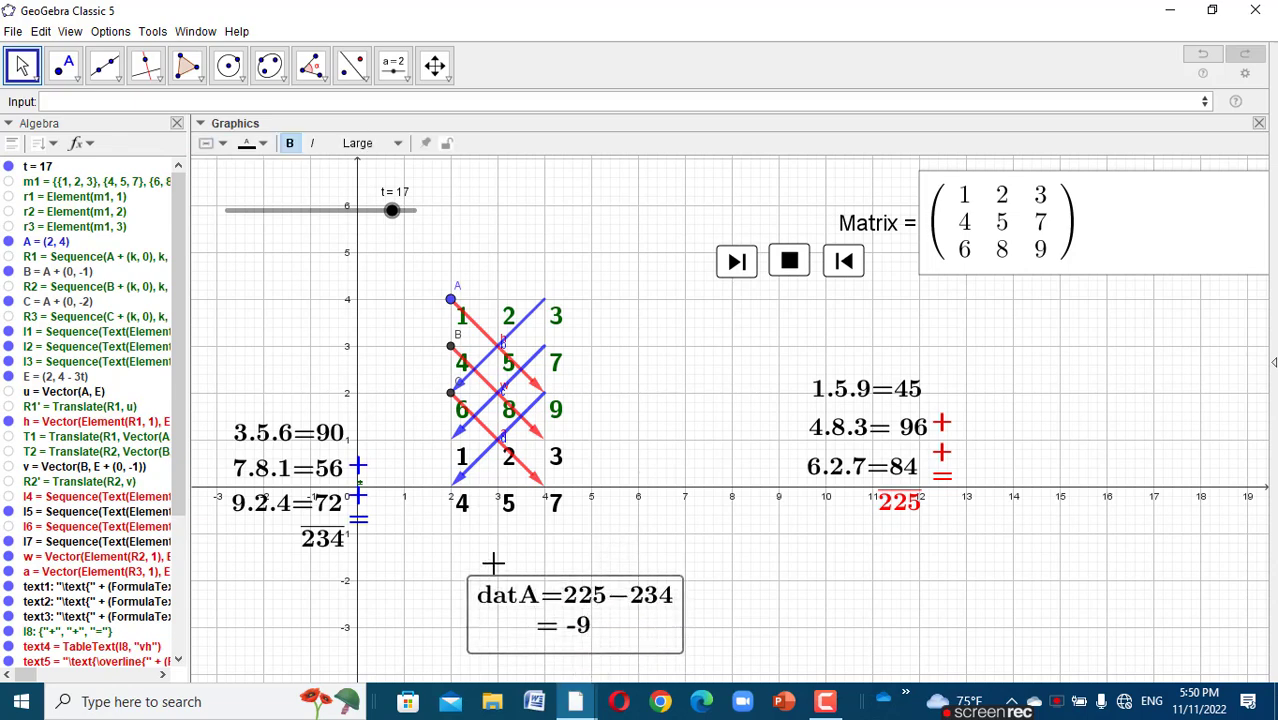
click(393, 212)
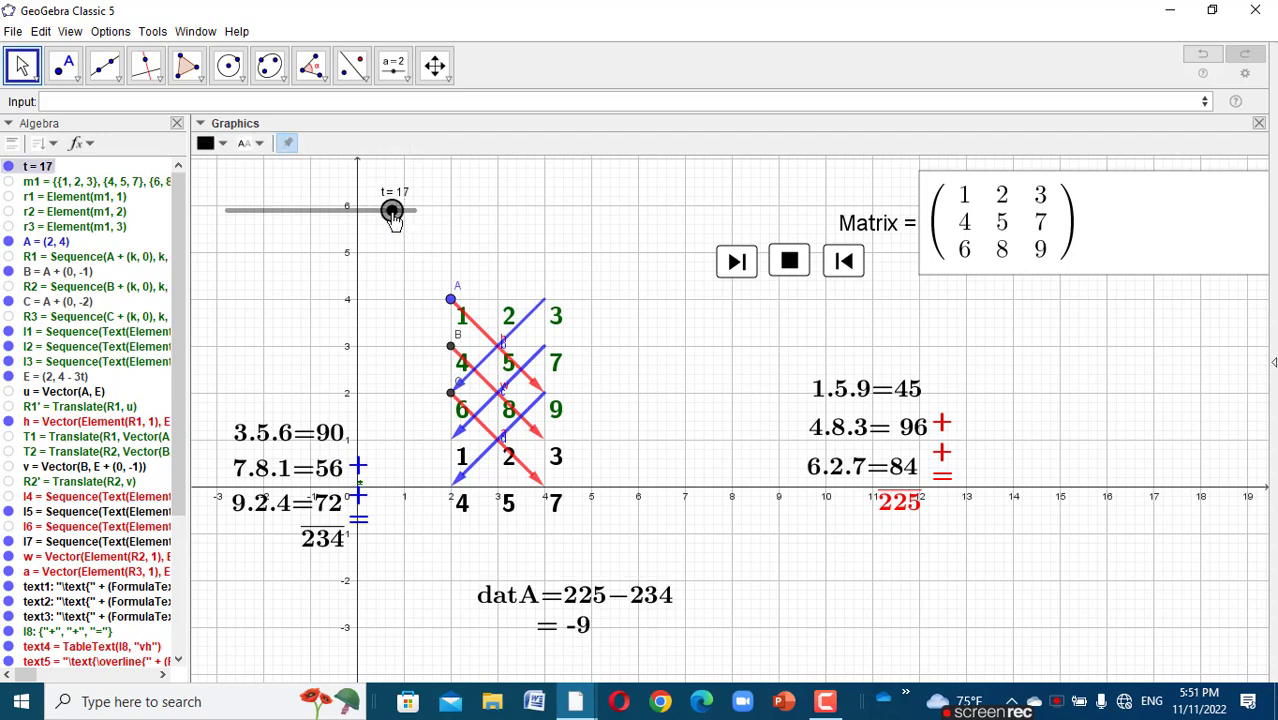
drag(390, 220, 385, 221)
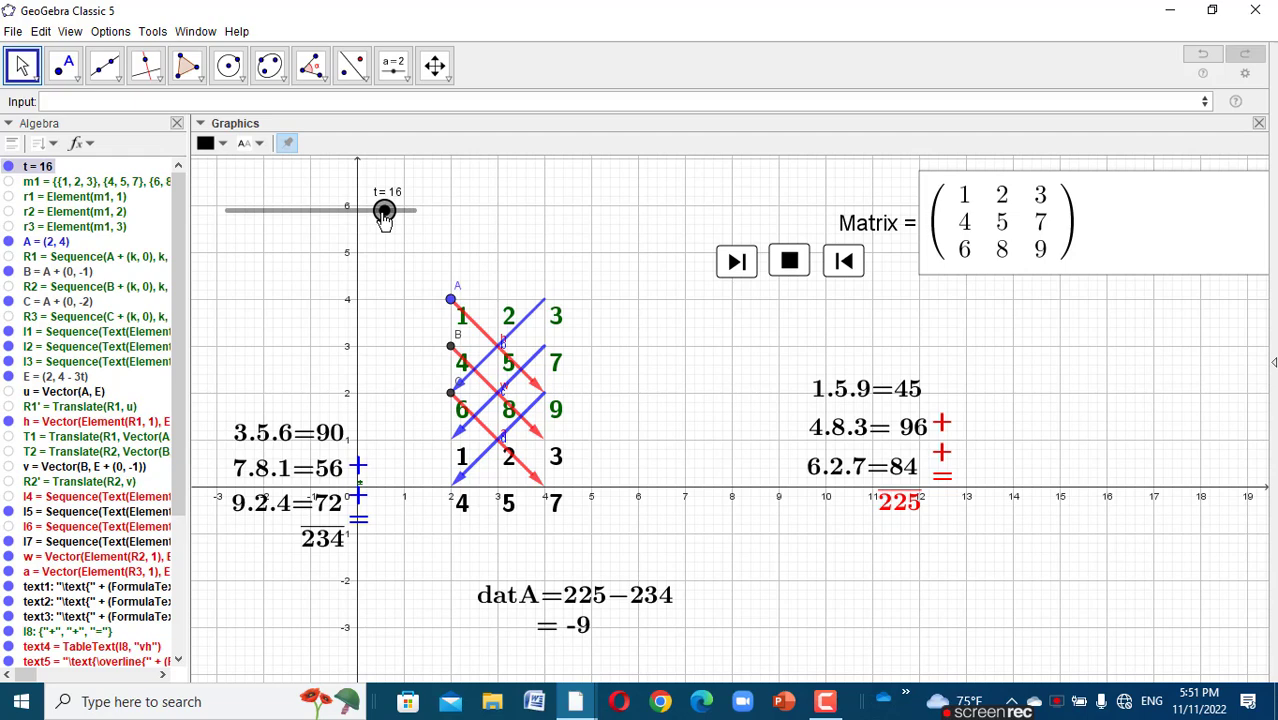
- Check the "1.5.9=45" text's show condition and give the datA result text a show condition requiring a minimum t
click(561, 622)
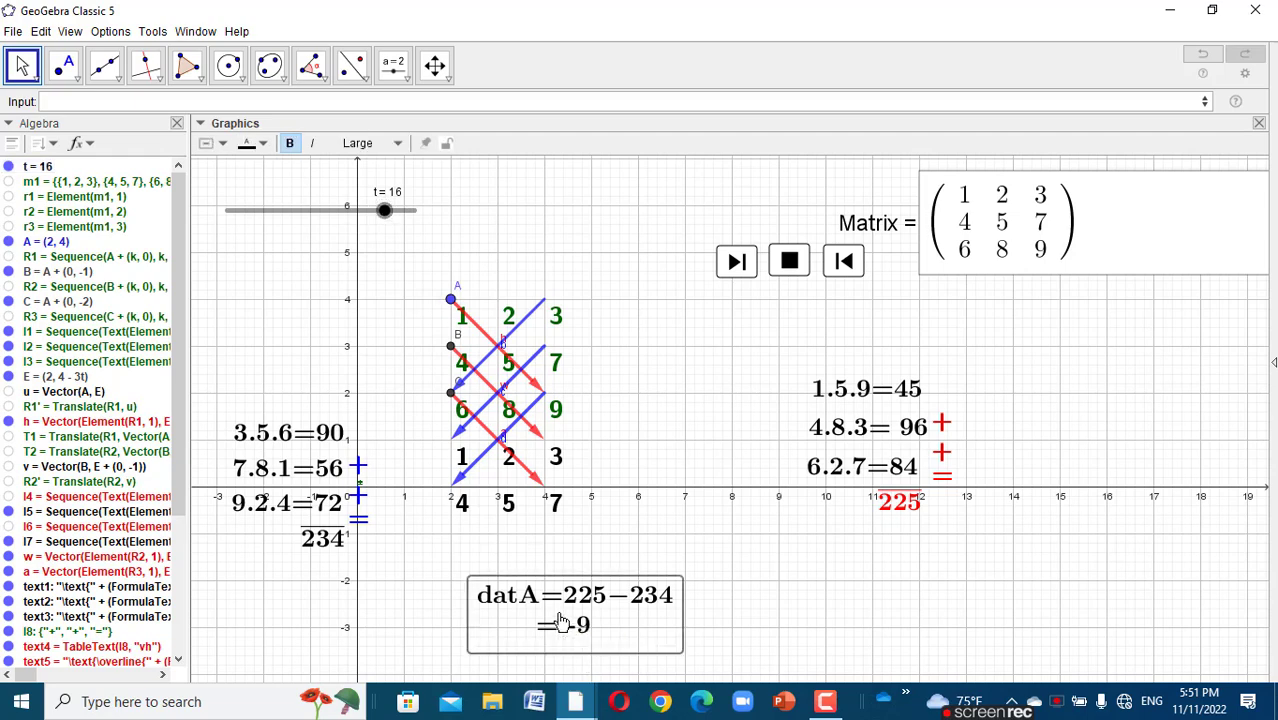
right_click(561, 622)
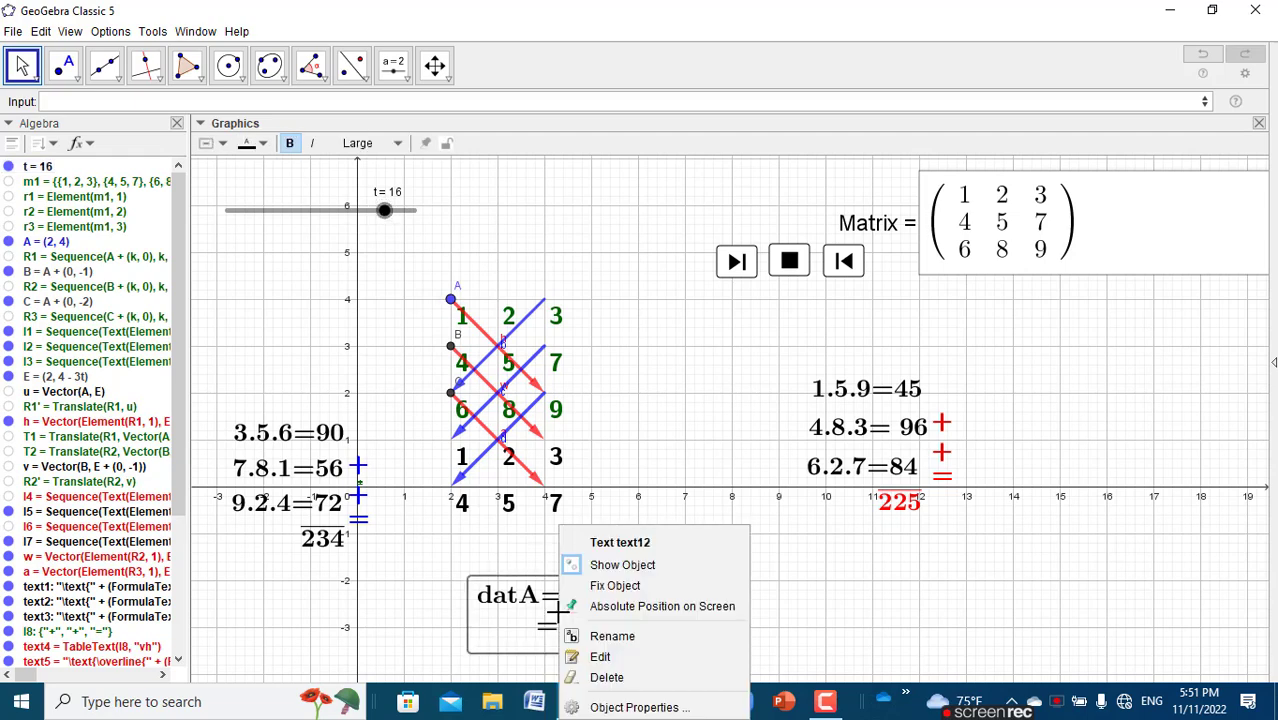
click(635, 707)
click(820, 388)
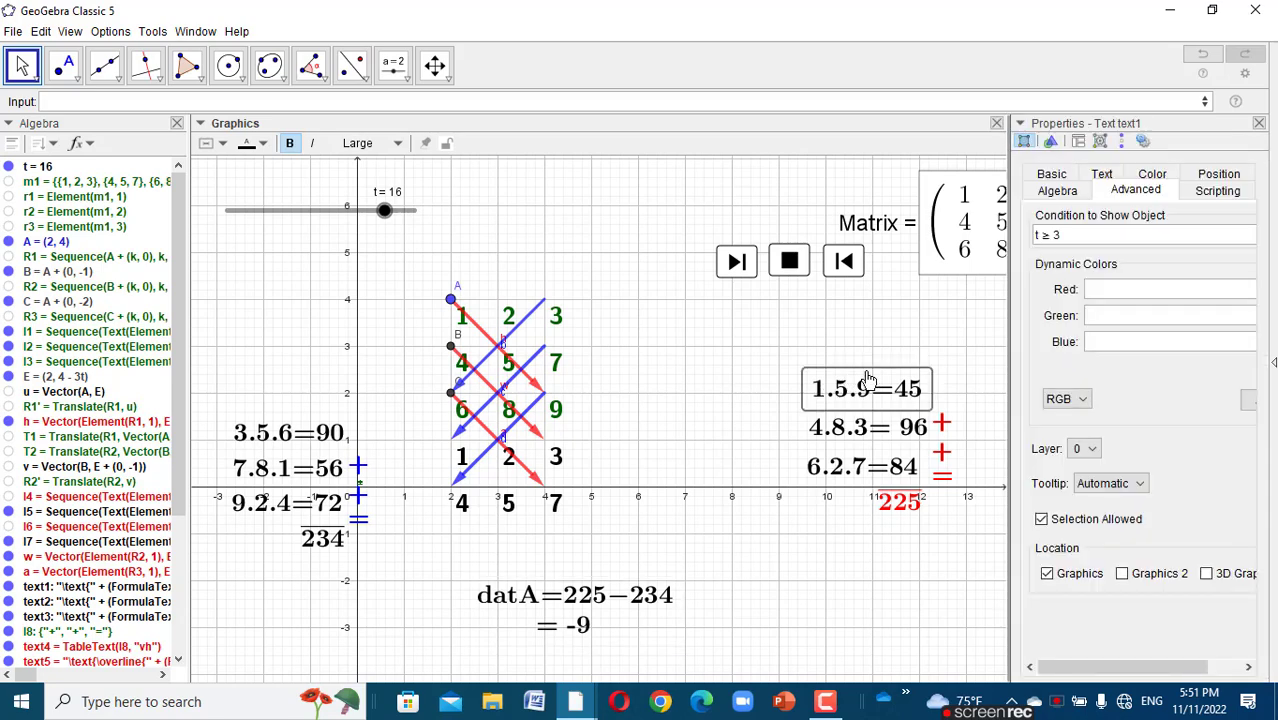
click(525, 622)
click(826, 413)
click(864, 400)
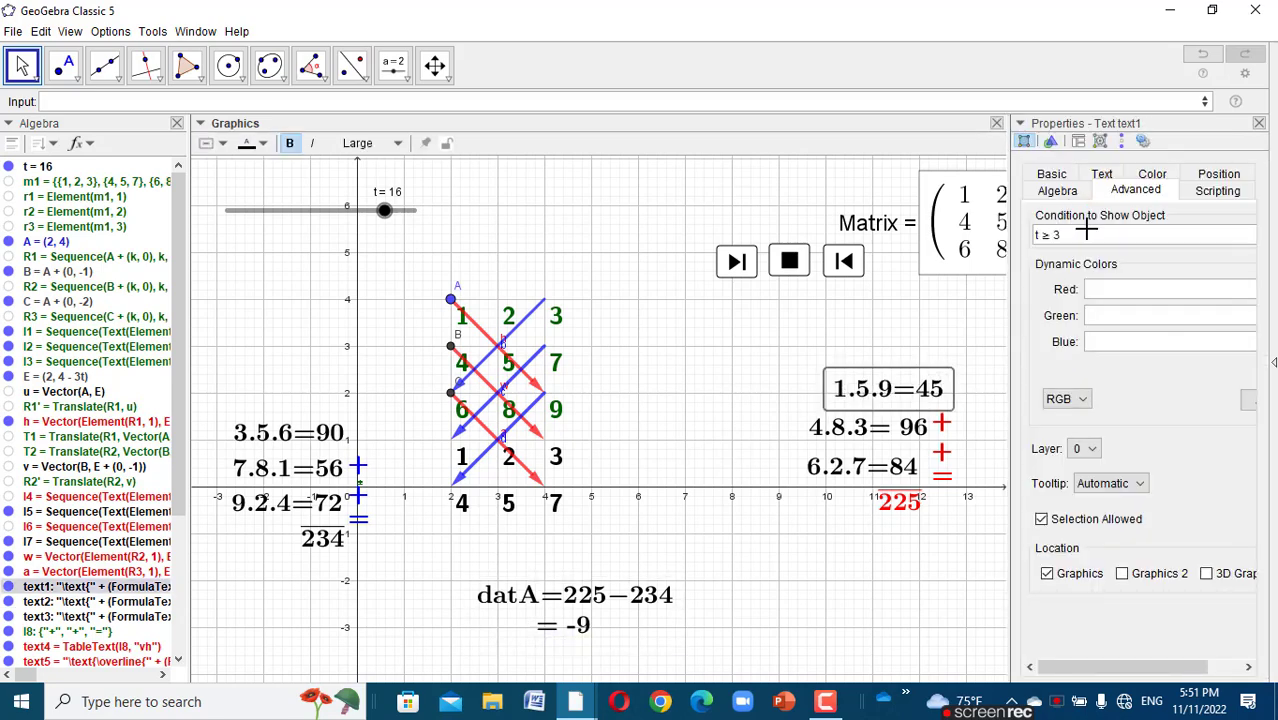
click(577, 605)
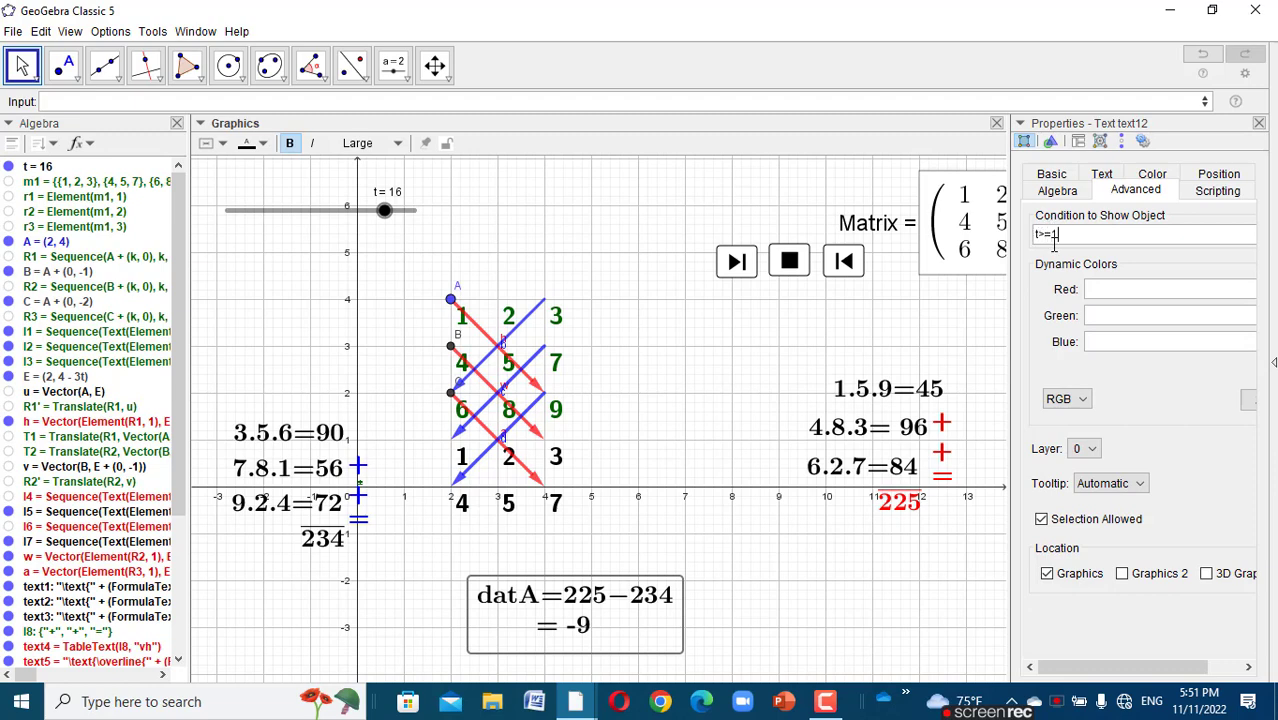
click(1258, 125)
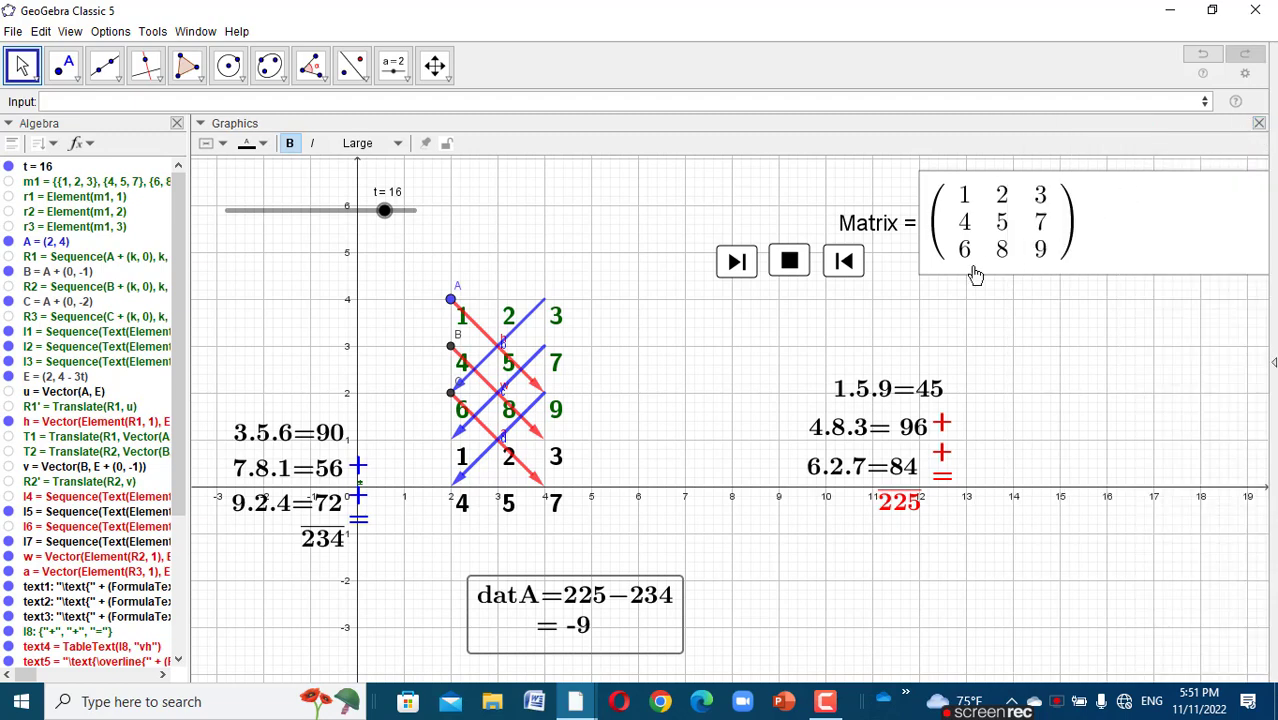
- Set the stop button's On Click script to t=0, test the reset, and advance the demonstration to t=1
click(789, 277)
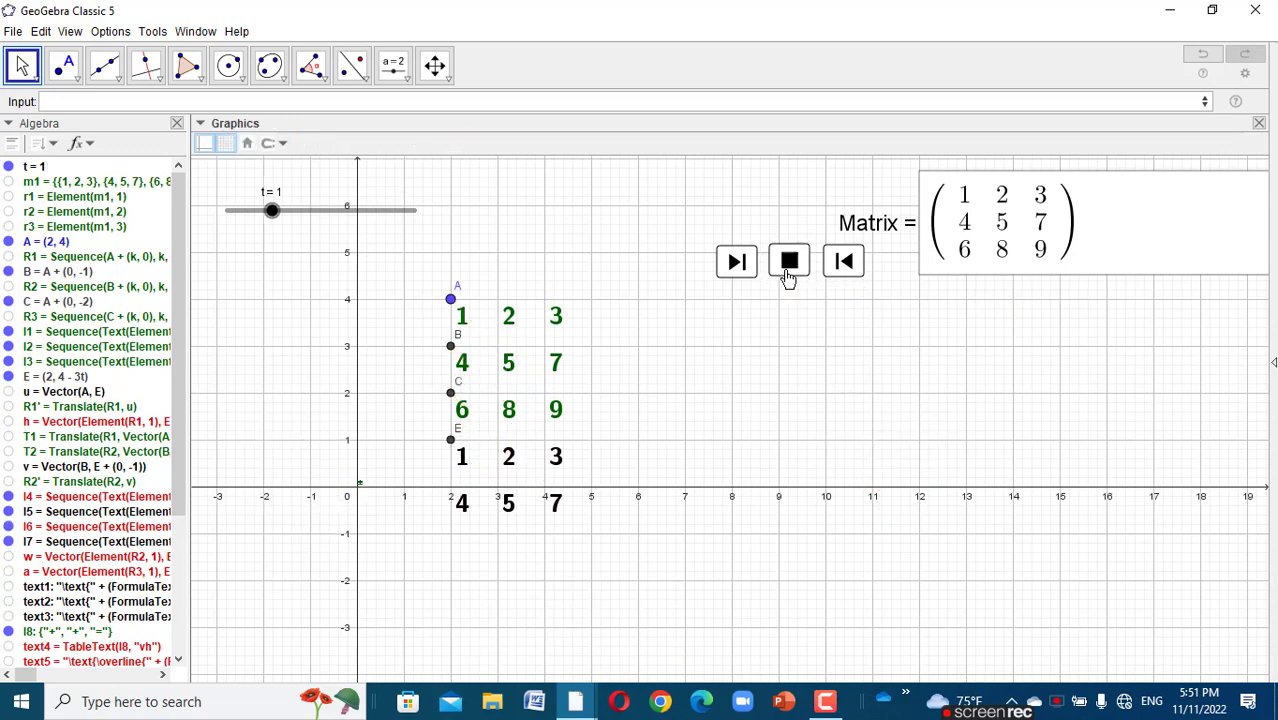
right_click(773, 268)
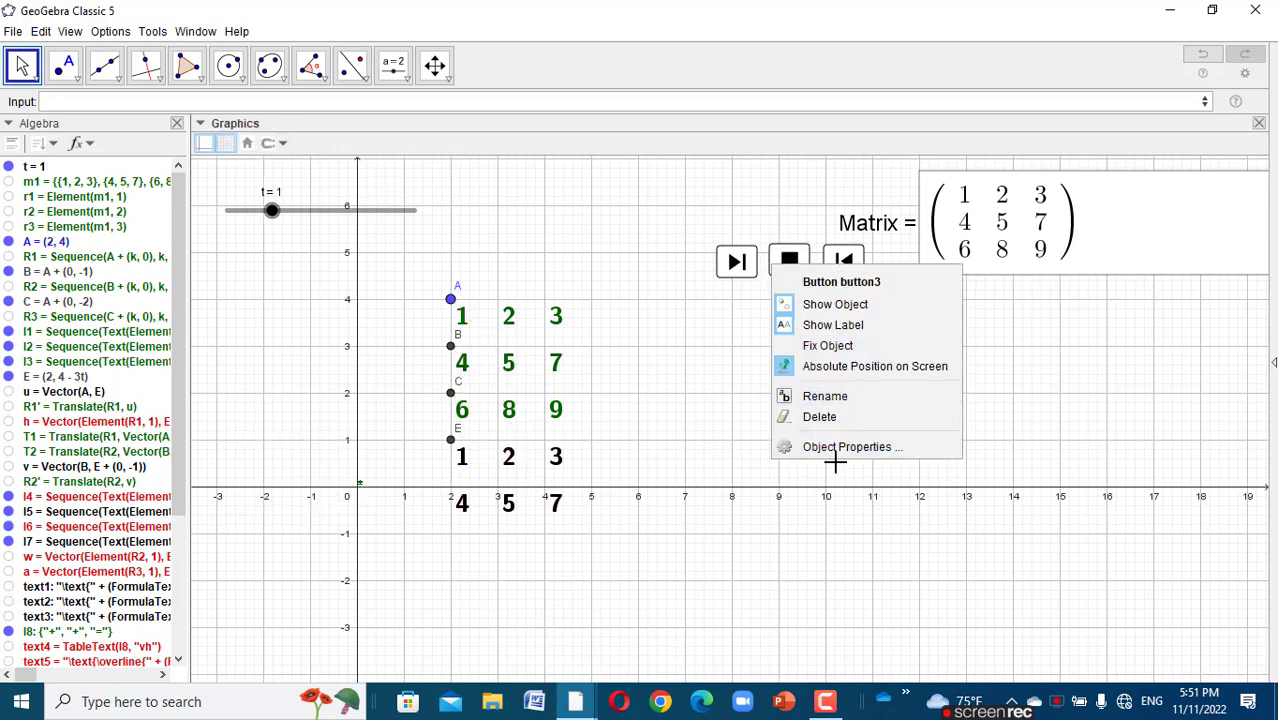
click(843, 447)
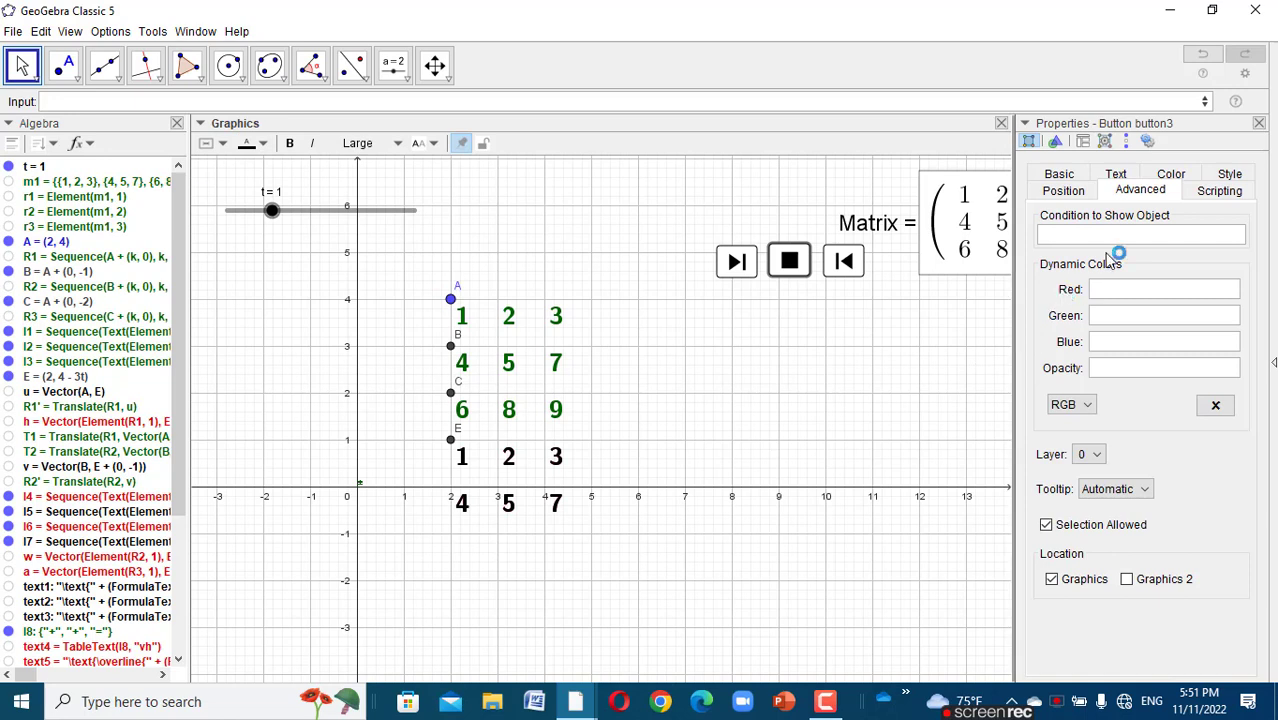
click(1219, 190)
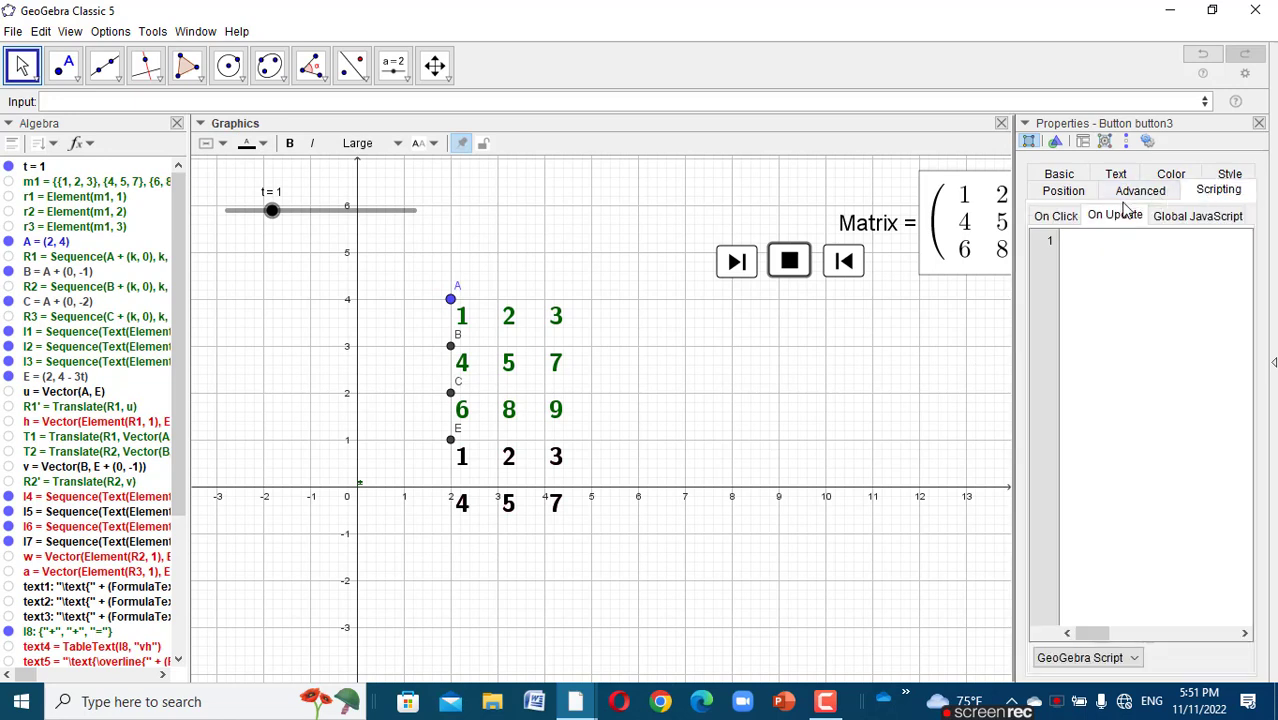
click(1058, 216)
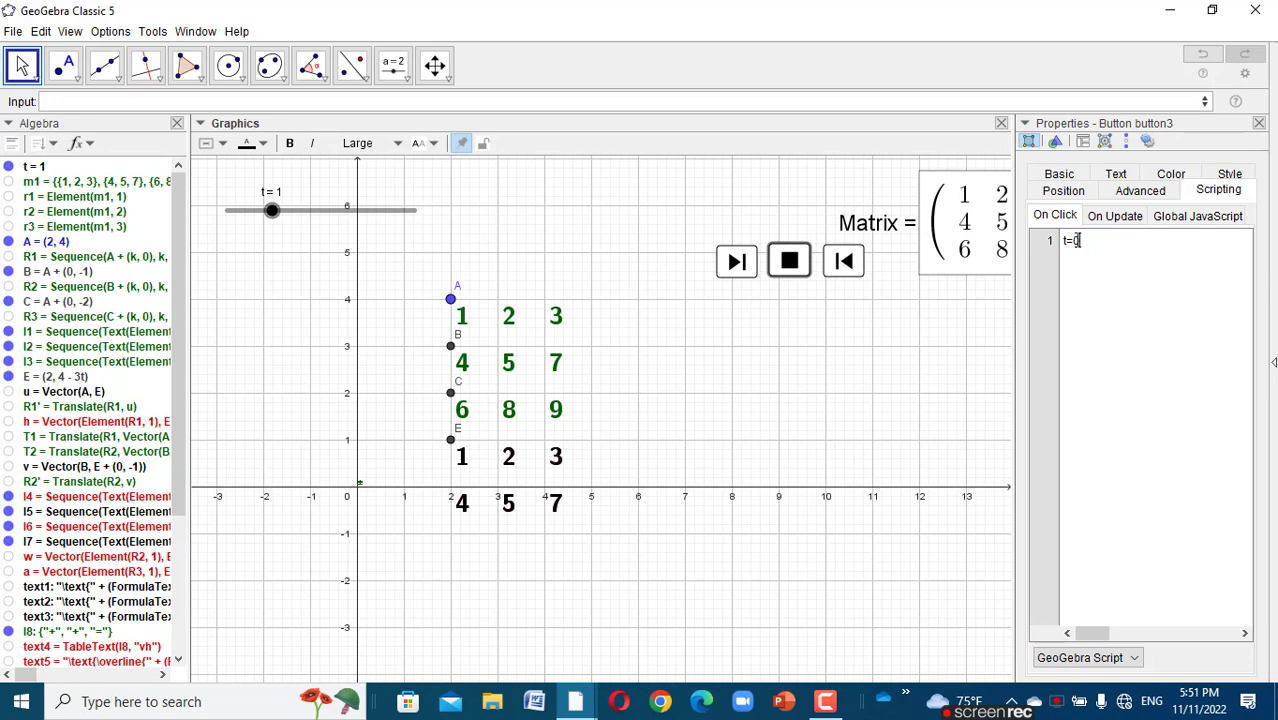
click(1259, 123)
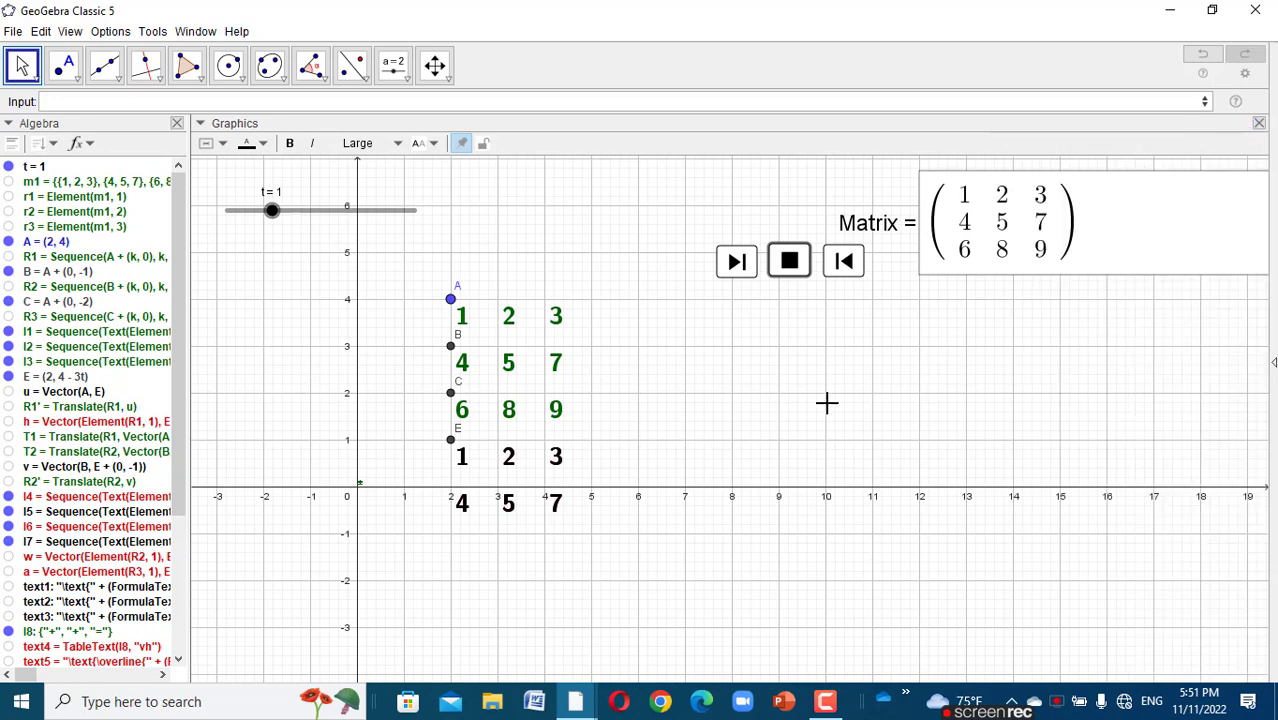
click(778, 274)
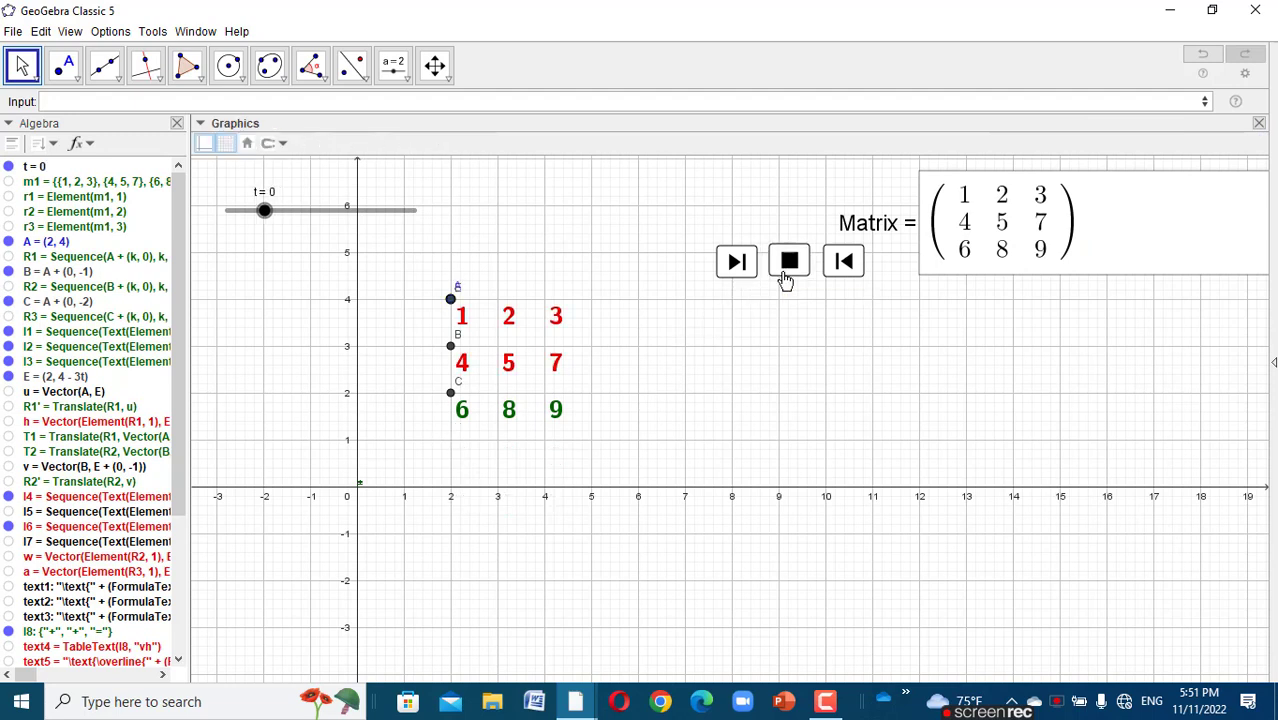
click(731, 272)
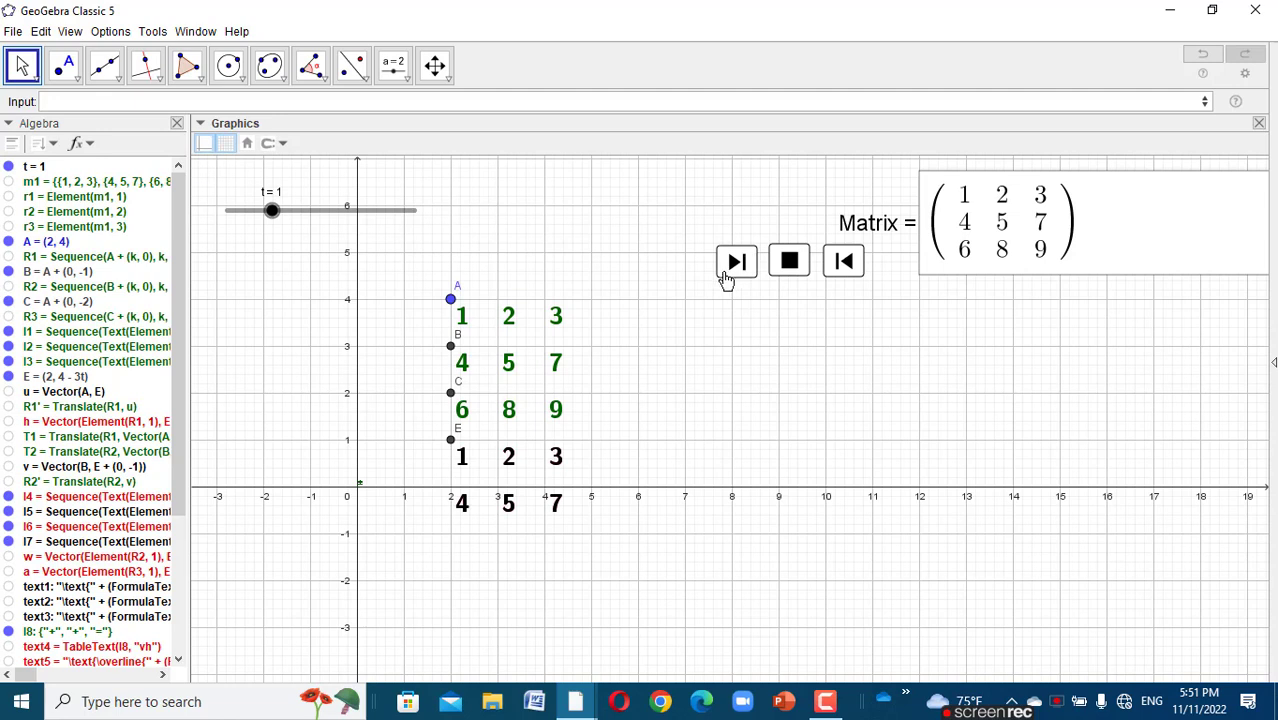
- Recolor the three green matrix rows 1 2 3, 4 5 7 and 6 8 9 black
click(562, 333)
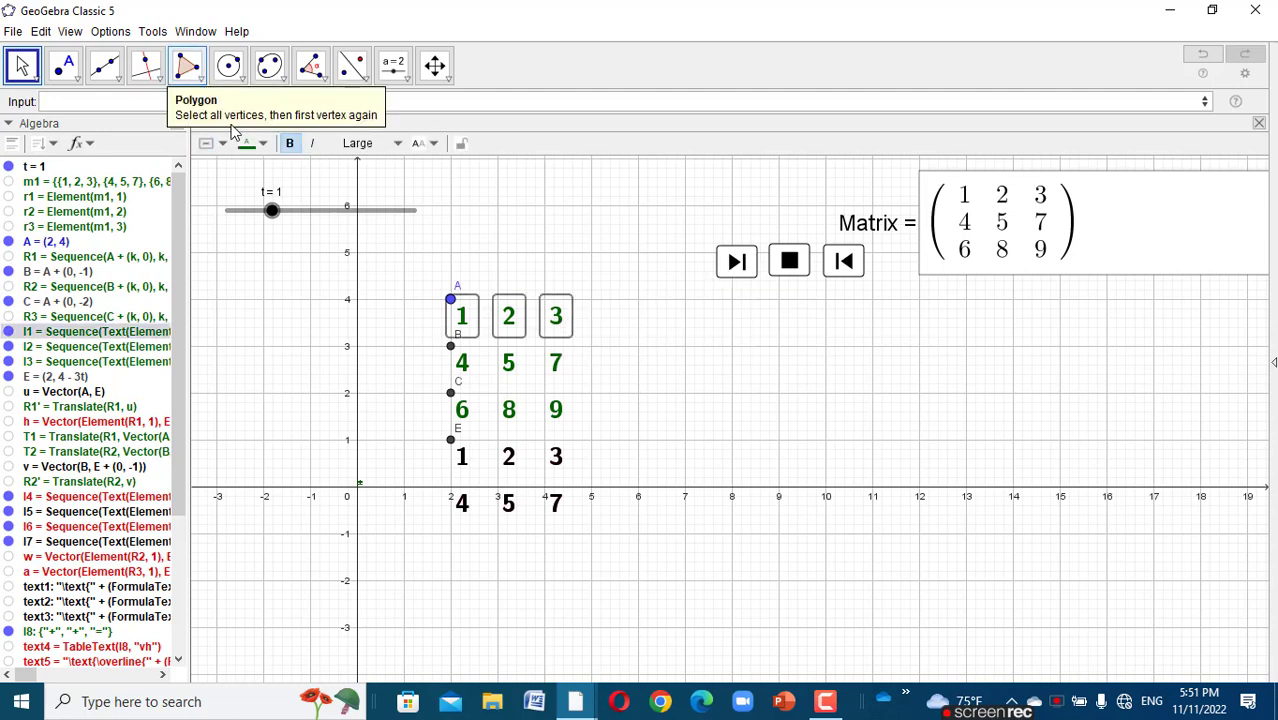
click(256, 143)
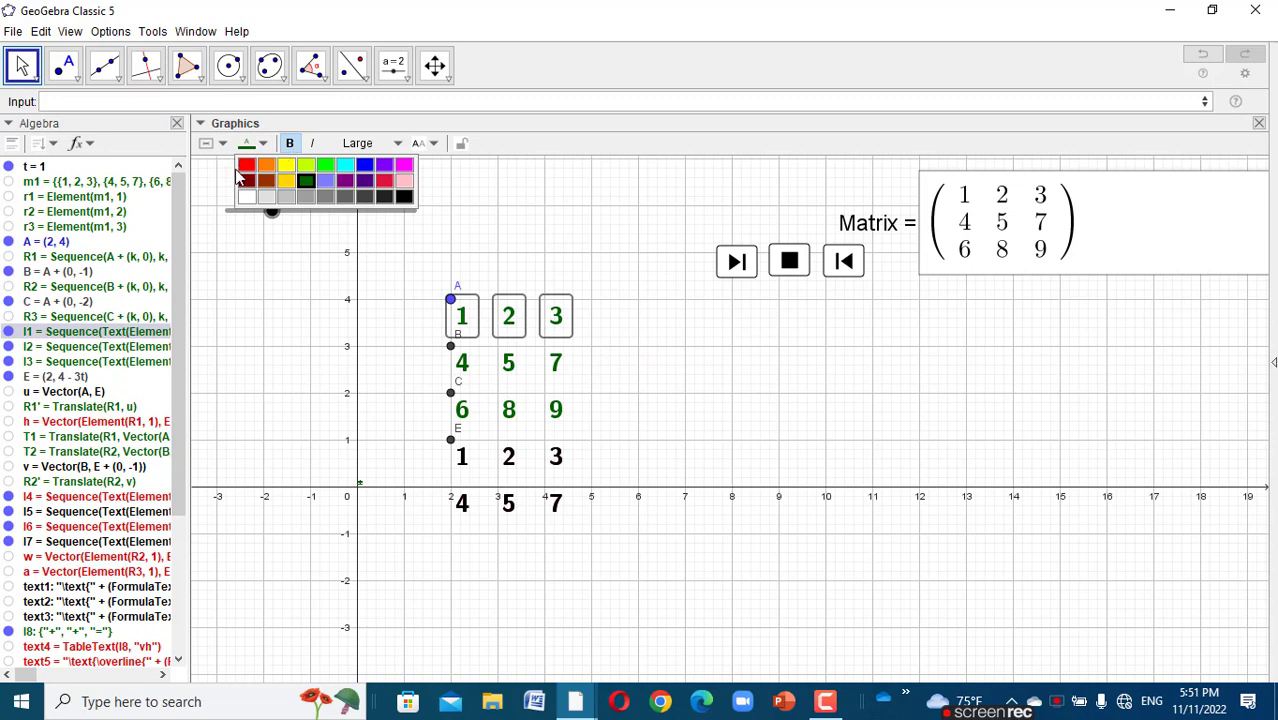
click(403, 196)
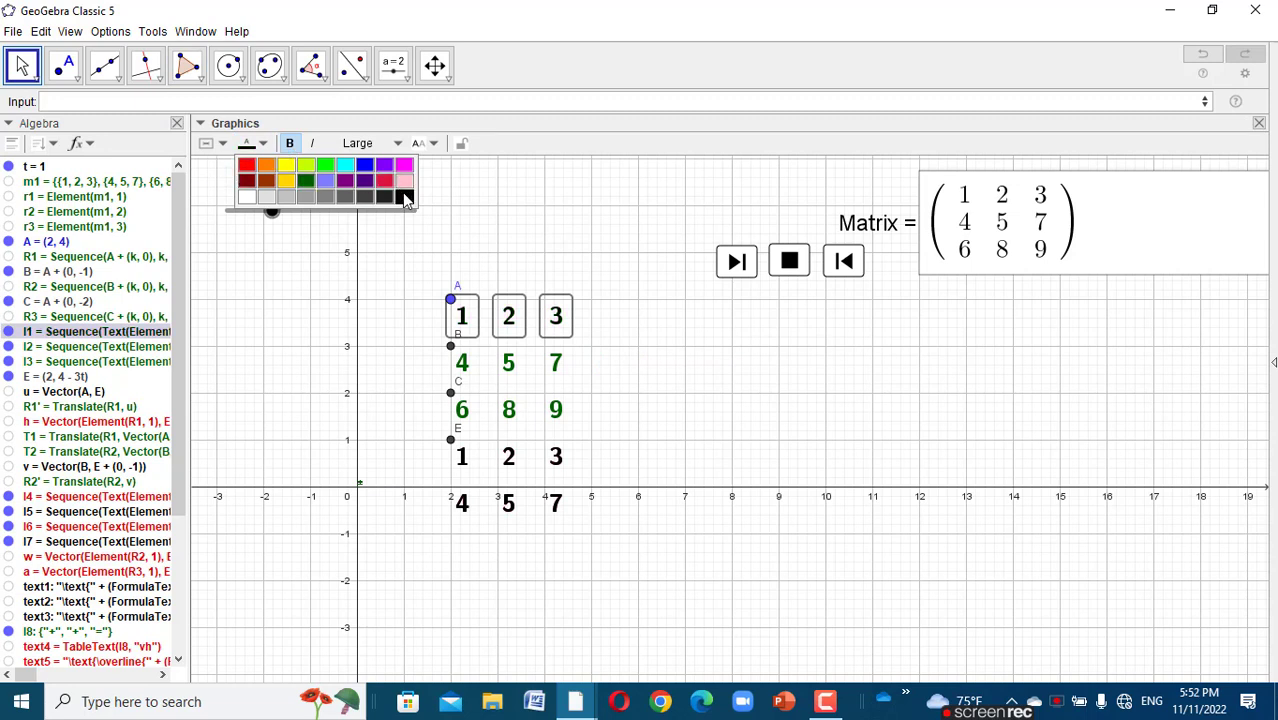
click(553, 371)
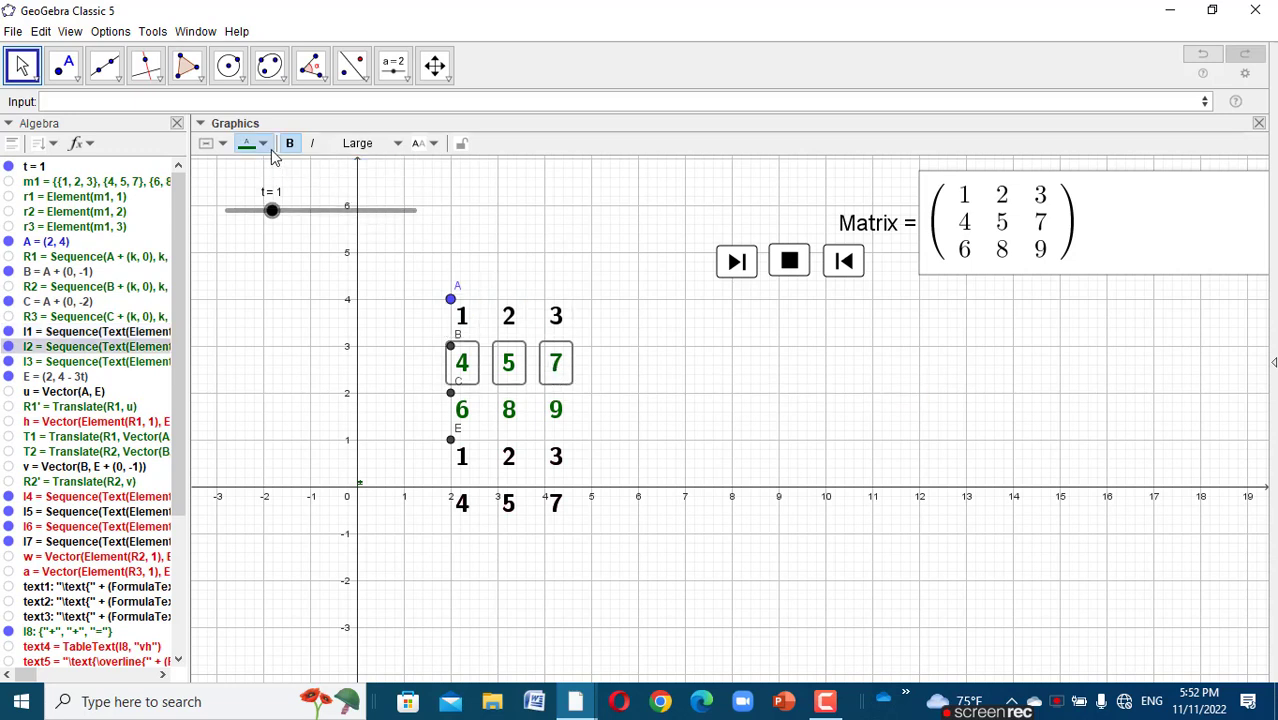
click(248, 144)
click(403, 196)
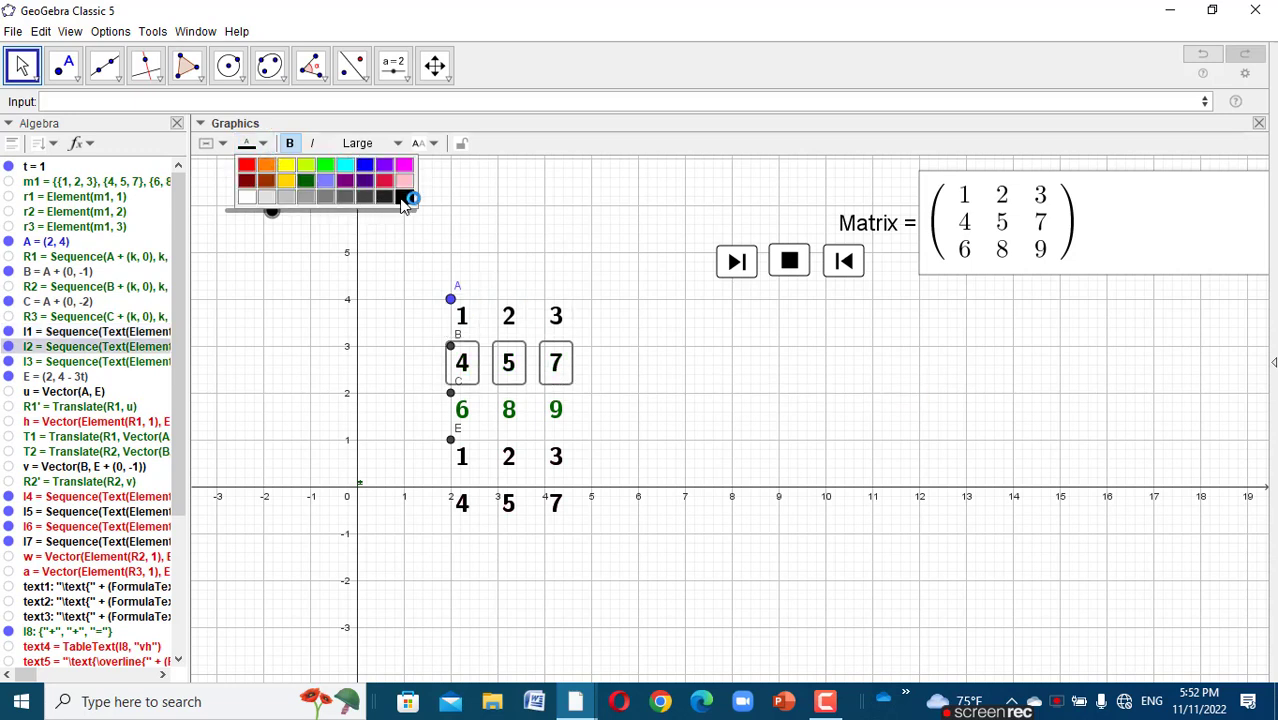
click(560, 423)
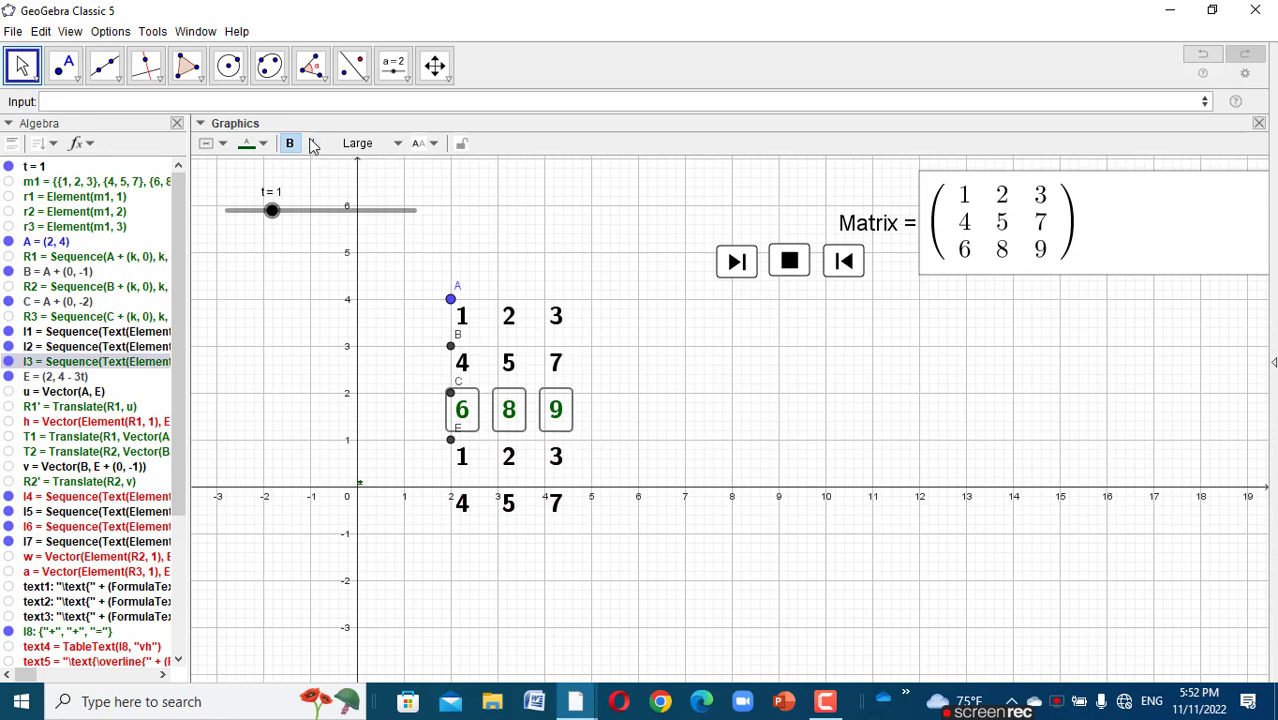
click(265, 148)
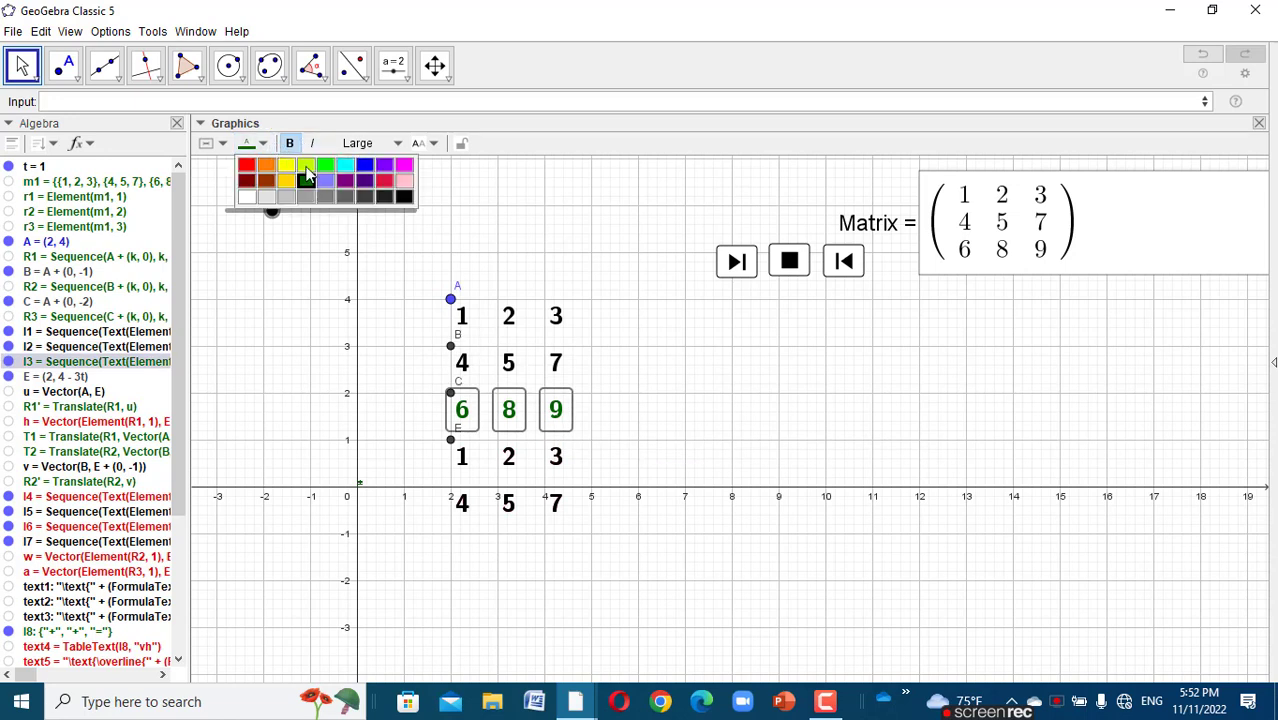
click(403, 196)
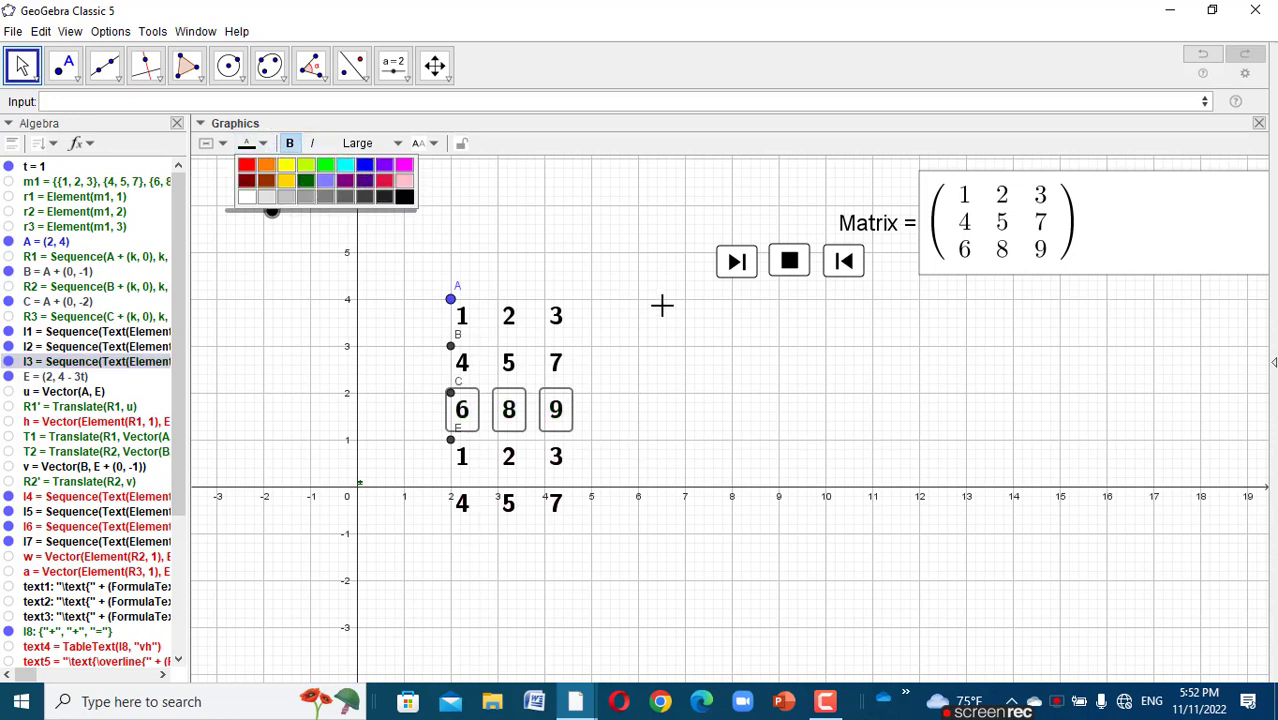
click(690, 351)
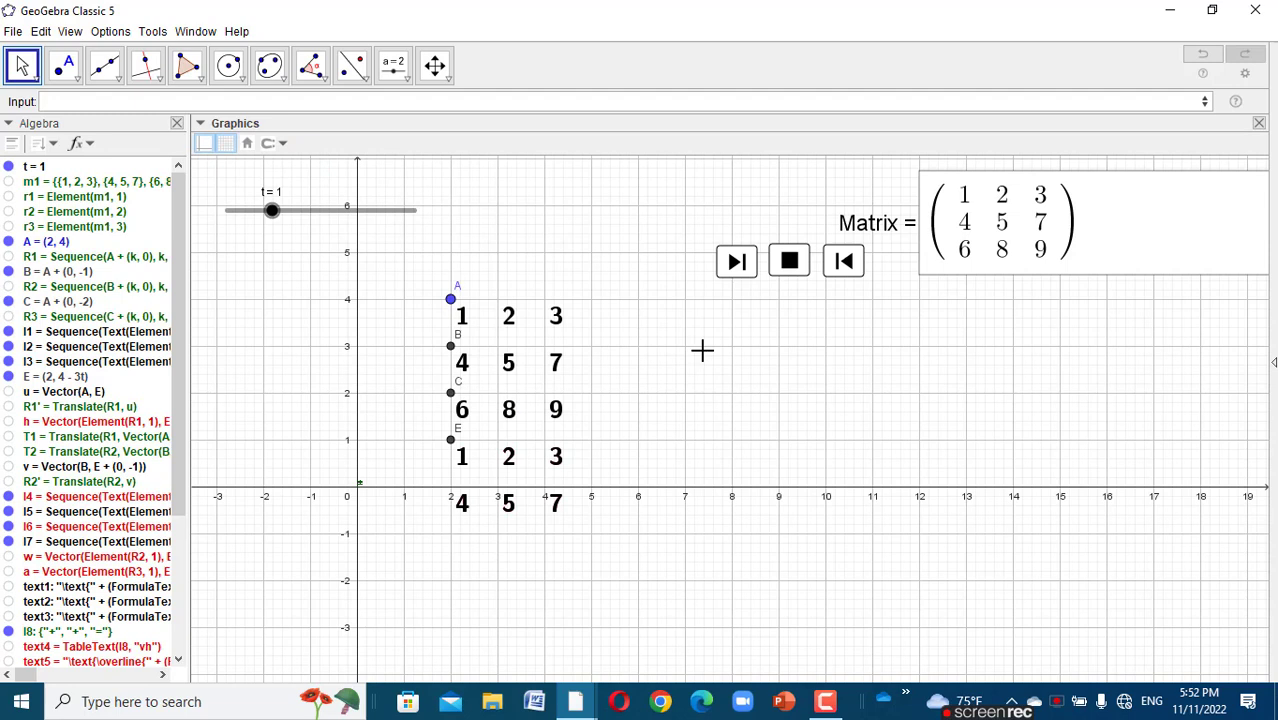
- Test the demonstration by resetting t to 0, advancing the slider to 19 and resetting it to 0
click(790, 262)
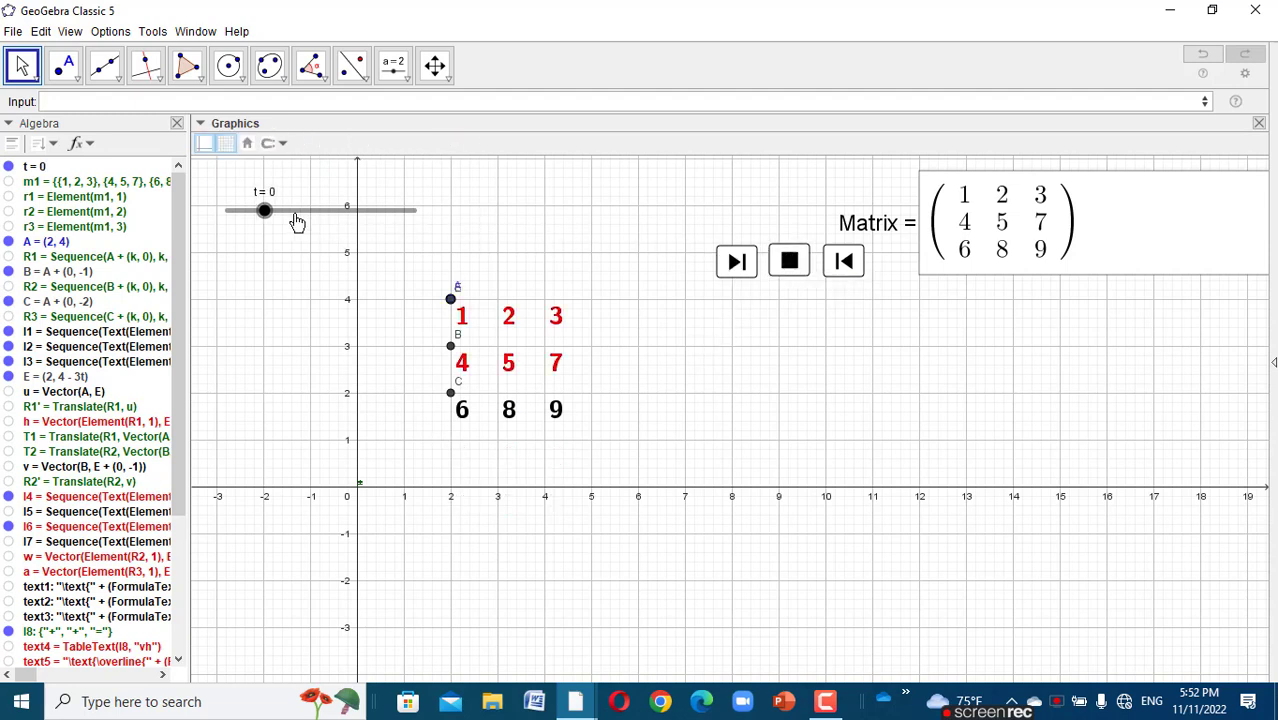
drag(265, 211, 407, 243)
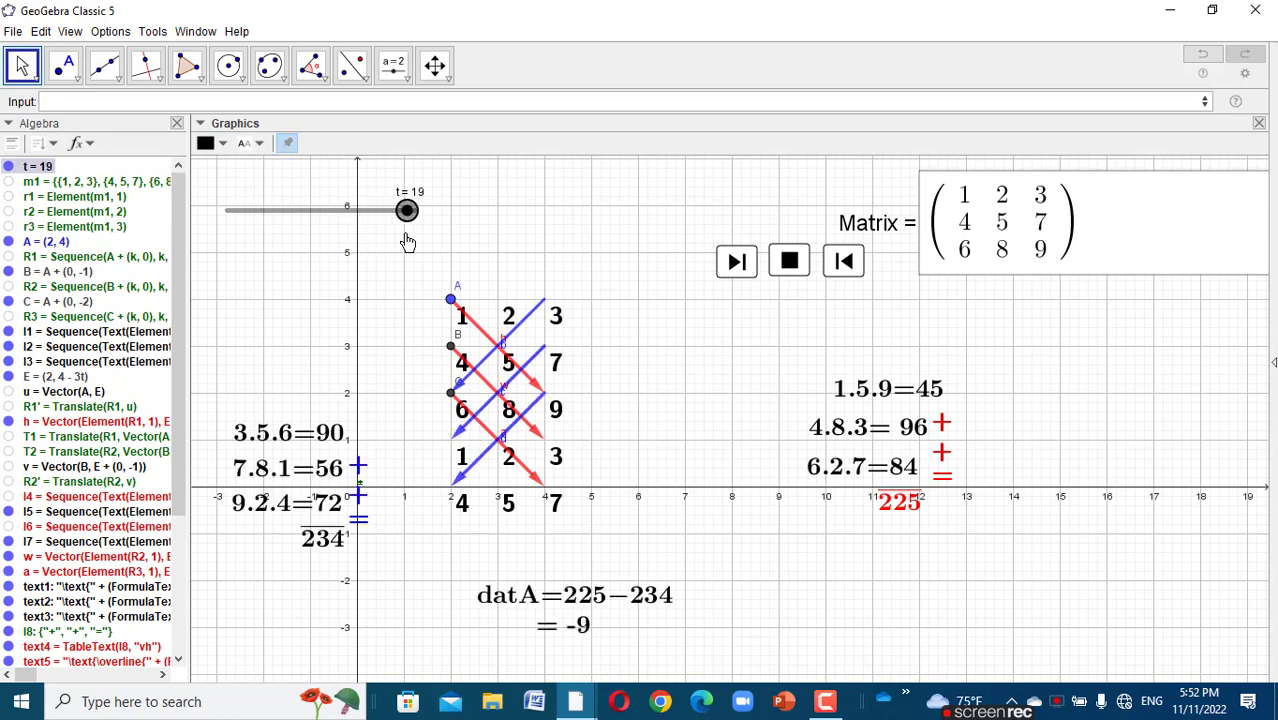
click(791, 269)
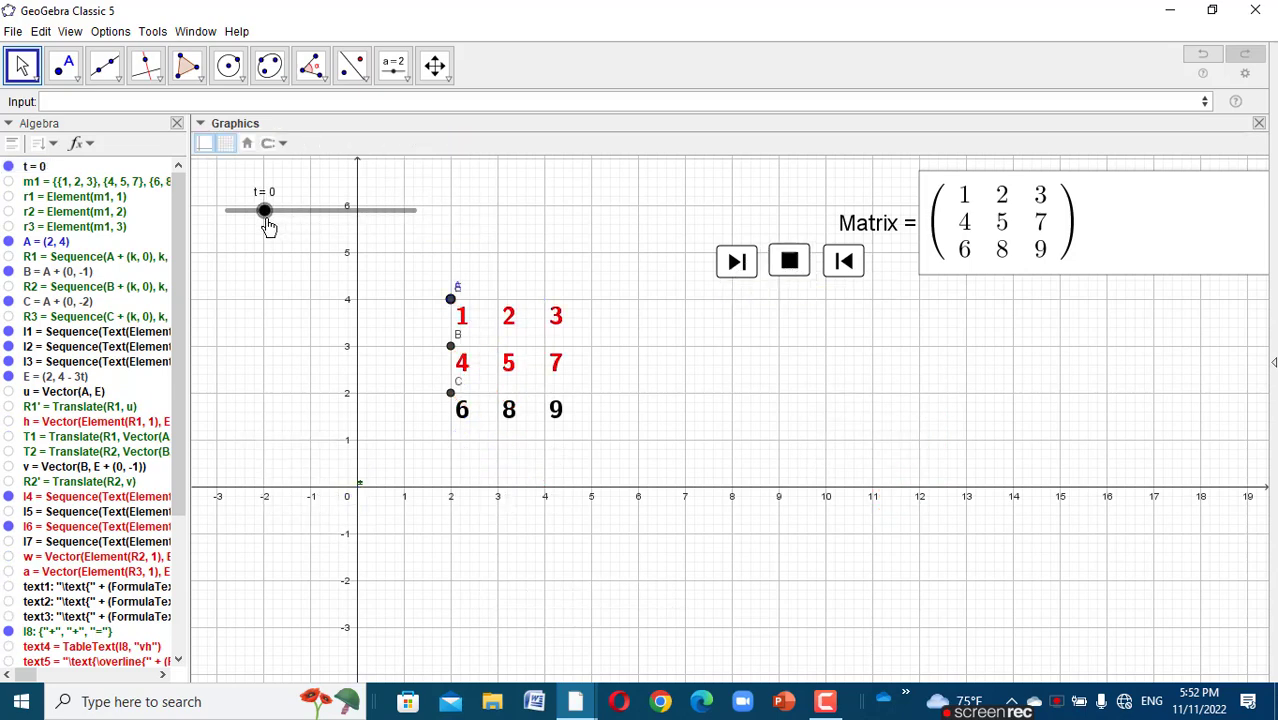
drag(268, 226, 267, 227)
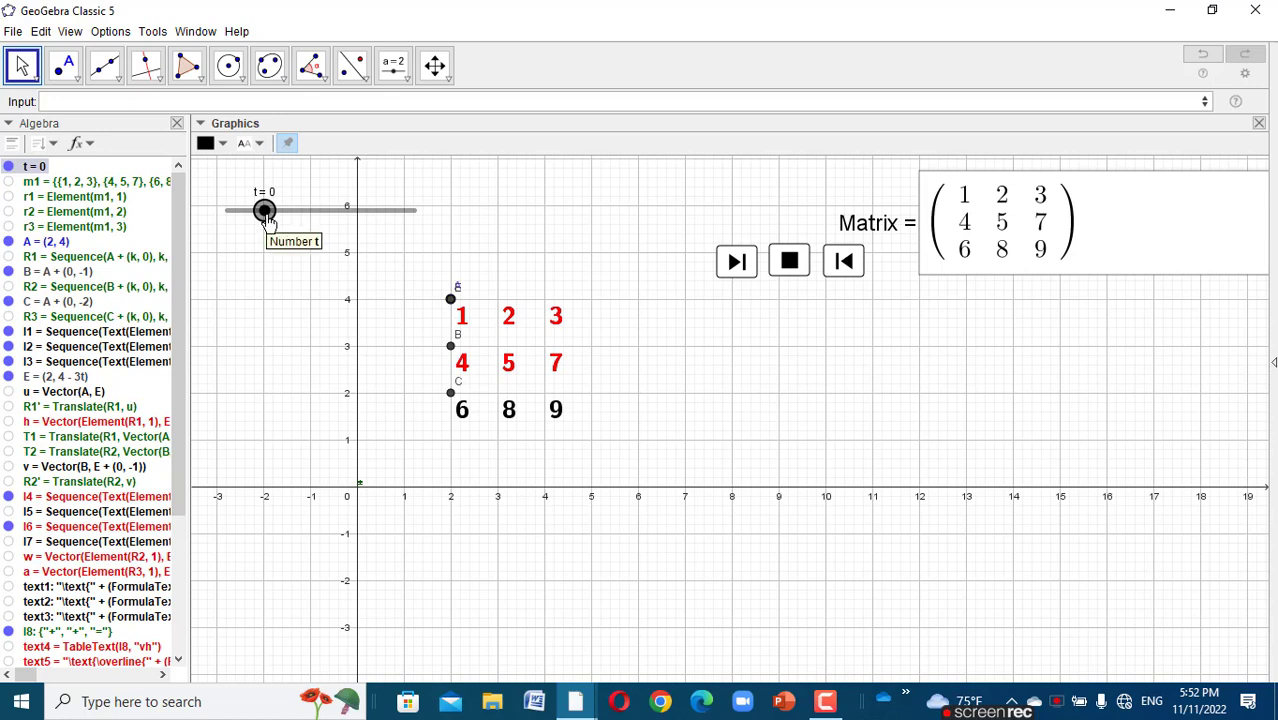
- Set the t slider's increment to 0.01 and minimum to -1, then test it up to t=19.48 and reset to t=0
right_click(266, 213)
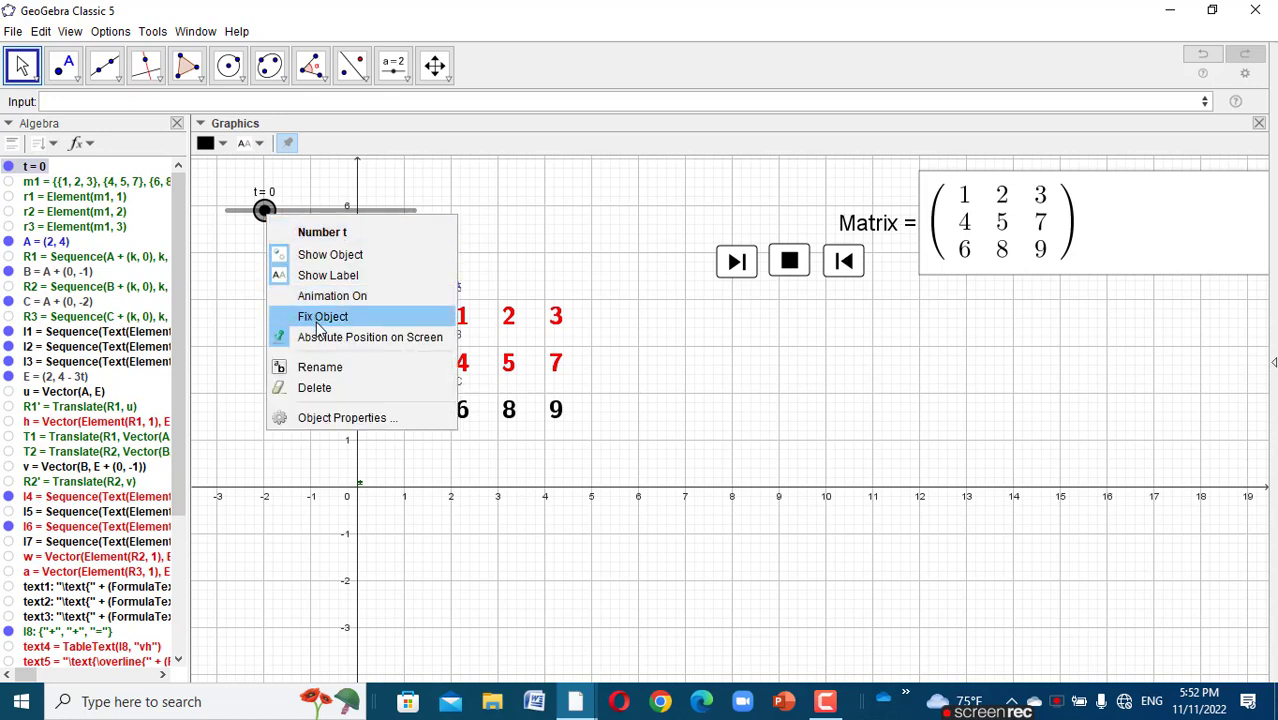
click(390, 415)
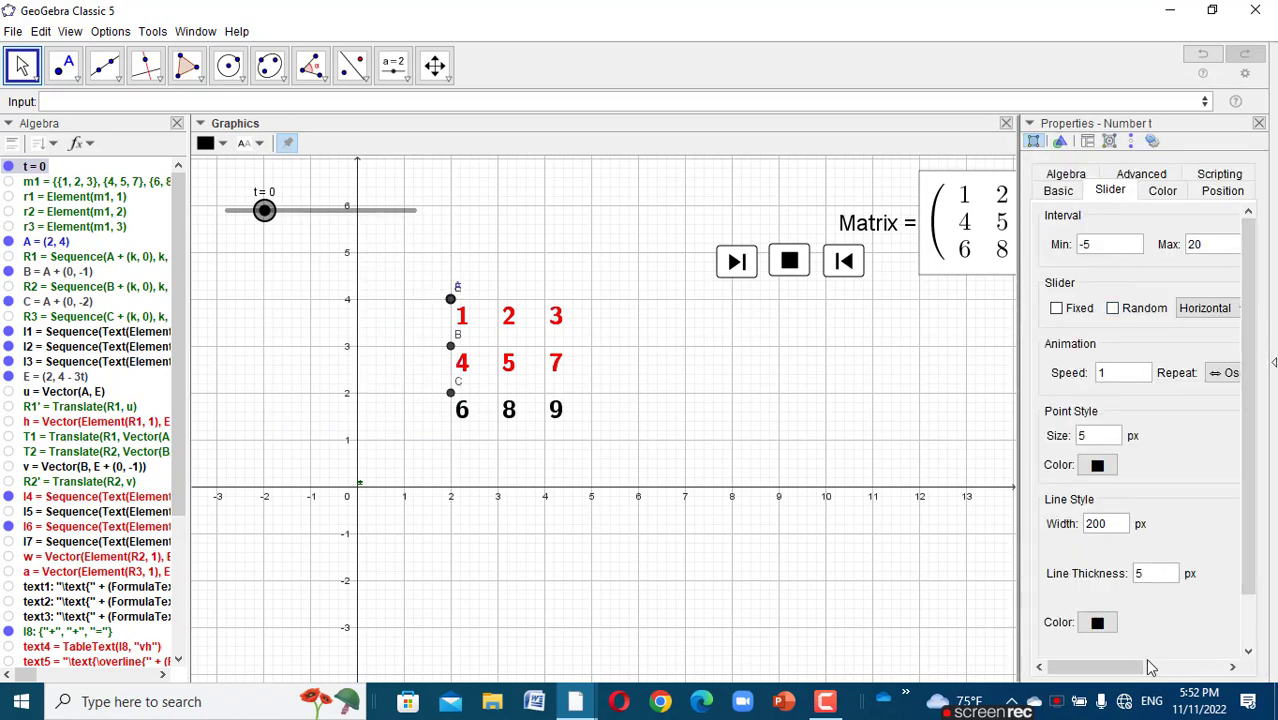
drag(1100, 667, 1188, 667)
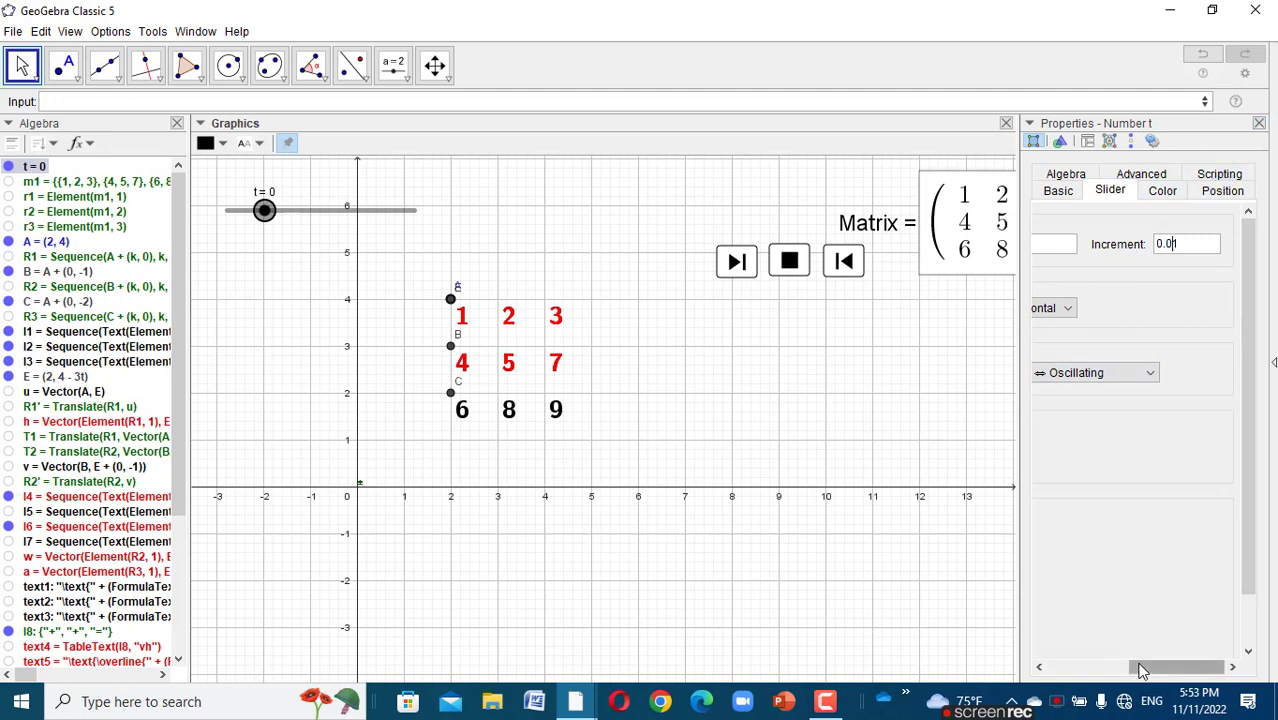
drag(1141, 667, 1010, 660)
click(1084, 247)
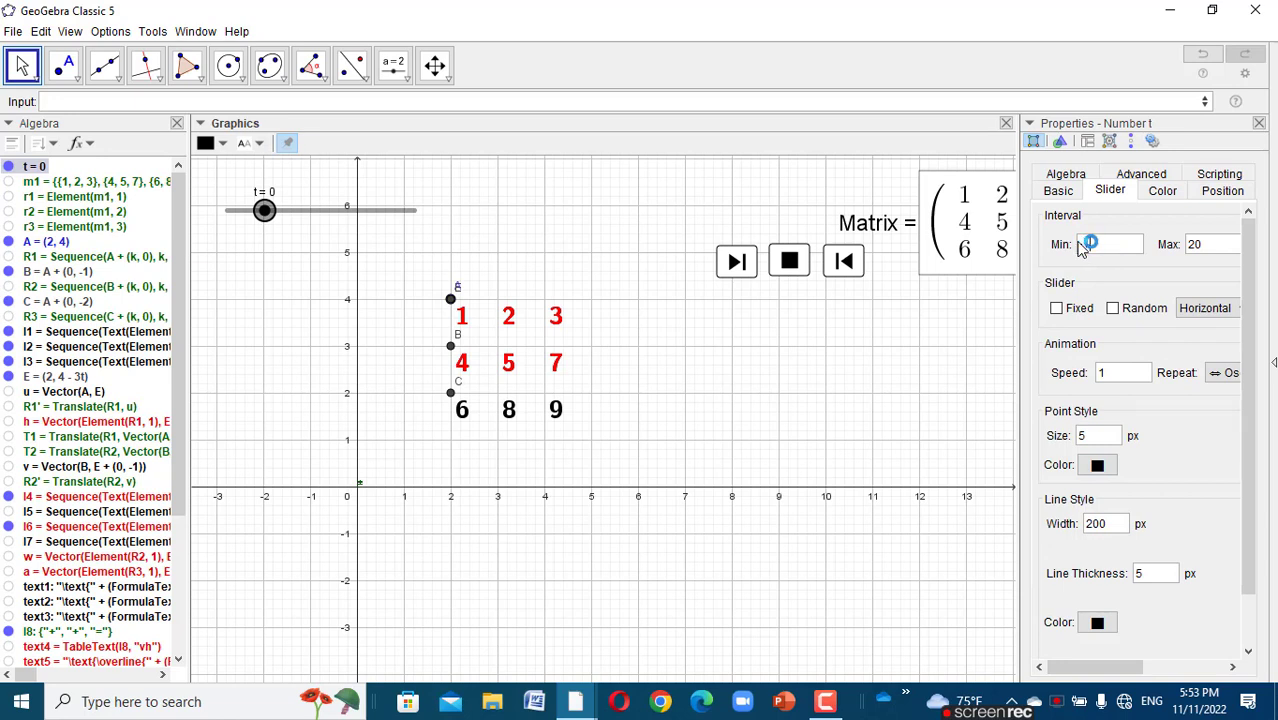
click(1260, 125)
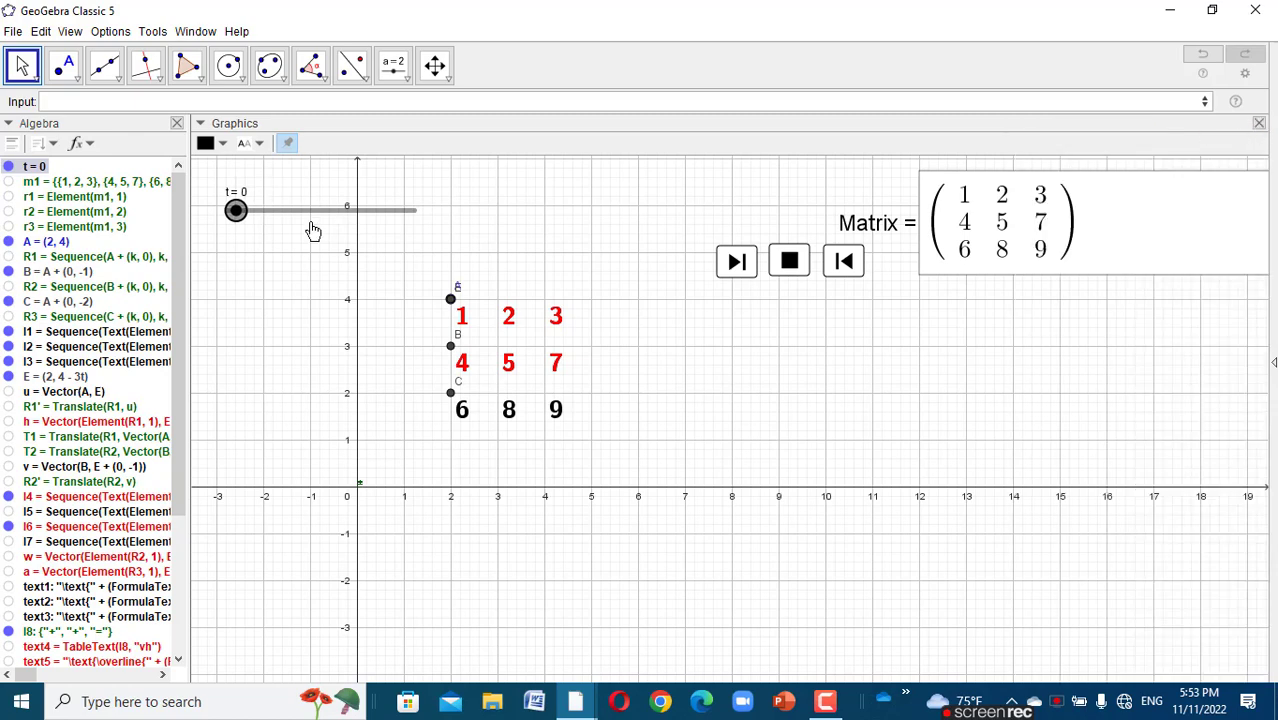
drag(233, 218, 412, 230)
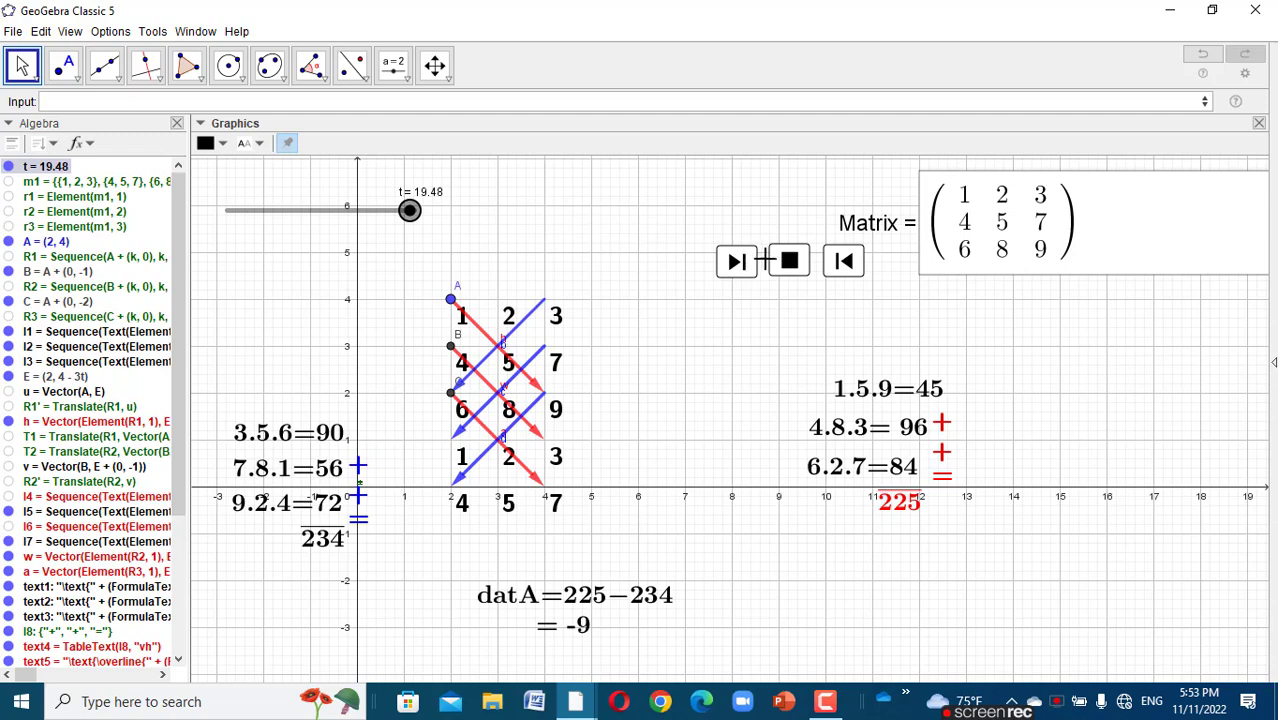
click(782, 268)
- Hide the stop button and delete the forward and backward buttons
right_click(785, 263)
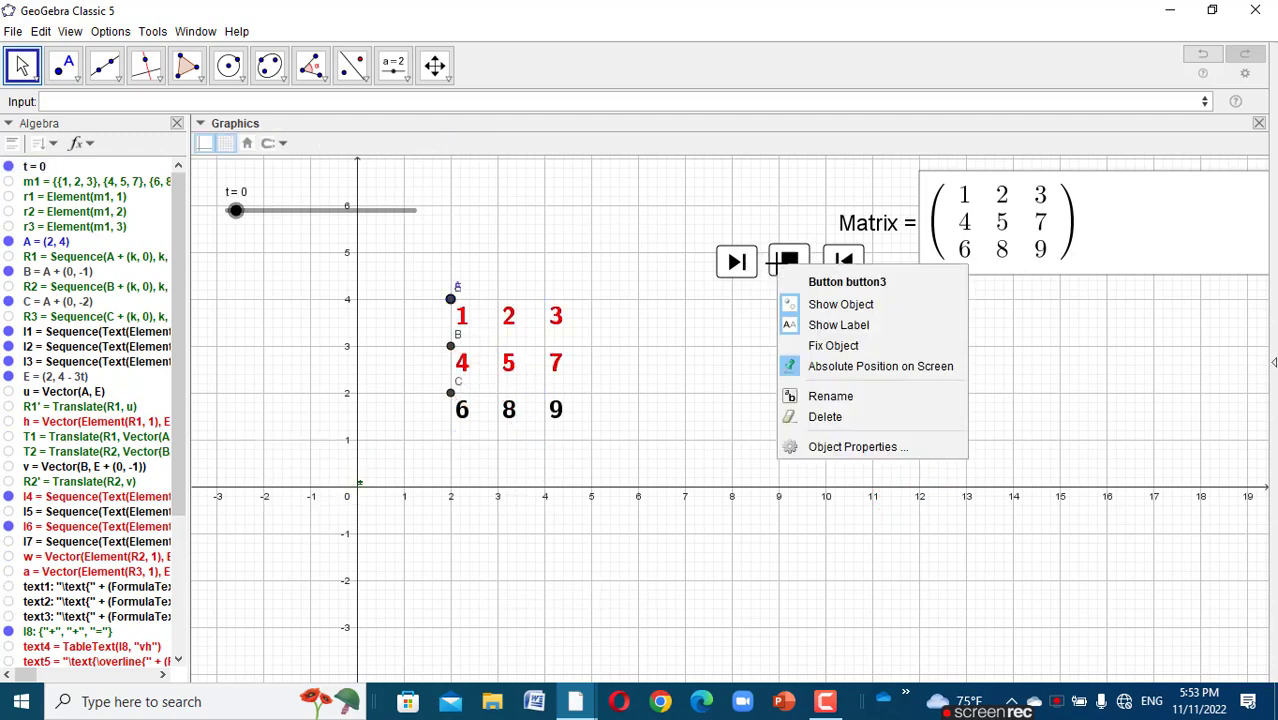
click(845, 303)
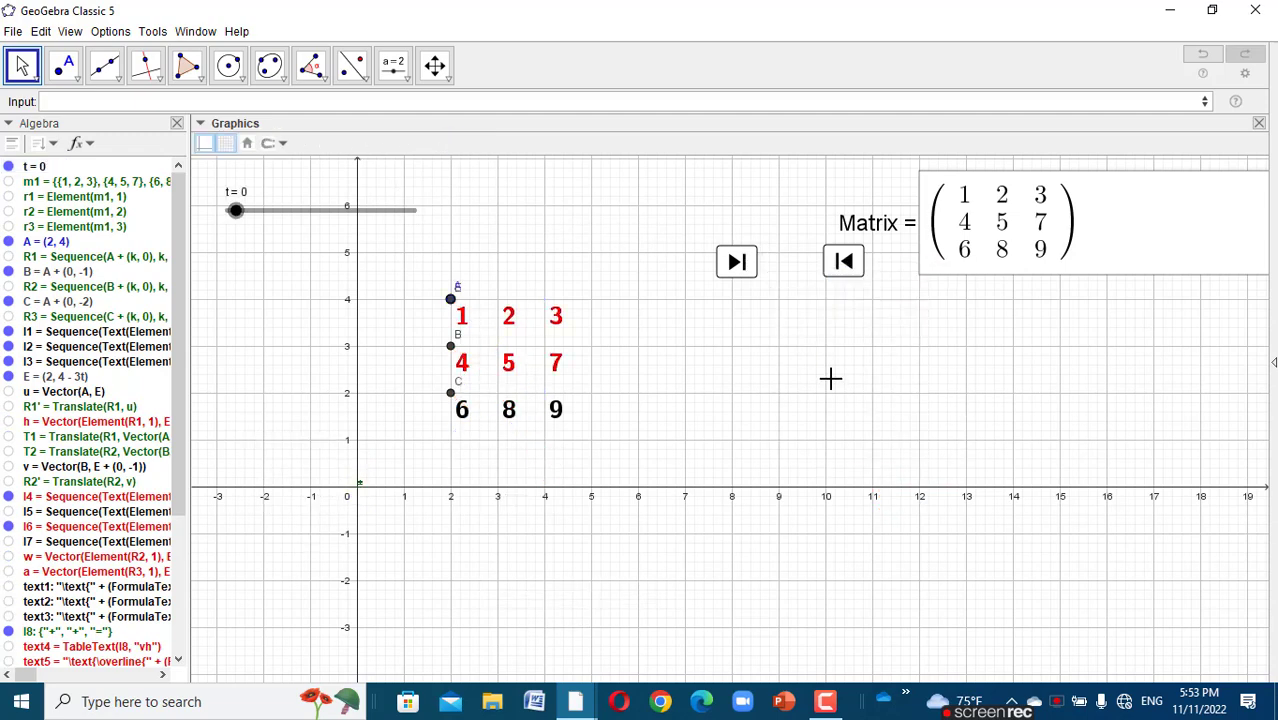
right_click(735, 262)
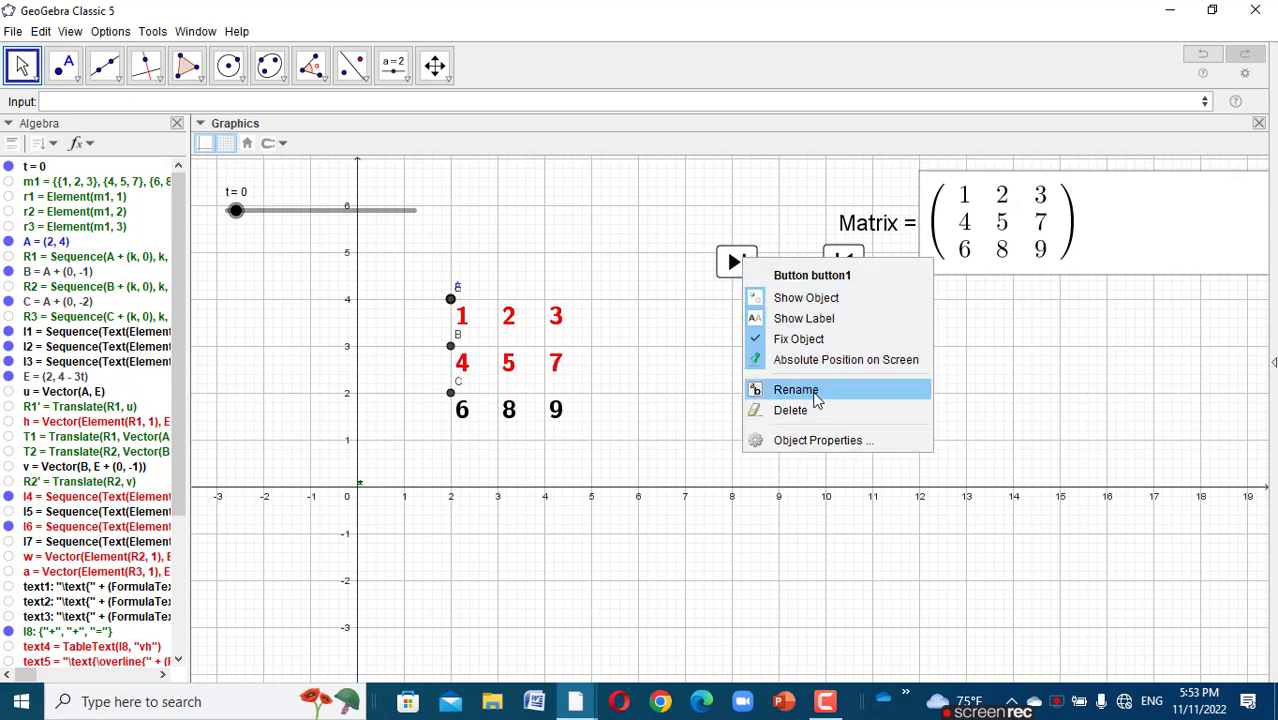
click(826, 411)
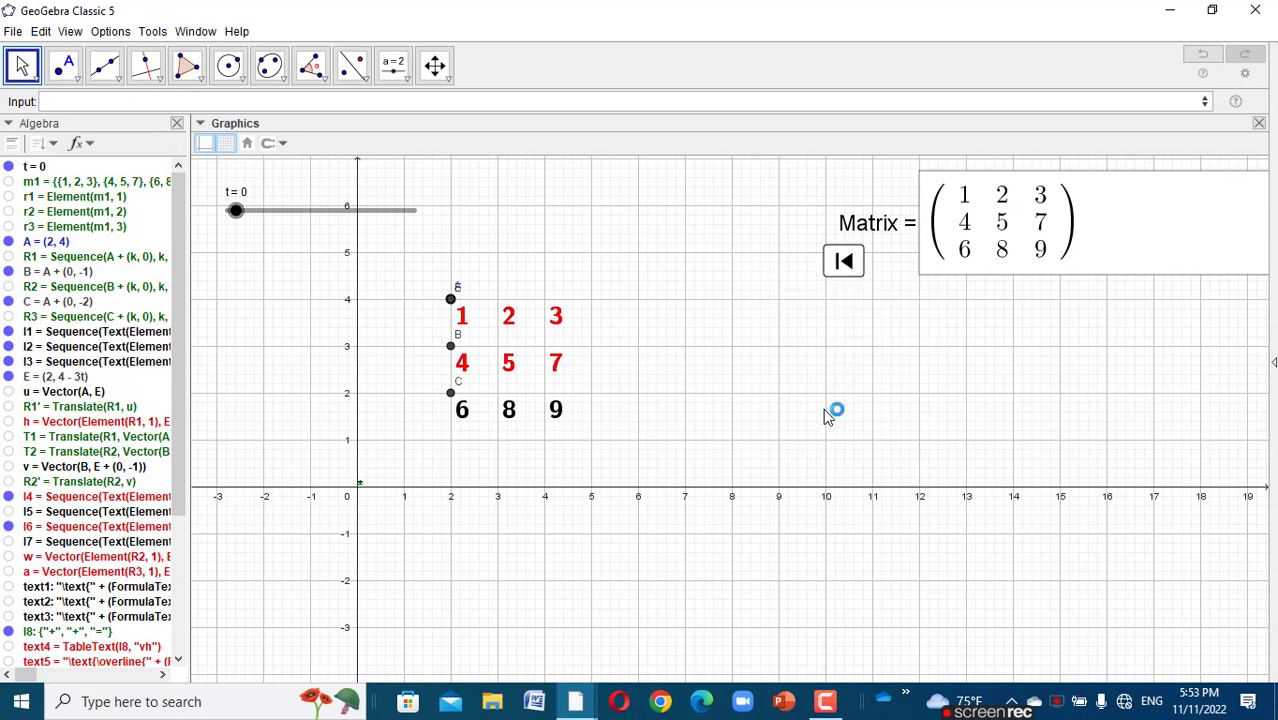
right_click(845, 268)
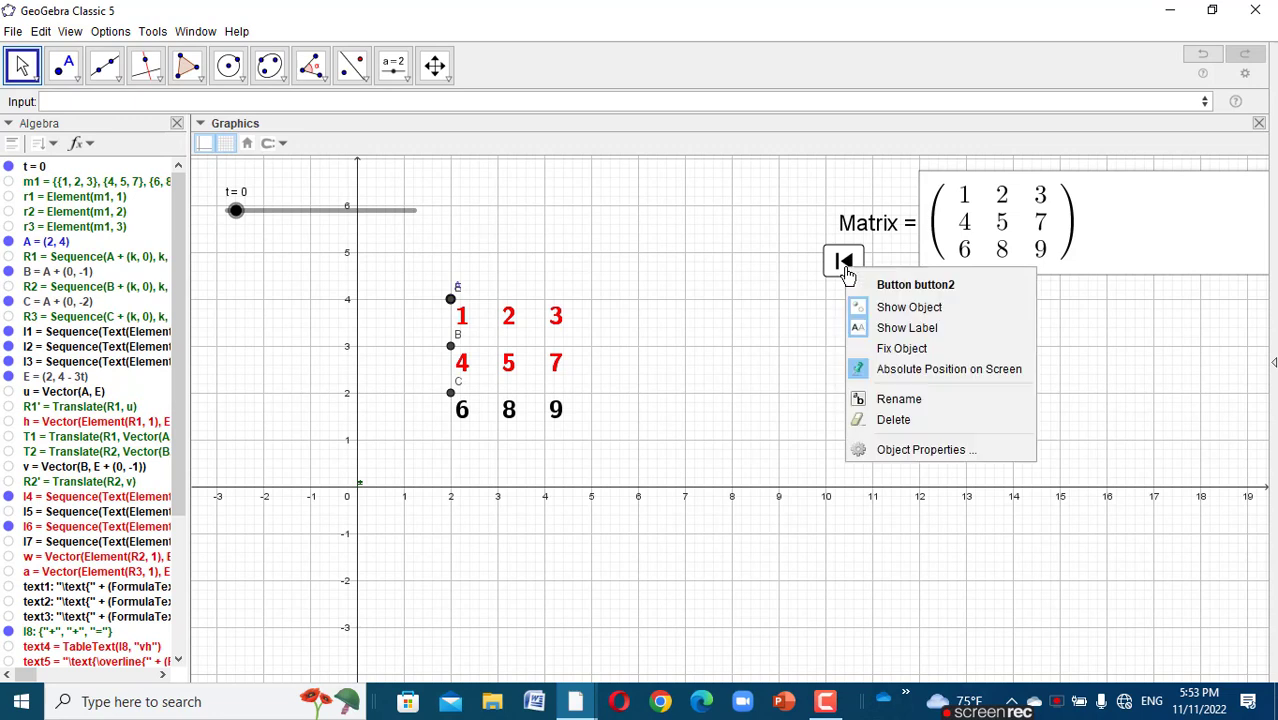
click(898, 421)
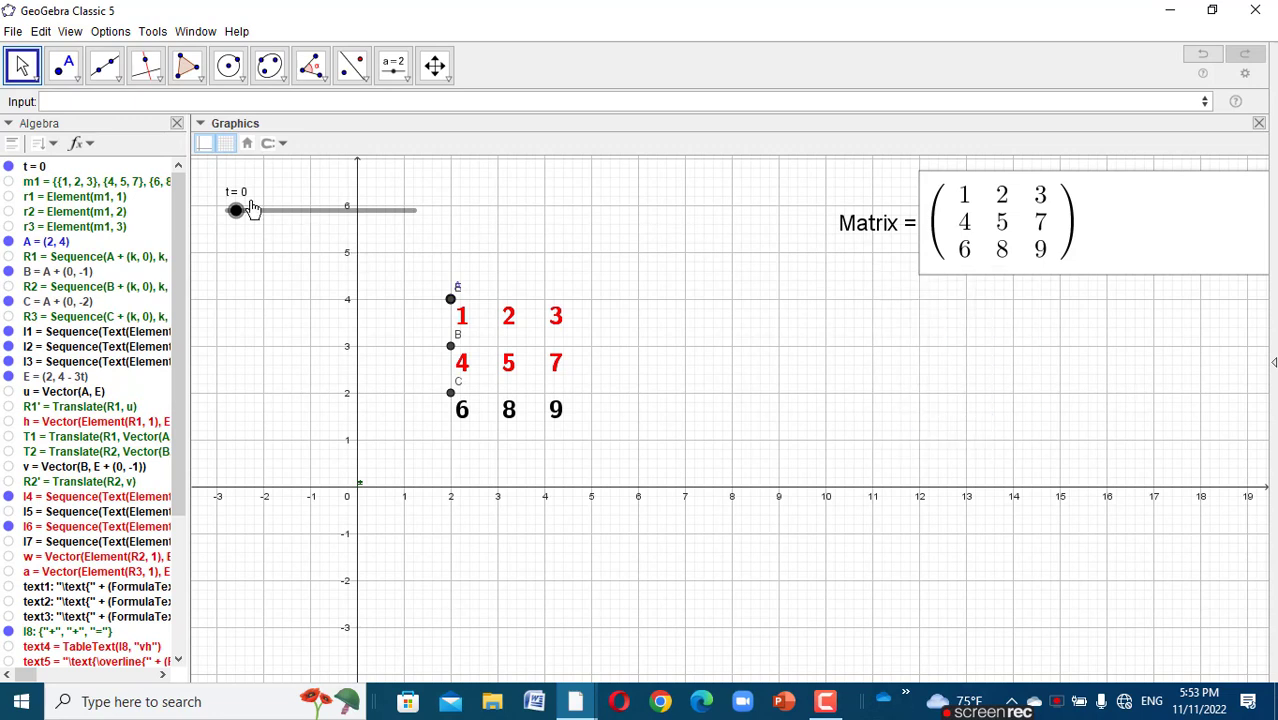
- Test the slider by moving t to 3.2, back to -1, and up to 11.5
mouse_move(235, 210)
mouse_down()
mouse_move(310, 220)
mouse_move(228, 218)
mouse_move(256, 222)
mouse_up()
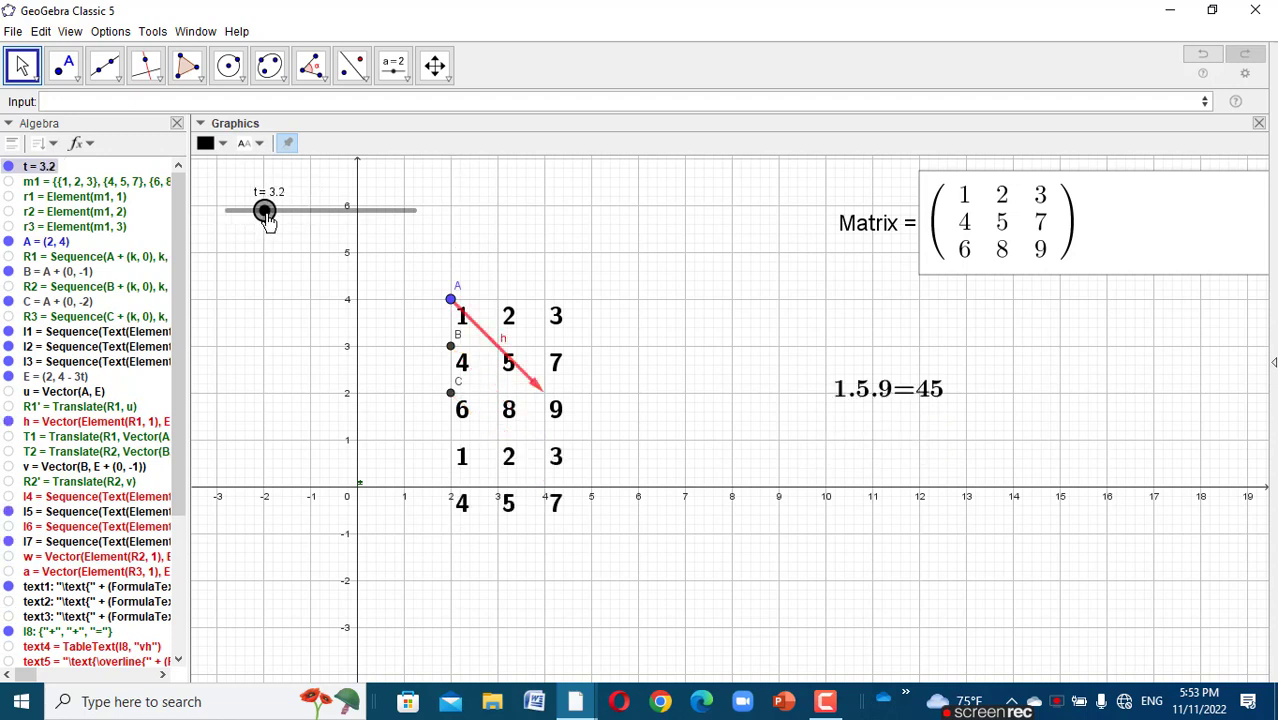
click(229, 212)
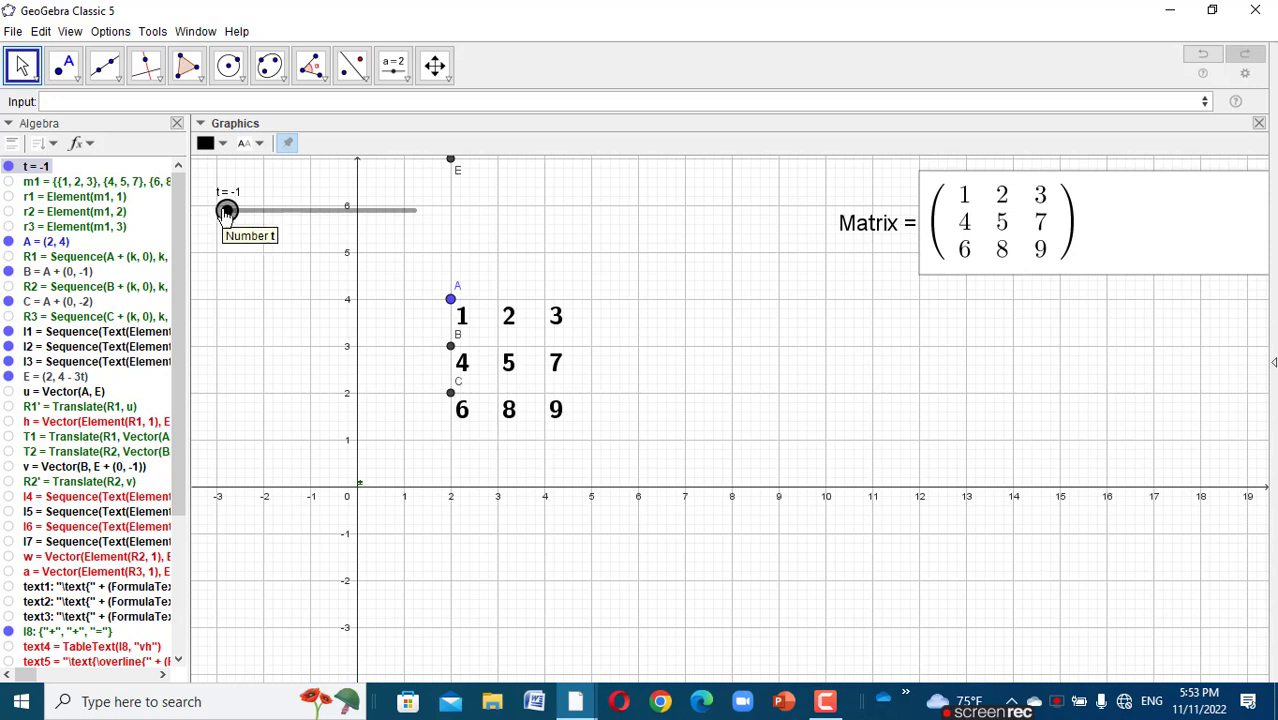
drag(228, 213, 341, 225)
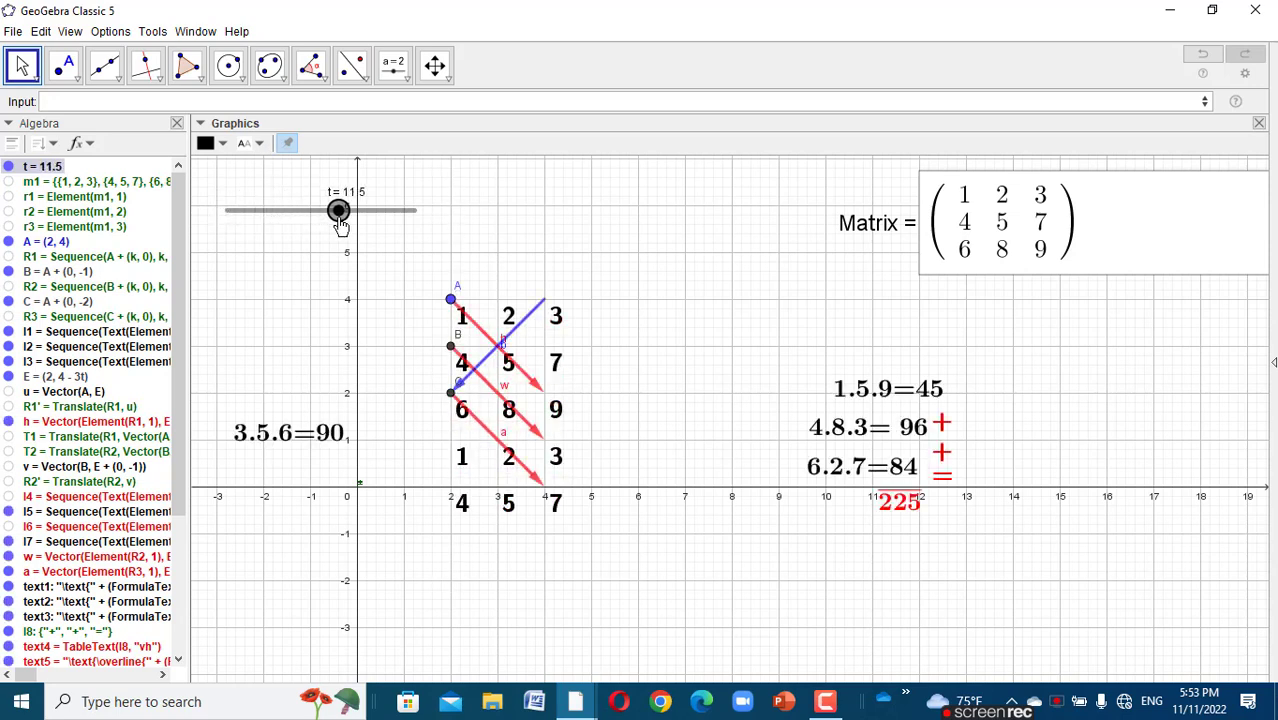
right_click(340, 225)
click(360, 257)
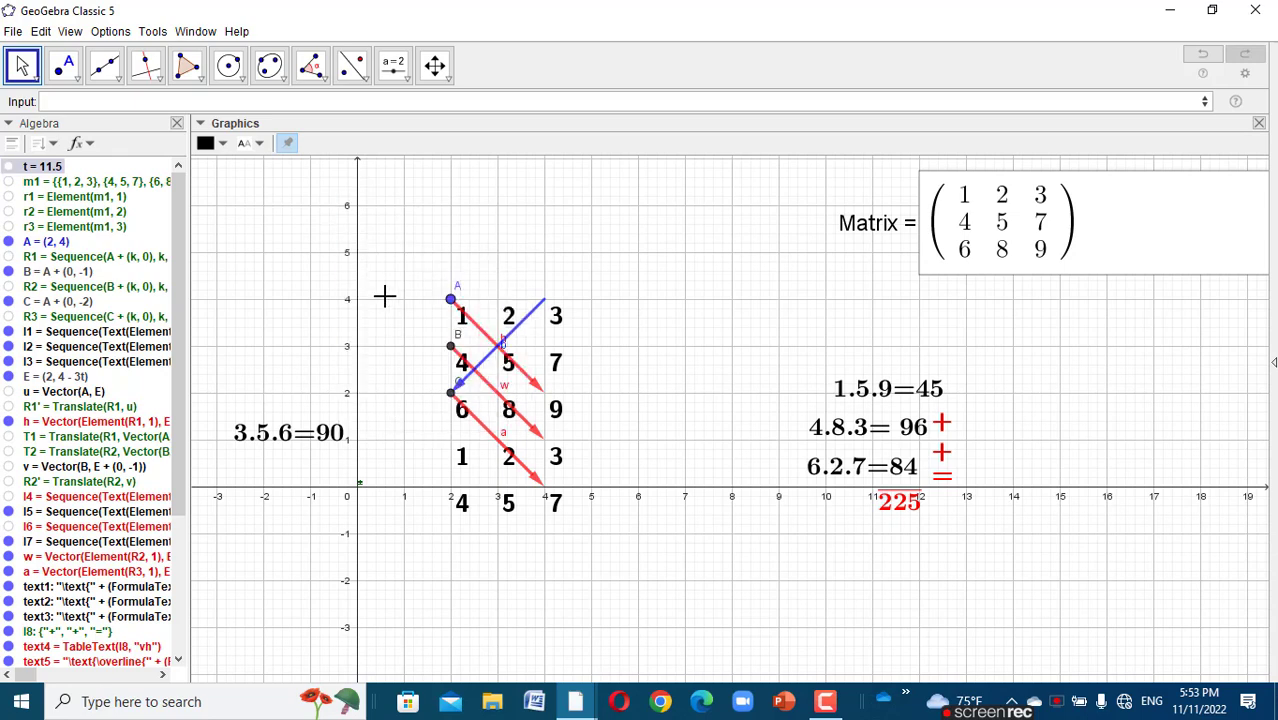
click(328, 232)
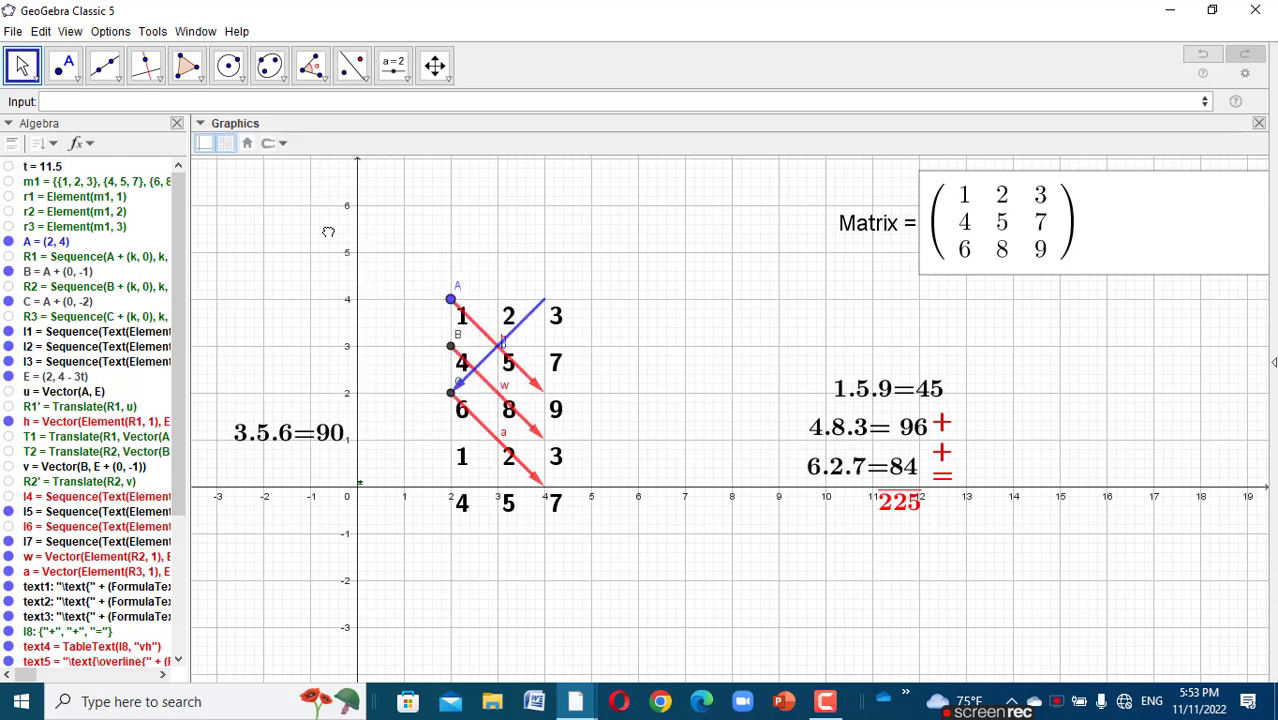
key(ctrl+z)
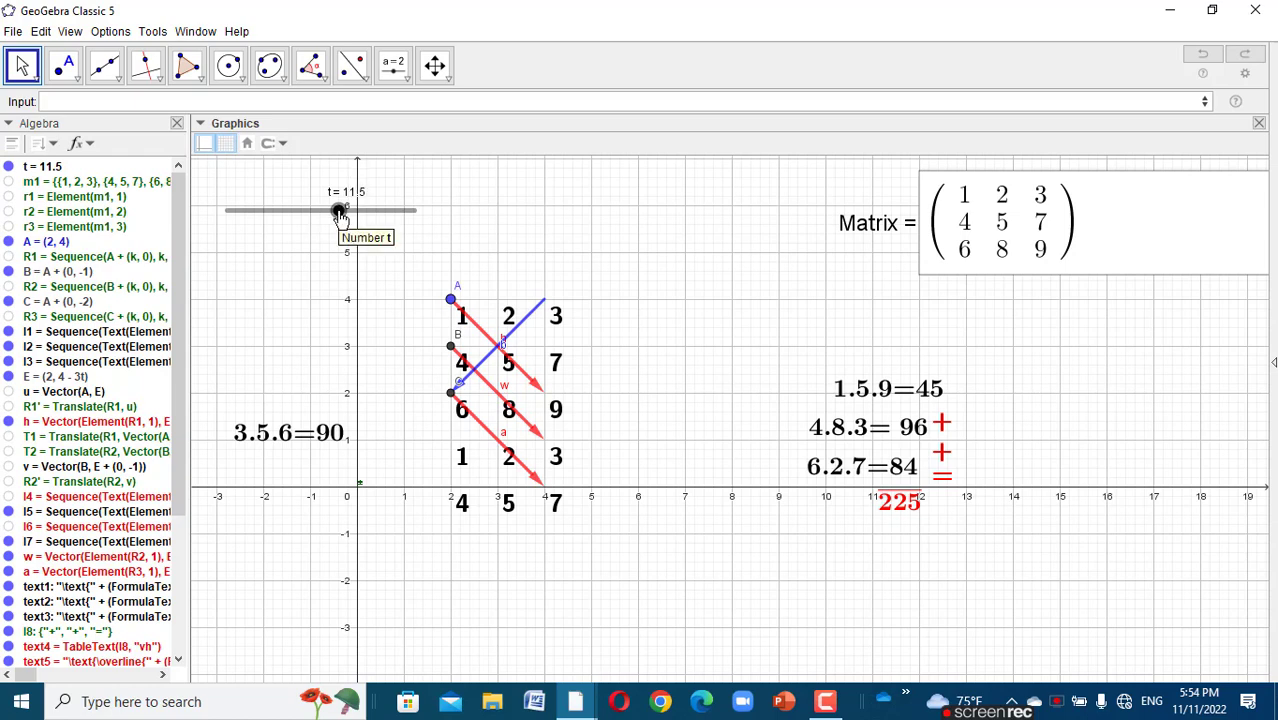
- Give the t slider the caption "Slide me" in its properties
click(339, 212)
right_click(340, 212)
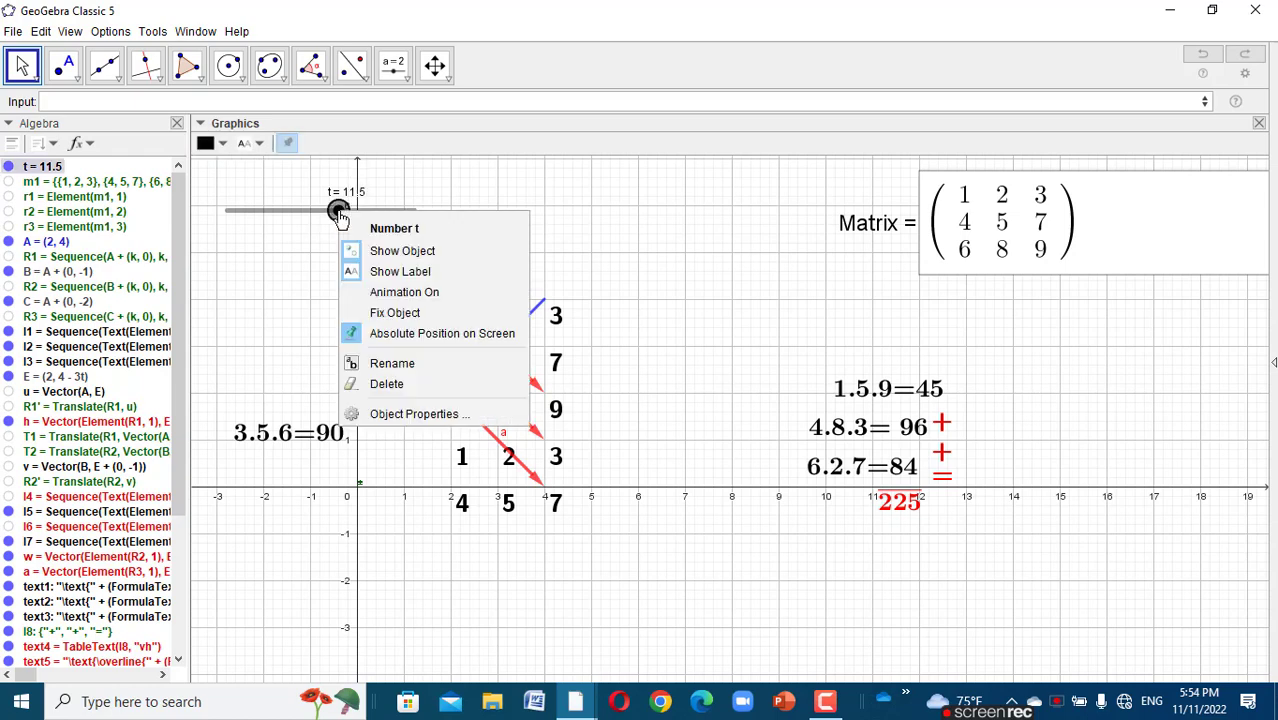
click(386, 412)
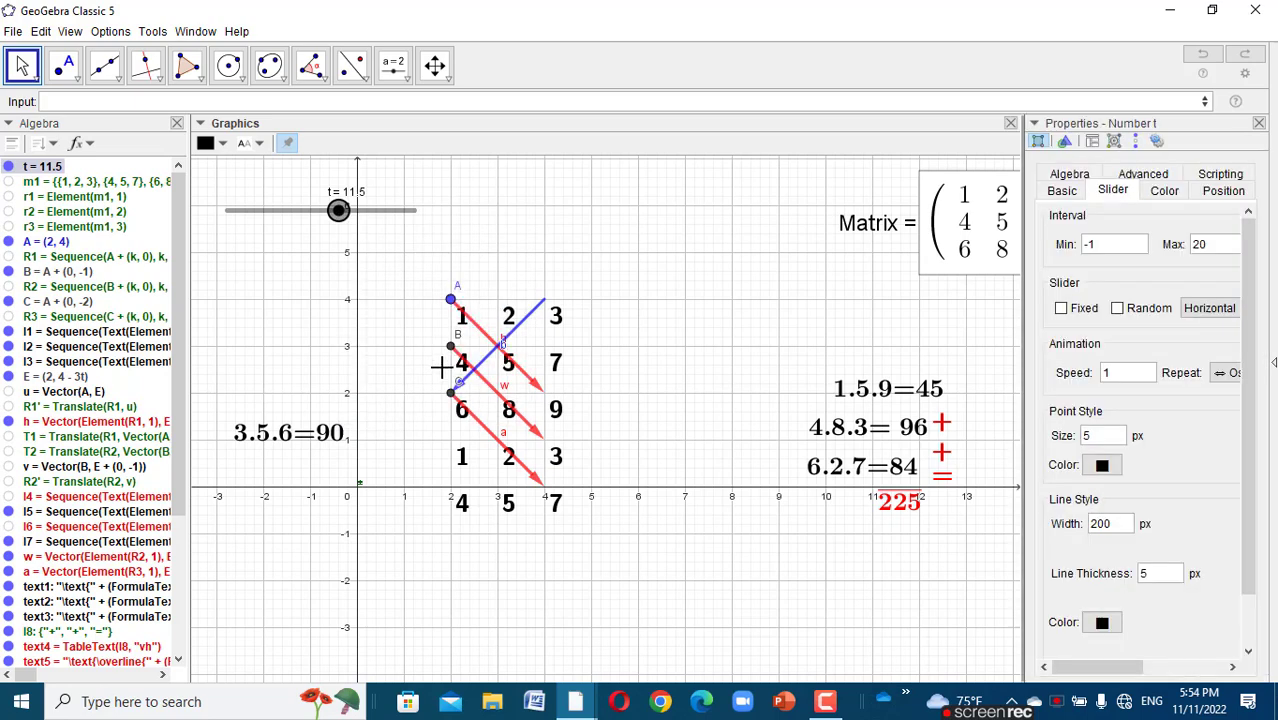
click(1062, 191)
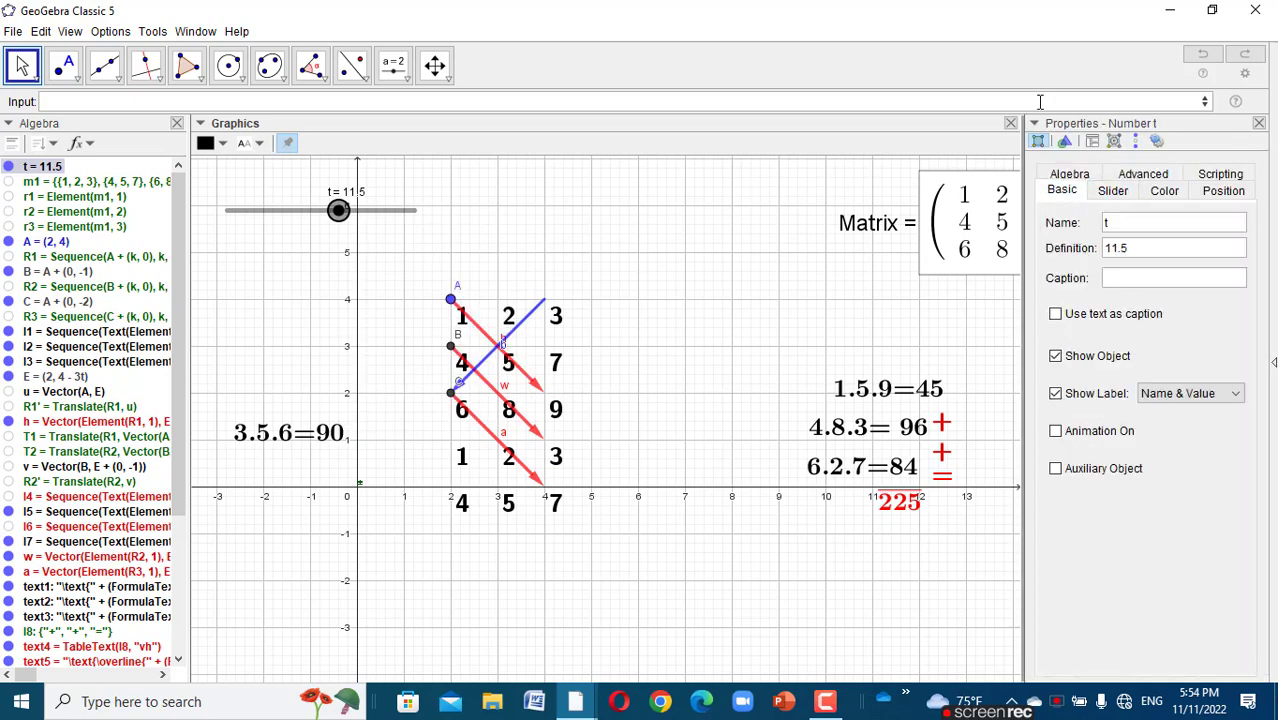
click(1130, 240)
click(1126, 281)
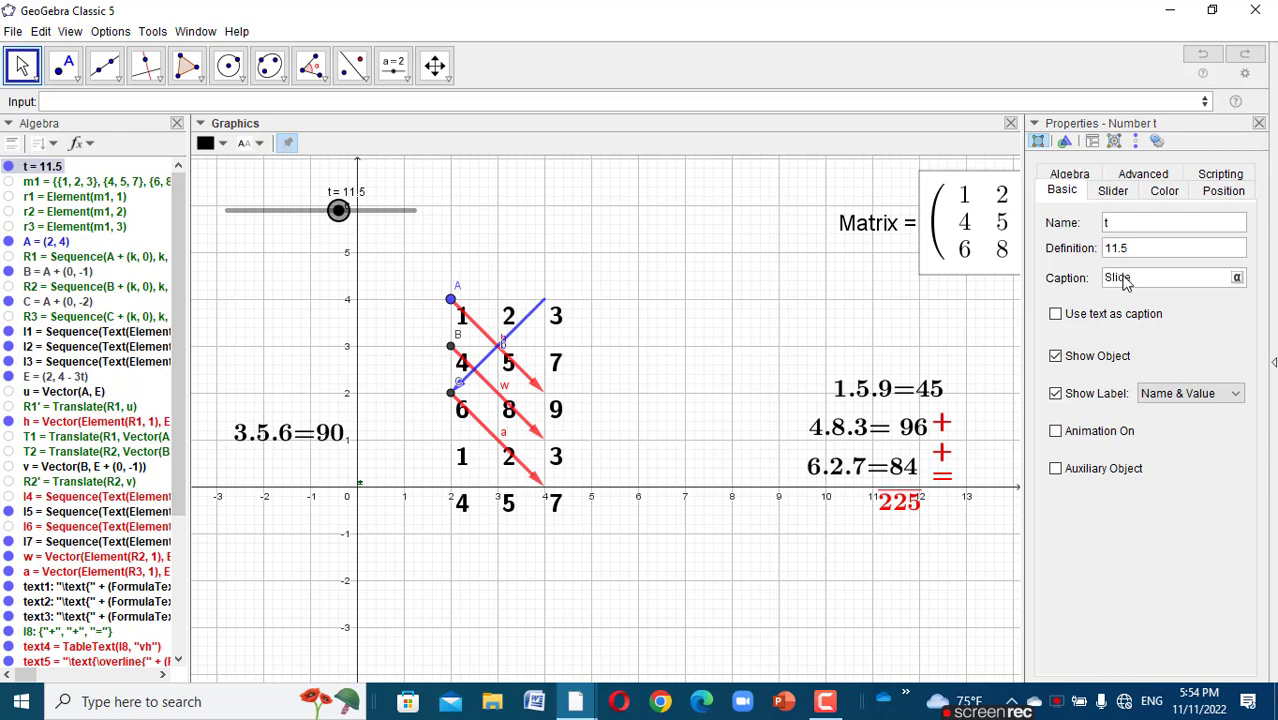
- Set the "Slide me" slider's line width to 100 px and close its properties
click(1114, 191)
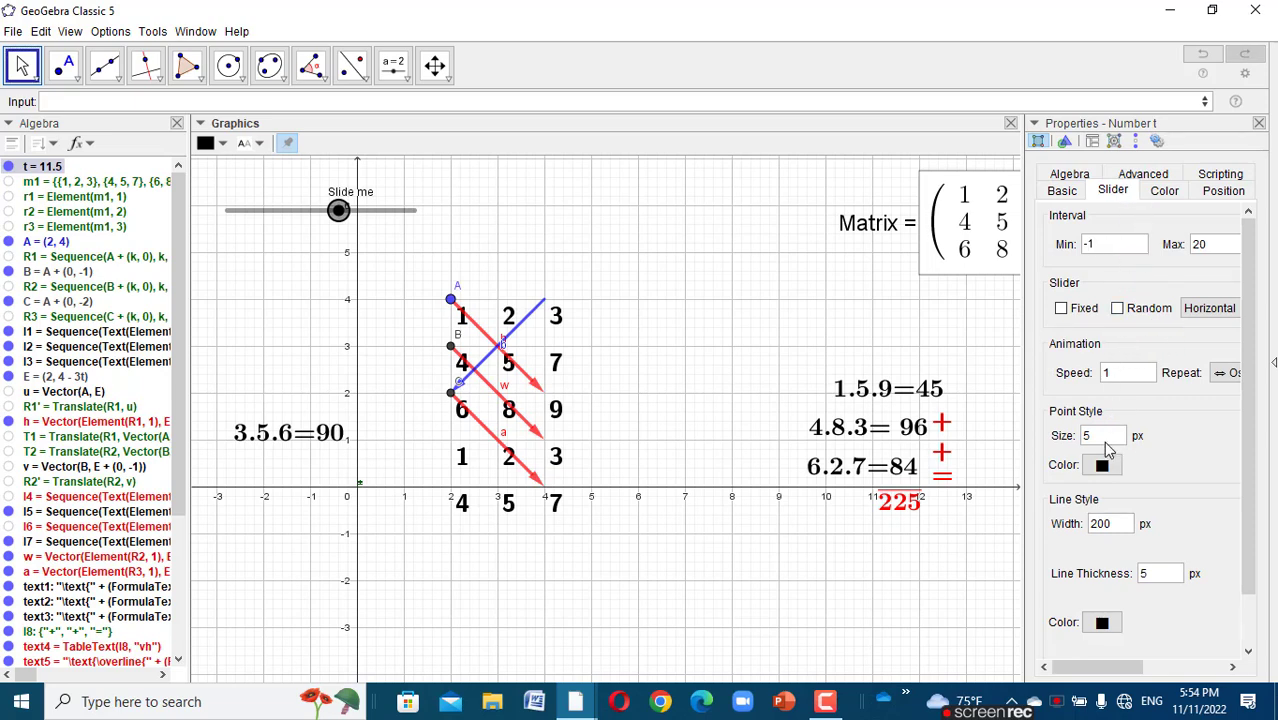
double_click(1098, 526)
text(100)
click(1259, 123)
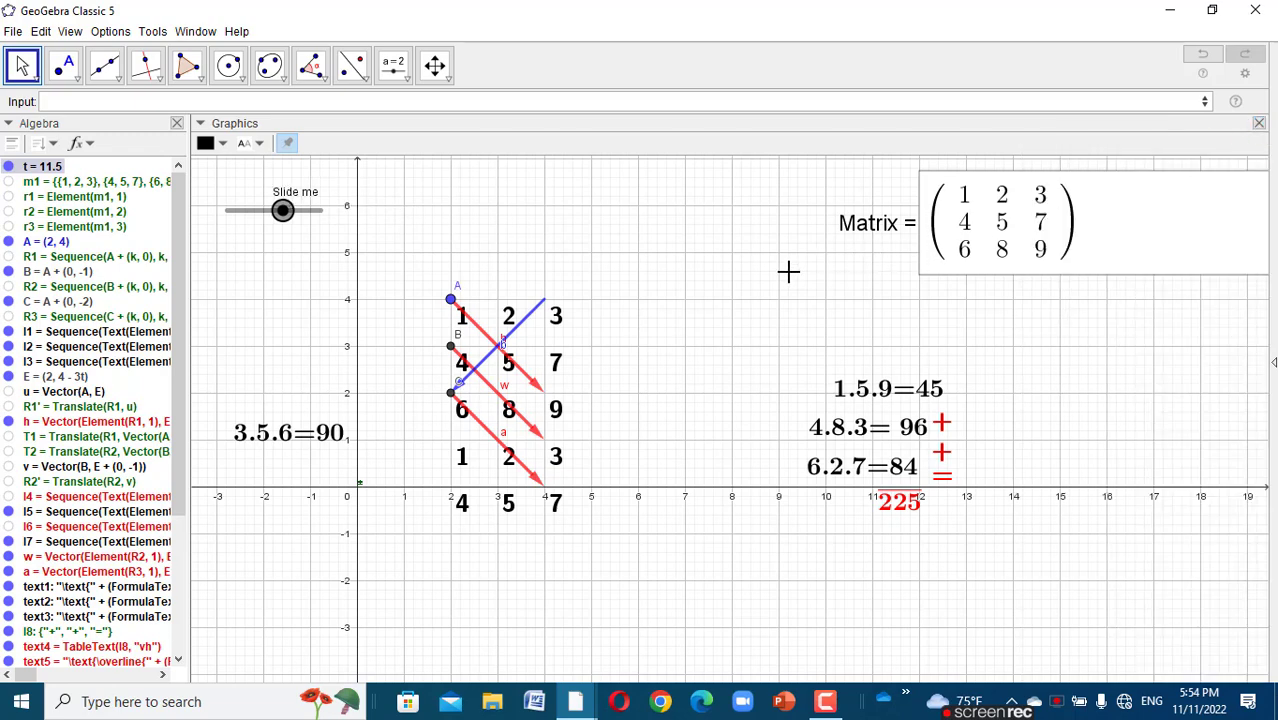
click(788, 271)
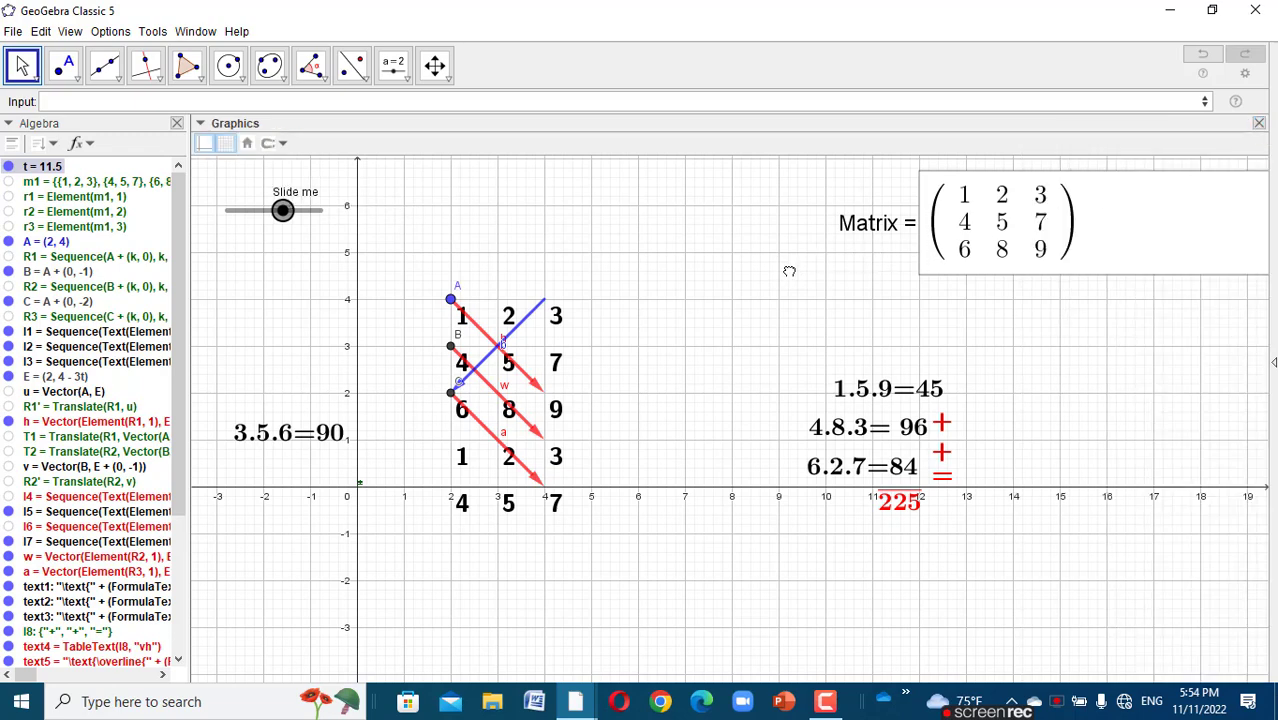
- Close the Algebra view and hide points A and B beside the matrix rows, including A's label
click(177, 123)
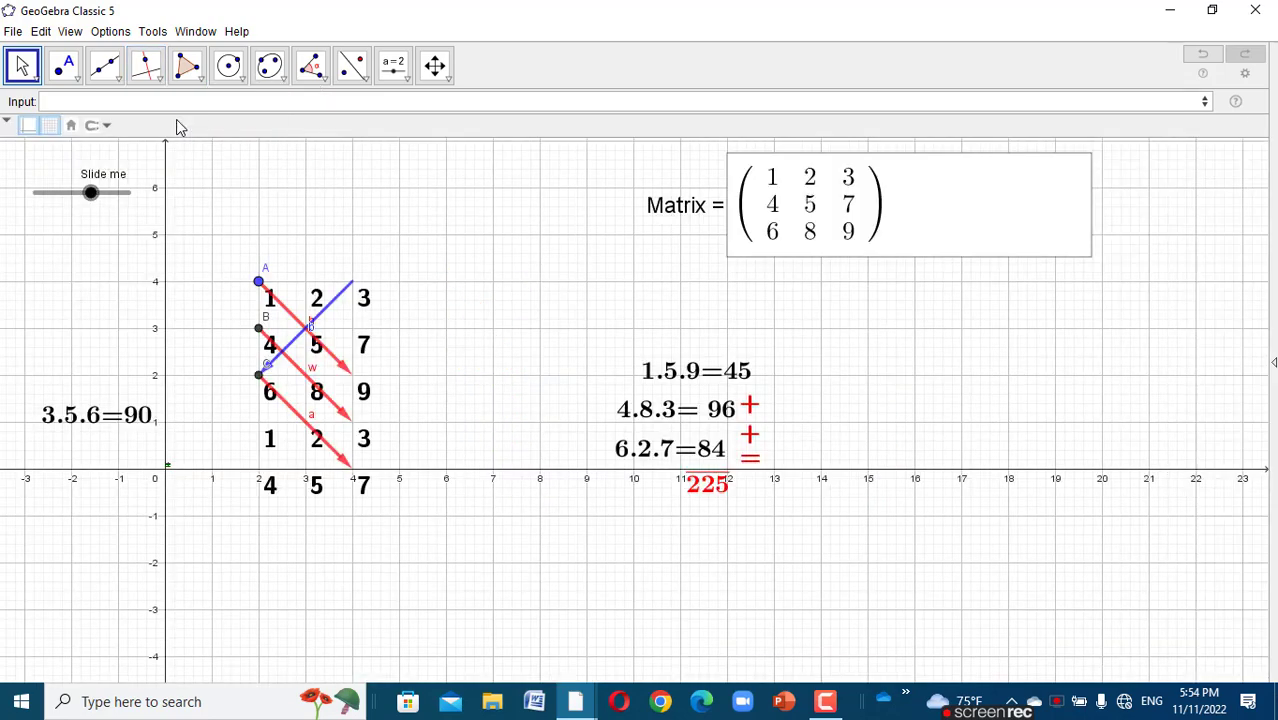
right_click(265, 292)
click(307, 353)
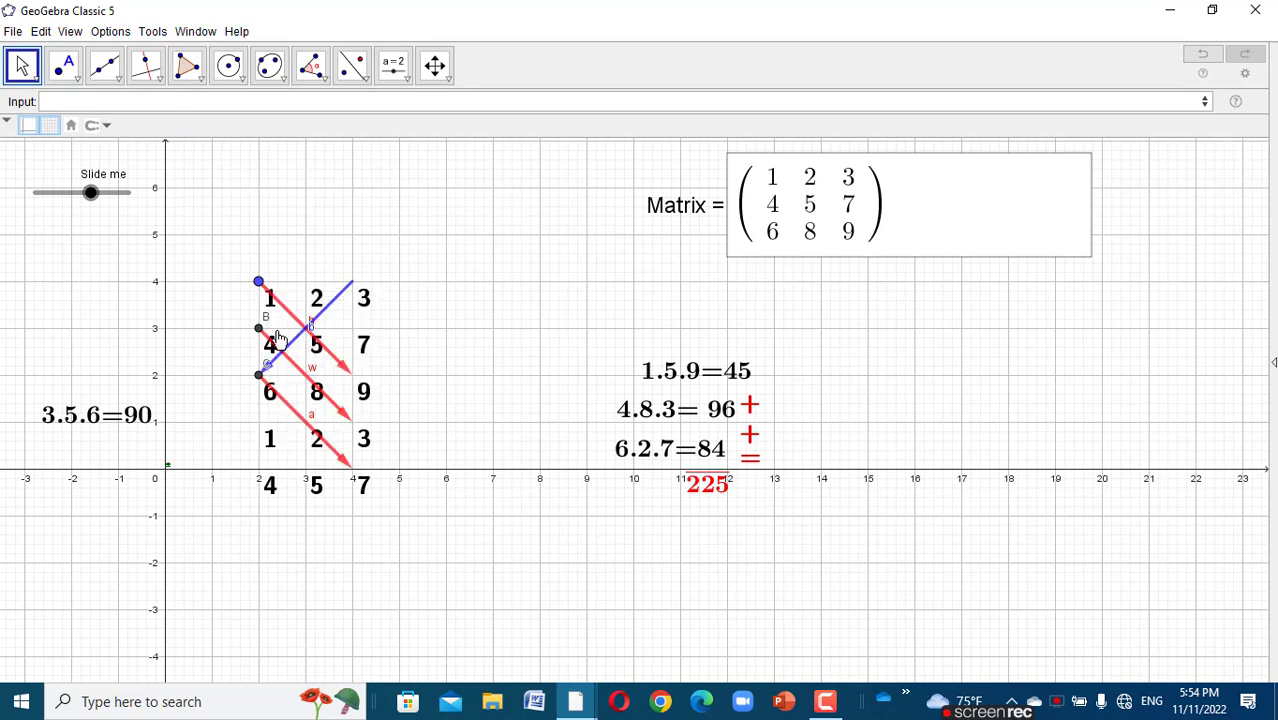
click(259, 283)
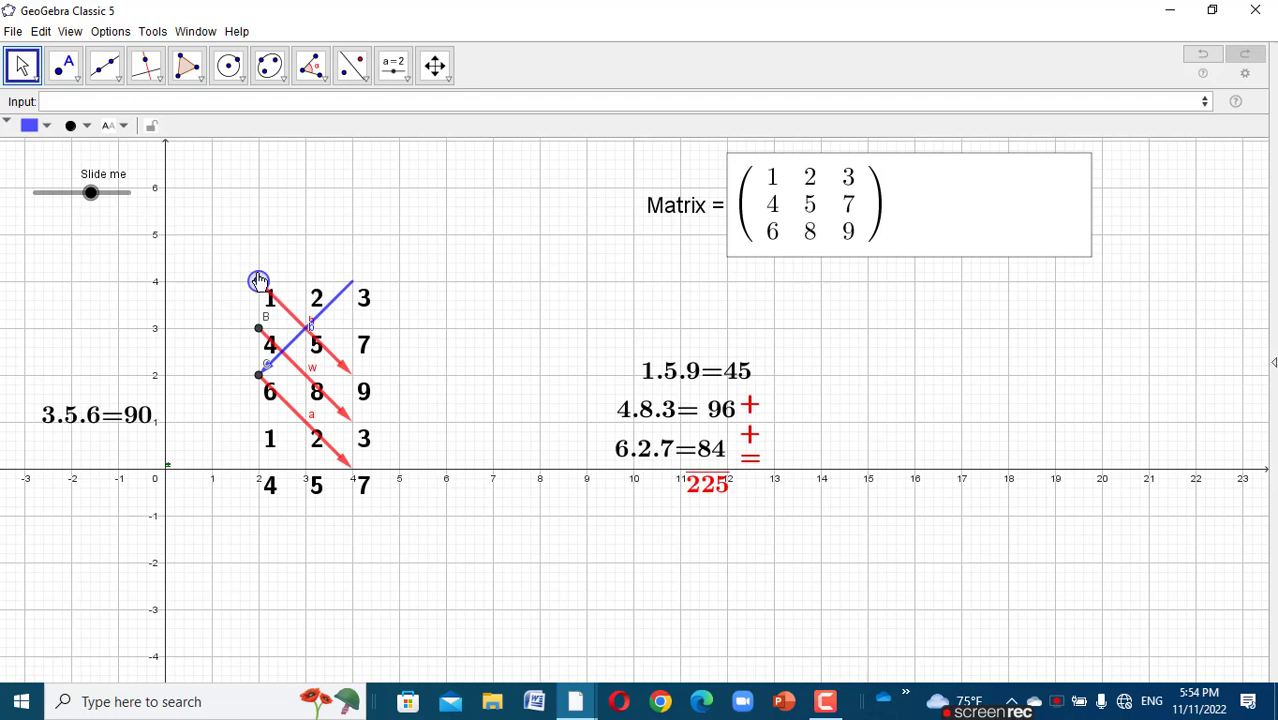
right_click(259, 283)
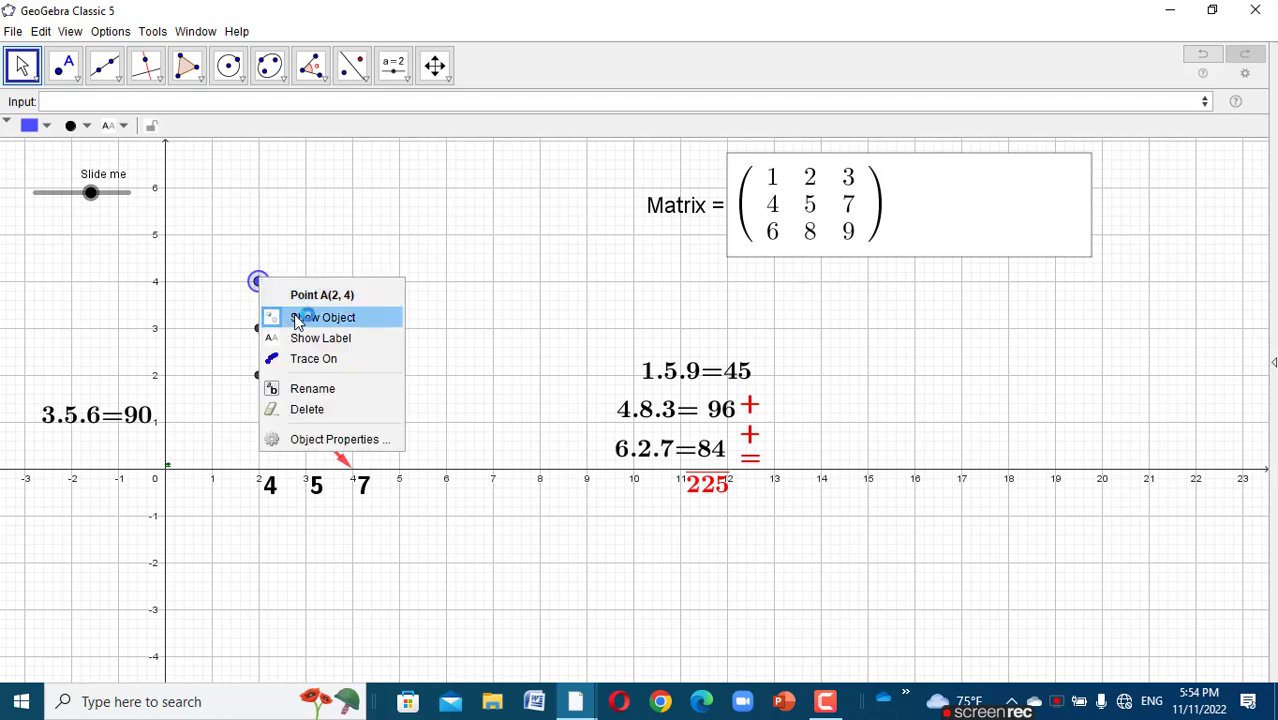
click(275, 318)
right_click(259, 330)
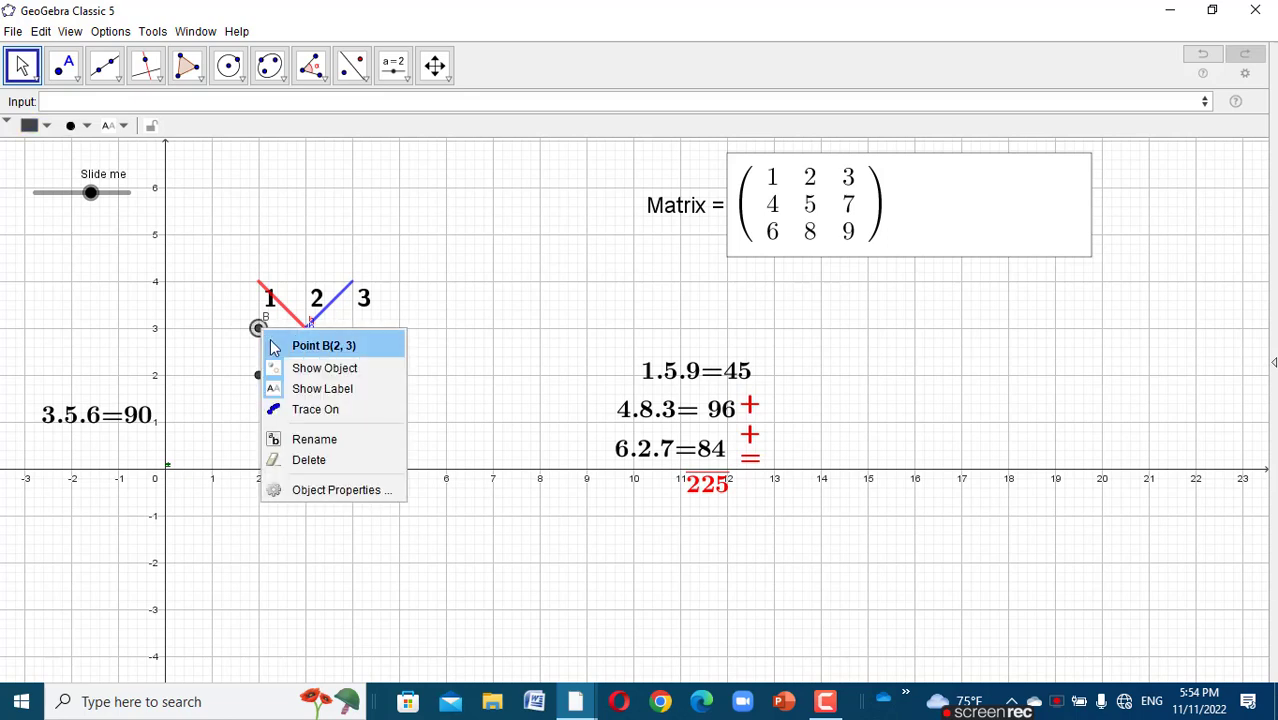
click(292, 366)
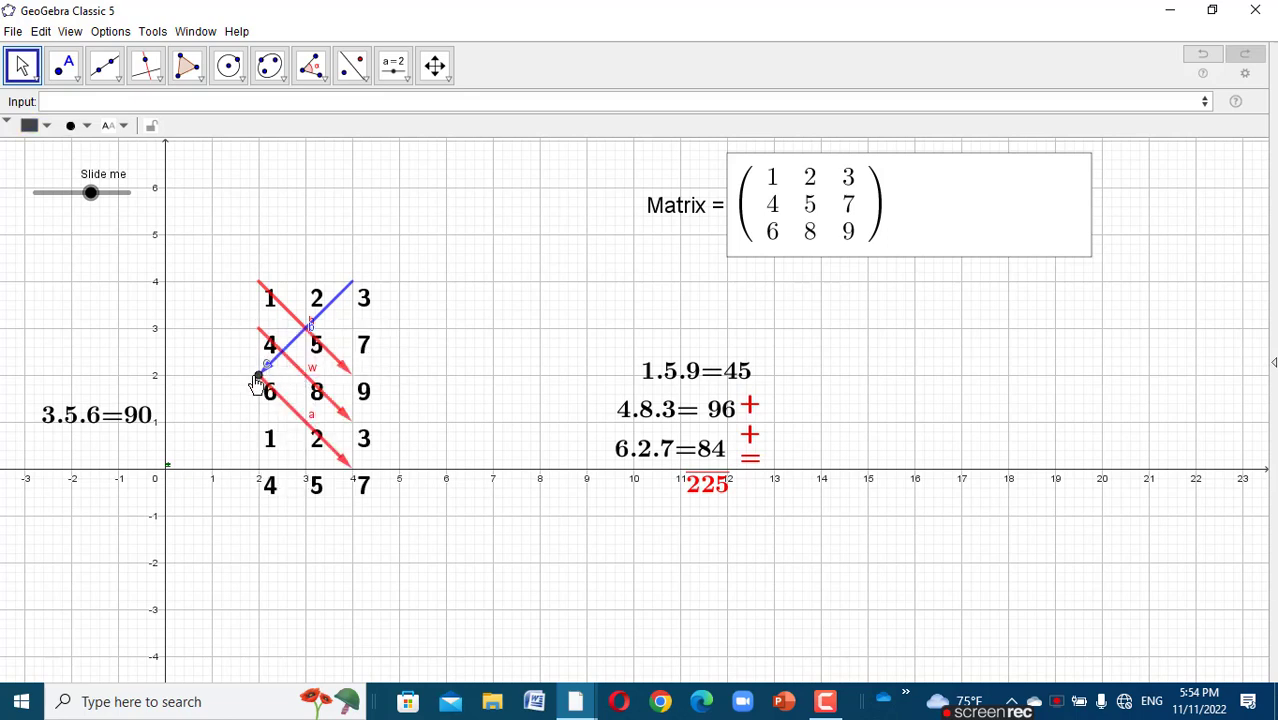
- Hide point C at (2, 2) beside the matrix's third row, including its label
right_click(258, 378)
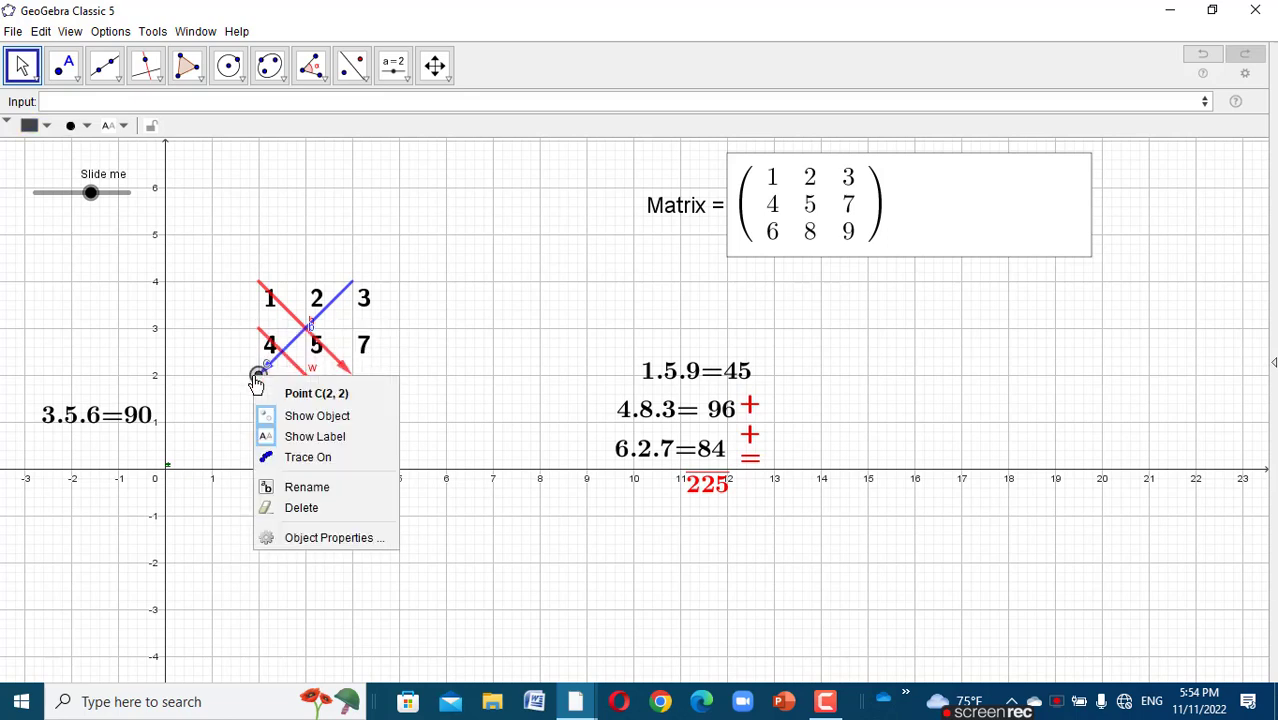
click(315, 436)
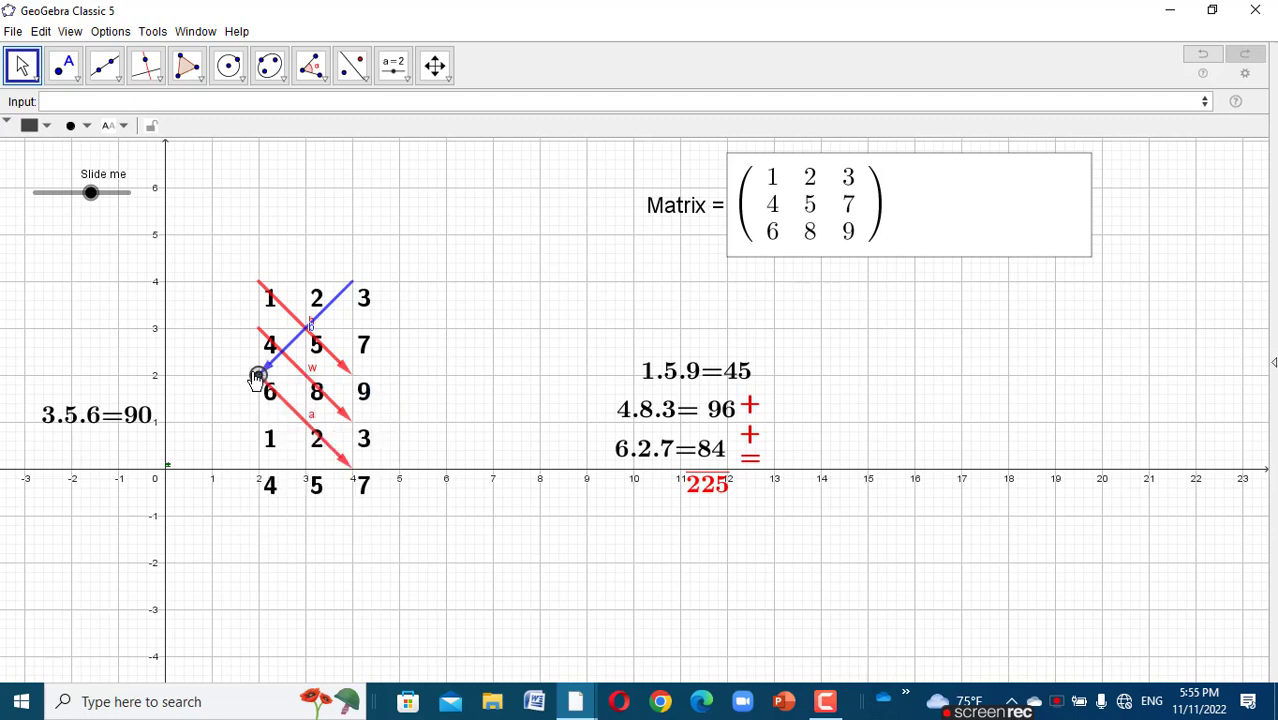
right_click(257, 376)
click(287, 412)
- Hide the labels of the three red diagonal vectors h, w and a and of the blue vector b
click(310, 334)
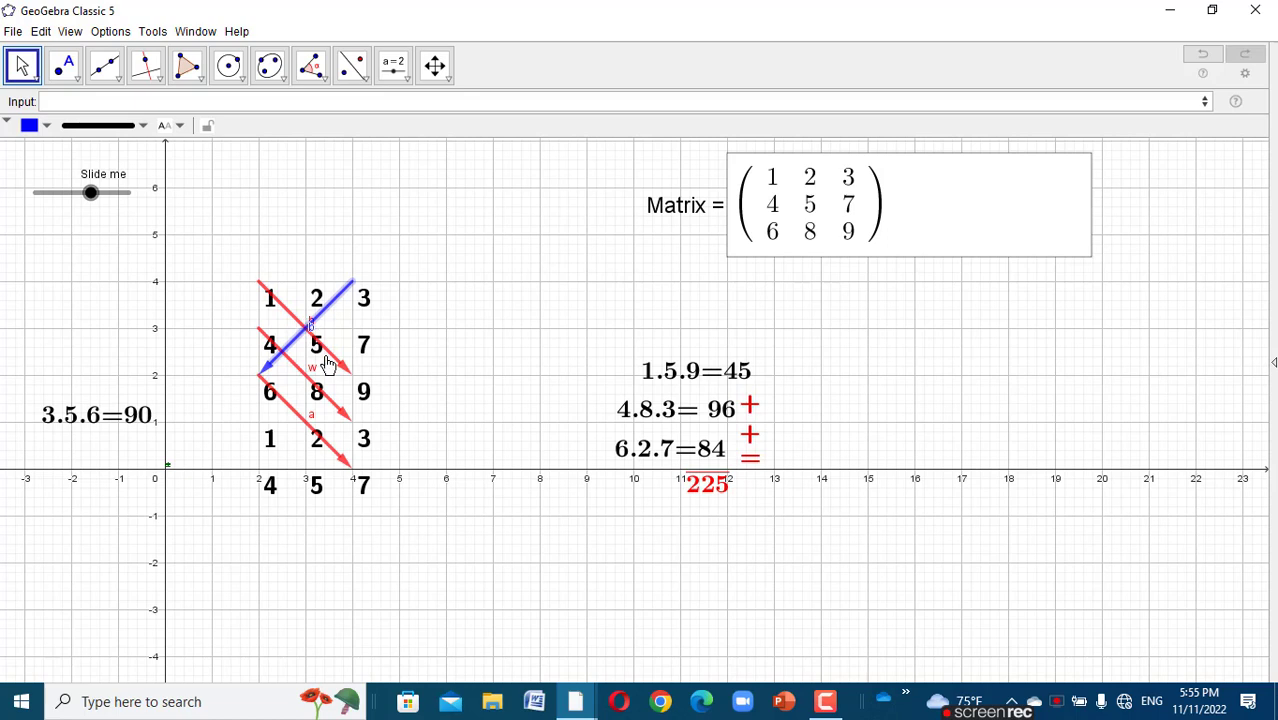
right_click(334, 359)
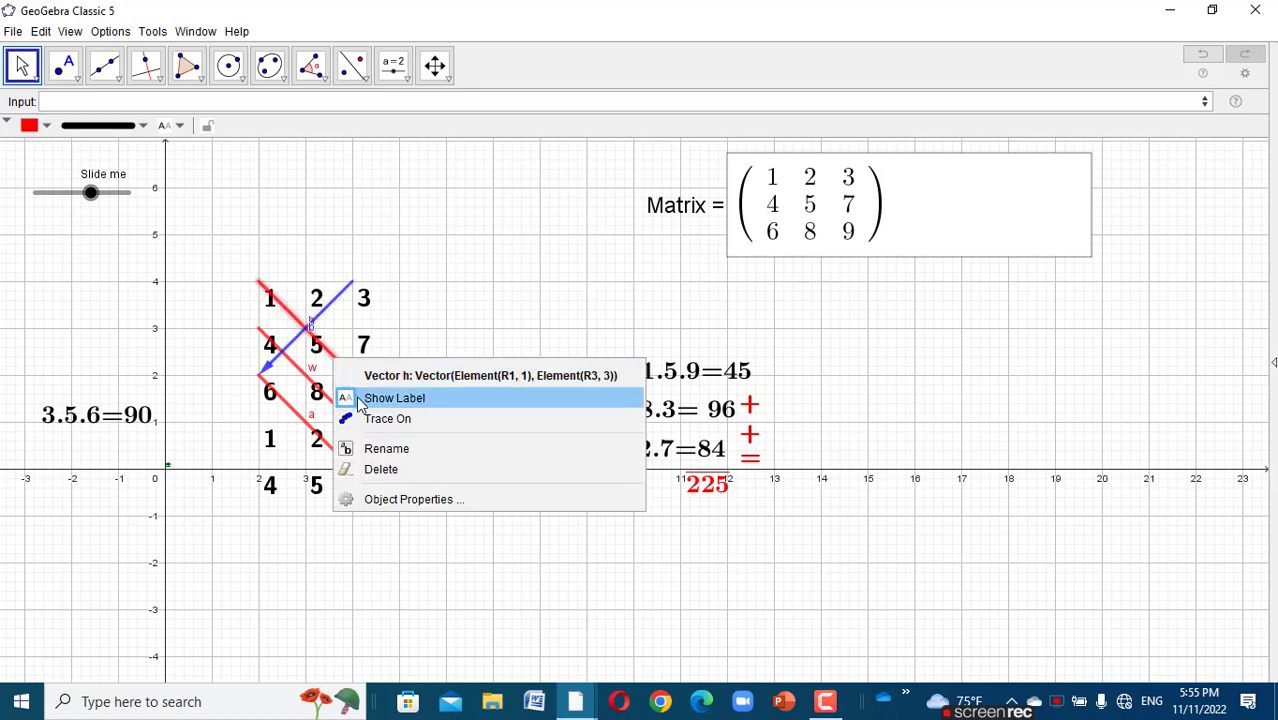
click(380, 398)
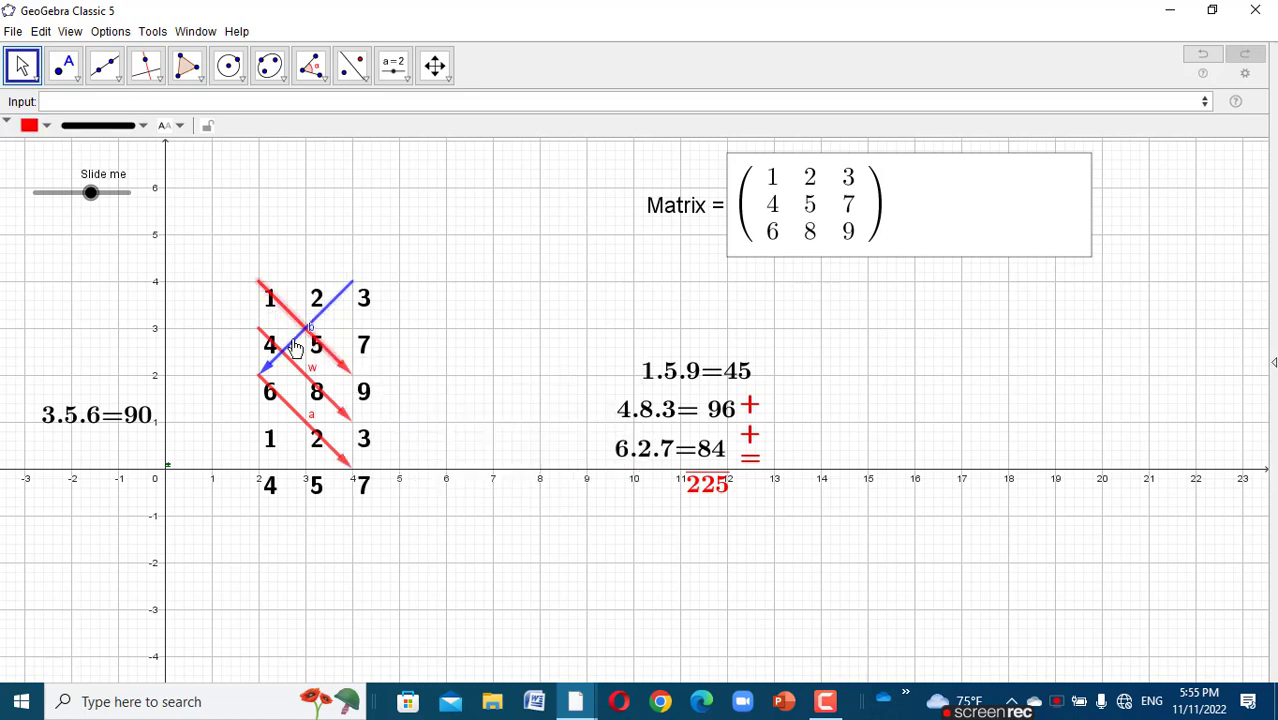
right_click(295, 347)
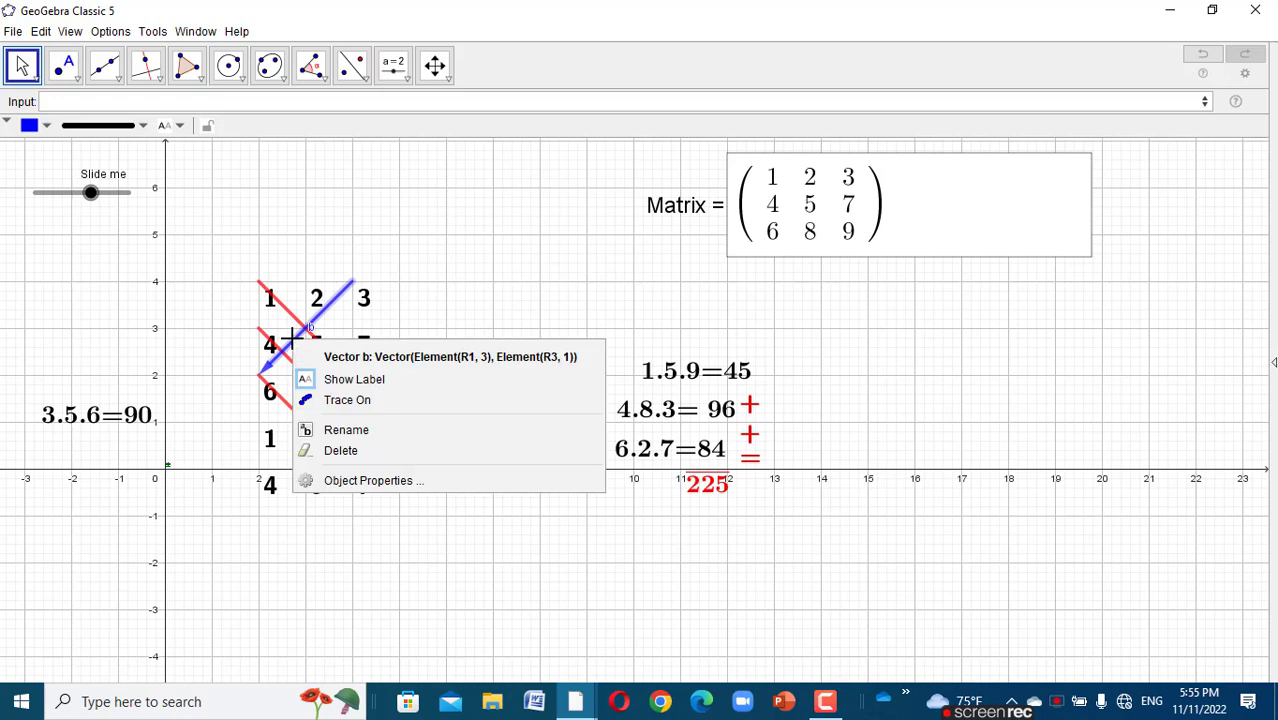
click(340, 375)
right_click(336, 404)
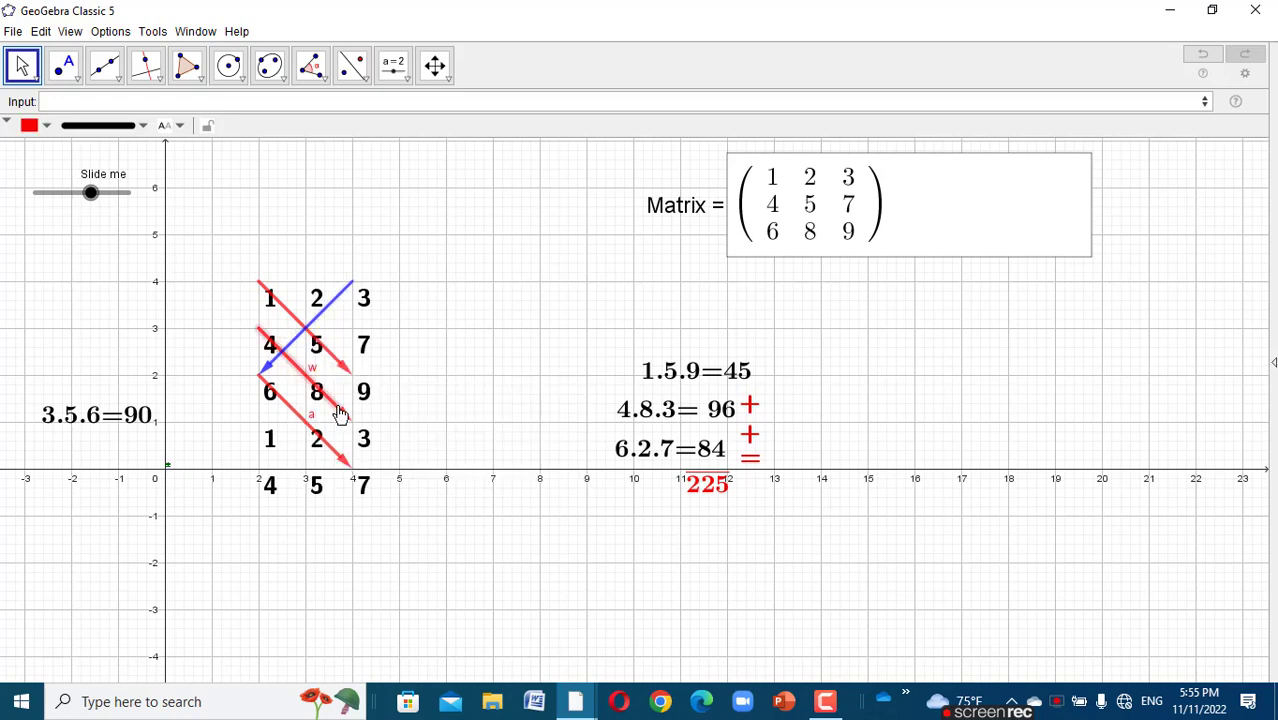
click(348, 445)
right_click(338, 456)
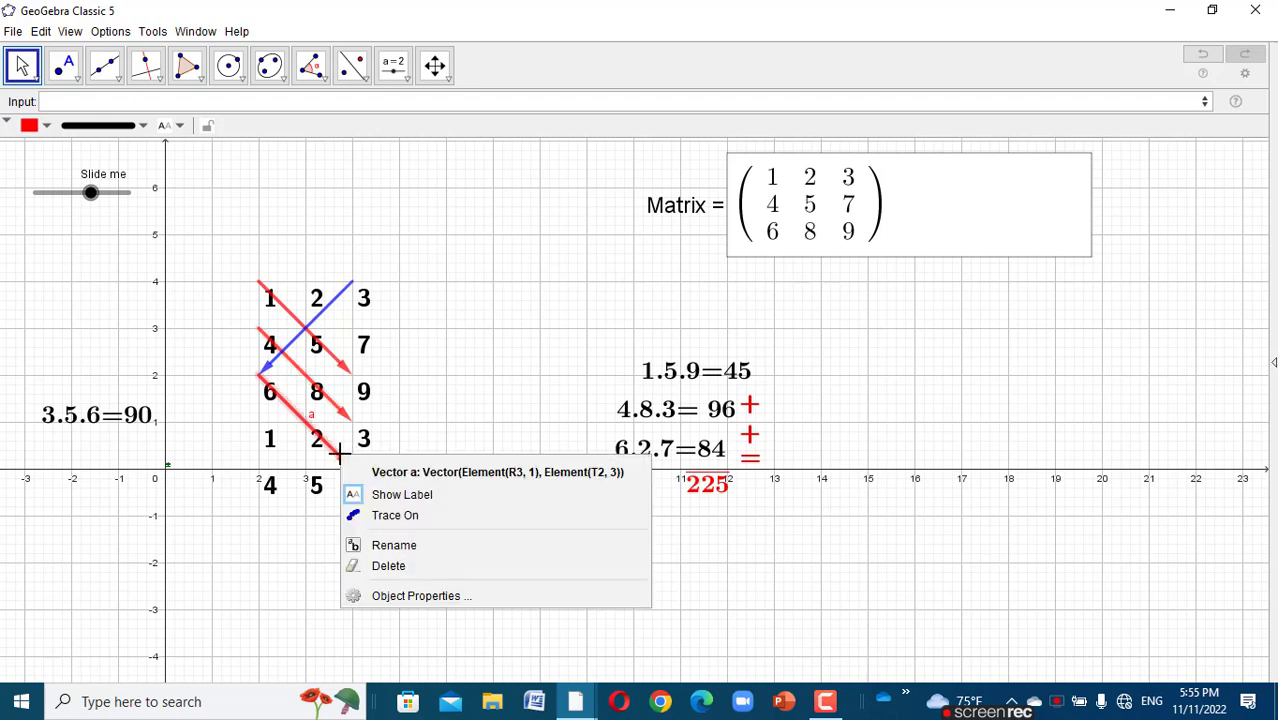
click(375, 494)
click(360, 487)
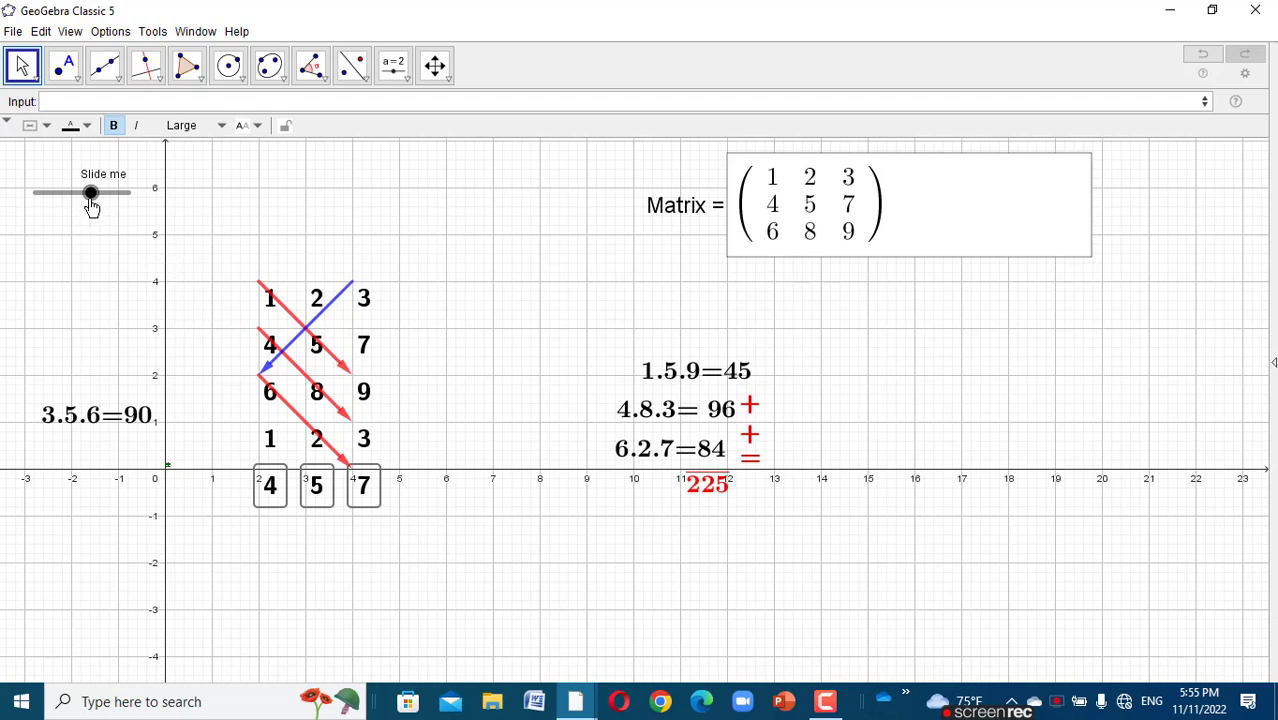
- Move the "Slide me" slider to its upper end and hide the labels of blue vectors c and d
drag(91, 205, 150, 218)
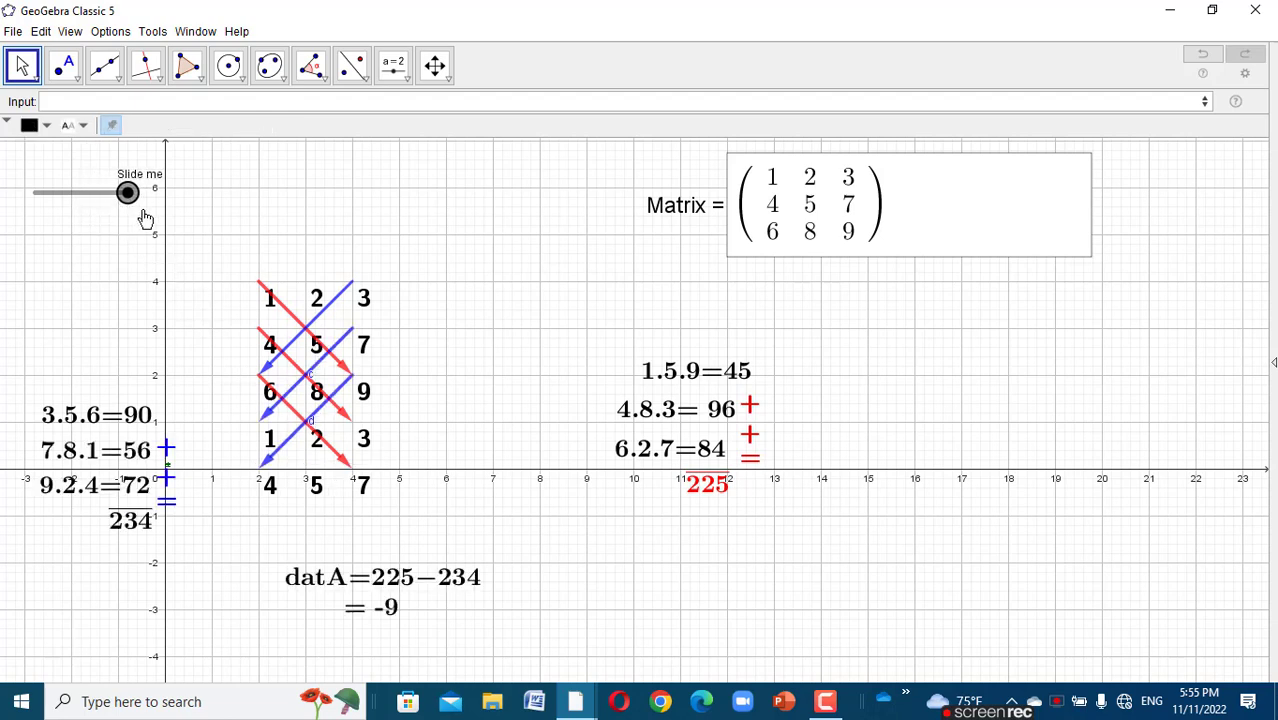
right_click(320, 370)
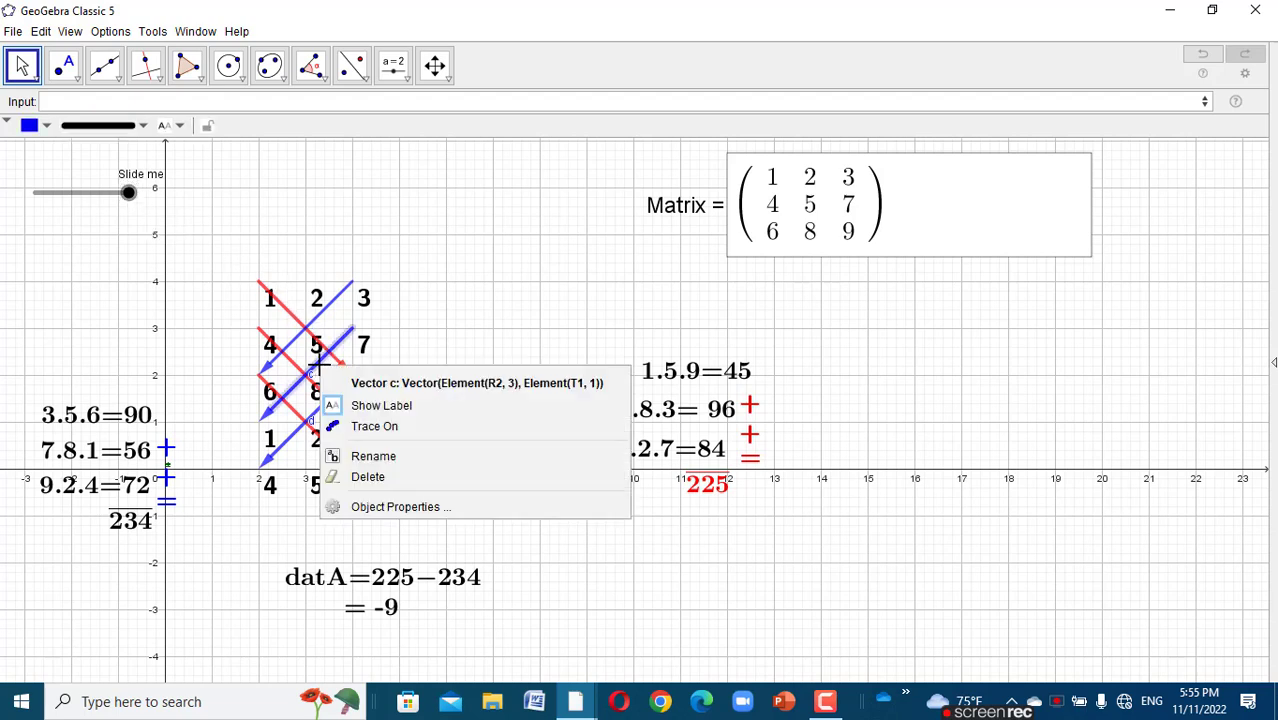
click(348, 406)
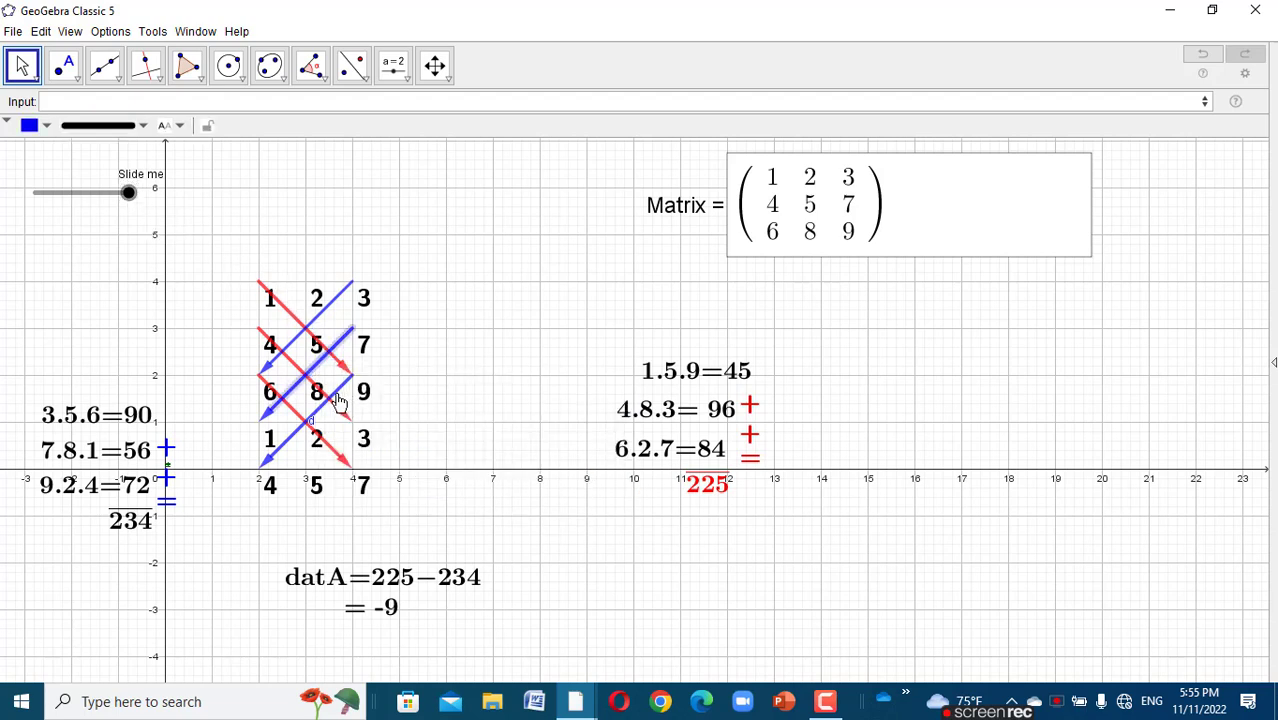
right_click(337, 393)
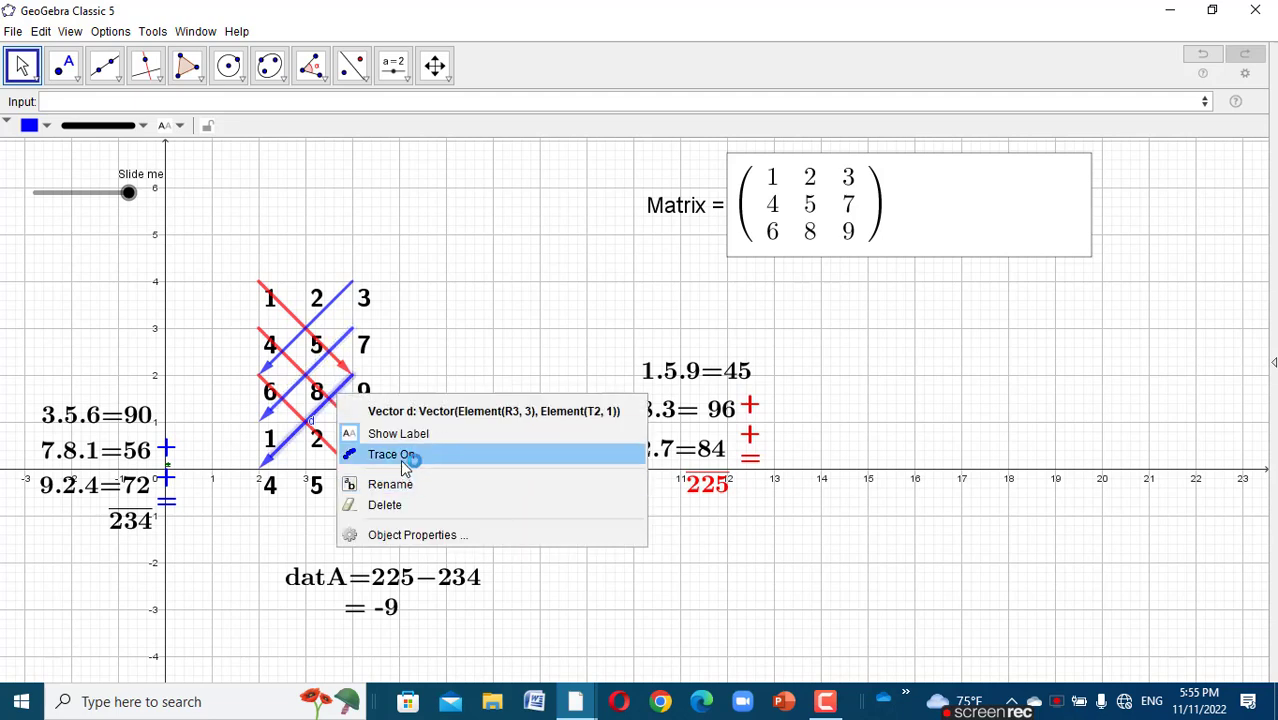
click(398, 436)
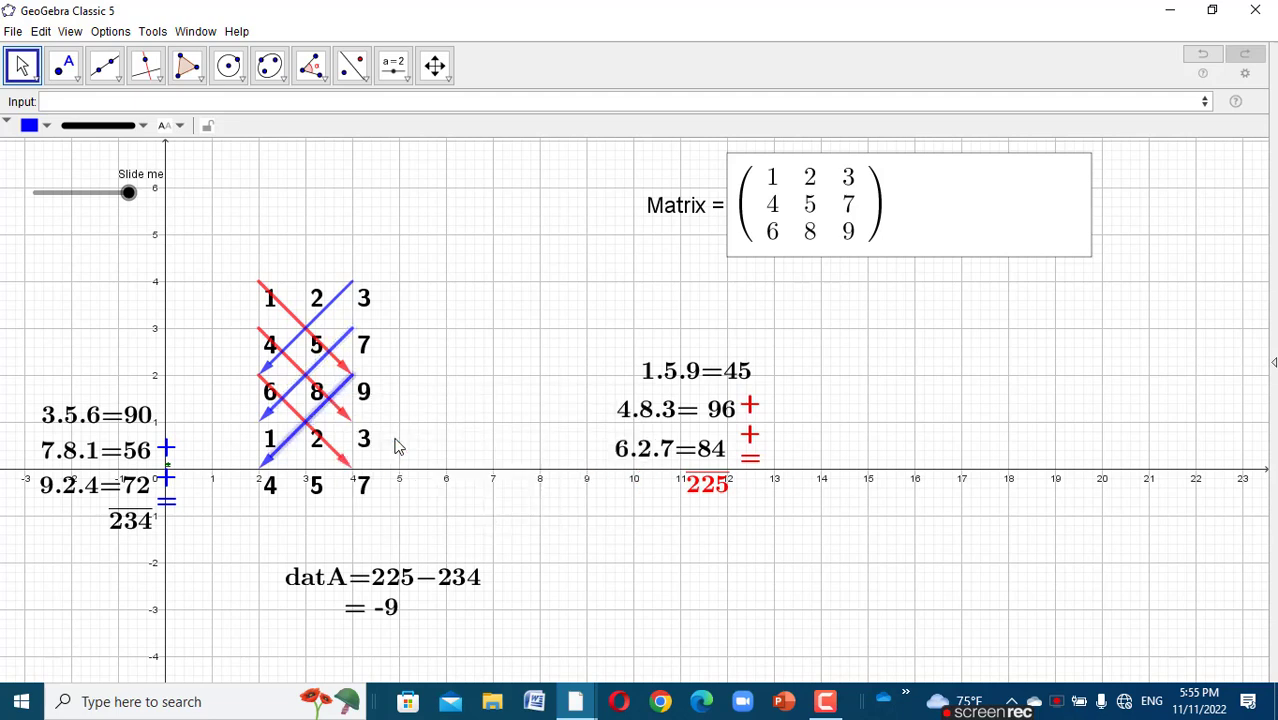
- Add the LaTeX text "Sarrus Rule" and place it as a title above the number grid at about y = 7
drag(239, 333, 179, 293)
drag(365, 345, 552, 435)
click(552, 435)
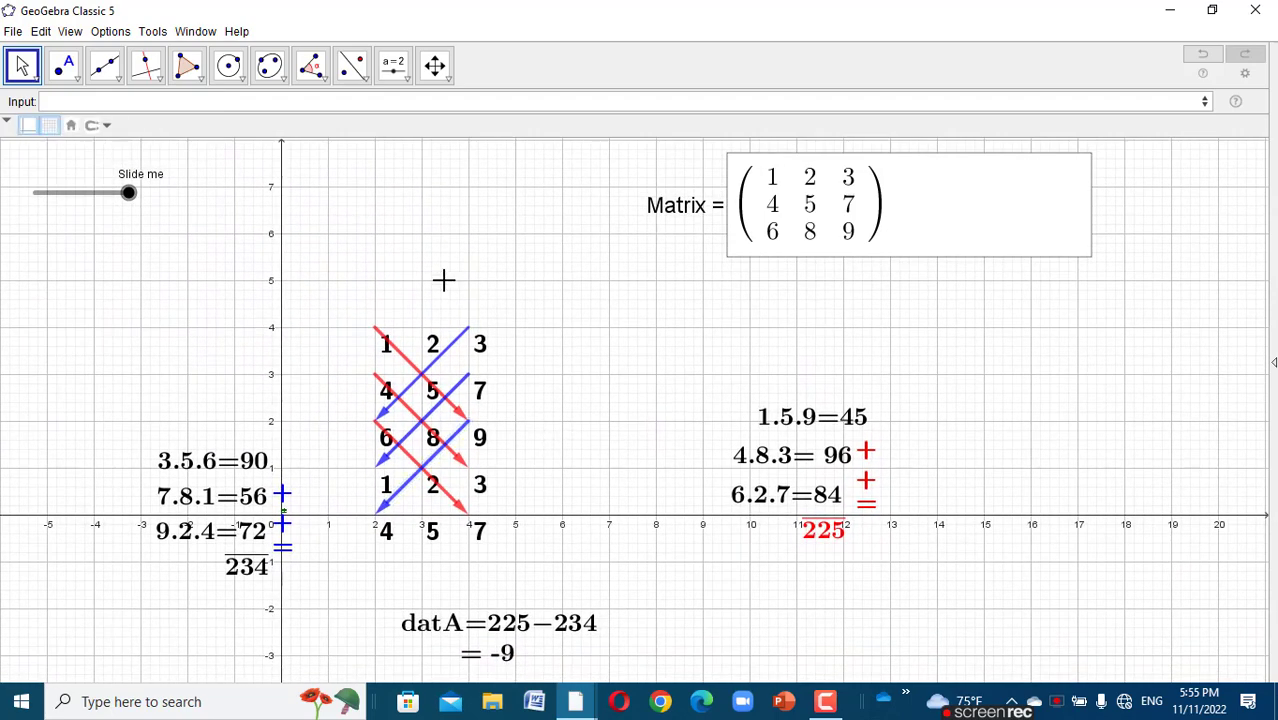
click(410, 66)
click(421, 147)
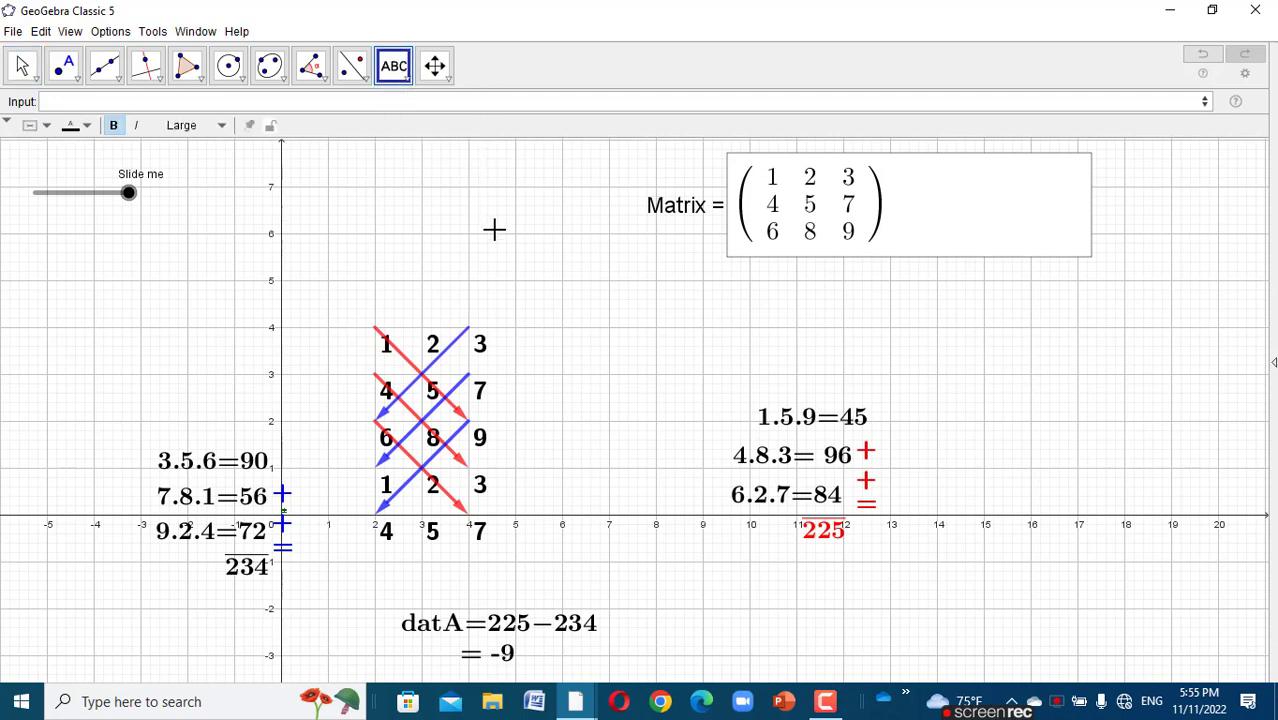
click(494, 225)
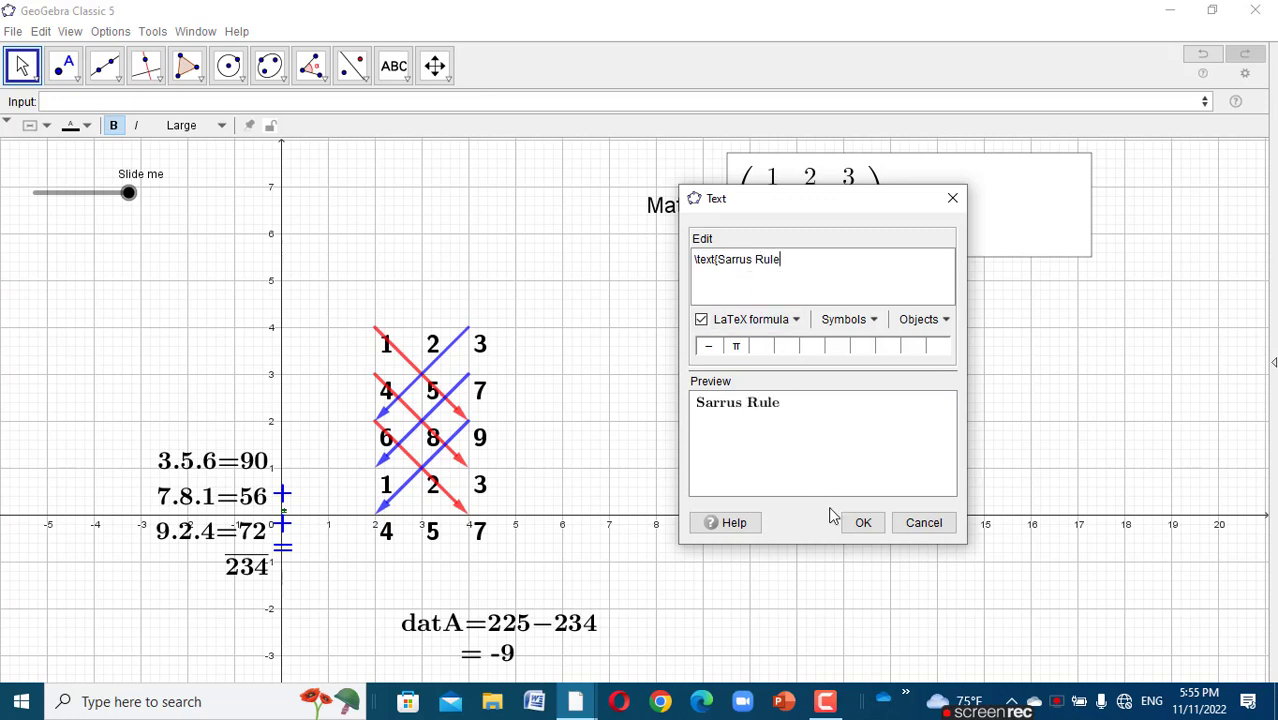
click(862, 522)
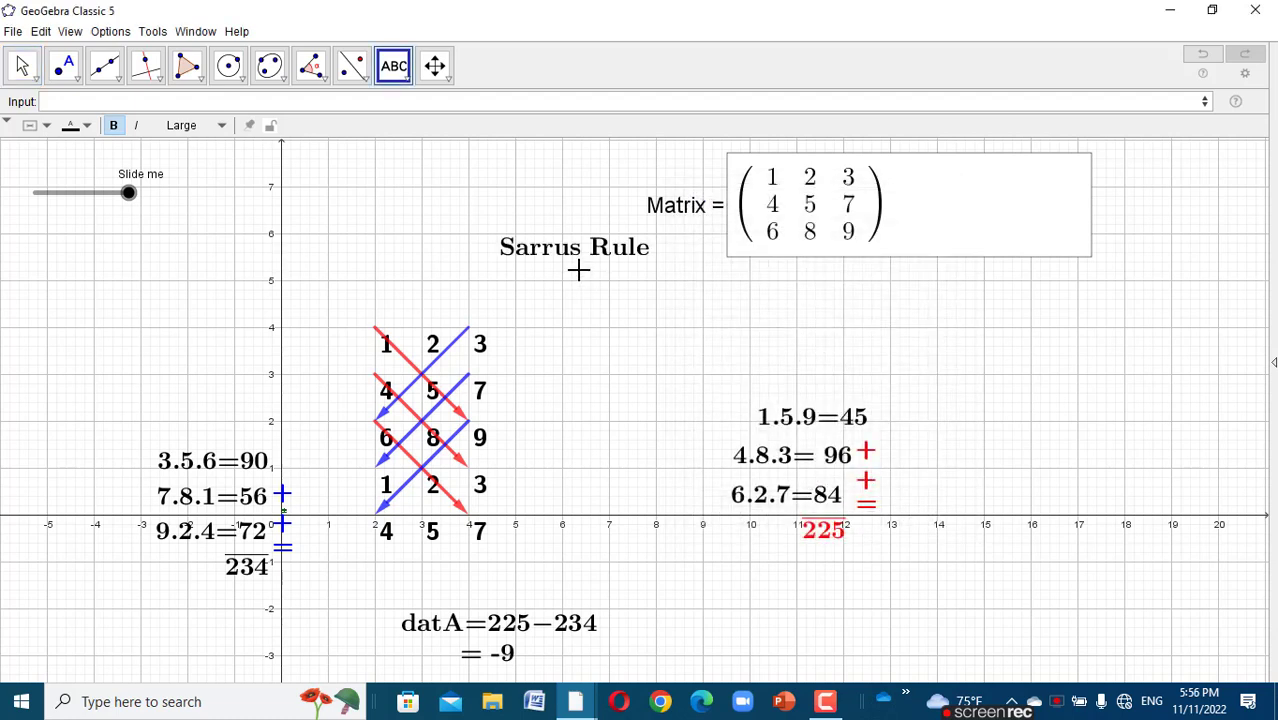
drag(556, 251, 450, 182)
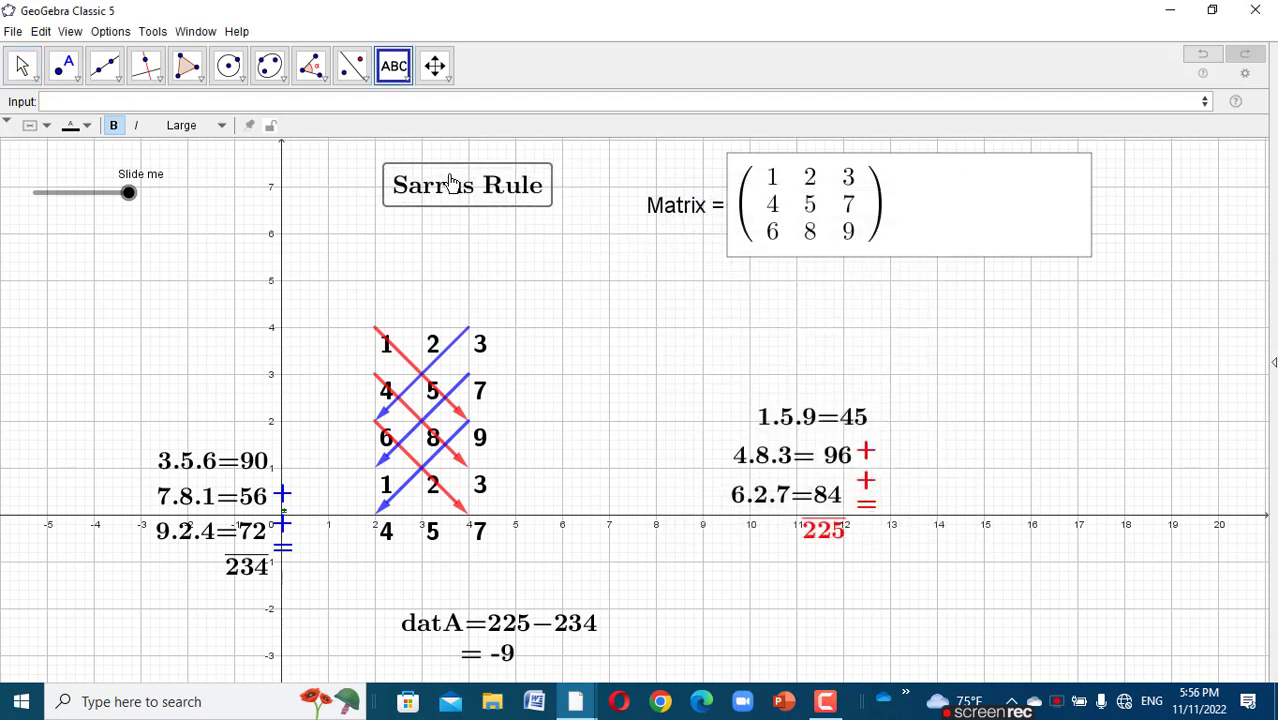
click(436, 66)
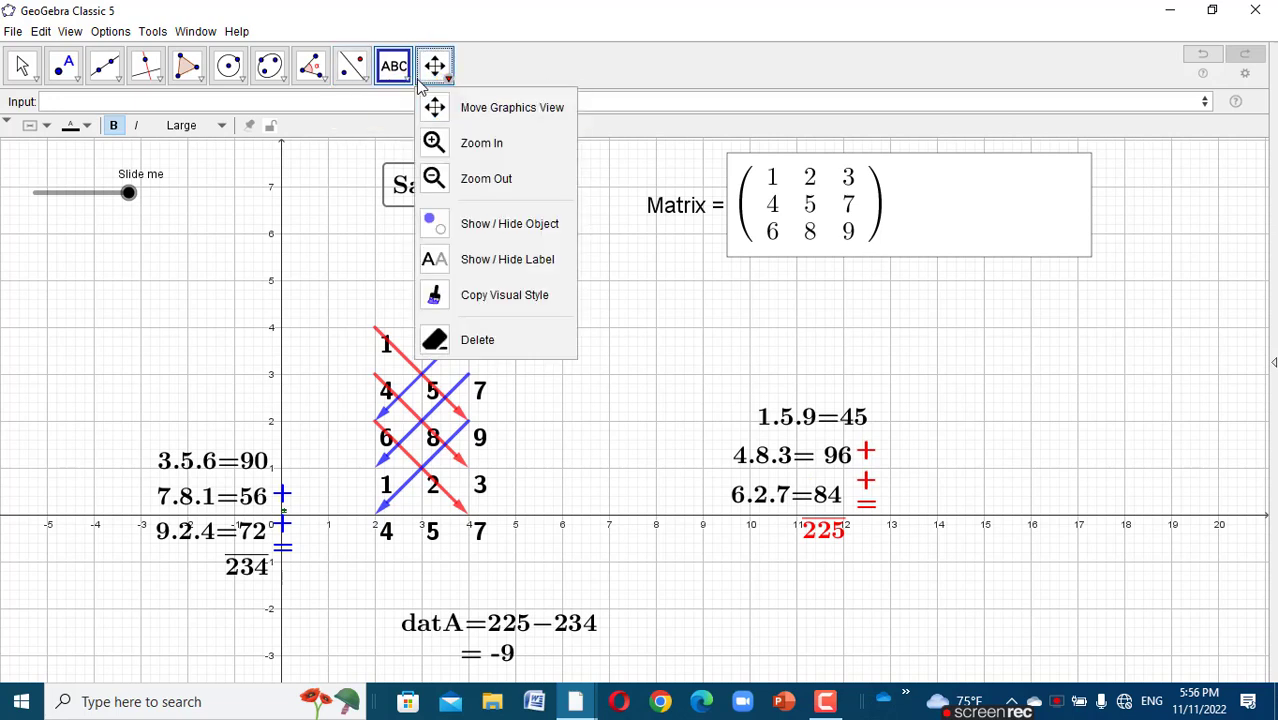
click(394, 66)
click(432, 140)
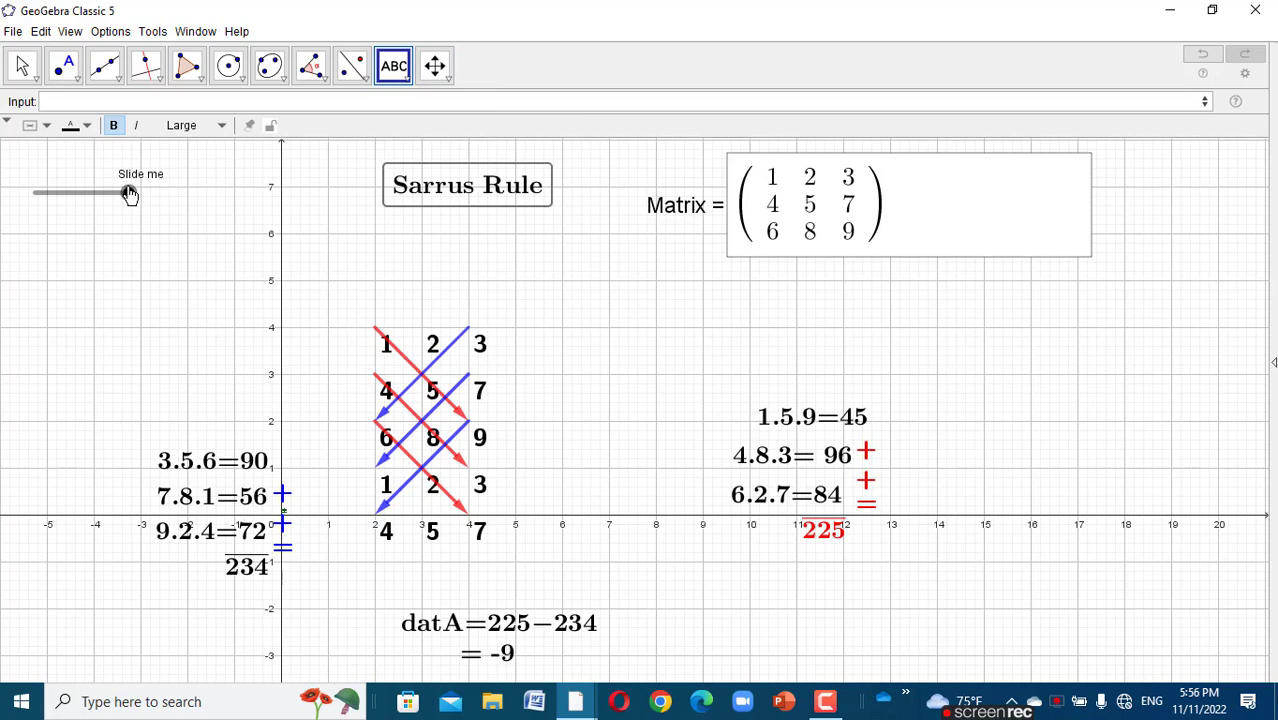
key(Escape)
- Return the "Slide me" slider to its lower end and hide point E beside the "Sarrus Rule" title
drag(130, 194, 34, 192)
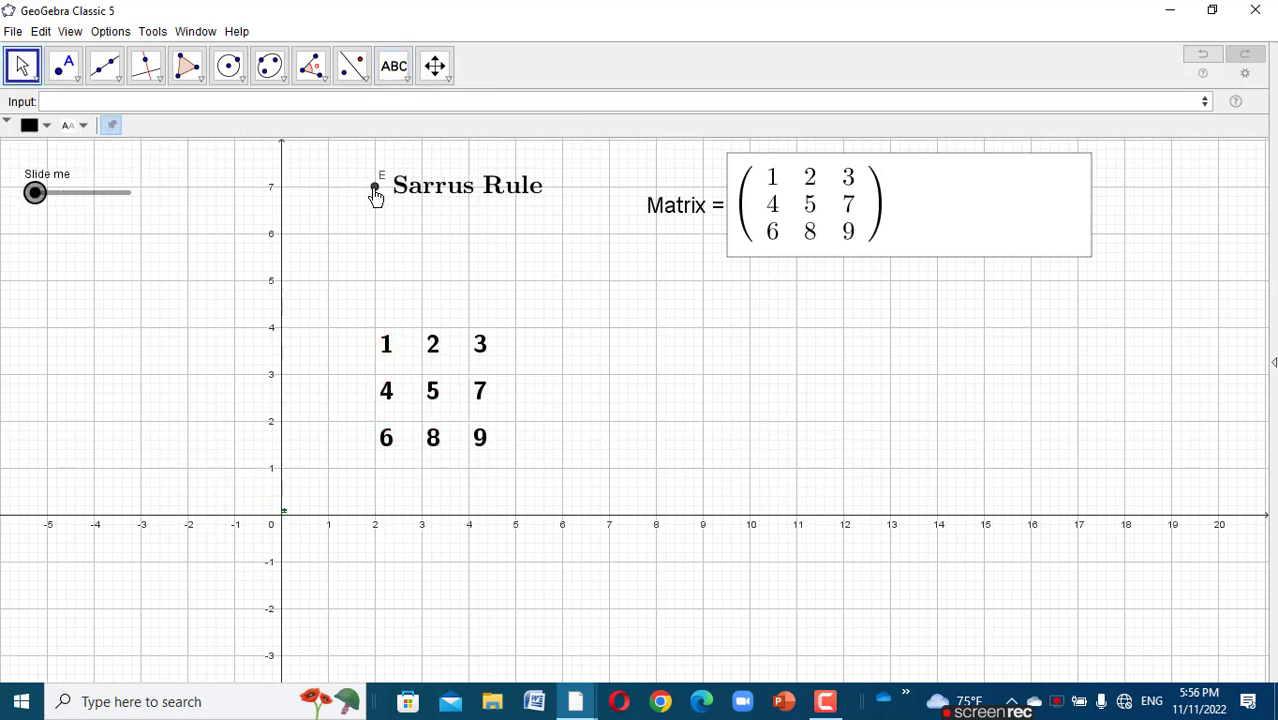
right_click(375, 190)
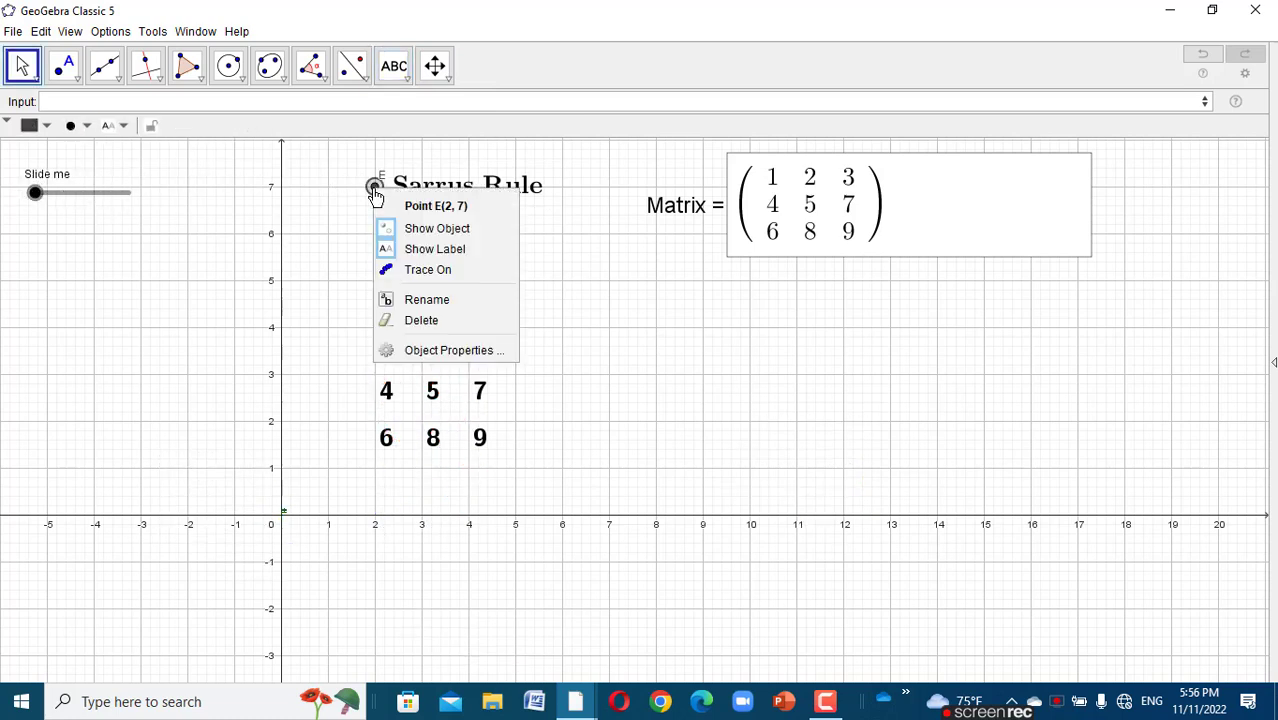
click(409, 231)
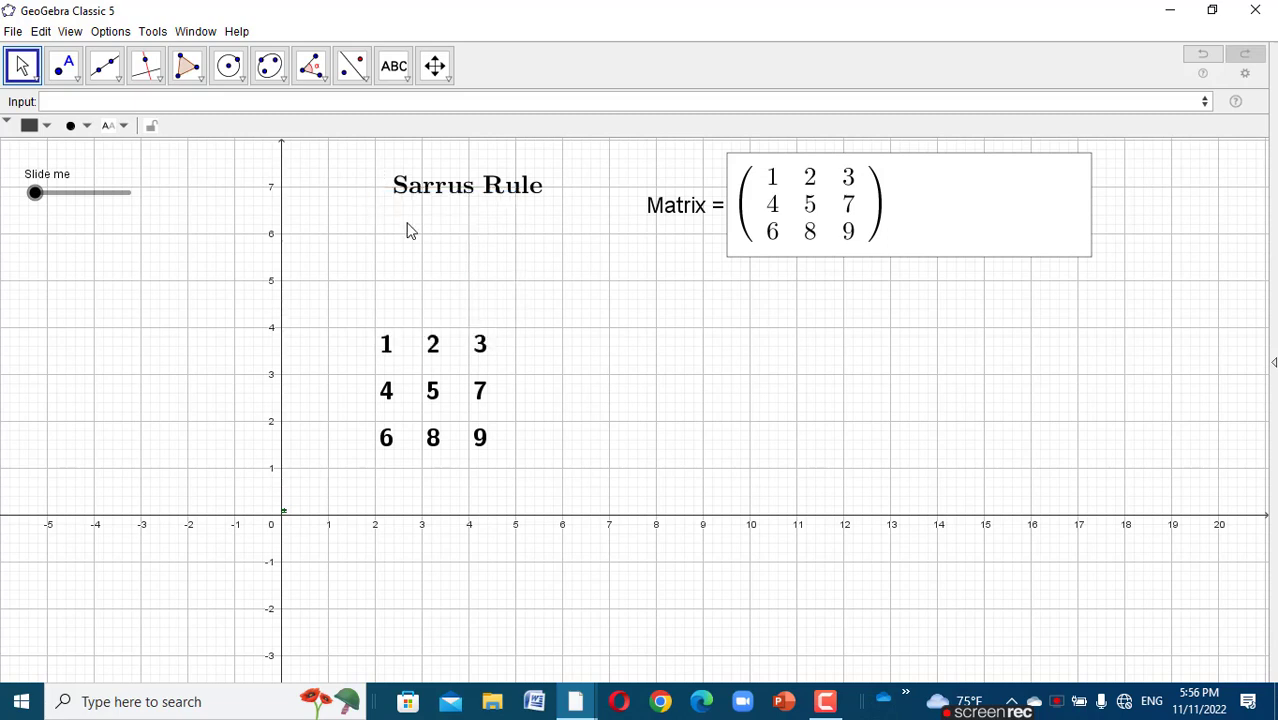
- Add the LaTeX text "A" in the empty area beside the number grid, at about (8, 2)
click(398, 68)
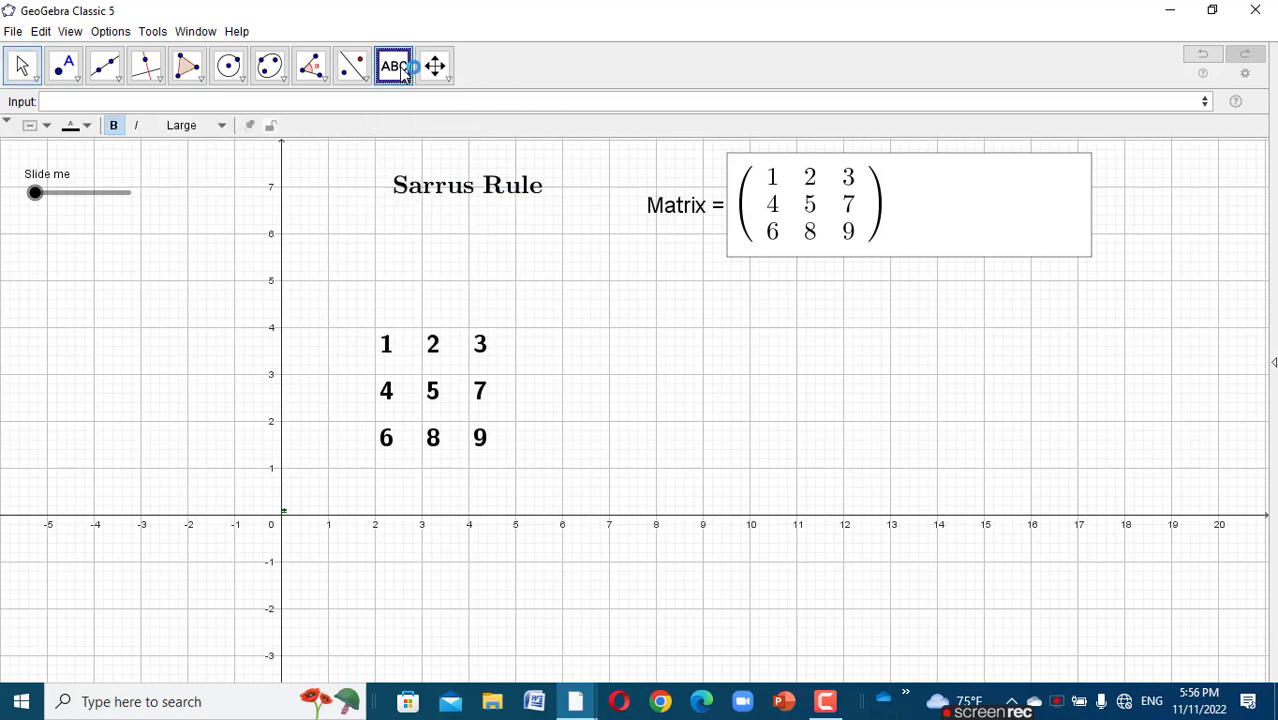
click(665, 399)
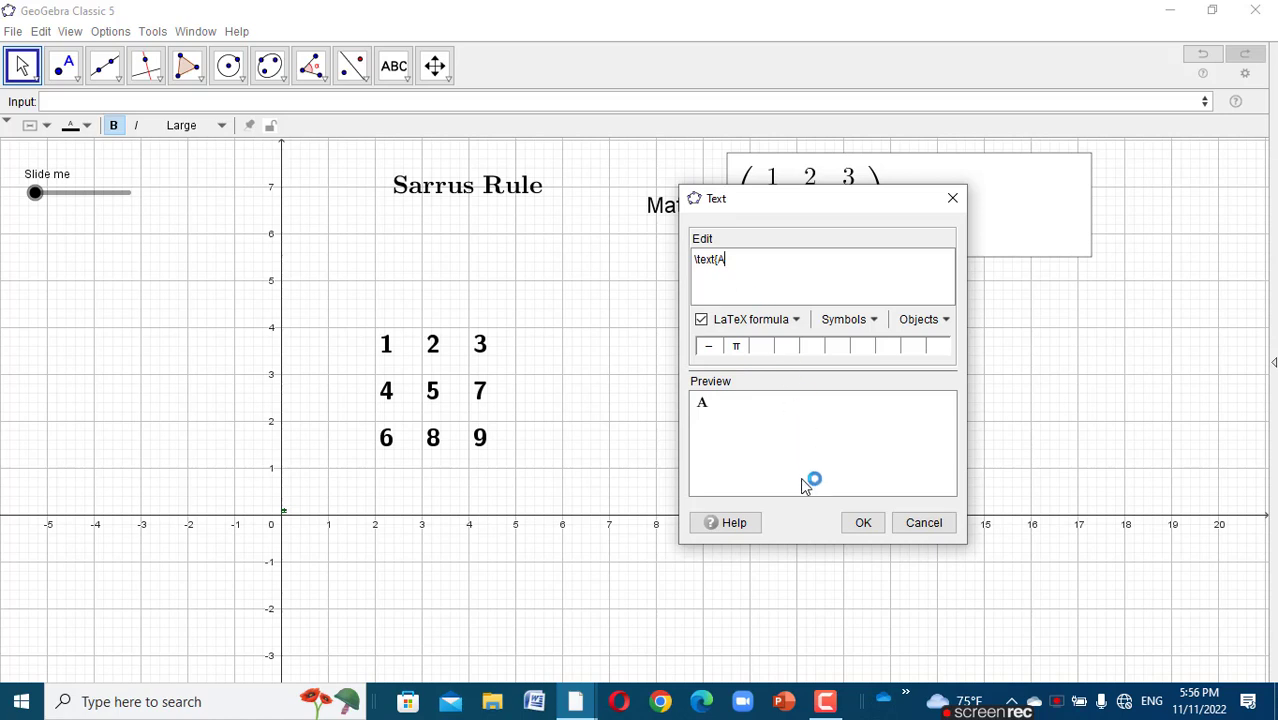
click(862, 523)
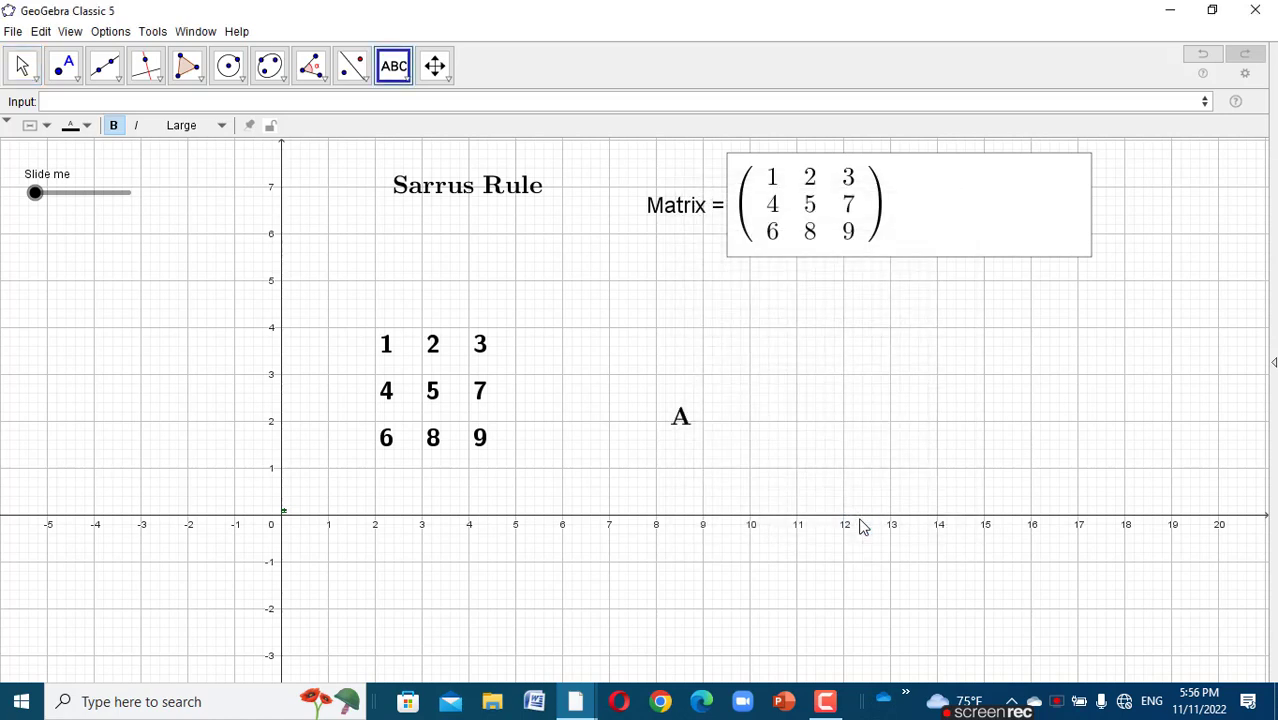
- Add an opening bracket text "[" directly after the A and a separate closing bracket text "]" at about (12, 1)
click(693, 434)
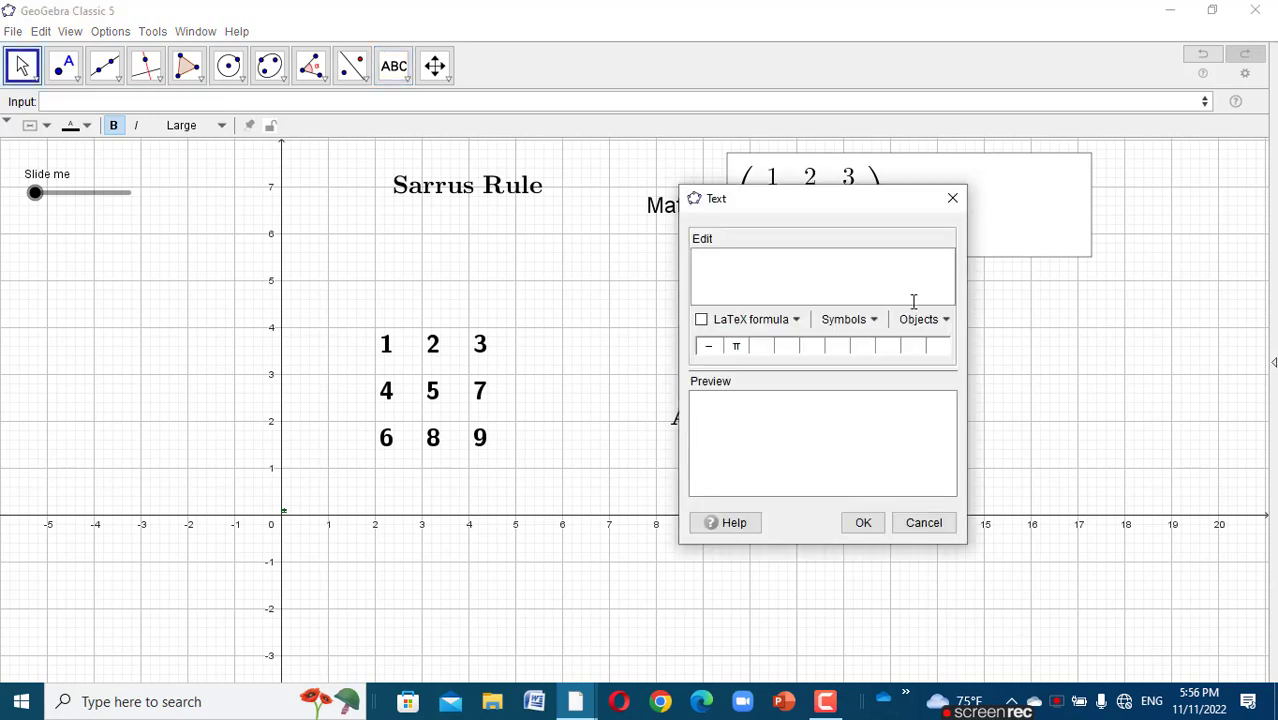
click(860, 523)
click(700, 205)
click(856, 524)
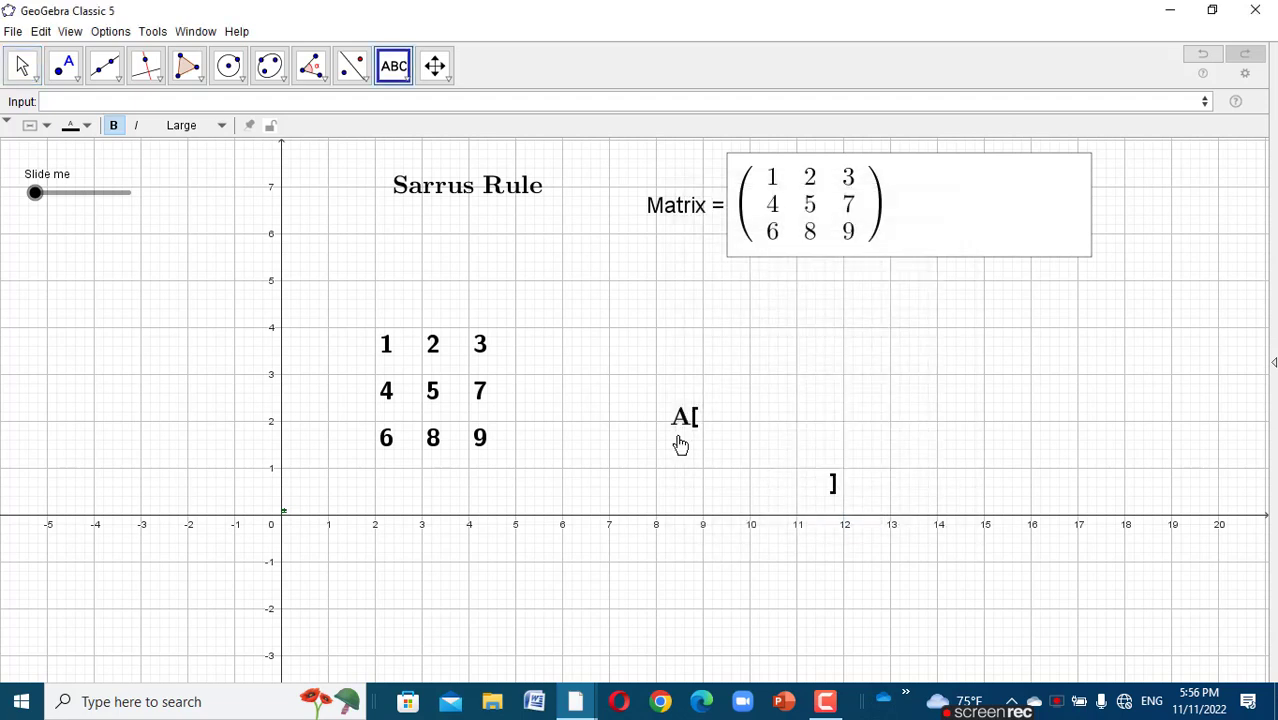
click(679, 436)
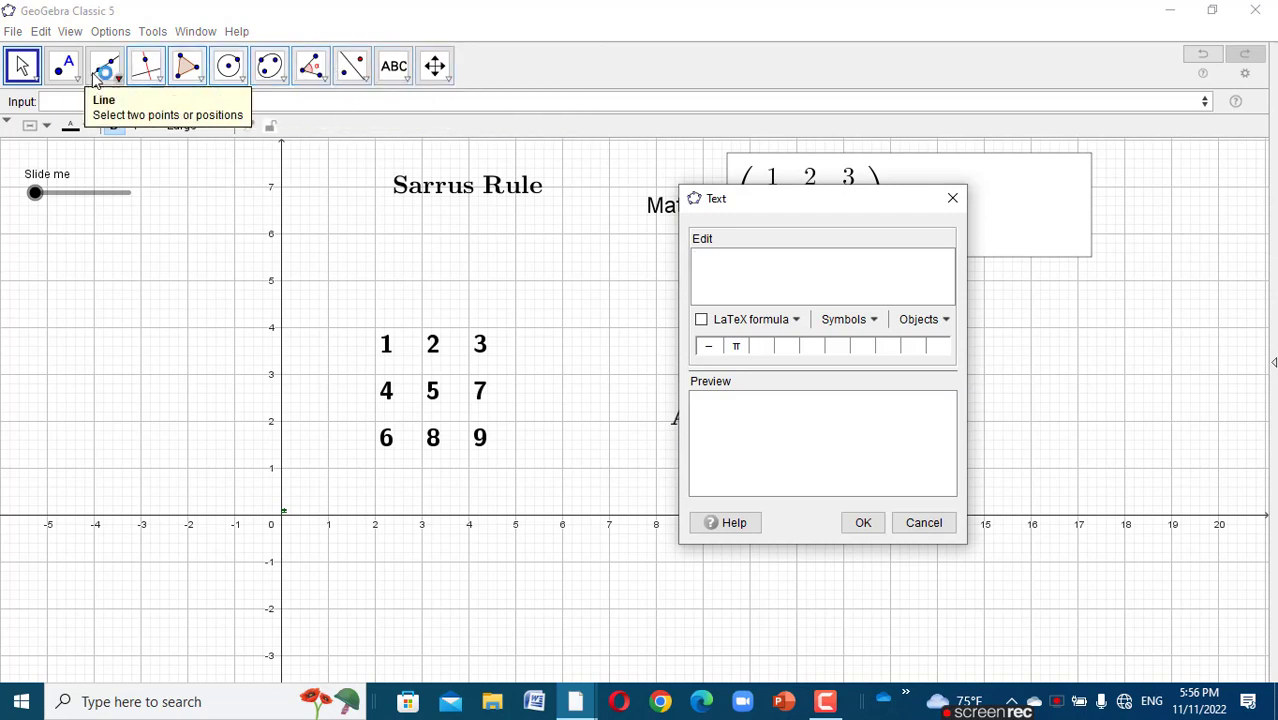
click(394, 65)
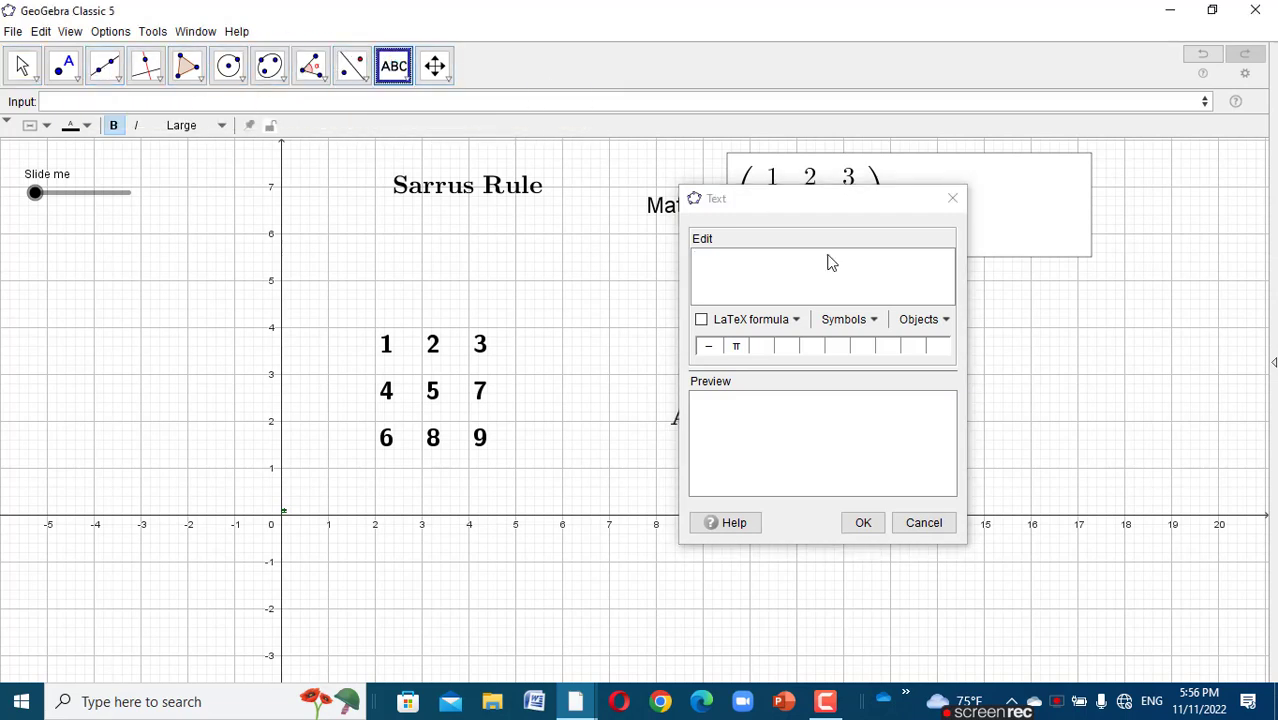
click(952, 198)
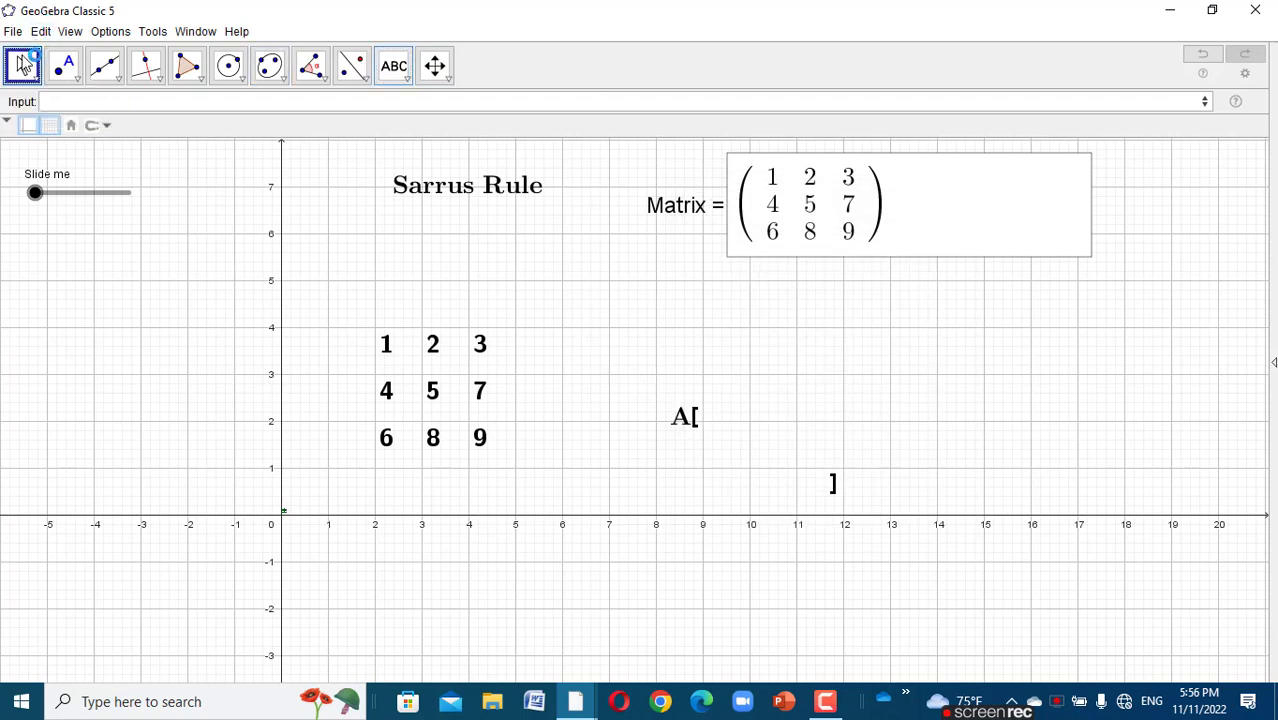
- Change the text "A" to "A=" and place it left of the number grid's middle row, at about (0.5, 2.5)
click(676, 412)
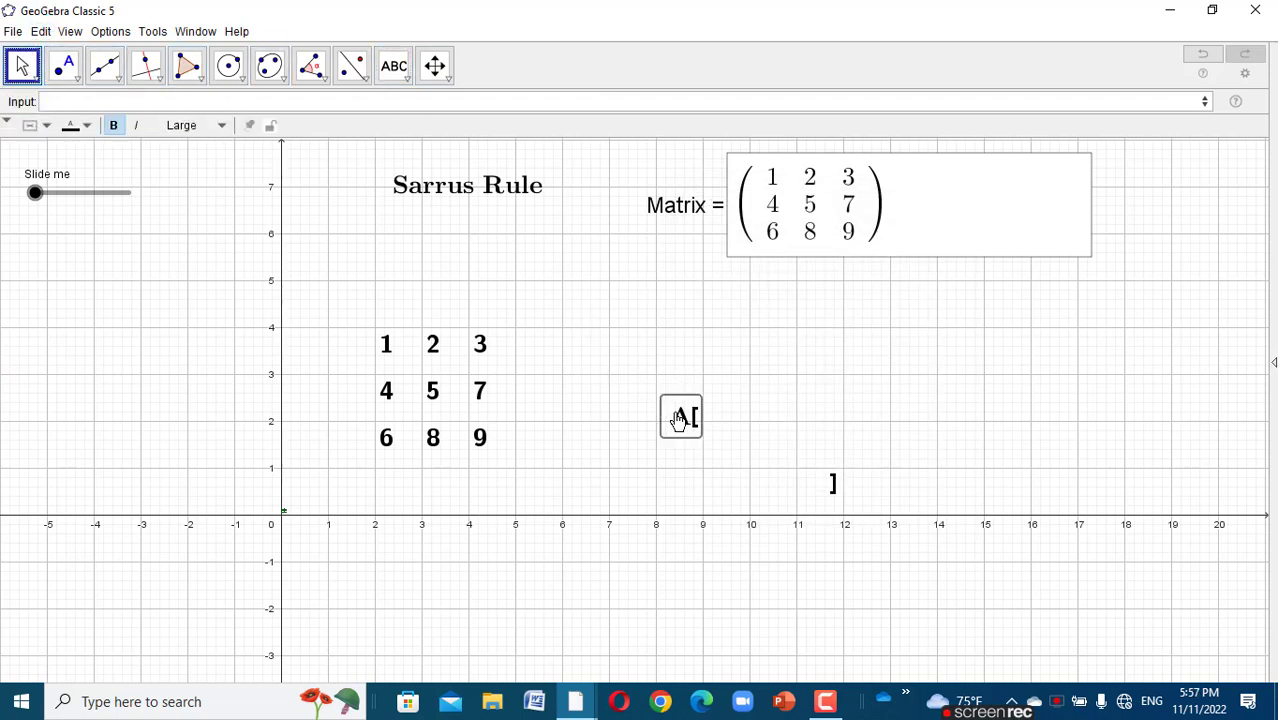
right_click(674, 410)
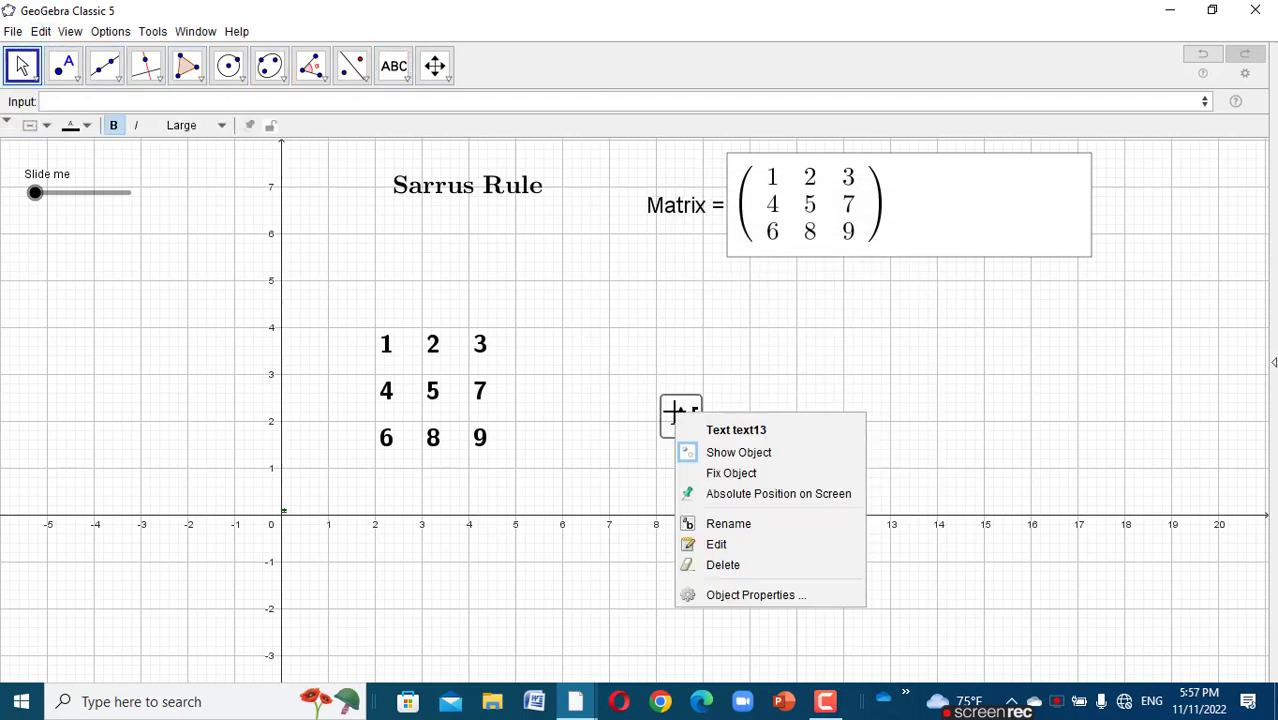
click(704, 544)
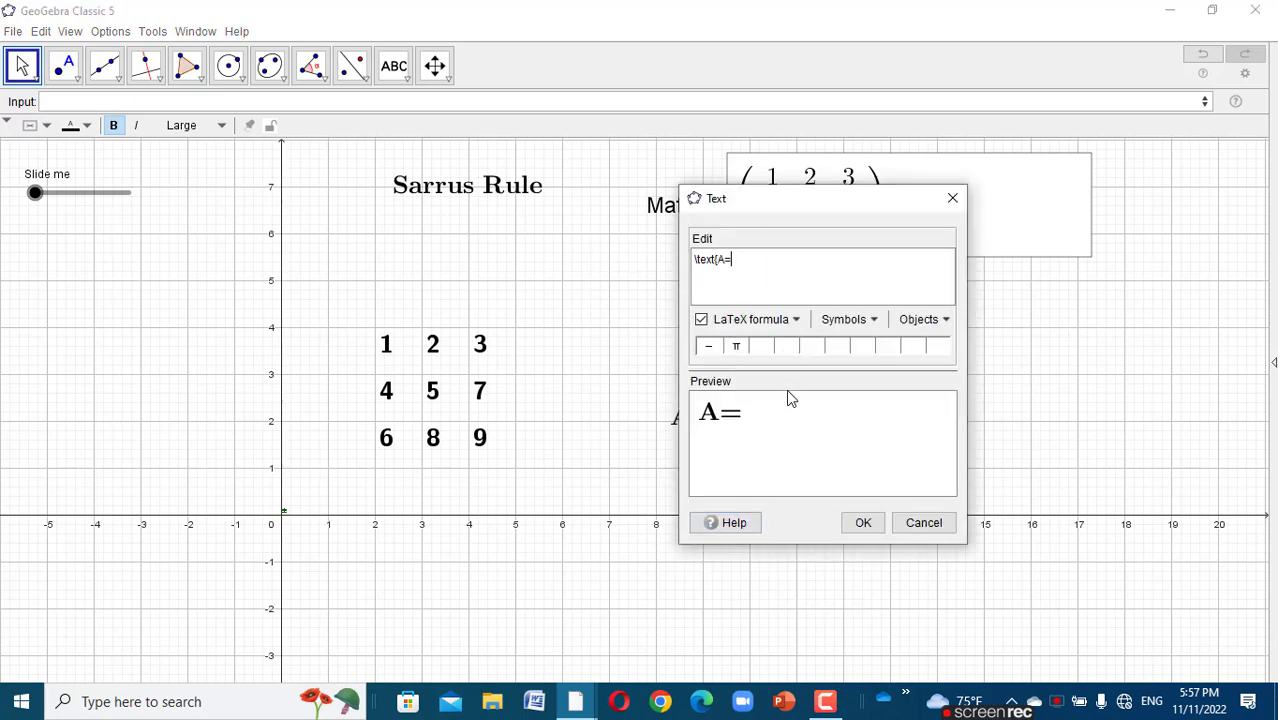
click(863, 523)
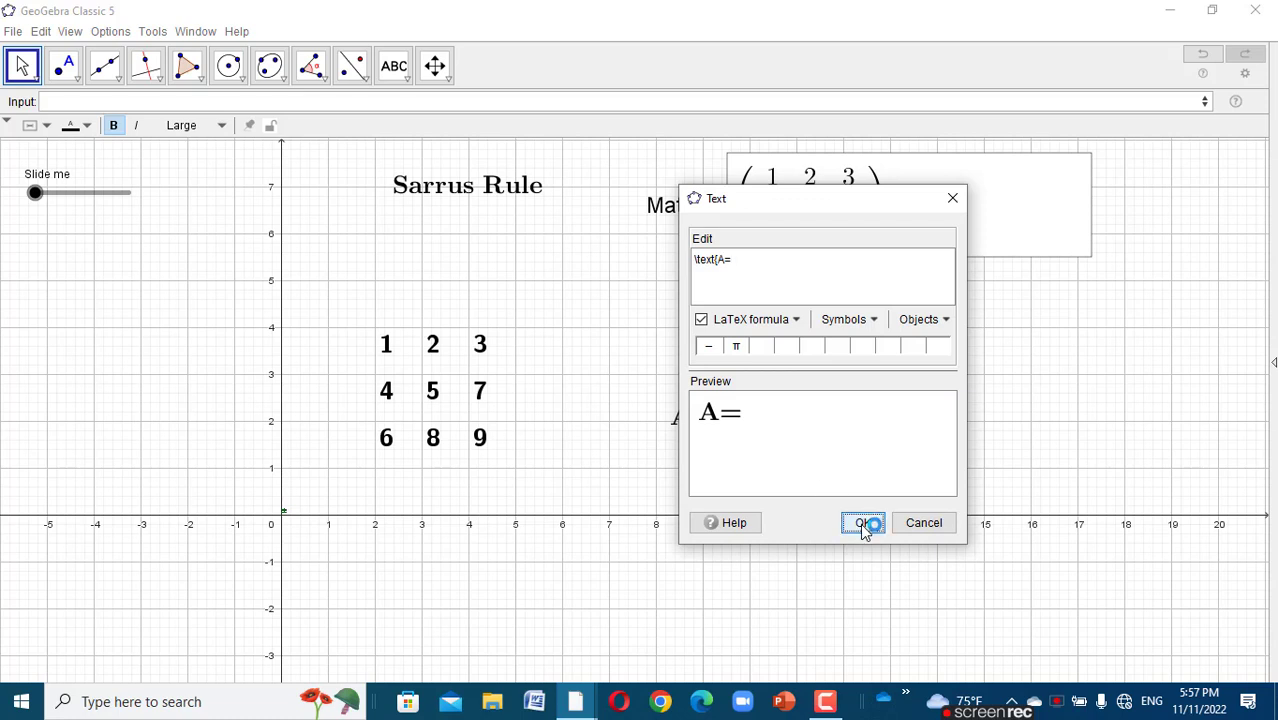
drag(825, 510, 809, 501)
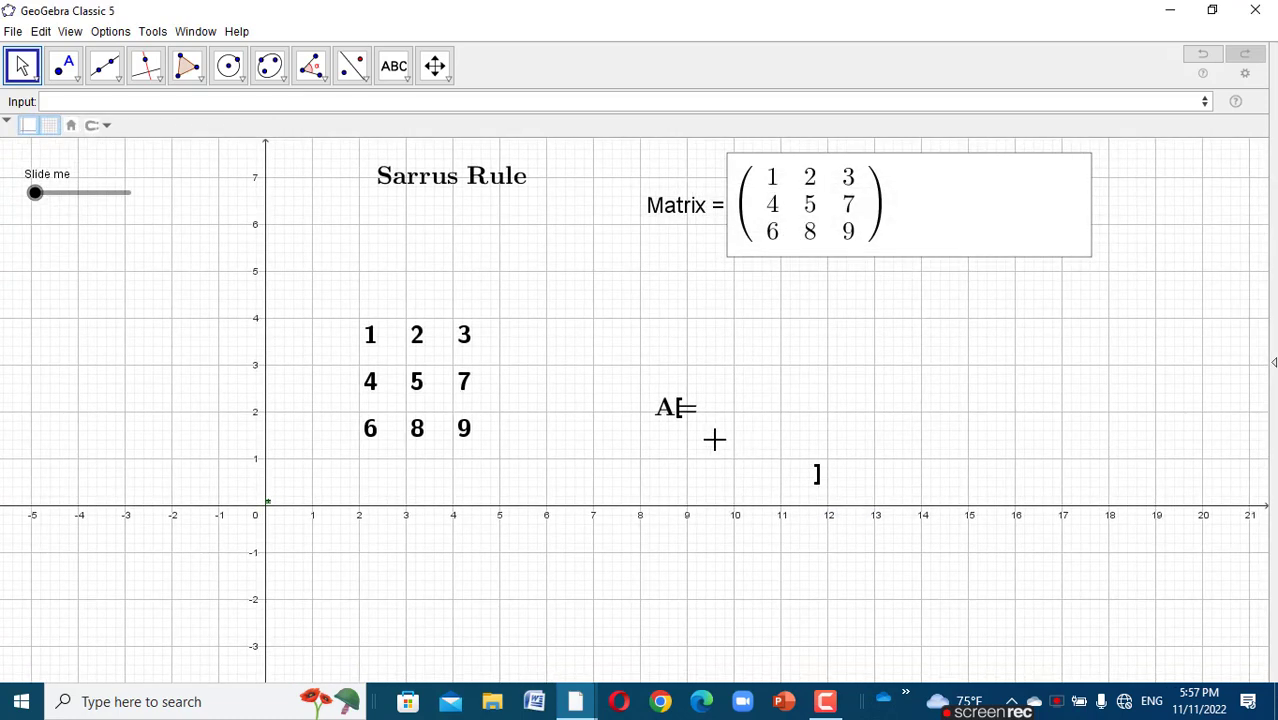
double_click(669, 415)
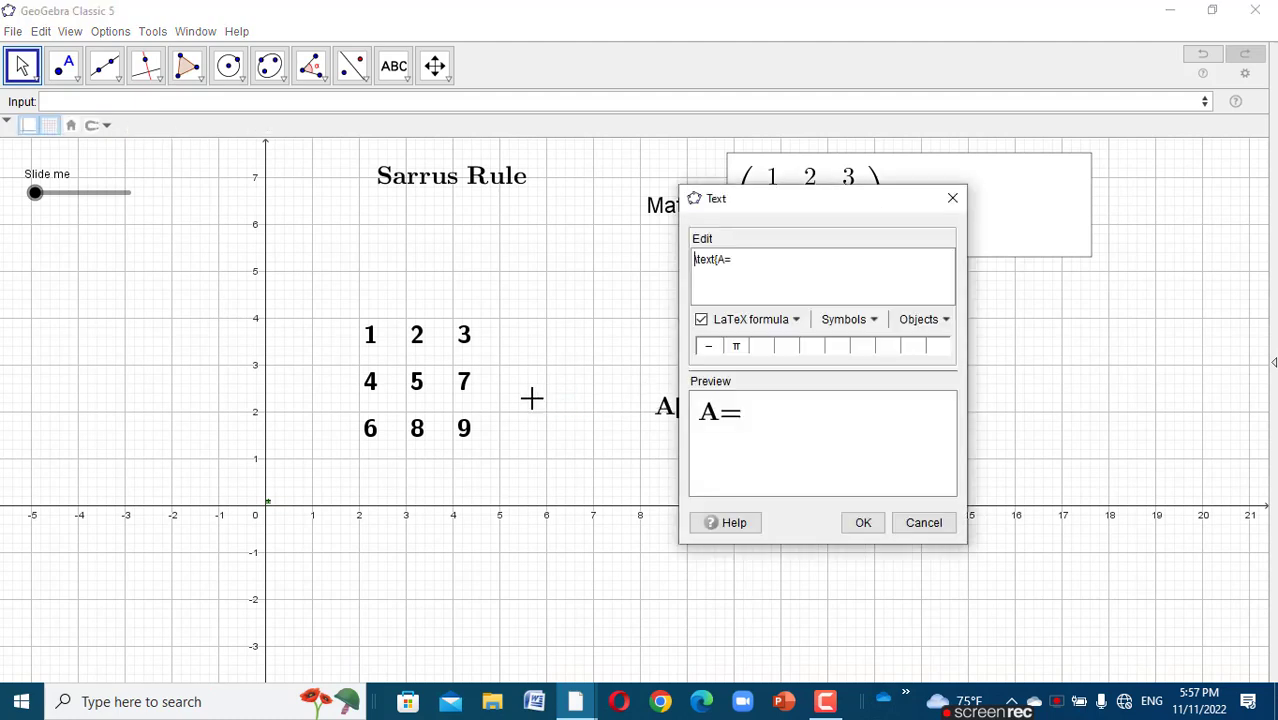
click(952, 198)
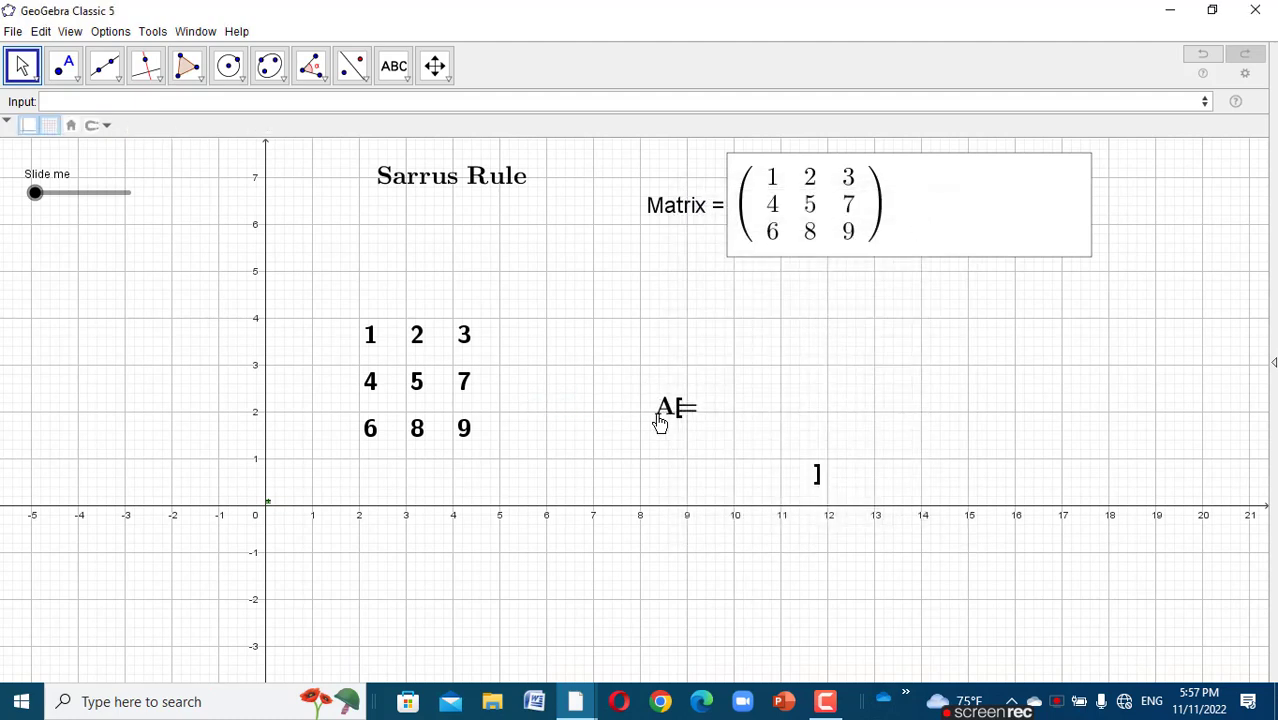
drag(659, 422, 277, 402)
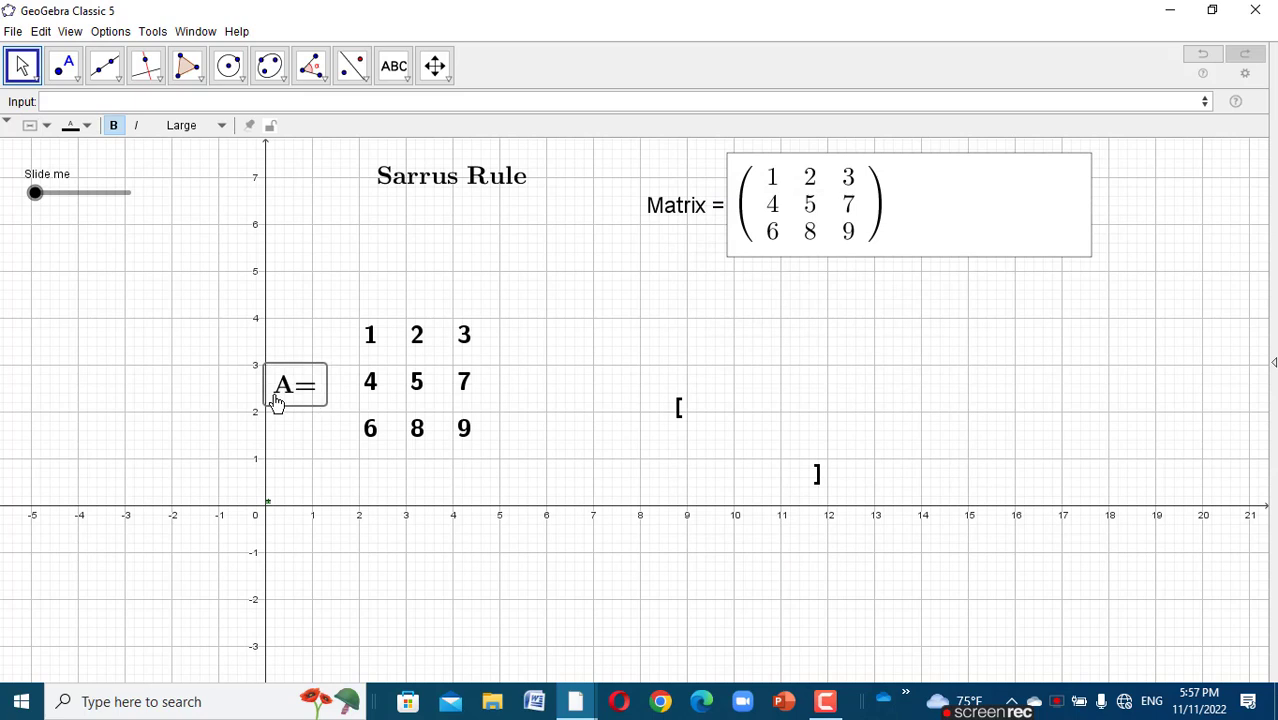
- Set the opening bracket text to Extra Large and place it between "A=" and the first column of the number grid
click(678, 408)
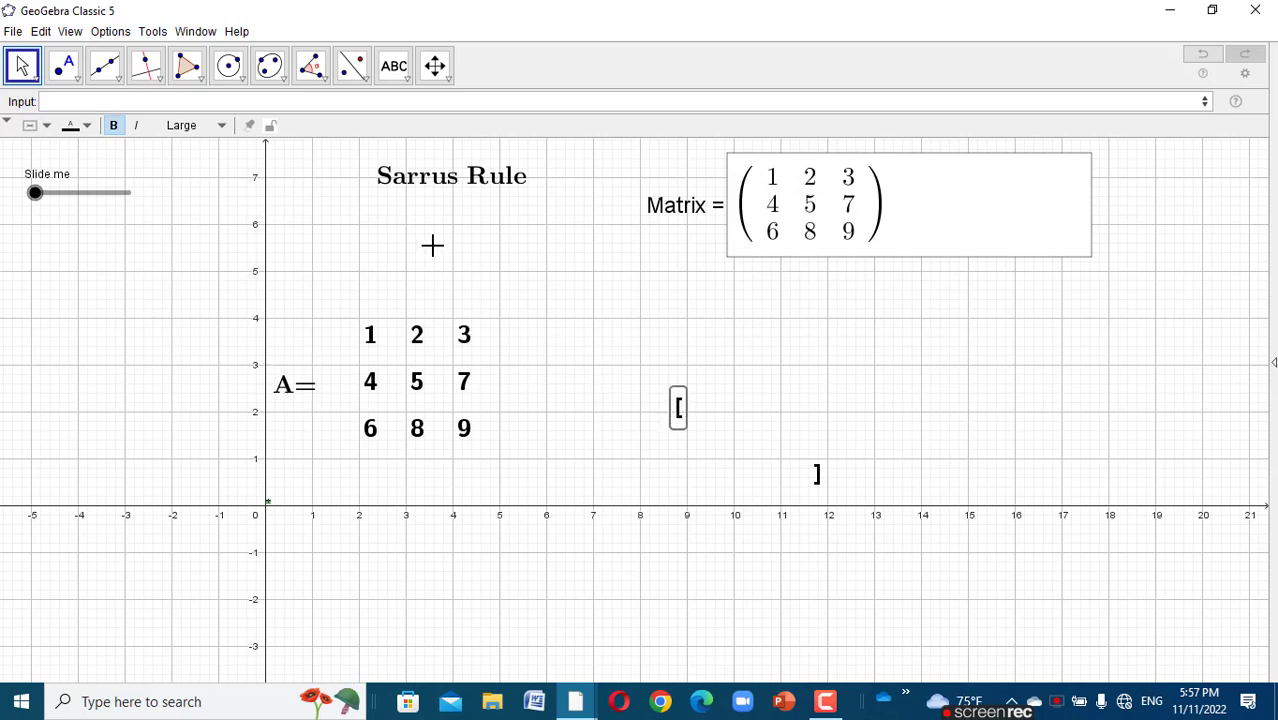
click(222, 128)
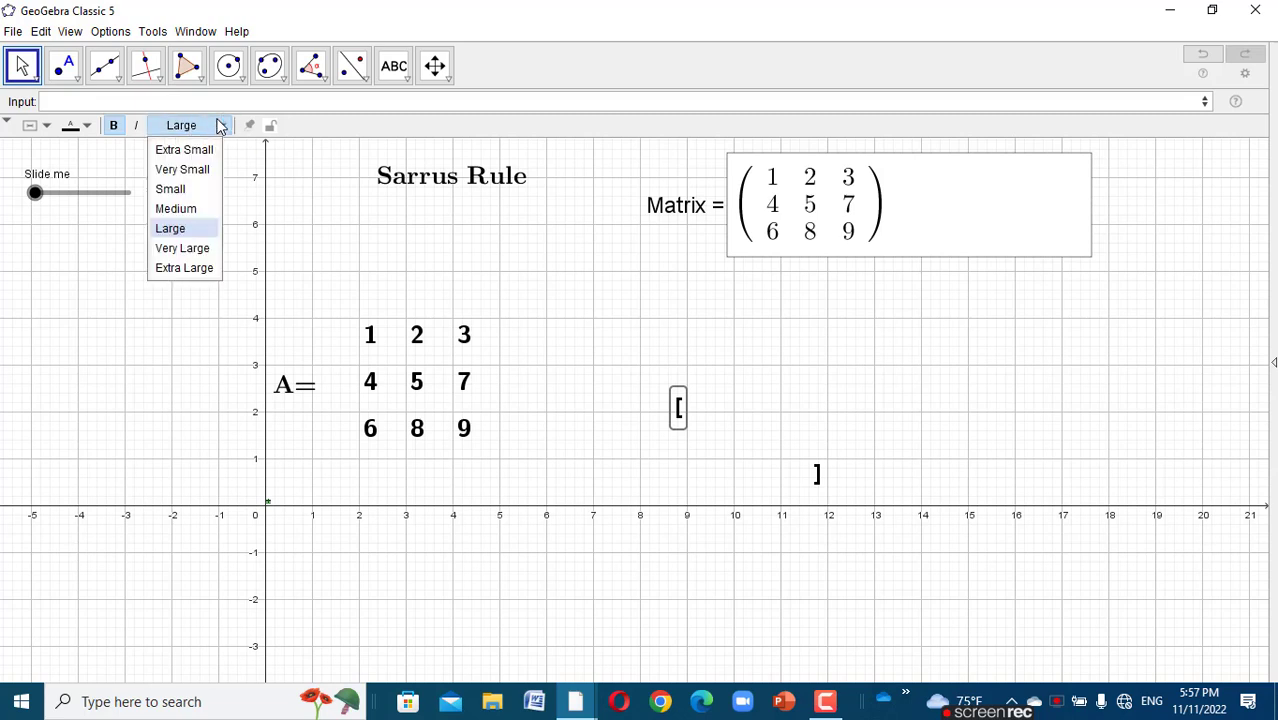
click(191, 267)
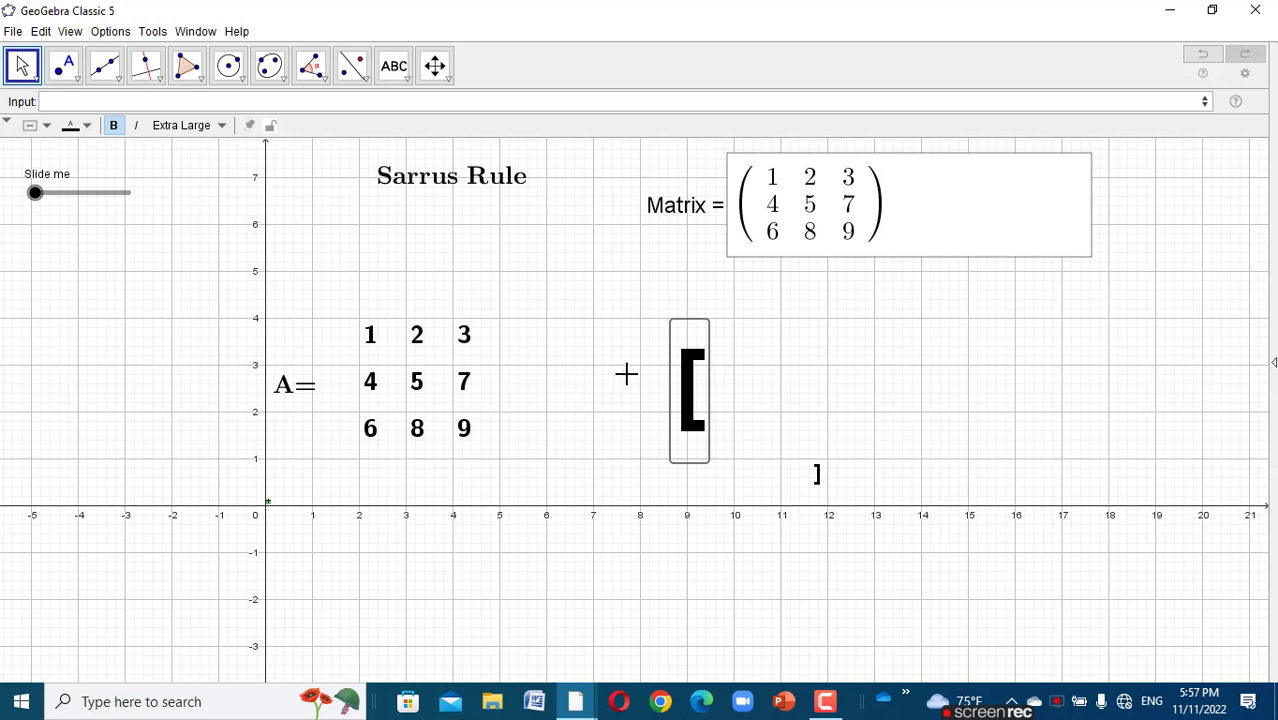
drag(692, 374, 333, 389)
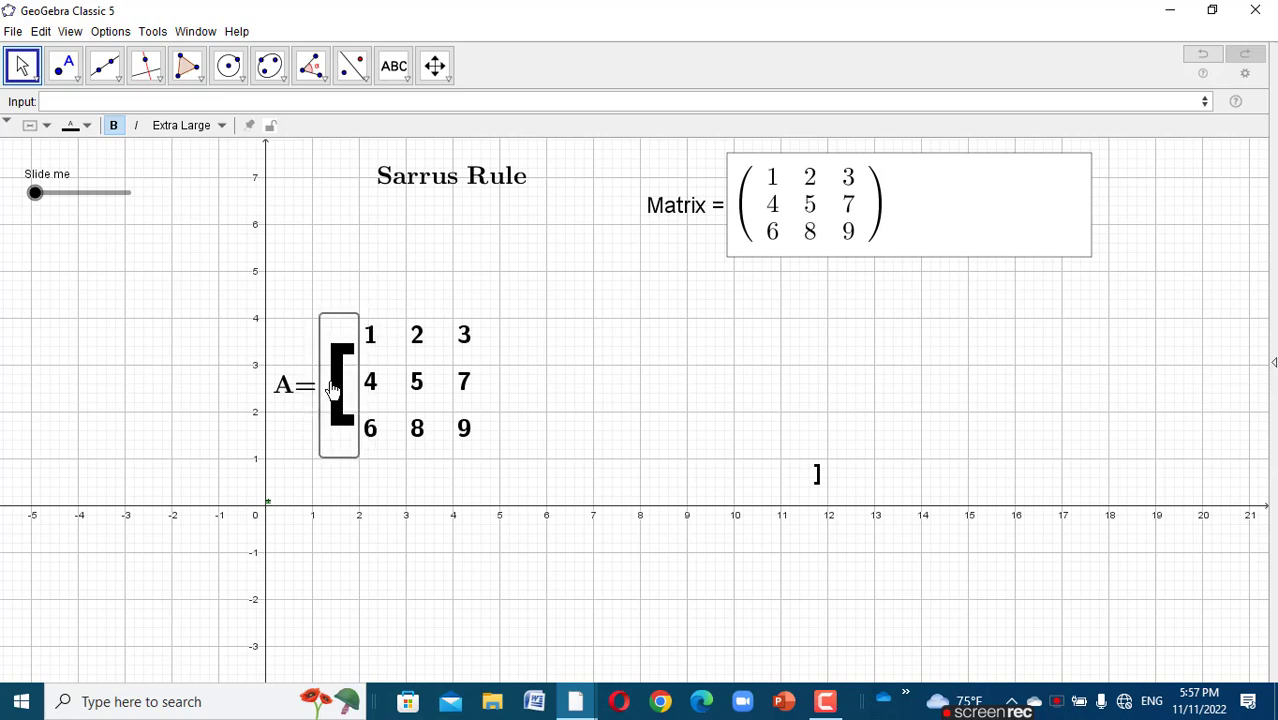
click(564, 391)
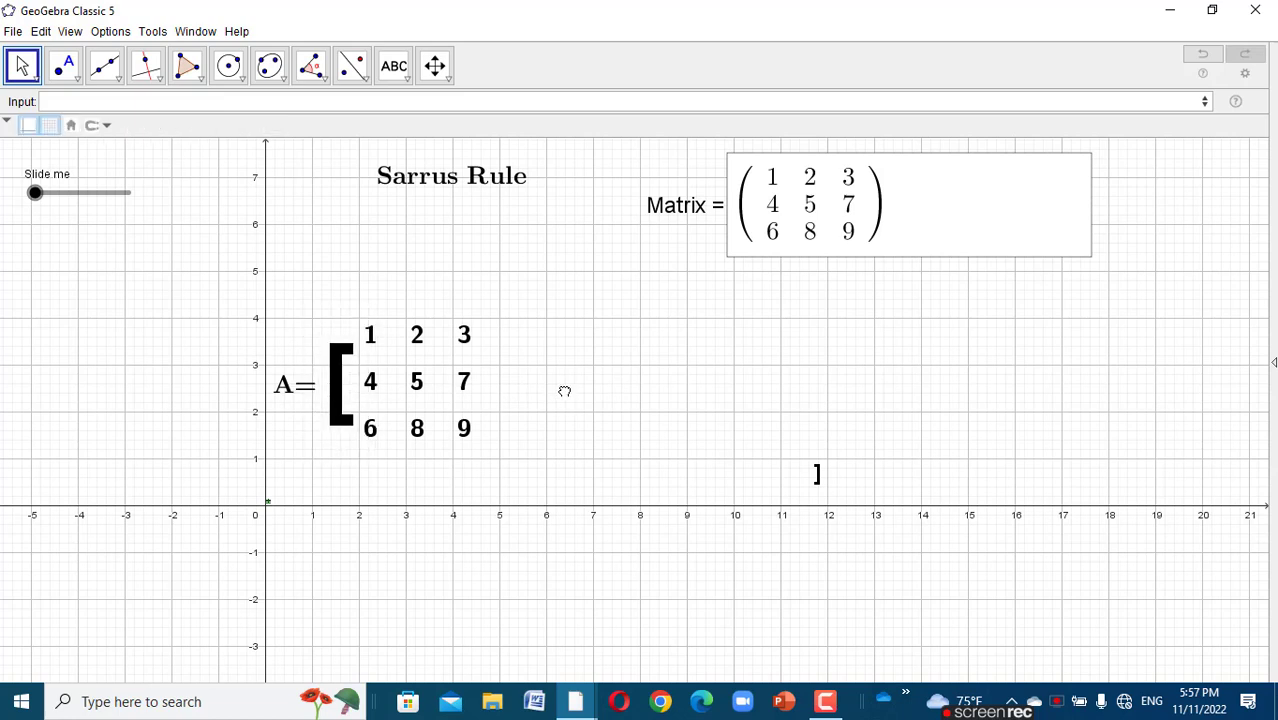
- Set the closing bracket text to Extra Large and place it directly after the third column, level with the opening bracket
click(818, 486)
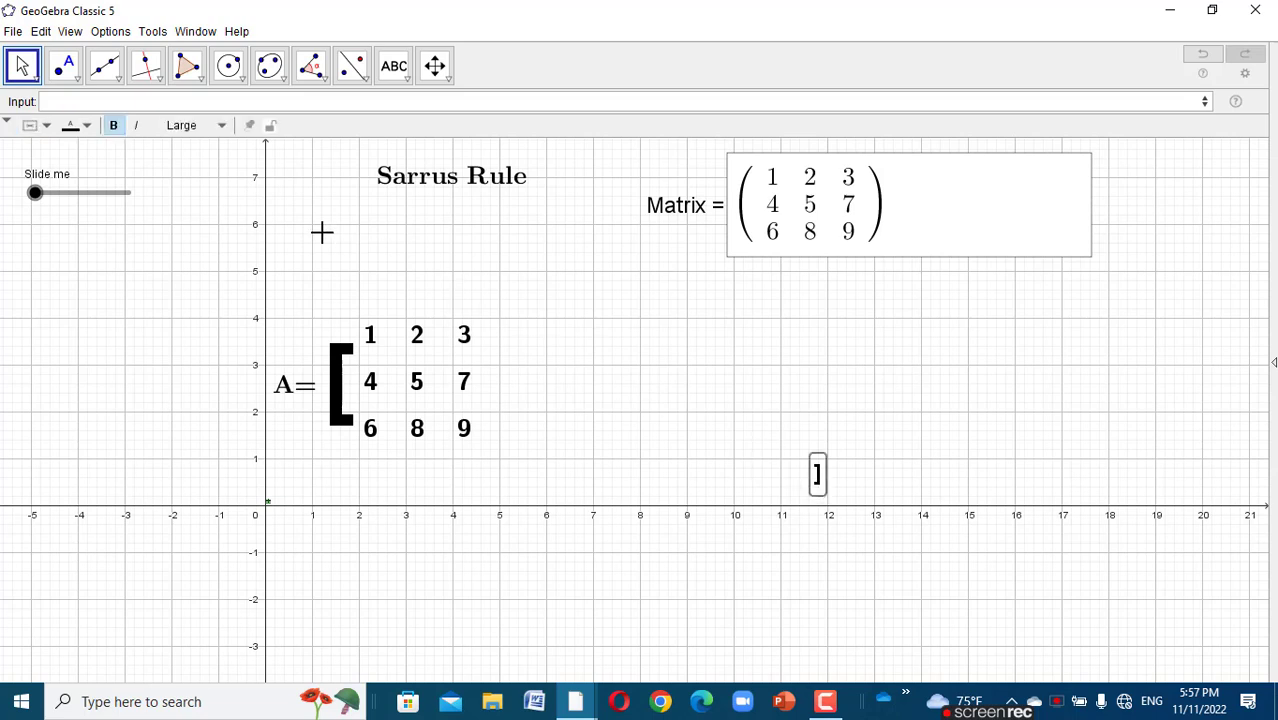
click(216, 137)
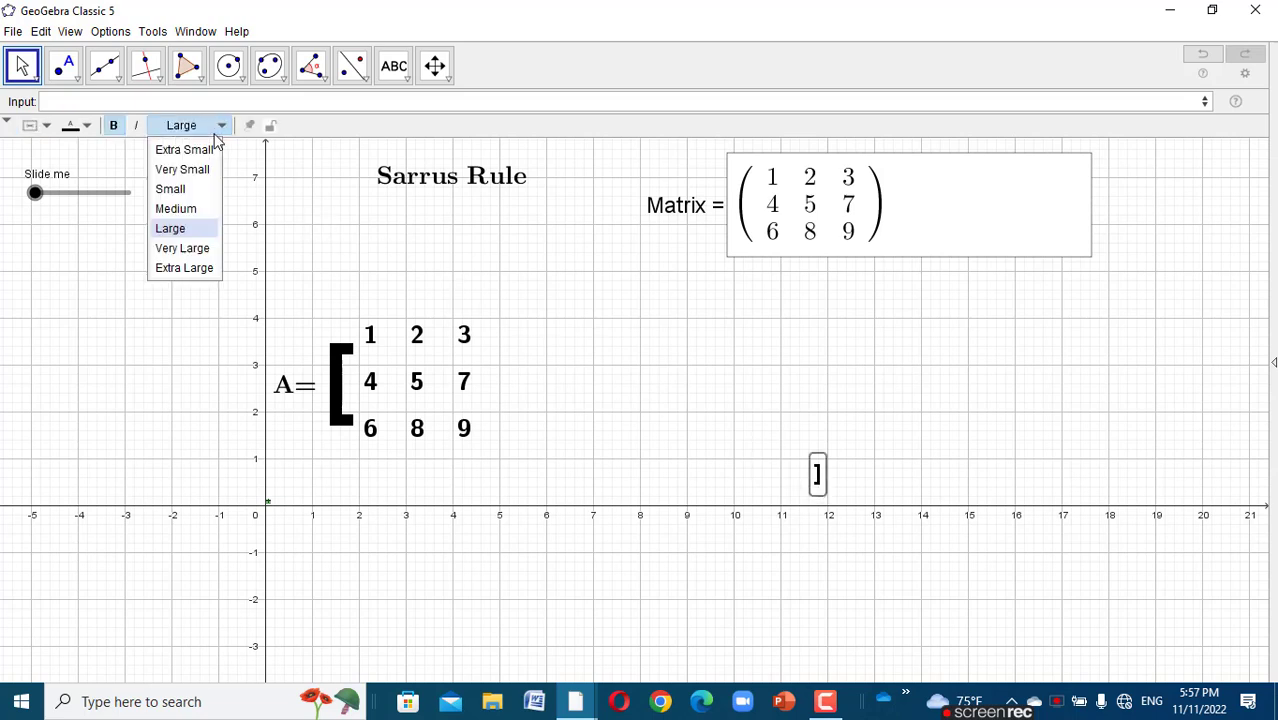
click(186, 268)
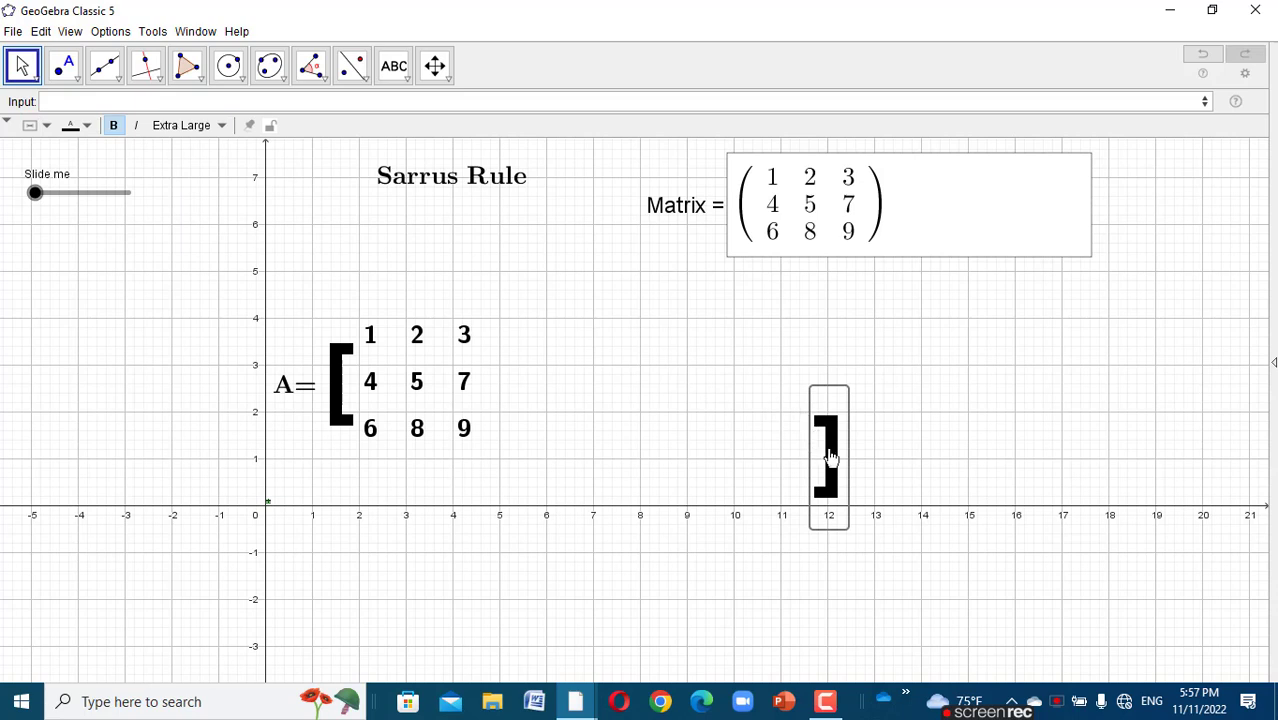
drag(830, 460, 493, 385)
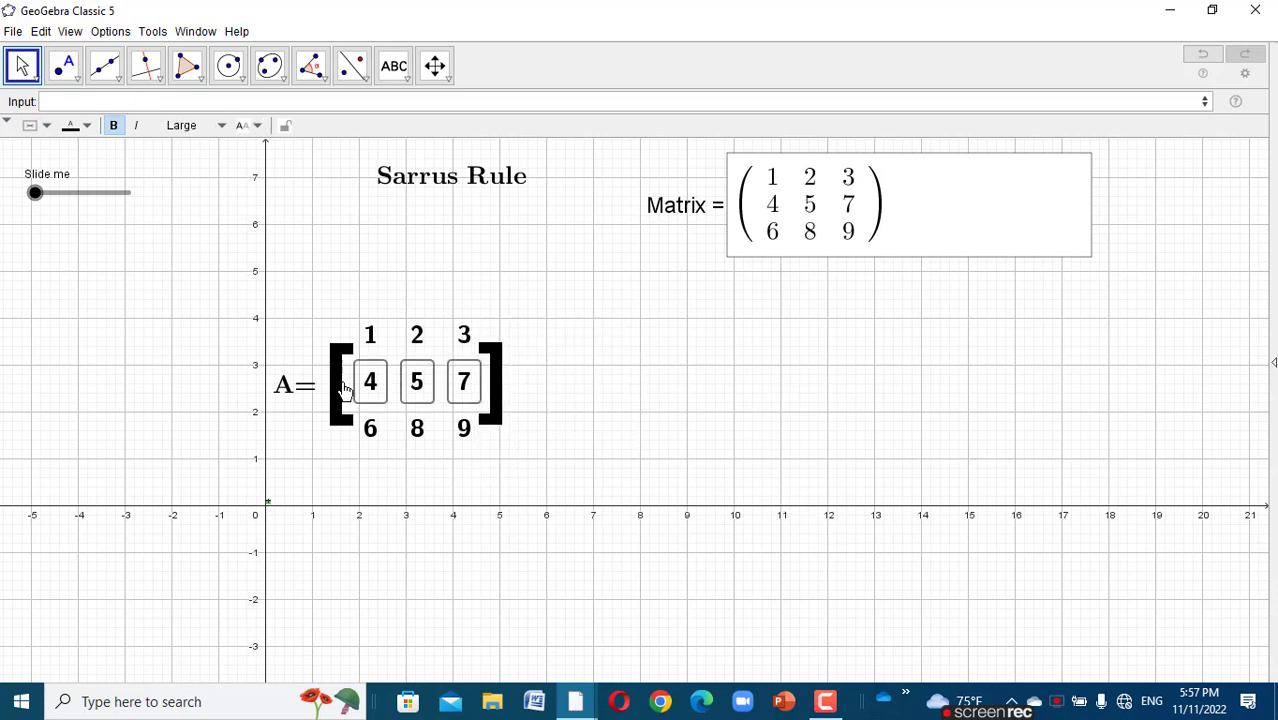
- Set the "A=" text to Very Large and shift it left so it sits clear of the opening bracket
click(292, 387)
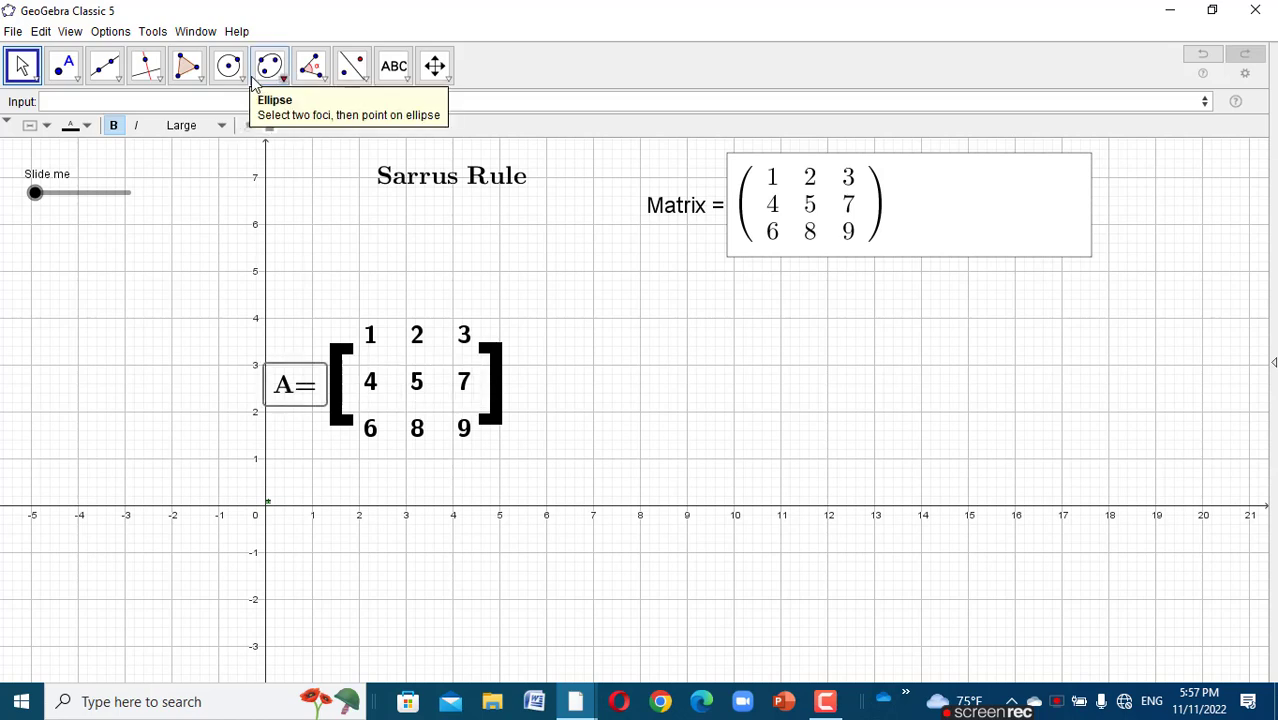
click(219, 126)
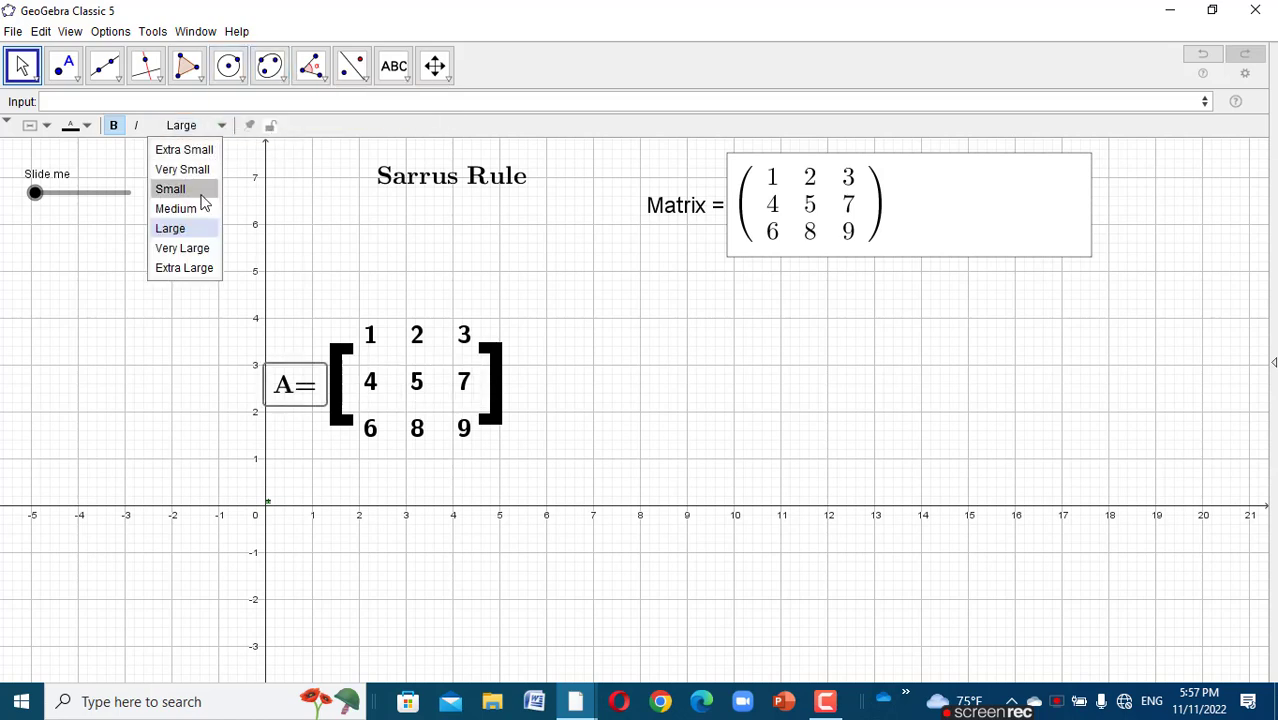
click(206, 248)
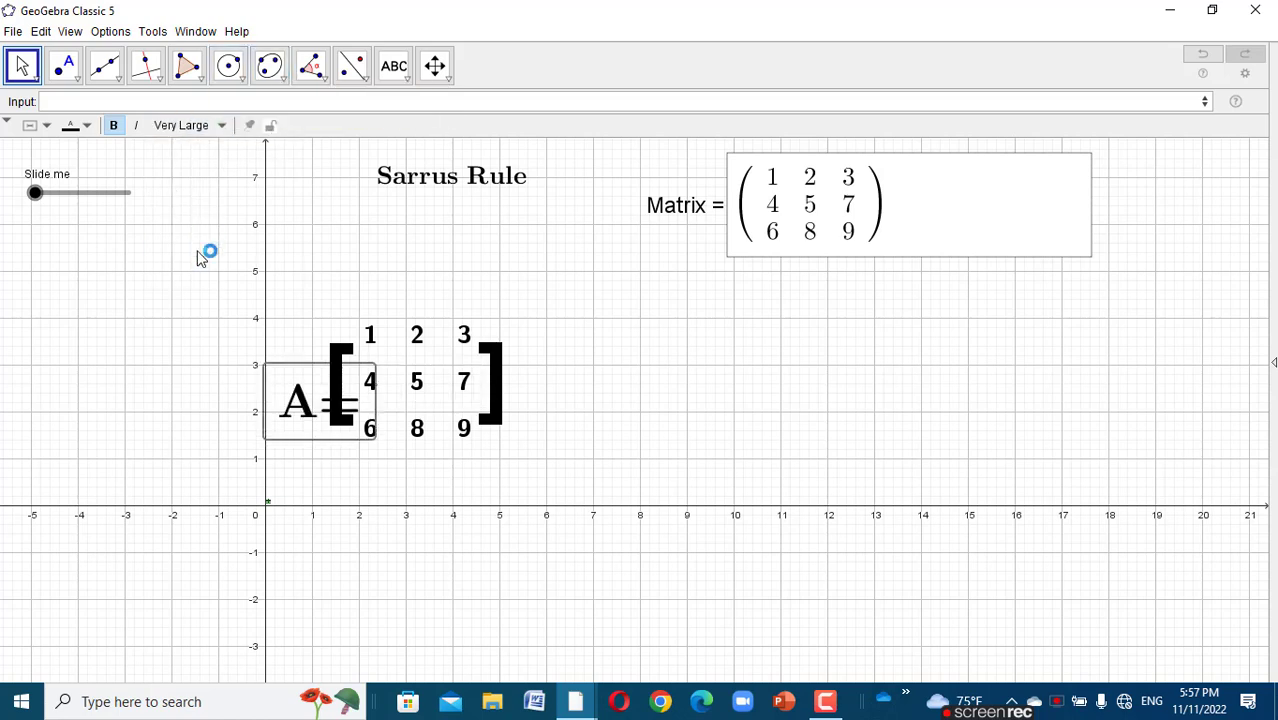
drag(314, 419, 259, 398)
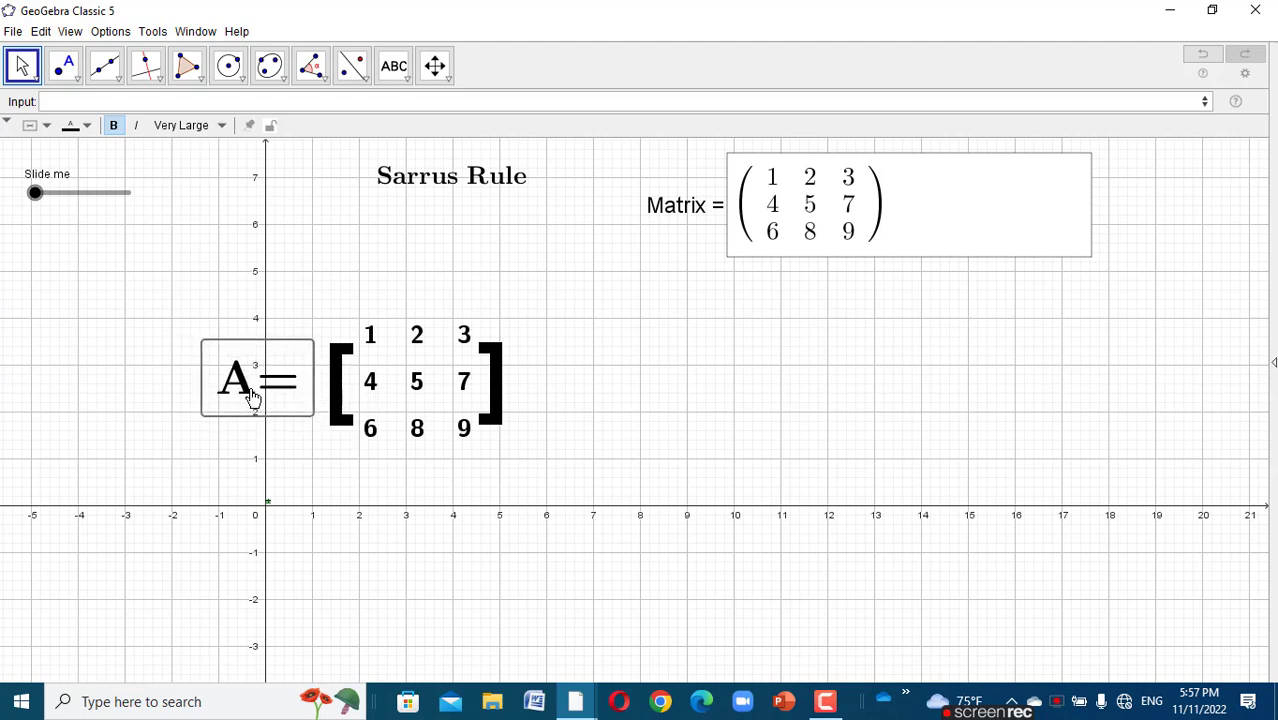
- Hide the coordinate axes and the background grid in the graphics view
click(722, 379)
right_click(730, 381)
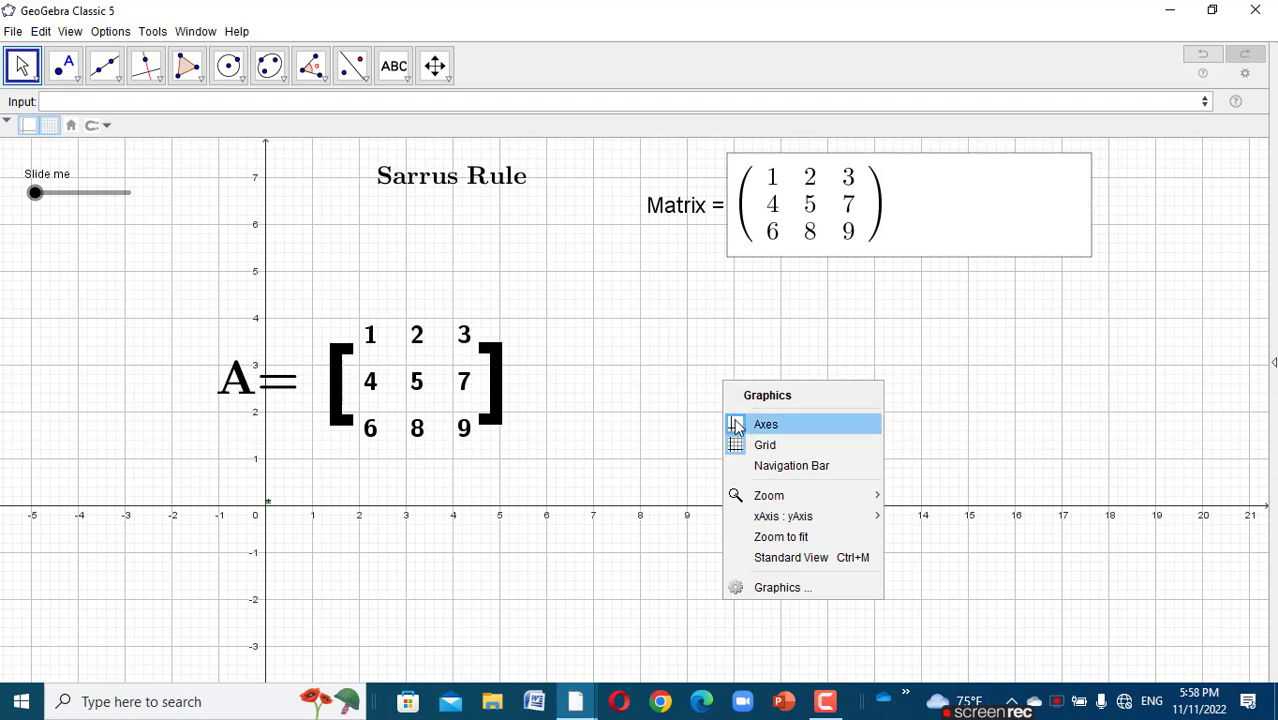
click(736, 421)
right_click(657, 335)
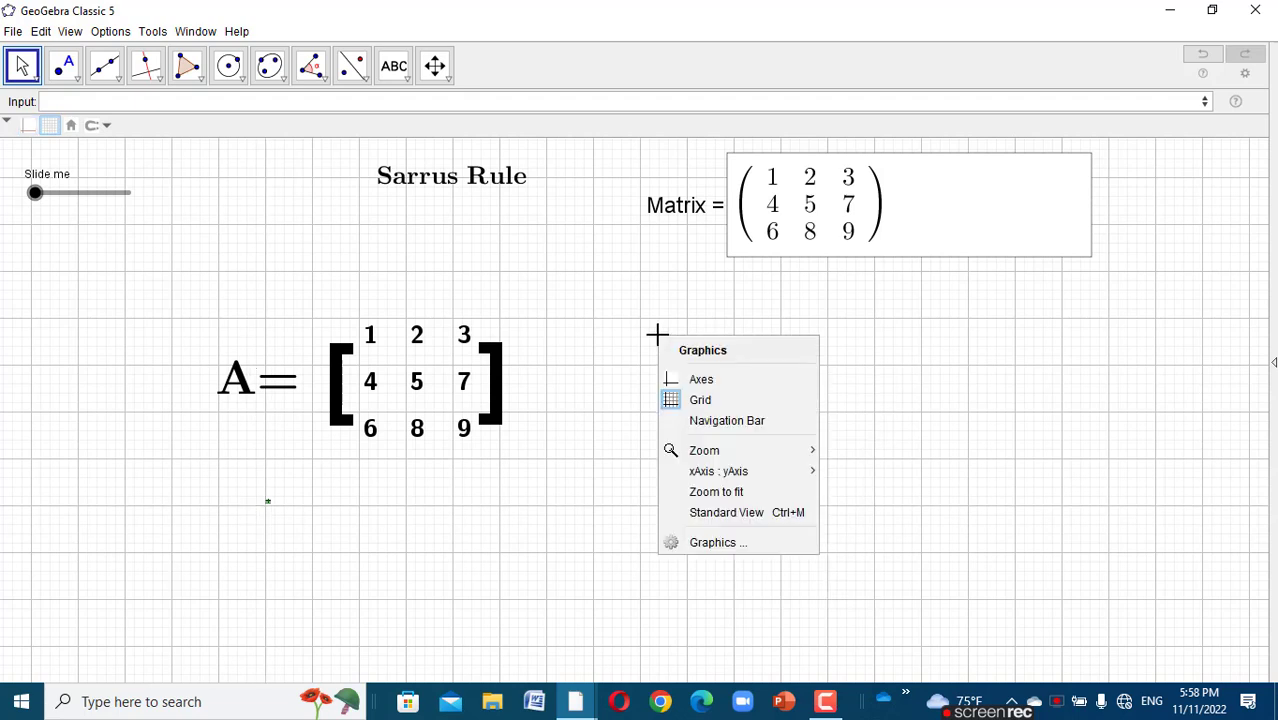
click(679, 399)
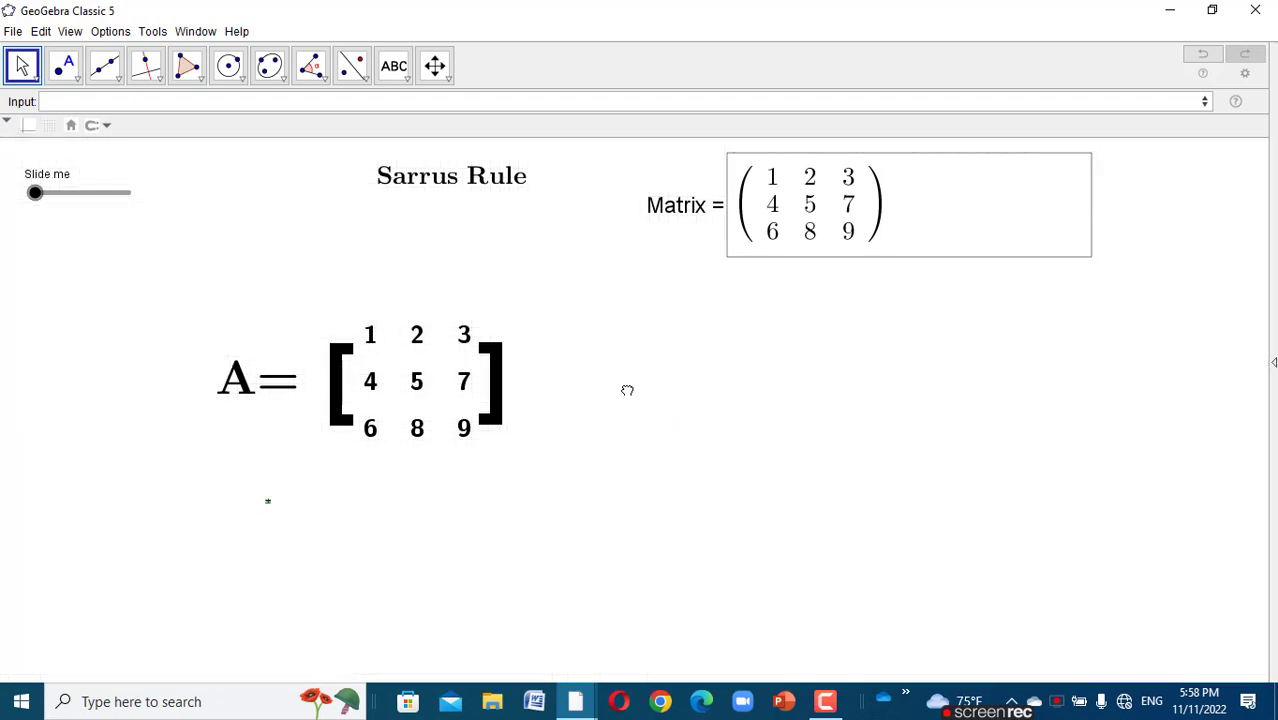
- Move the "Slide me" slider close to its upper end to play through the Sarrus rule demonstration
drag(627, 390, 682, 388)
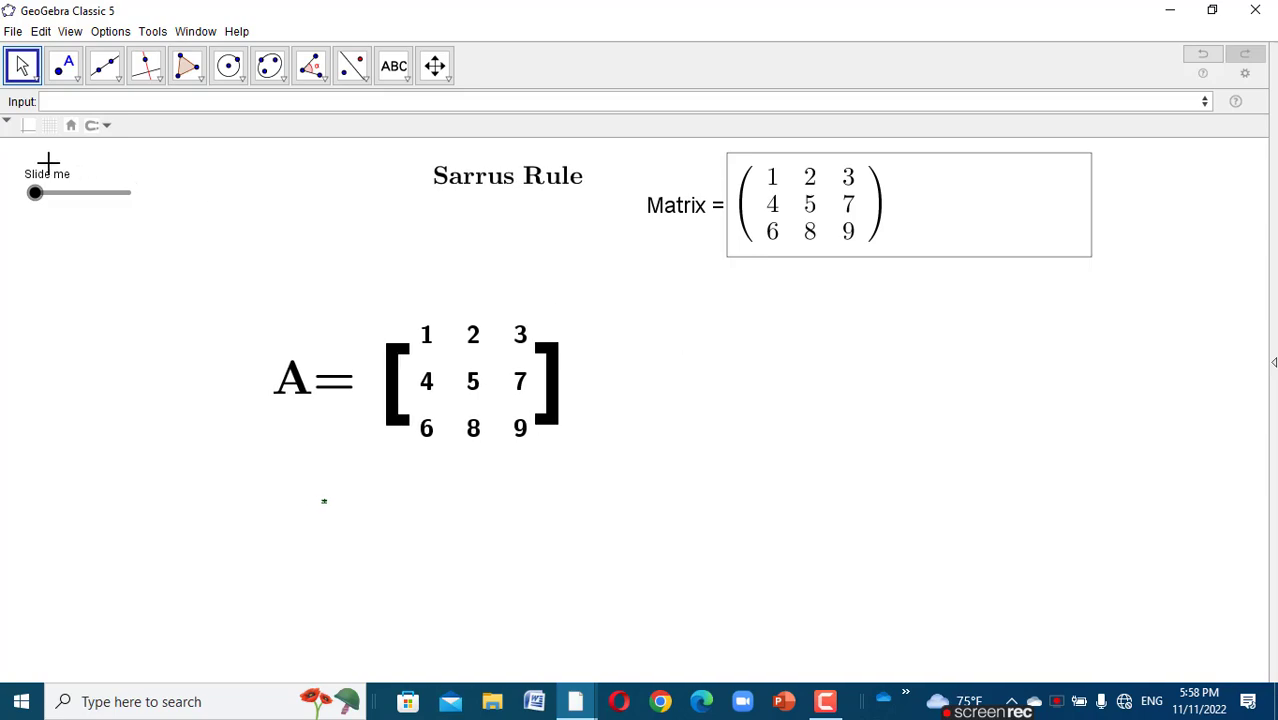
drag(37, 194, 113, 201)
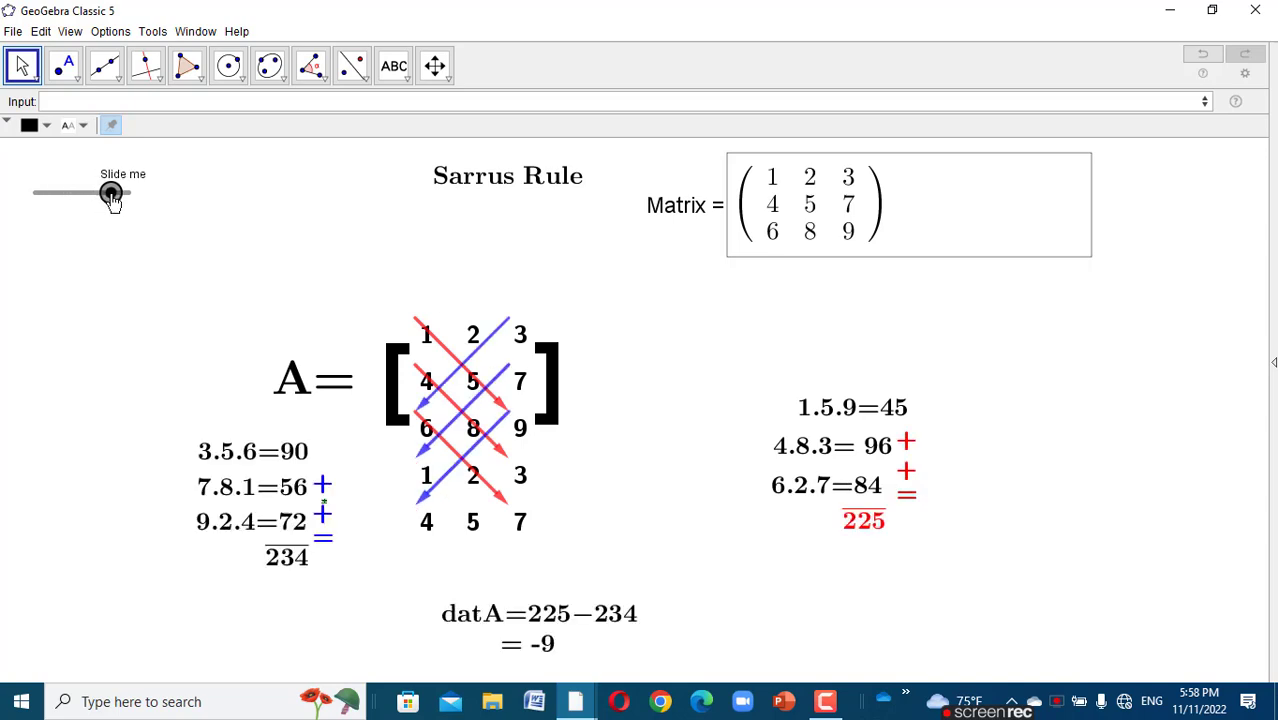